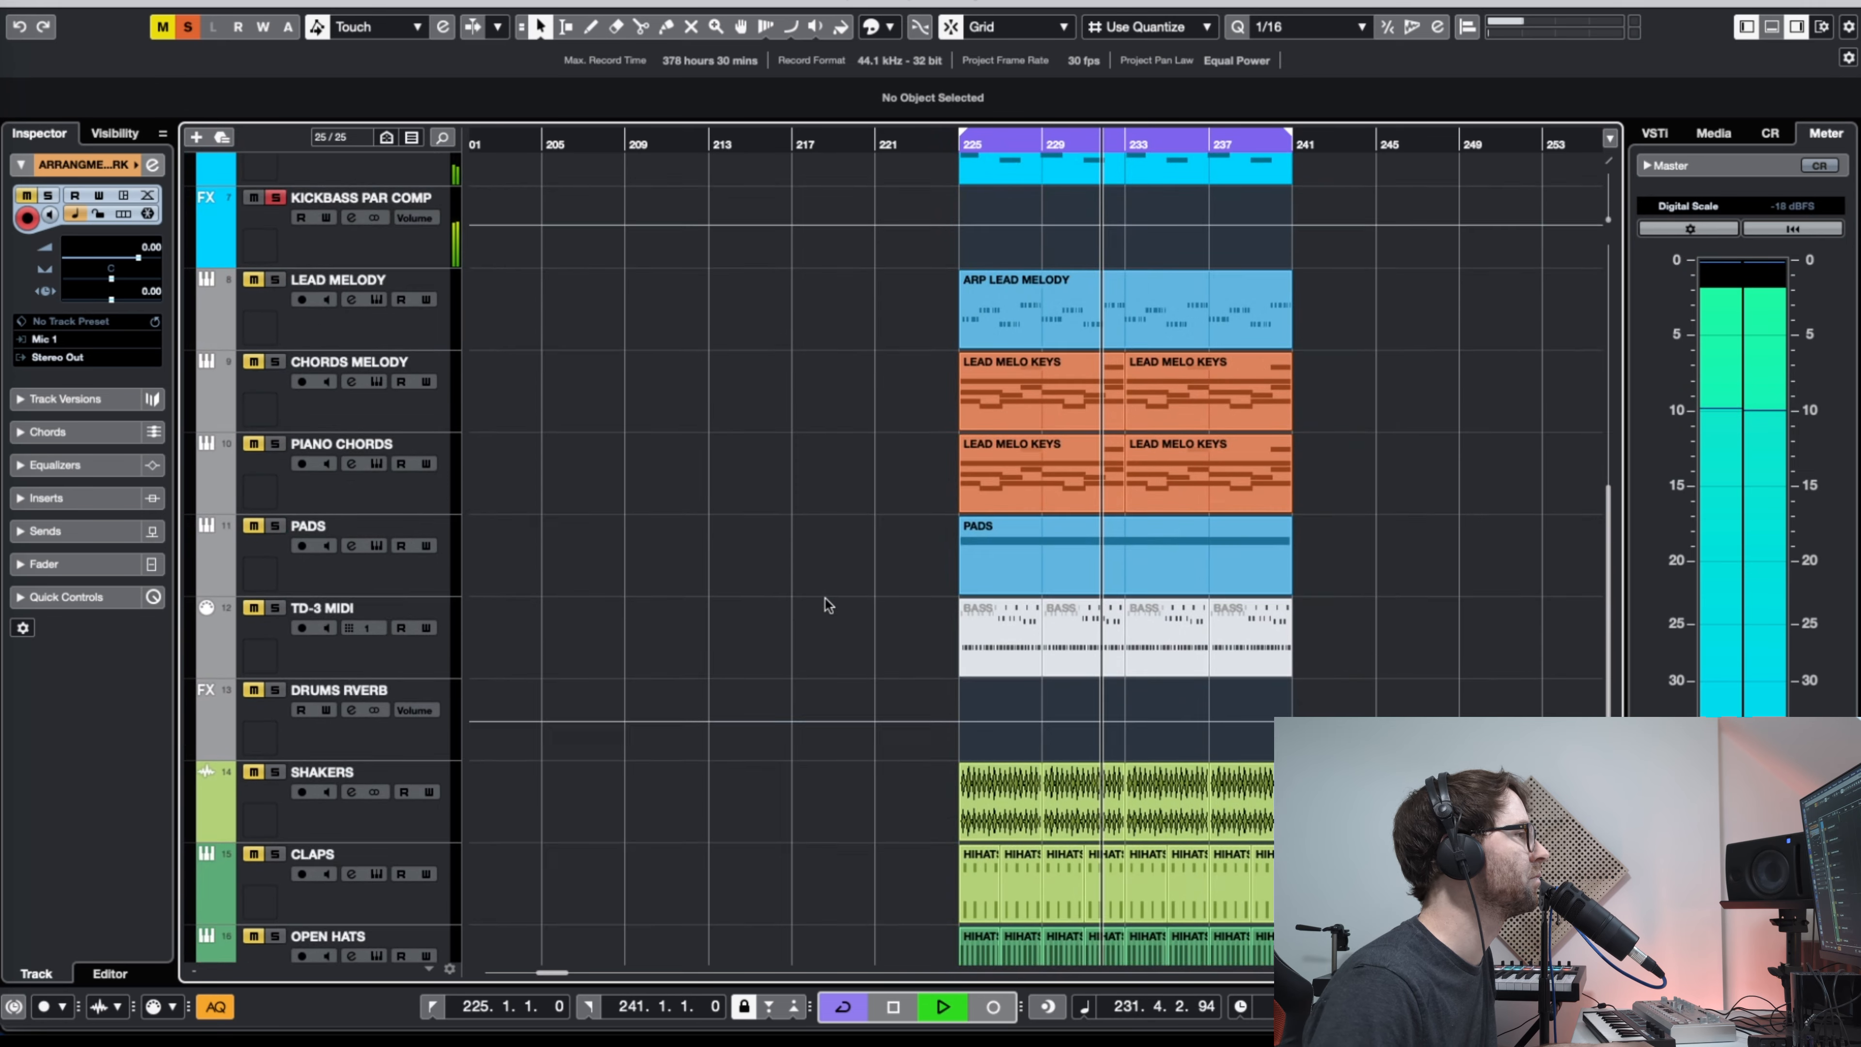
# Step: Audition the loop with the drum tracks from DRUMS RVERB to CONGAS, PIANO CHORDS, LEAD MELODY and CHORDS MELODY soloed in addition
pyautogui.click(275, 454)
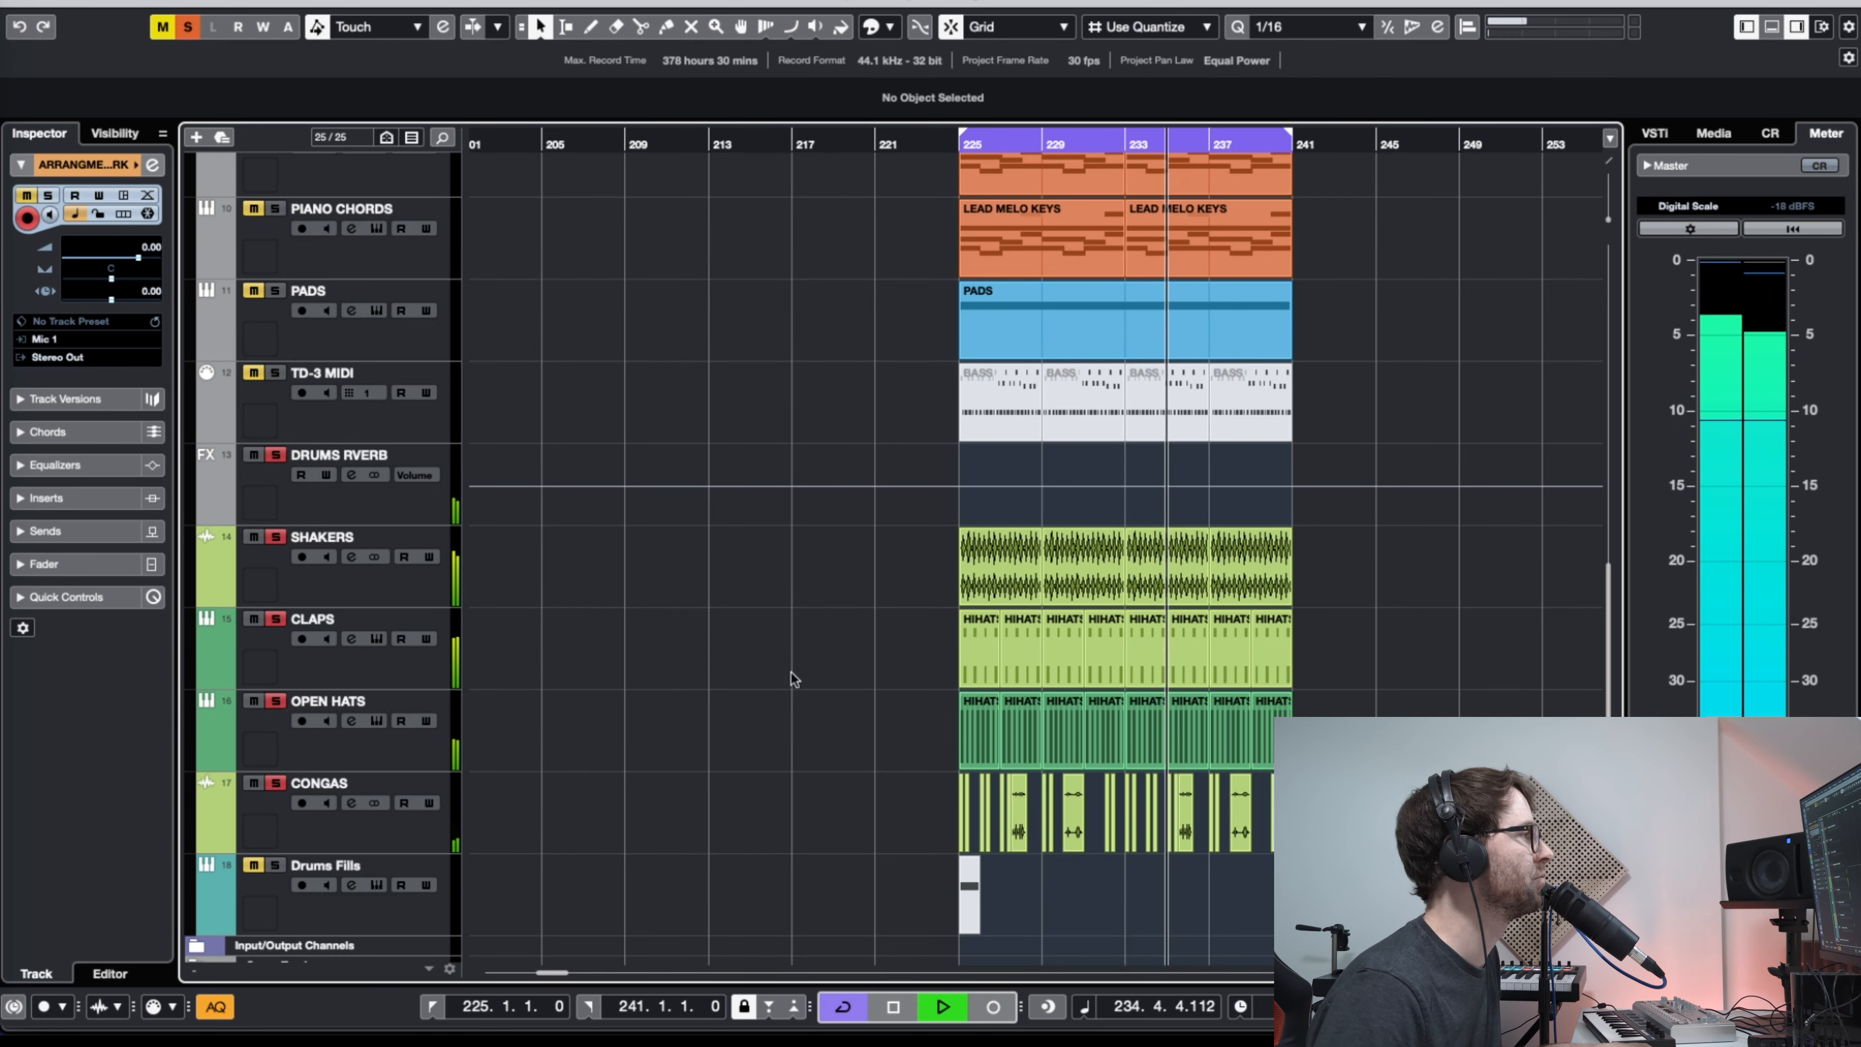
pyautogui.scroll(5, 761, 696)
pyautogui.scroll(2, 765, 700)
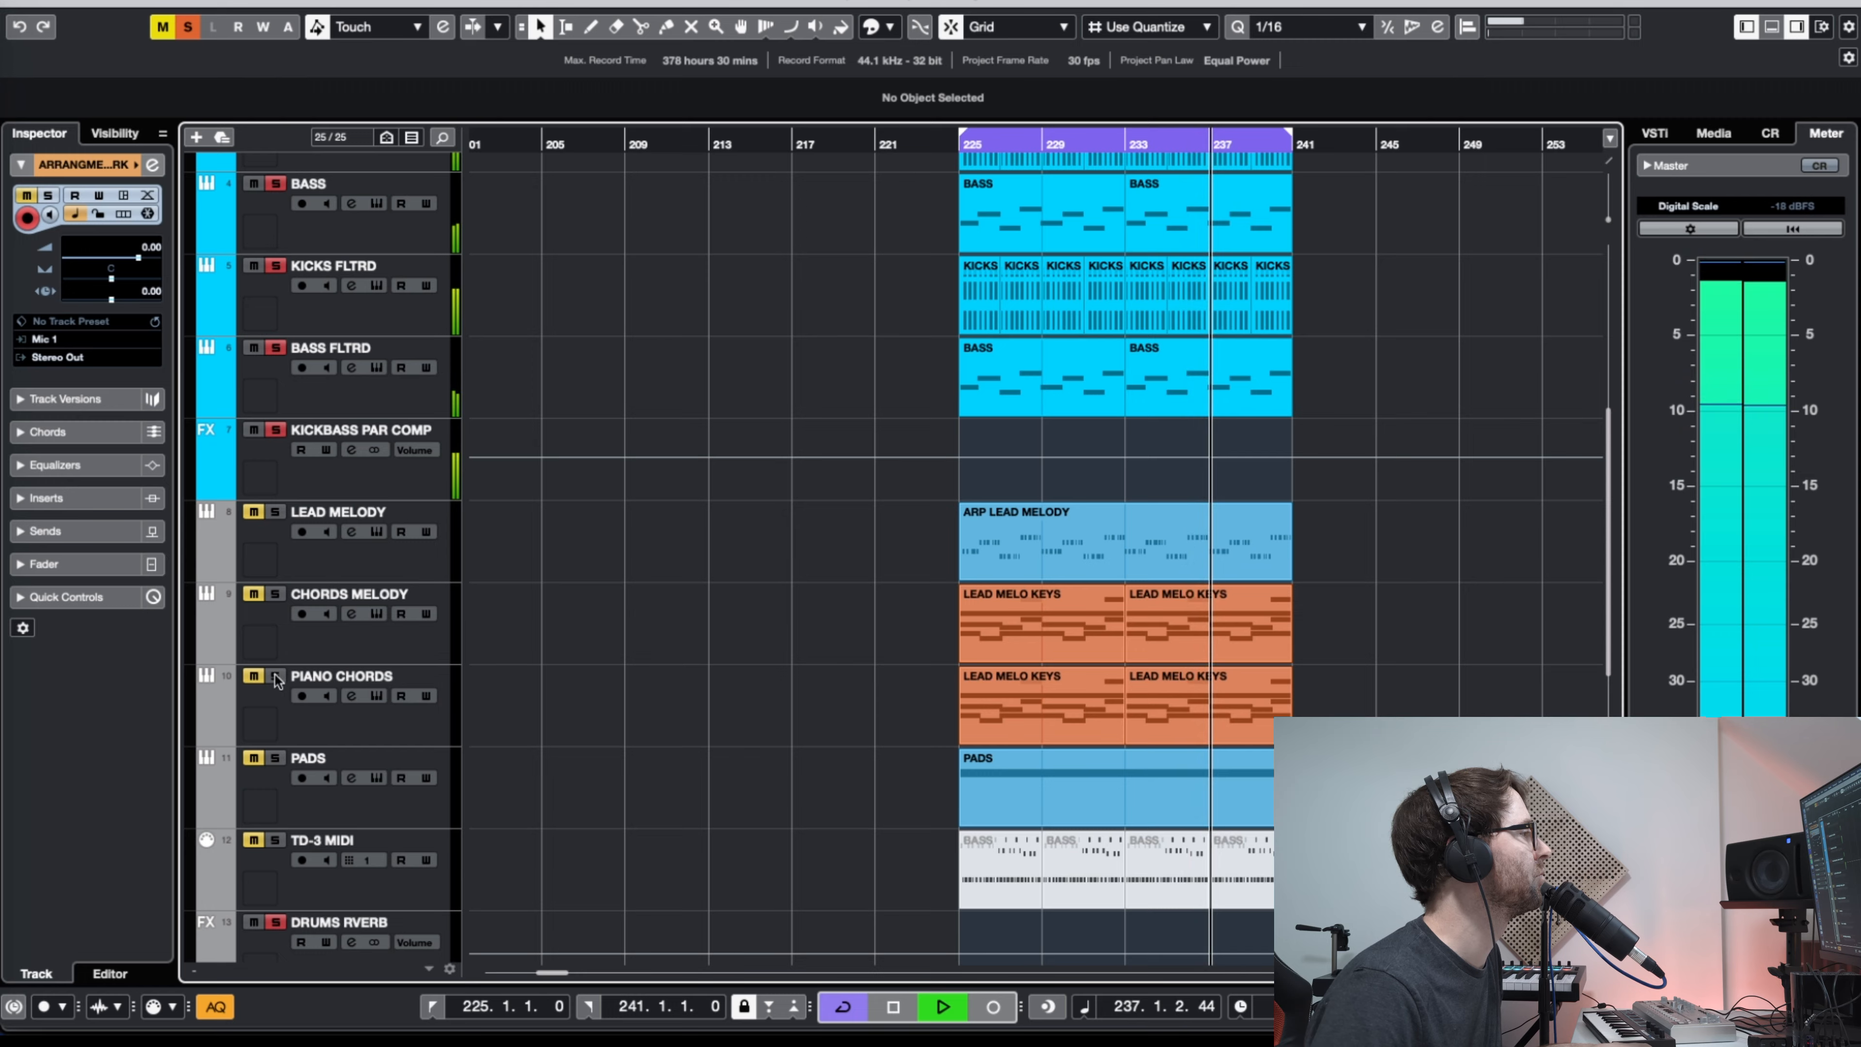
pyautogui.click(253, 675)
pyautogui.click(276, 678)
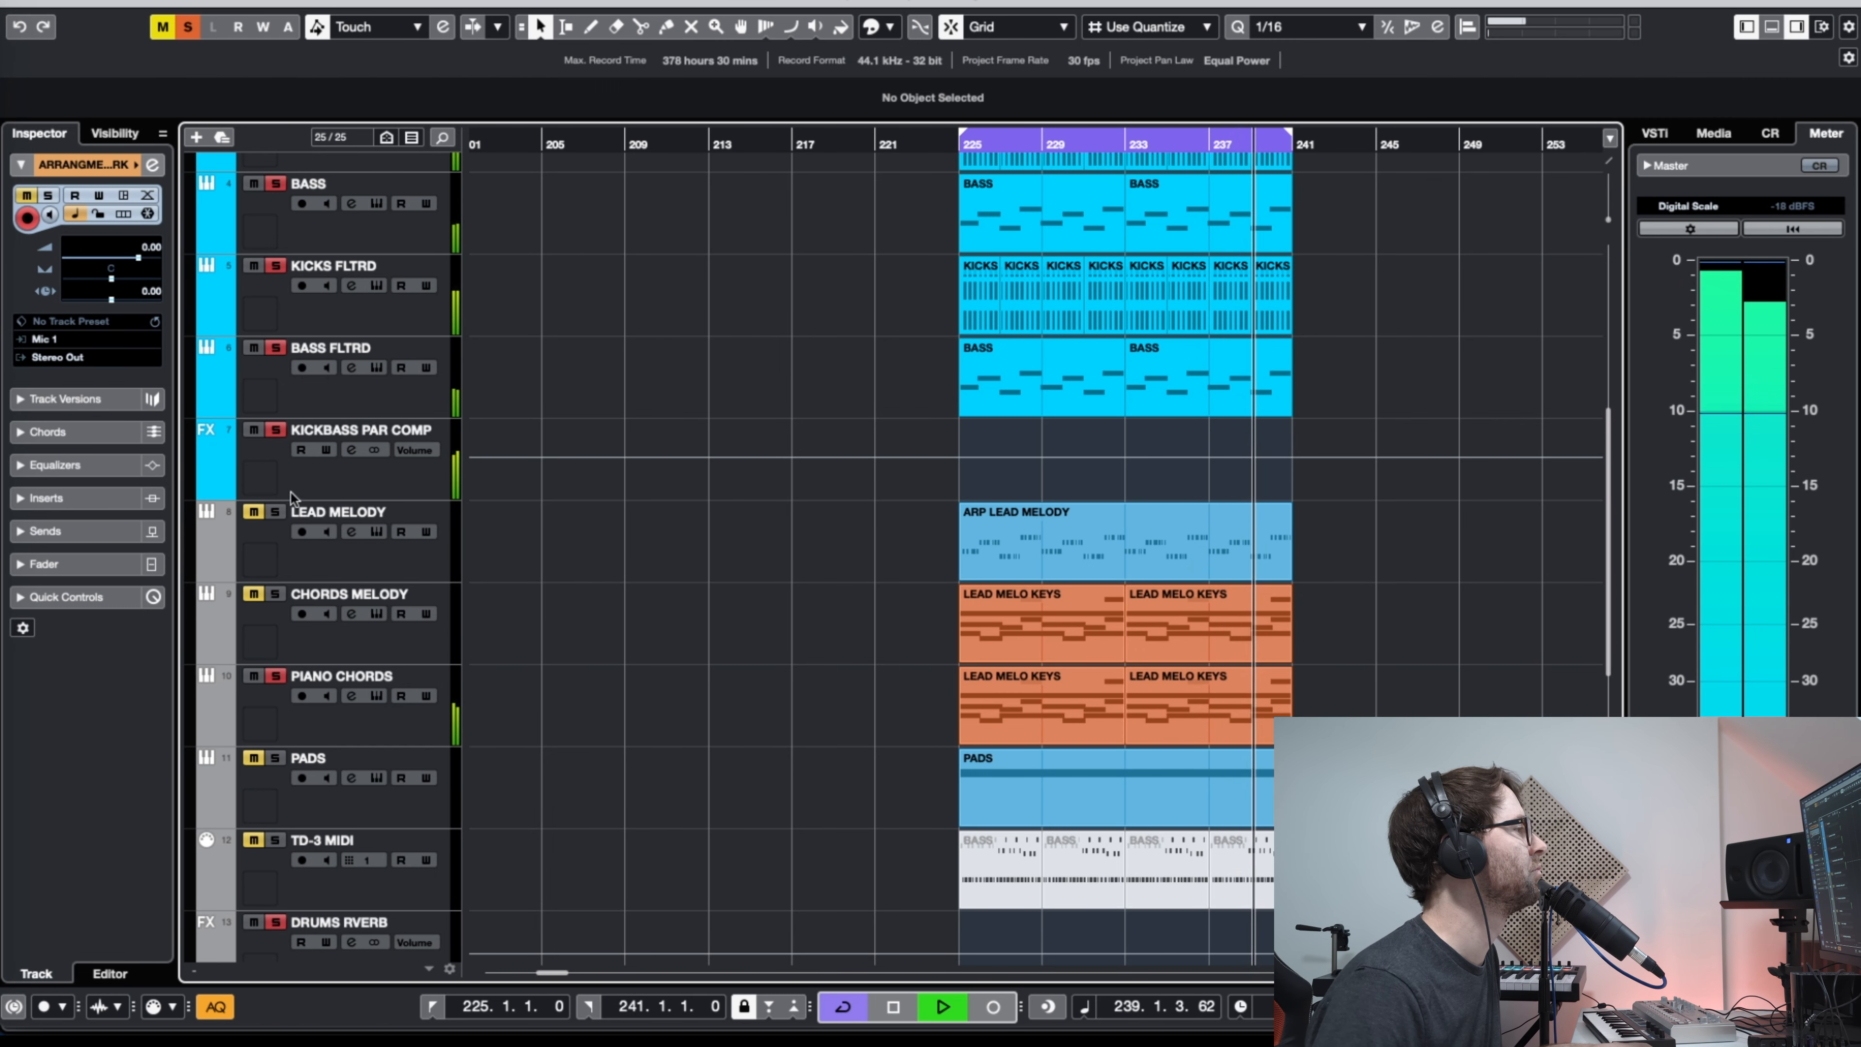
pyautogui.click(253, 511)
pyautogui.click(277, 512)
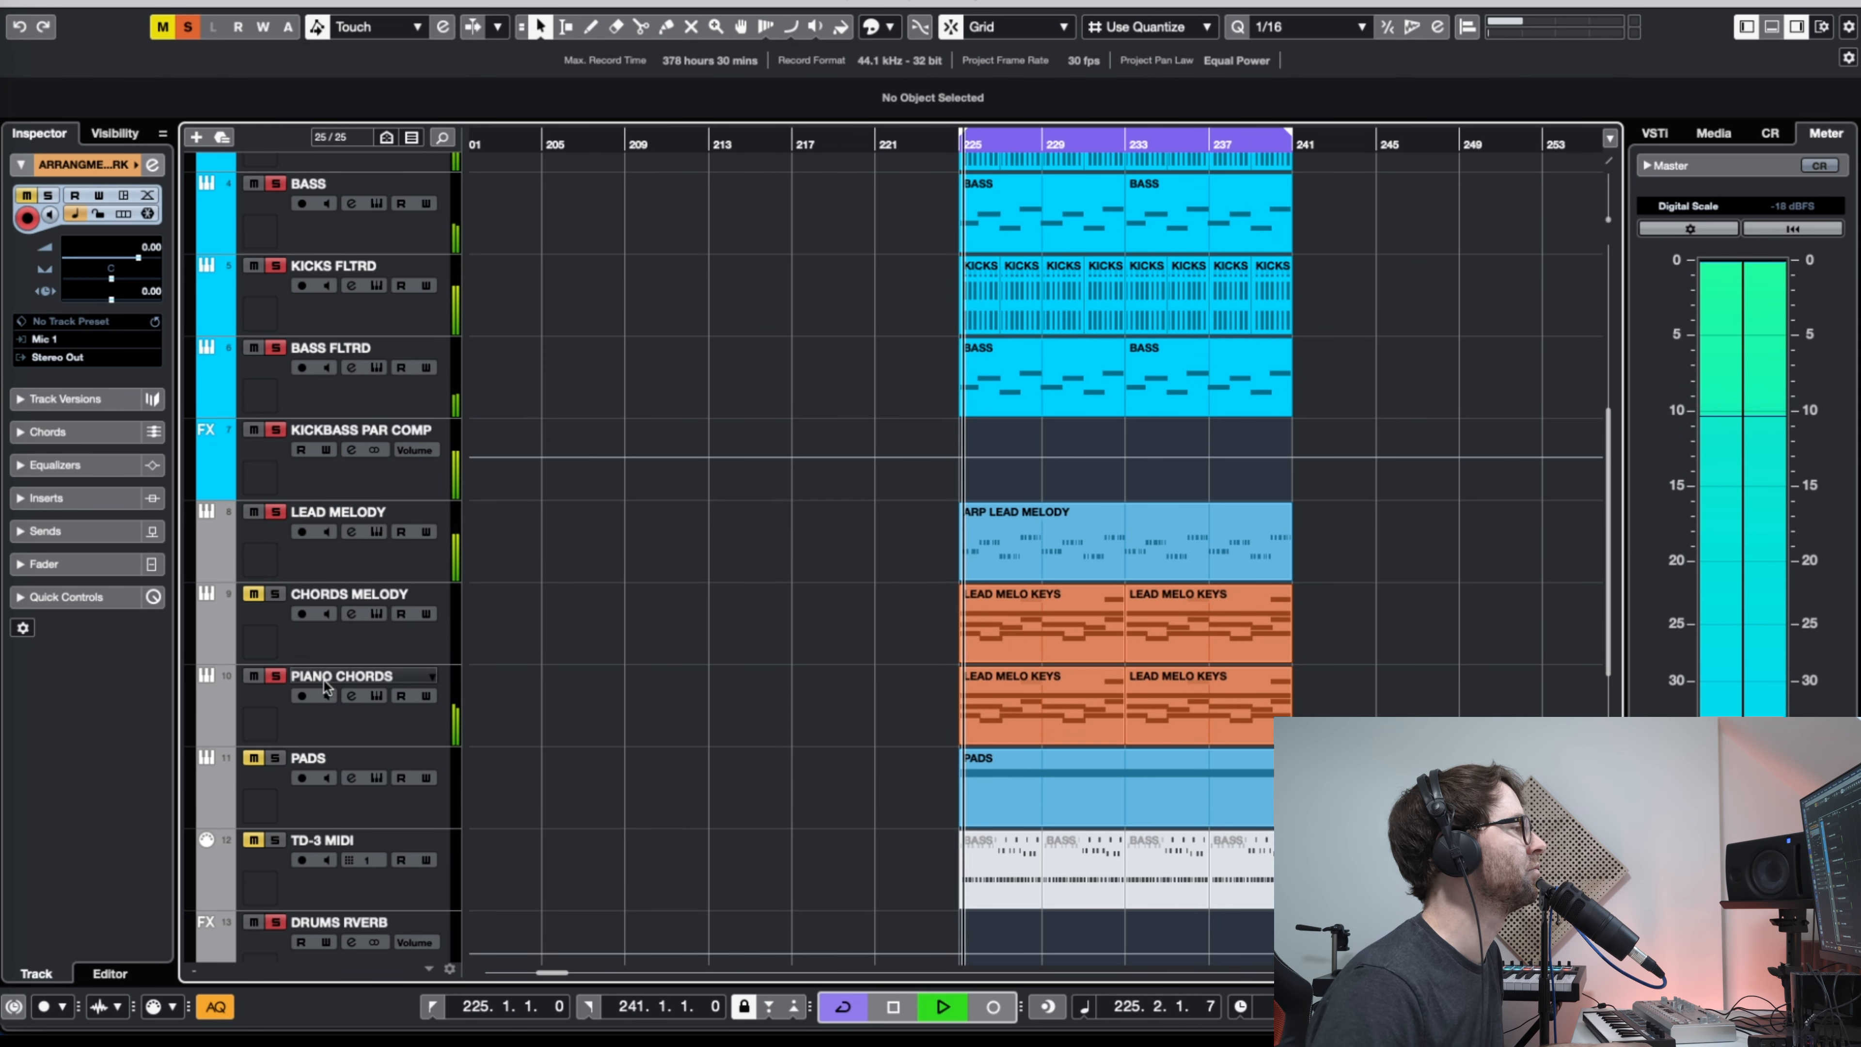
pyautogui.click(253, 593)
pyautogui.click(276, 593)
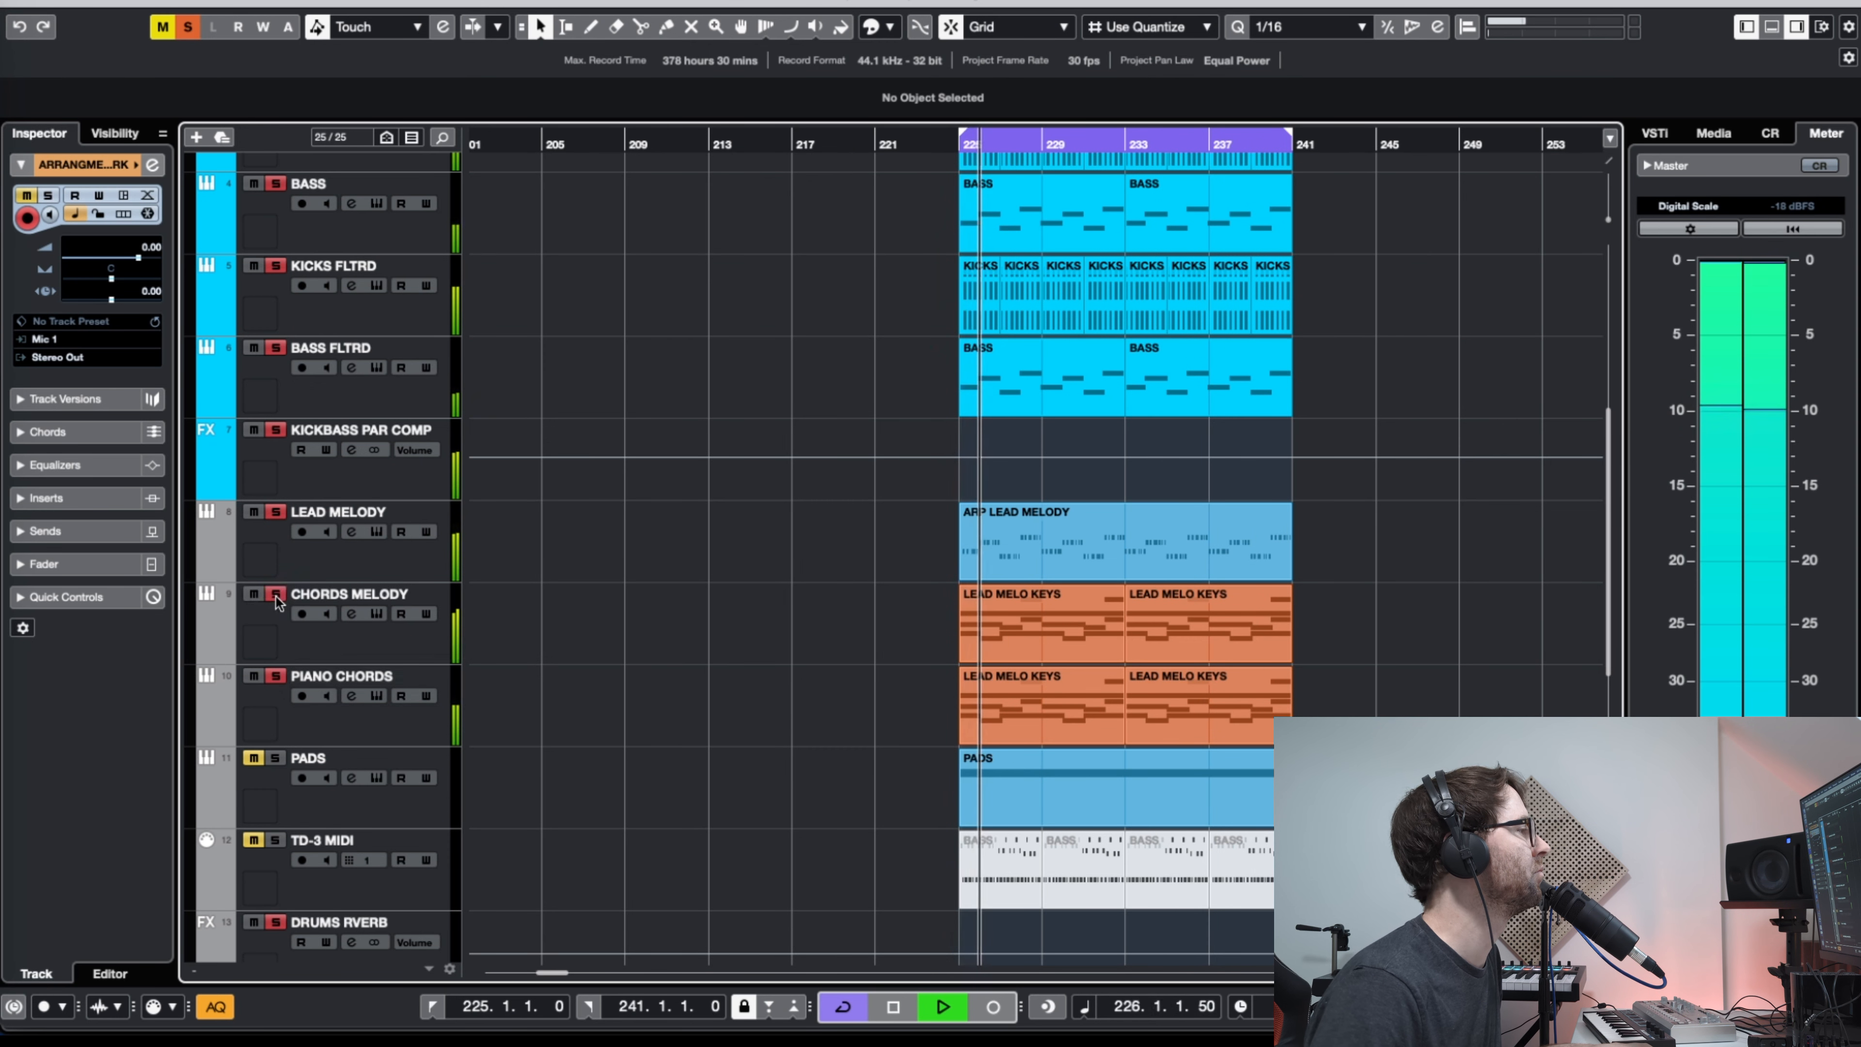
# Step: View the Serum instrument on the CHORDS MELODY track, close it and stop playback
pyautogui.click(359, 651)
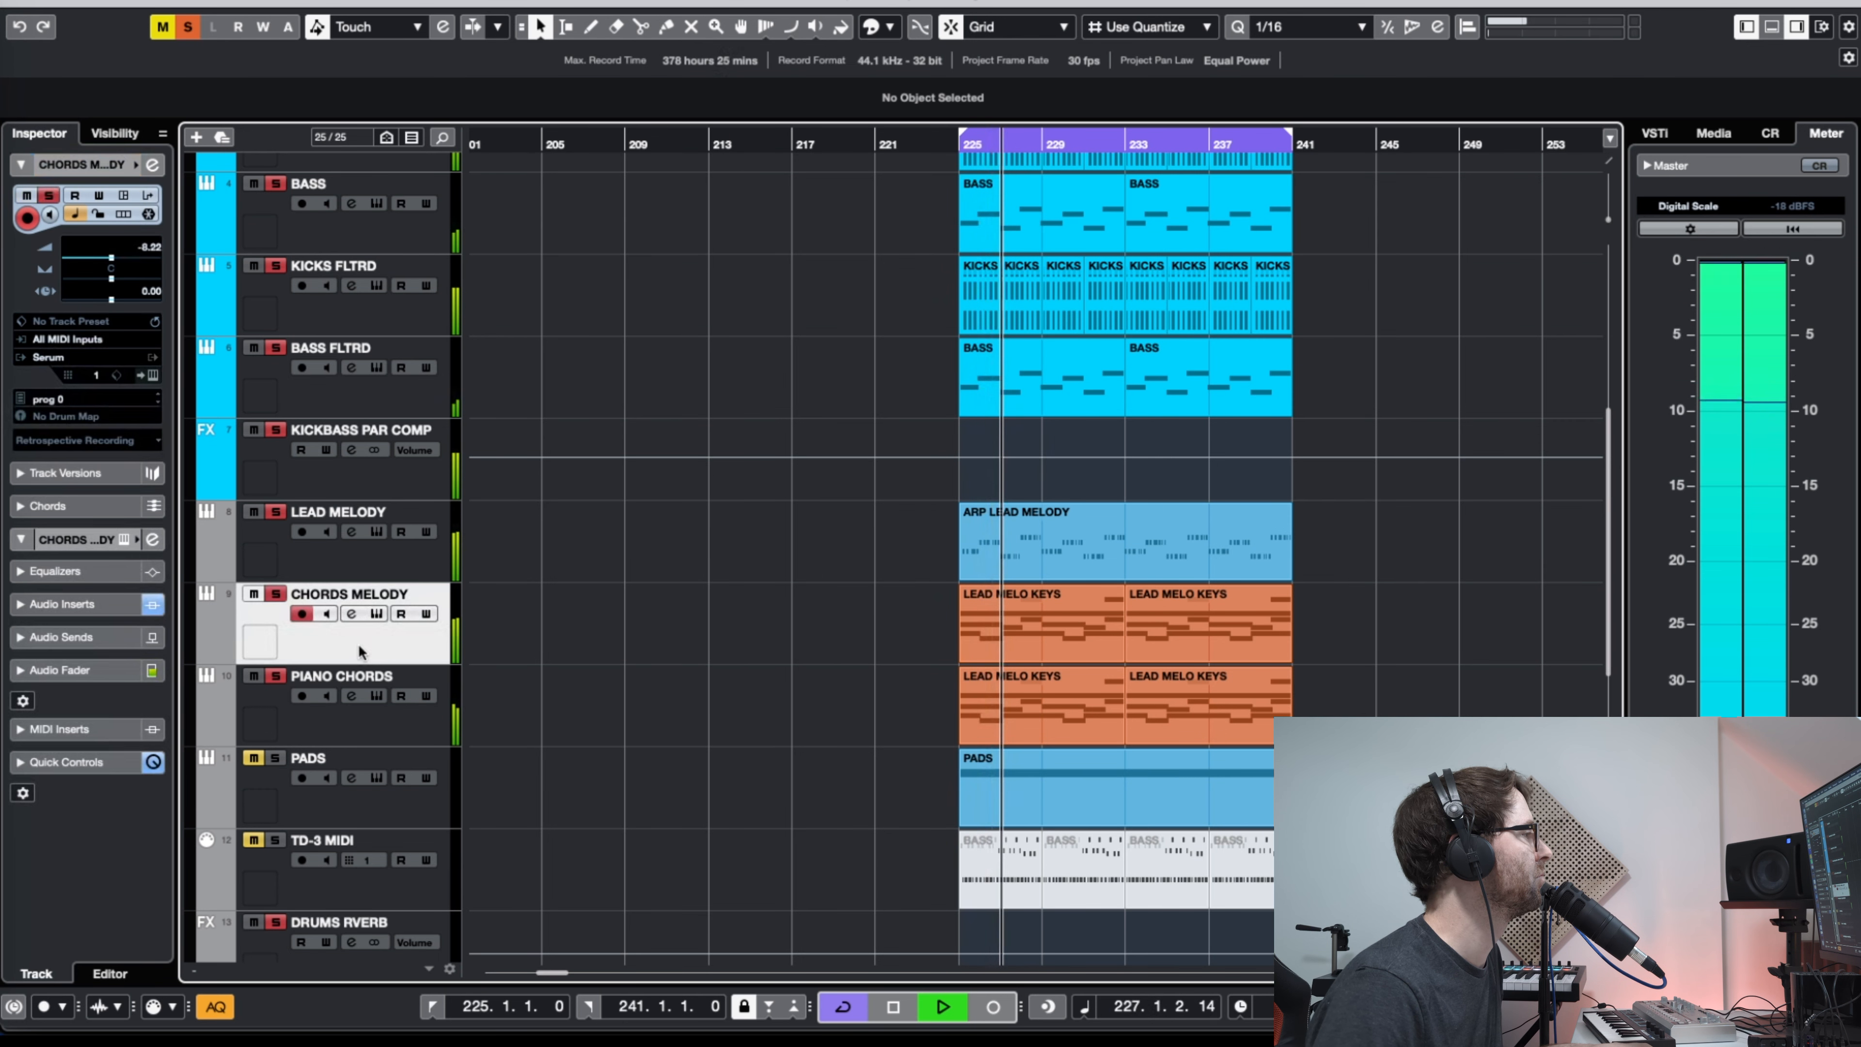
pyautogui.click(376, 613)
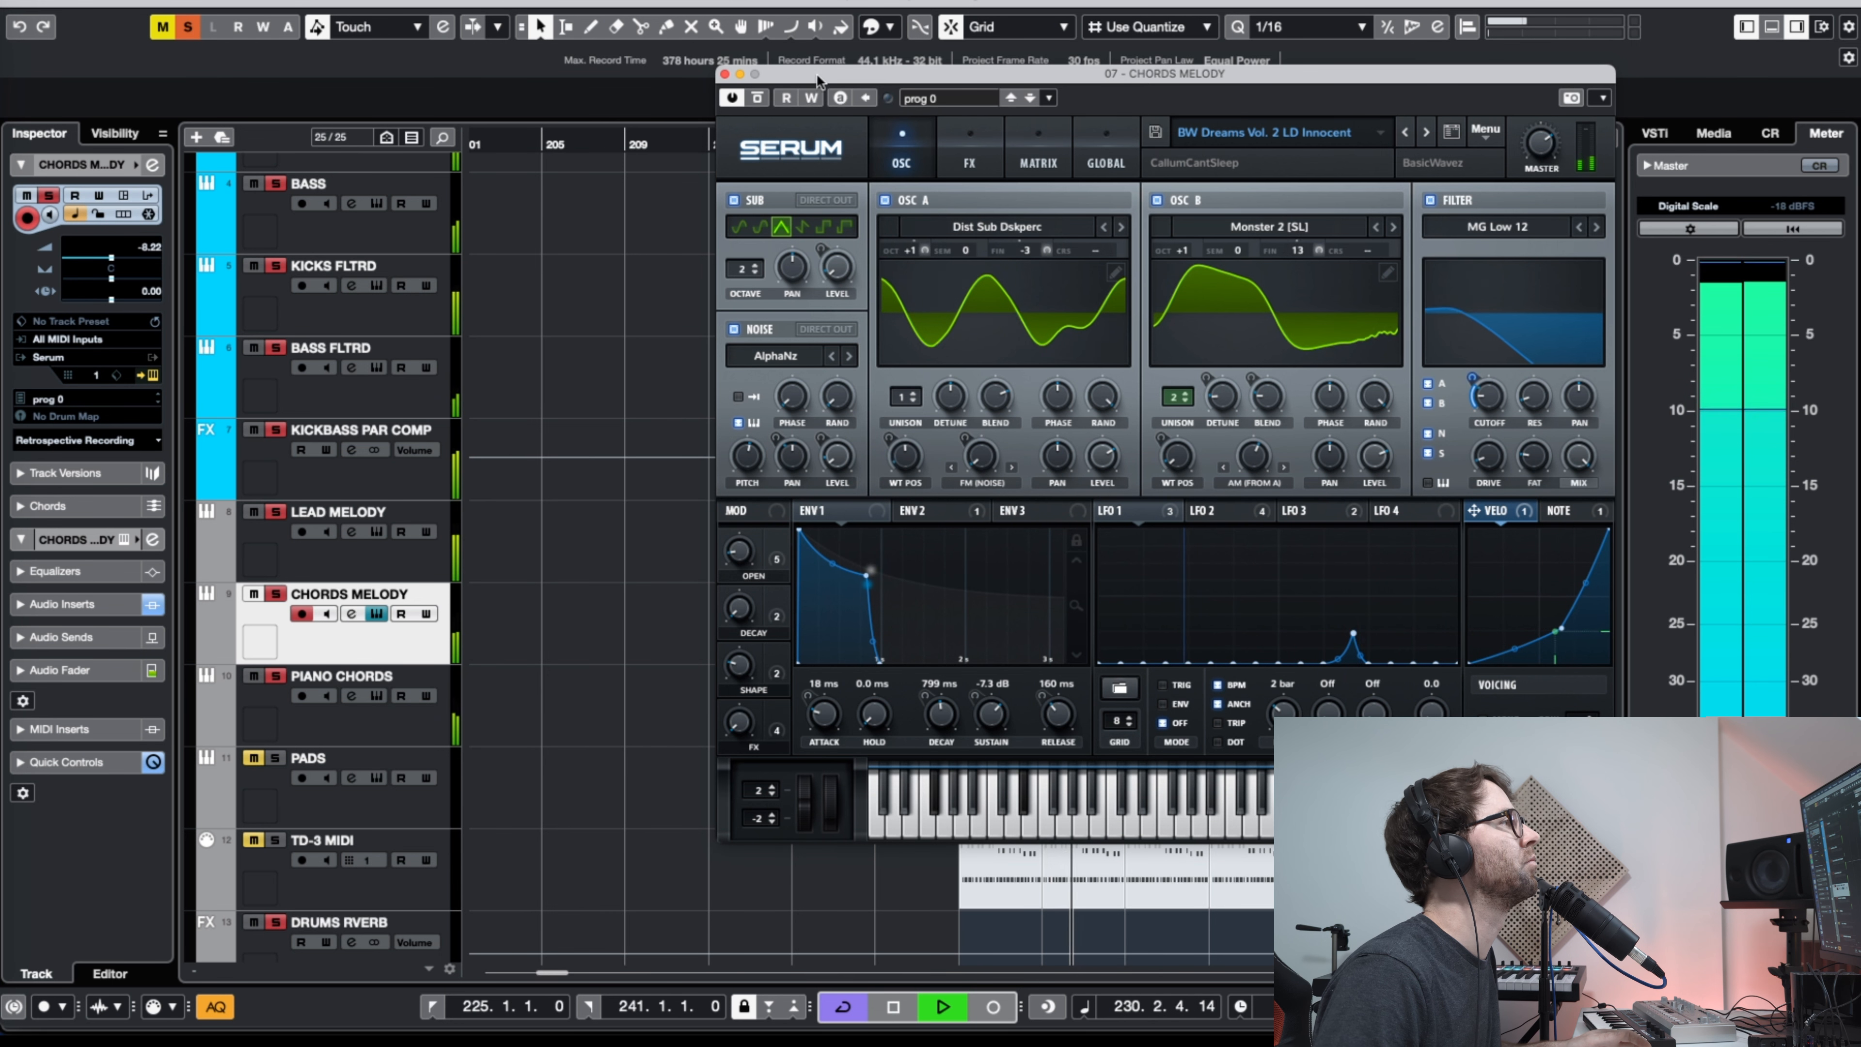
pyautogui.moveTo(727, 78); pyautogui.dragTo(639, 69)
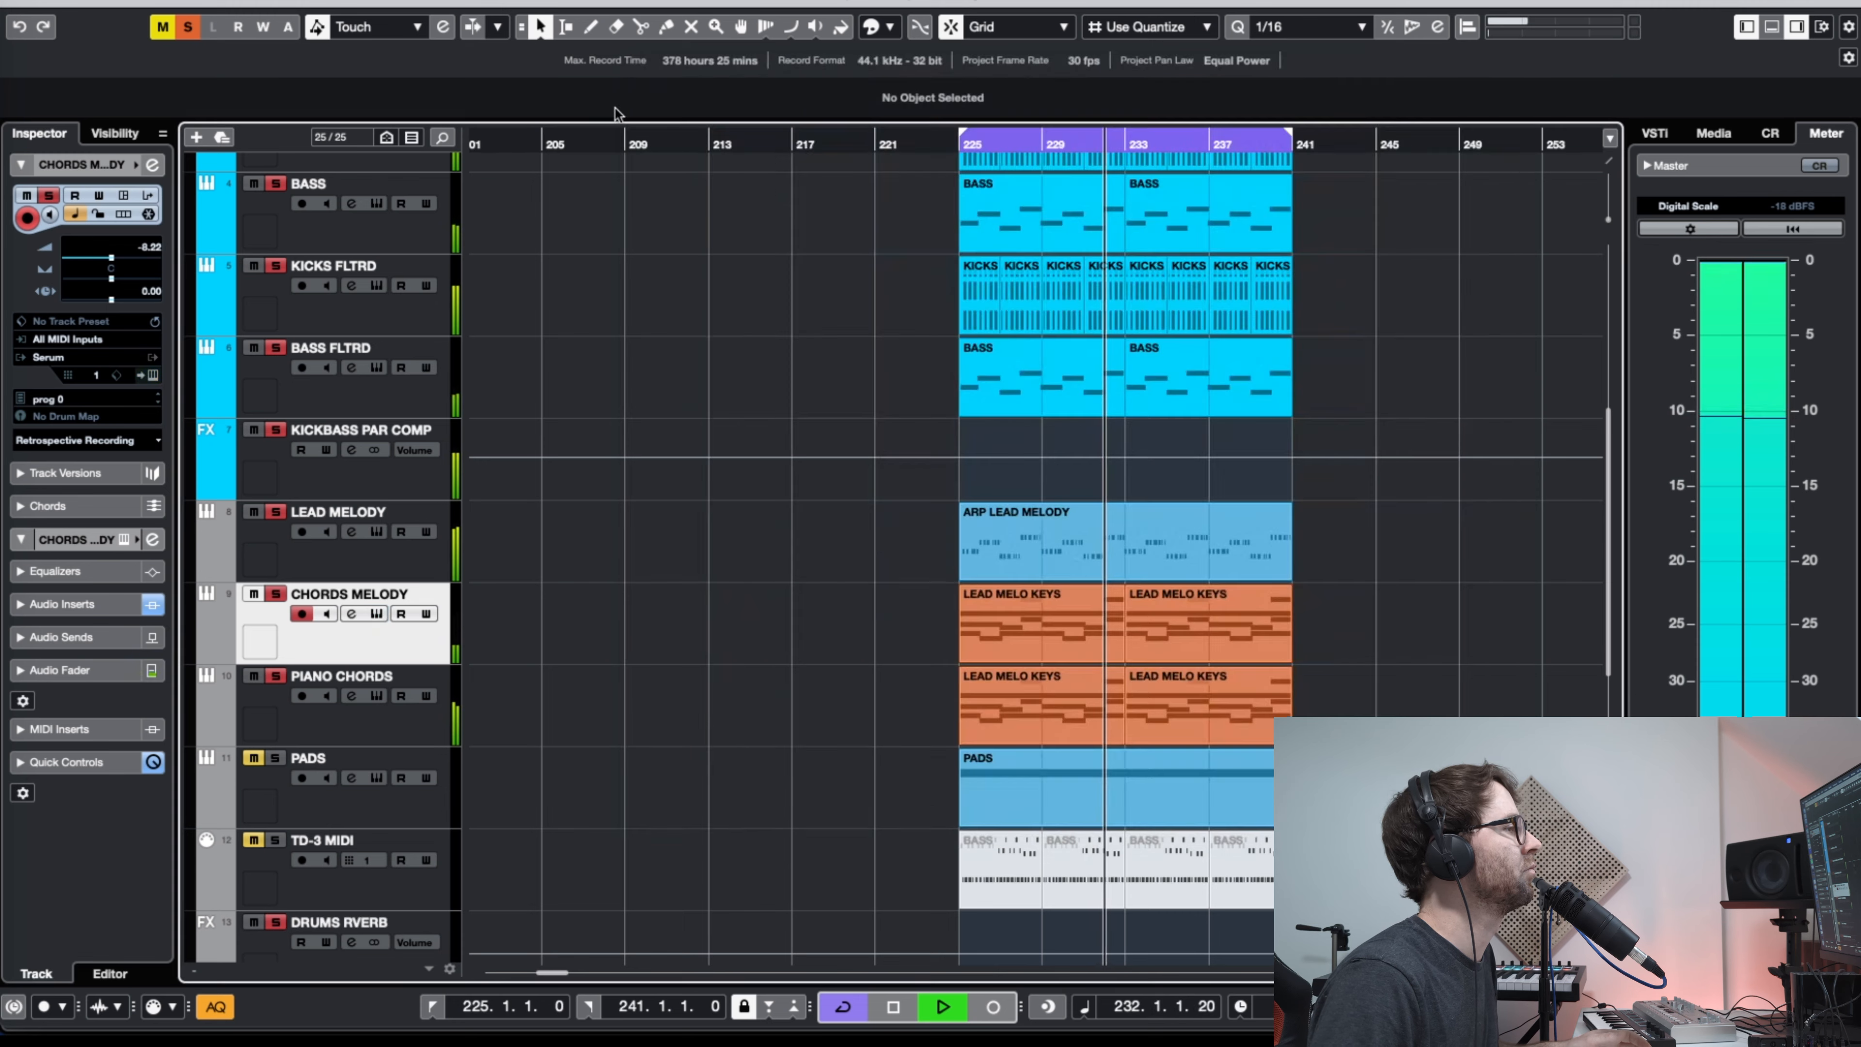
pyautogui.click(637, 66)
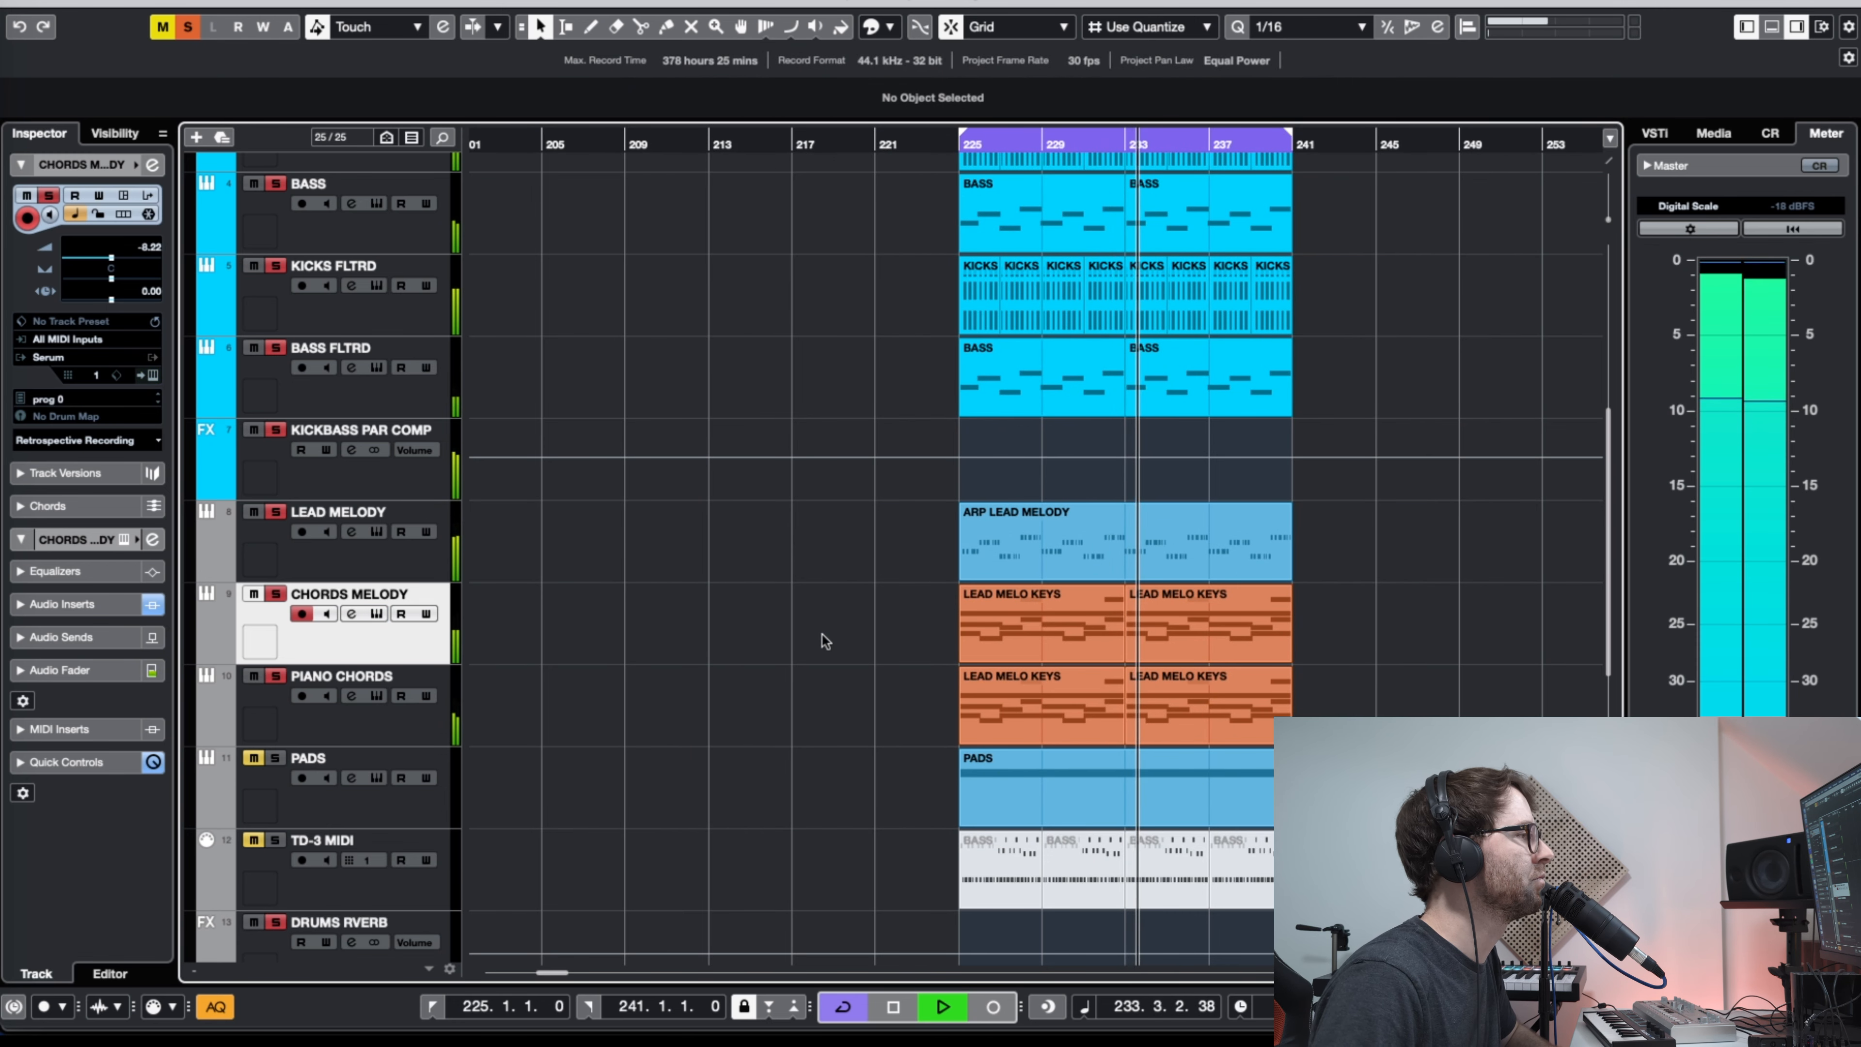
pyautogui.press('space')
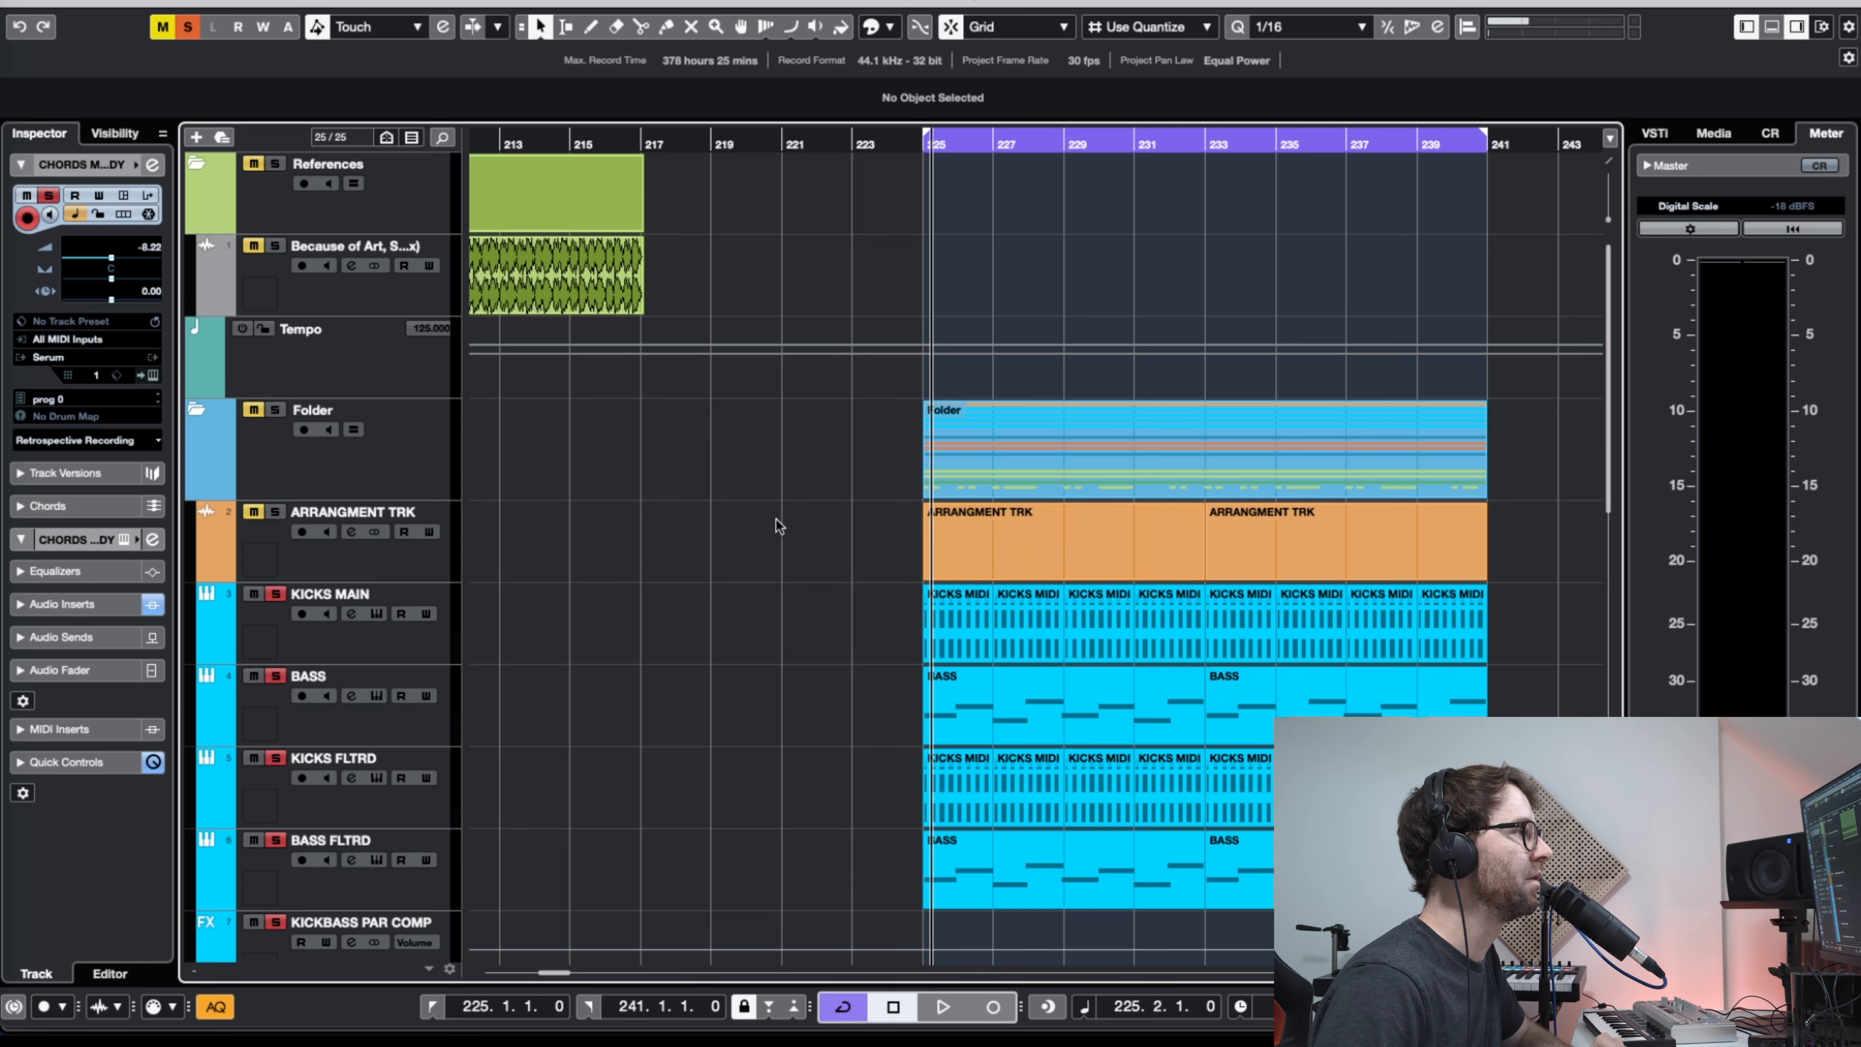
# Step: Check the two ARRANGMENT TRK events that start at bars 225 and 233
pyautogui.click(993, 536)
pyautogui.click(1301, 533)
pyautogui.click(1028, 546)
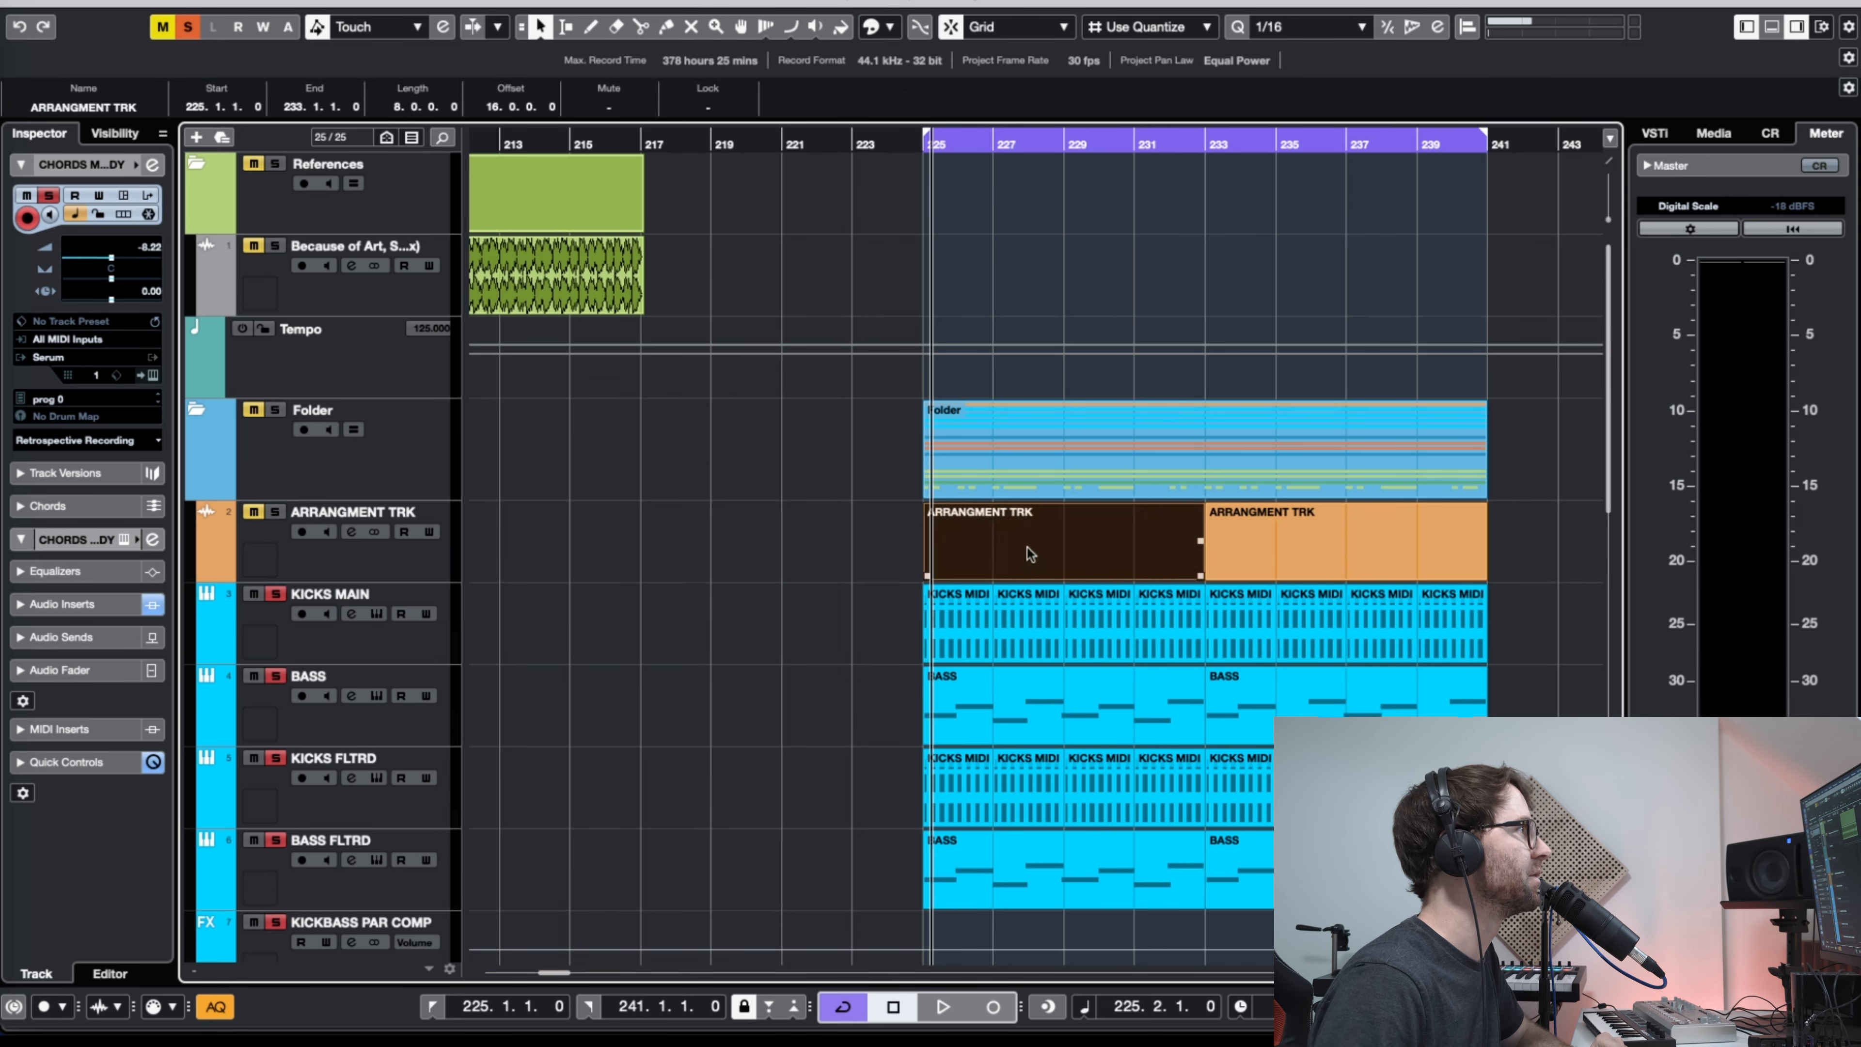
pyautogui.click(1374, 550)
pyautogui.click(827, 528)
# Step: Set the left and right locators to the range of the "We Go Again (Extended Mix)" reference event
pyautogui.press('g')
pyautogui.press('g')
pyautogui.press('g')
pyautogui.press('g')
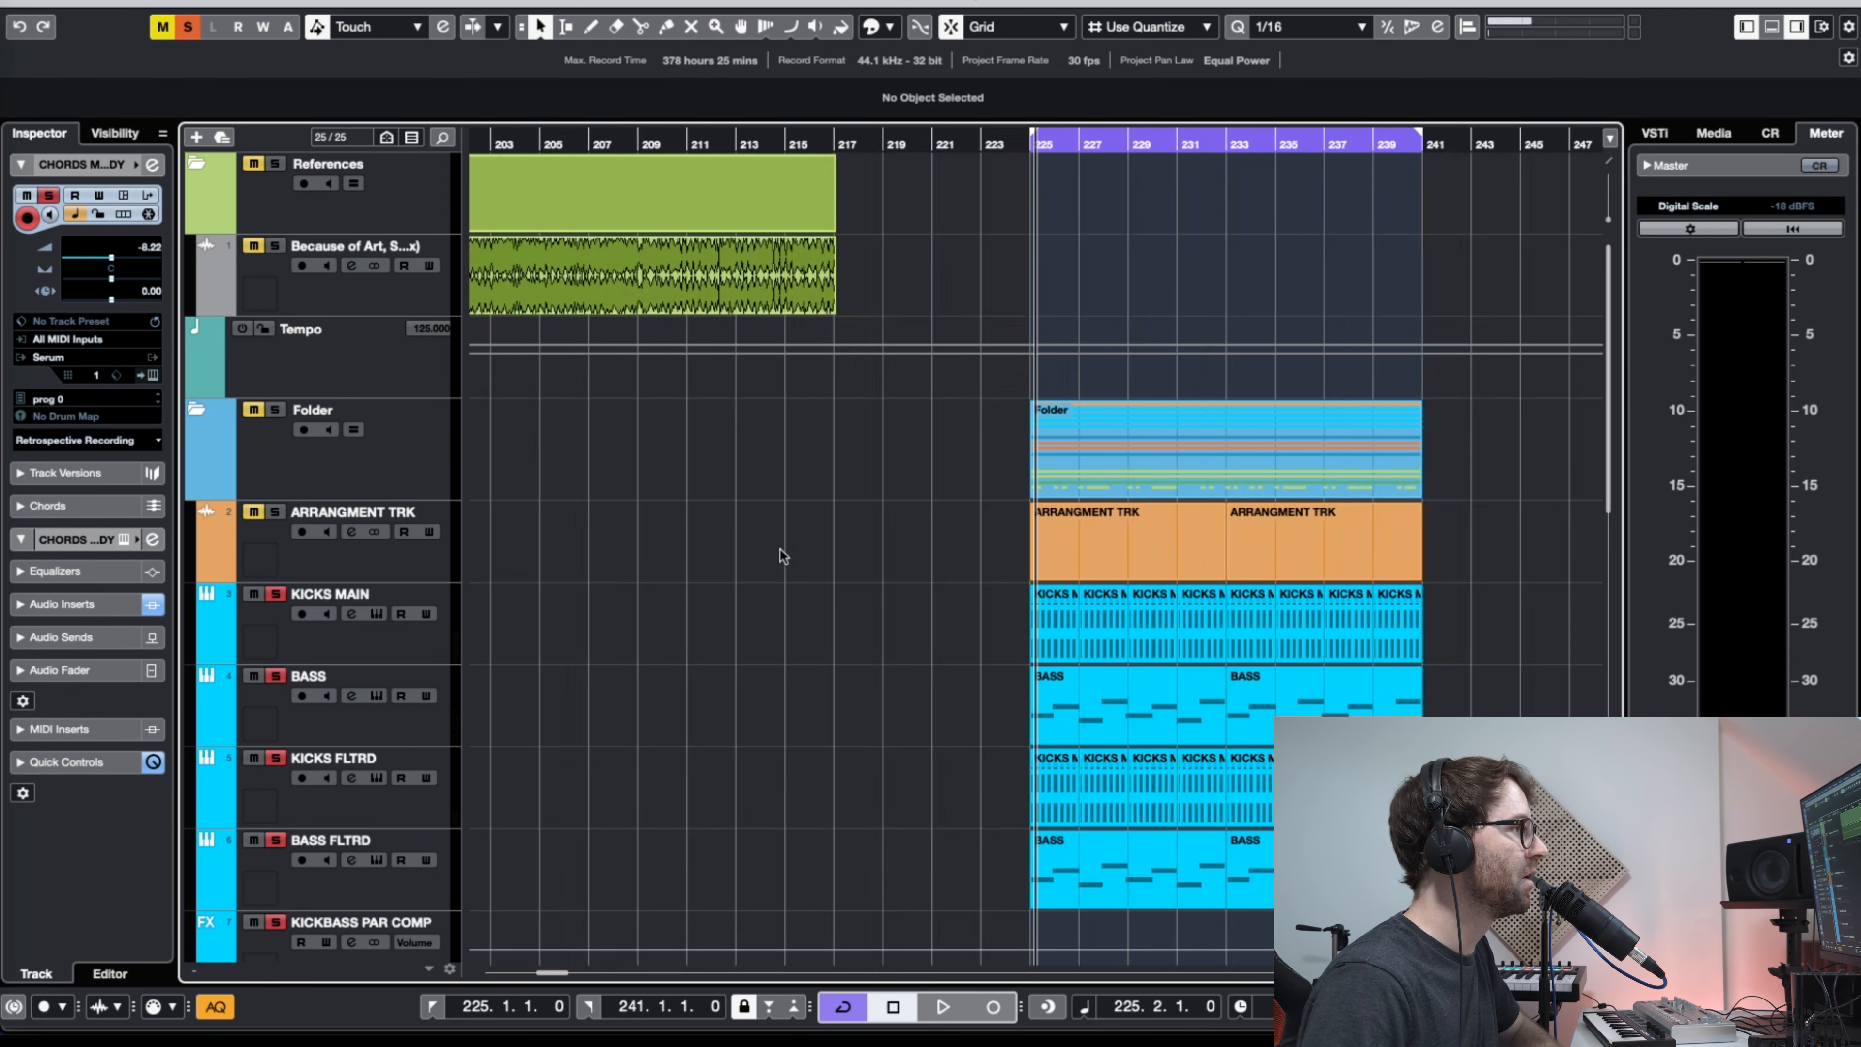
pyautogui.press('g')
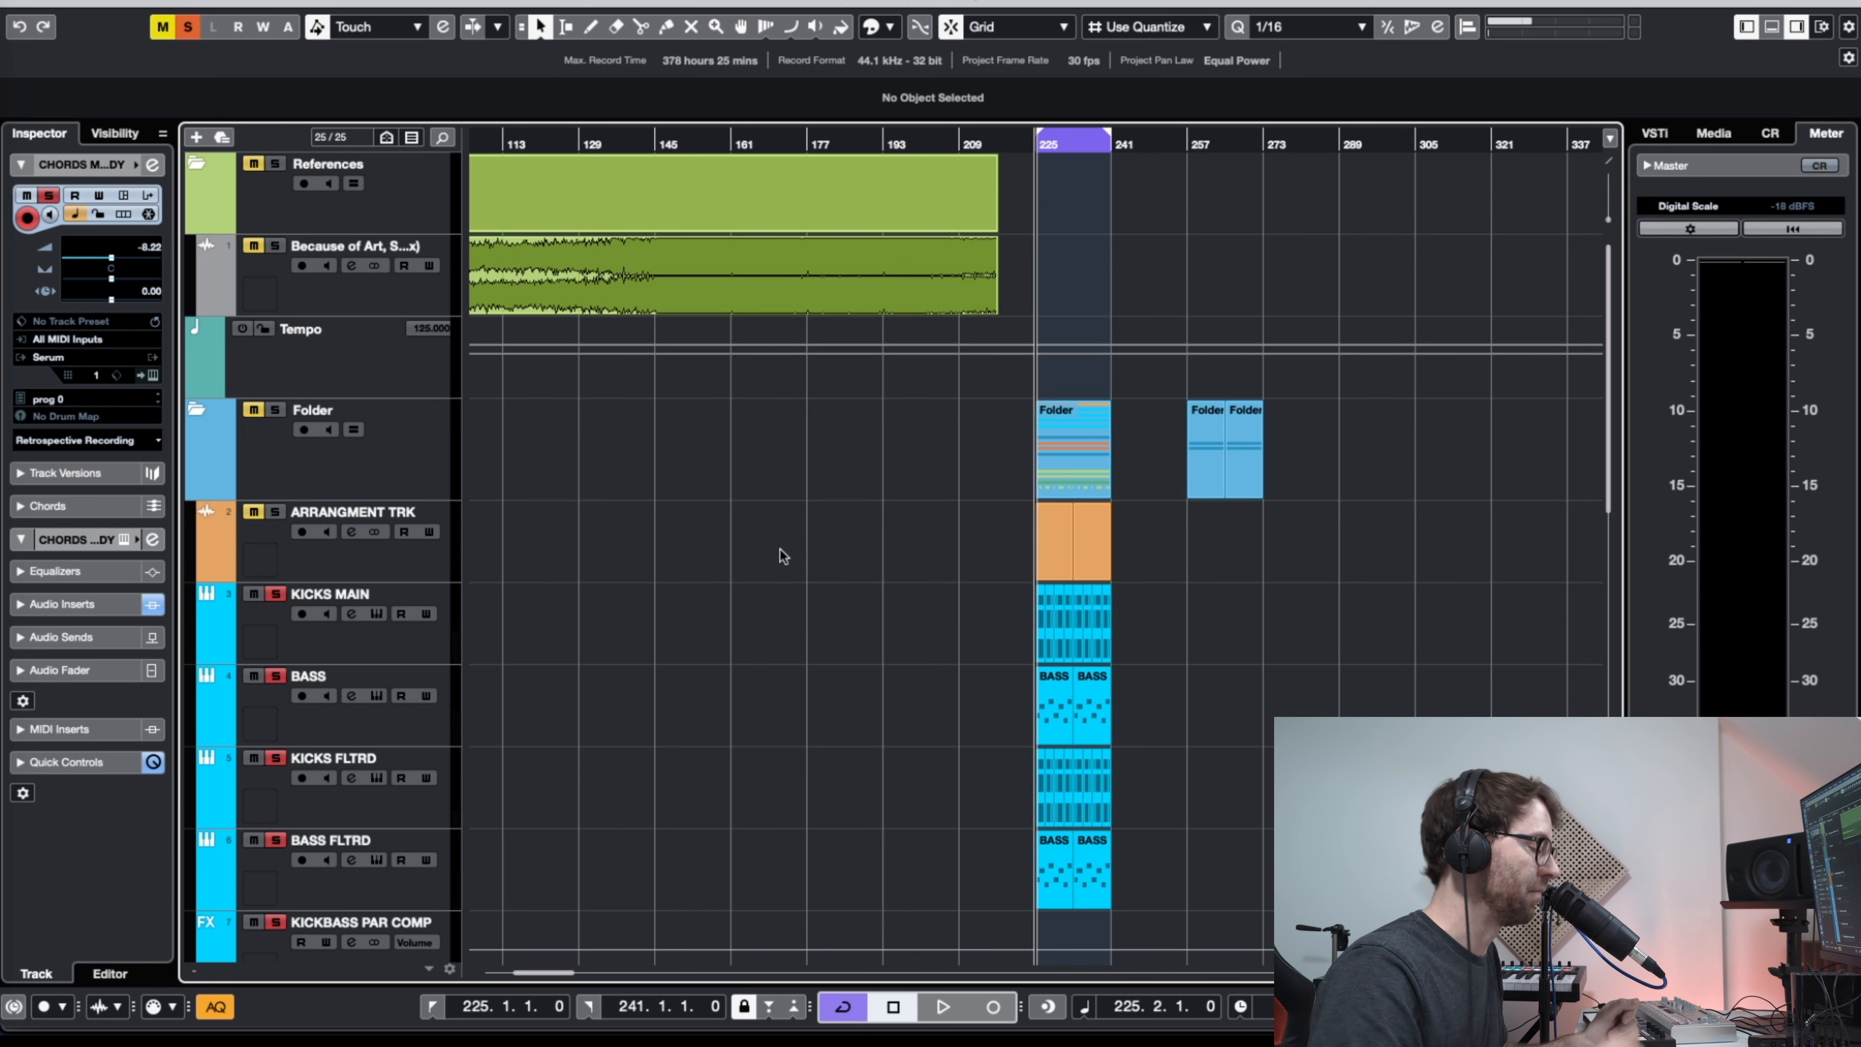
pyautogui.press('g')
pyautogui.press('g')
pyautogui.press('g')
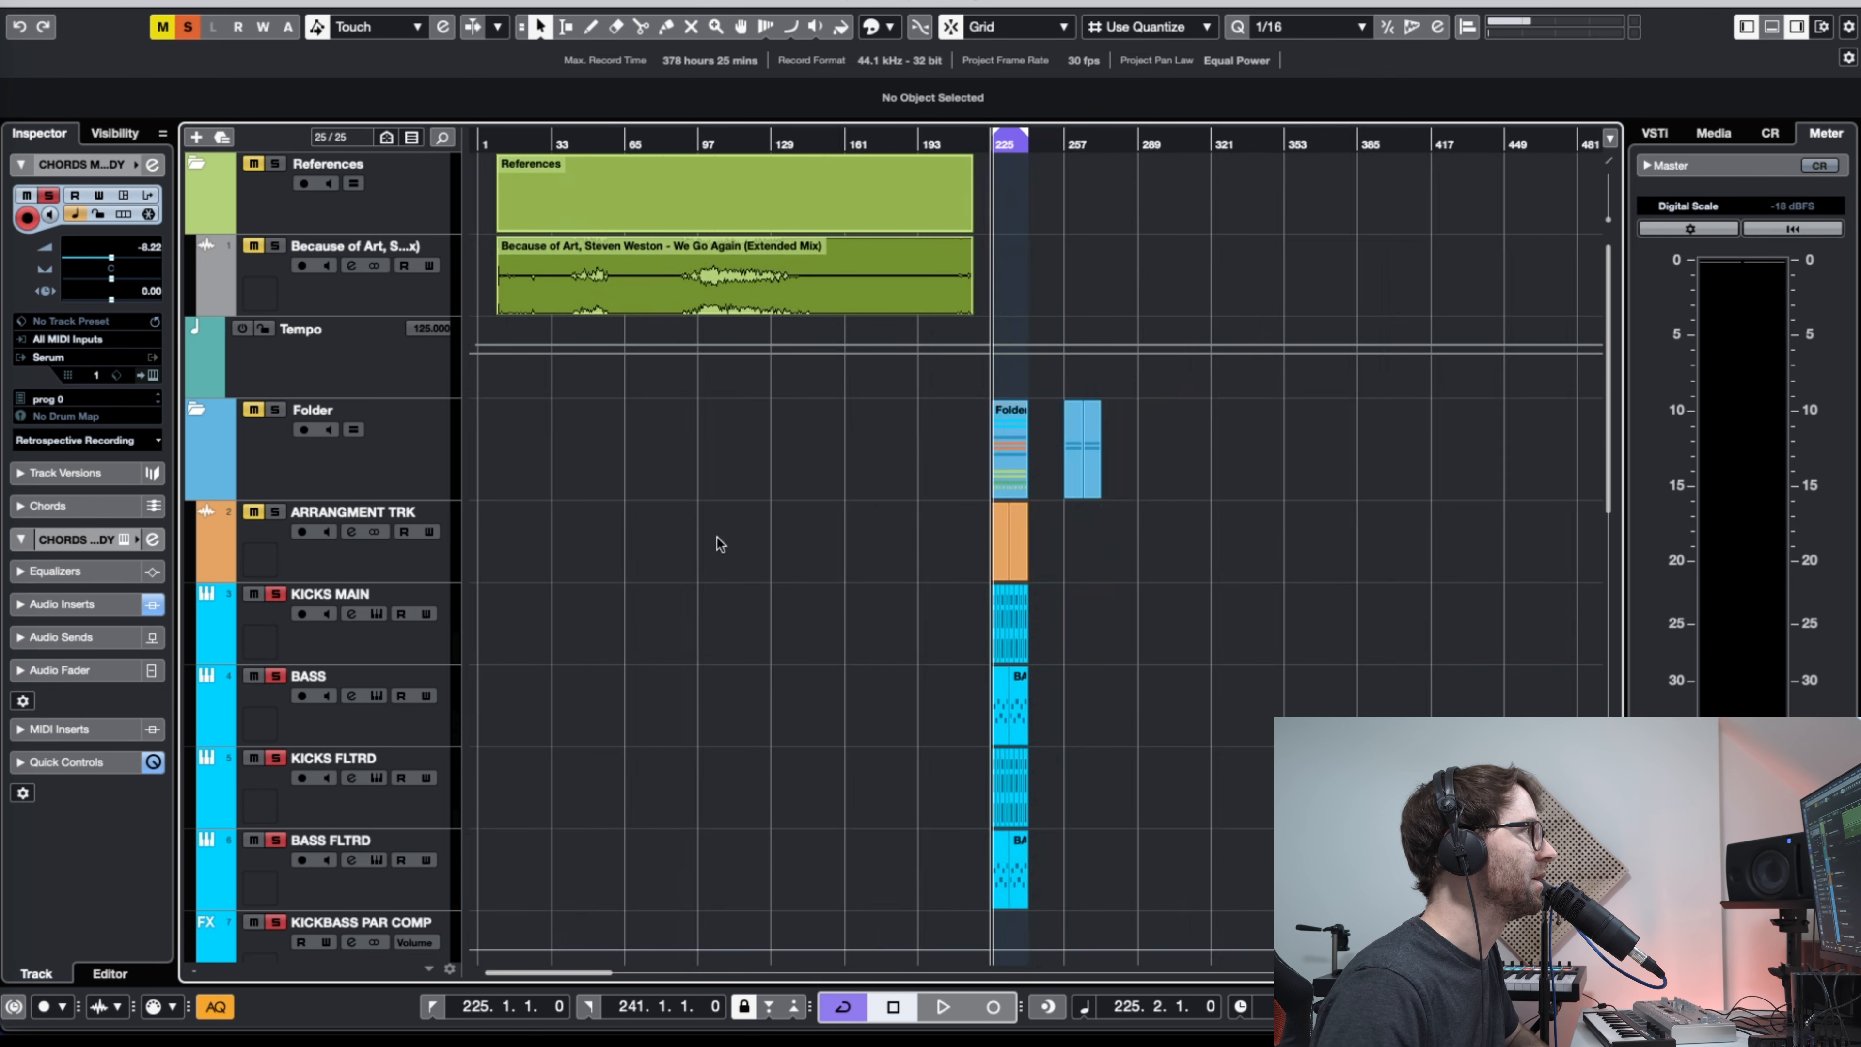
pyautogui.click(847, 292)
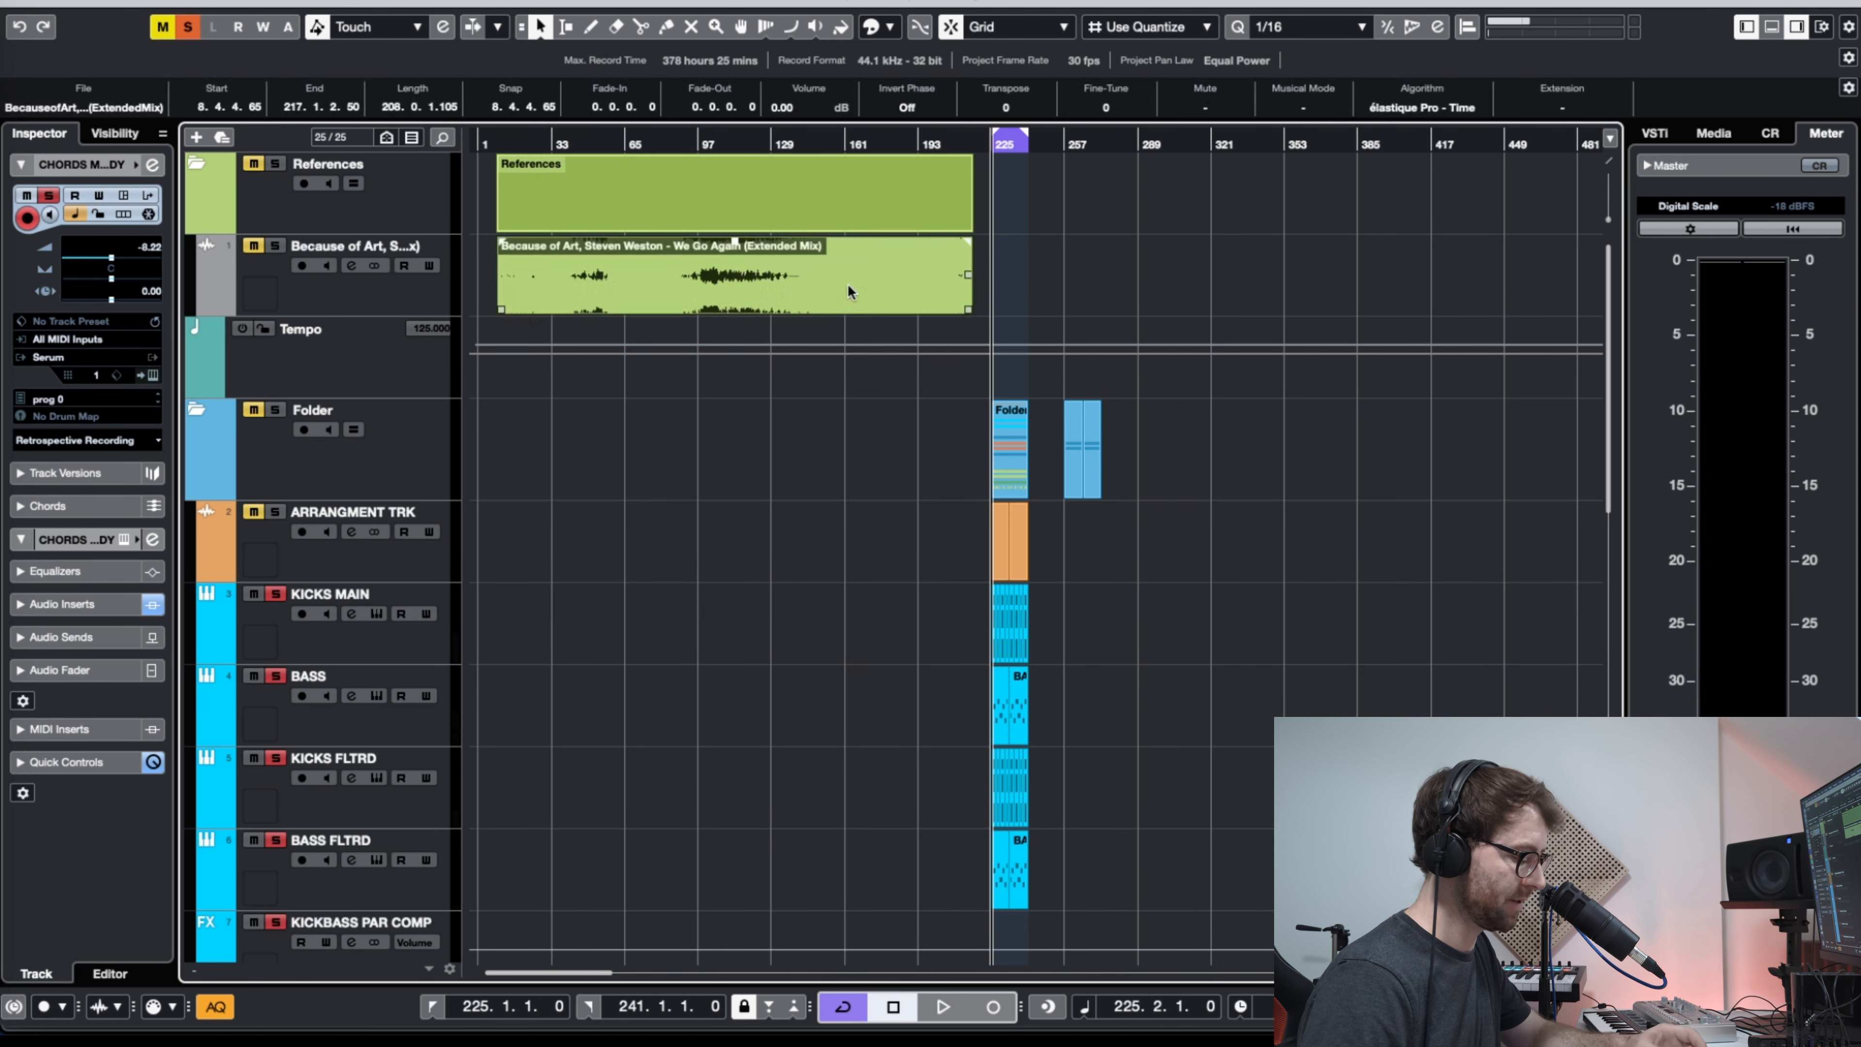
pyautogui.press('p')
pyautogui.click(578, 558)
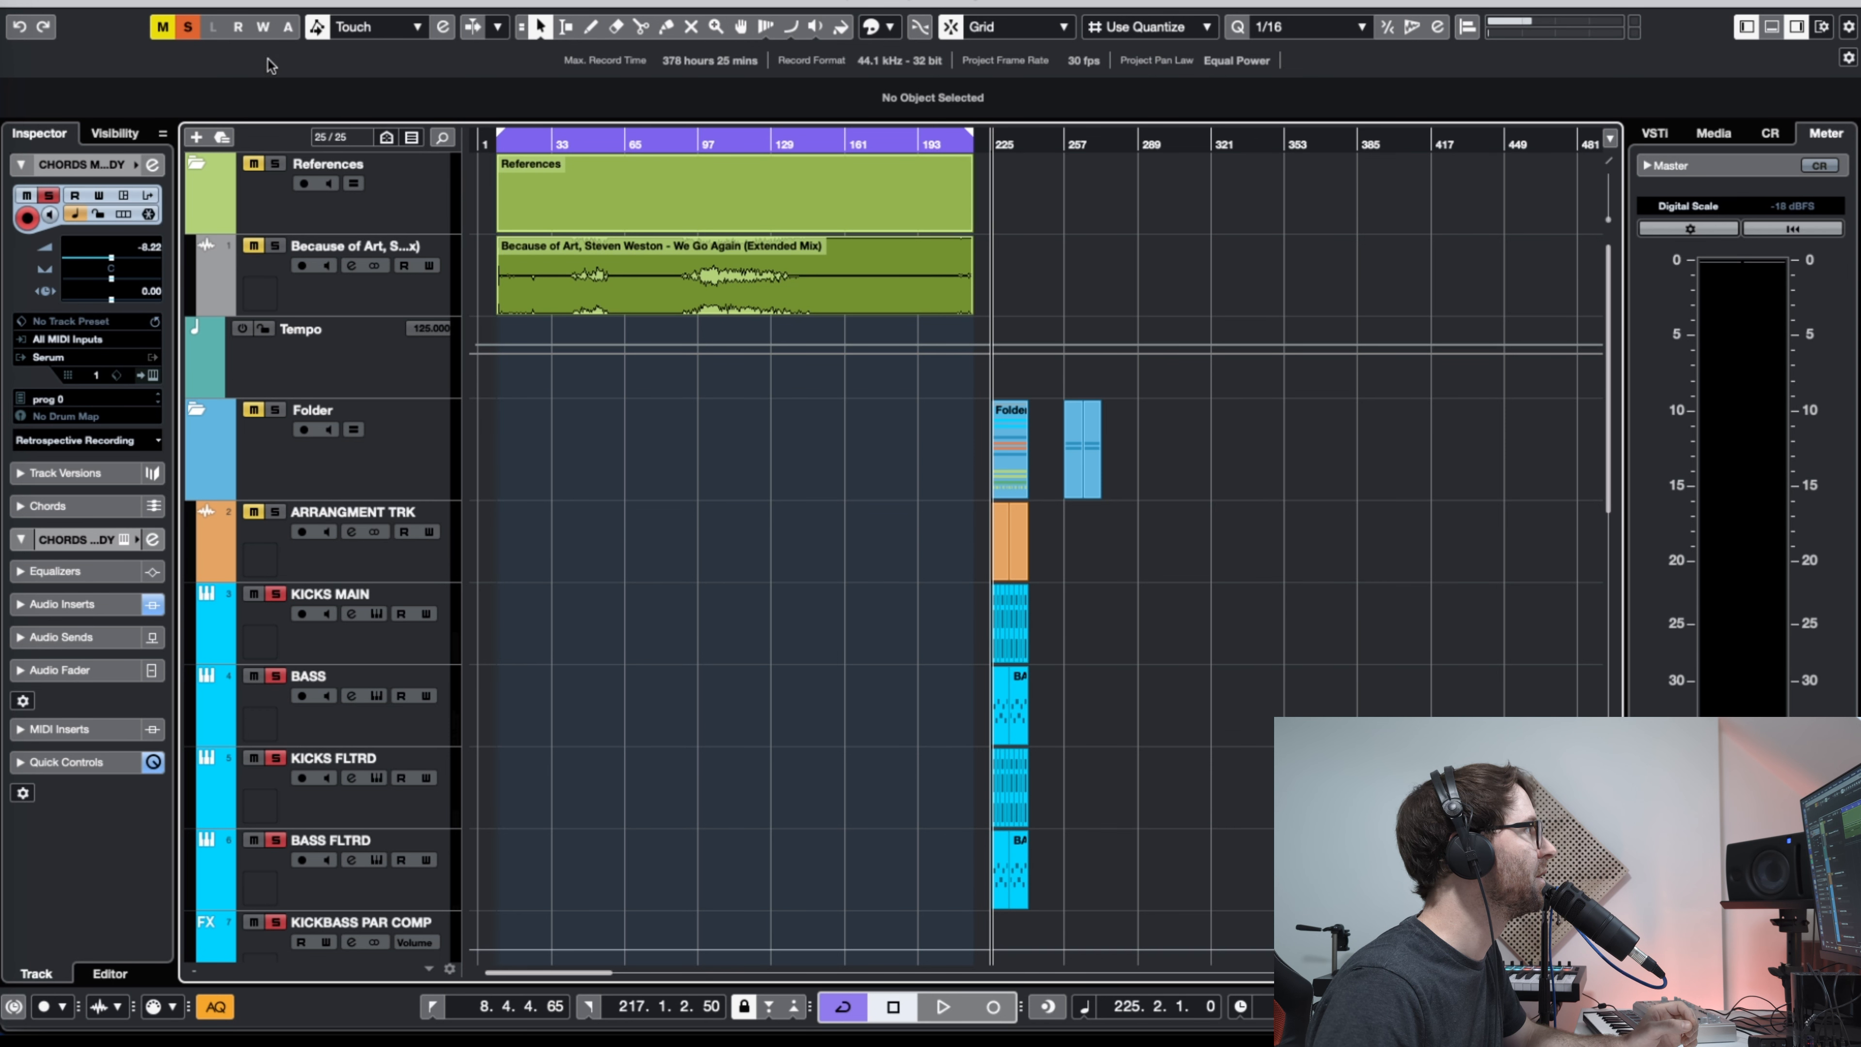
# Step: Deactivate all solo states and select the ARRANGMENT TRK track
pyautogui.click(187, 27)
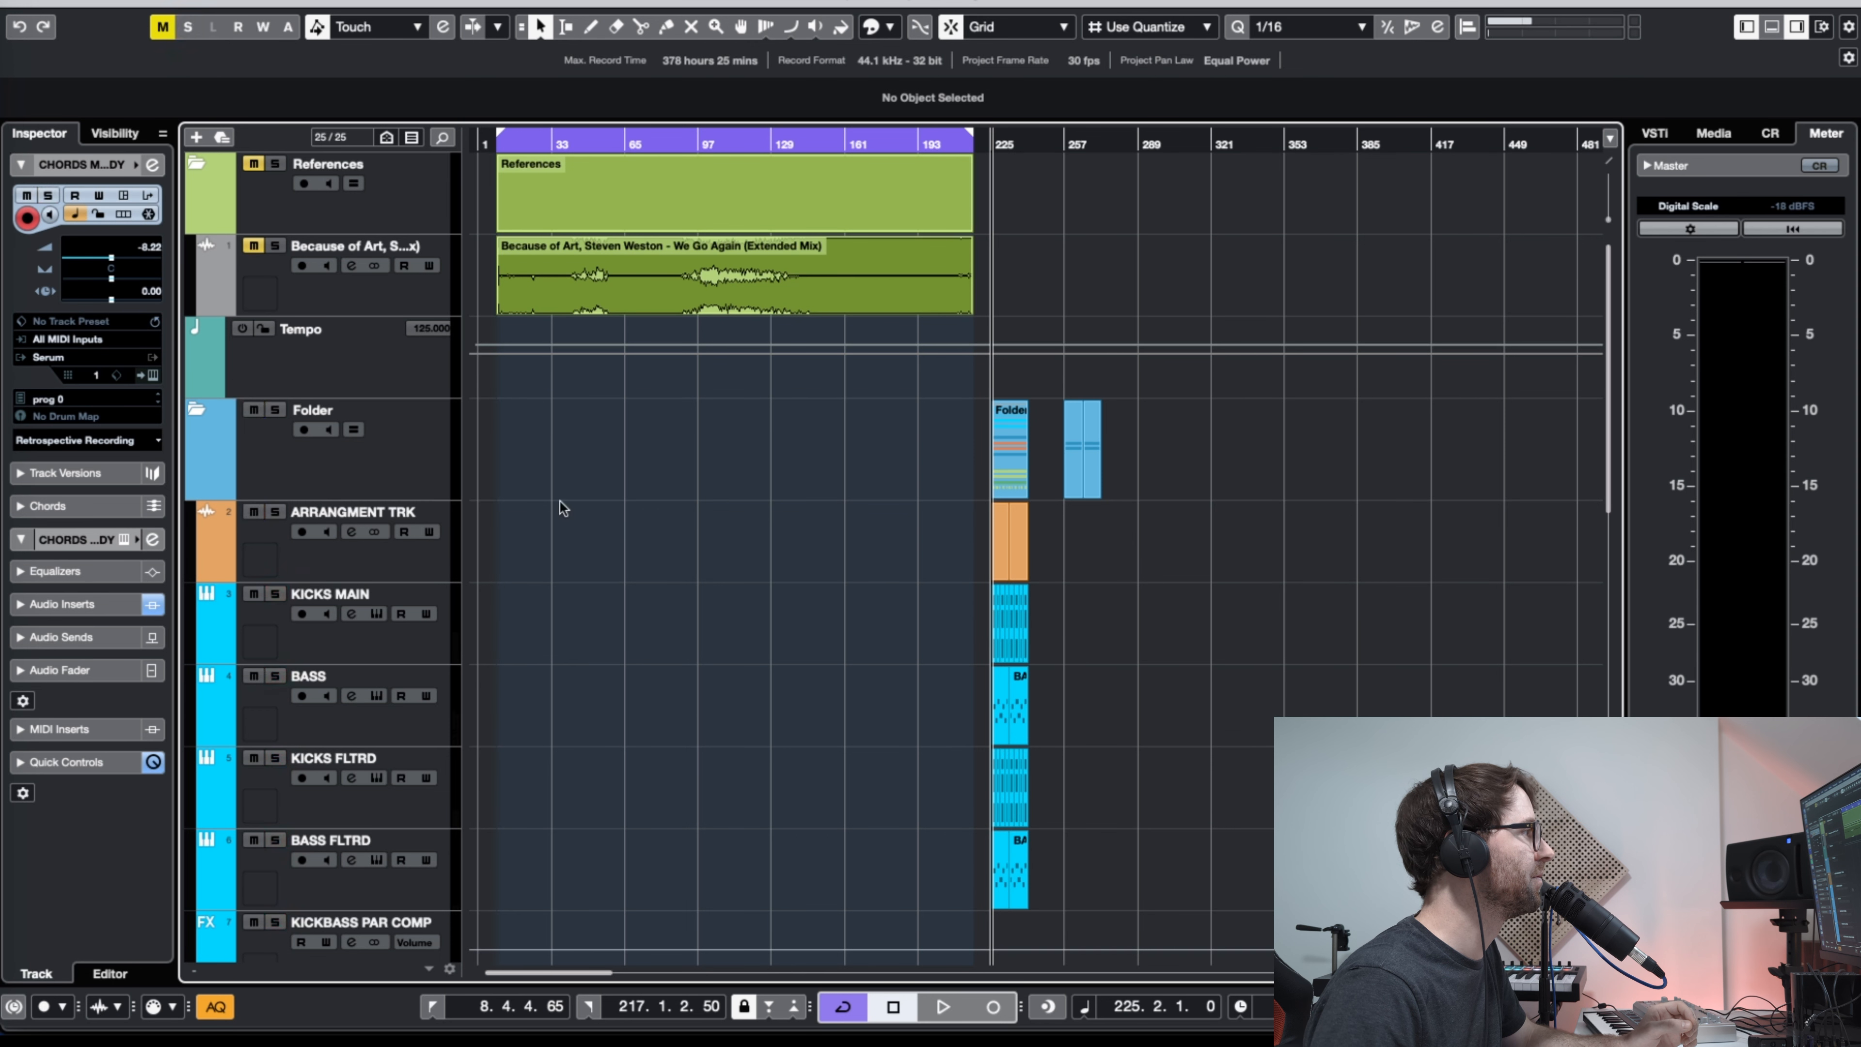
pyautogui.click(400, 567)
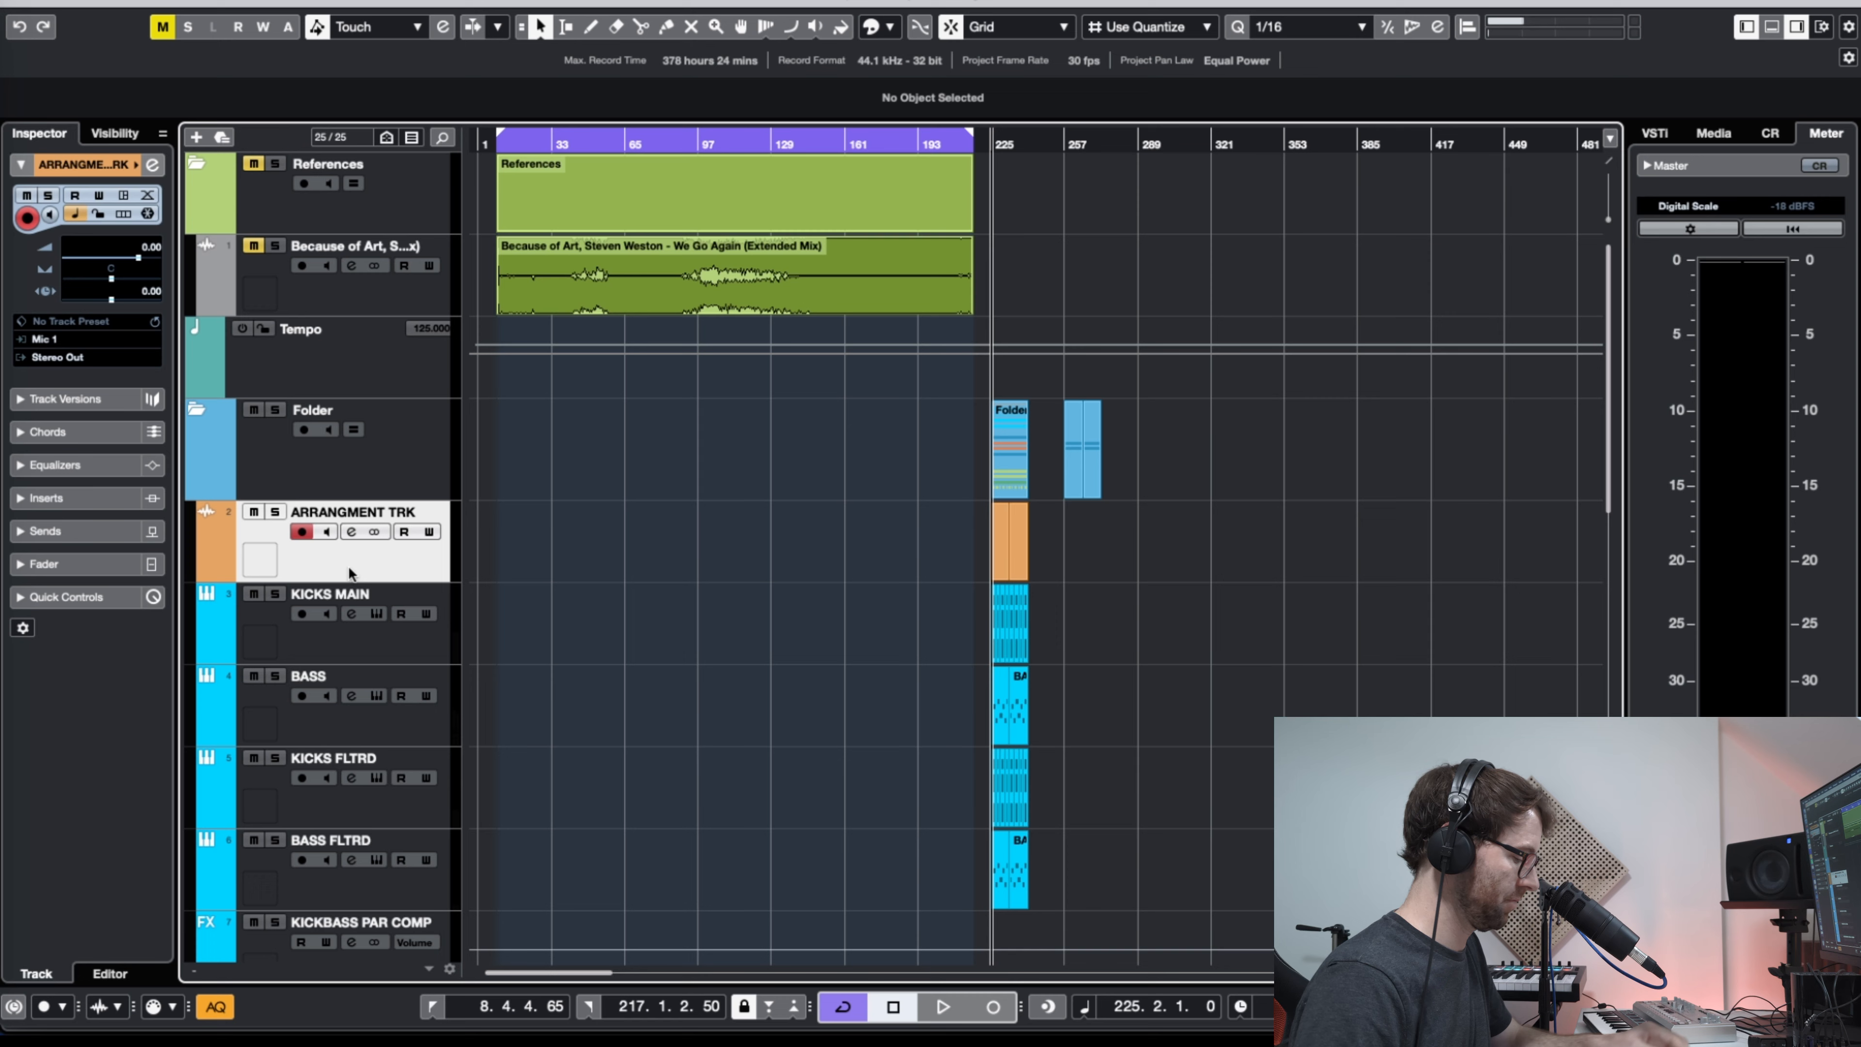
pyautogui.press('h')
pyautogui.press('h')
pyautogui.press('g')
pyautogui.press('g')
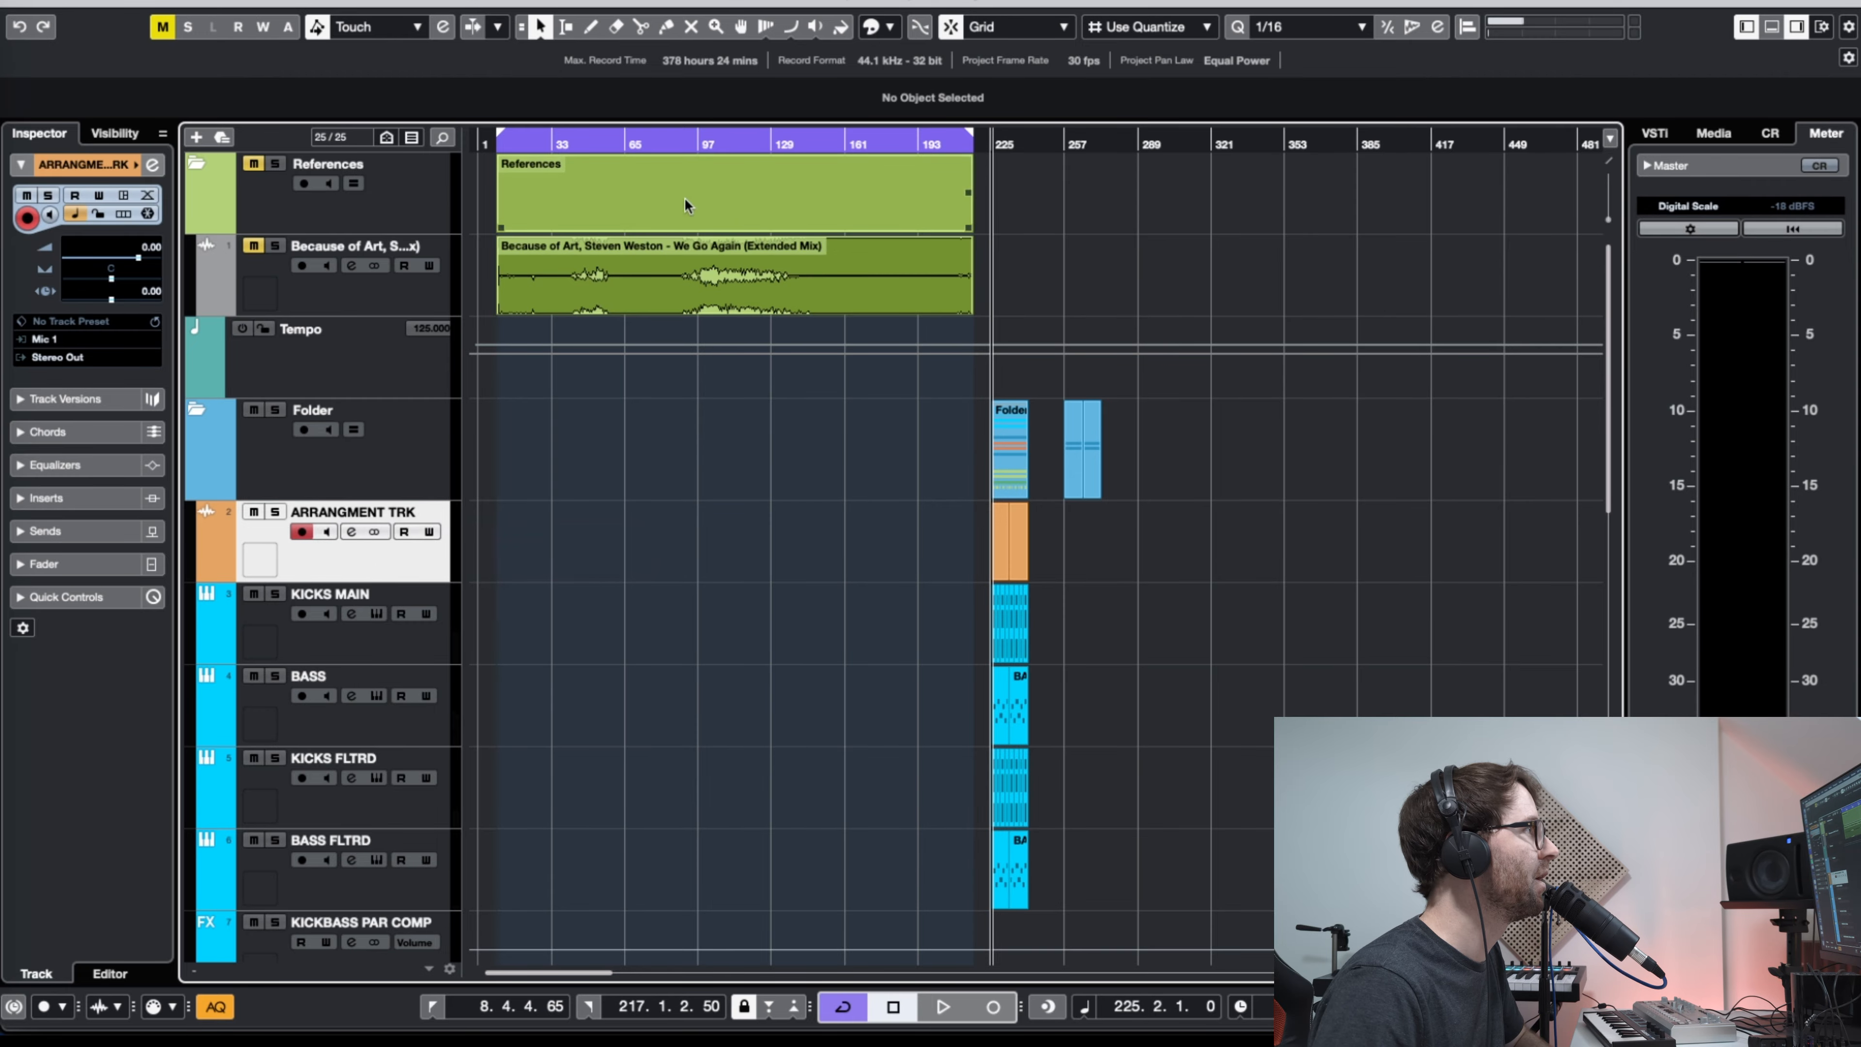
# Step: Examine the reference track's start and the ARRANGMENT TRK event at bar 225 in relation to the whole timeline
pyautogui.moveTo(561, 147); pyautogui.dragTo(499, 162)
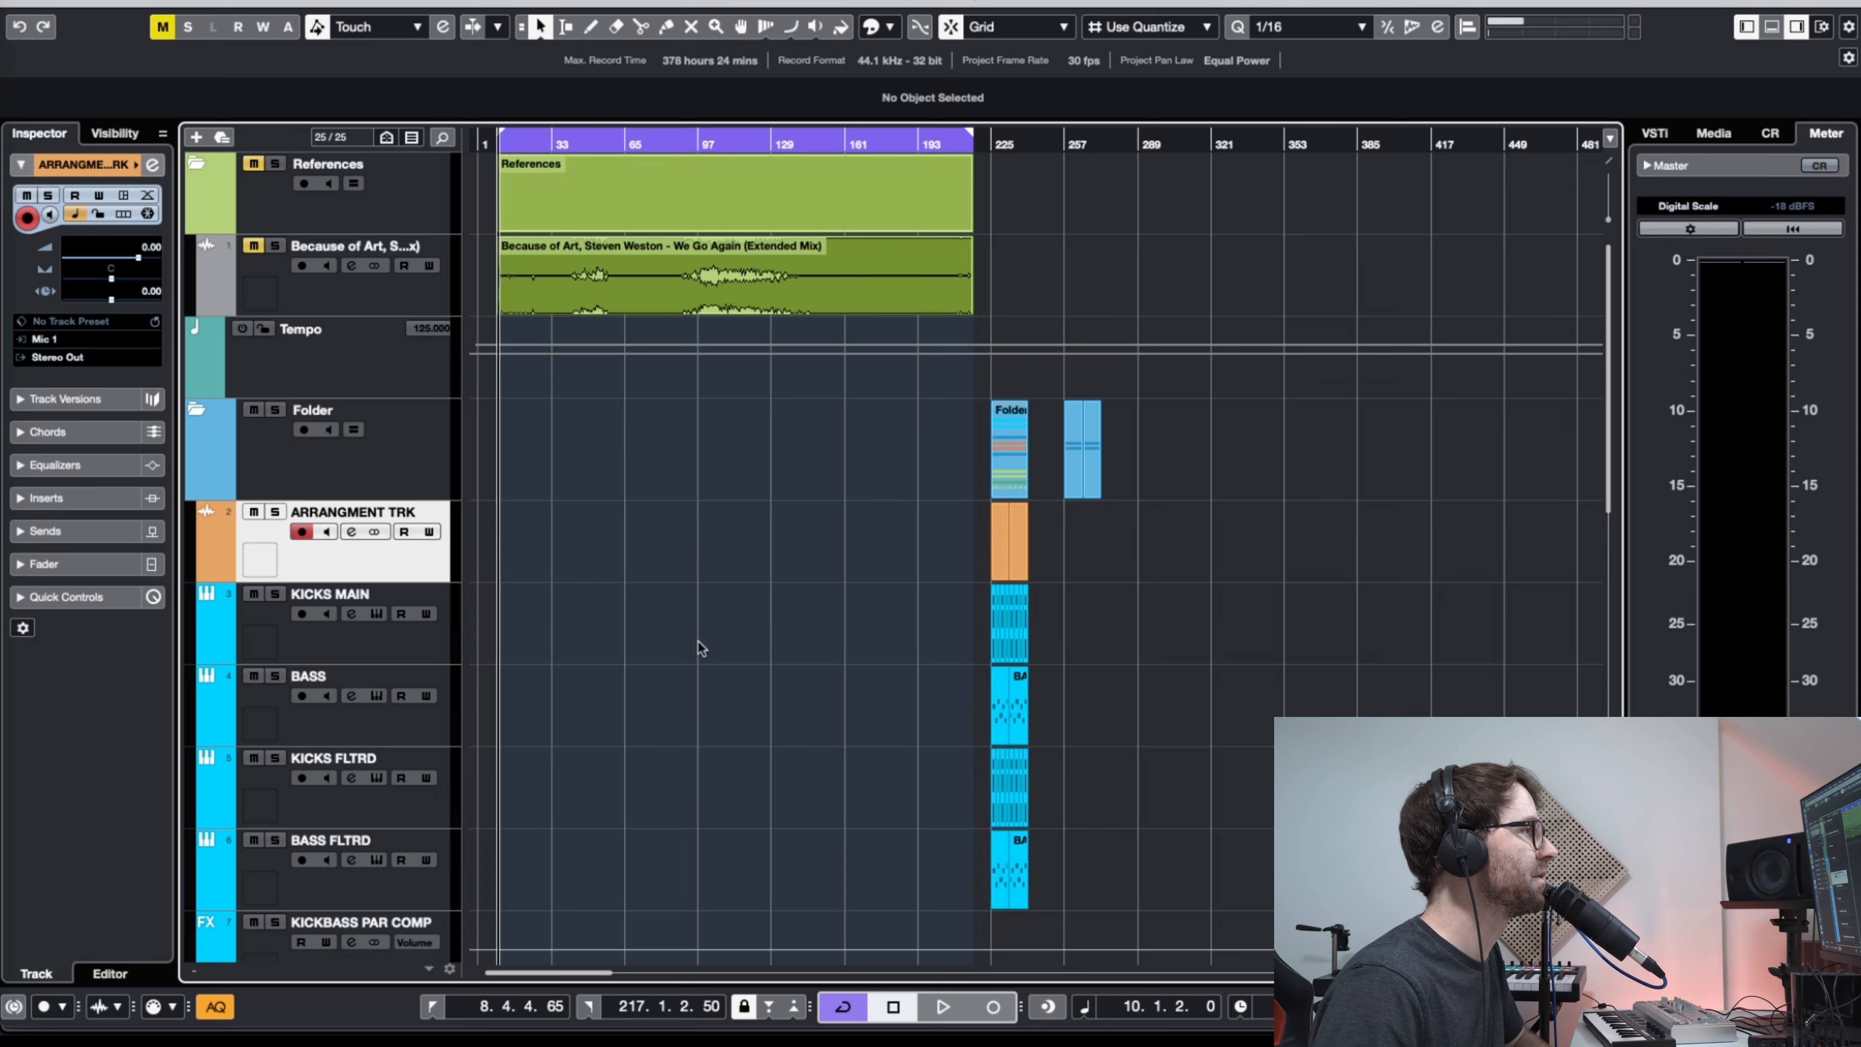
pyautogui.moveTo(1031, 146); pyautogui.dragTo(940, 482)
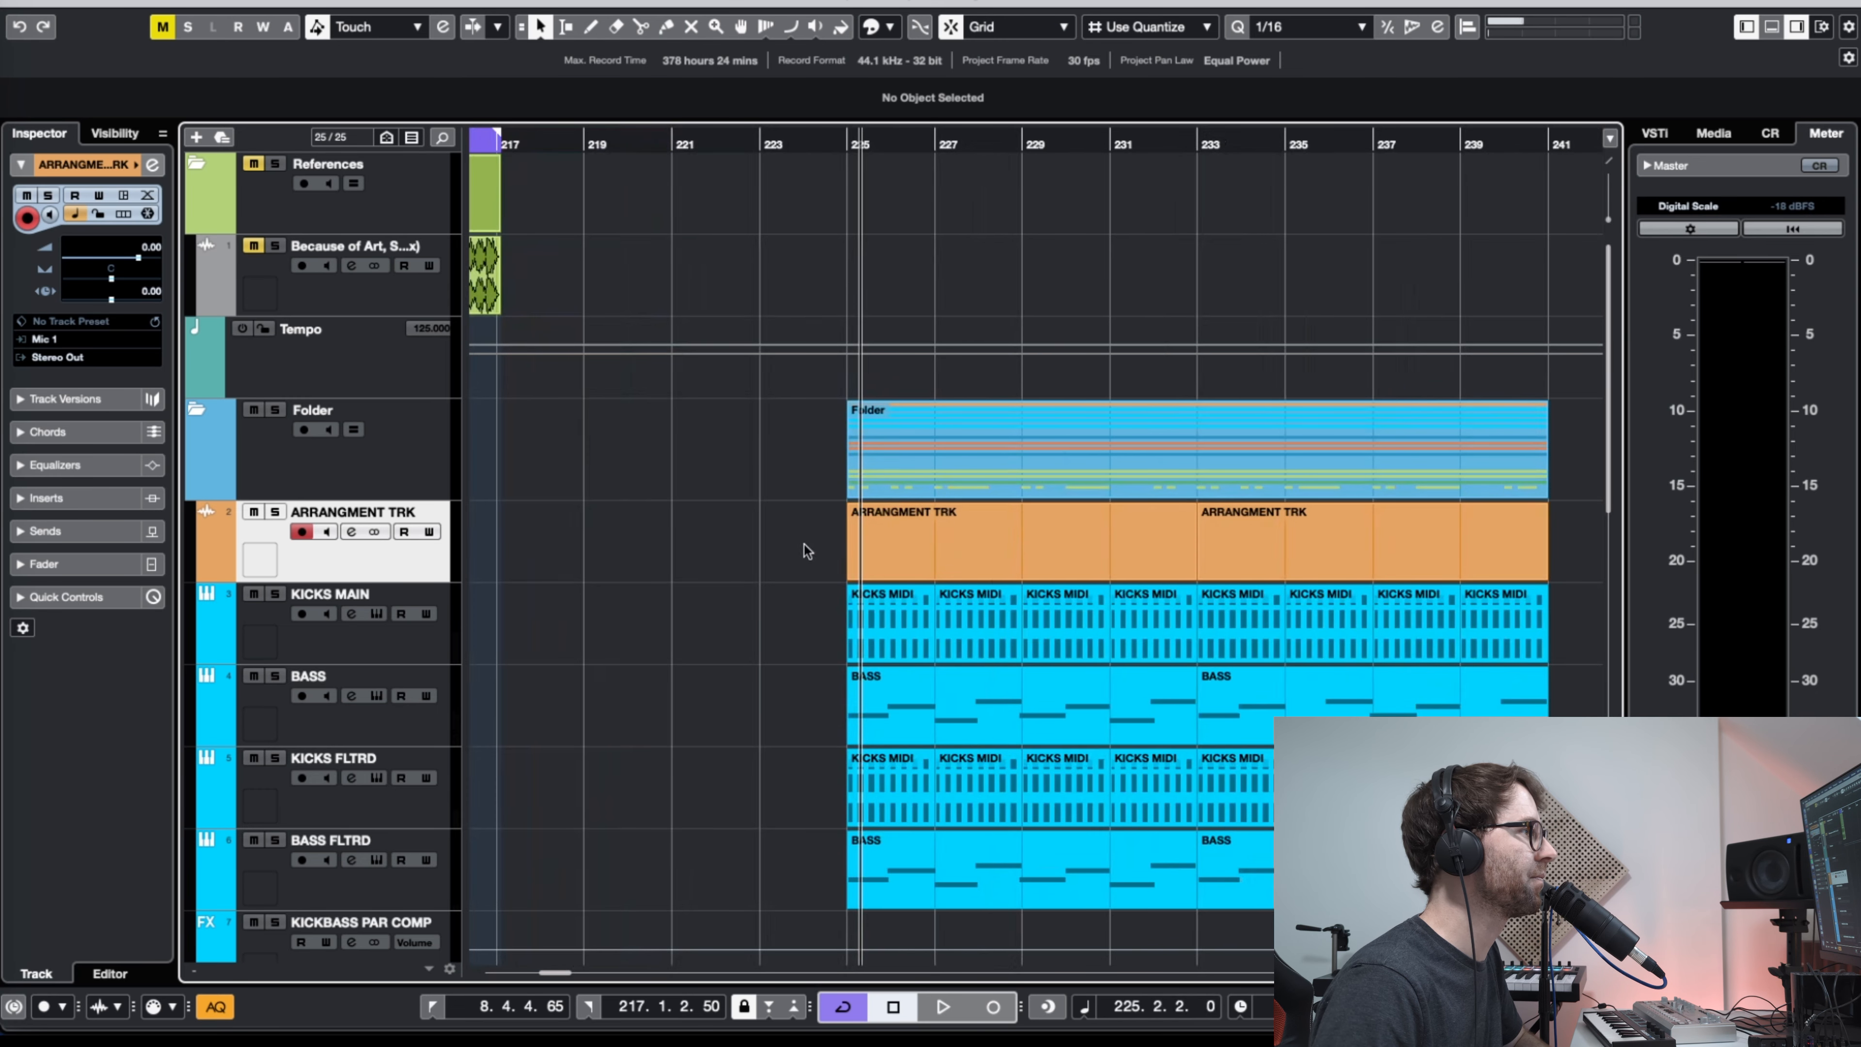
pyautogui.click(977, 545)
pyautogui.press('g')
pyautogui.press('g')
pyautogui.press('g')
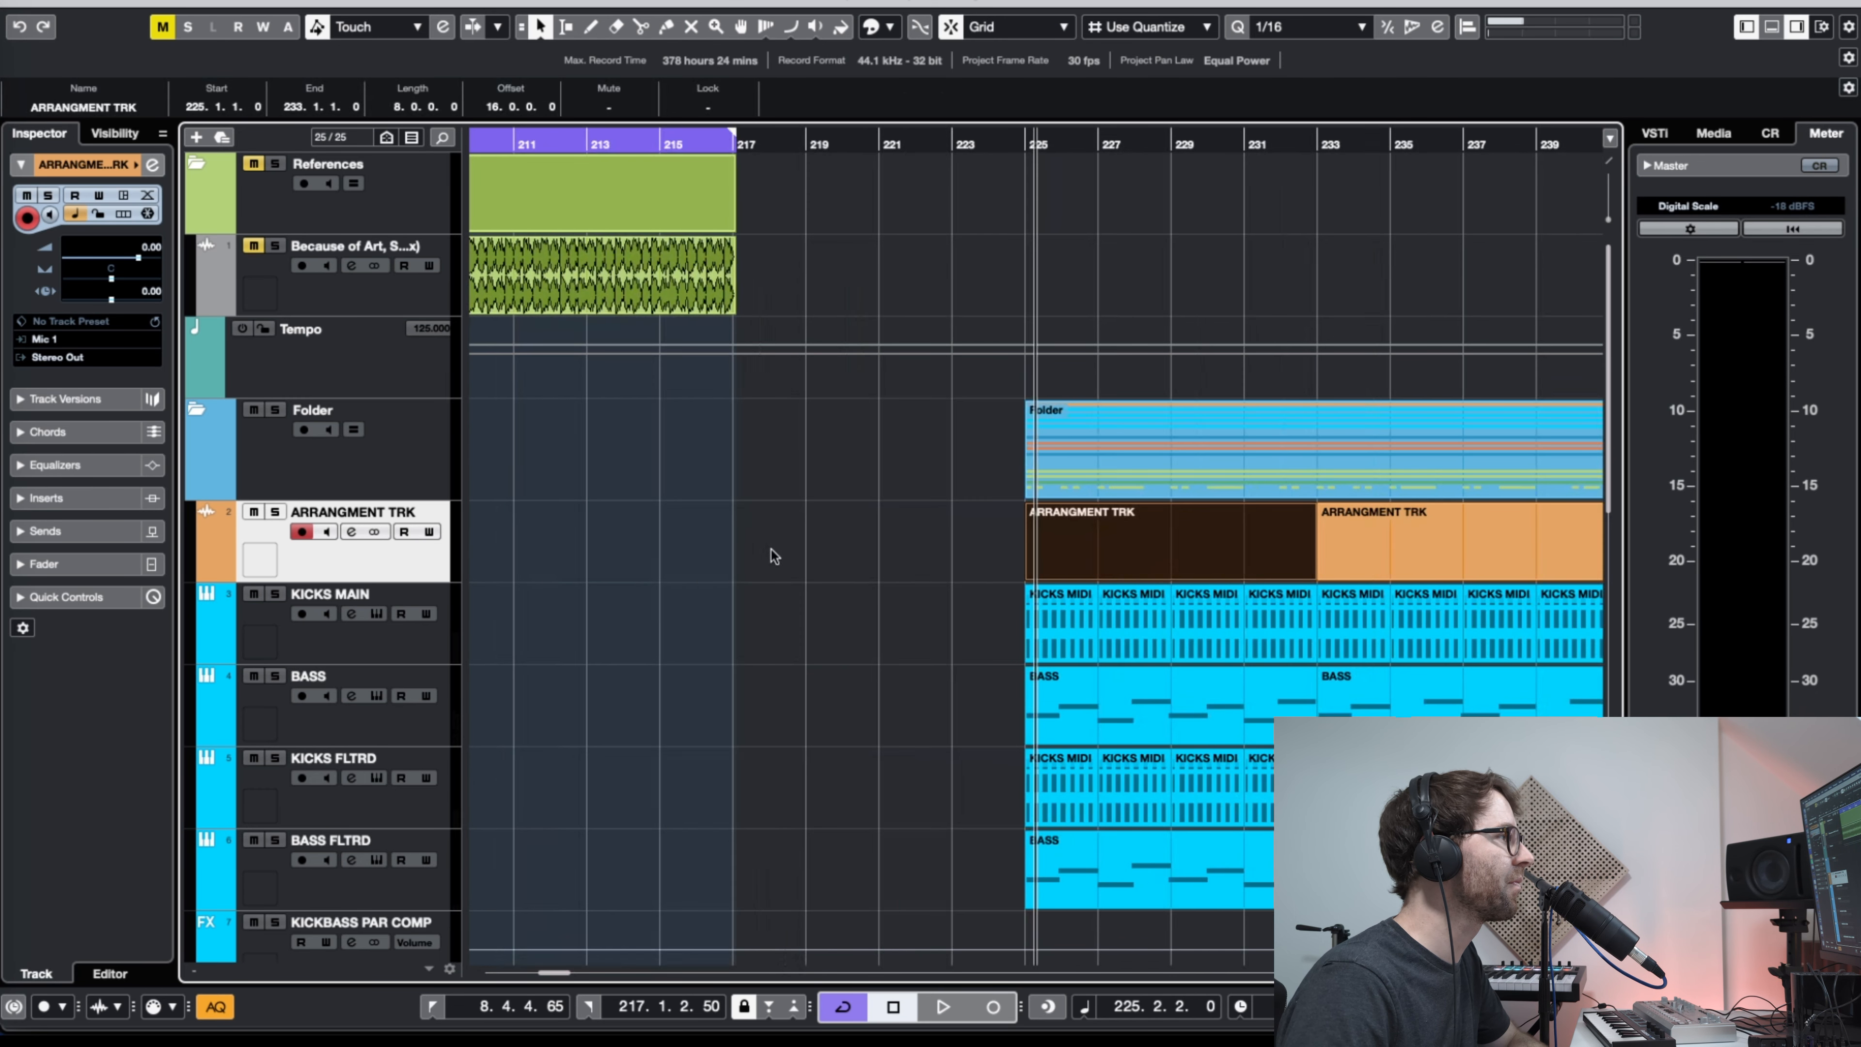
pyautogui.press('g')
pyautogui.press('g')
pyautogui.press('g')
pyautogui.press('g')
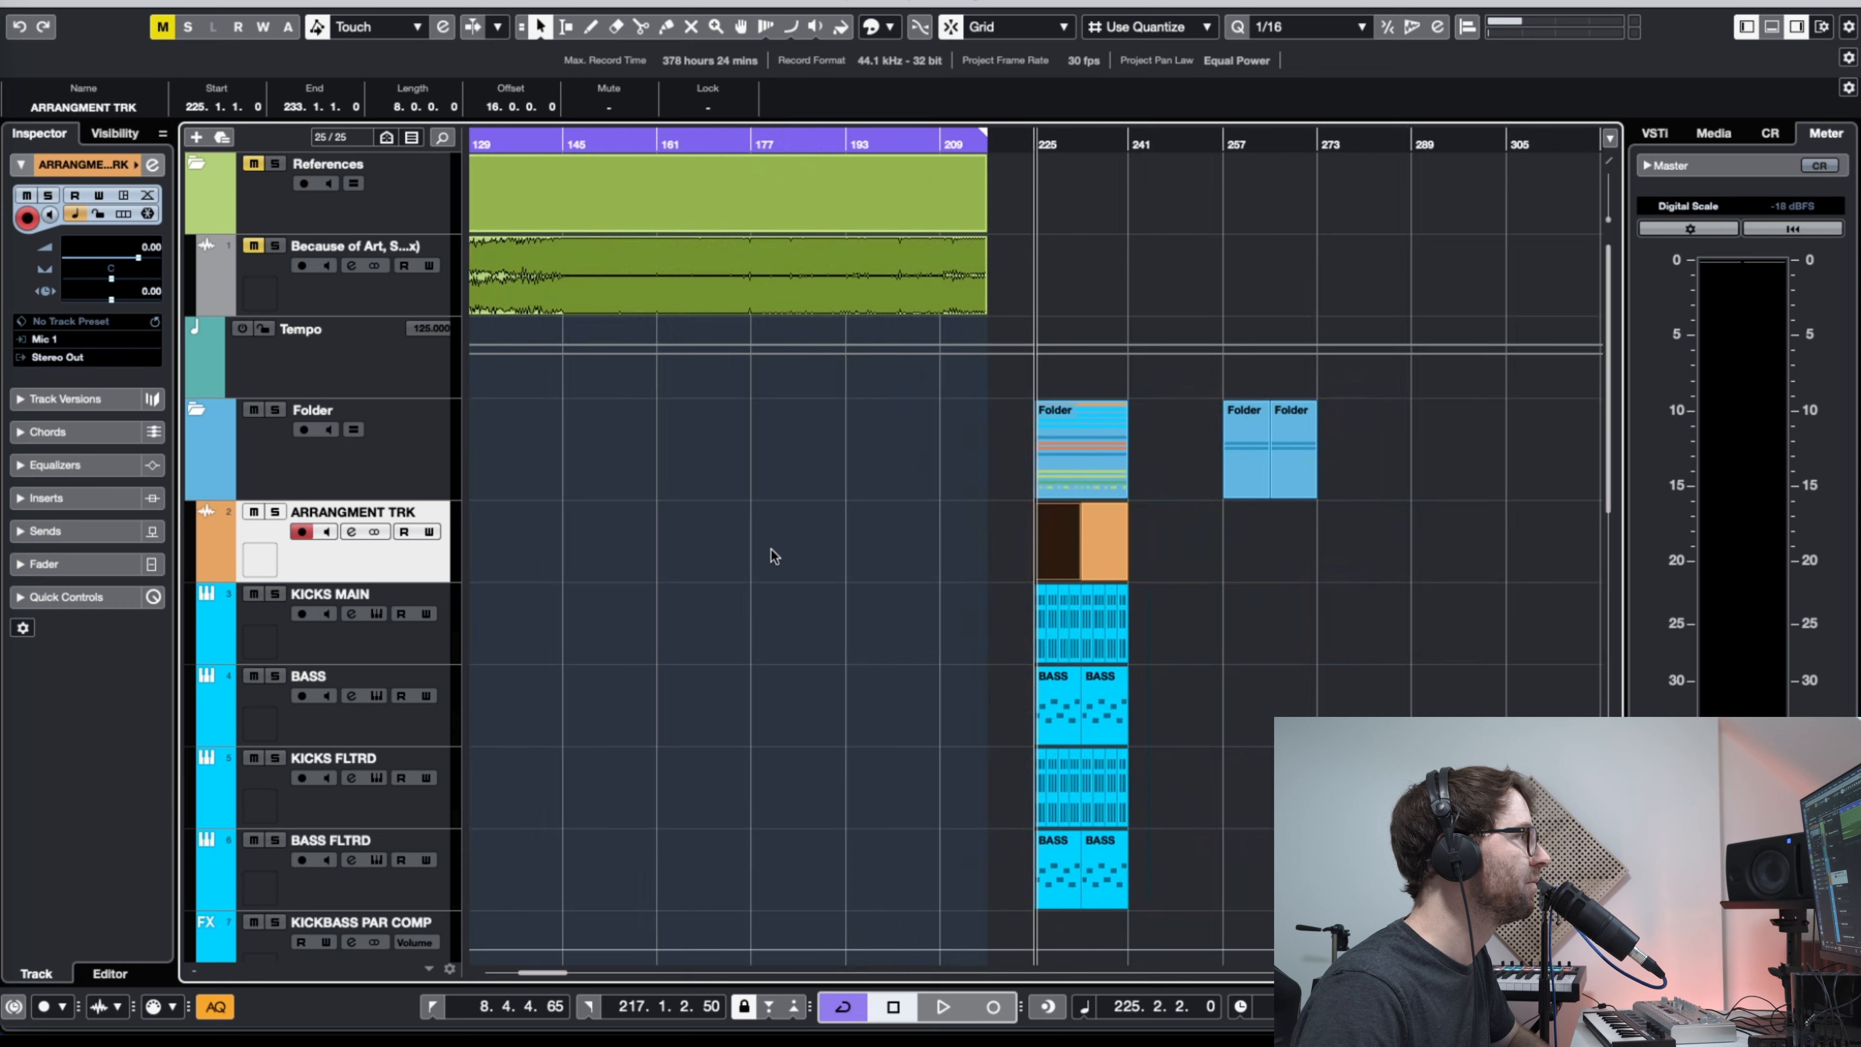
pyautogui.press('g')
pyautogui.press('h')
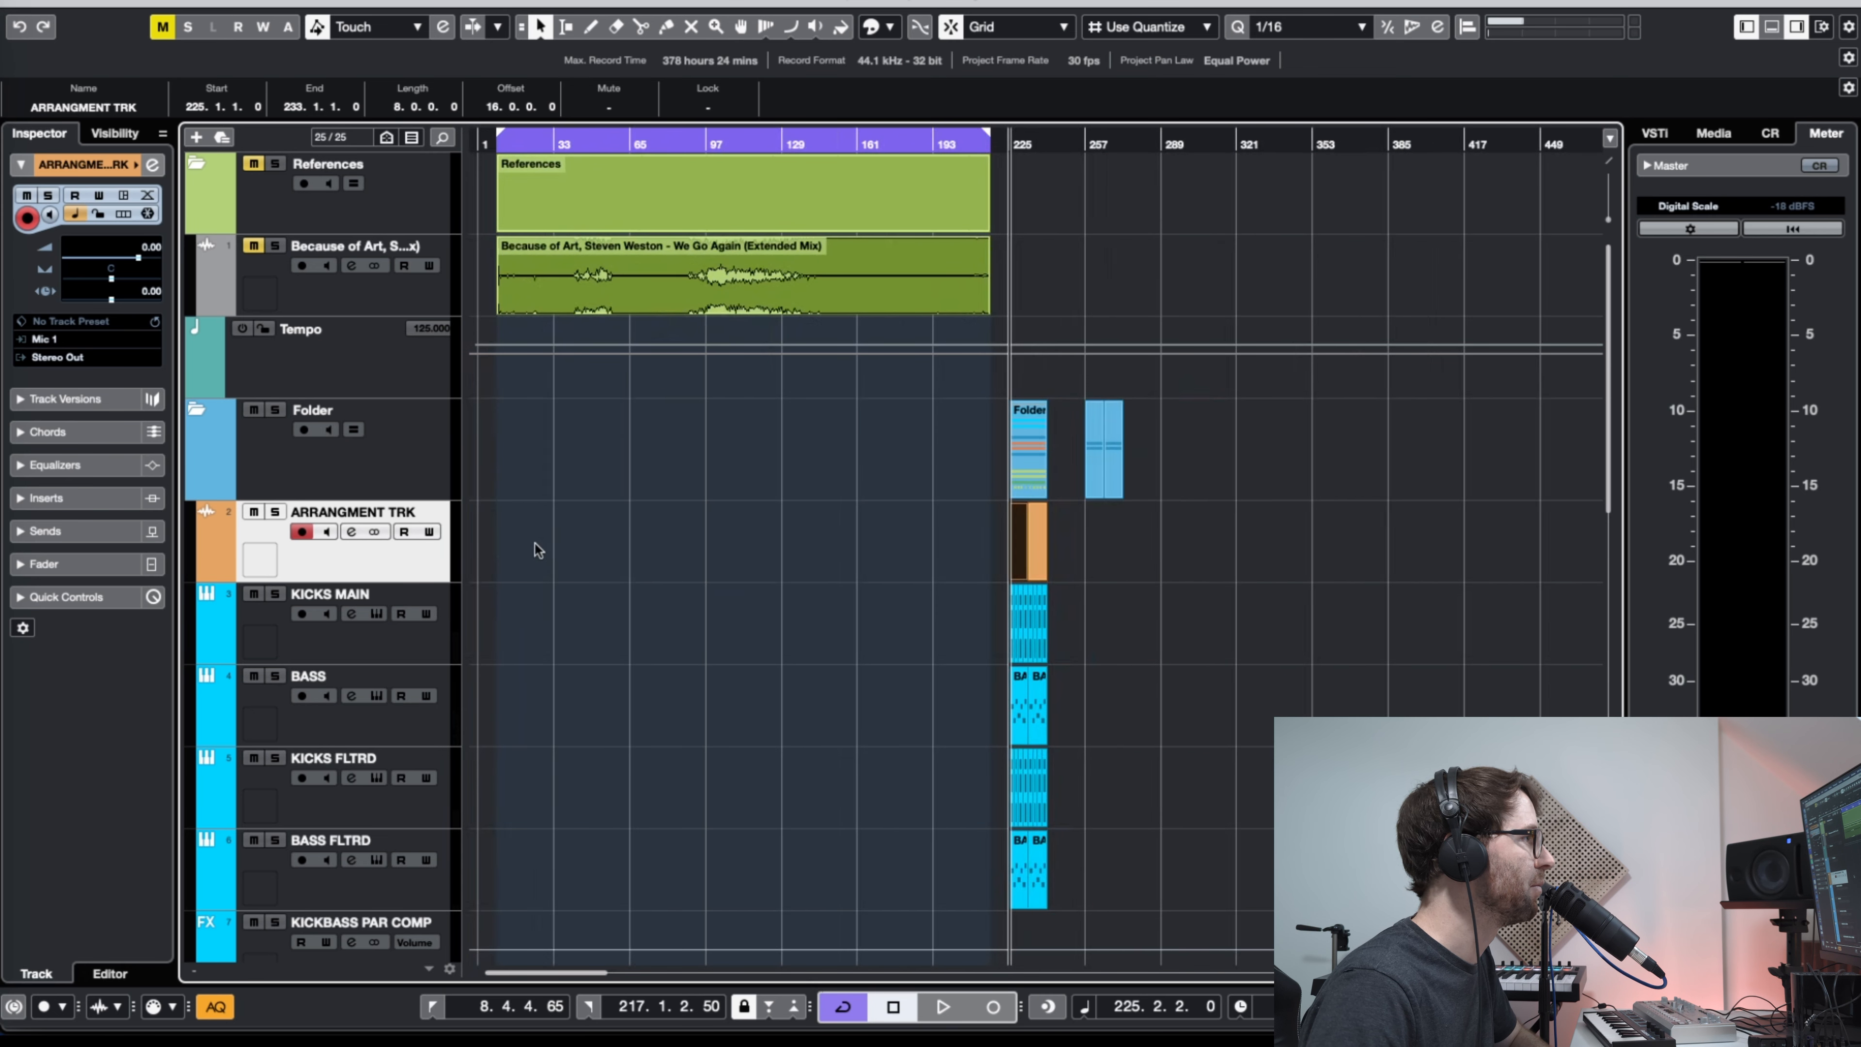
# Step: Draw an empty event on ARRANGMENT TRK from about bar 9 to about bar 45, under the reference track's opening
pyautogui.click(533, 541)
pyautogui.press('h')
pyautogui.press('g')
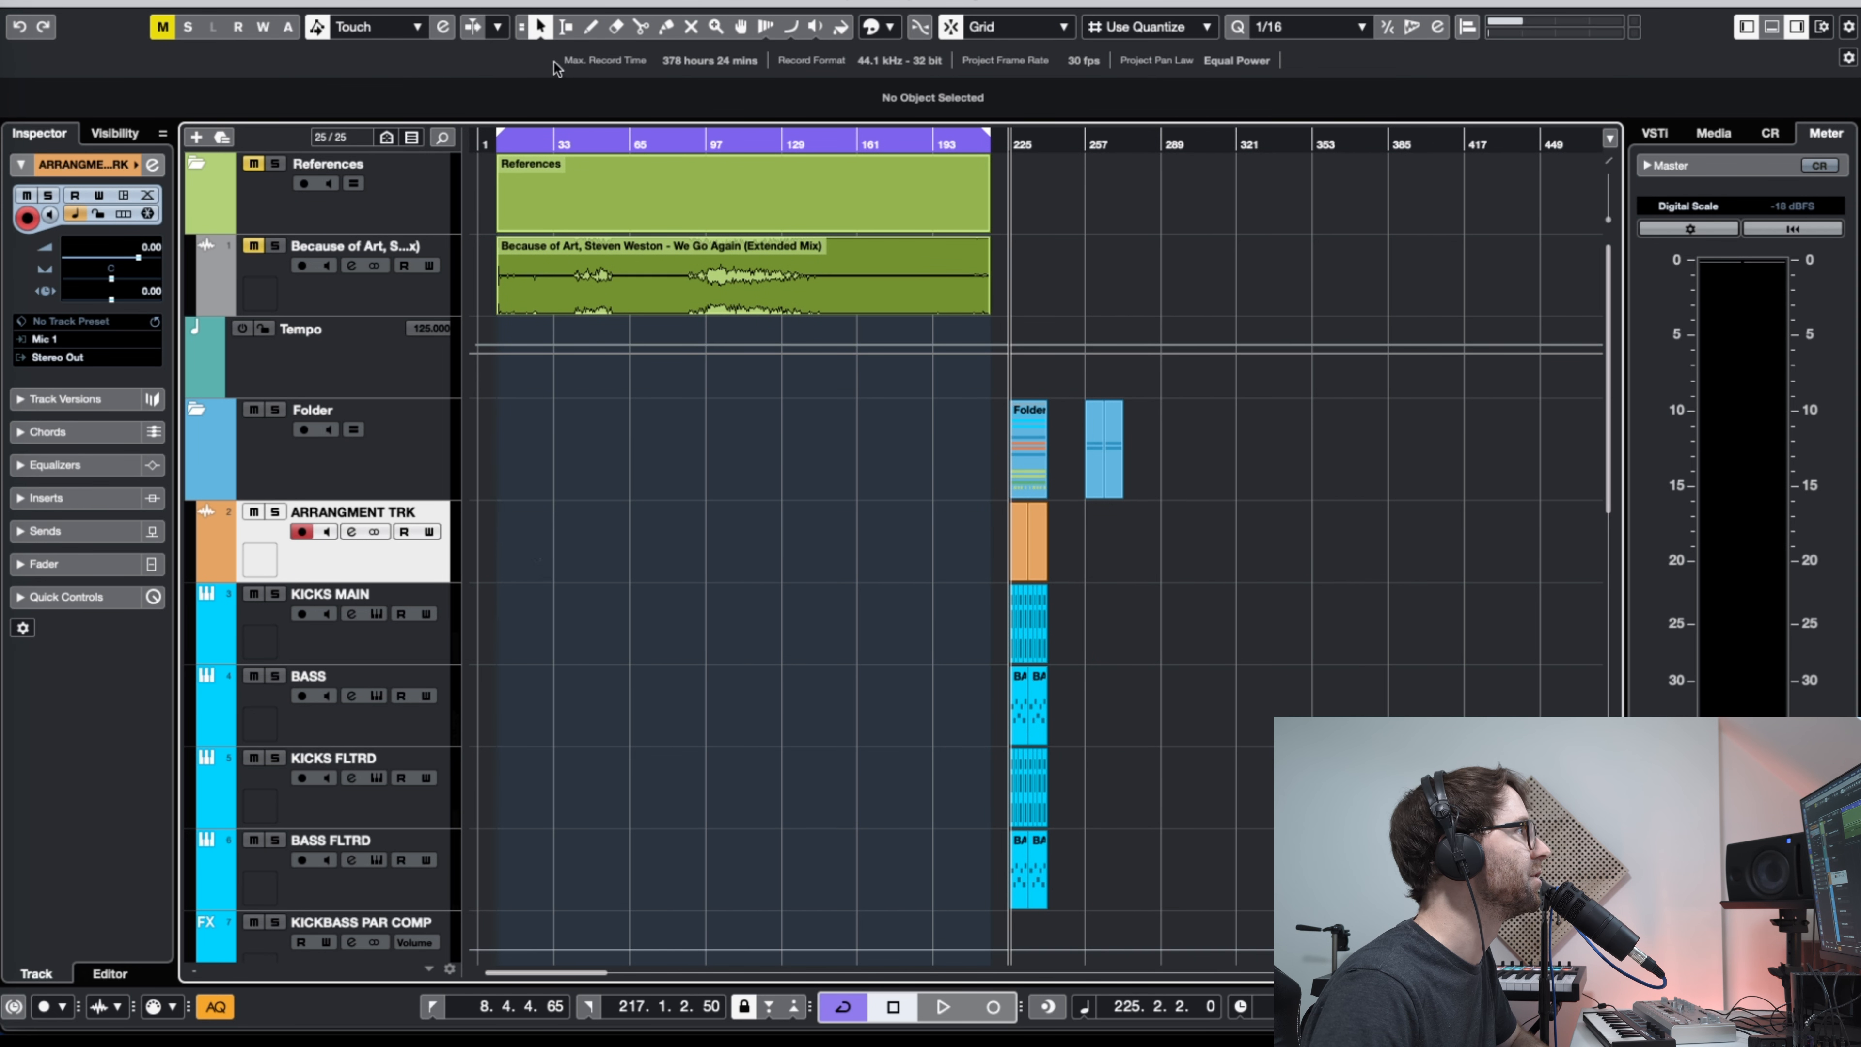
pyautogui.click(591, 27)
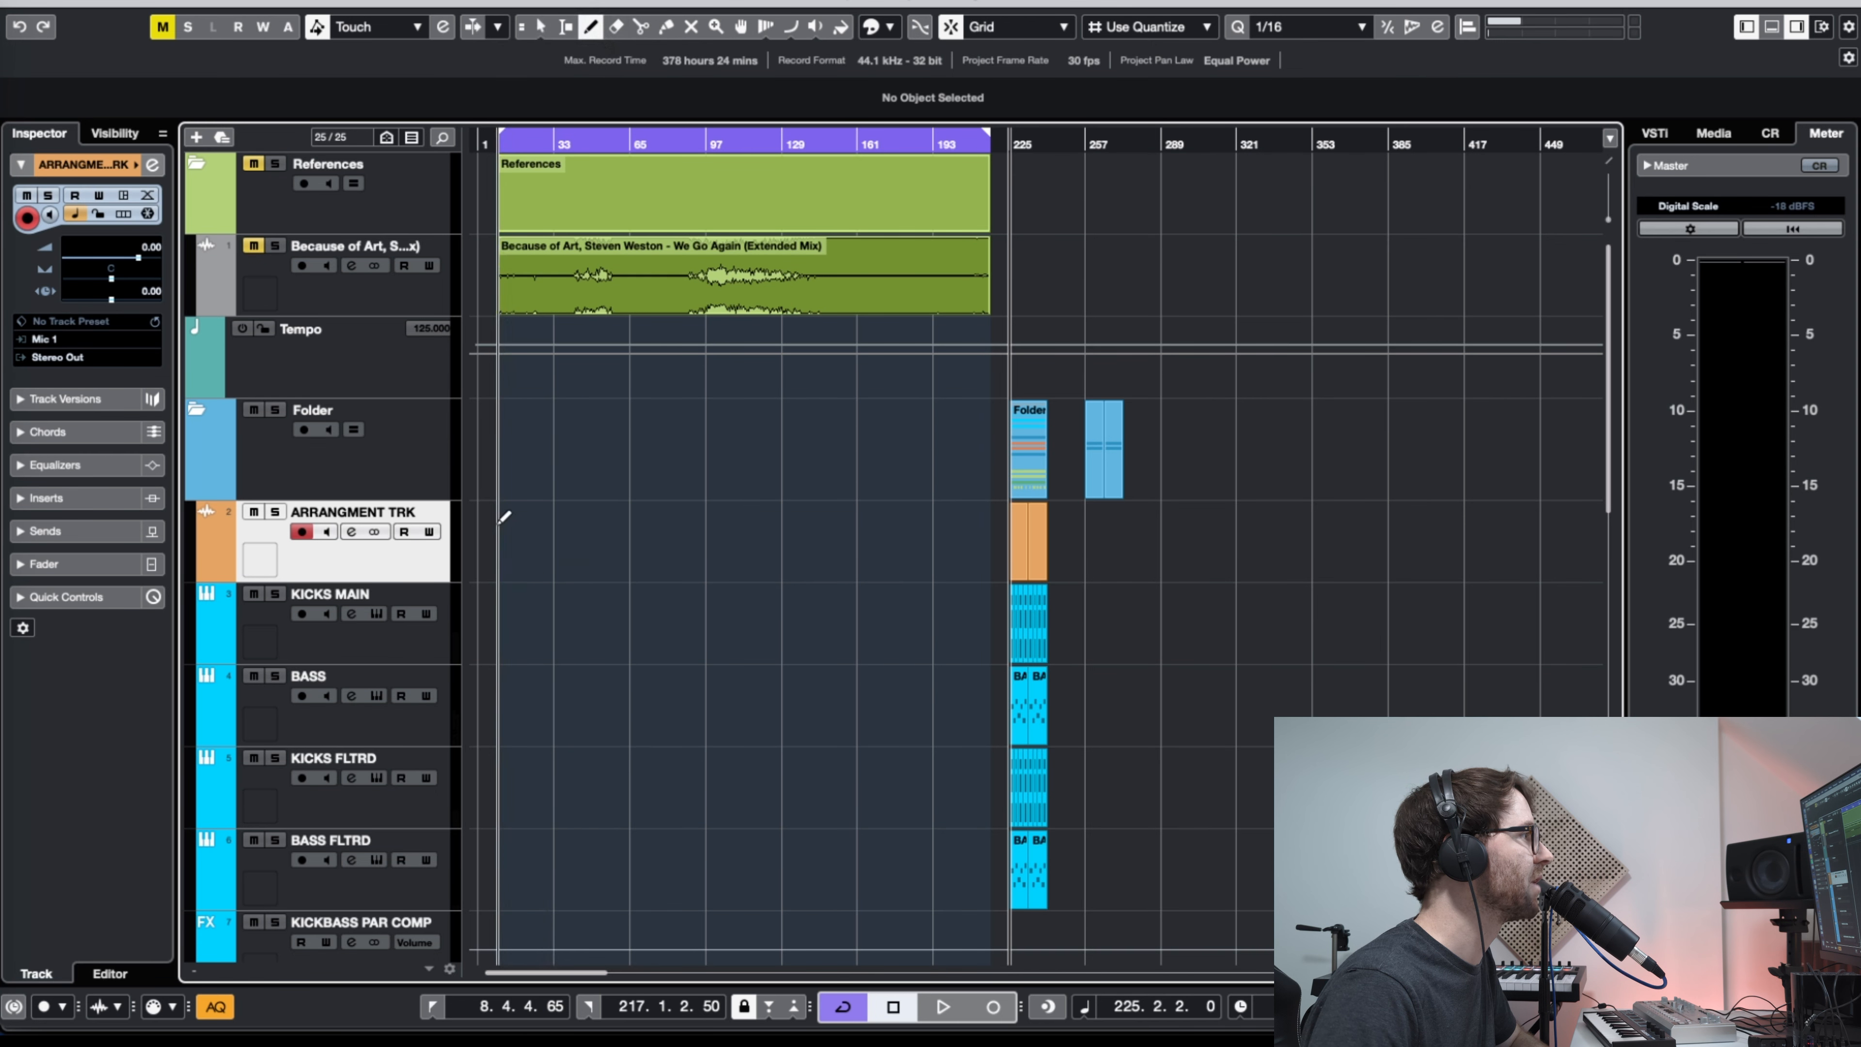
pyautogui.moveTo(501, 523); pyautogui.dragTo(595, 525)
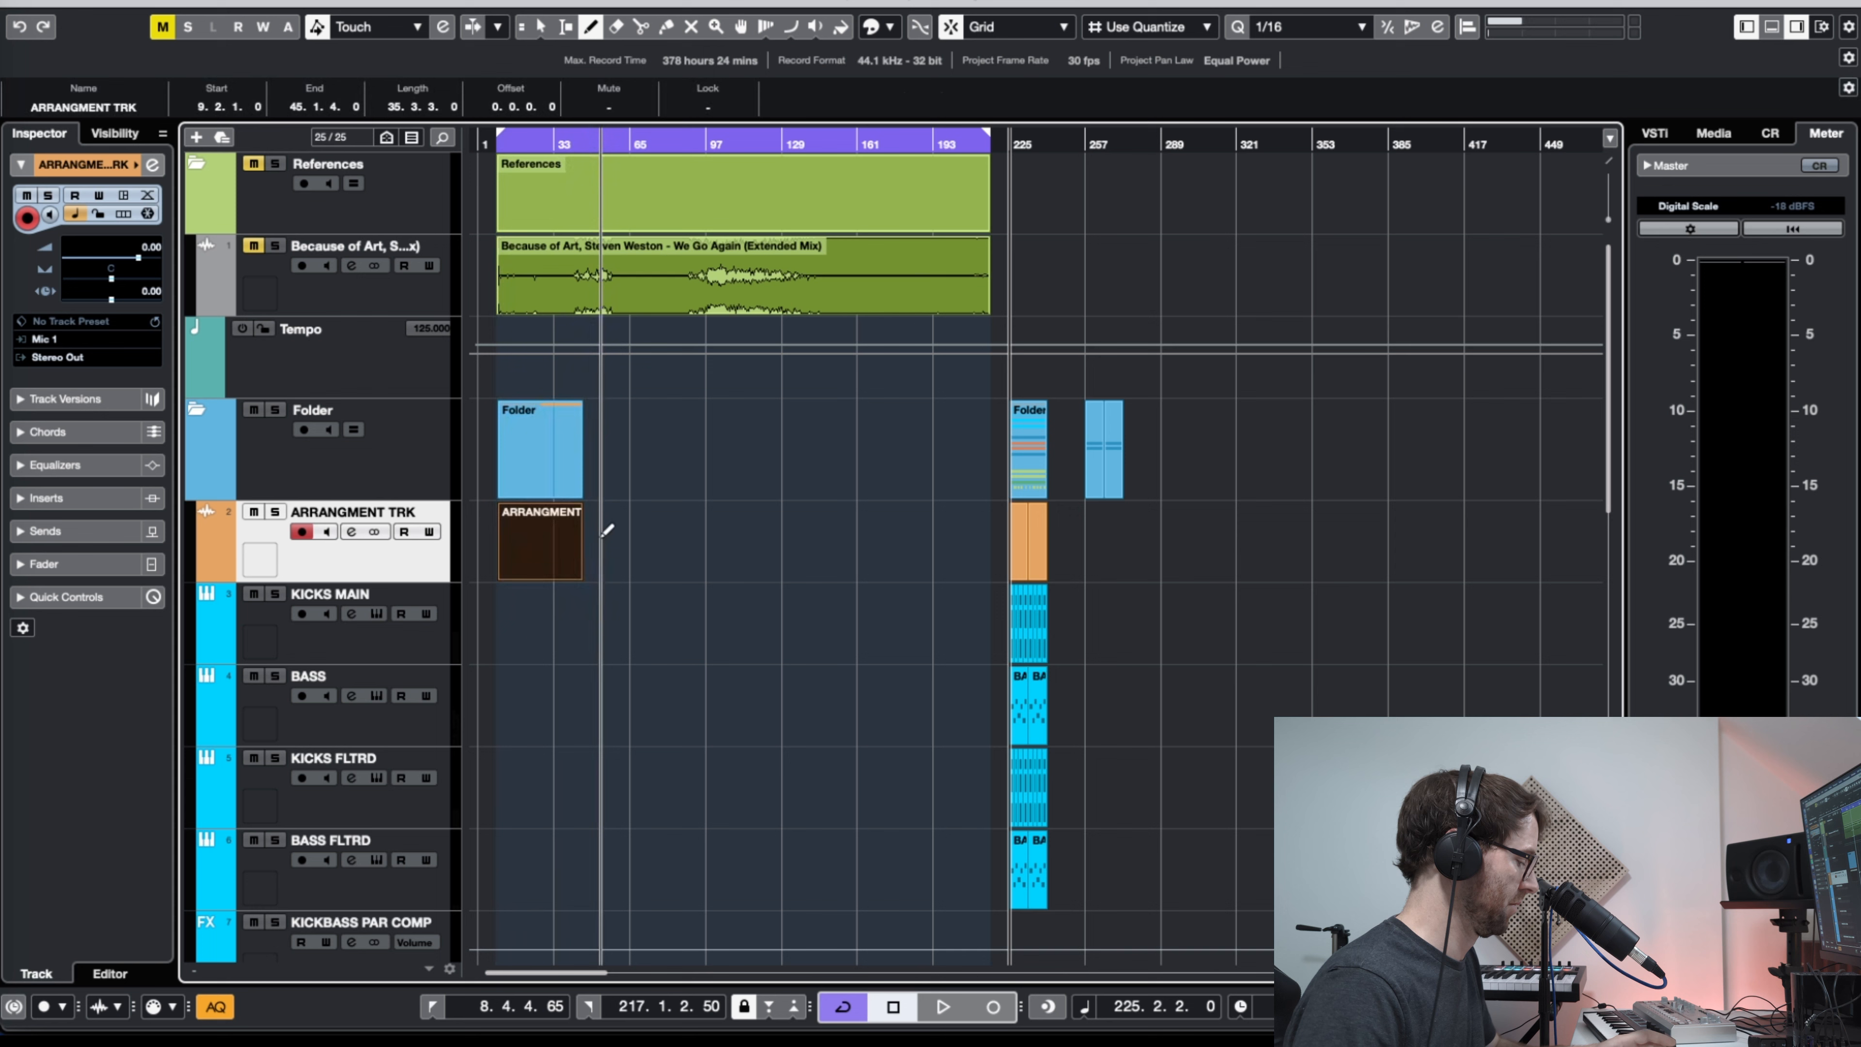
pyautogui.press('1')
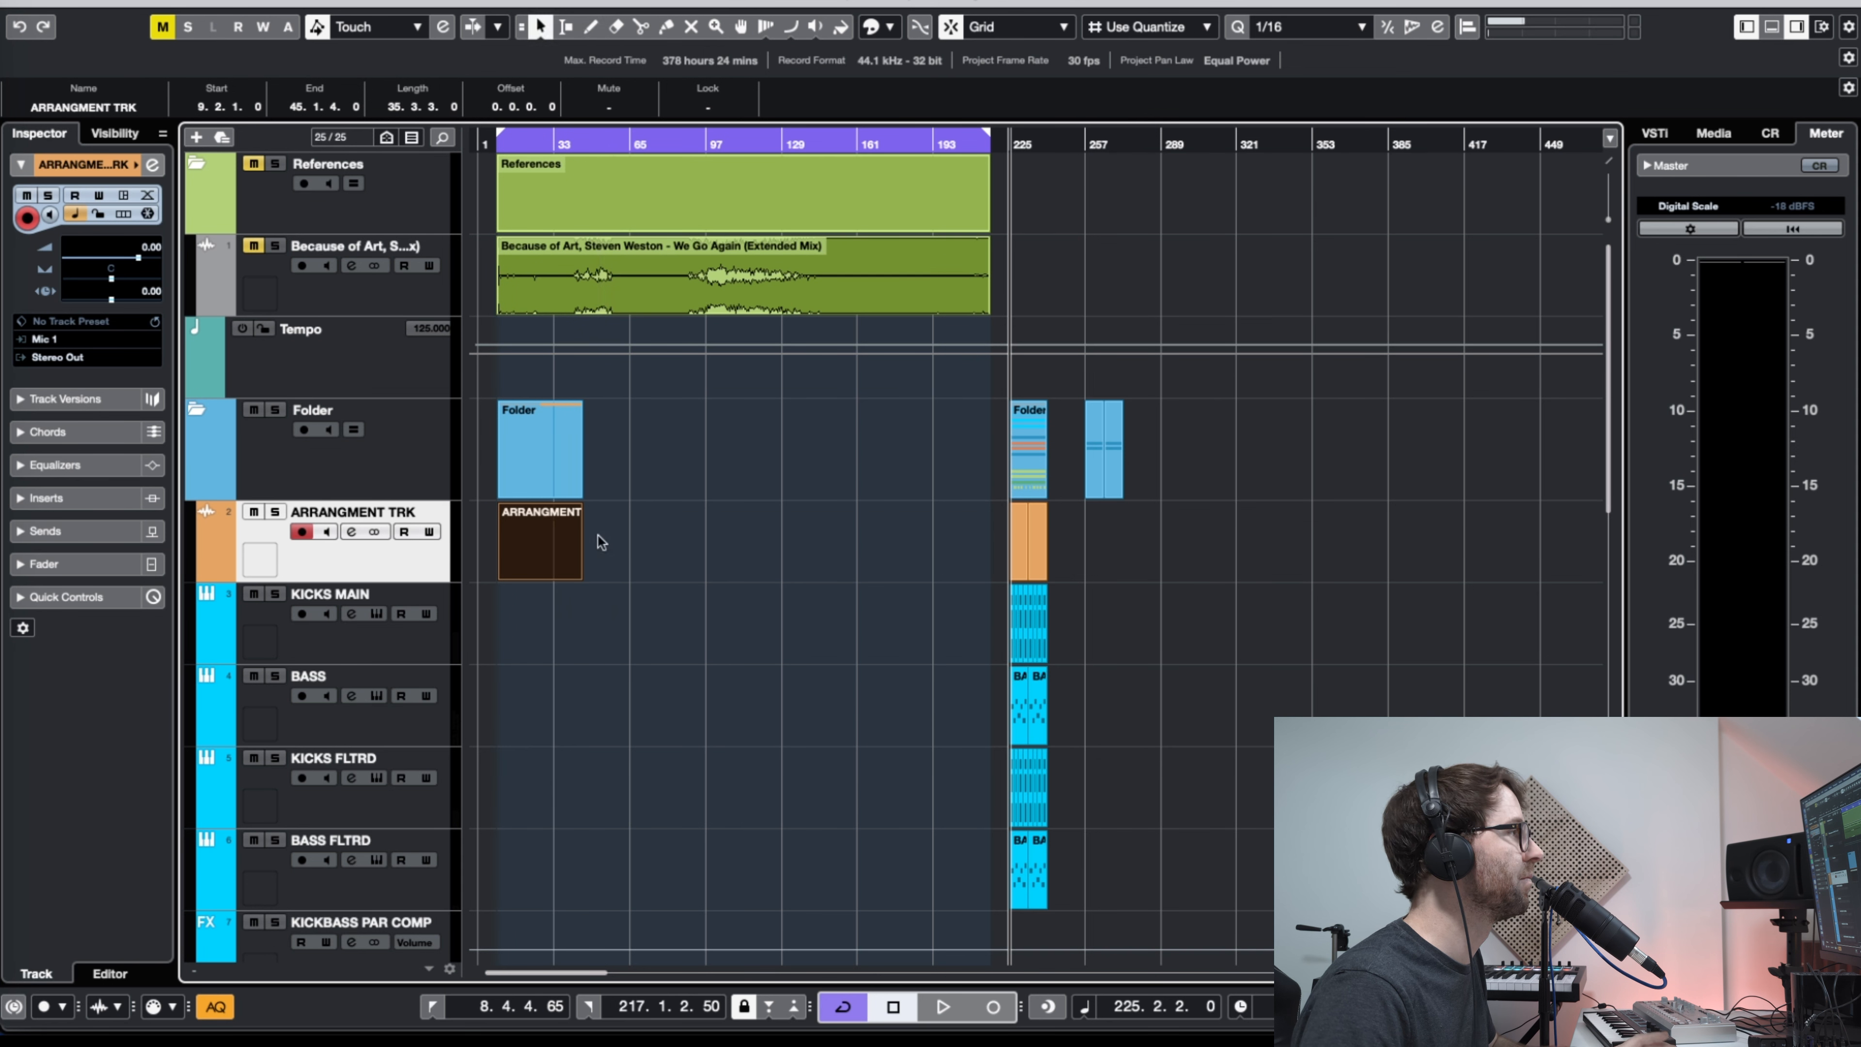
# Step: Set the snap grid type to Bar and move the new ARRANGMENT TRK event to start exactly at bar 9
pyautogui.click(1131, 16)
pyautogui.click(1136, 20)
pyautogui.click(551, 556)
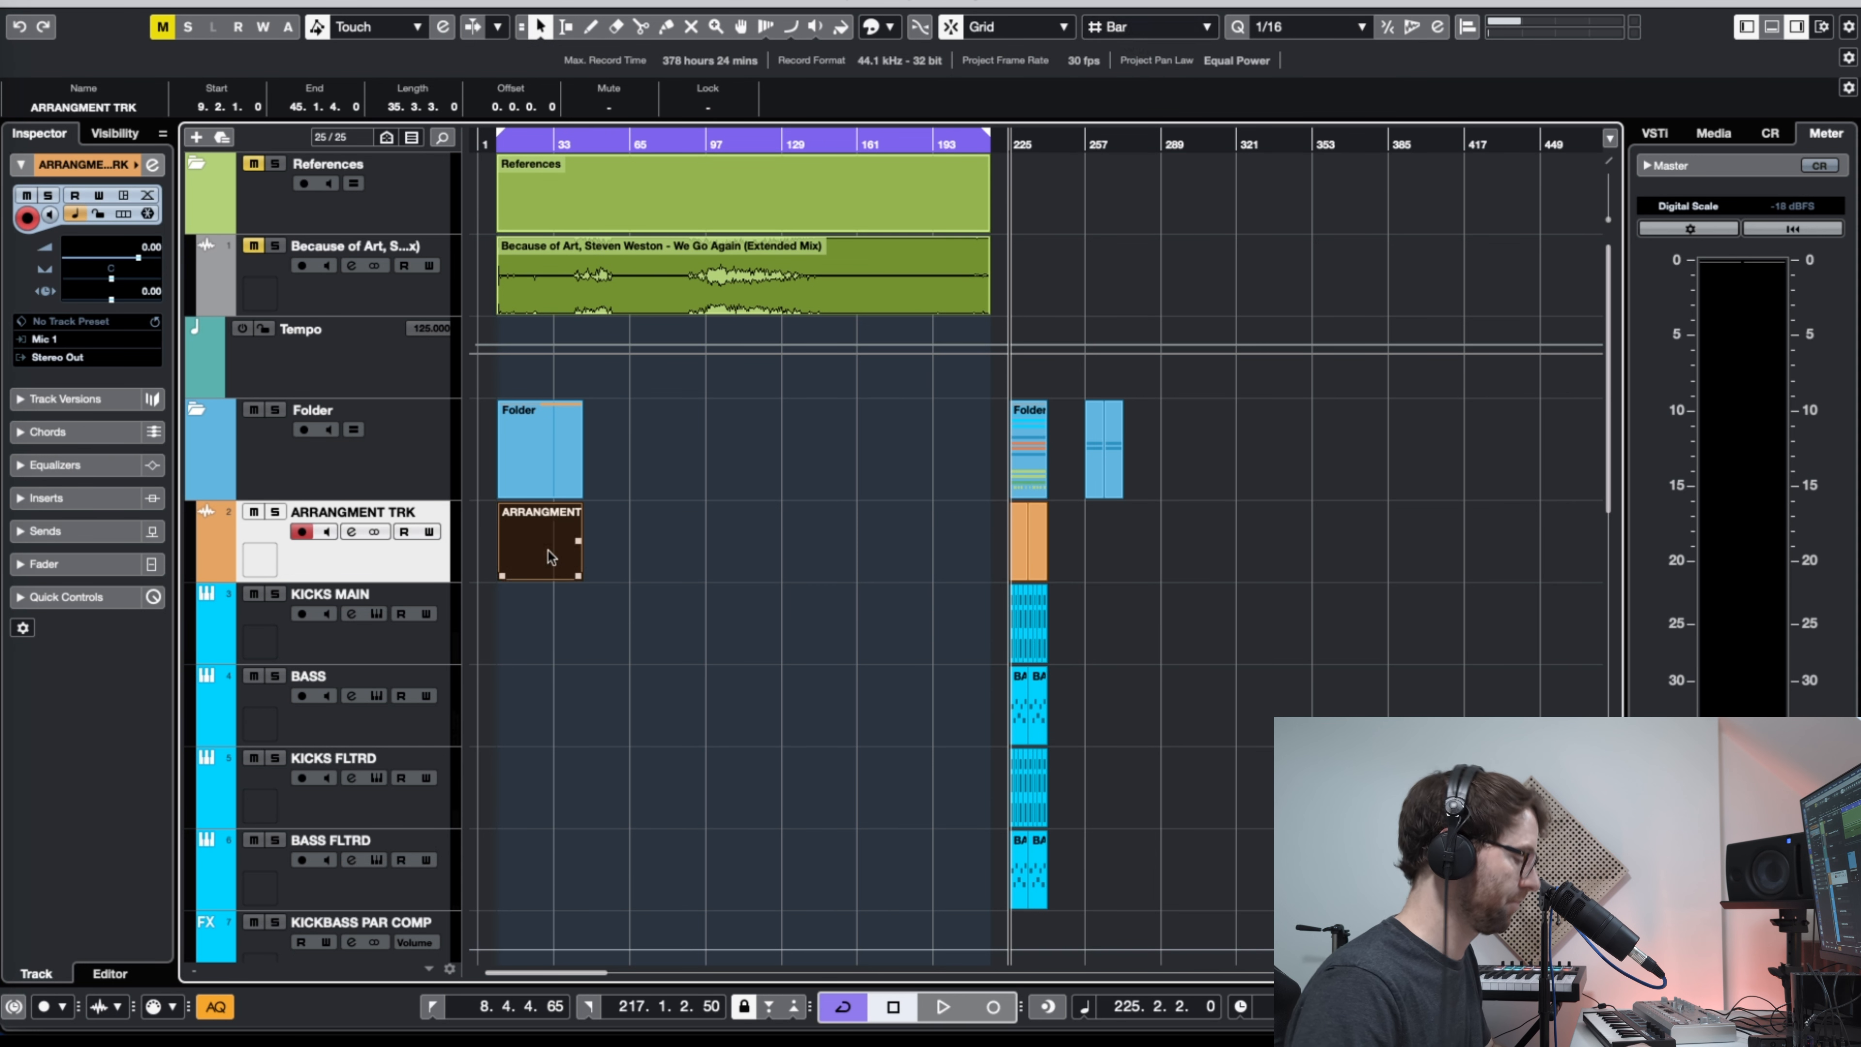
pyautogui.click(582, 635)
pyautogui.click(564, 138)
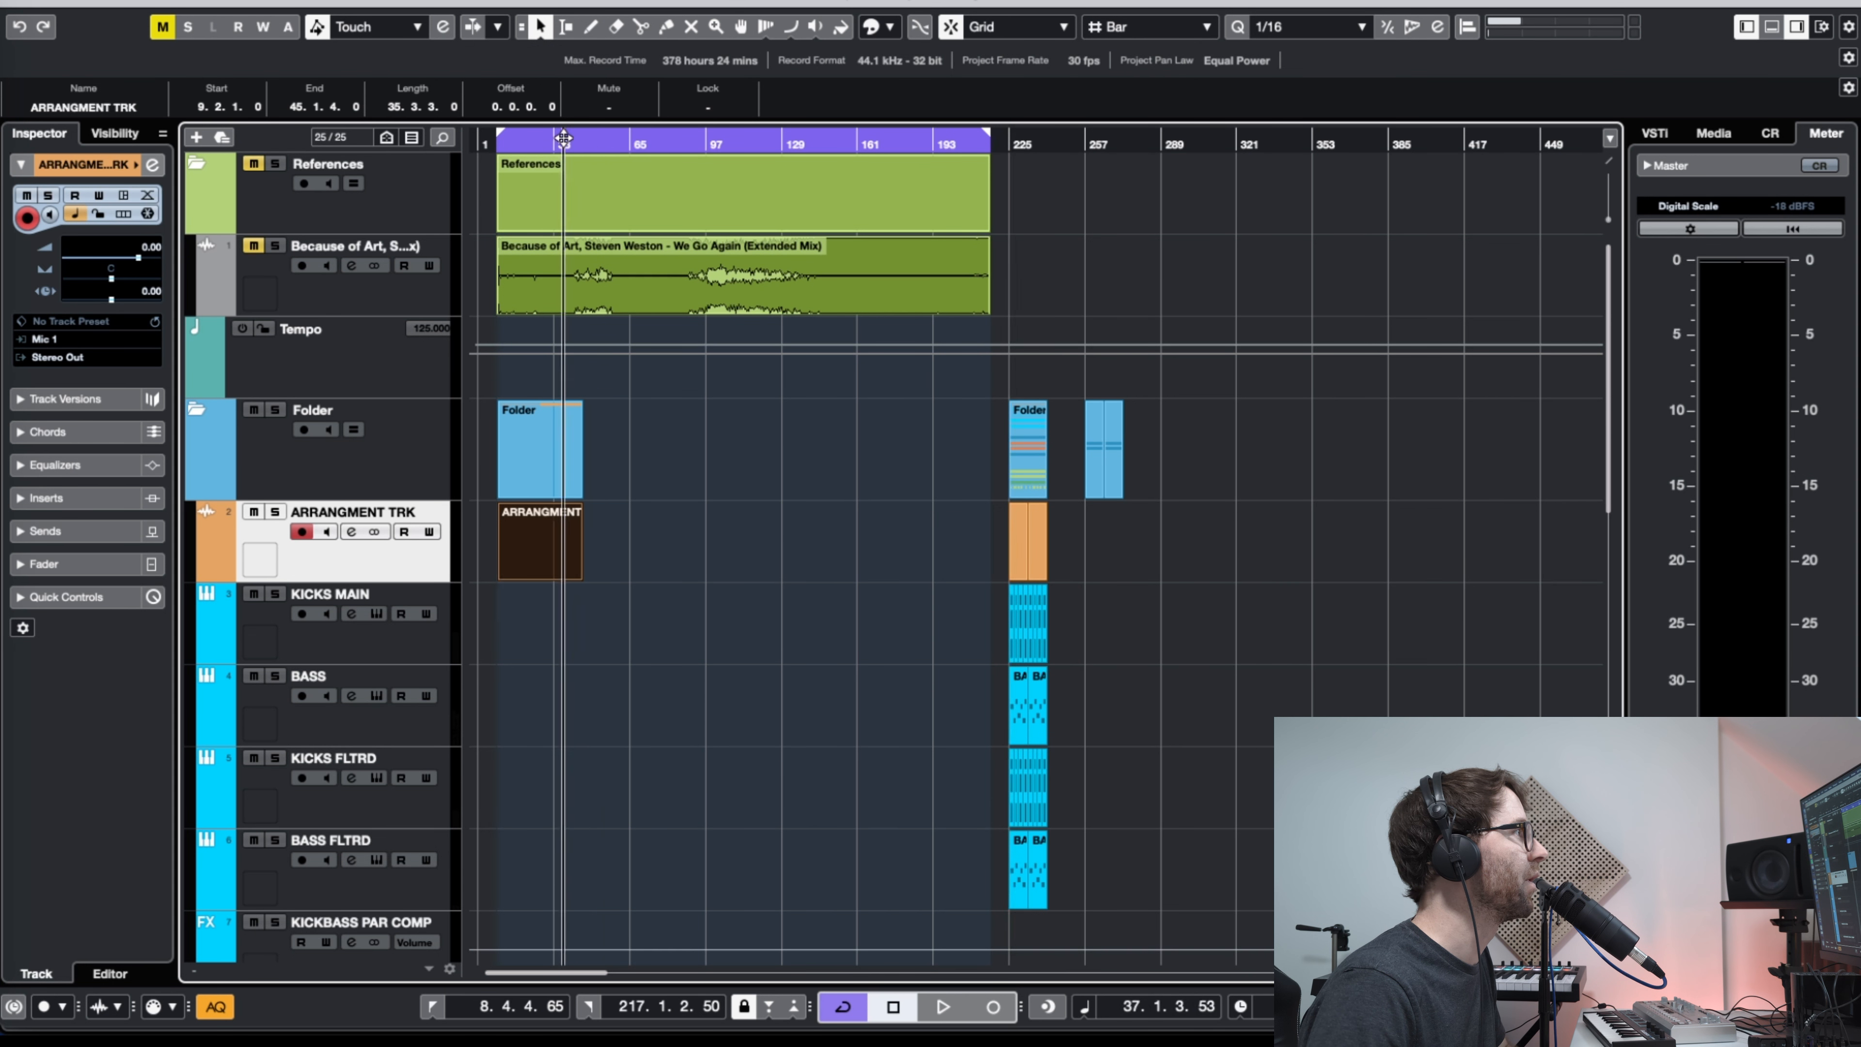
pyautogui.moveTo(563, 138); pyautogui.dragTo(458, 243)
pyautogui.moveTo(664, 544)
pyautogui.mouseDown()
pyautogui.moveTo(743, 528)
pyautogui.moveTo(668, 535)
pyautogui.mouseUp()
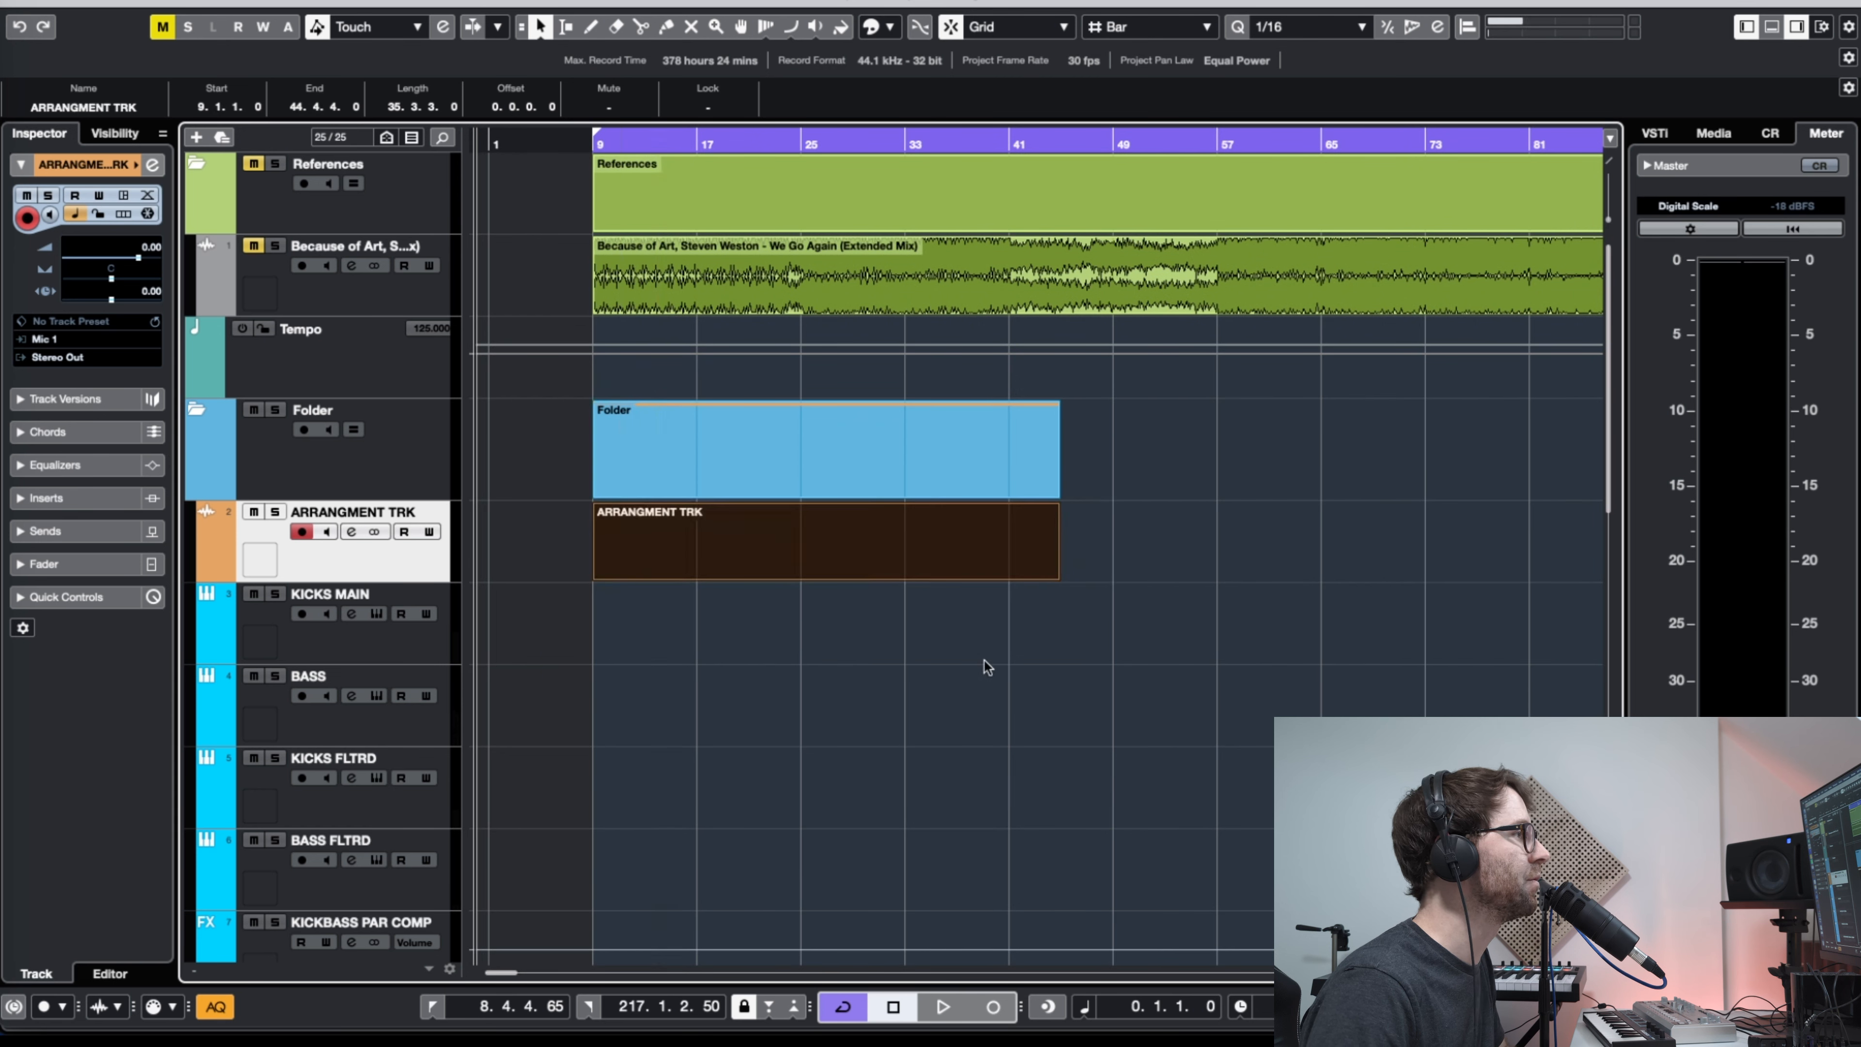
# Step: Shorten the new ARRANGMENT TRK event to 16 bars, ending at bar 25
pyautogui.moveTo(1056, 574); pyautogui.dragTo(801, 590)
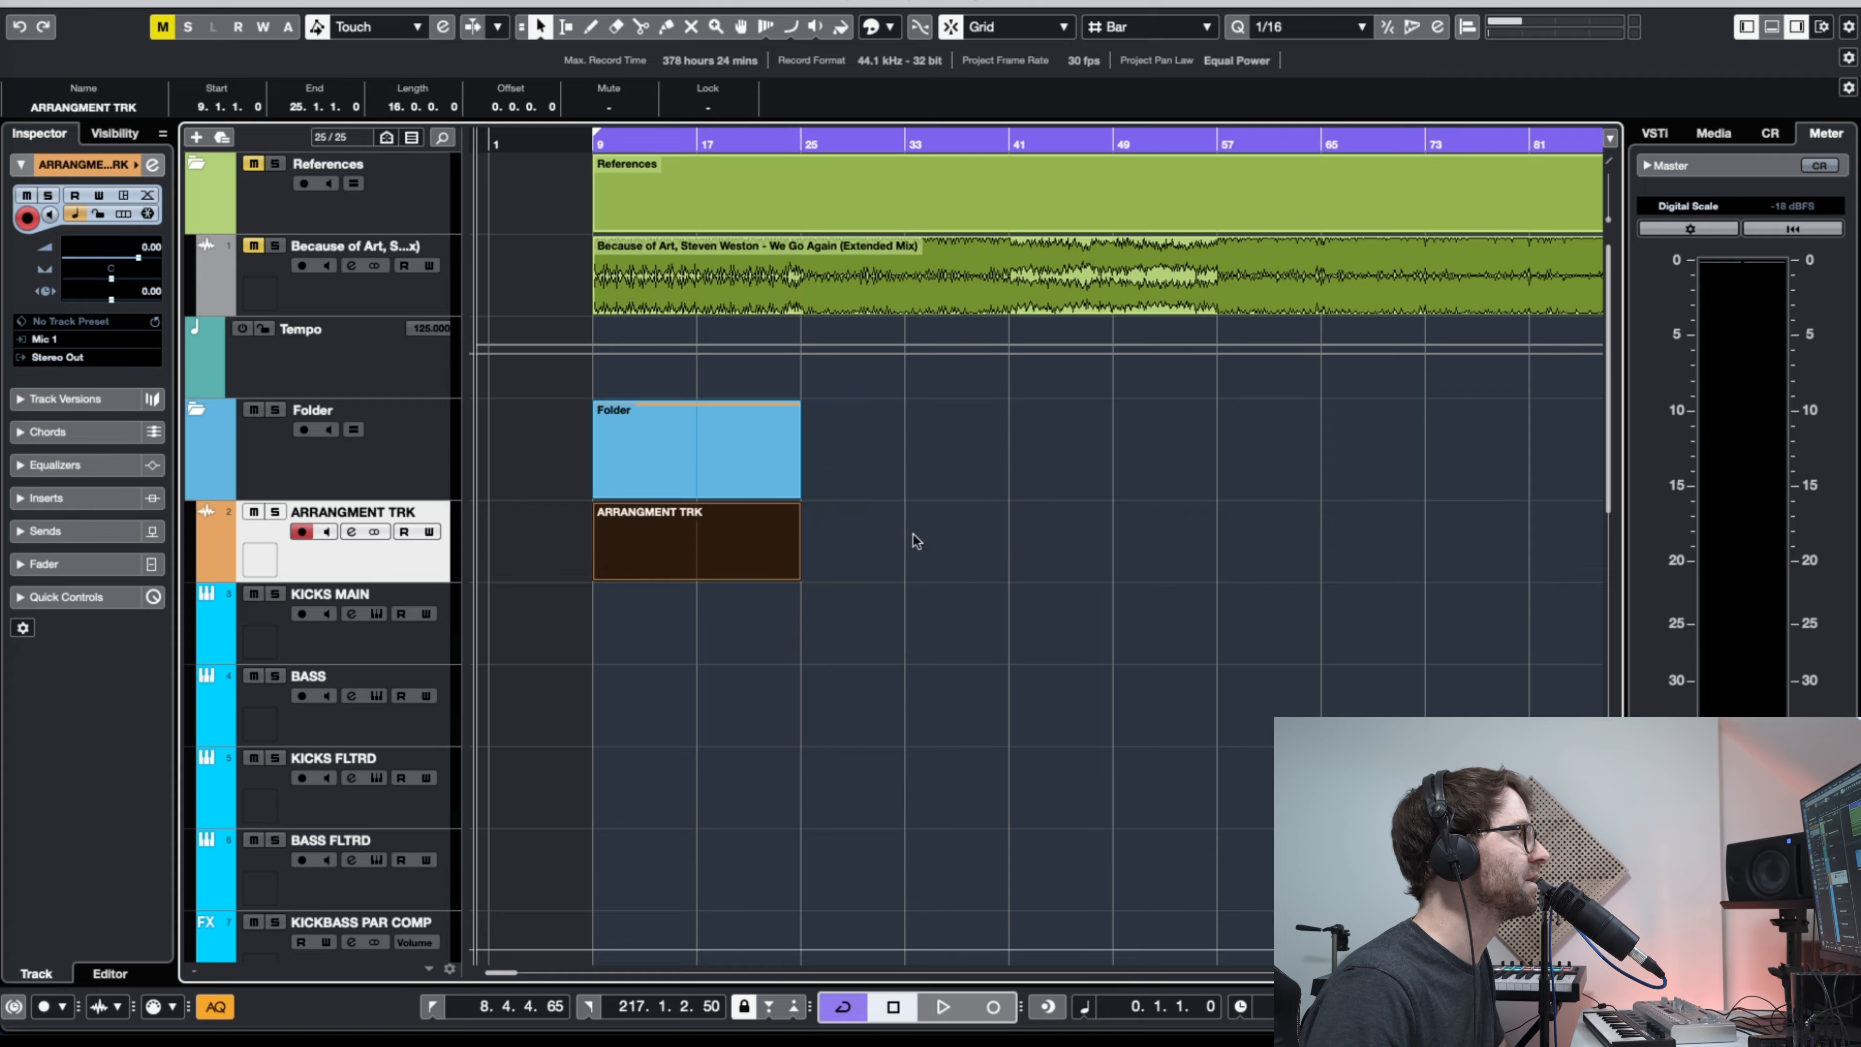
pyautogui.click(864, 567)
pyautogui.click(711, 550)
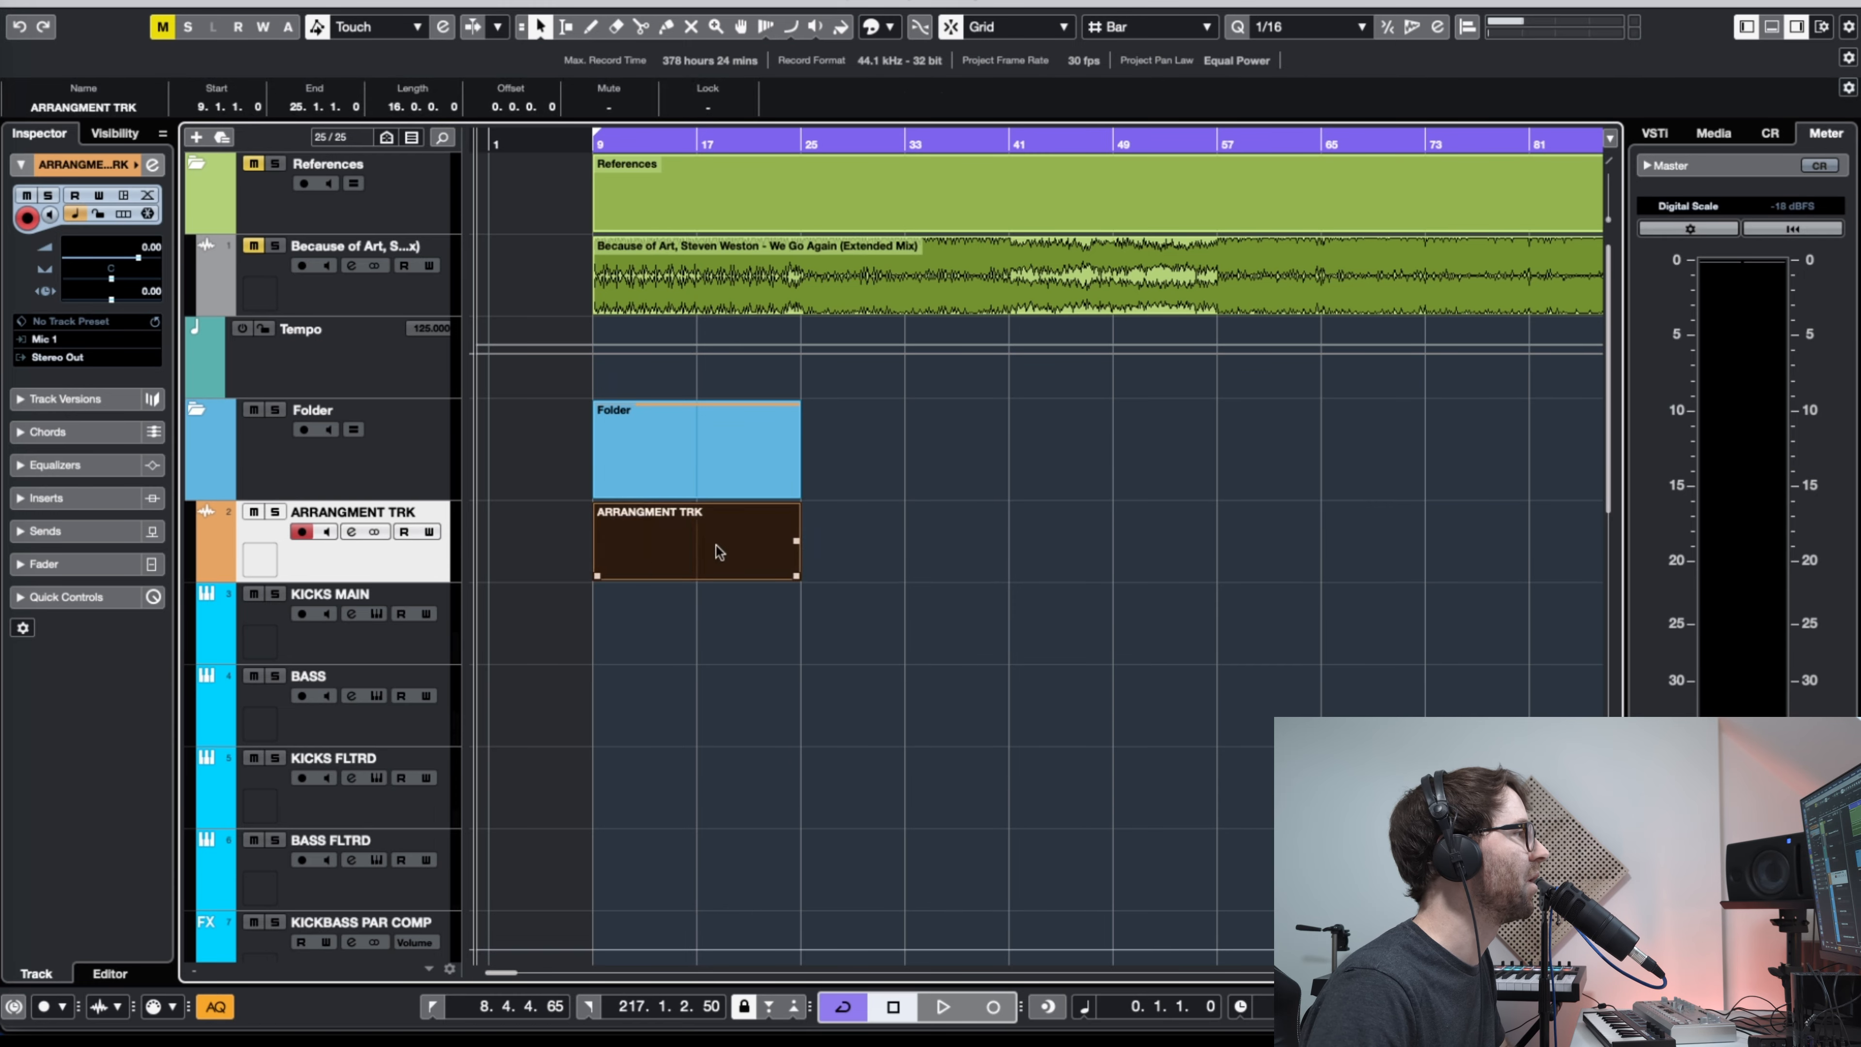
# Step: Examine the timeline between the new intro event and the loop at bar 225 against the reference track
pyautogui.press('g')
pyautogui.press('g')
pyautogui.press('g')
pyautogui.press('g')
pyautogui.press('g')
pyautogui.press('g')
pyautogui.press('g')
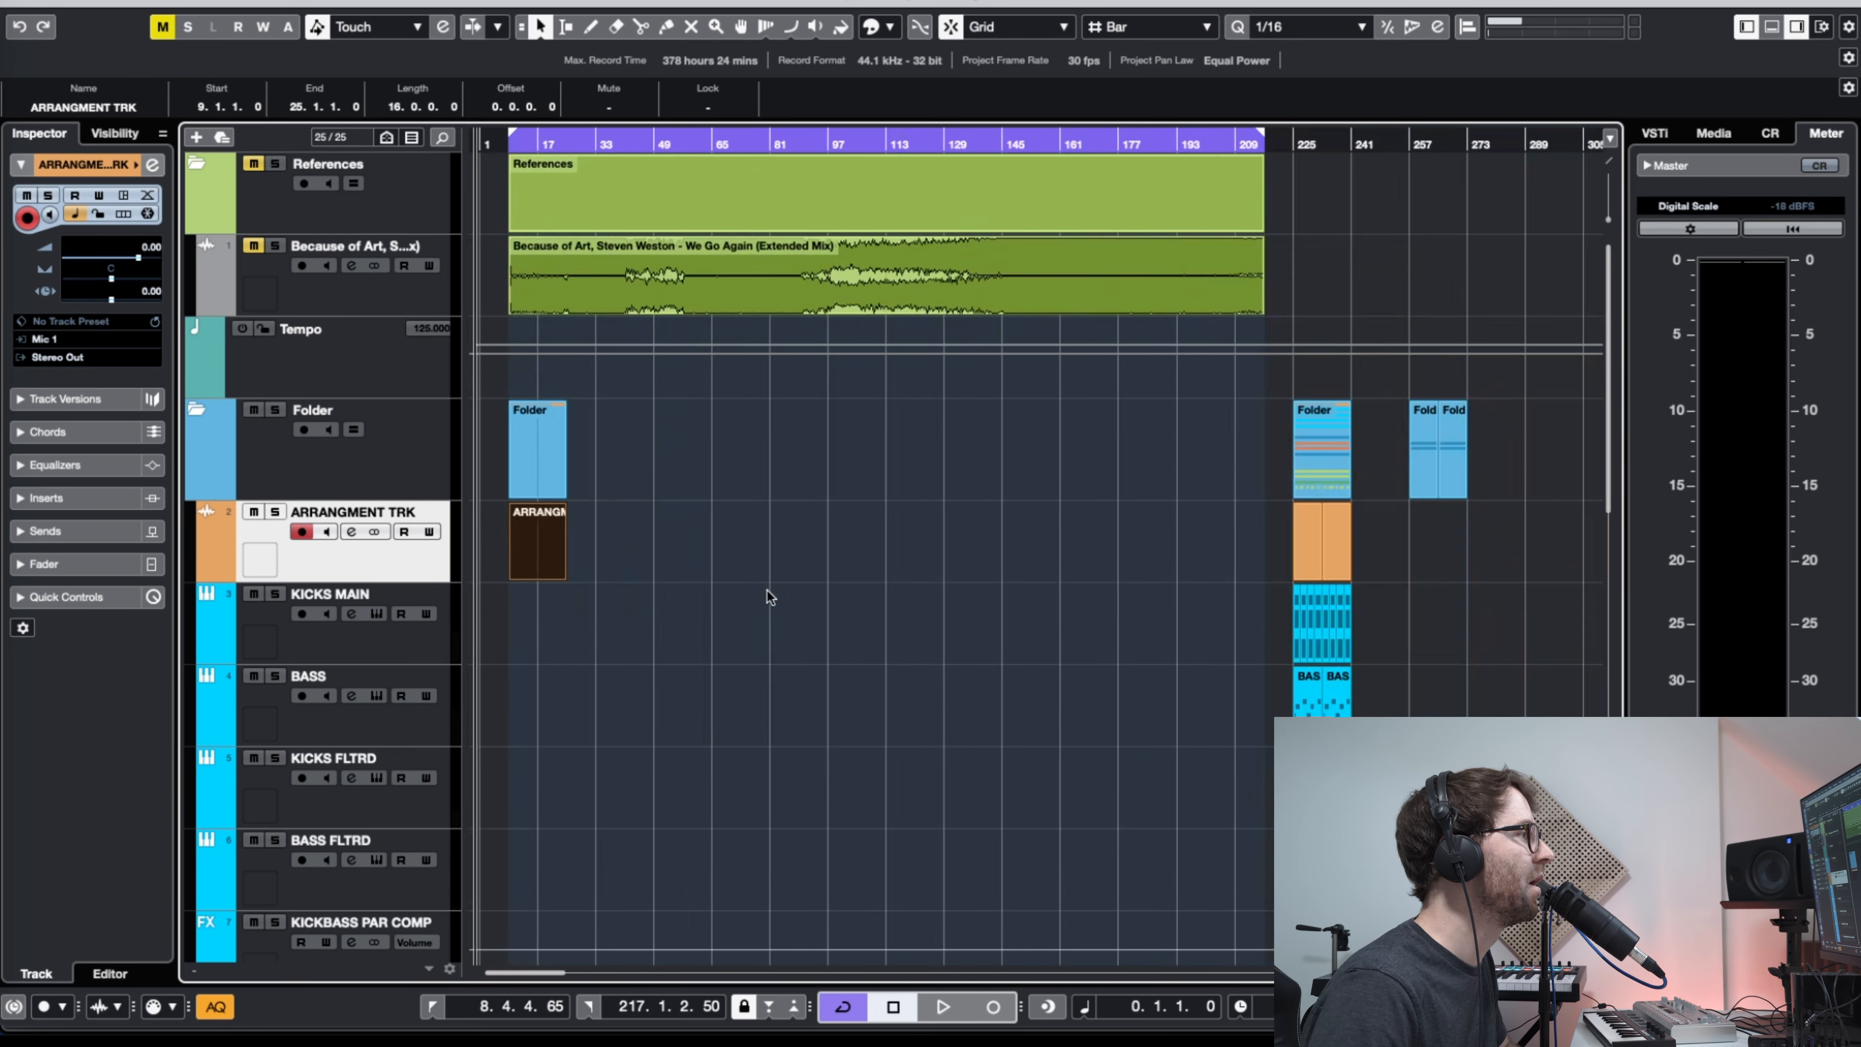
pyautogui.press('h')
pyautogui.click(683, 545)
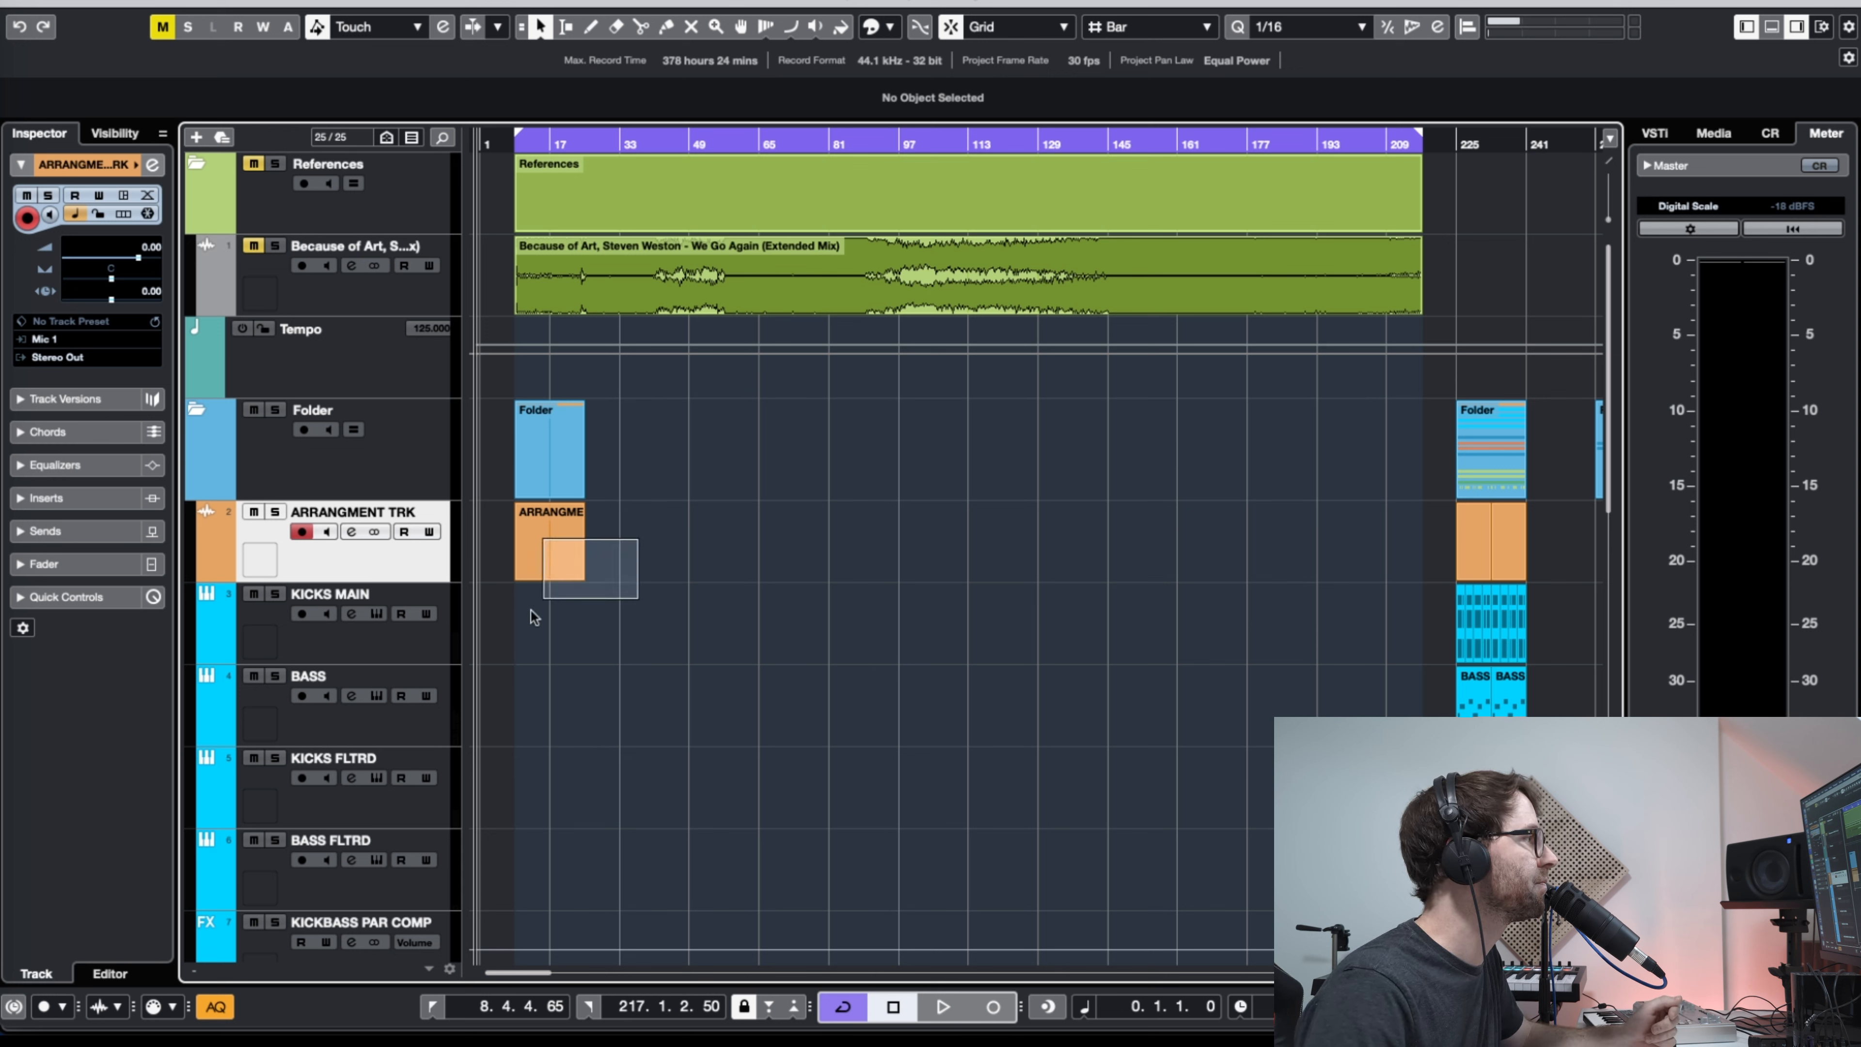
pyautogui.moveTo(531, 607); pyautogui.dragTo(535, 608)
pyautogui.click(616, 538)
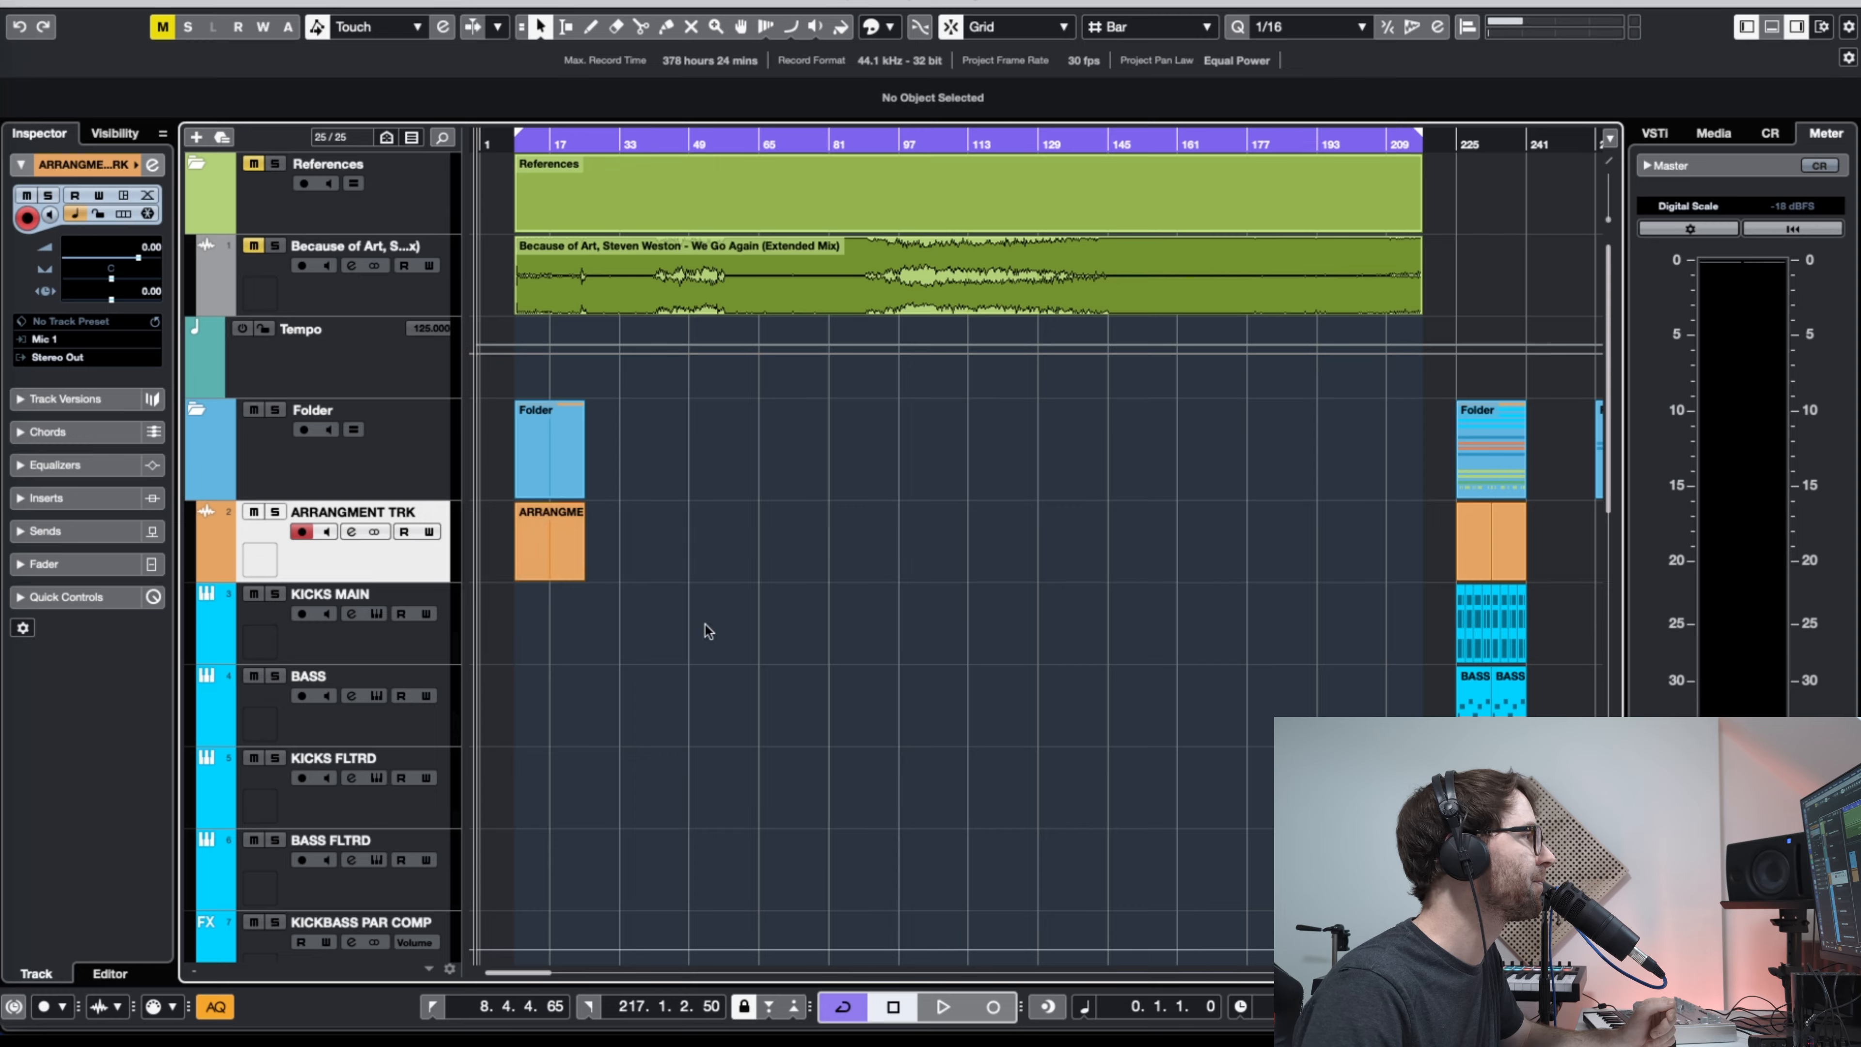
pyautogui.moveTo(642, 567); pyautogui.dragTo(520, 606)
pyautogui.click(605, 541)
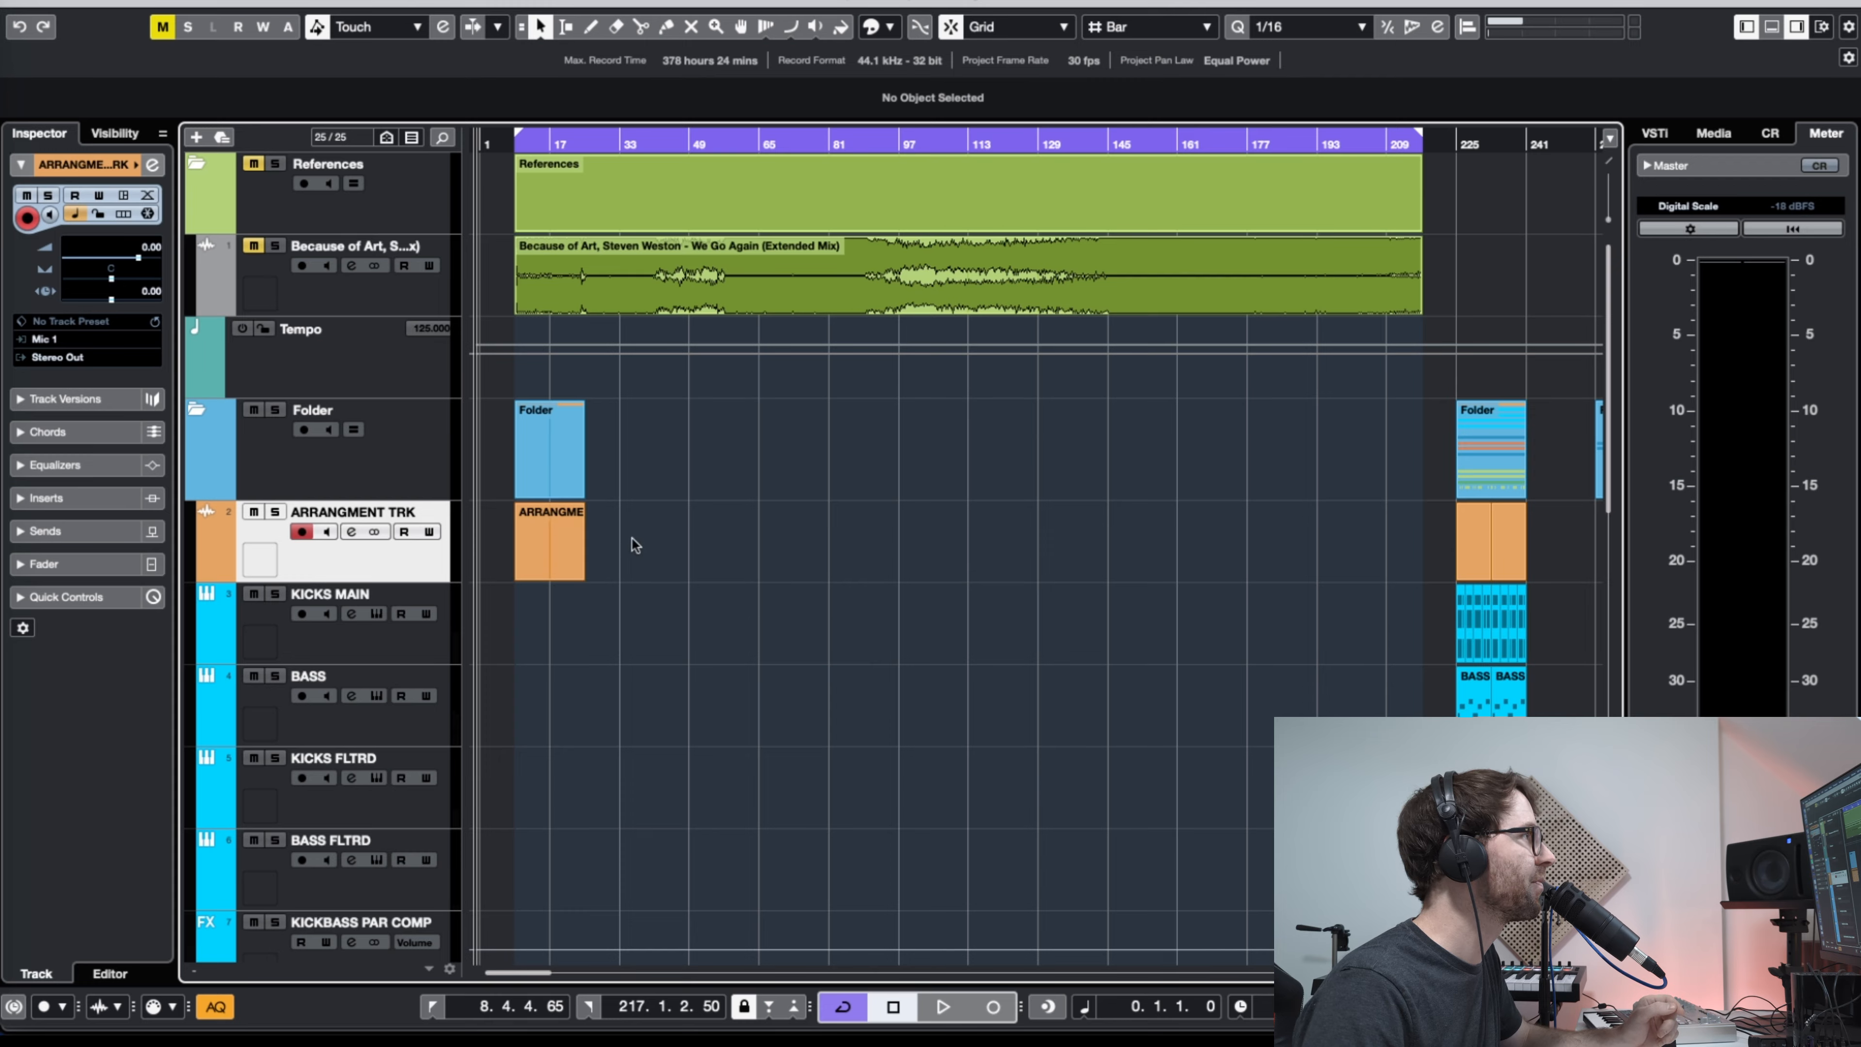
# Step: Duplicate the 16-bar intro event on ARRANGMENT TRK to bar 25 and colour the copy green
pyautogui.click(575, 562)
pyautogui.moveTo(581, 546); pyautogui.dragTo(645, 544)
pyautogui.click(680, 537)
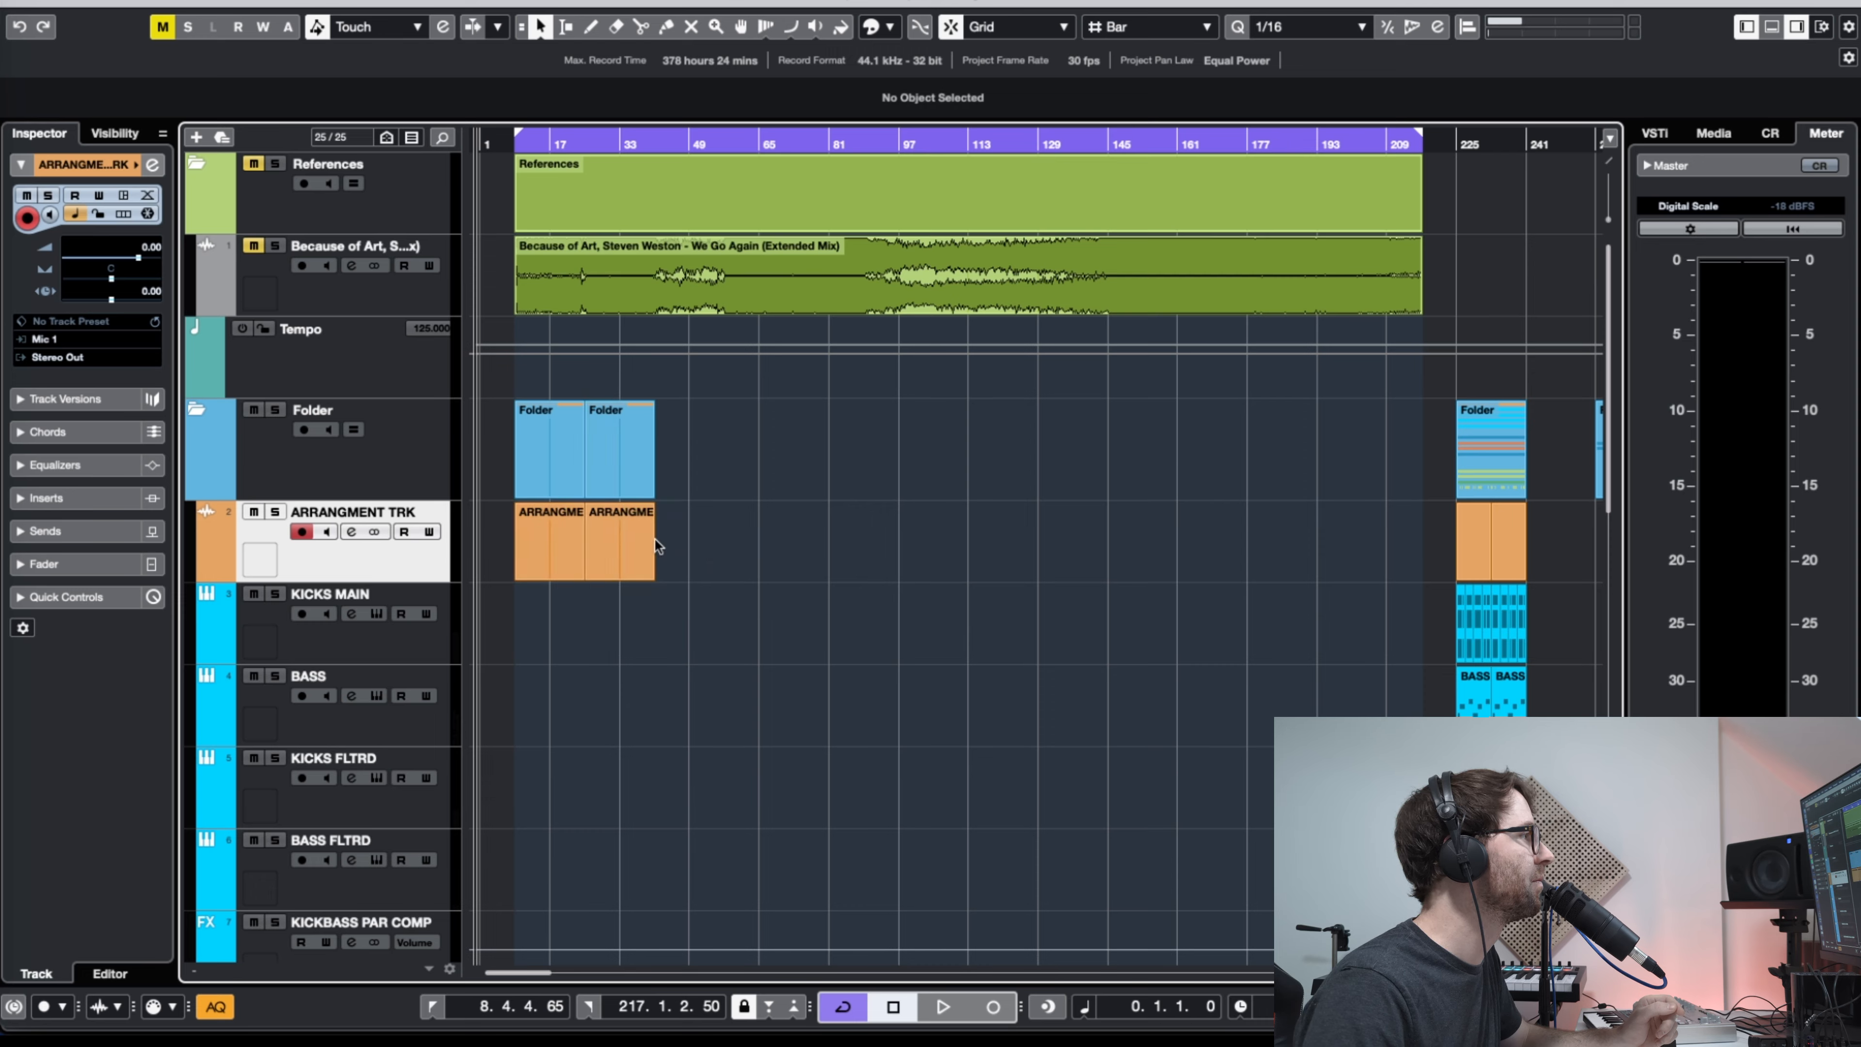
pyautogui.click(621, 550)
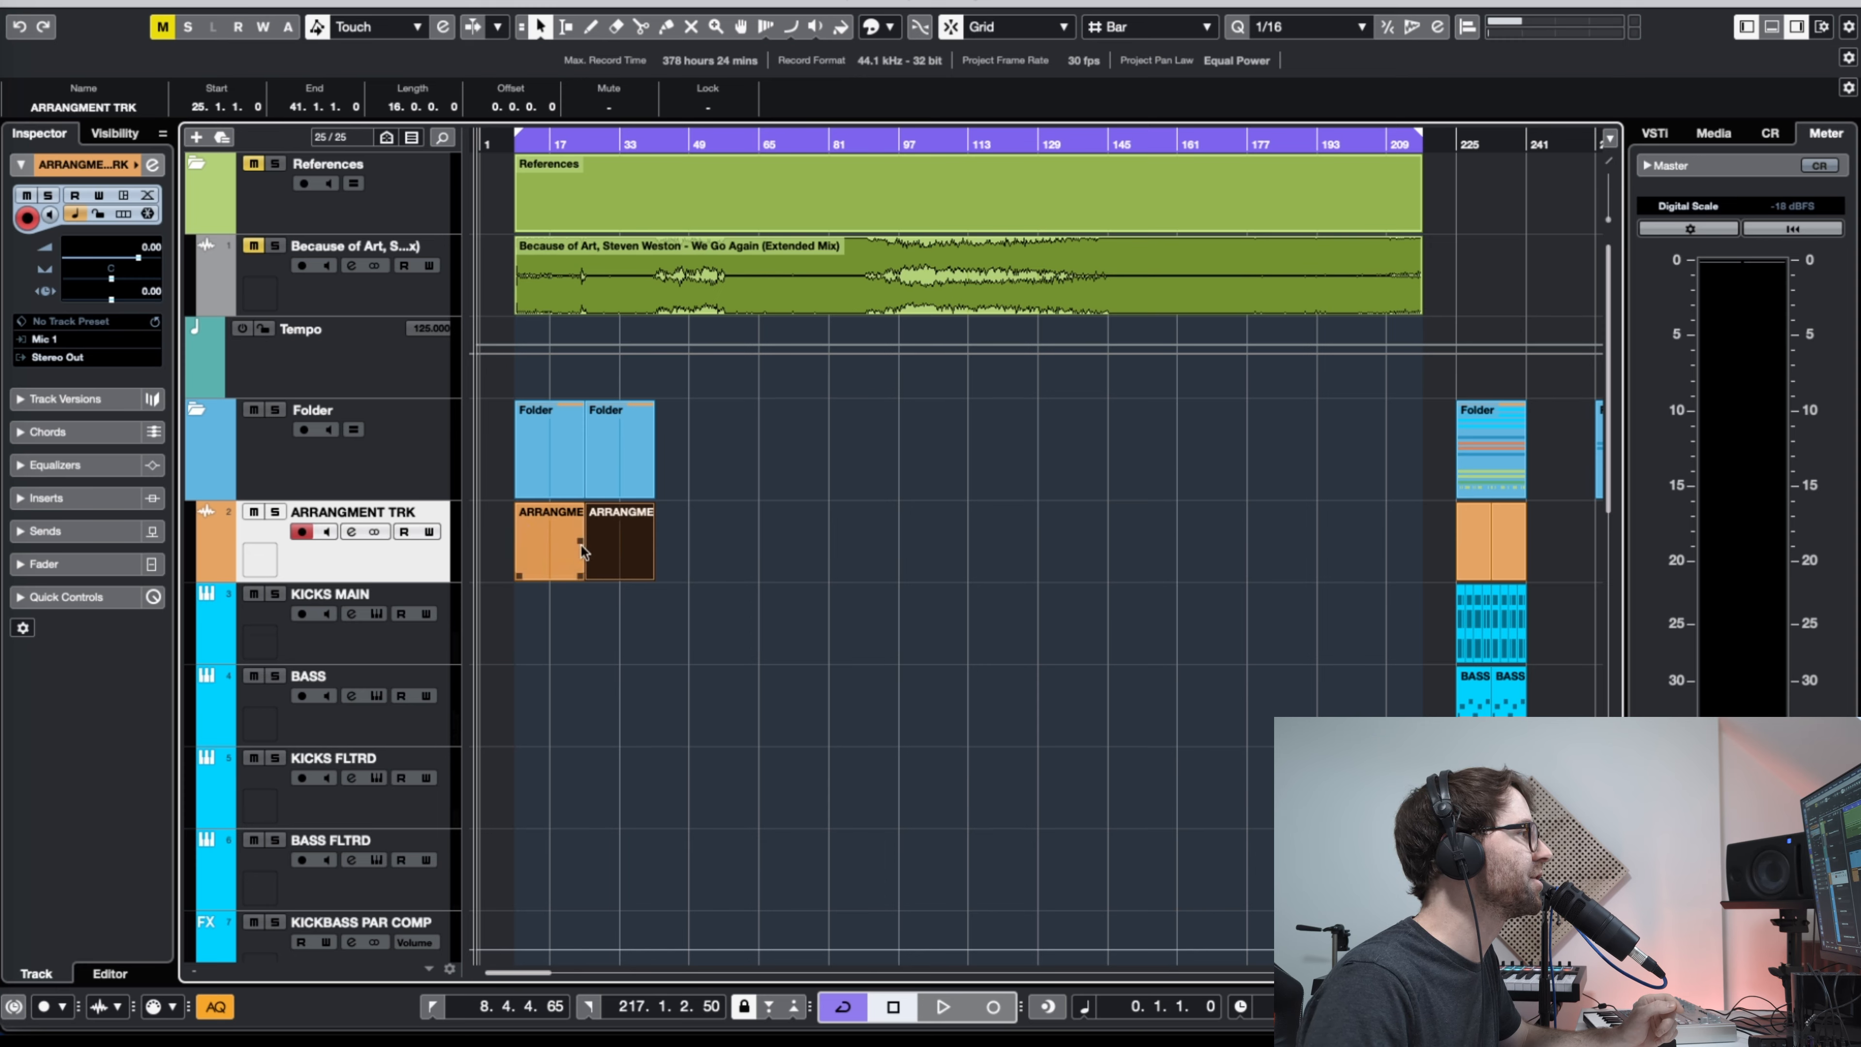
pyautogui.click(871, 27)
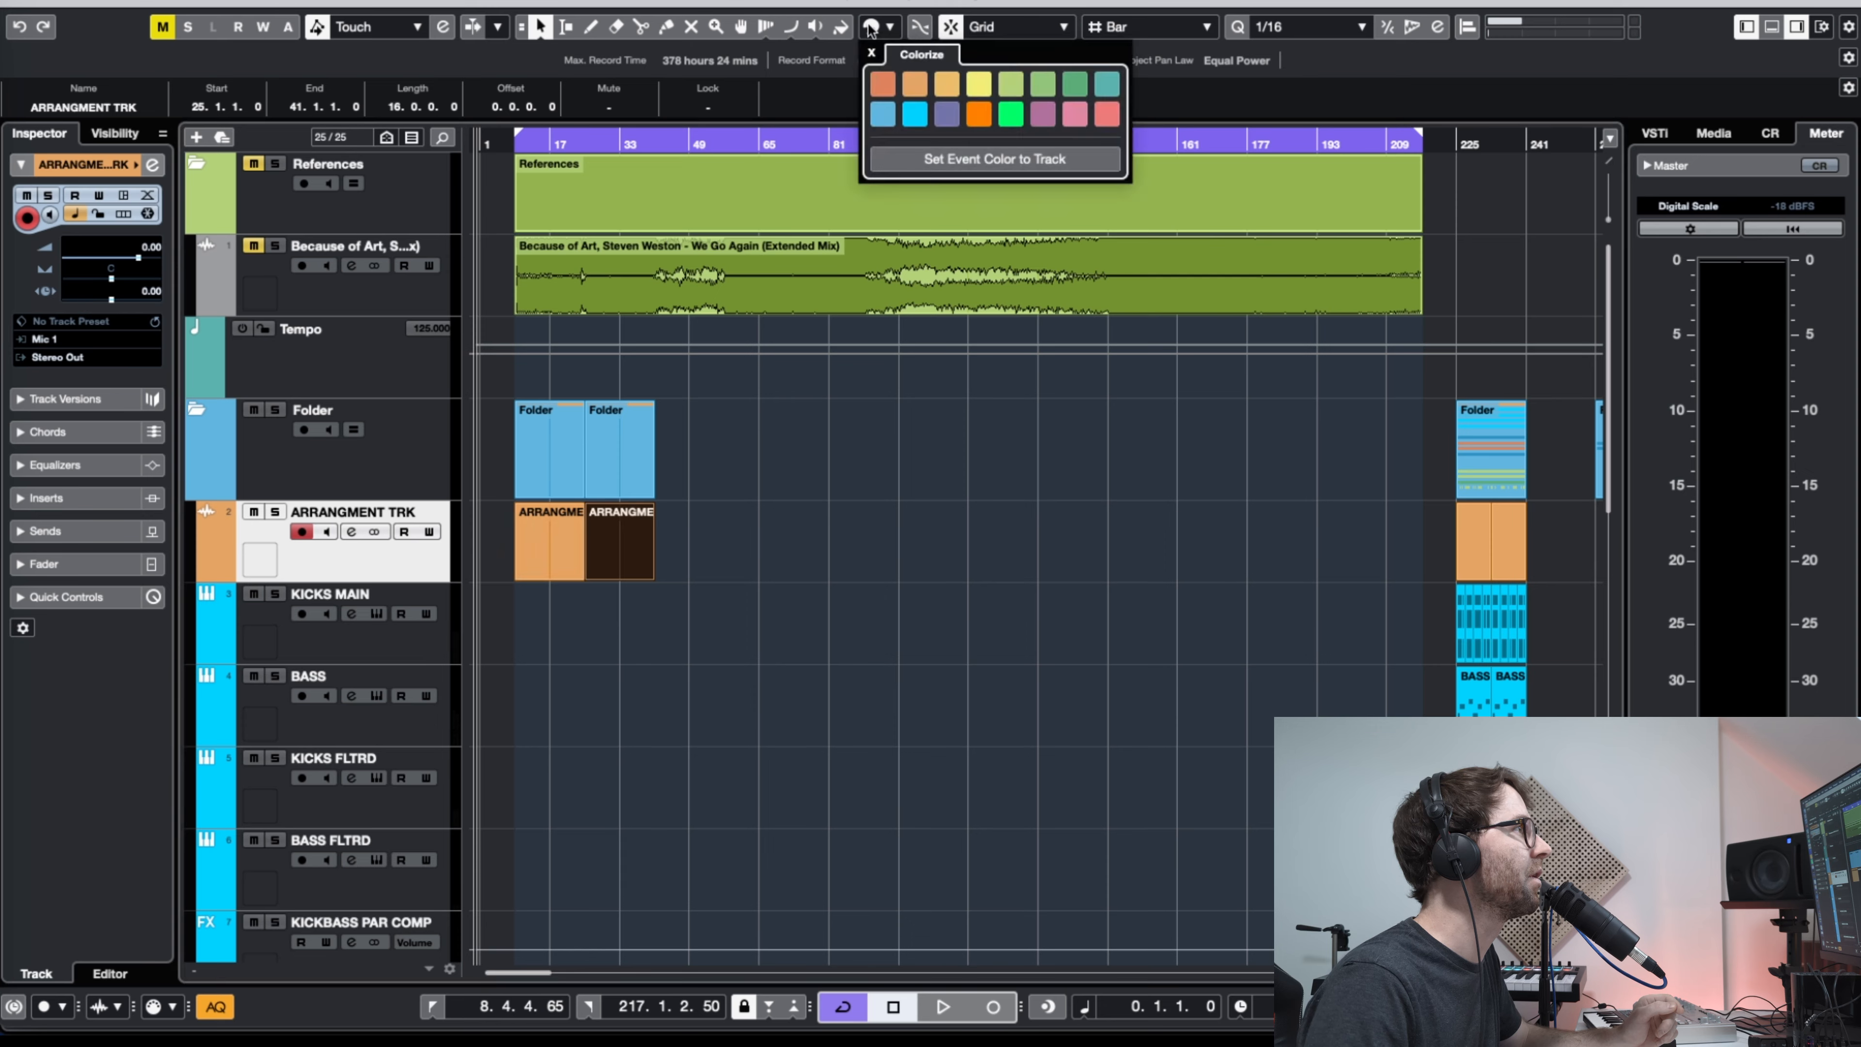
pyautogui.click(1046, 90)
pyautogui.click(1046, 86)
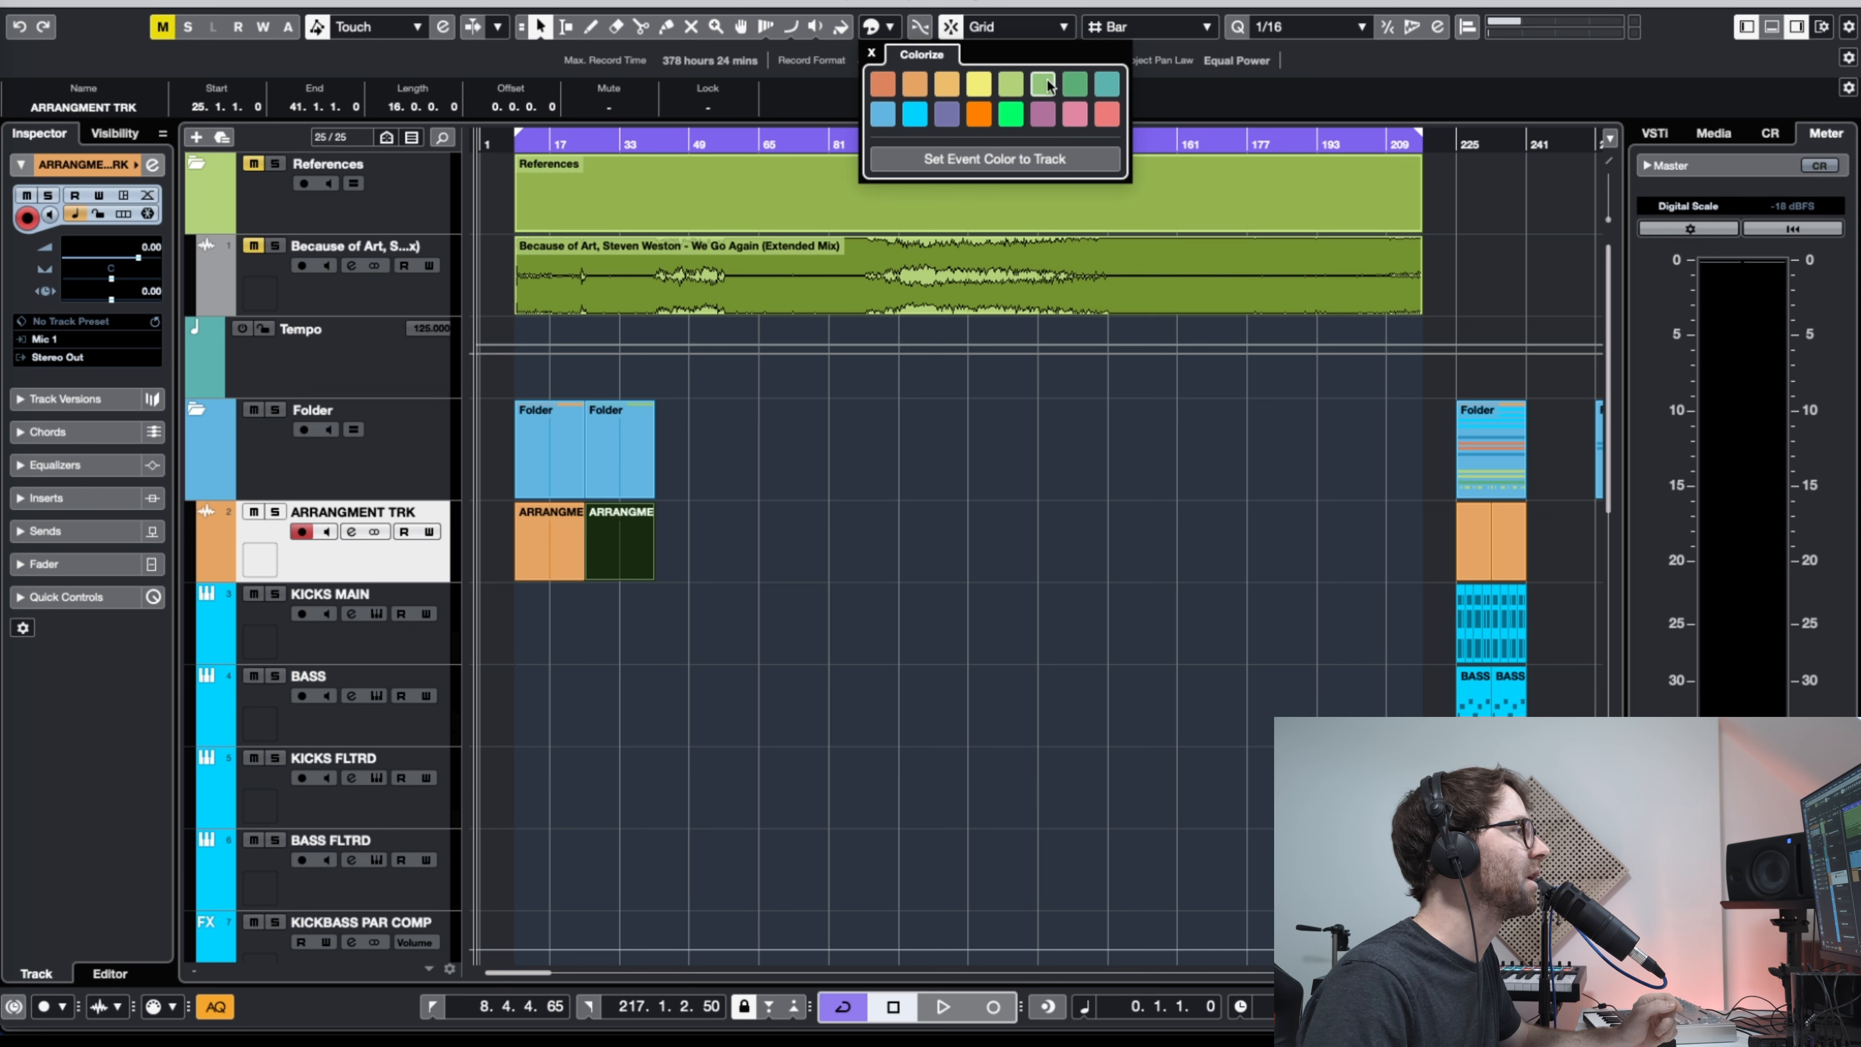
pyautogui.click(687, 534)
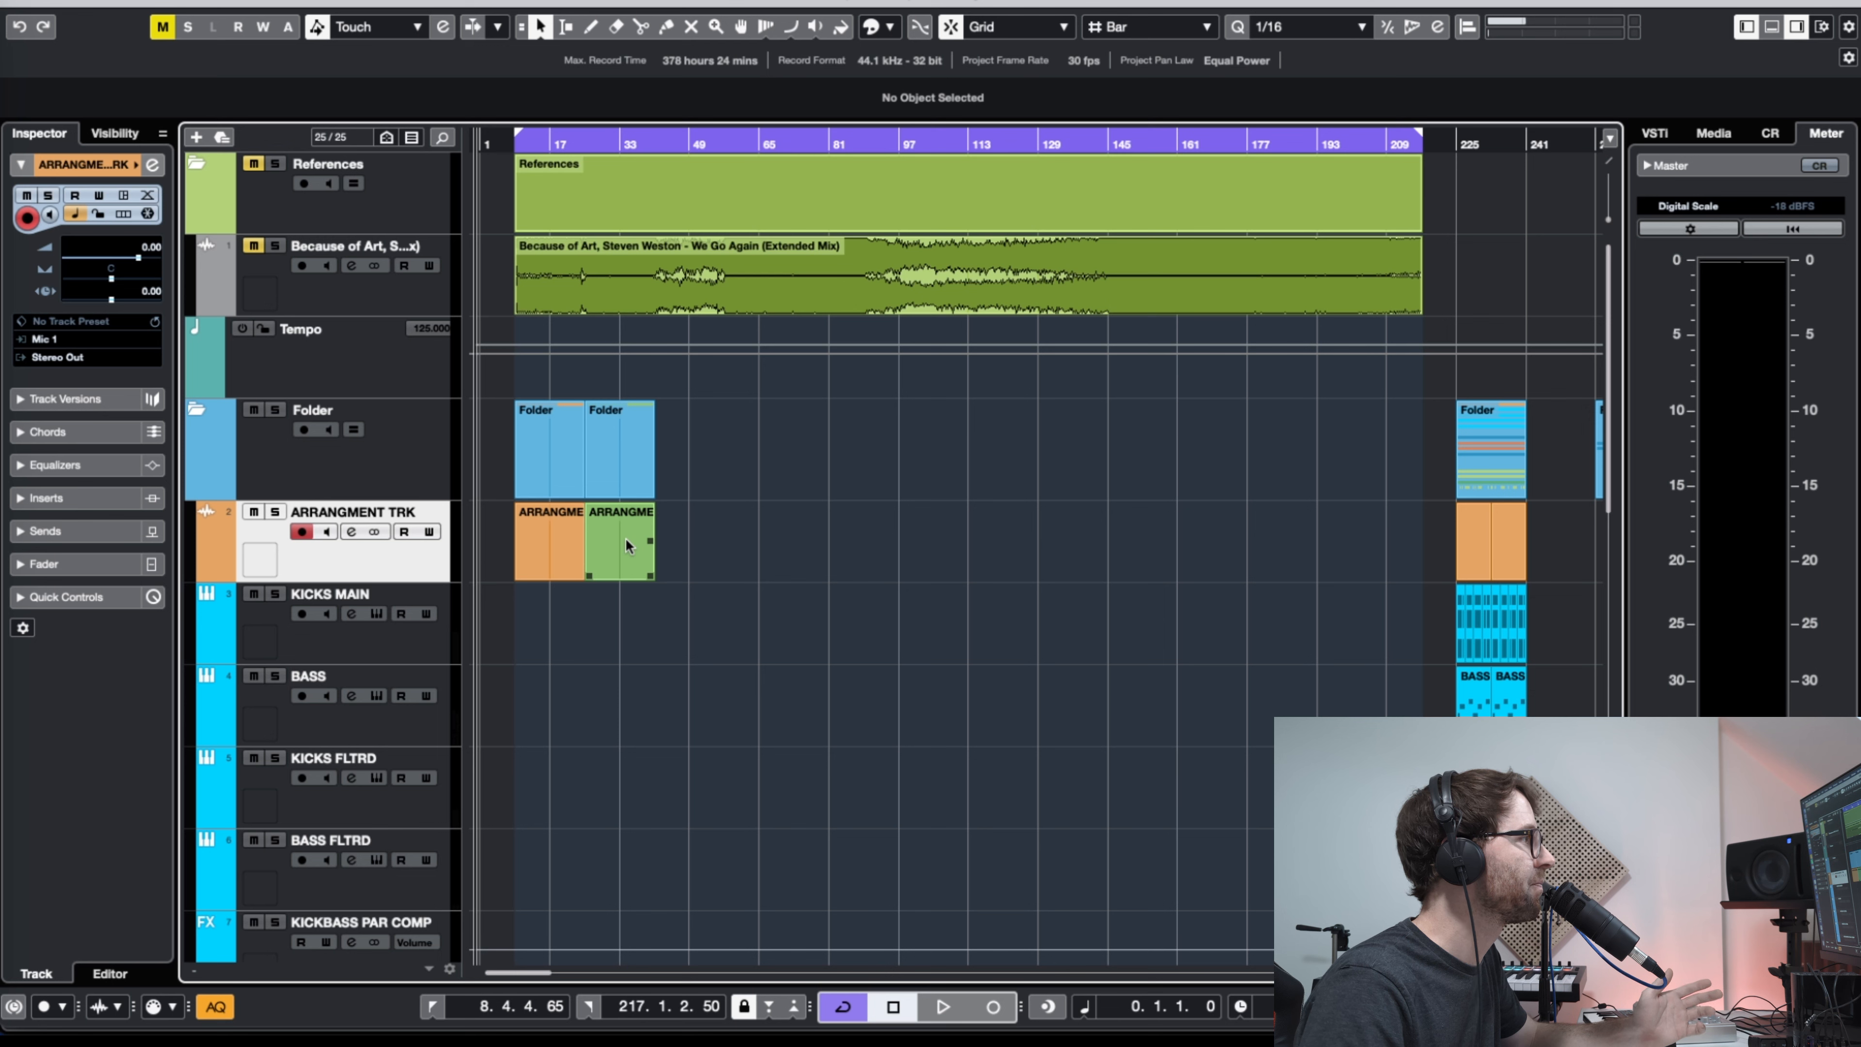
# Step: Duplicate the green ARRANGMENT TRK event to bar 41 and colour the copy red-orange
pyautogui.moveTo(603, 544); pyautogui.dragTo(672, 551)
pyautogui.click(786, 576)
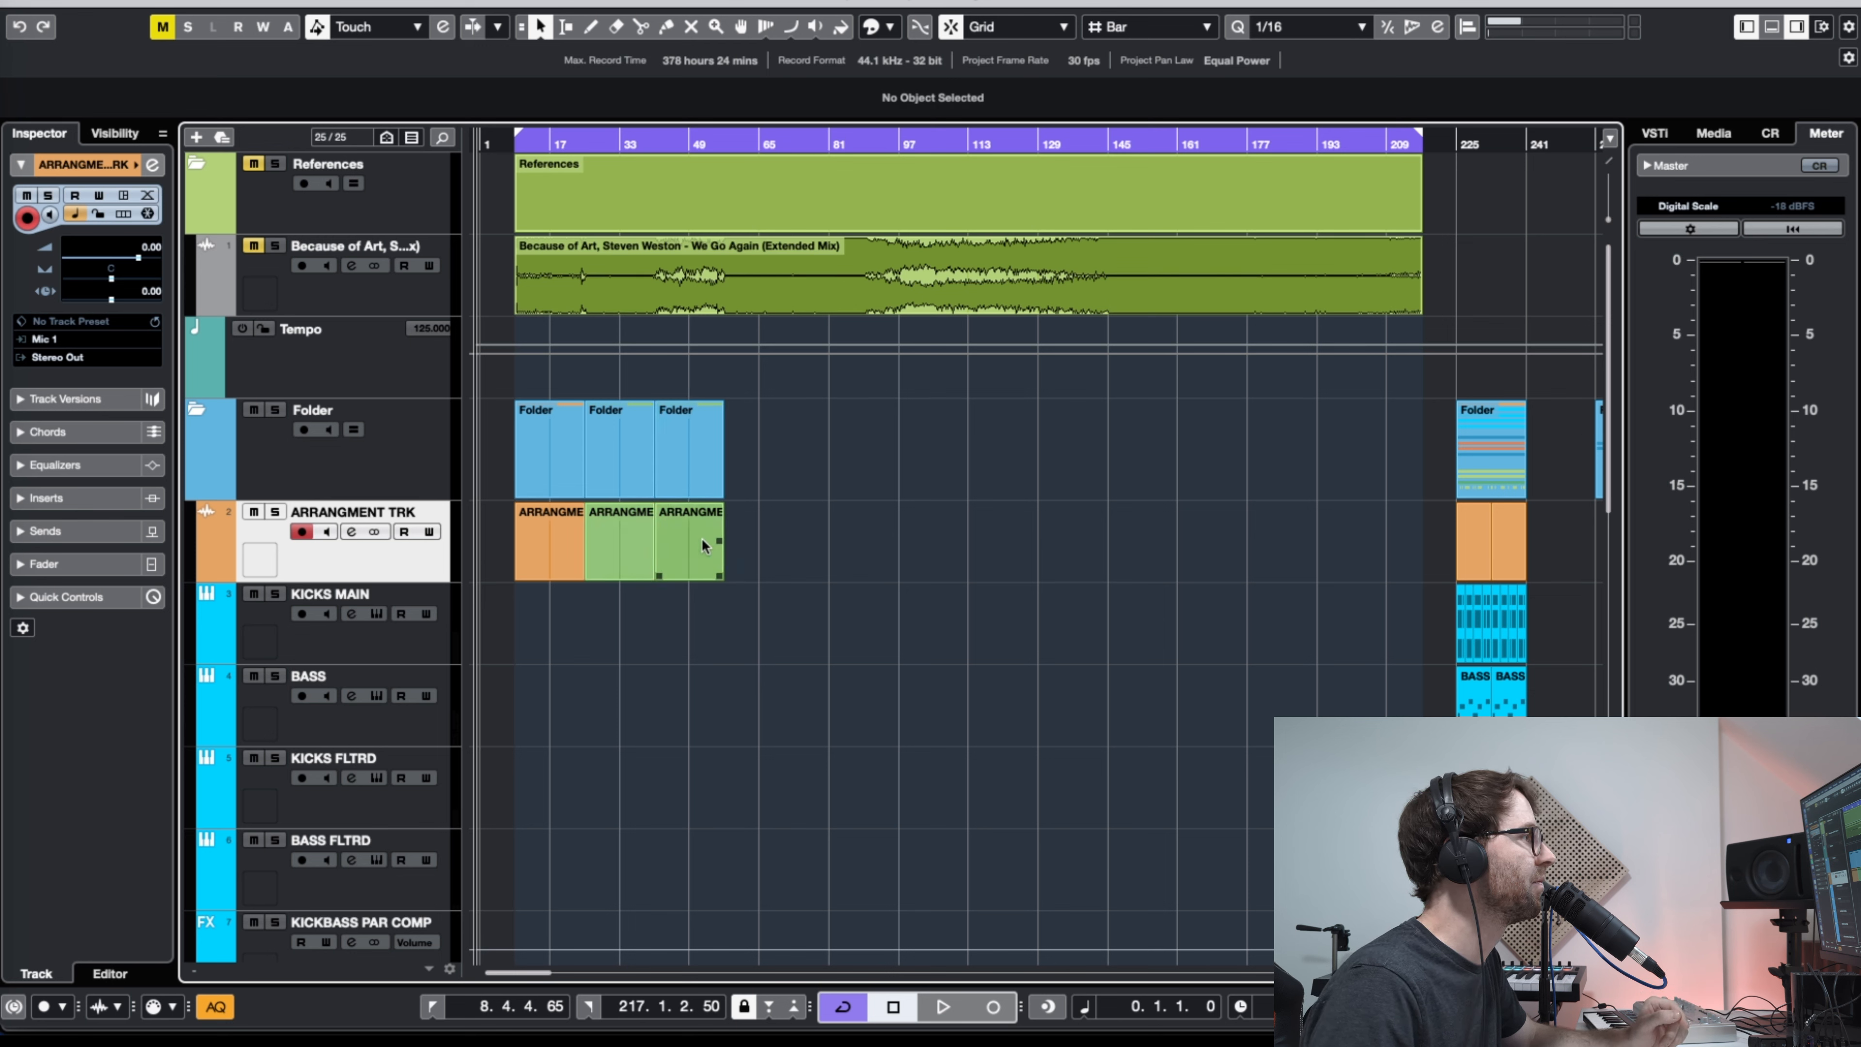
pyautogui.click(692, 548)
pyautogui.click(871, 30)
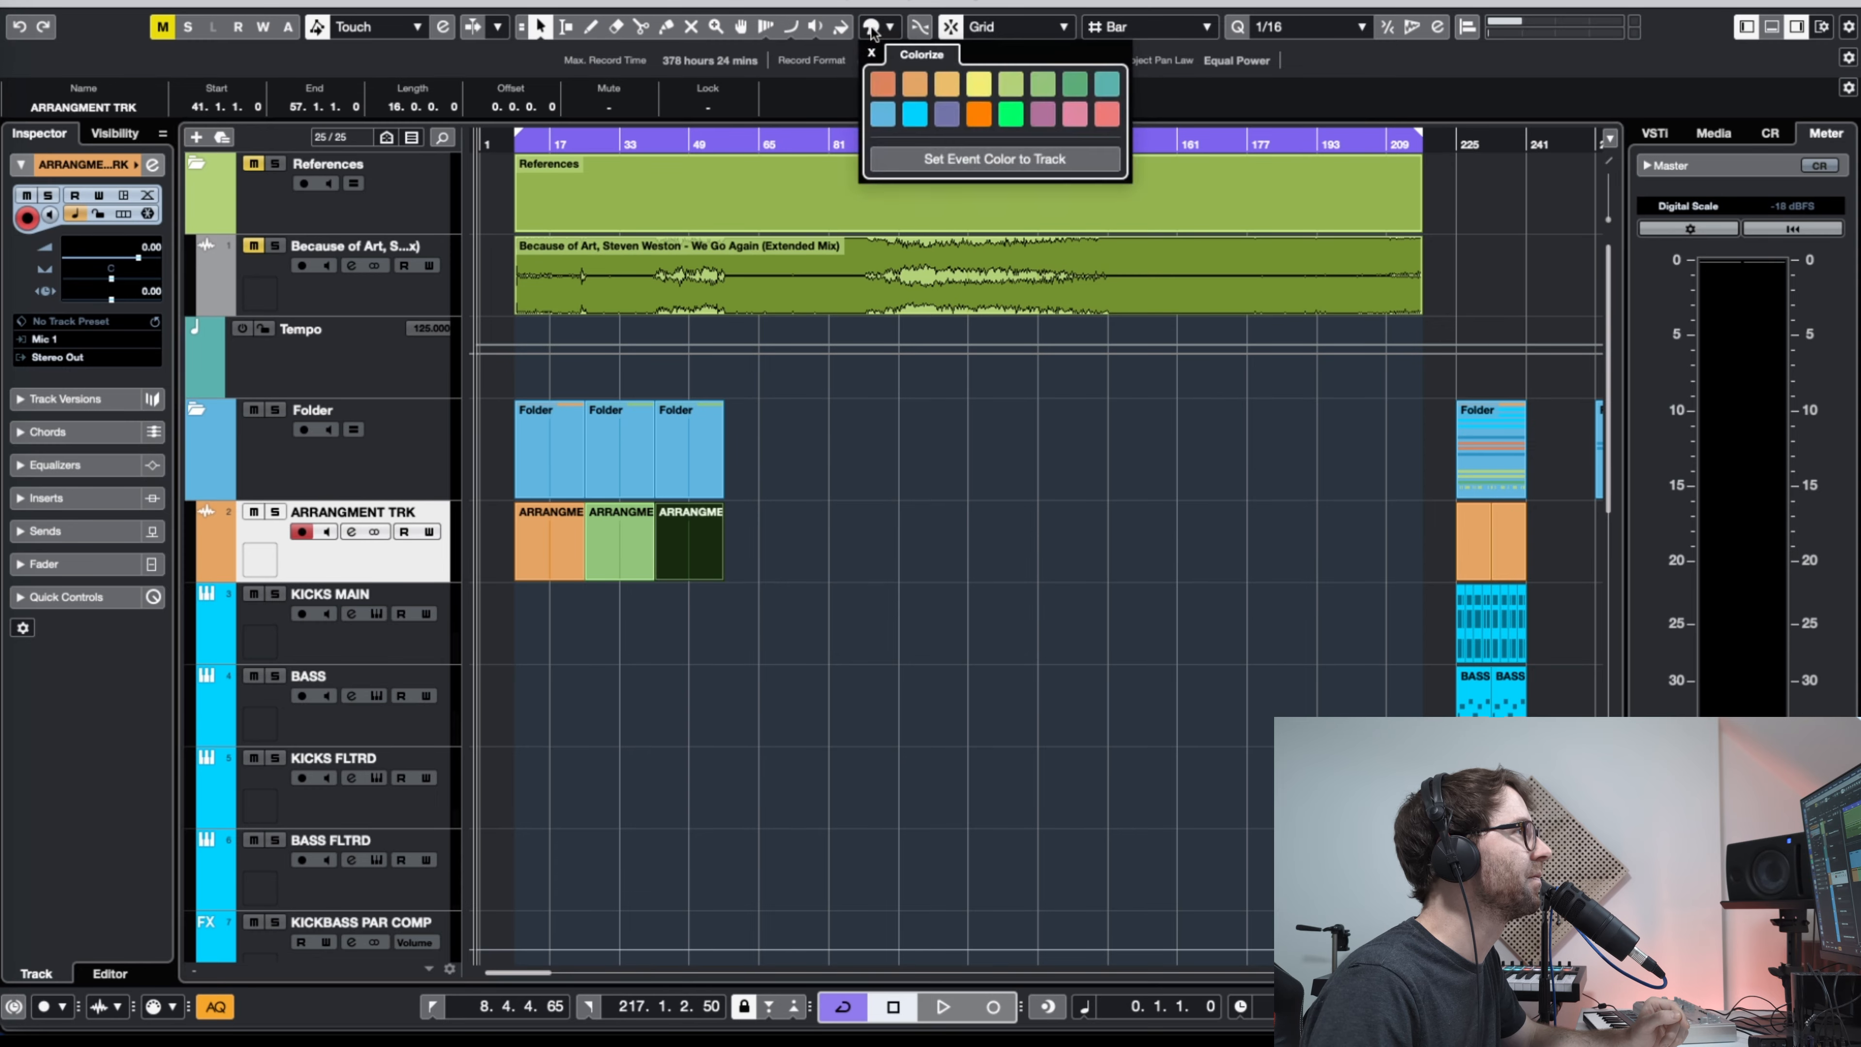
pyautogui.click(883, 85)
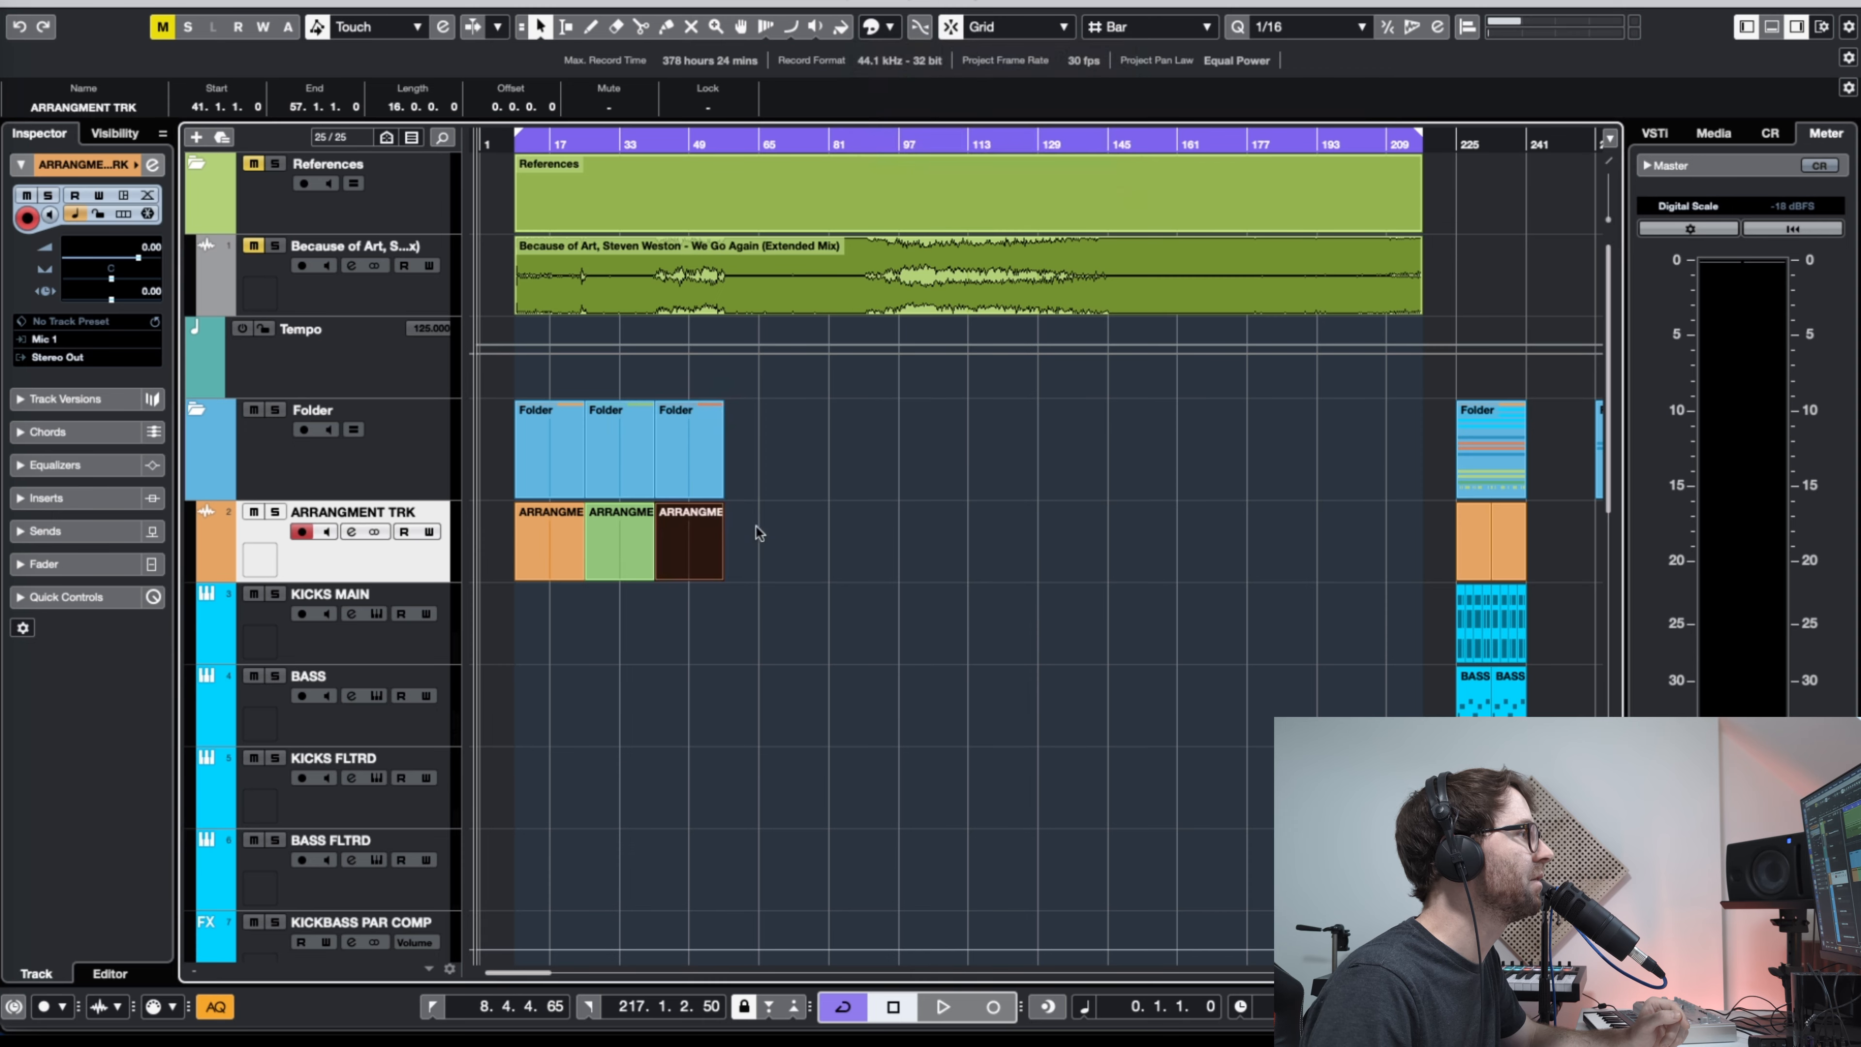
pyautogui.click(775, 532)
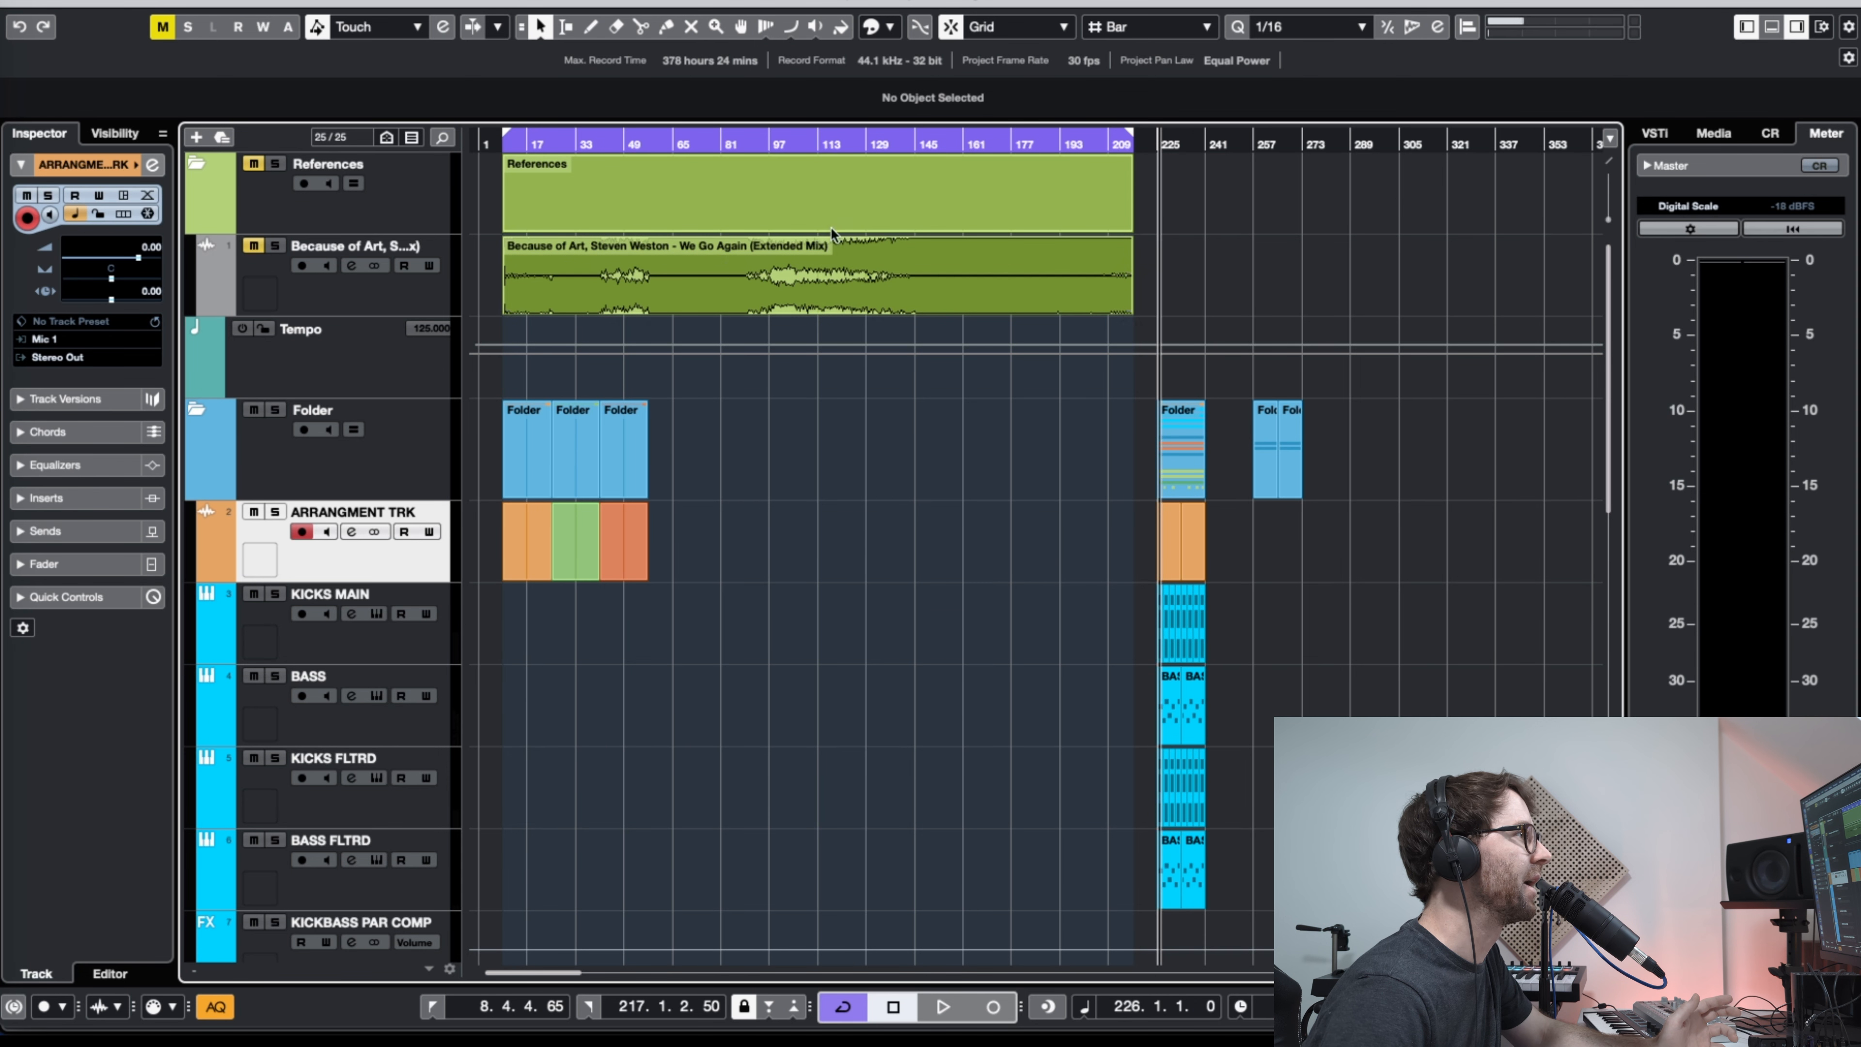
# Step: Place the playback cursor at bar 9 and examine the reference track's opening above the three marked sections
pyautogui.click(504, 257)
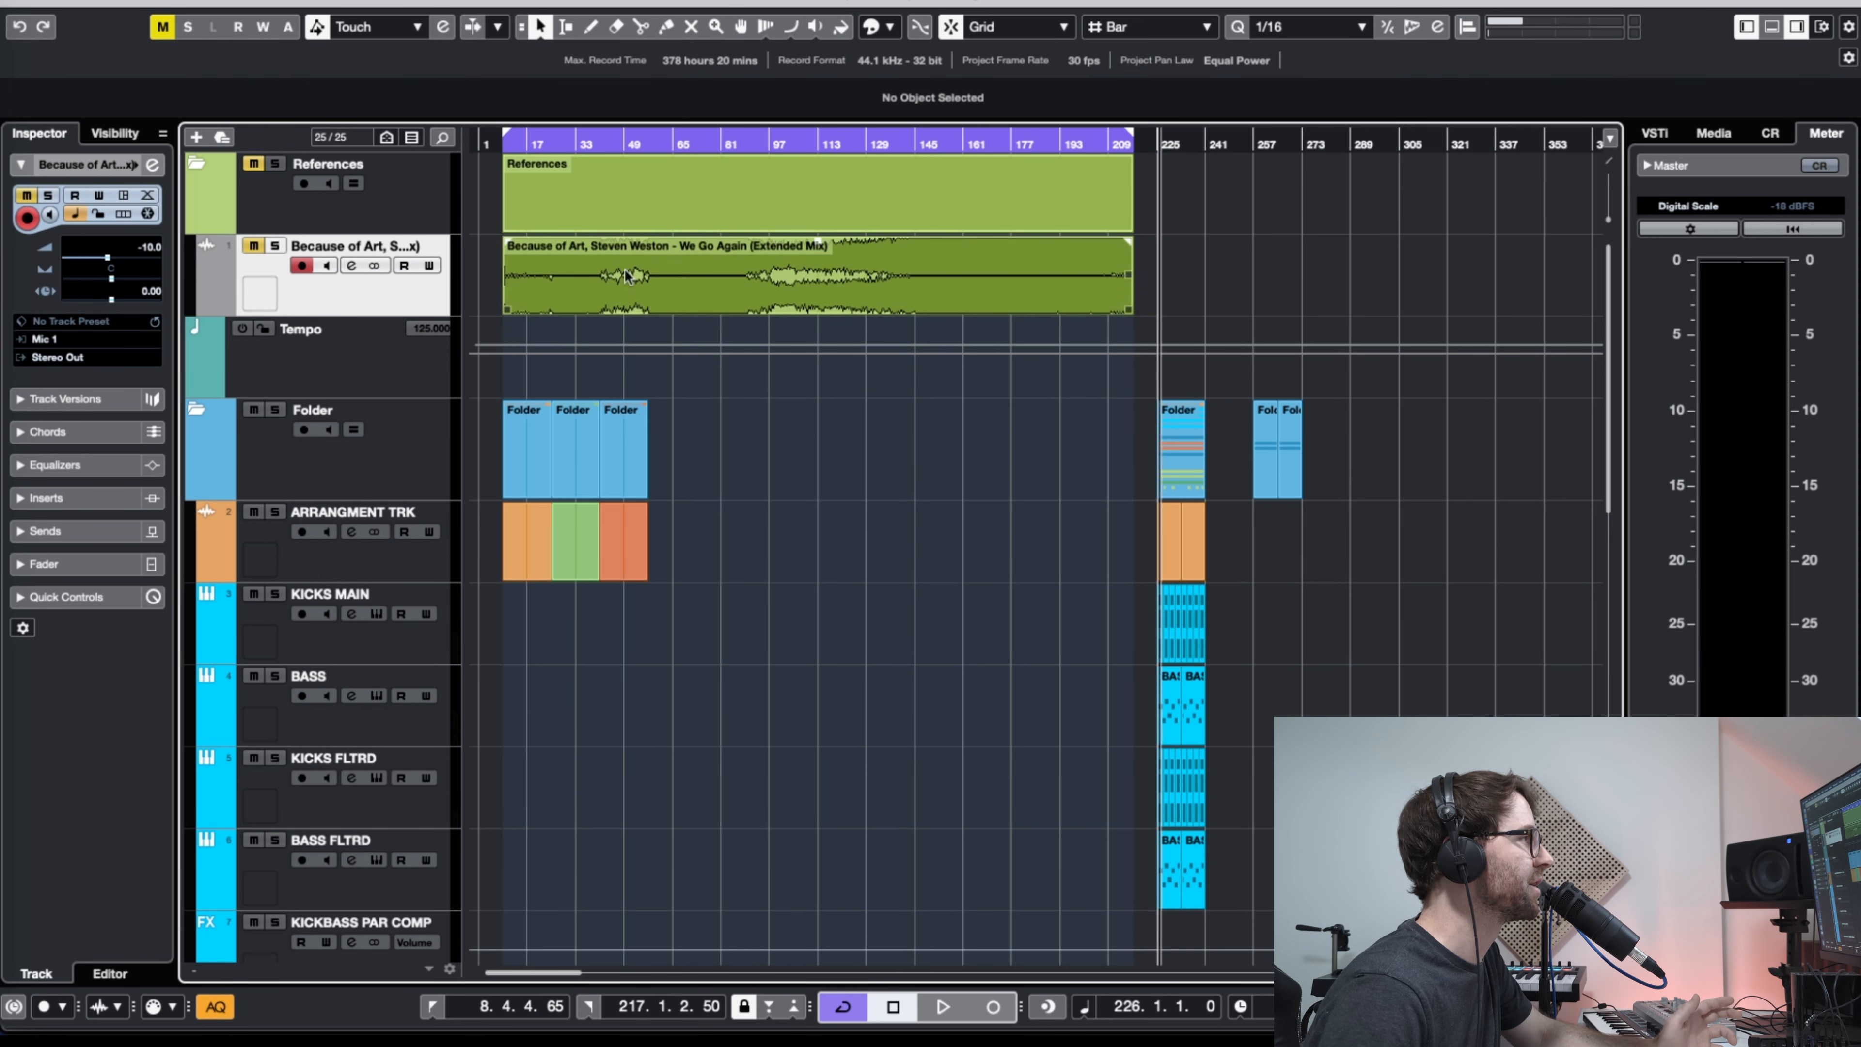
pyautogui.click(504, 143)
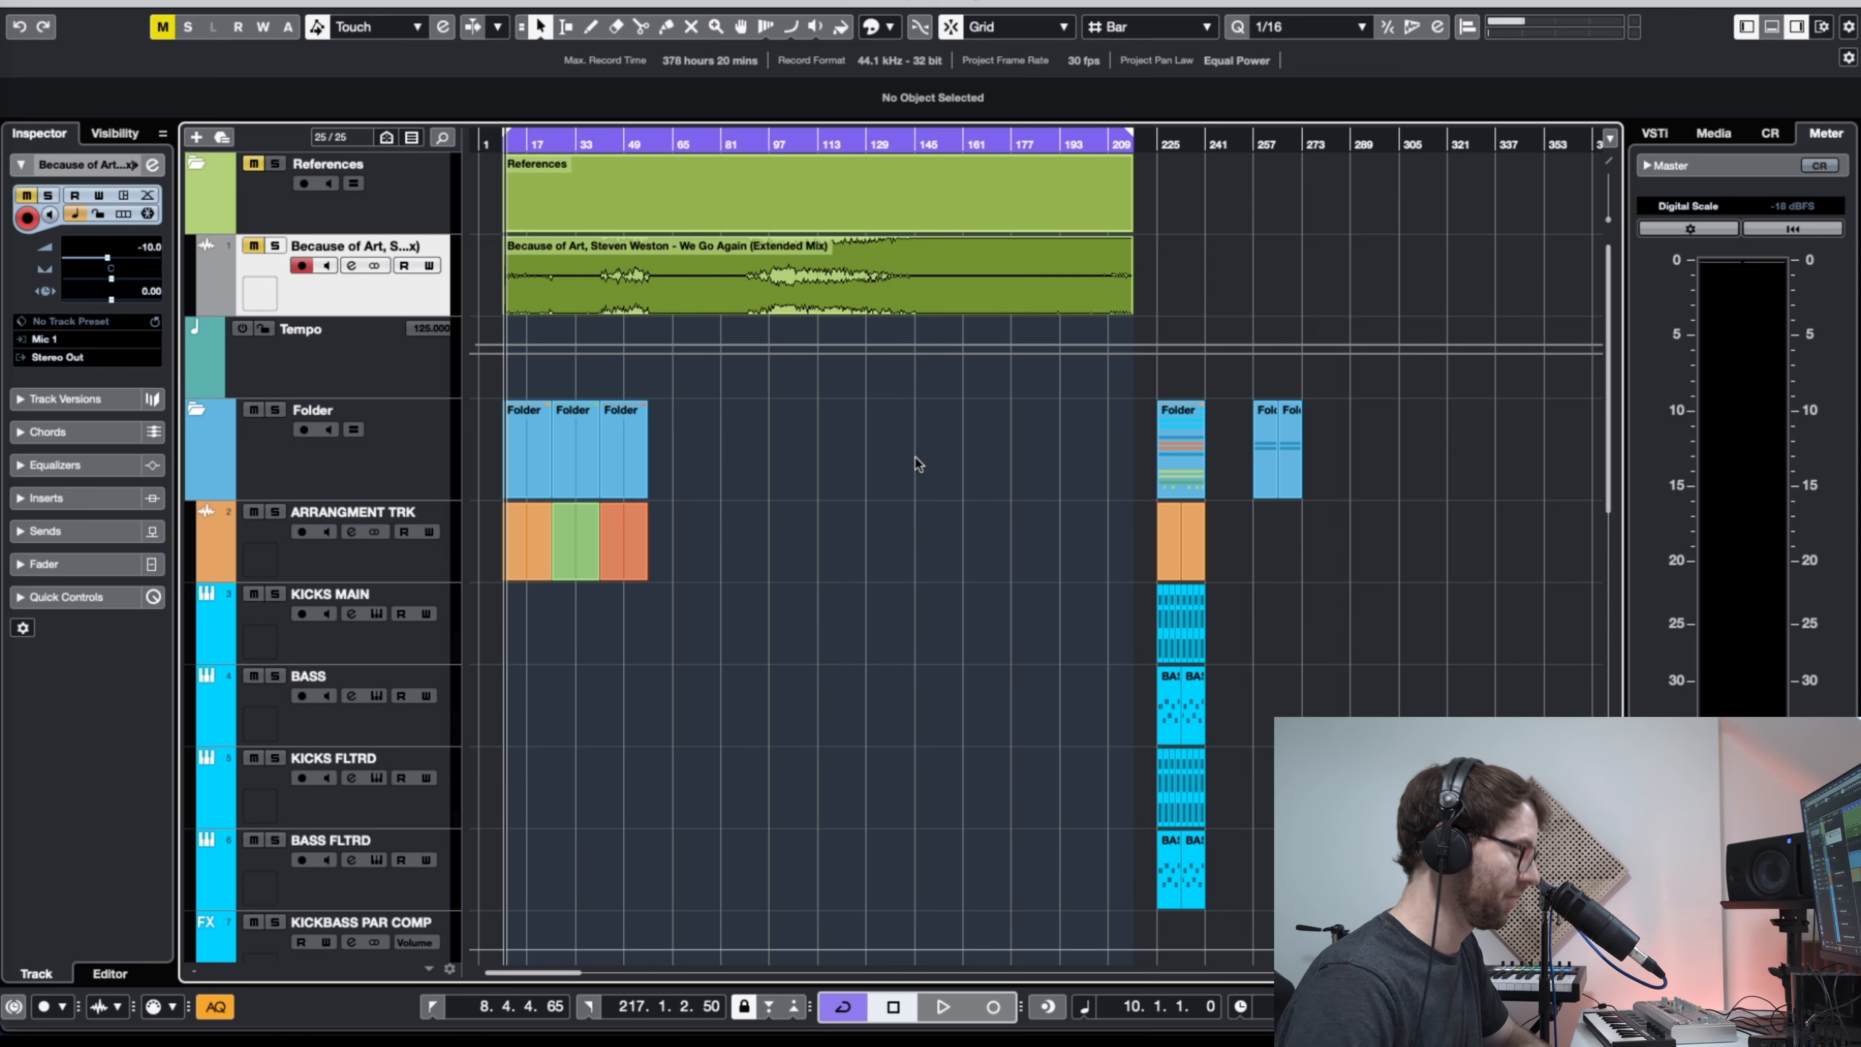
pyautogui.moveTo(644, 145); pyautogui.dragTo(1134, 302)
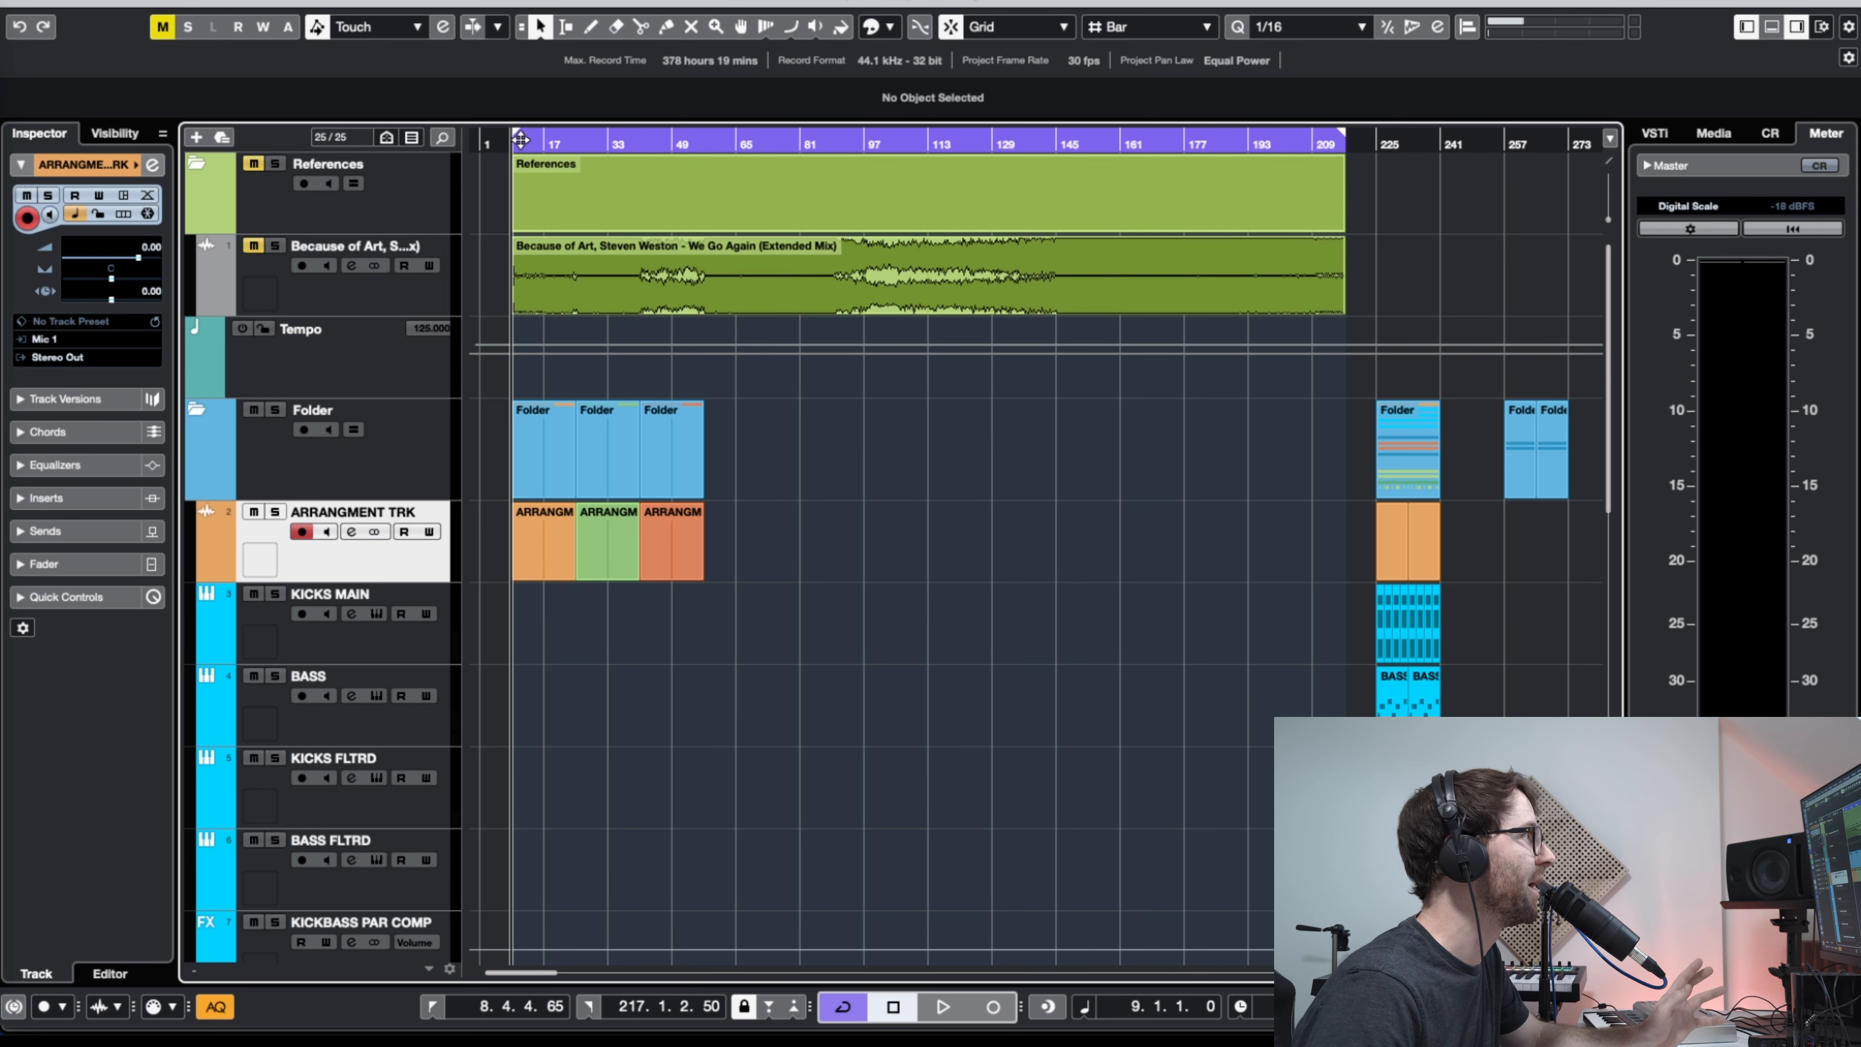
pyautogui.moveTo(520, 138); pyautogui.dragTo(528, 247)
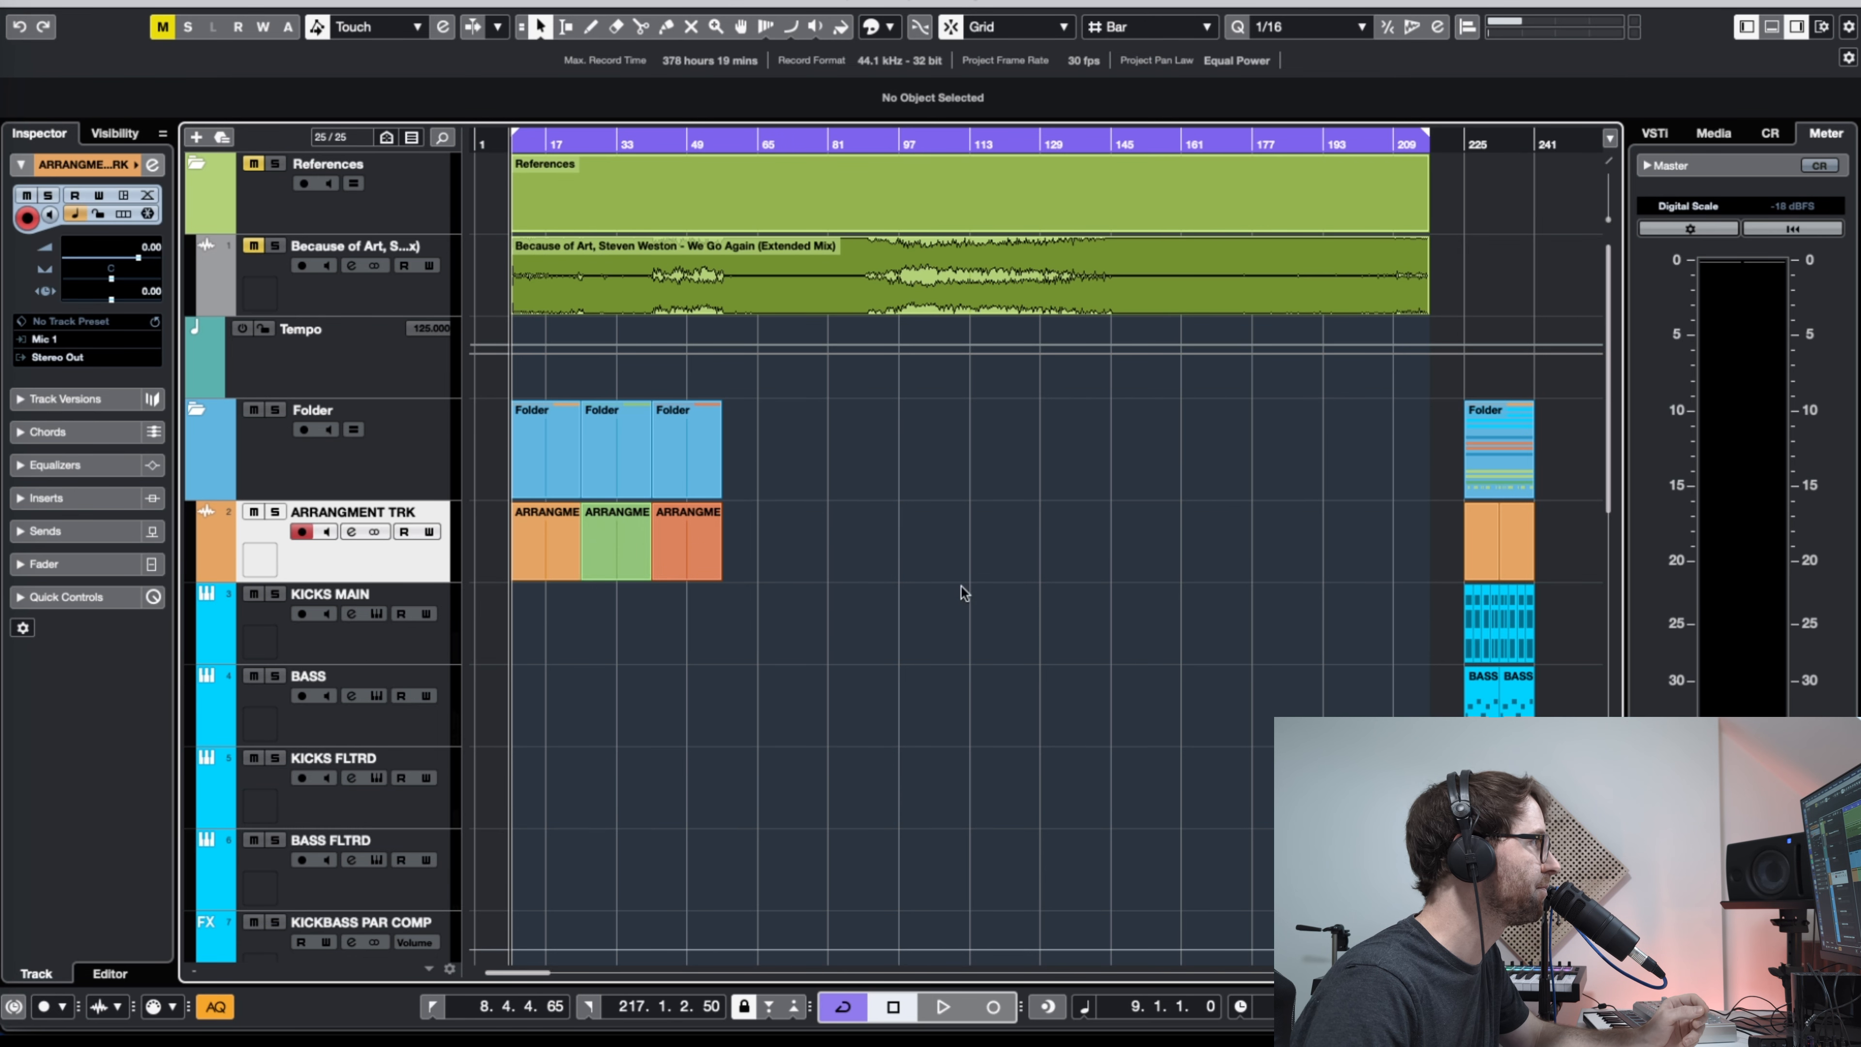
# Step: Move the red-orange ARRANGMENT TRK event to bar 72 and the green one to bar 42, clearing the space after the intro
pyautogui.click(502, 154)
pyautogui.moveTo(502, 154); pyautogui.dragTo(666, 607)
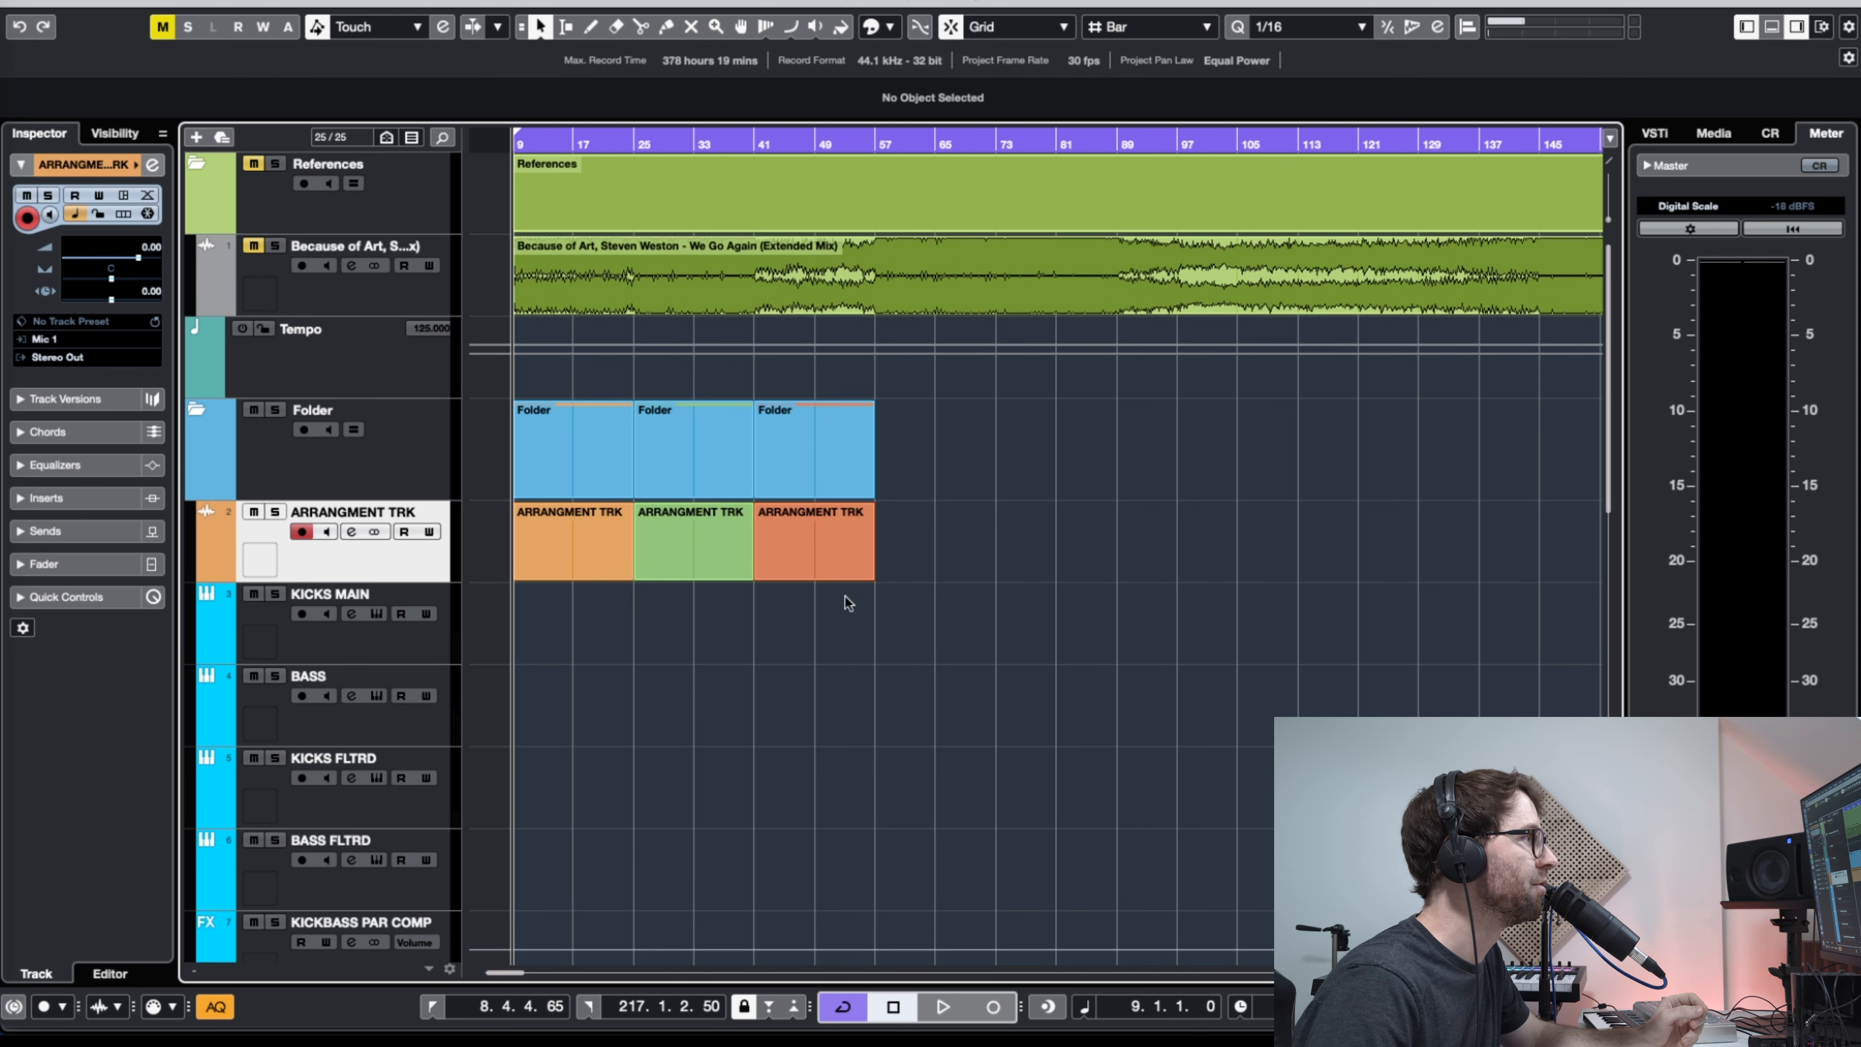
pyautogui.moveTo(762, 560); pyautogui.dragTo(980, 560)
pyautogui.moveTo(695, 542); pyautogui.dragTo(821, 546)
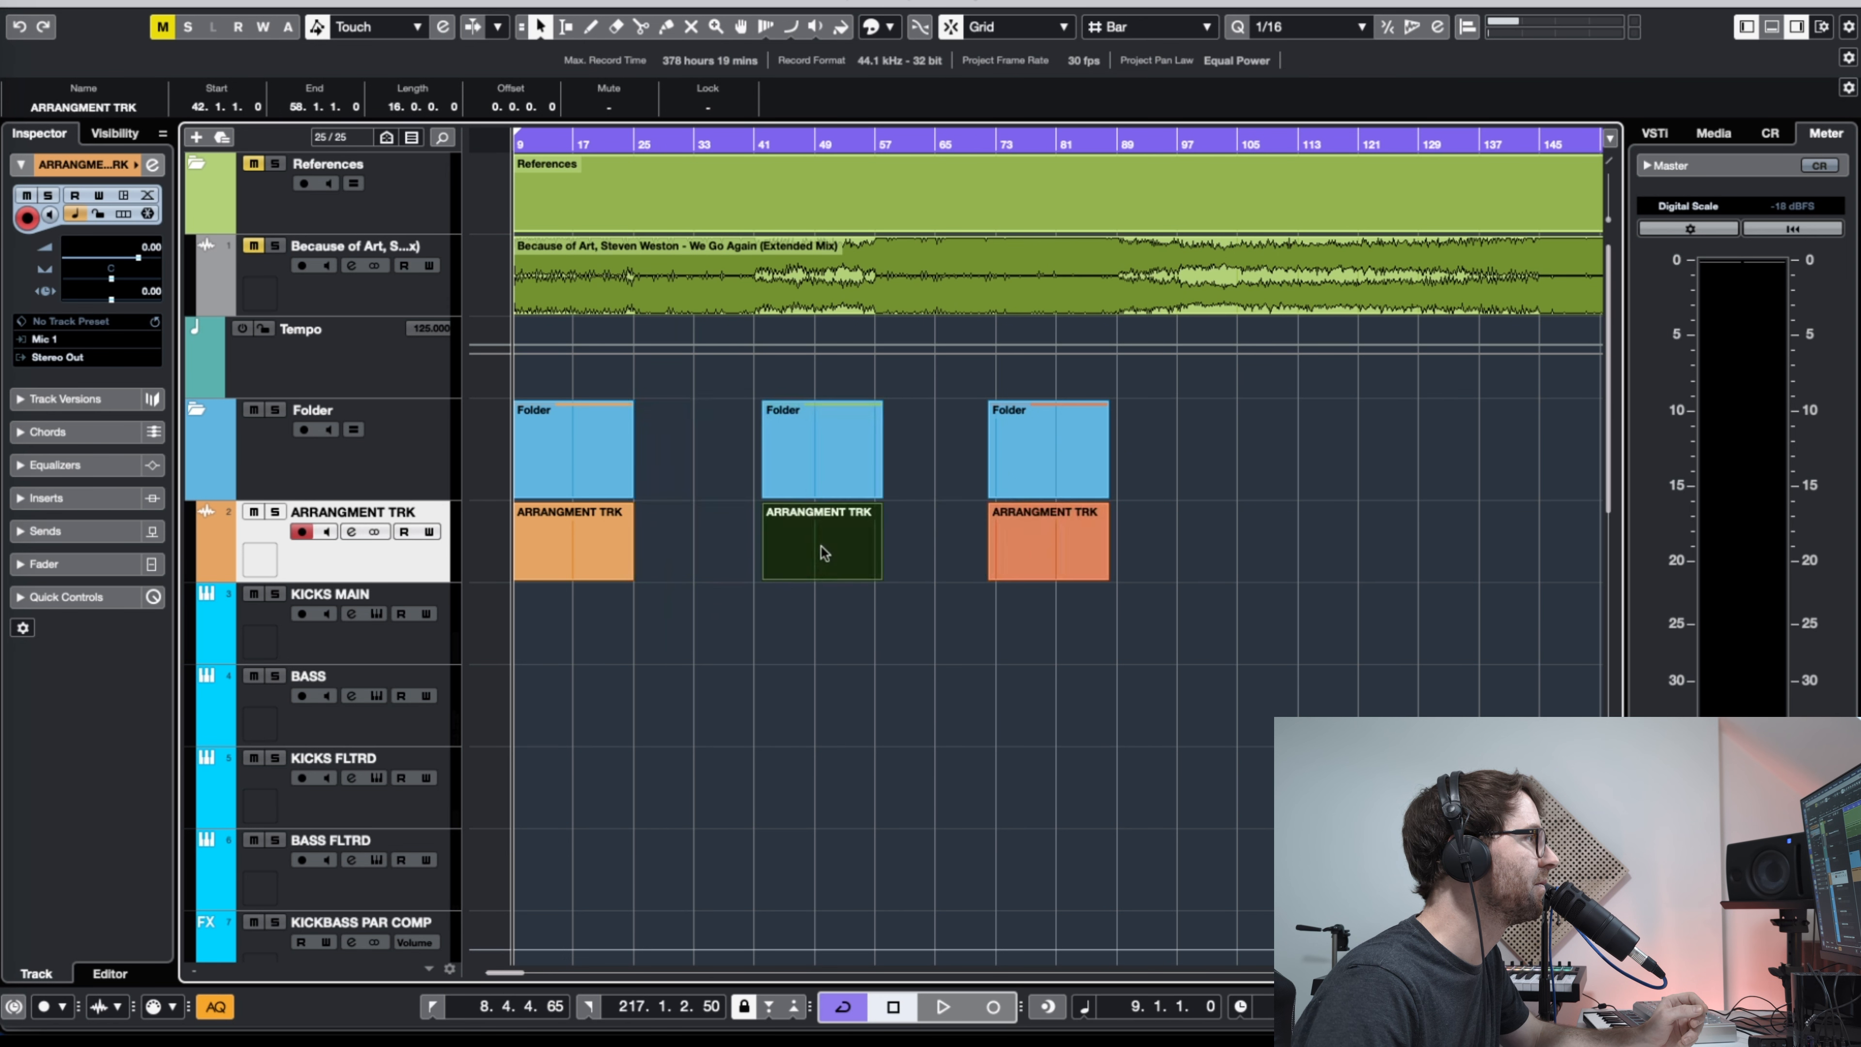
# Step: Examine the reference track across the intro event and place the playback cursor at the event's end, bar 25
pyautogui.click(690, 546)
pyautogui.press('h')
pyautogui.click(630, 541)
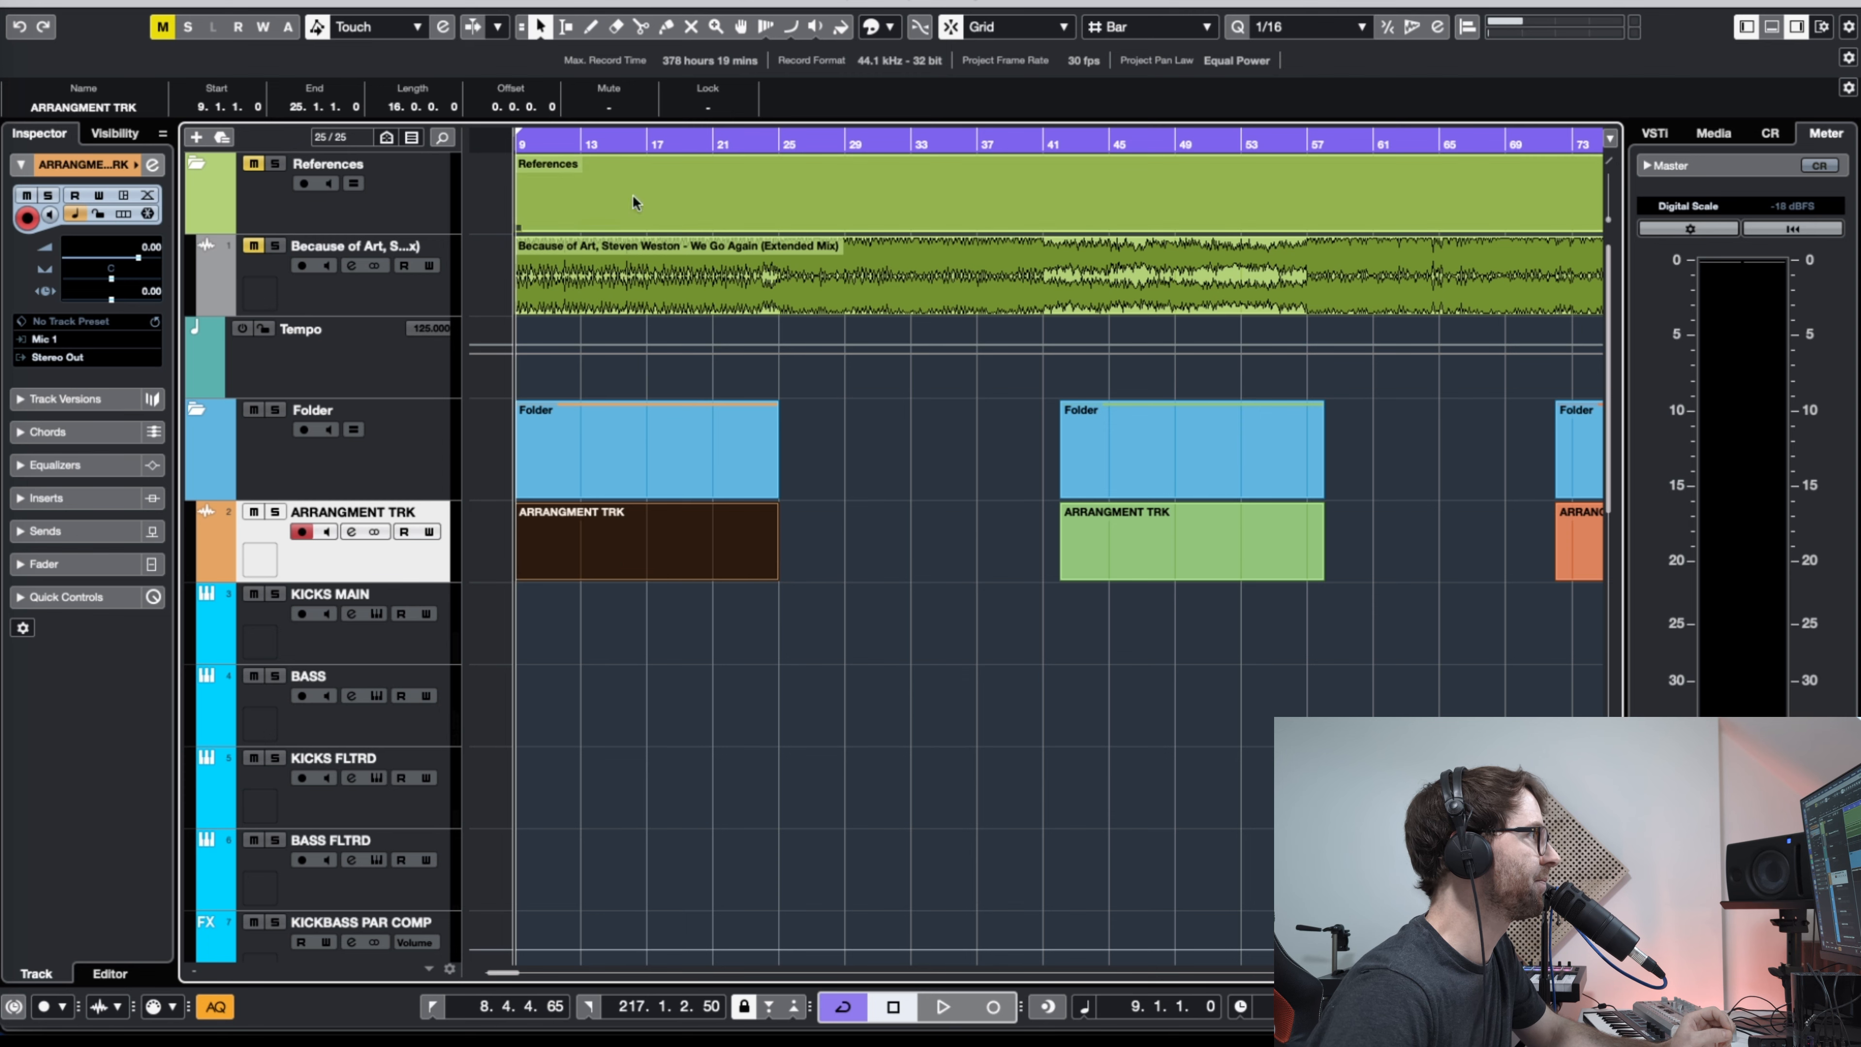
pyautogui.moveTo(525, 149)
pyautogui.mouseDown()
pyautogui.moveTo(562, 163)
pyautogui.moveTo(565, 196)
pyautogui.moveTo(1005, 227)
pyautogui.moveTo(729, 253)
pyautogui.moveTo(1010, 264)
pyautogui.moveTo(739, 261)
pyautogui.moveTo(1026, 275)
pyautogui.moveTo(1033, 305)
pyautogui.mouseUp()
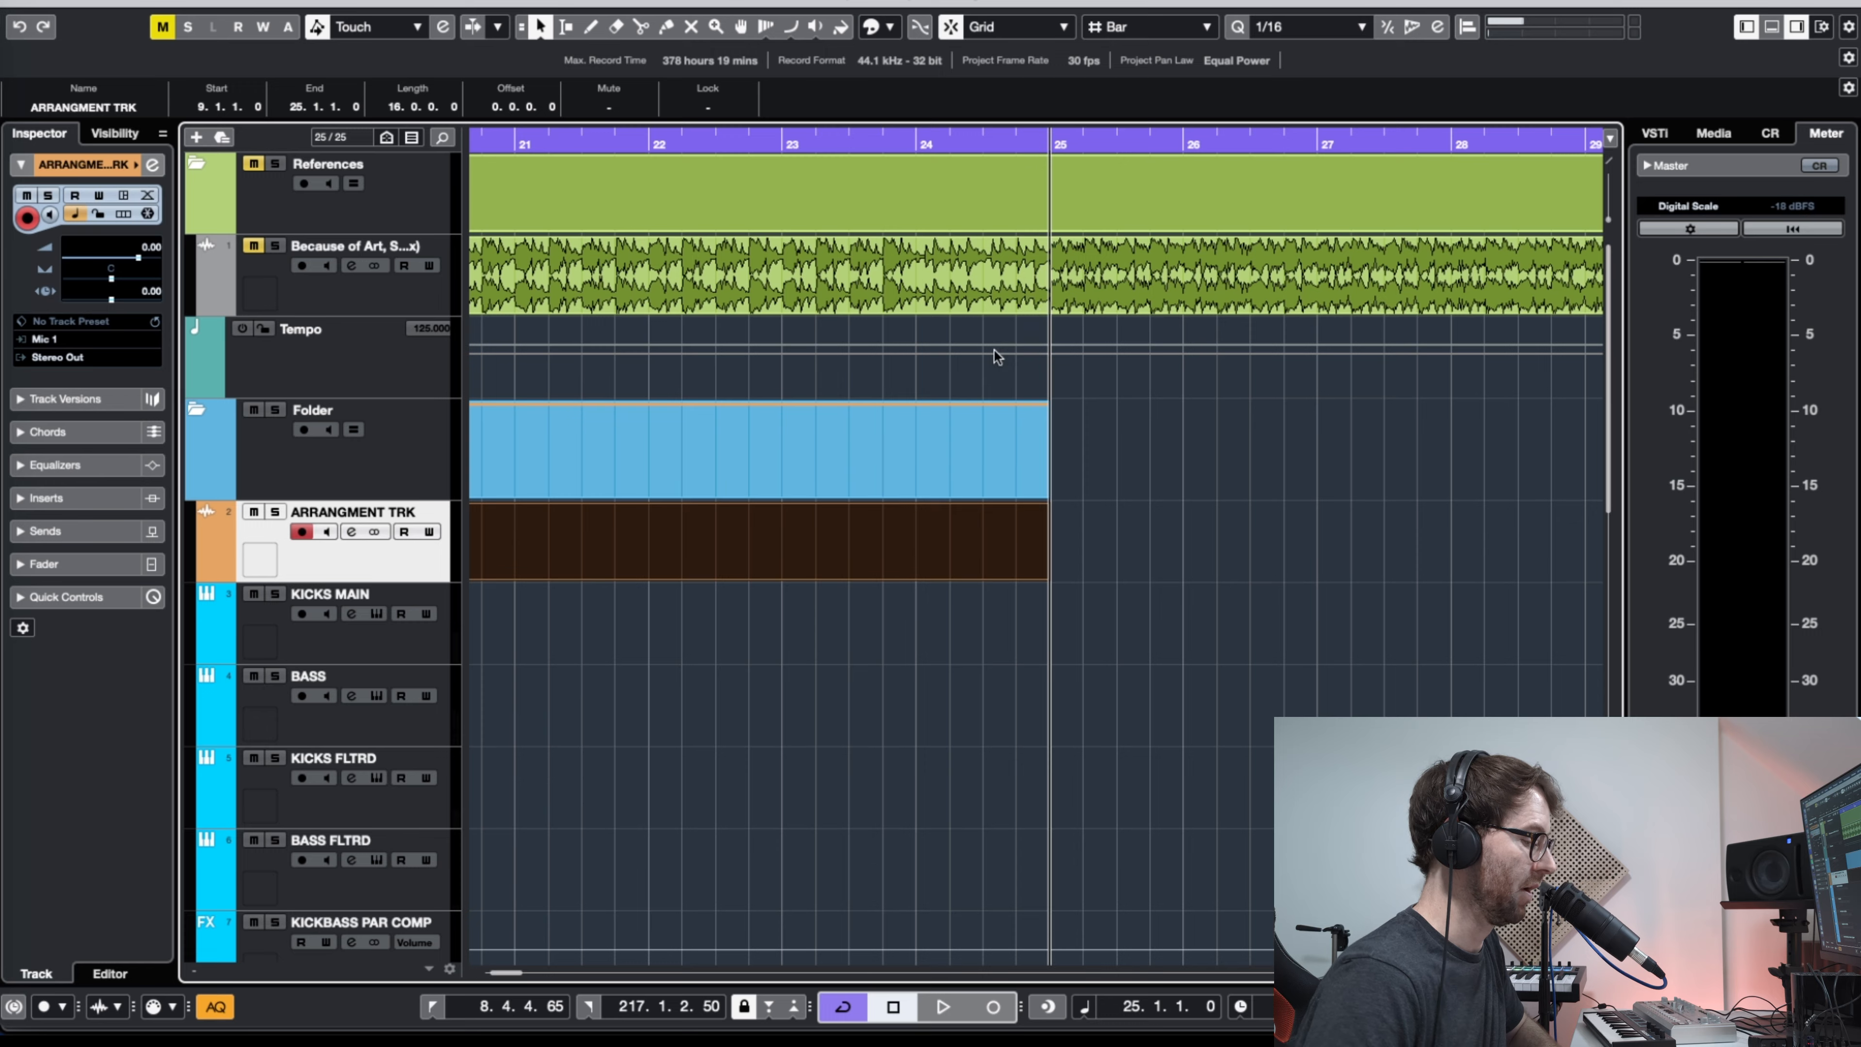
pyautogui.press('g')
pyautogui.press('g')
pyautogui.press('g')
pyautogui.press('g')
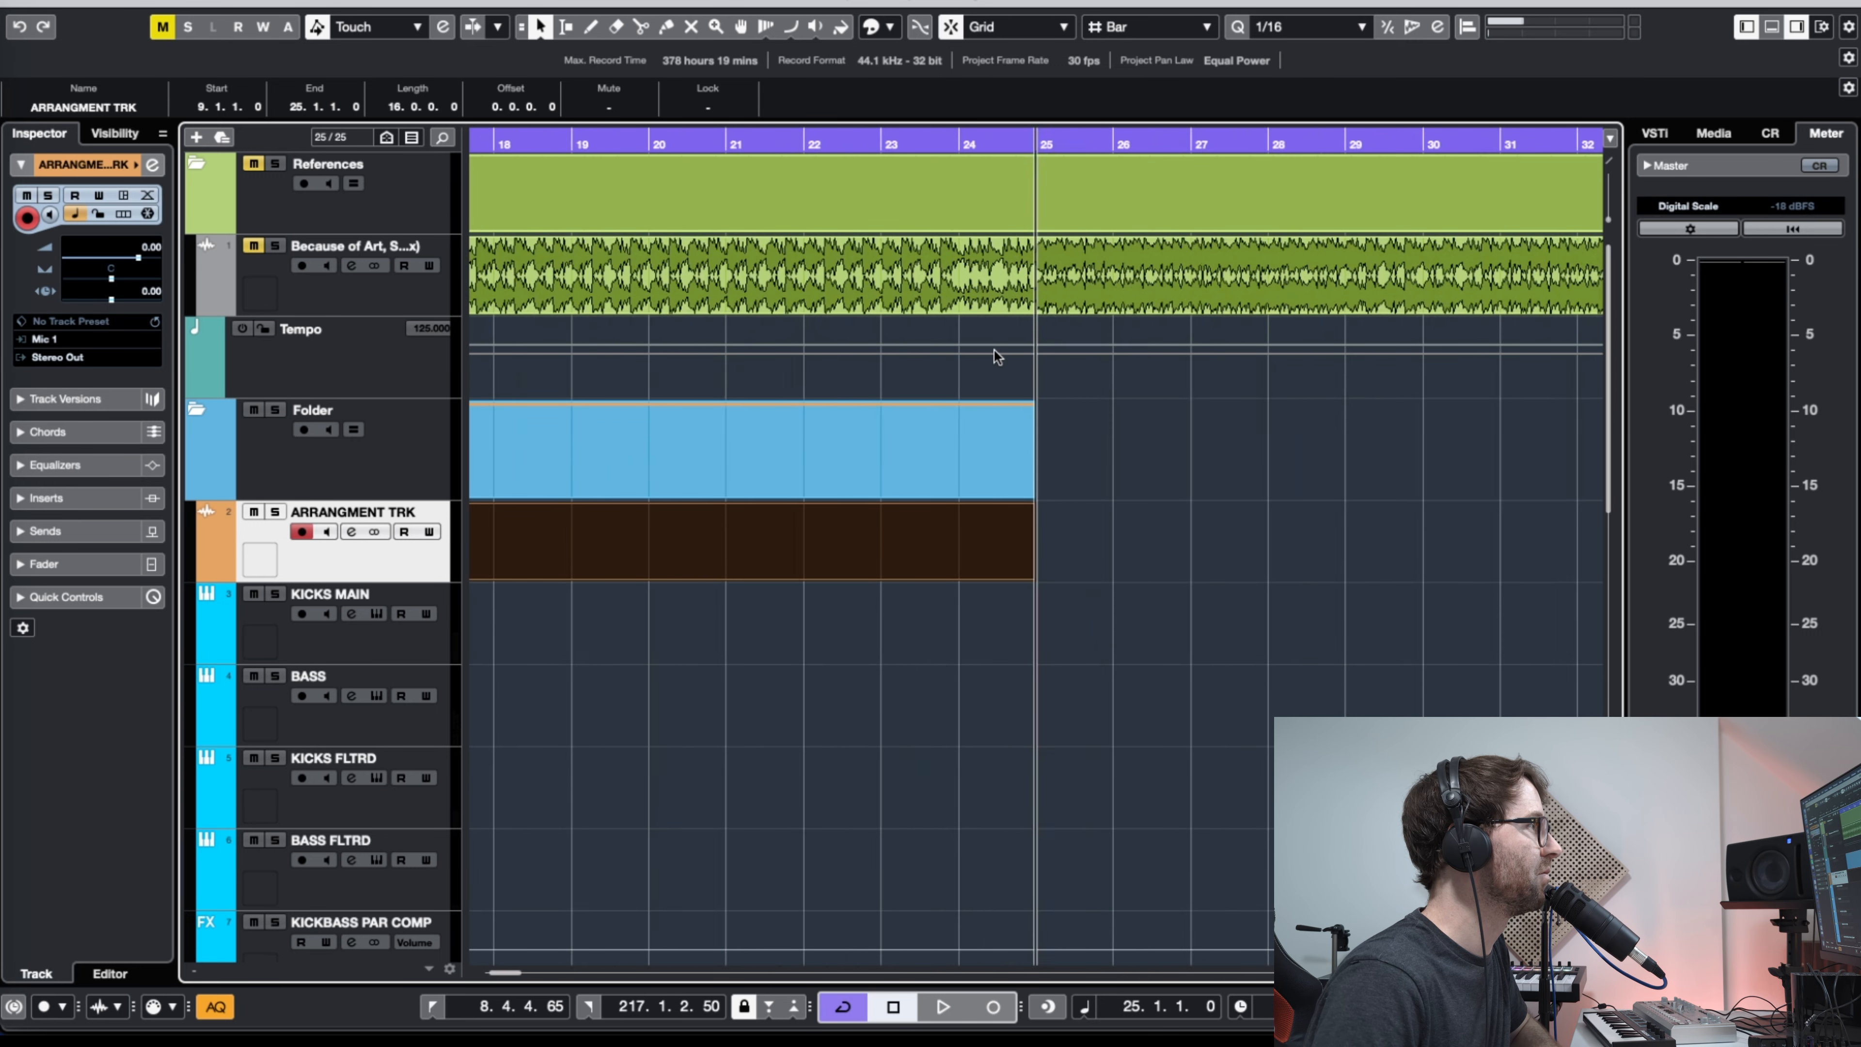
pyautogui.press('h')
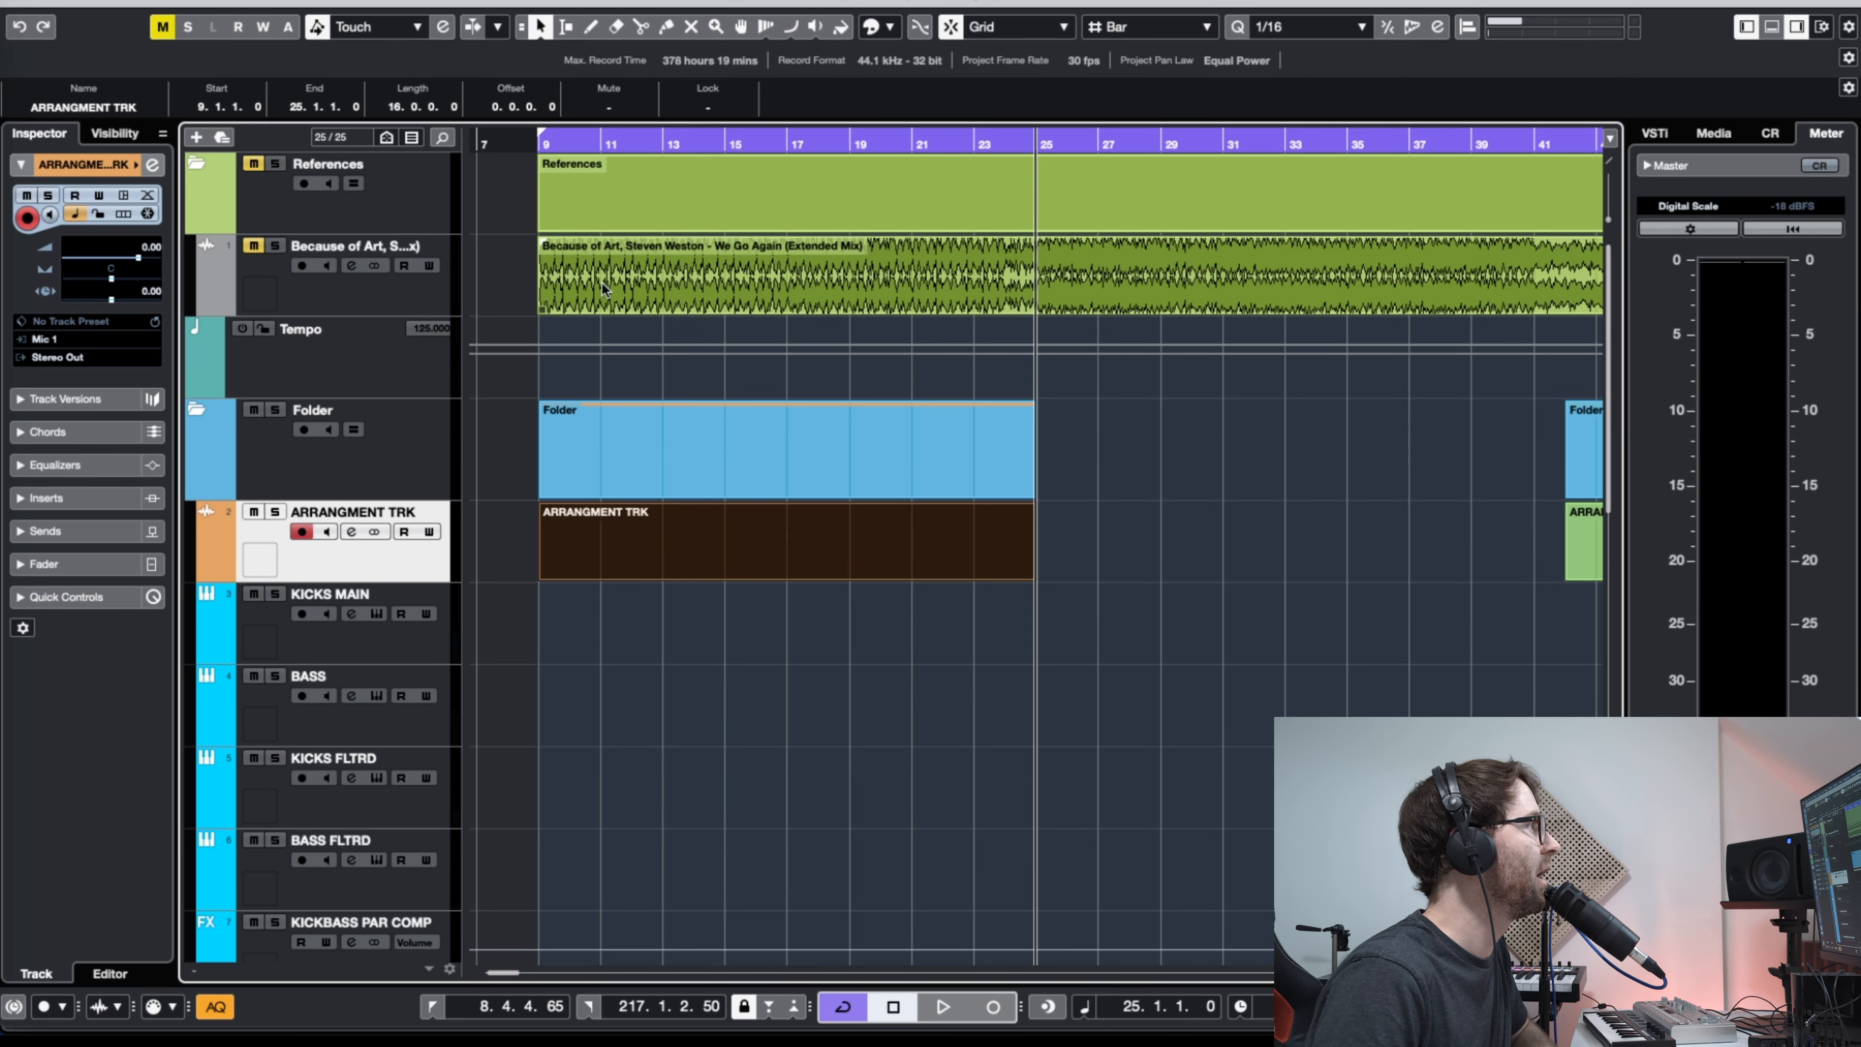
pyautogui.moveTo(897, 149); pyautogui.dragTo(674, 554)
pyautogui.click(751, 539)
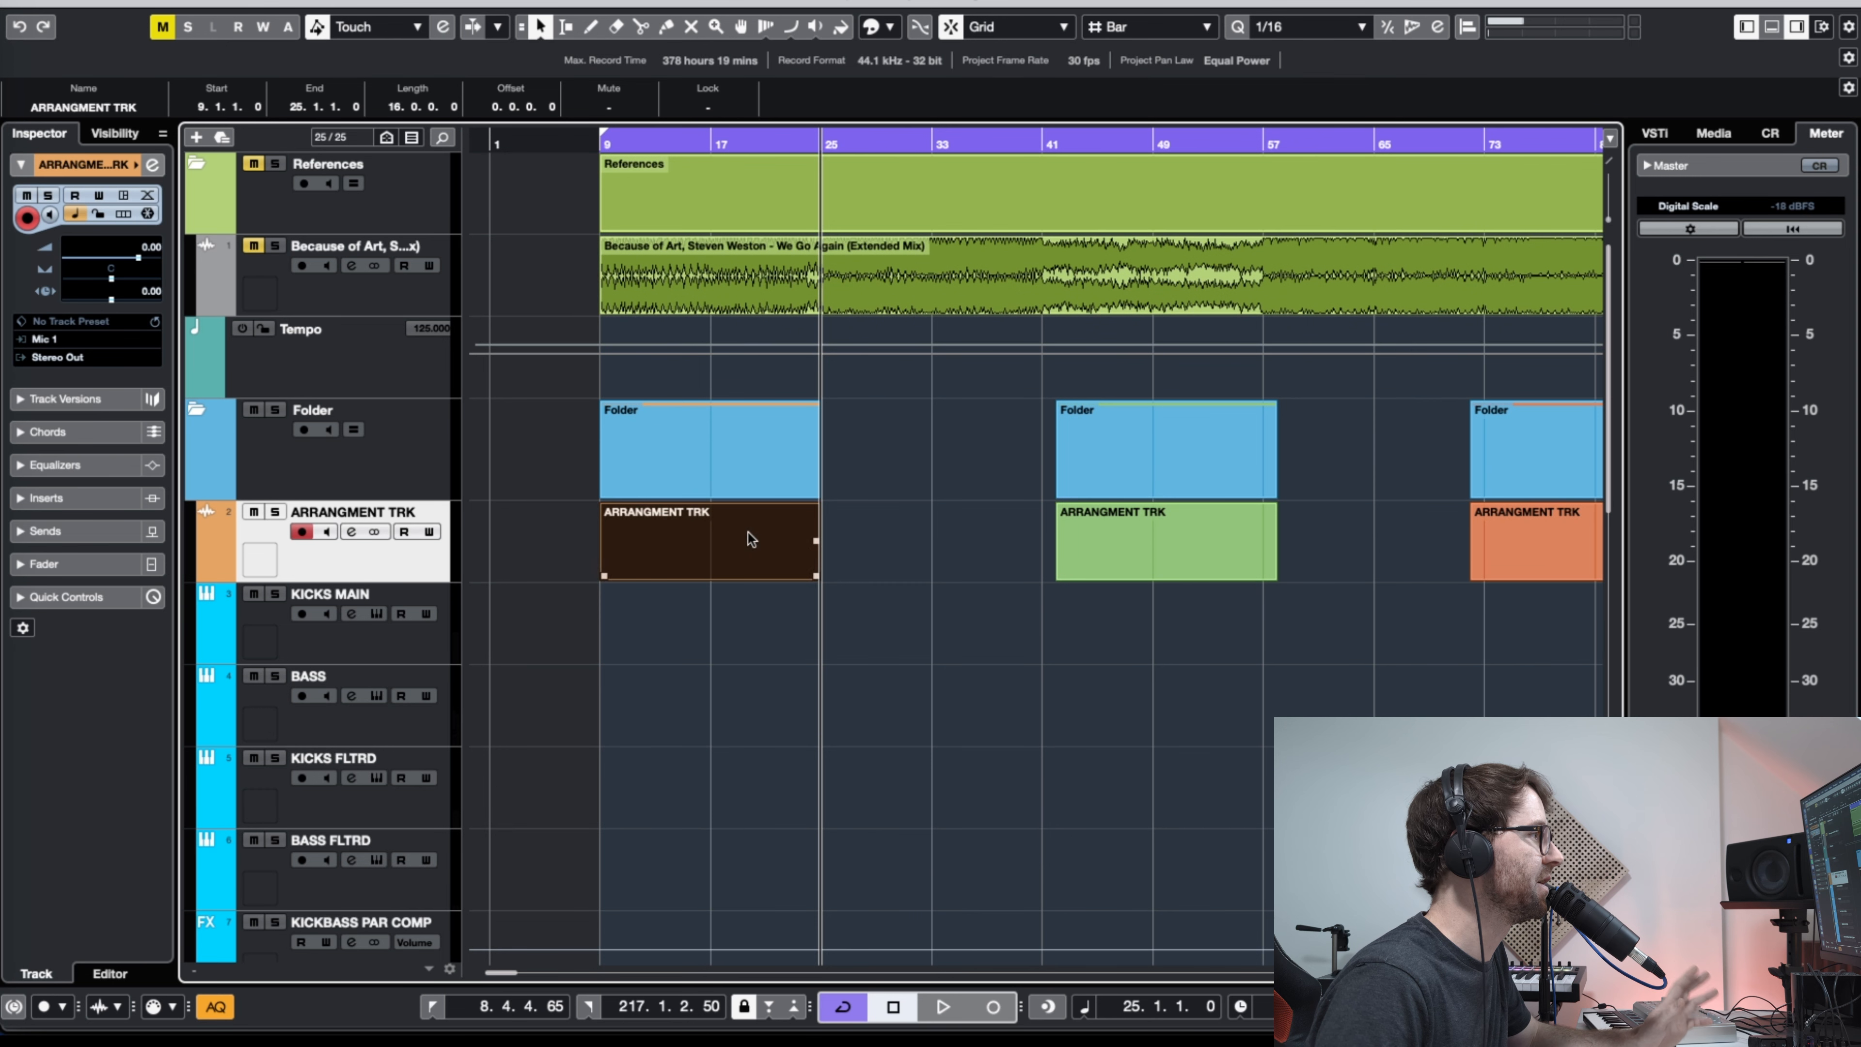
pyautogui.click(881, 523)
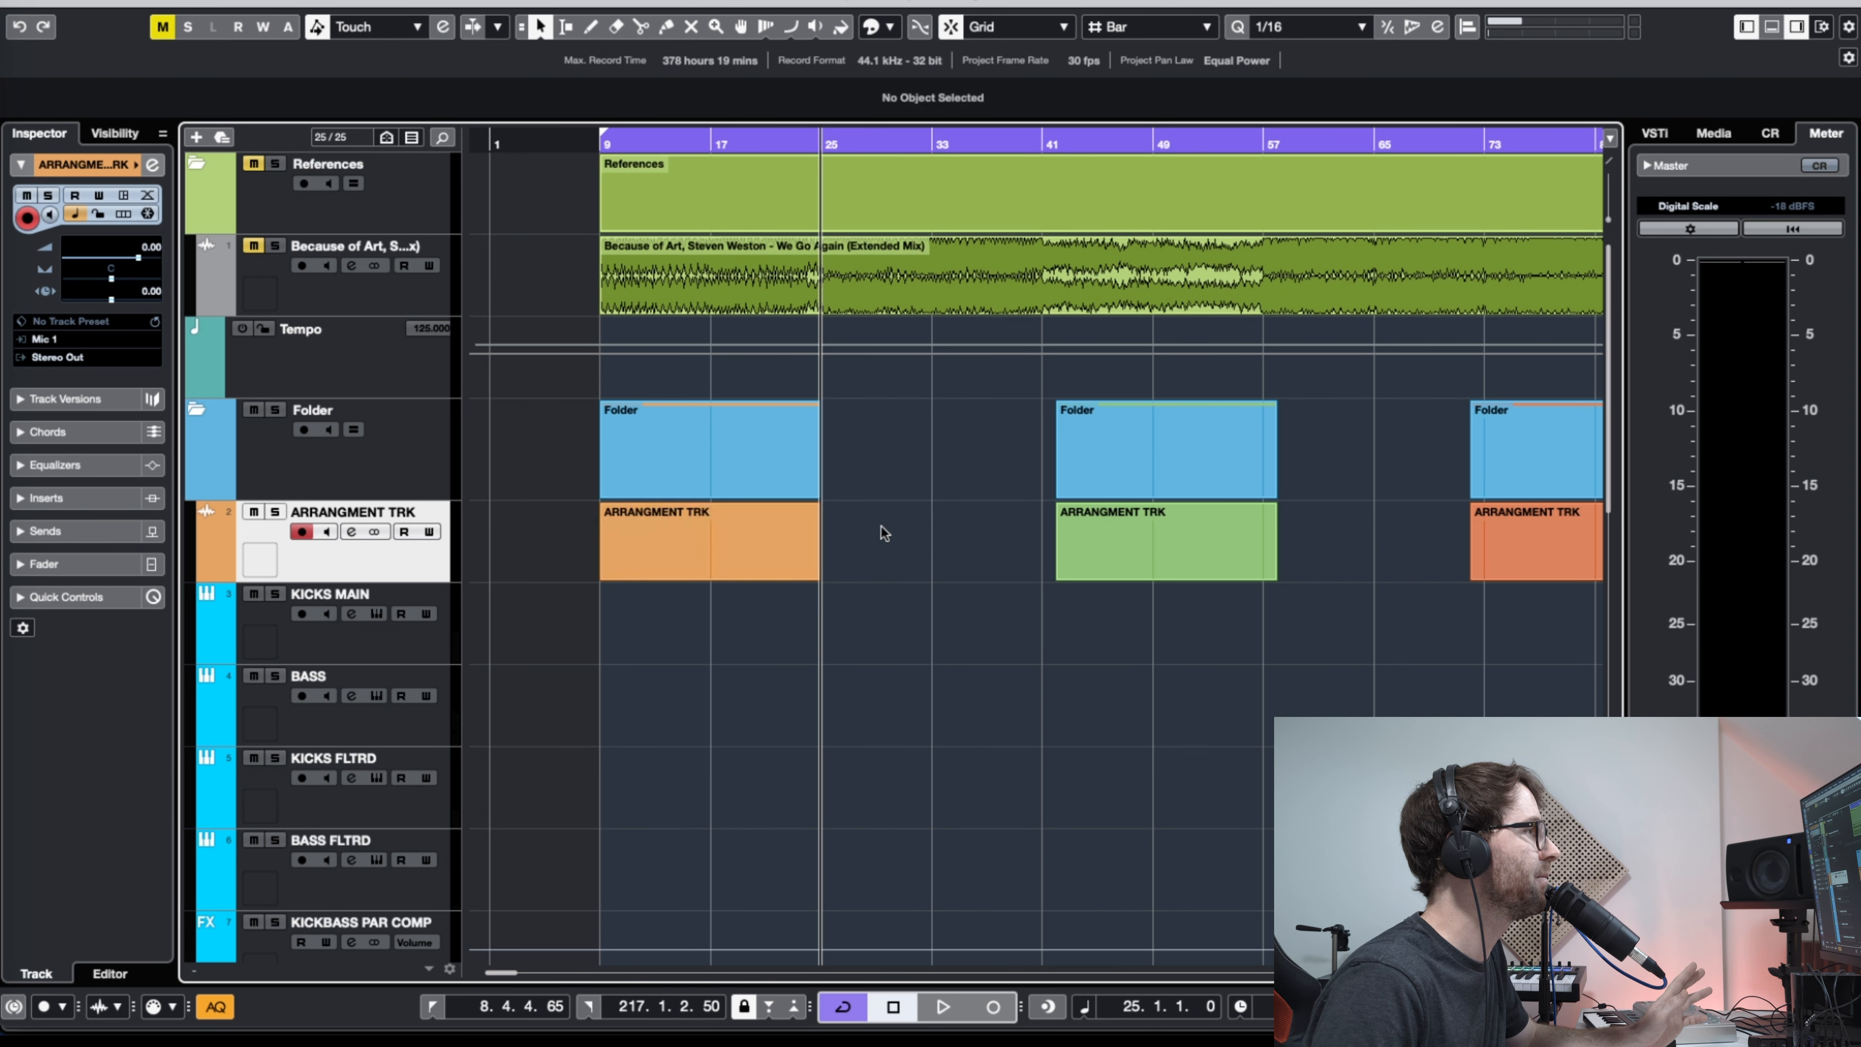
# Step: Move the green ARRANGMENT TRK event to start at bar 25, directly after the intro event
pyautogui.moveTo(1081, 545); pyautogui.dragTo(879, 548)
pyautogui.moveTo(813, 141); pyautogui.dragTo(758, 293)
pyautogui.click(842, 613)
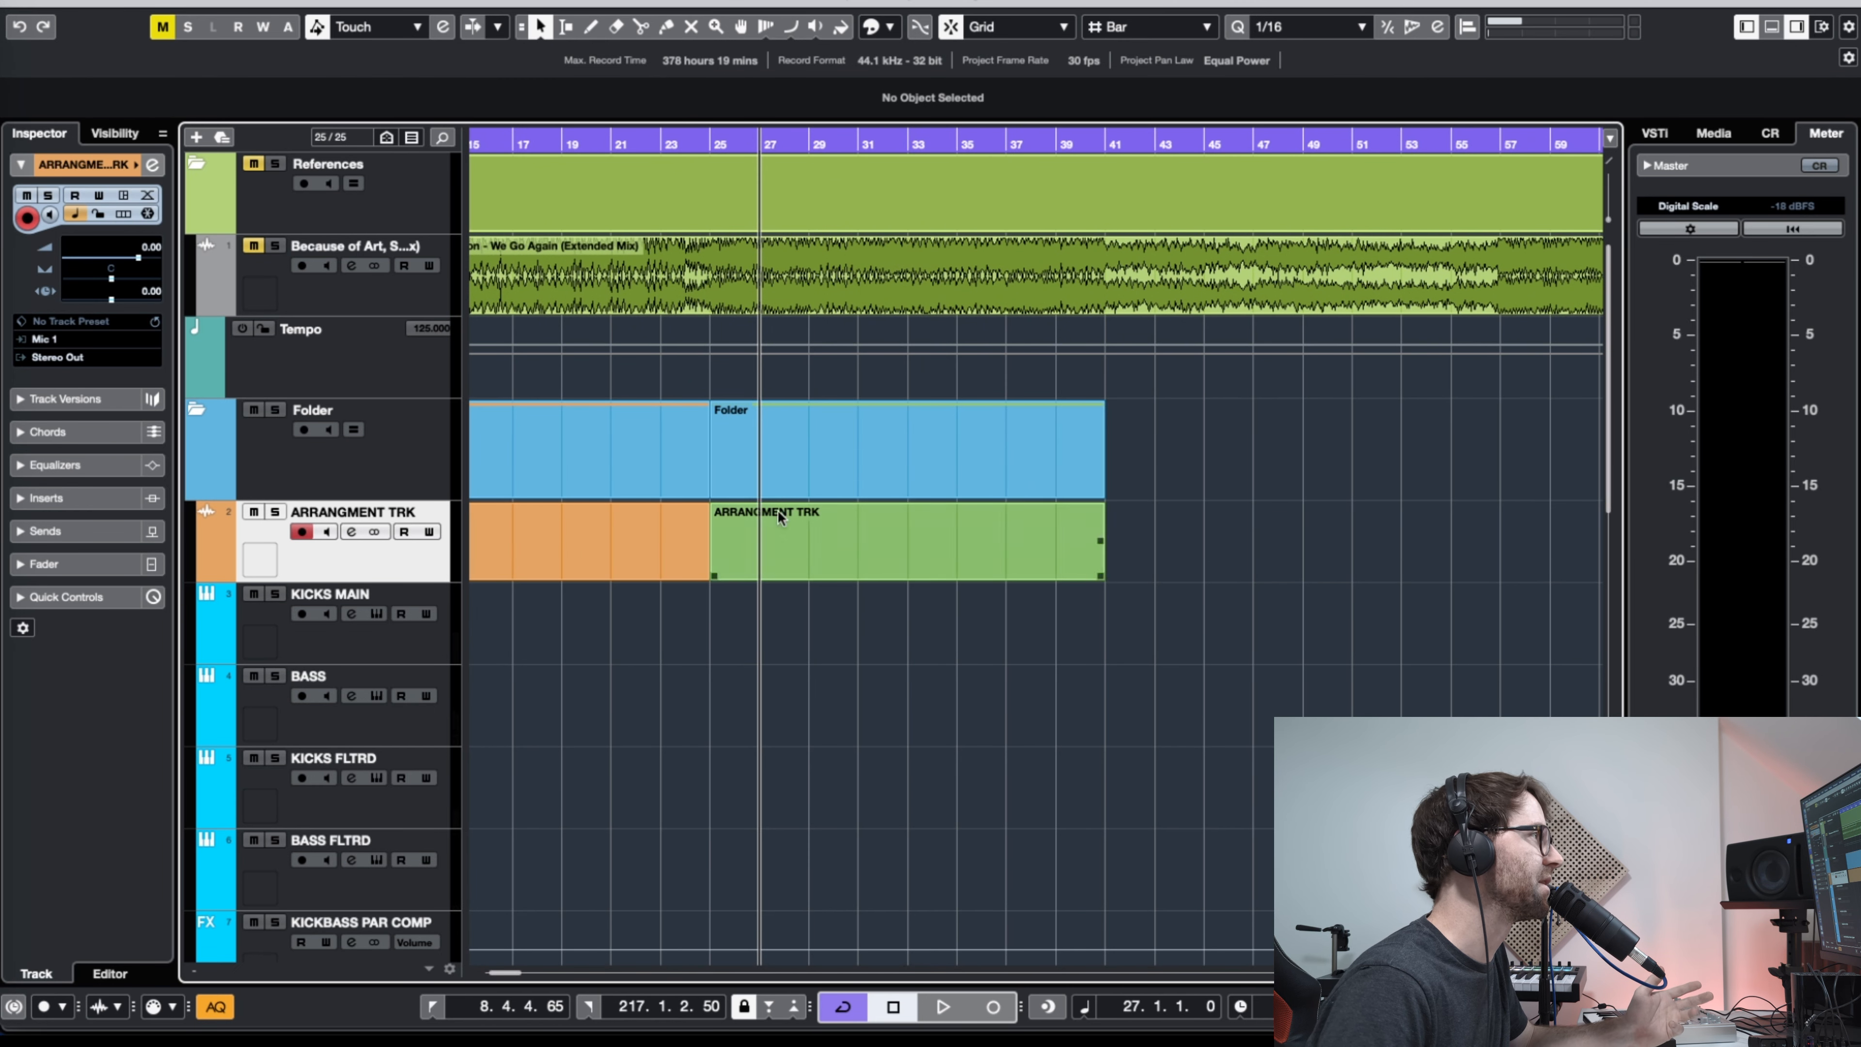
# Step: Check the green section against the reference track by moving the playback cursor from bar 25 to bar 41
pyautogui.click(714, 140)
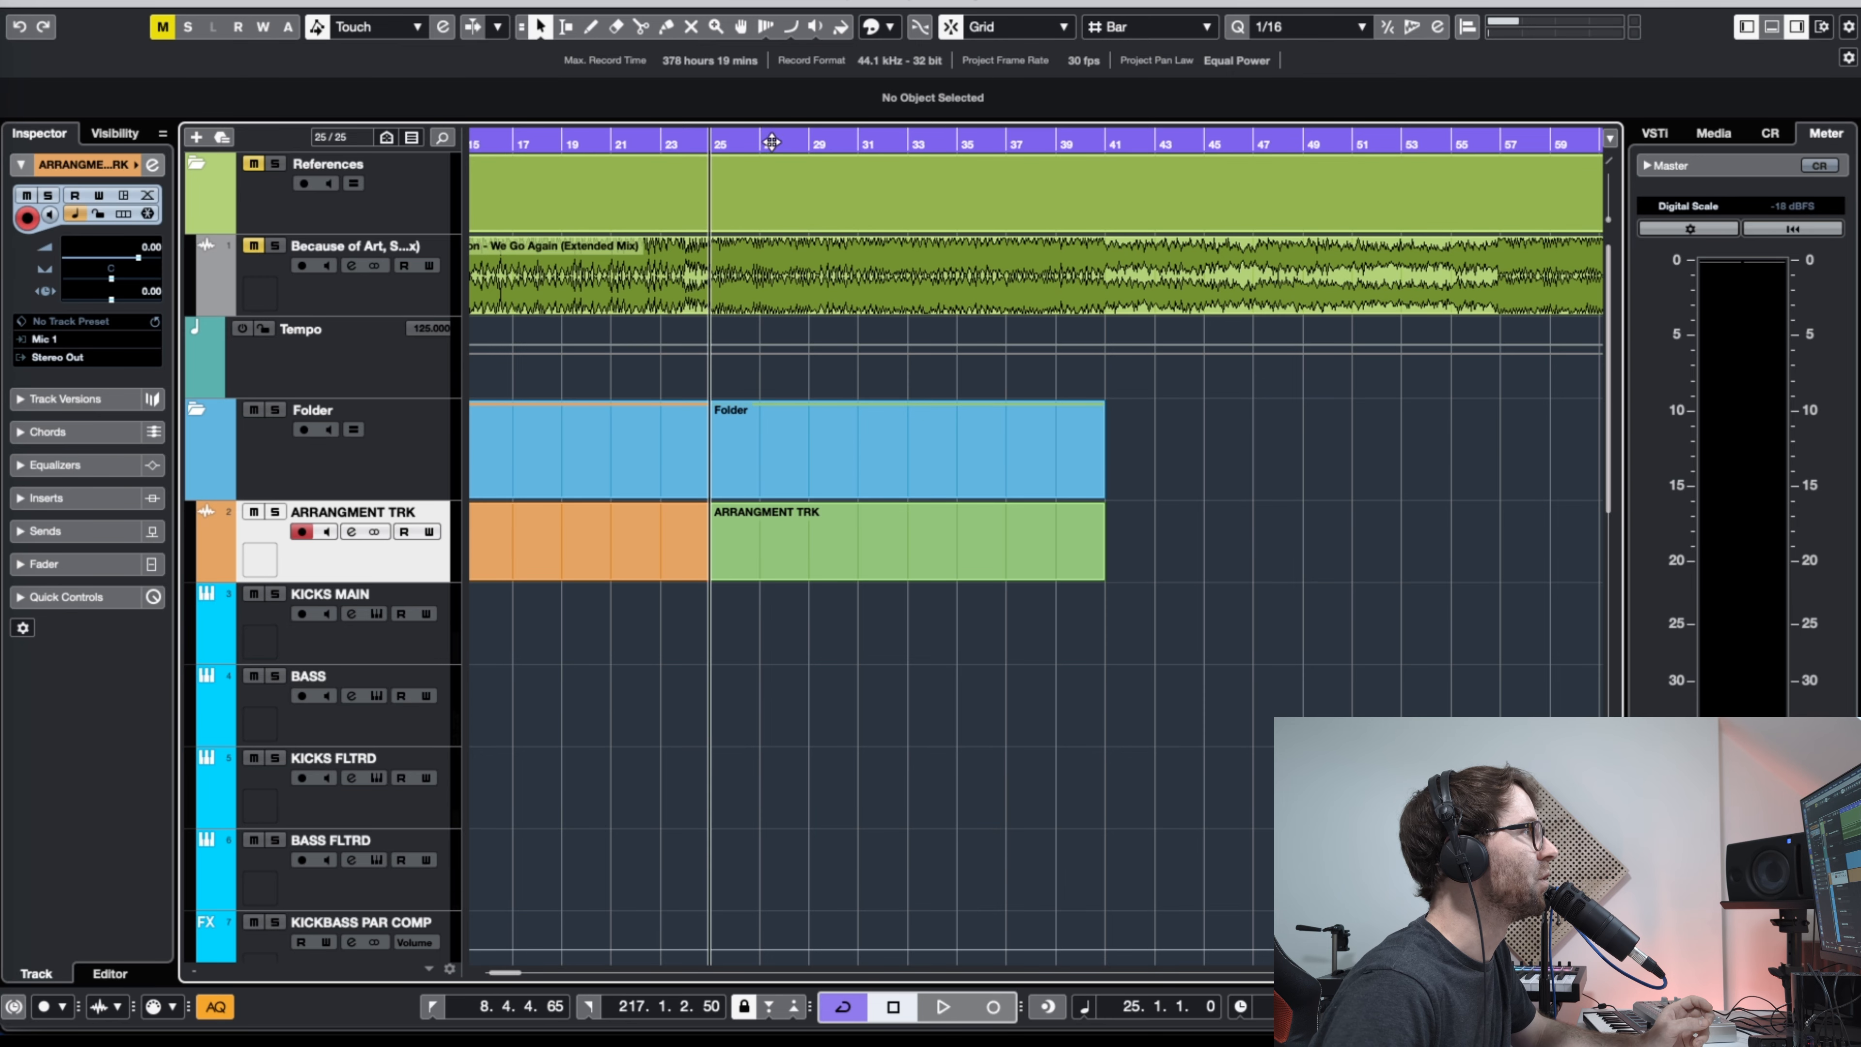
pyautogui.moveTo(771, 141); pyautogui.dragTo(792, 236)
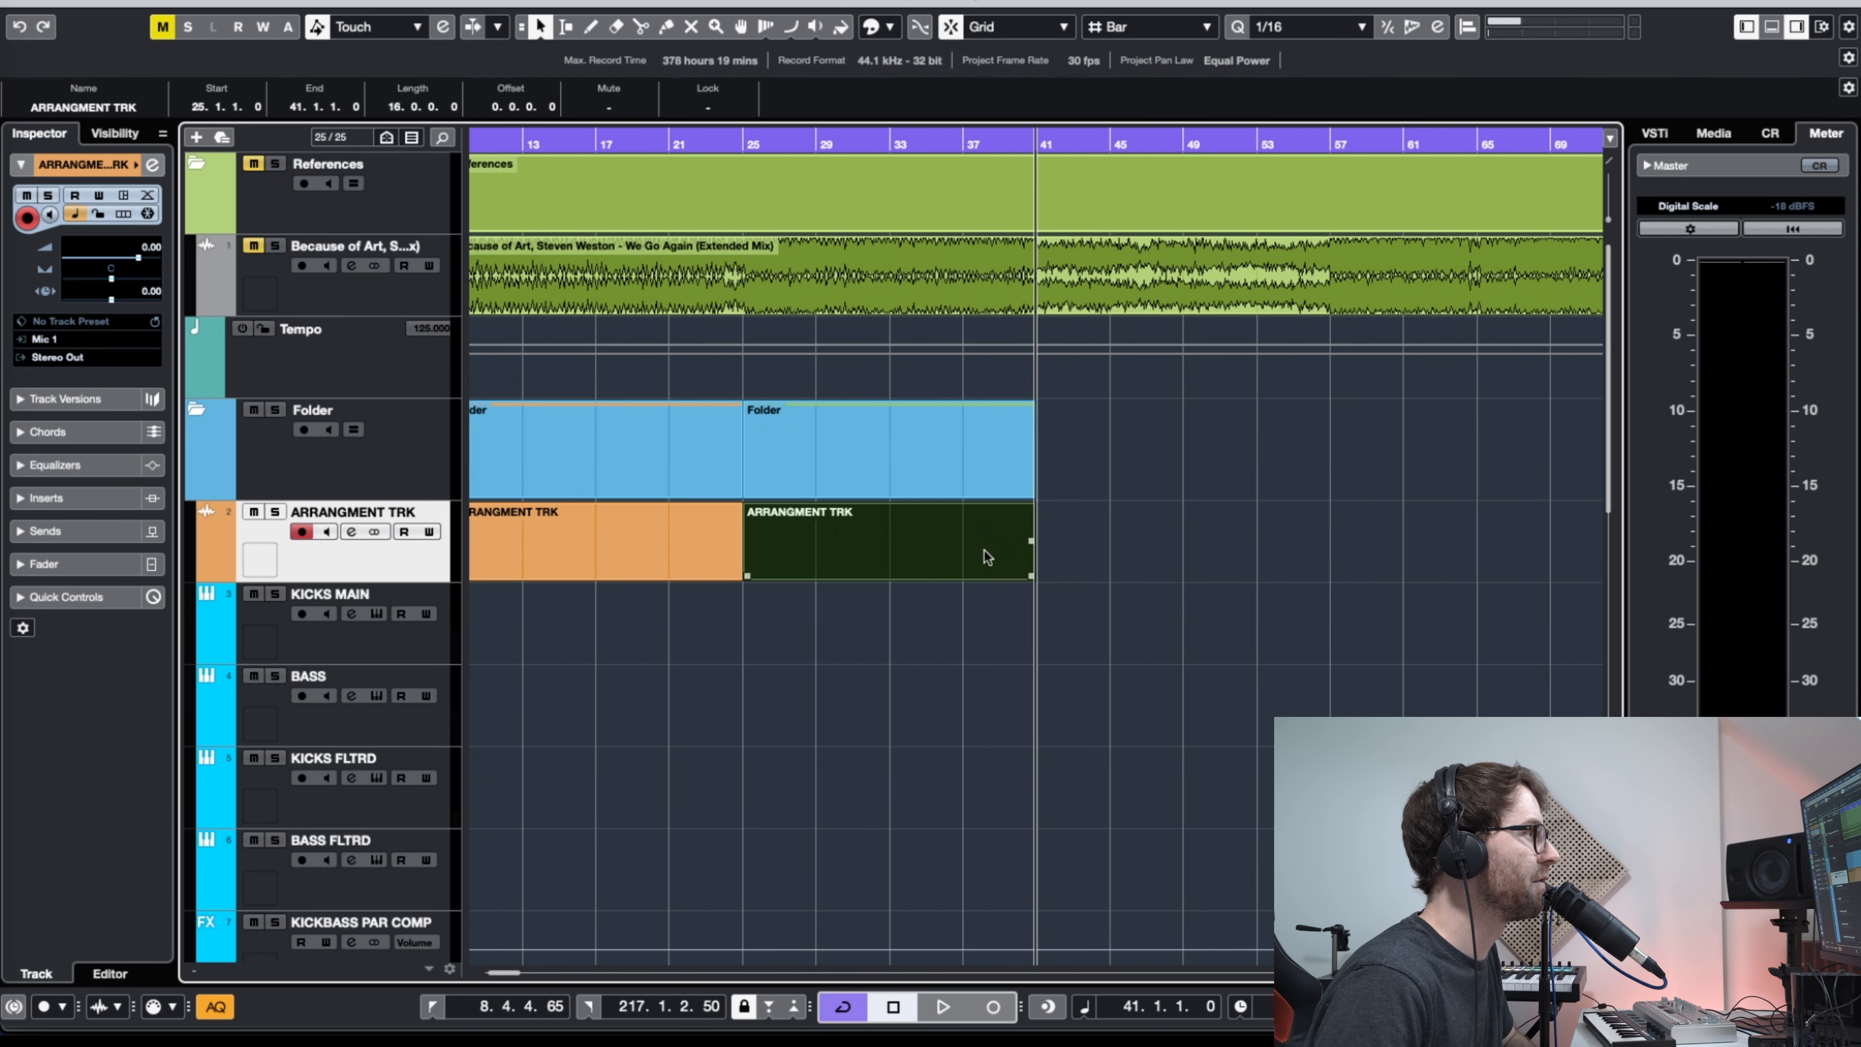
pyautogui.press('g')
pyautogui.press('g')
pyautogui.click(1030, 536)
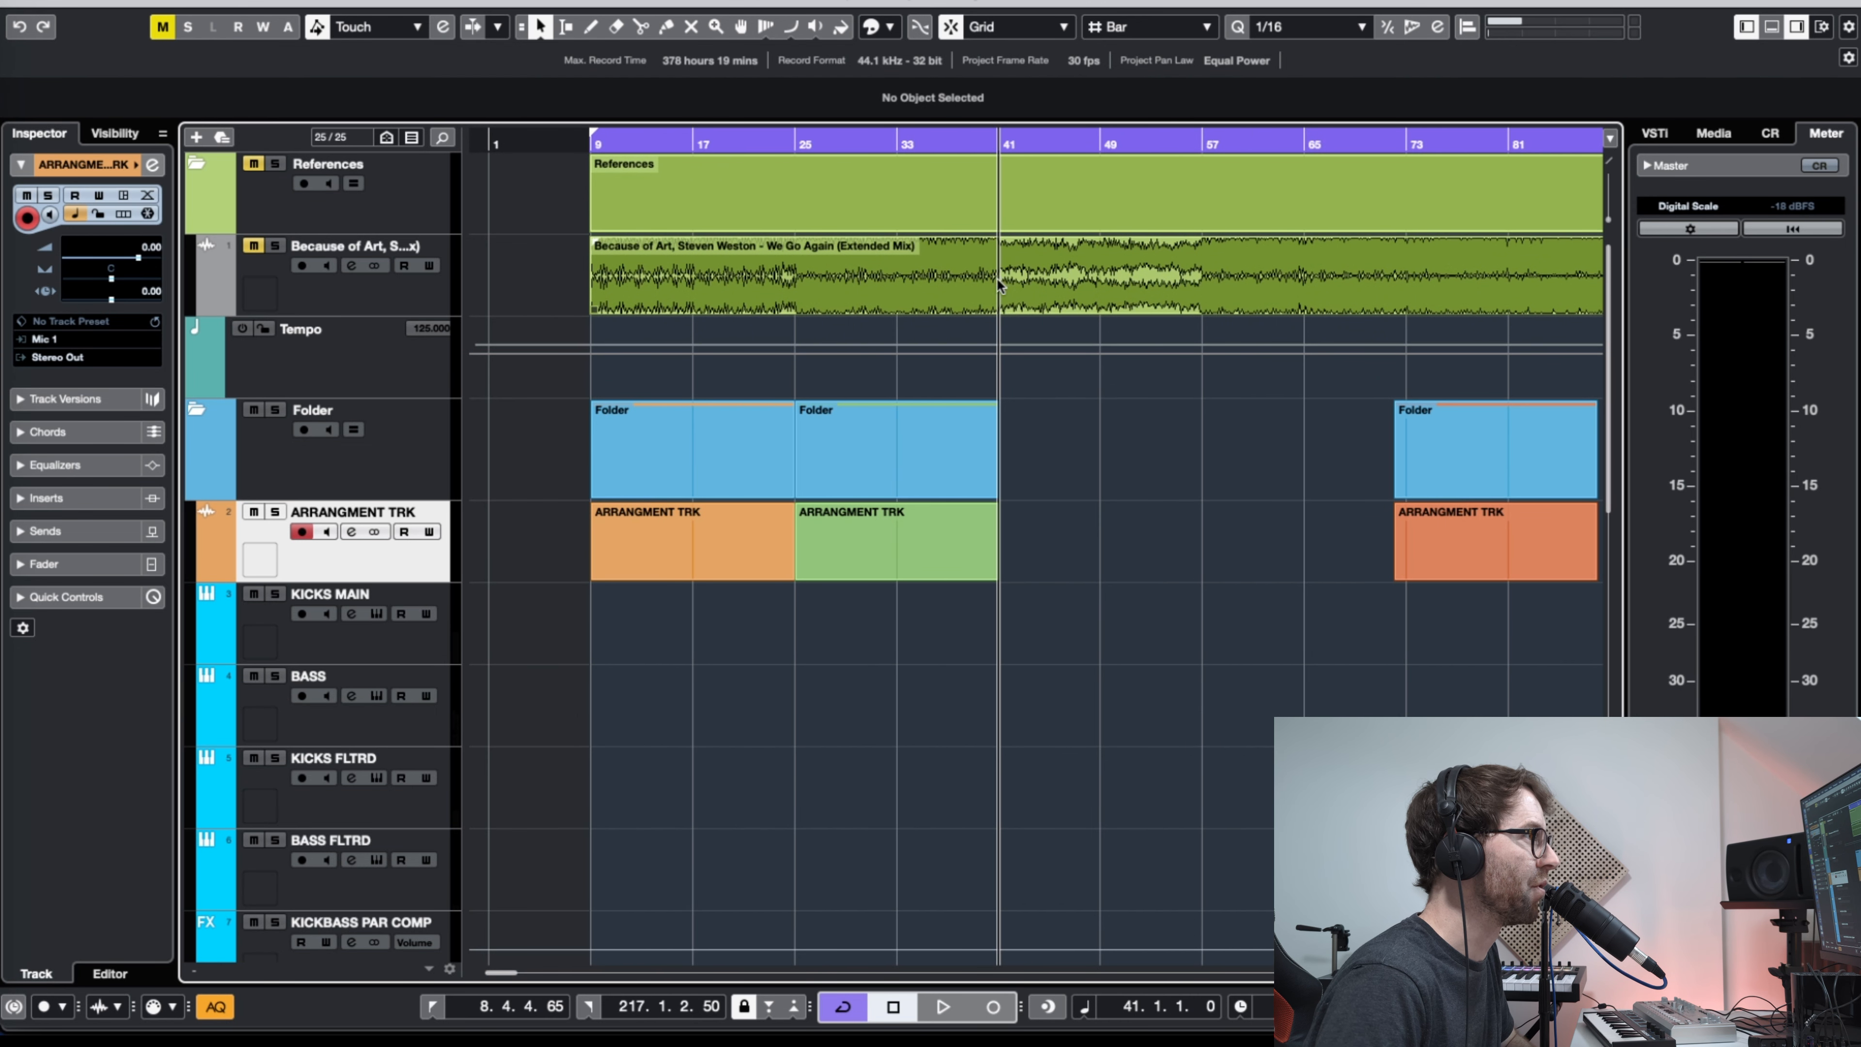
# Step: Move the red-orange event to start at bar 41 and place the playback cursor at its end, bar 57
pyautogui.press('g')
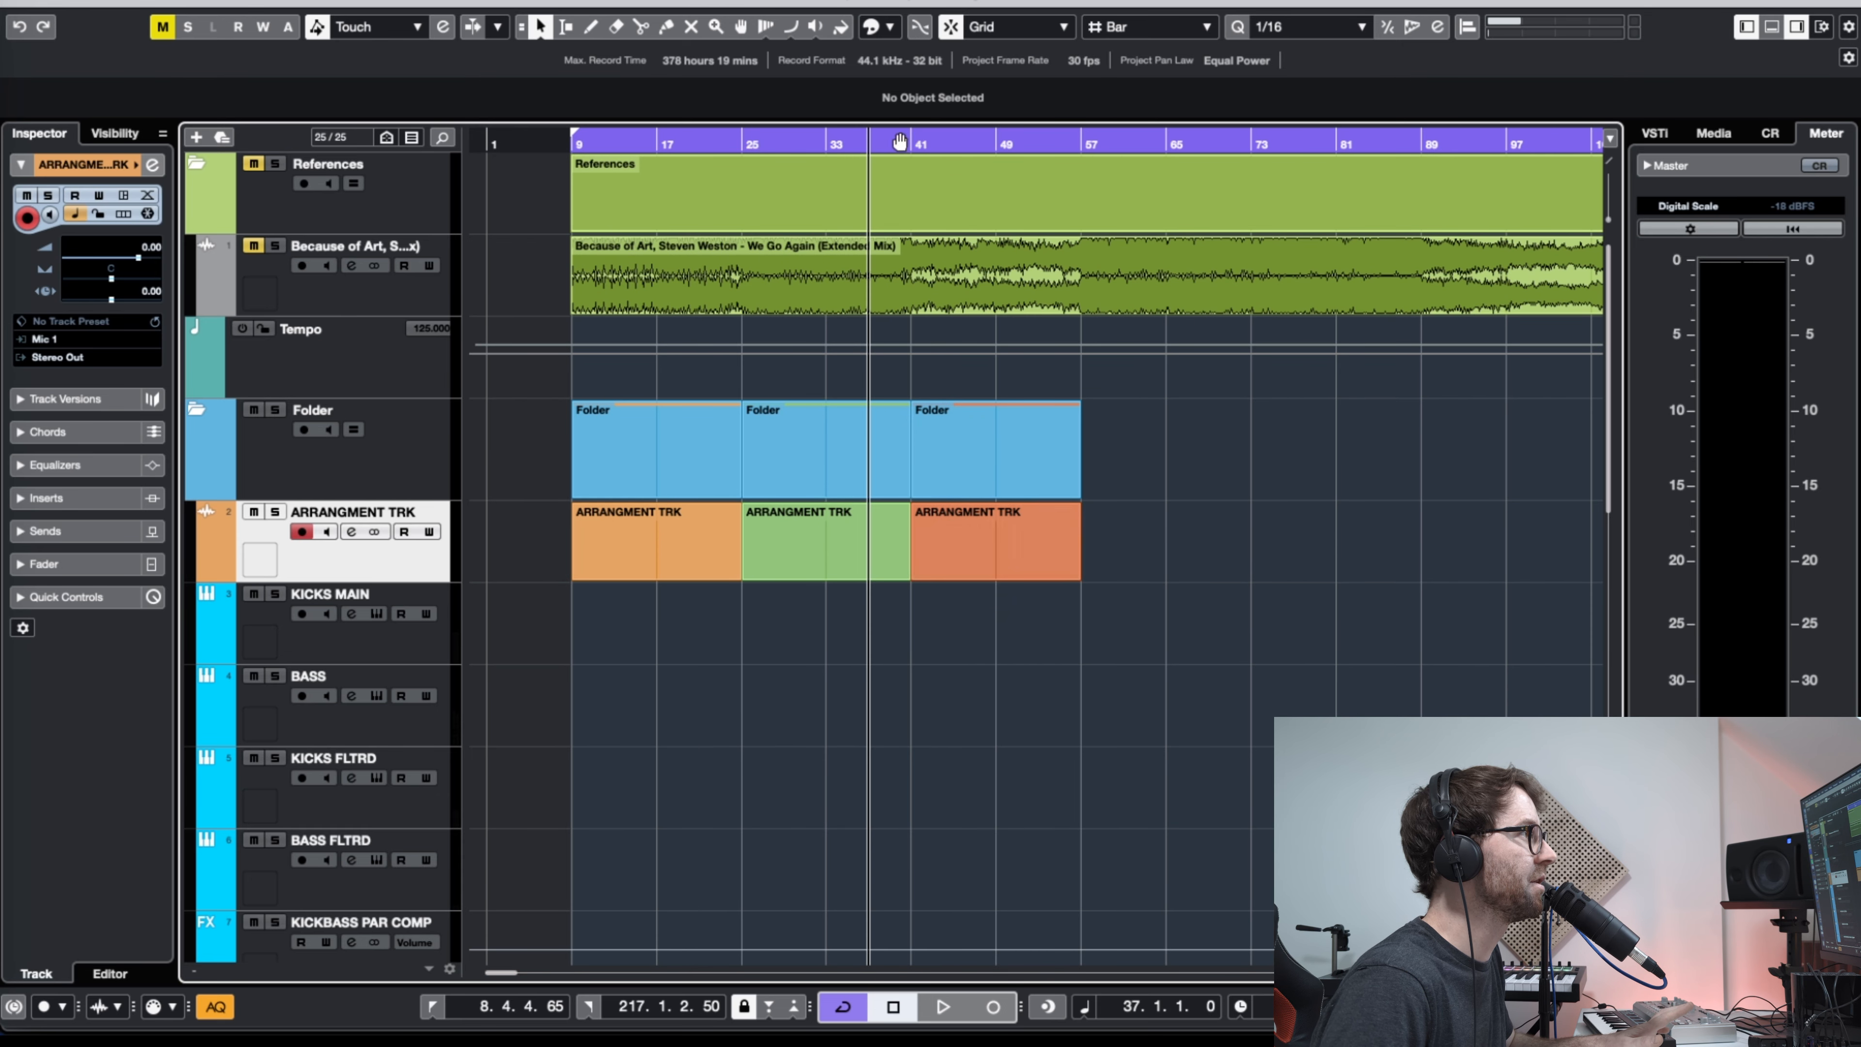
pyautogui.moveTo(913, 143); pyautogui.dragTo(1267, 202)
pyautogui.click(1043, 490)
pyautogui.click(1044, 553)
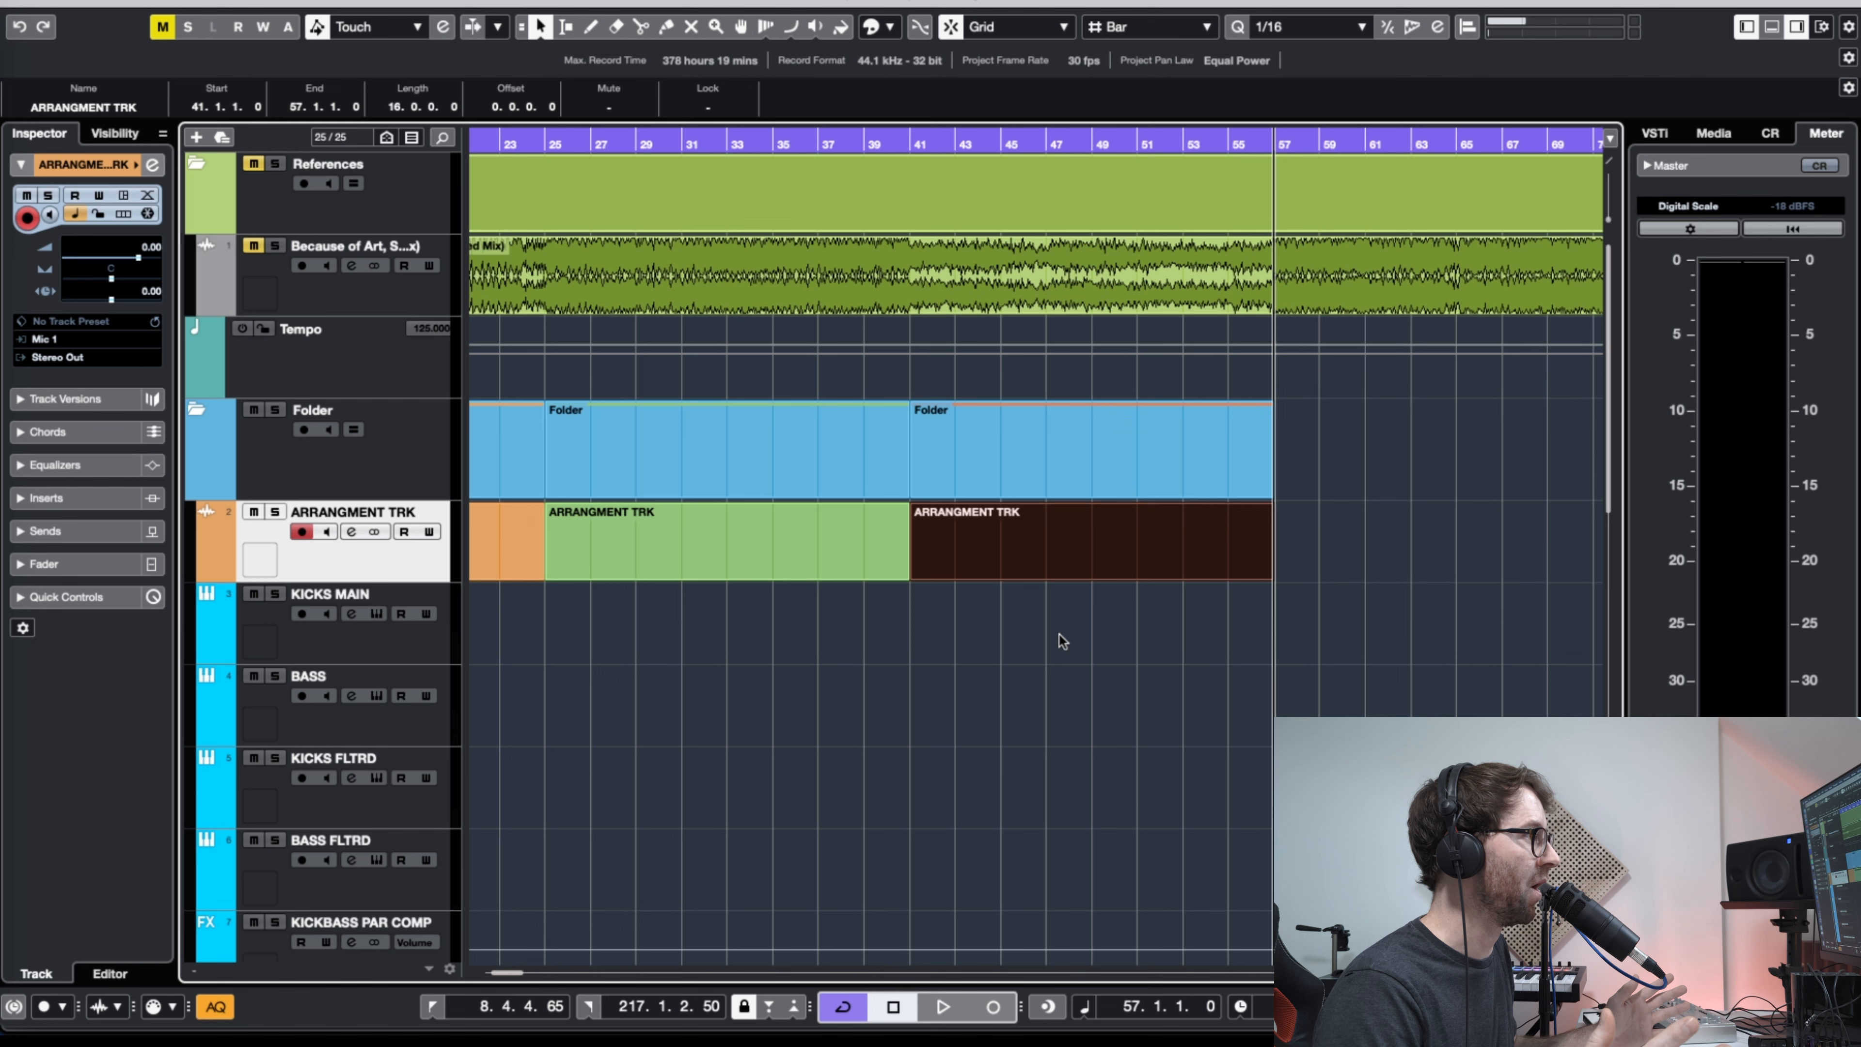
# Step: Examine the reference track from the red-orange event's start at bar 41 through its end at bar 57
pyautogui.press('l')
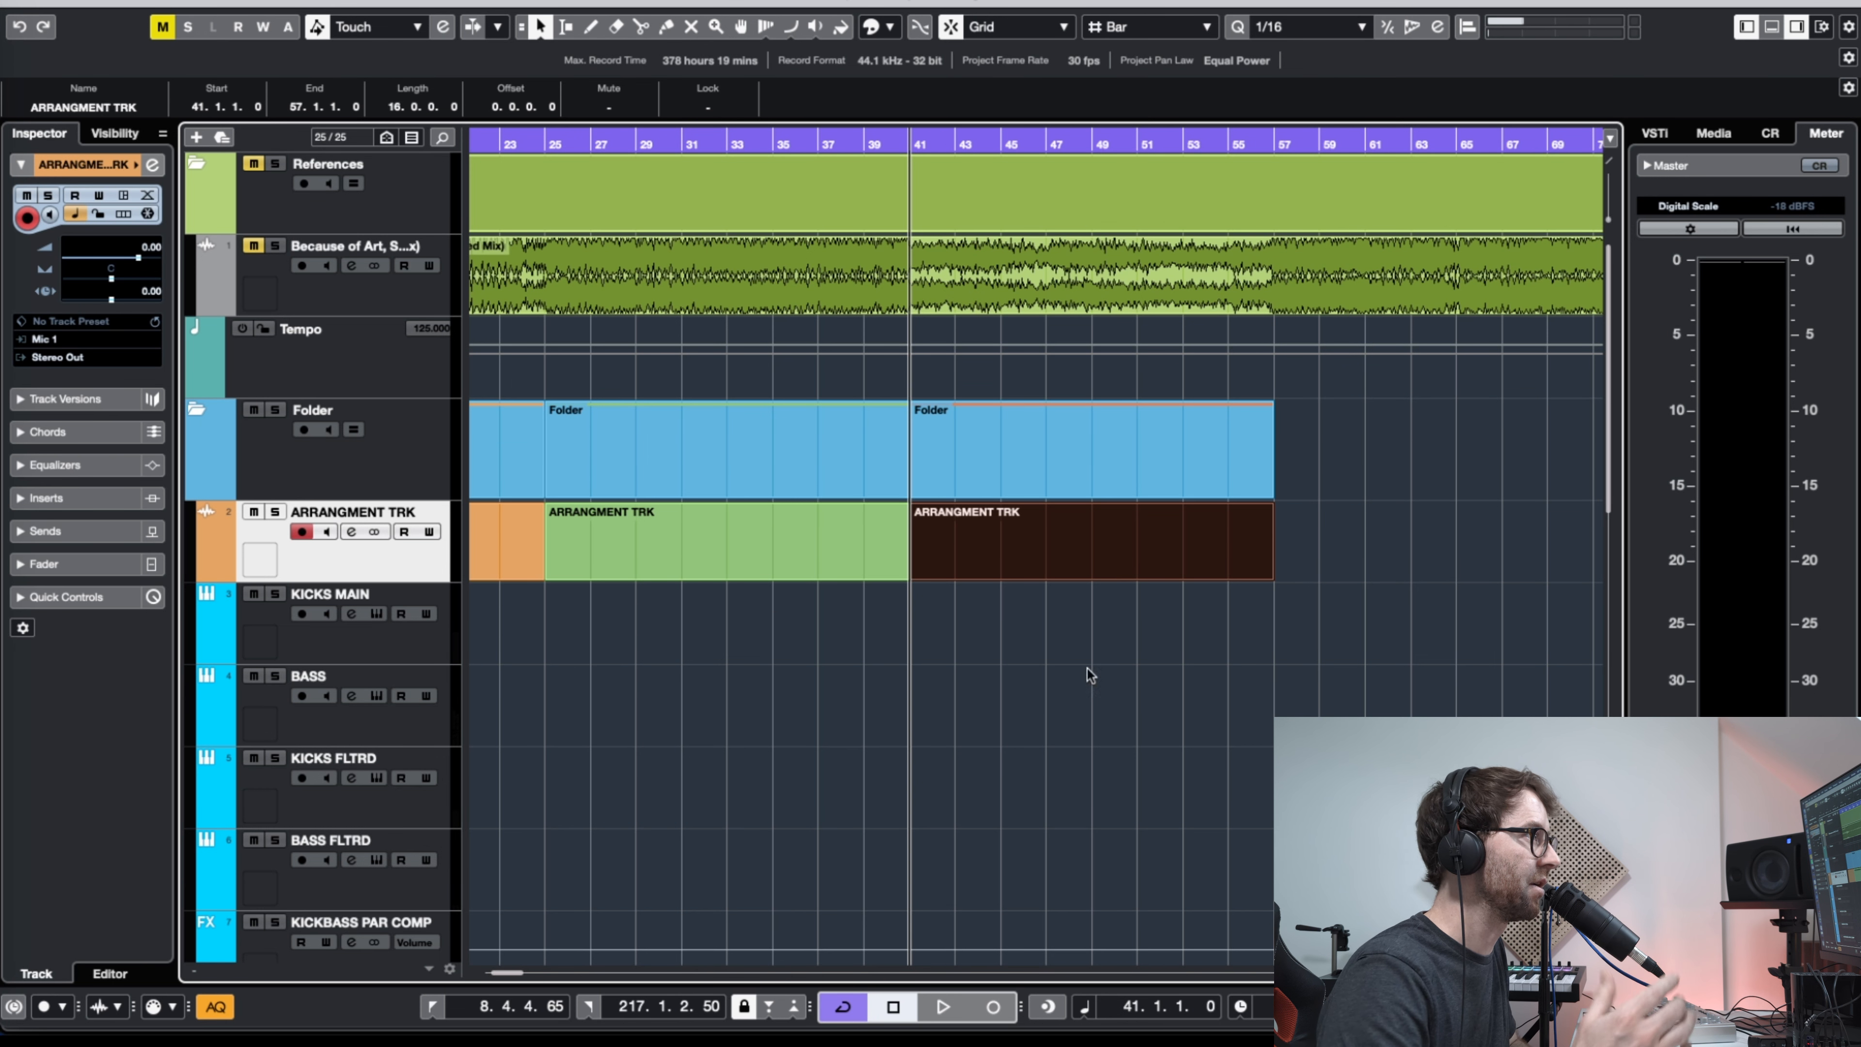
pyautogui.moveTo(980, 145); pyautogui.dragTo(989, 231)
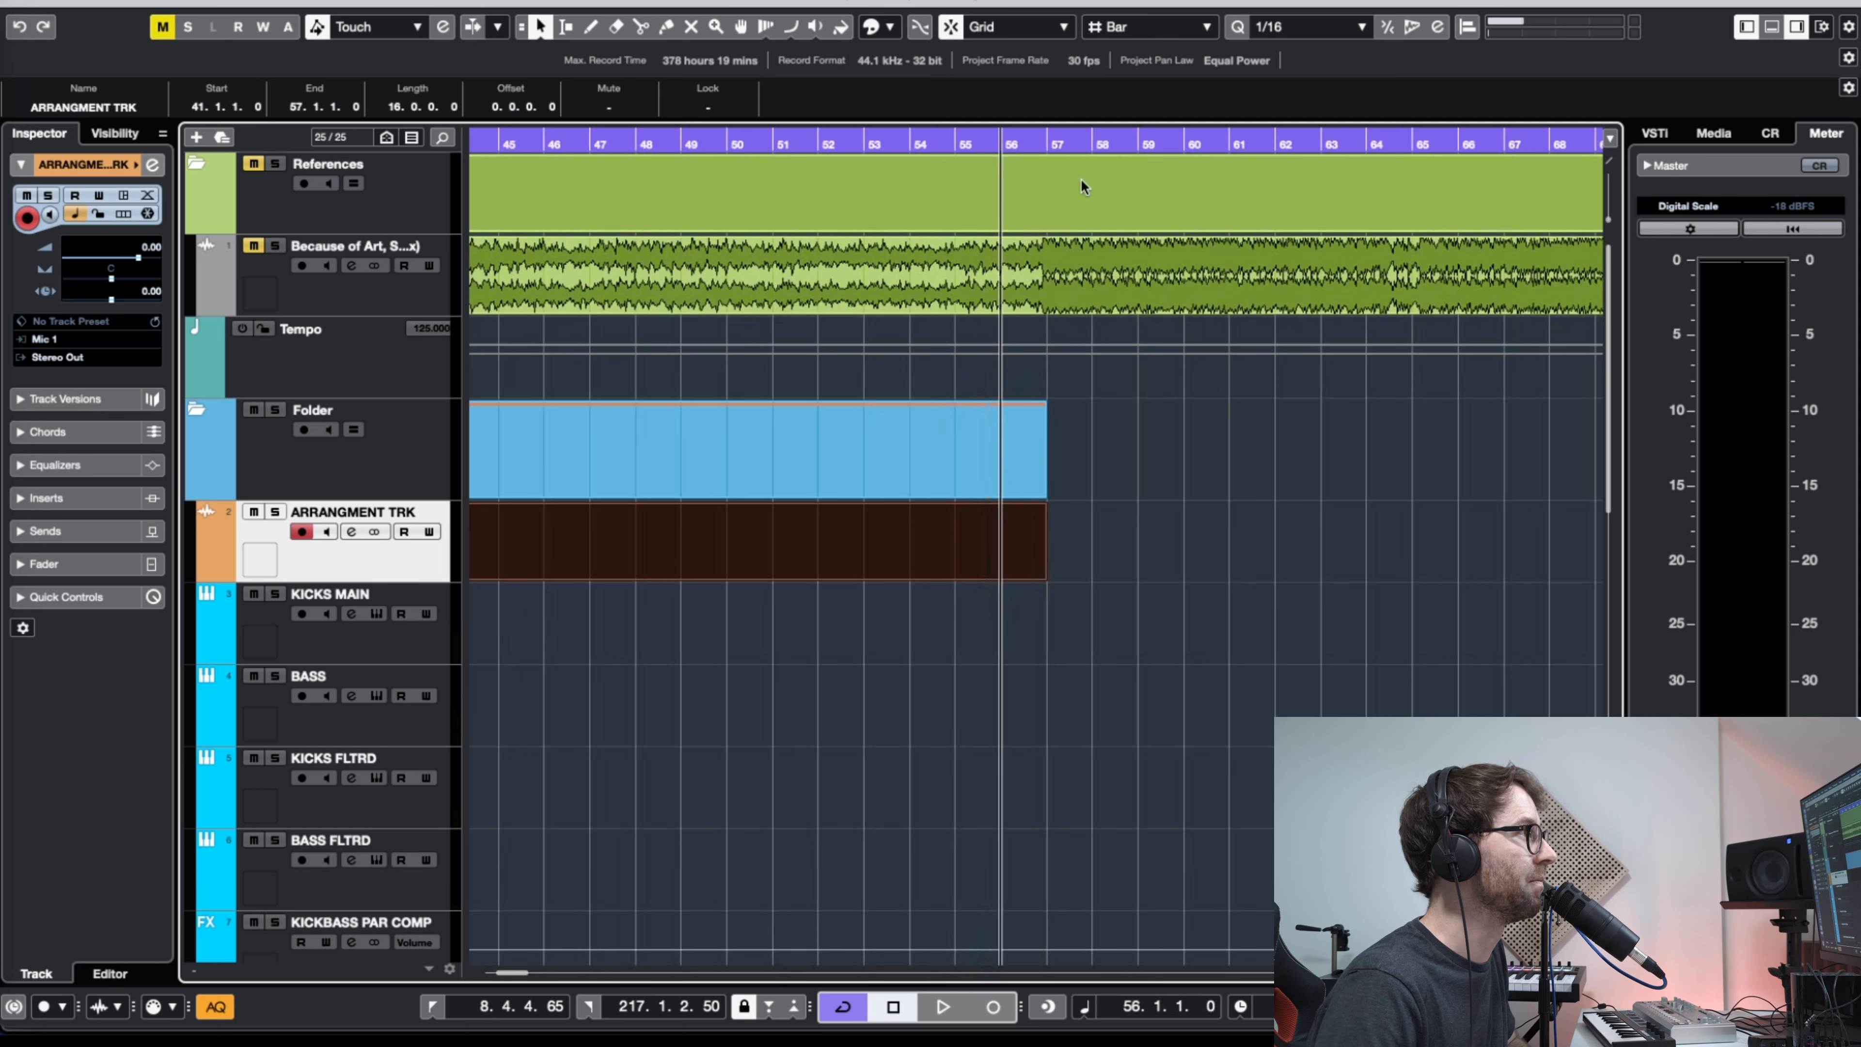
pyautogui.moveTo(1062, 139); pyautogui.dragTo(984, 183)
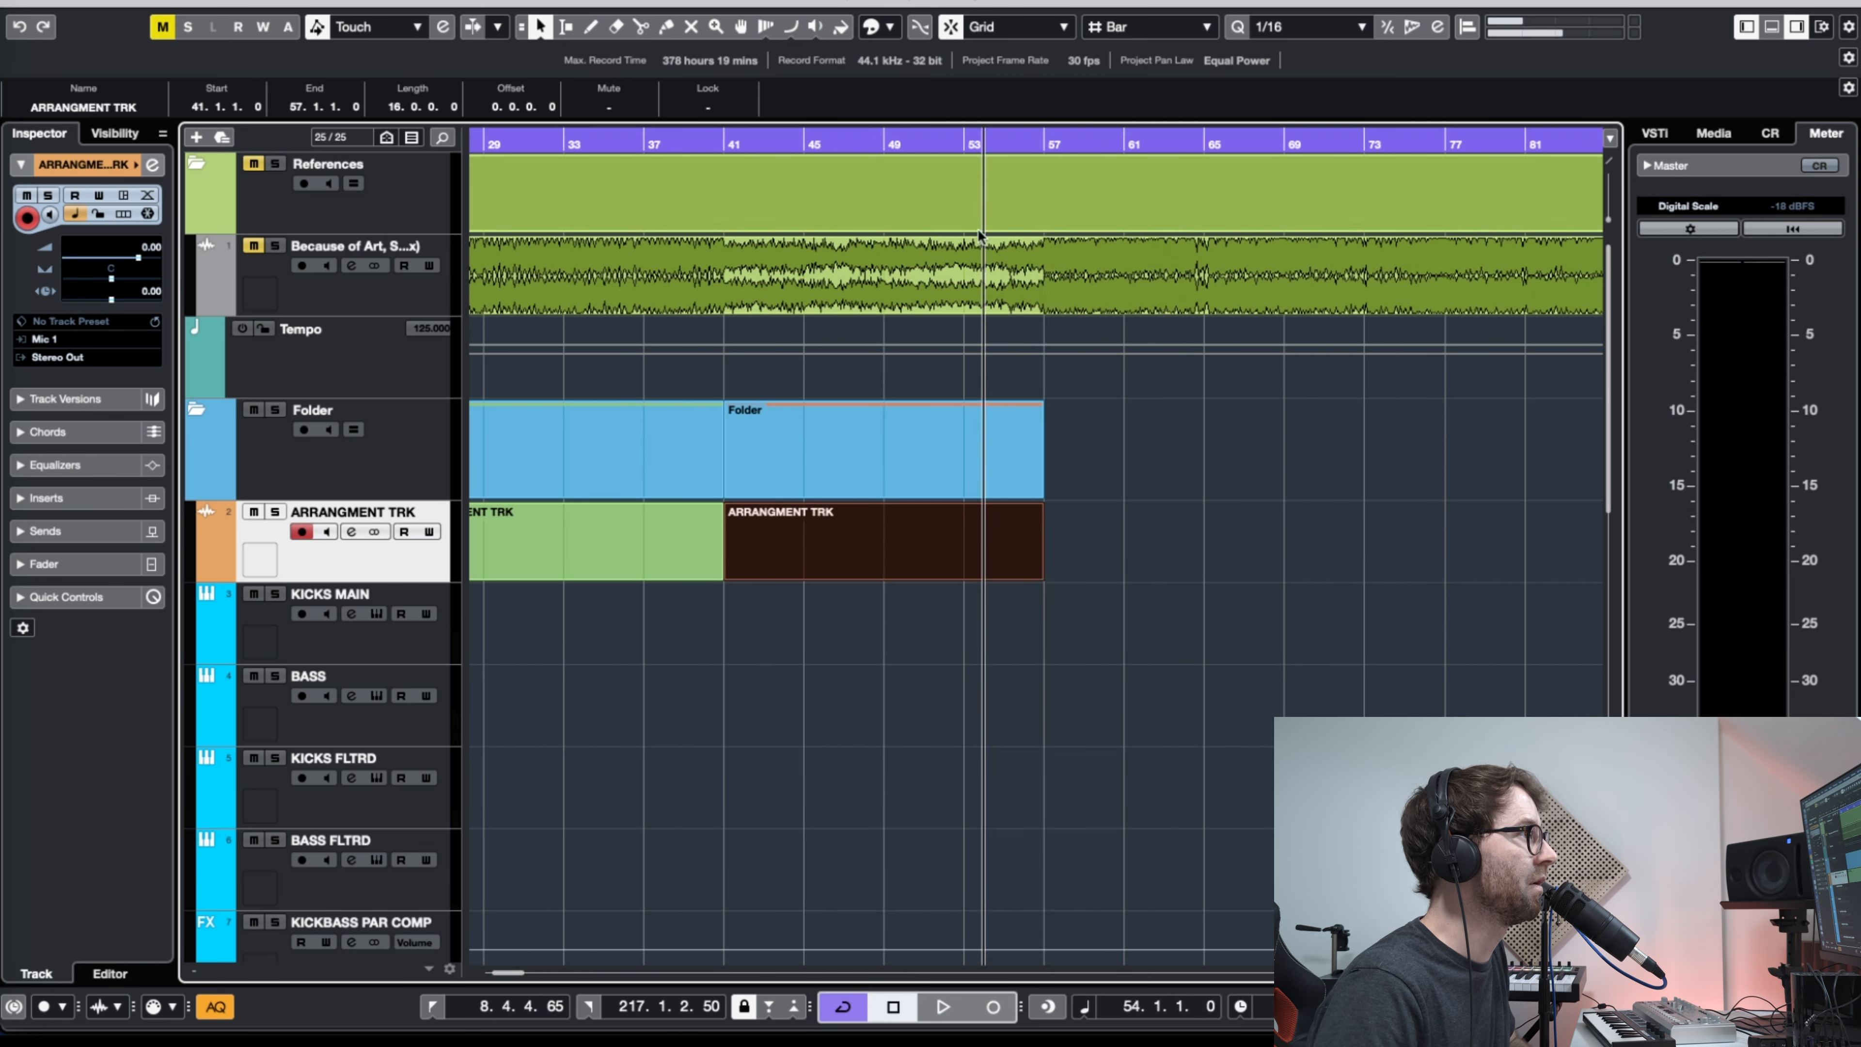
pyautogui.click(1105, 551)
# Step: Duplicate the green ARRANGMENT TRK event to bar 57, directly after the red-orange section
pyautogui.press('g')
pyautogui.click(779, 529)
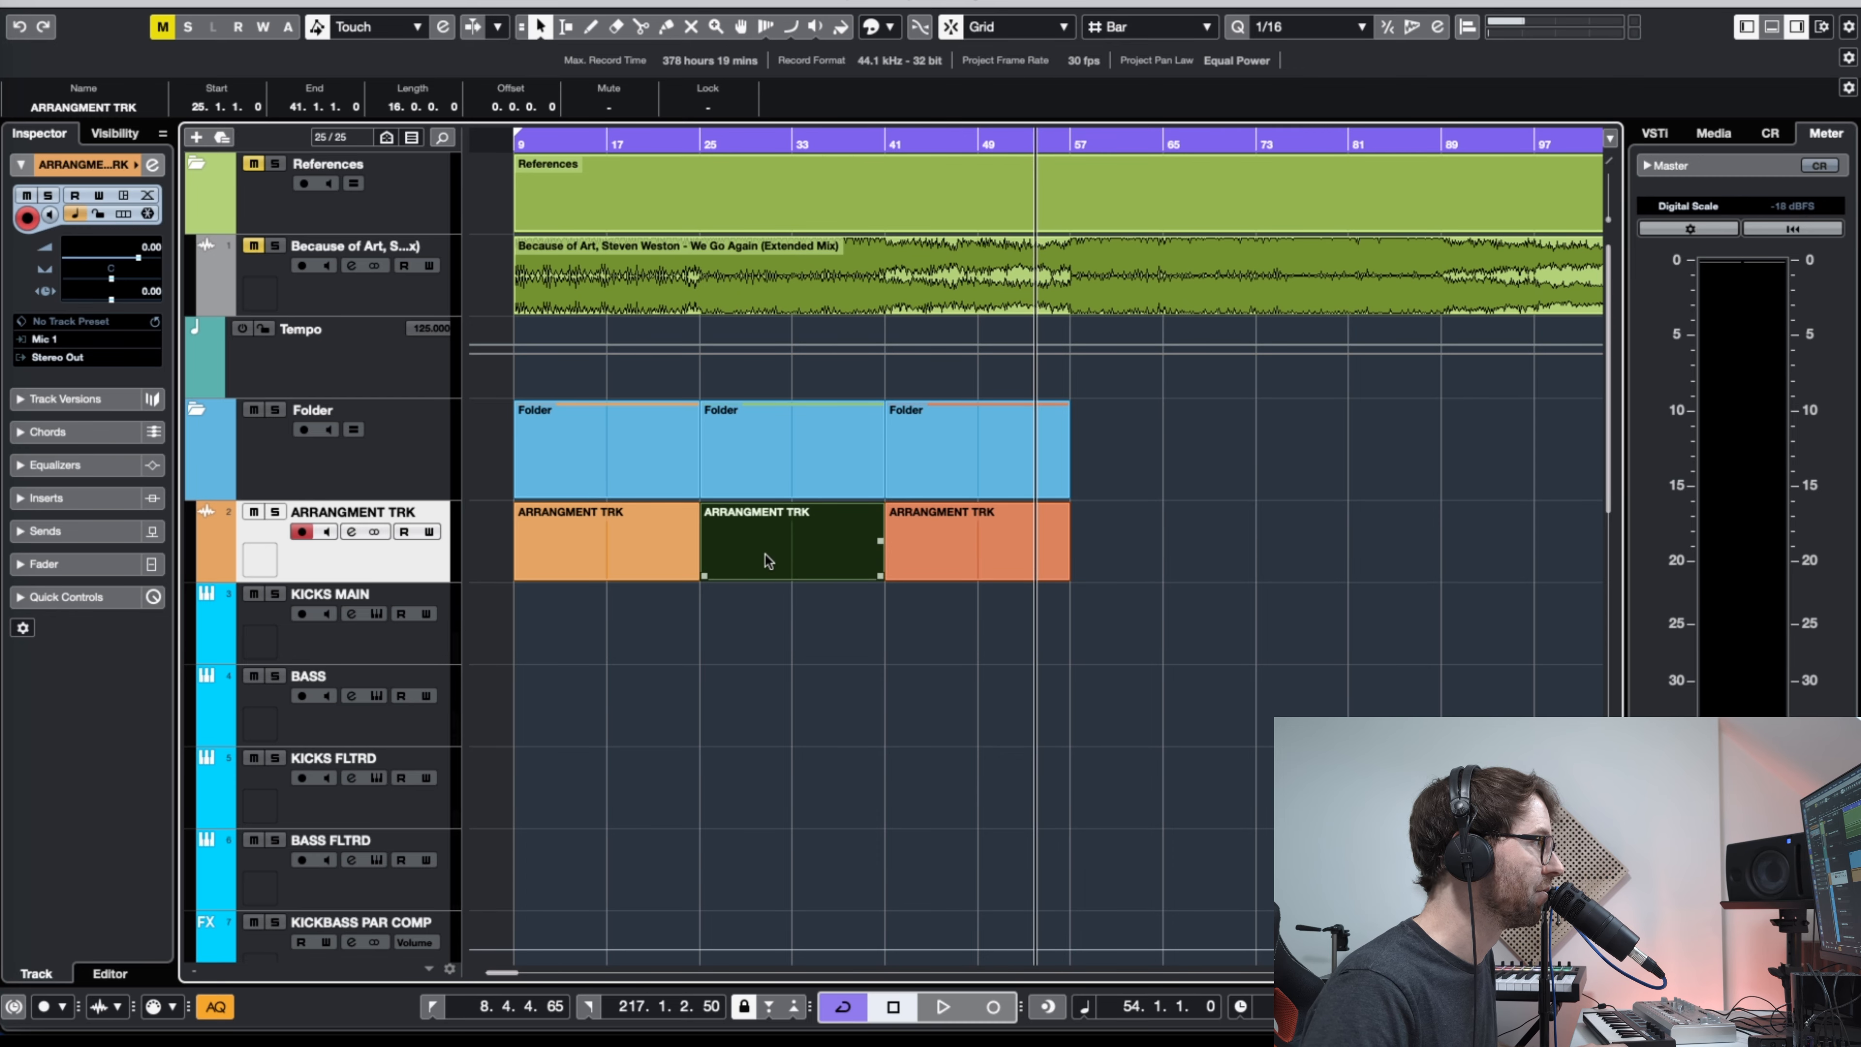
pyautogui.moveTo(764, 555); pyautogui.dragTo(1136, 561)
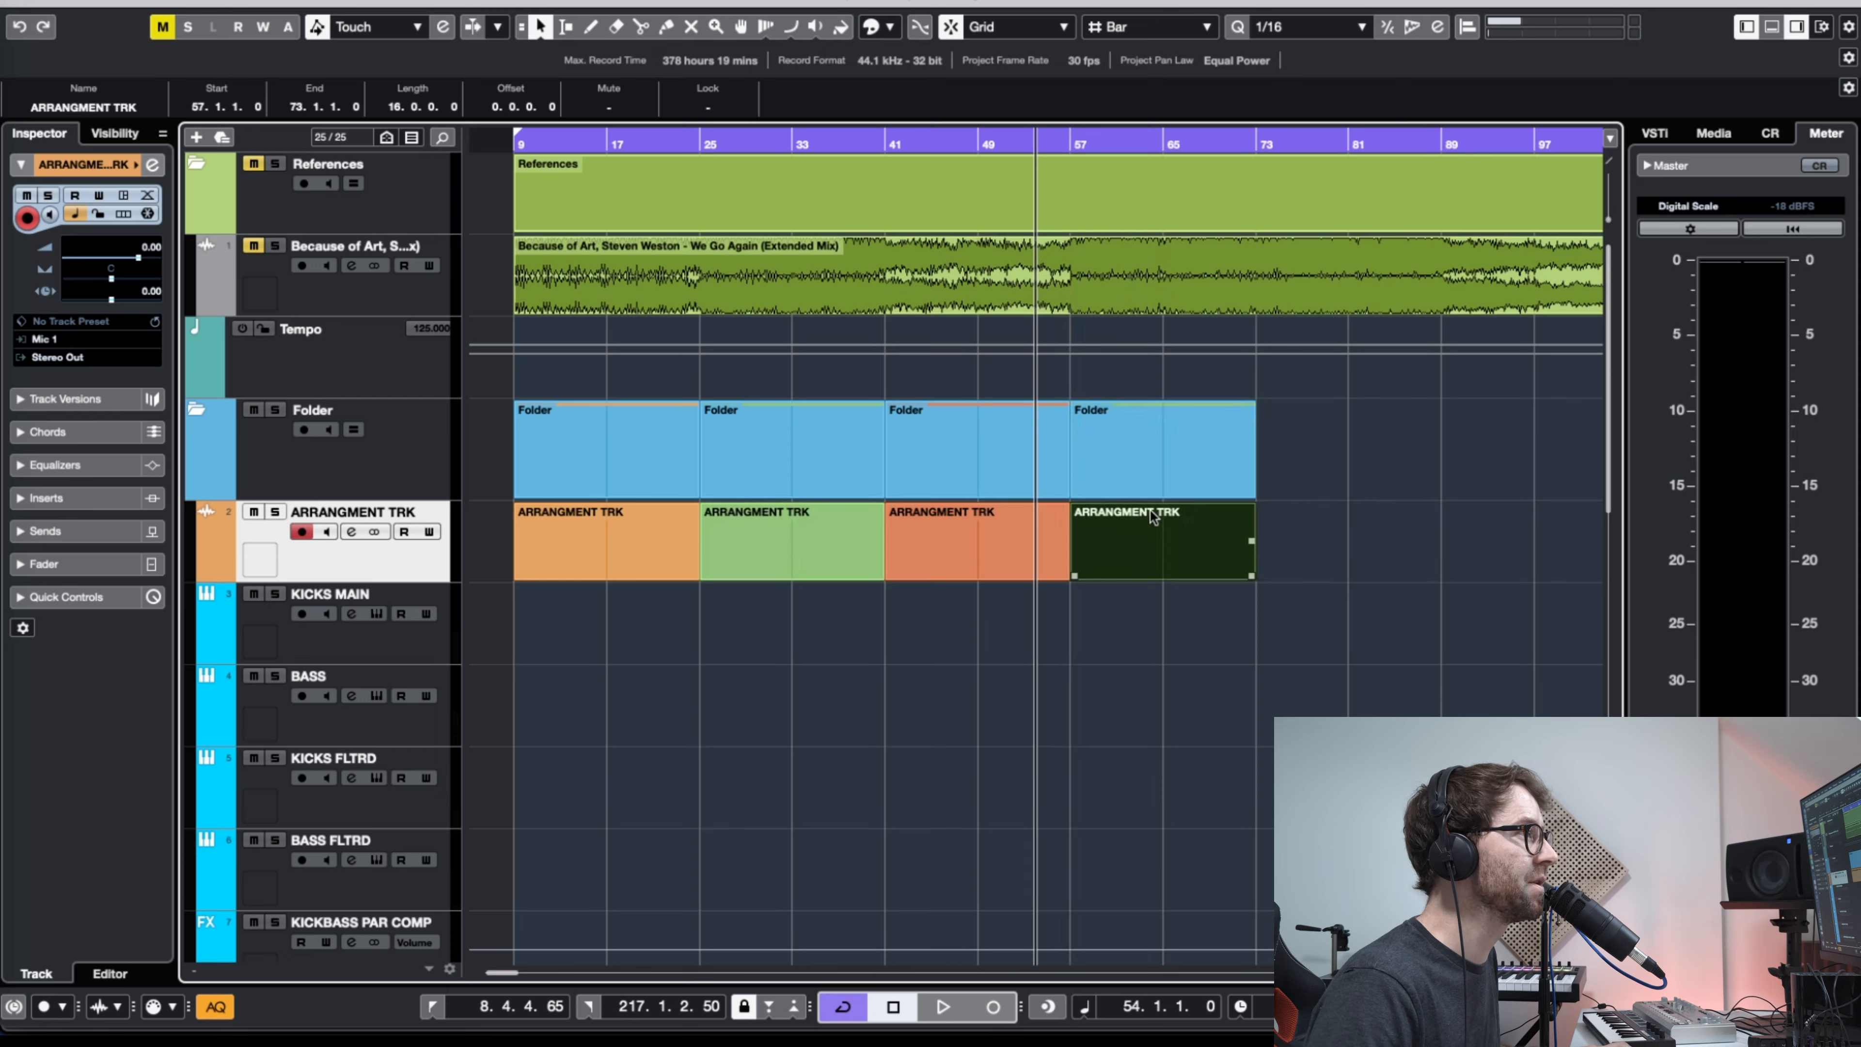
pyautogui.click(1187, 590)
pyautogui.click(1253, 545)
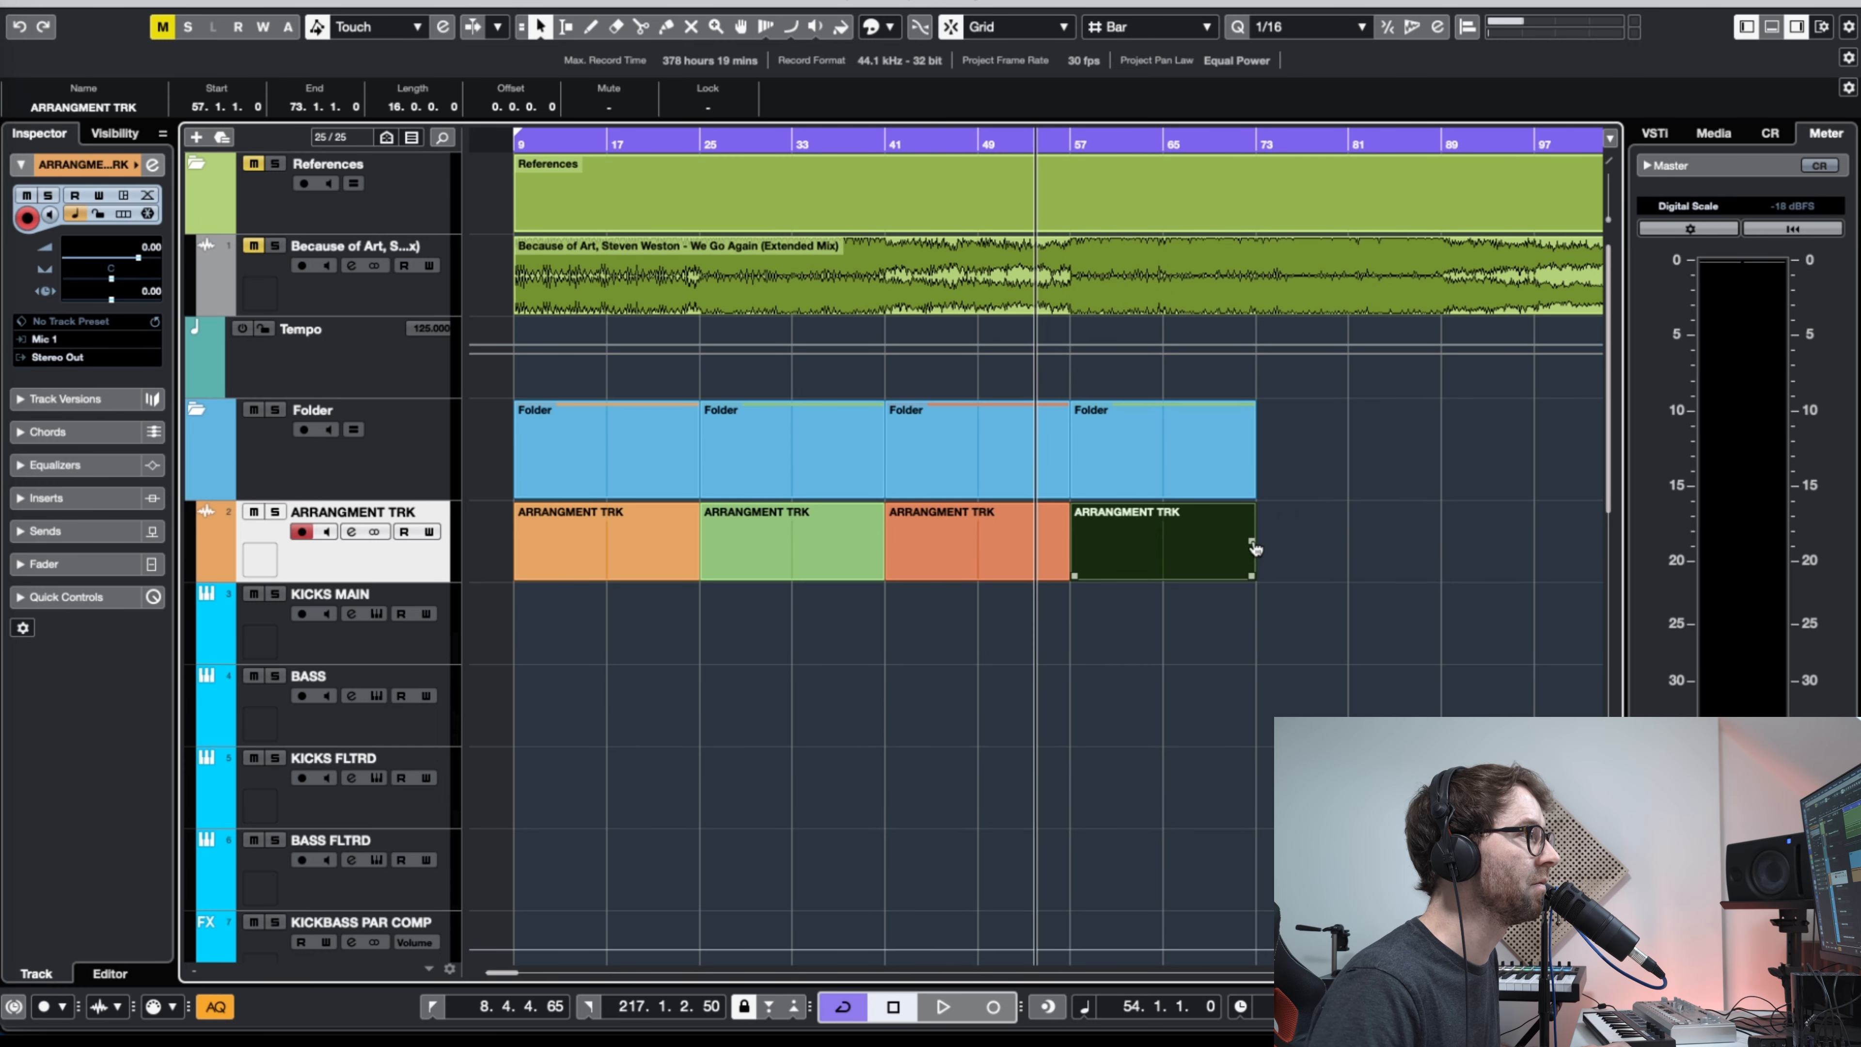
# Step: Duplicate the green ARRANGMENT TRK event from bar 57 to bar 73 and place the playback cursor at bar 57
pyautogui.moveTo(1252, 544); pyautogui.dragTo(1326, 551)
pyautogui.moveTo(1125, 136); pyautogui.dragTo(845, 253)
pyautogui.click(920, 646)
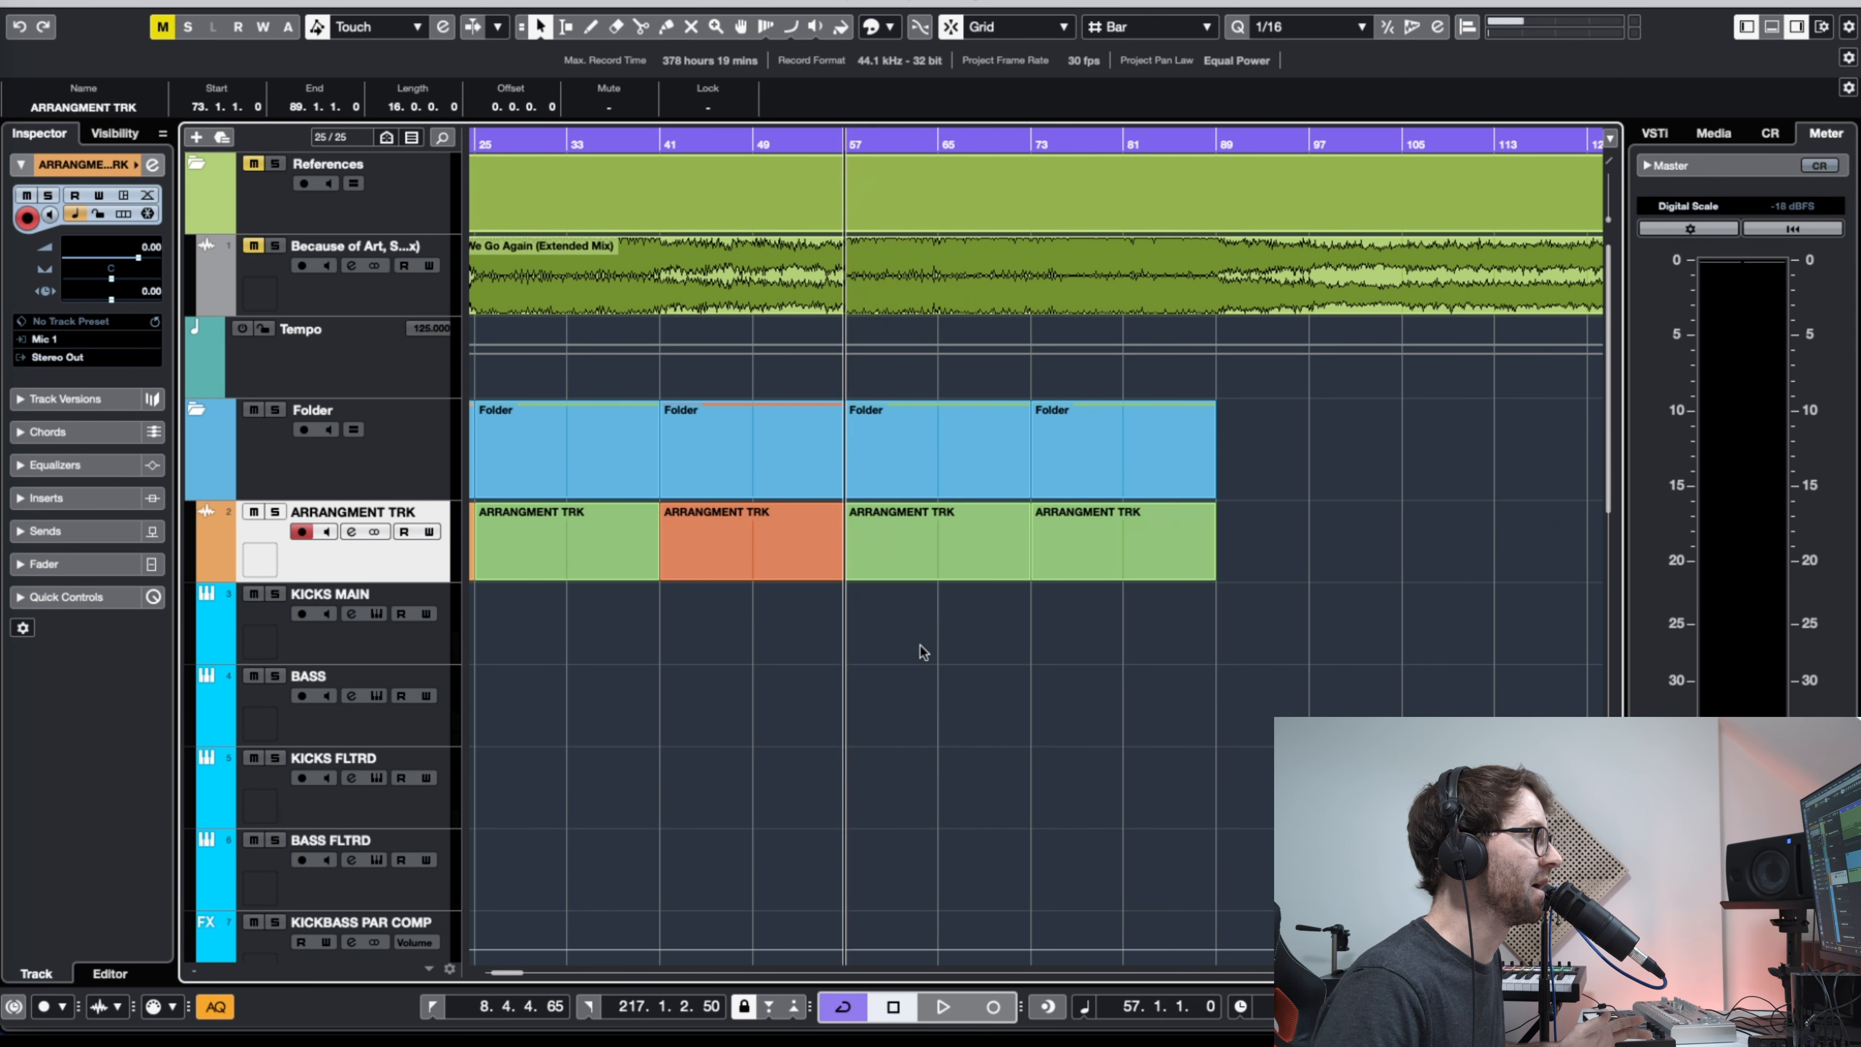
# Step: Examine the reference track against the two newest green events, moving the playback cursor from bar 57 on to bar 145
pyautogui.click(946, 555)
pyautogui.click(1050, 549)
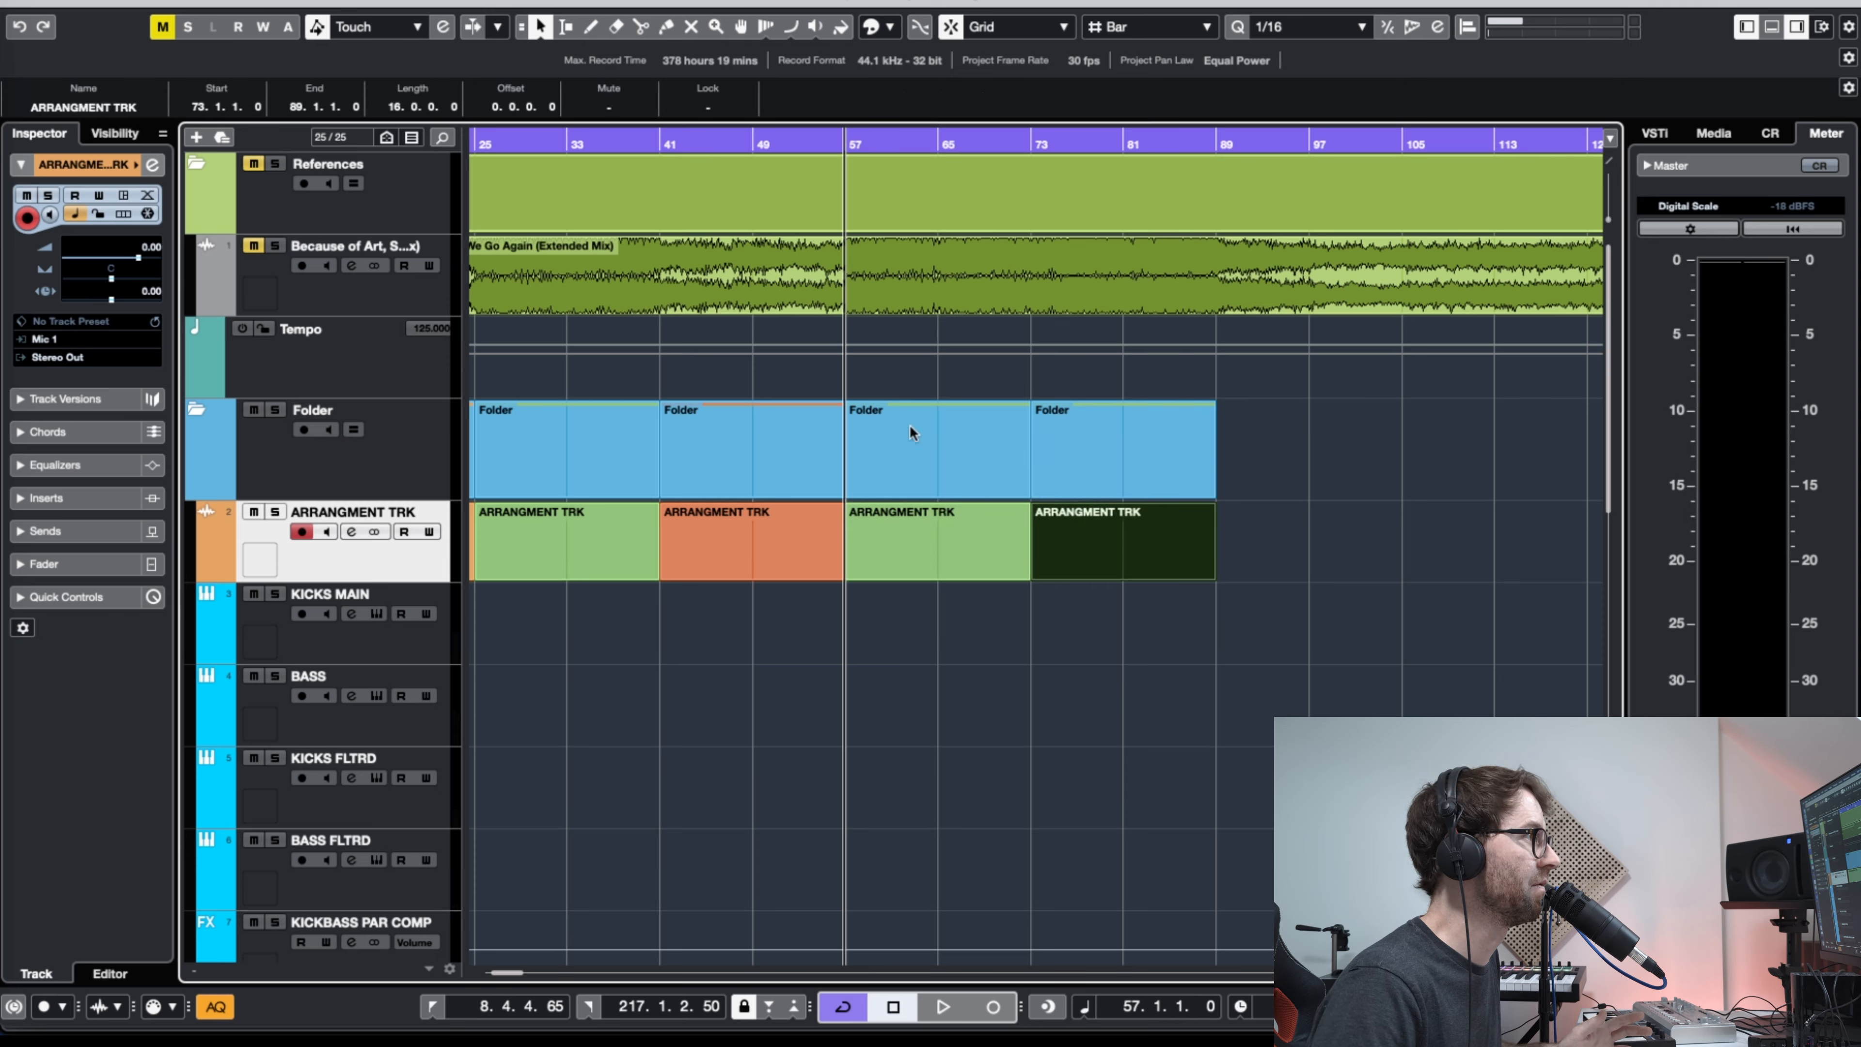
pyautogui.click(1264, 540)
pyautogui.press('g')
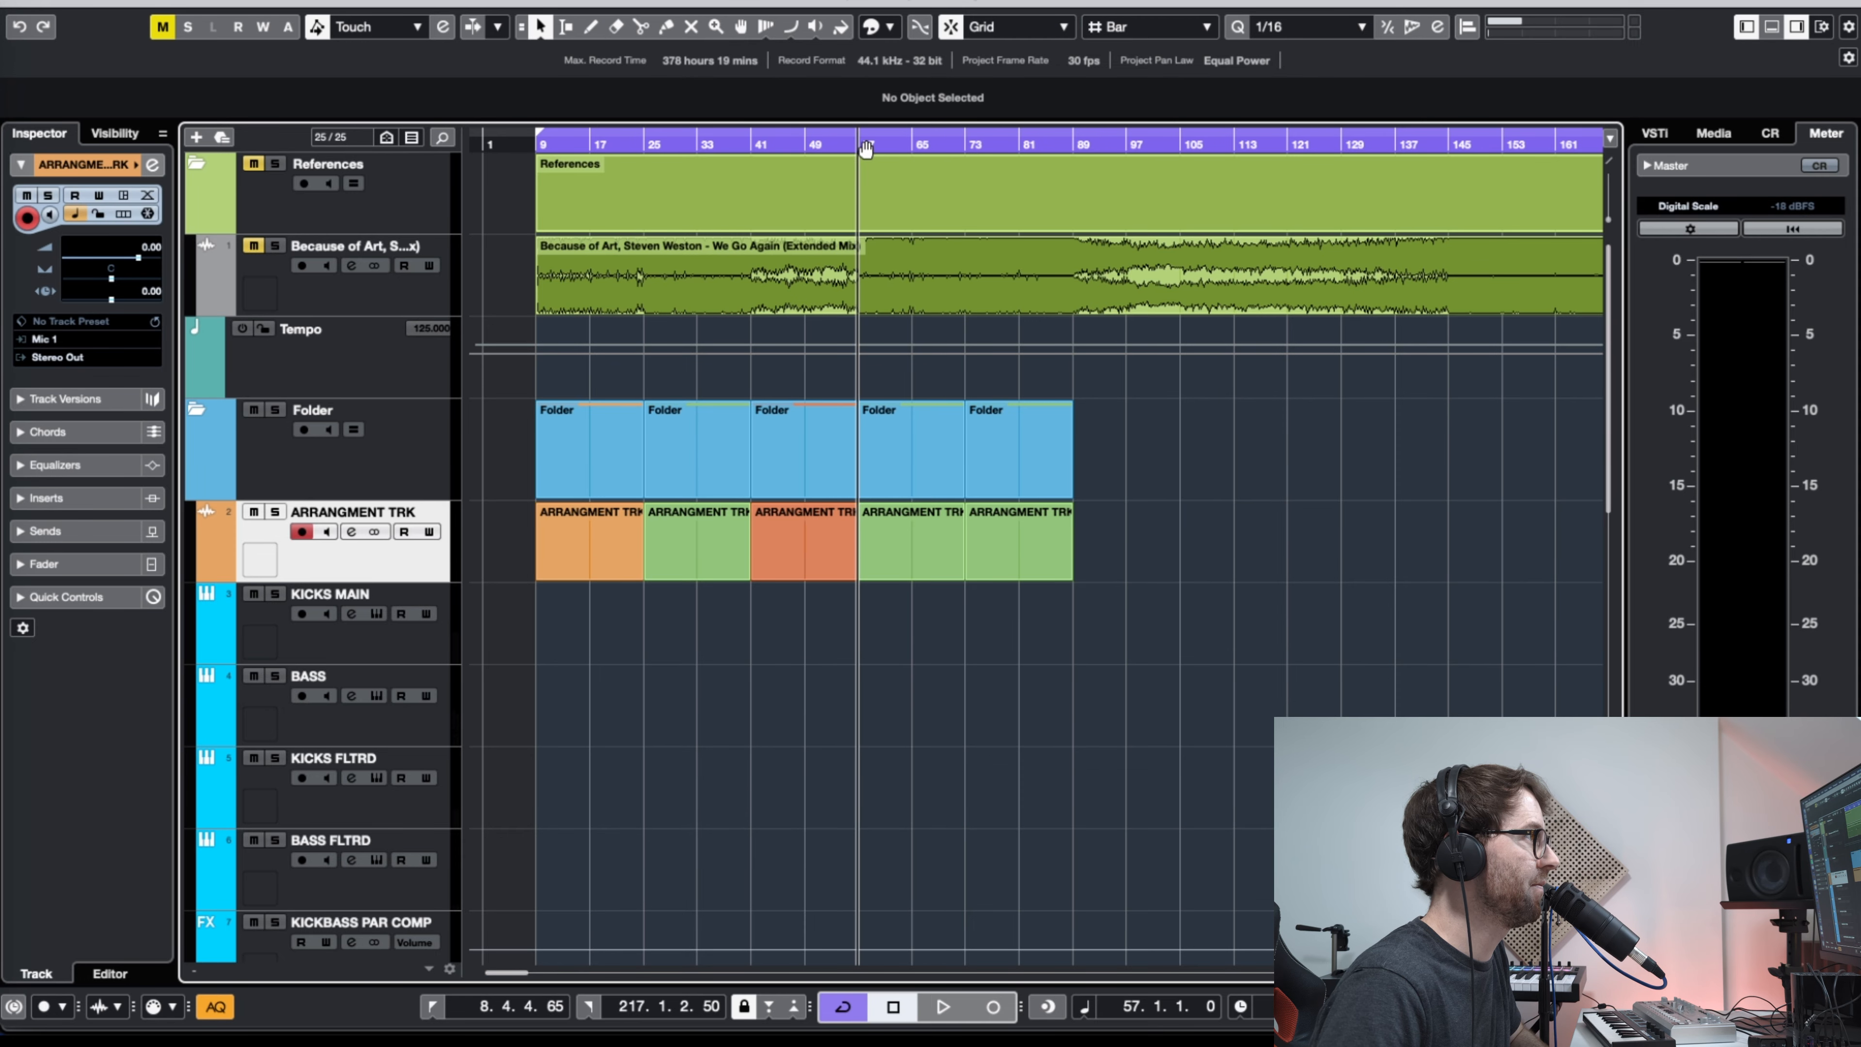
pyautogui.moveTo(880, 142); pyautogui.dragTo(1179, 274)
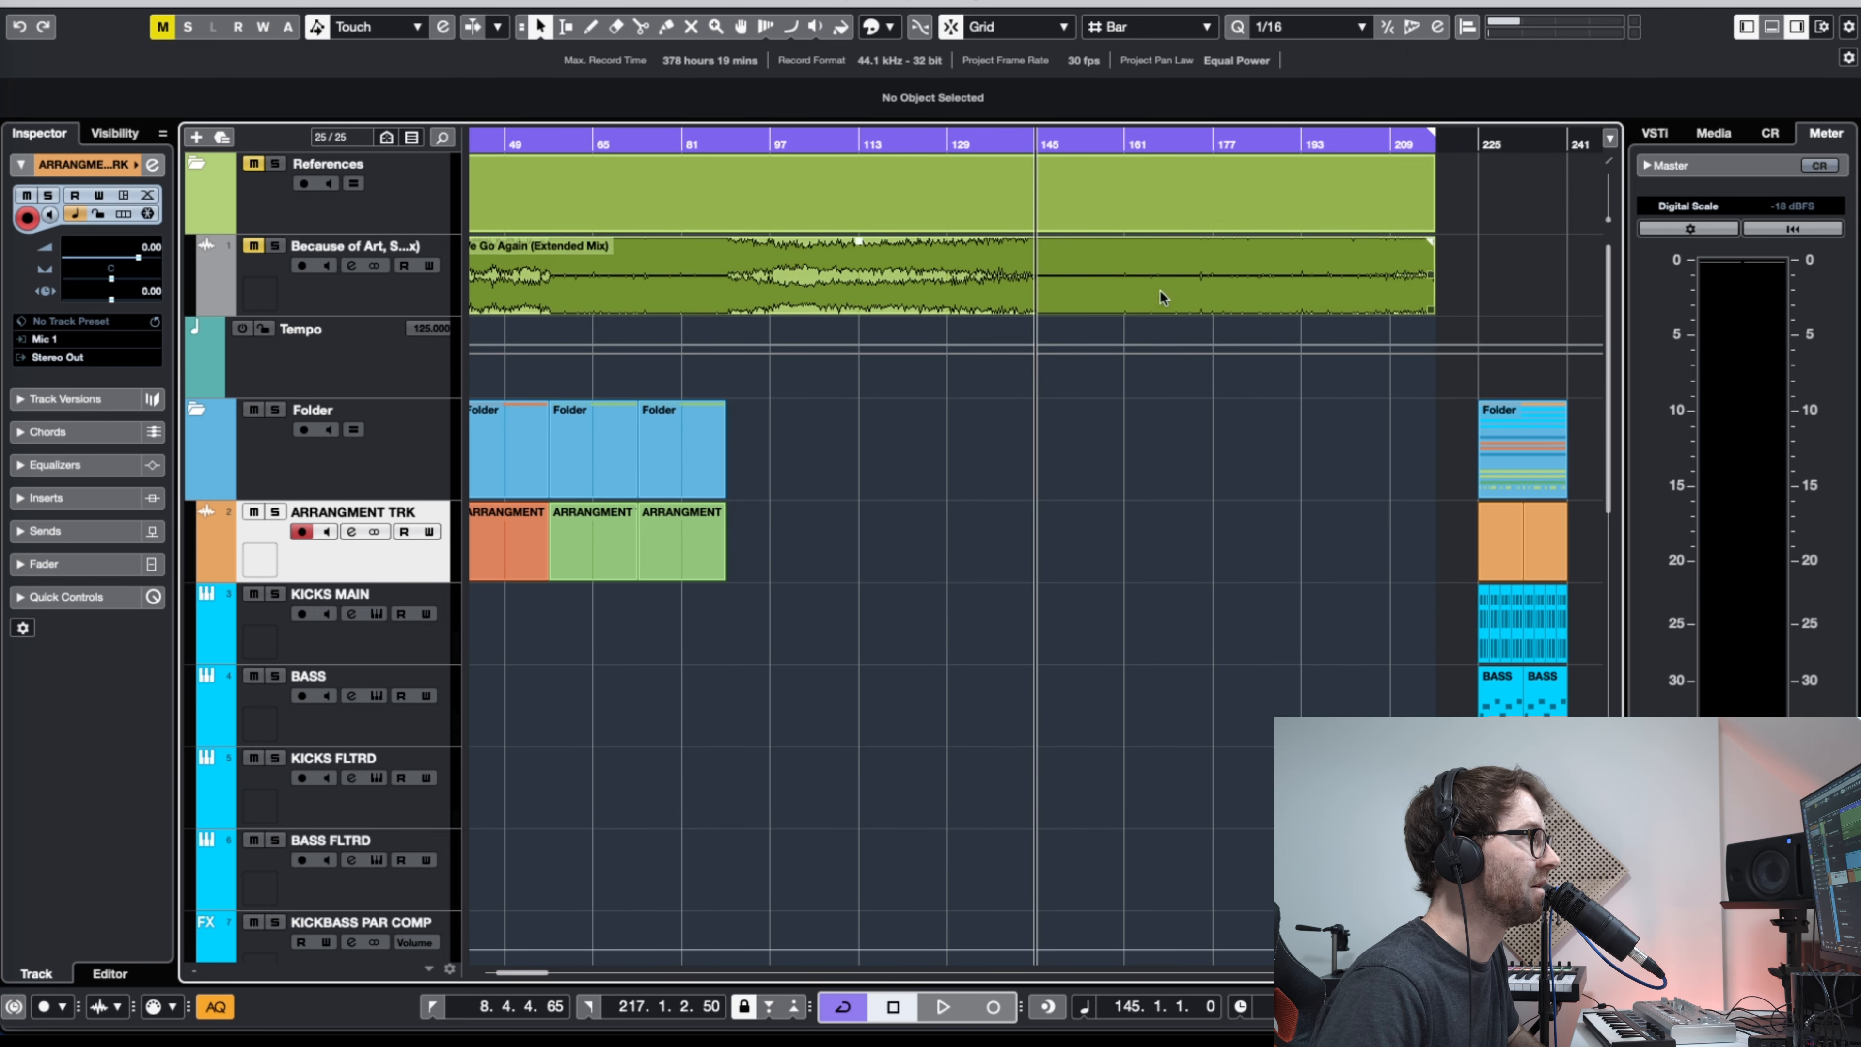
pyautogui.press('h')
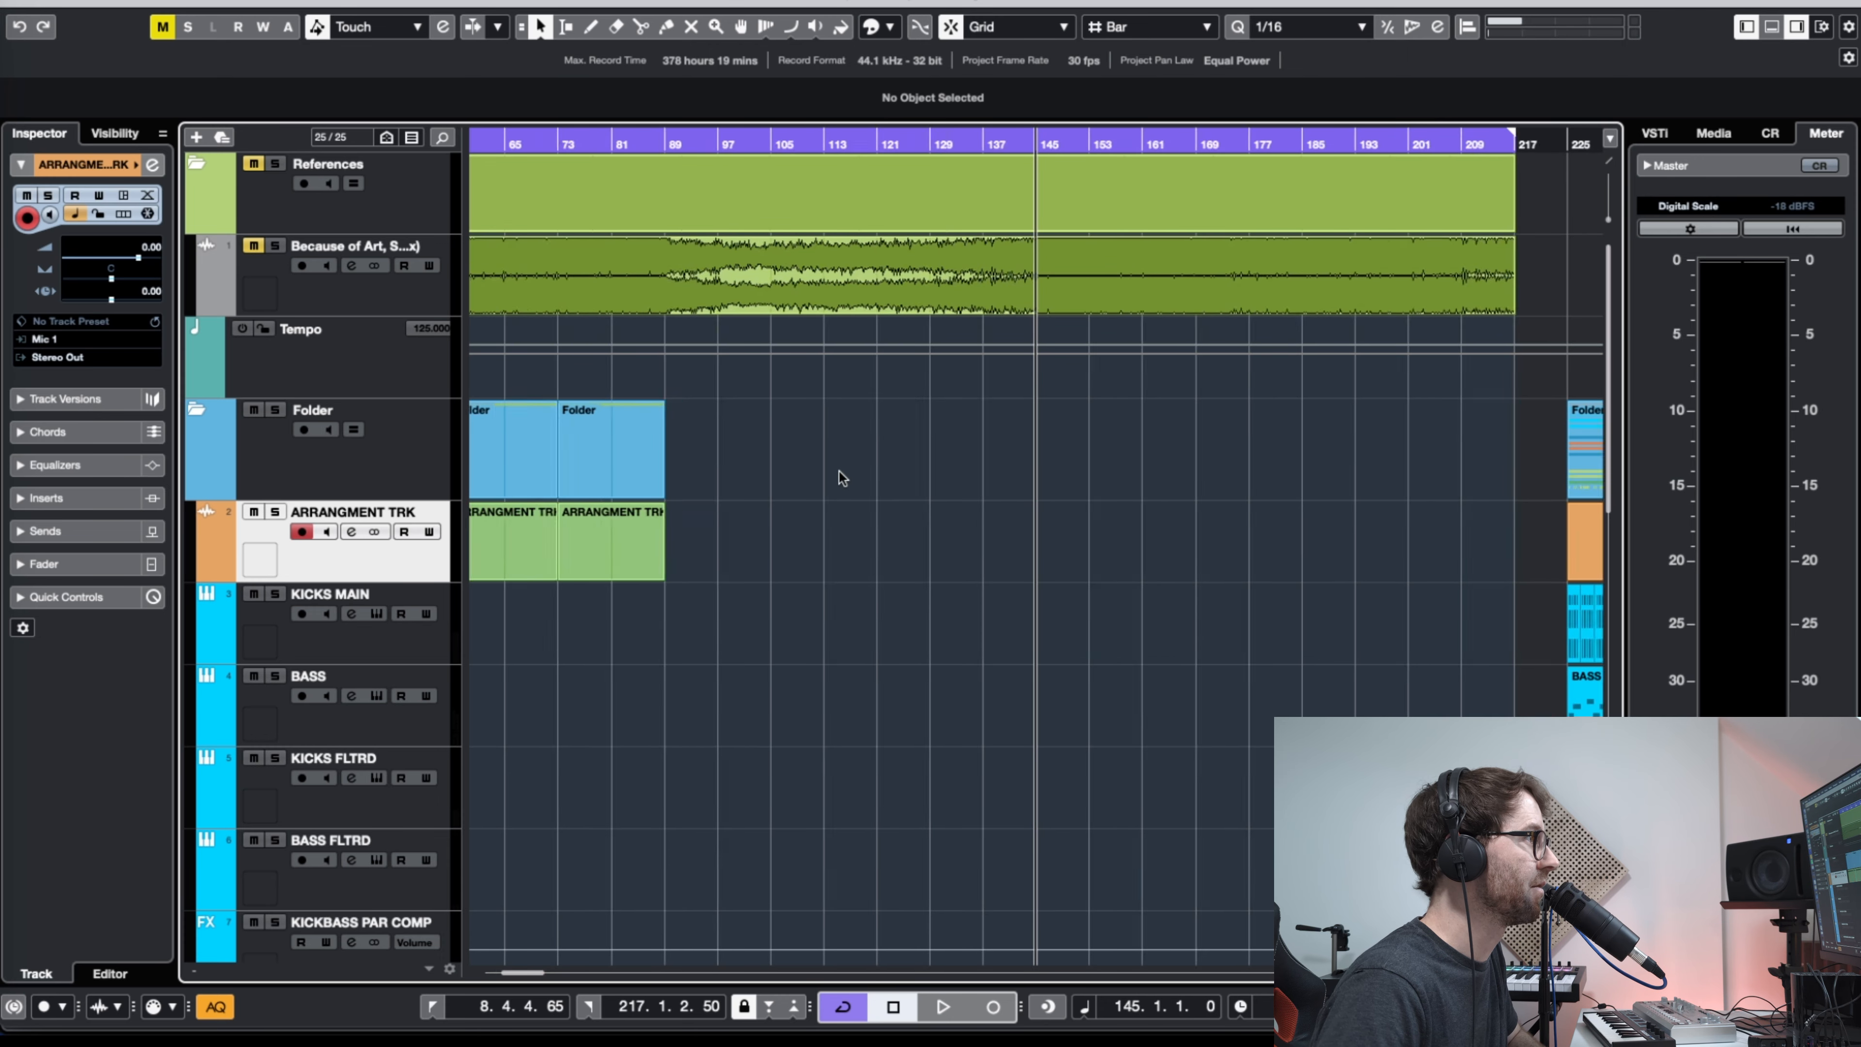
pyautogui.press('g')
pyautogui.press('g')
pyautogui.press('g')
pyautogui.press('h')
pyautogui.press('g')
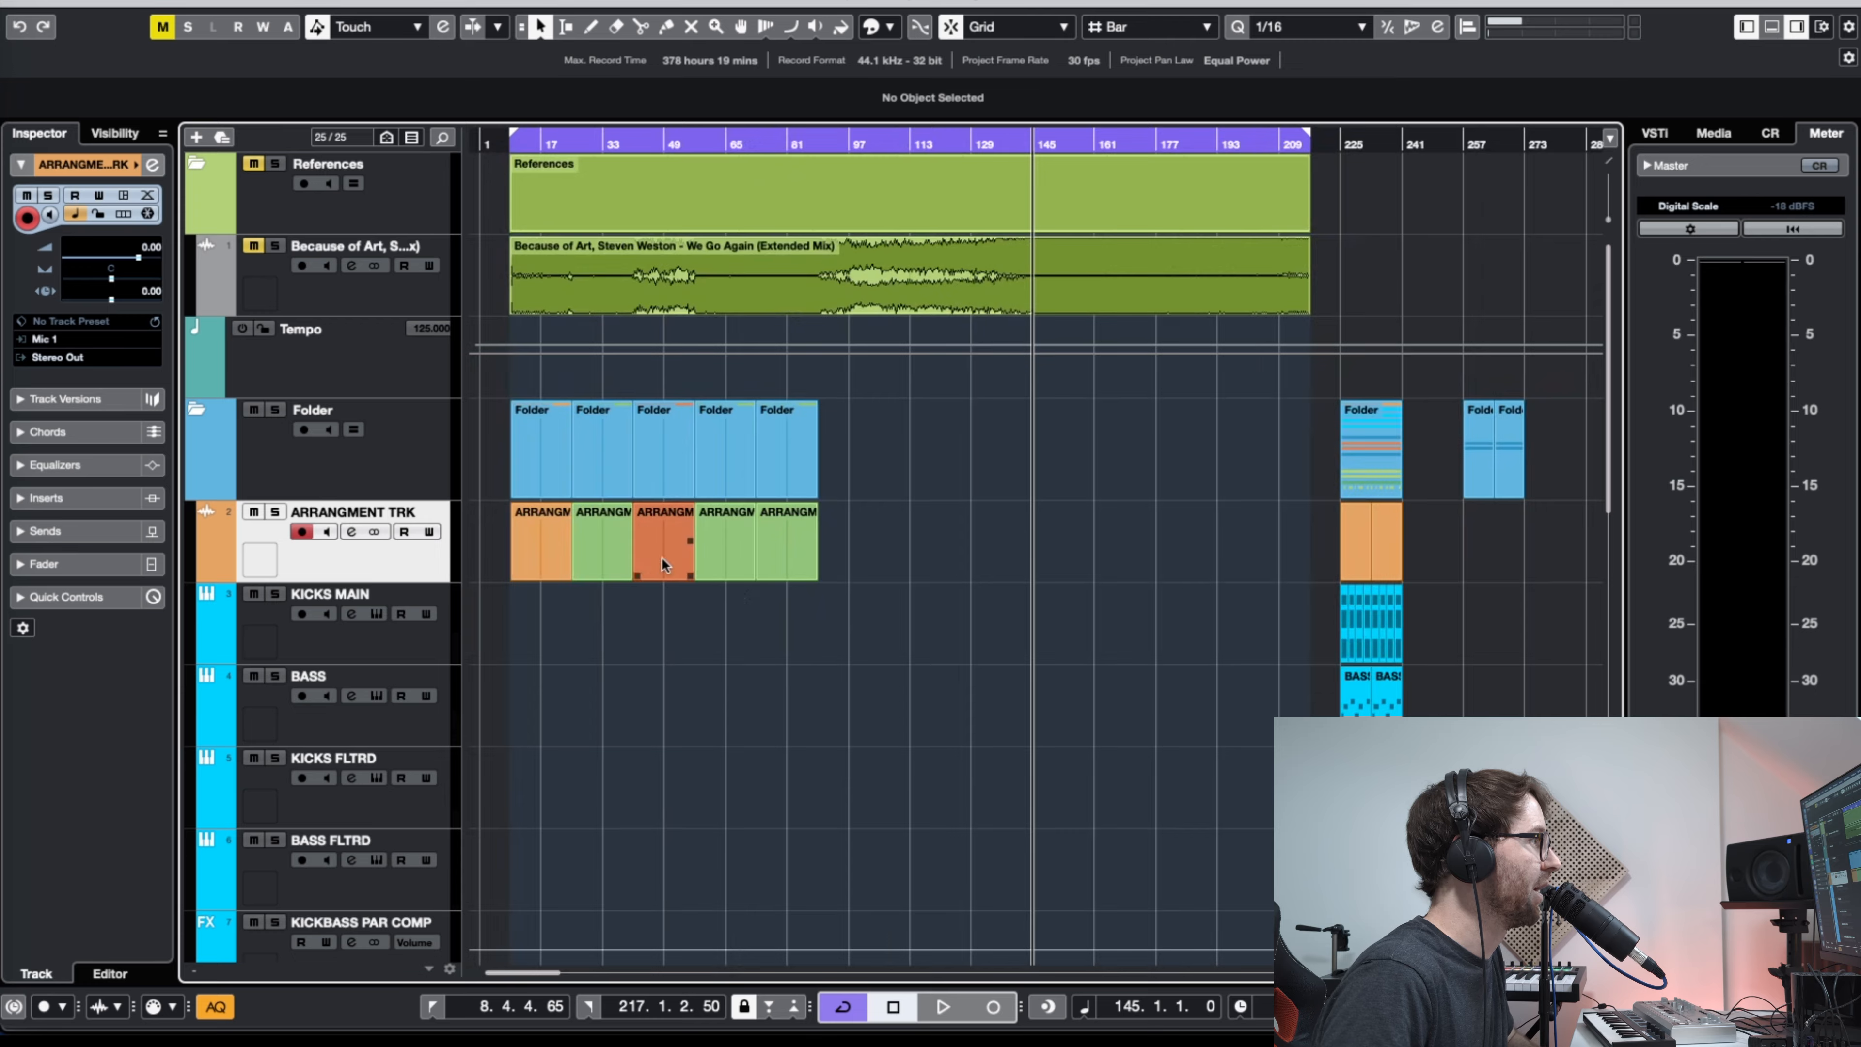
# Step: Copy the red-orange event from bar 41 to bar 89 and again to bar 105, directly after the green sections
pyautogui.click(662, 556)
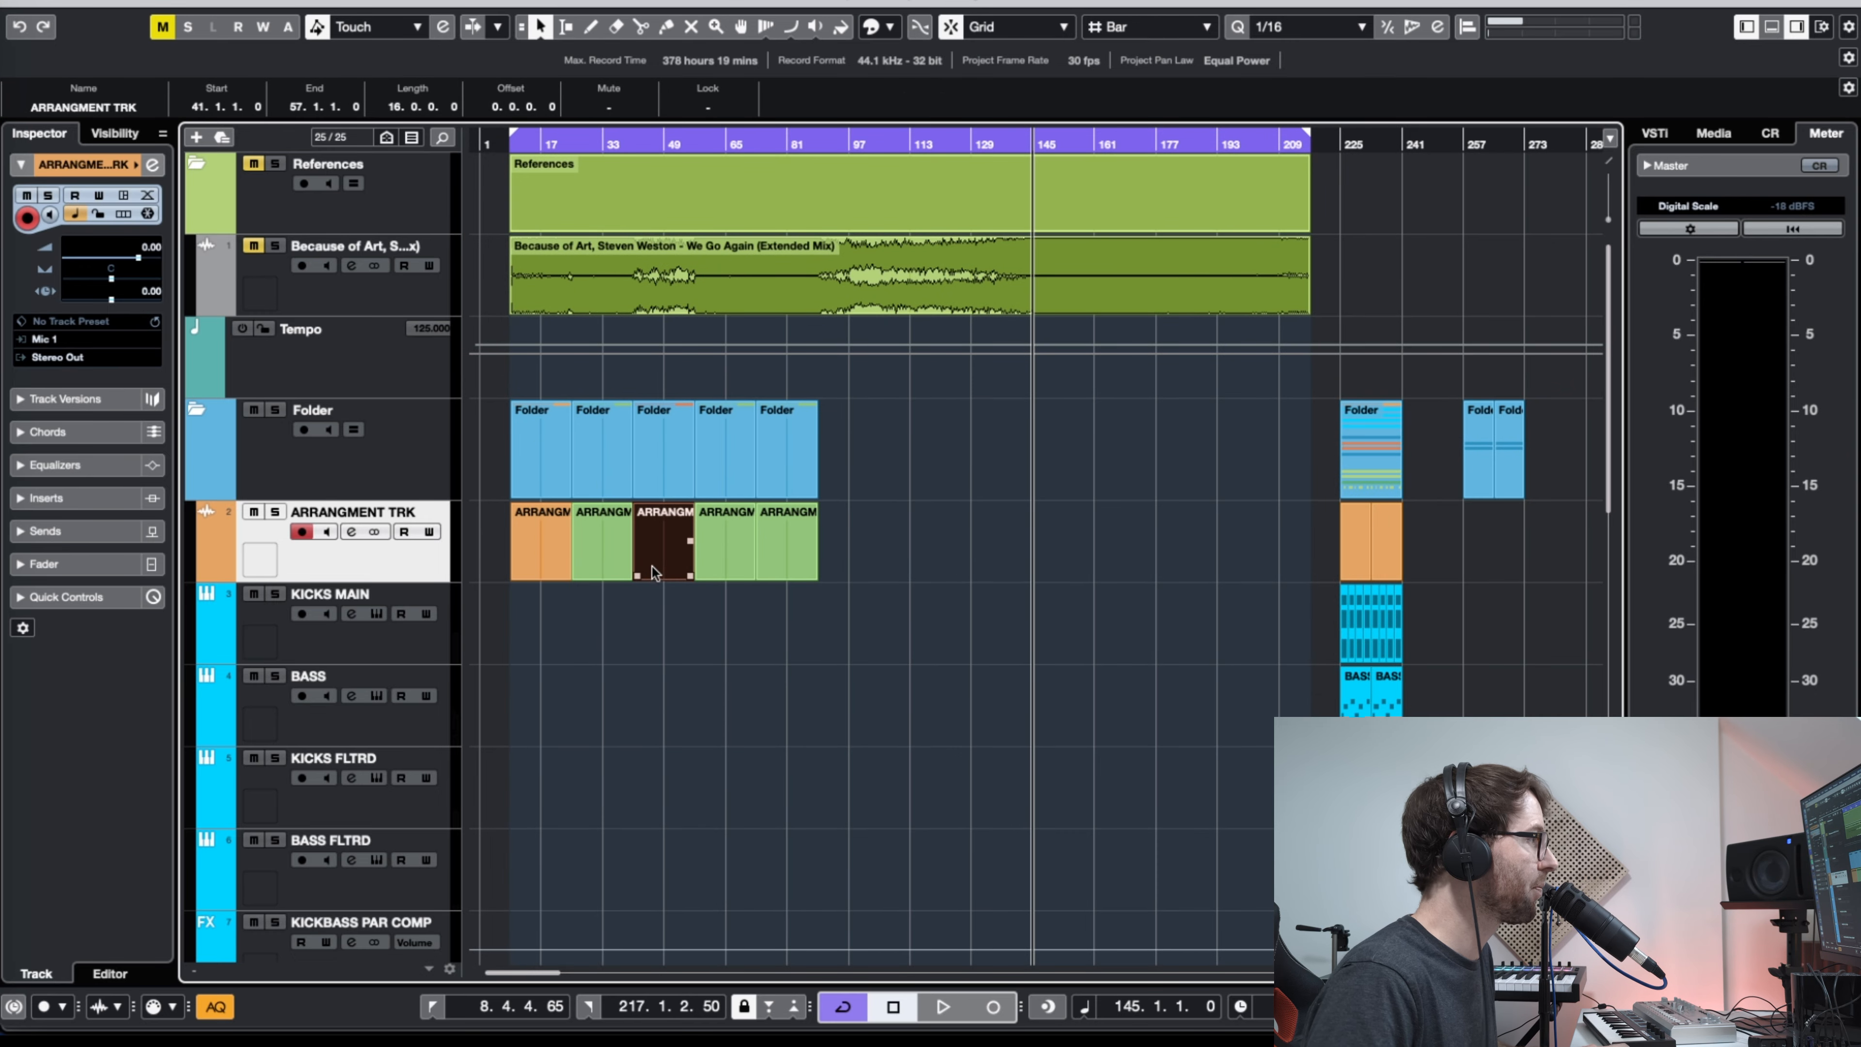
pyautogui.moveTo(651, 567); pyautogui.dragTo(830, 565)
pyautogui.click(859, 140)
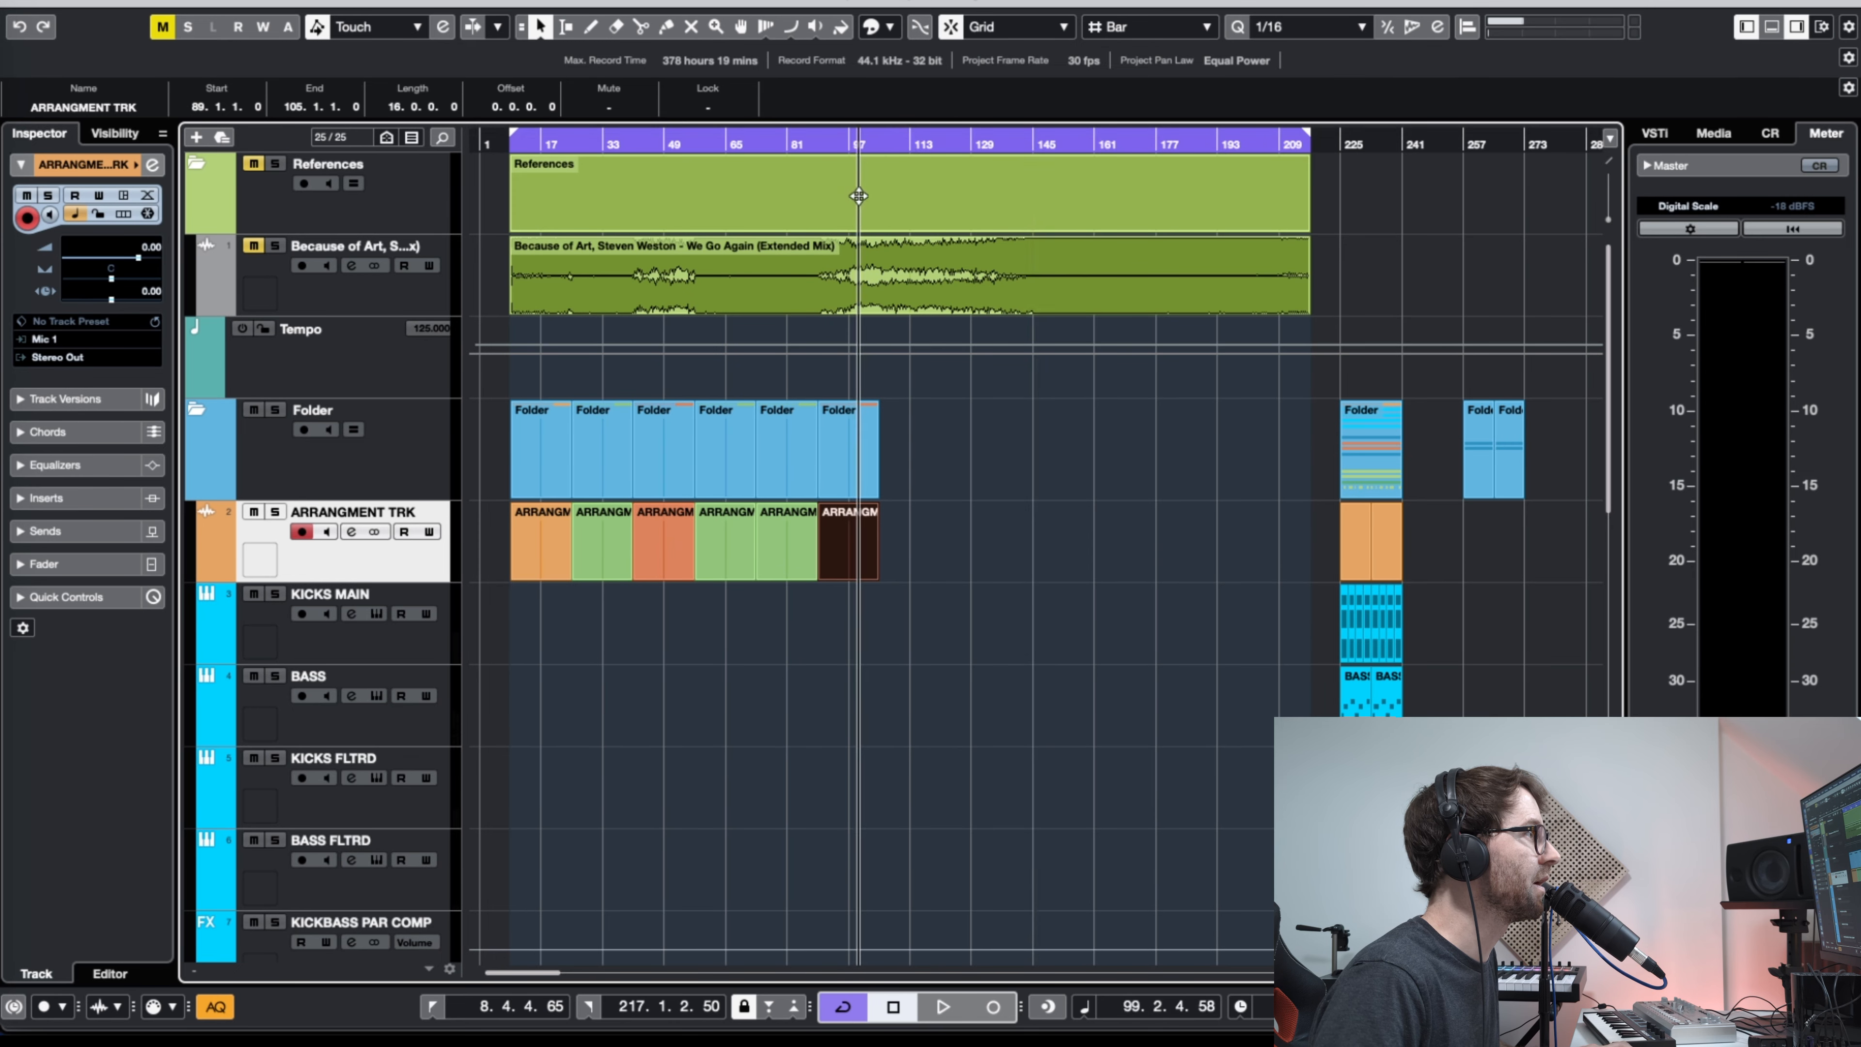
pyautogui.moveTo(858, 196); pyautogui.dragTo(718, 277)
pyautogui.click(852, 556)
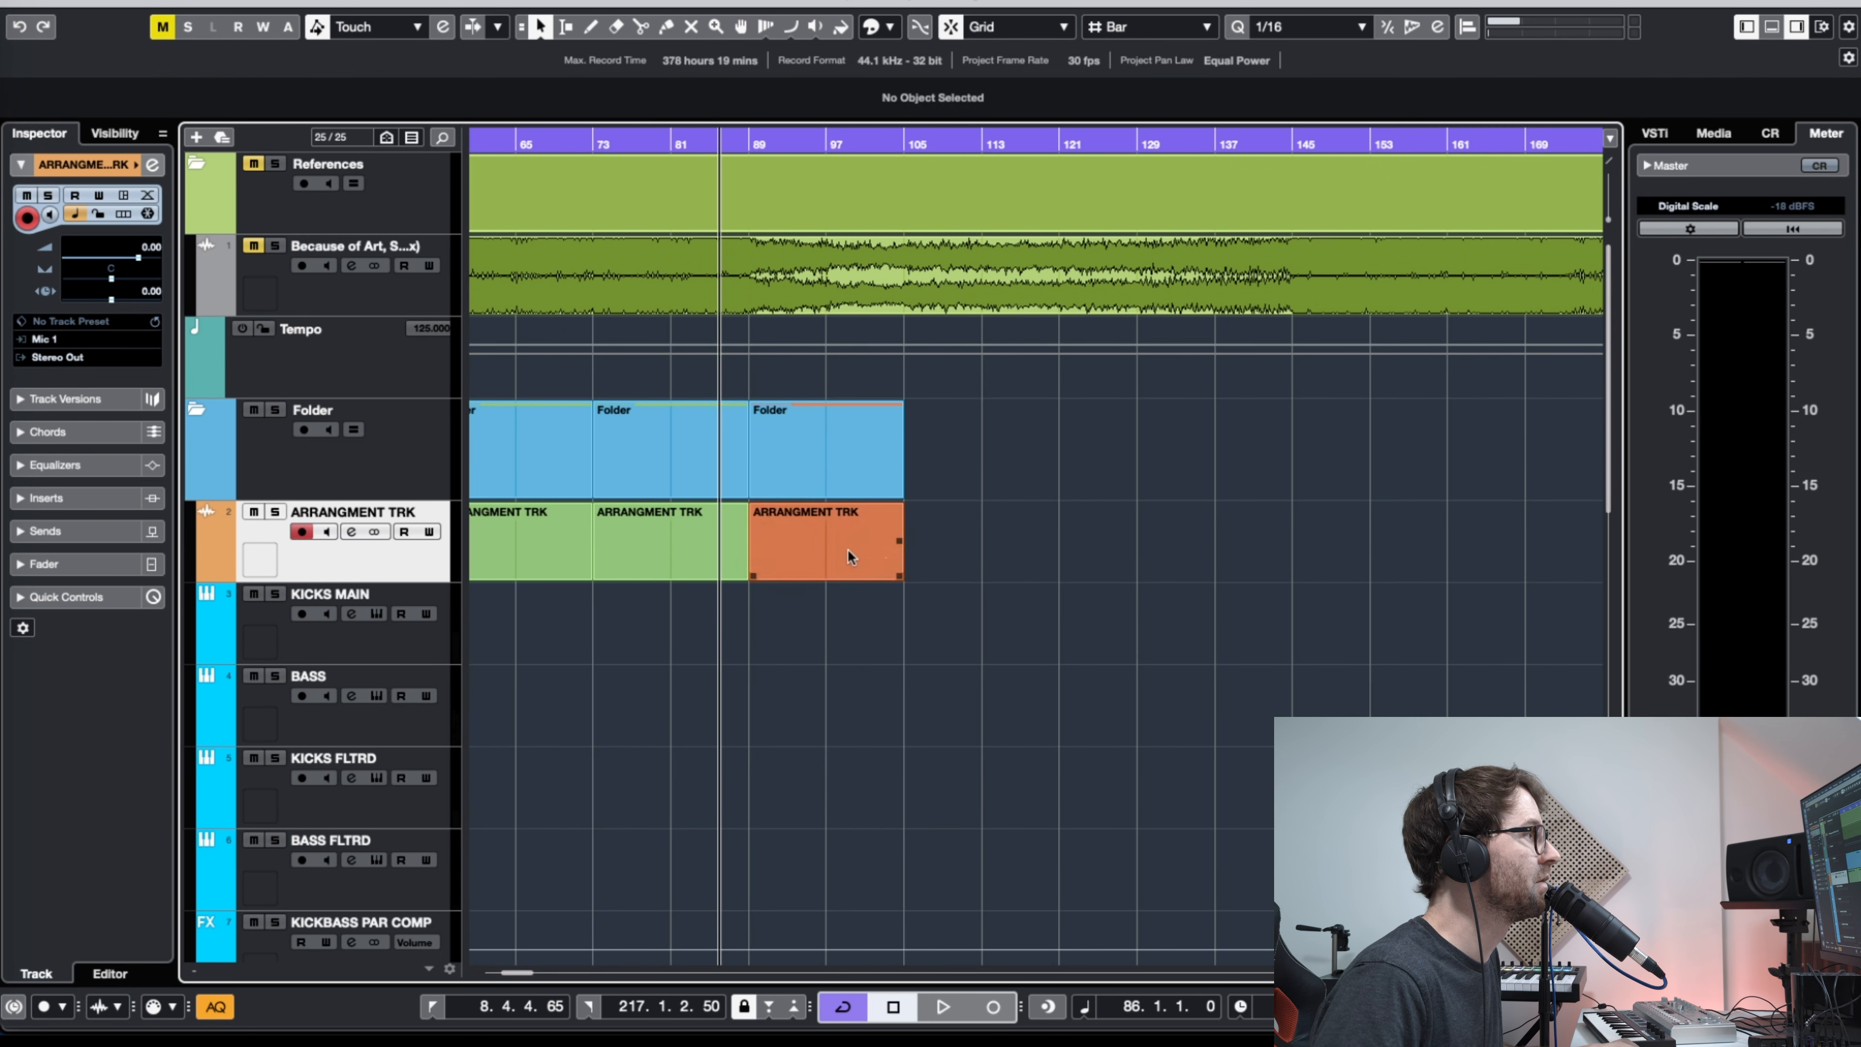
pyautogui.click(847, 556)
pyautogui.moveTo(901, 550); pyautogui.dragTo(1055, 549)
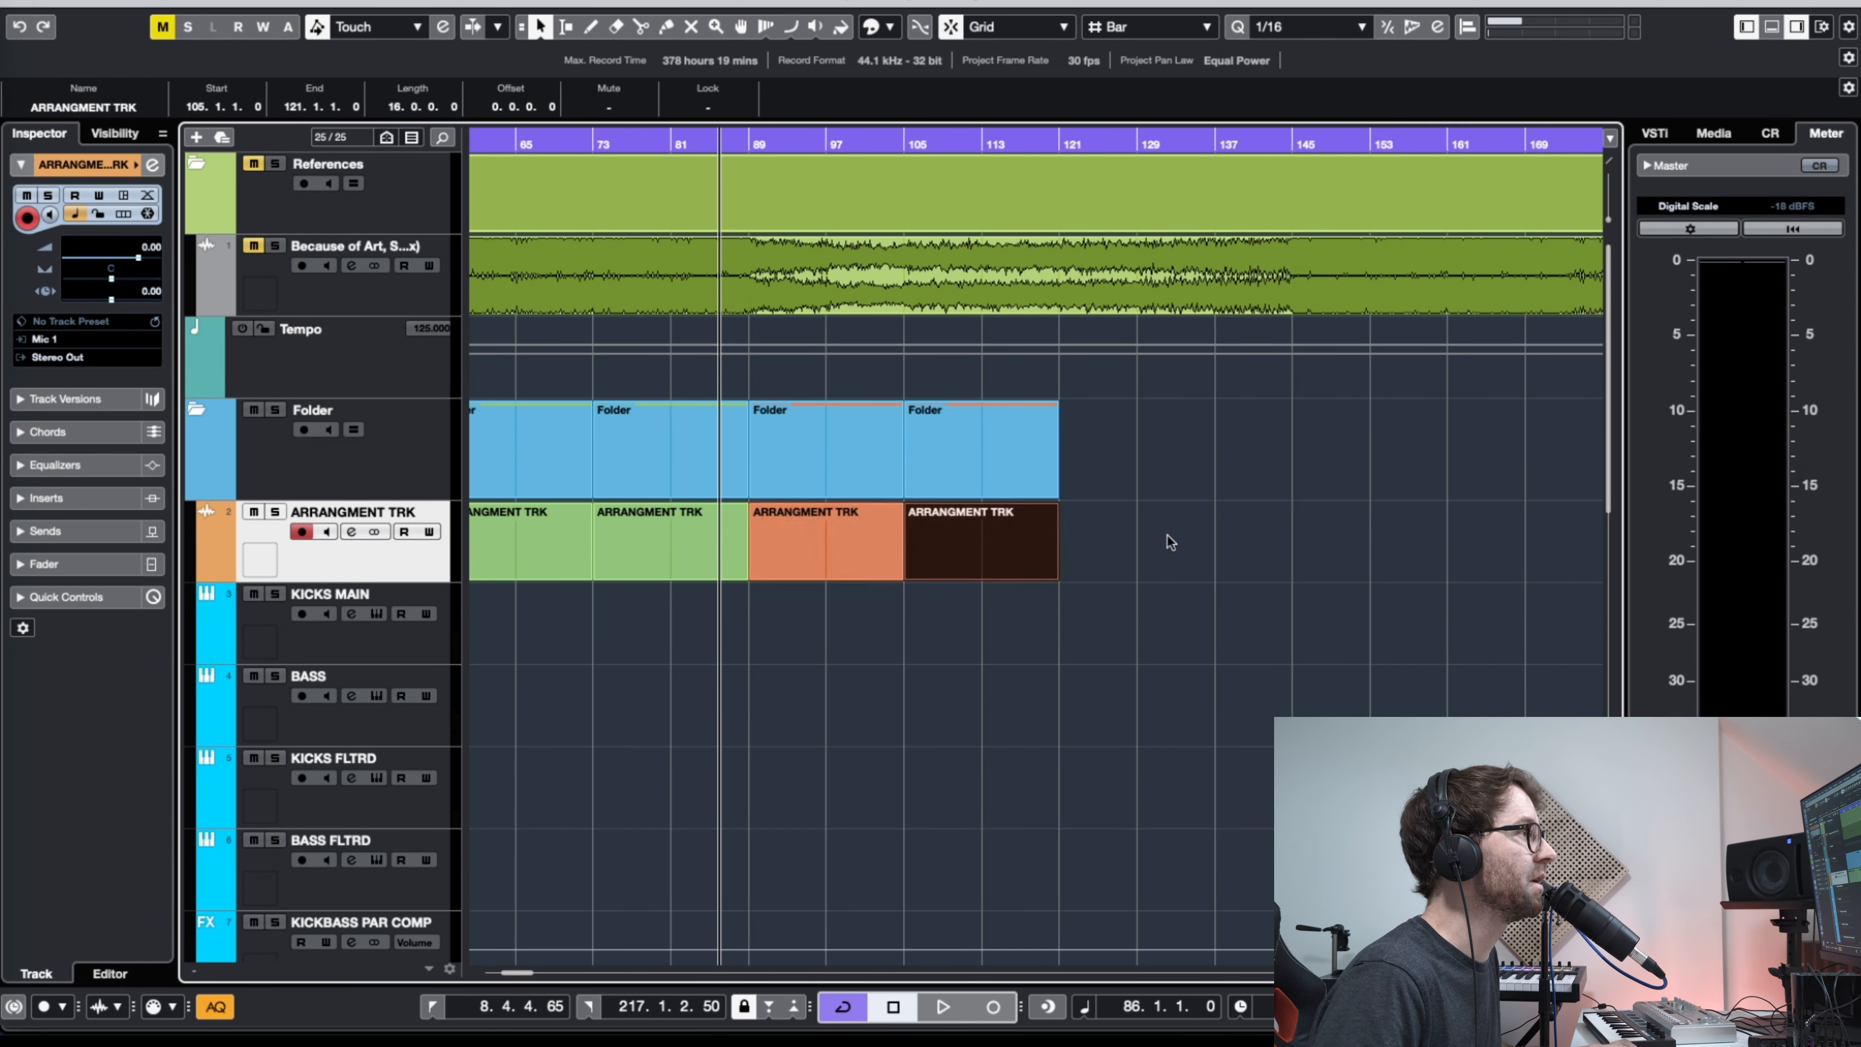
# Step: Duplicate the red-orange event to bar 121 and shorten that copy to 8 bars, ending at bar 129
pyautogui.moveTo(747, 145); pyautogui.dragTo(901, 234)
pyautogui.scroll(4, 919, 251)
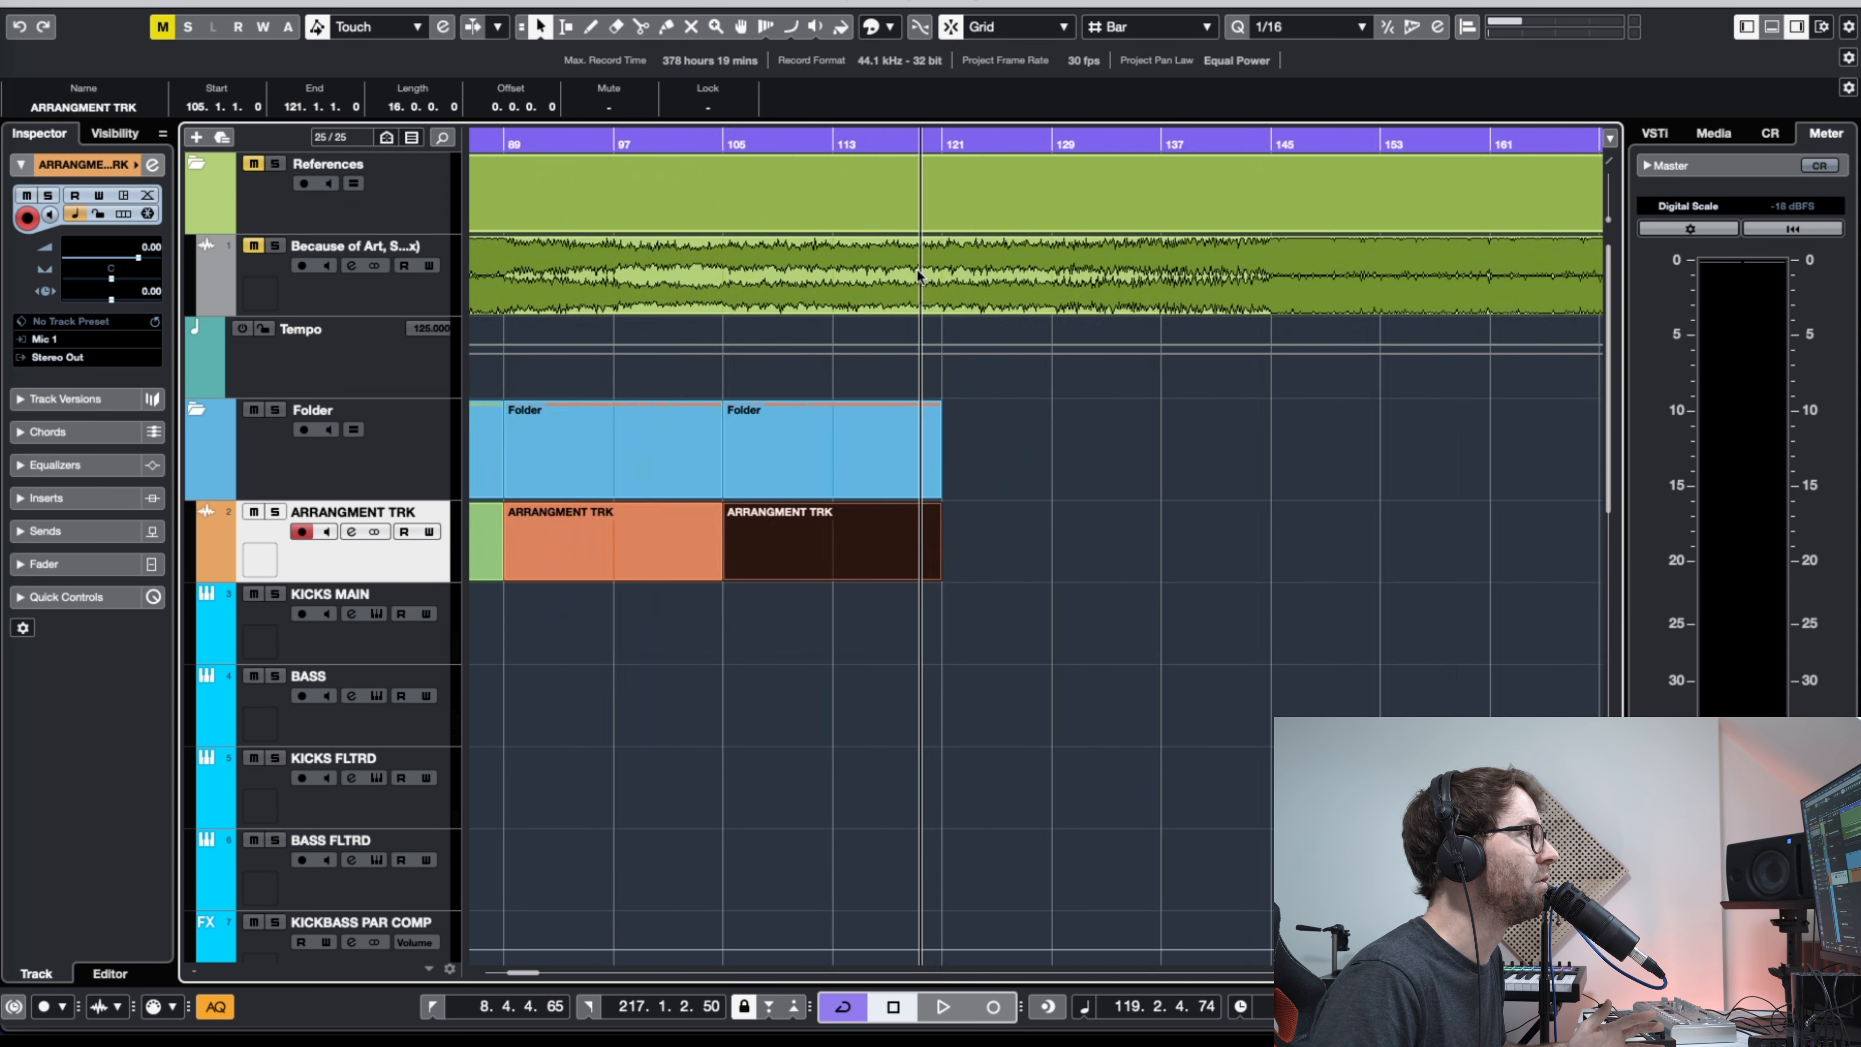
pyautogui.hotkey('ctrl', 'd')
pyautogui.moveTo(907, 275); pyautogui.dragTo(908, 276)
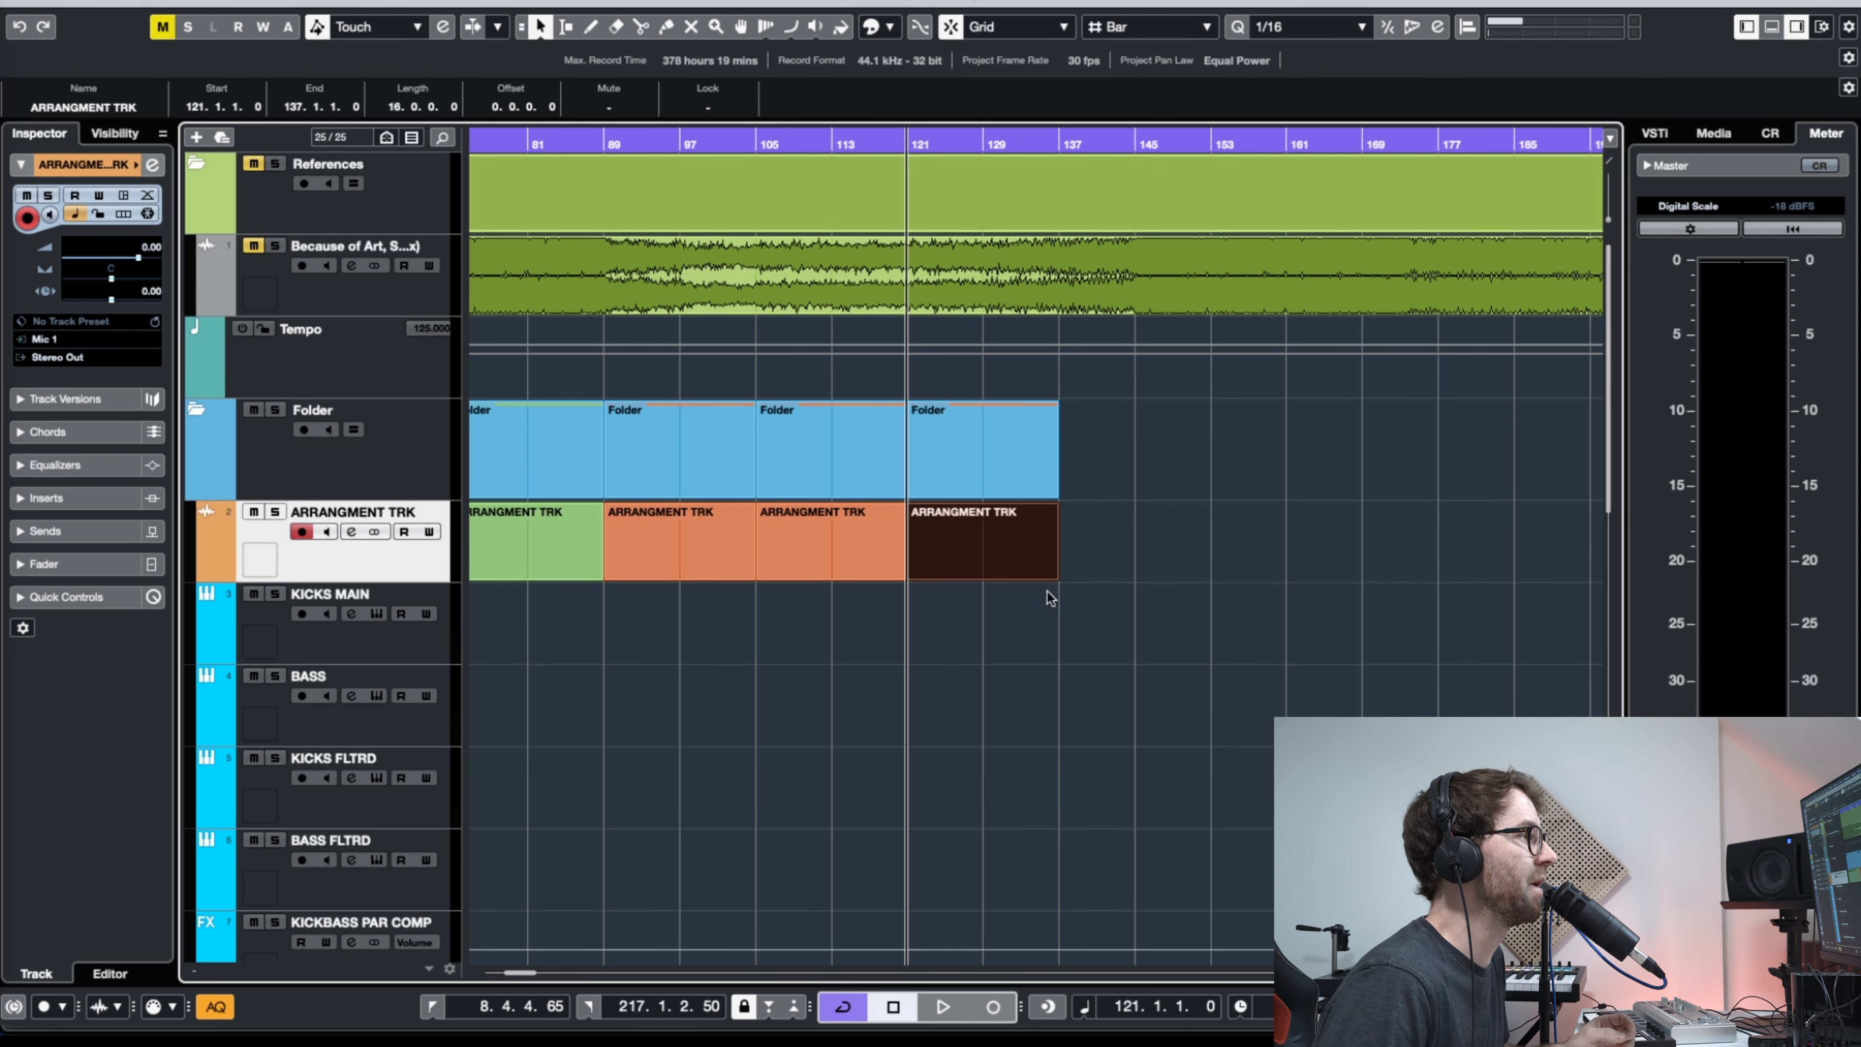
pyautogui.moveTo(1053, 578); pyautogui.dragTo(982, 579)
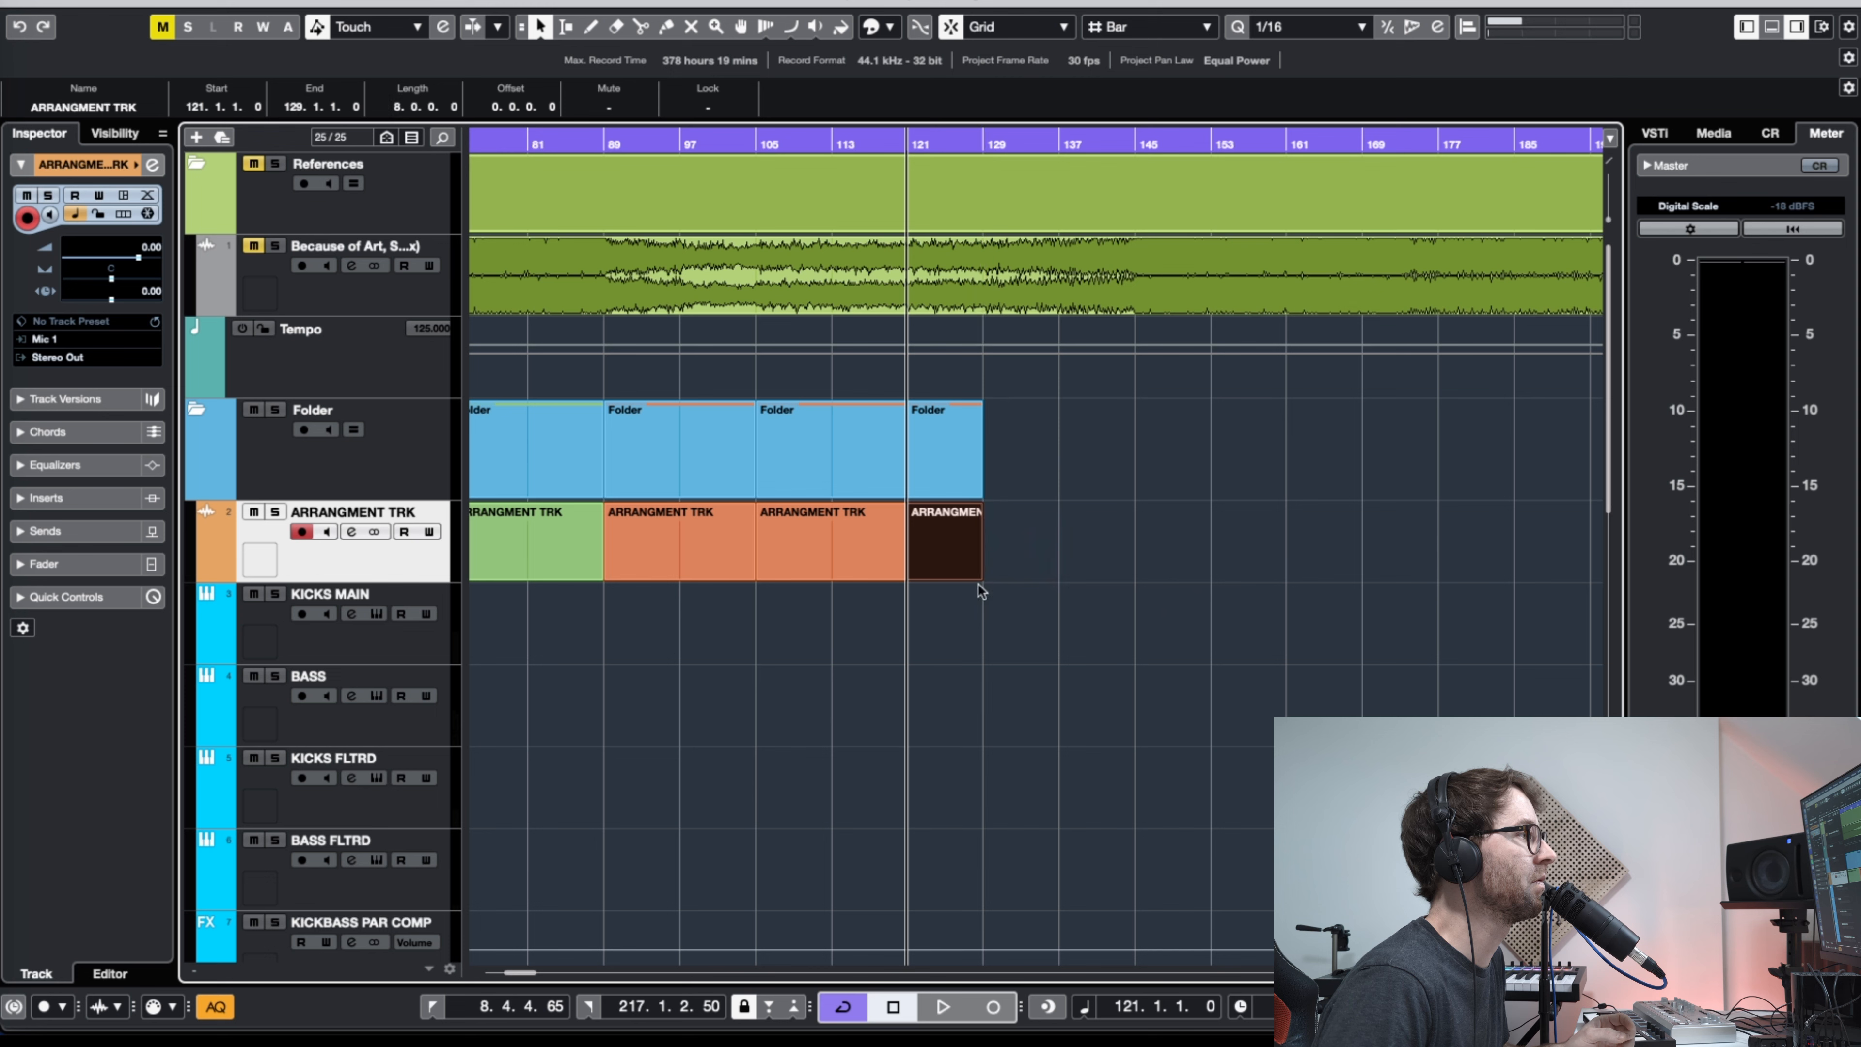
# Step: Review the three red-orange events from bar 89 to bar 129 against the reference track's breakdown
pyautogui.click(1018, 542)
pyautogui.click(677, 553)
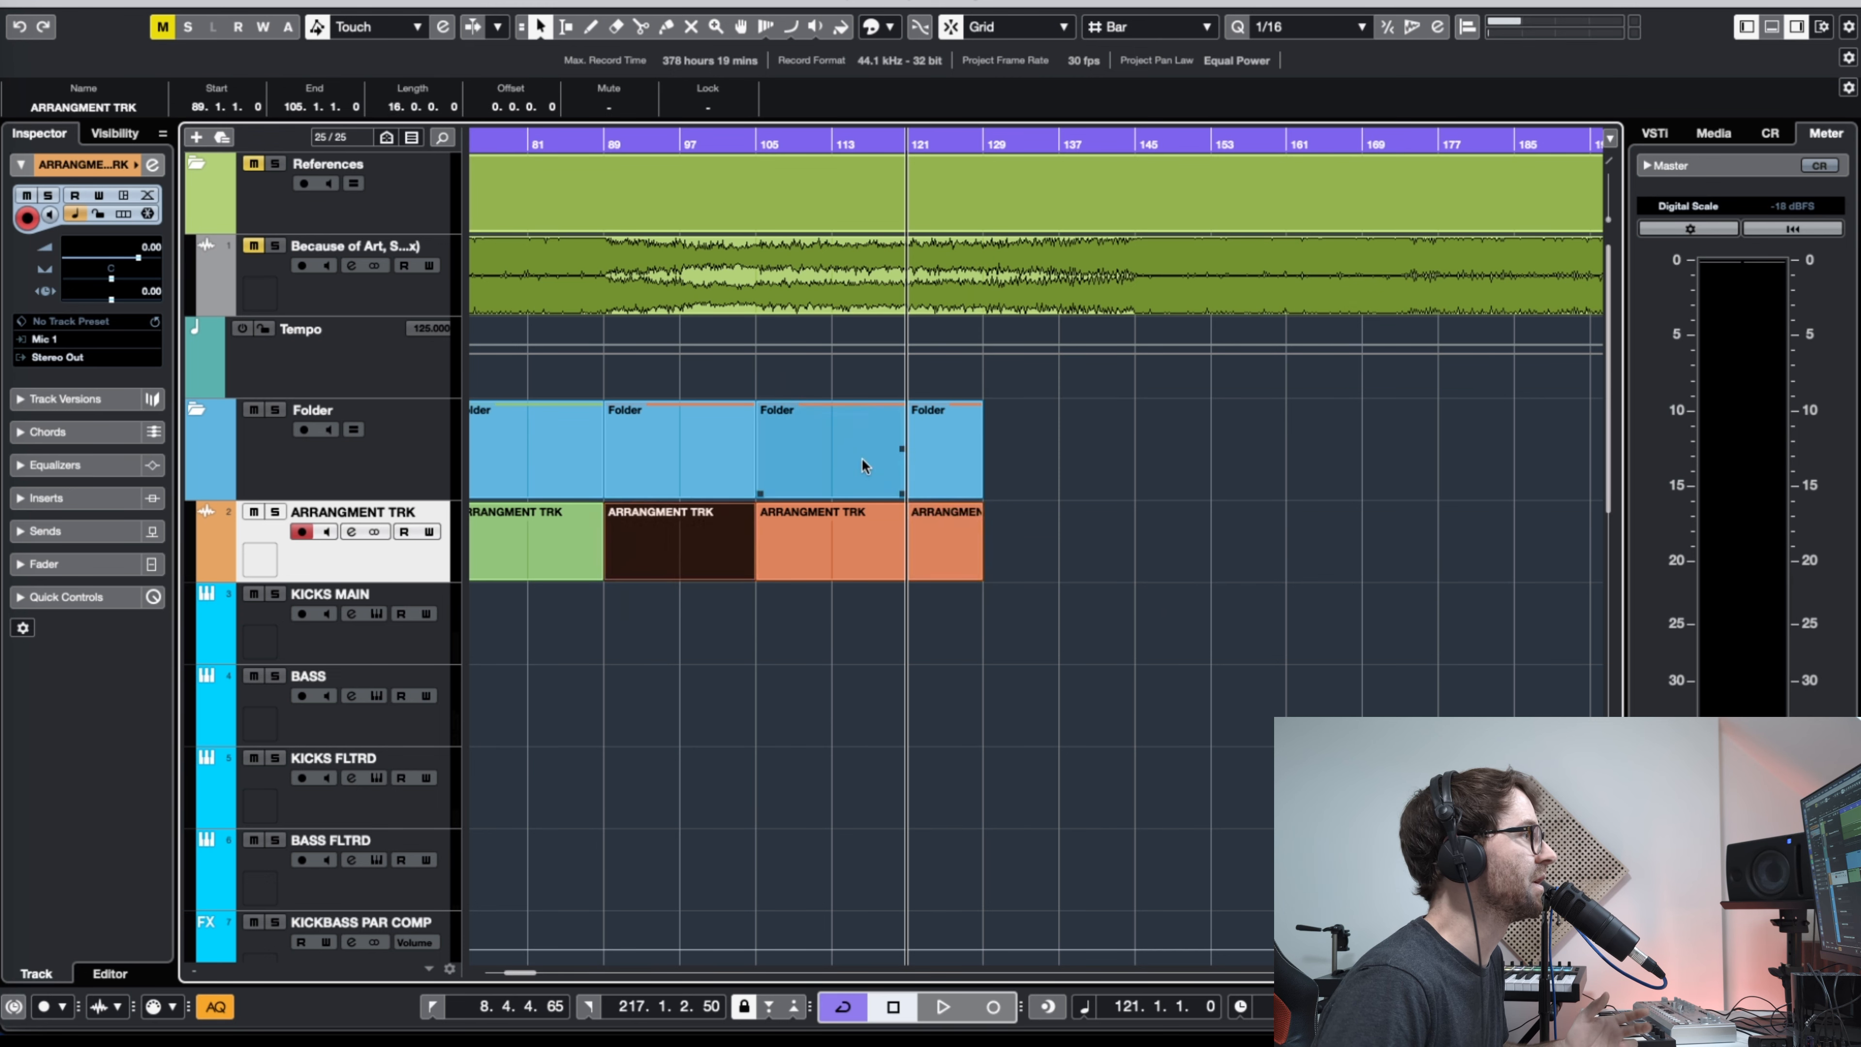
pyautogui.click(809, 609)
pyautogui.moveTo(855, 142); pyautogui.dragTo(523, 189)
pyautogui.click(711, 554)
pyautogui.click(819, 547)
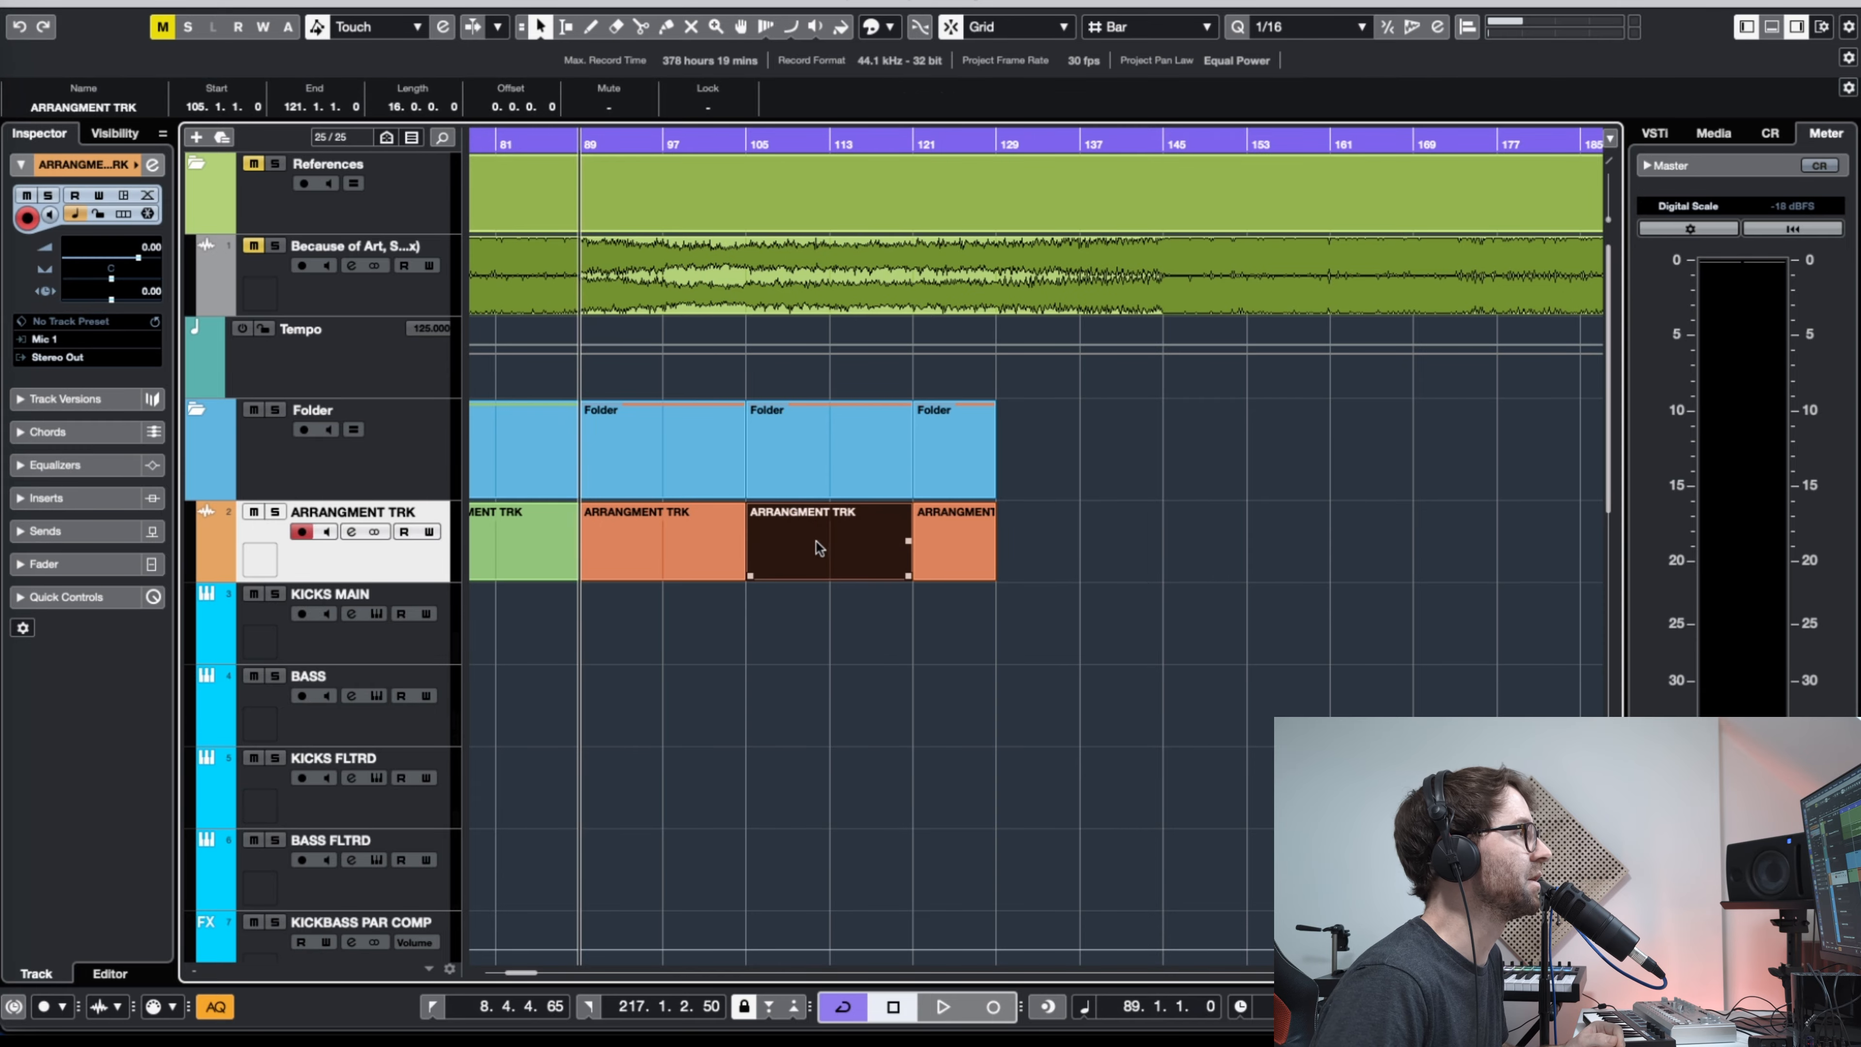
pyautogui.click(963, 537)
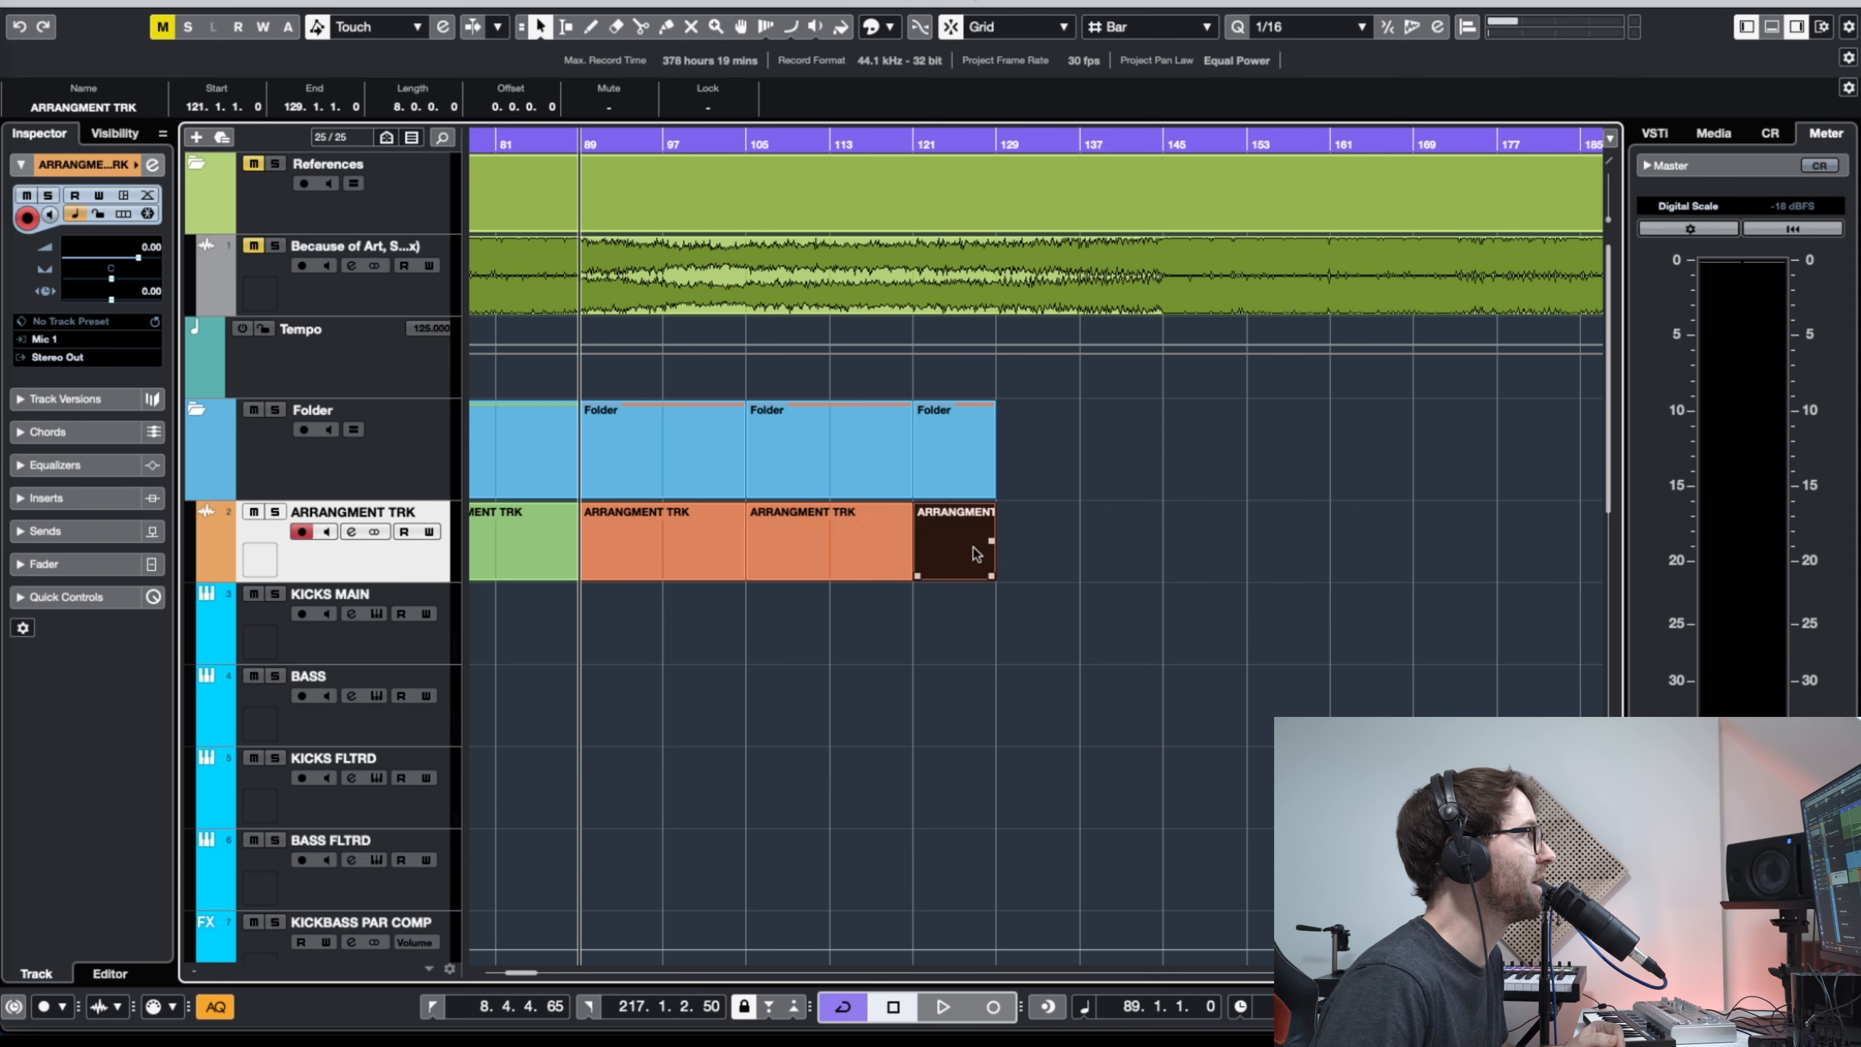
pyautogui.click(984, 630)
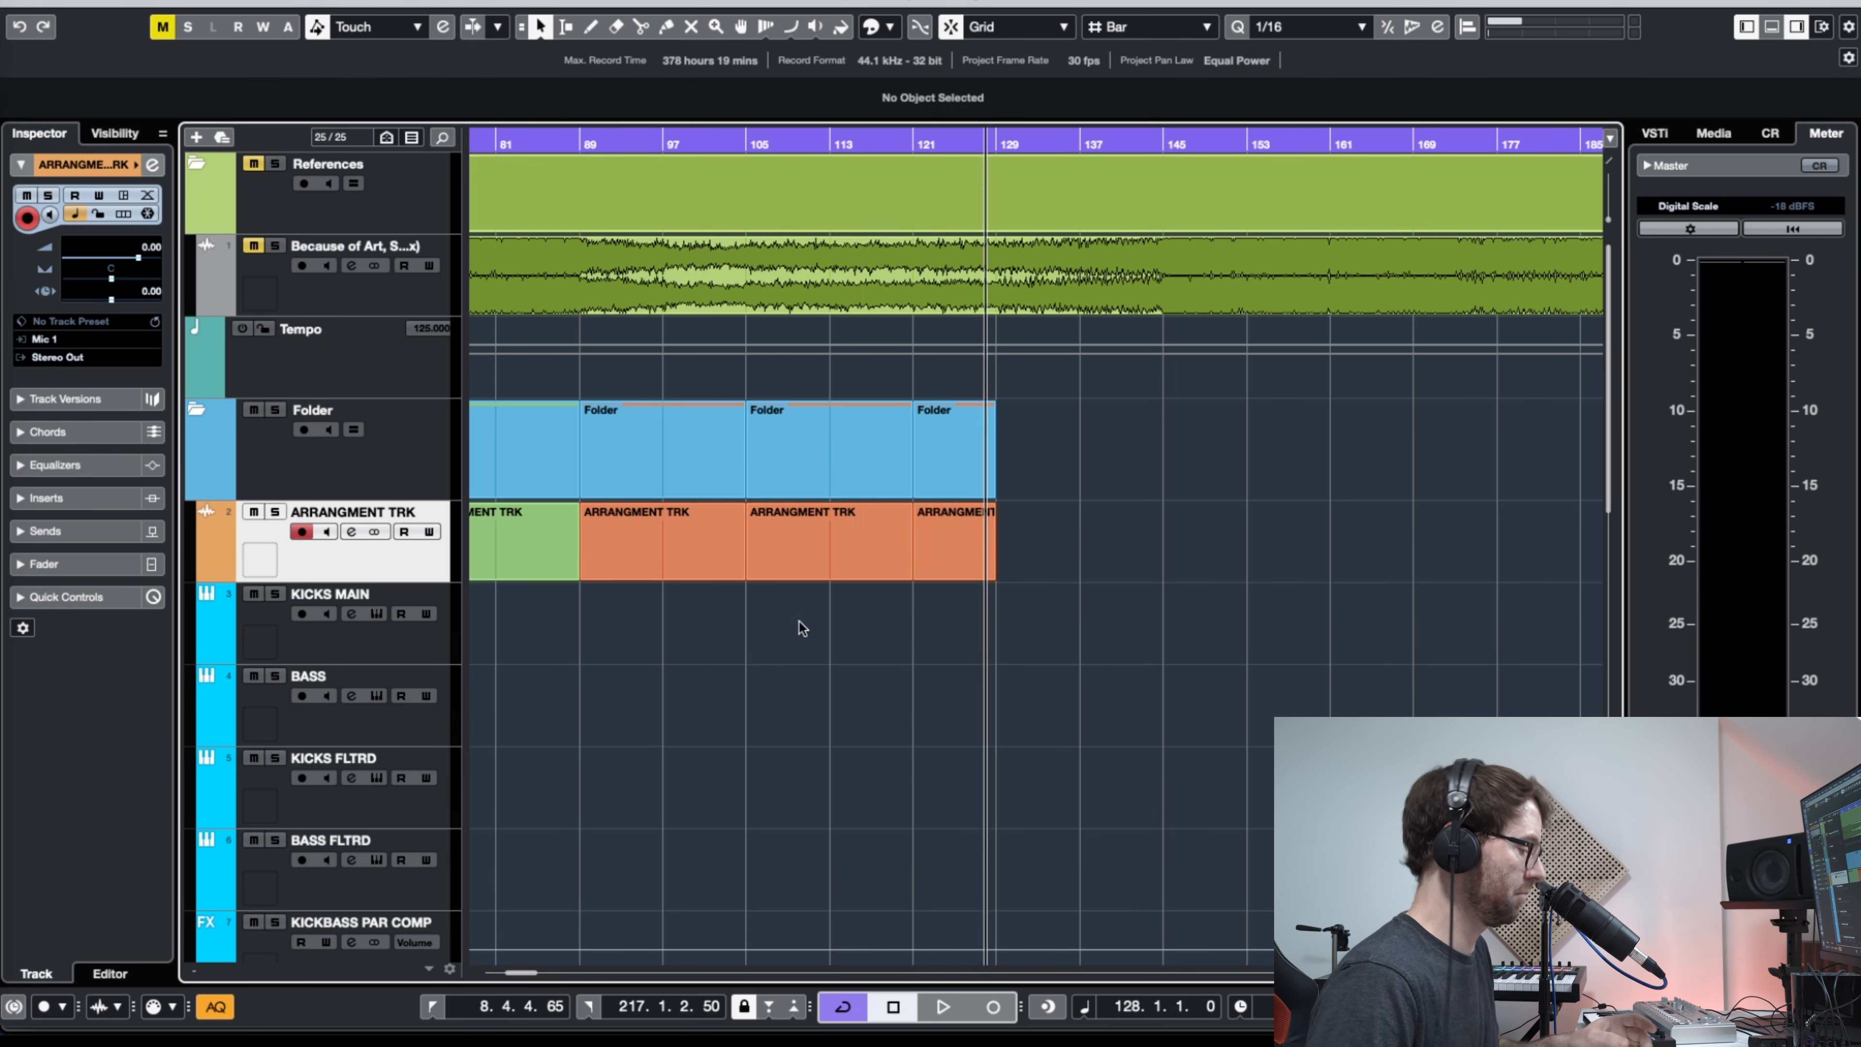
# Step: Copy the green event from bar 57 to bar 129 and repeat it until four green sections run through bar 193
pyautogui.press('g')
pyautogui.click(703, 541)
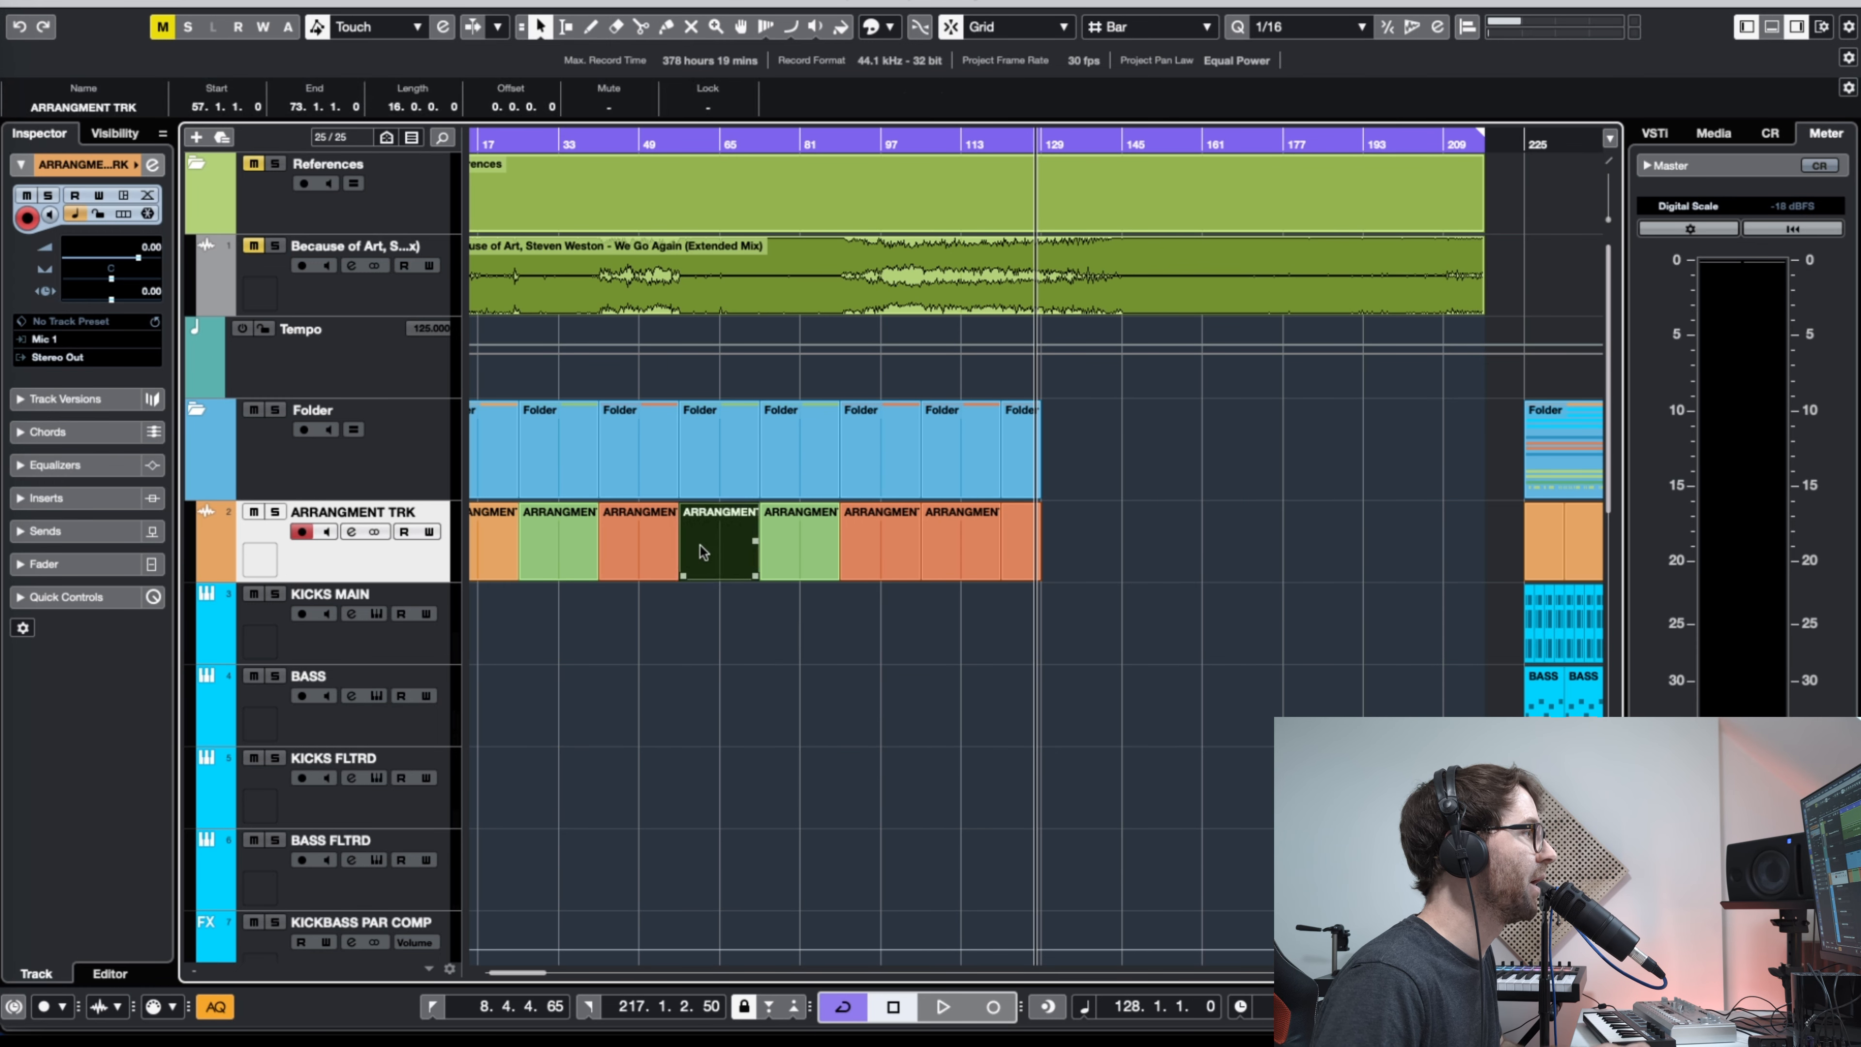
pyautogui.moveTo(710, 546); pyautogui.dragTo(1079, 560)
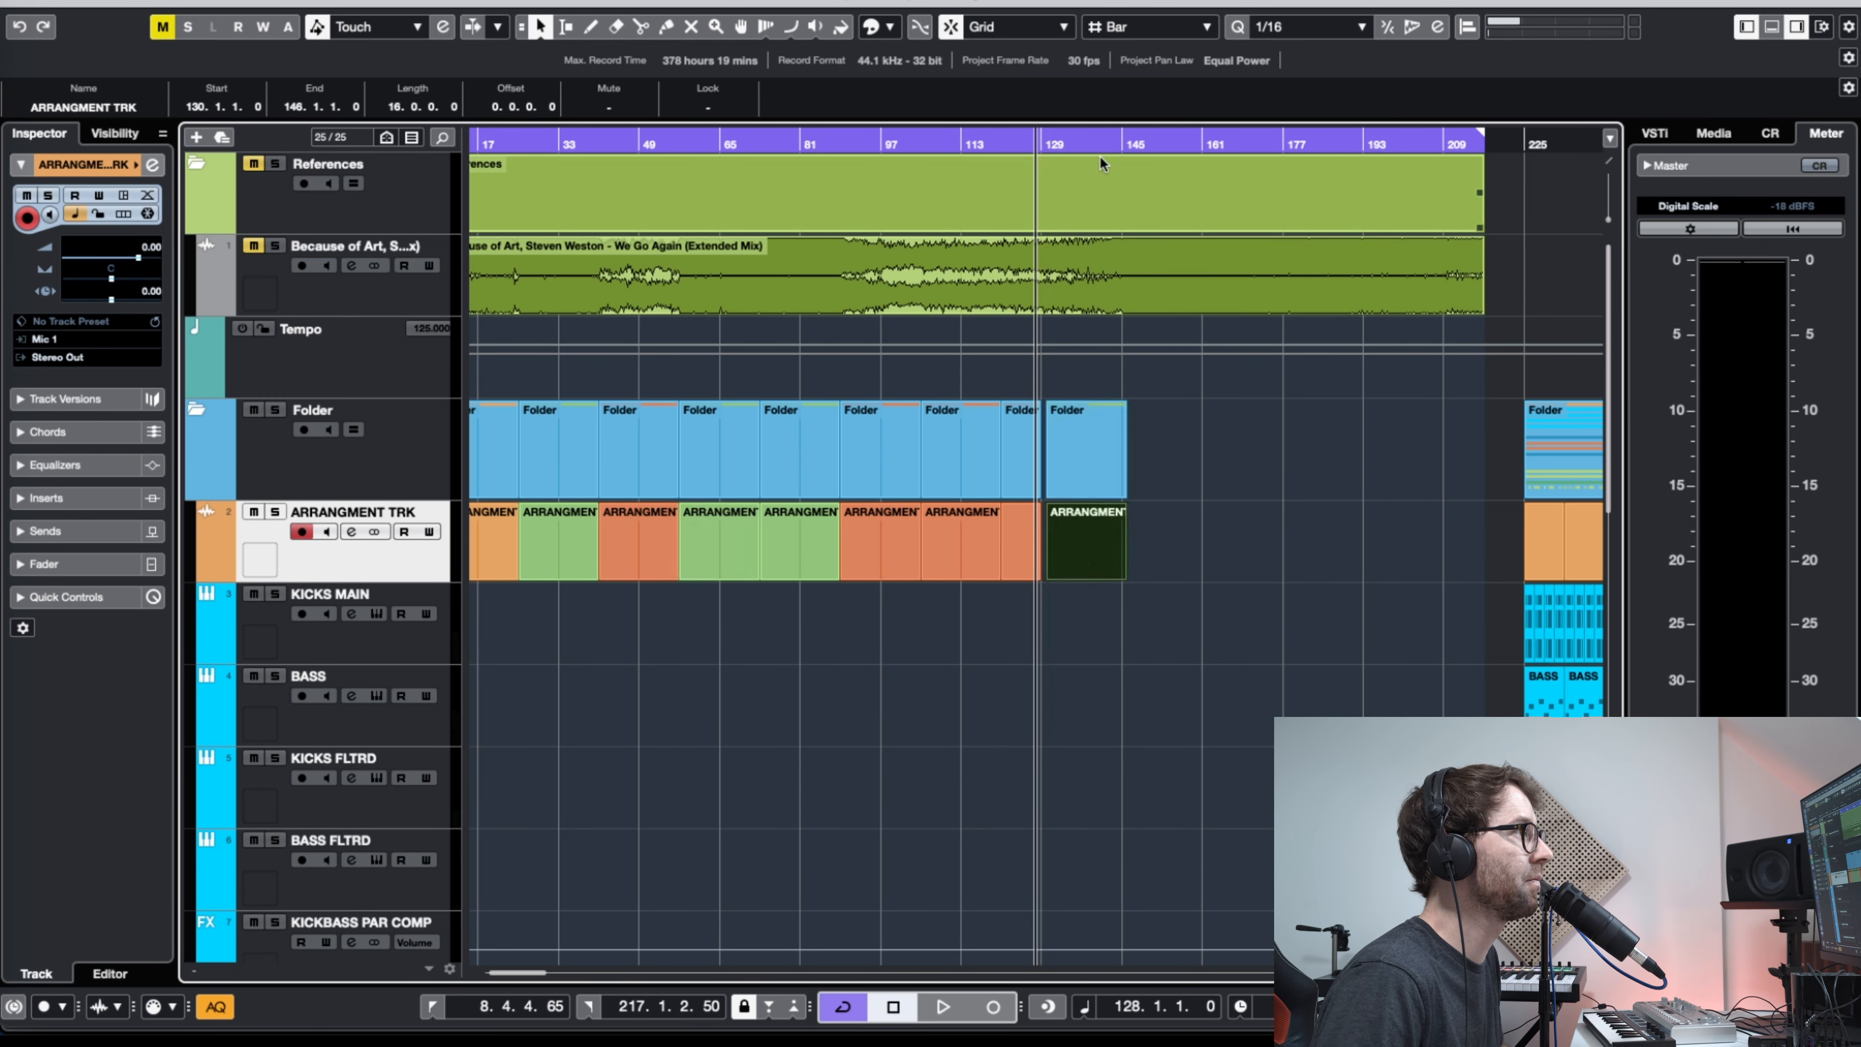
pyautogui.click(1071, 147)
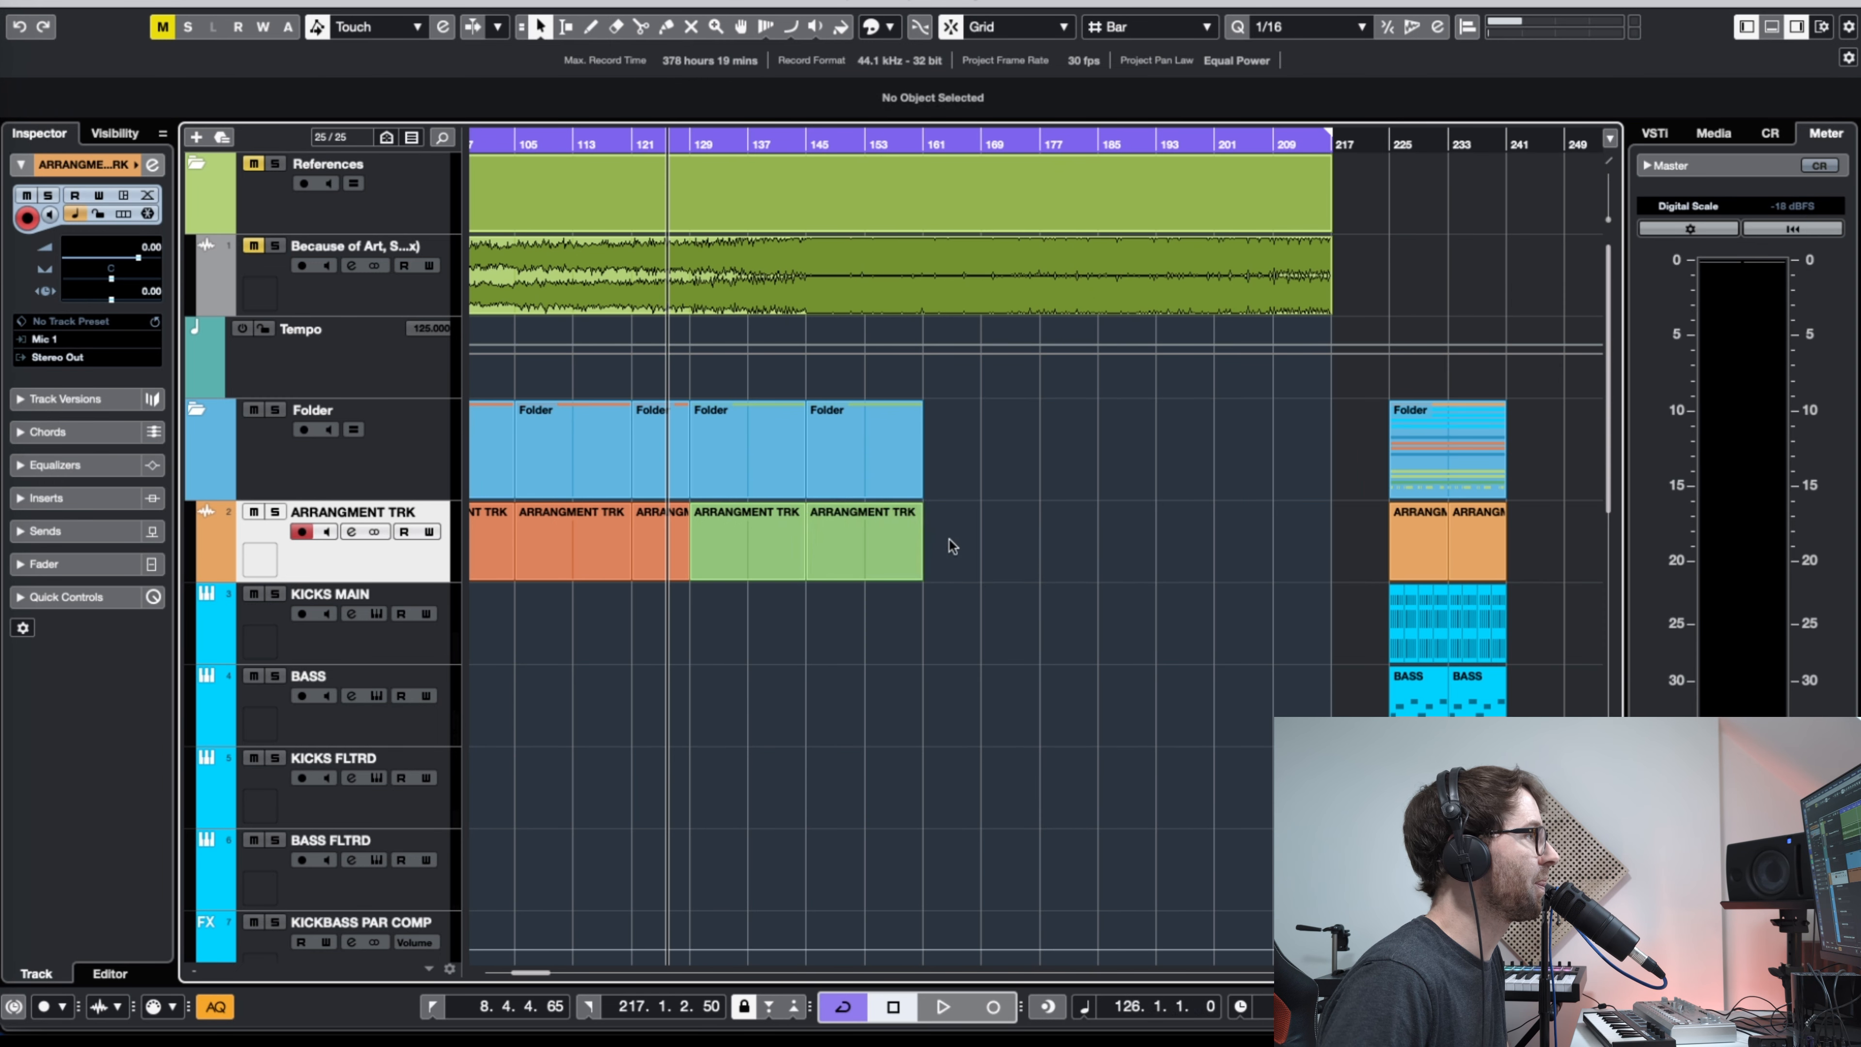
pyautogui.moveTo(964, 536); pyautogui.dragTo(741, 560)
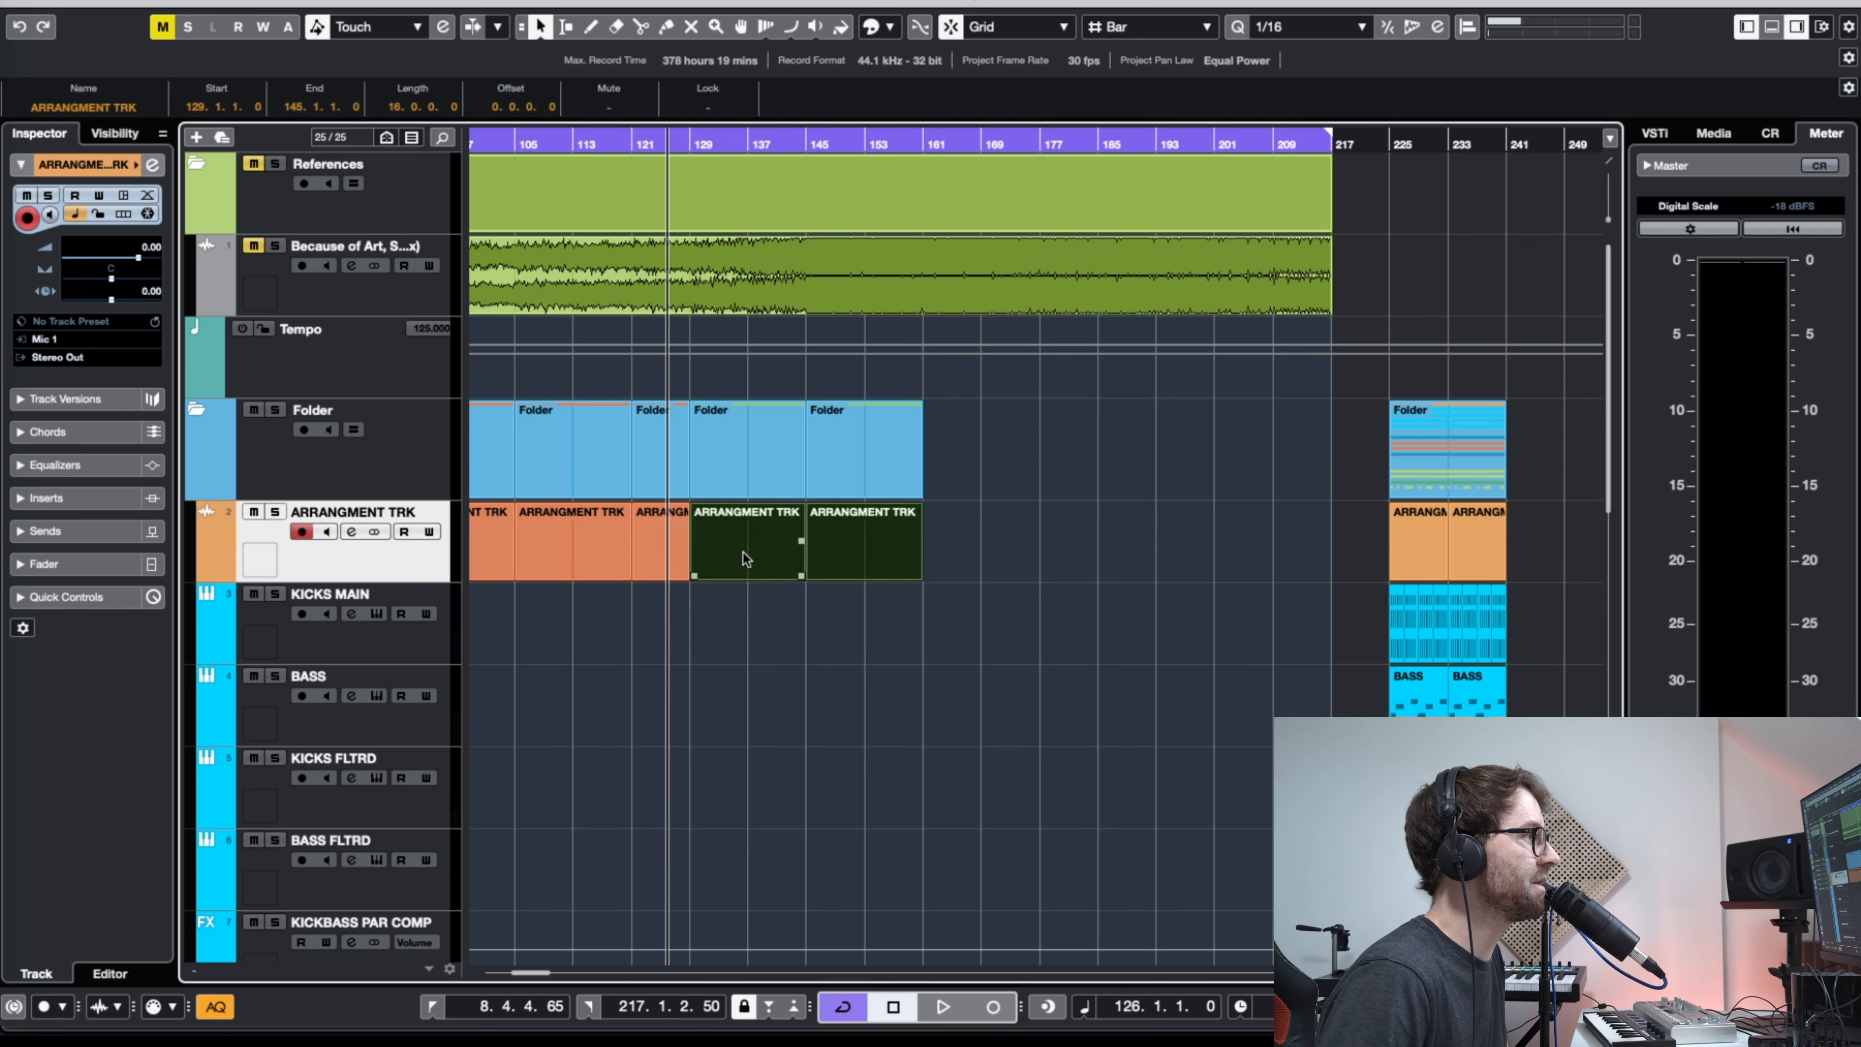
pyautogui.hotkey('ctrl', 'd')
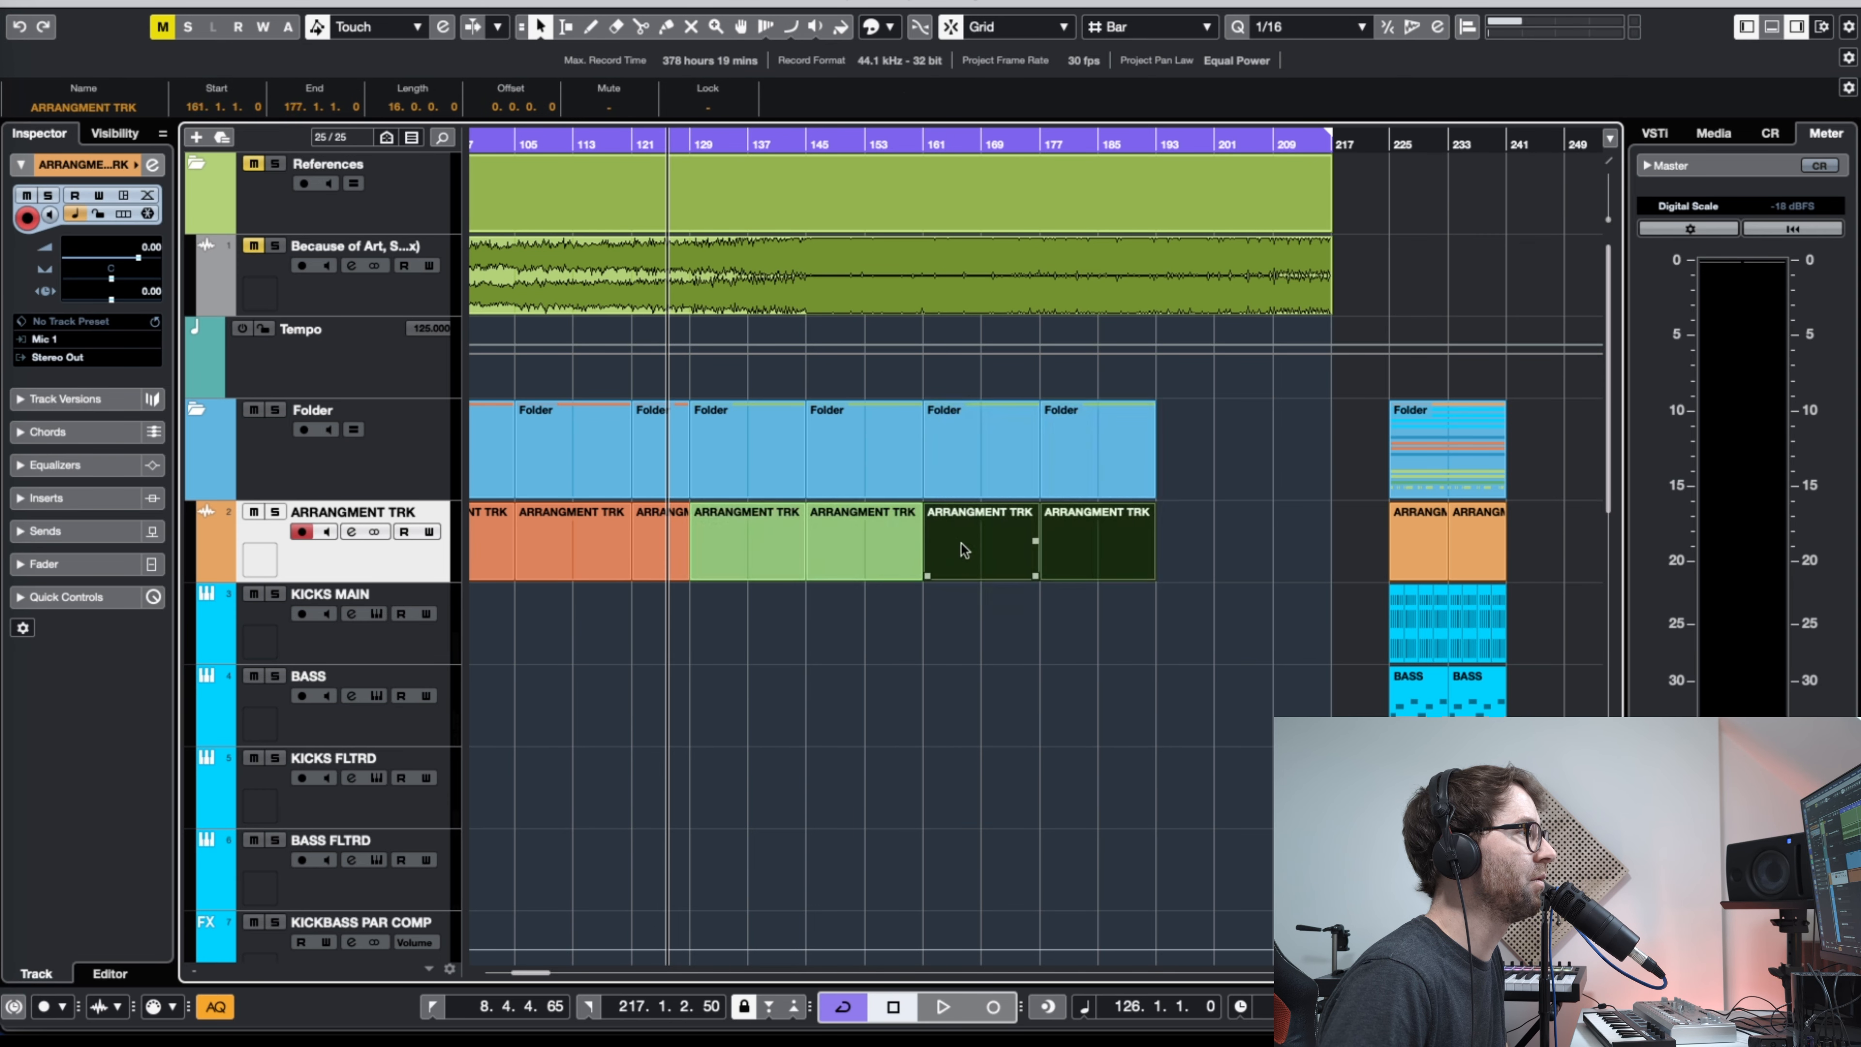
# Step: Copy the orange intro event to bar 193, directly after the last green section, as the outro
pyautogui.press('g')
pyautogui.press('g')
pyautogui.press('g')
pyautogui.press('g')
pyautogui.click(1092, 144)
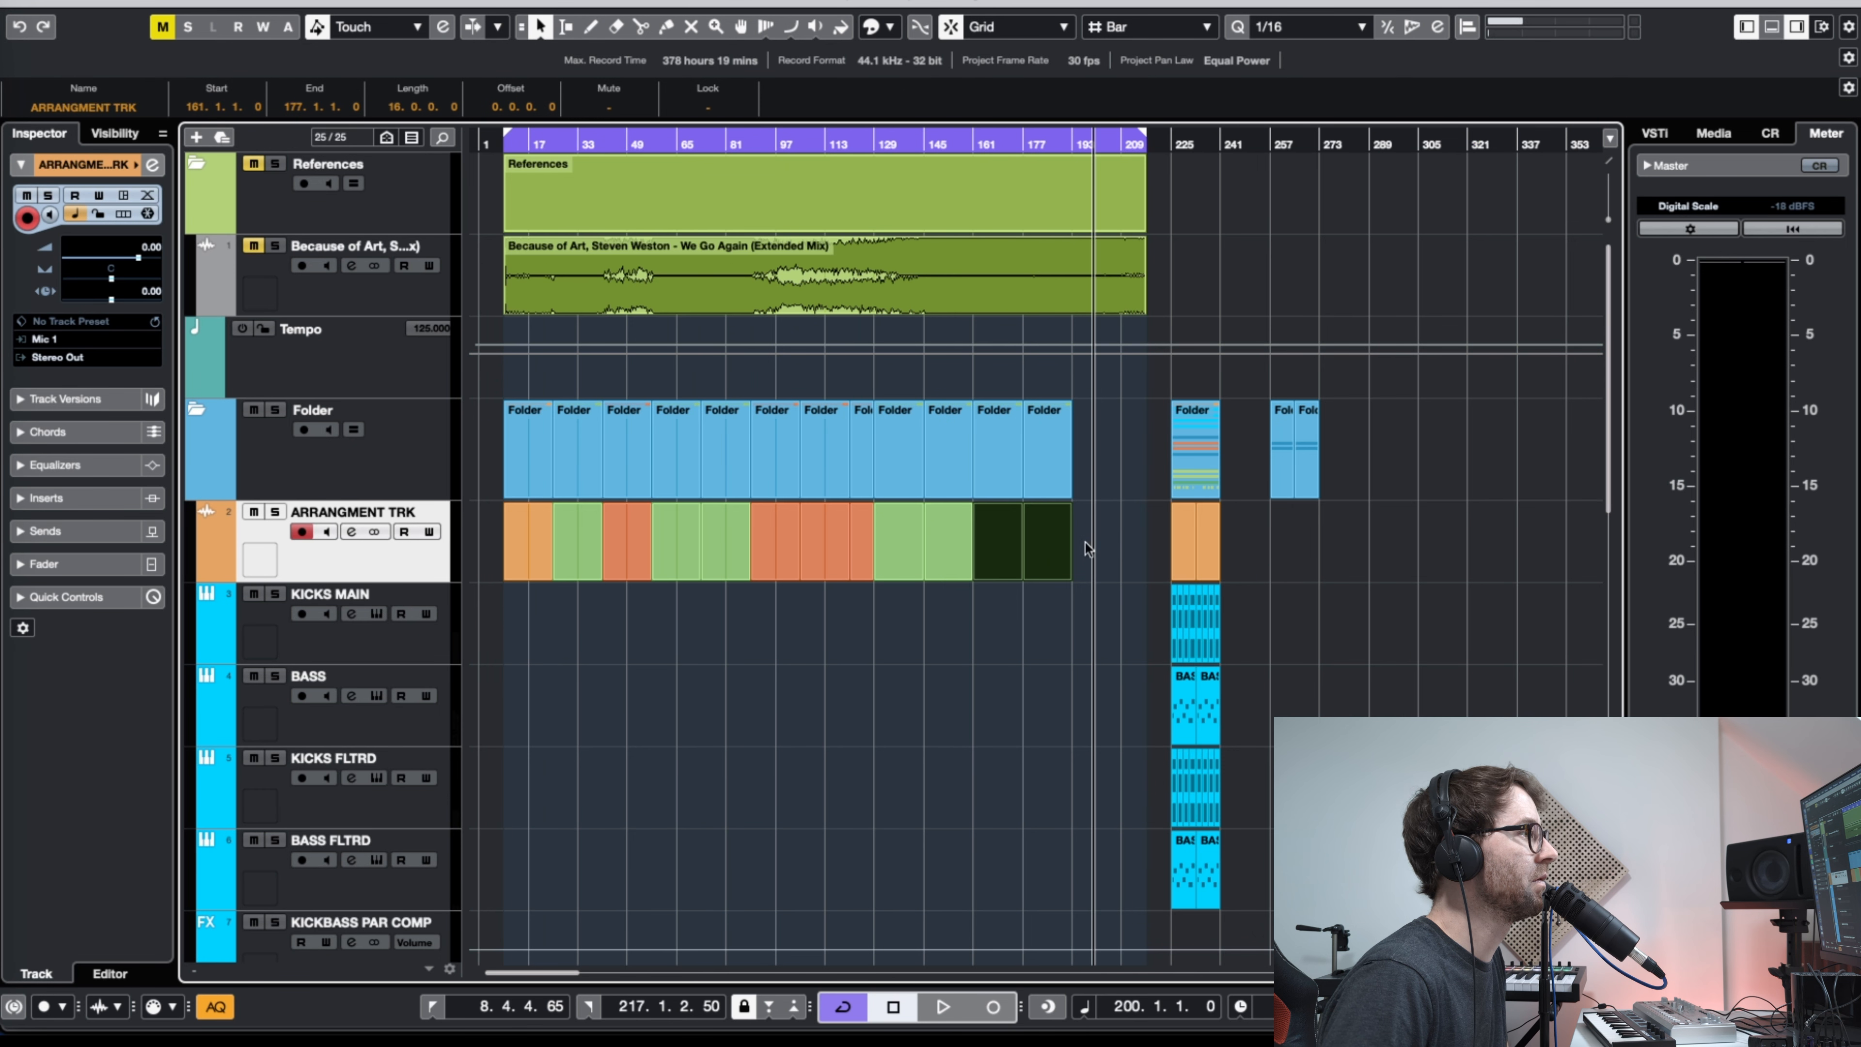
pyautogui.click(1088, 547)
pyautogui.press('h')
pyautogui.press('h')
pyautogui.press('g')
pyautogui.press('g')
pyautogui.press('g')
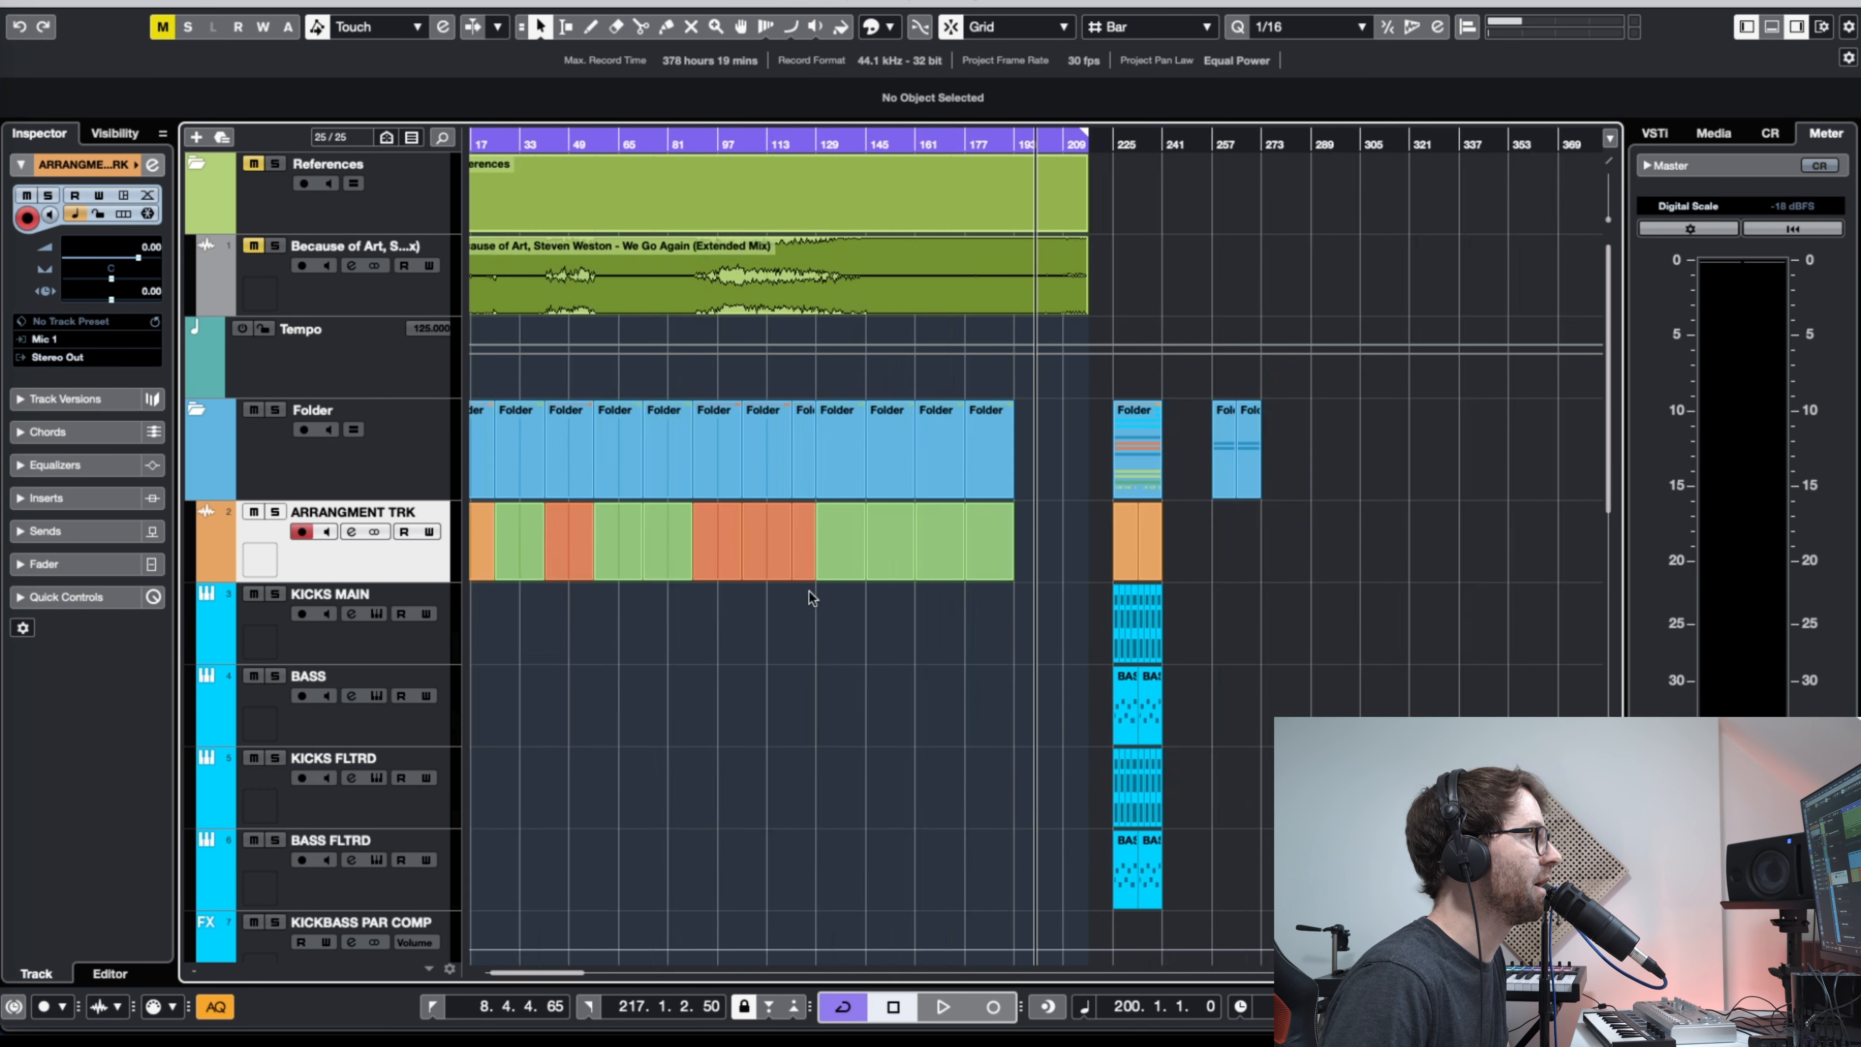
pyautogui.press('h')
pyautogui.click(519, 555)
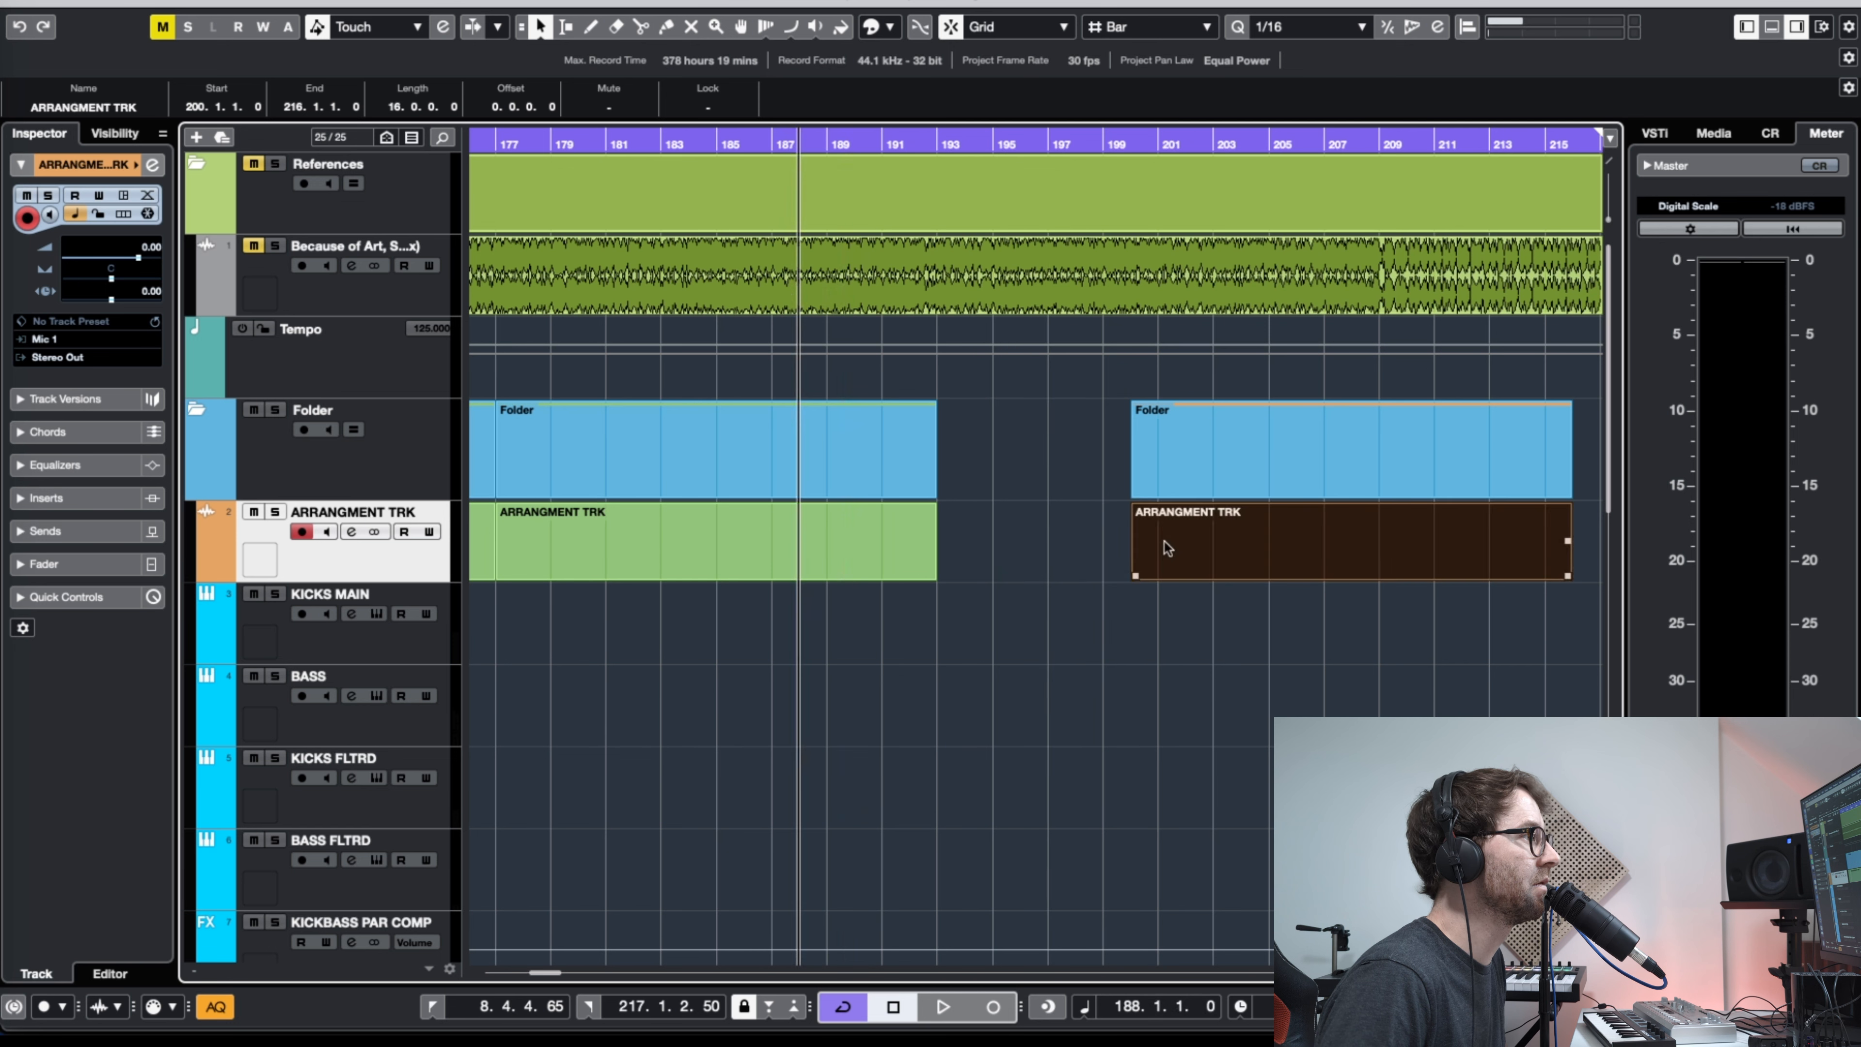
pyautogui.moveTo(1165, 542); pyautogui.dragTo(979, 535)
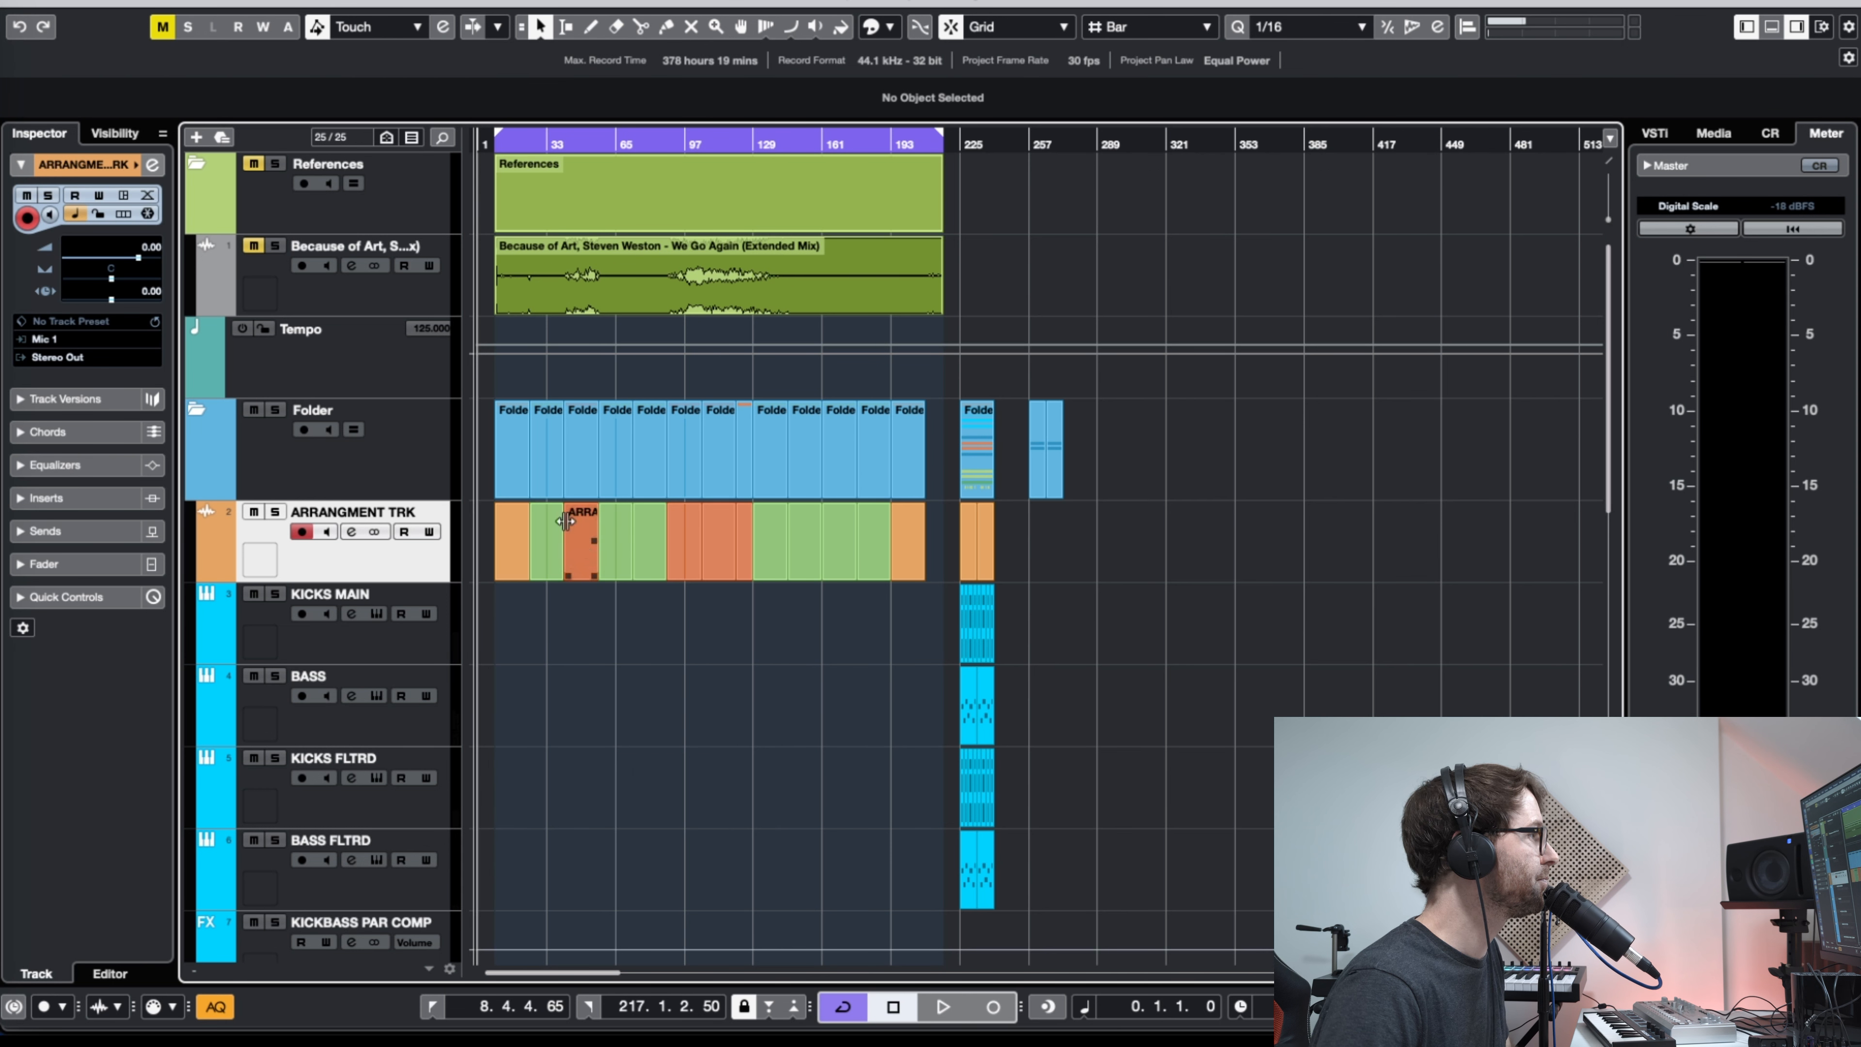
# Step: Set the locators around the arrangement from bar 9 to bar 209, turn cycling off and place the playback cursor at bar 9
pyautogui.press('h')
pyautogui.press('h')
pyautogui.press('h')
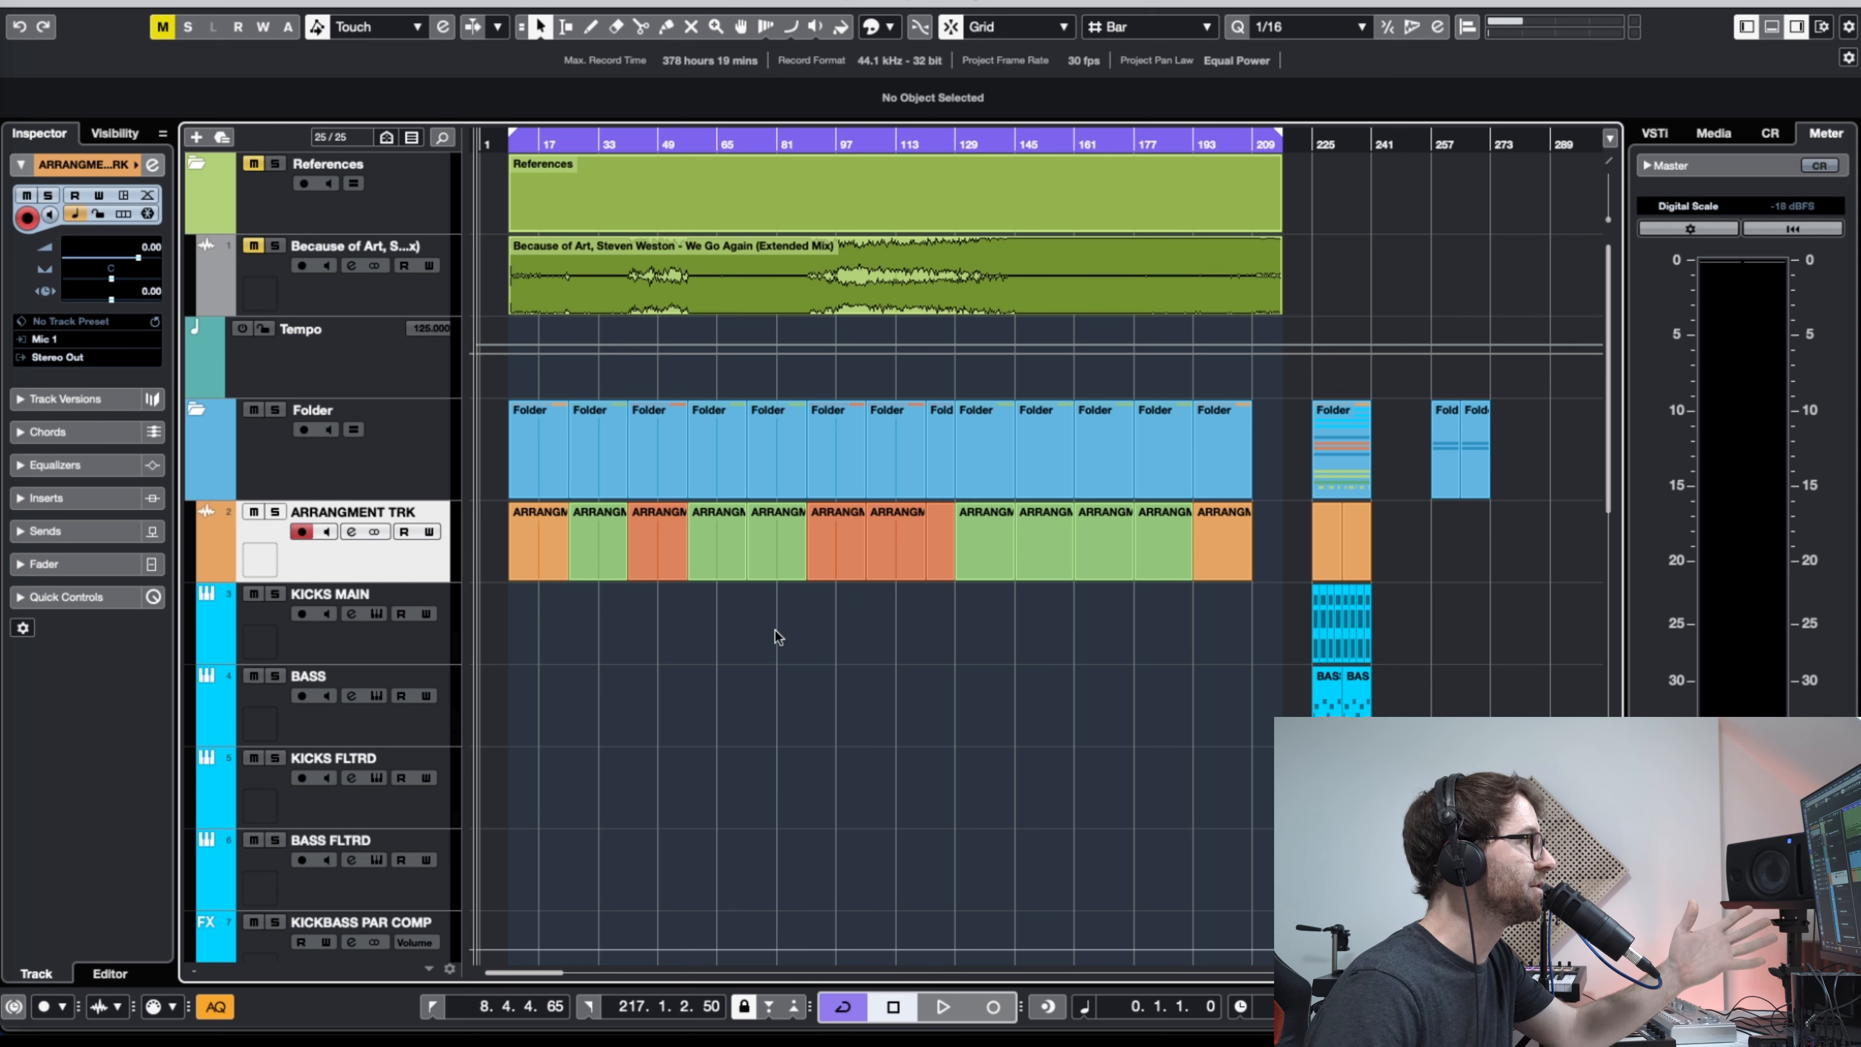
pyautogui.click(512, 145)
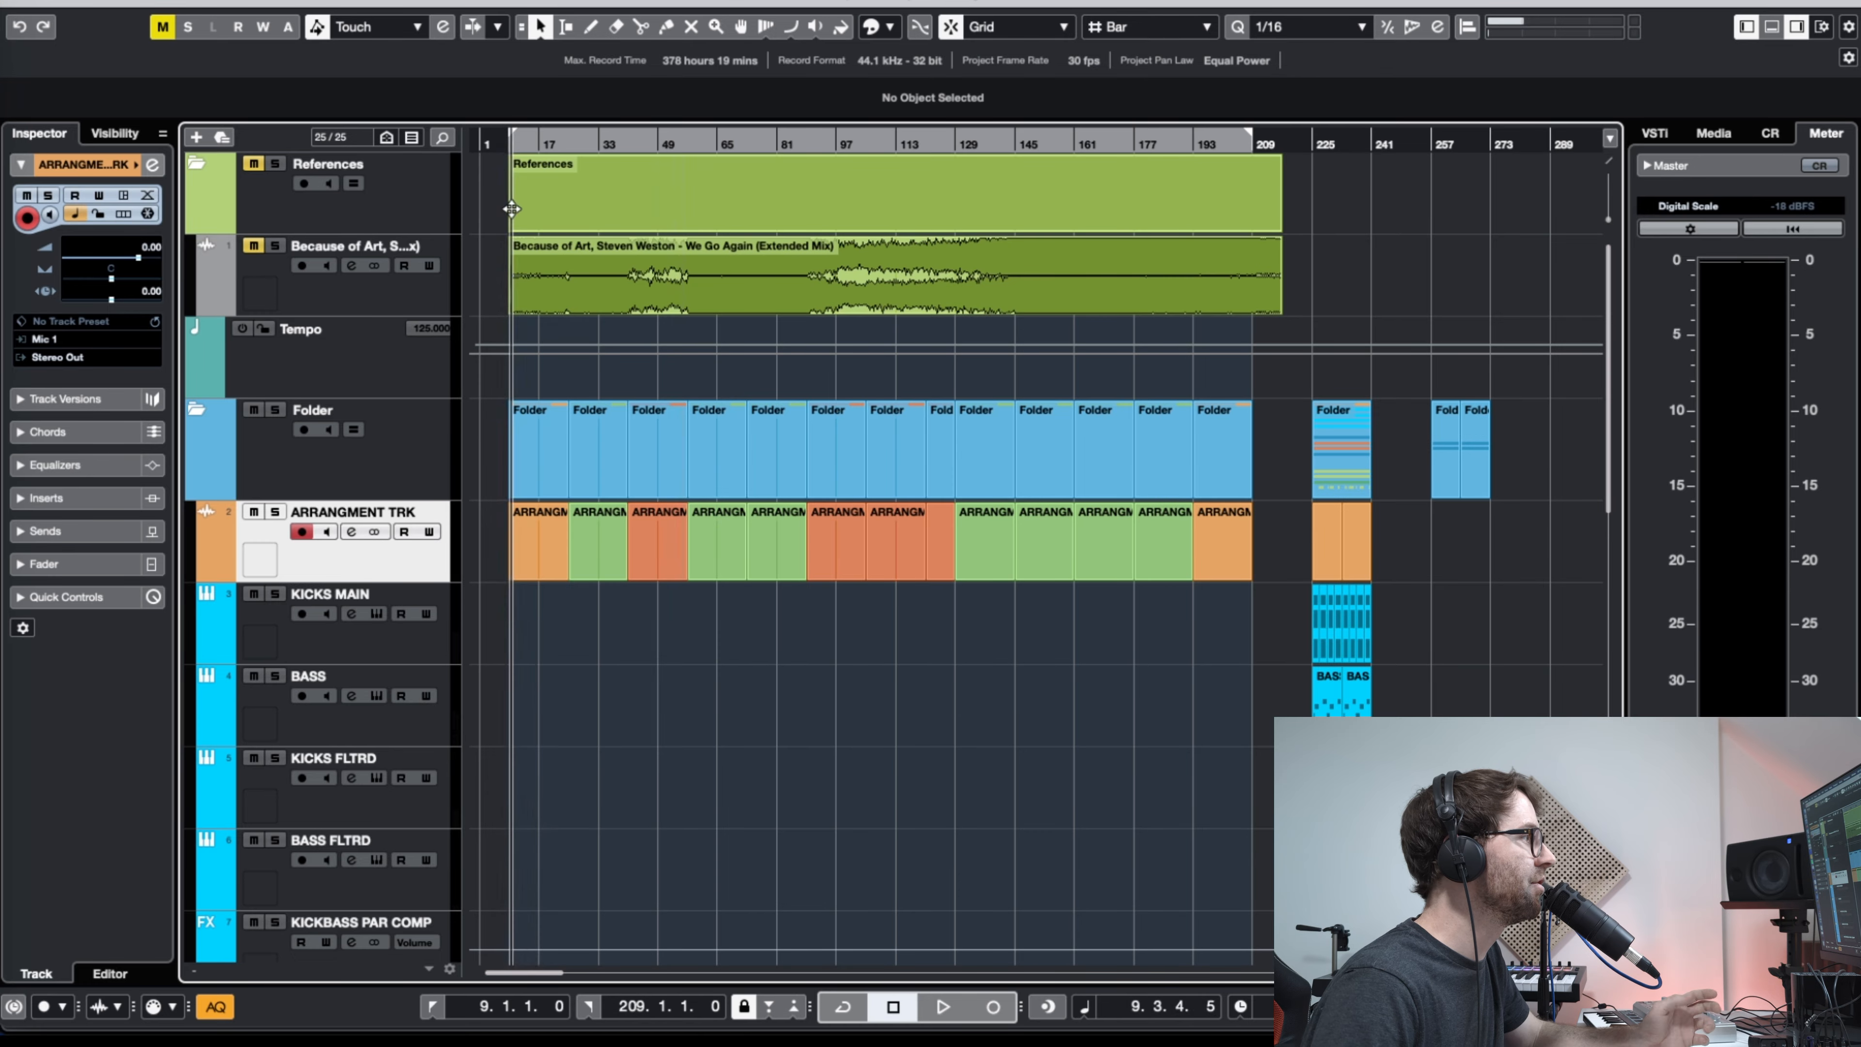
pyautogui.moveTo(511, 209); pyautogui.dragTo(513, 210)
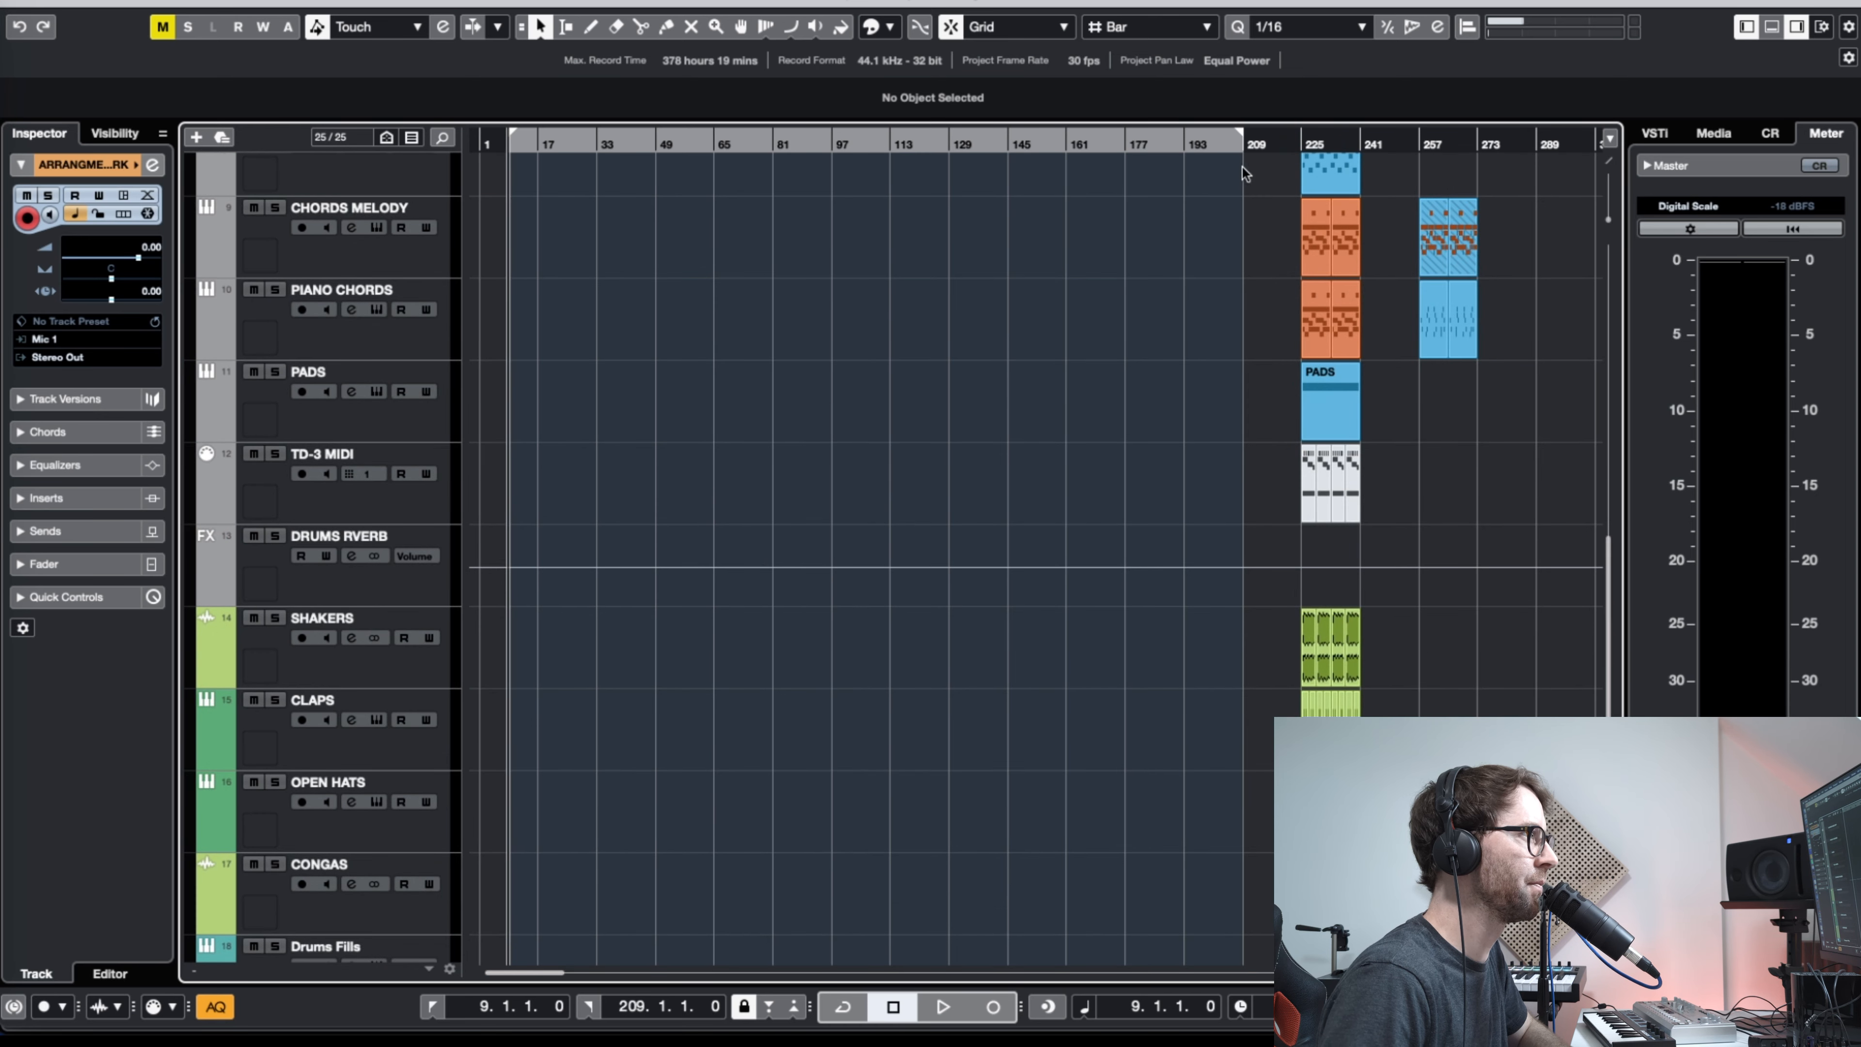
# Step: Set the locators around the original loop from bar 225 to bar 241, turn cycling on and place the playback cursor at bar 225
pyautogui.moveTo(1026, 147); pyautogui.dragTo(1257, 176)
pyautogui.press('g')
pyautogui.scroll(10, 1238, 667)
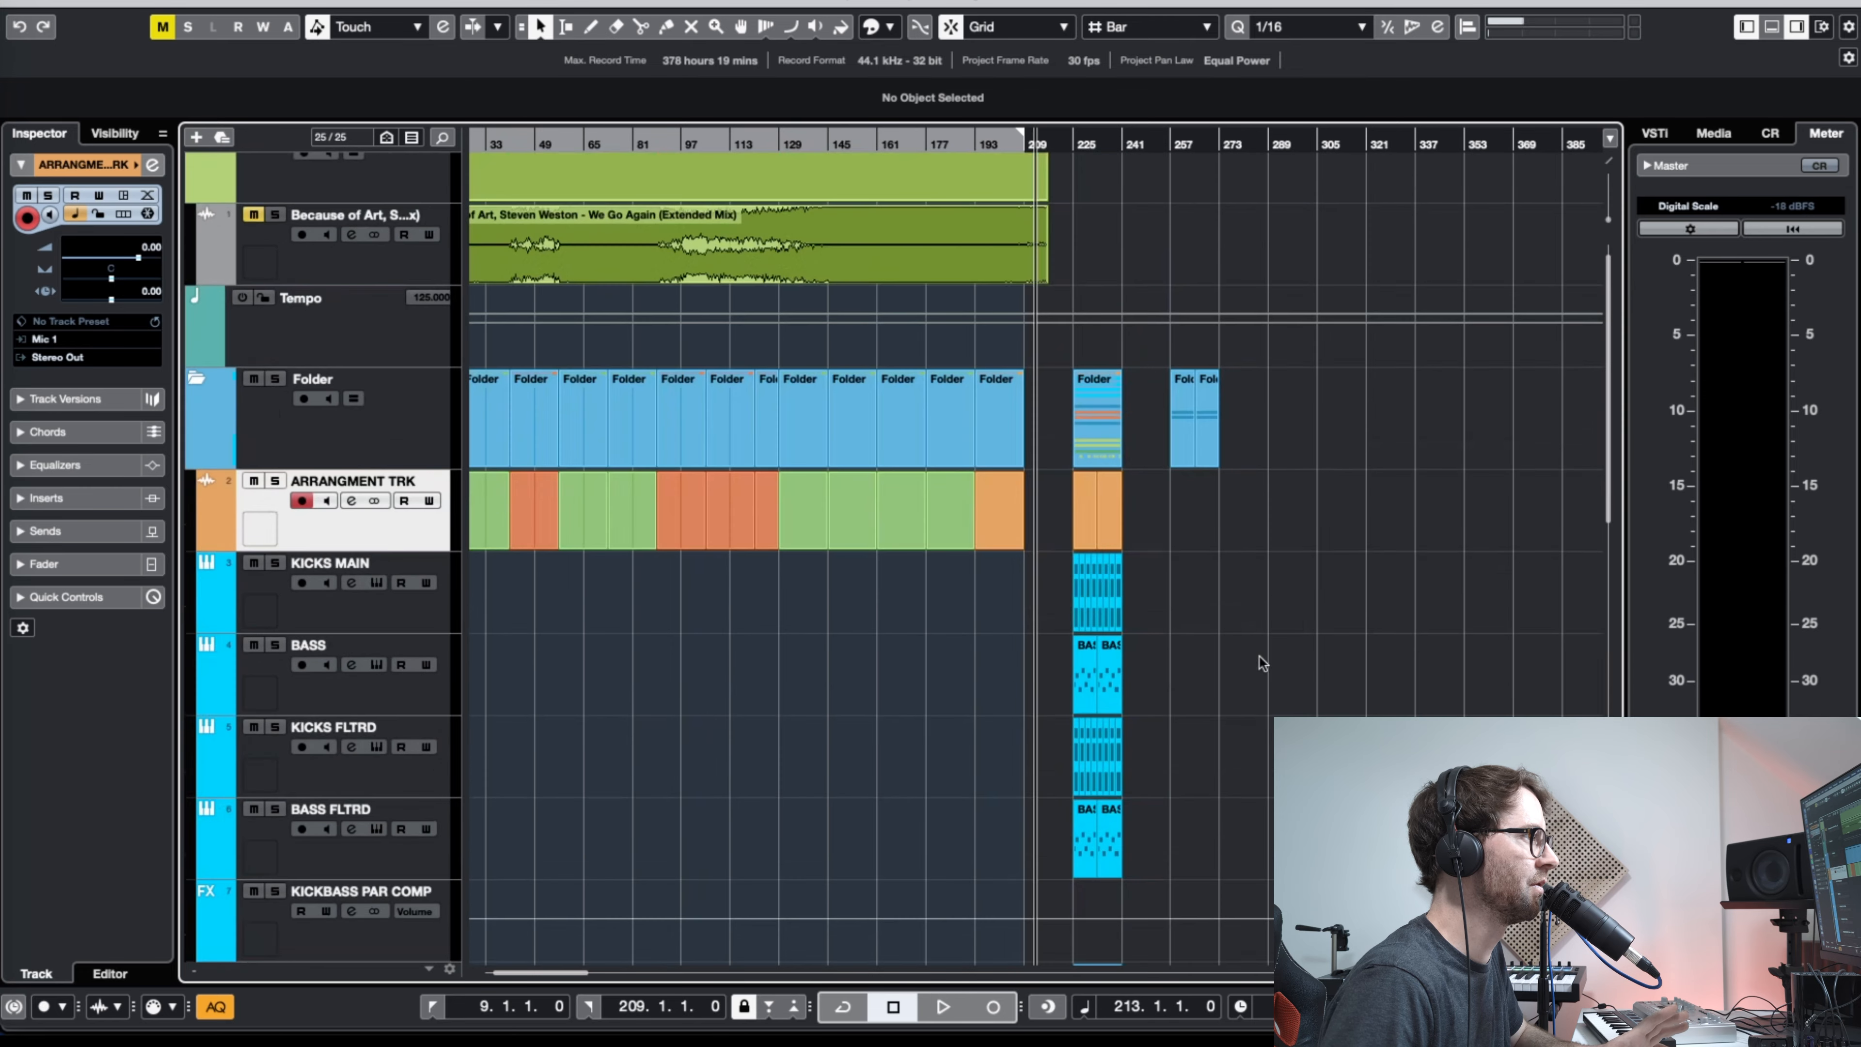
pyautogui.scroll(-3, 1258, 581)
pyautogui.scroll(-5, 1275, 565)
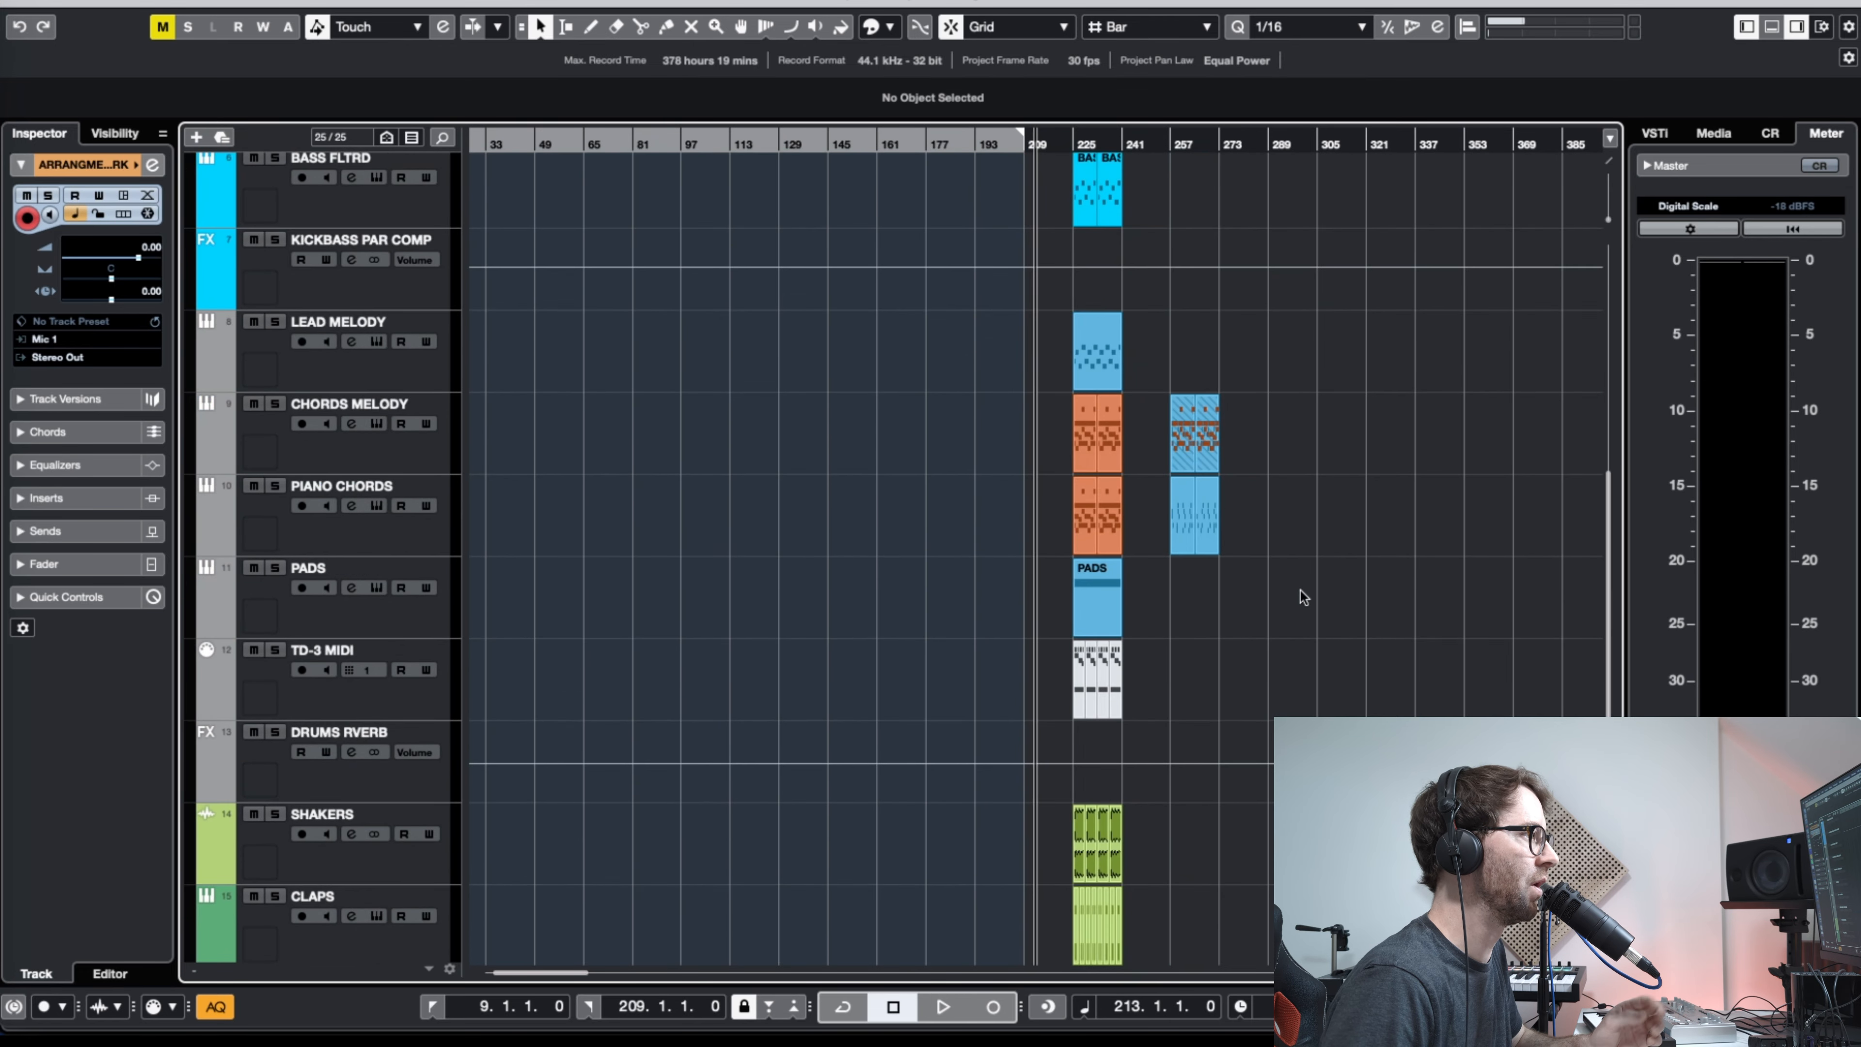
pyautogui.scroll(6, 1299, 590)
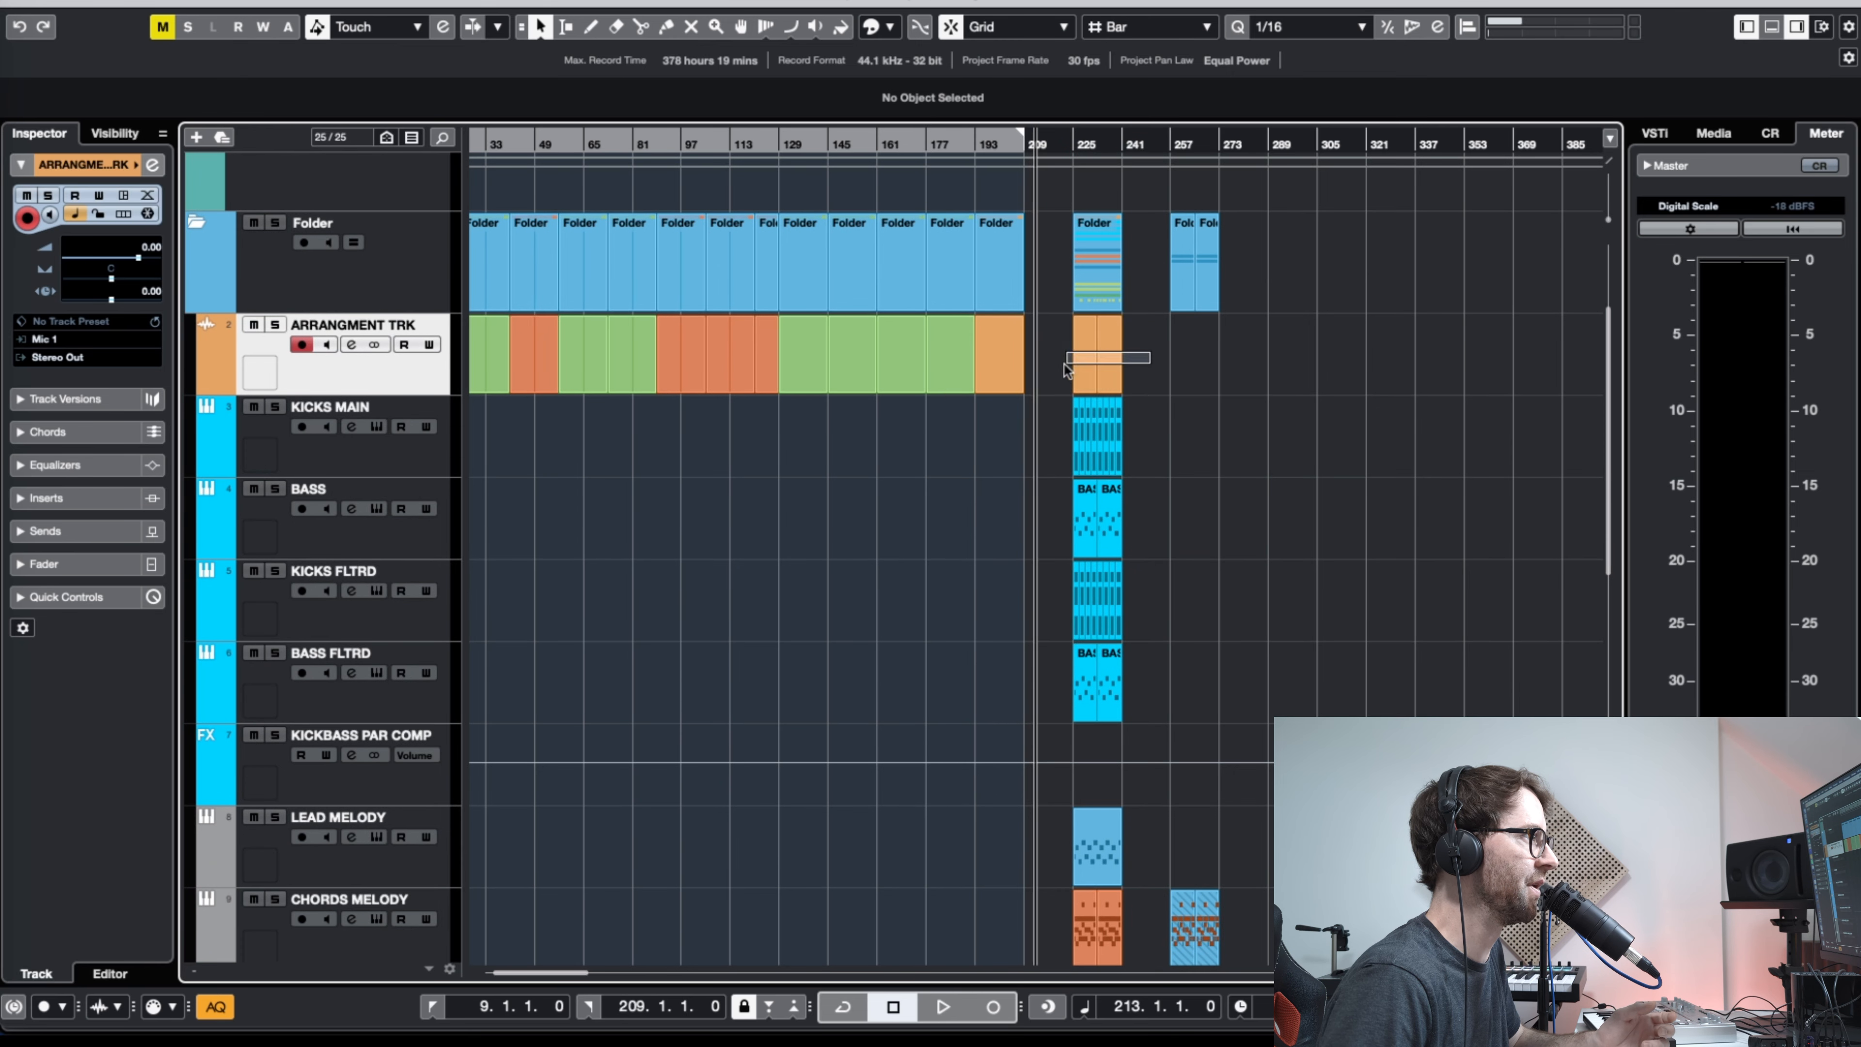
pyautogui.moveTo(1065, 365); pyautogui.dragTo(1058, 369)
pyautogui.press('p')
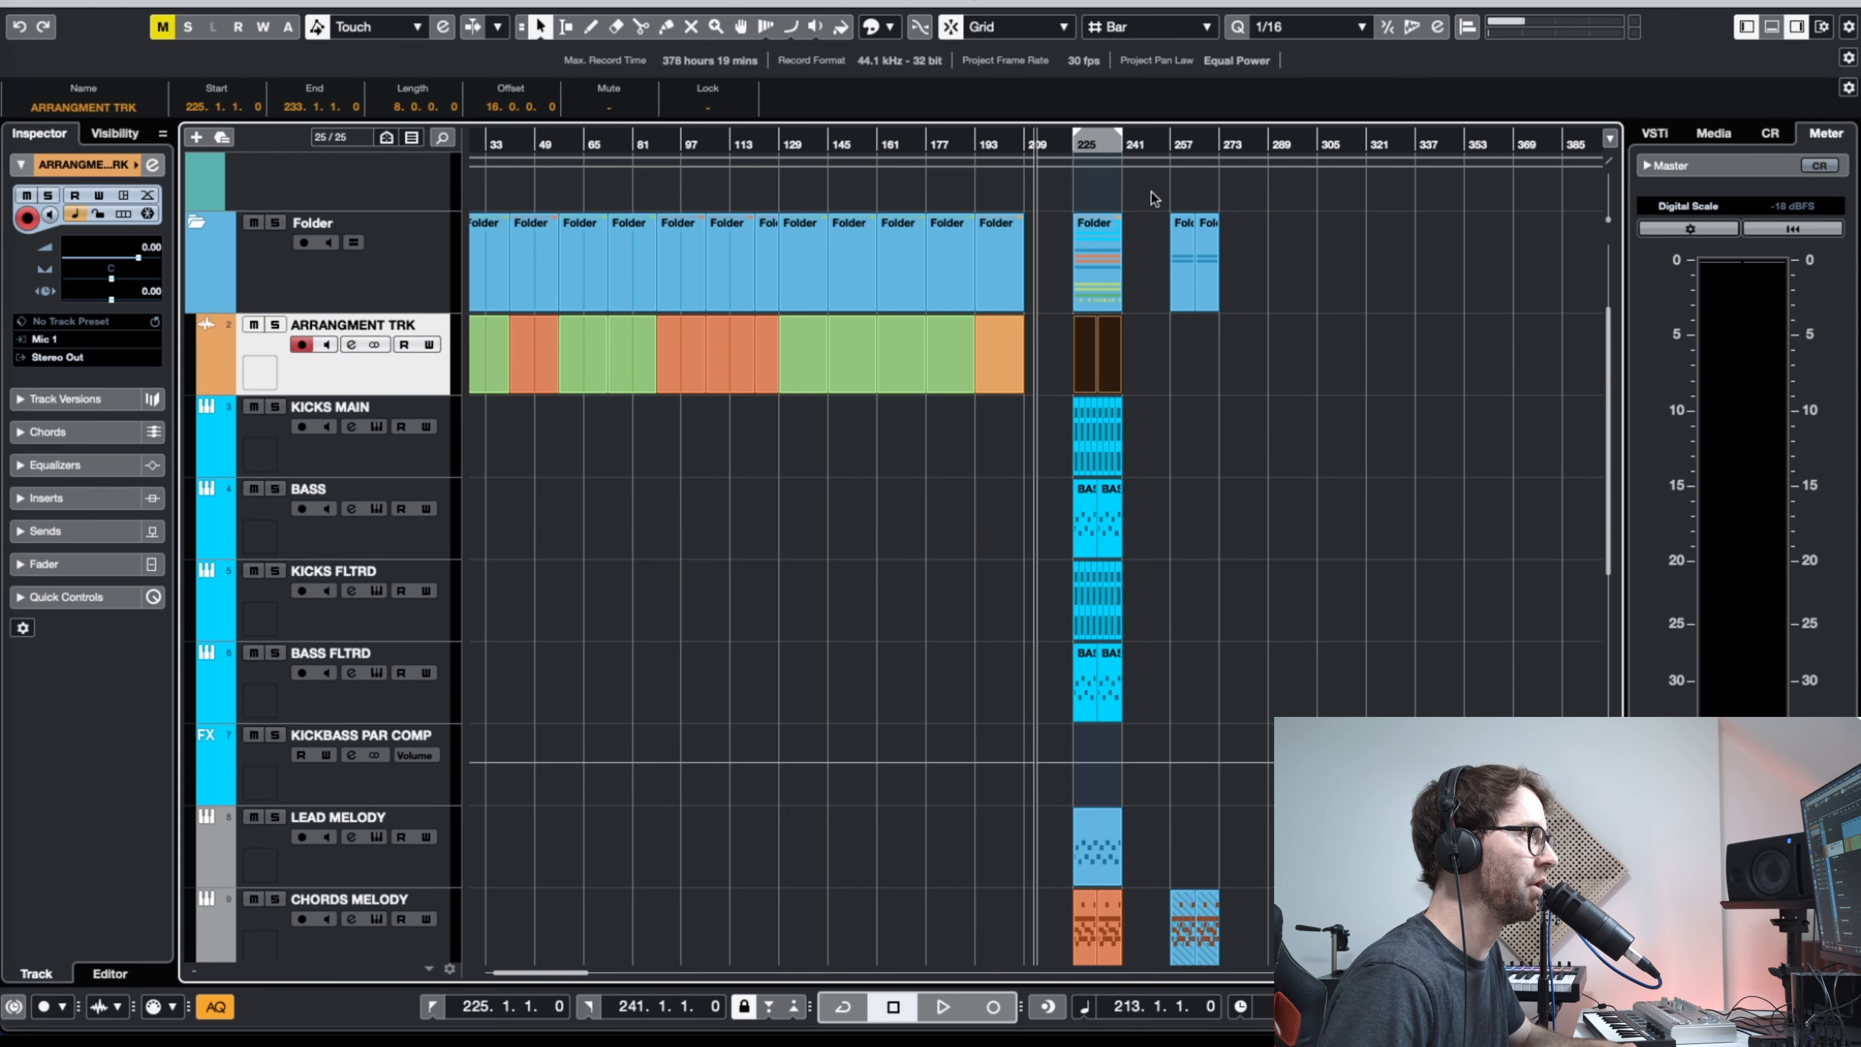
pyautogui.click(1134, 143)
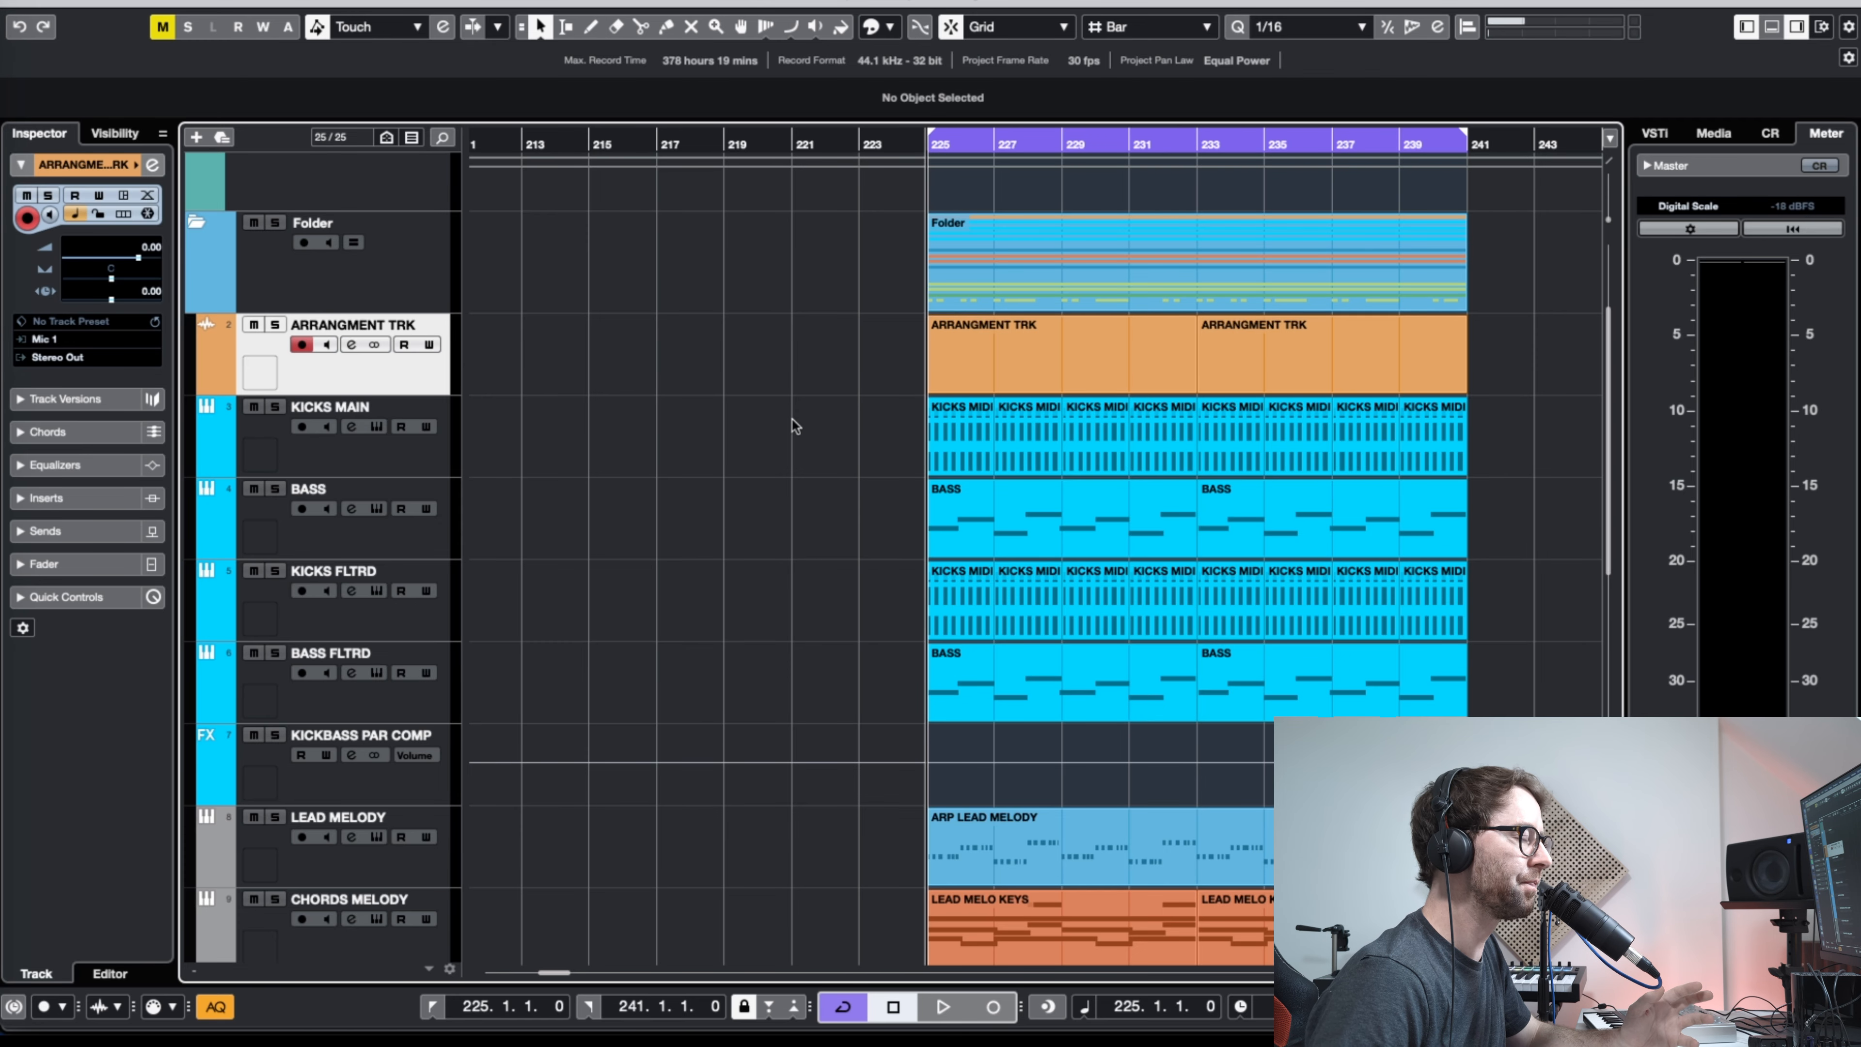
pyautogui.press('g')
pyautogui.press('g')
pyautogui.press('g')
pyautogui.press('g')
pyautogui.press('g')
pyautogui.press('g')
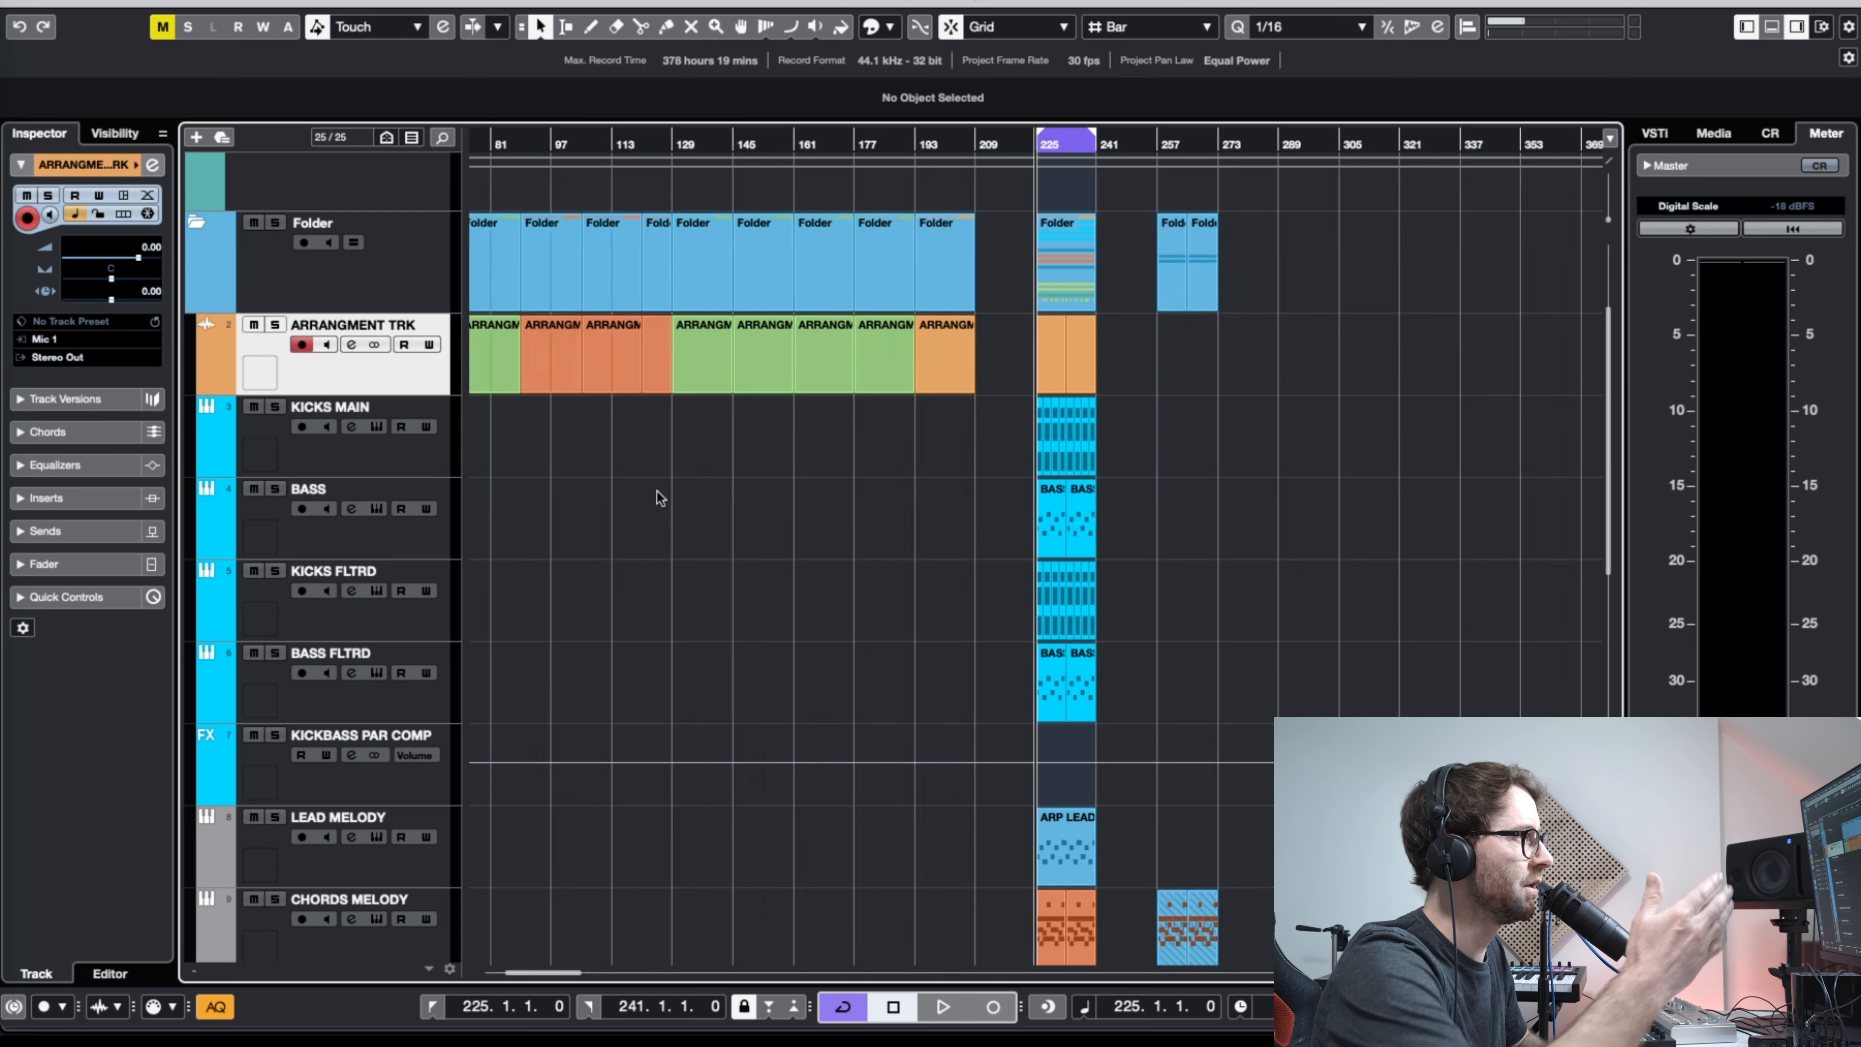
# Step: Copy the main kick and bass events from the loop at bar 225 to bar 9, beneath the intro section
pyautogui.press('g')
pyautogui.press('g')
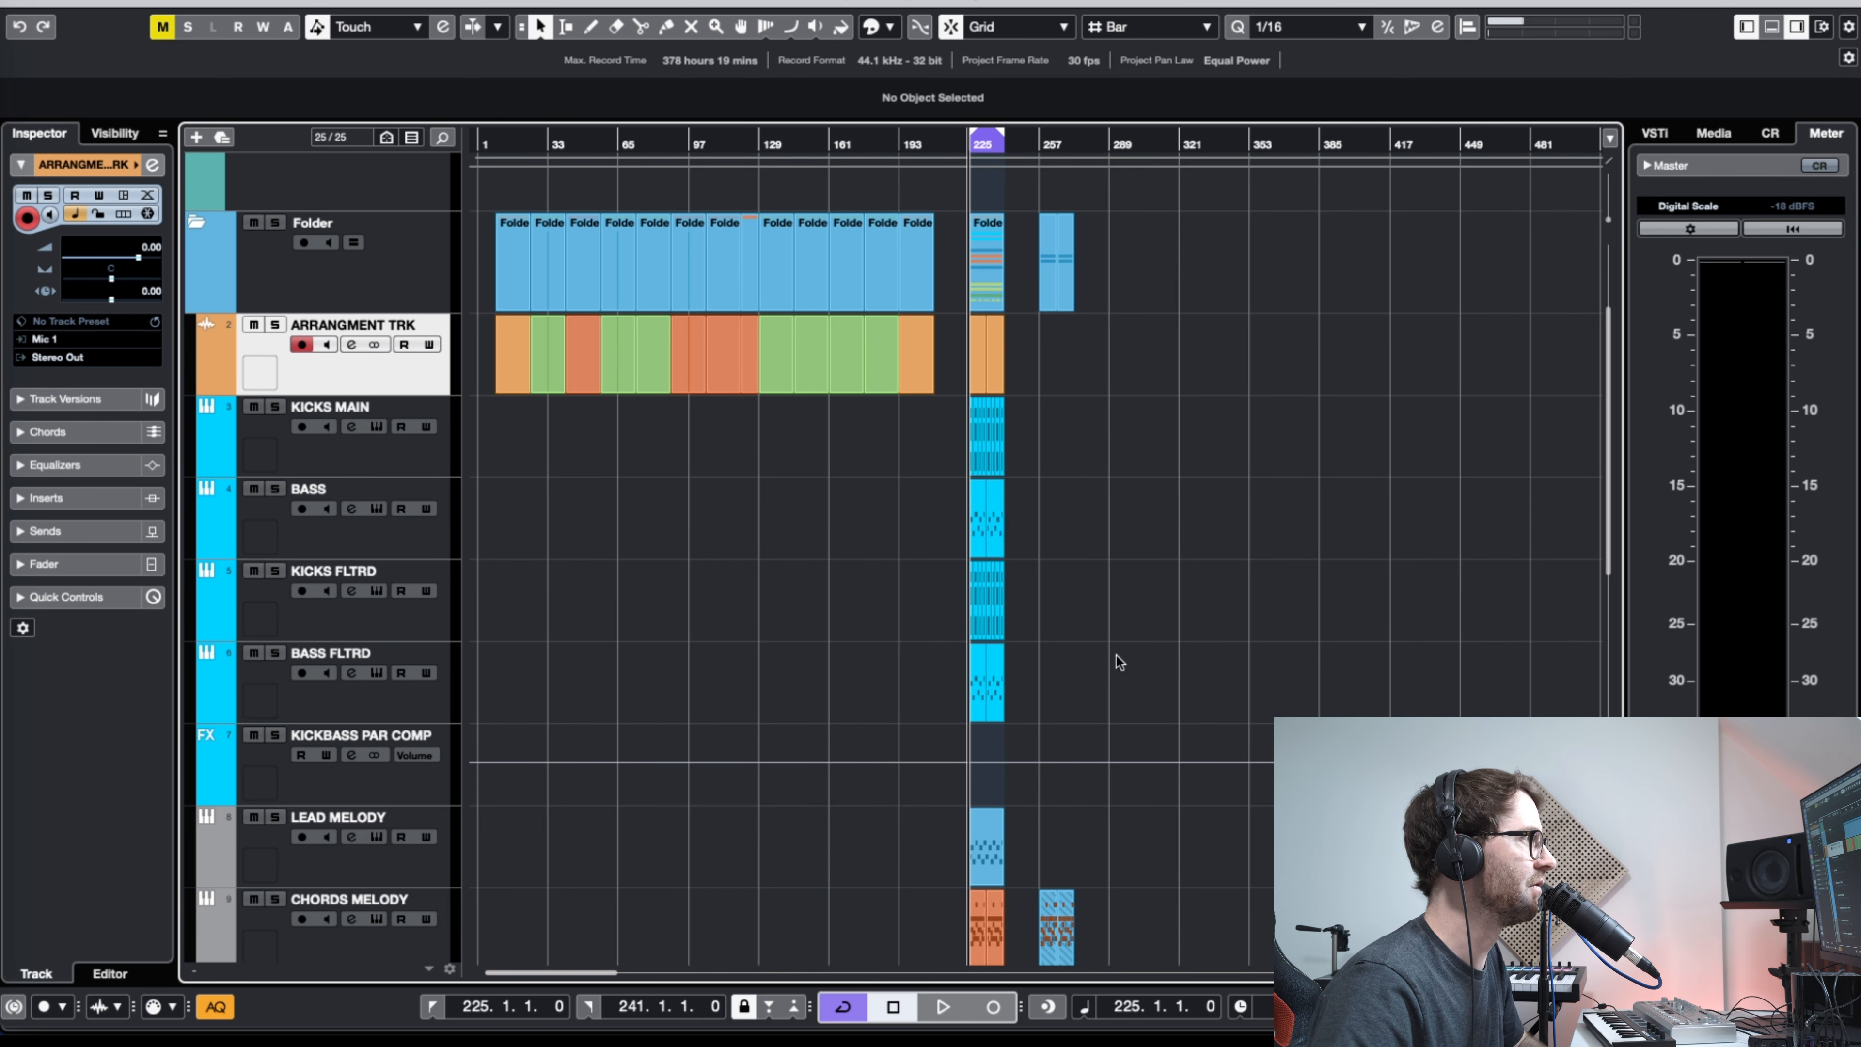
pyautogui.press('h')
pyautogui.press('h')
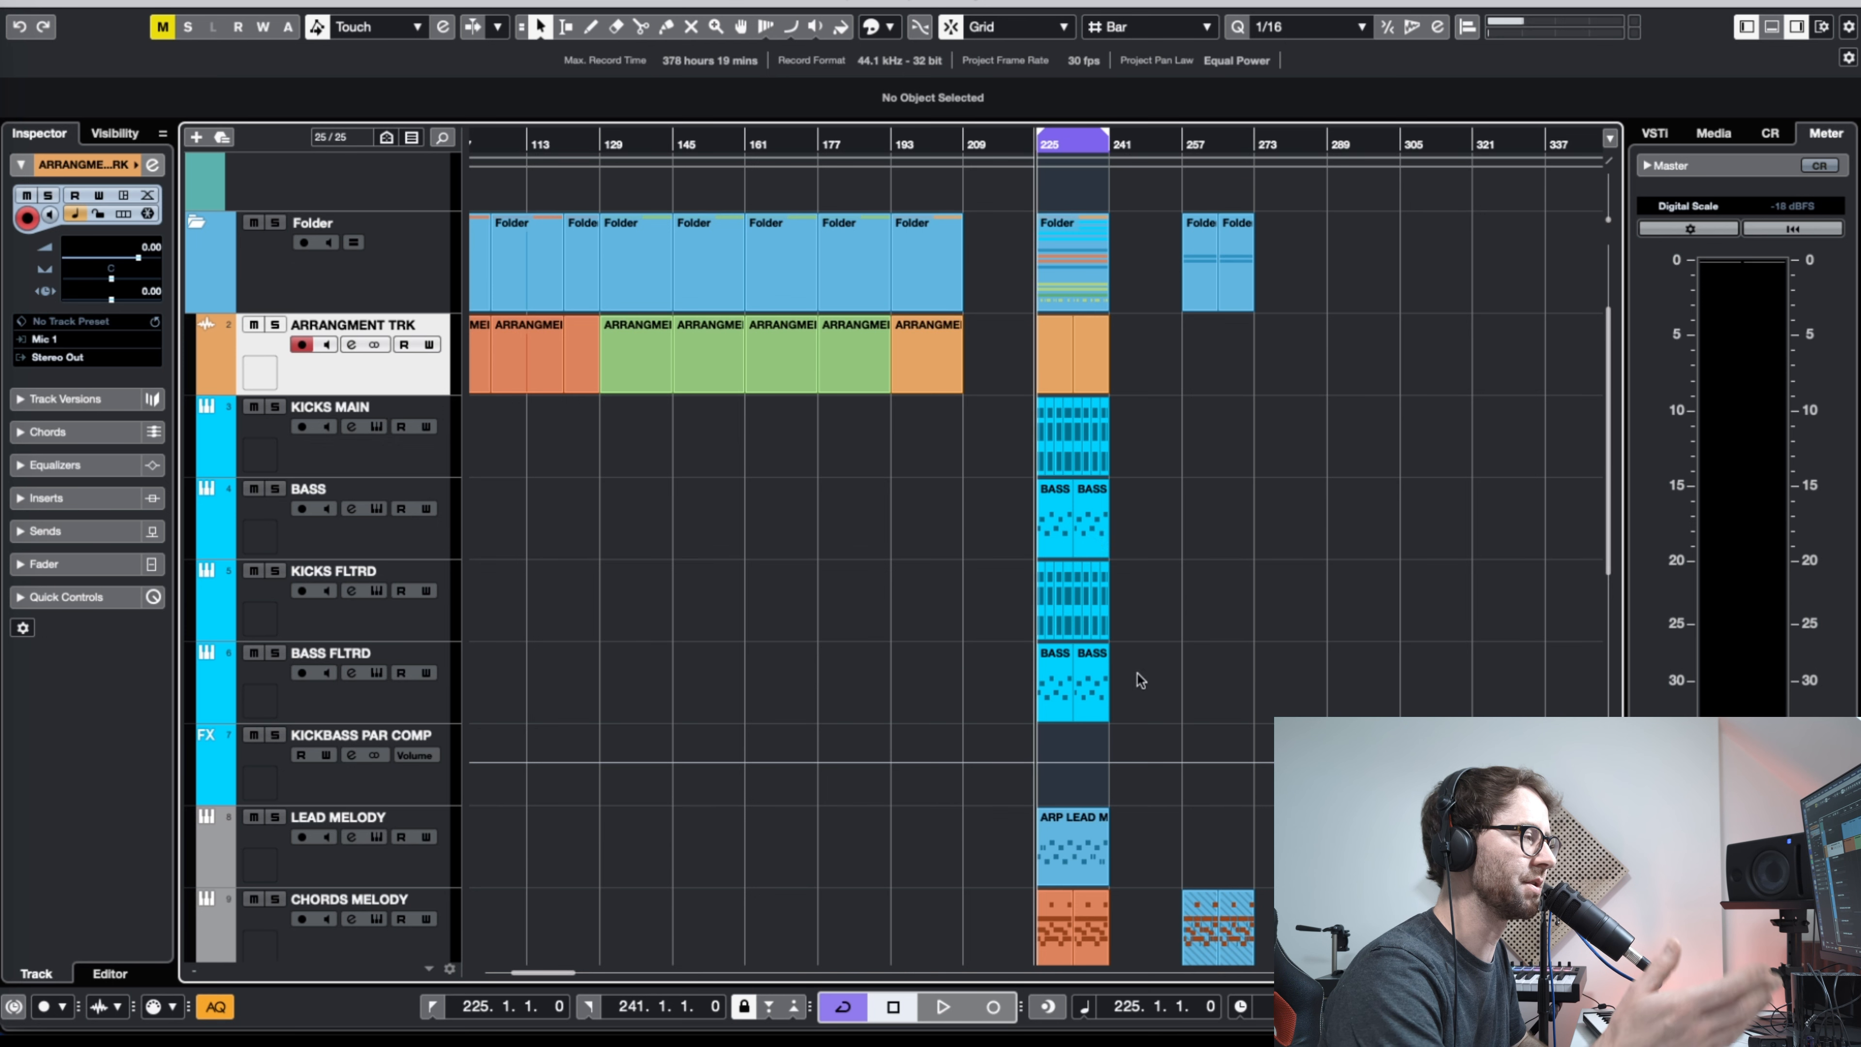
pyautogui.scroll(-8, 1173, 587)
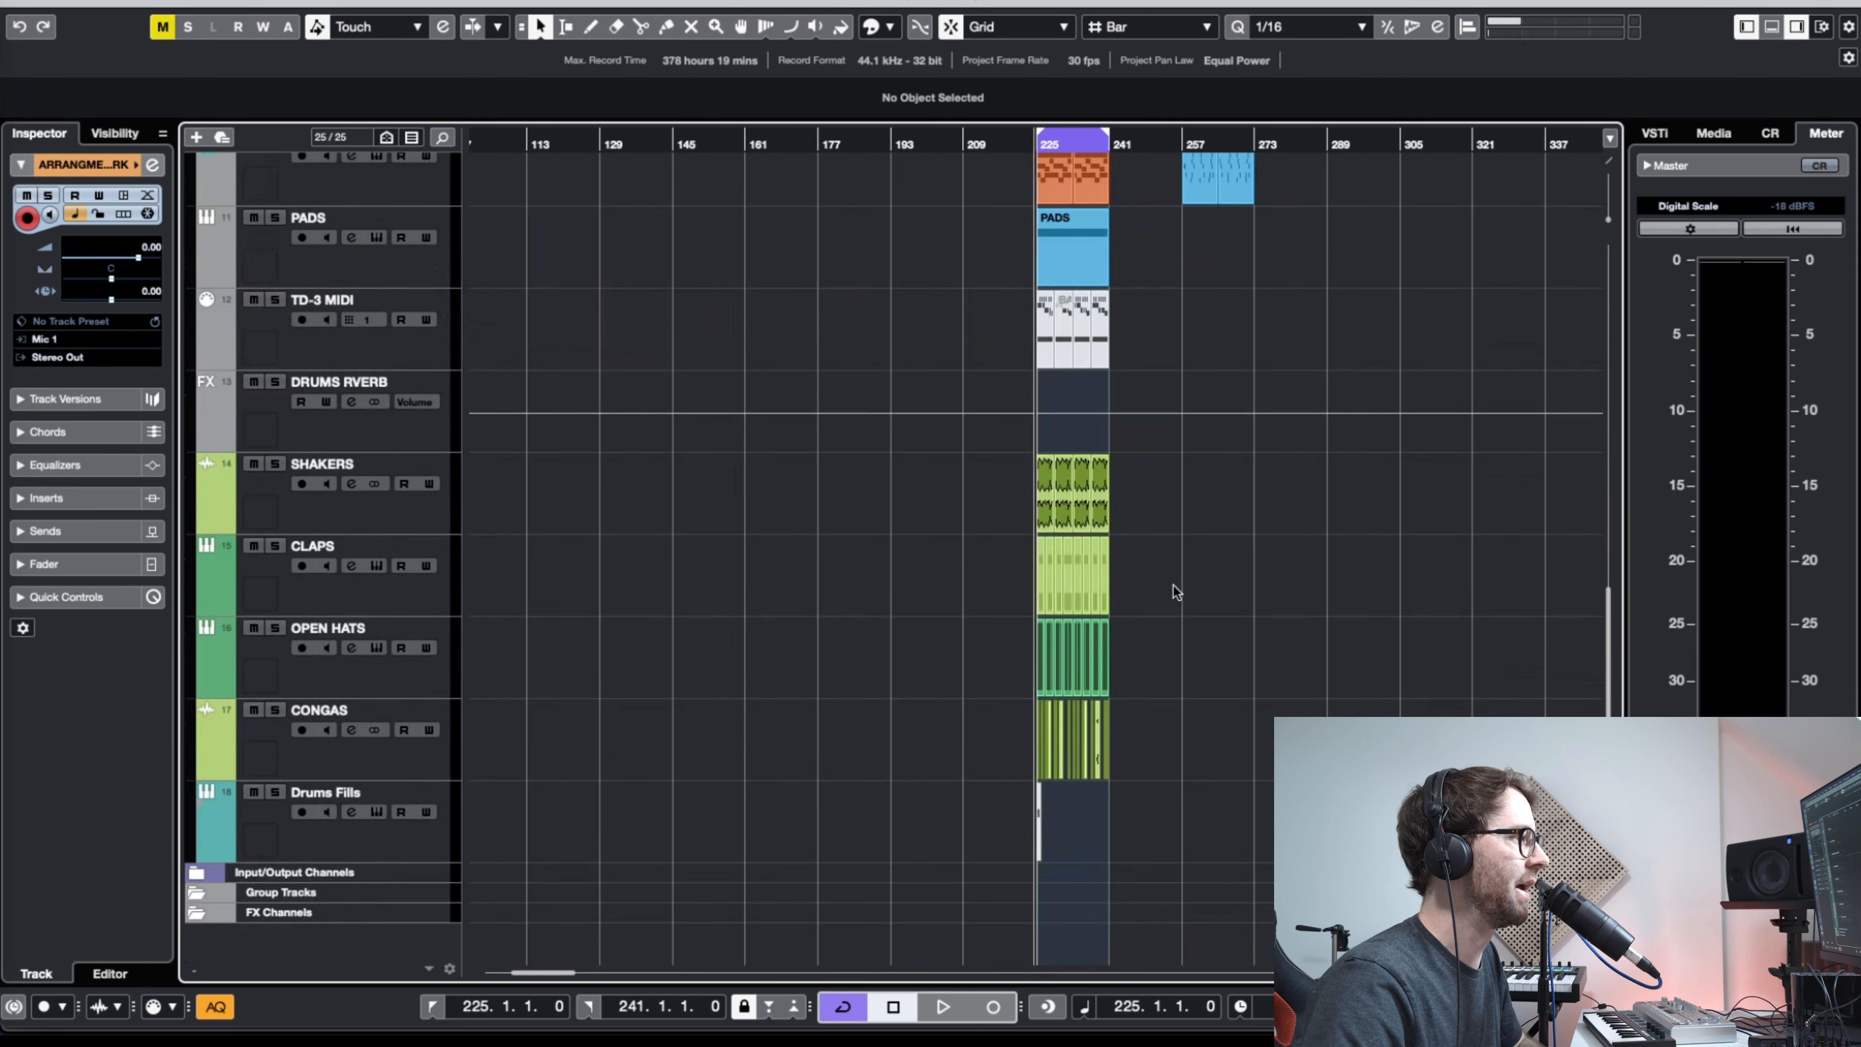
pyautogui.scroll(10, 1172, 587)
pyautogui.press('g')
pyautogui.press('g')
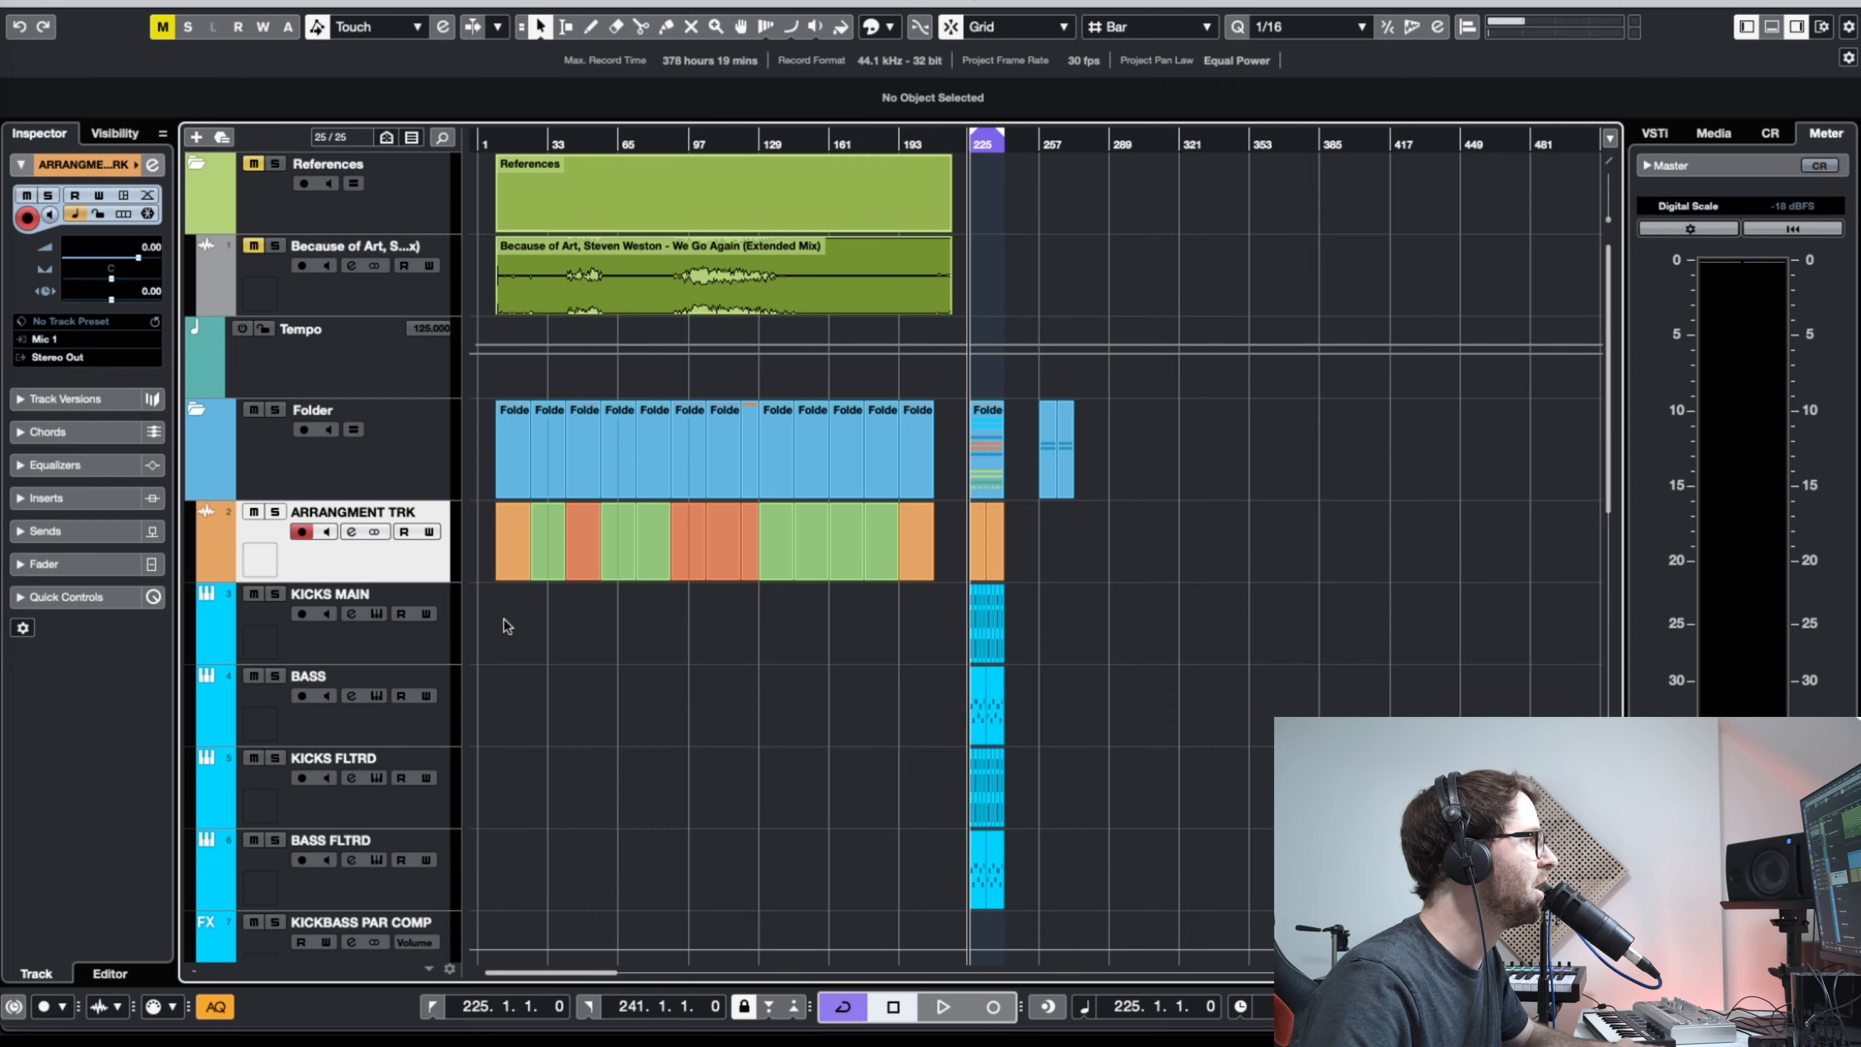
pyautogui.click(364, 642)
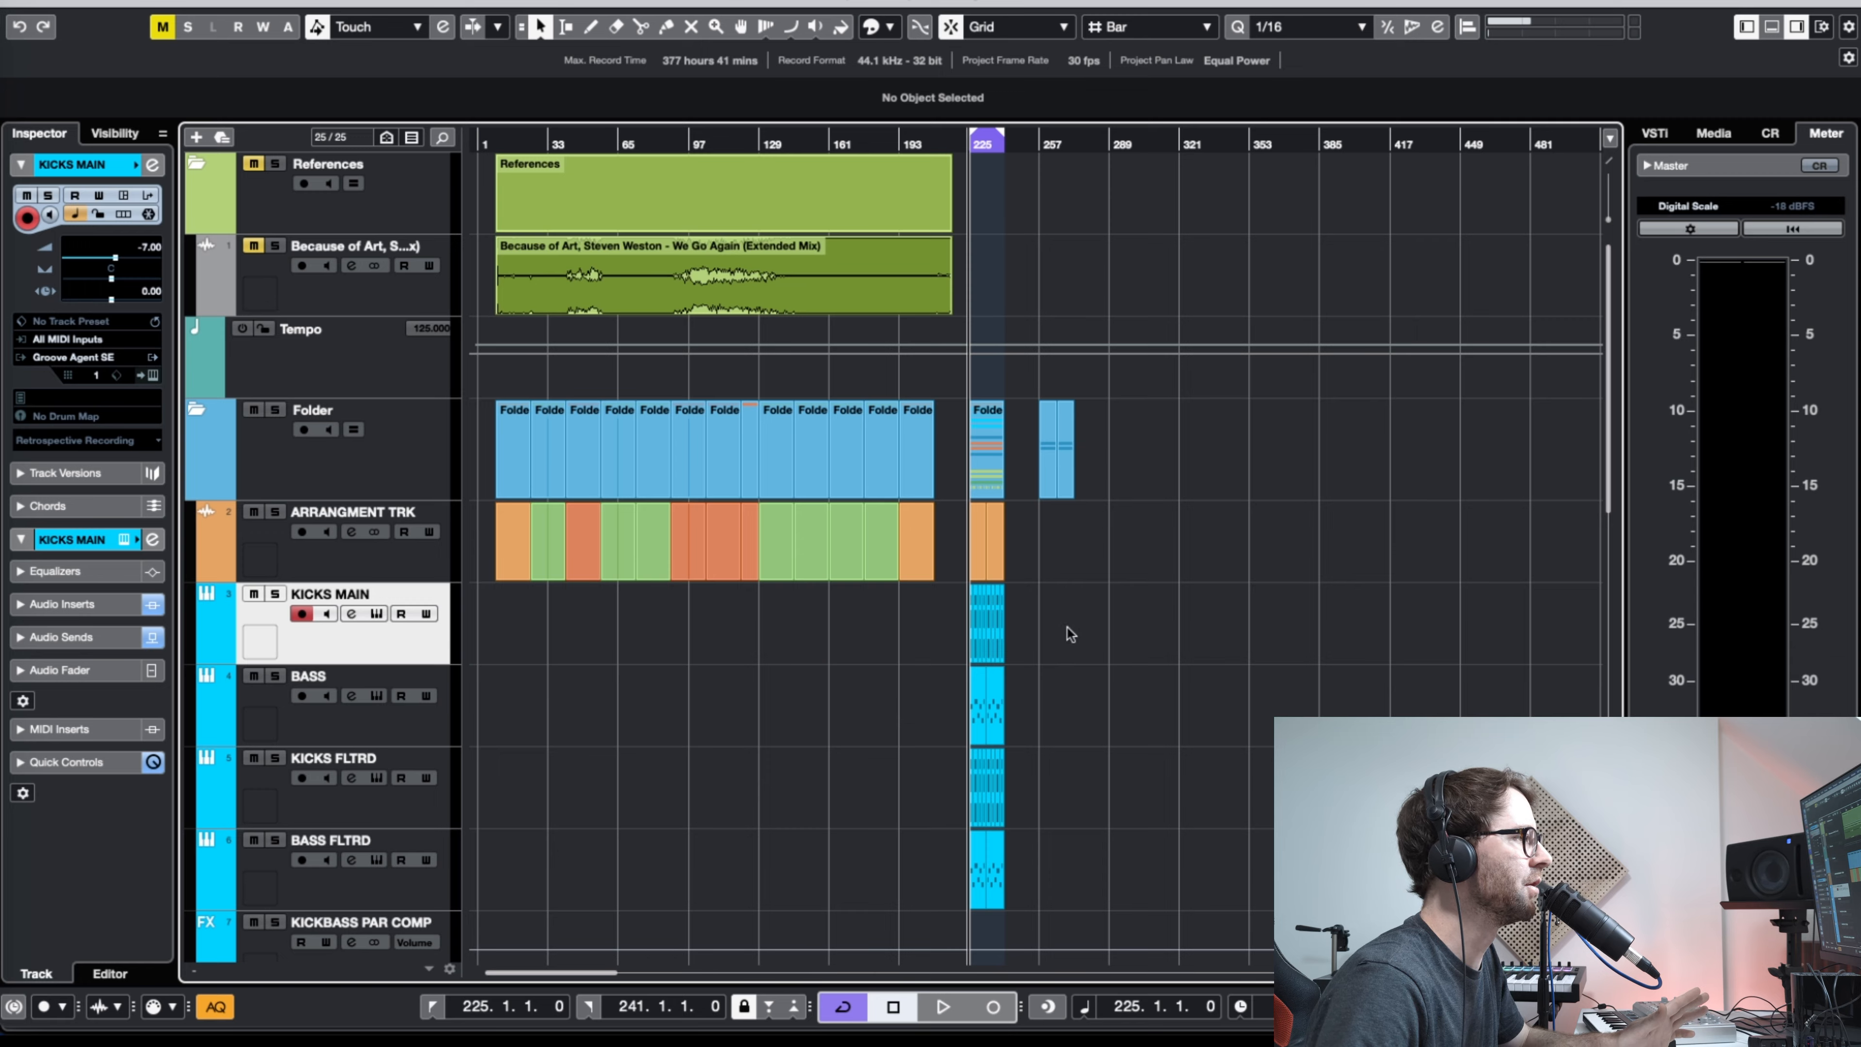
pyautogui.moveTo(1064, 624); pyautogui.dragTo(960, 711)
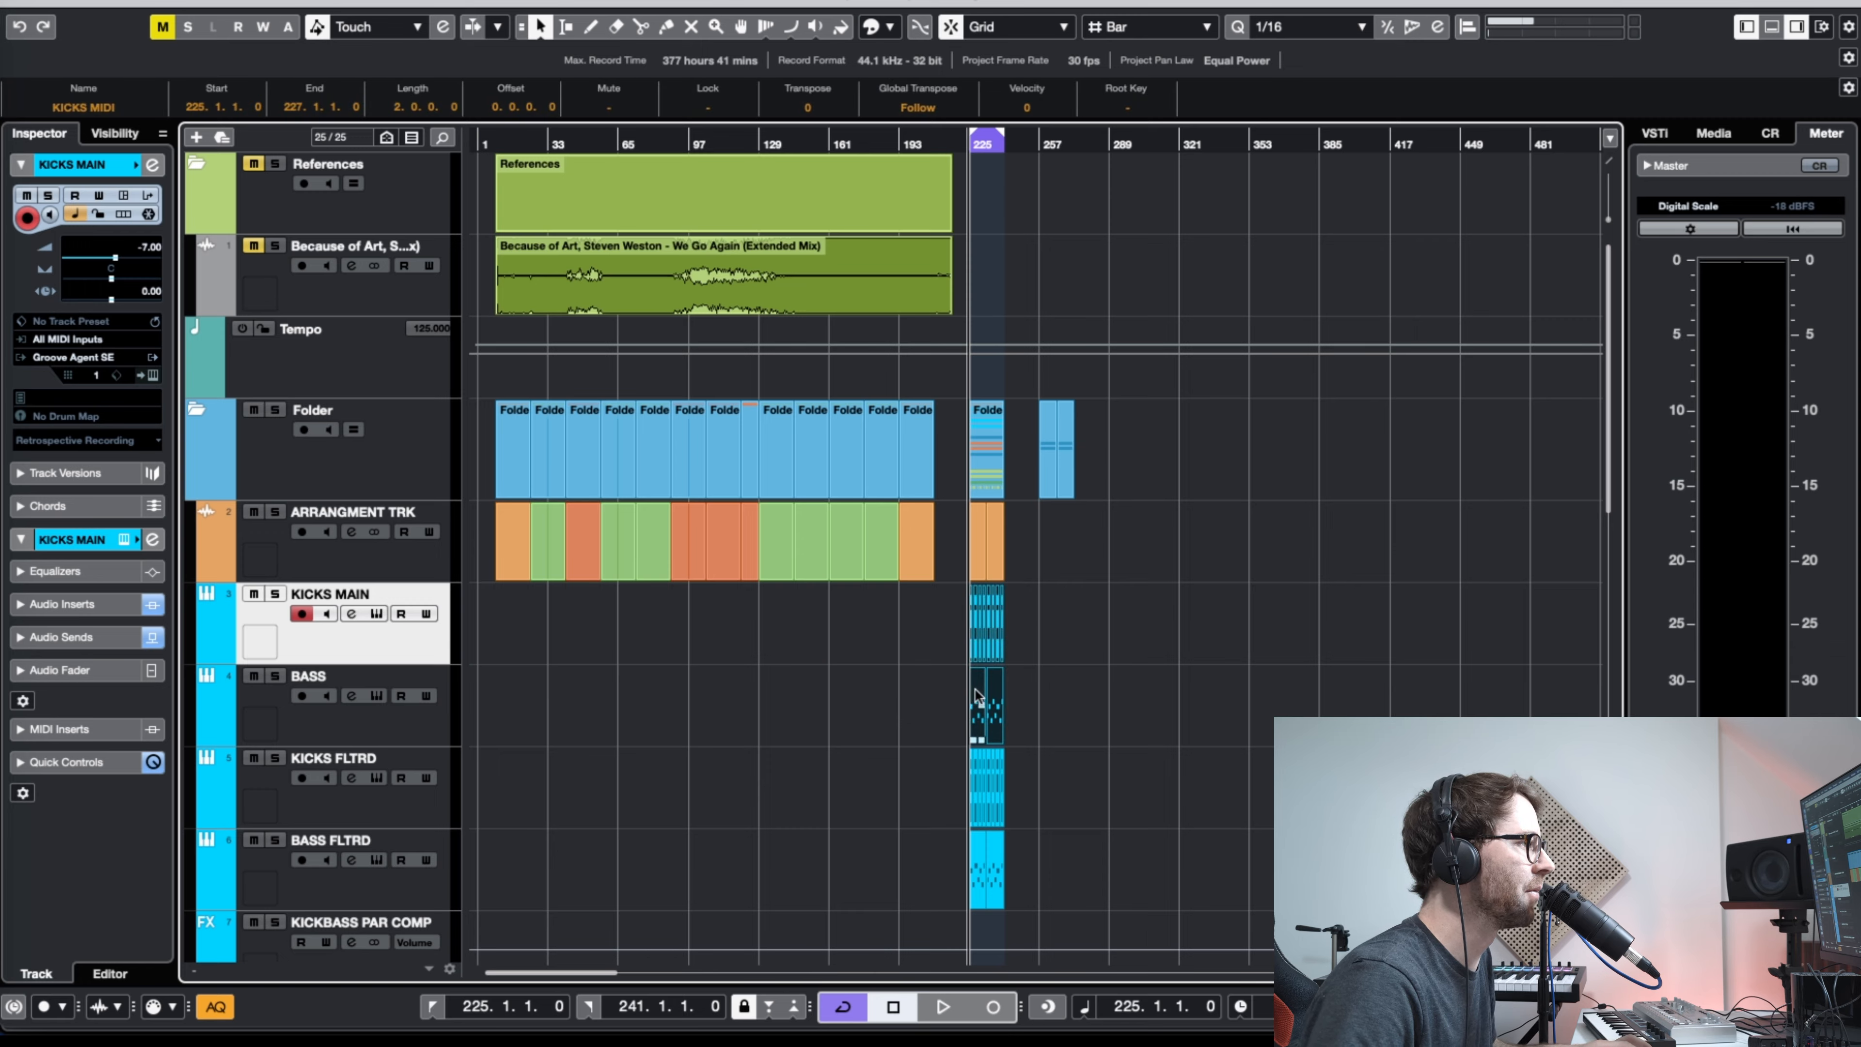
pyautogui.moveTo(975, 695); pyautogui.dragTo(500, 689)
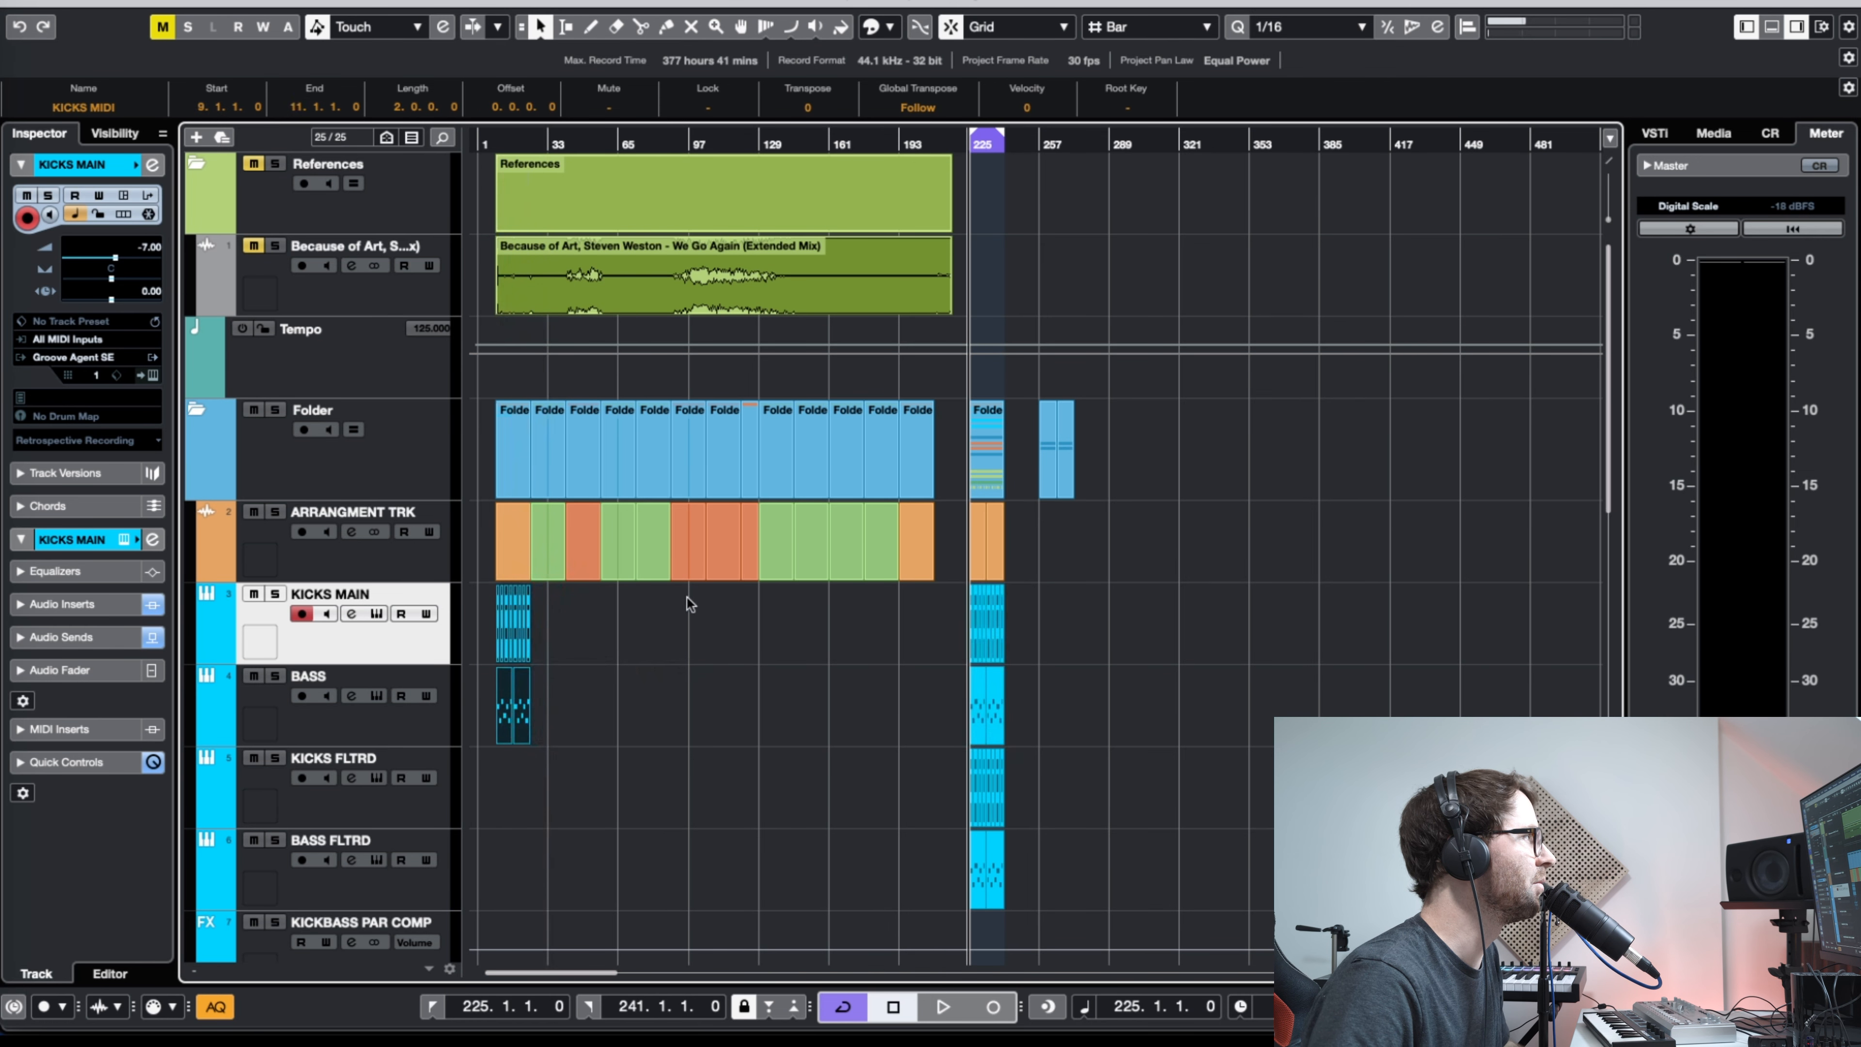
# Step: Examine how the copied kick and bass events line up with the 16-bar intro section on the arrangement track
pyautogui.moveTo(539, 143); pyautogui.dragTo(569, 280)
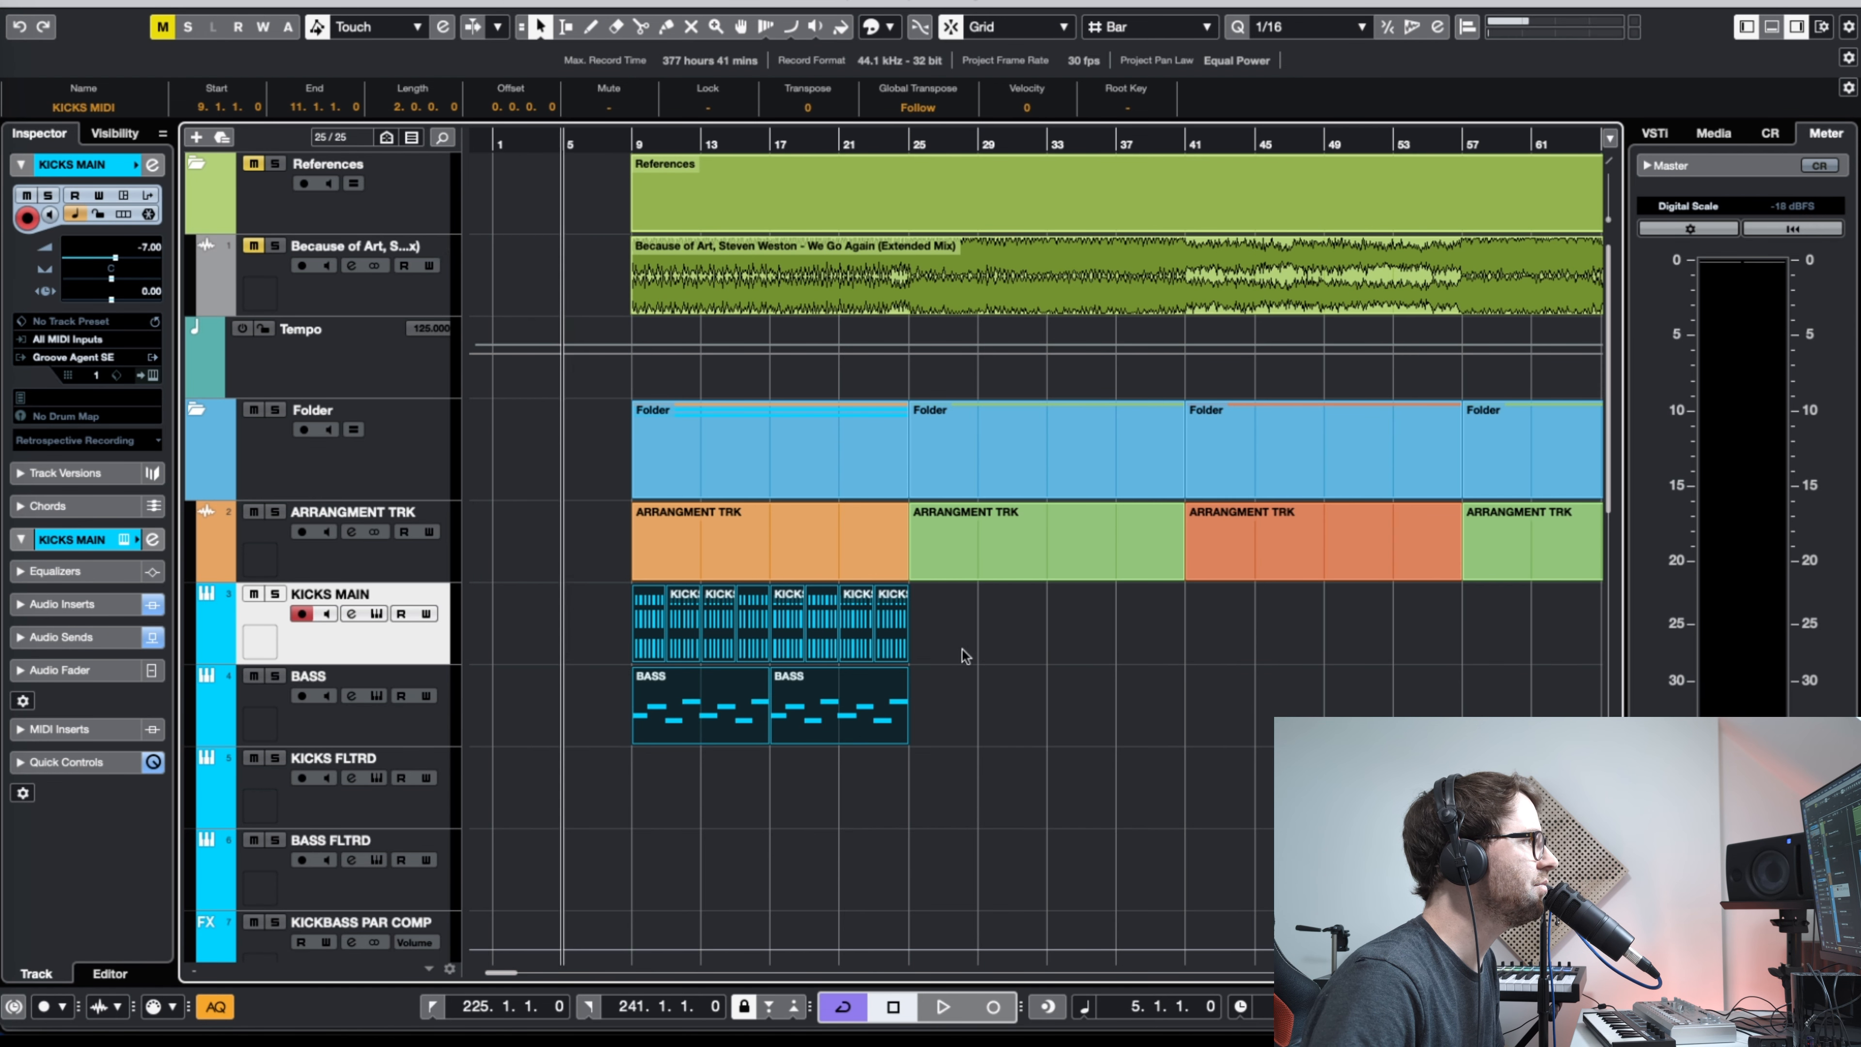
pyautogui.click(765, 553)
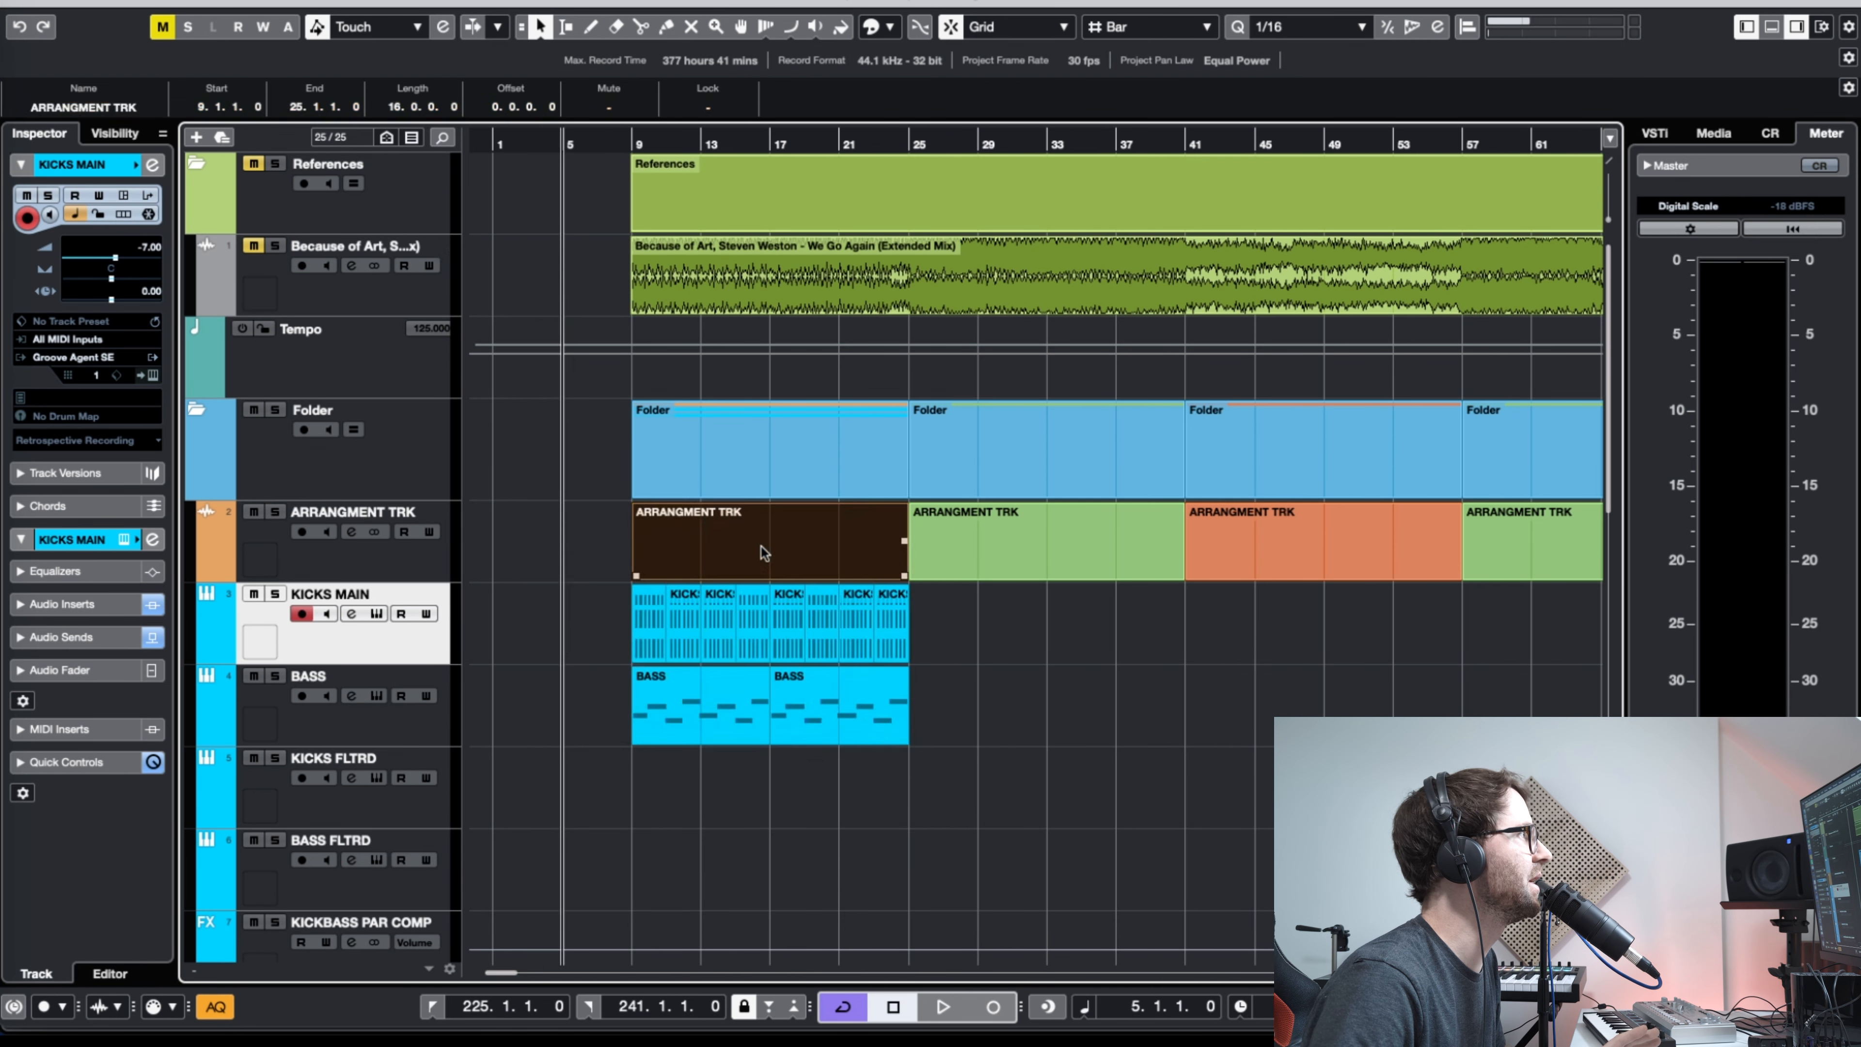
pyautogui.click(982, 637)
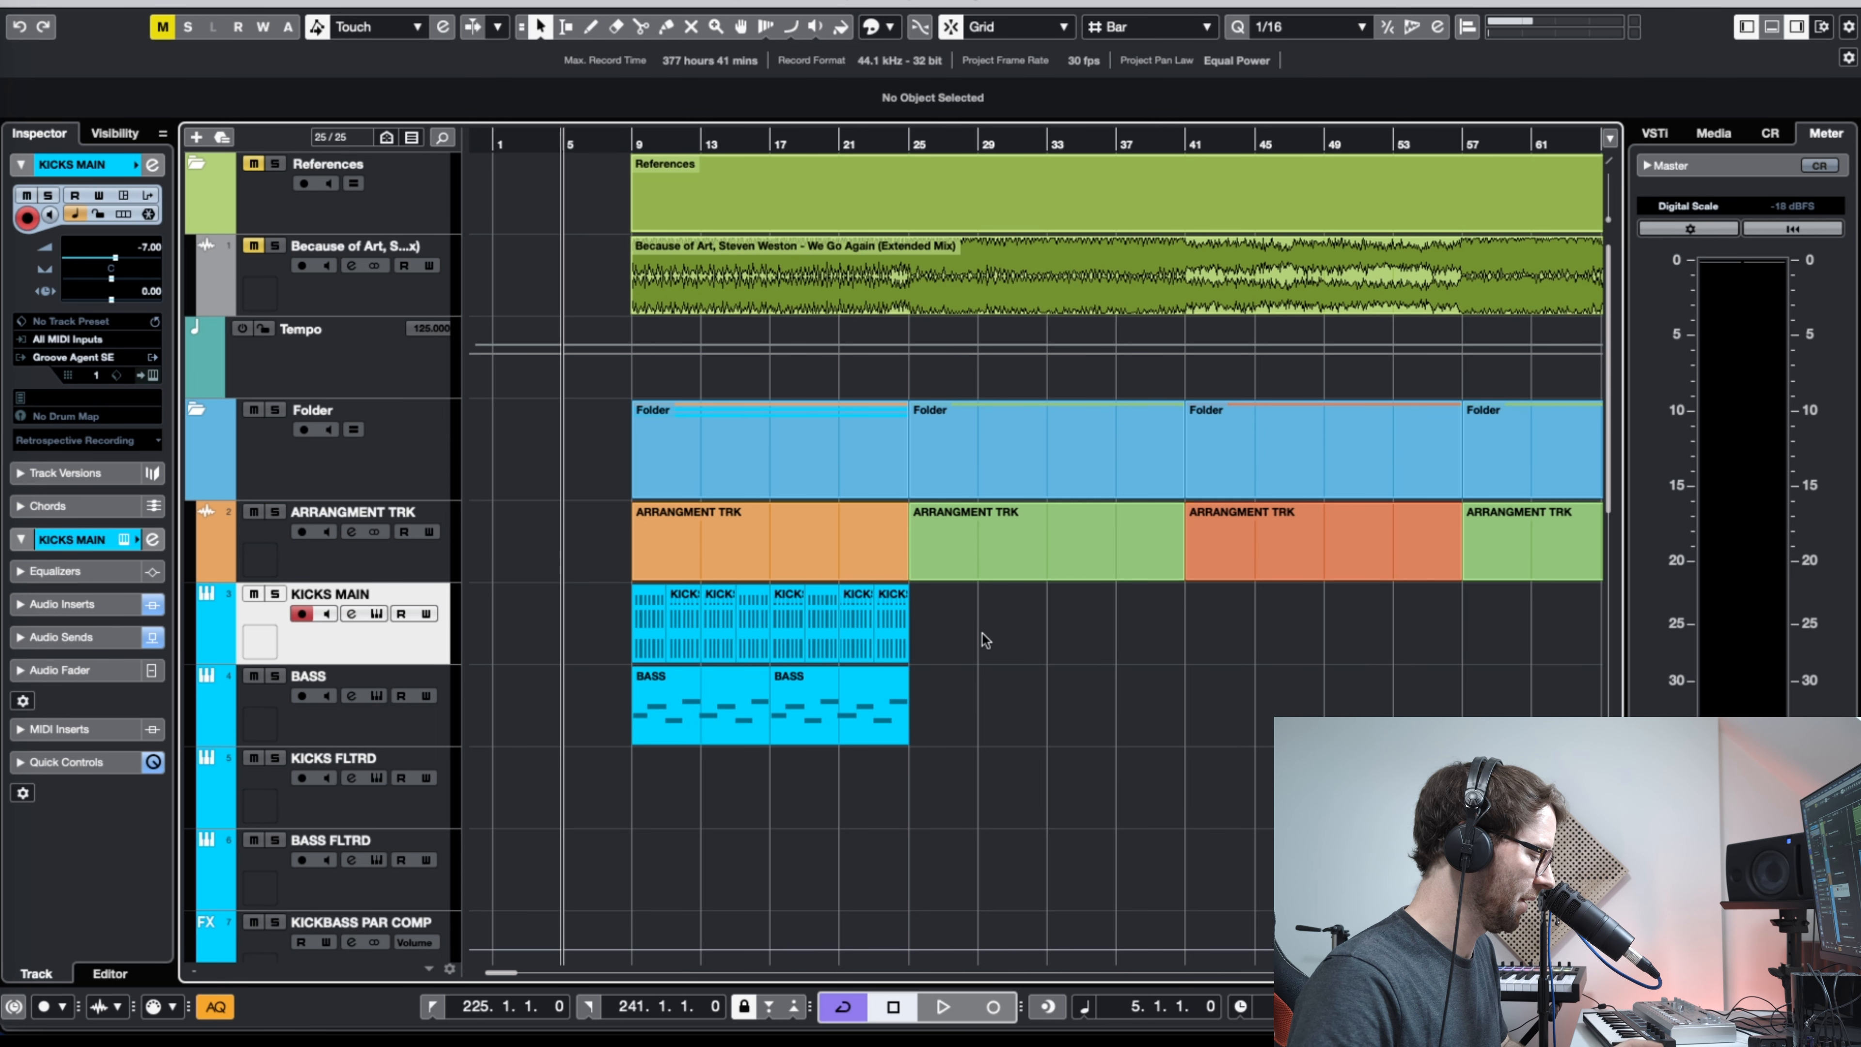
pyautogui.press('g')
pyautogui.press('g')
pyautogui.press('g')
pyautogui.press('g')
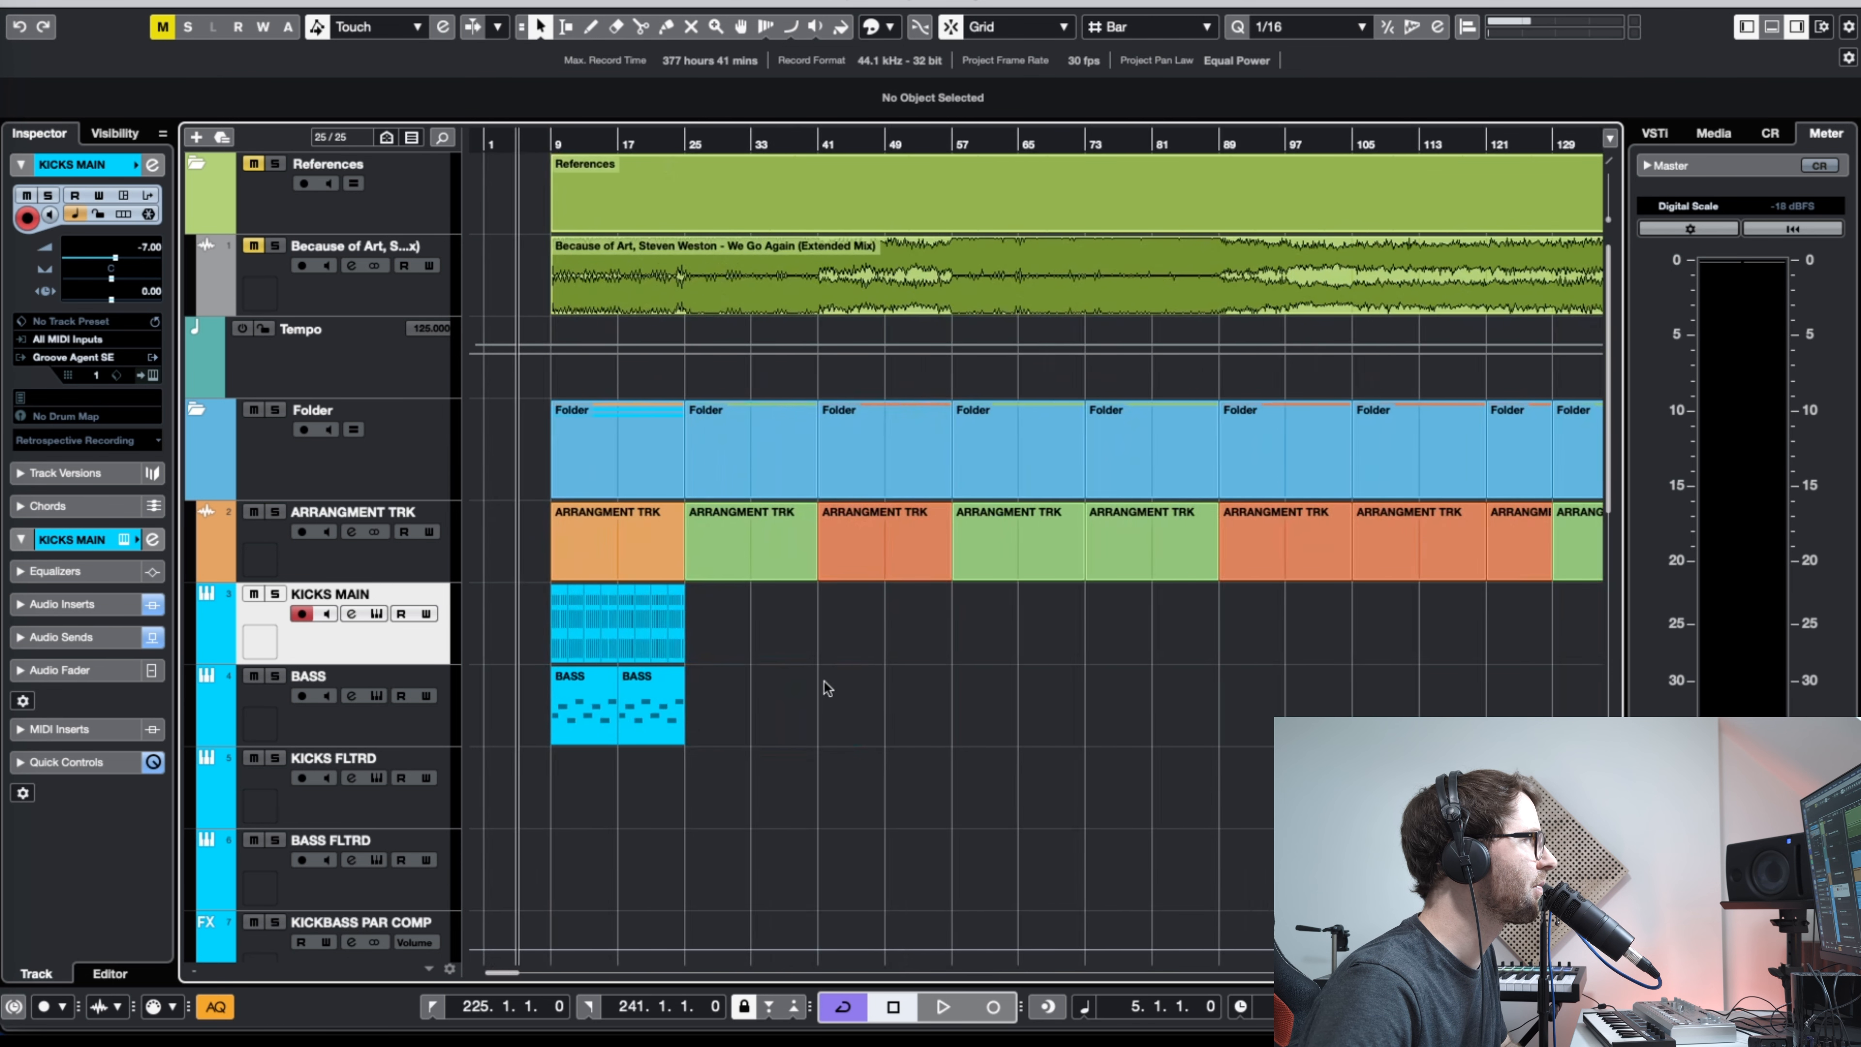
pyautogui.click(535, 145)
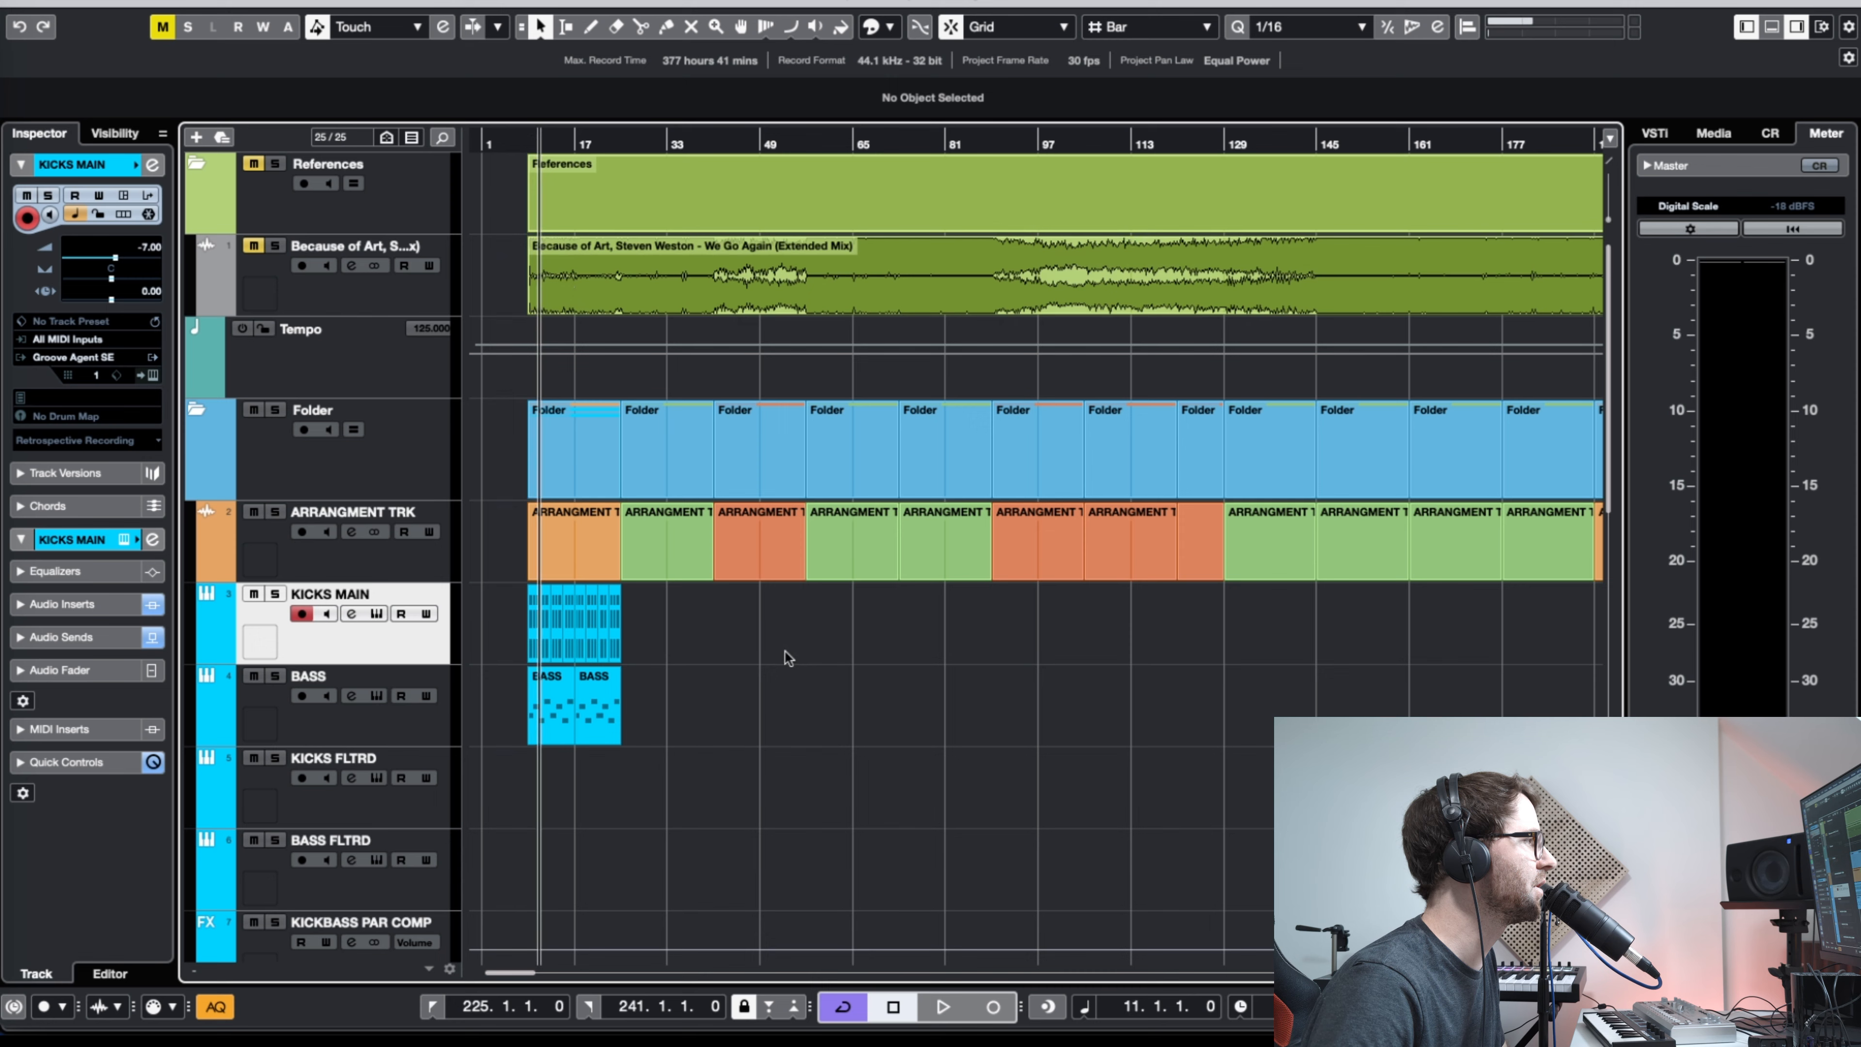
pyautogui.press('g')
pyautogui.press('g')
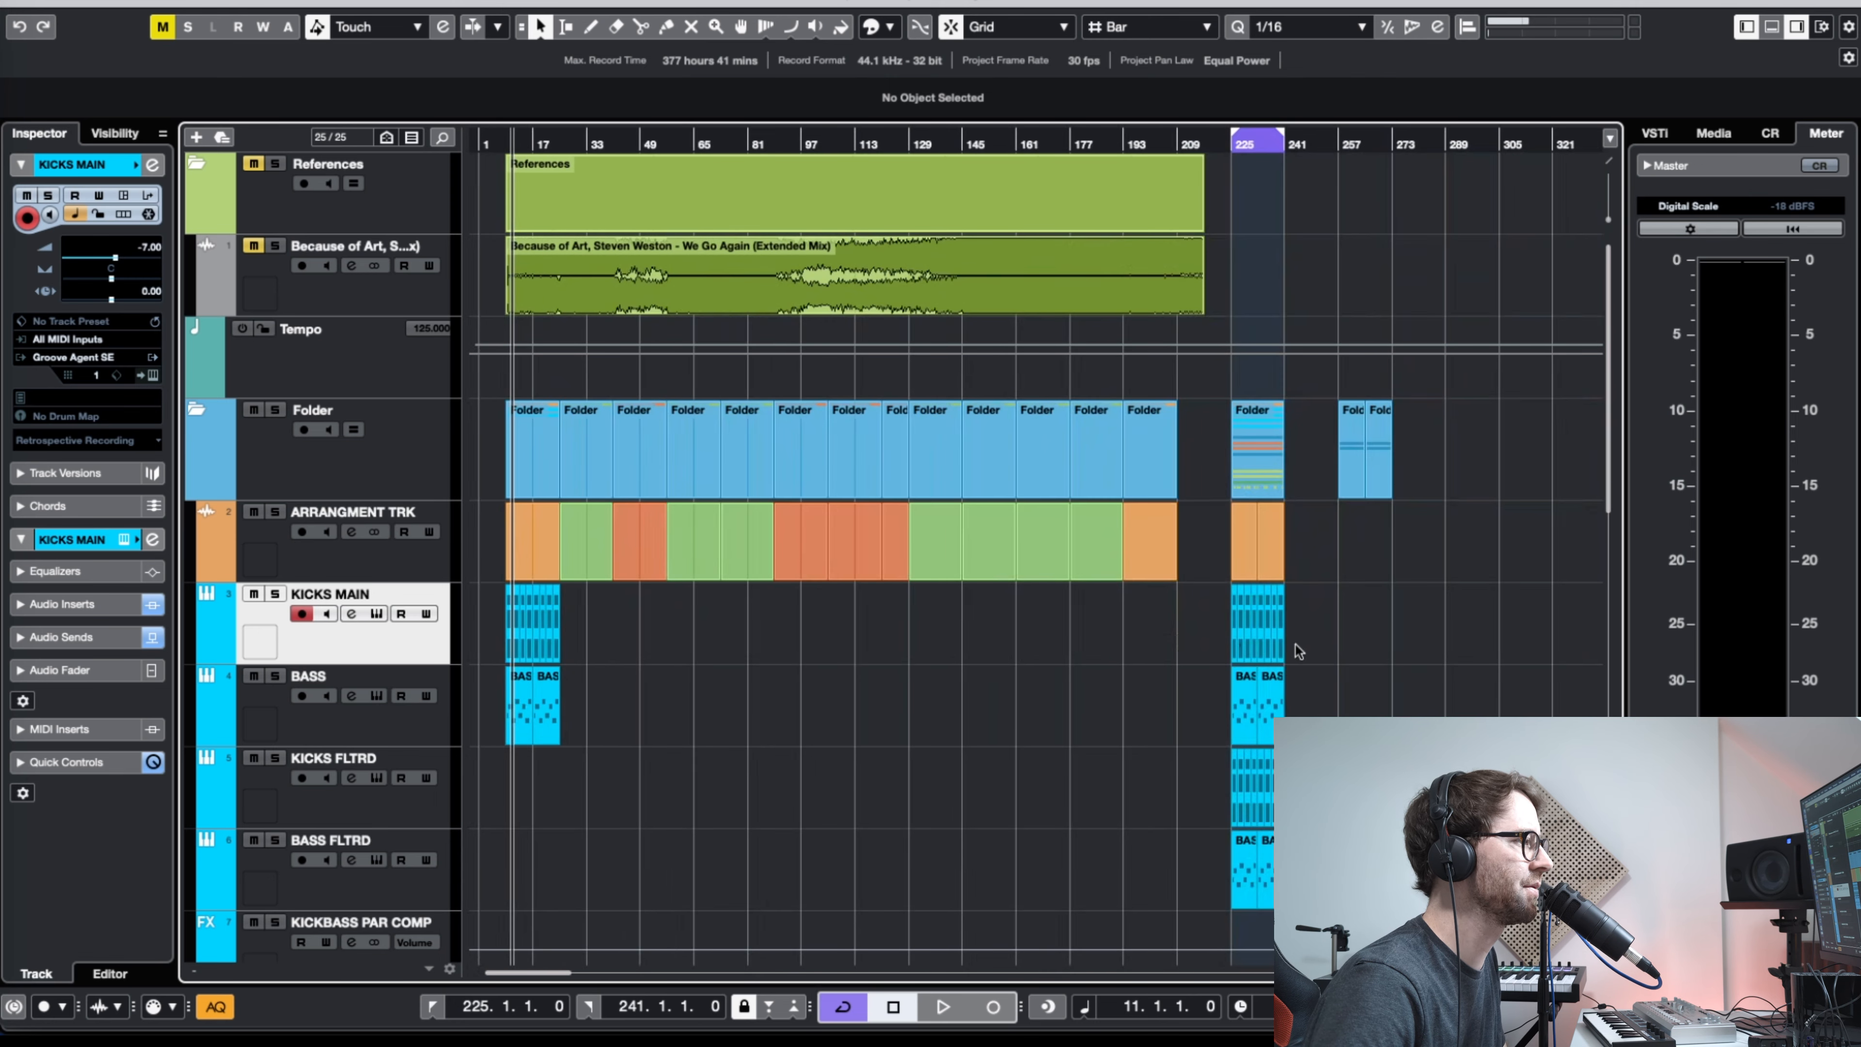
# Step: Copy all claps events from the loop at bar 225 to bar 9, beneath the intro section
pyautogui.scroll(-6, 1404, 657)
pyautogui.scroll(-7, 1392, 528)
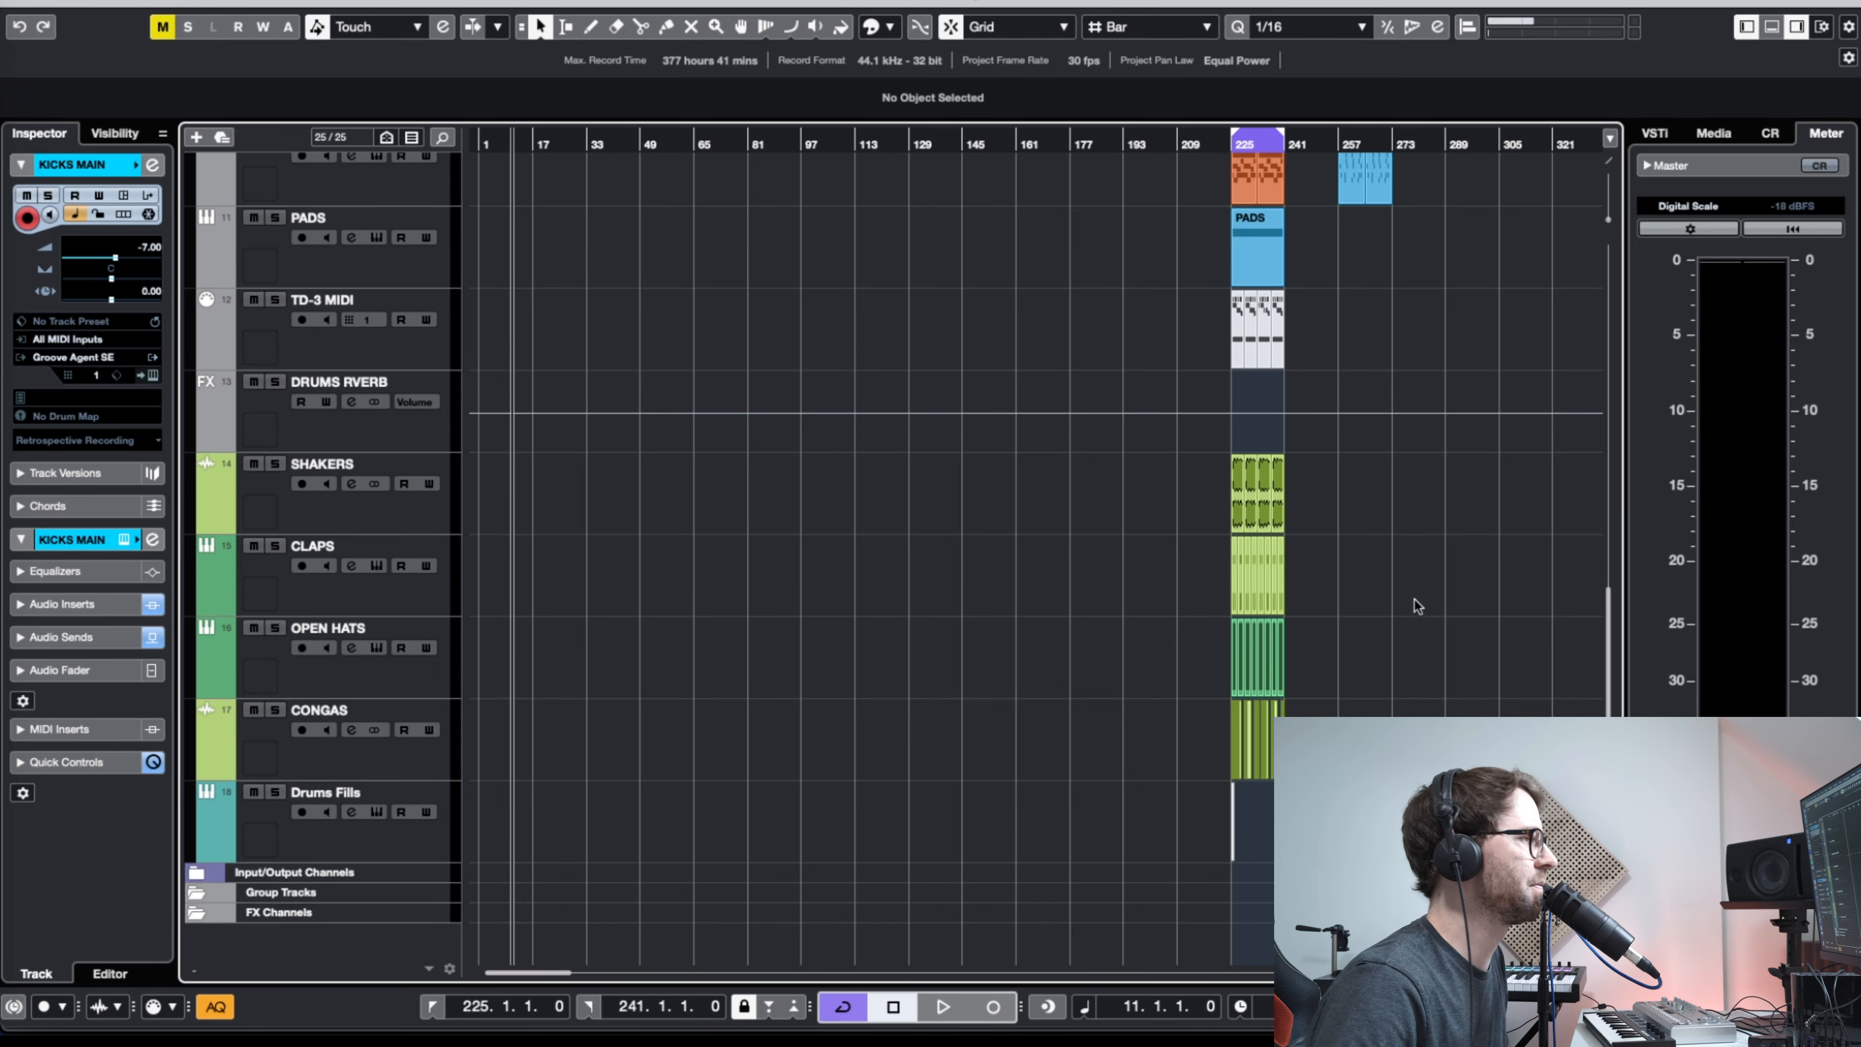
pyautogui.click(1257, 589)
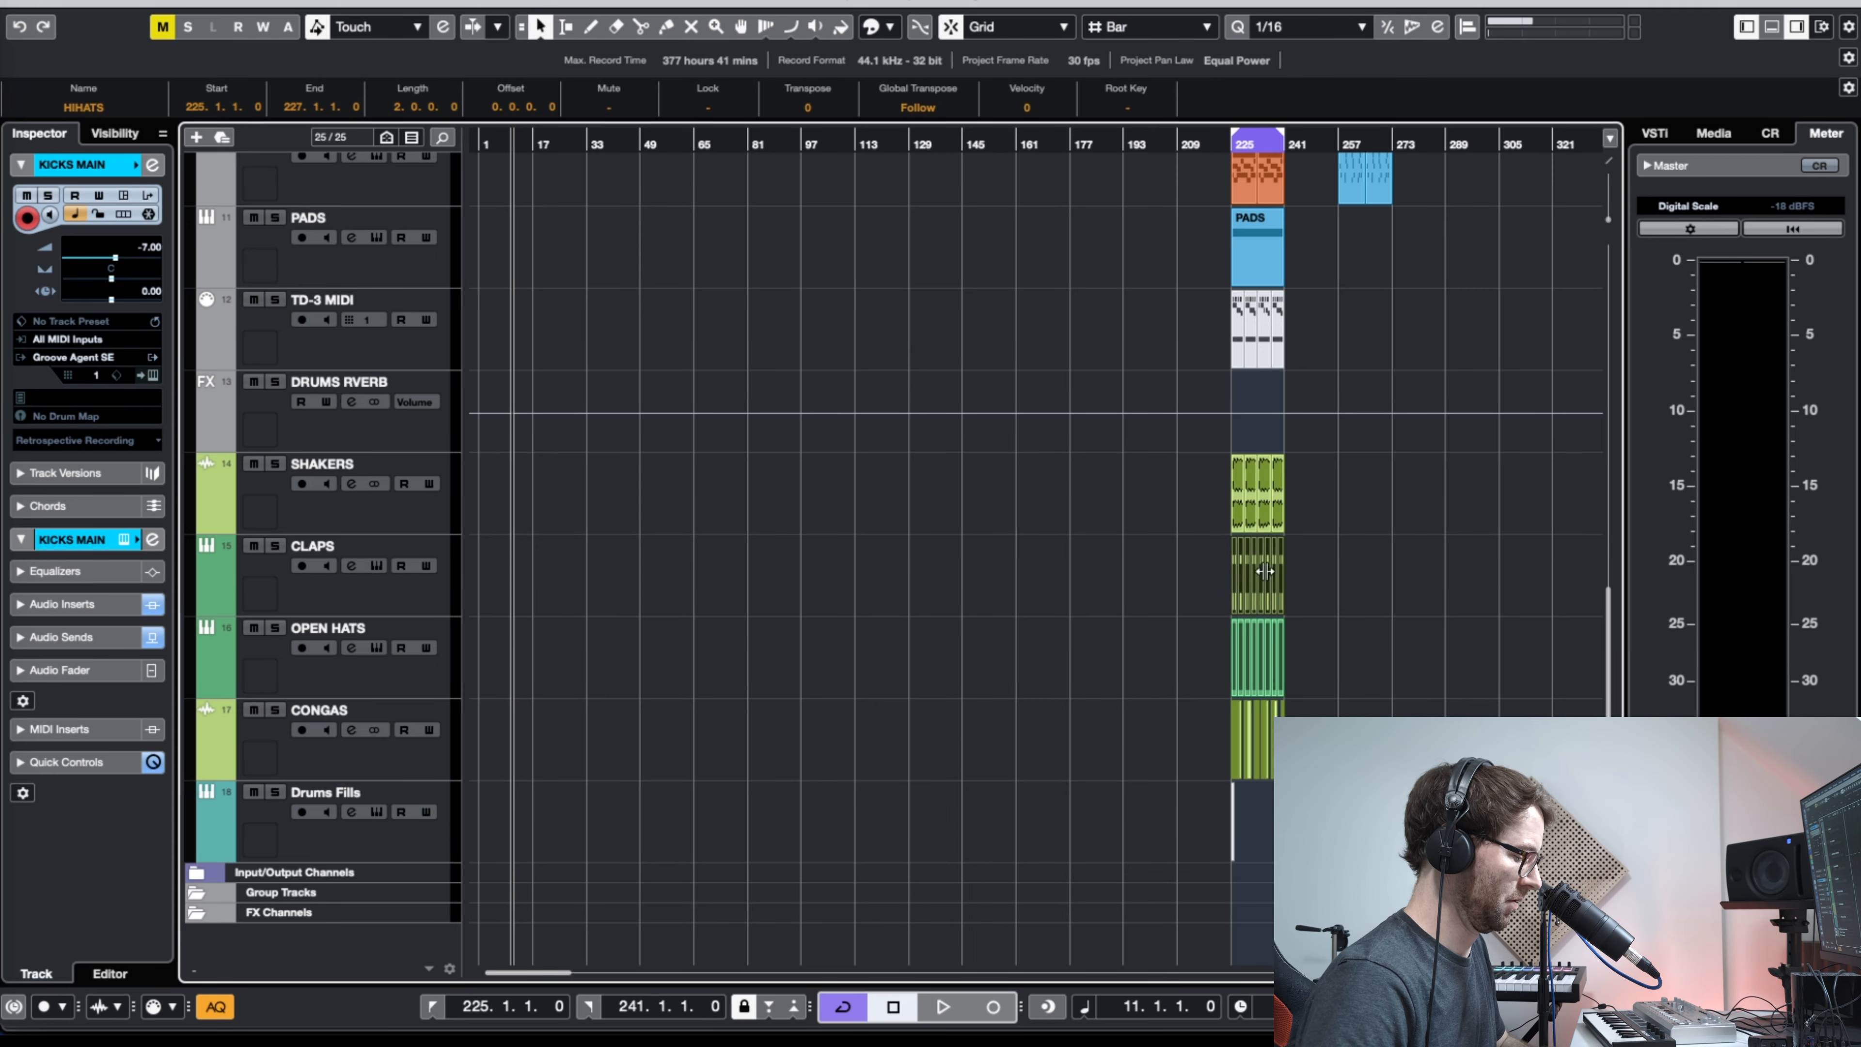
pyautogui.moveTo(1297, 147); pyautogui.dragTo(1181, 244)
pyautogui.press('g')
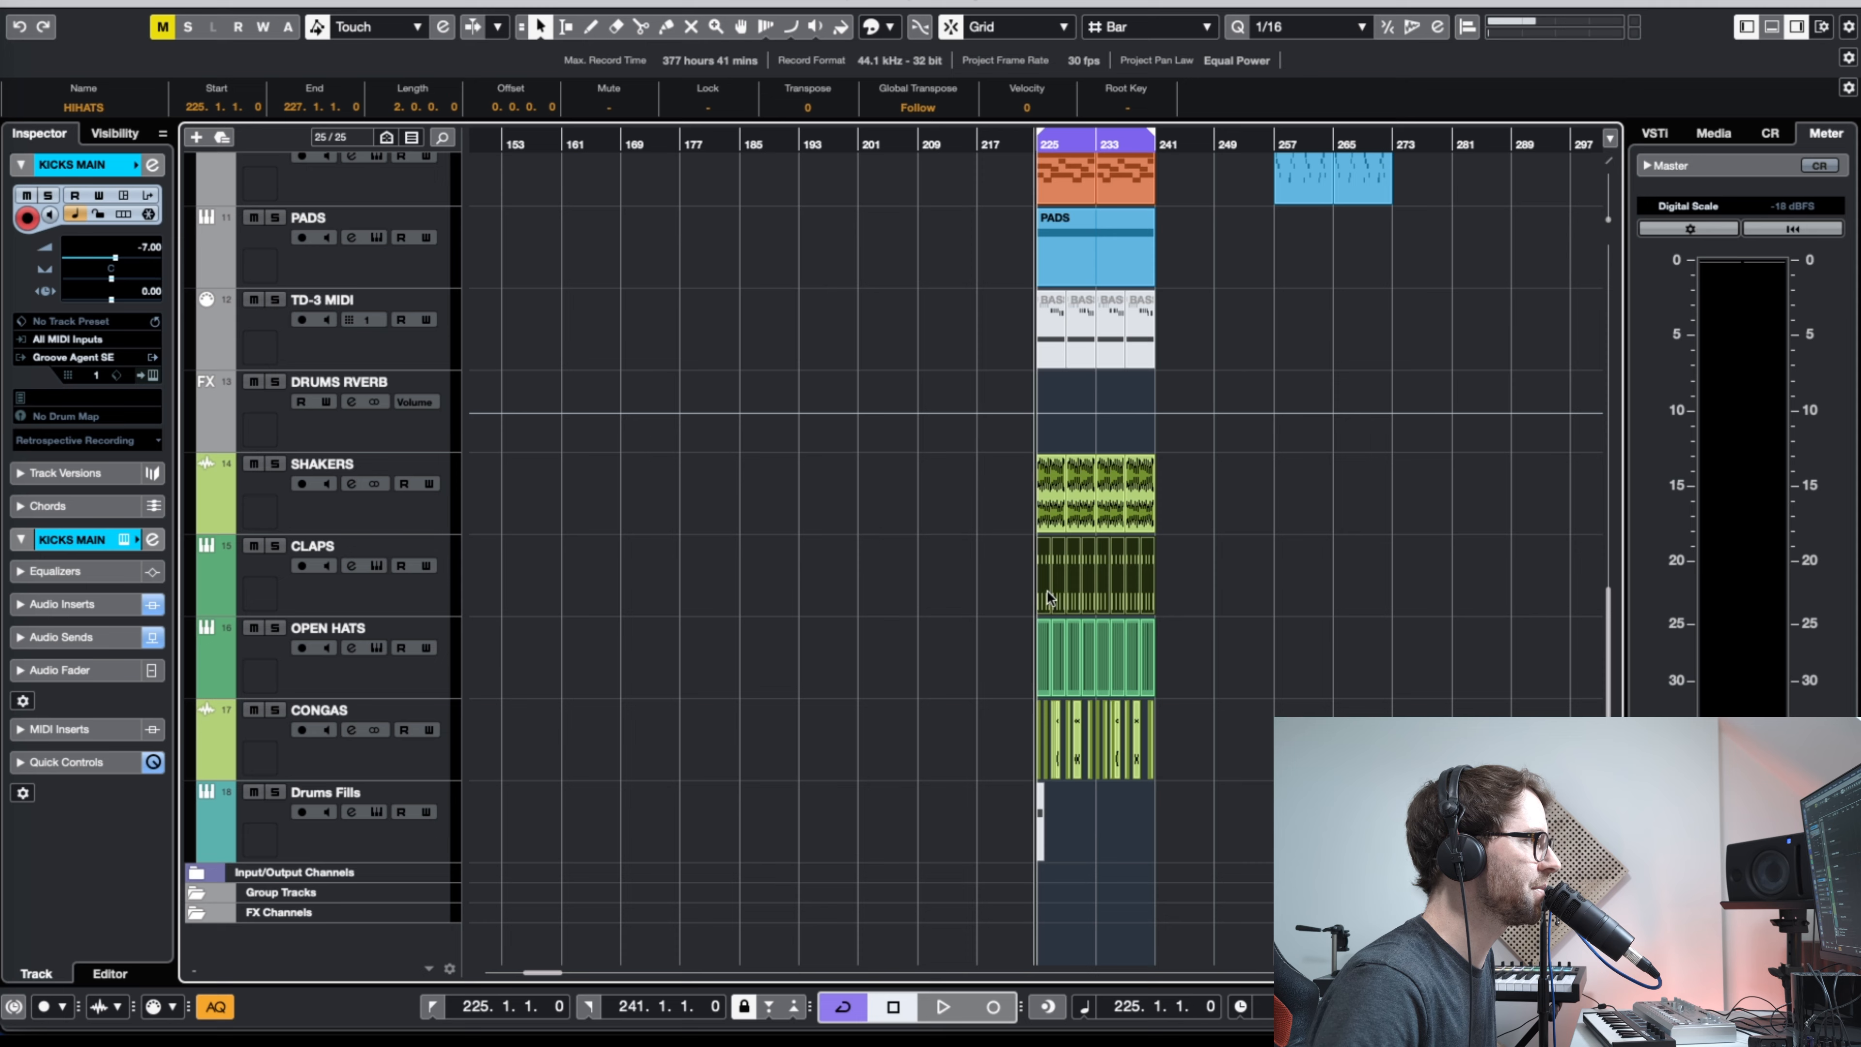
pyautogui.moveTo(1047, 590); pyautogui.dragTo(766, 586)
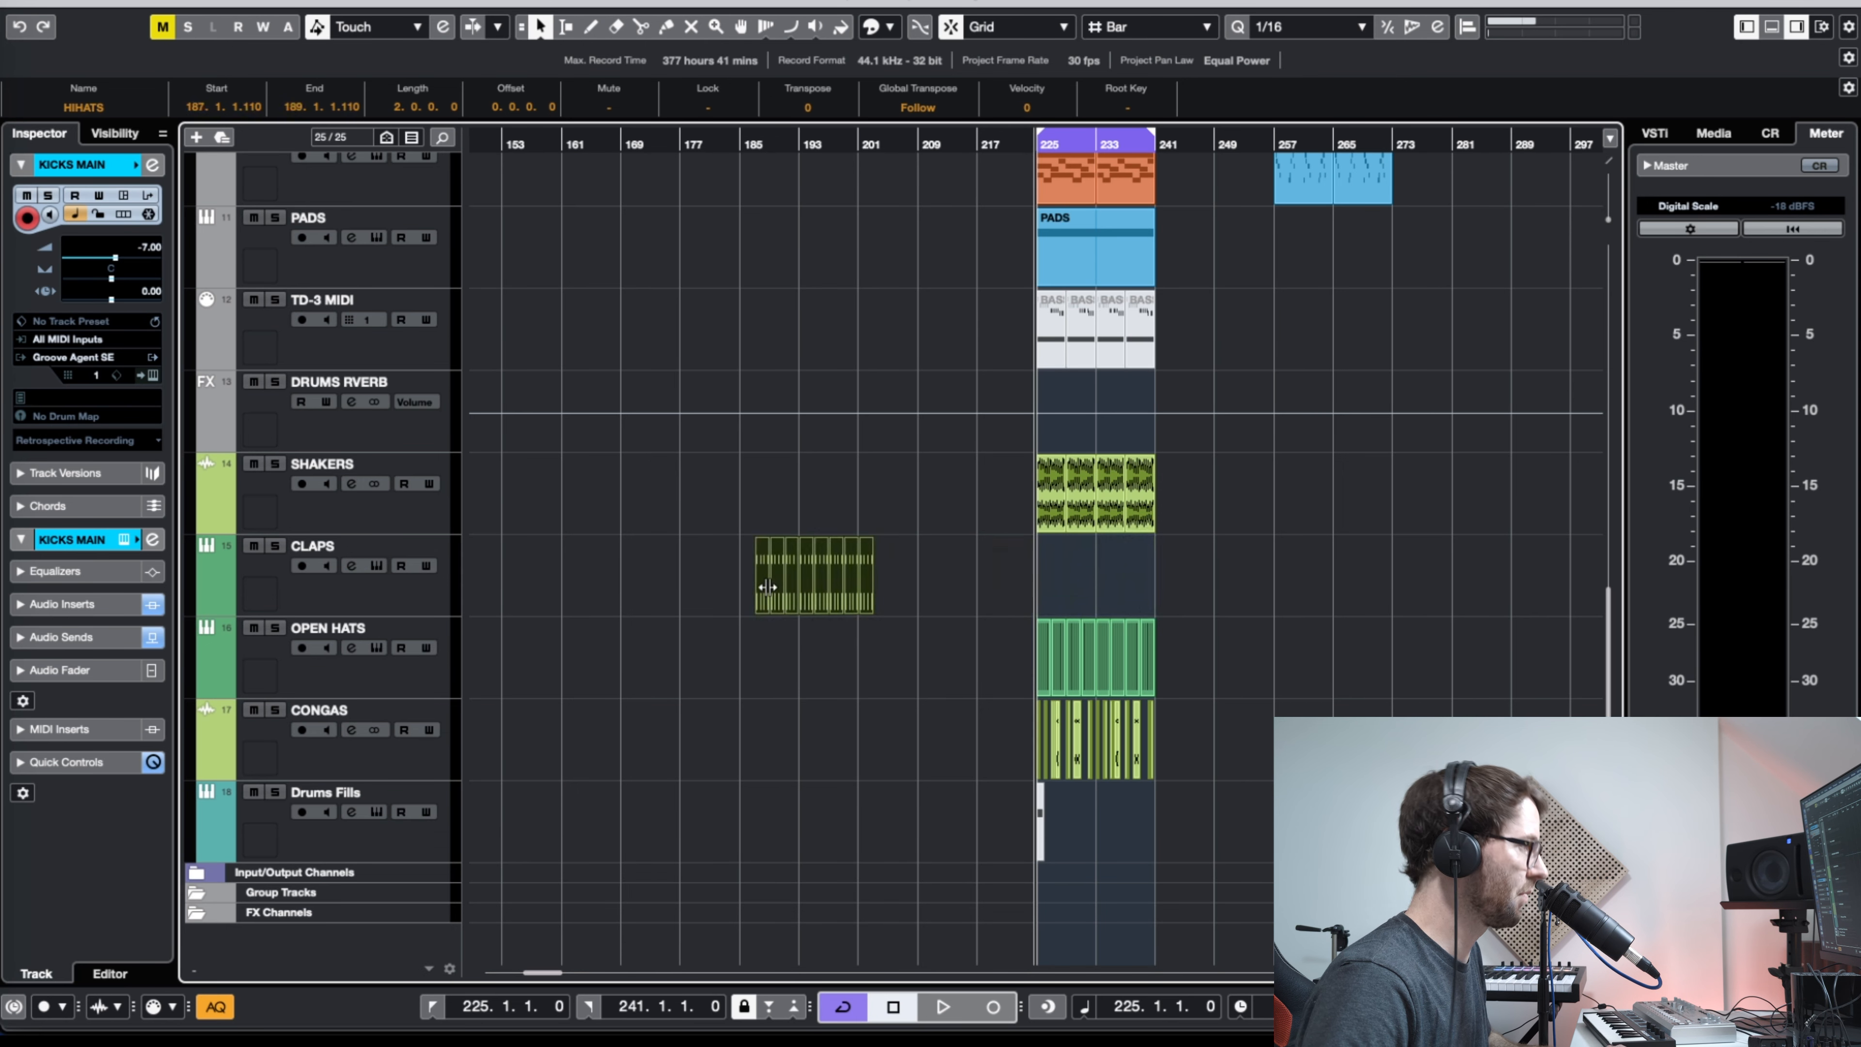
pyautogui.hotkey('ctrl', 'z')
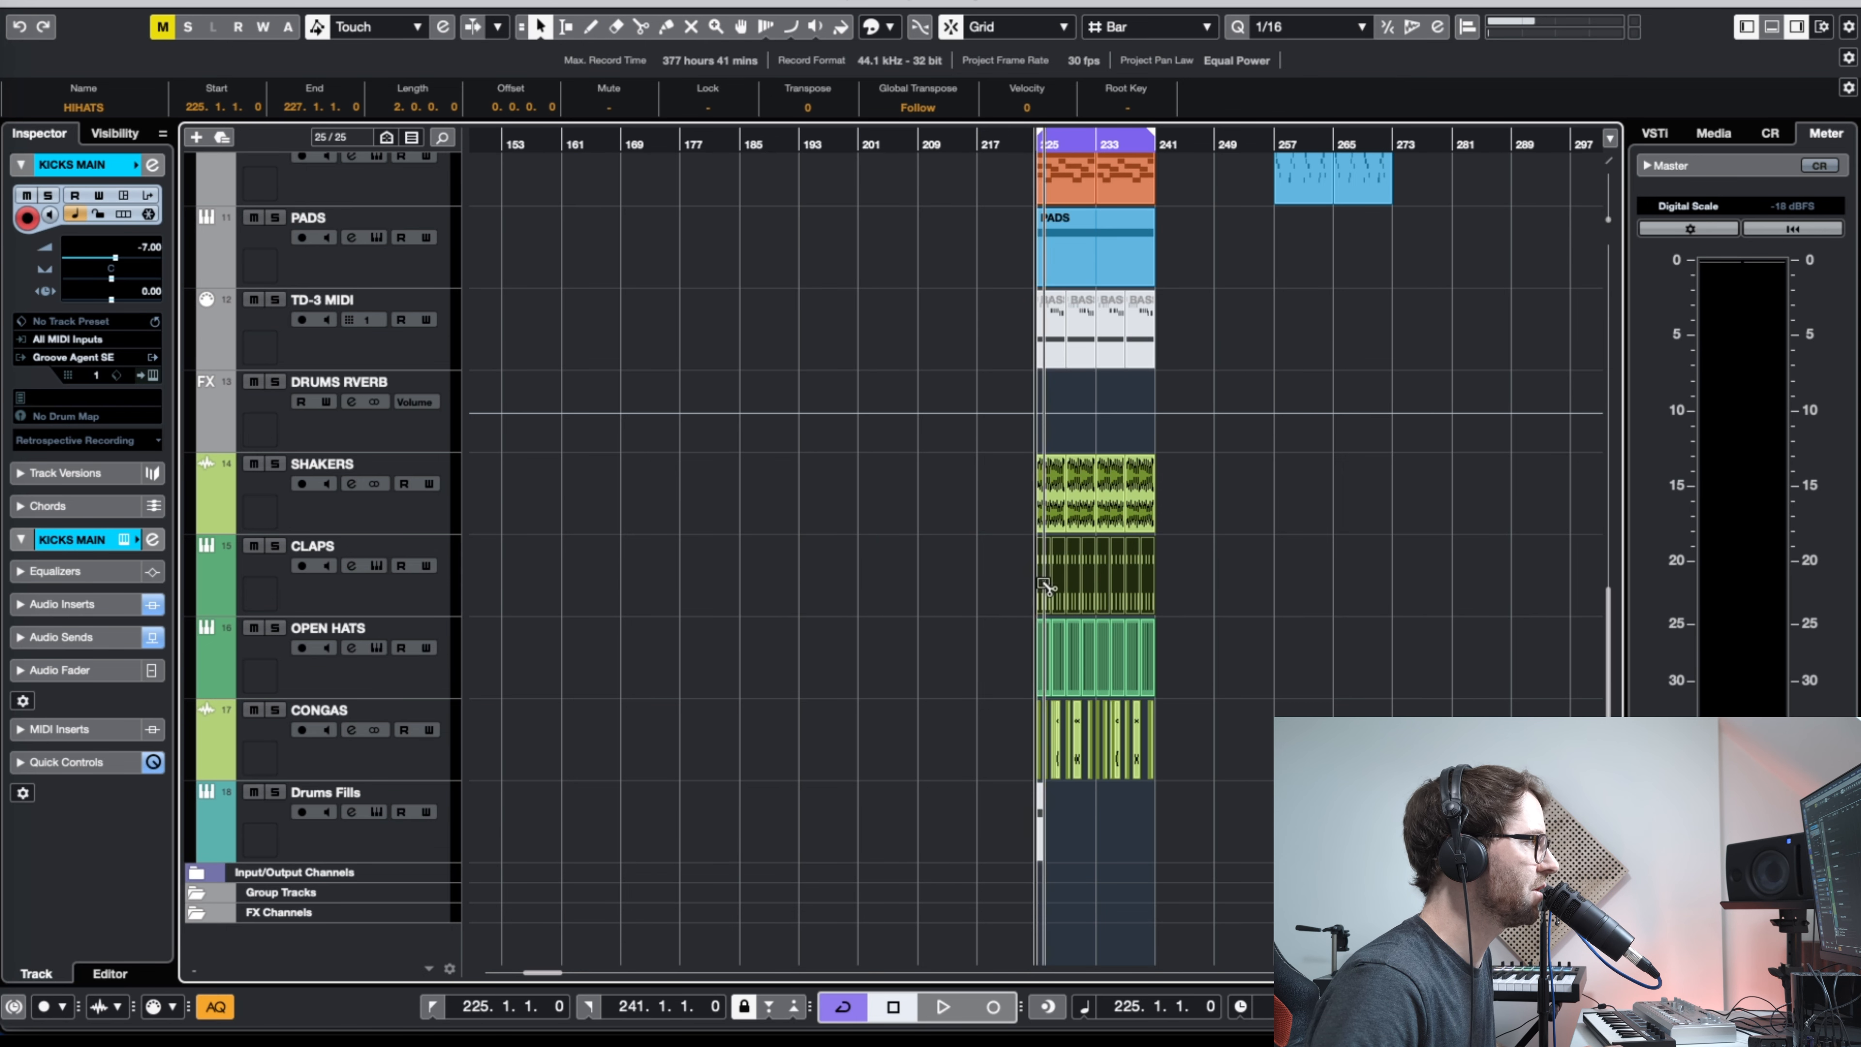
pyautogui.moveTo(1045, 588); pyautogui.dragTo(542, 572)
pyautogui.press('g')
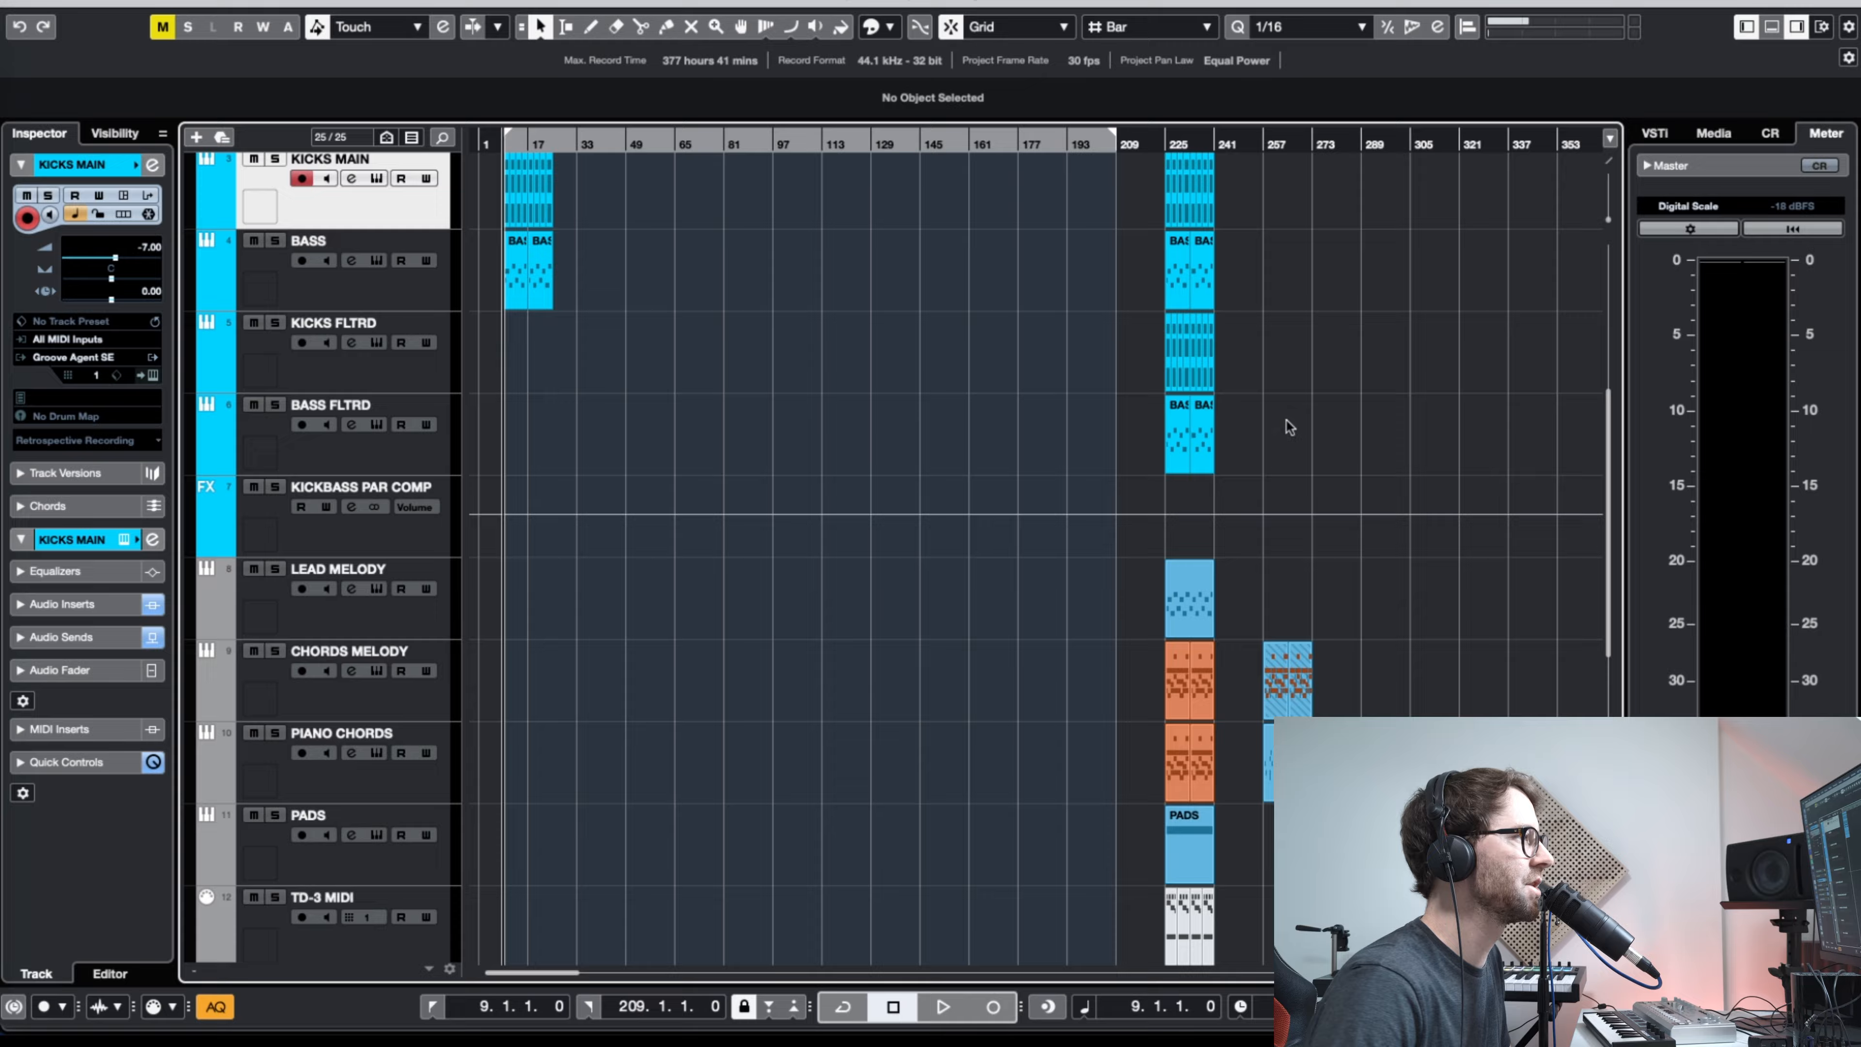
# Step: Colour the lead melody track red-orange
pyautogui.scroll(2, 1327, 401)
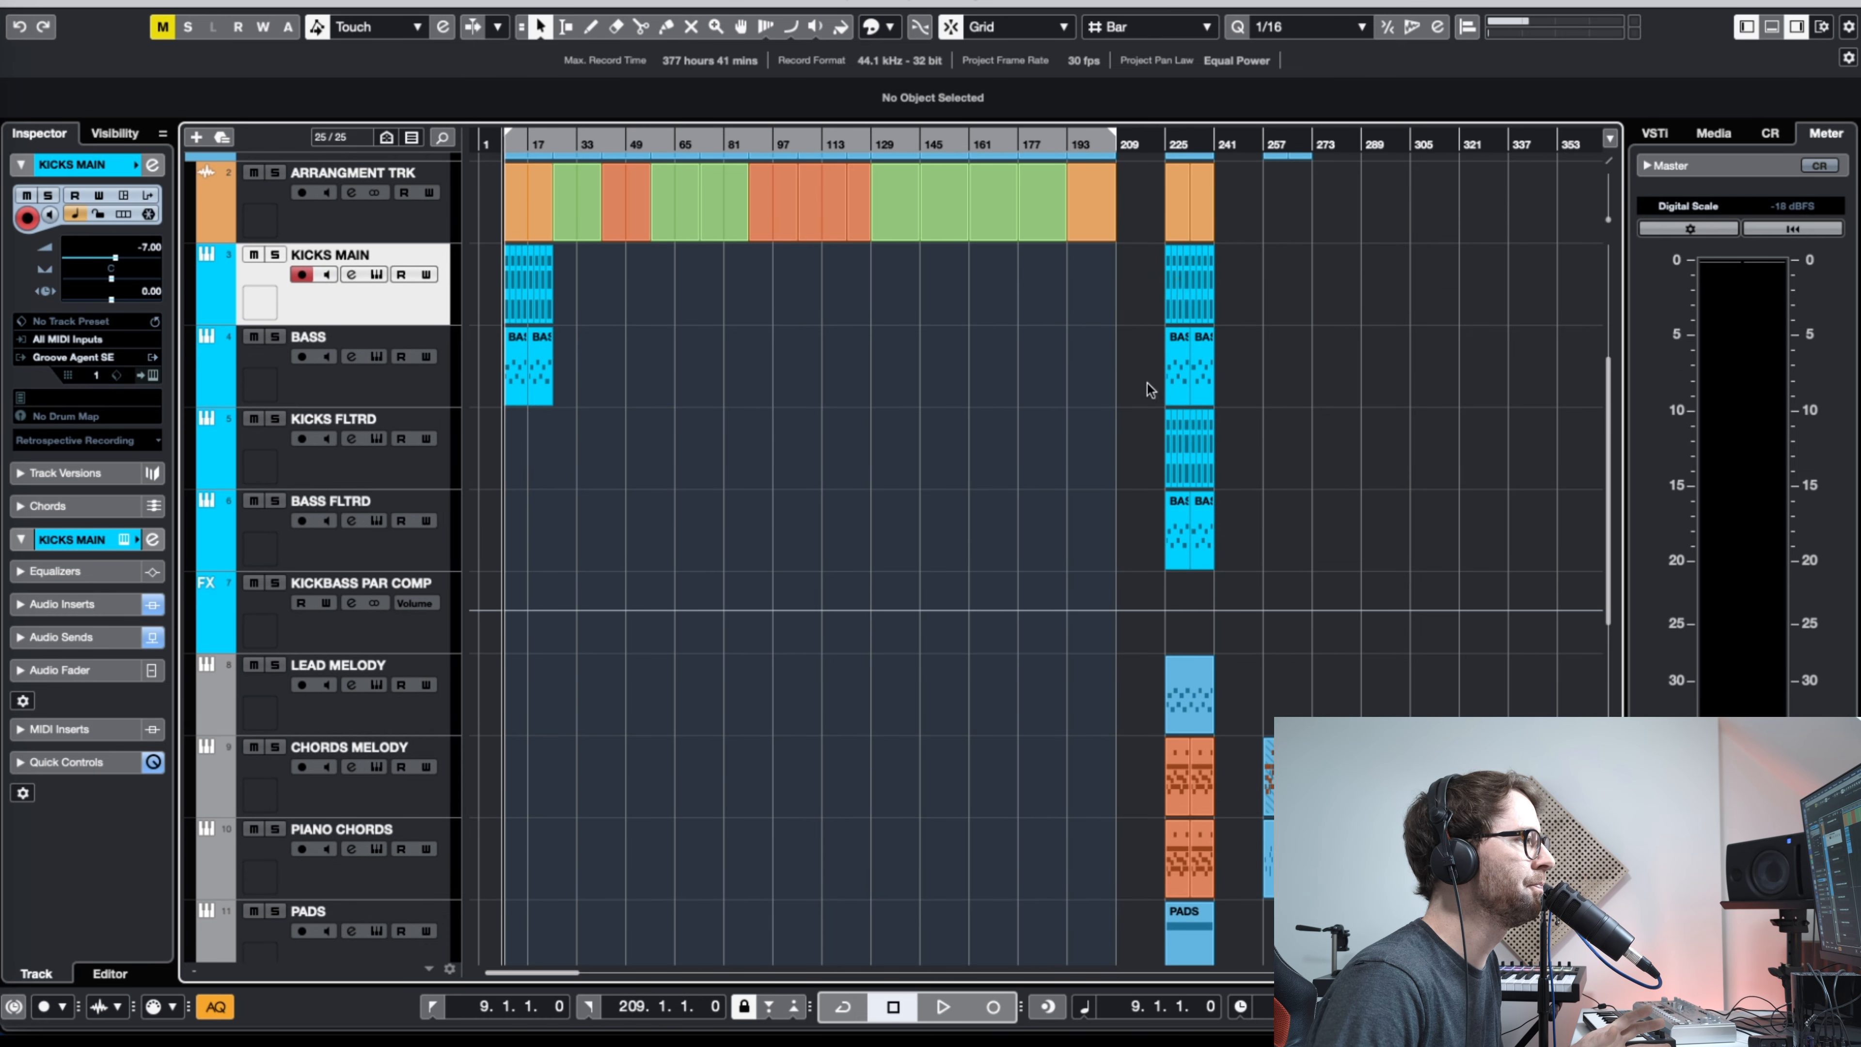
pyautogui.scroll(-3, 754, 586)
pyautogui.click(372, 521)
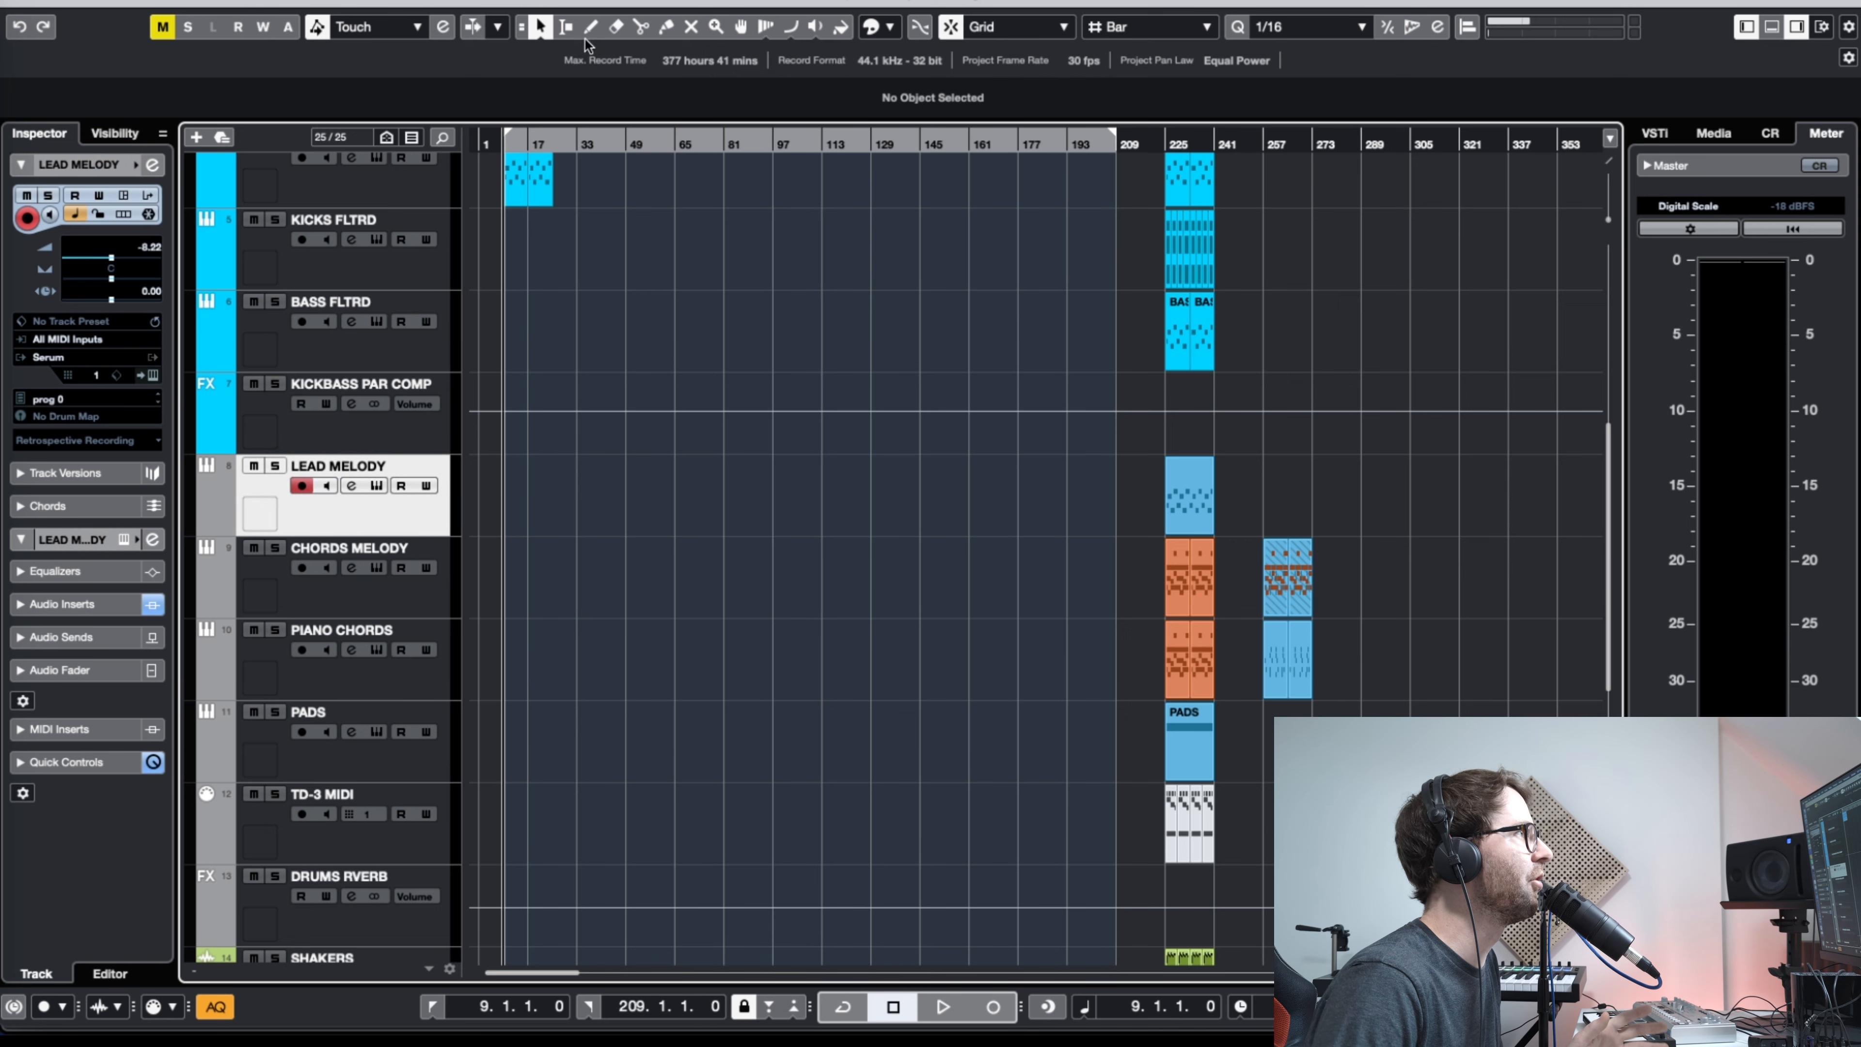
pyautogui.click(873, 30)
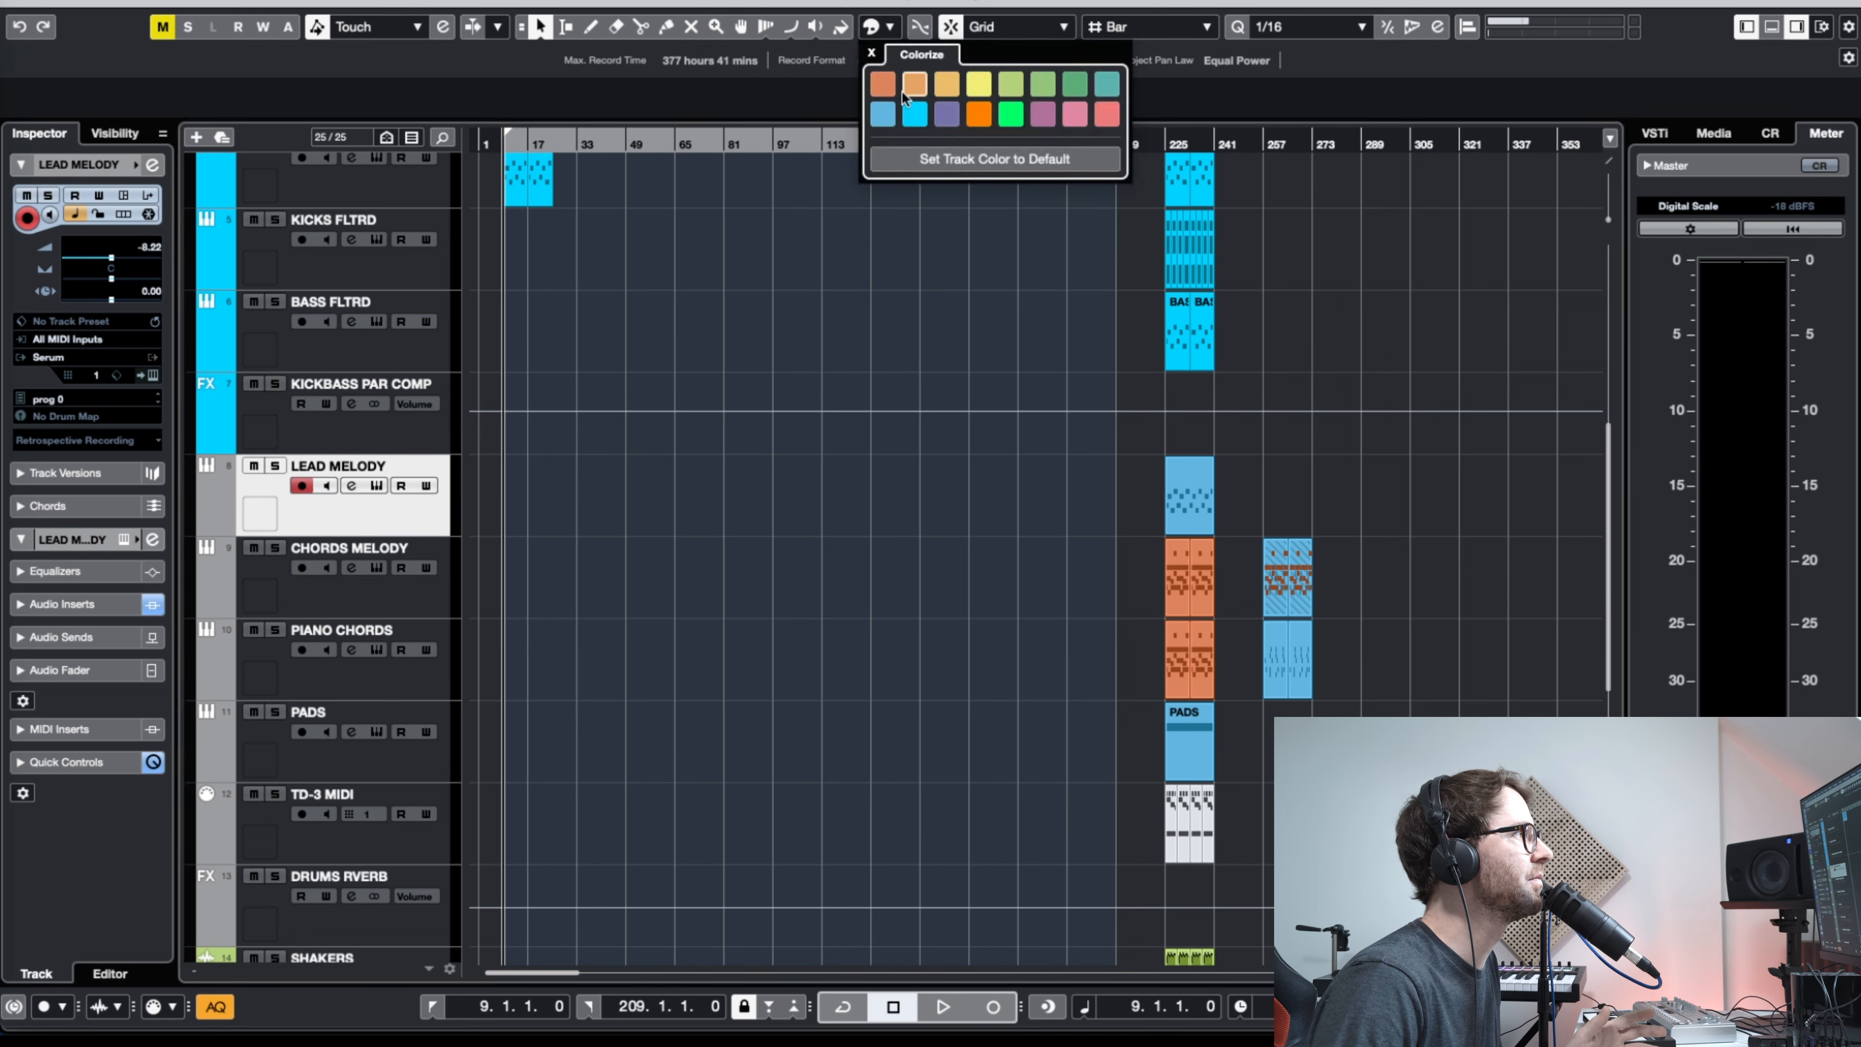
pyautogui.click(884, 86)
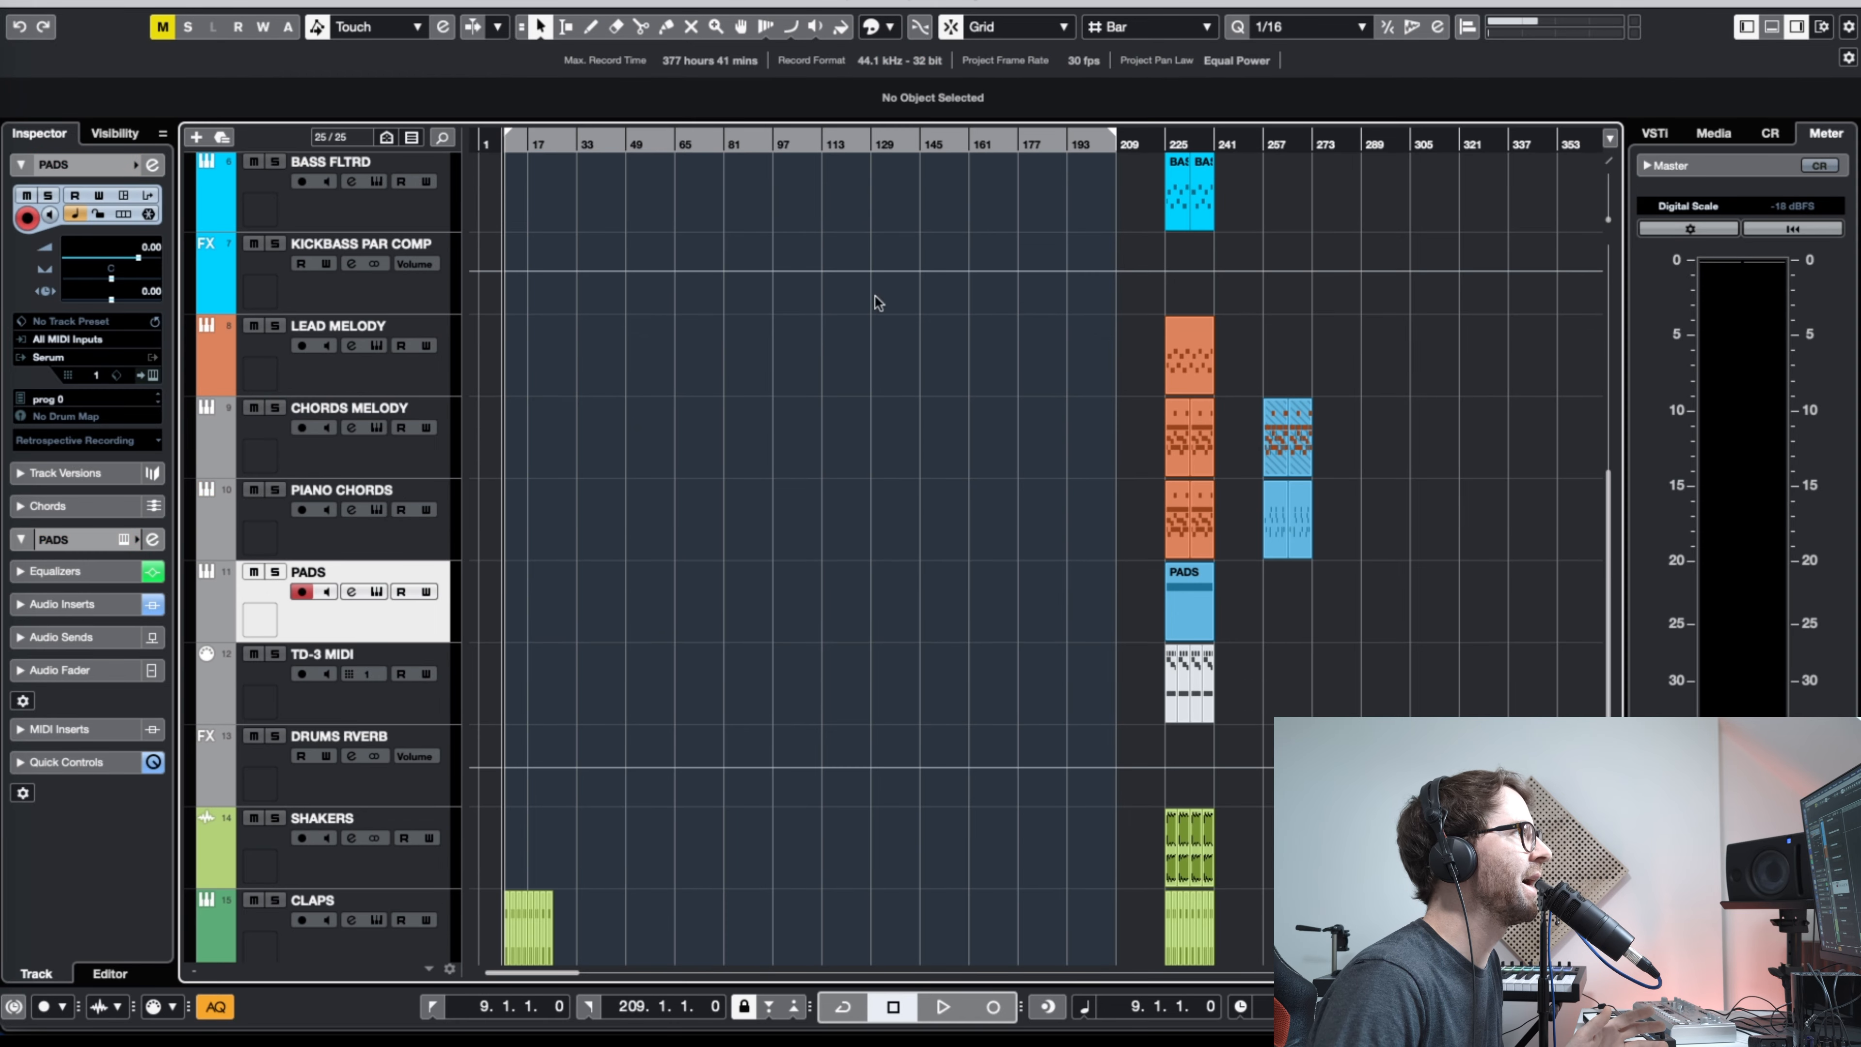
# Step: Colour the pads and piano chords tracks light orange
pyautogui.click(876, 28)
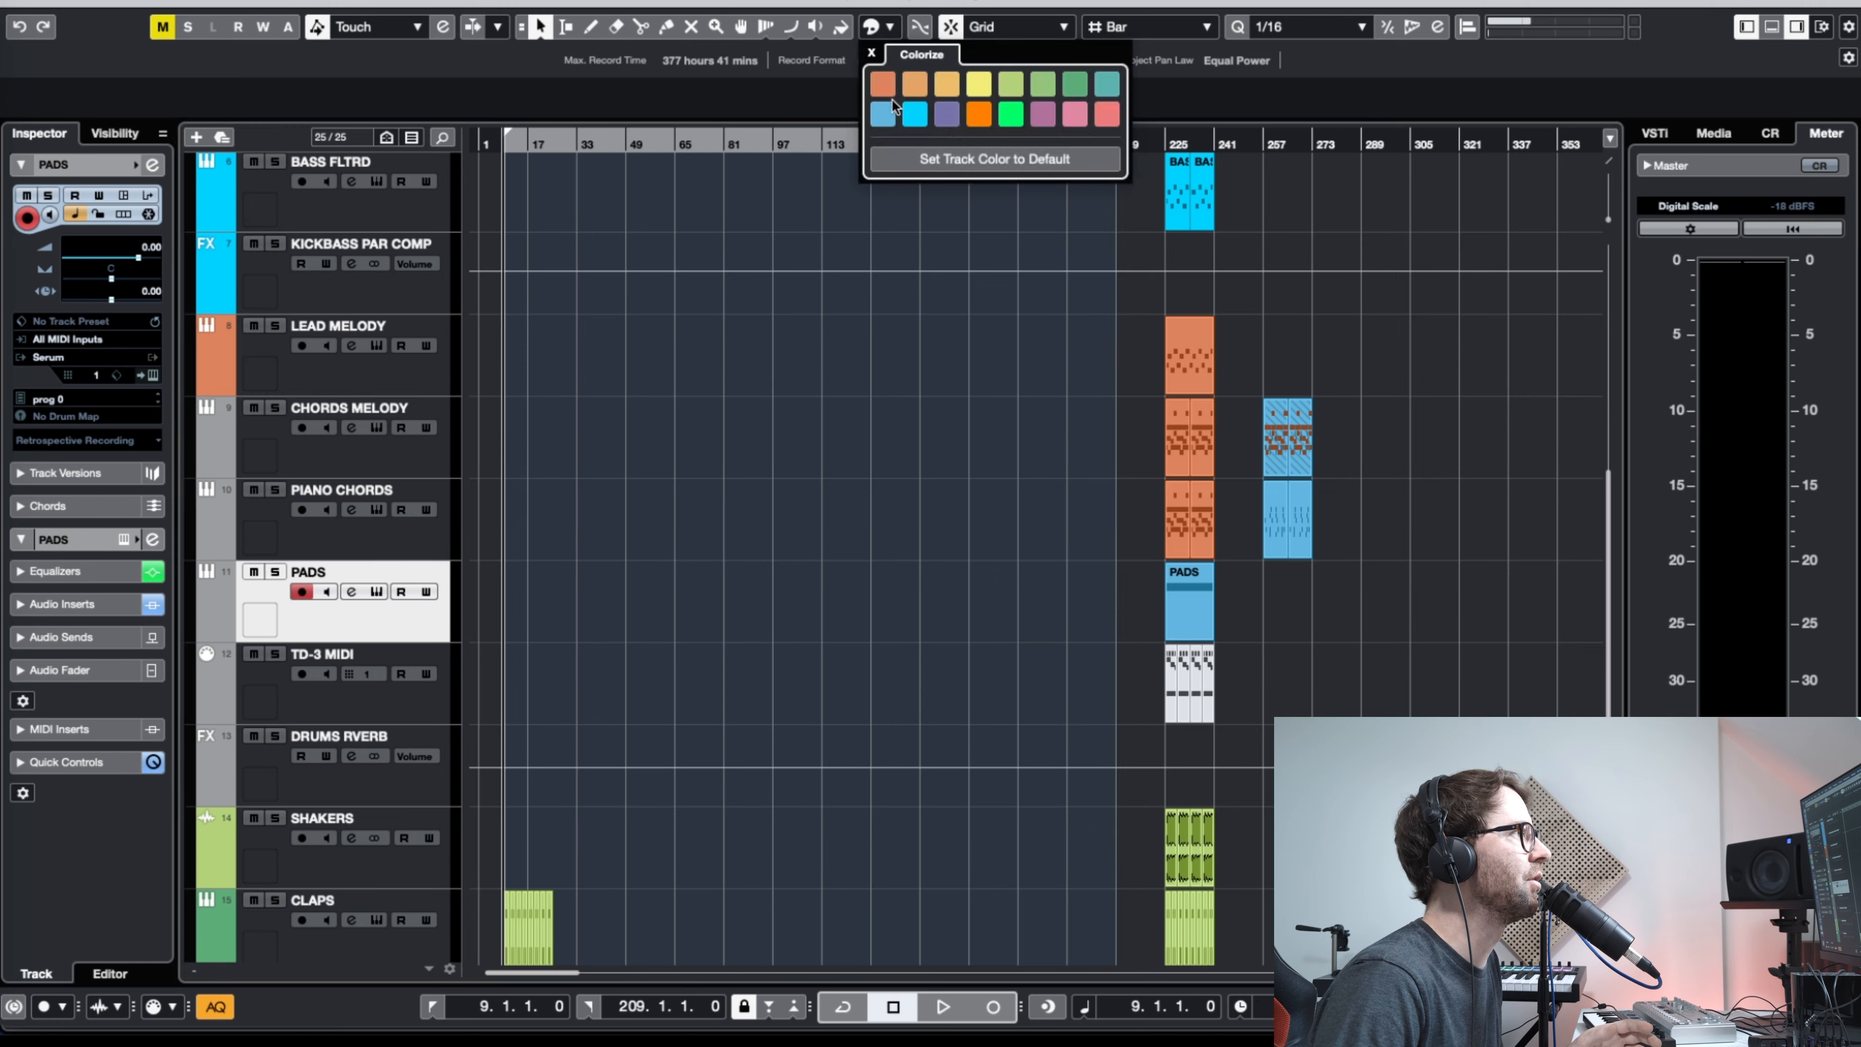
pyautogui.click(915, 86)
pyautogui.click(1018, 632)
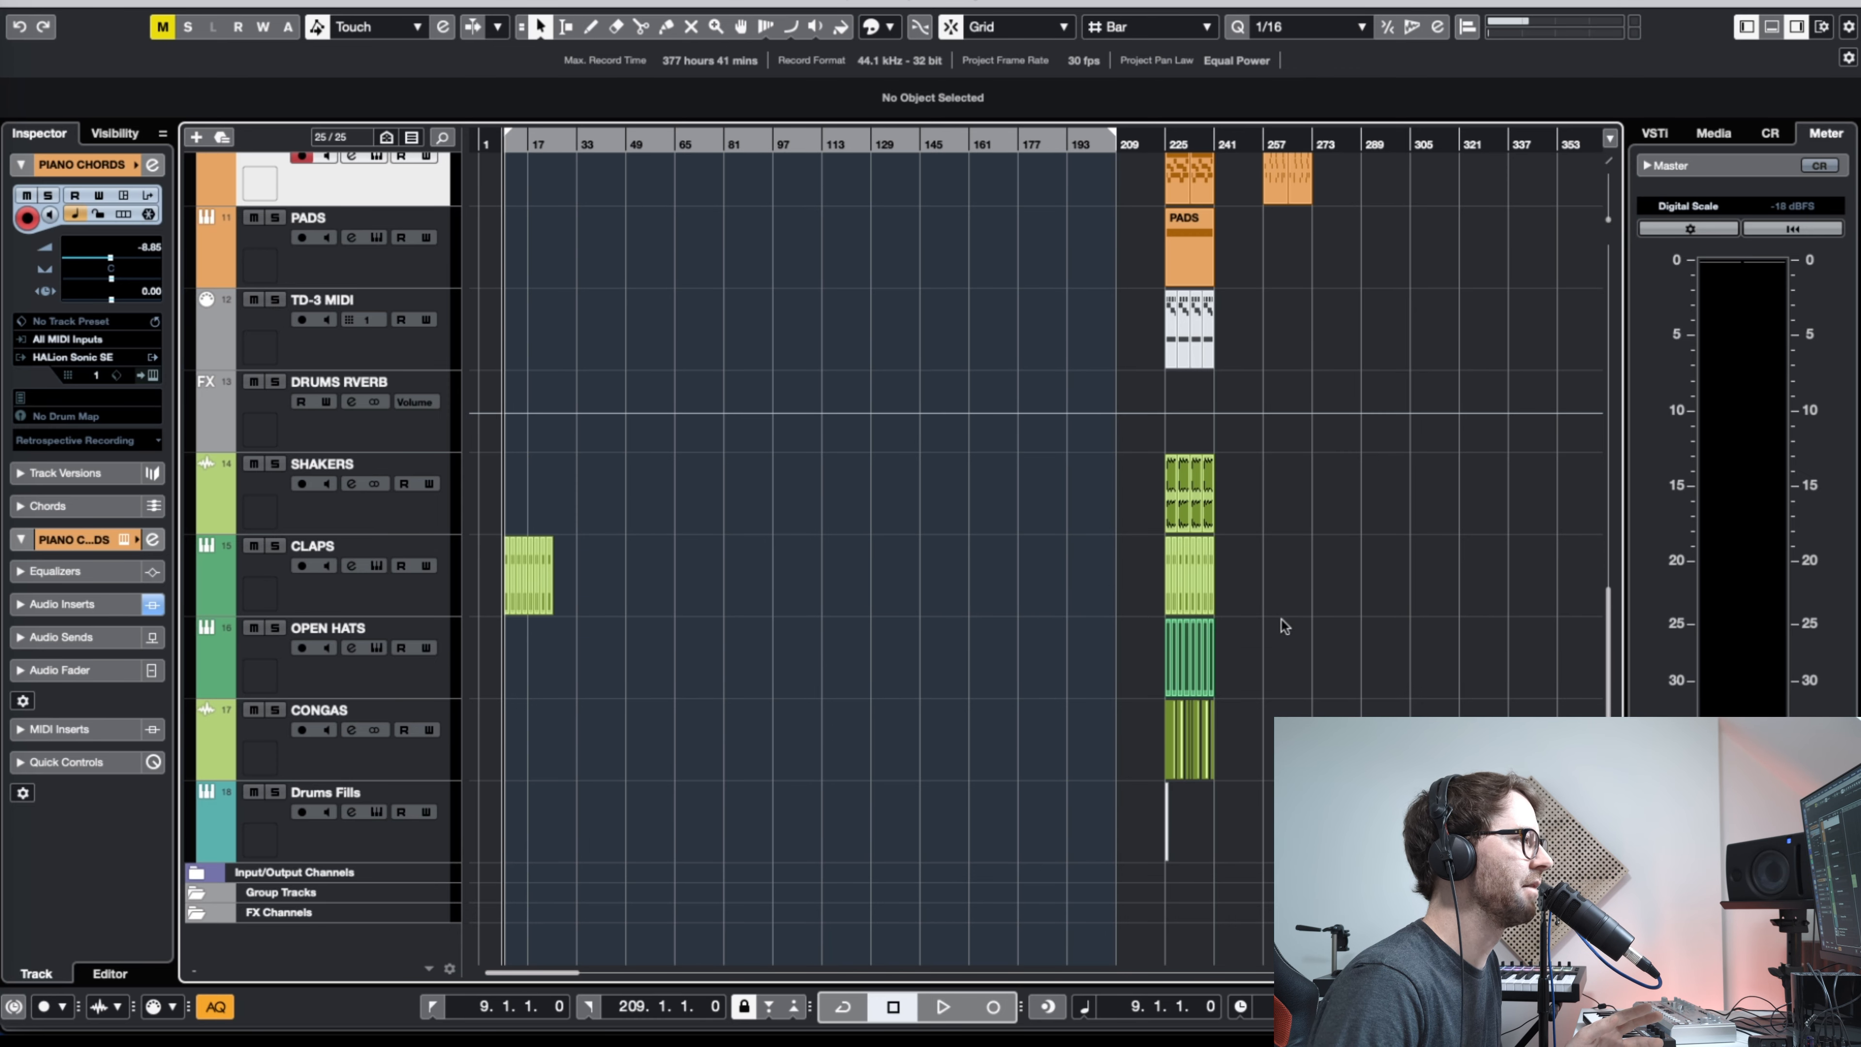
# Step: Play the intro section from bar 9 to hear the copied kick, bass and claps, then stop playback
pyautogui.scroll(3, 1031, 674)
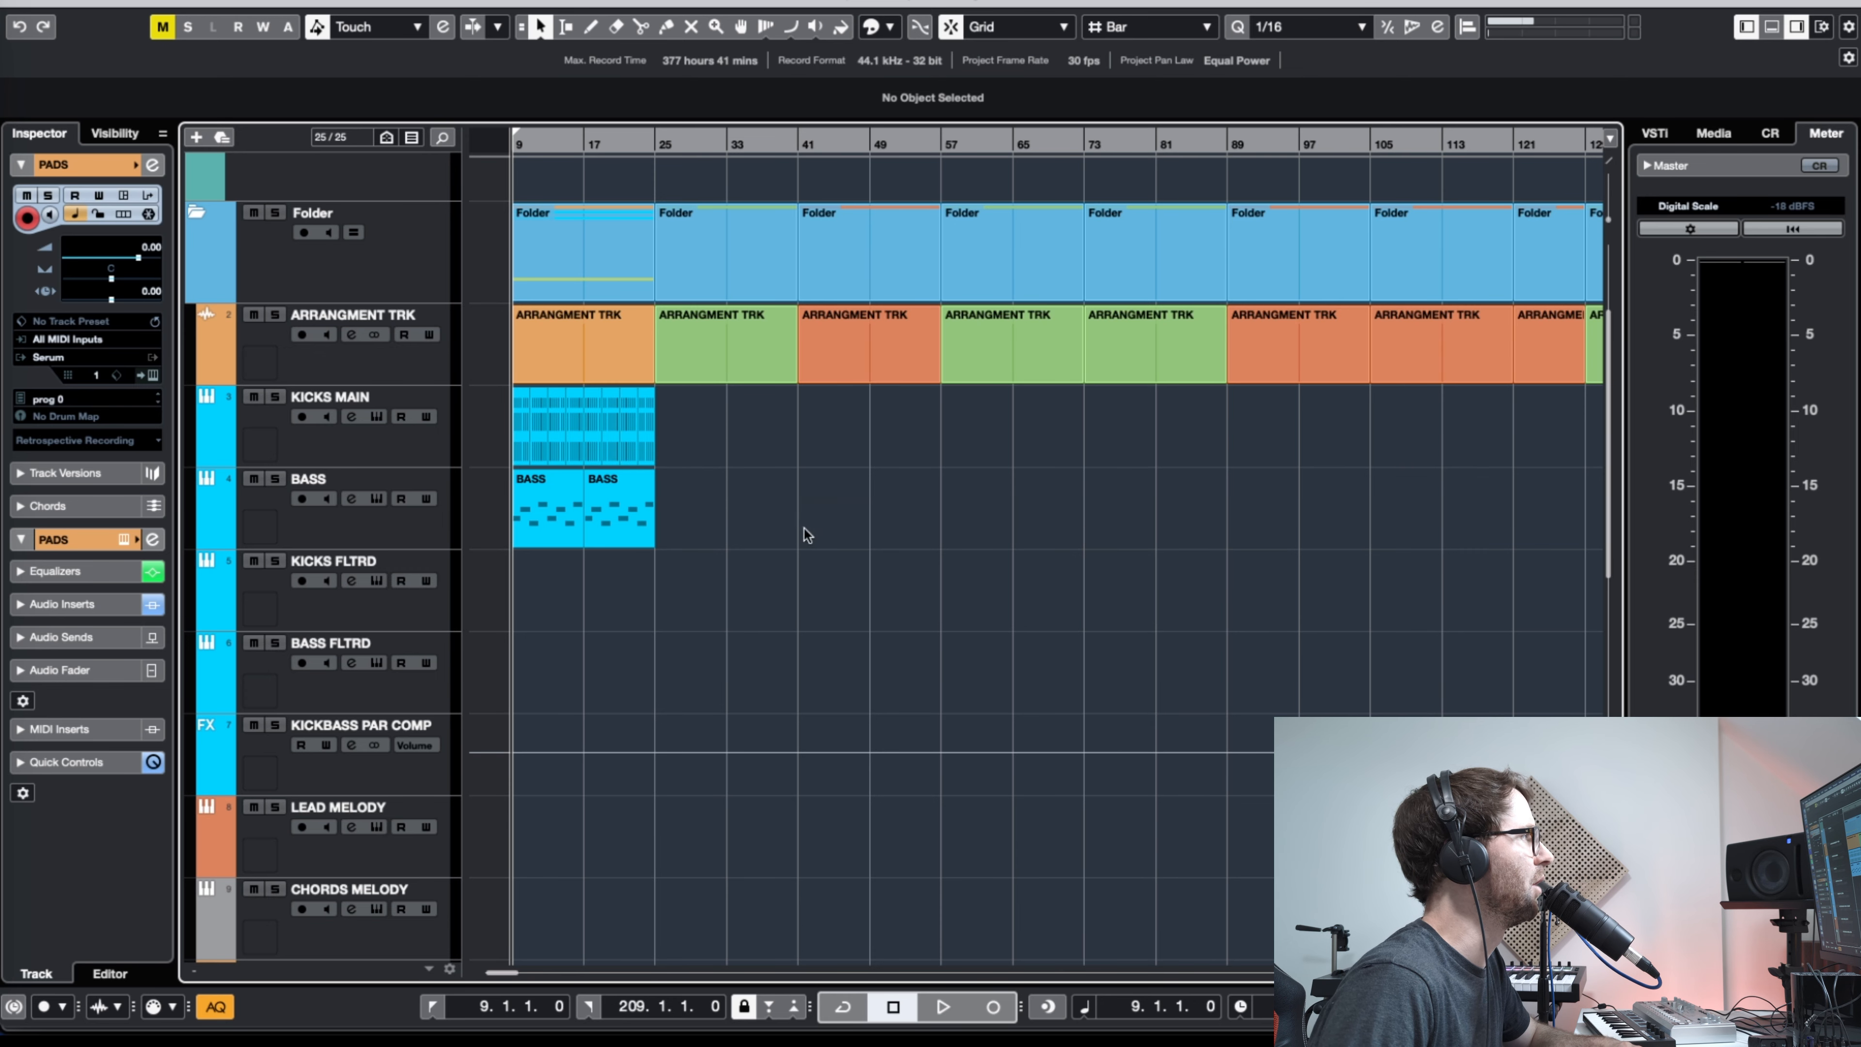
pyautogui.scroll(3, 806, 534)
pyautogui.scroll(-2, 772, 694)
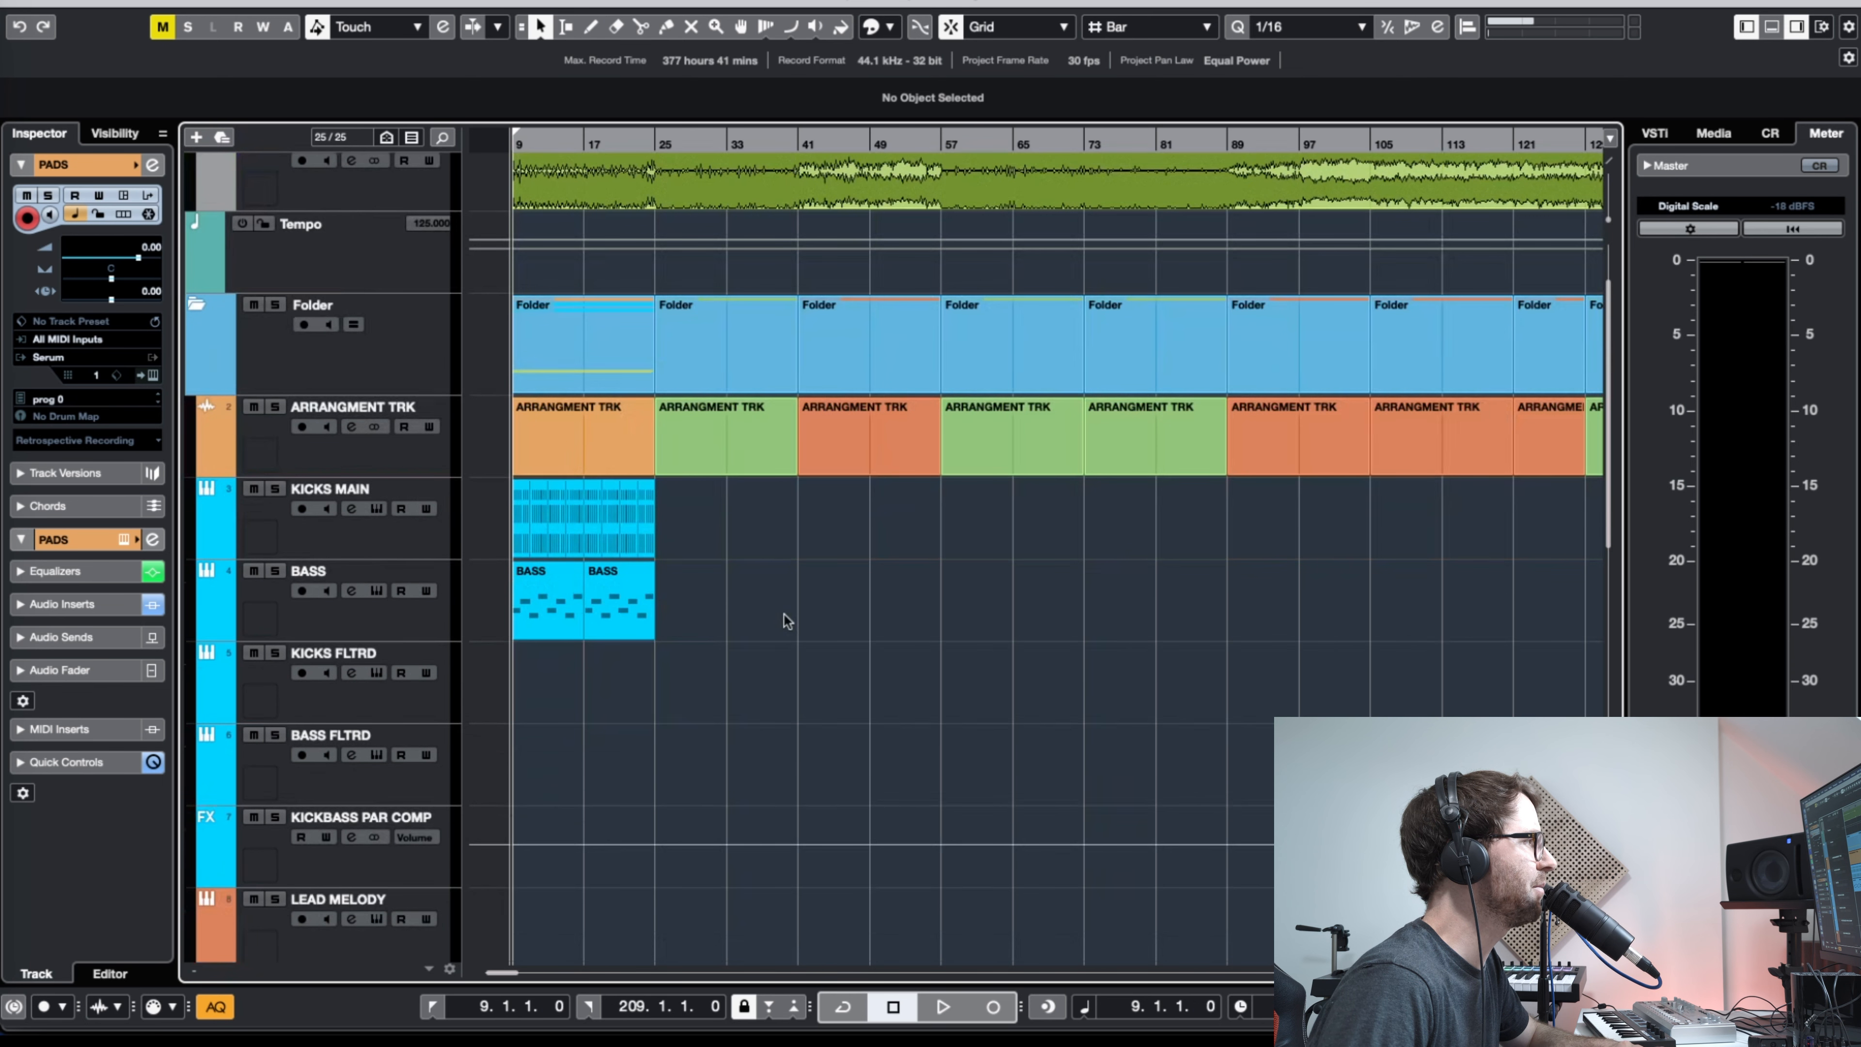
pyautogui.press('space')
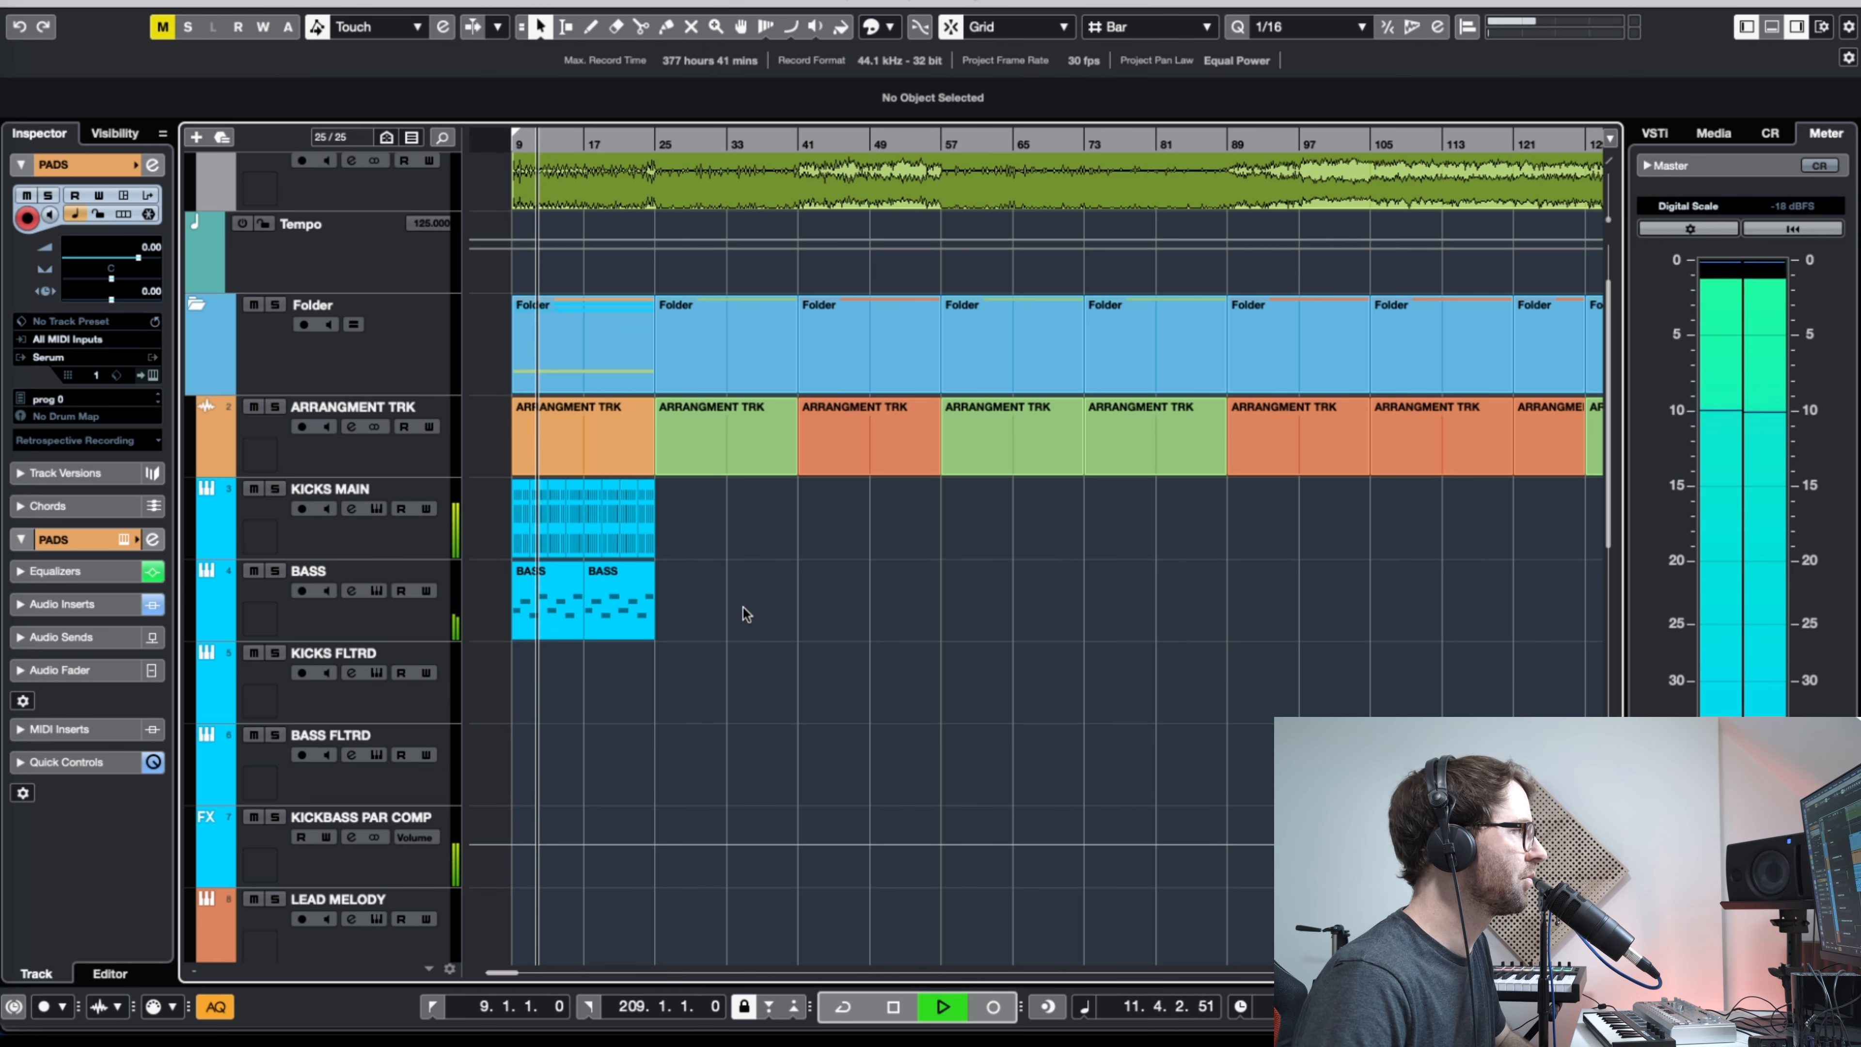
pyautogui.press('g')
pyautogui.press('g')
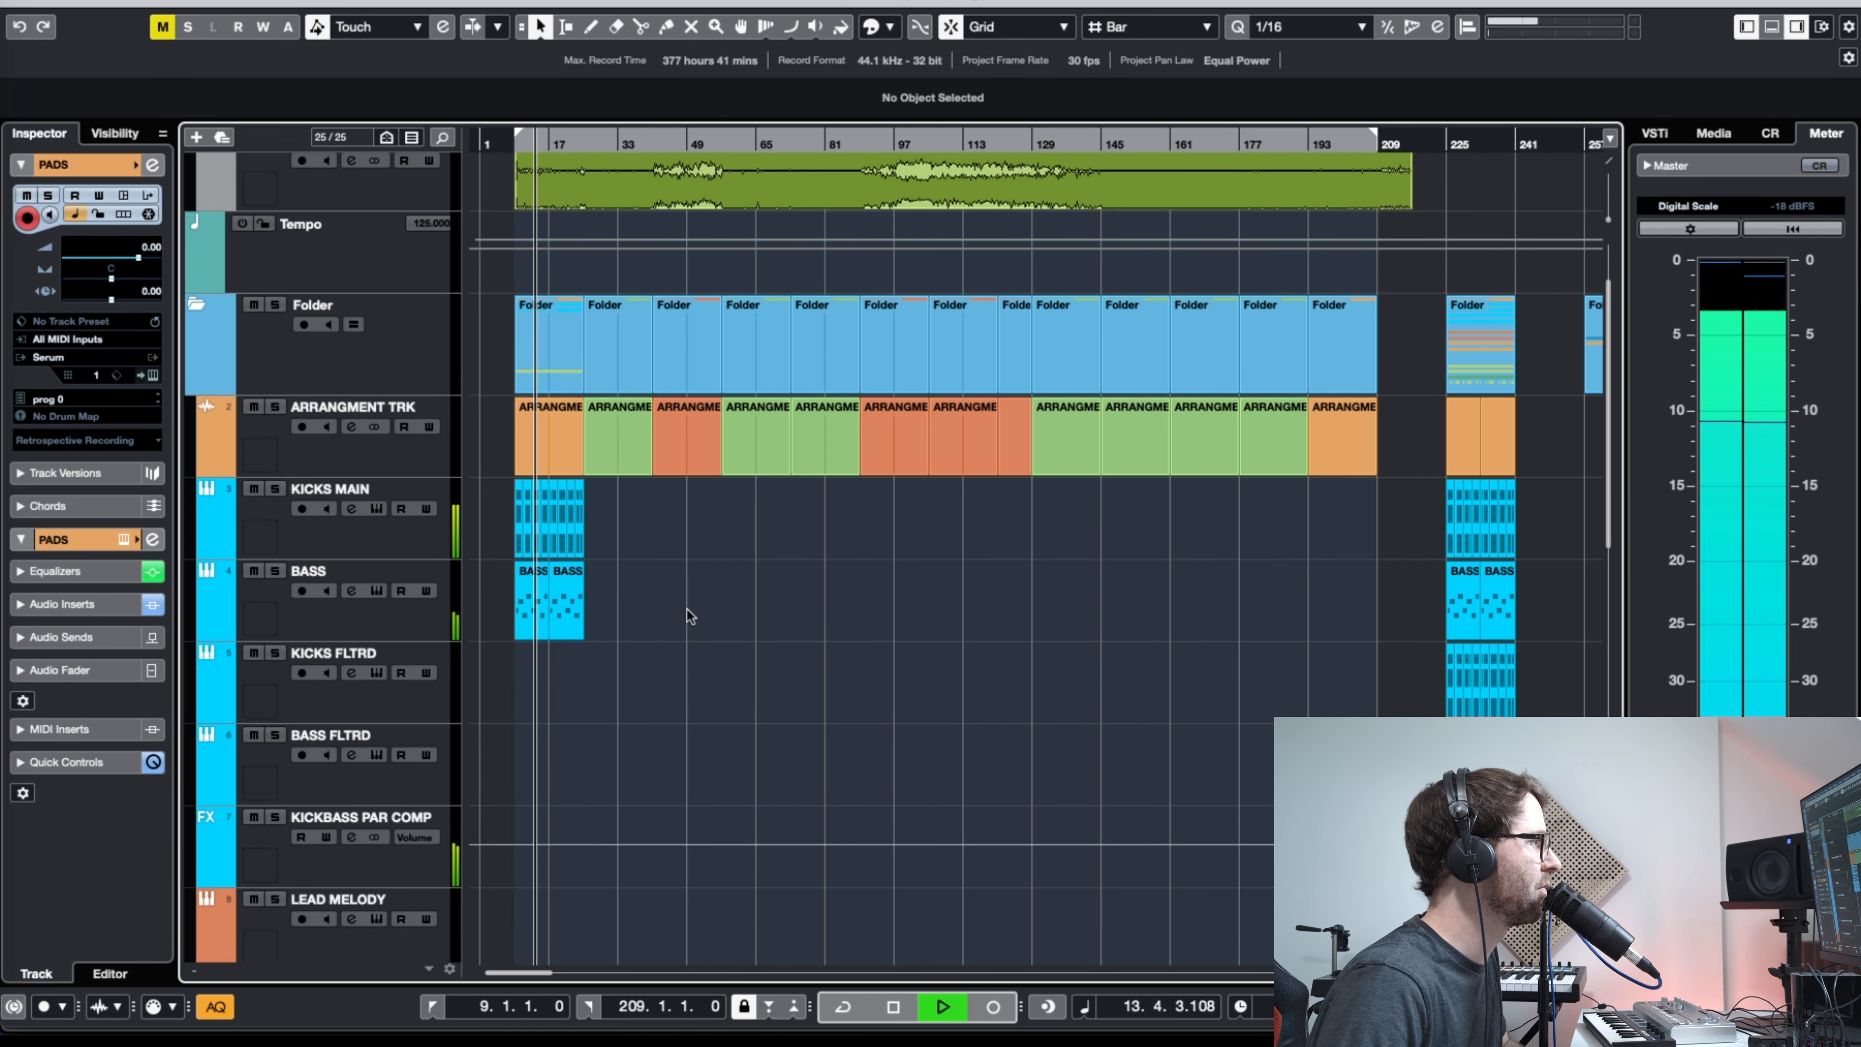
pyautogui.press('space')
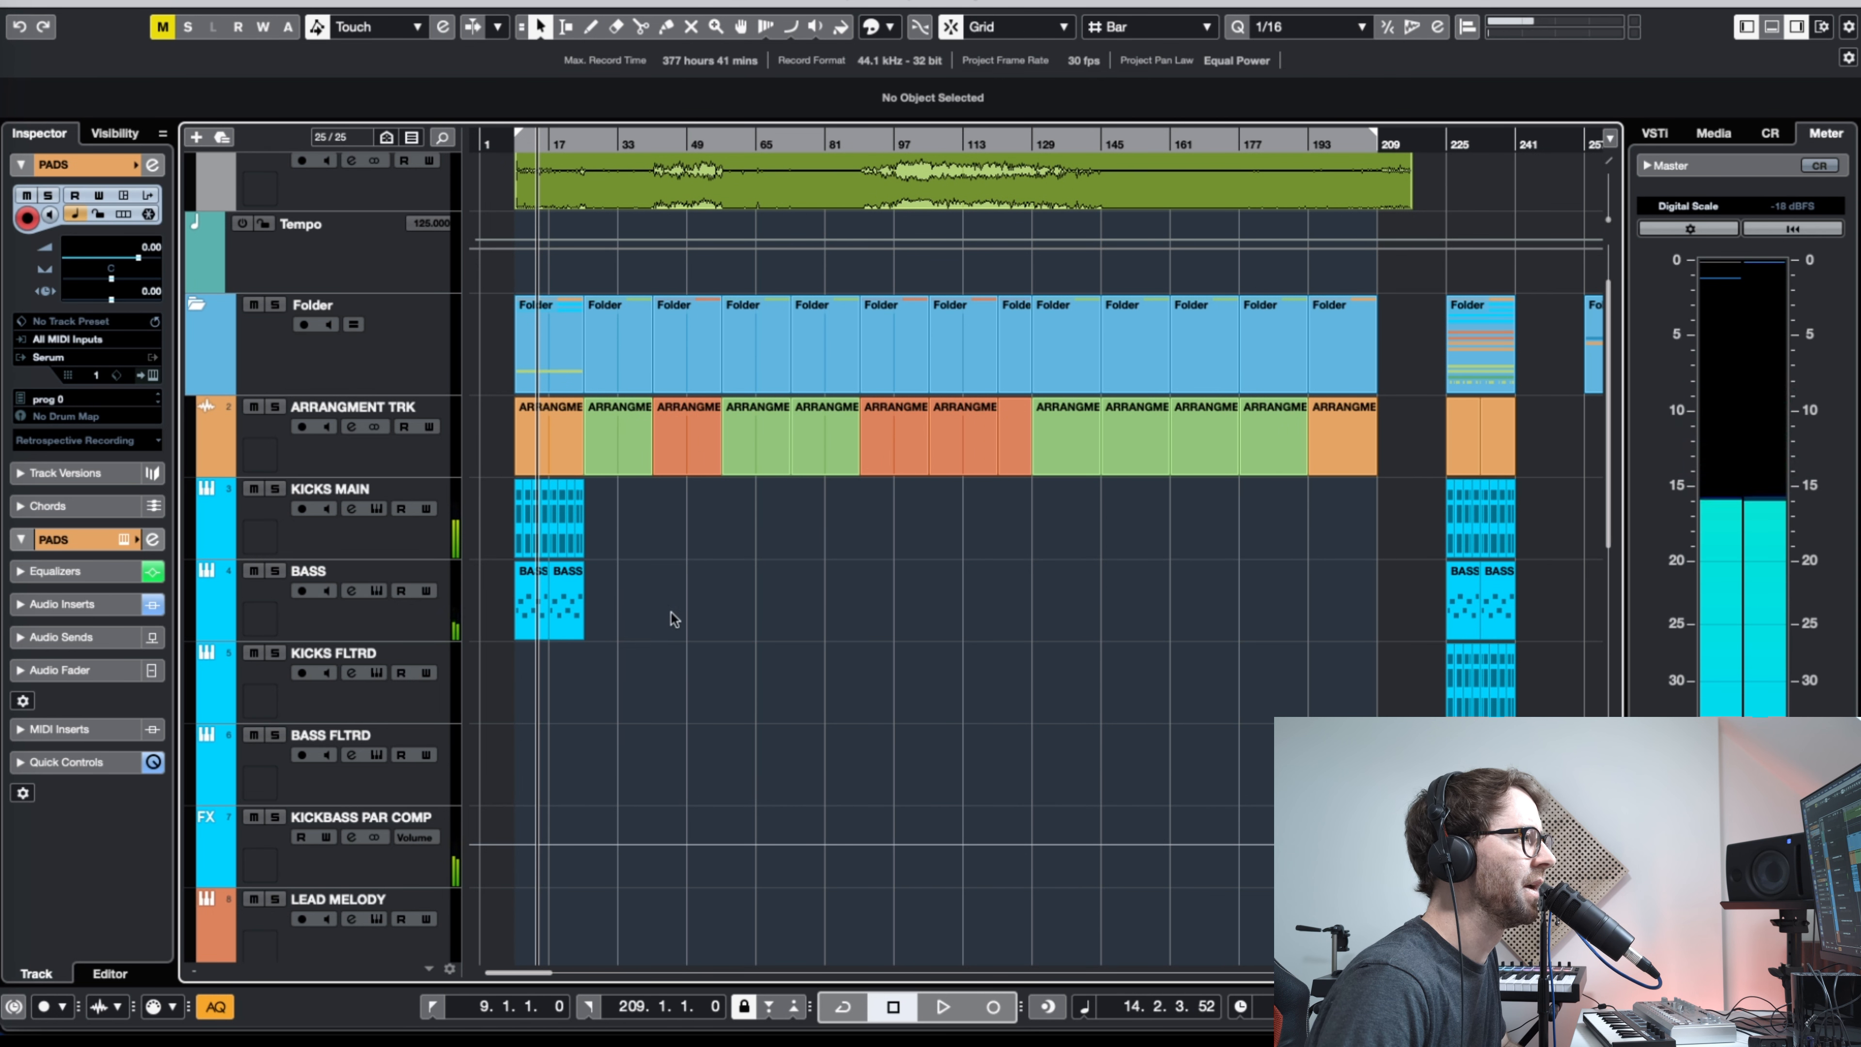
# Step: Inspect the notes of the first intro bass event in the note editor, then close the editor
pyautogui.press('h')
pyautogui.press('h')
pyautogui.press('h')
pyautogui.press('h')
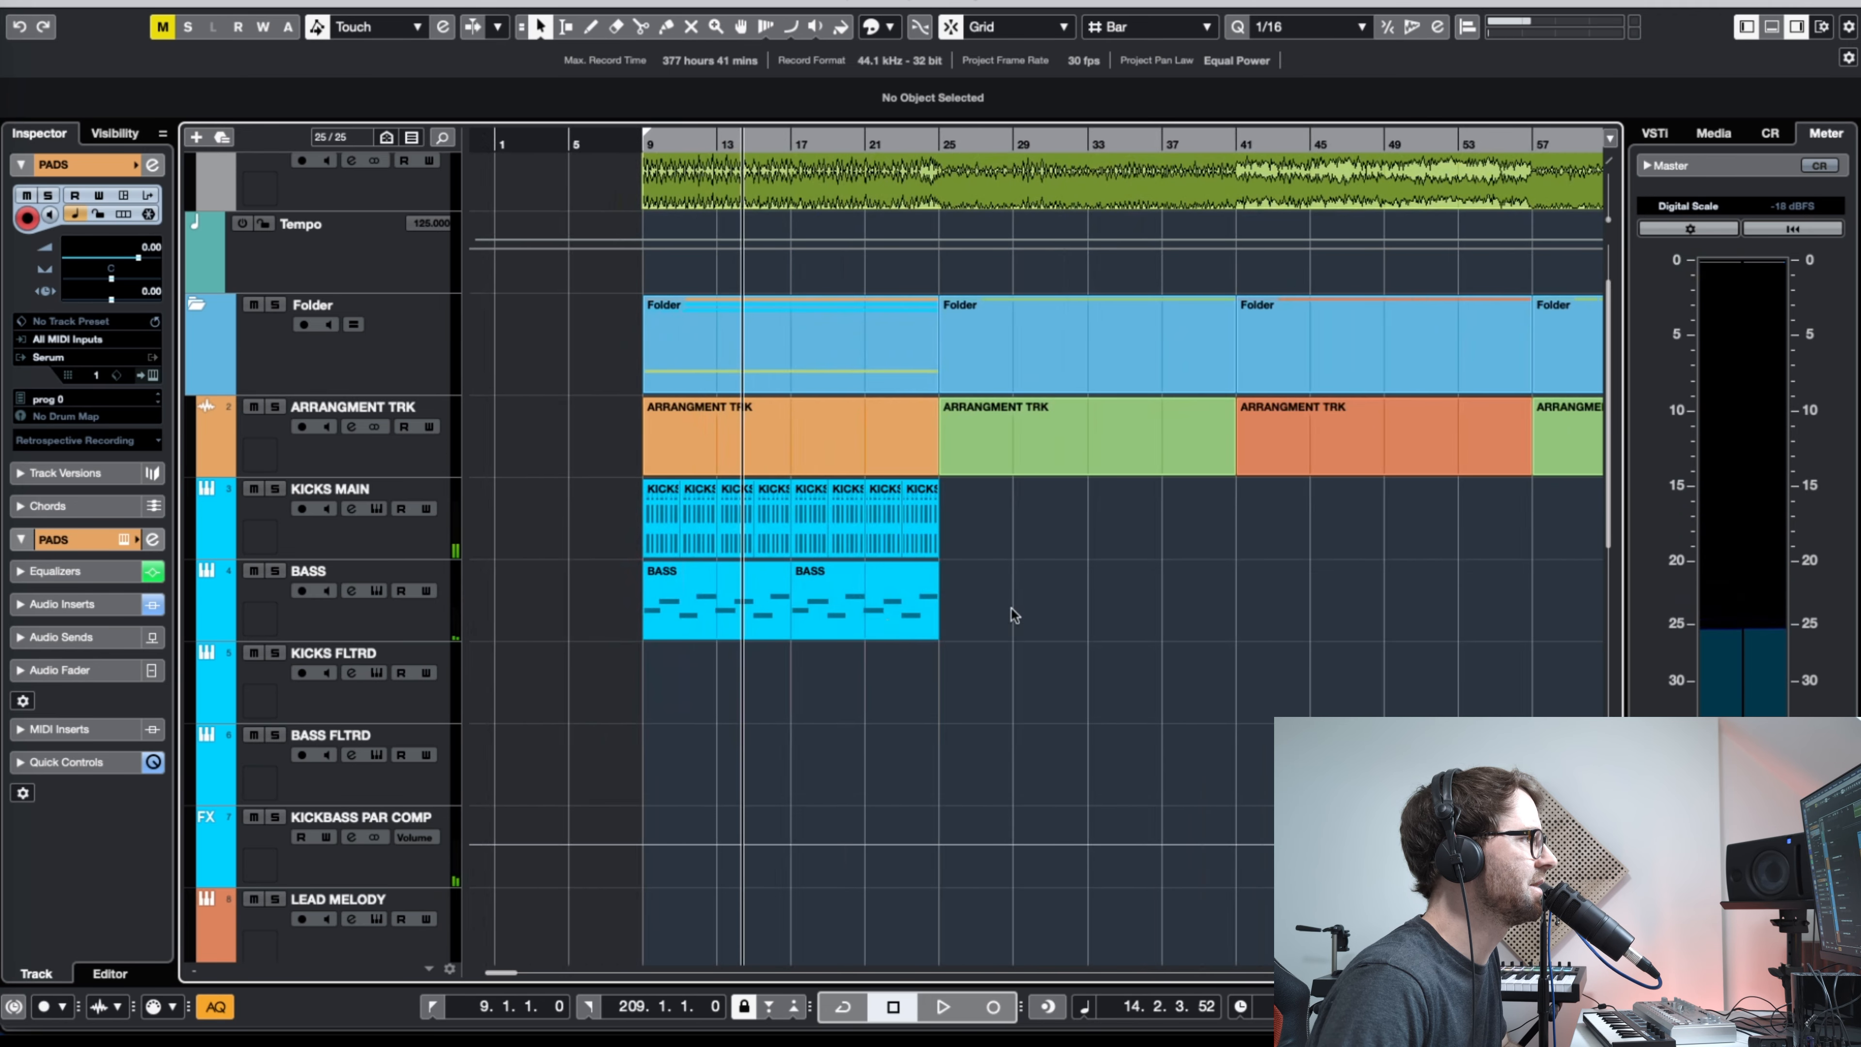
pyautogui.moveTo(1013, 615); pyautogui.dragTo(718, 634)
pyautogui.doubleClick(724, 598)
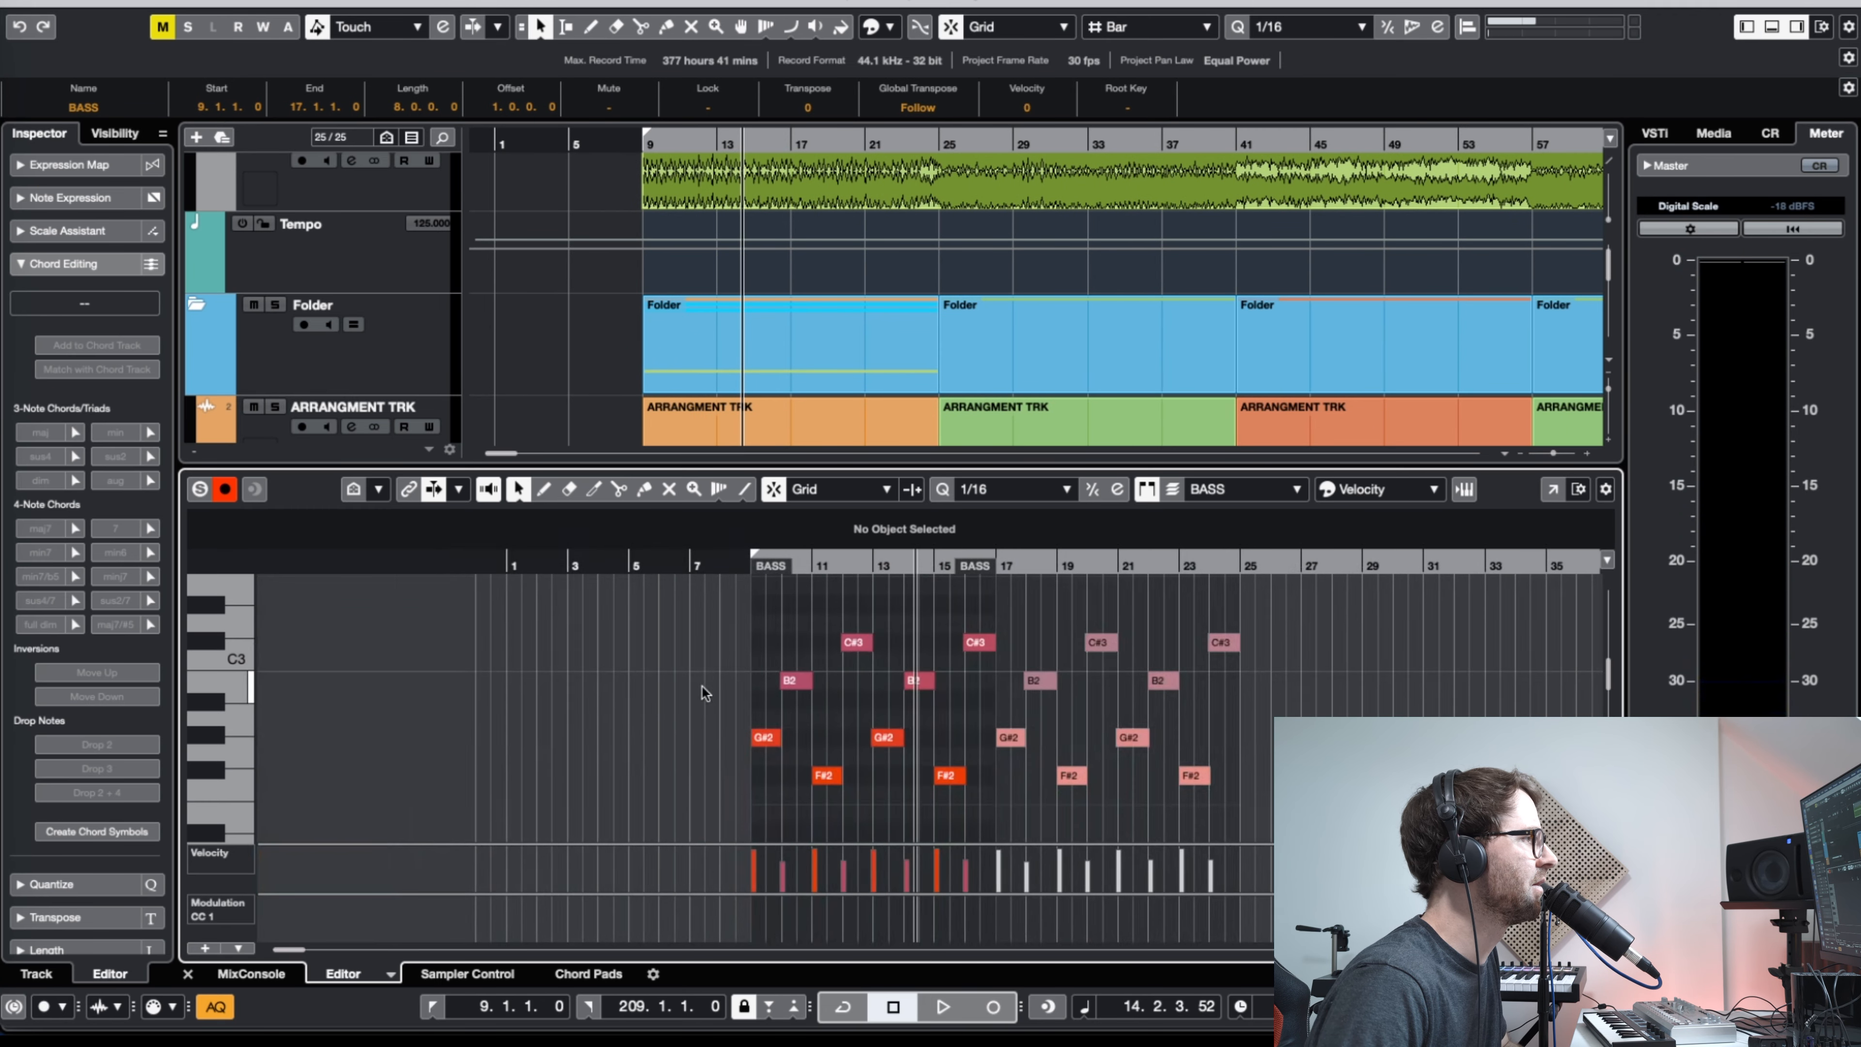
pyautogui.moveTo(934, 566); pyautogui.dragTo(590, 728)
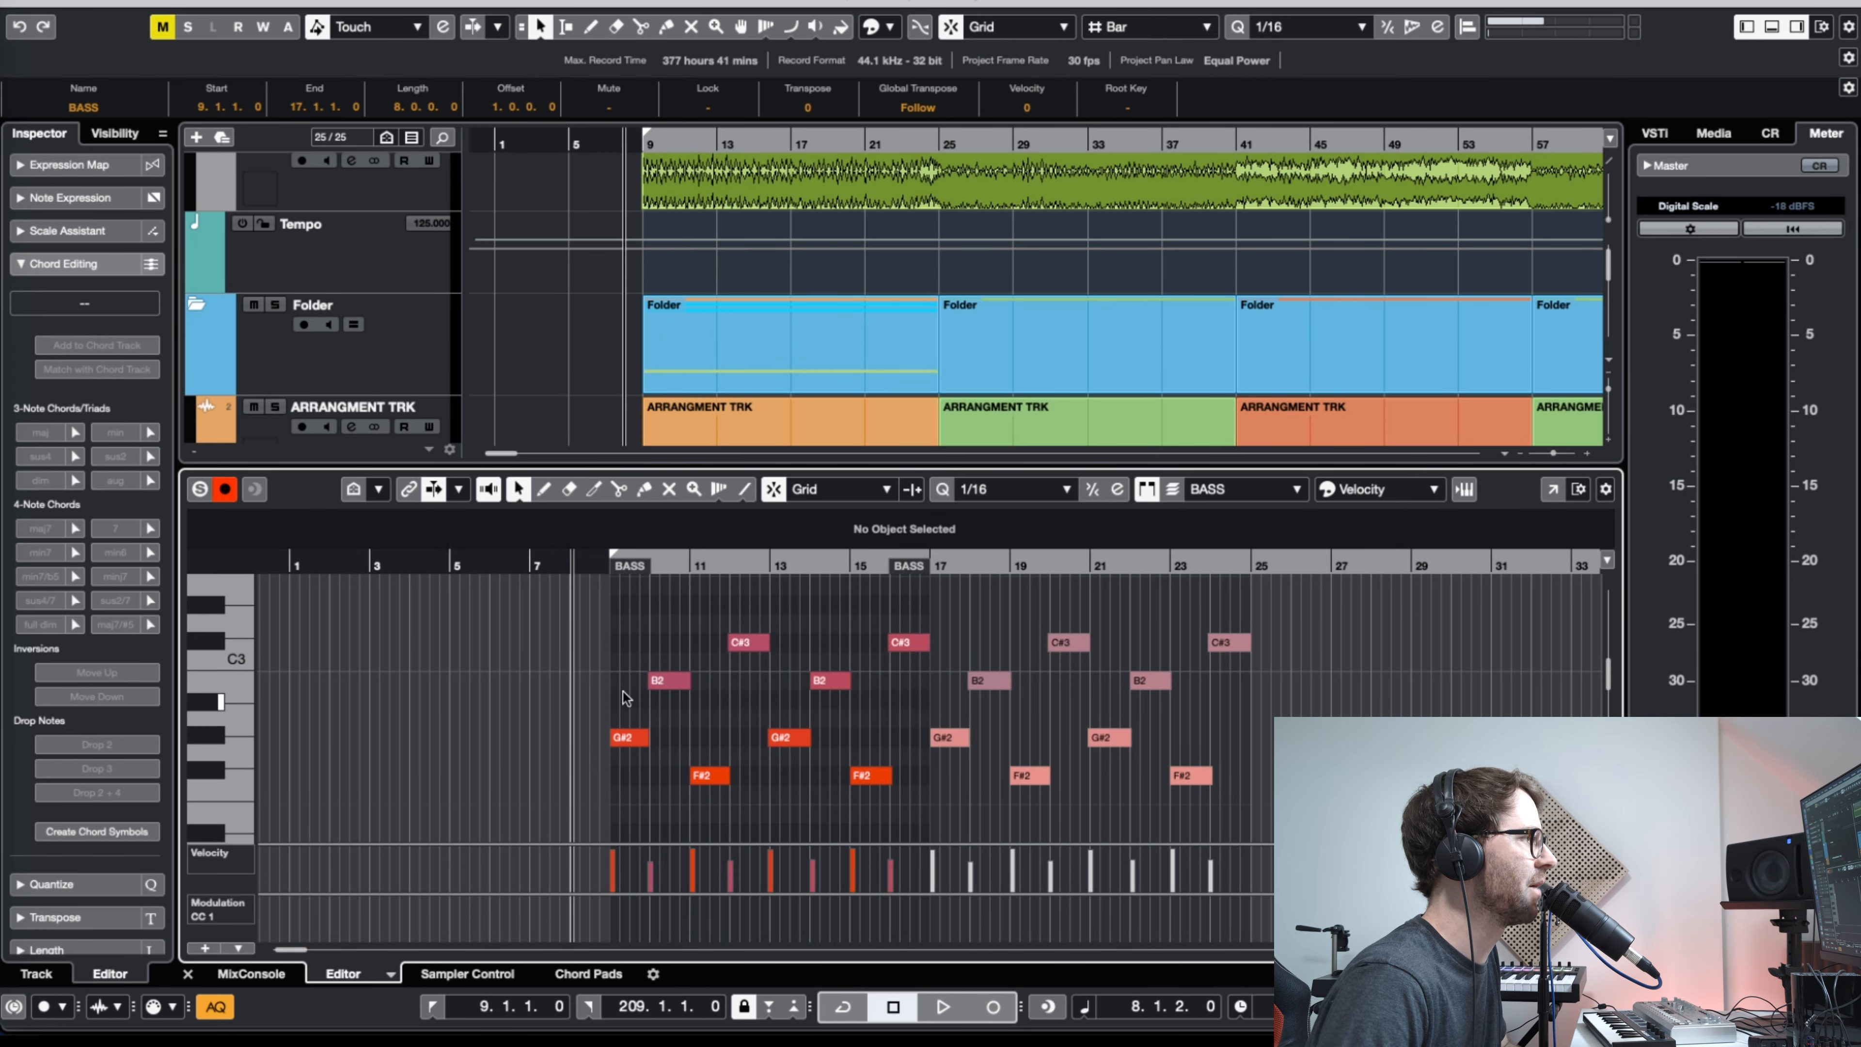
pyautogui.click(188, 973)
pyautogui.click(1049, 584)
pyautogui.press('g')
pyautogui.press('g')
pyautogui.press('g')
pyautogui.press('g')
pyautogui.press('g')
pyautogui.press('g')
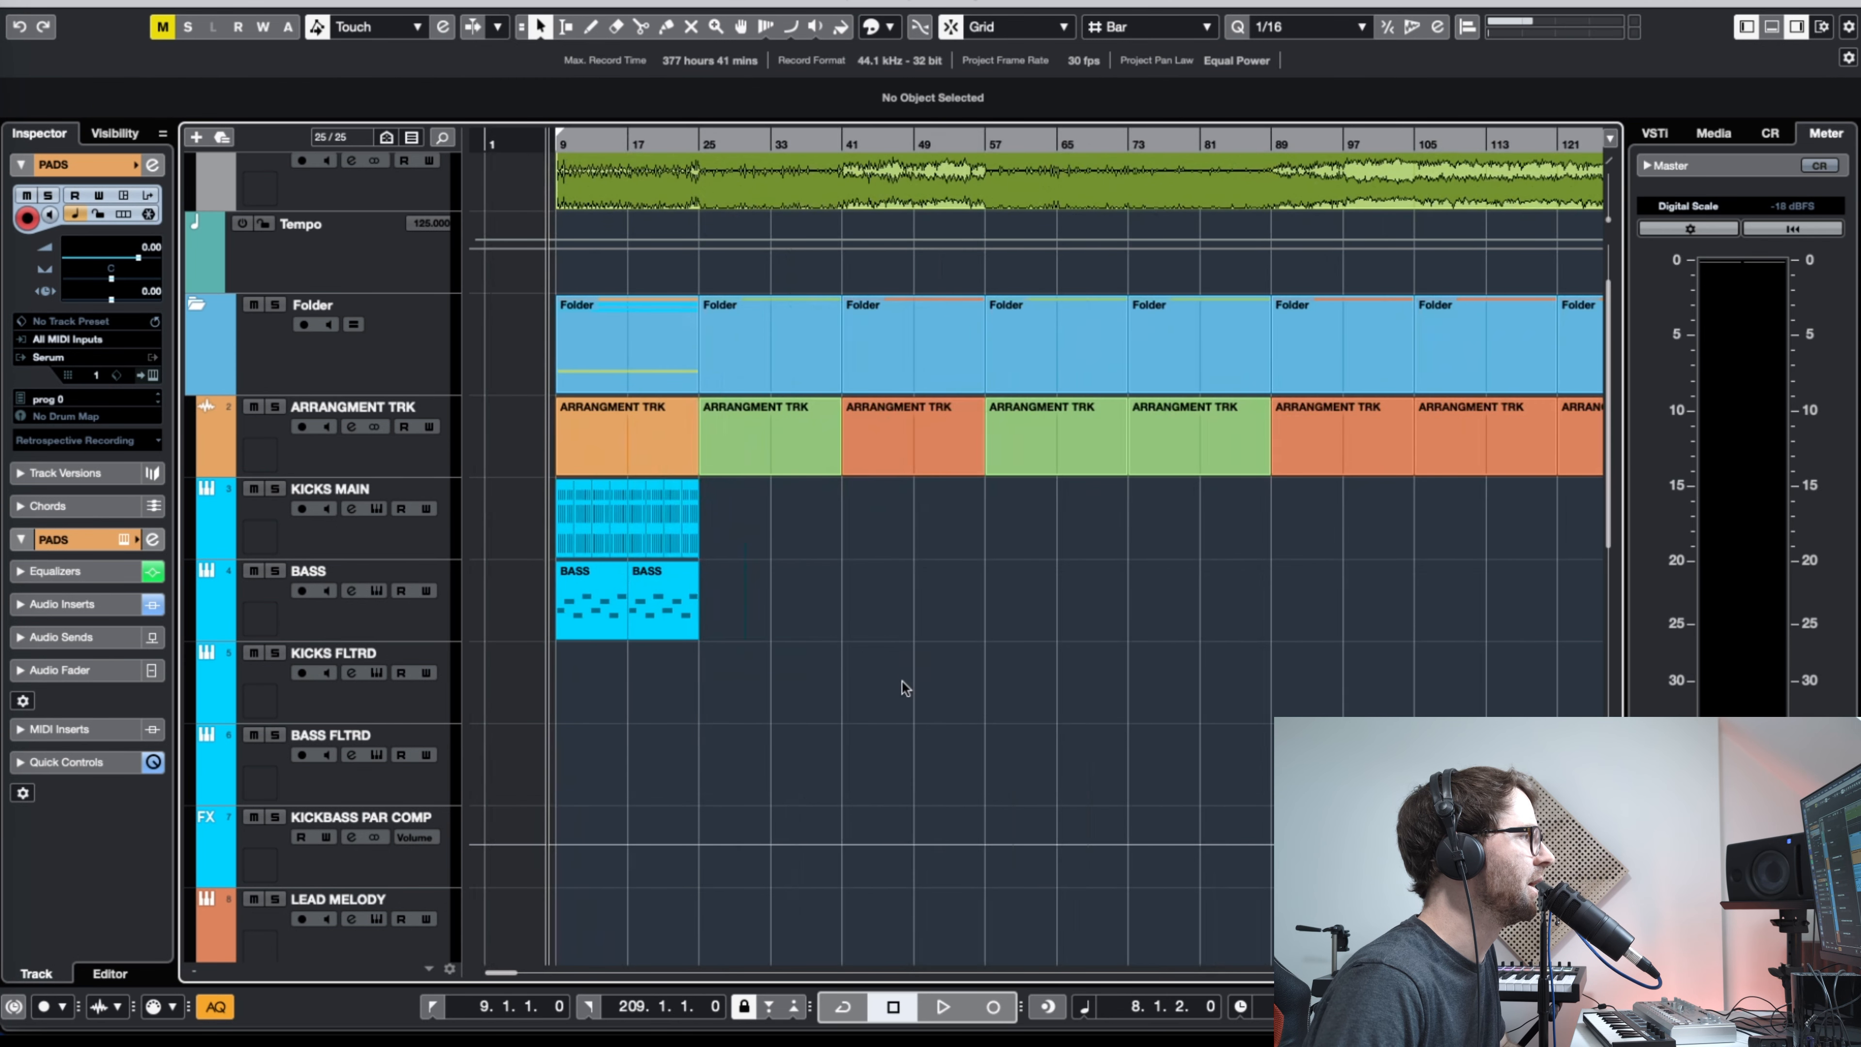
pyautogui.press('h')
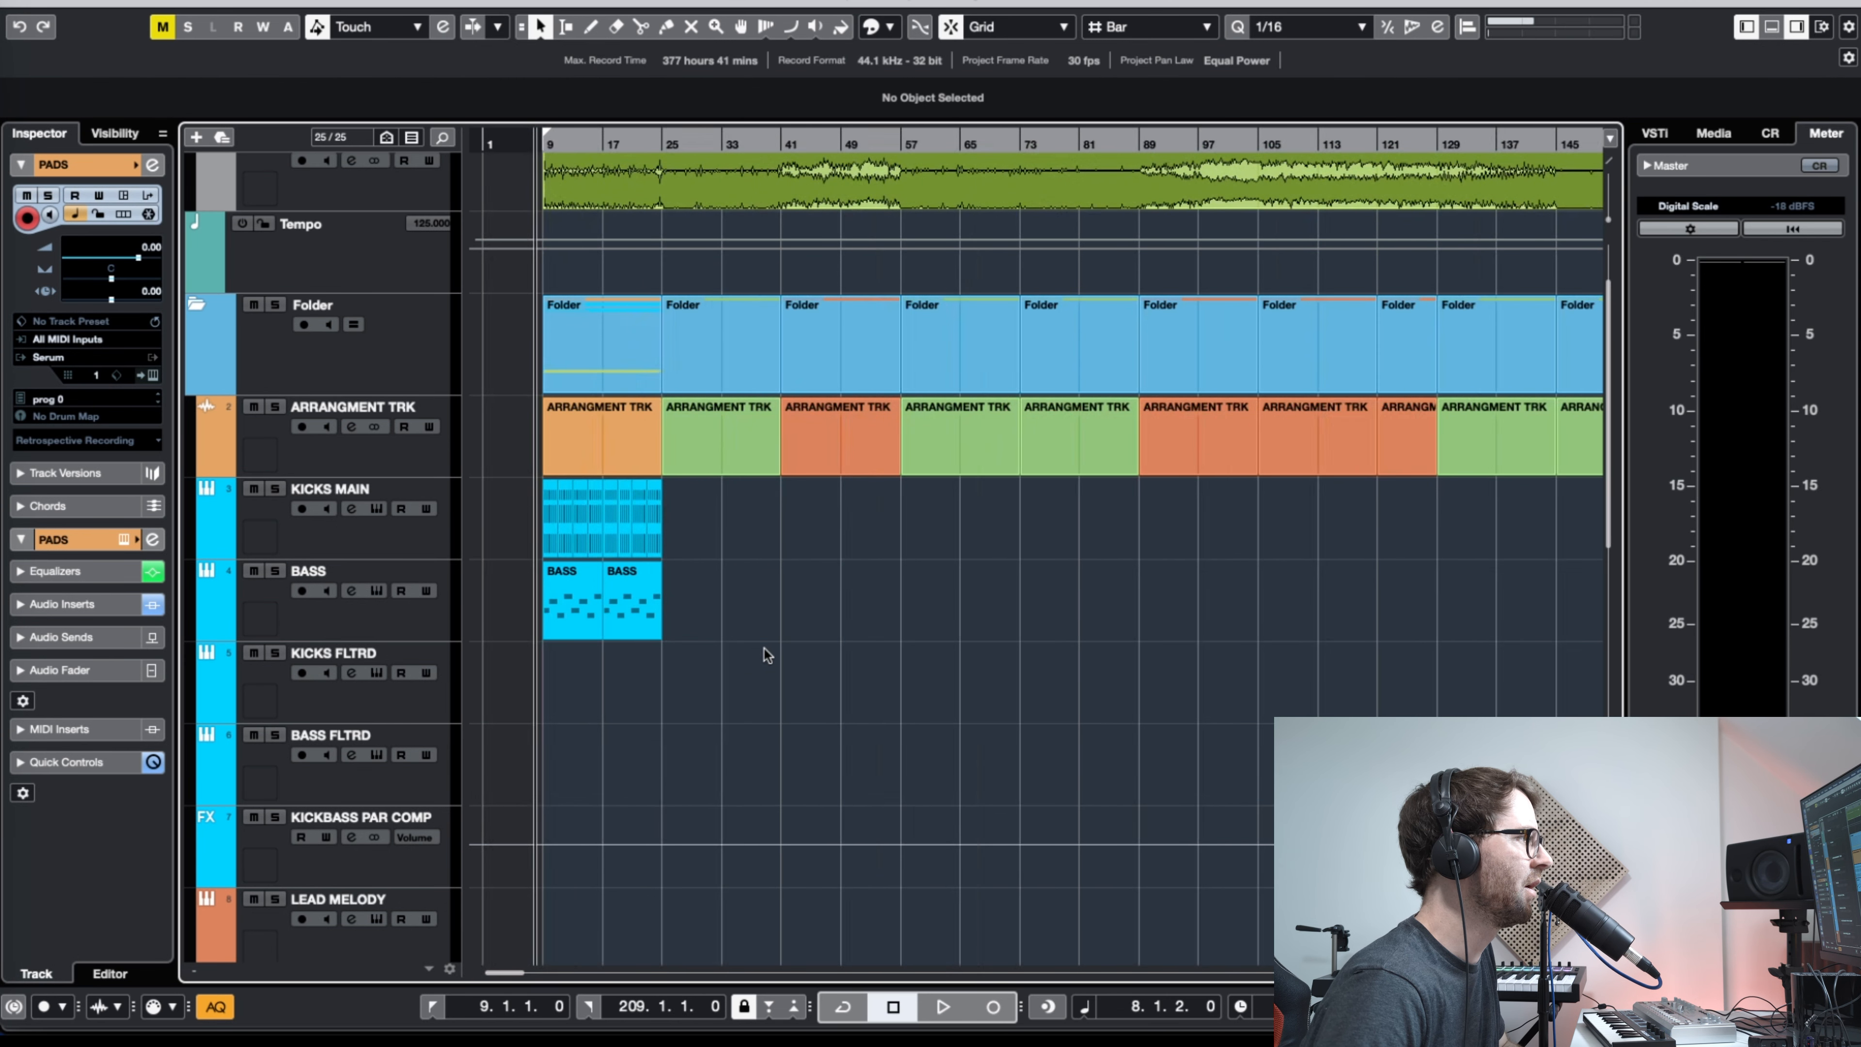
# Step: Copy the two intro bass events into the green section, filling the BASS track from bar 25 to bar 41
pyautogui.press('h')
pyautogui.press('h')
pyautogui.press('h')
pyautogui.moveTo(887, 596); pyautogui.dragTo(601, 623)
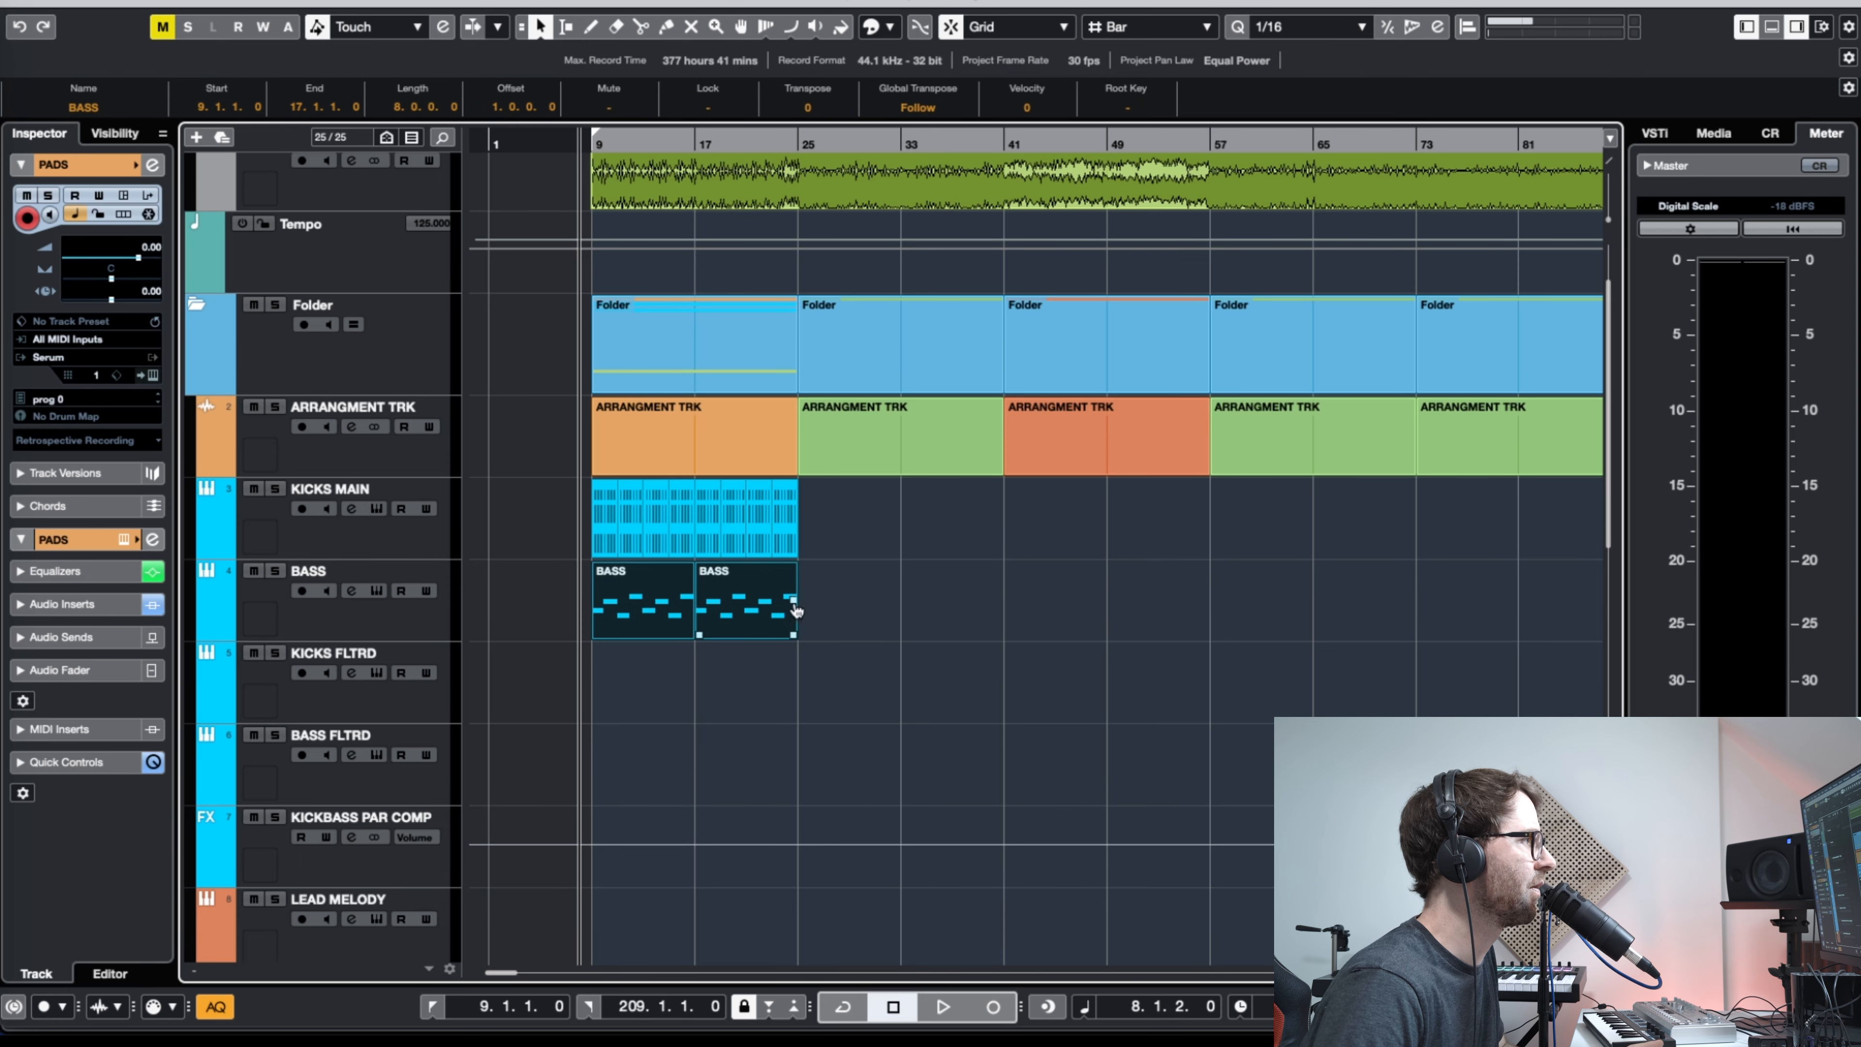
pyautogui.moveTo(796, 610); pyautogui.dragTo(1003, 610)
pyautogui.click(1107, 595)
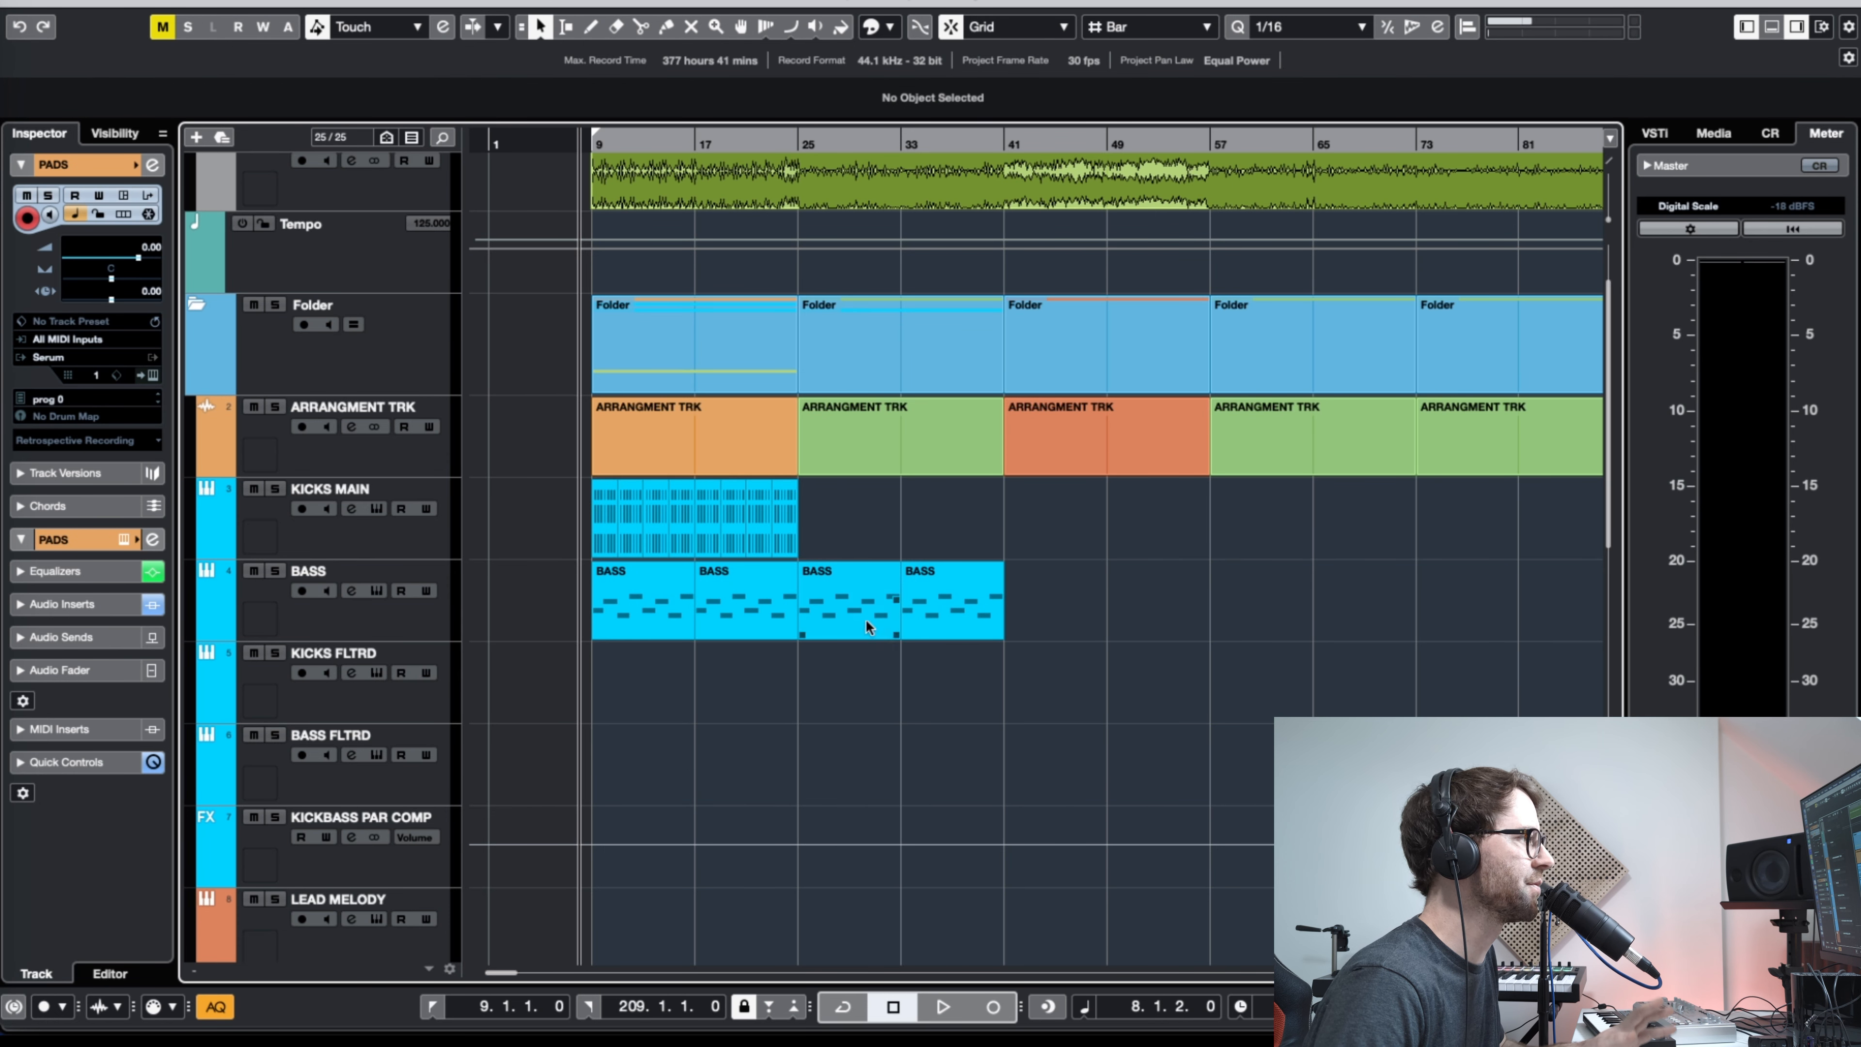
# Step: Open both intro bass events in the note editor and mute all their B2 and C#3 notes
pyautogui.moveTo(634, 687); pyautogui.dragTo(742, 605)
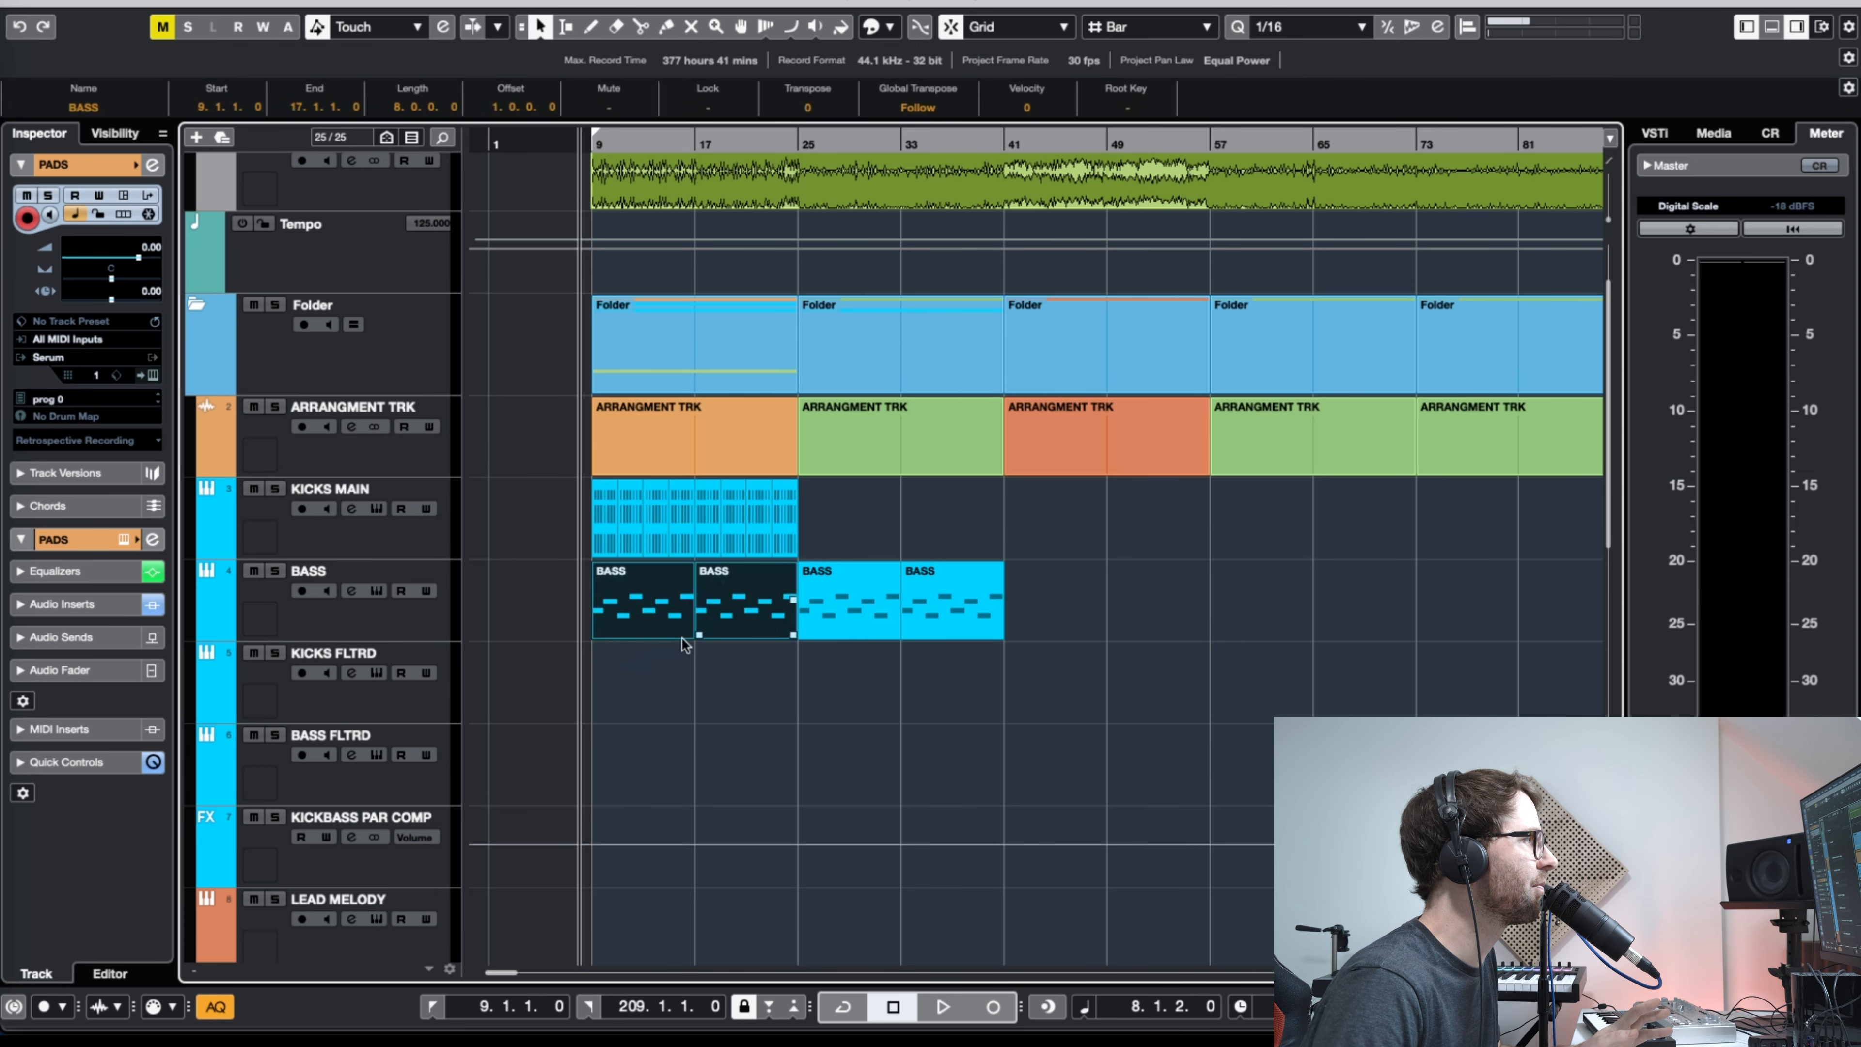
pyautogui.doubleClick(649, 597)
pyautogui.moveTo(581, 568); pyautogui.dragTo(368, 662)
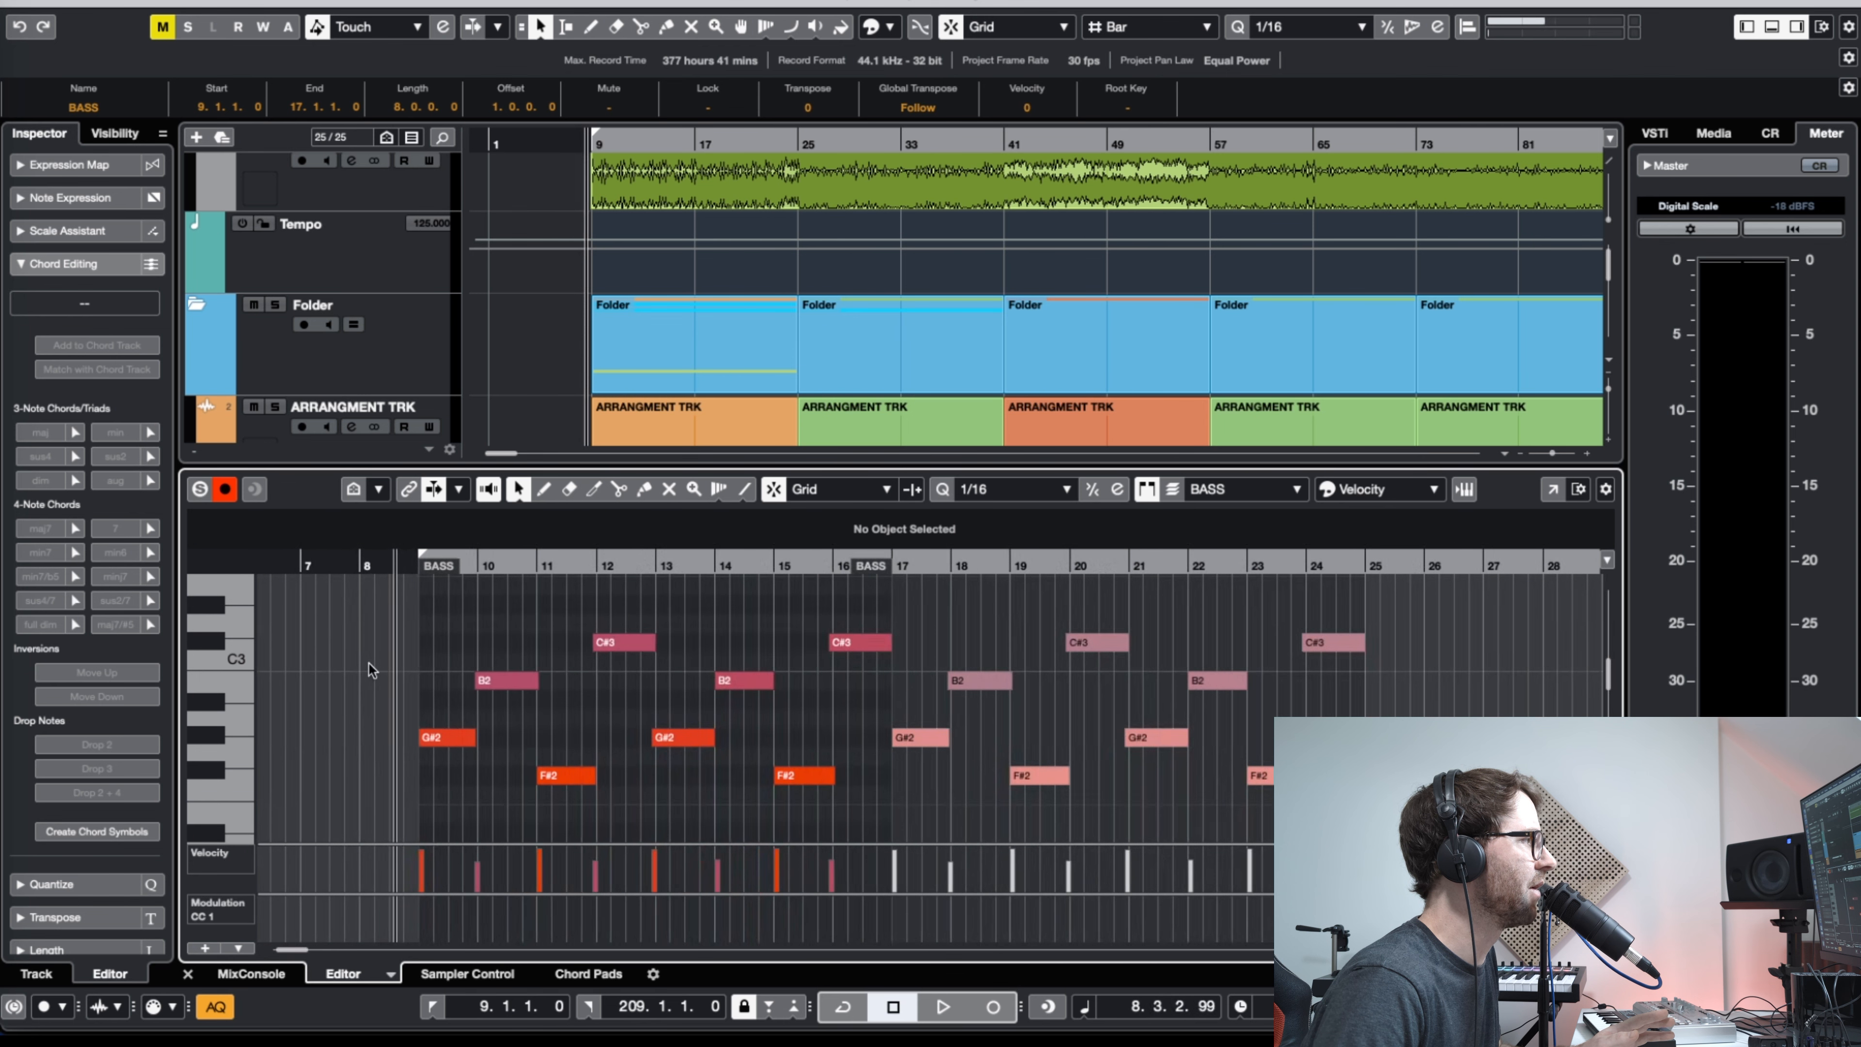
pyautogui.press('7')
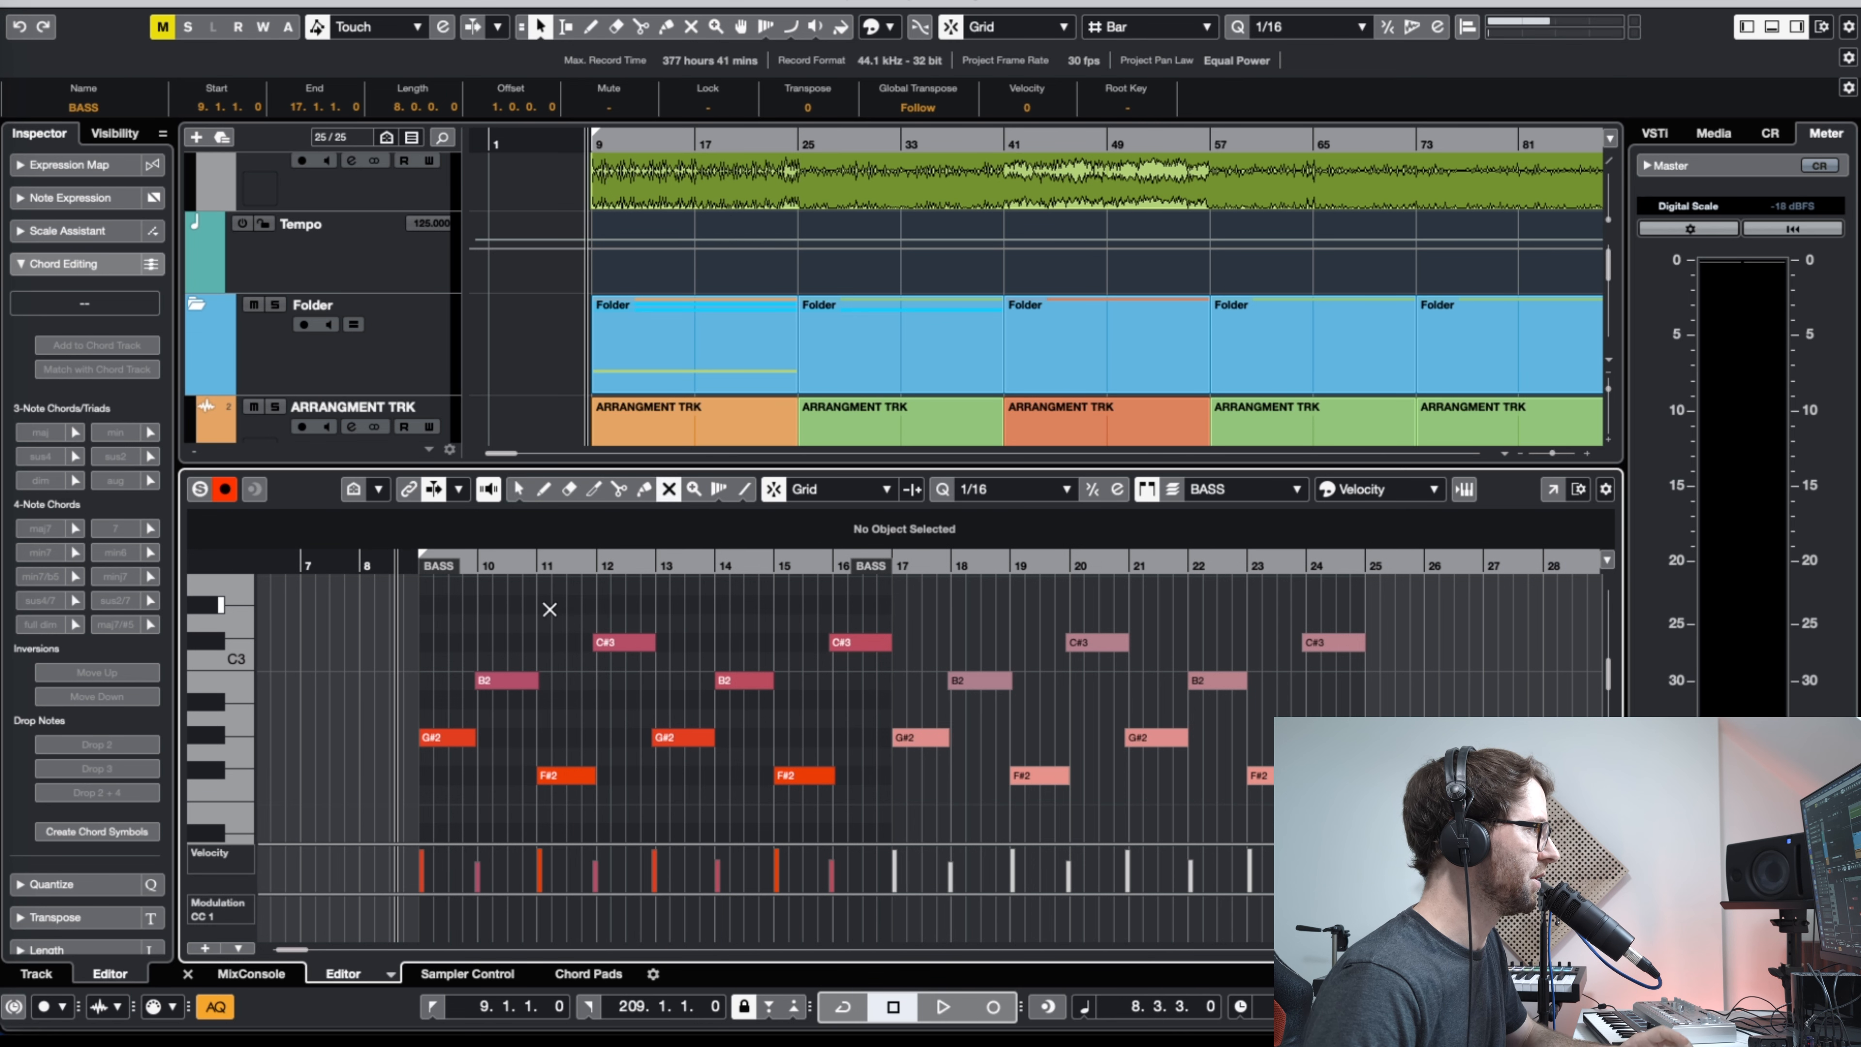
pyautogui.moveTo(444, 619); pyautogui.dragTo(1378, 694)
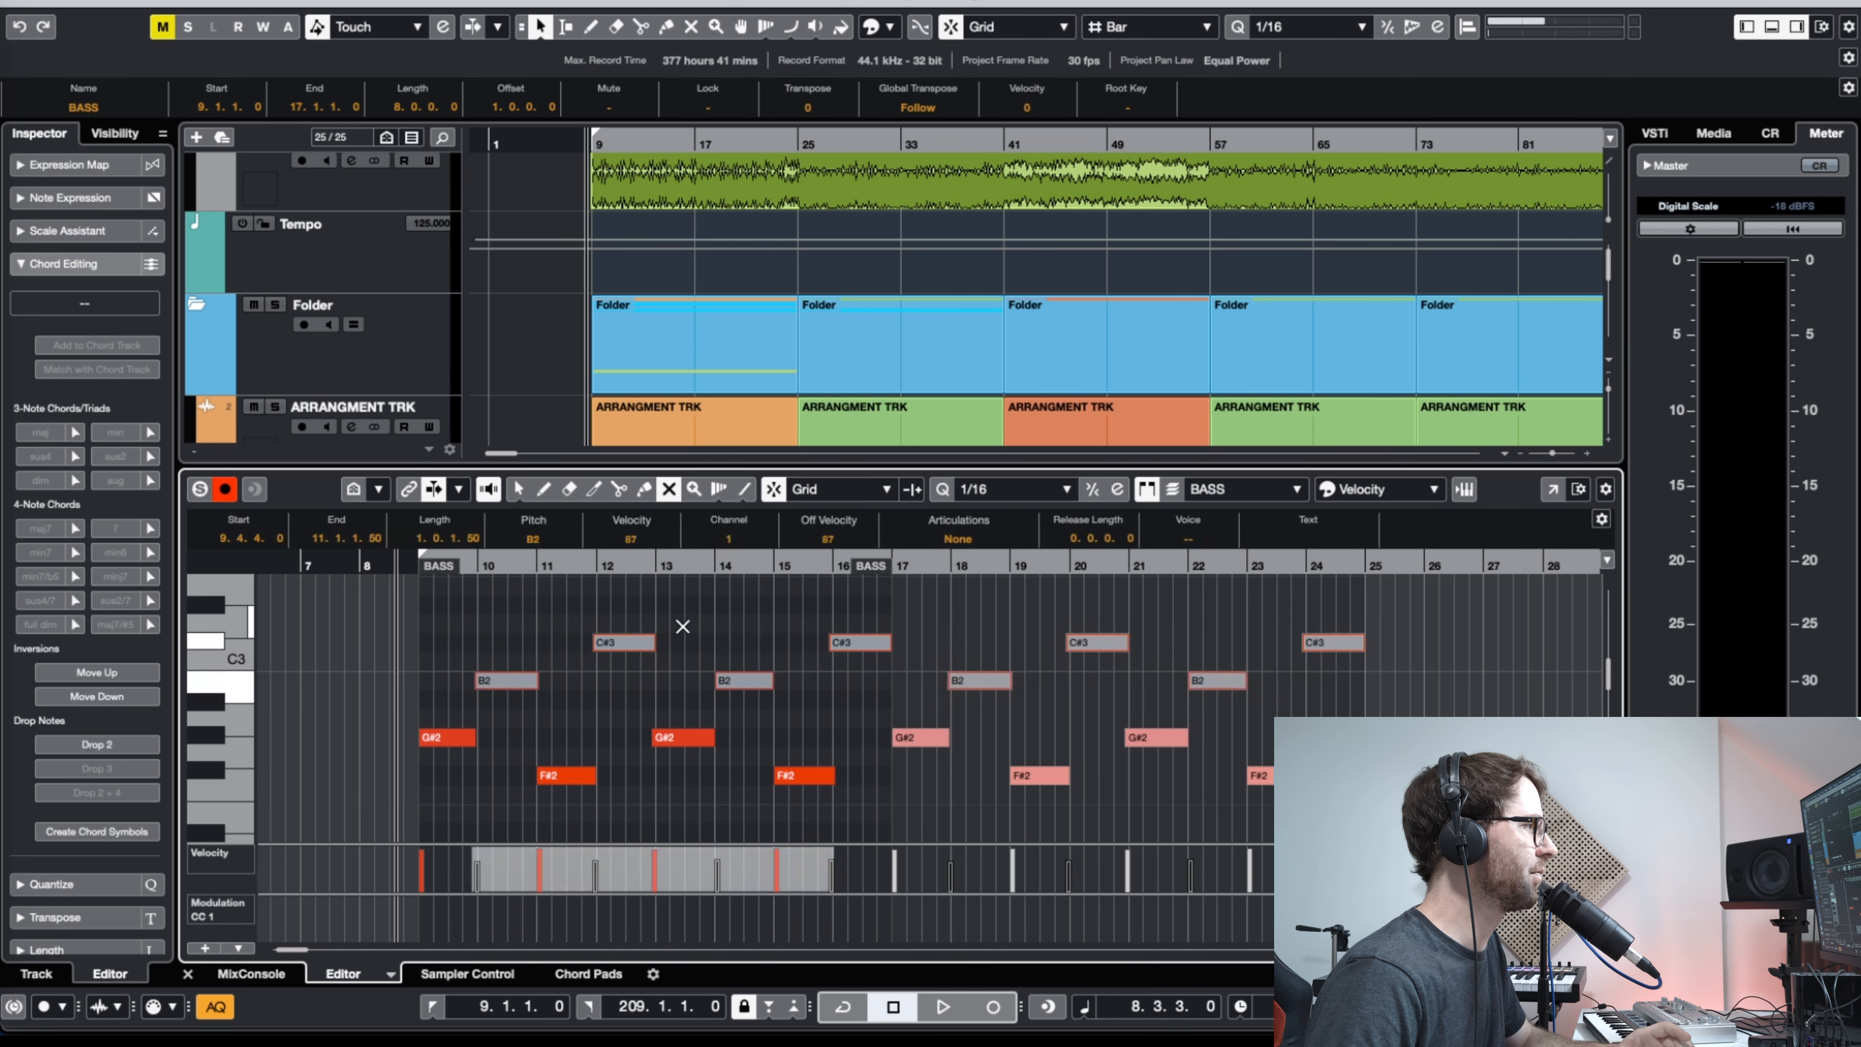
pyautogui.press('1')
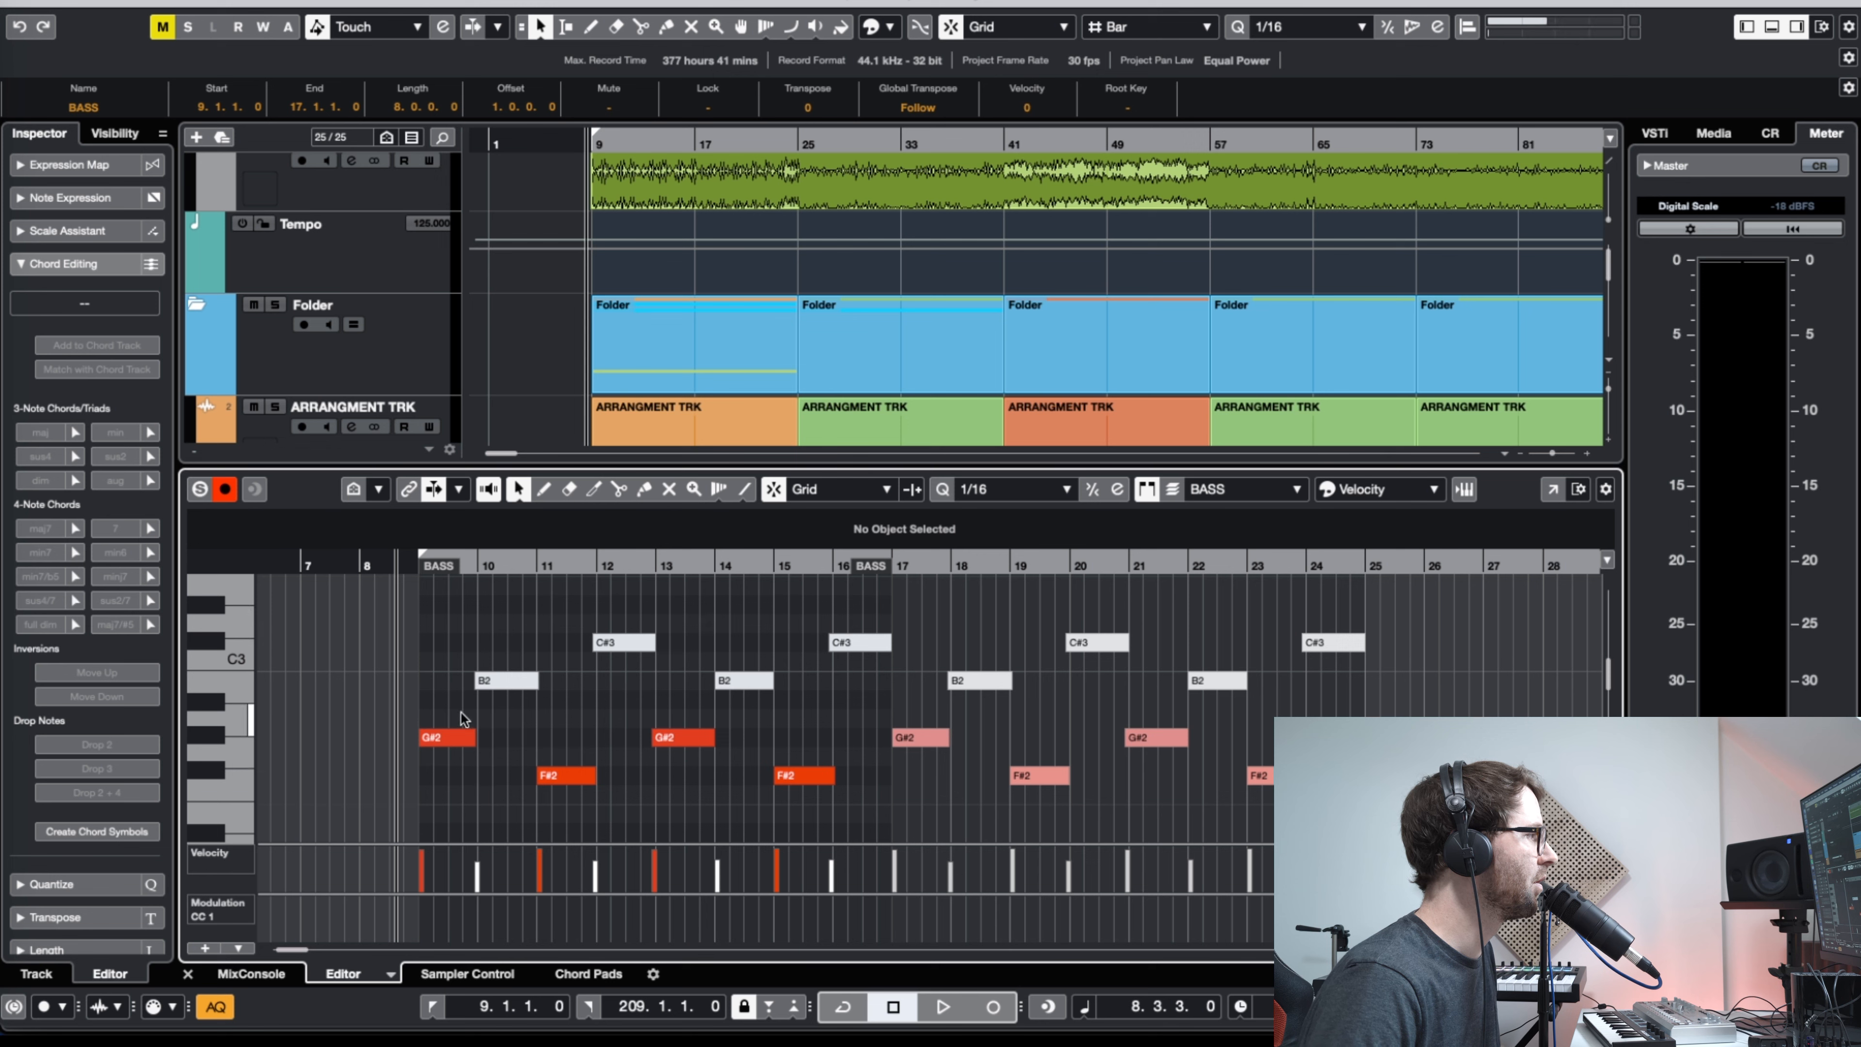
# Step: Lengthen all the G#2 and F#2 notes of the intro bass to two bars each
pyautogui.moveTo(460, 712); pyautogui.dragTo(1349, 822)
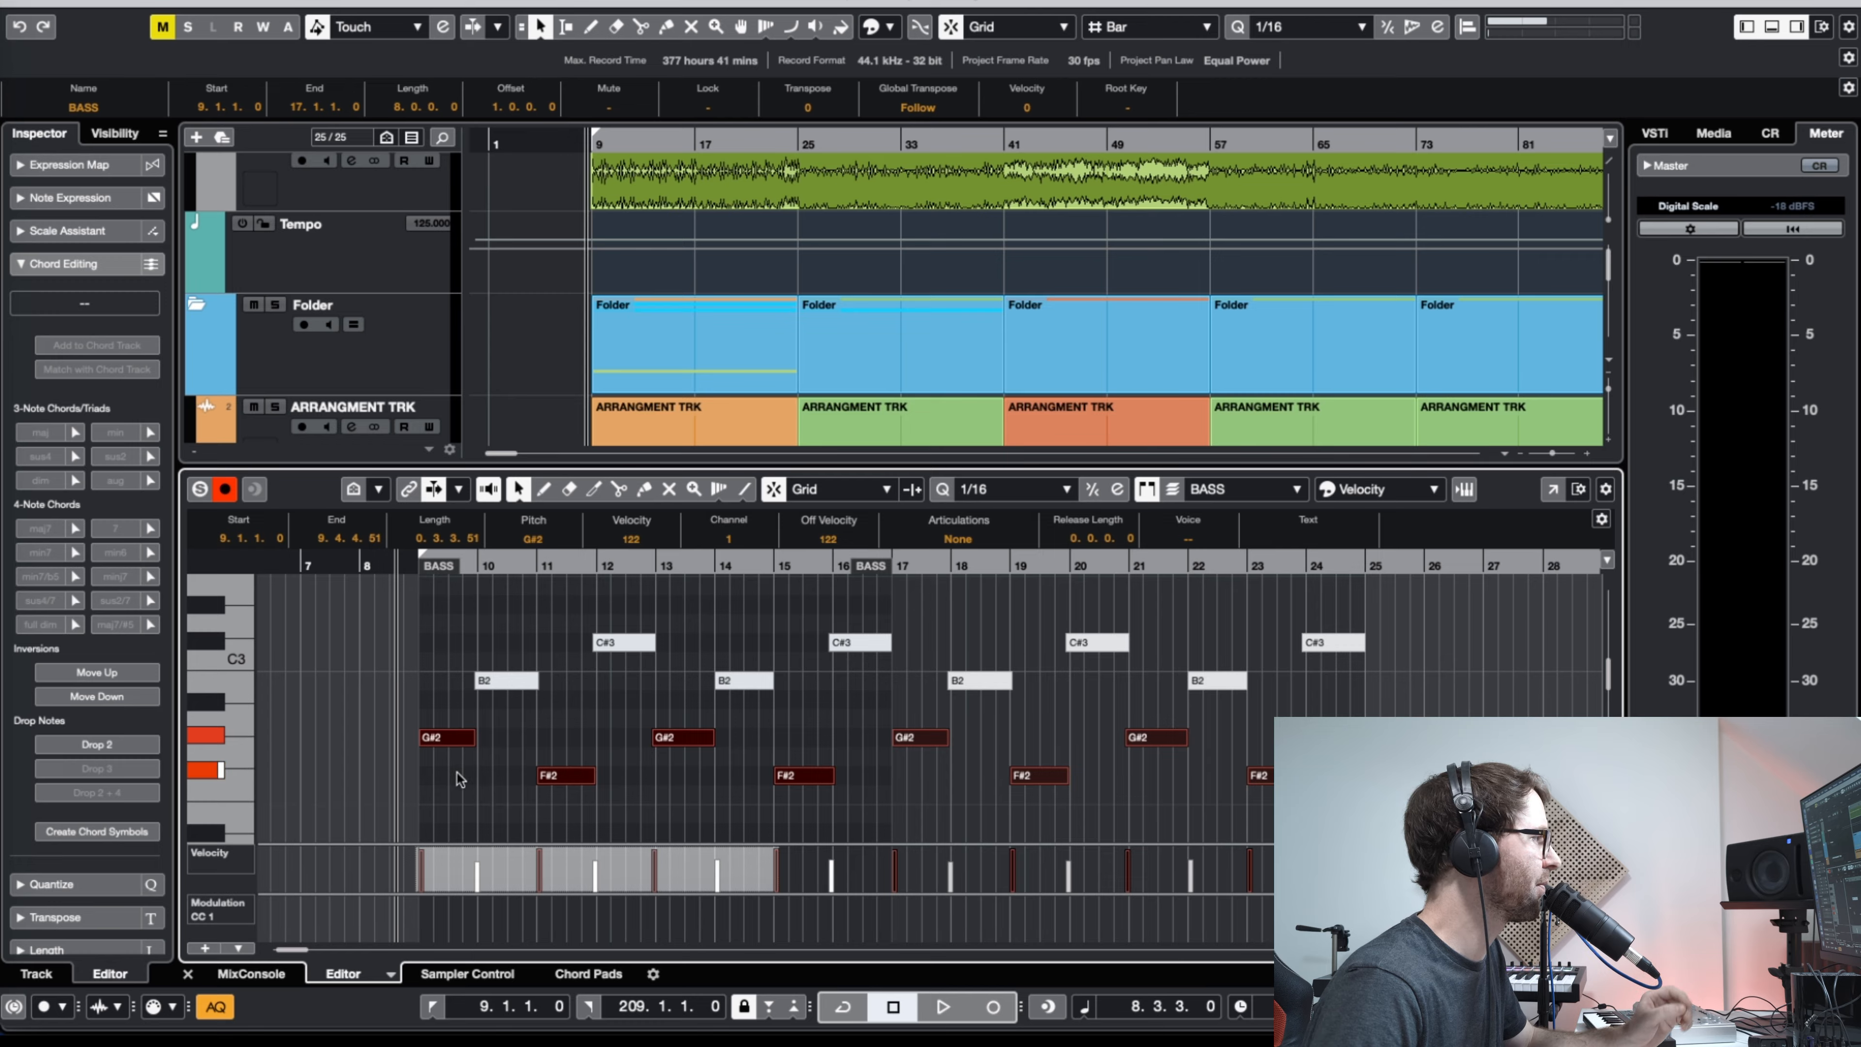
pyautogui.moveTo(474, 737); pyautogui.dragTo(535, 745)
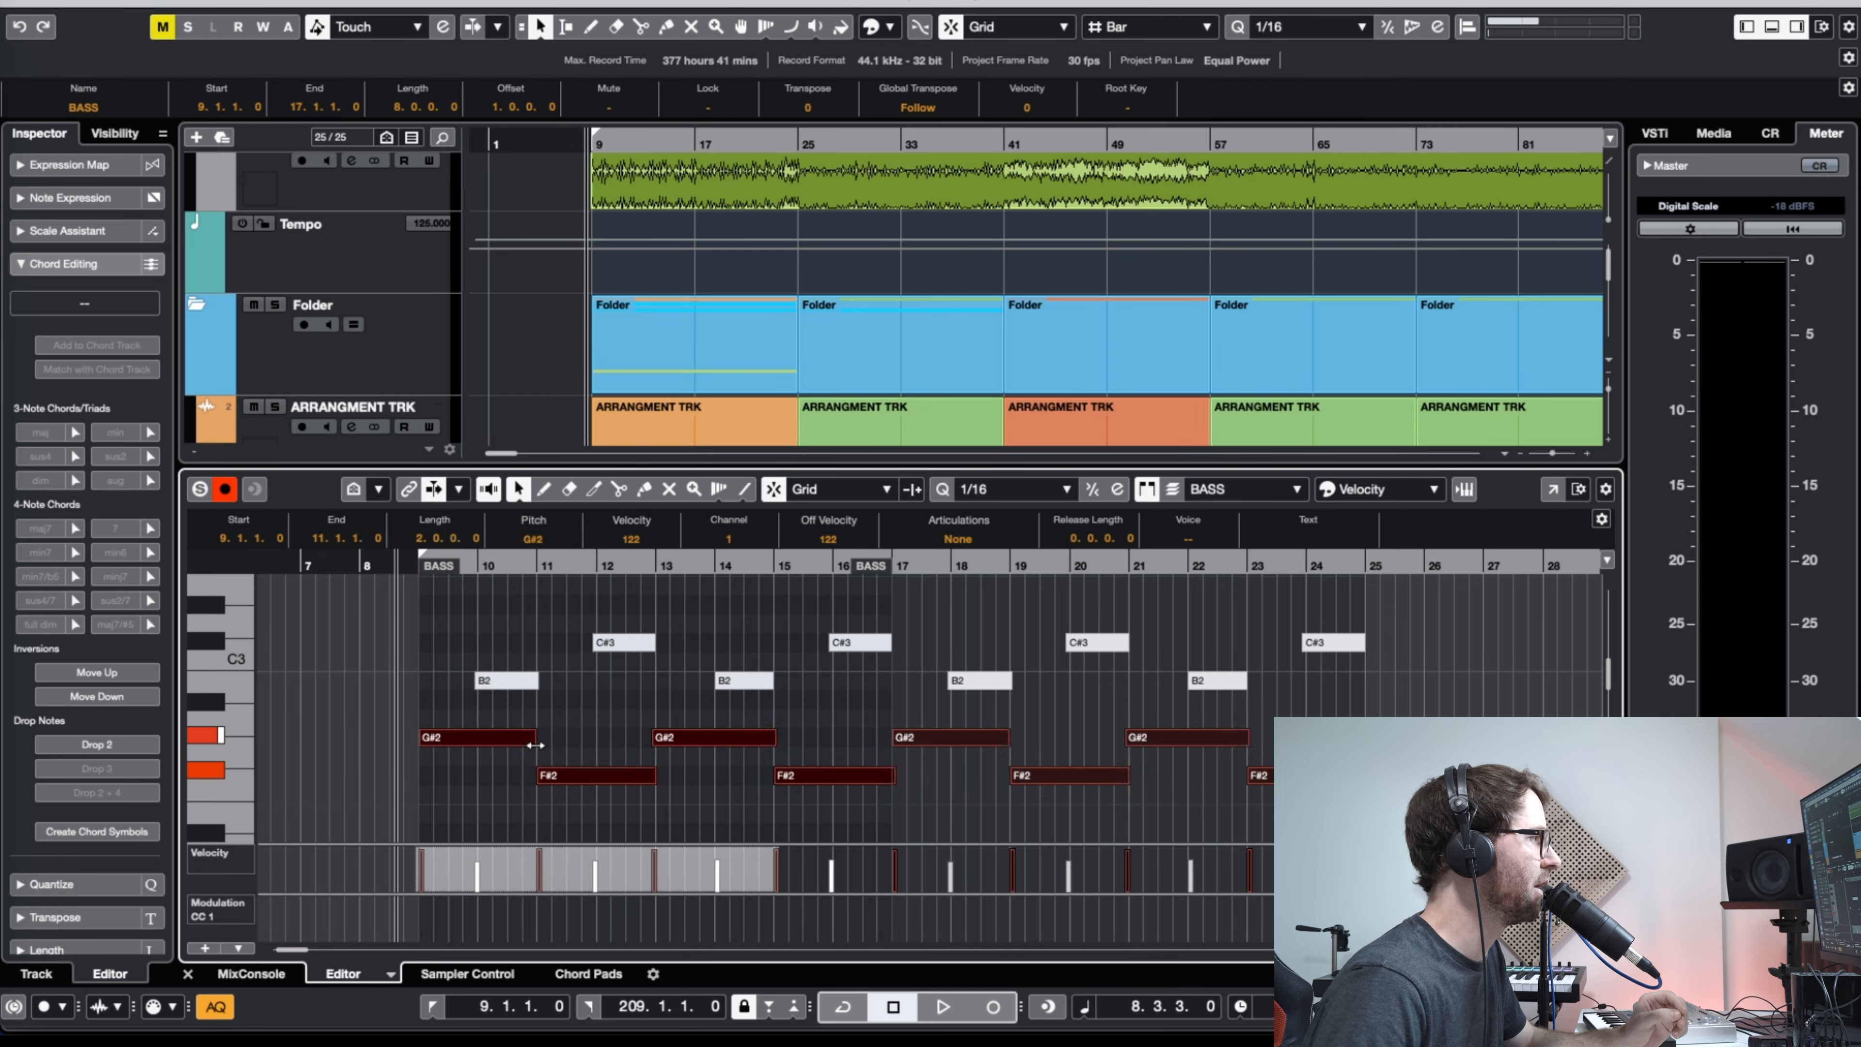
pyautogui.moveTo(509, 565)
pyautogui.mouseDown()
pyautogui.moveTo(510, 658)
pyautogui.moveTo(528, 580)
pyautogui.mouseUp()
pyautogui.click(529, 581)
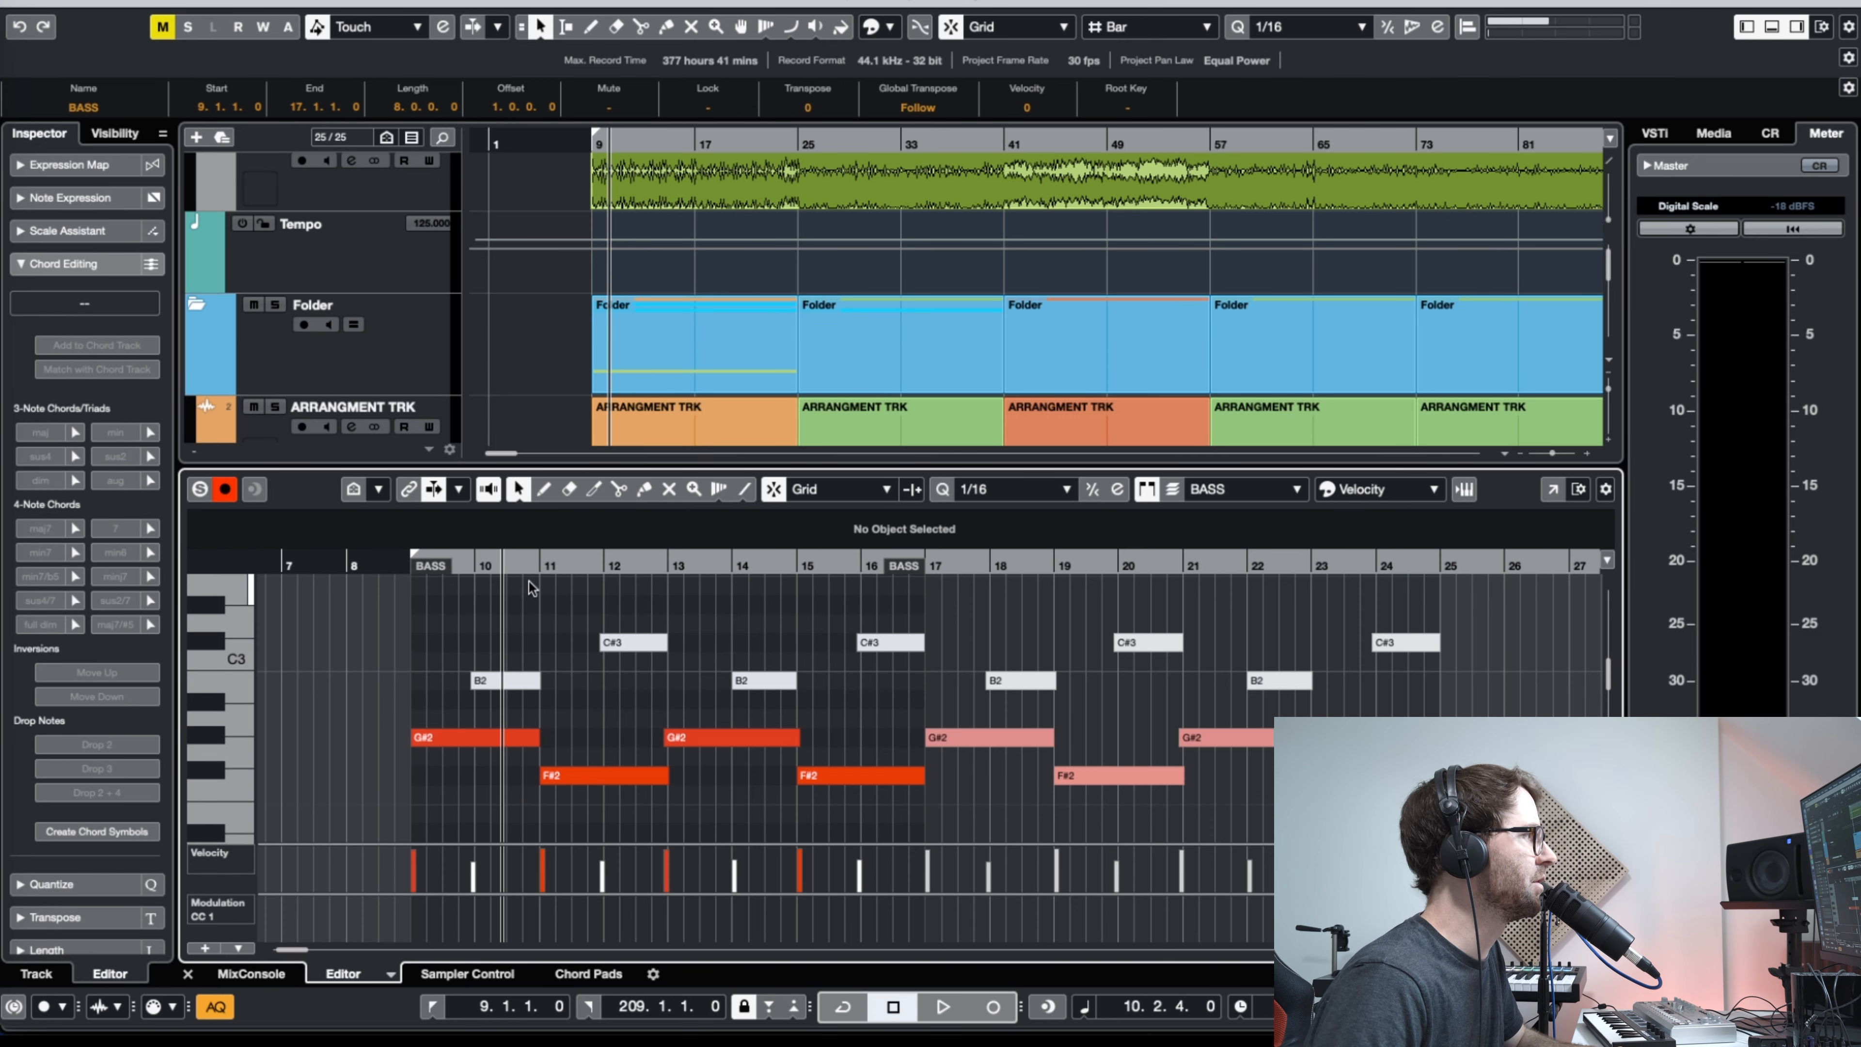
# Step: Play the edited intro bass line from near bar 10, then stop playback and close the note editor
pyautogui.click(478, 570)
pyautogui.press('space')
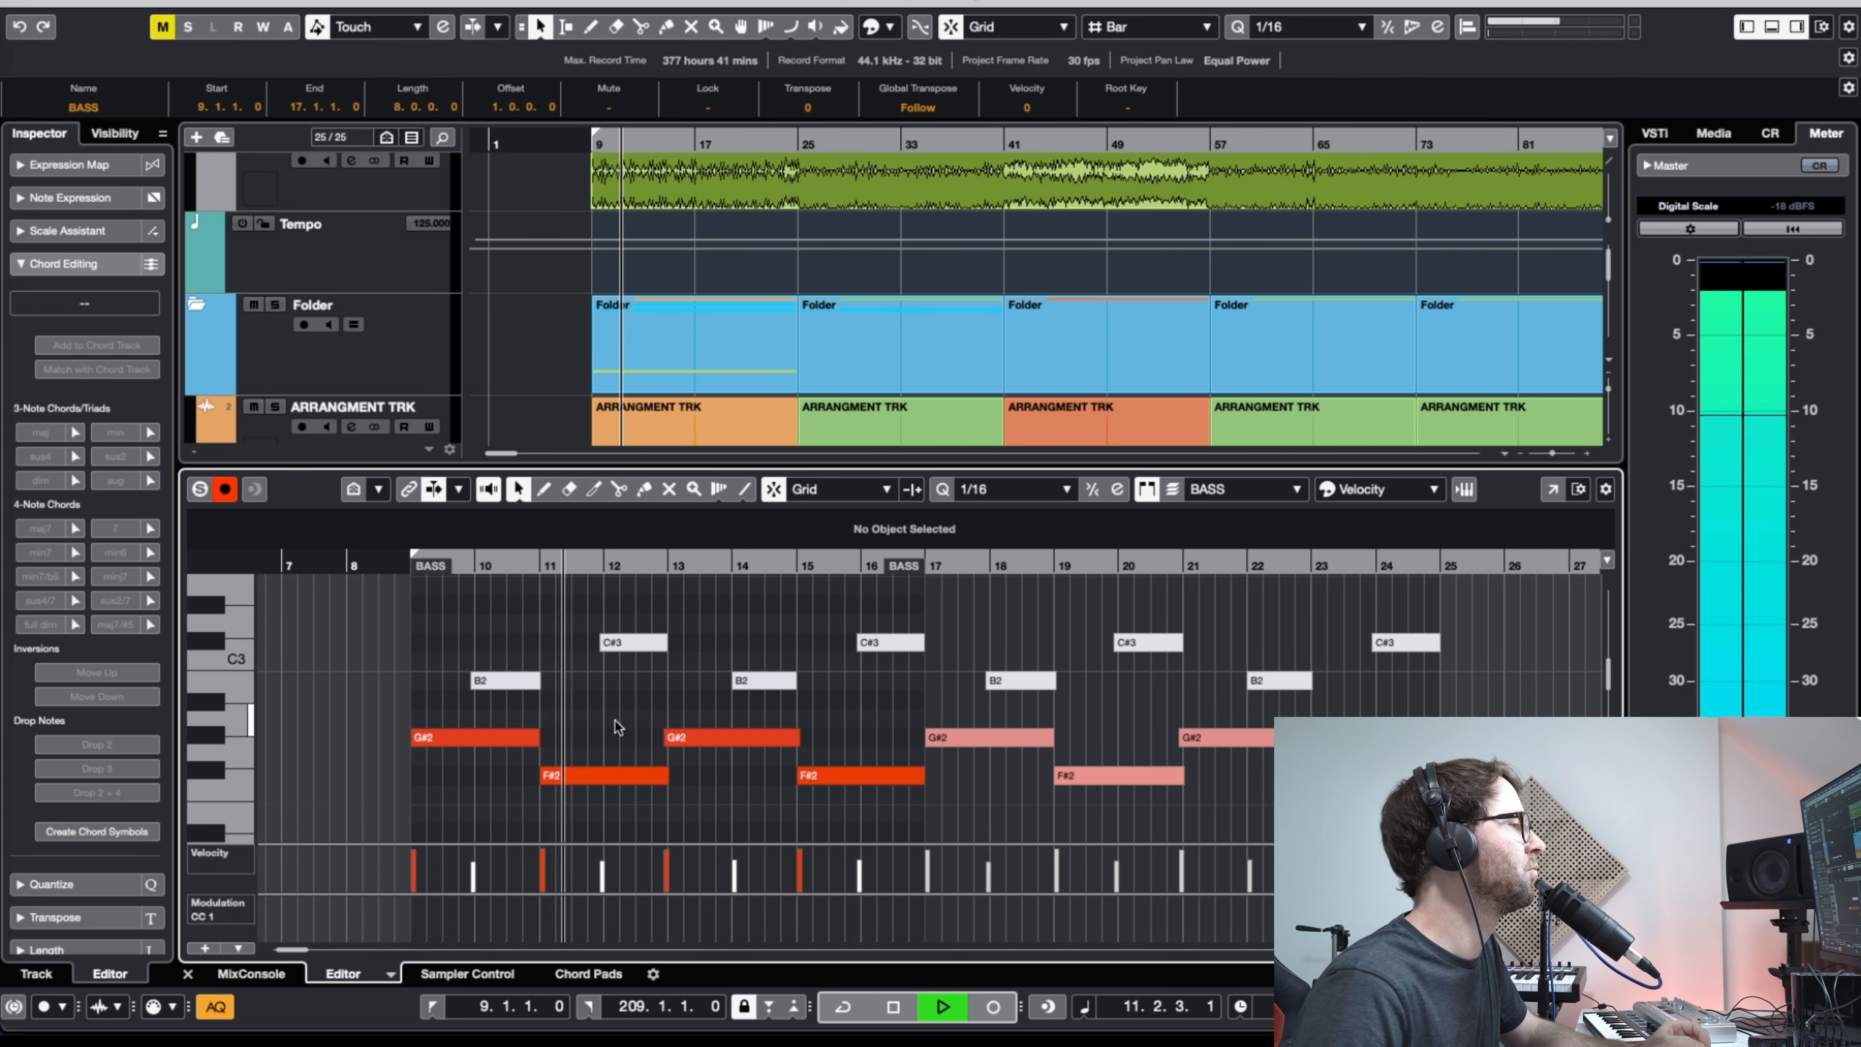
pyautogui.press('g')
pyautogui.press('g')
pyautogui.press('g')
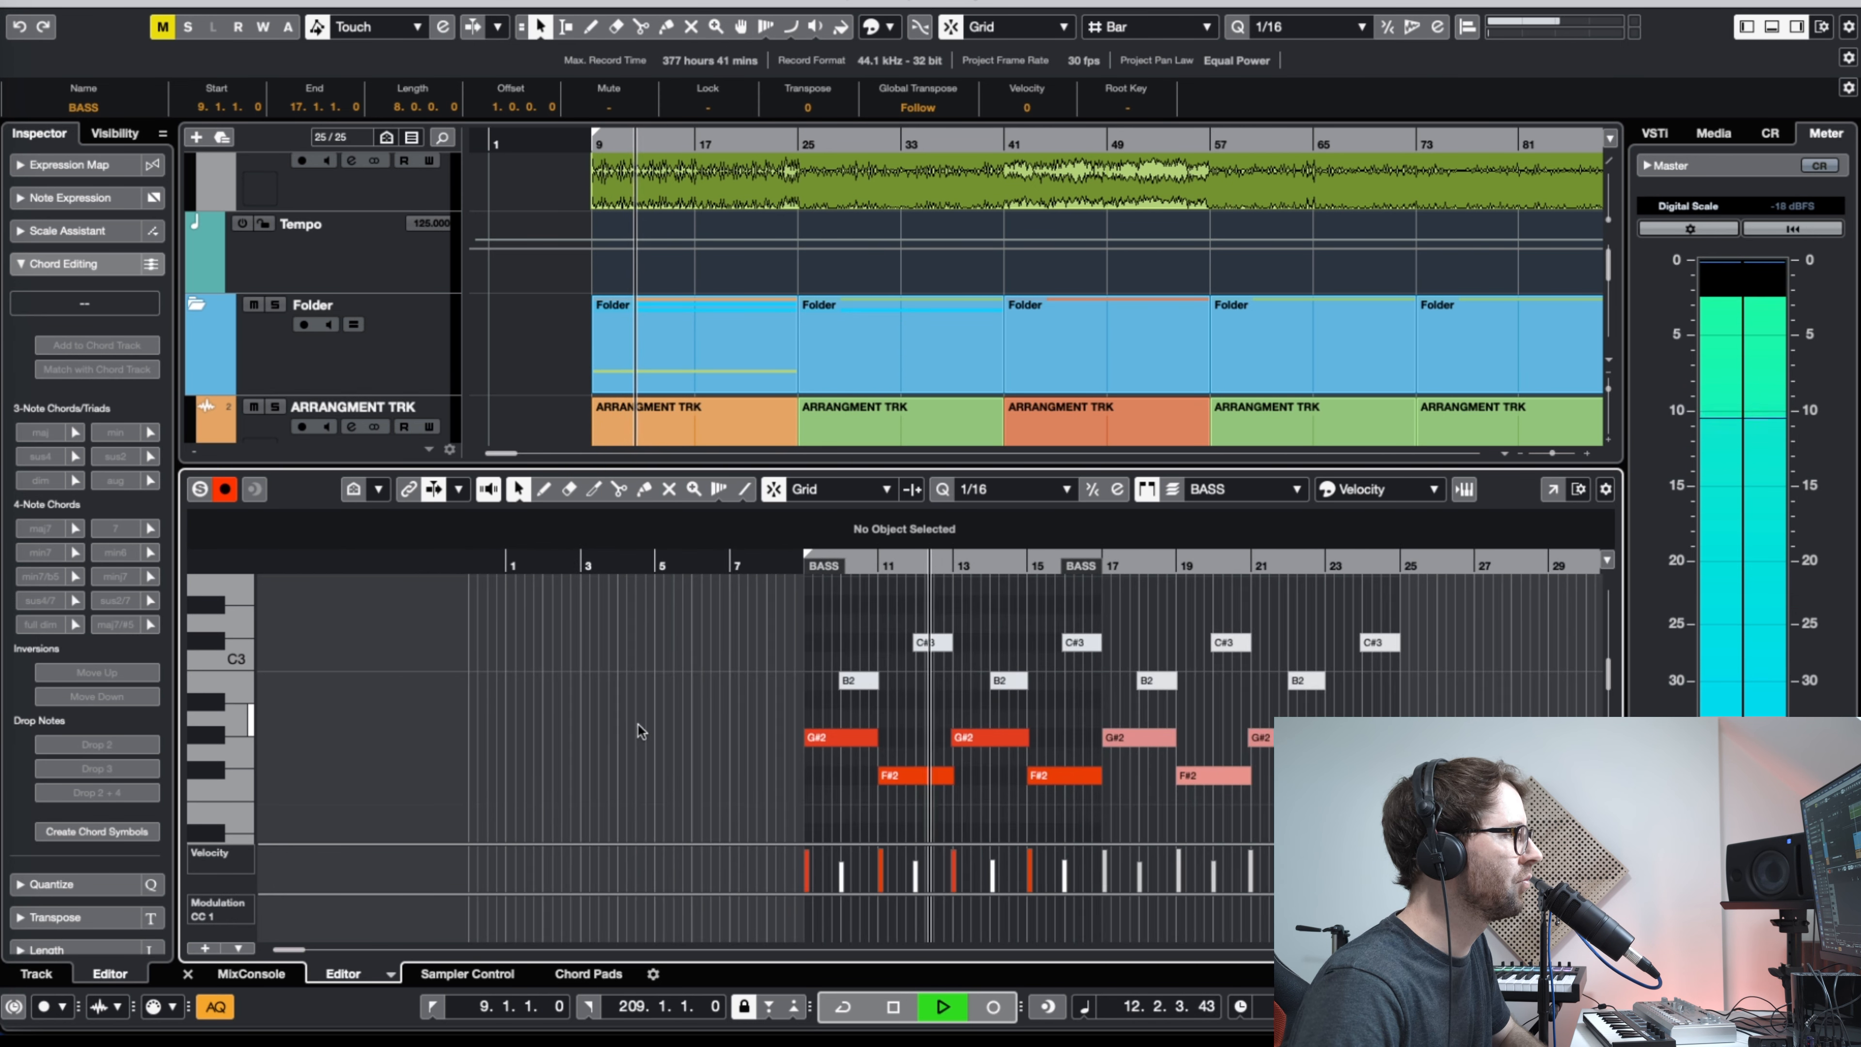
pyautogui.press('space')
pyautogui.hotkey('ctrl', 'e')
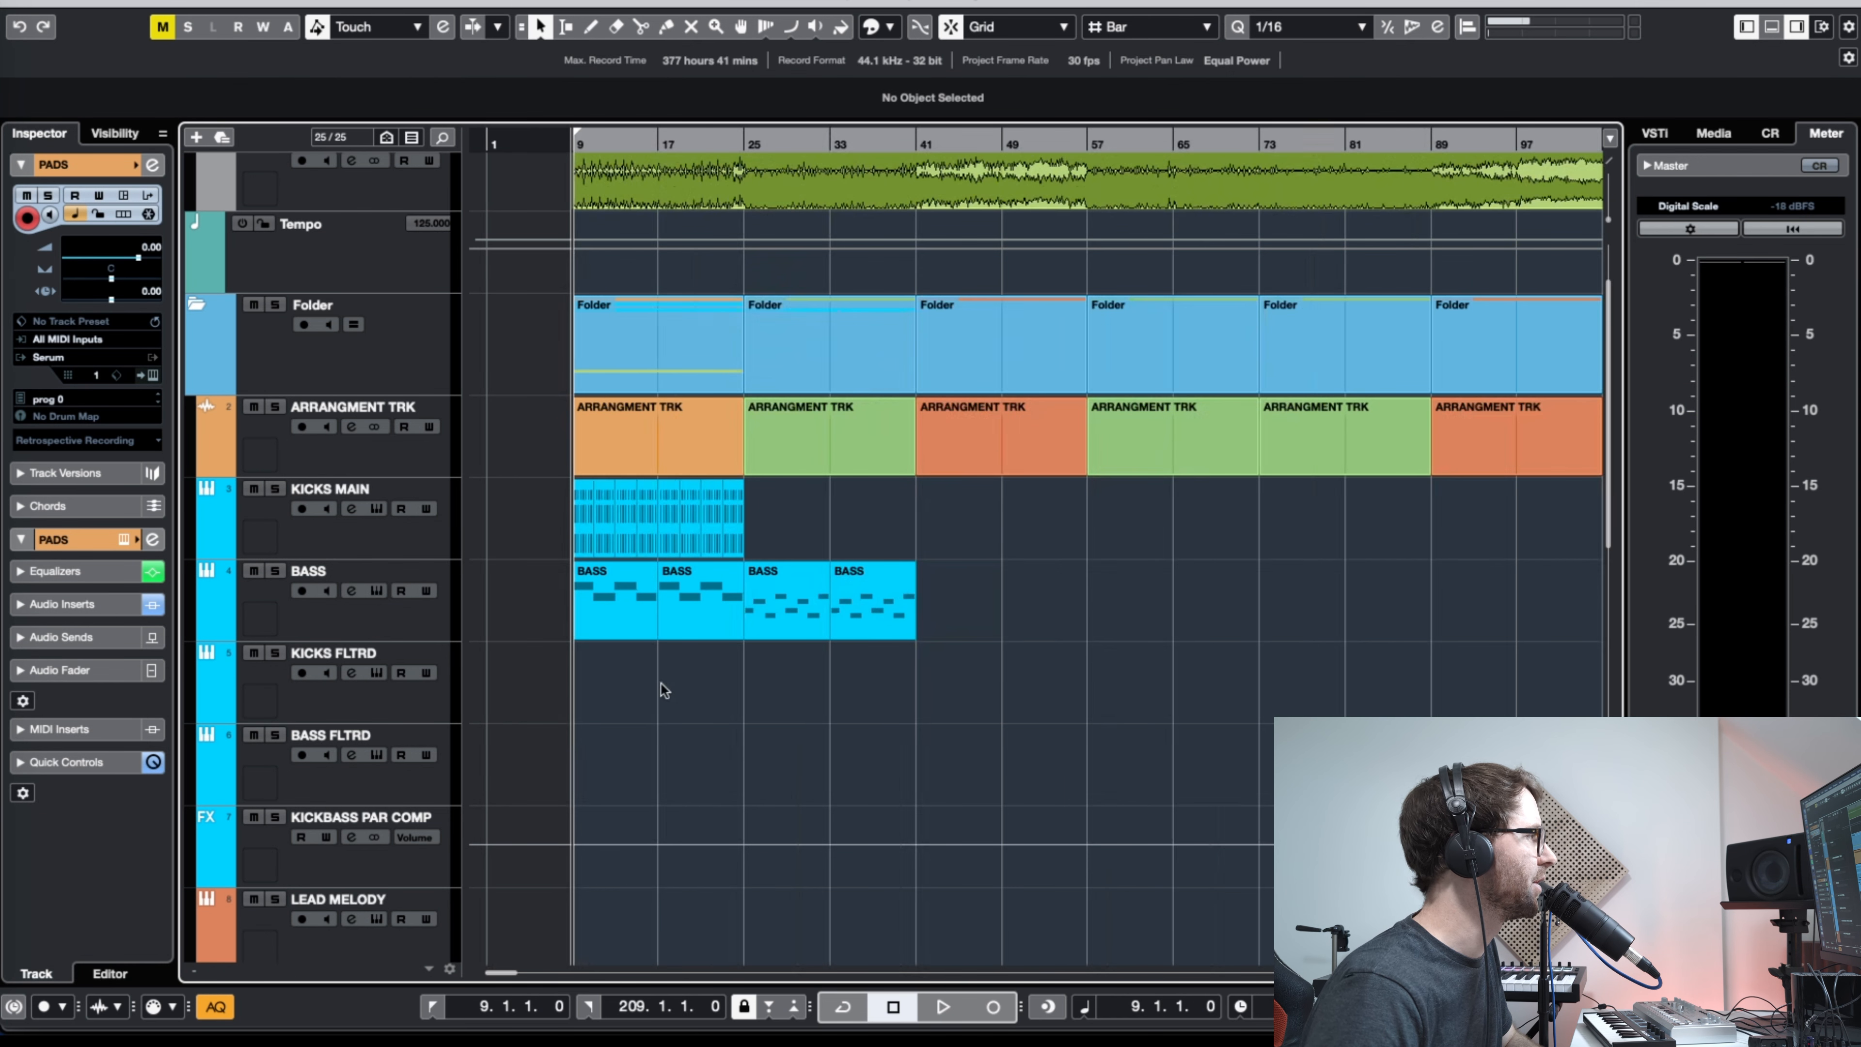
# Step: Split the orange intro event on the arrangement track at bar 17
pyautogui.scroll(-2, 702, 688)
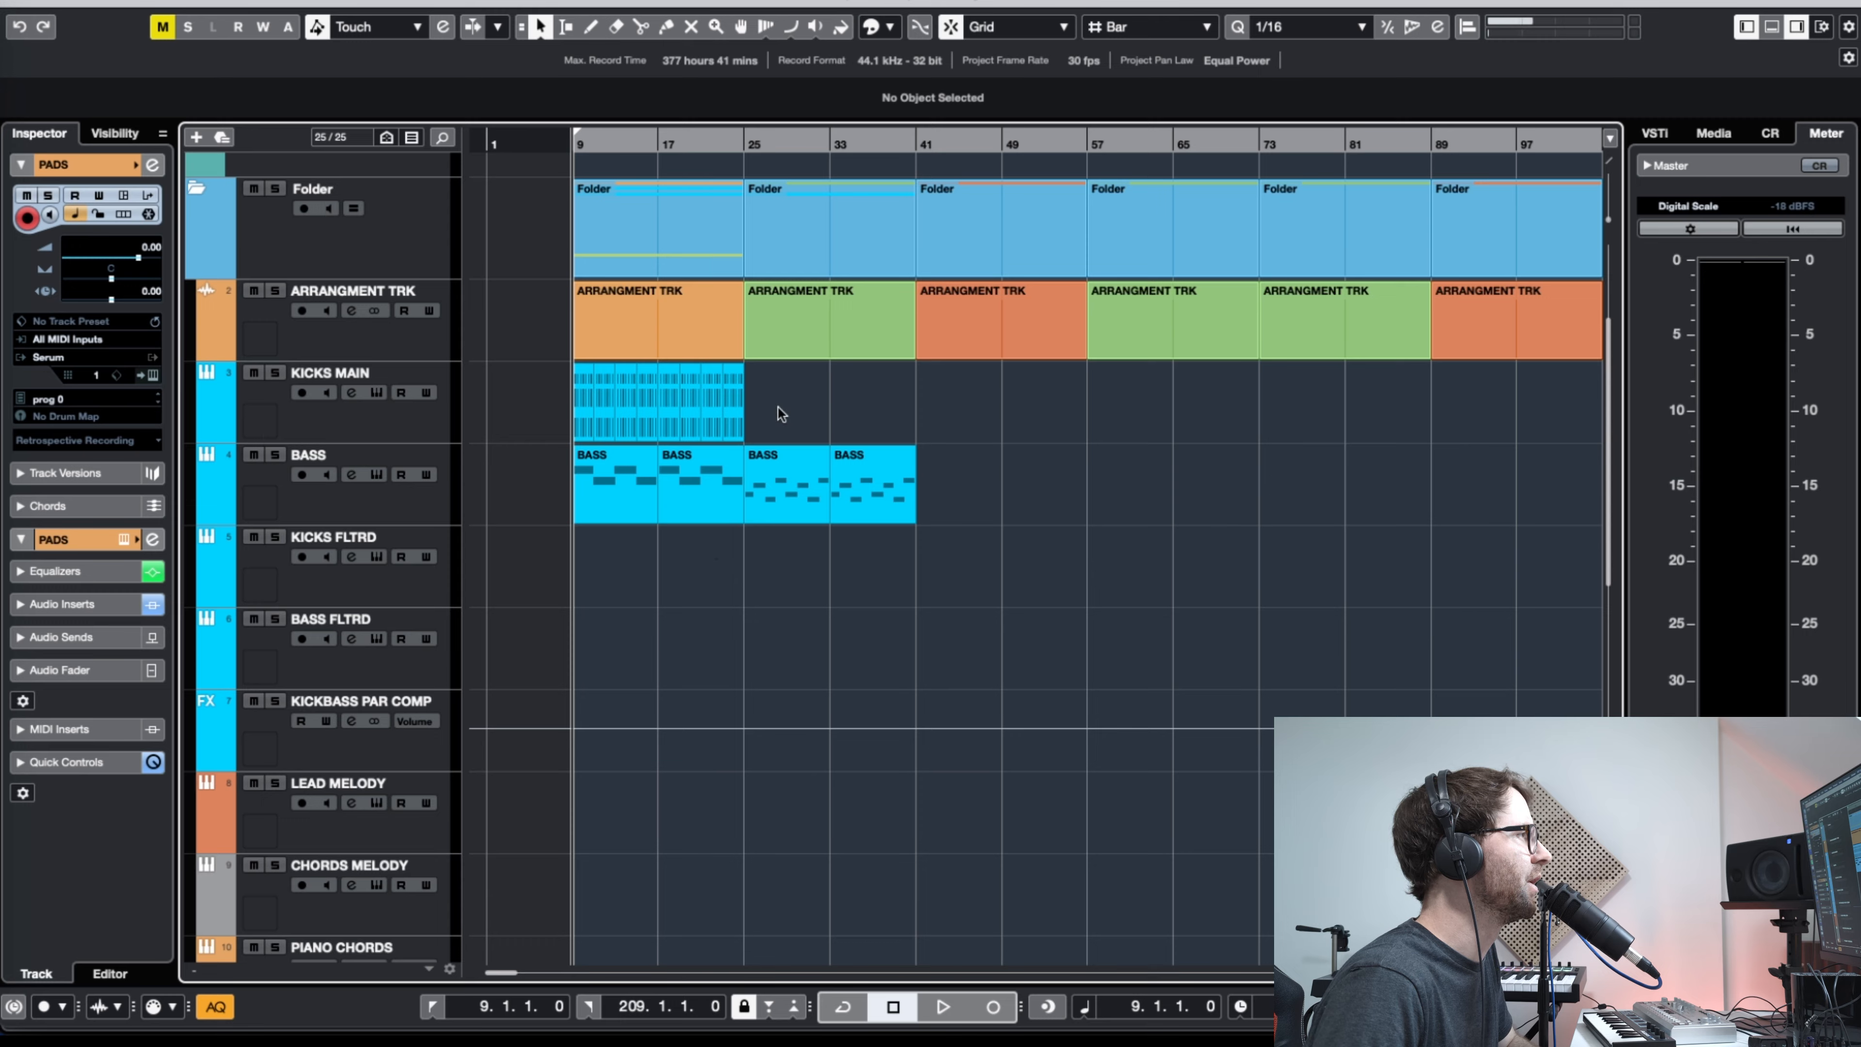
pyautogui.press('h')
pyautogui.press('3')
pyautogui.click(744, 330)
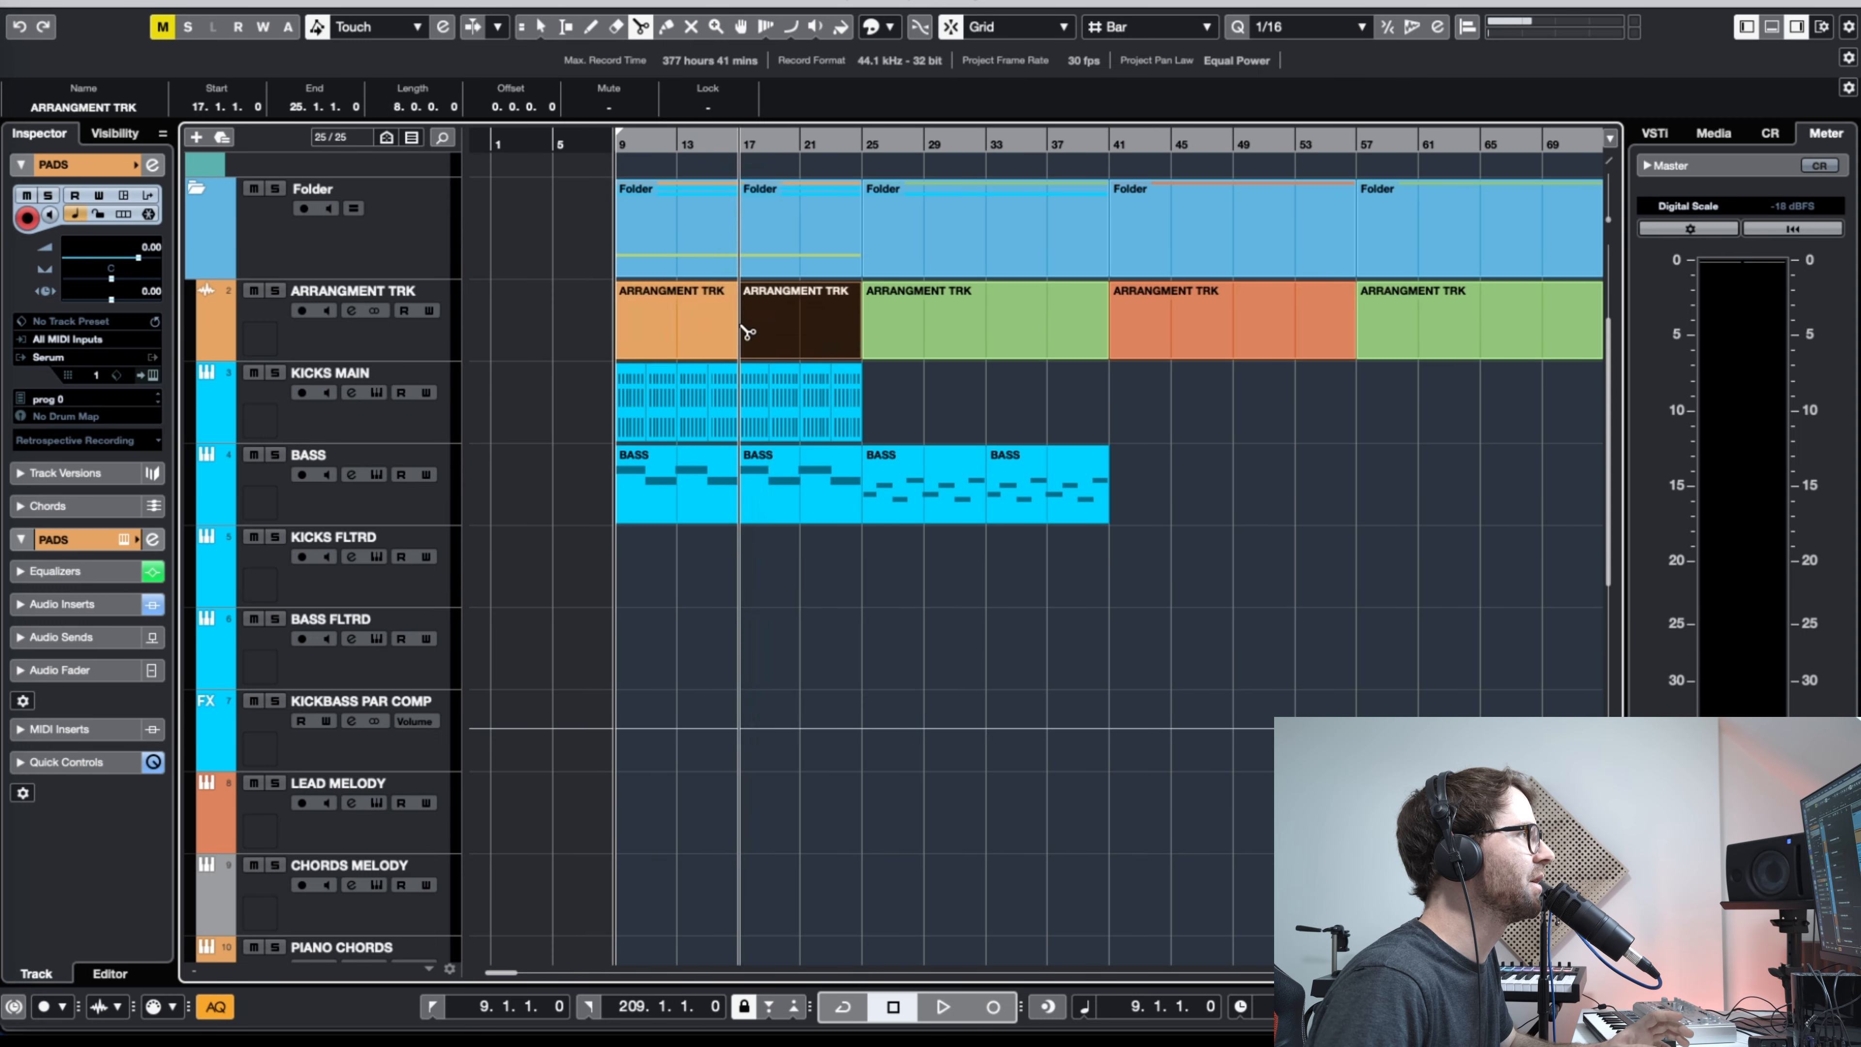
pyautogui.press('1')
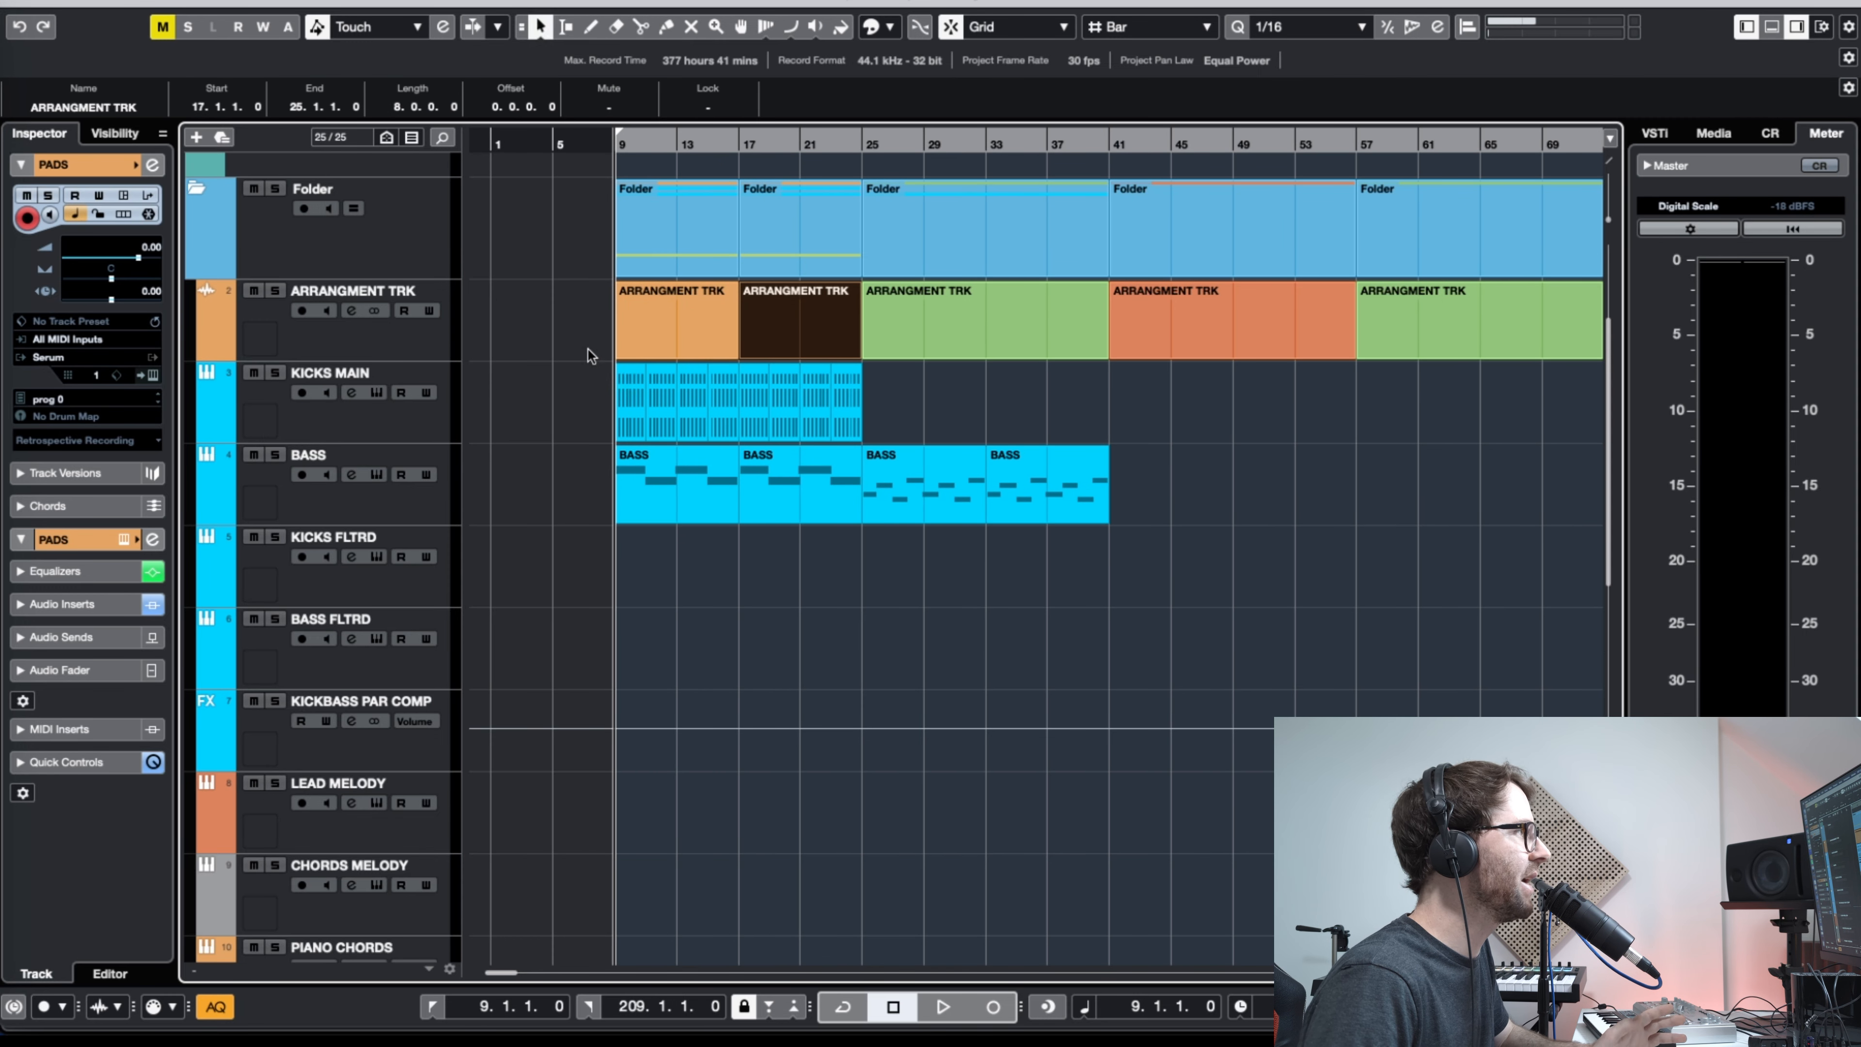
pyautogui.click(649, 330)
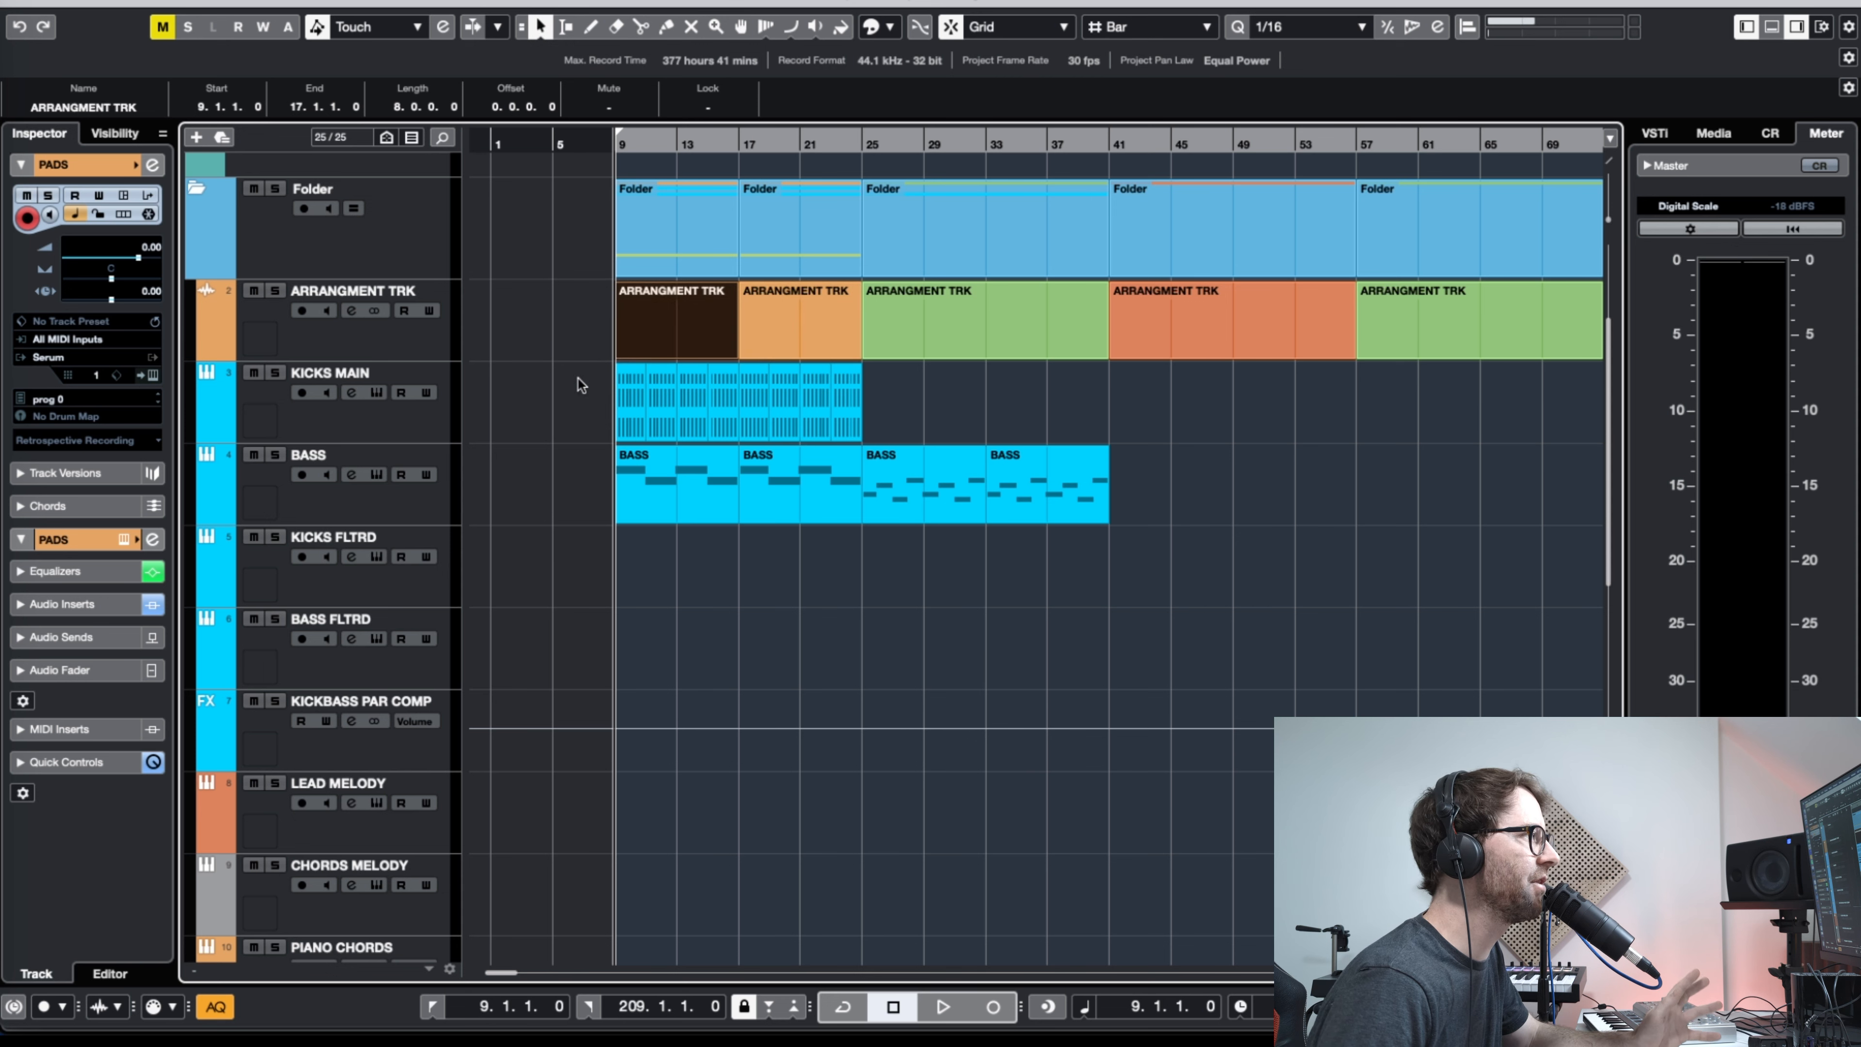
pyautogui.scroll(5, 542, 381)
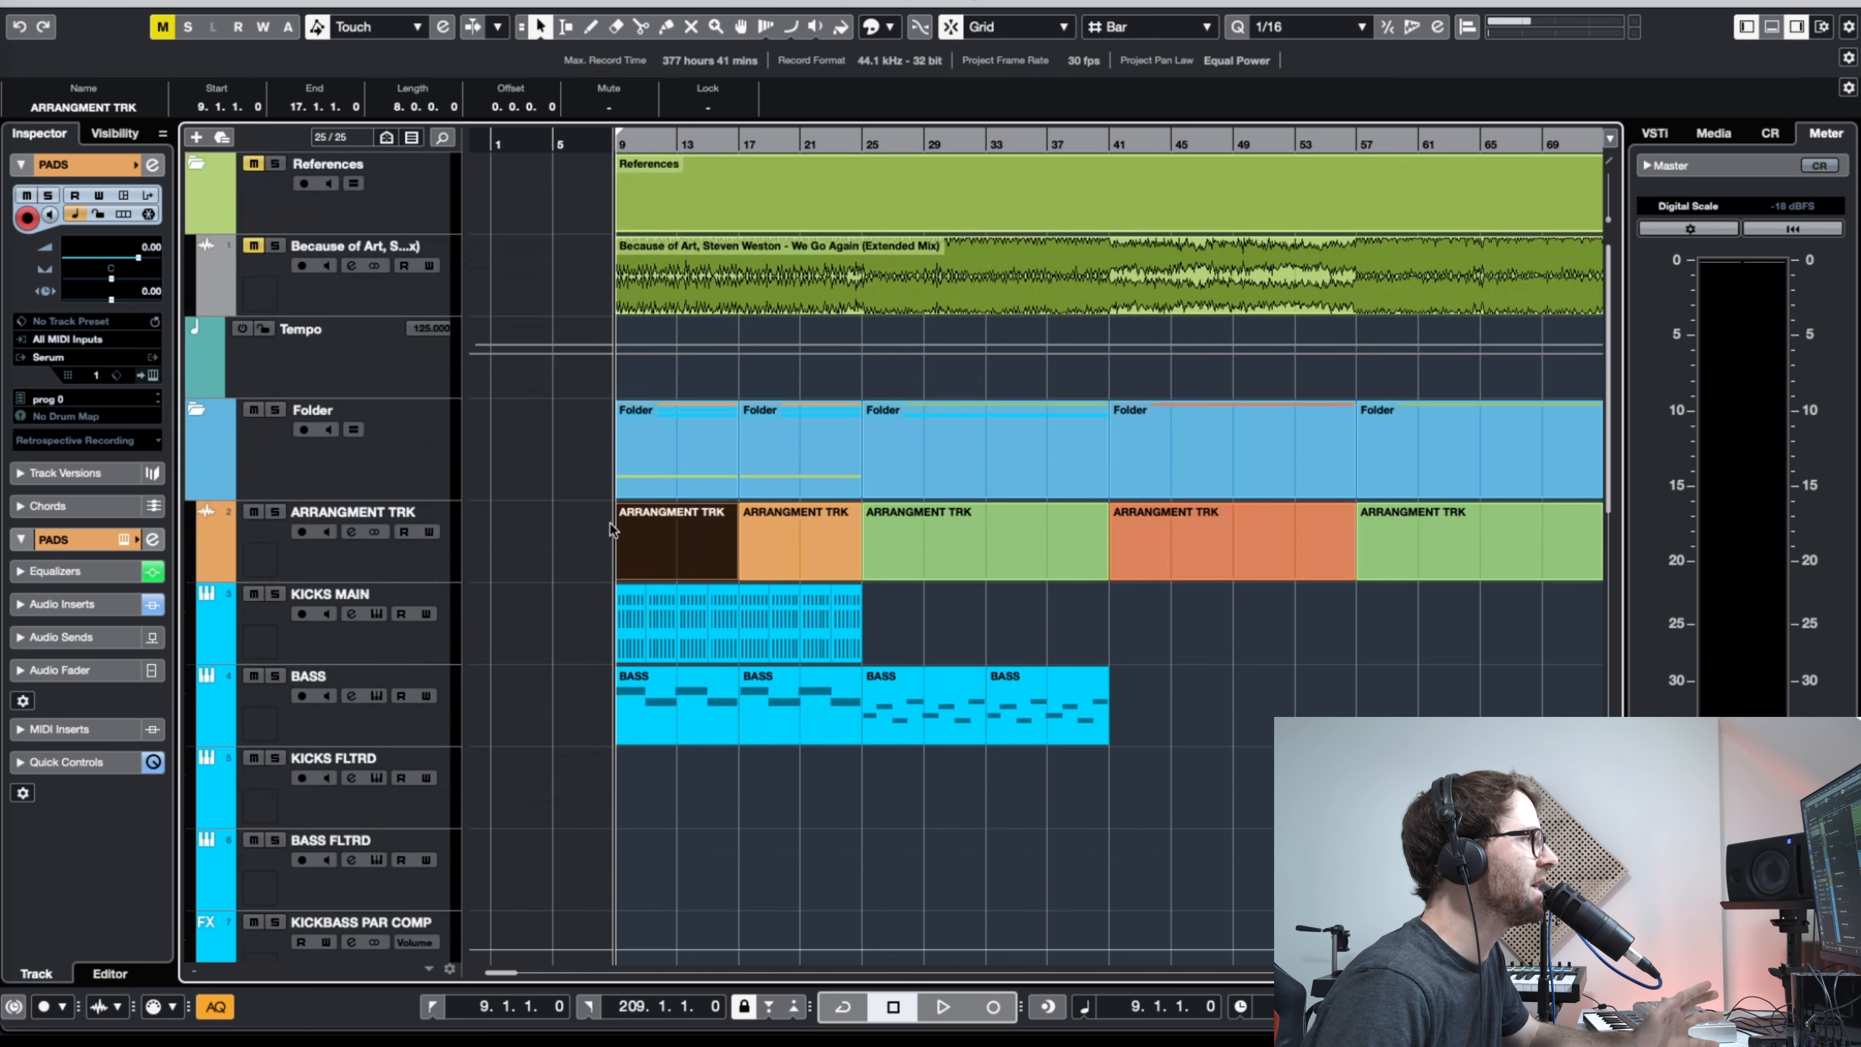
pyautogui.click(792, 540)
pyautogui.click(677, 539)
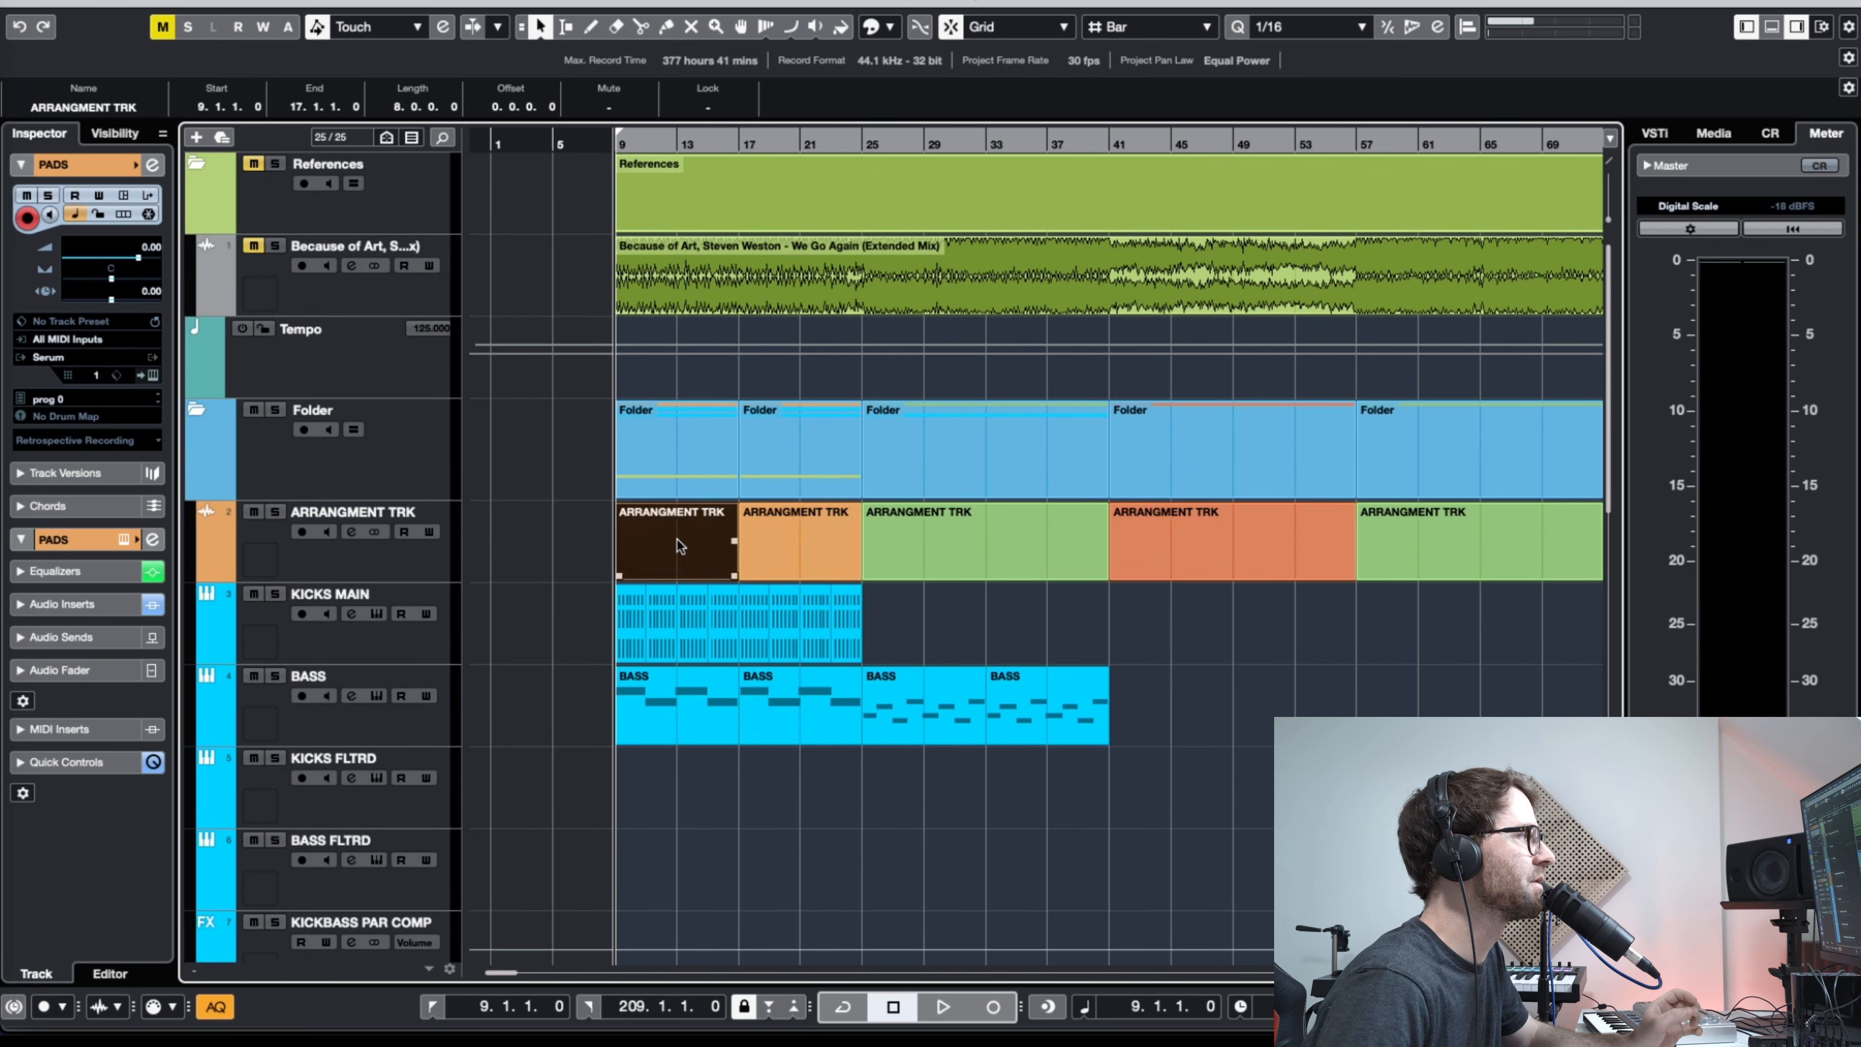
pyautogui.click(565, 548)
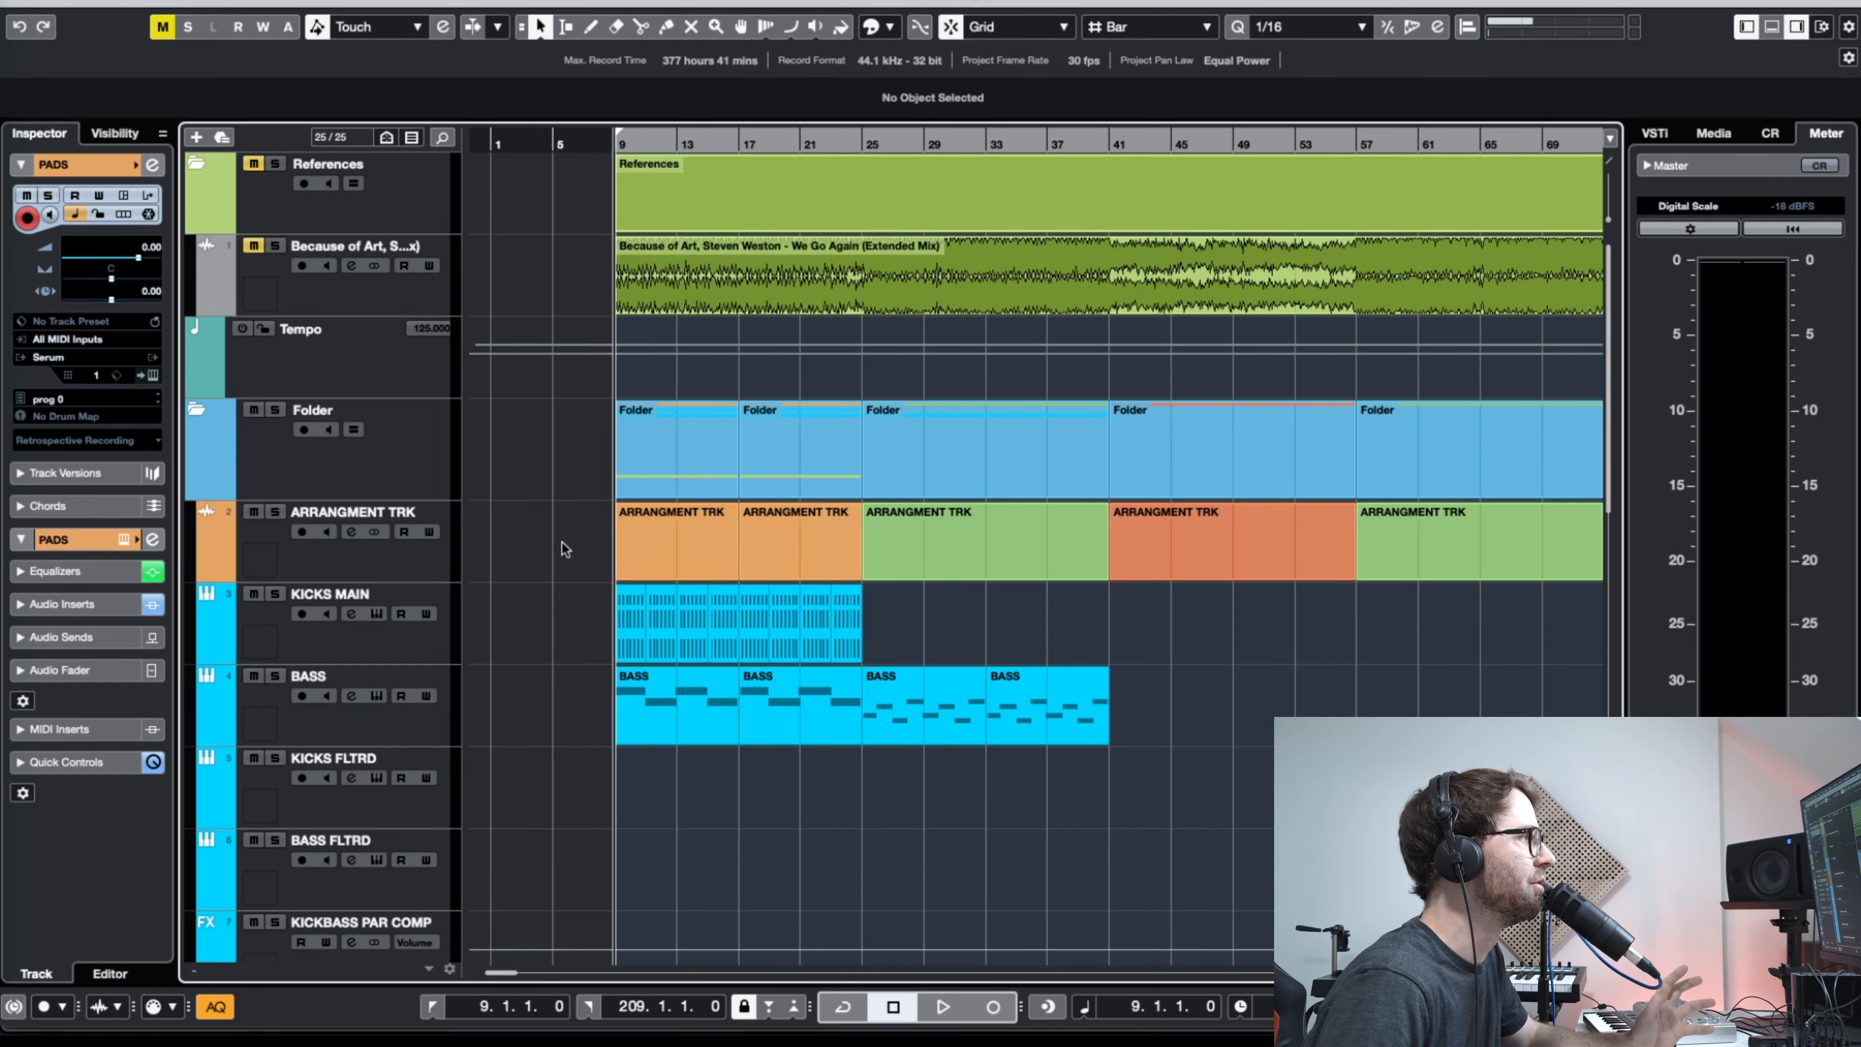
pyautogui.click(656, 554)
pyautogui.click(786, 551)
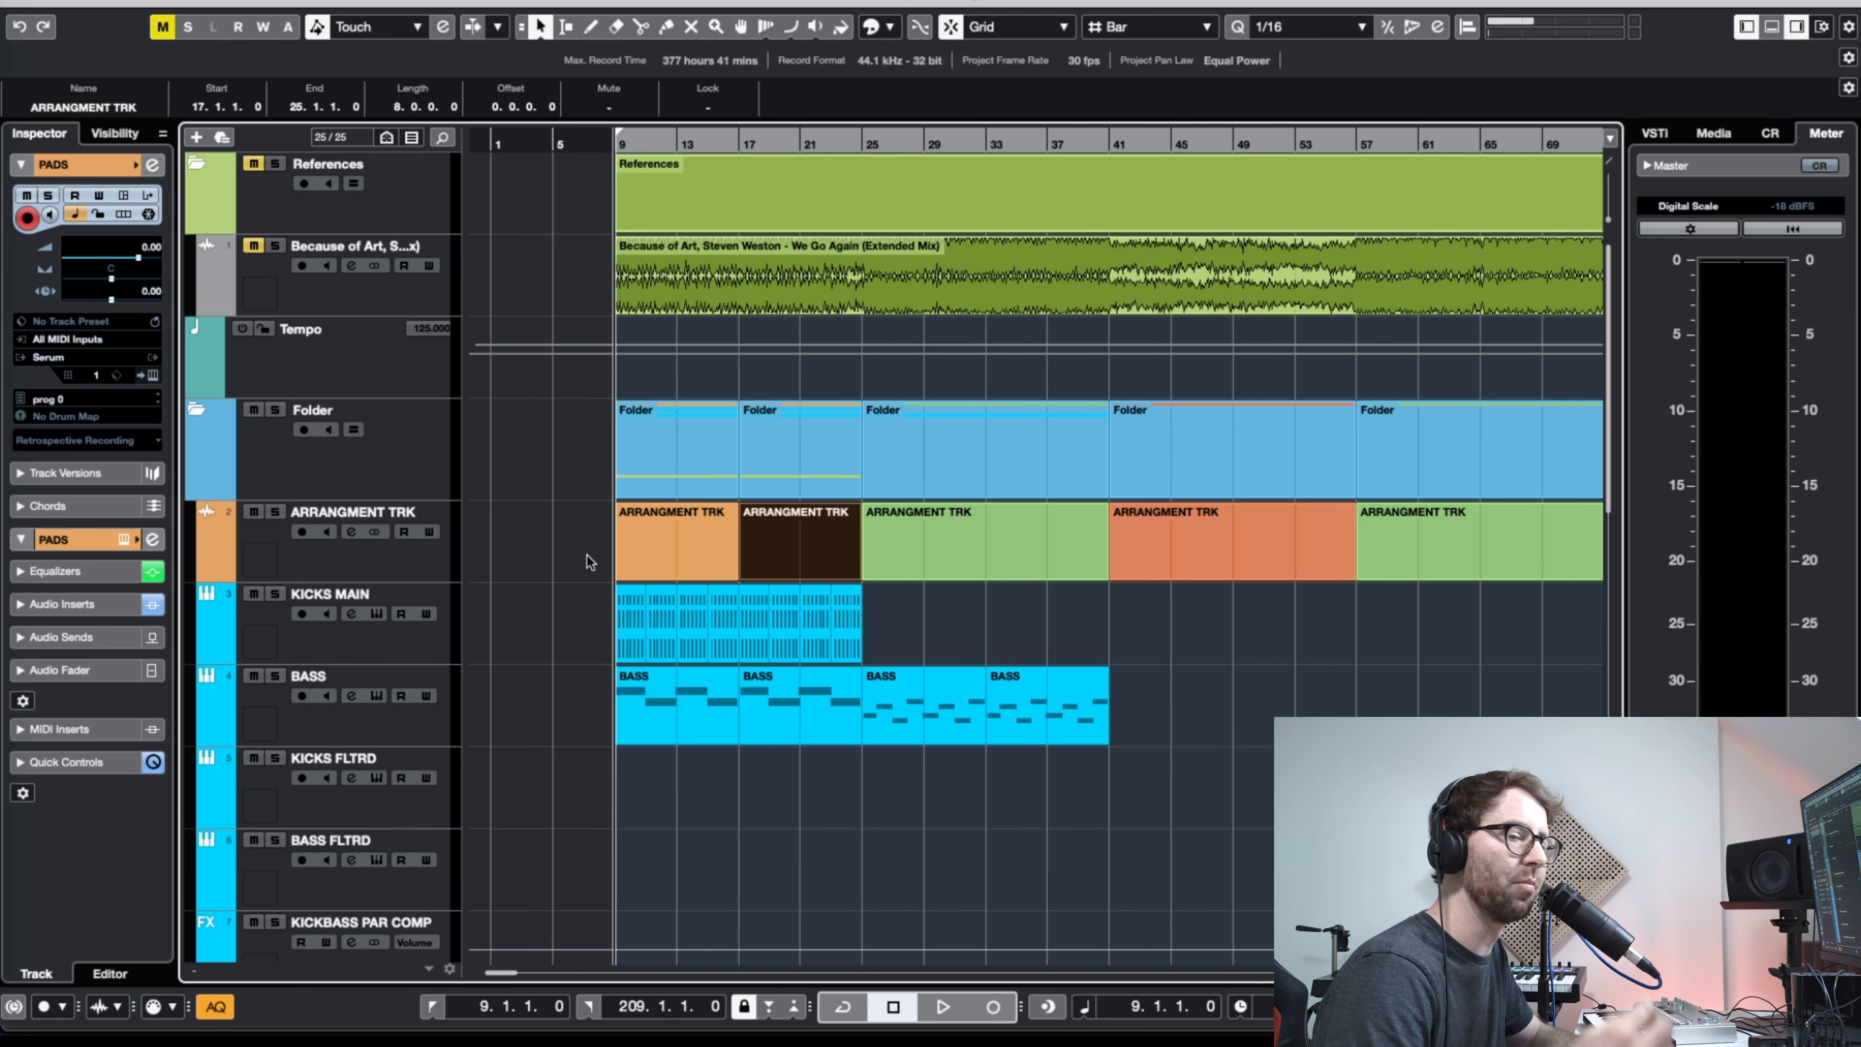
pyautogui.click(524, 569)
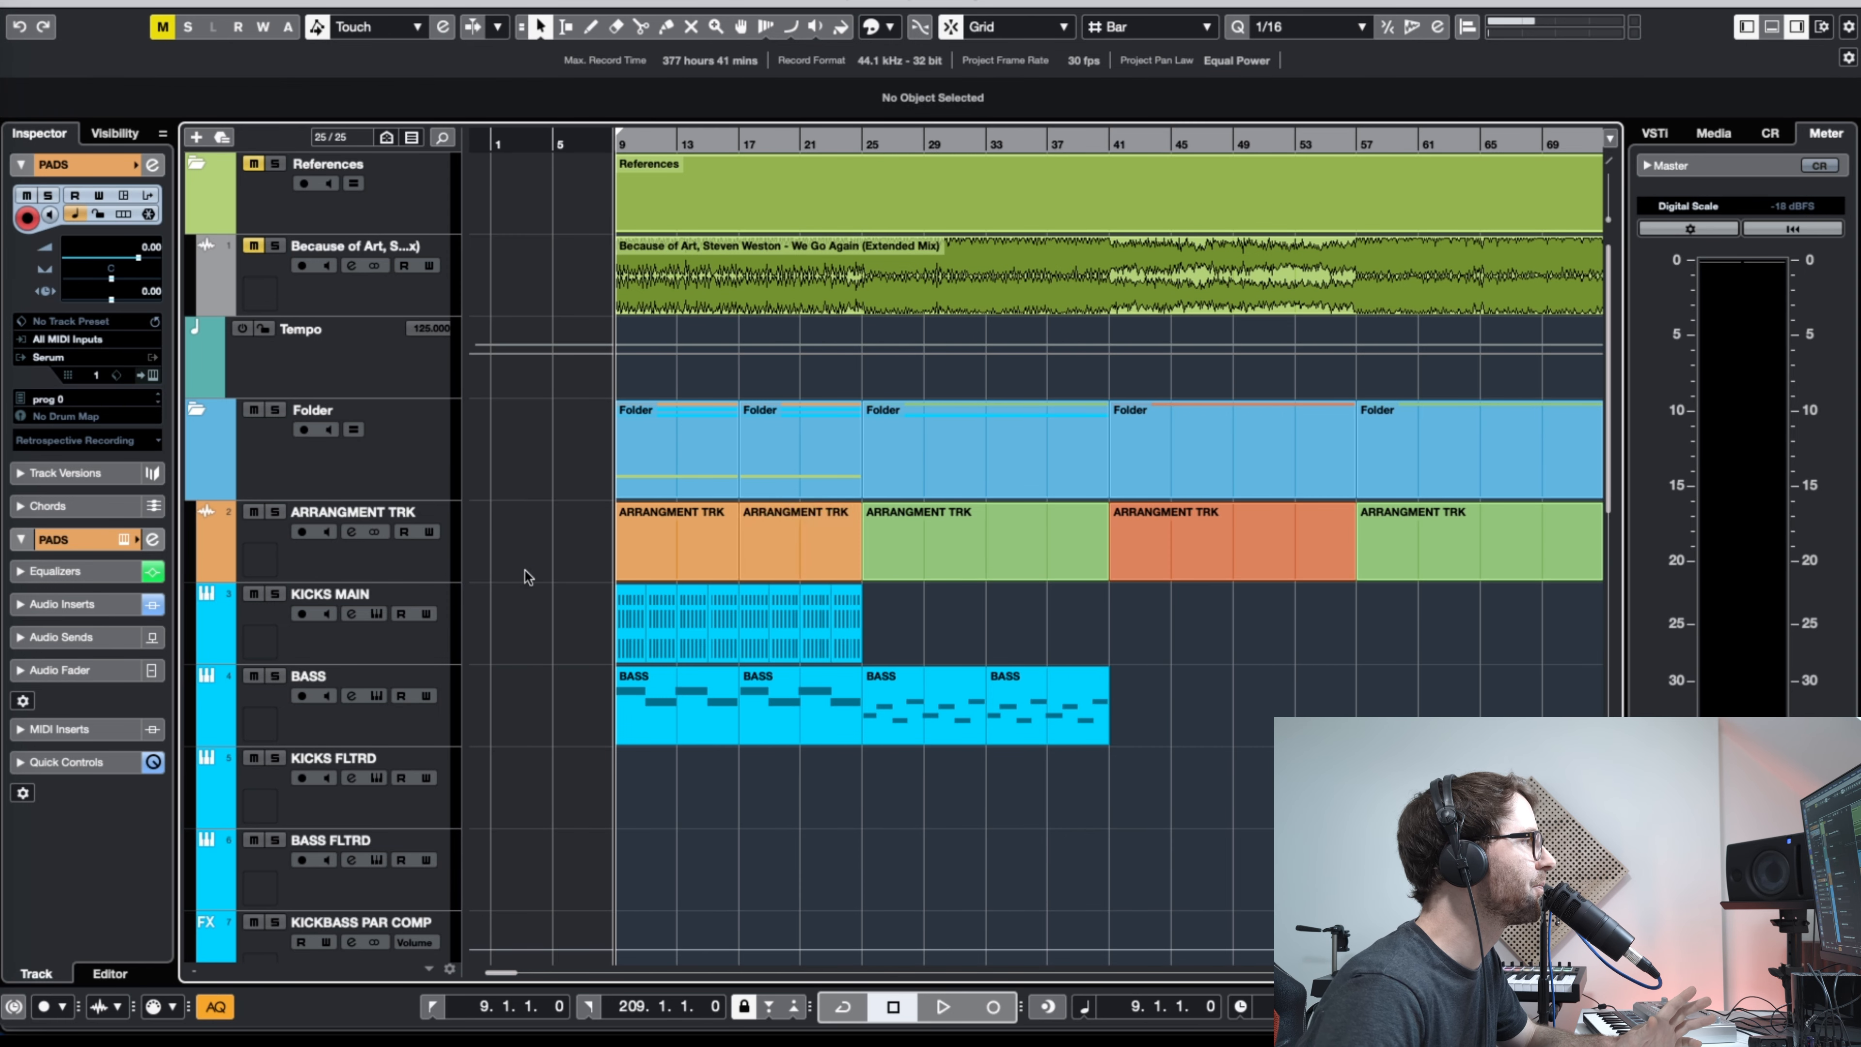
# Step: Fill bars 9 to 25 of KICKS FLTRD and BASS FLTRD with the intro kick and bass, moving the main-track parts to bar 25
pyautogui.scroll(-5, 509, 643)
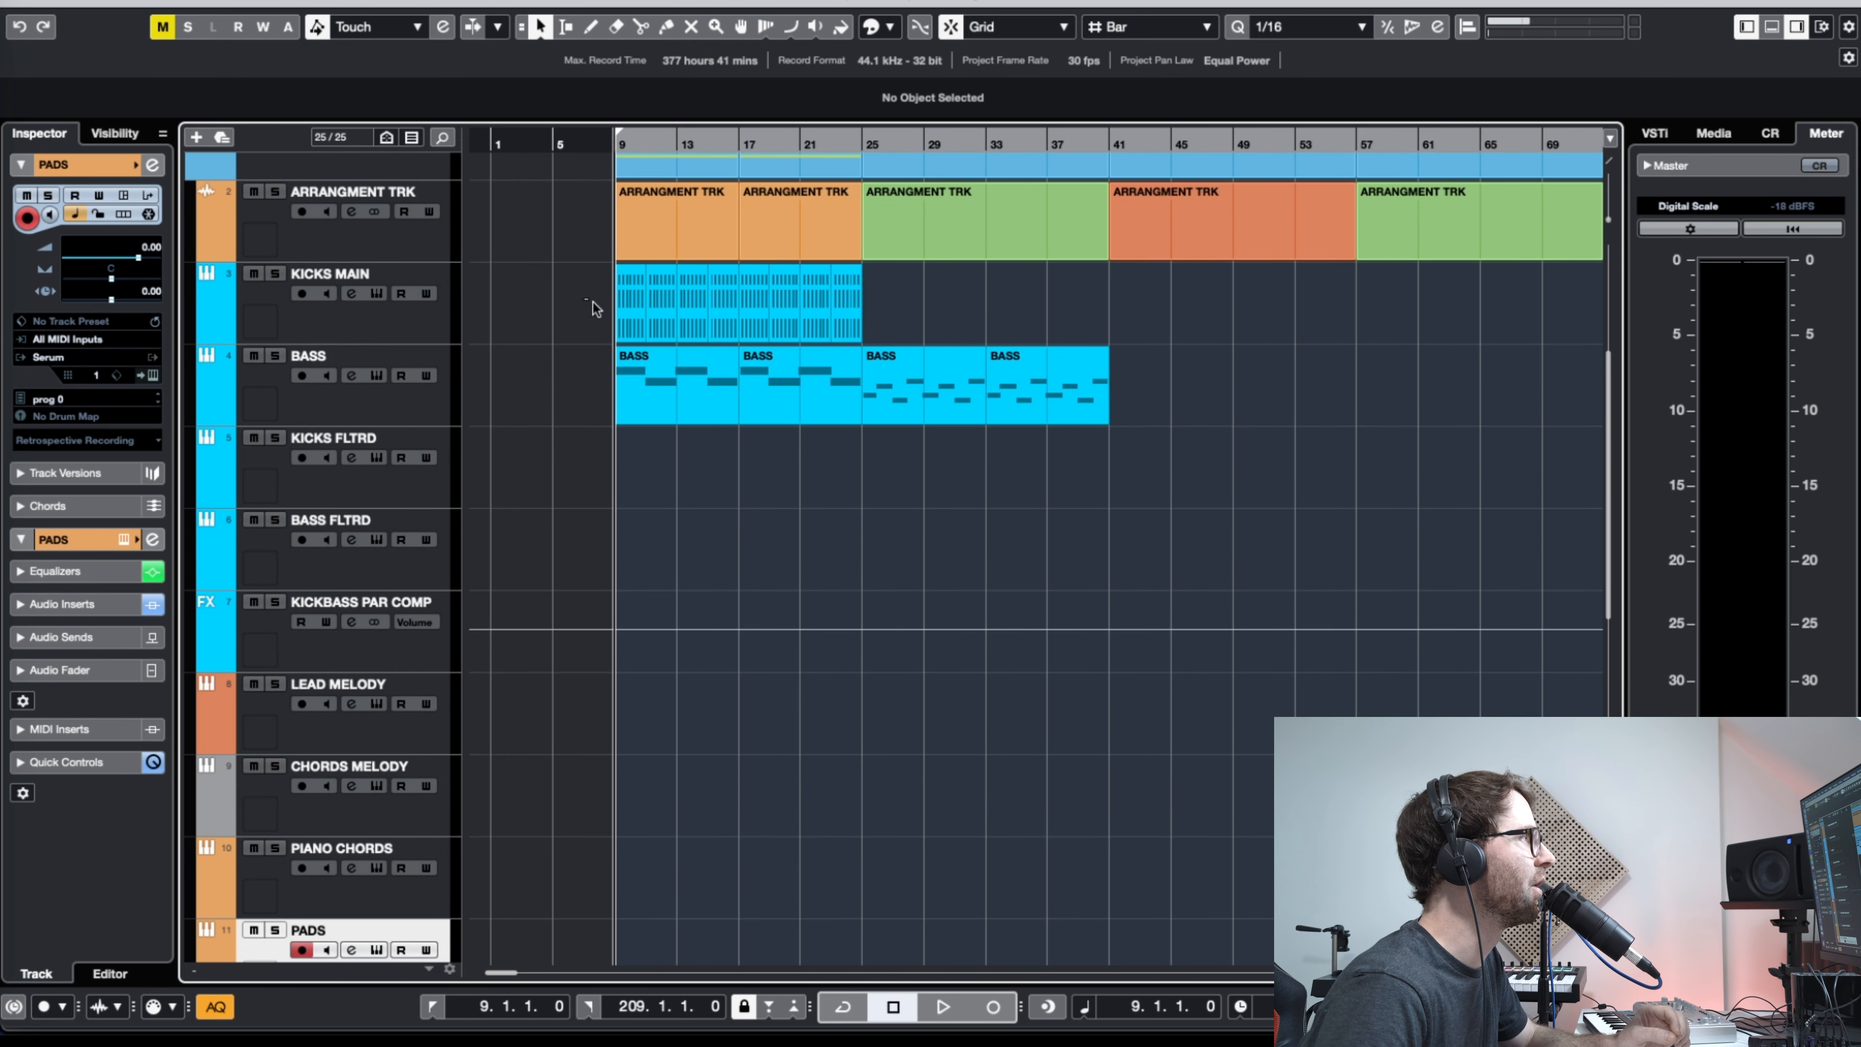
pyautogui.moveTo(720, 308); pyautogui.dragTo(620, 472)
pyautogui.click(575, 482)
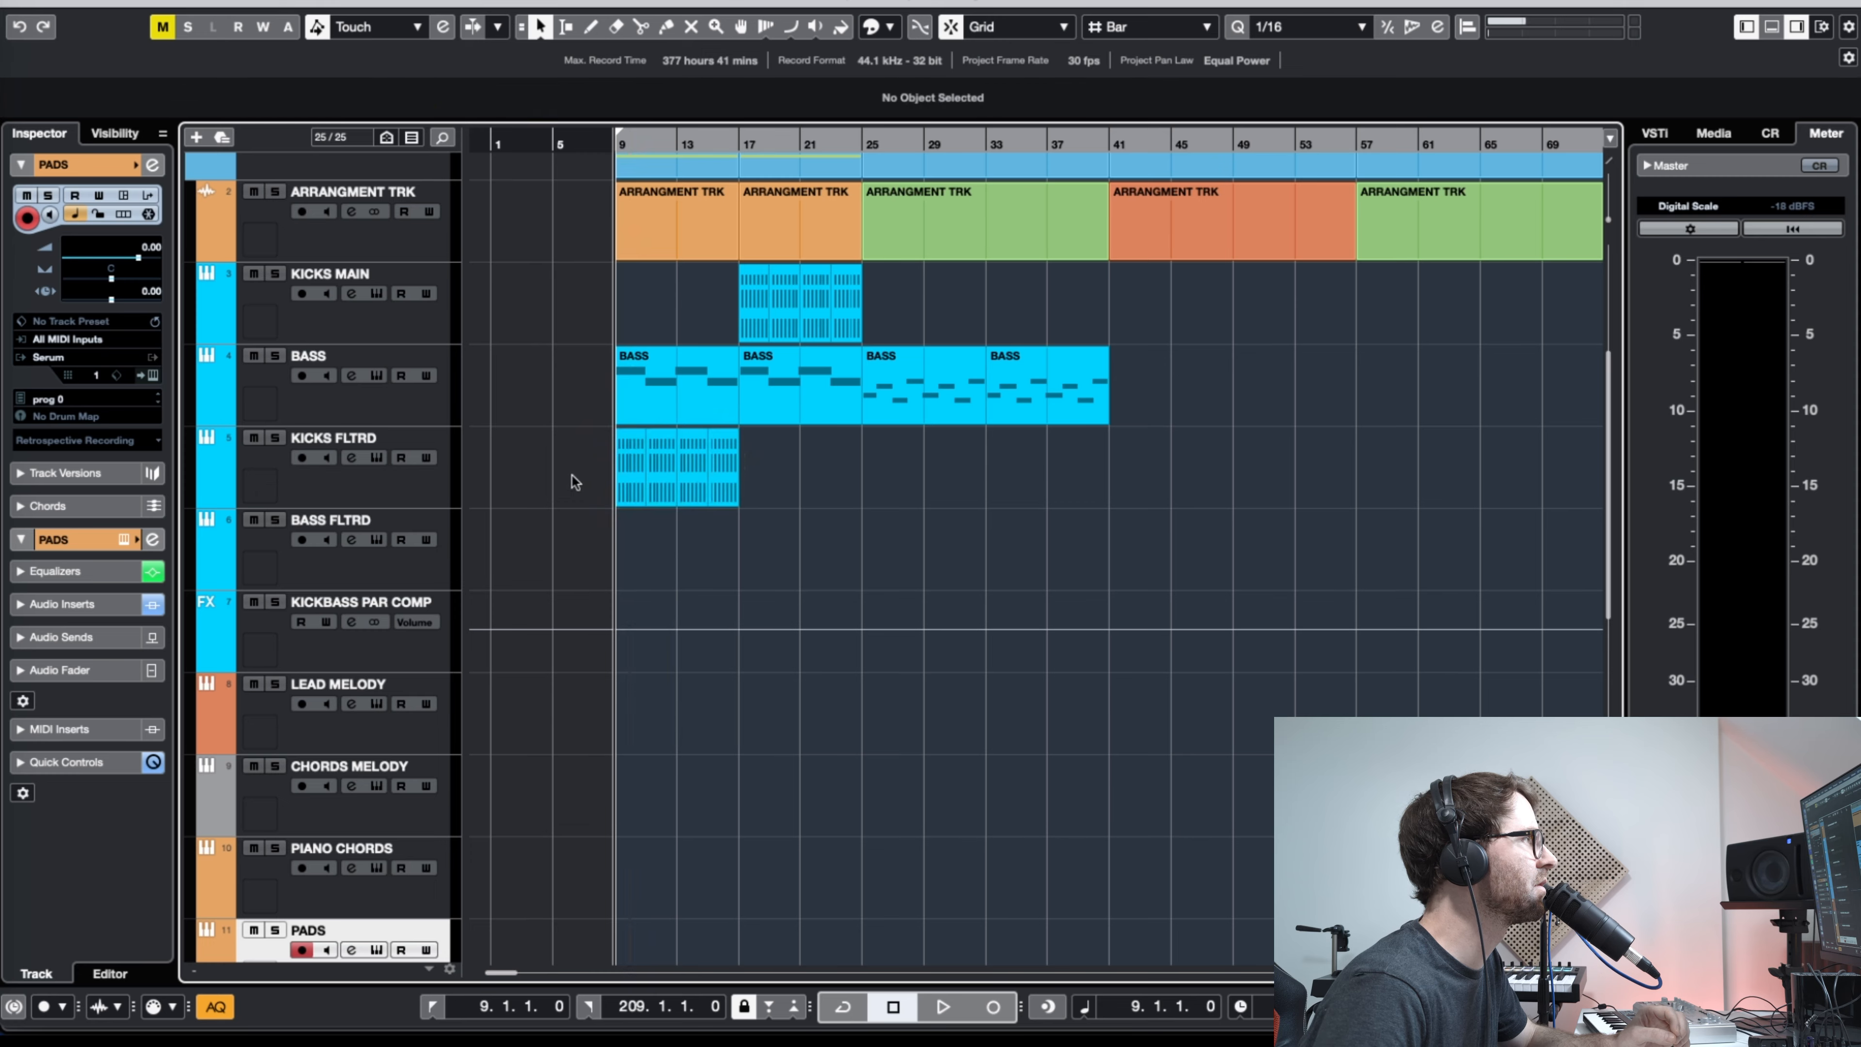
pyautogui.moveTo(658, 390); pyautogui.dragTo(657, 557)
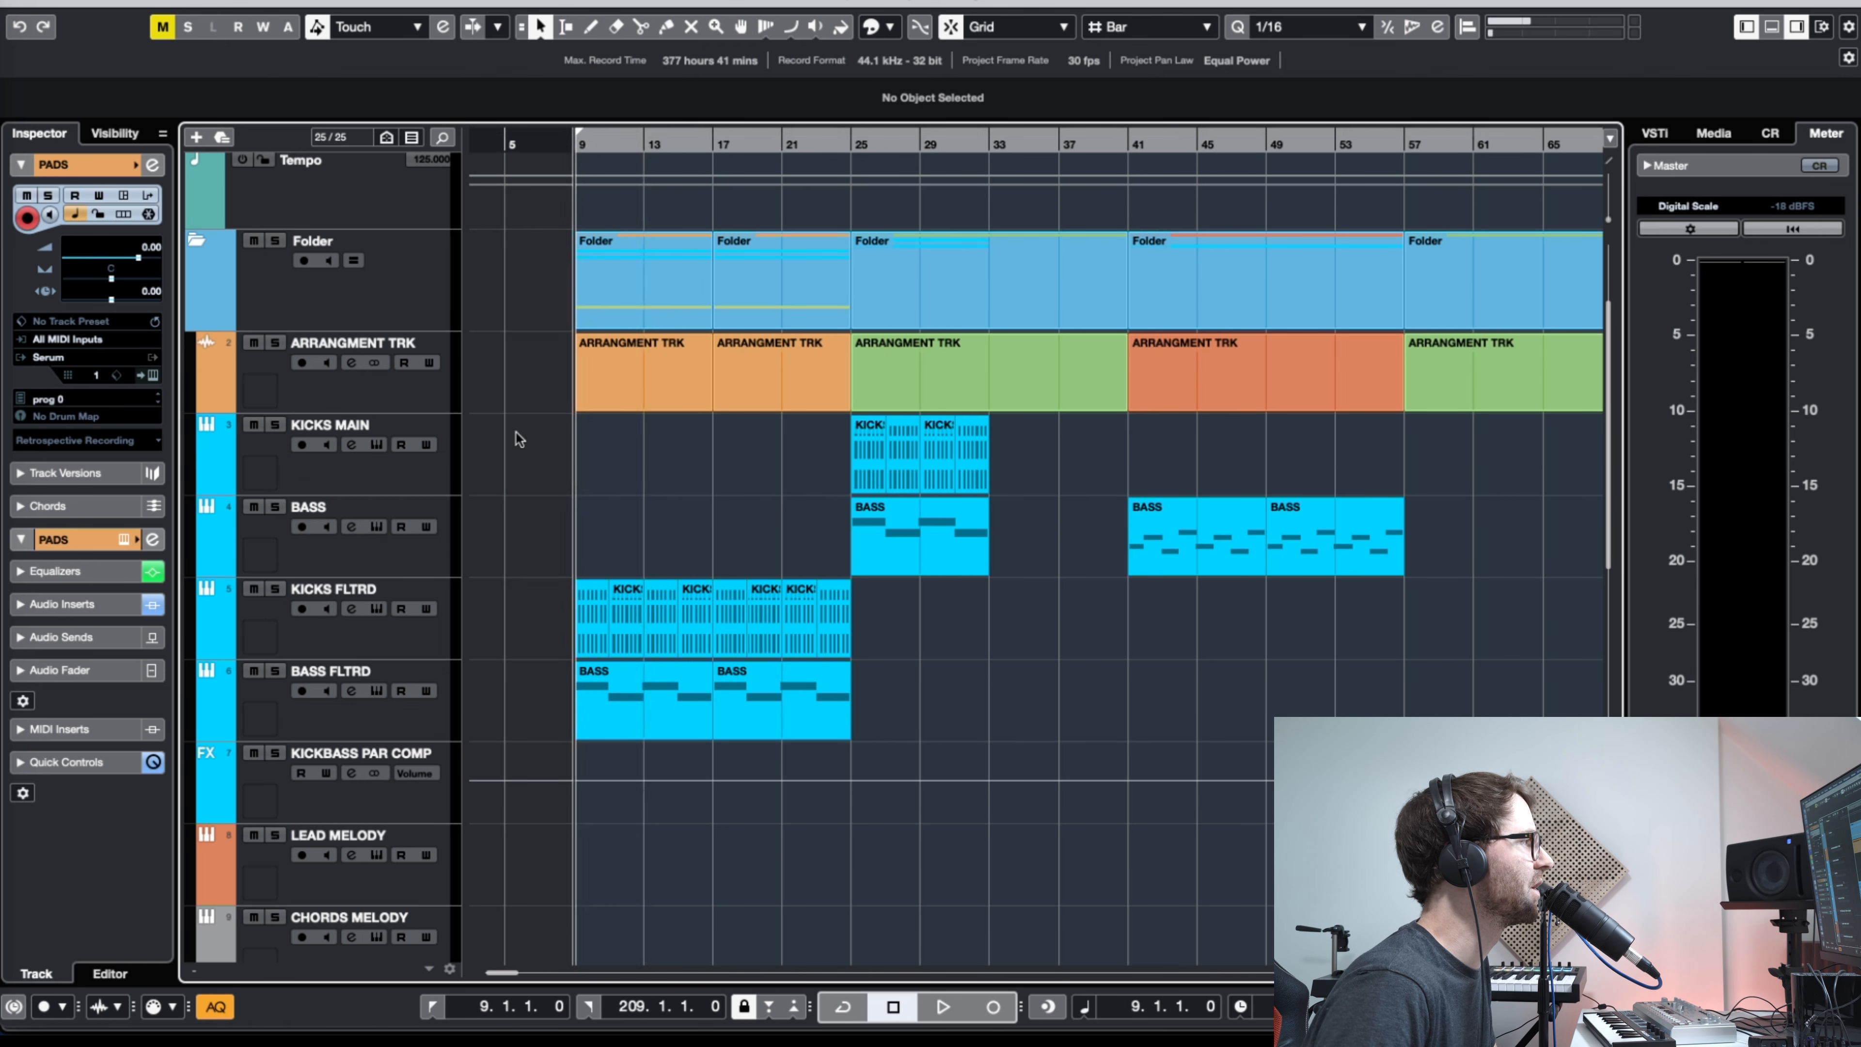
# Step: Inspect the Pro-Q 3 filter curve on the KICKS FLTRD channel, then close the plug-in and channel settings
pyautogui.click(376, 641)
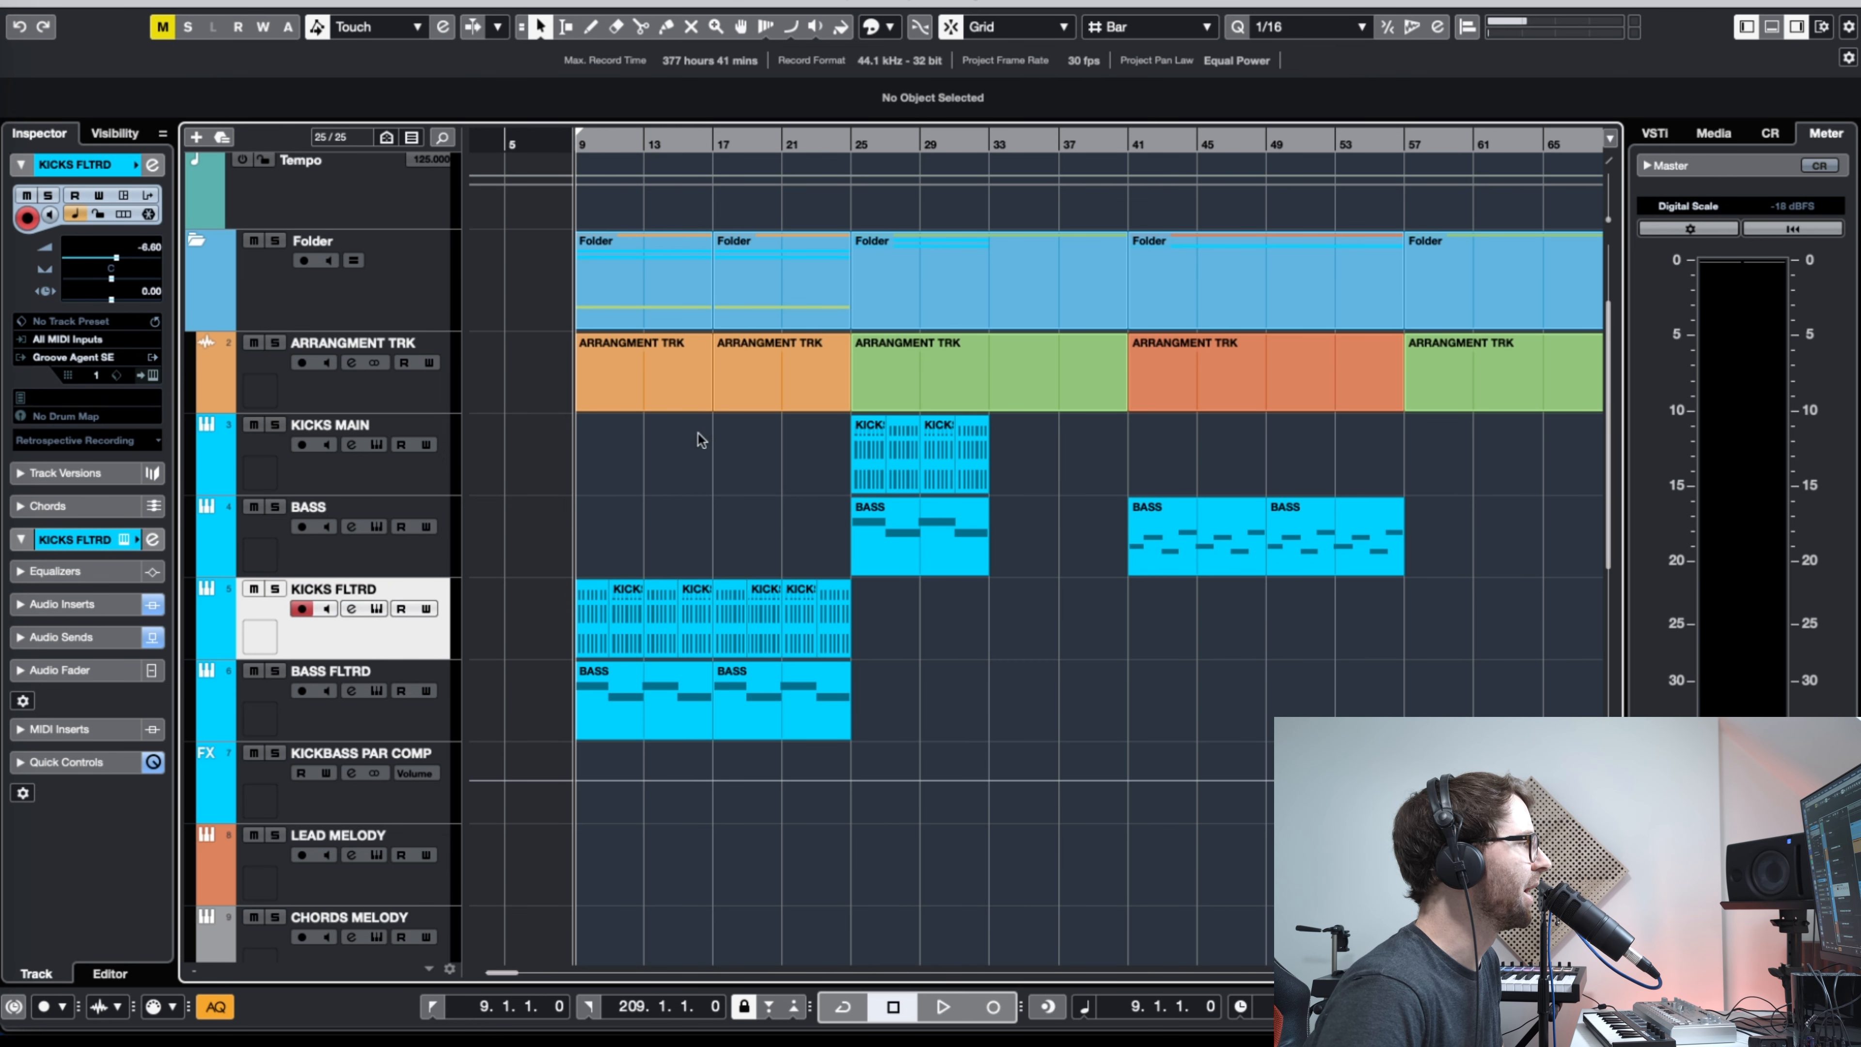
pyautogui.click(352, 611)
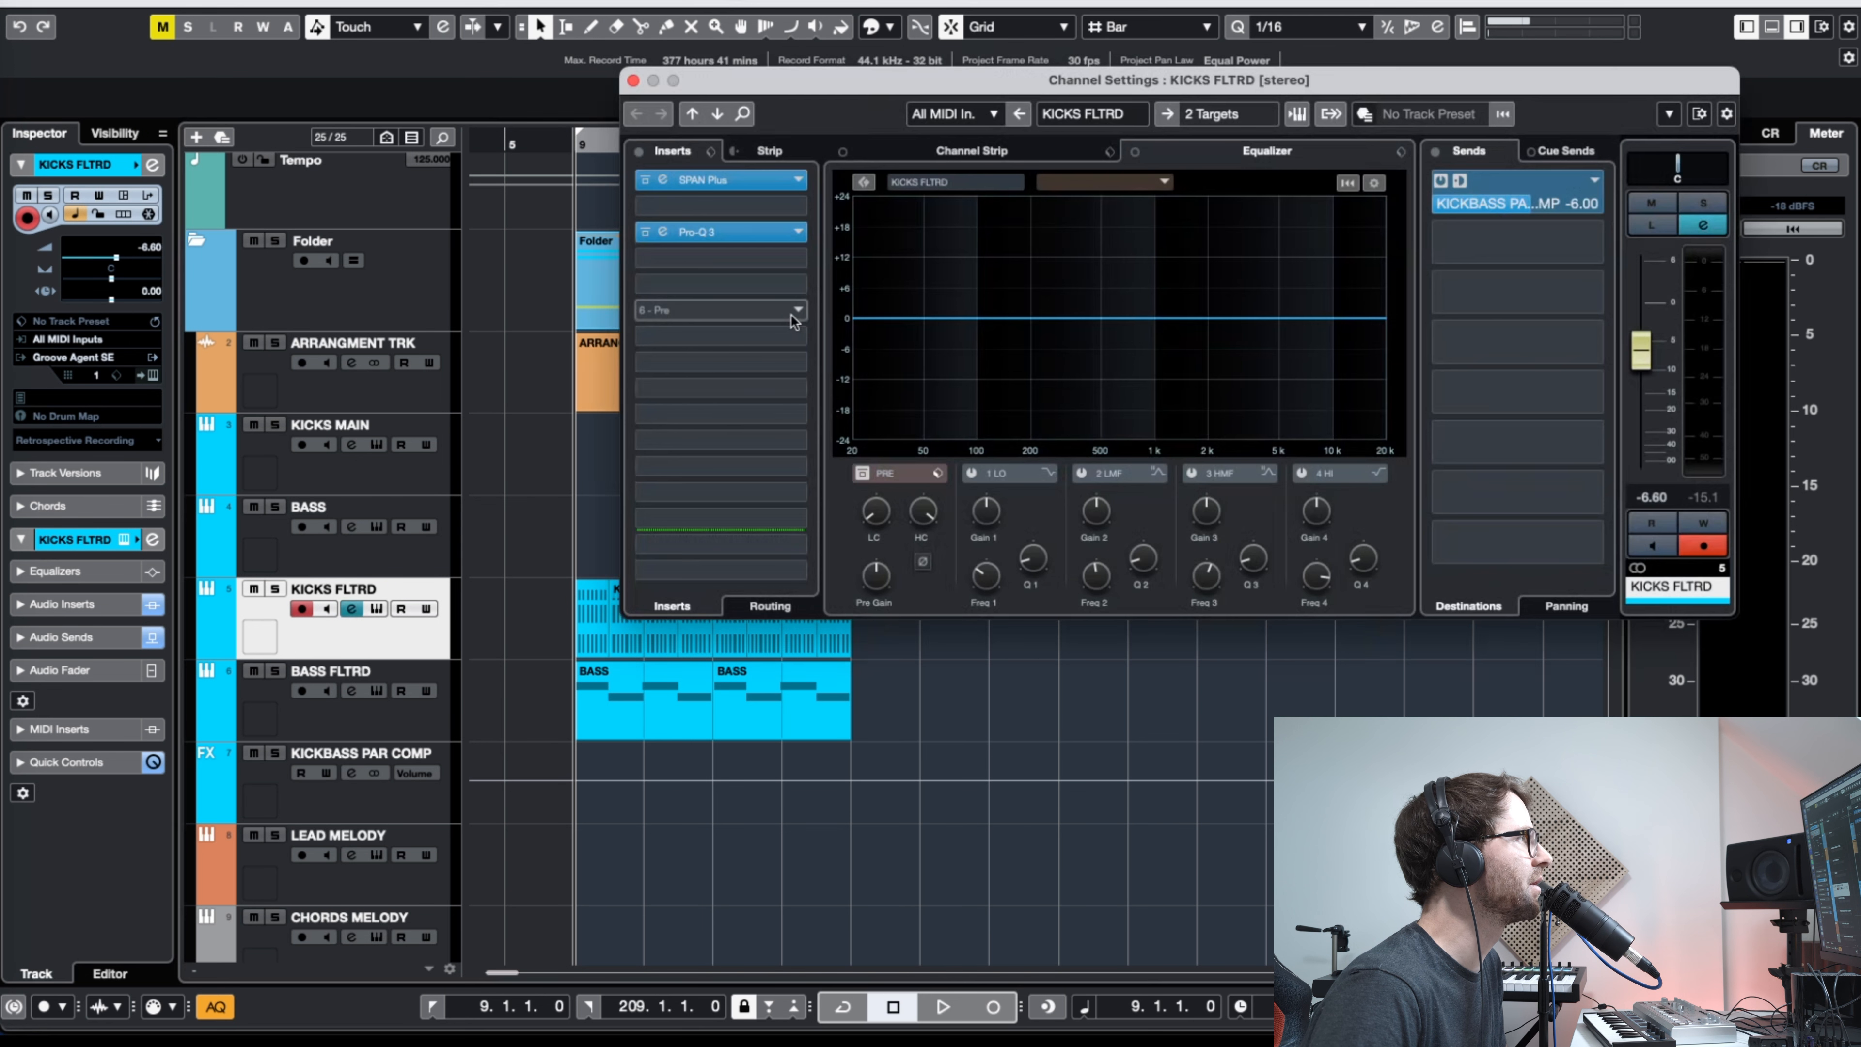
pyautogui.click(663, 232)
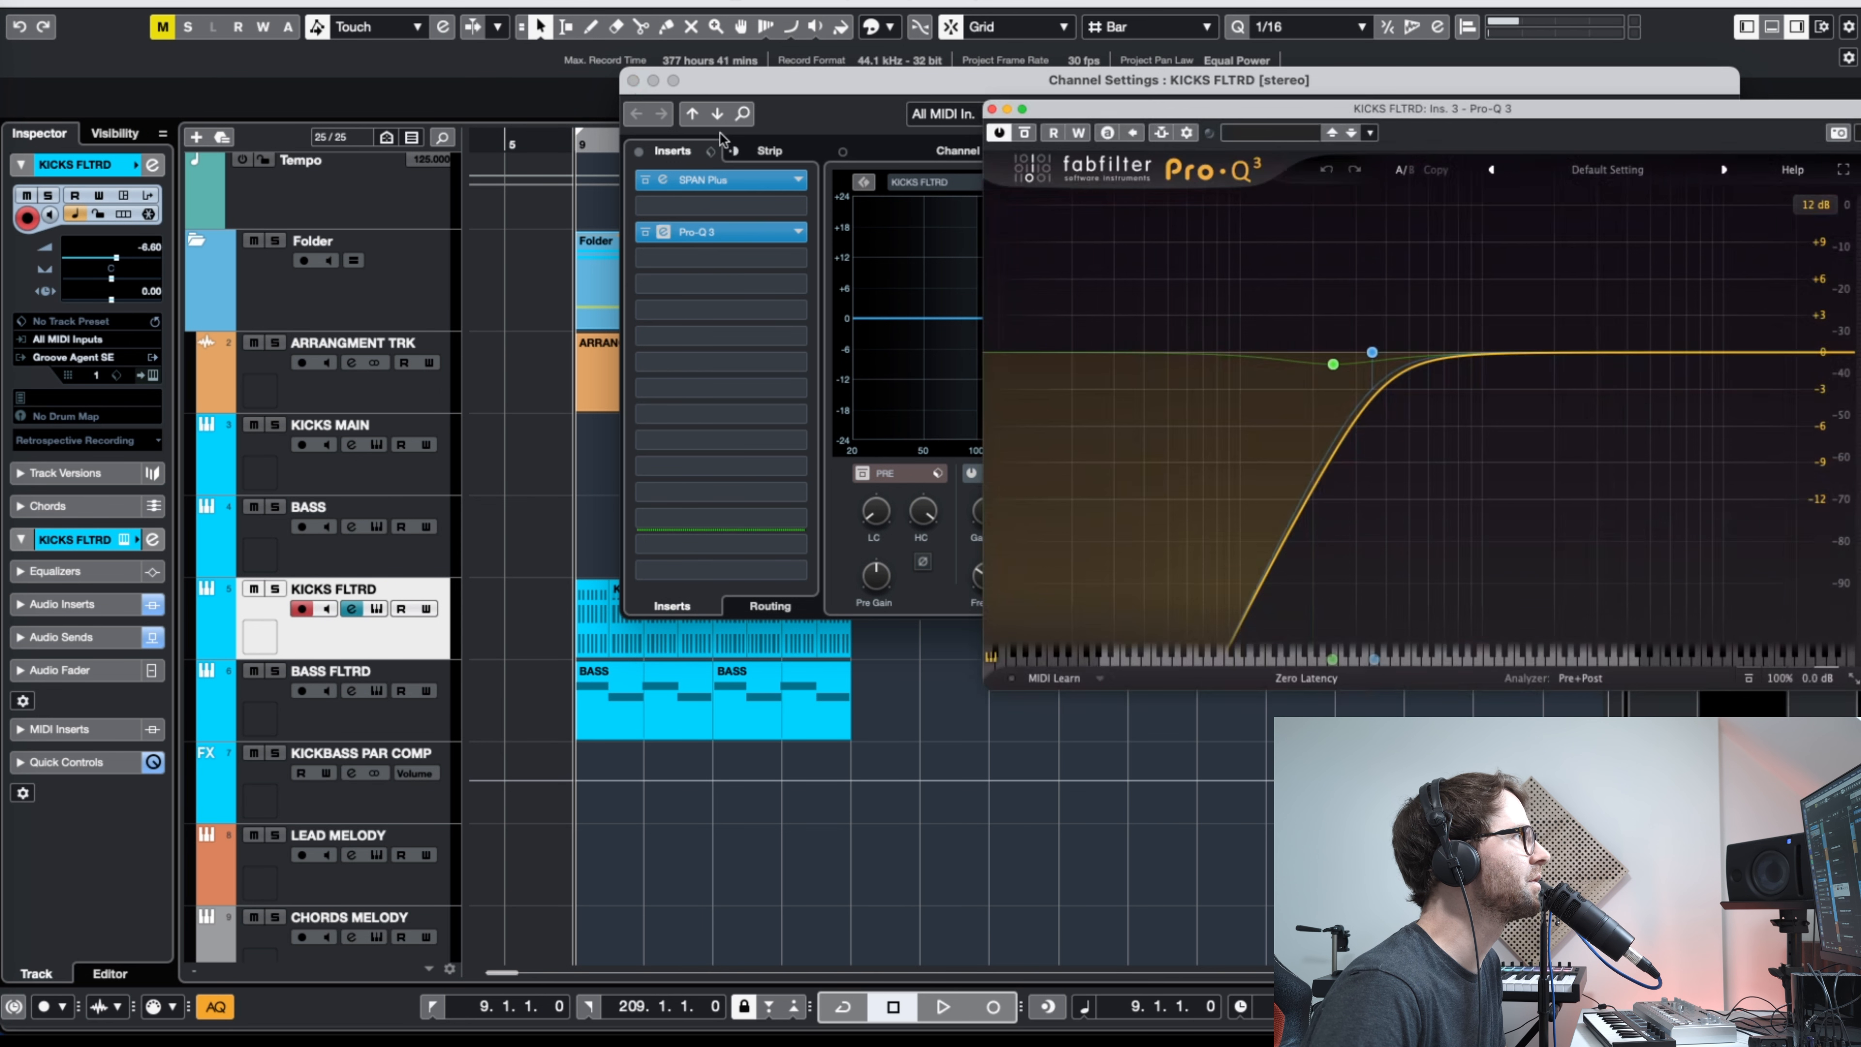
pyautogui.click(634, 80)
pyautogui.click(989, 109)
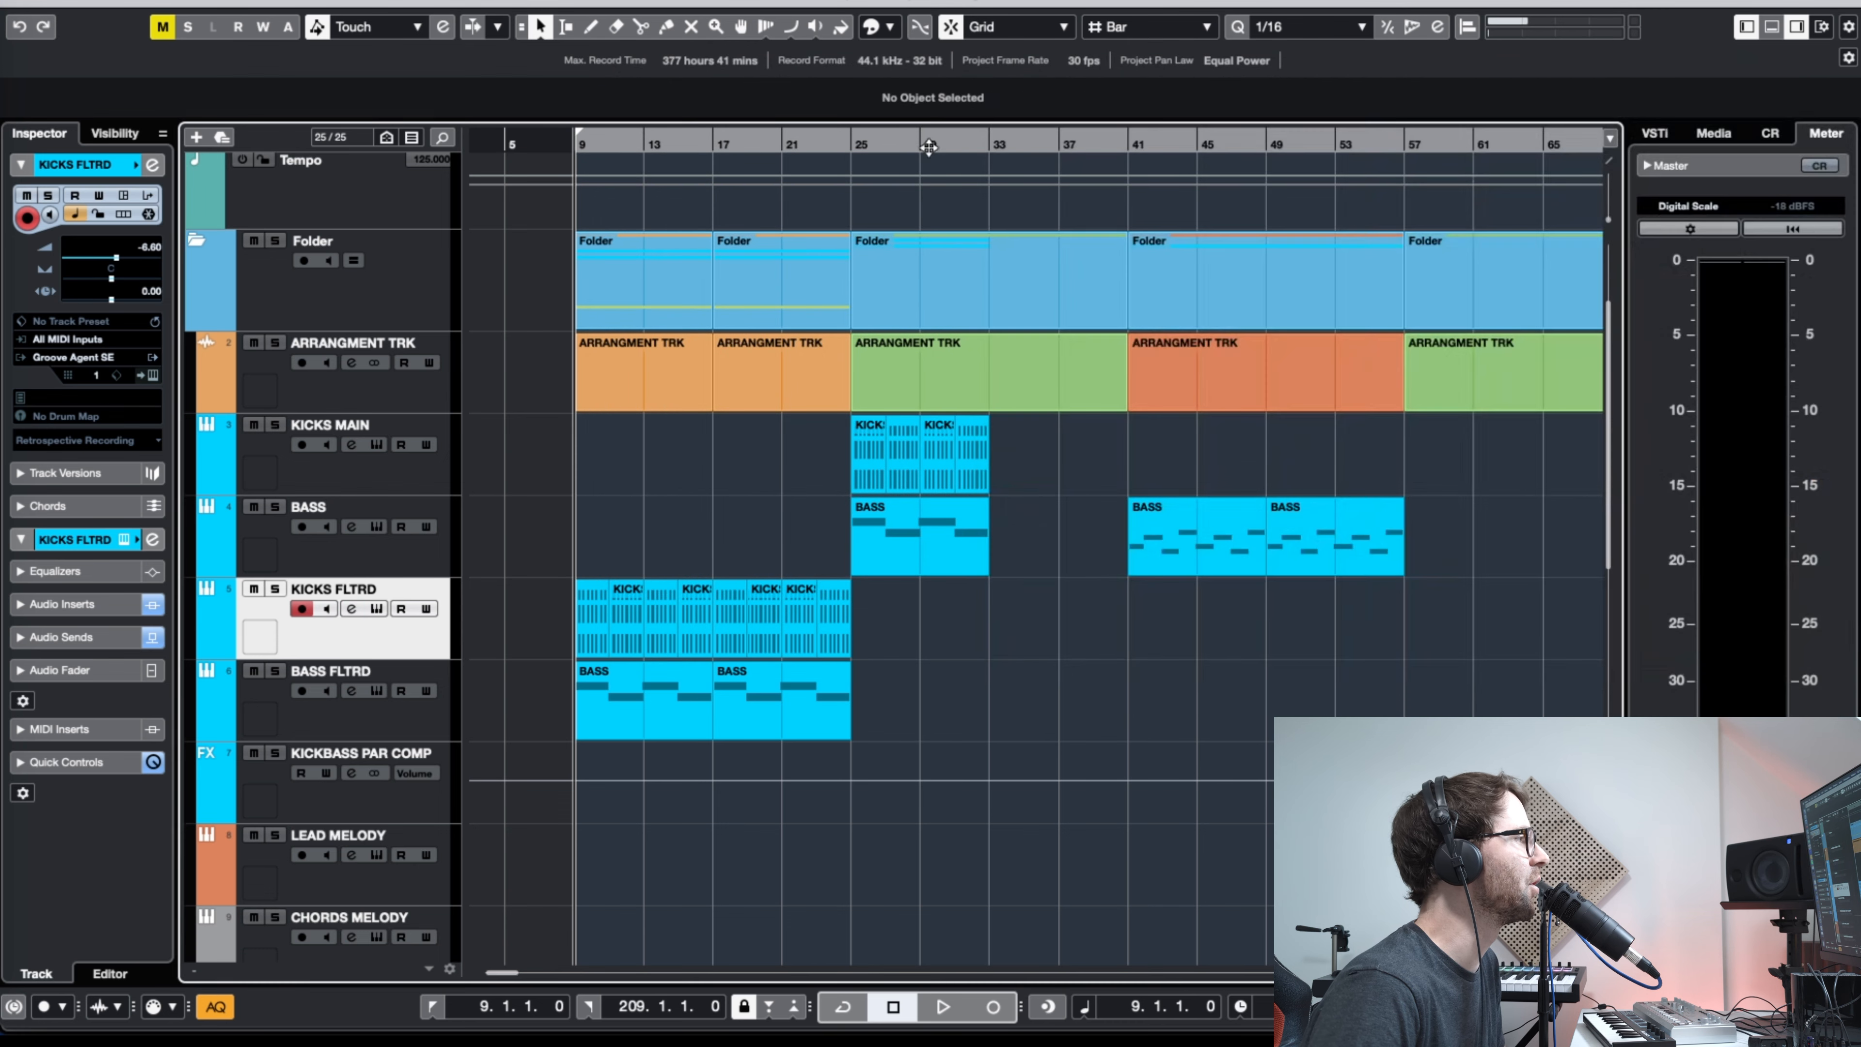
# Step: Play the filtered intro and inspect the Serum instrument on BASS FLTRD, then close it
pyautogui.press('Down')
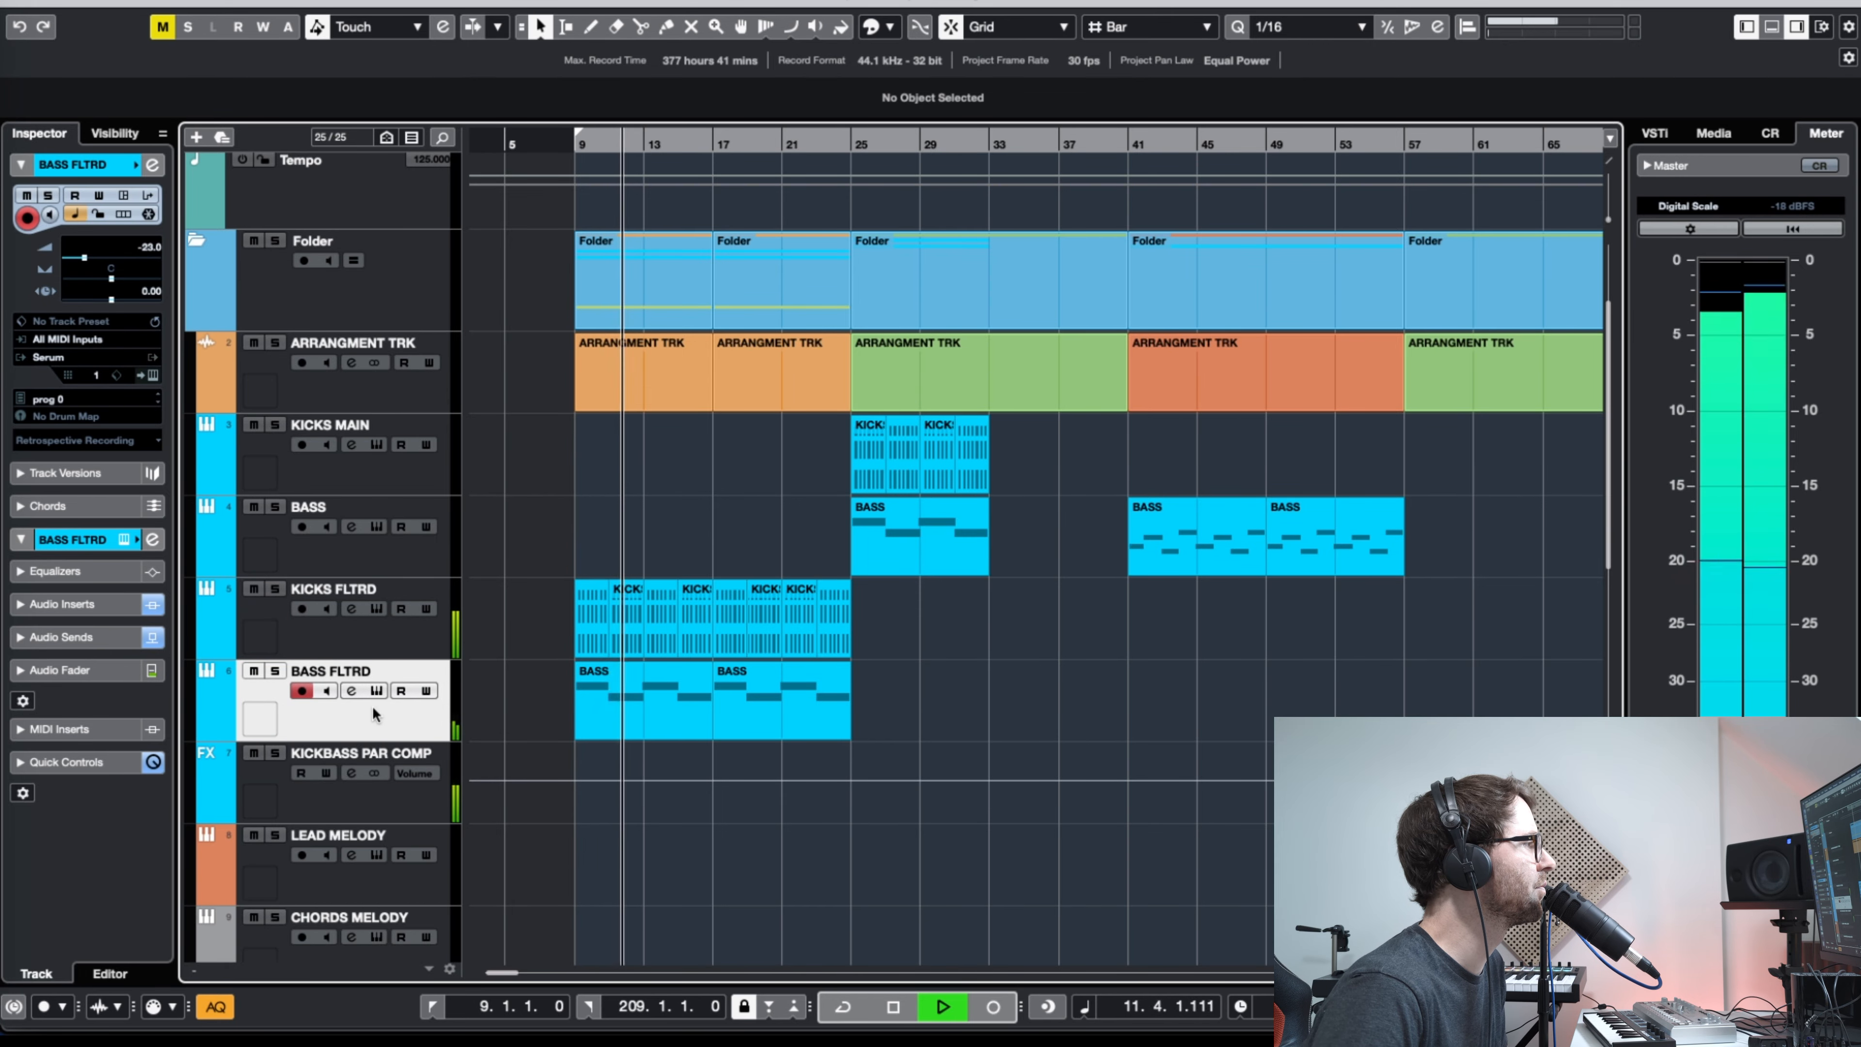
pyautogui.click(376, 691)
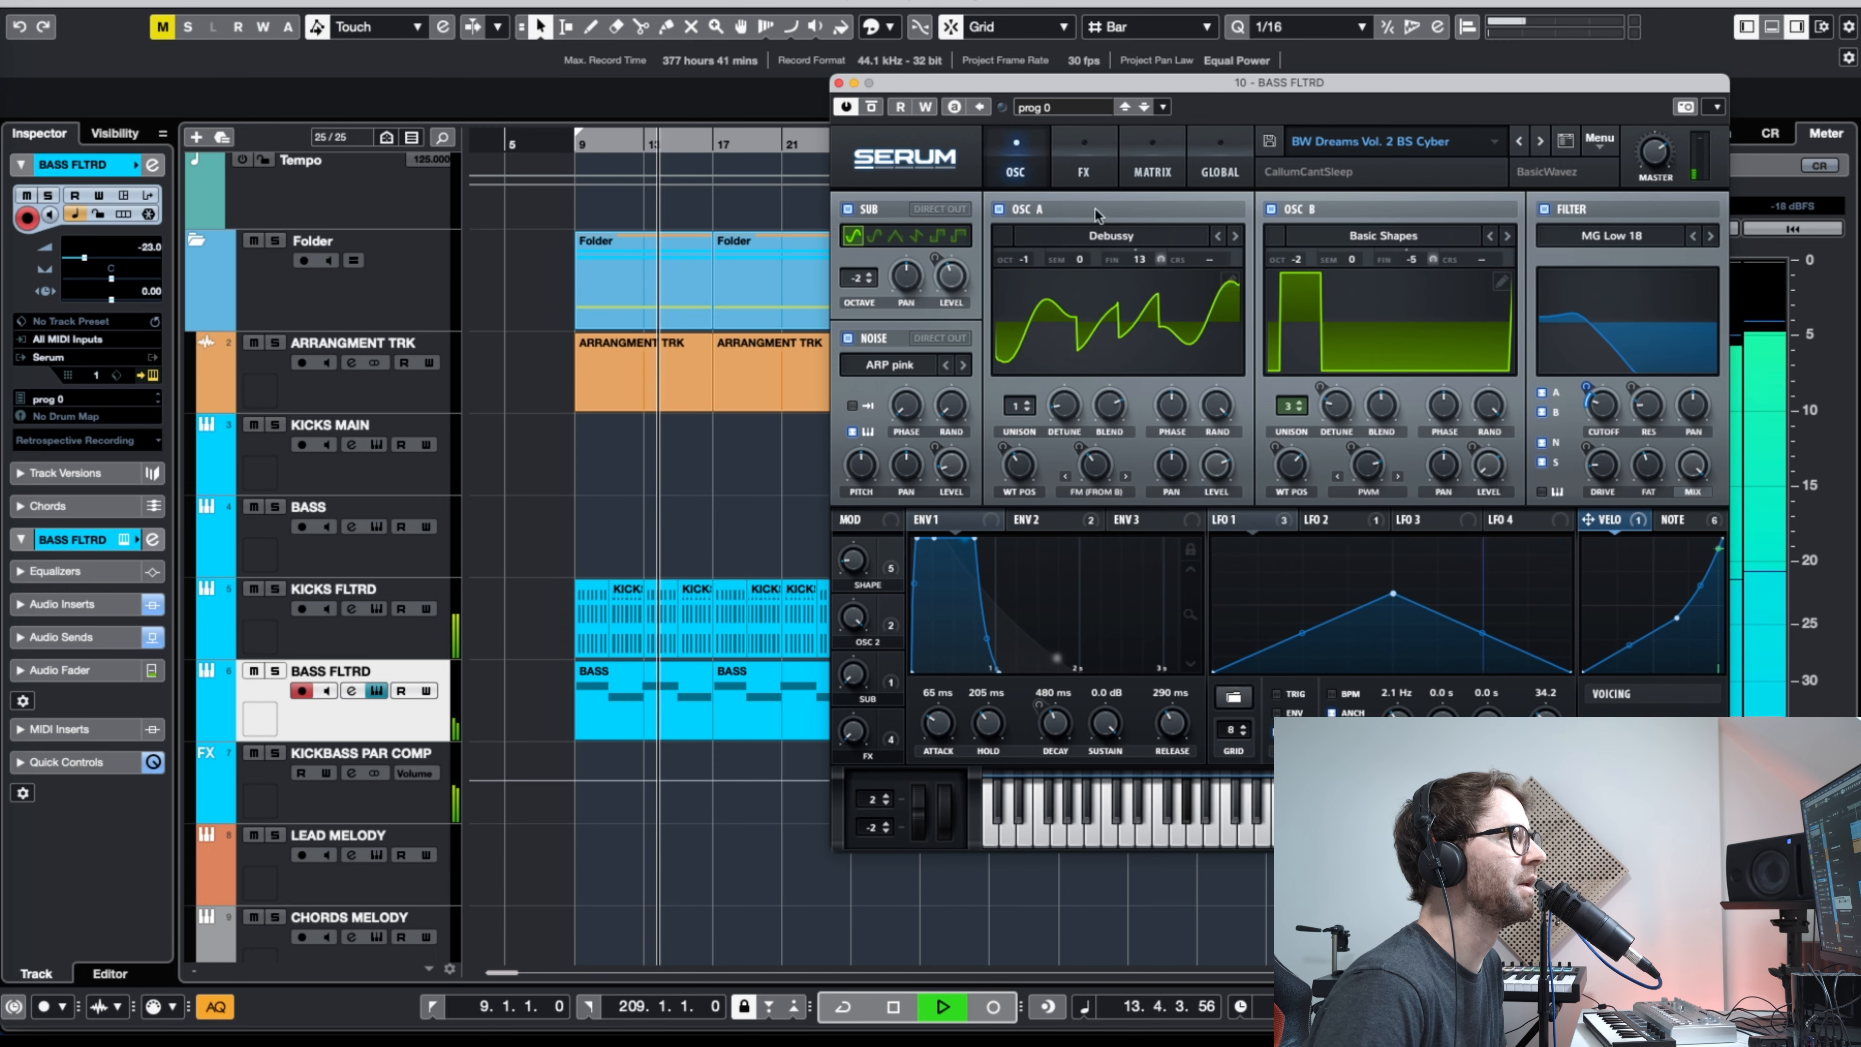
pyautogui.click(839, 83)
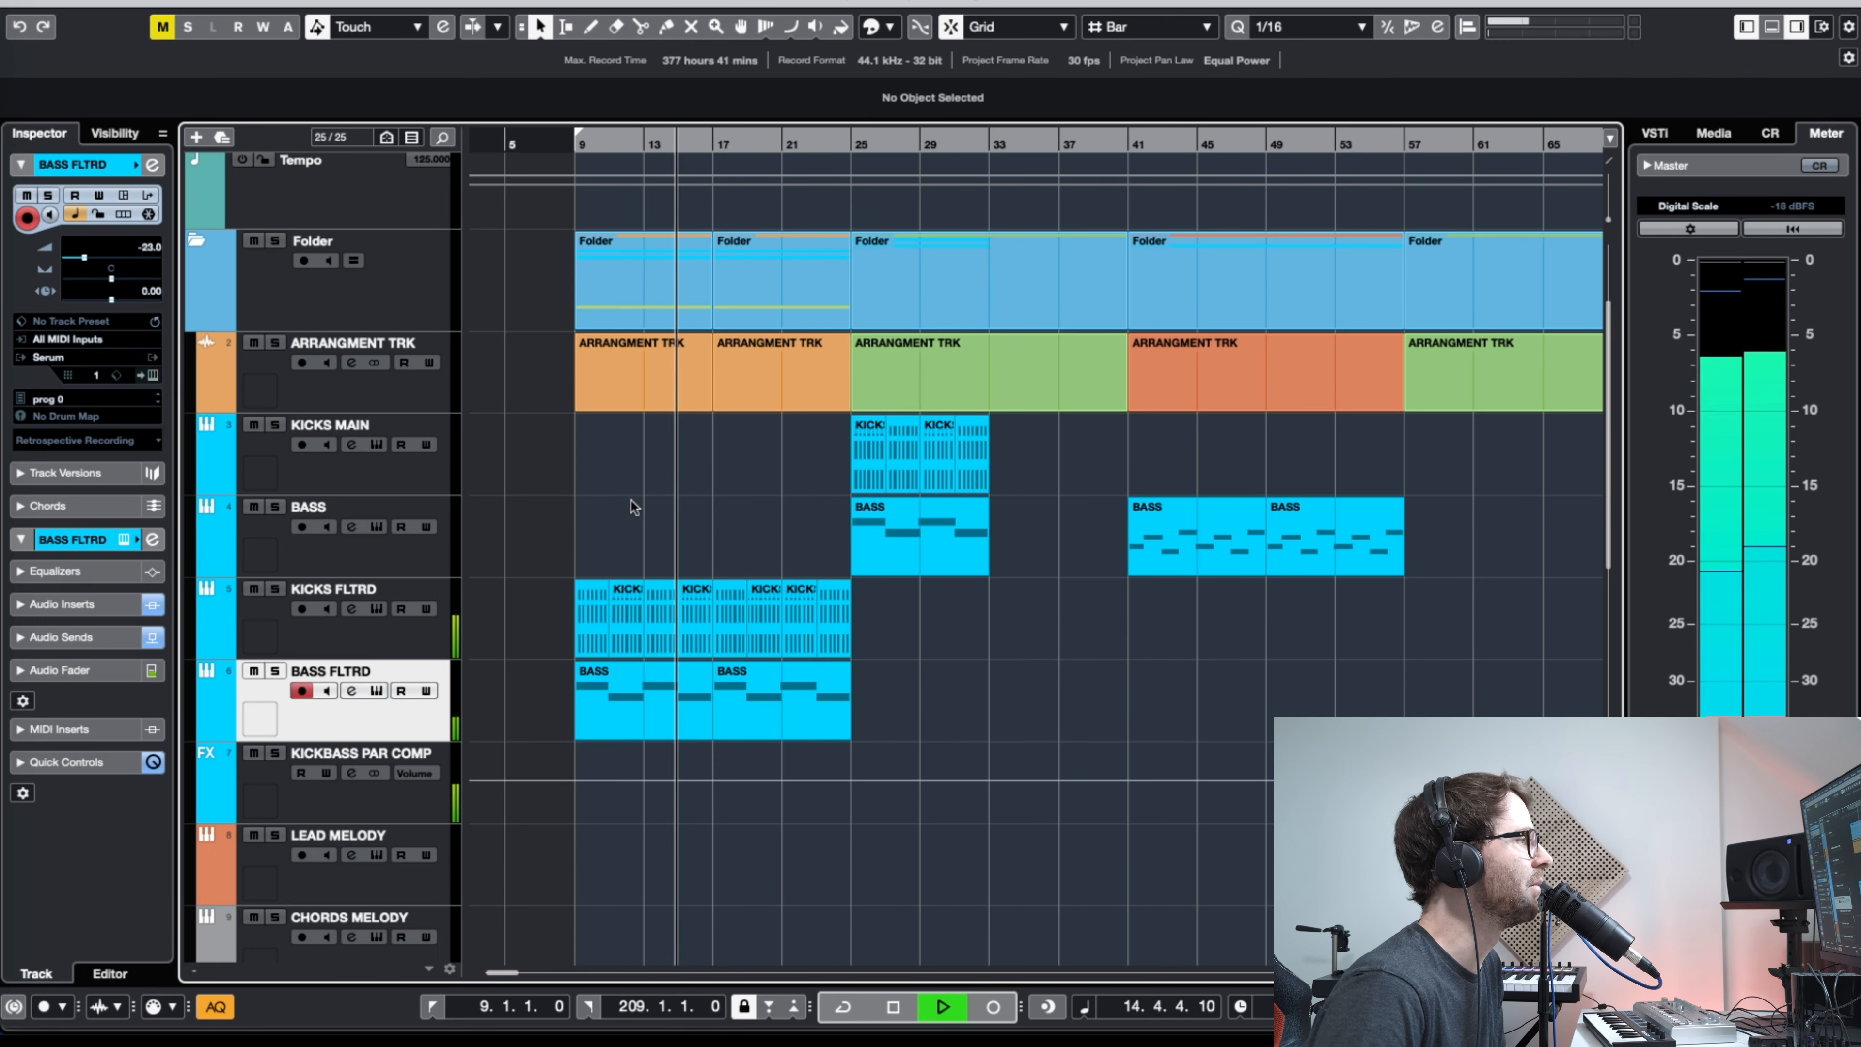
# Step: Extend the main kicks and long-note bass through the green section up to bar 41, and carry the claps past bar 25
pyautogui.press('g')
pyautogui.press('g')
pyautogui.press('g')
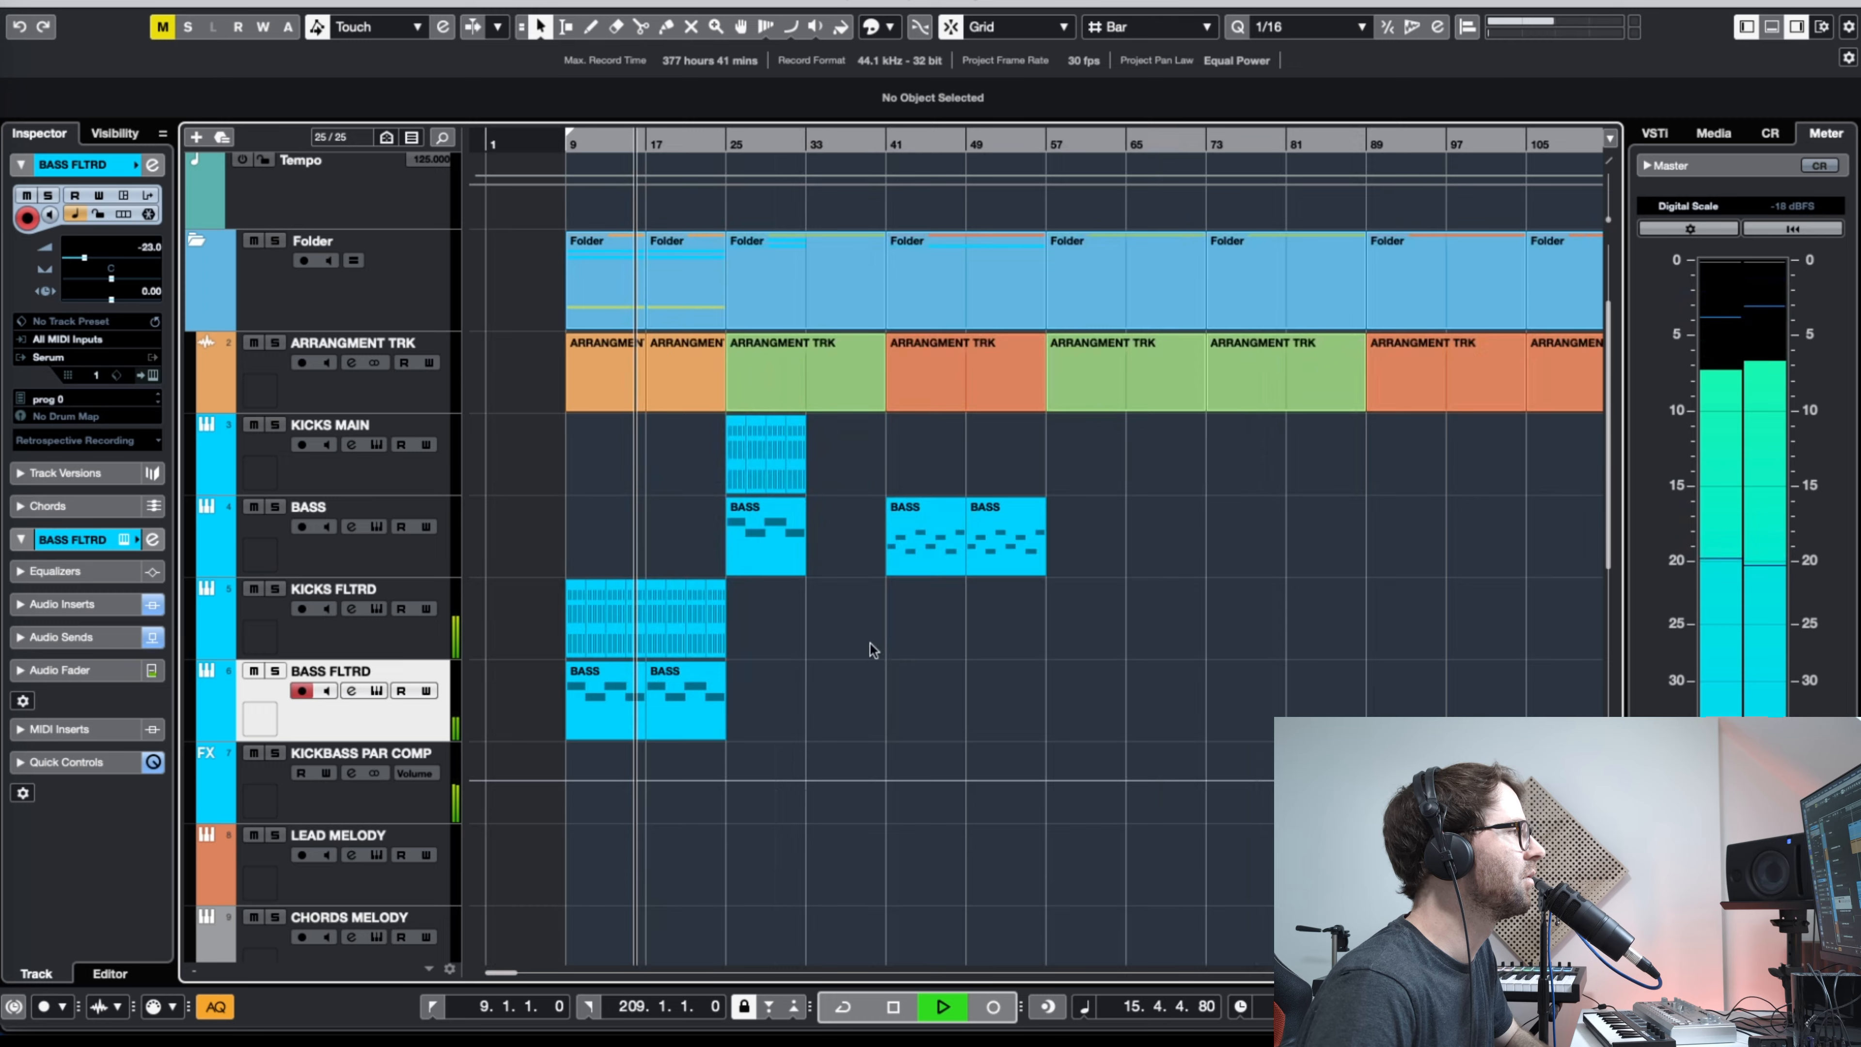
pyautogui.press('g')
pyautogui.press('g')
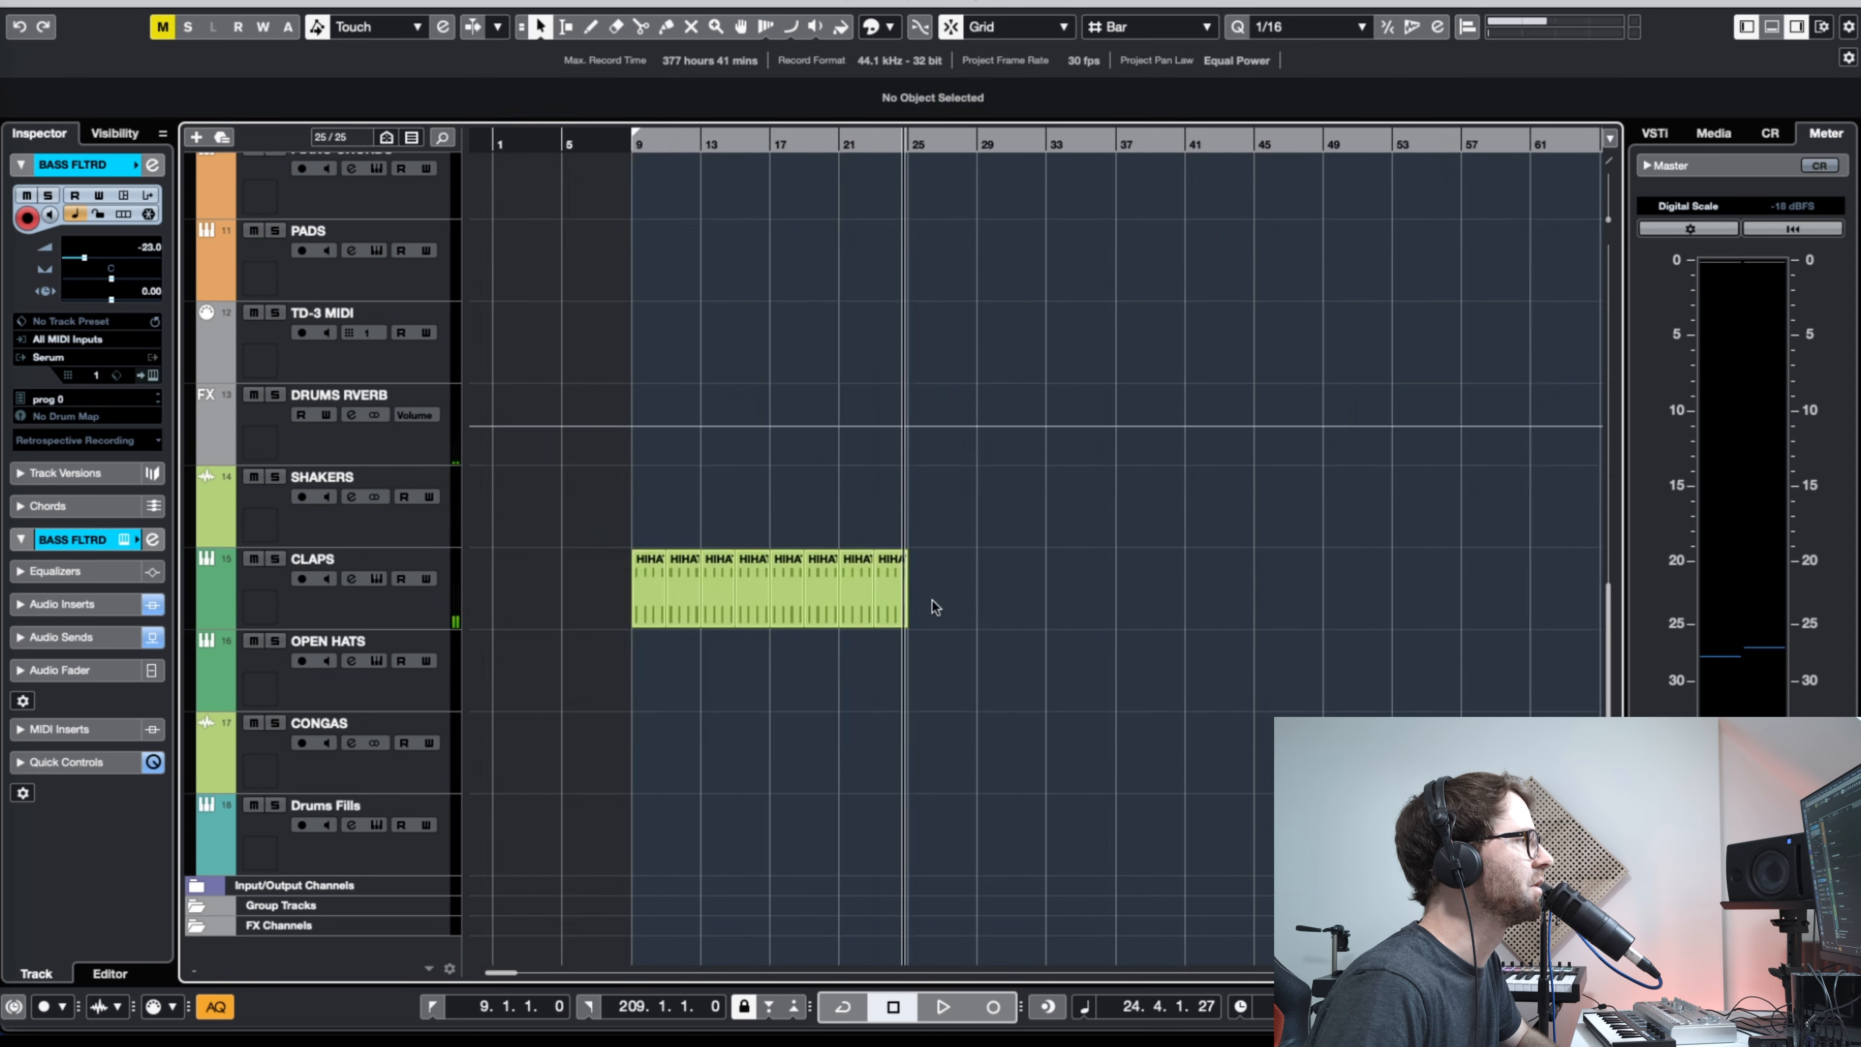
pyautogui.moveTo(585, 584); pyautogui.dragTo(586, 585)
pyautogui.moveTo(905, 594); pyautogui.dragTo(952, 598)
pyautogui.press('g')
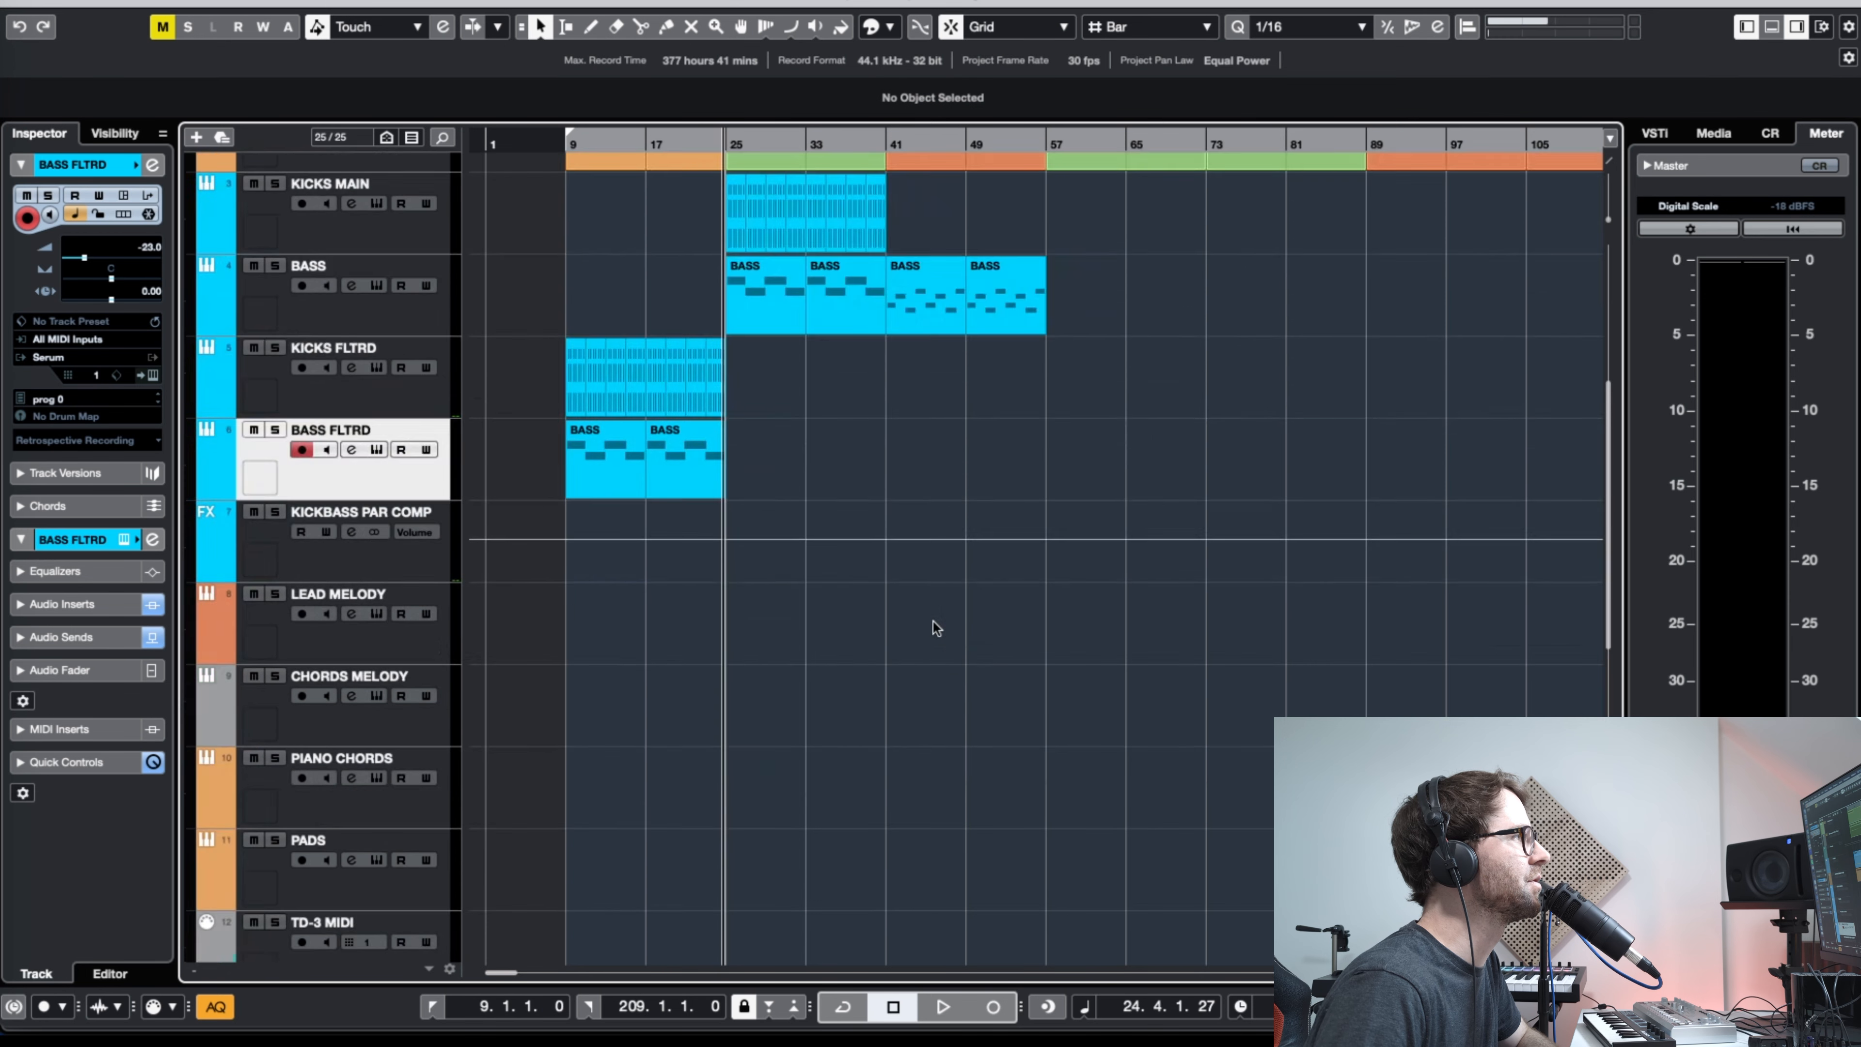
# Step: Play the start of the green section from bar 25 to check how the main kicks and bass come in
pyautogui.scroll(5, 931, 619)
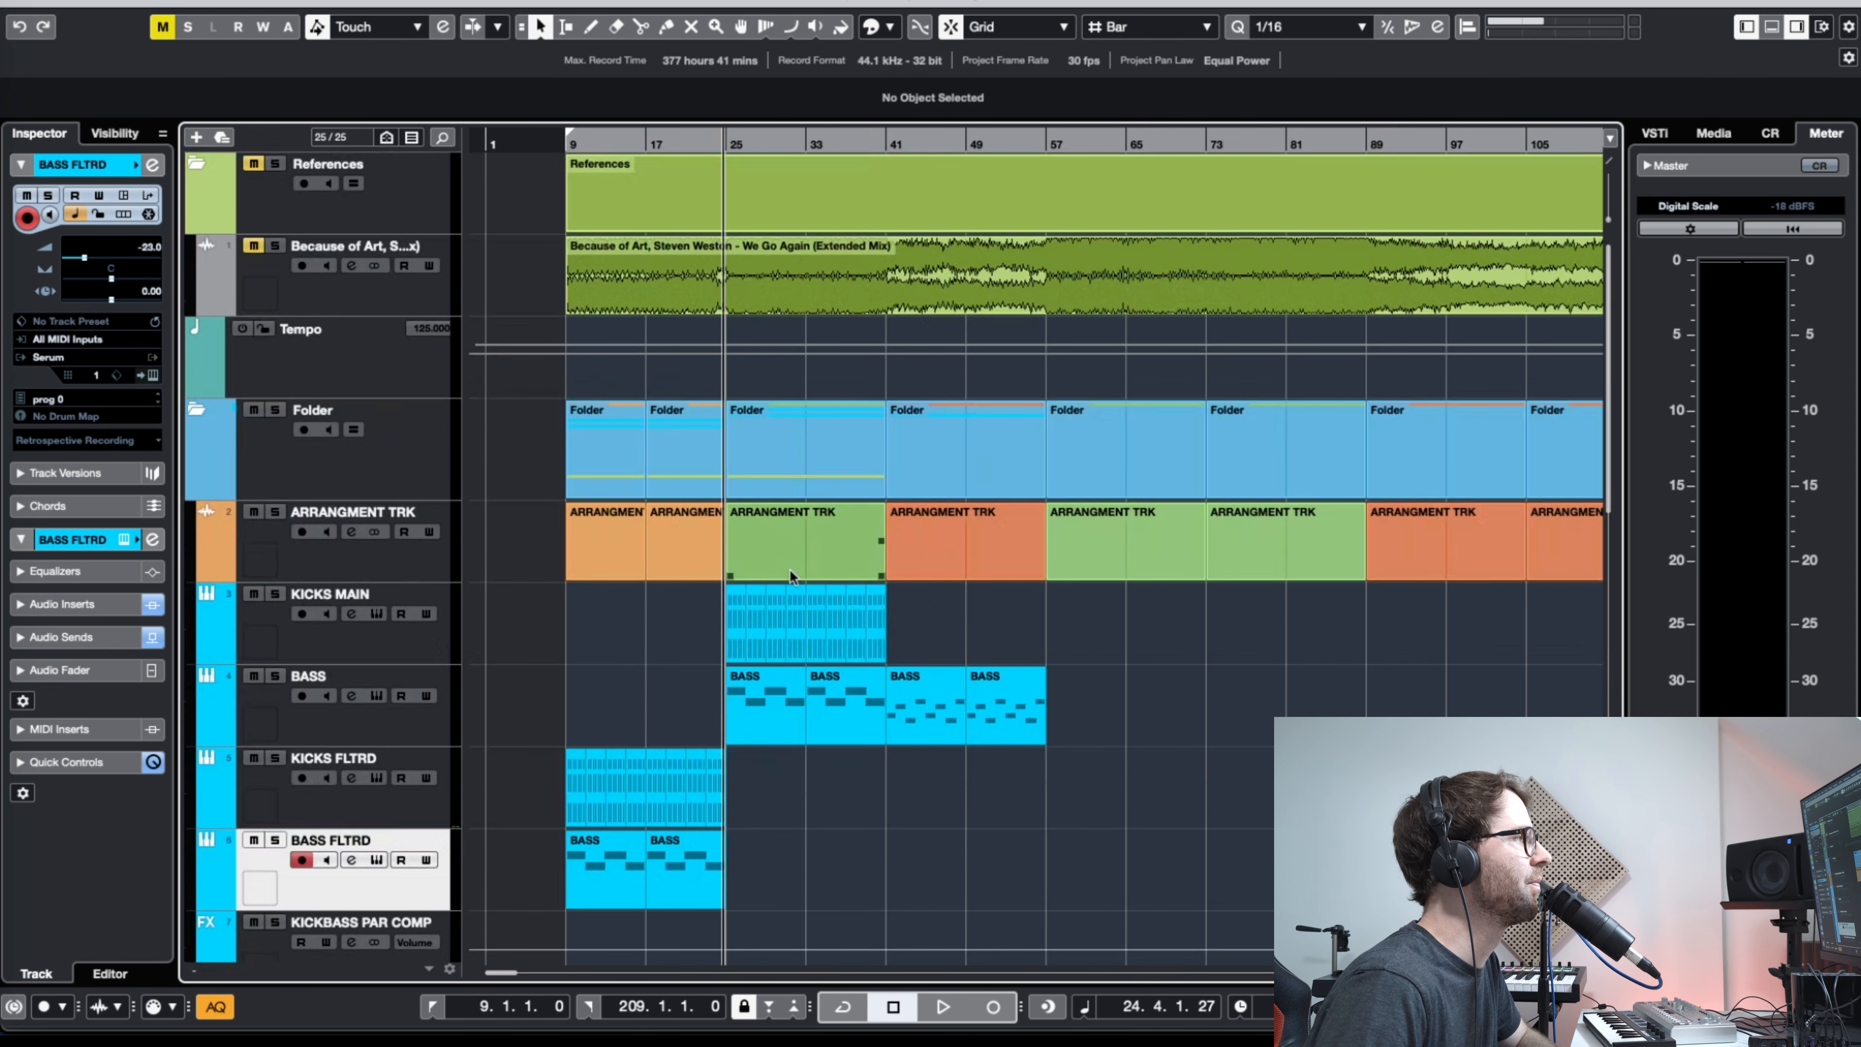
pyautogui.moveTo(721, 143); pyautogui.dragTo(759, 205)
pyautogui.press('space')
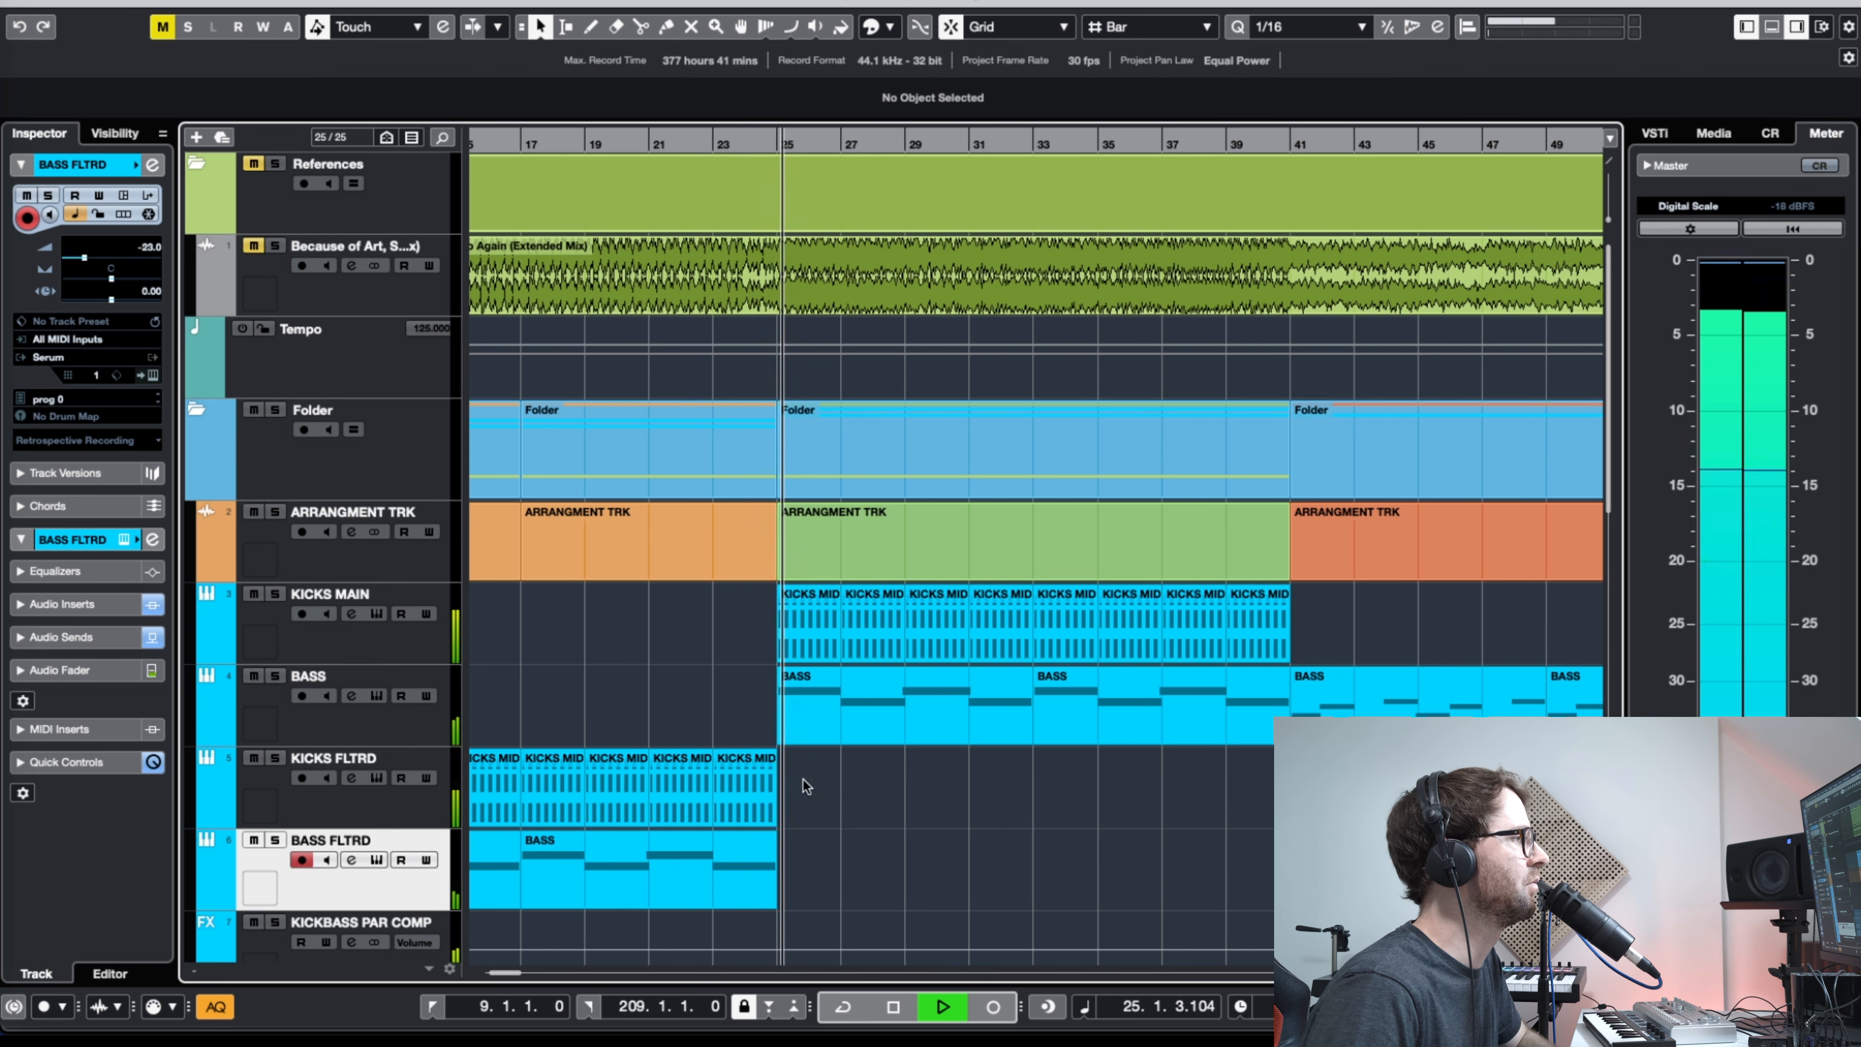
pyautogui.press('g')
pyautogui.press('g')
pyautogui.press('g')
pyautogui.press('g')
pyautogui.press('g')
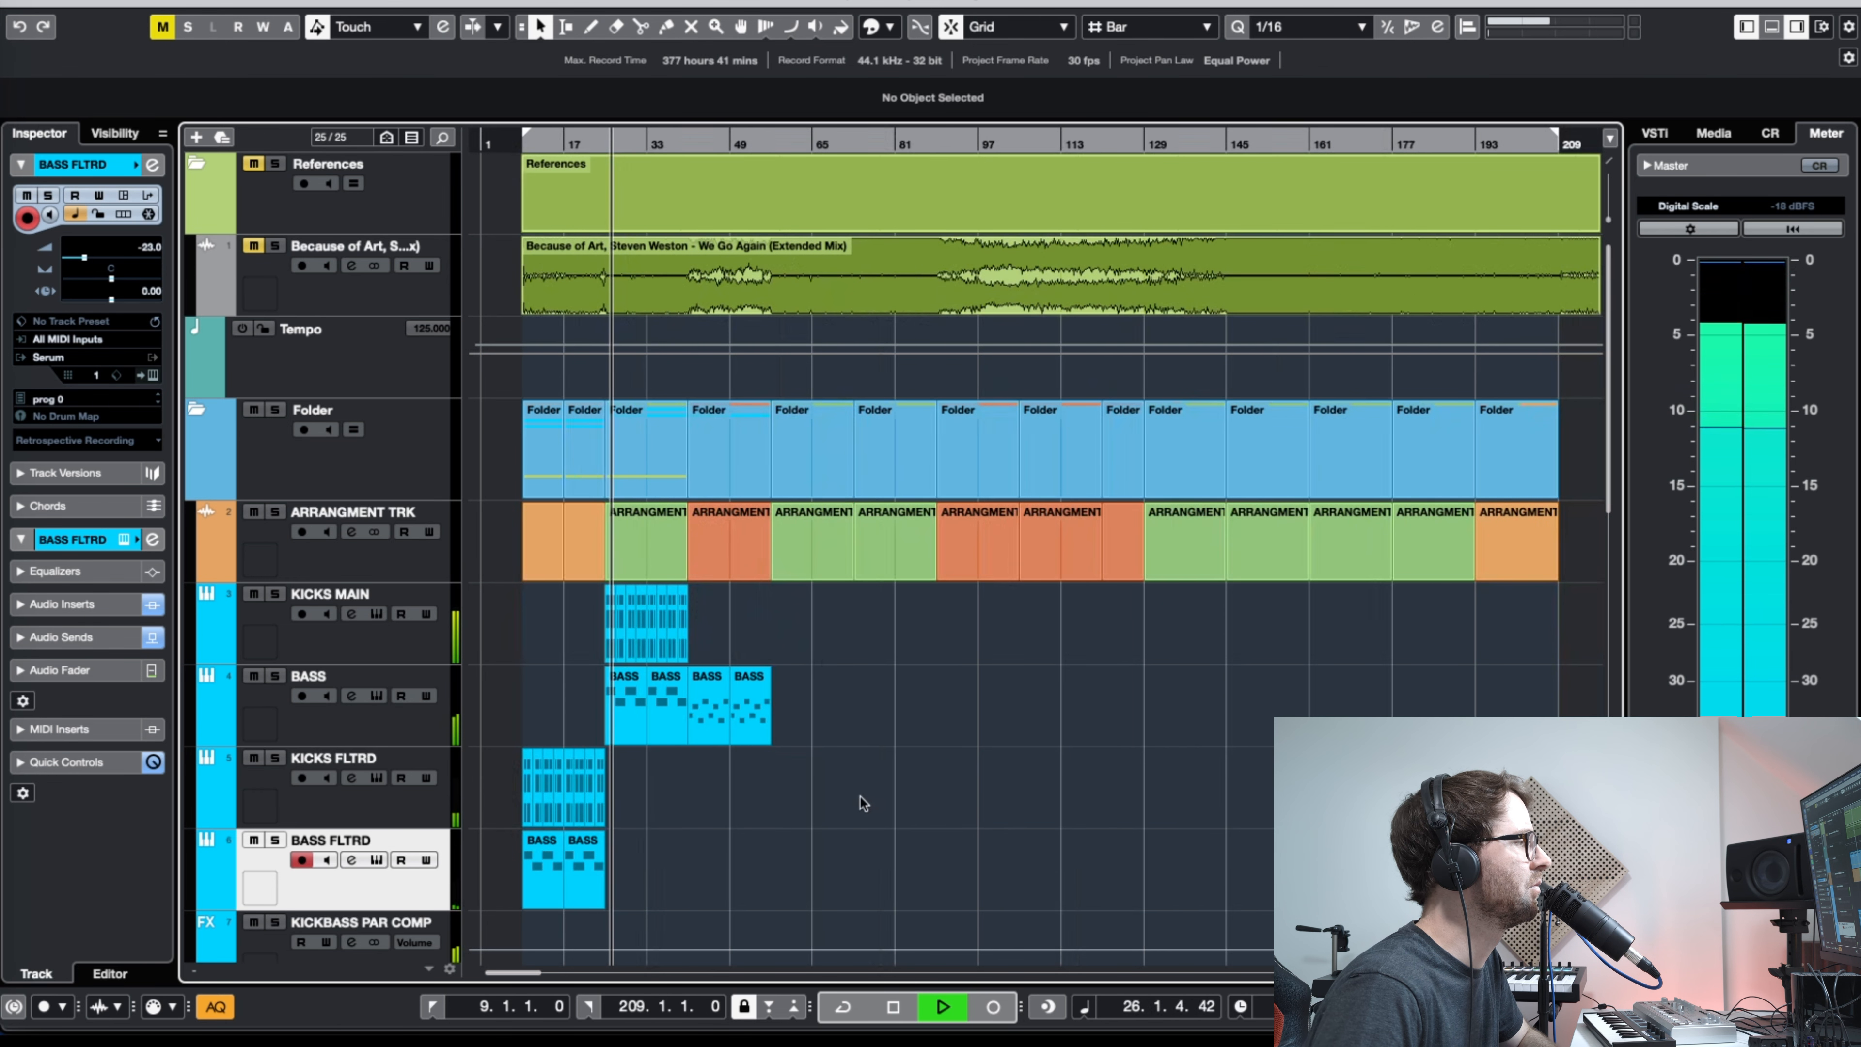
pyautogui.press('g')
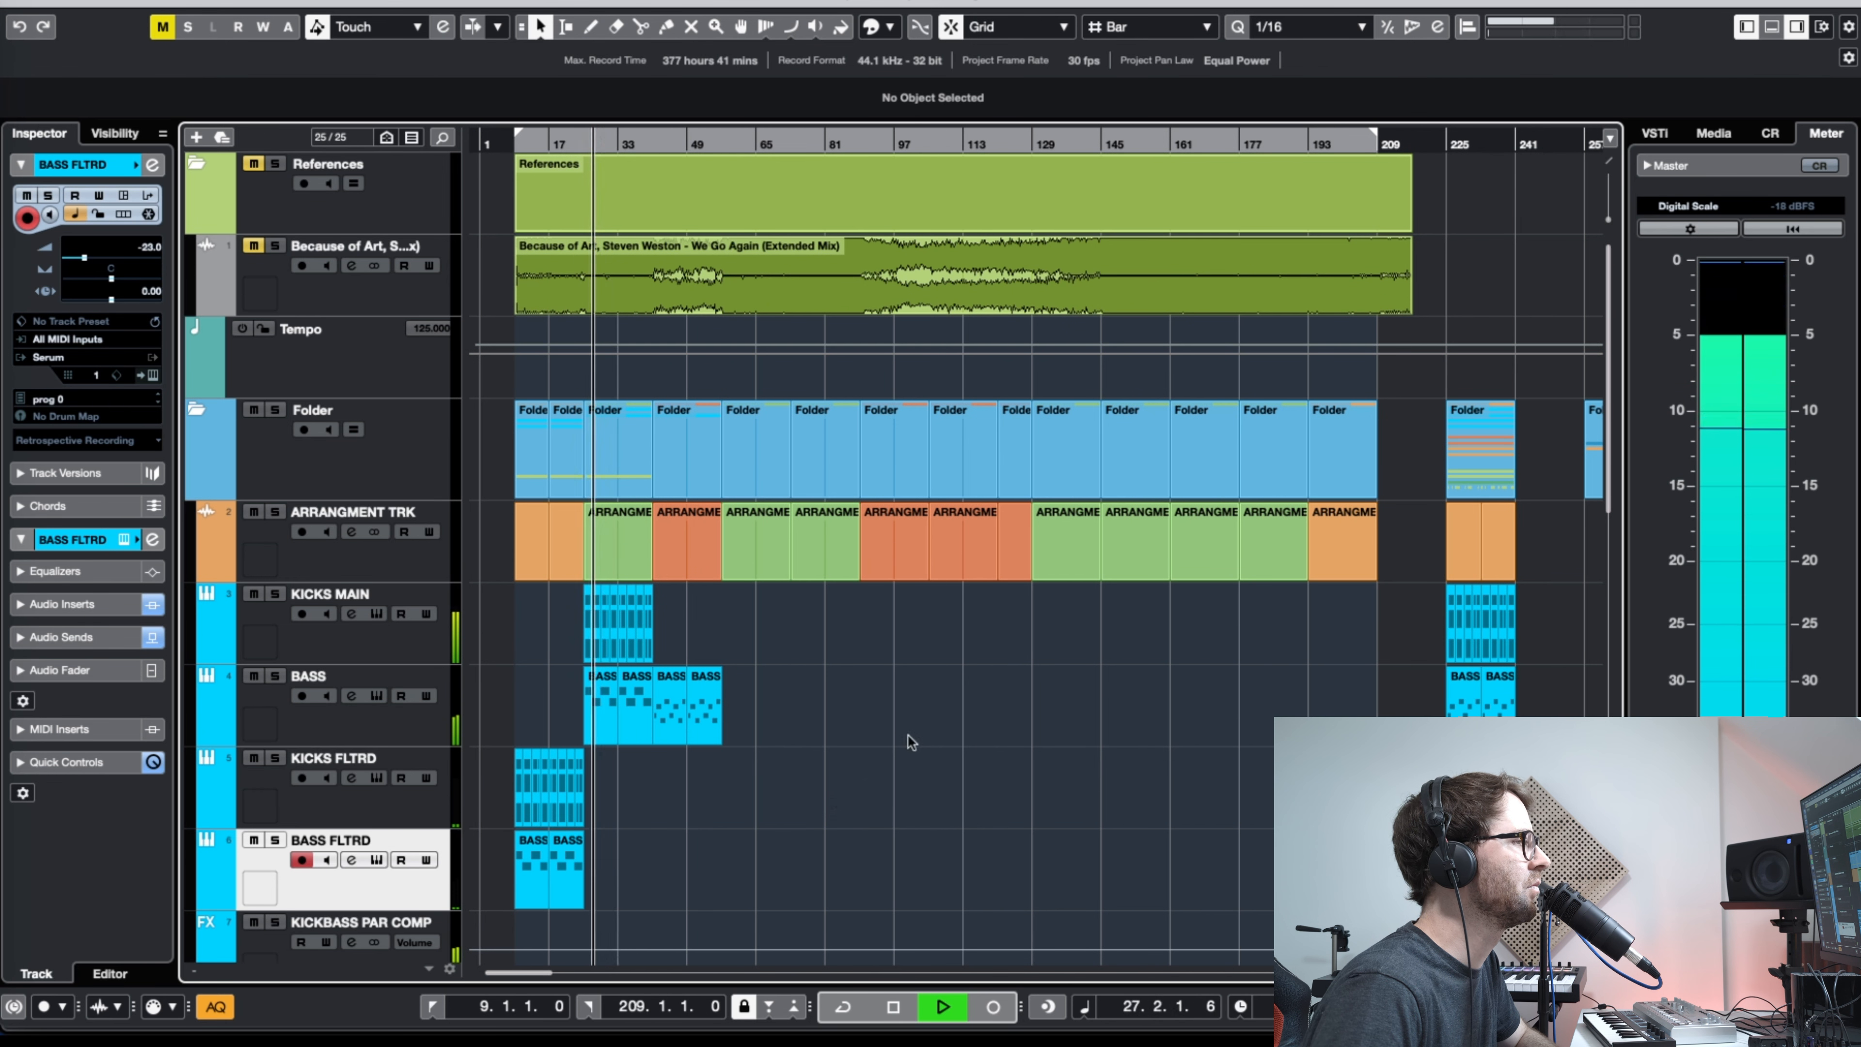
pyautogui.press('space')
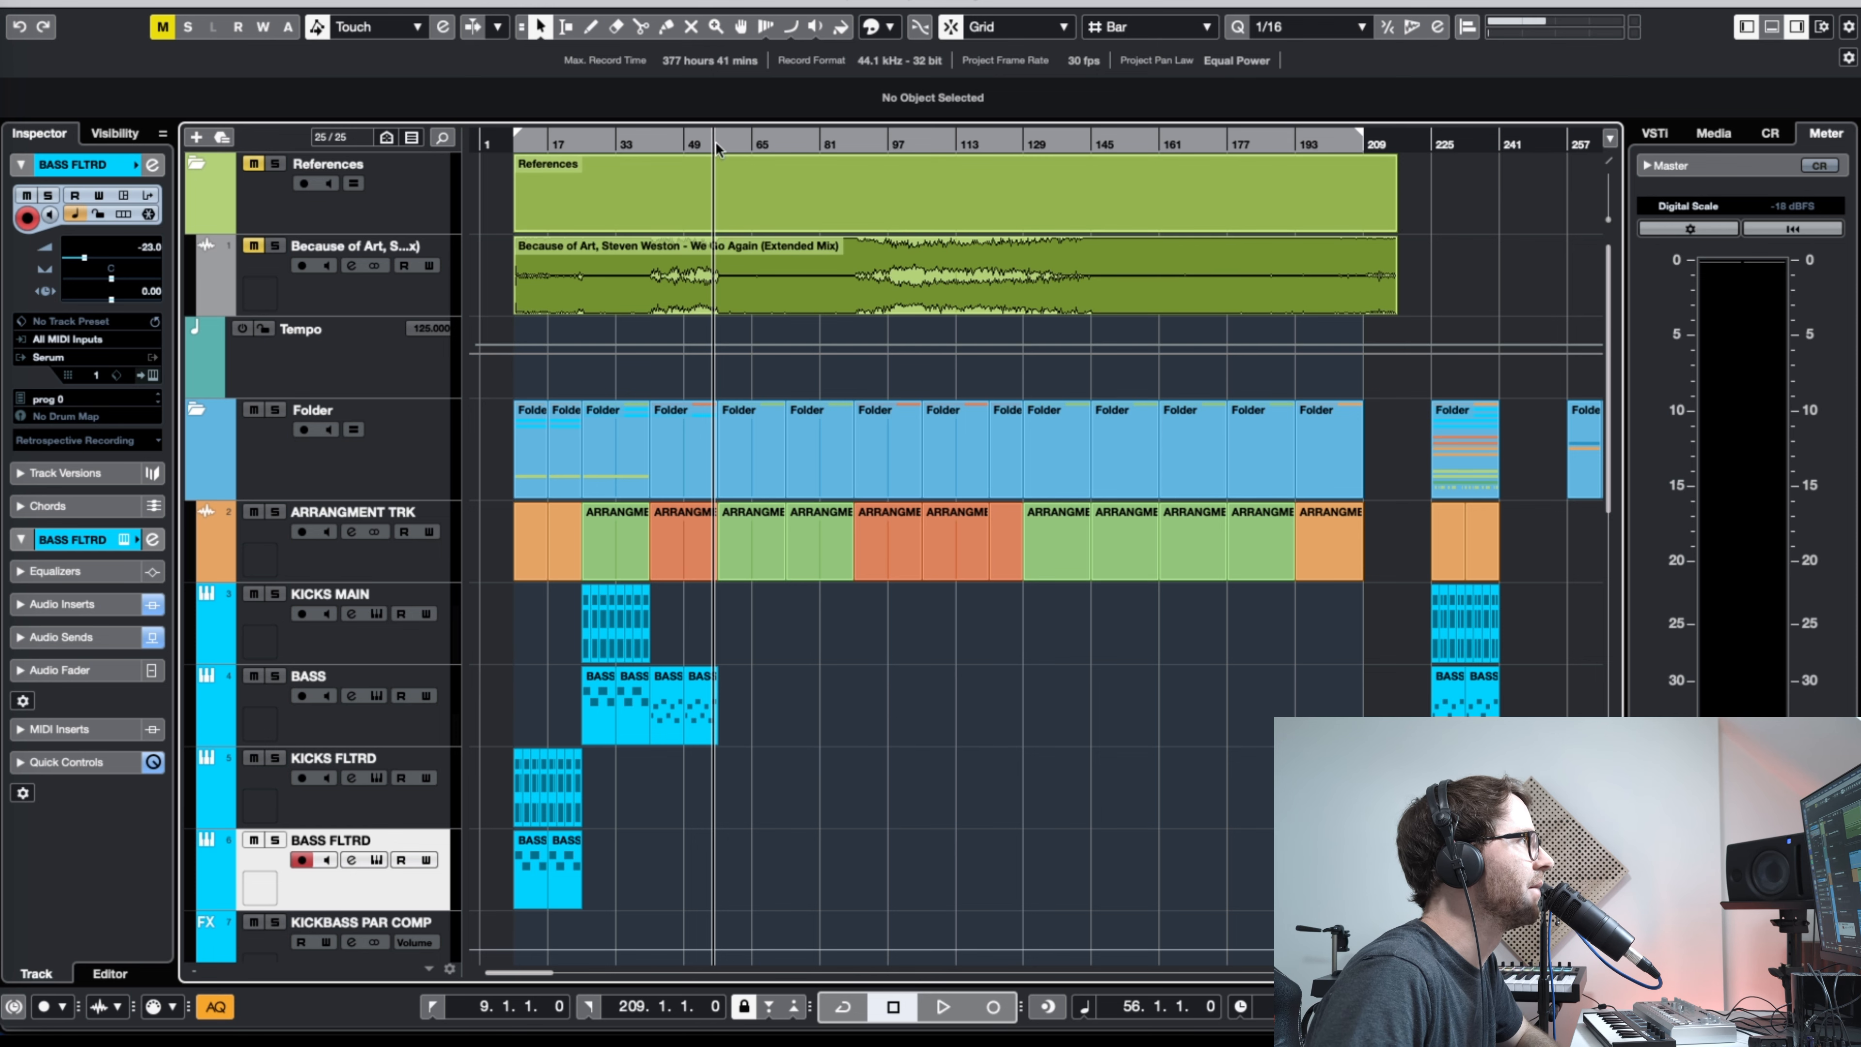
# Step: Move the two bass parts at bars 41 to 57 from the BASS track to BASS FLTRD
pyautogui.moveTo(716, 147); pyautogui.dragTo(650, 192)
pyautogui.press('h')
pyautogui.press('h')
pyautogui.press('h')
pyautogui.press('h')
pyautogui.press('g')
pyautogui.scroll(-3, 630, 655)
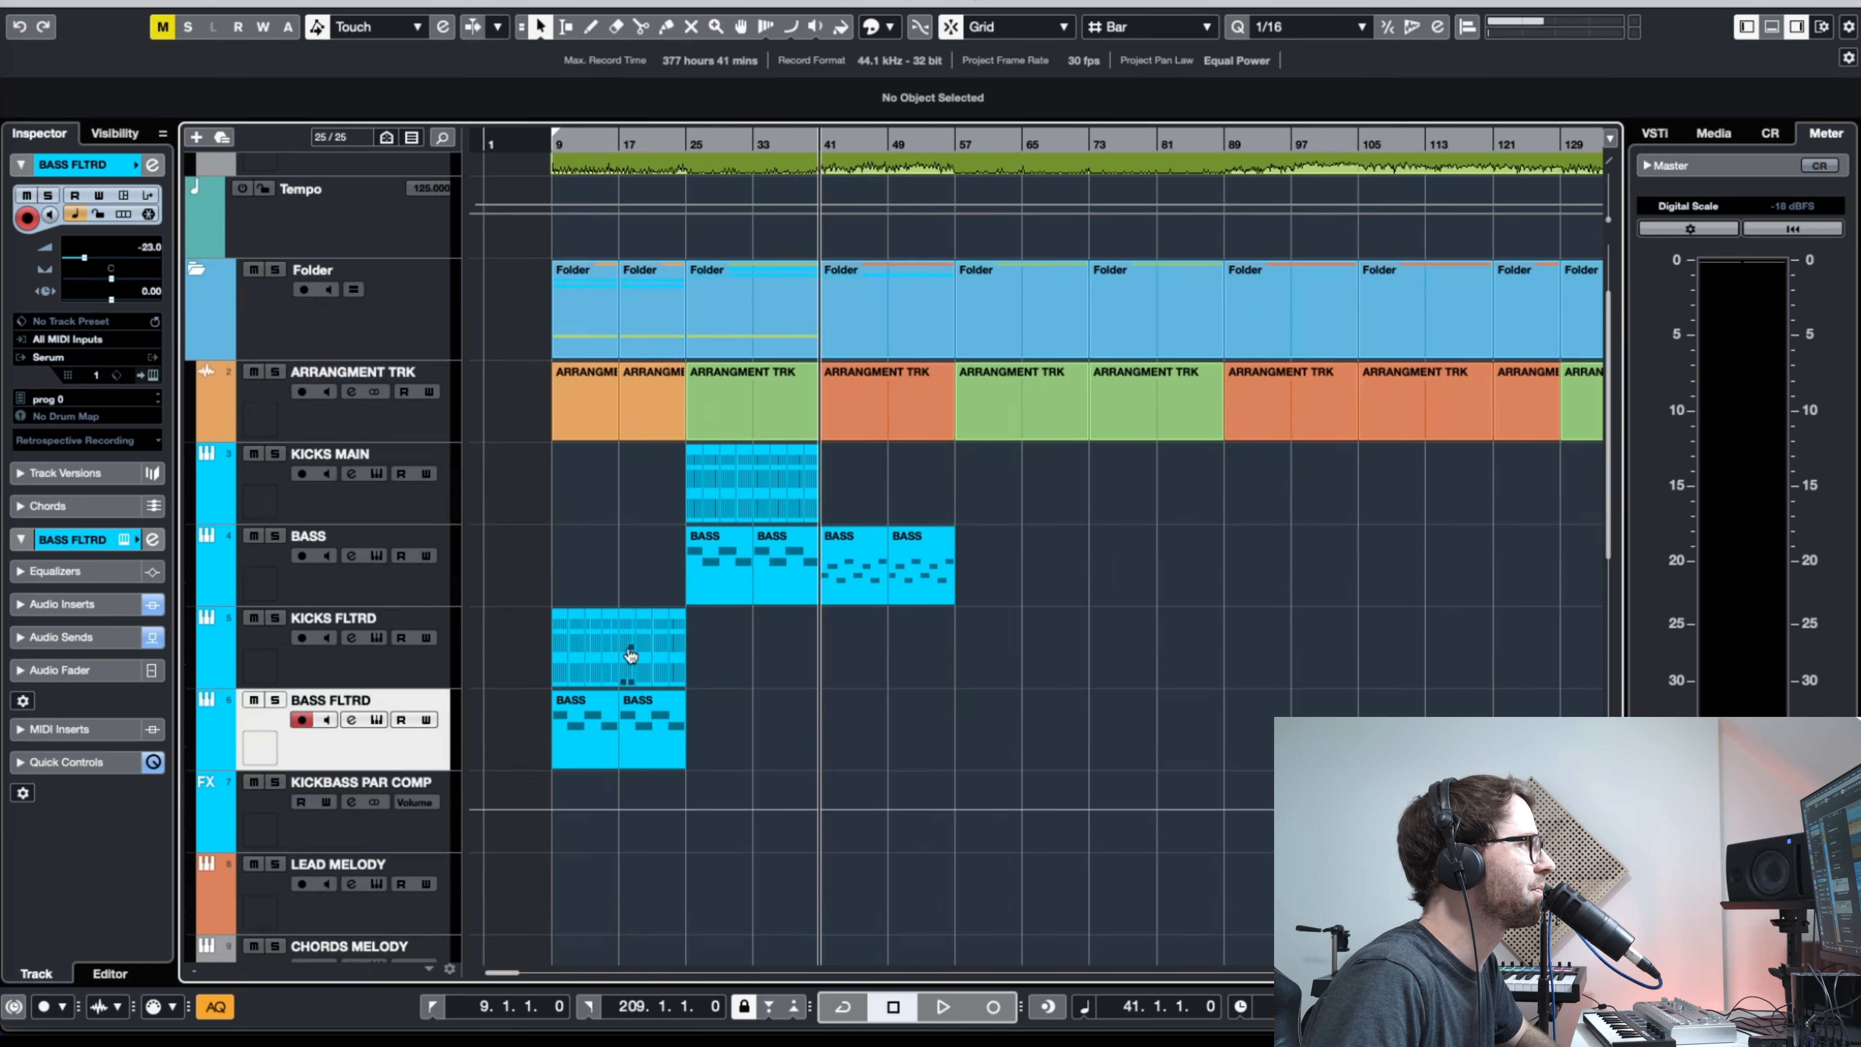
pyautogui.scroll(-3, 914, 539)
pyautogui.scroll(3, 1035, 528)
pyautogui.scroll(3, 1118, 592)
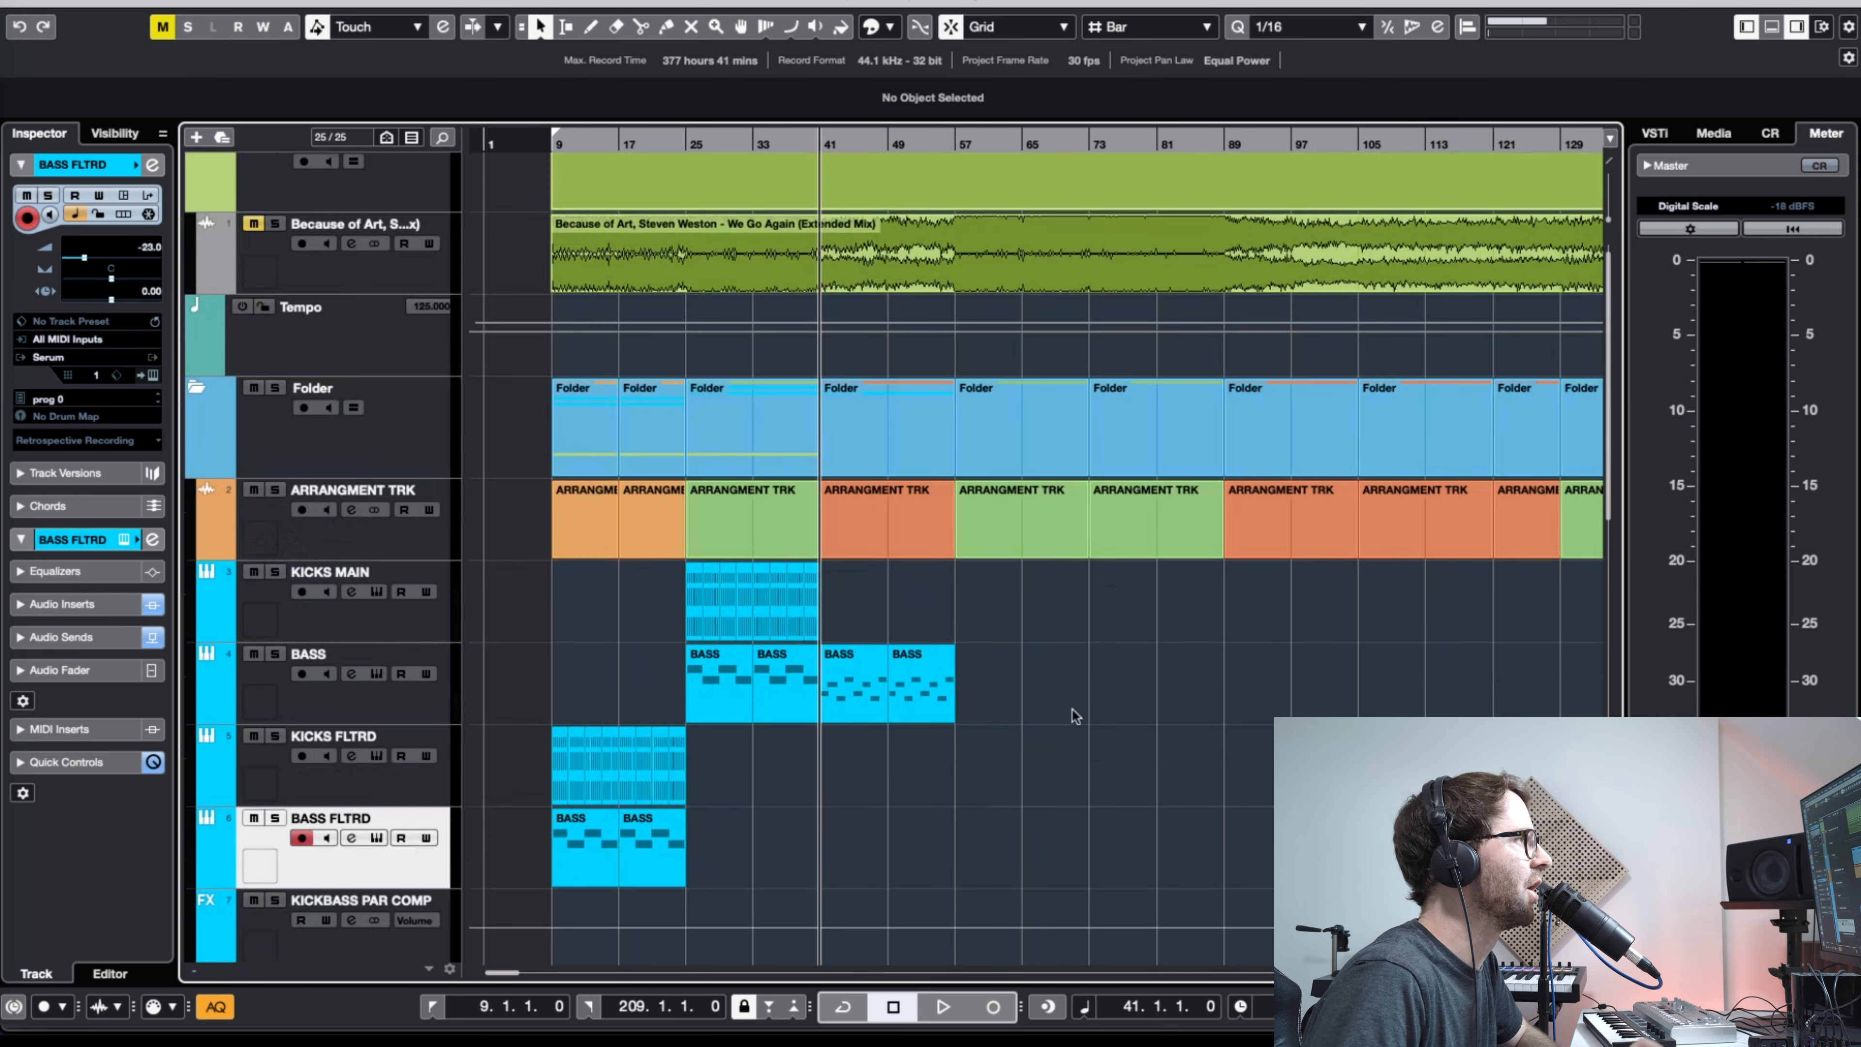
pyautogui.scroll(1, 1041, 701)
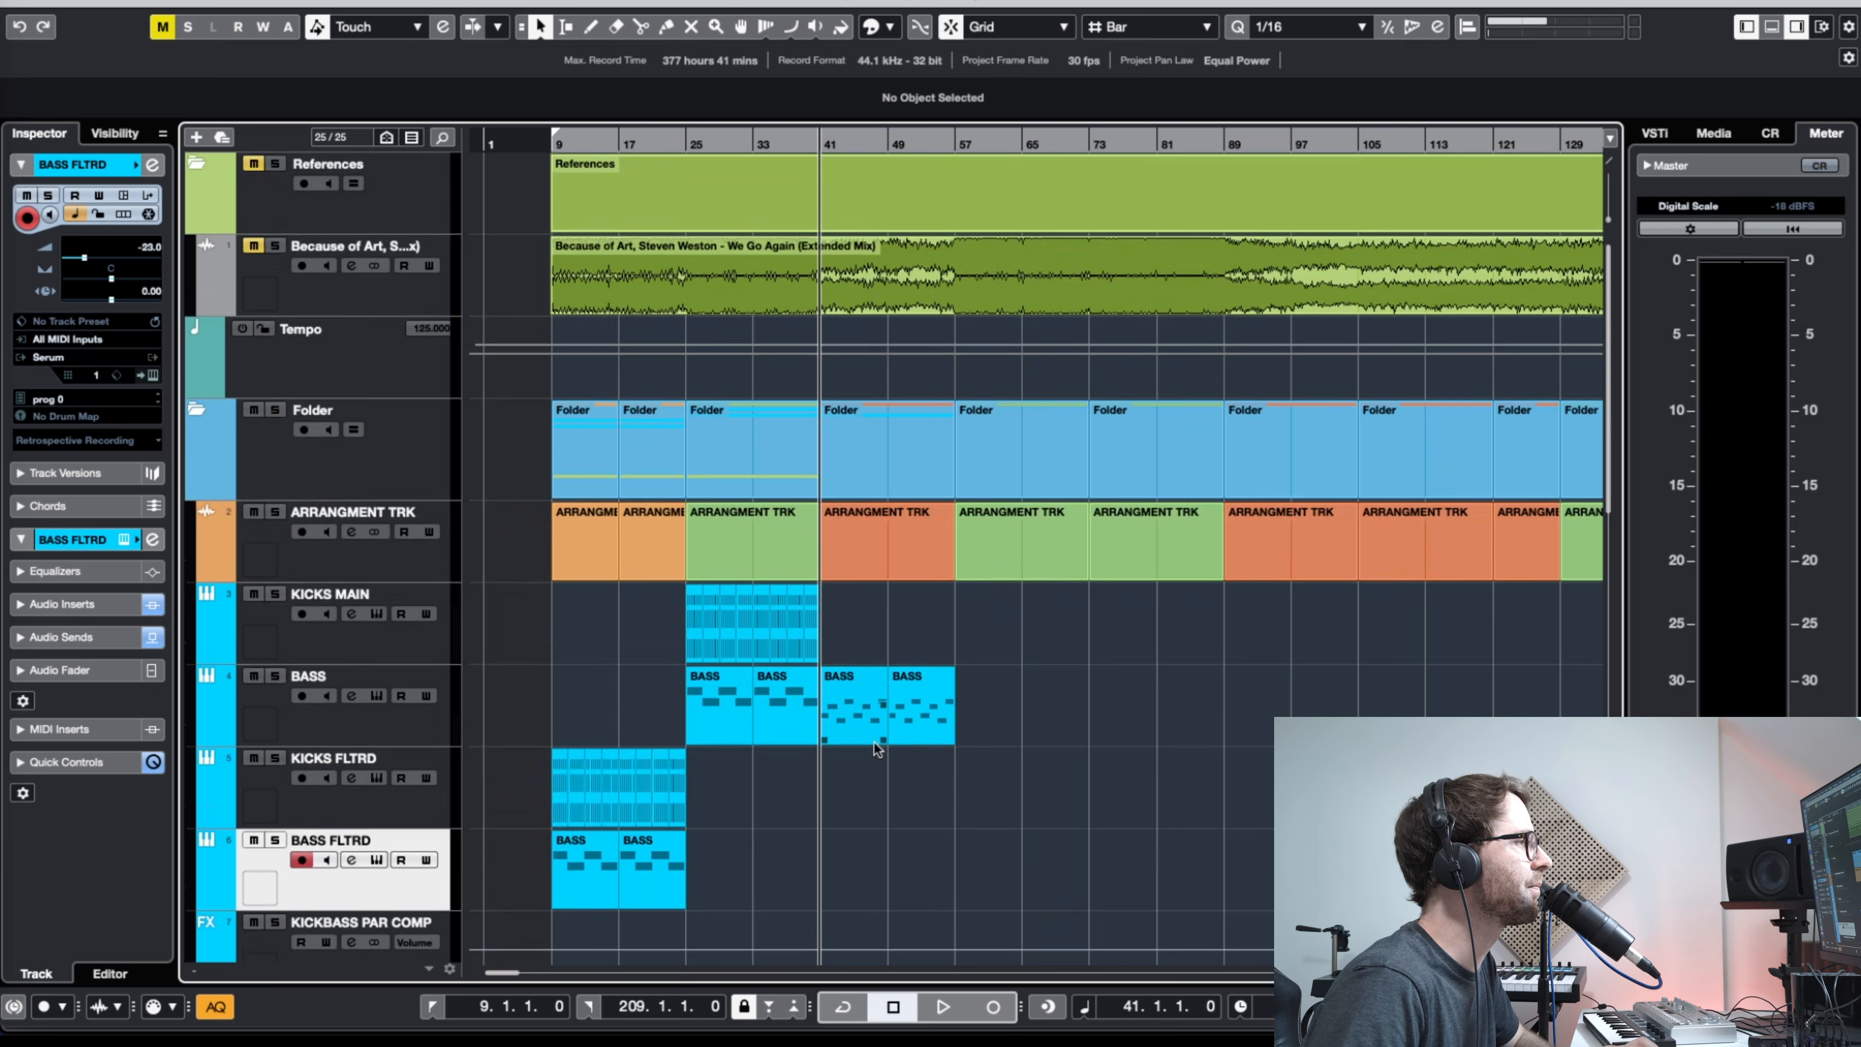
pyautogui.moveTo(874, 740); pyautogui.dragTo(853, 855)
pyautogui.click(994, 789)
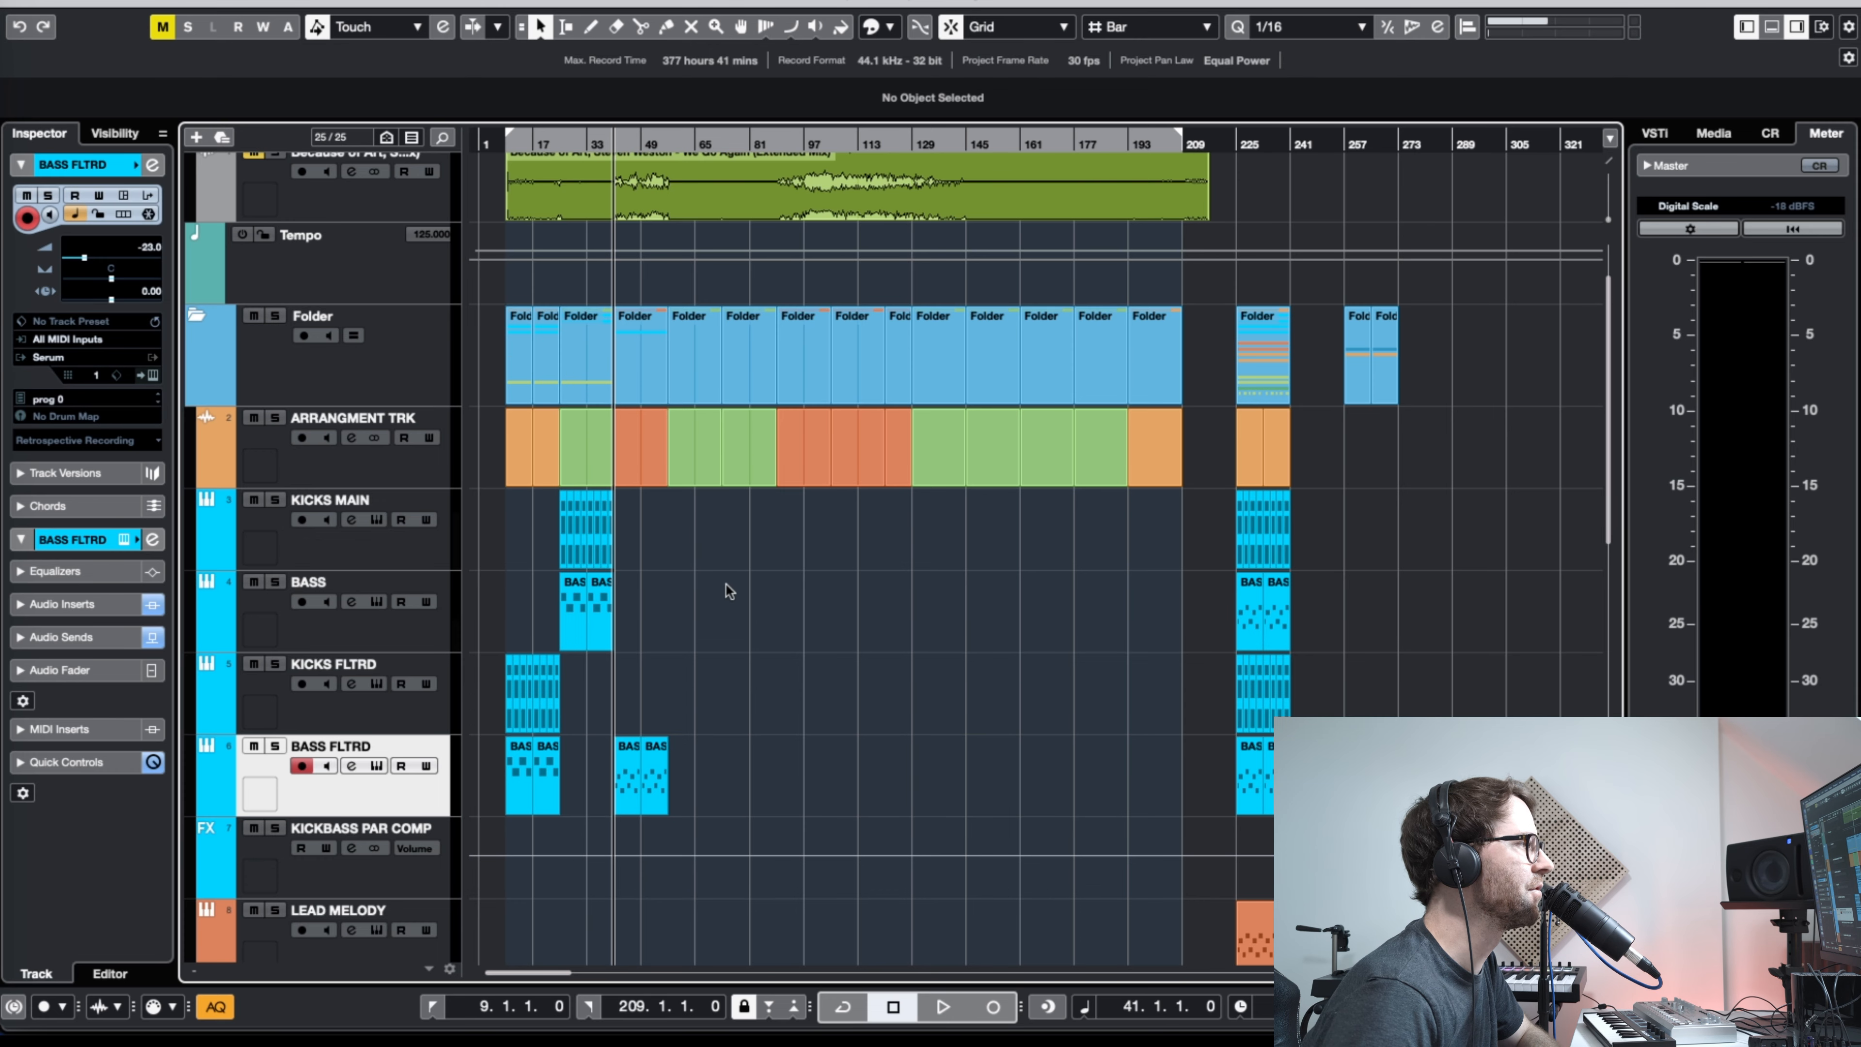
# Step: Copy the main kicks and bass from bars 25 to 41 into the second green section, filling bars 57 to 89
pyautogui.scroll(4, 727, 589)
pyautogui.scroll(-5, 842, 678)
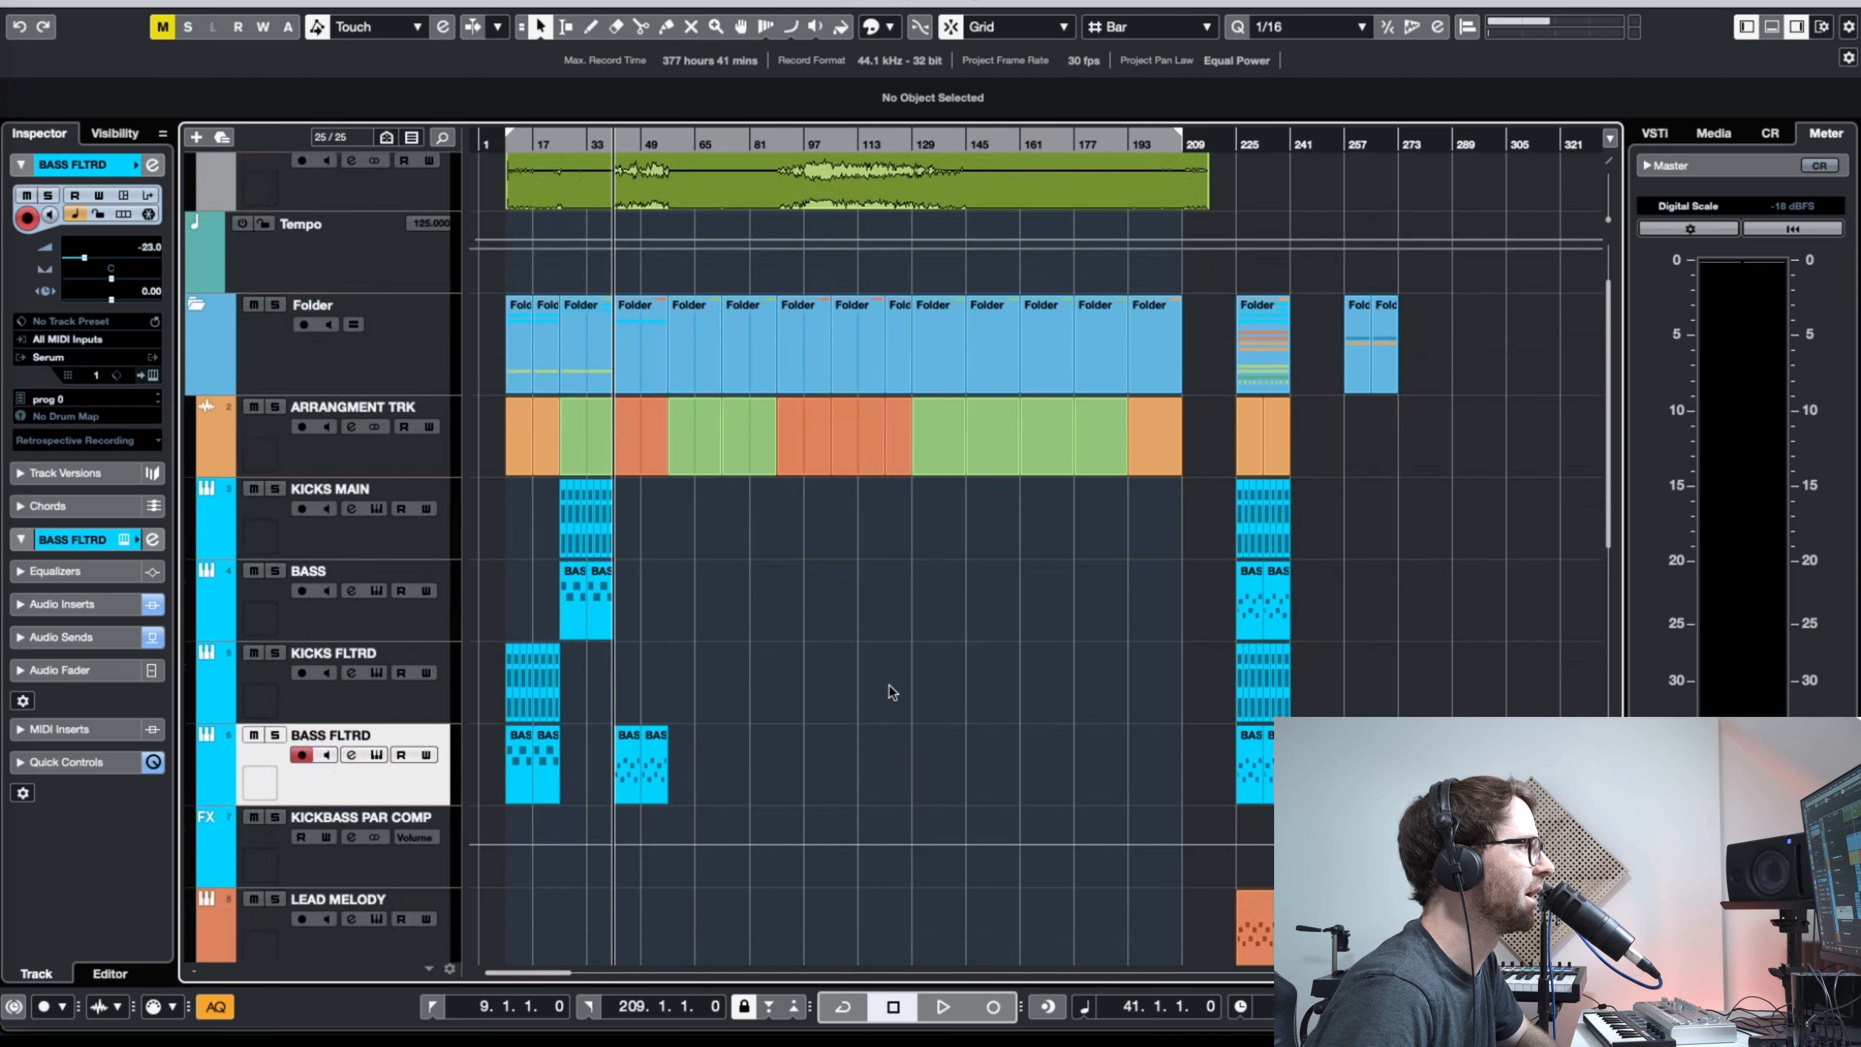
pyautogui.scroll(-1, 784, 601)
pyautogui.press('h')
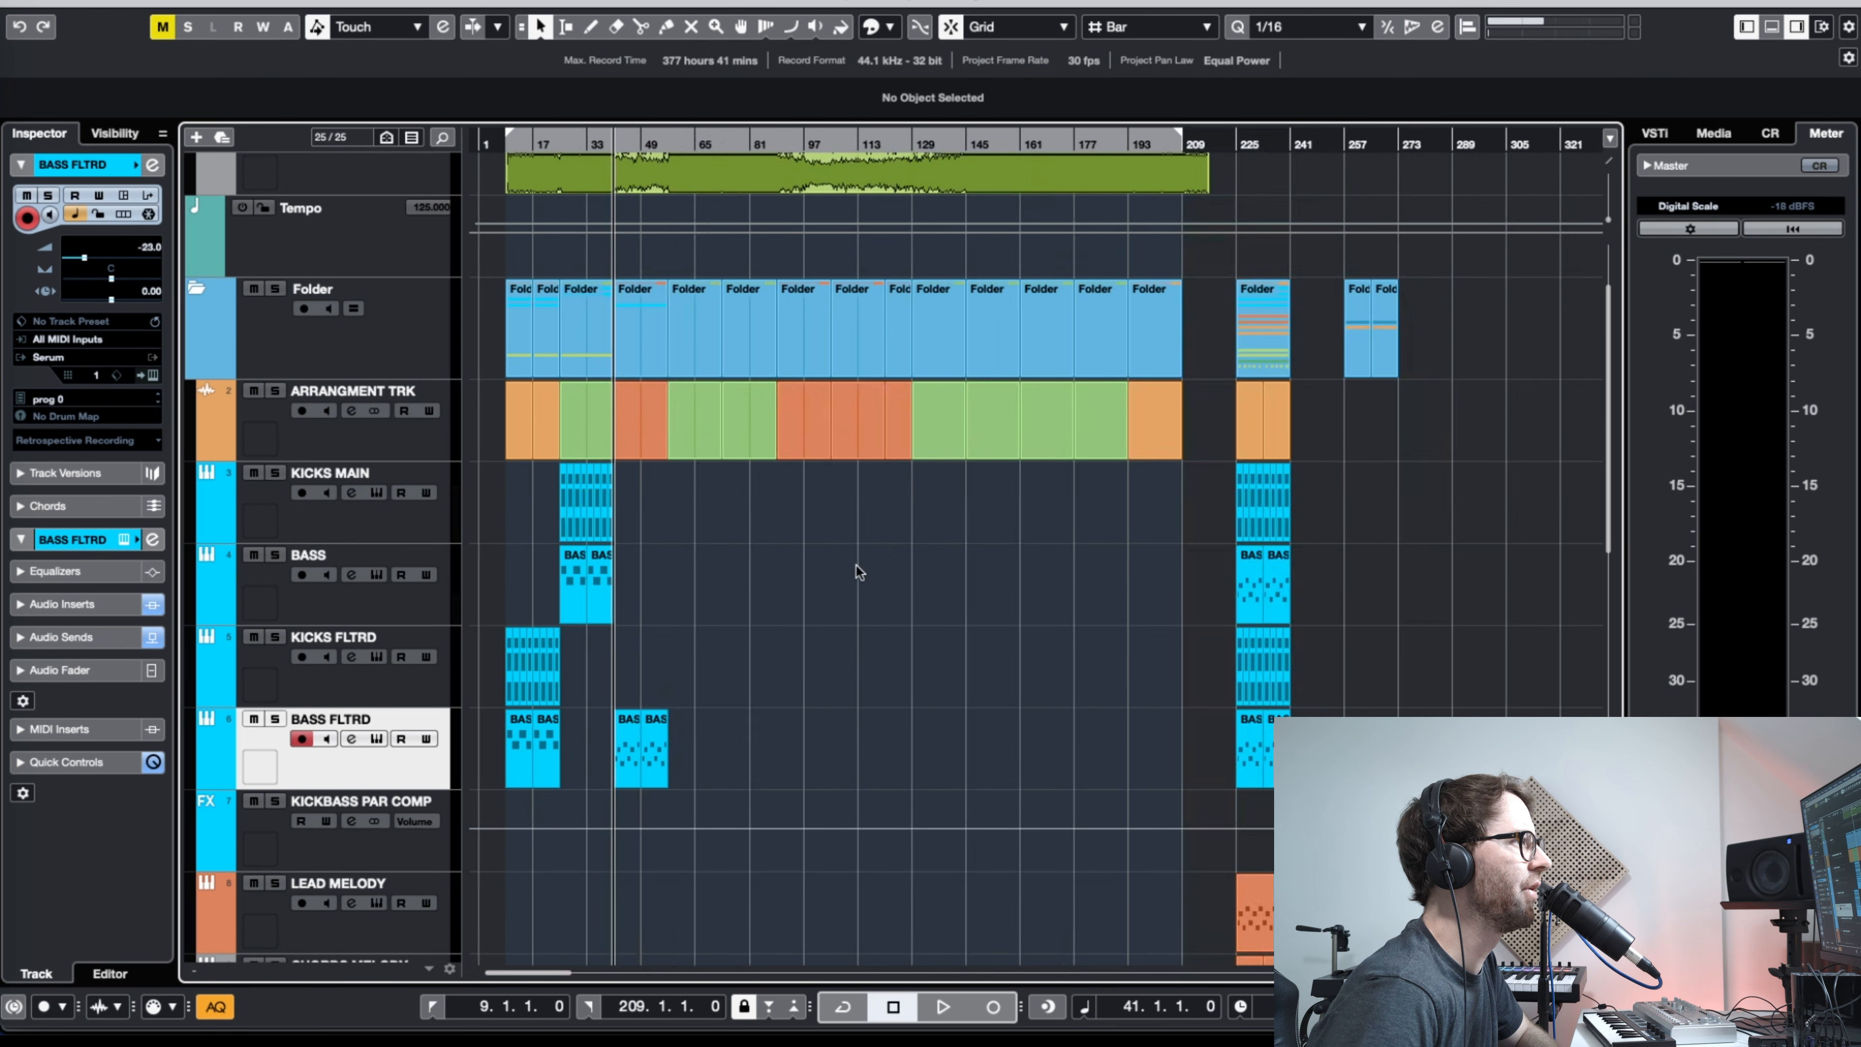
pyautogui.scroll(5, 857, 613)
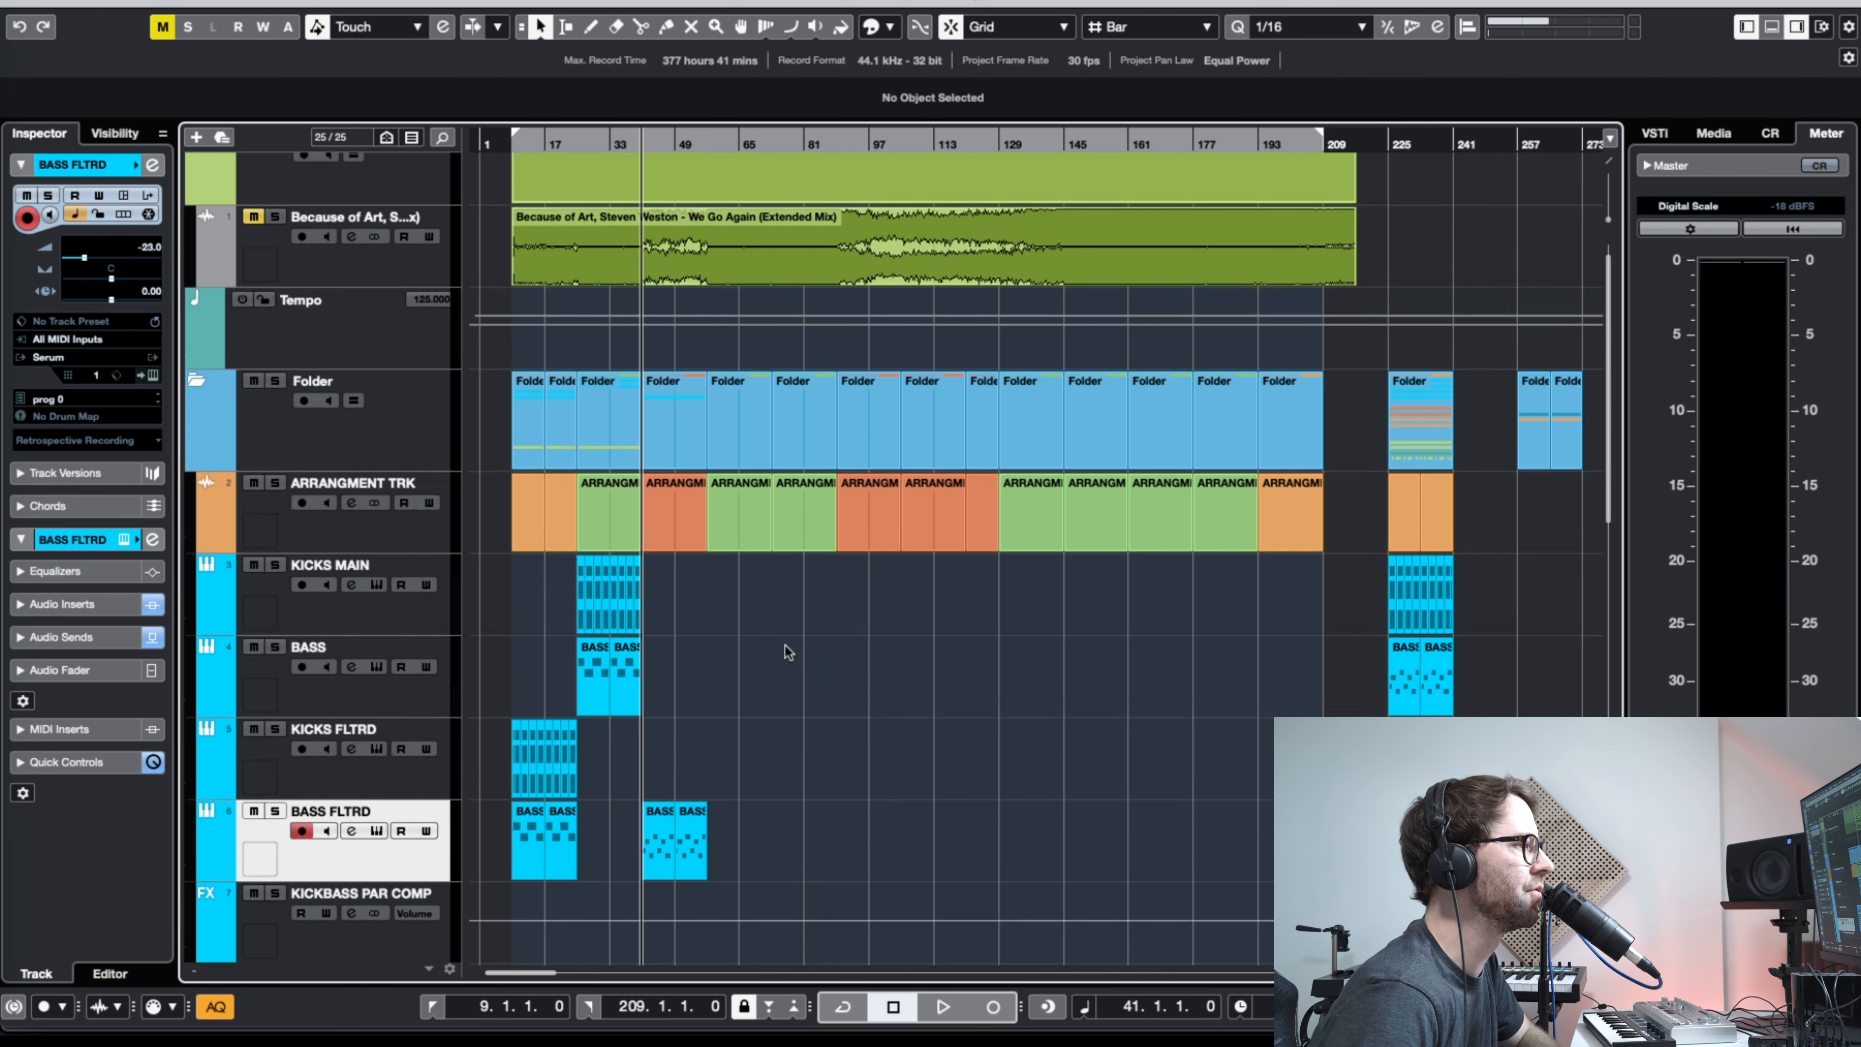
pyautogui.press('h')
pyautogui.press('h')
pyautogui.press('g')
pyautogui.press('g')
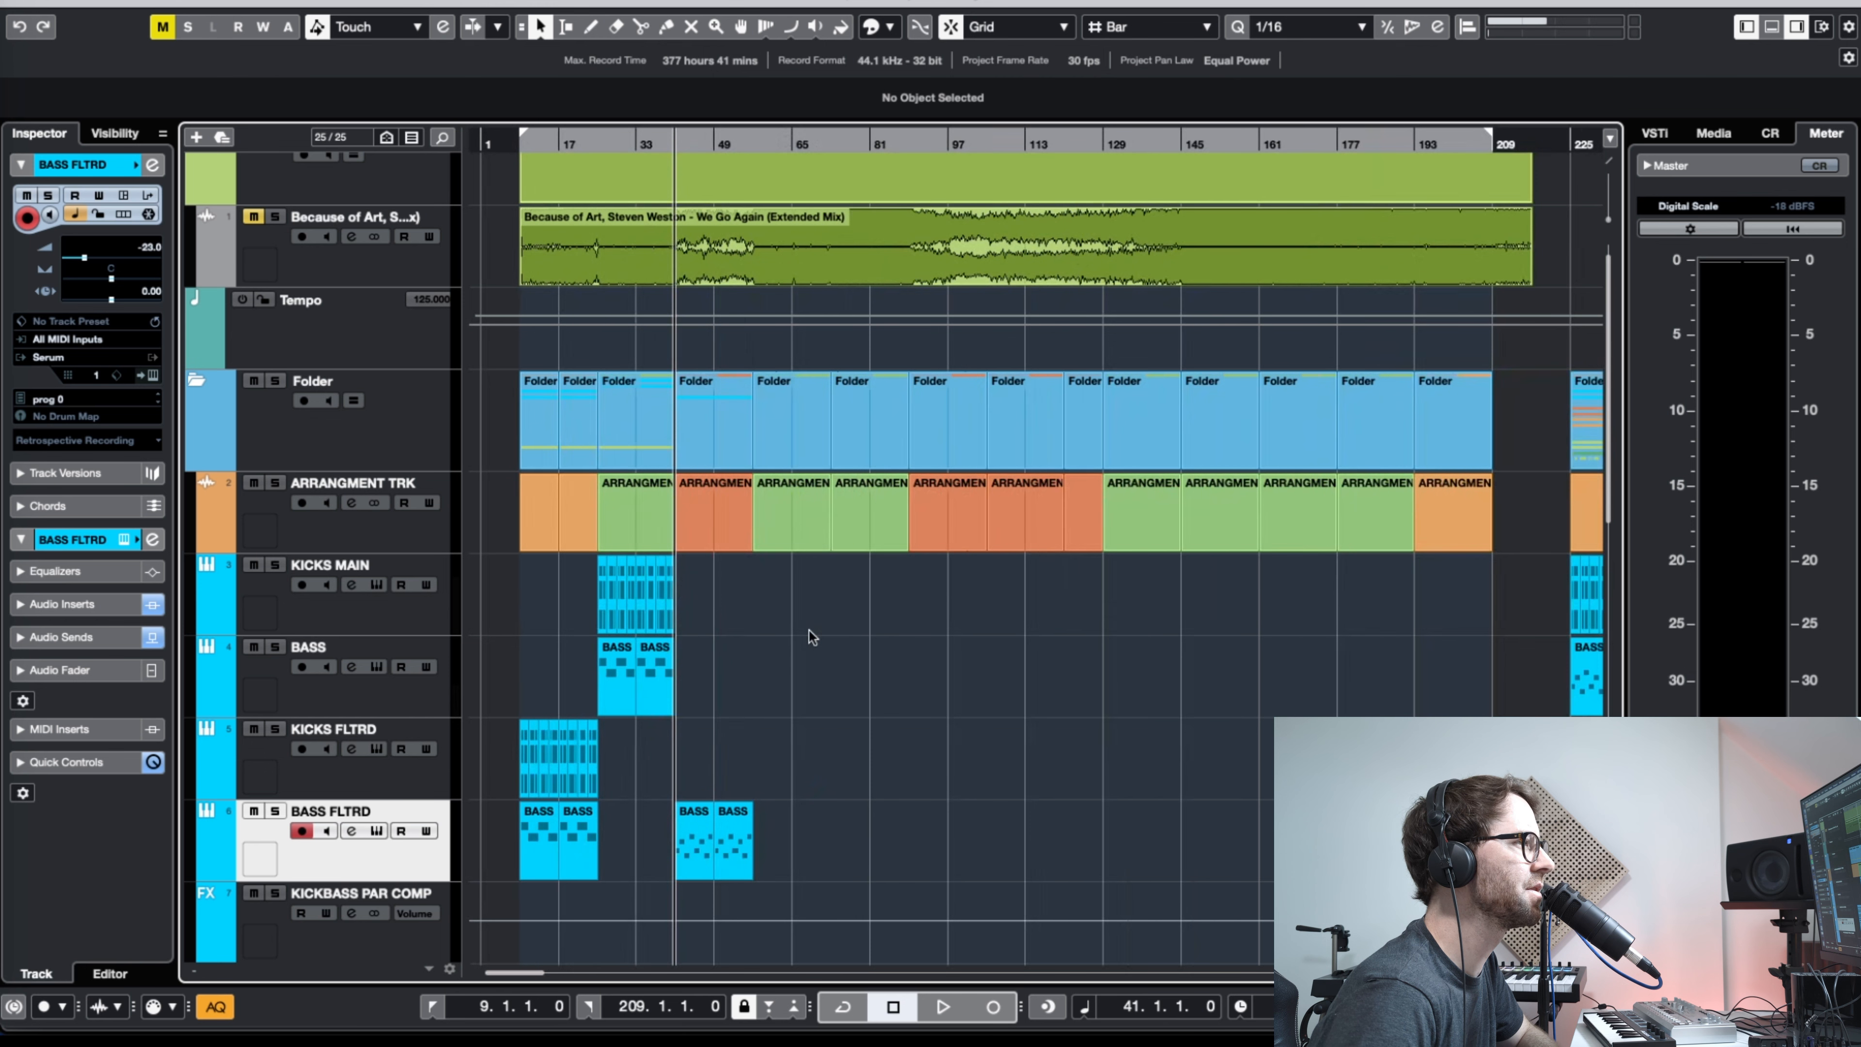
pyautogui.moveTo(663, 617); pyautogui.dragTo(583, 665)
pyautogui.moveTo(595, 671); pyautogui.dragTo(721, 672)
pyautogui.moveTo(847, 616); pyautogui.dragTo(787, 685)
pyautogui.click(870, 697)
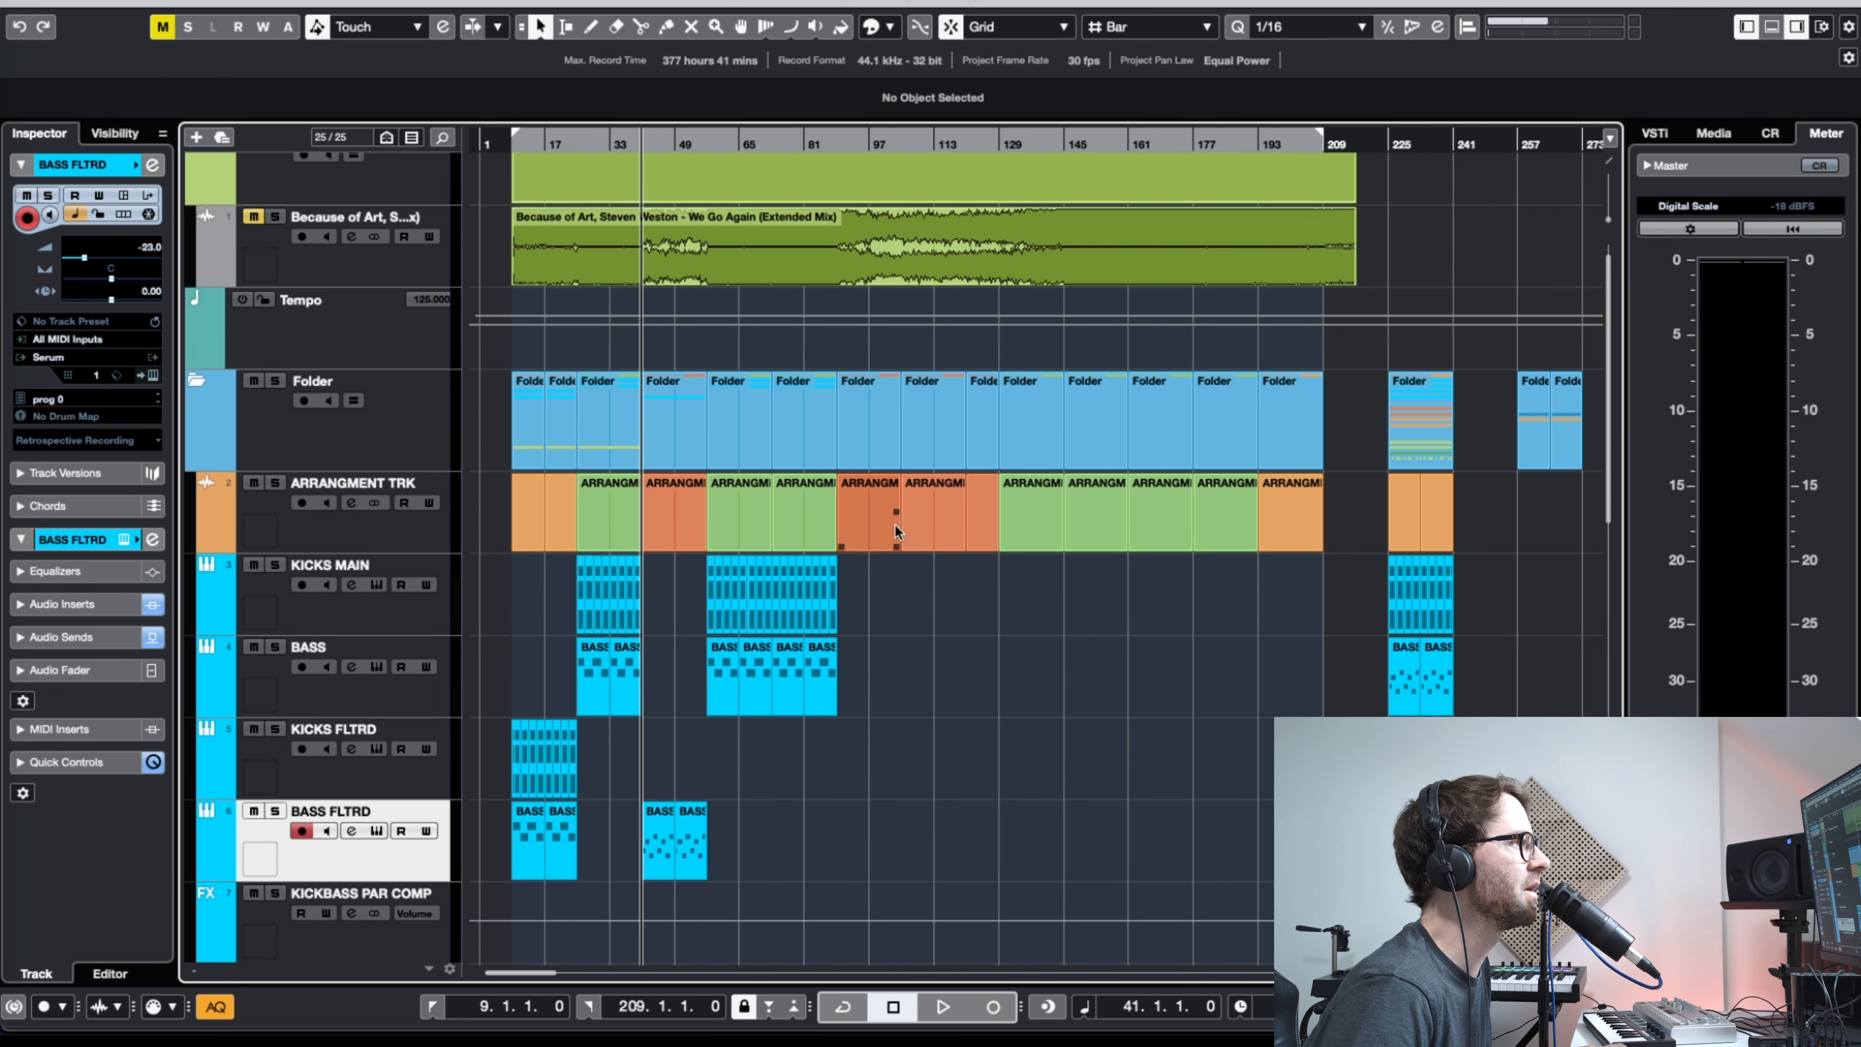
# Step: Replace the long-note bass parts at bars 57 to 89 with the busier bass pattern from BASS FLTRD
pyautogui.moveTo(873, 690); pyautogui.dragTo(698, 708)
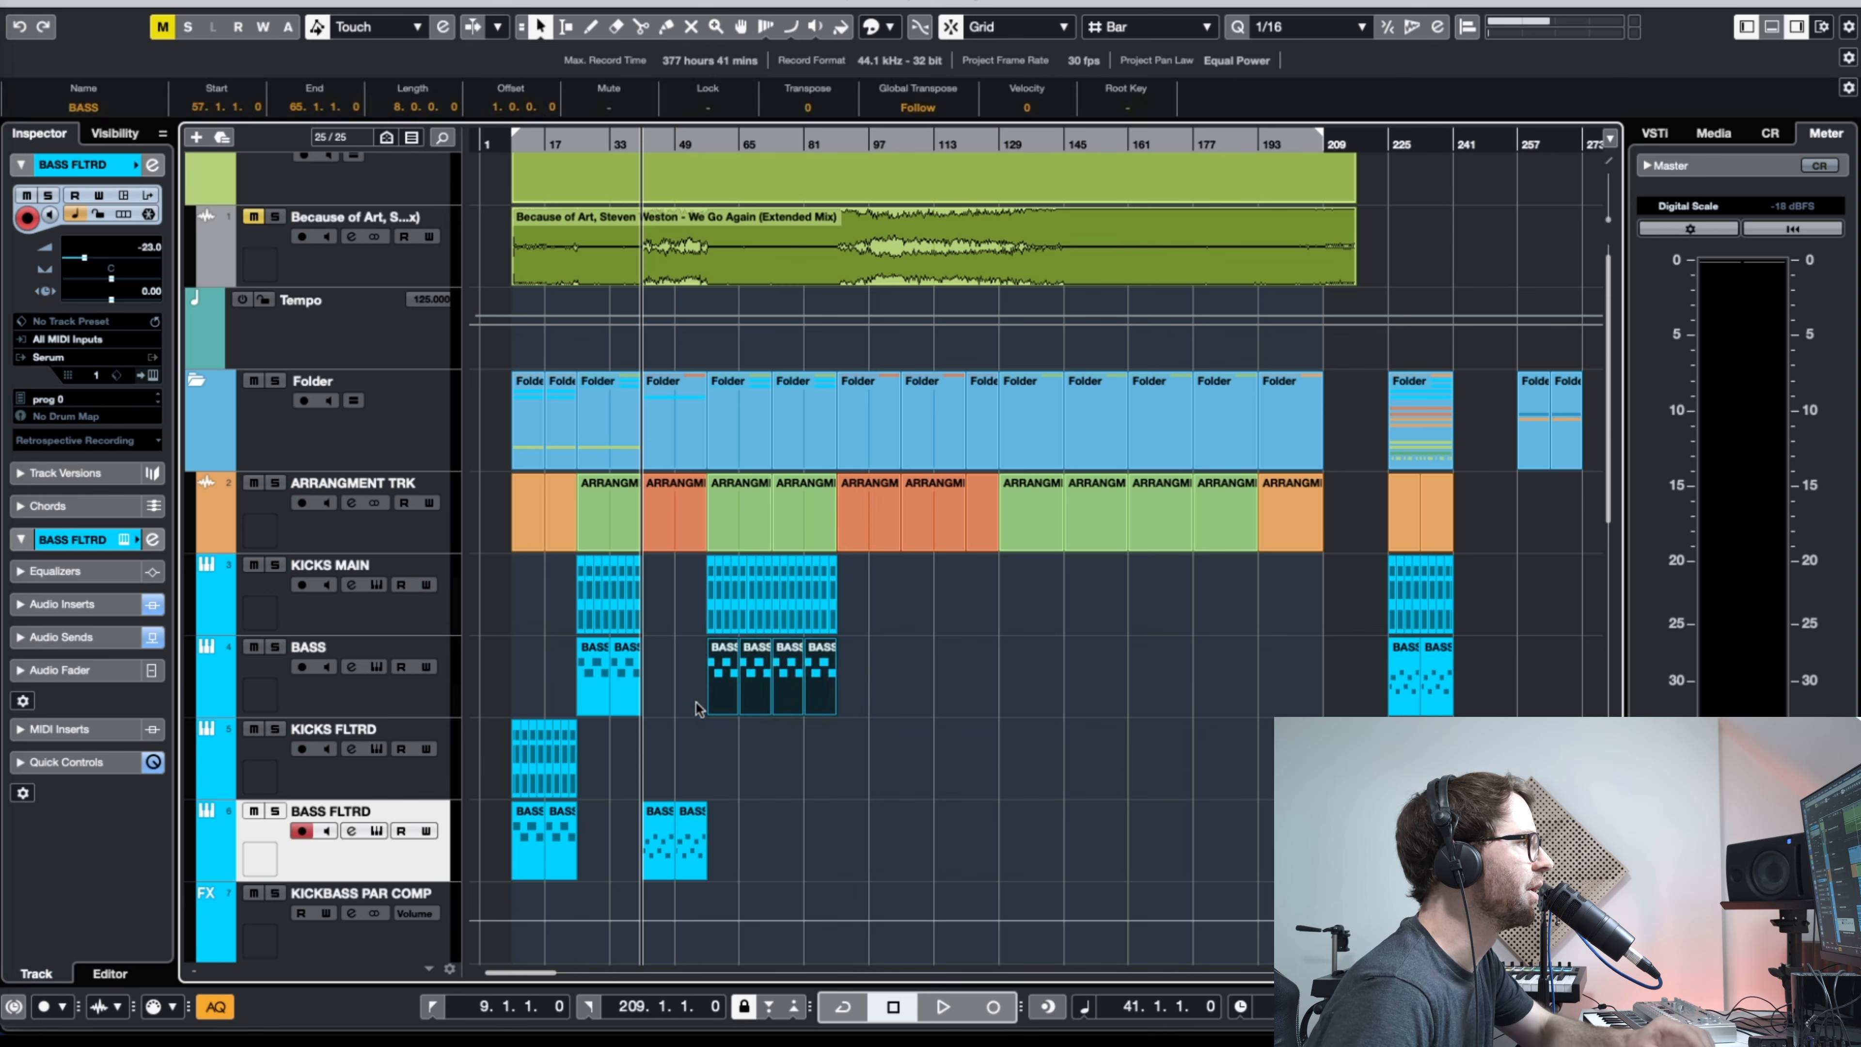
pyautogui.press('Delete')
pyautogui.click(660, 850)
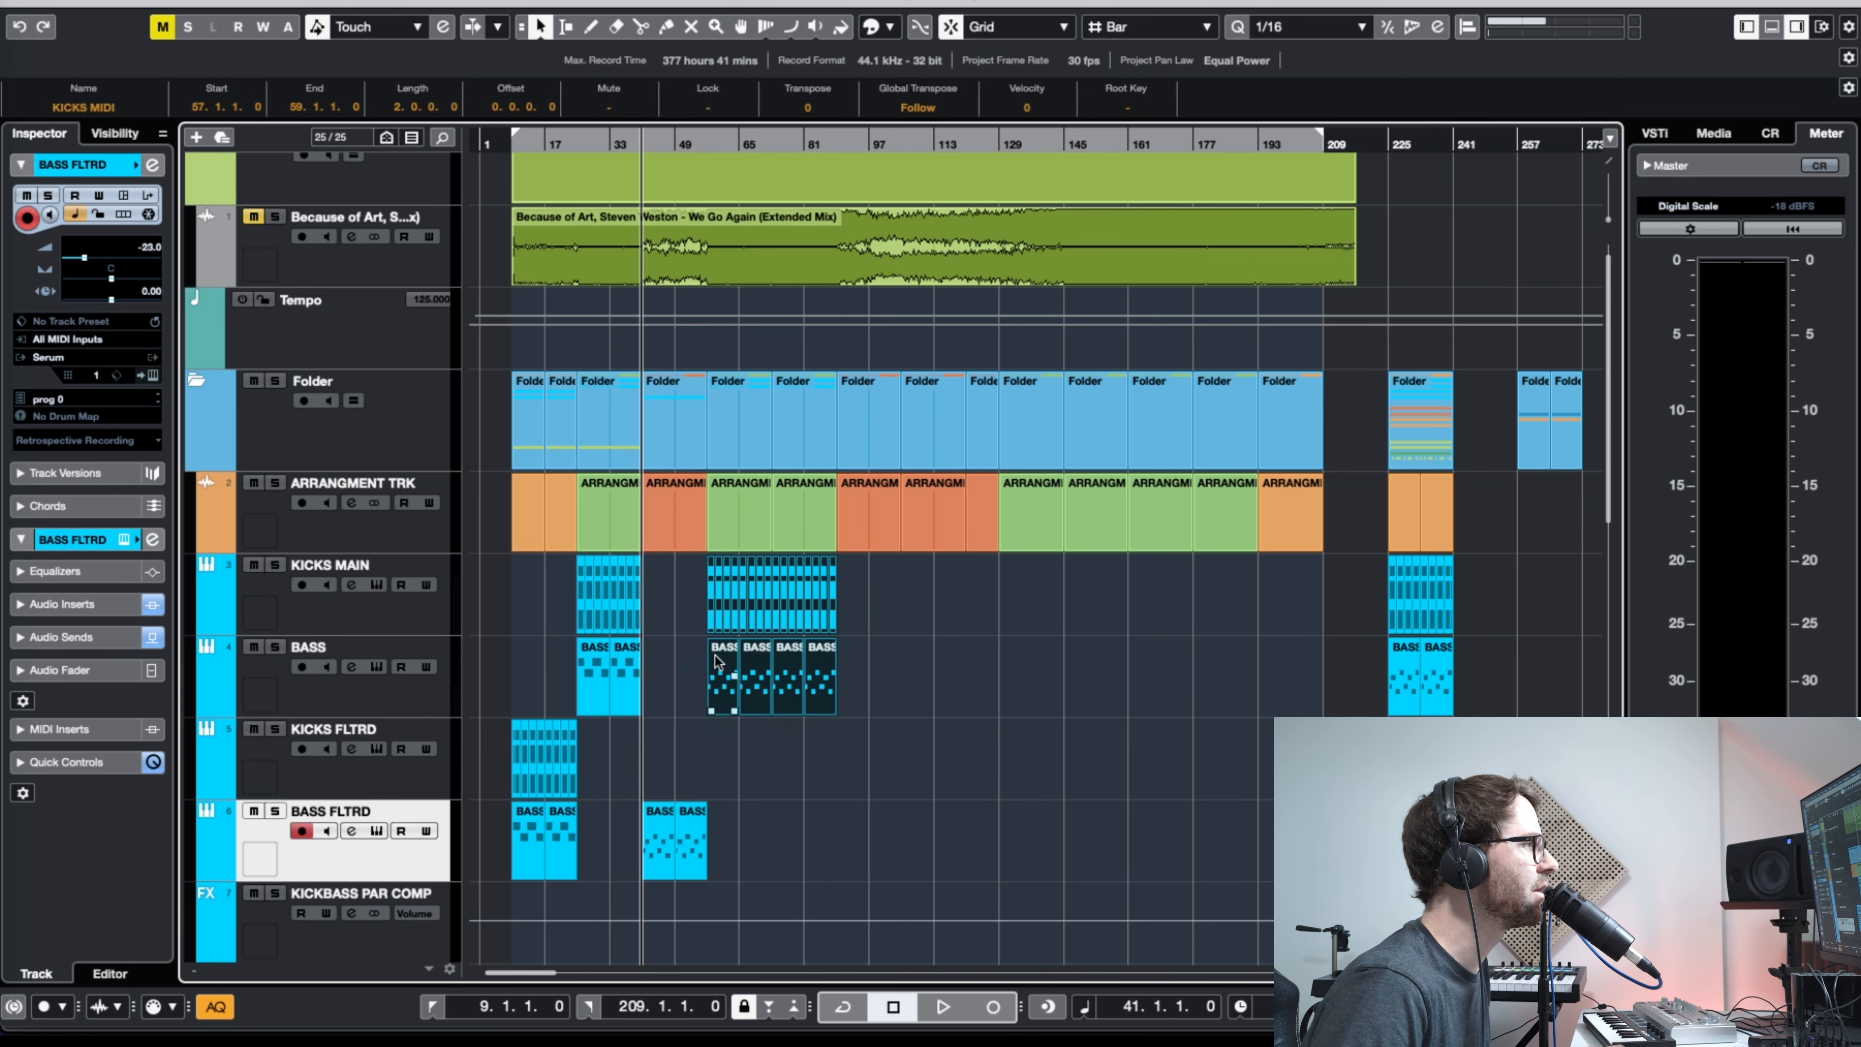
# Step: Copy the main kicks and bass from bar 57 to bar 129 and duplicate them to fill the green section up to bar 193
pyautogui.moveTo(727, 670); pyautogui.dragTo(1022, 658)
pyautogui.moveTo(1083, 143); pyautogui.dragTo(831, 235)
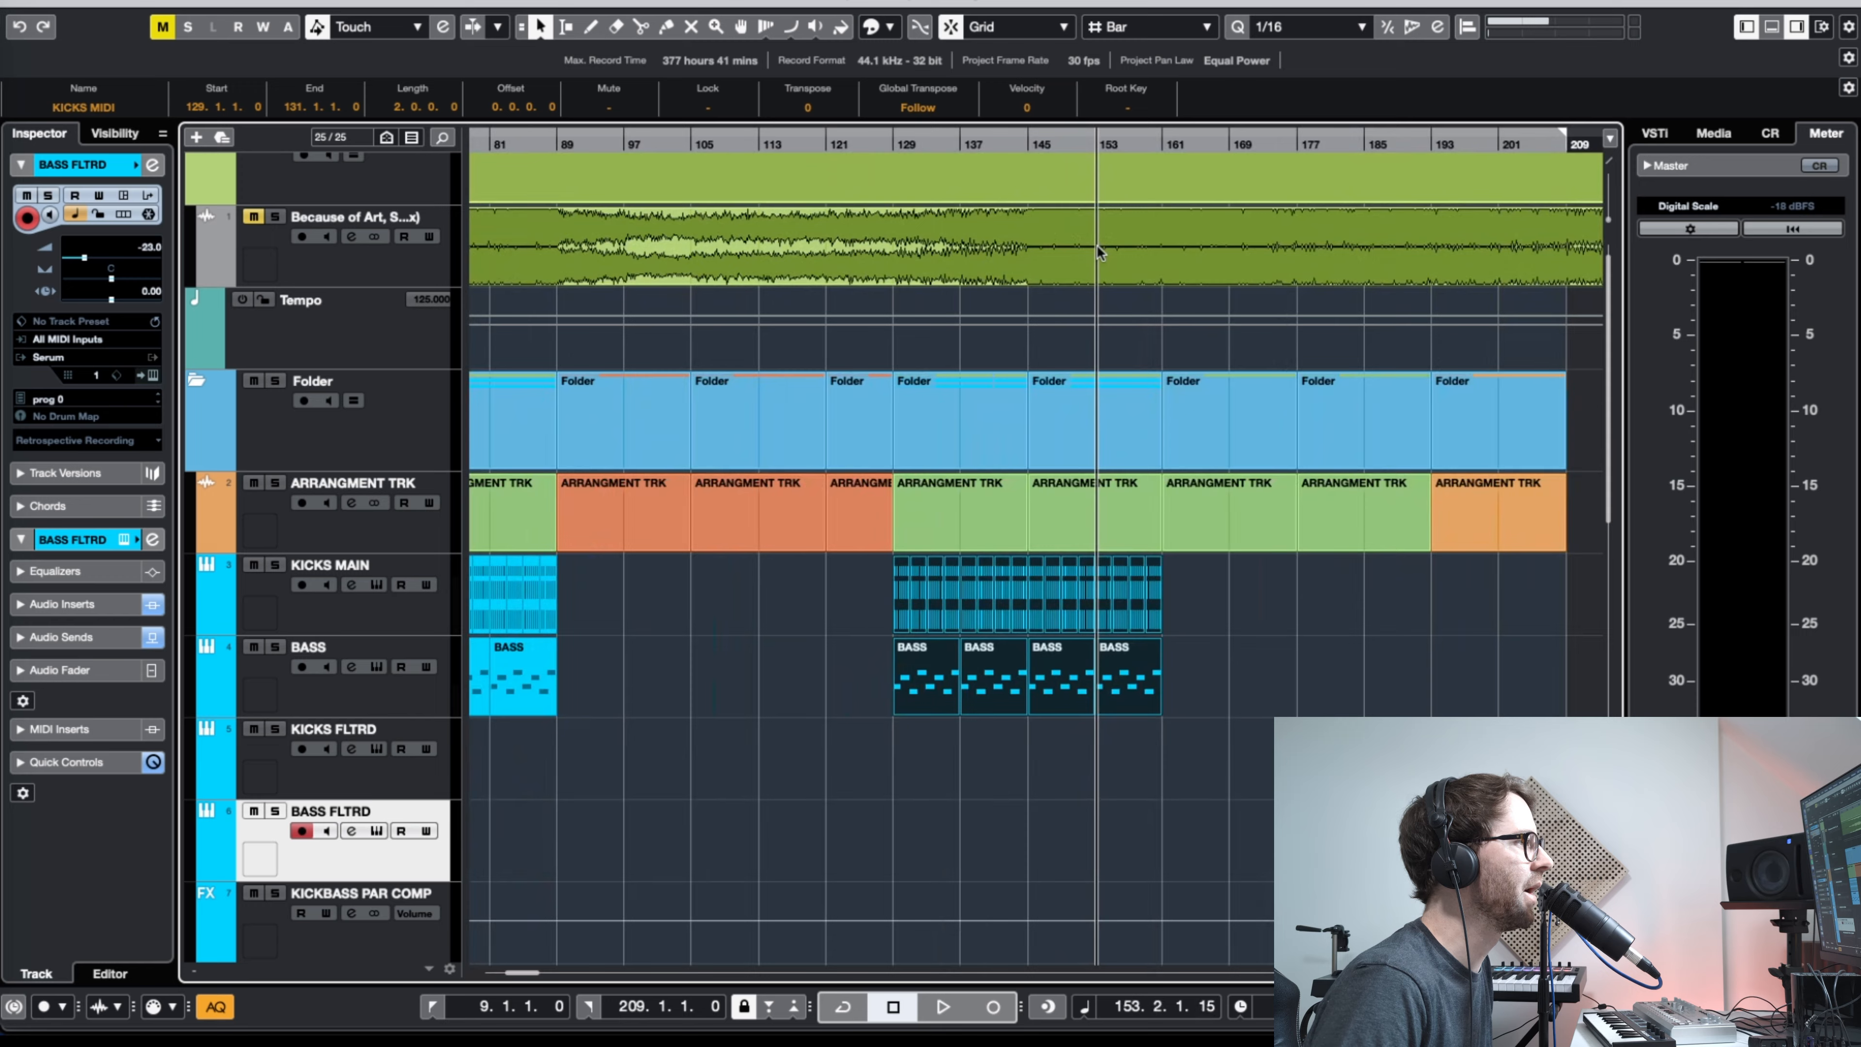
pyautogui.hotkey('ctrl', 'd')
pyautogui.click(1386, 625)
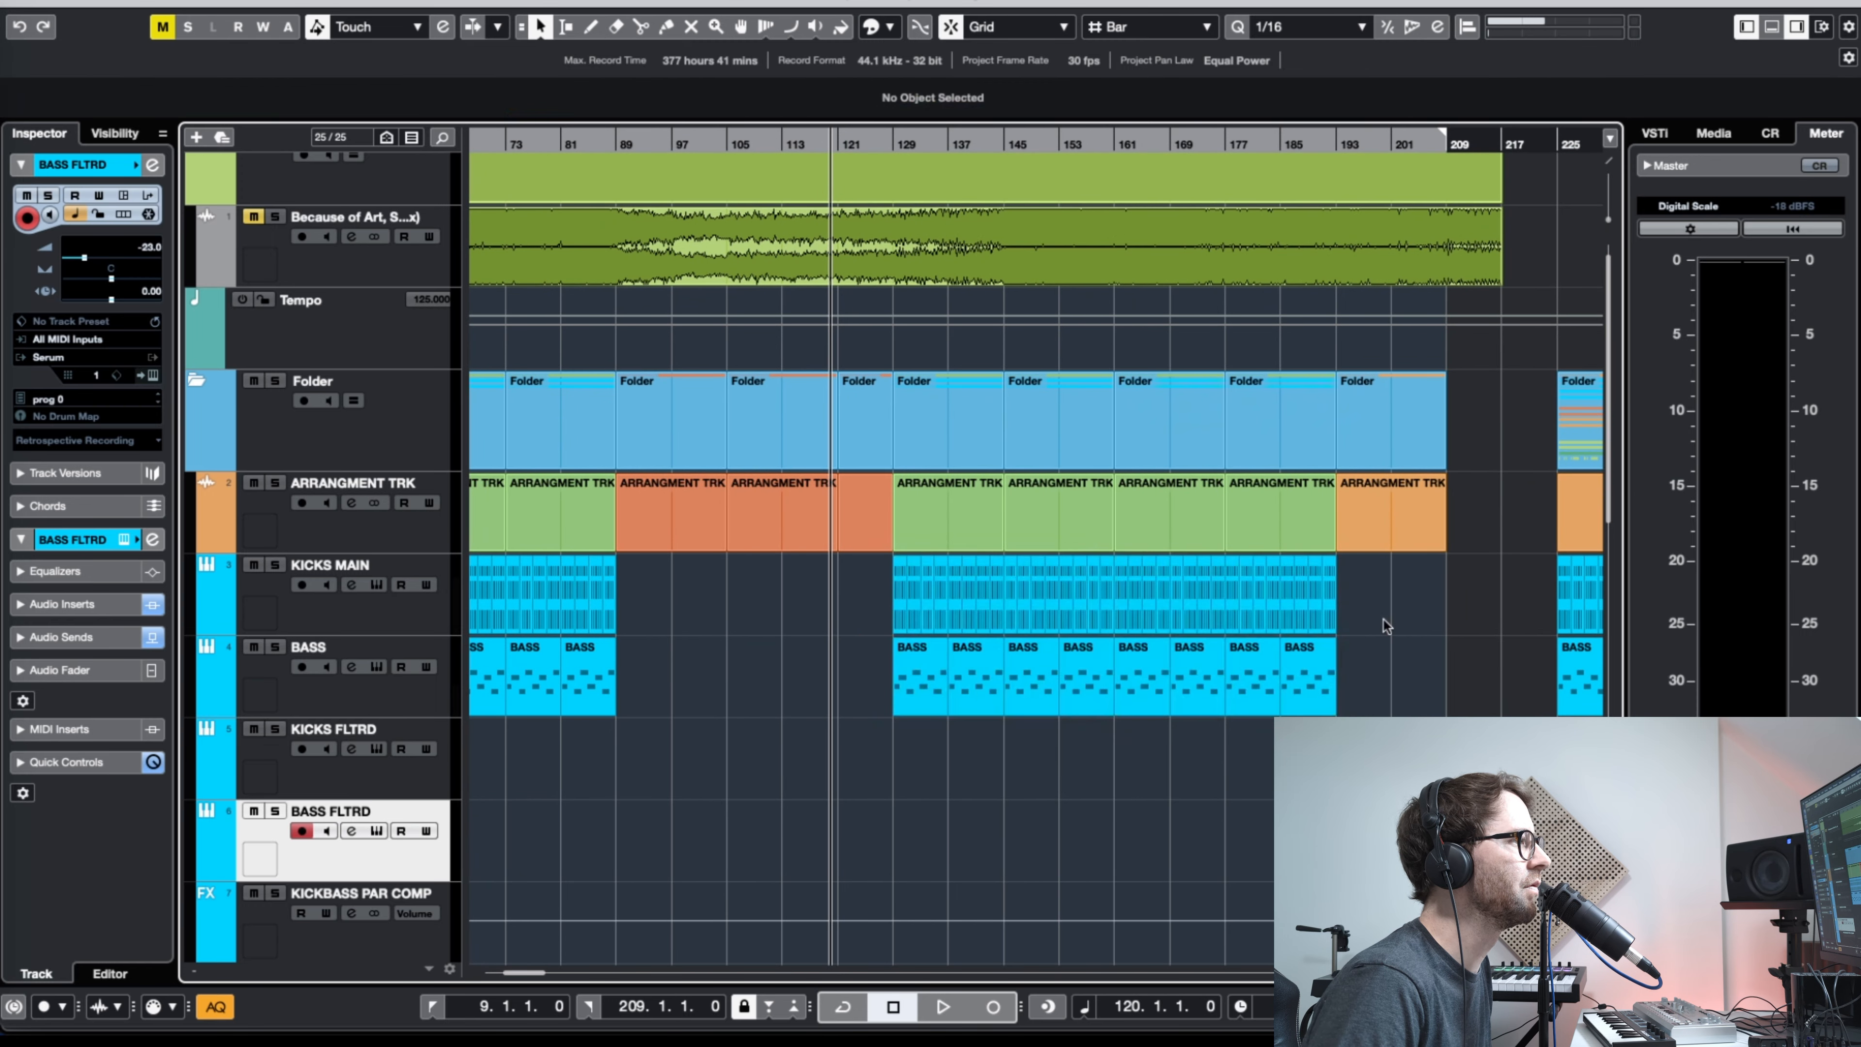
# Step: Copy the filtered intro kicks and bass to the outro at bars 193 to 209, and copy the claps from the loop there
pyautogui.press('g')
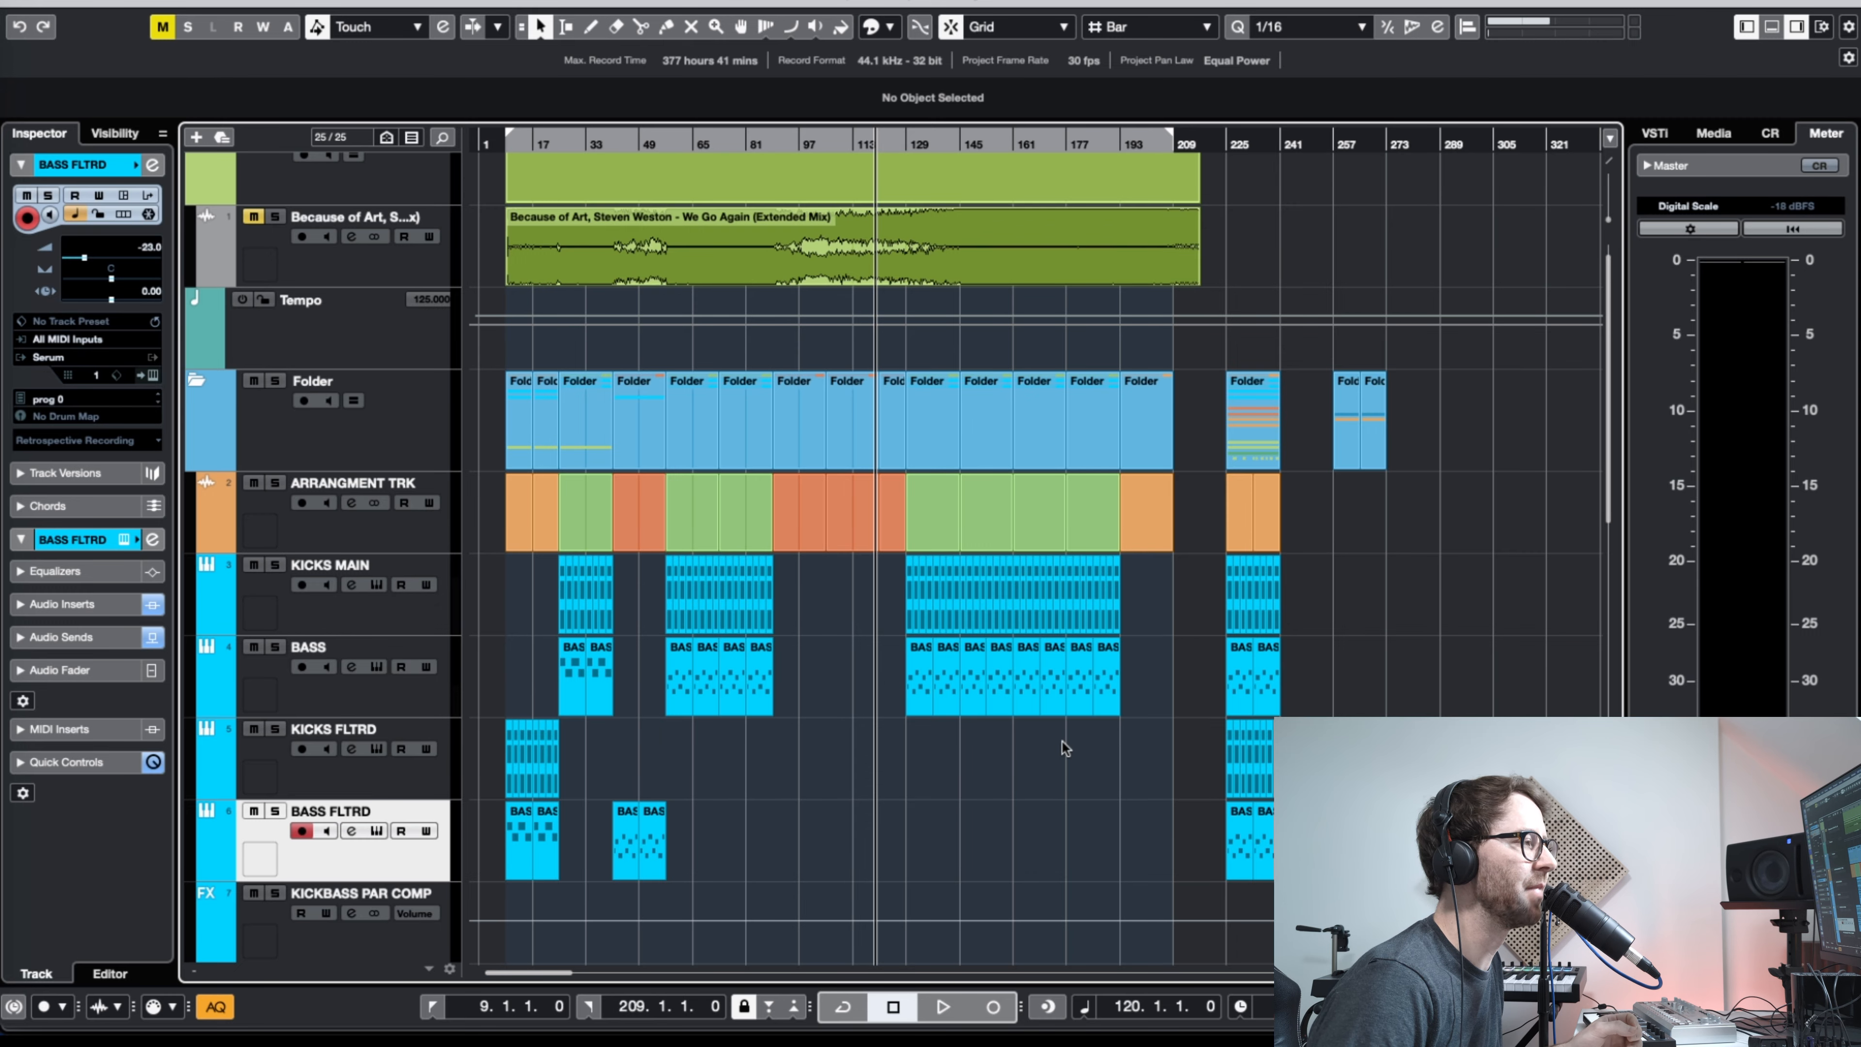
pyautogui.moveTo(592, 761); pyautogui.dragTo(510, 838)
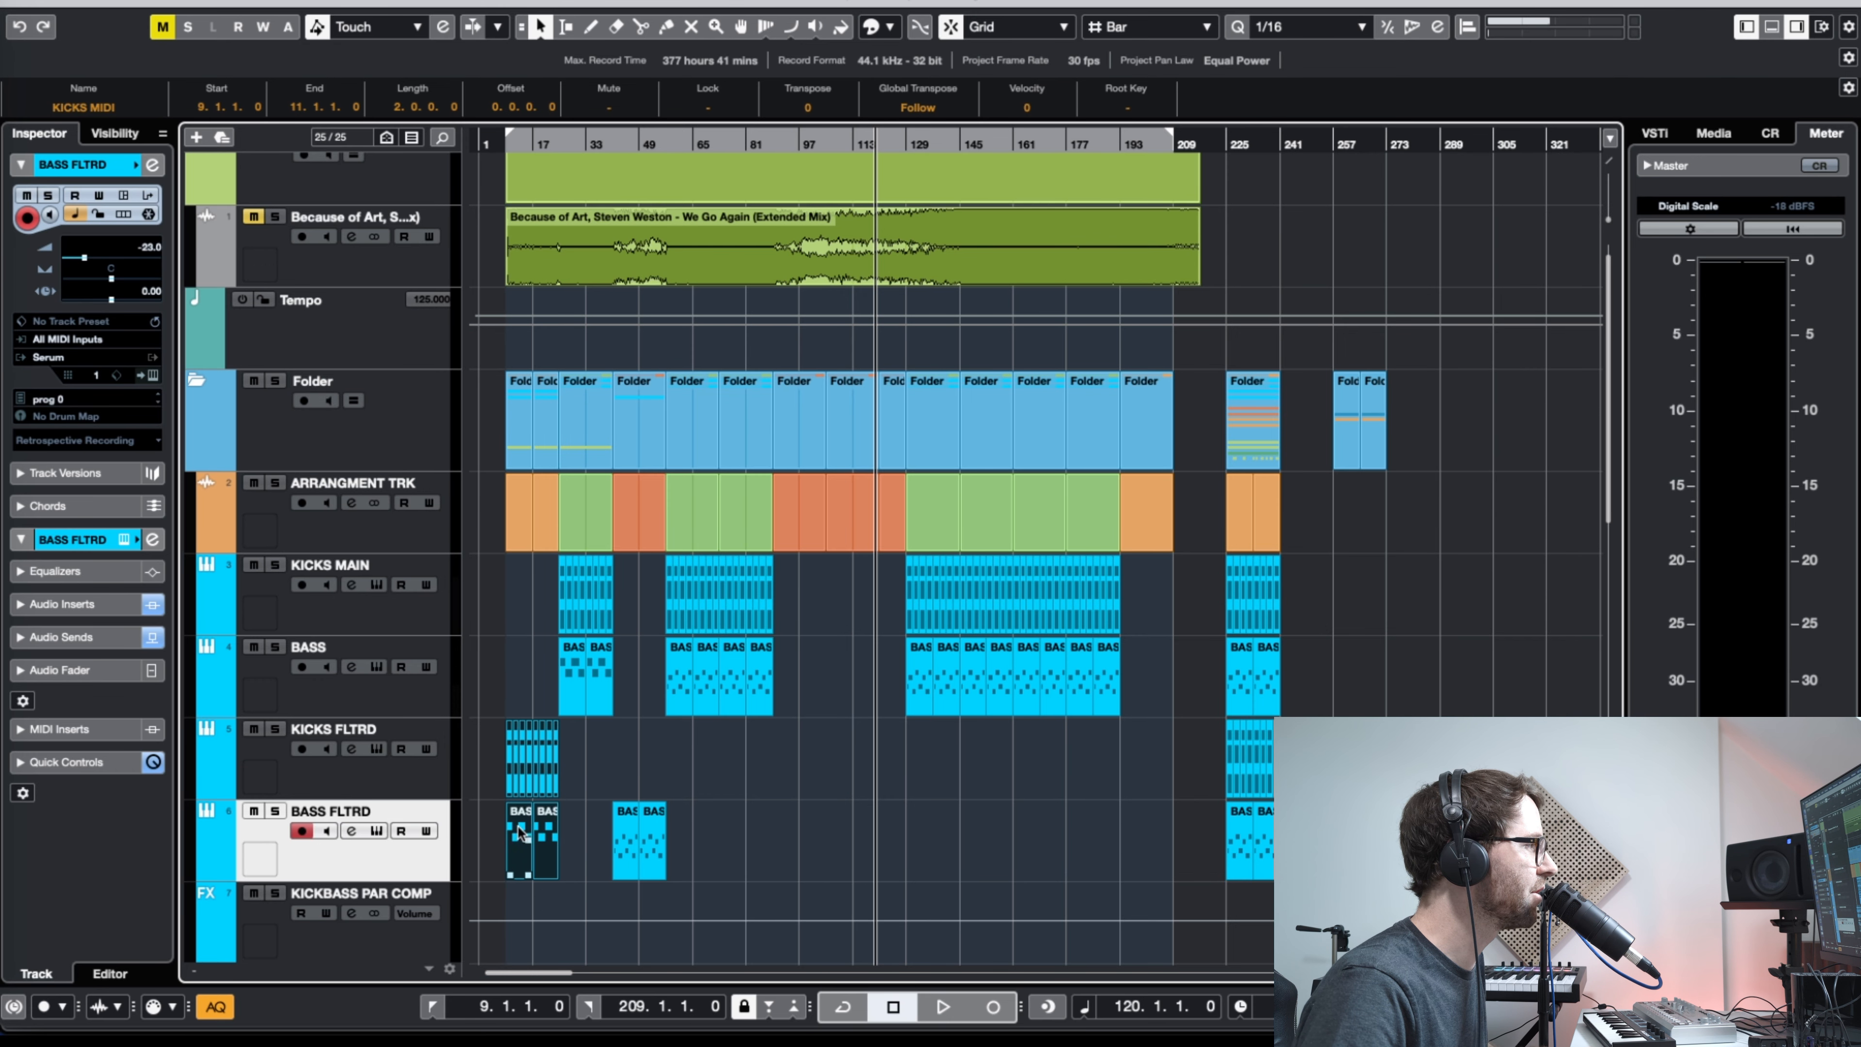
pyautogui.moveTo(518, 824); pyautogui.dragTo(1133, 834)
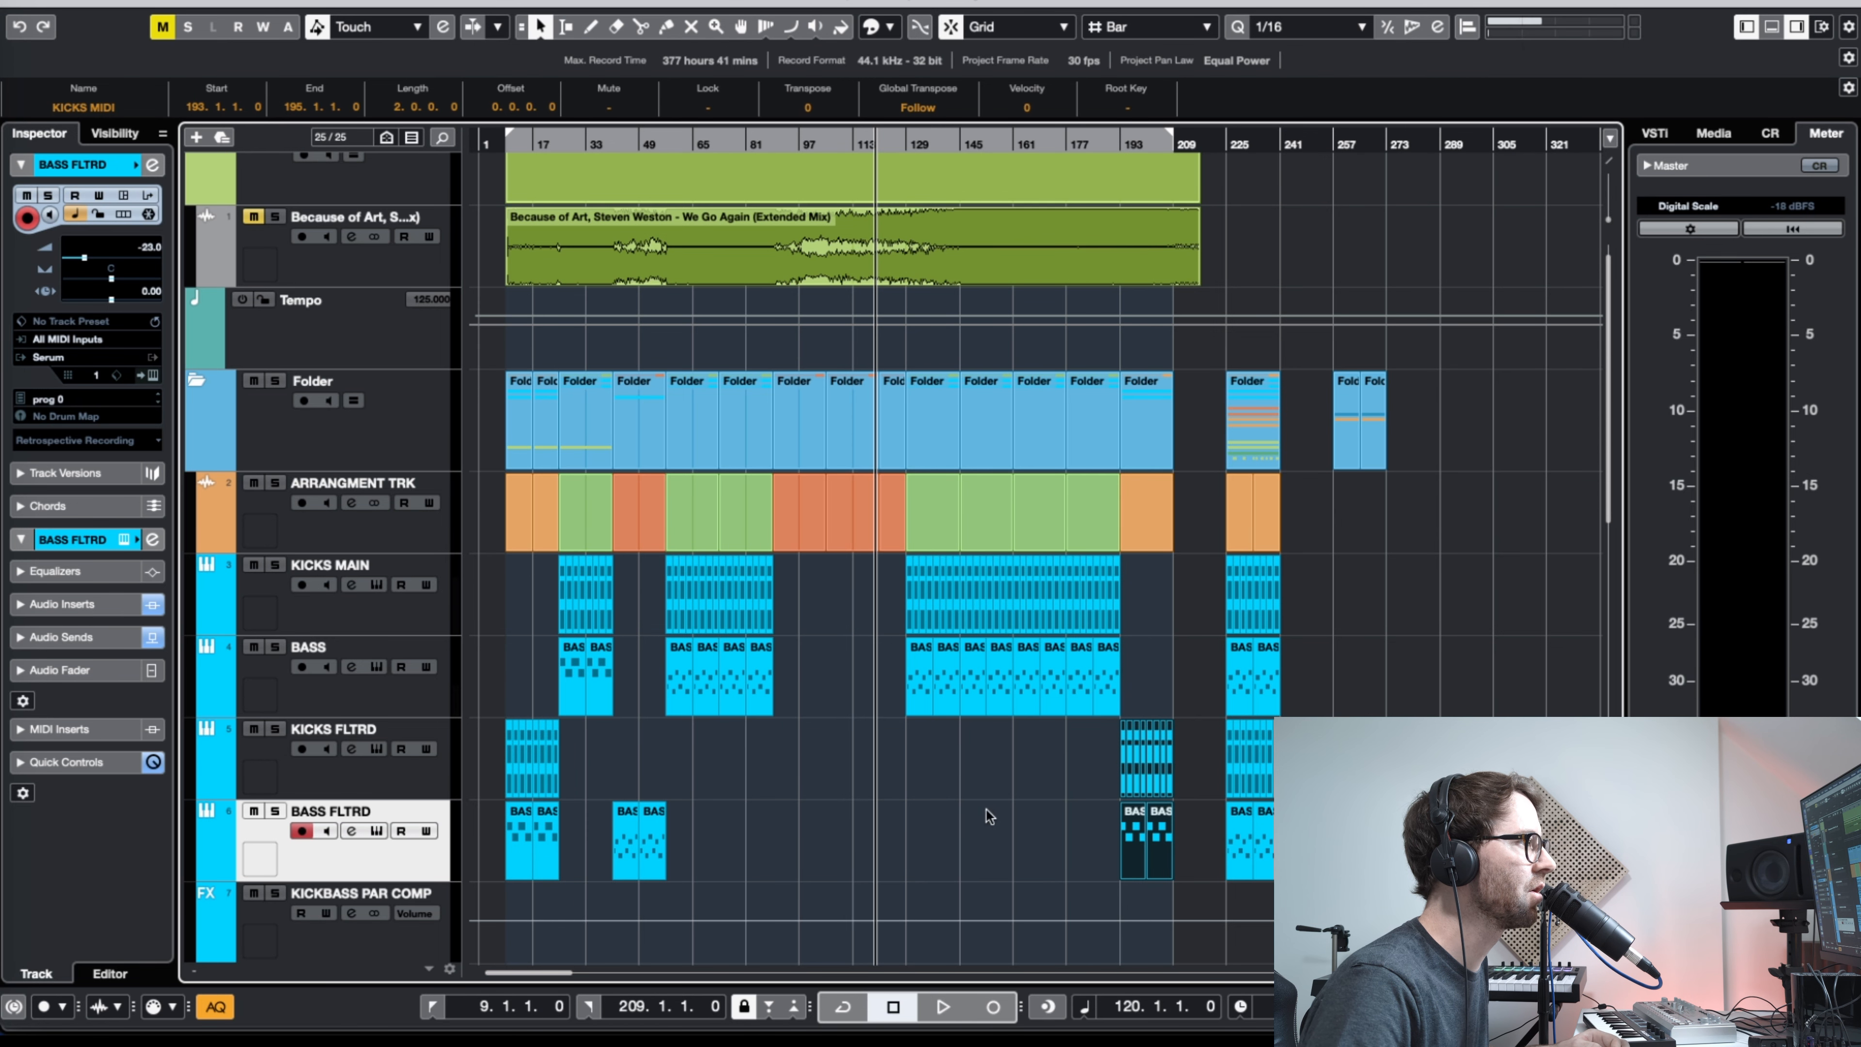
pyautogui.scroll(-10, 985, 810)
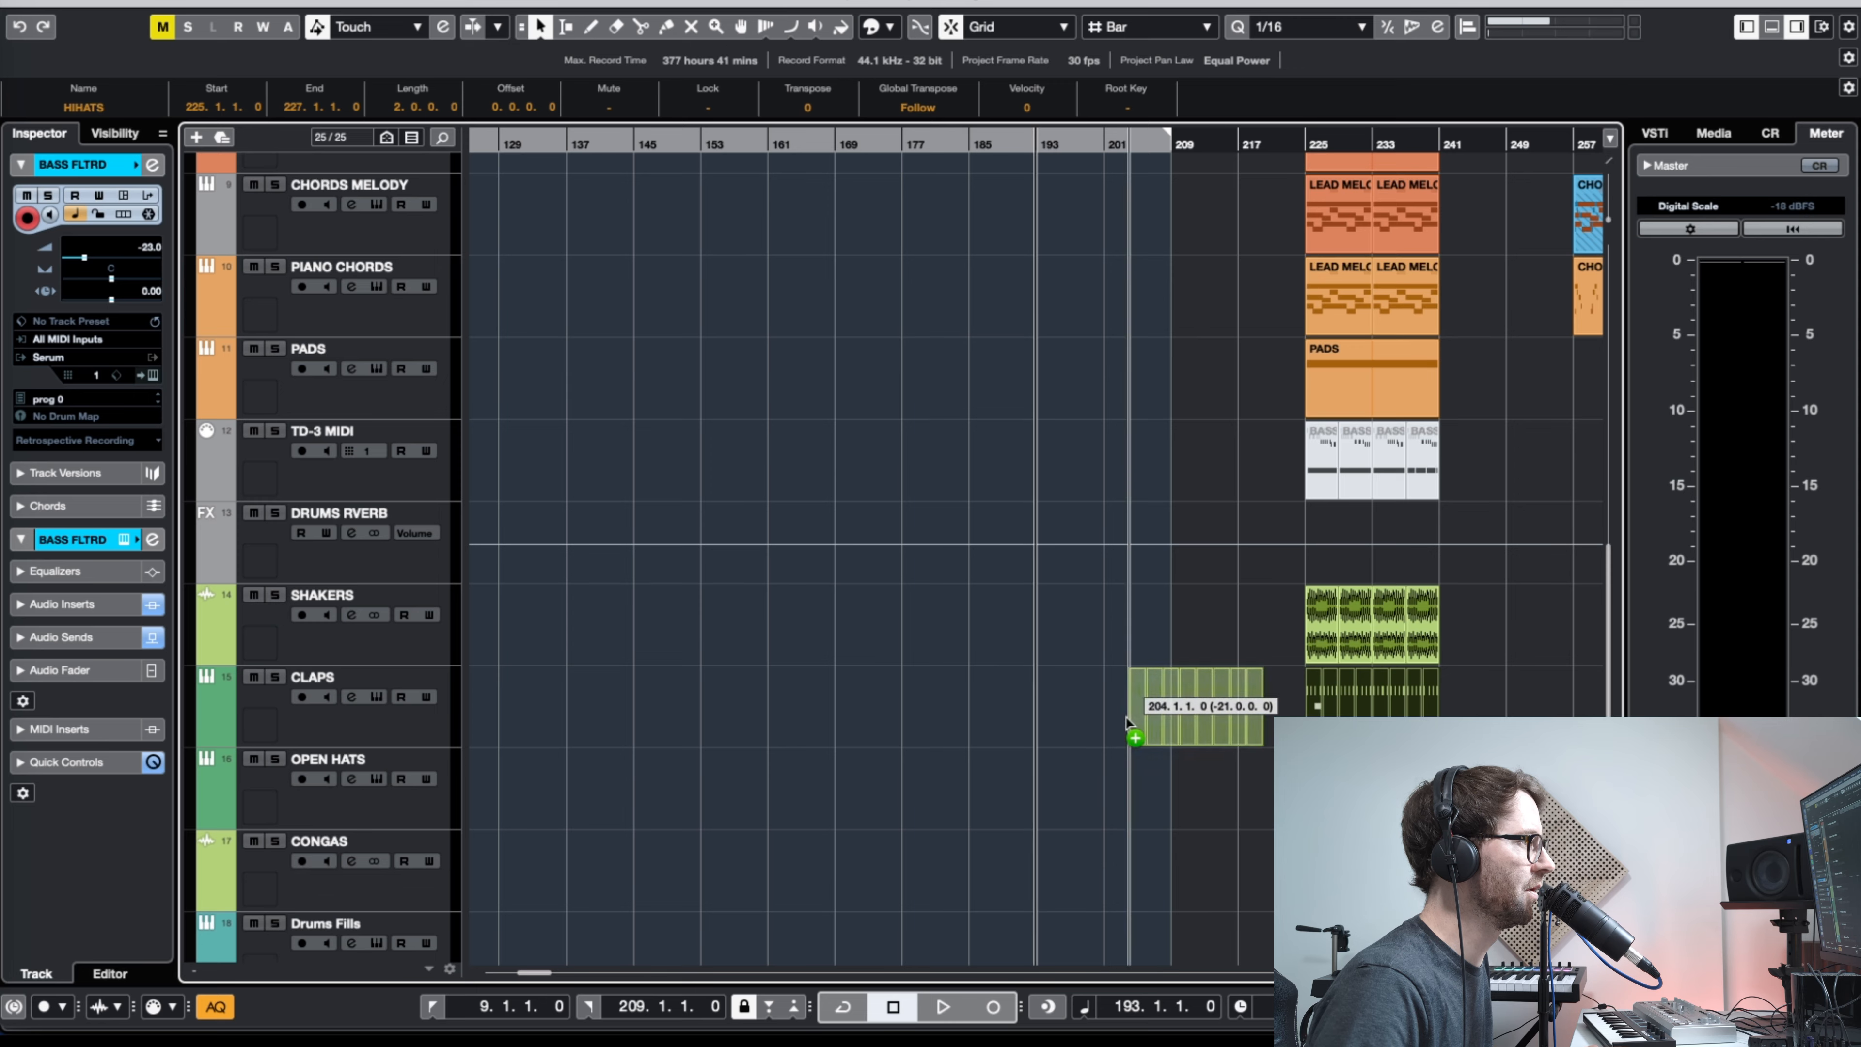
pyautogui.moveTo(1146, 714); pyautogui.dragTo(1063, 715)
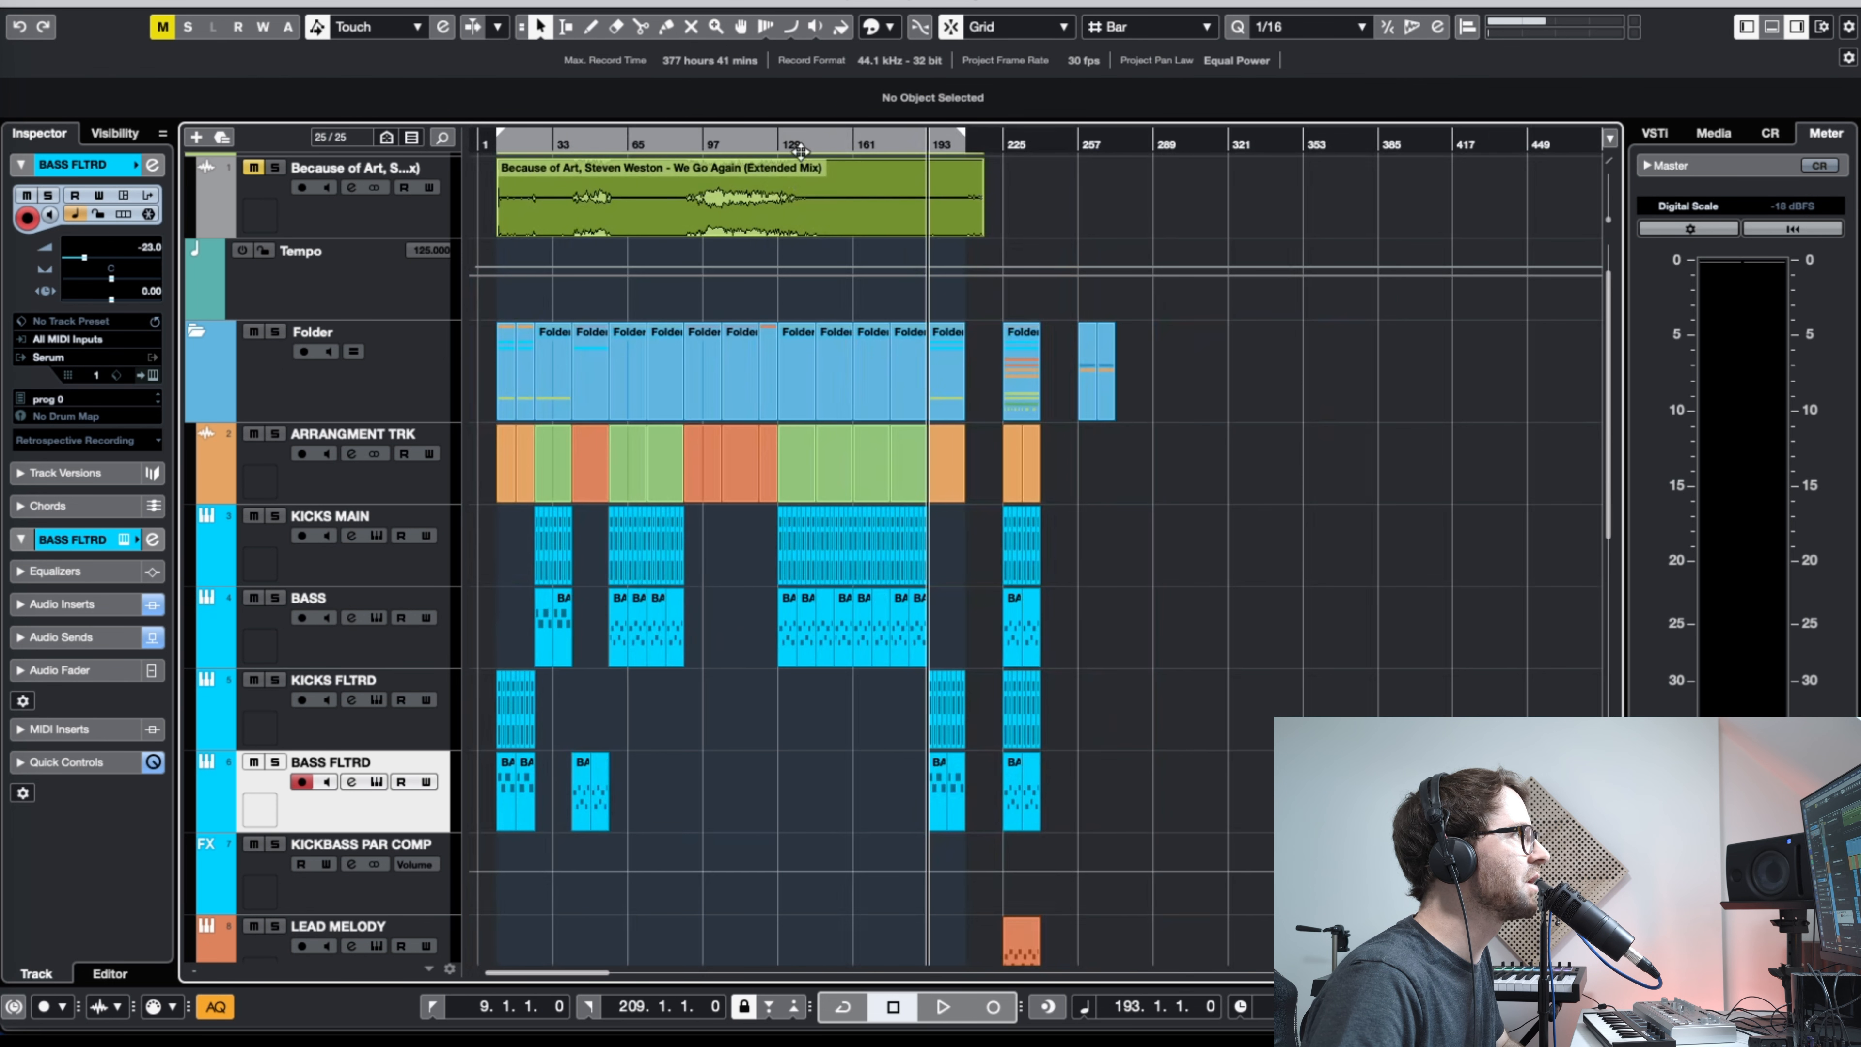
# Step: Review the kick and bass layout and play the transition from the green section into the filtered-bass break at bar 41
pyautogui.moveTo(800, 151); pyautogui.dragTo(500, 201)
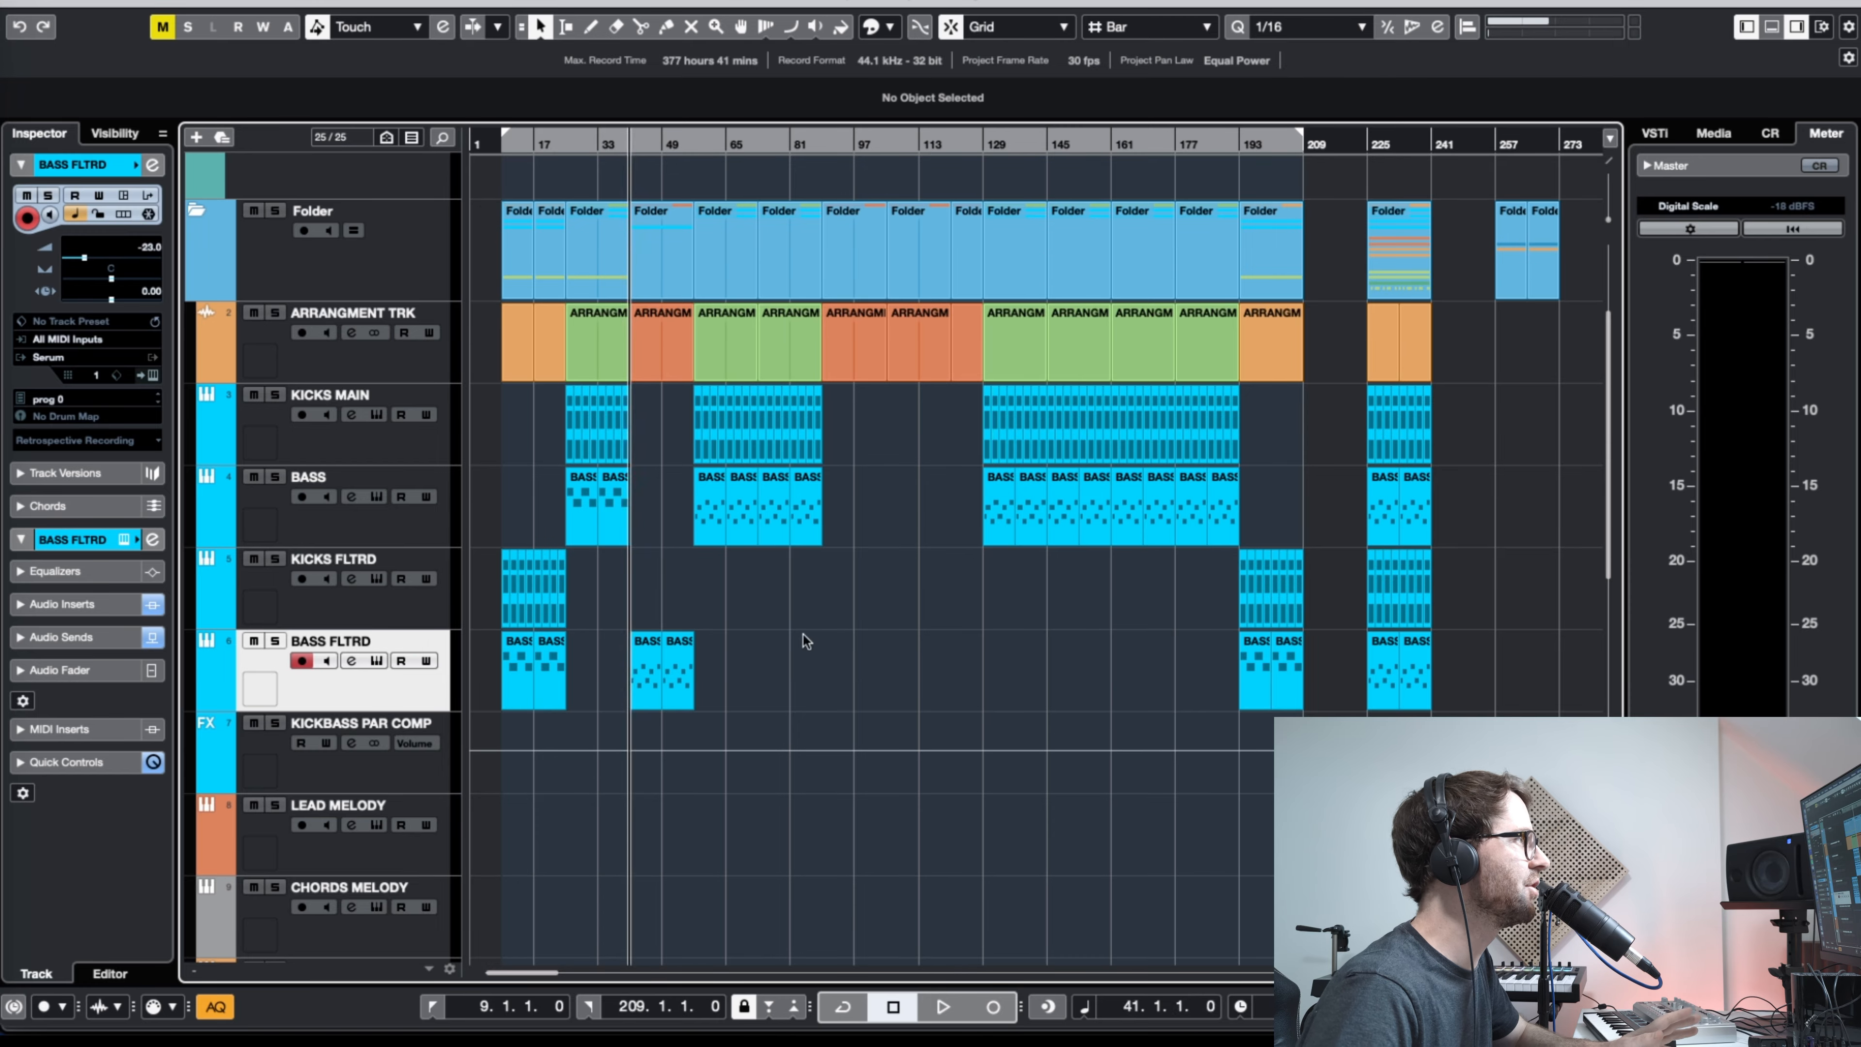
pyautogui.scroll(3, 828, 649)
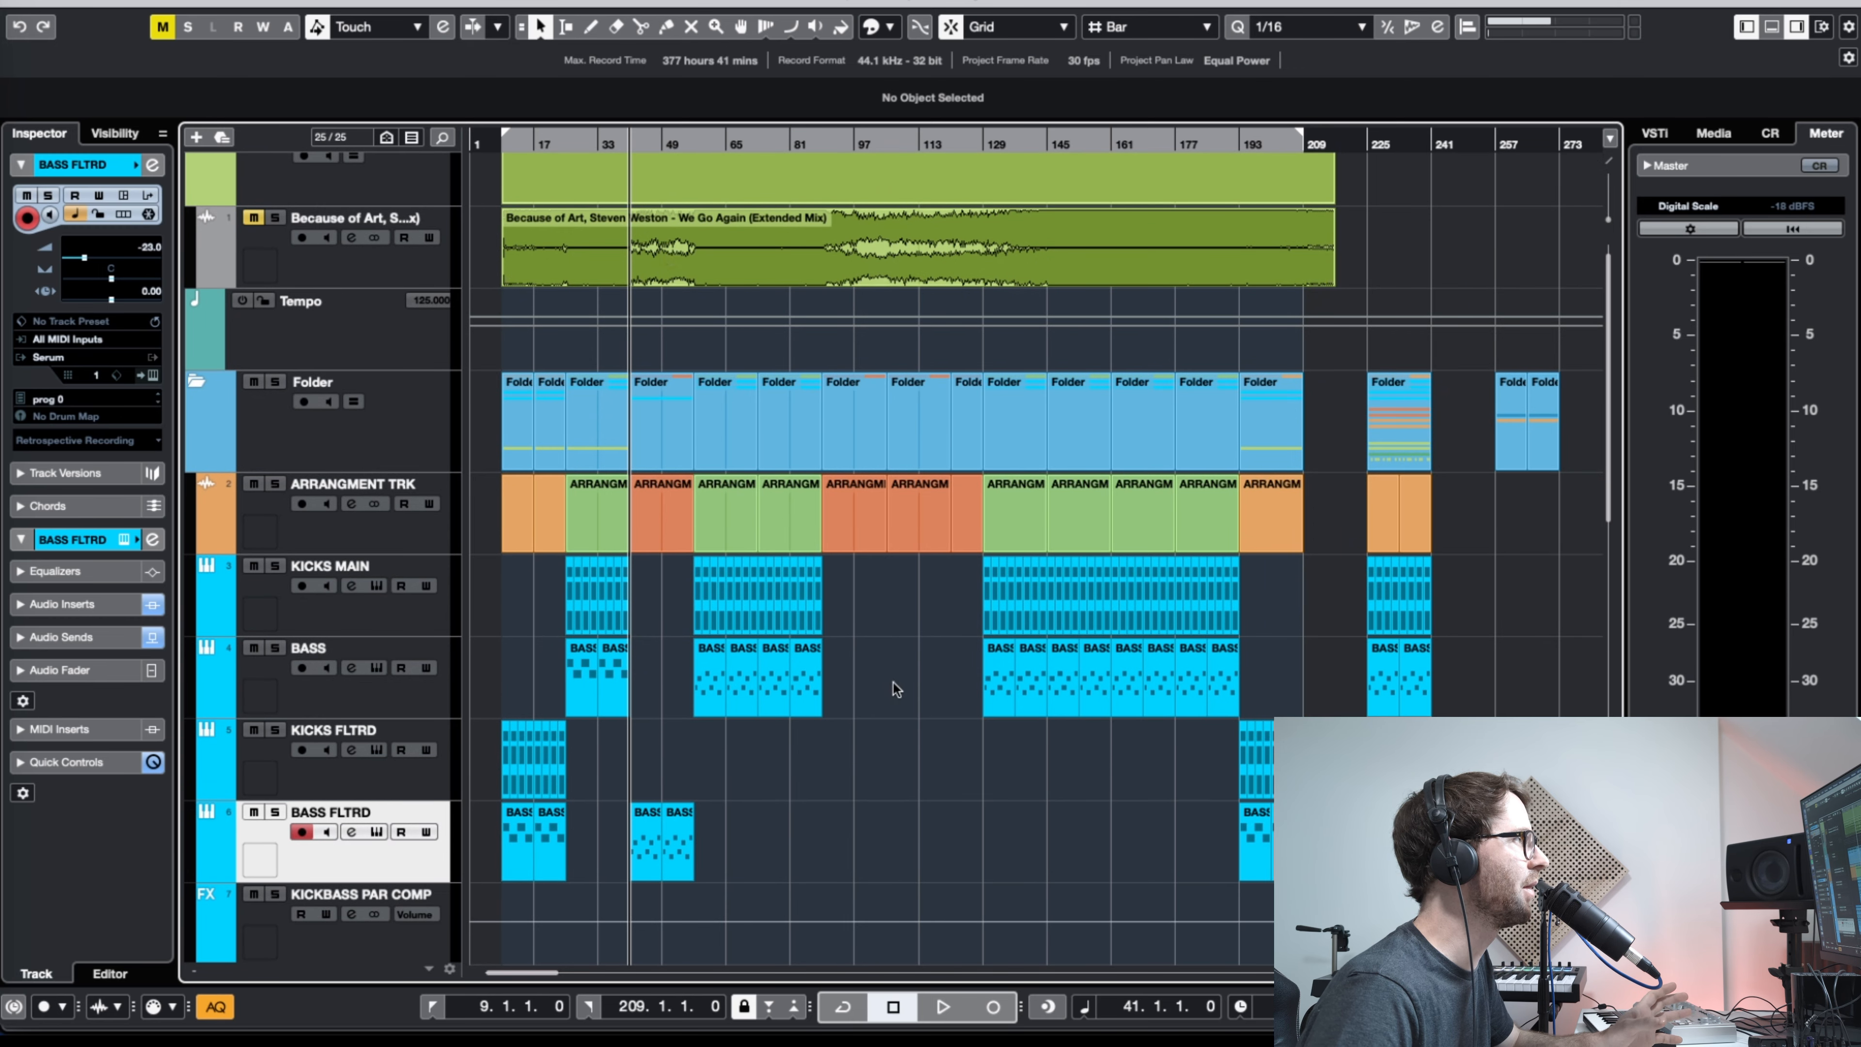
pyautogui.scroll(1, 892, 684)
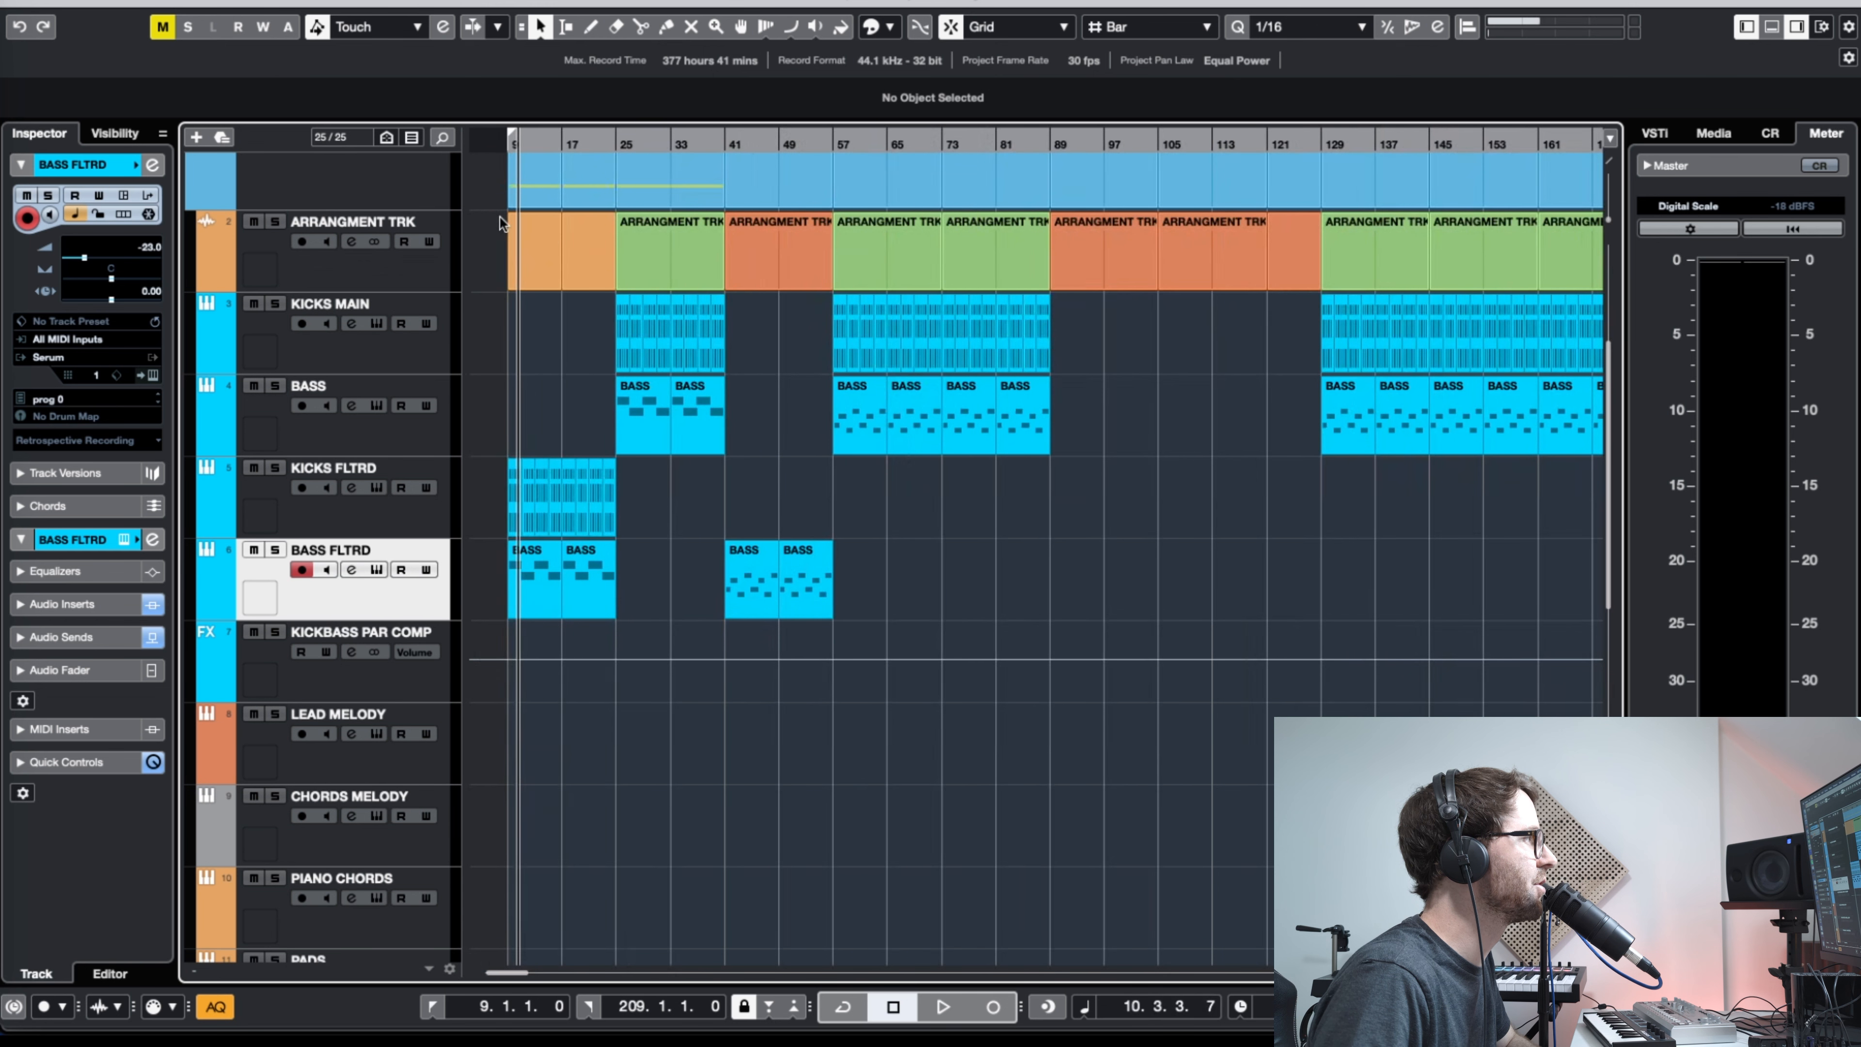
pyautogui.moveTo(499, 216); pyautogui.dragTo(712, 367)
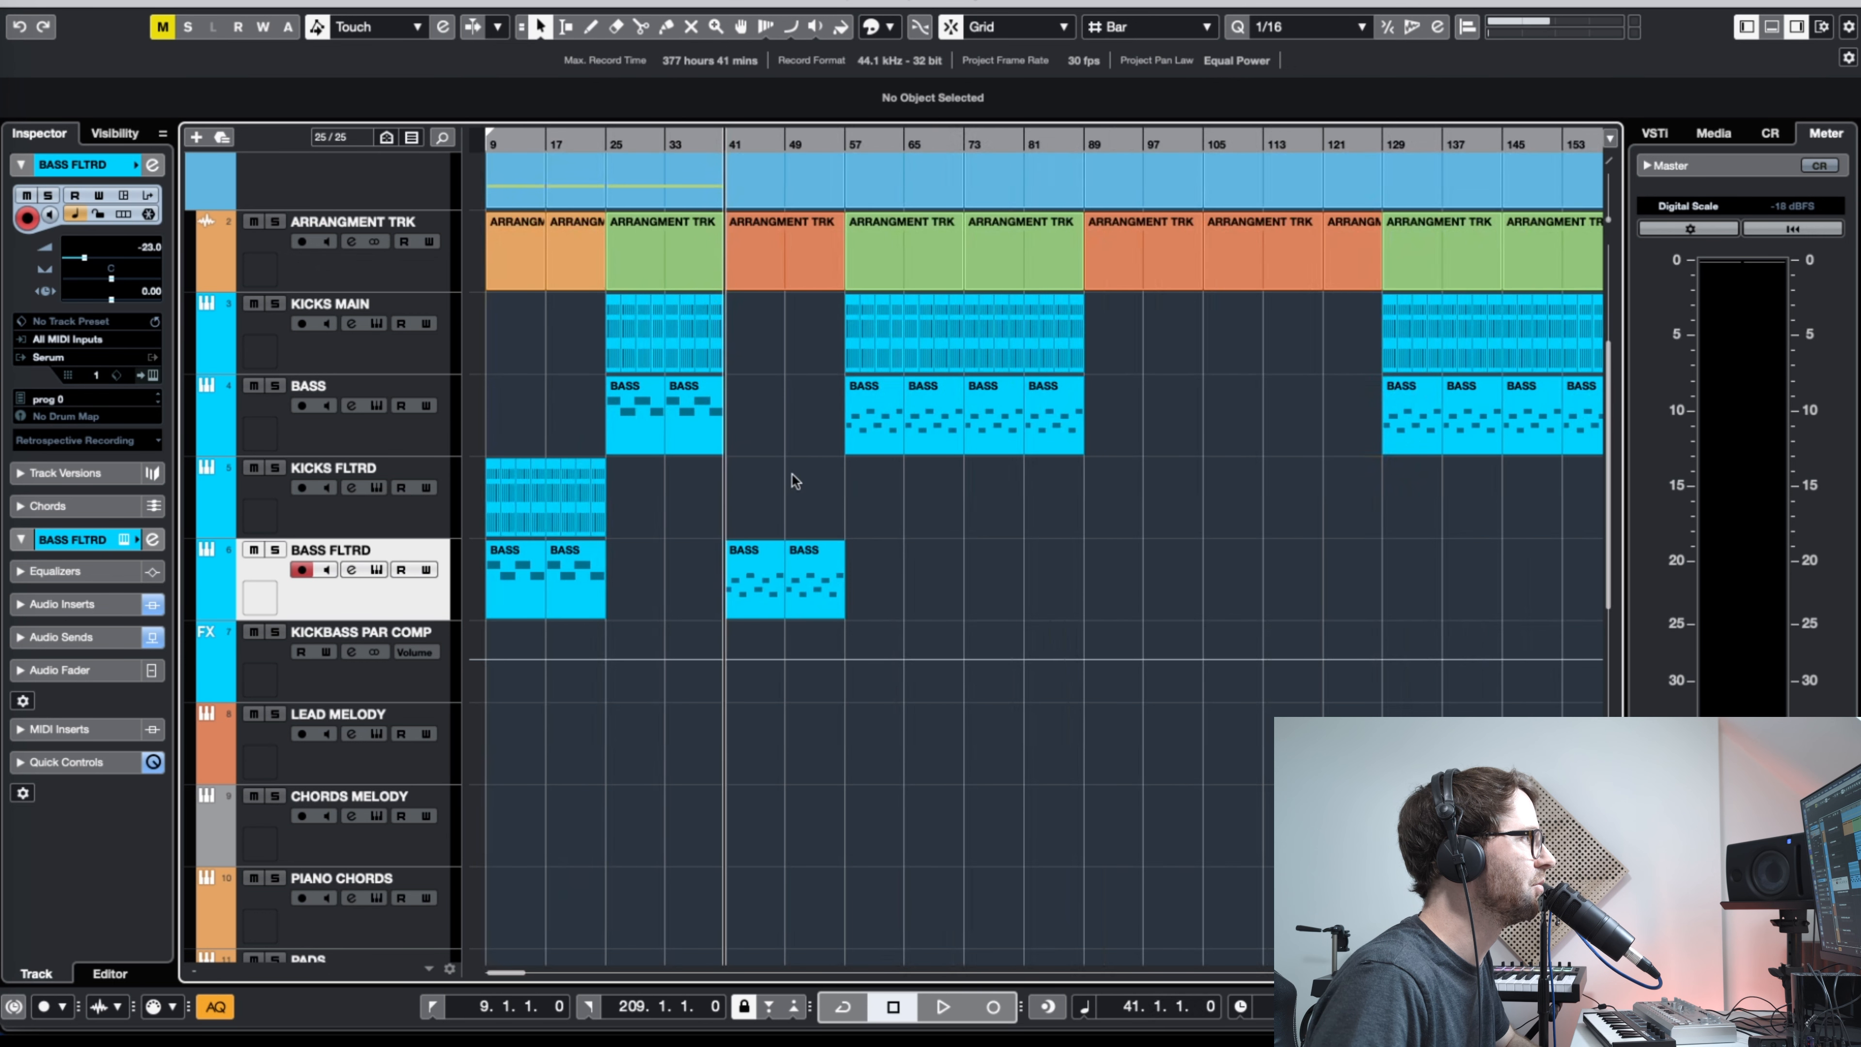
pyautogui.moveTo(753, 166); pyautogui.dragTo(994, 431)
pyautogui.scroll(3, 929, 421)
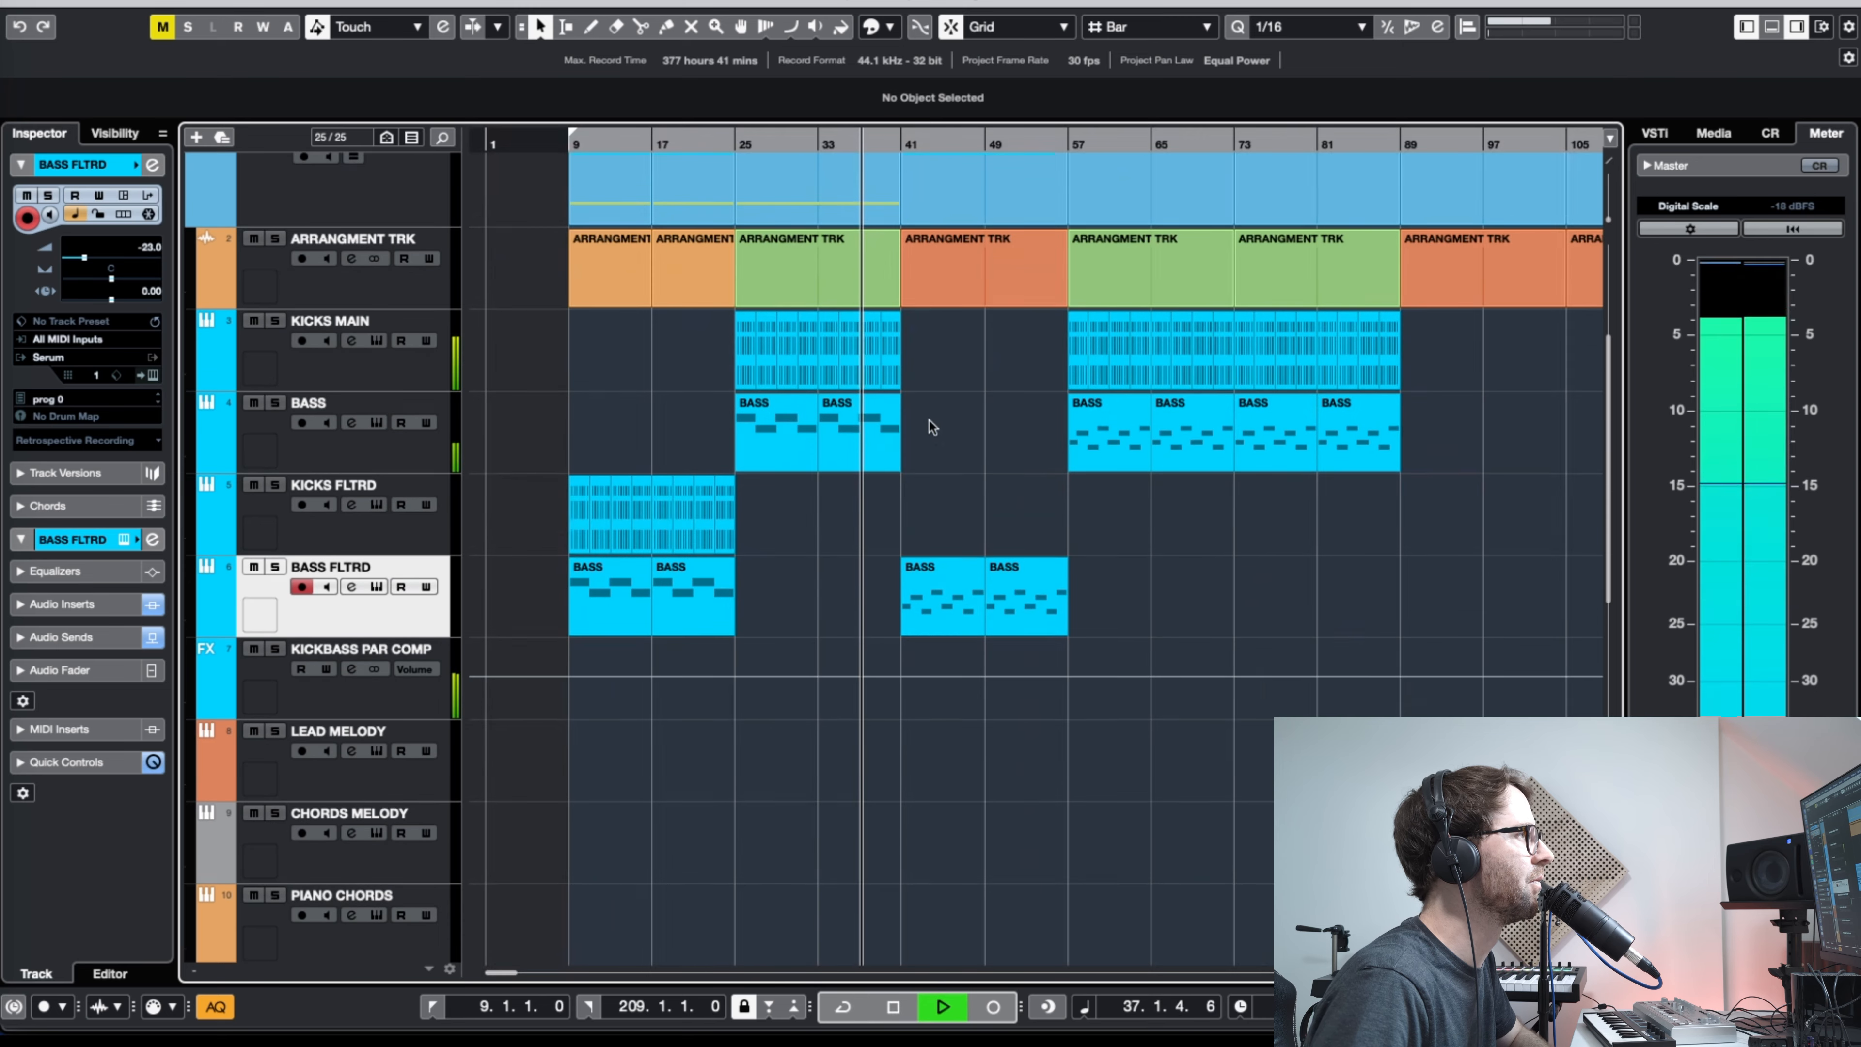
pyautogui.press('h')
pyautogui.press('g')
pyautogui.press('g')
pyautogui.scroll(-2, 843, 550)
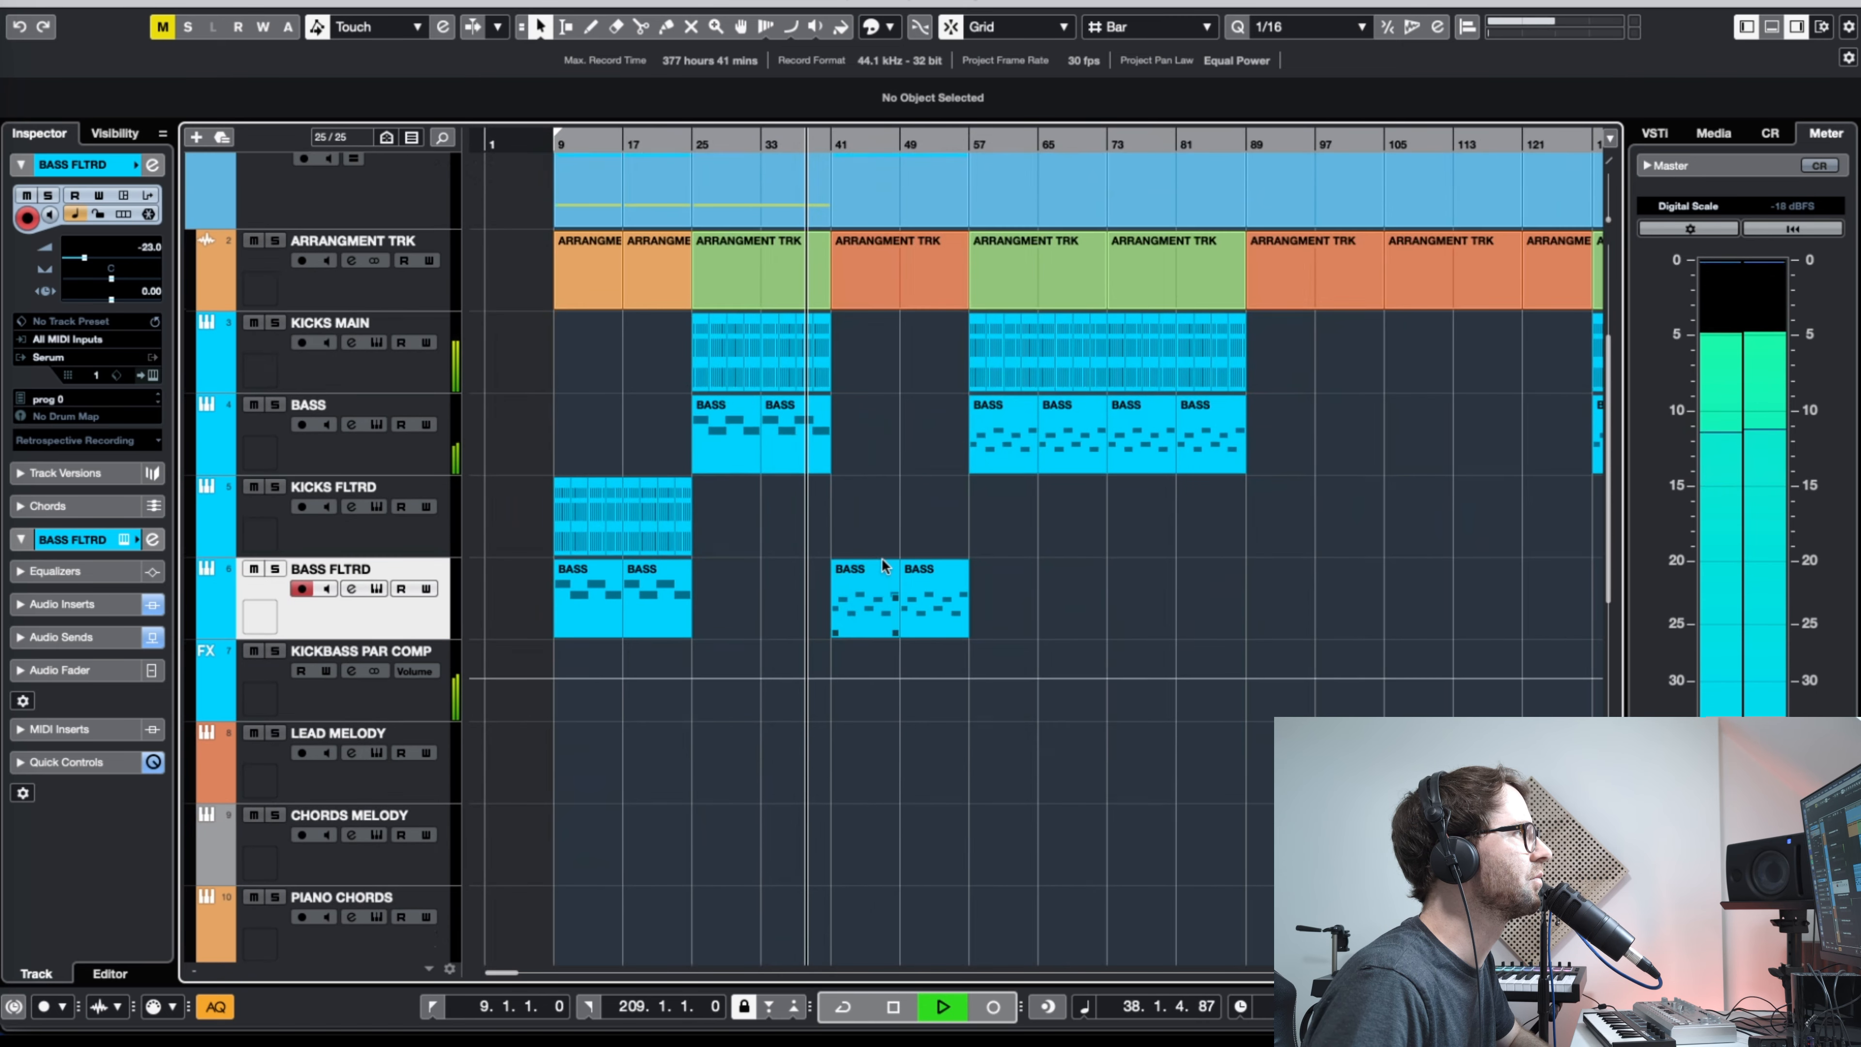
pyautogui.press('g')
pyautogui.scroll(3, 776, 499)
pyautogui.press('g')
pyautogui.press('g')
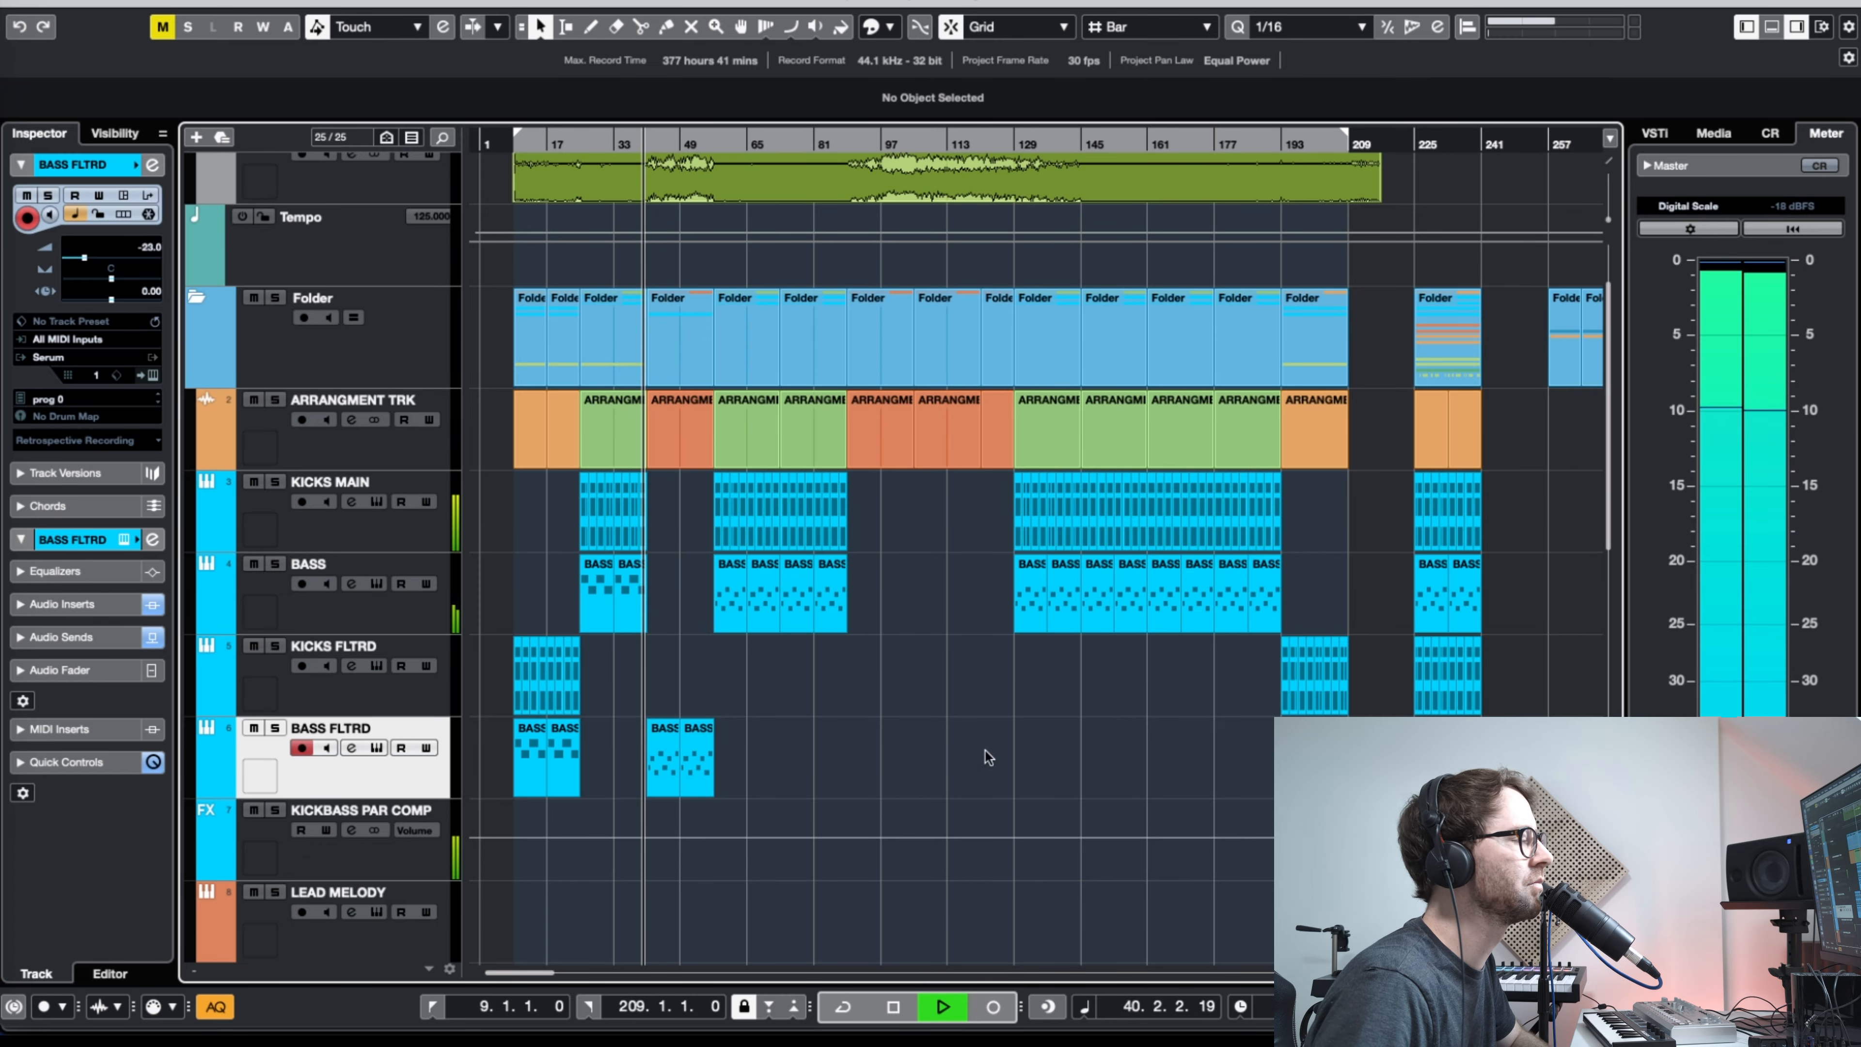
pyautogui.scroll(-4, 985, 751)
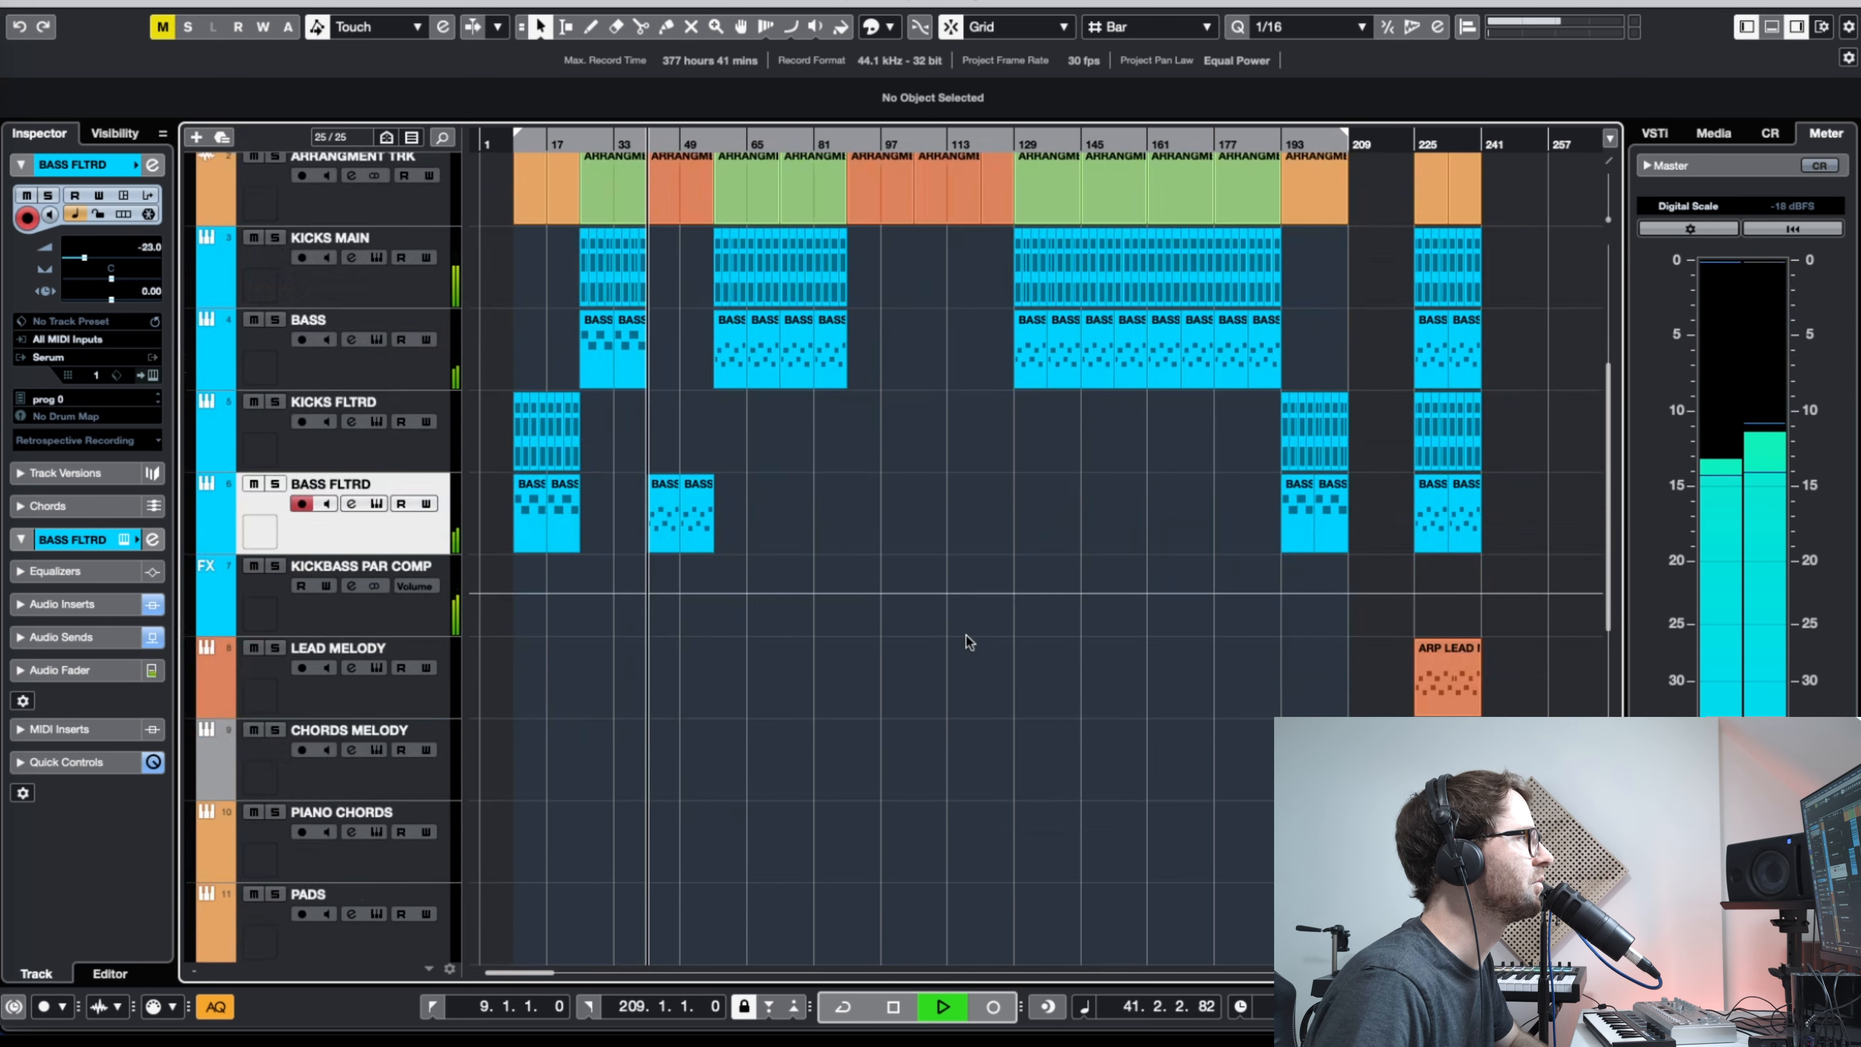
pyautogui.scroll(-2, 966, 634)
pyautogui.press('space')
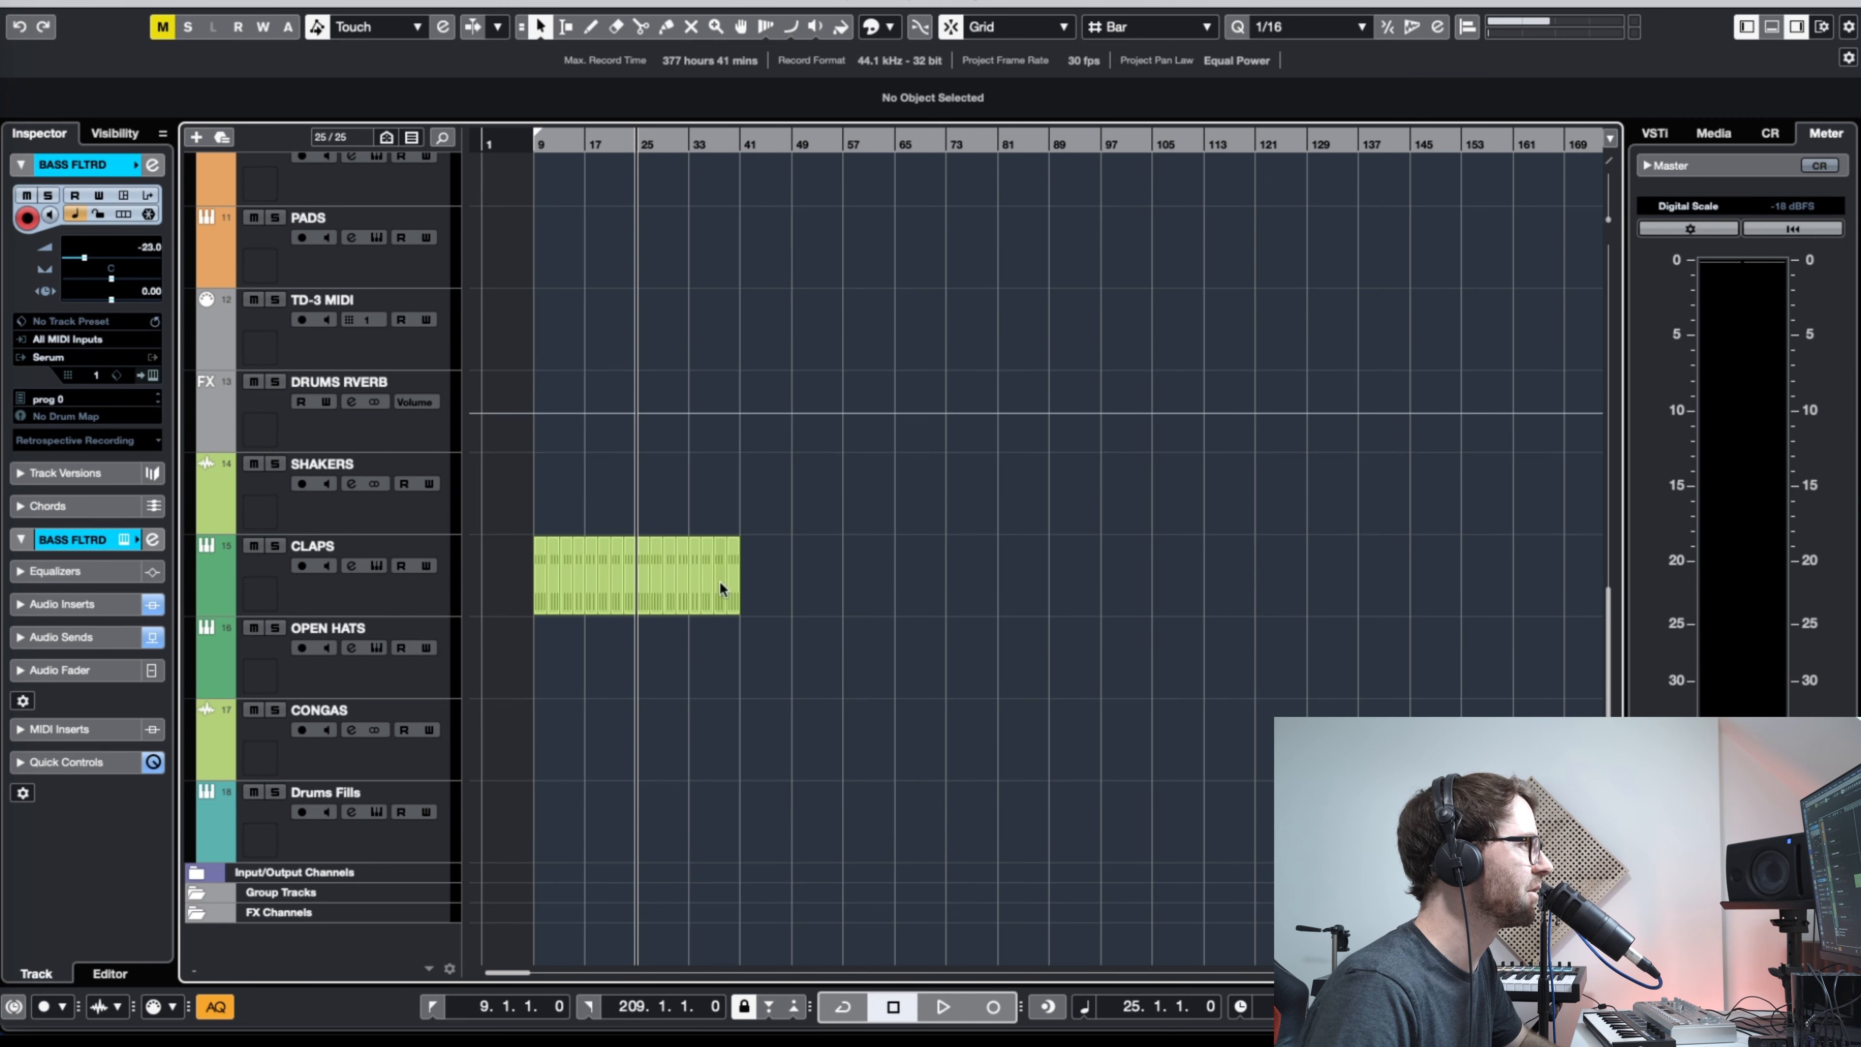
# Step: Copy the shakers from the loop to bars 25 to 41 and play the transition from about bar 23
pyautogui.press('g')
pyautogui.press('g')
pyautogui.press('g')
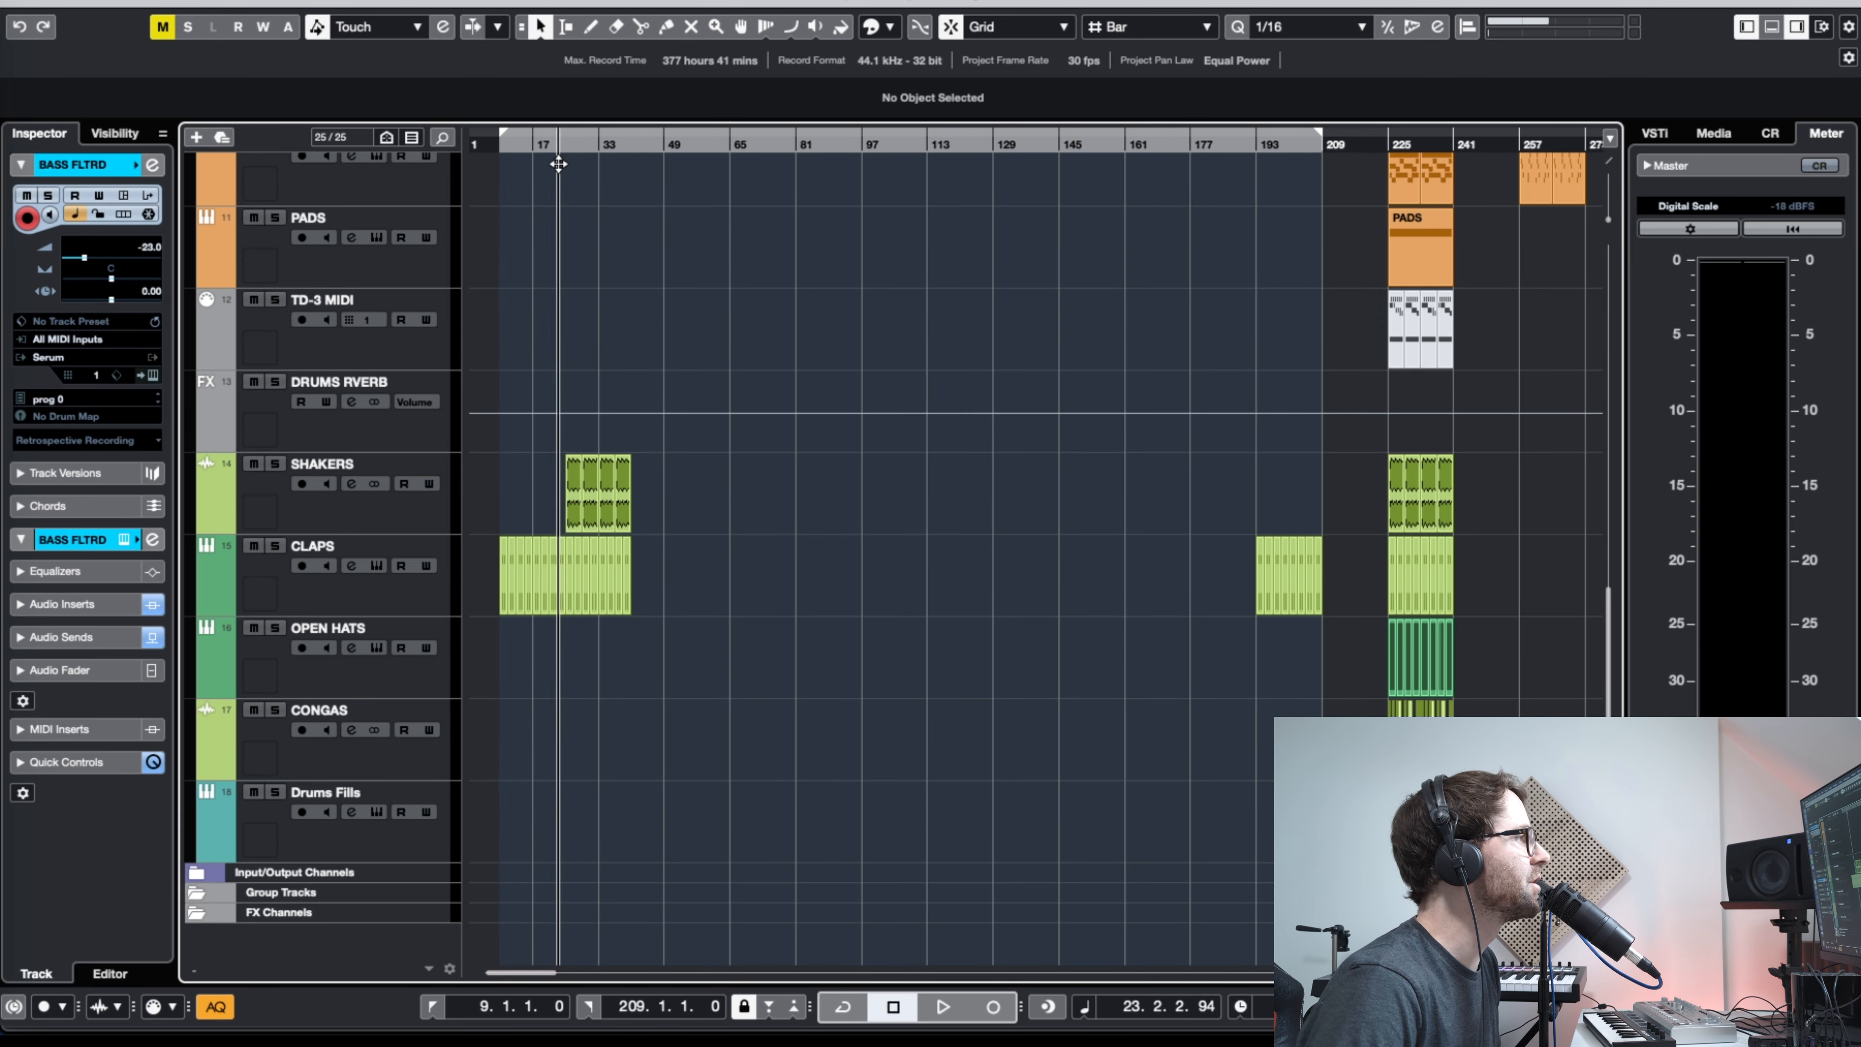
pyautogui.press('space')
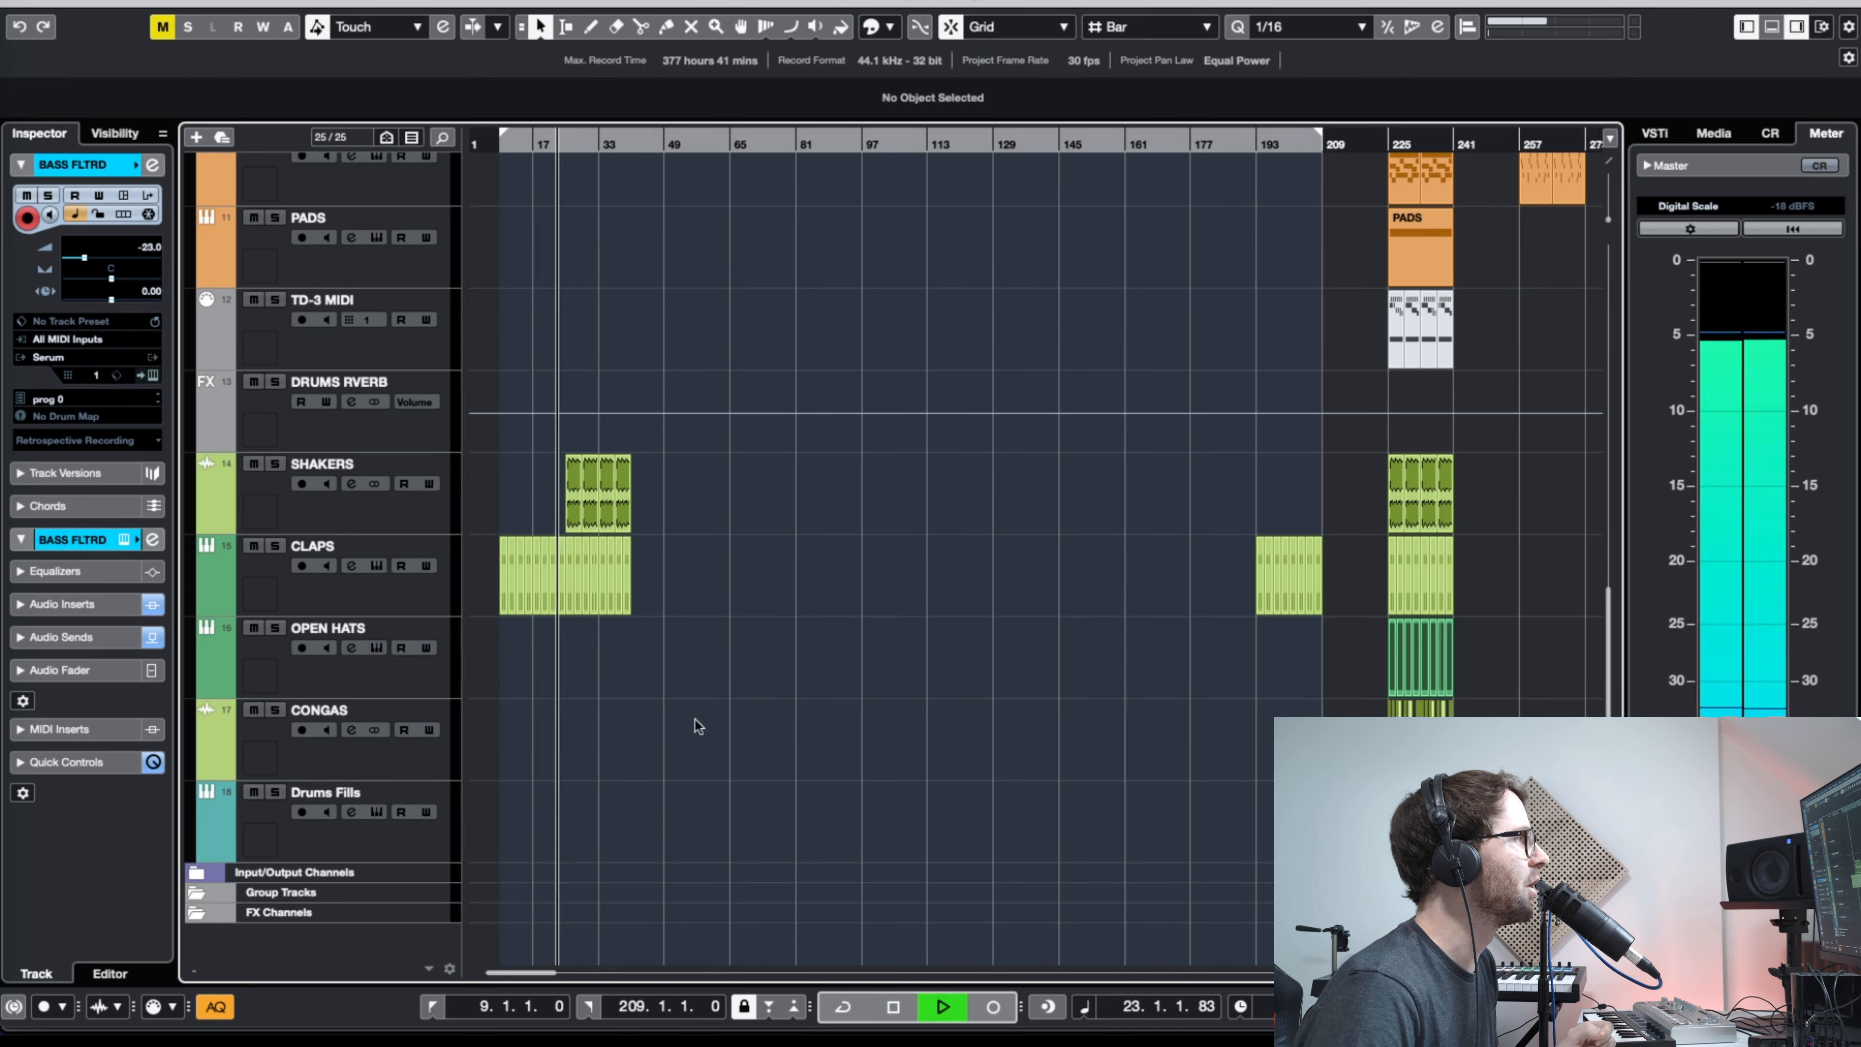
pyautogui.click(548, 145)
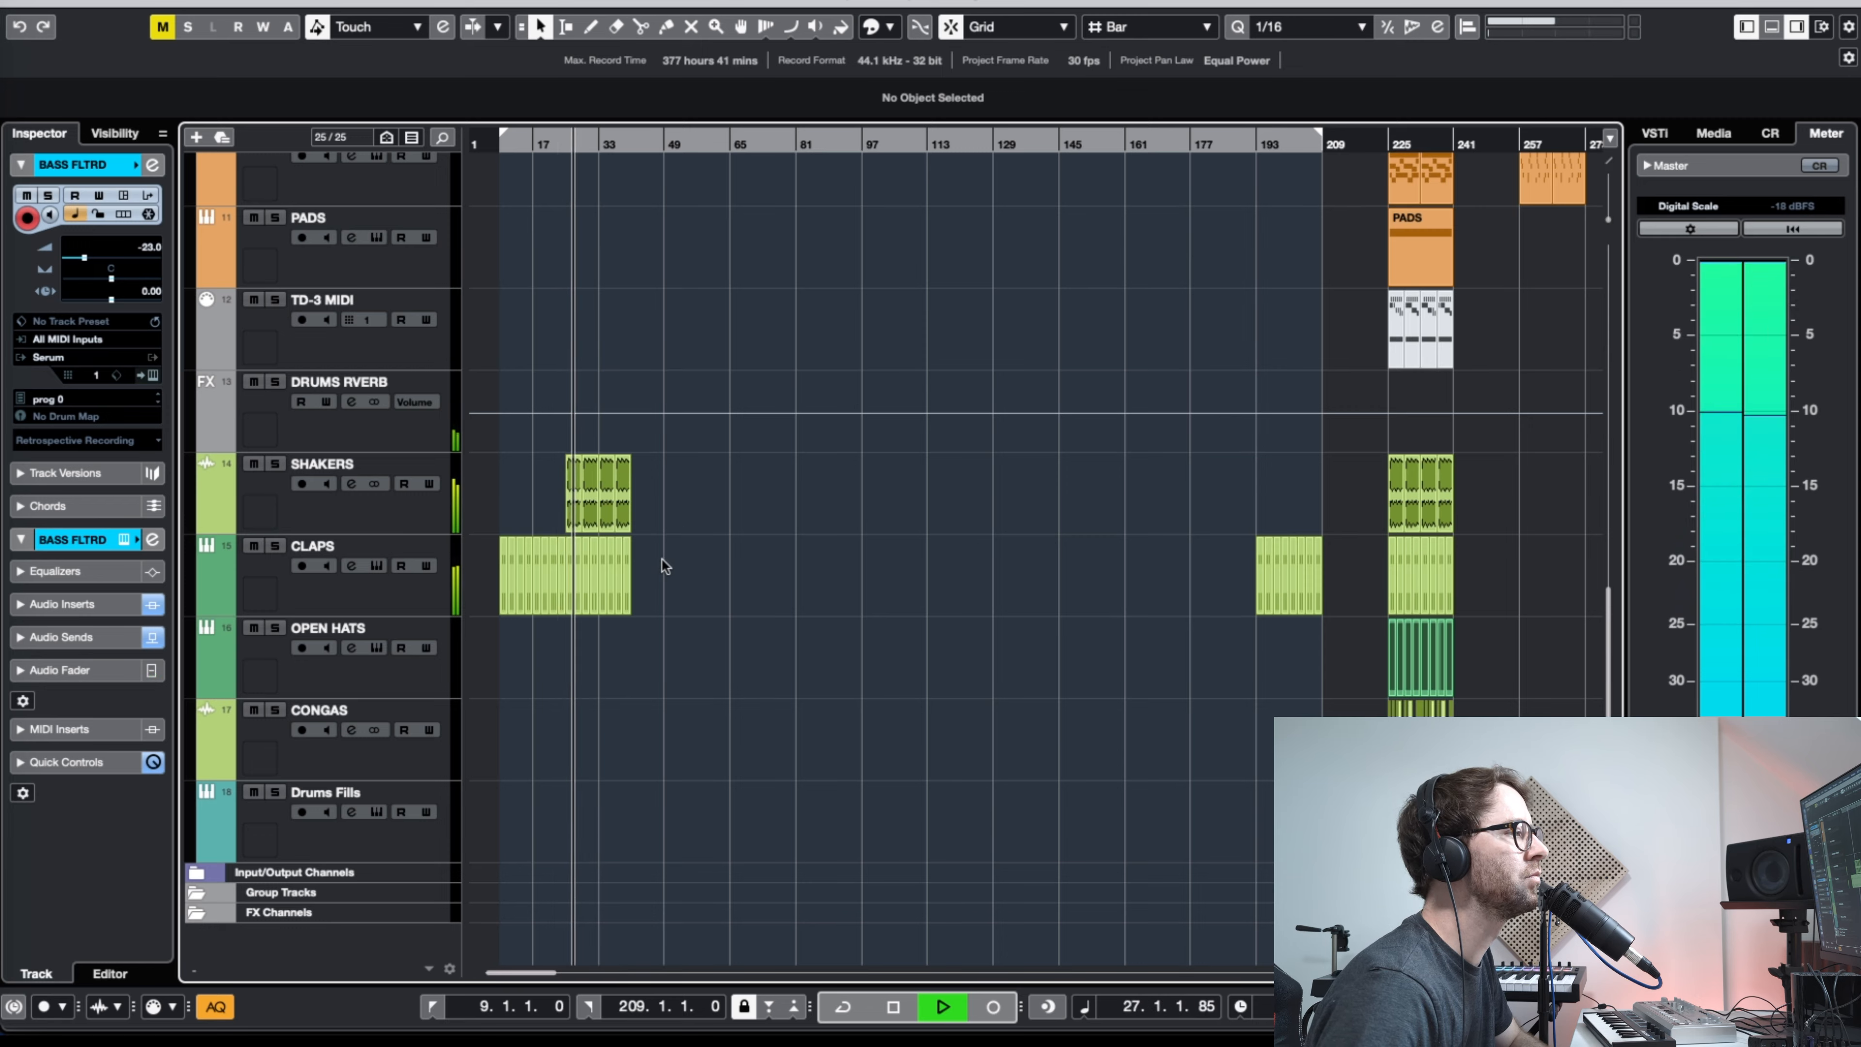
# Step: Stop playback and open the main bass part at bars 33 to 41 for note editing
pyautogui.scroll(10, 738, 648)
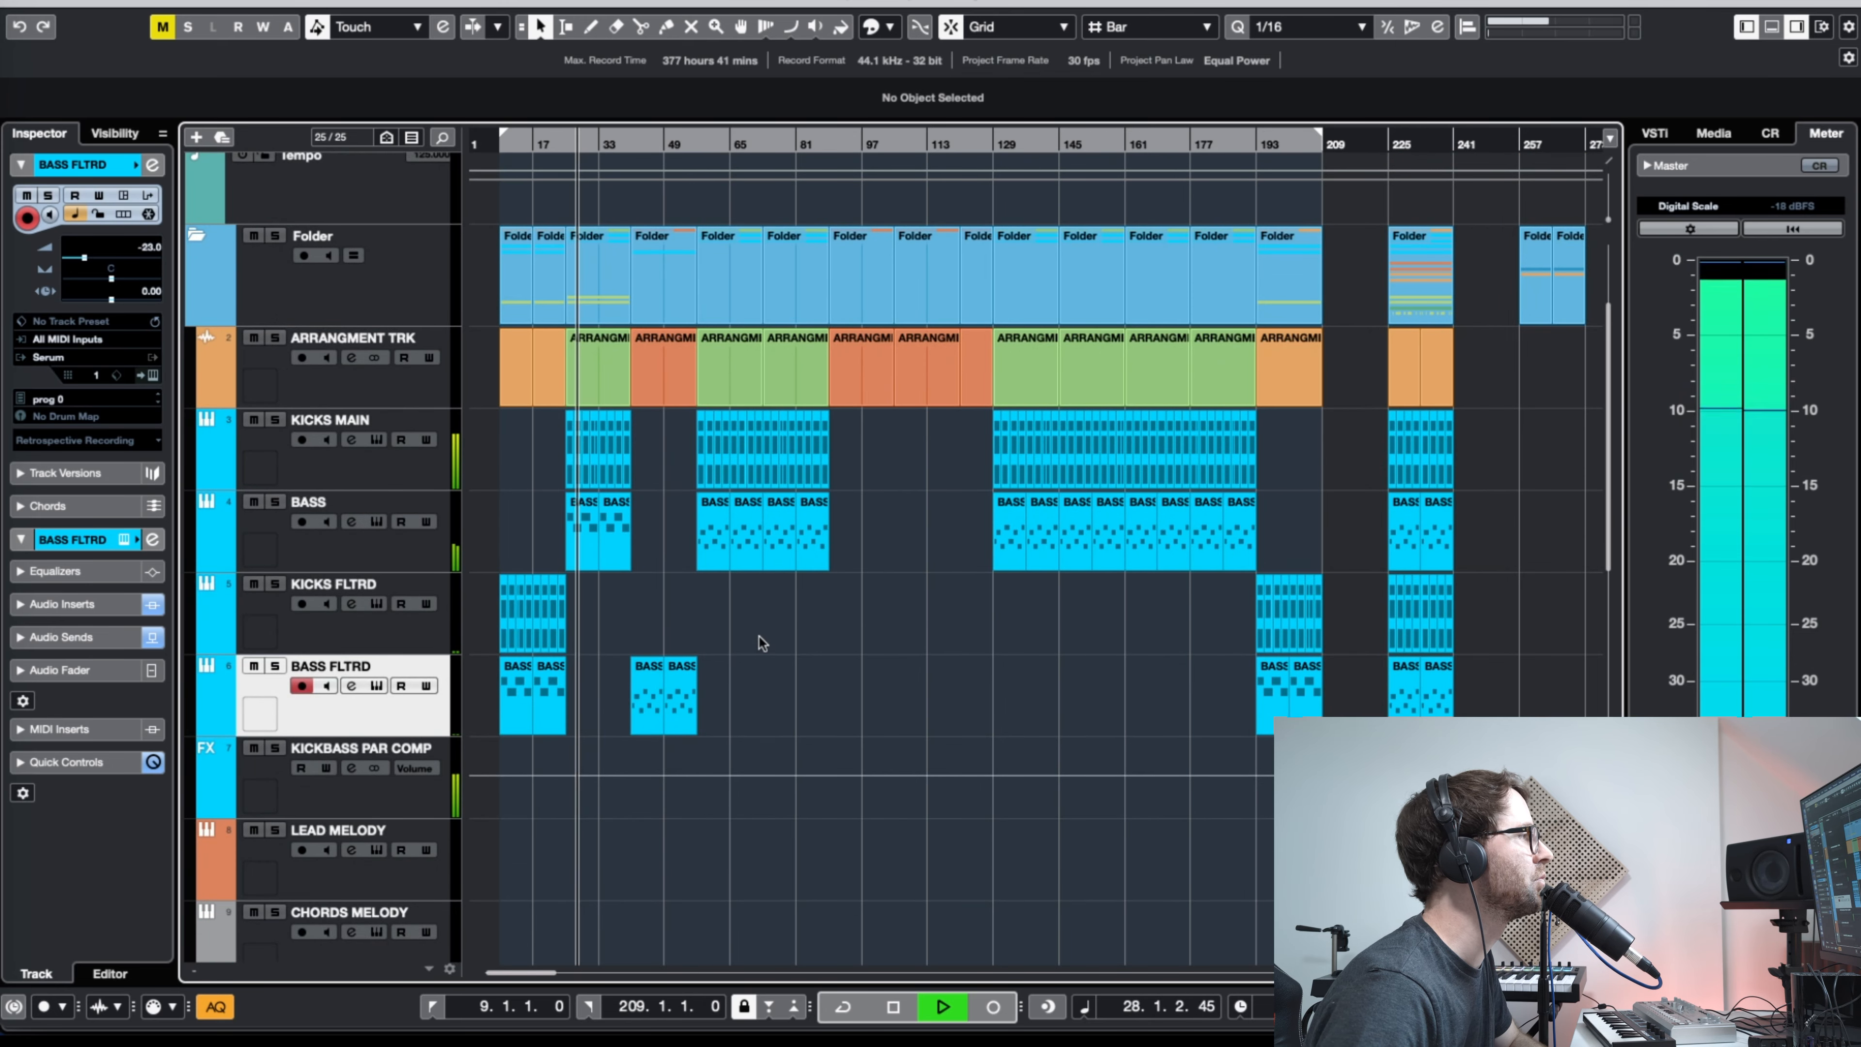
pyautogui.press('h')
pyautogui.press('h')
pyautogui.press('h')
pyautogui.press('h')
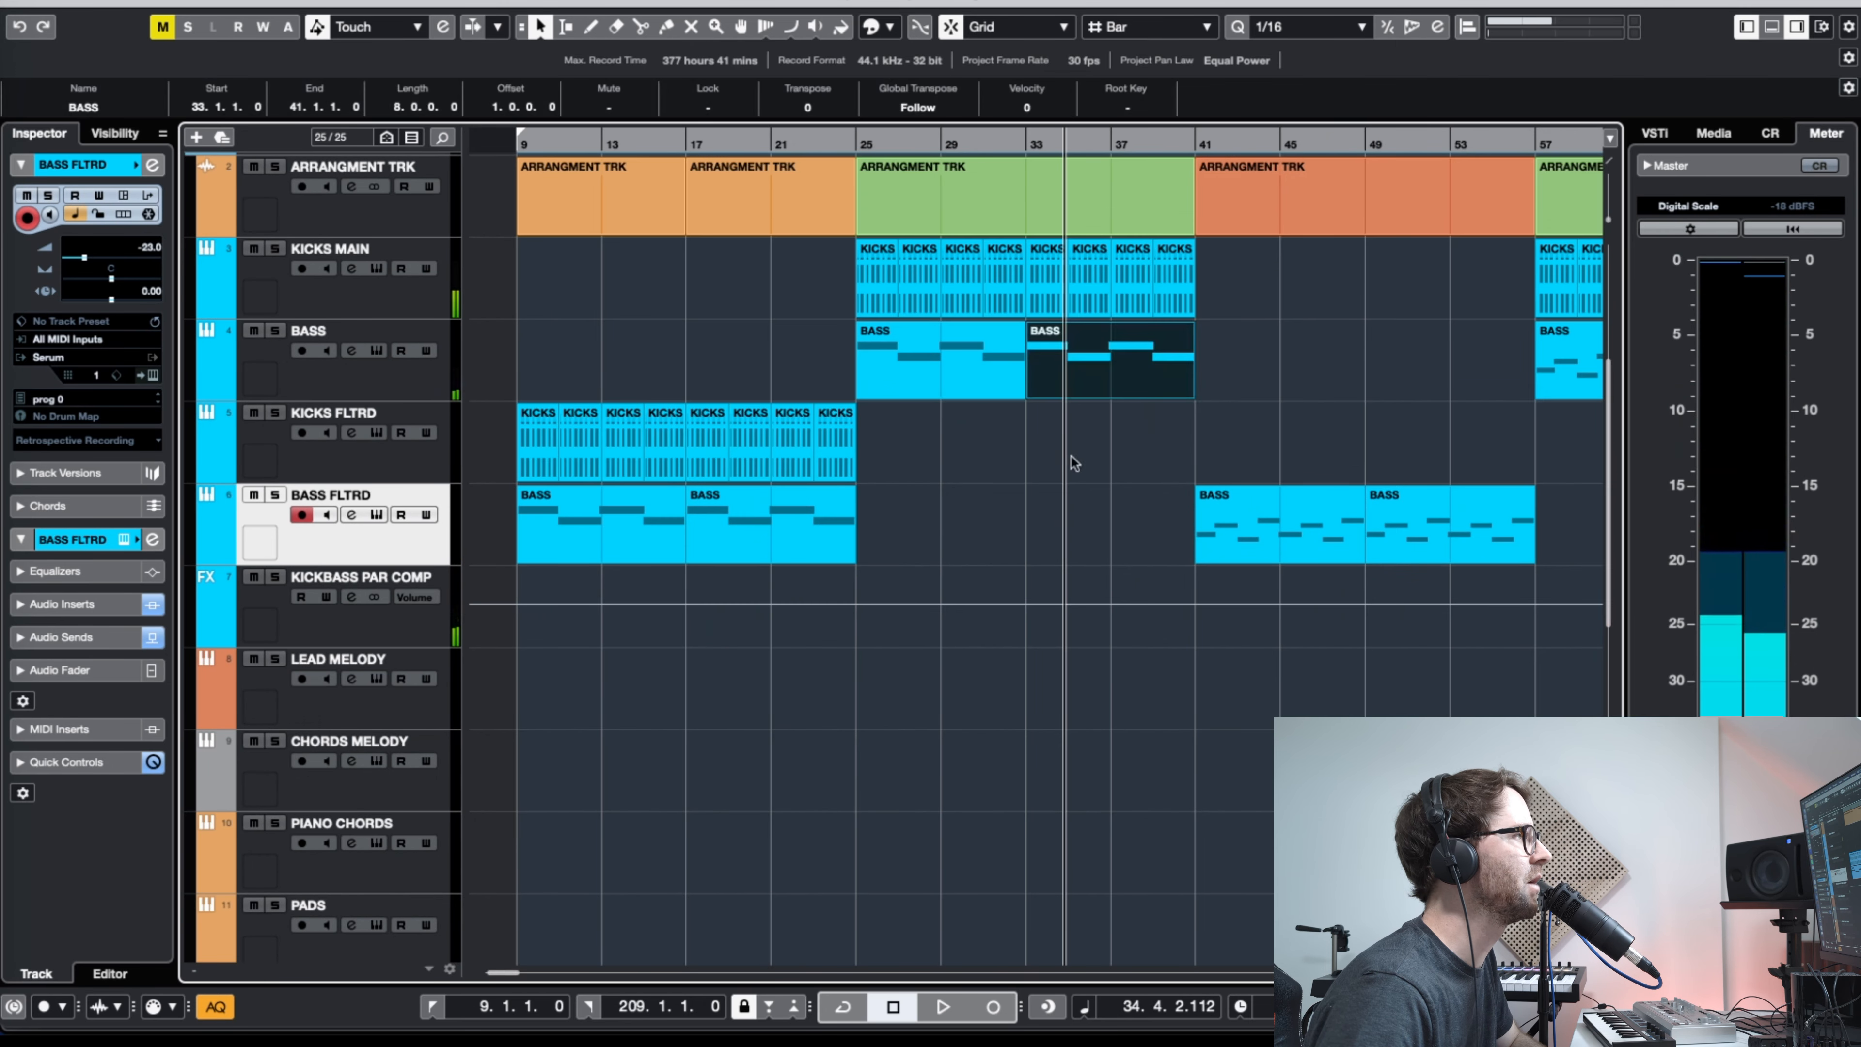
pyautogui.click(1092, 451)
pyautogui.click(1120, 372)
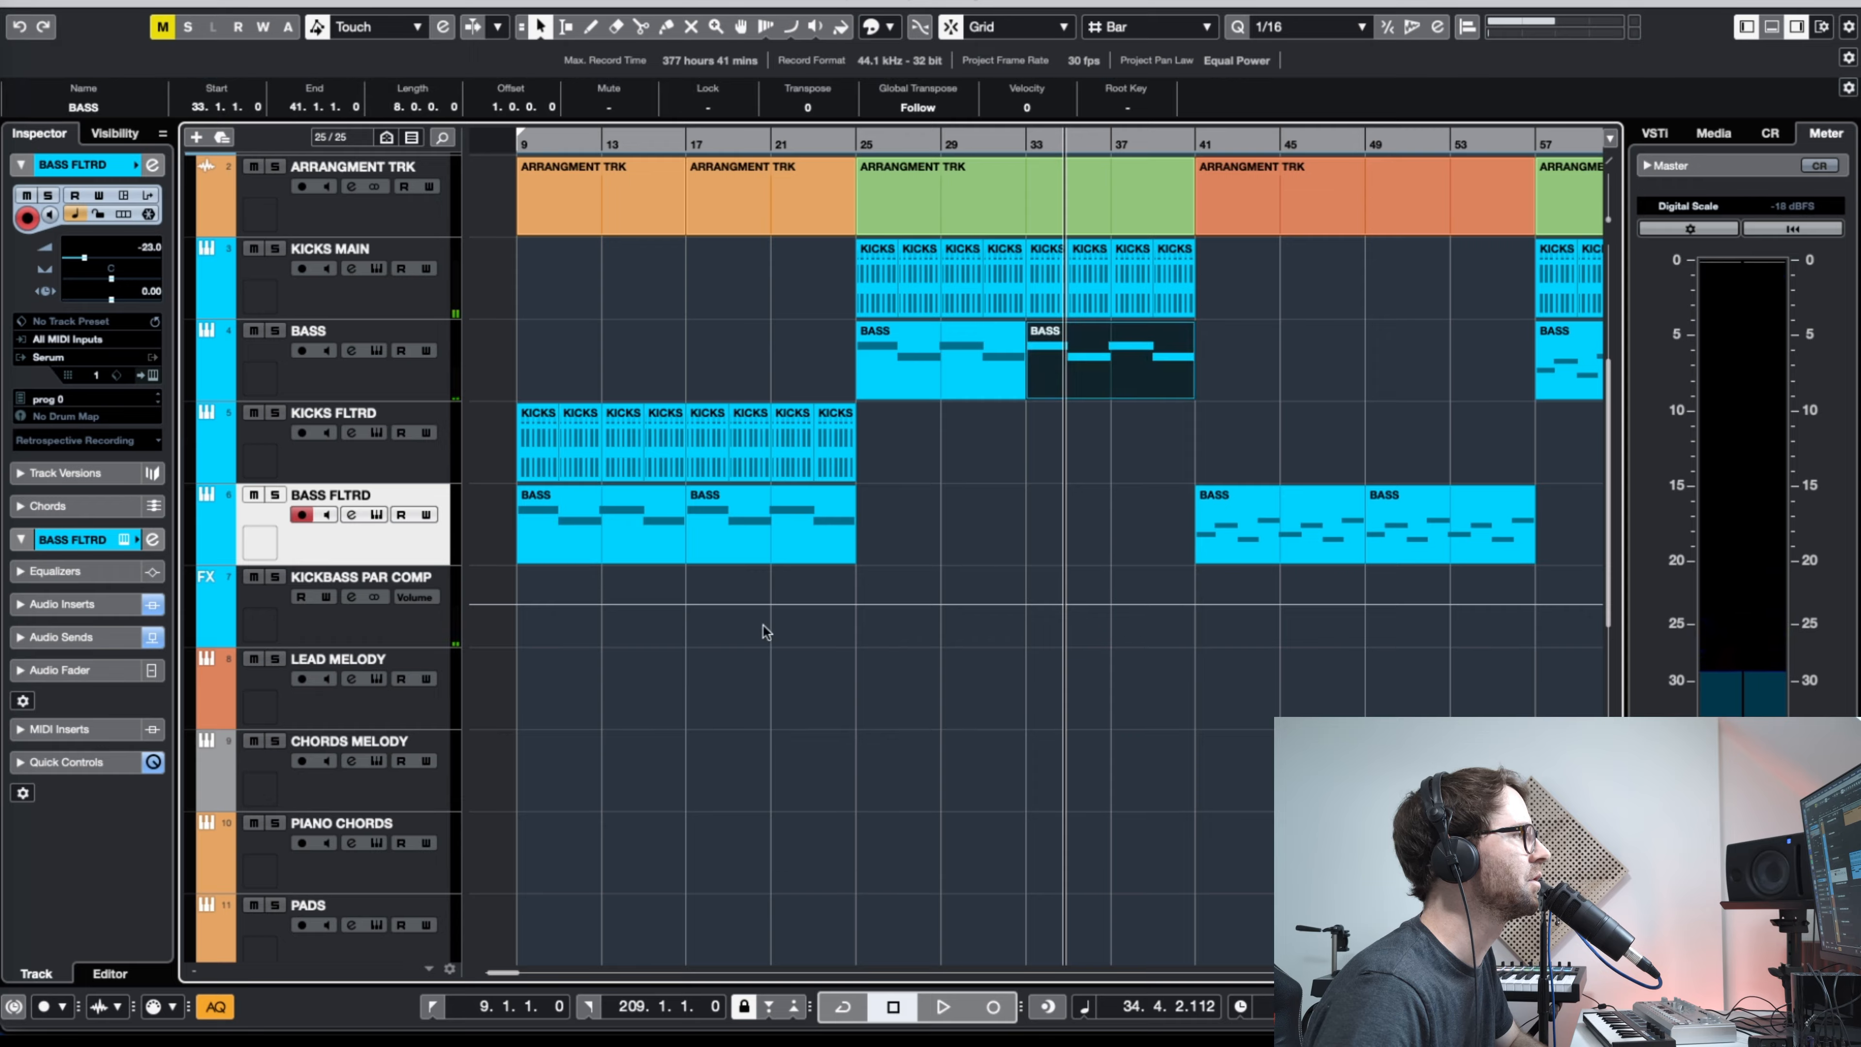
pyautogui.click(1244, 343)
pyautogui.doubleClick(1112, 361)
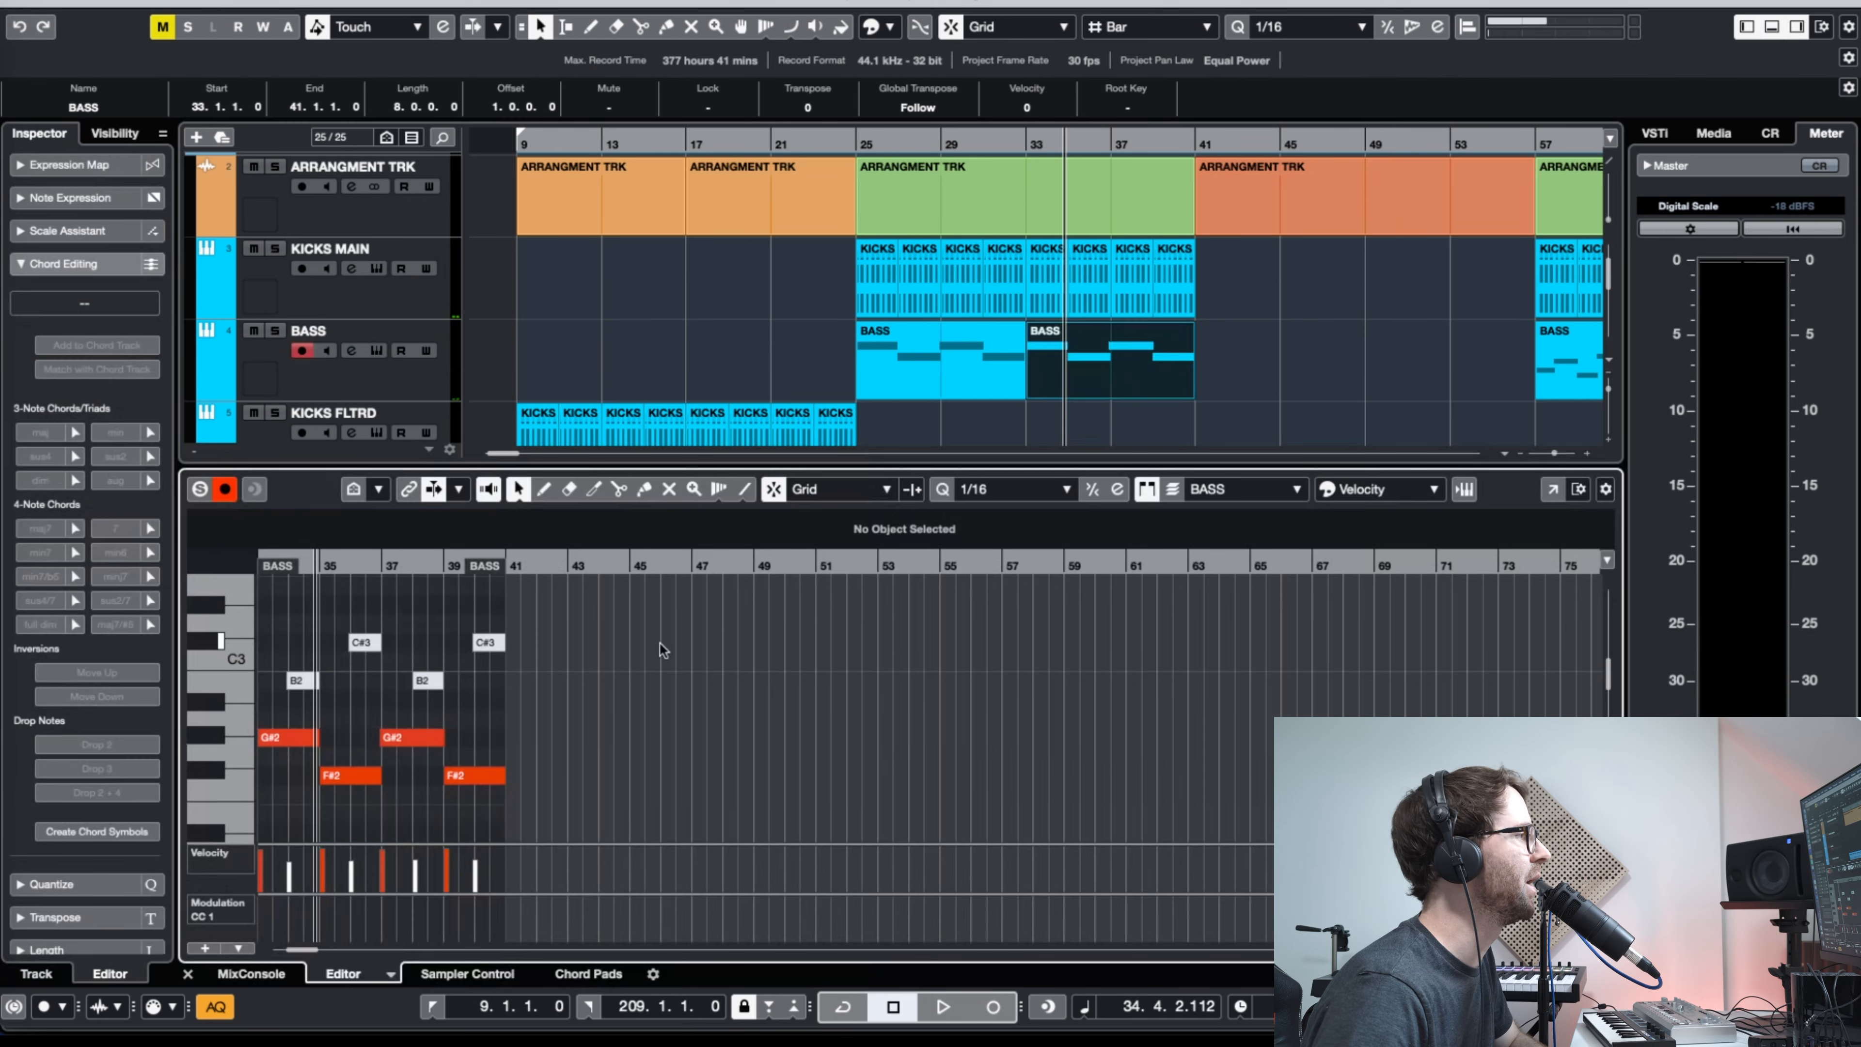
# Step: Shorten the last F#2 bass note to one bar, ending at bar 40, and unmute the C#3 note at bar 40
pyautogui.moveTo(555, 569); pyautogui.dragTo(674, 583)
pyautogui.moveTo(1170, 563); pyautogui.dragTo(1111, 644)
pyautogui.moveTo(1064, 778); pyautogui.dragTo(981, 781)
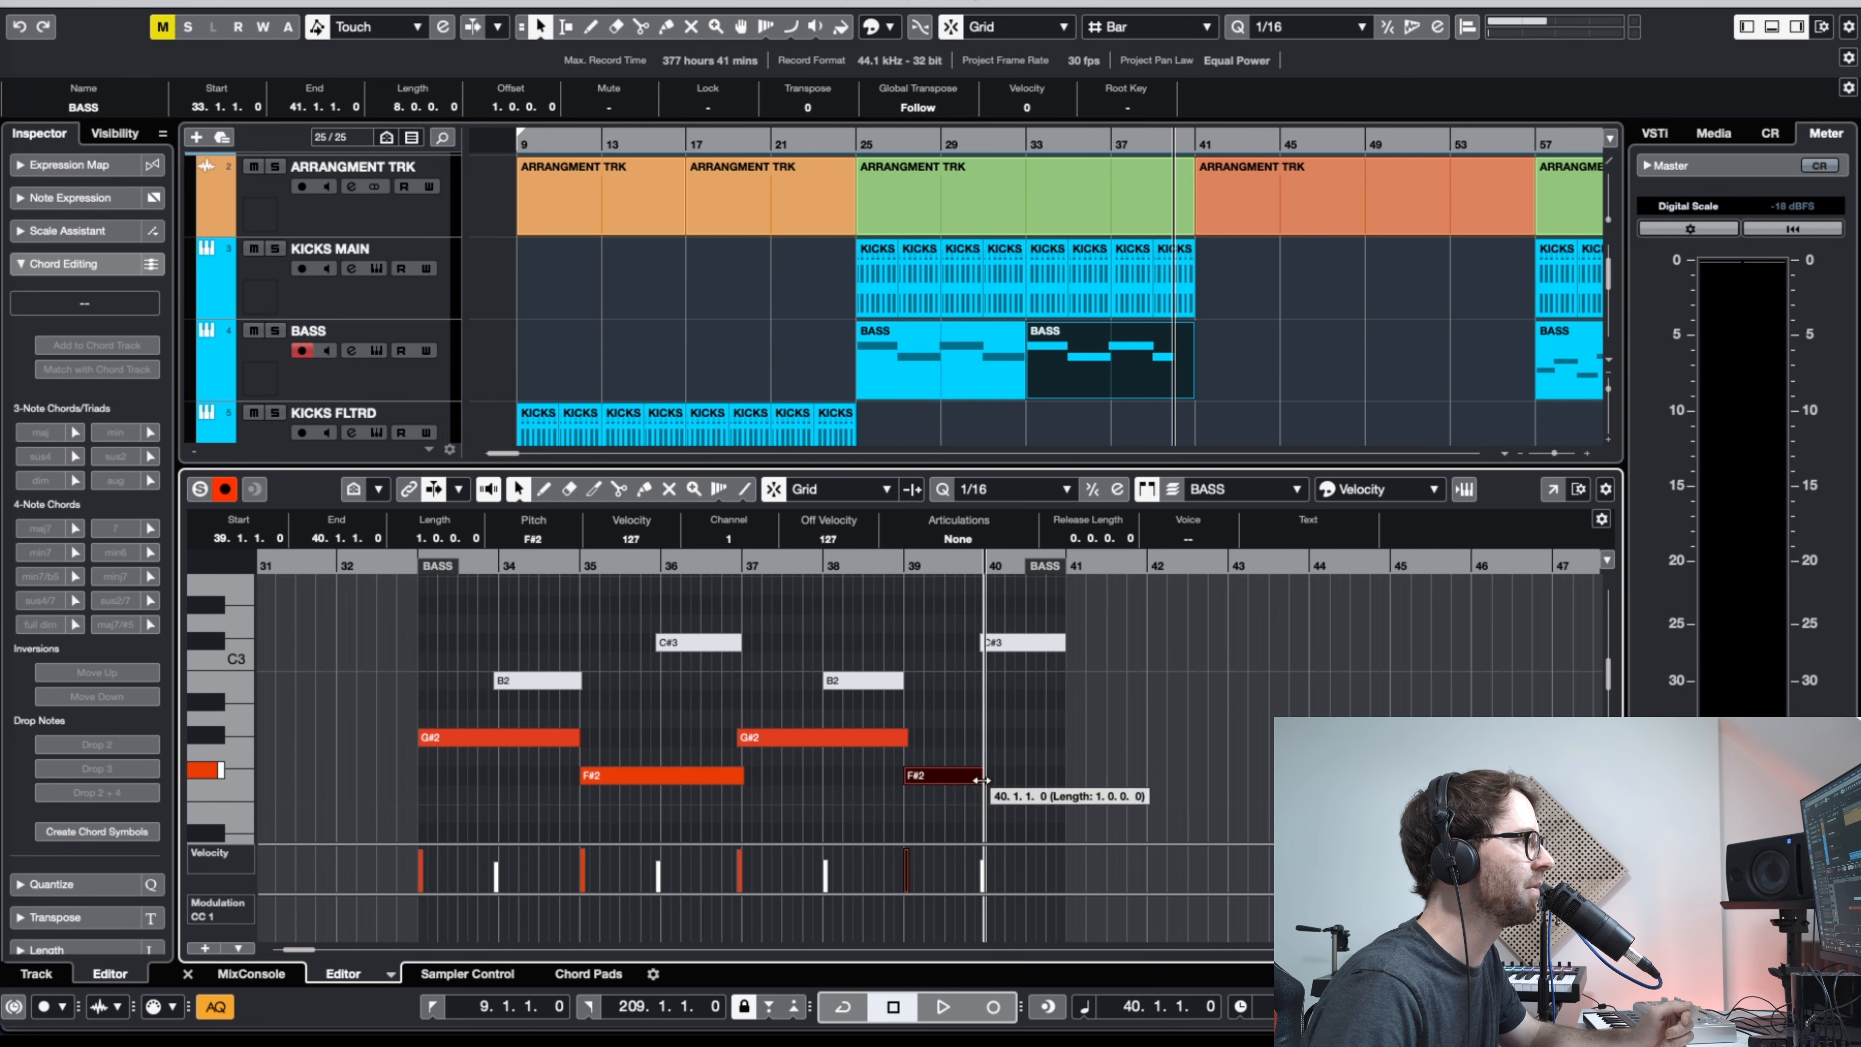
pyautogui.moveTo(995, 573); pyautogui.dragTo(976, 687)
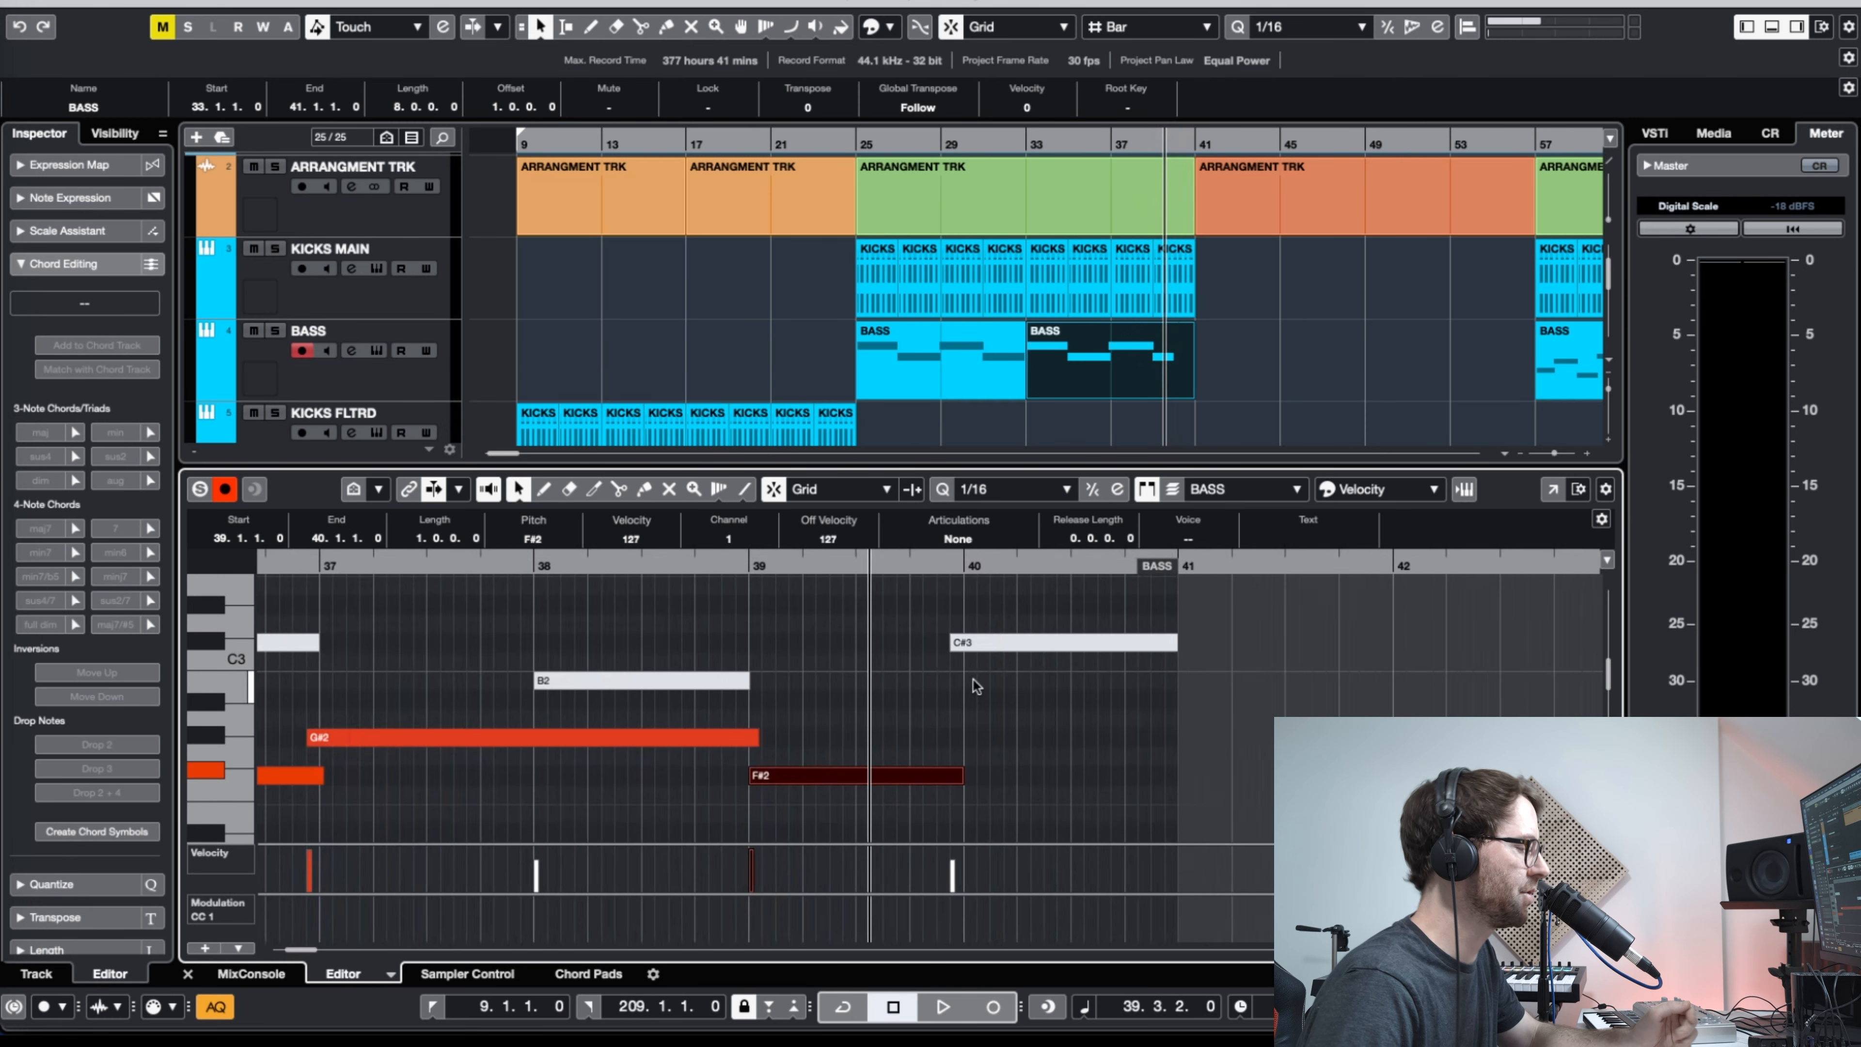
pyautogui.click(1010, 642)
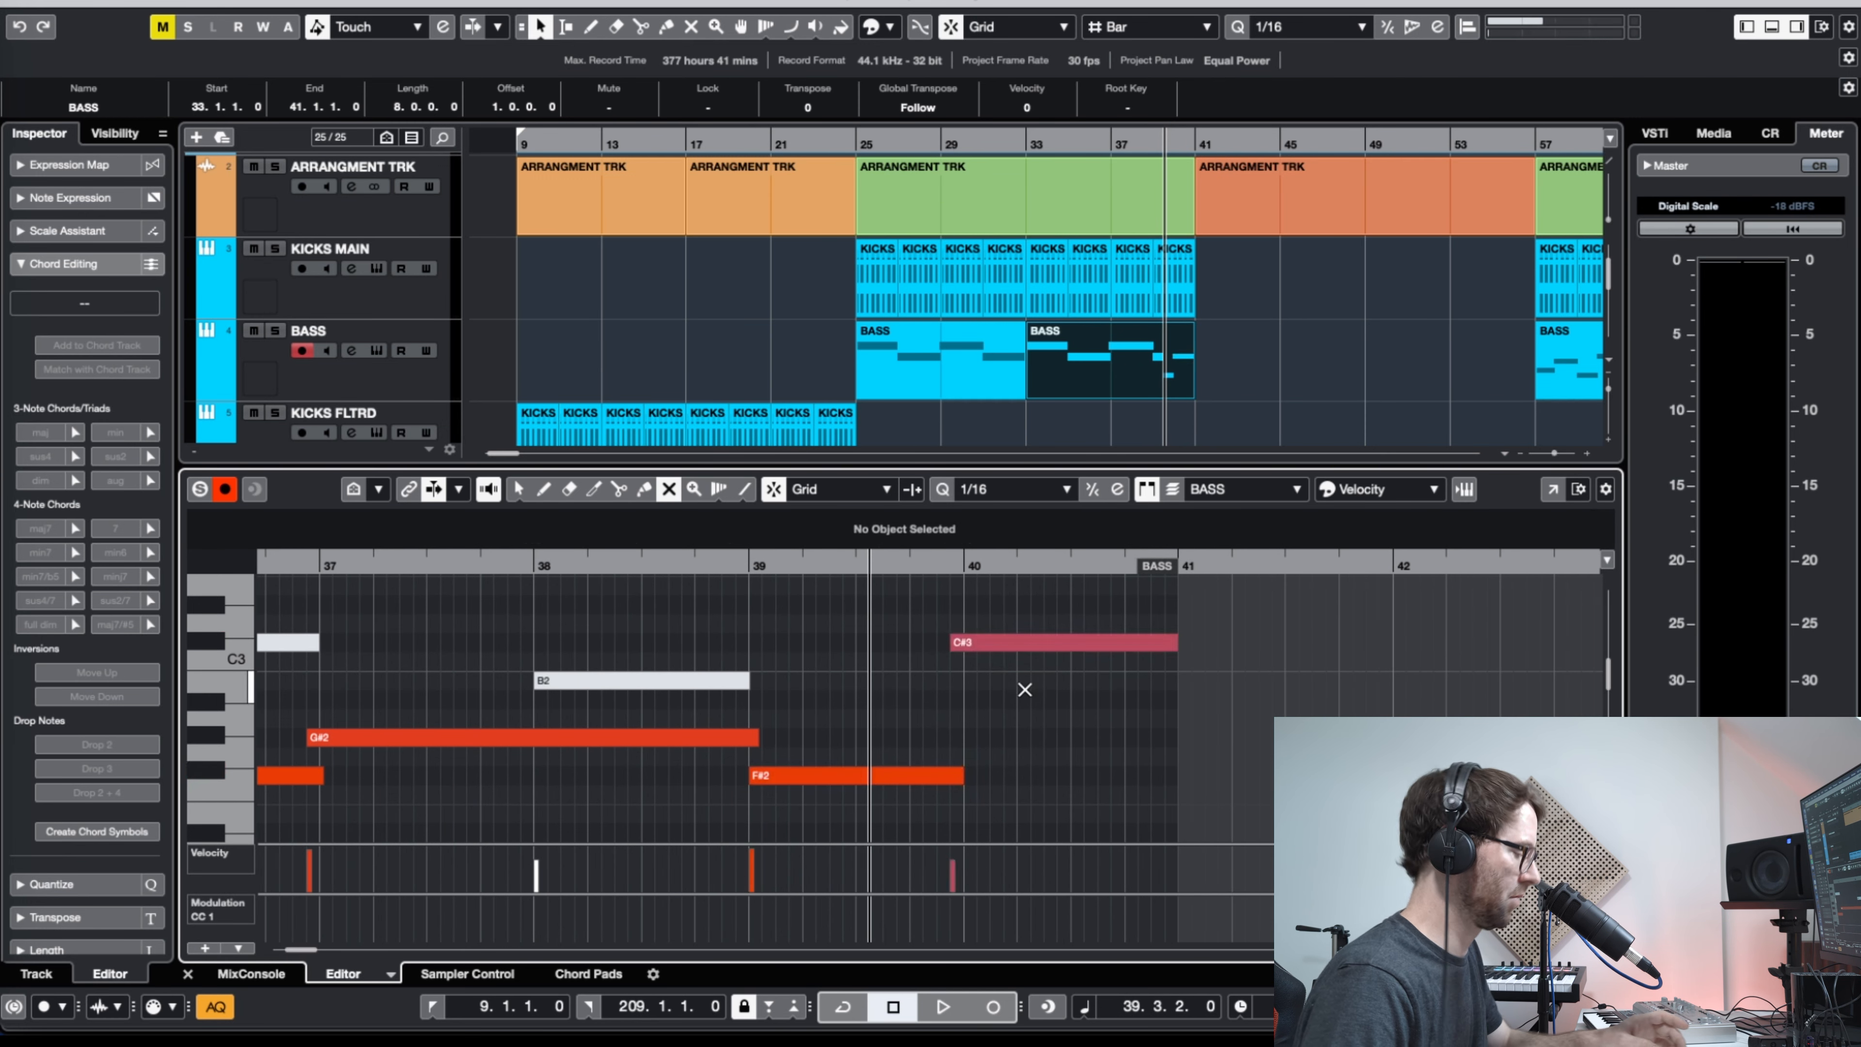
# Step: Play the edited ending of the bass part from about bar 39
pyautogui.press('g')
pyautogui.press('g')
pyautogui.press('g')
pyautogui.press('g')
pyautogui.press('g')
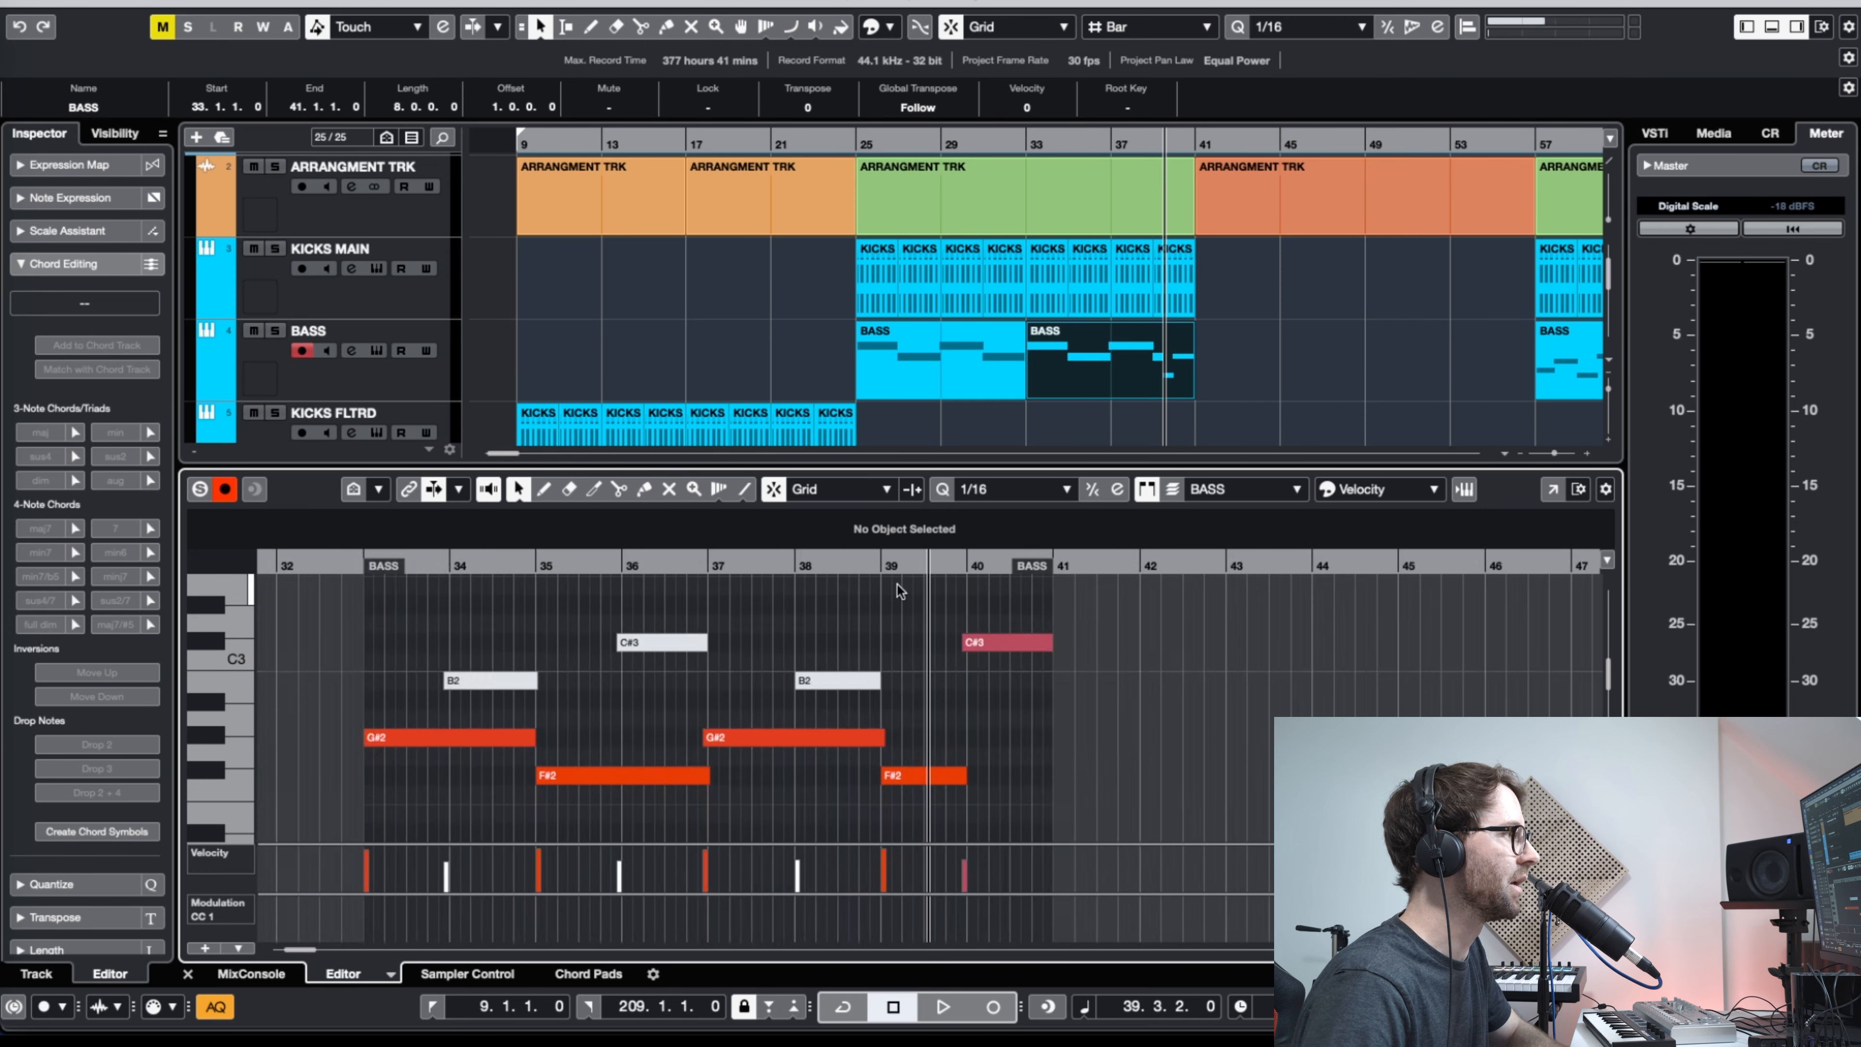
pyautogui.moveTo(891, 568); pyautogui.dragTo(803, 570)
pyautogui.press('space')
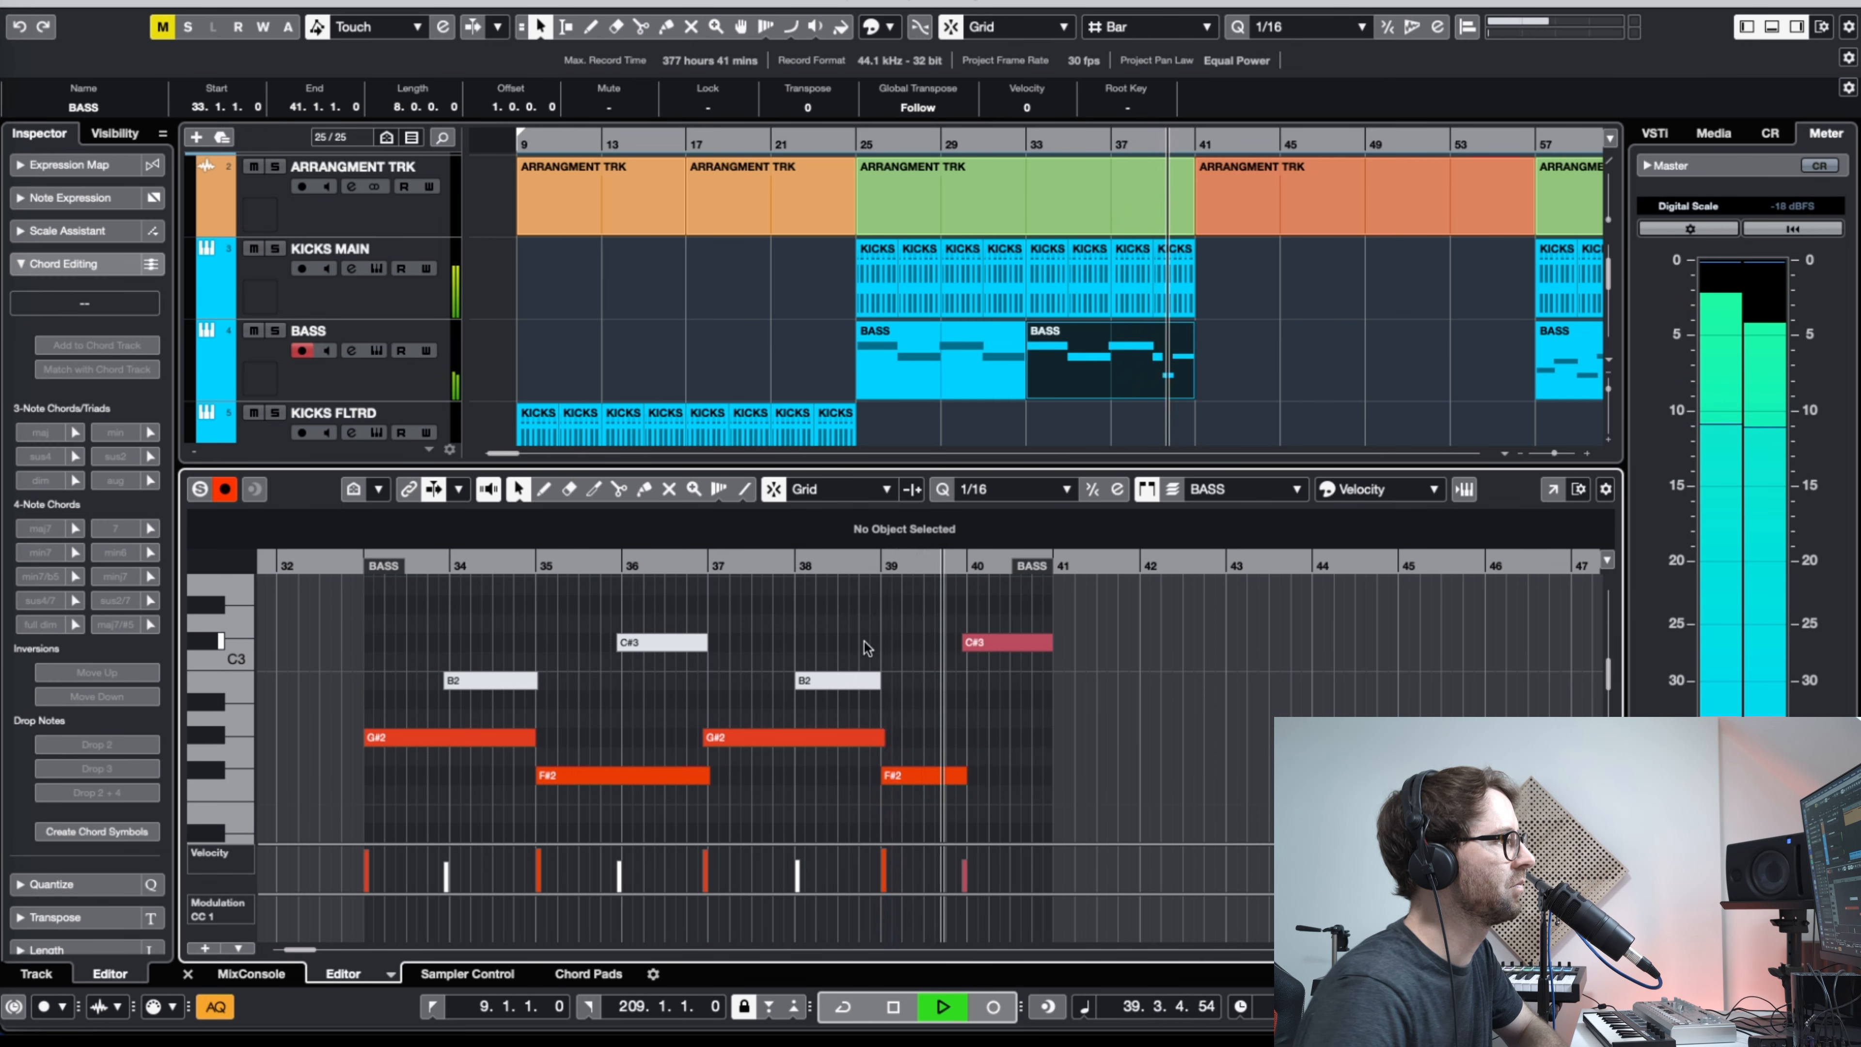
pyautogui.press('g')
pyautogui.press('g')
pyautogui.press('g')
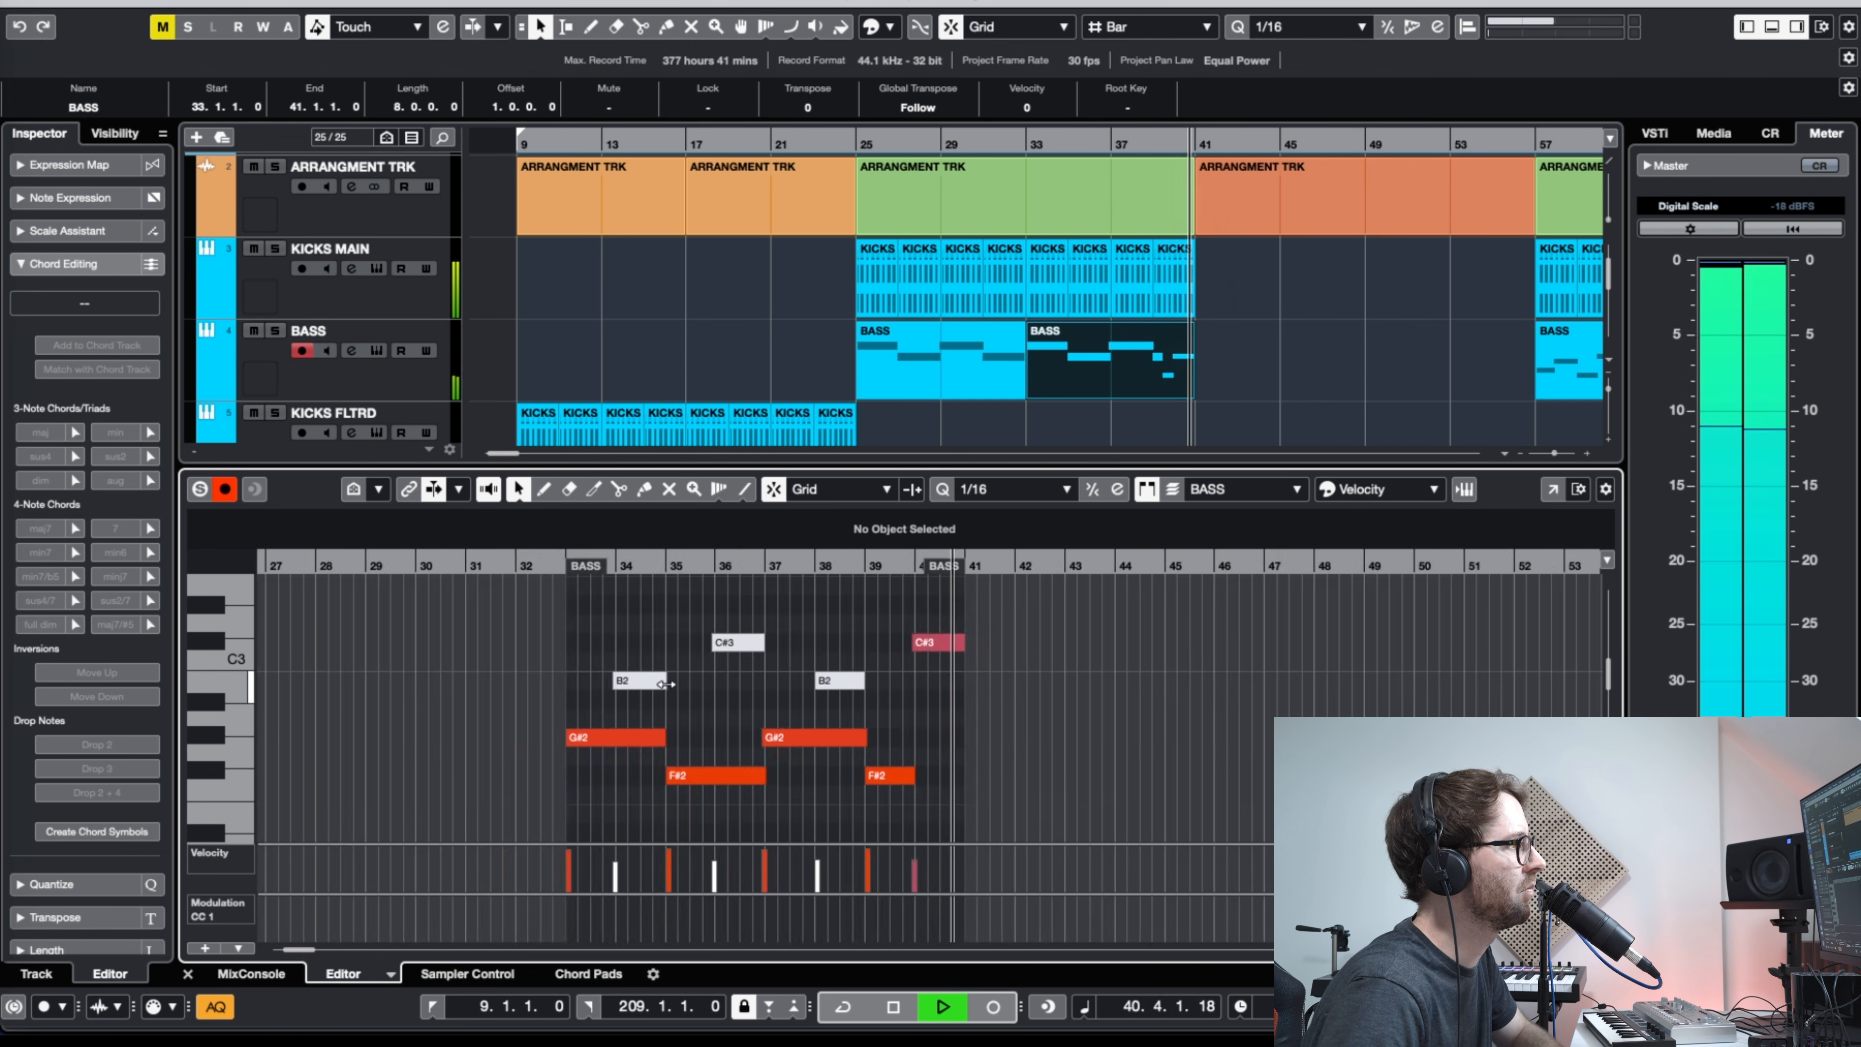
pyautogui.press('space')
# Step: Return to the full arrangement and play the transition from the new bass ending into the filtered-bass break at bar 41
pyautogui.click(555, 563)
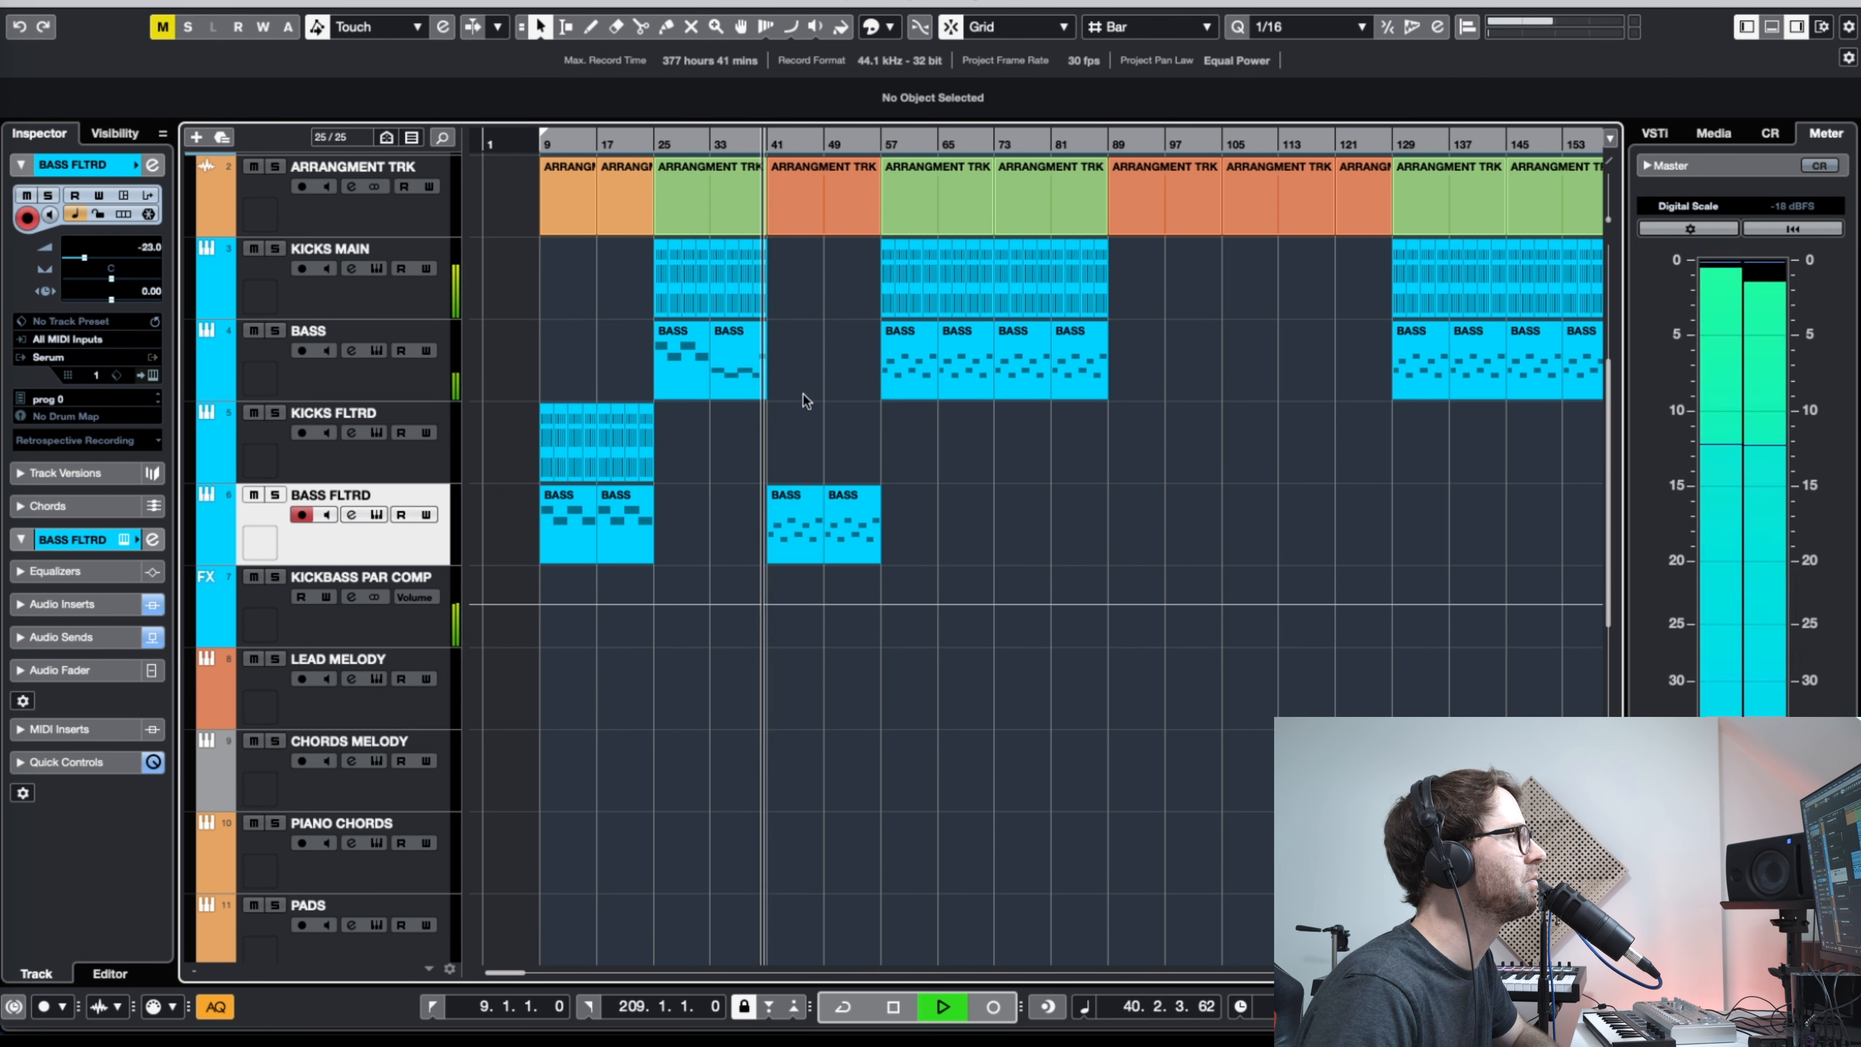
pyautogui.press('g')
pyautogui.press('g')
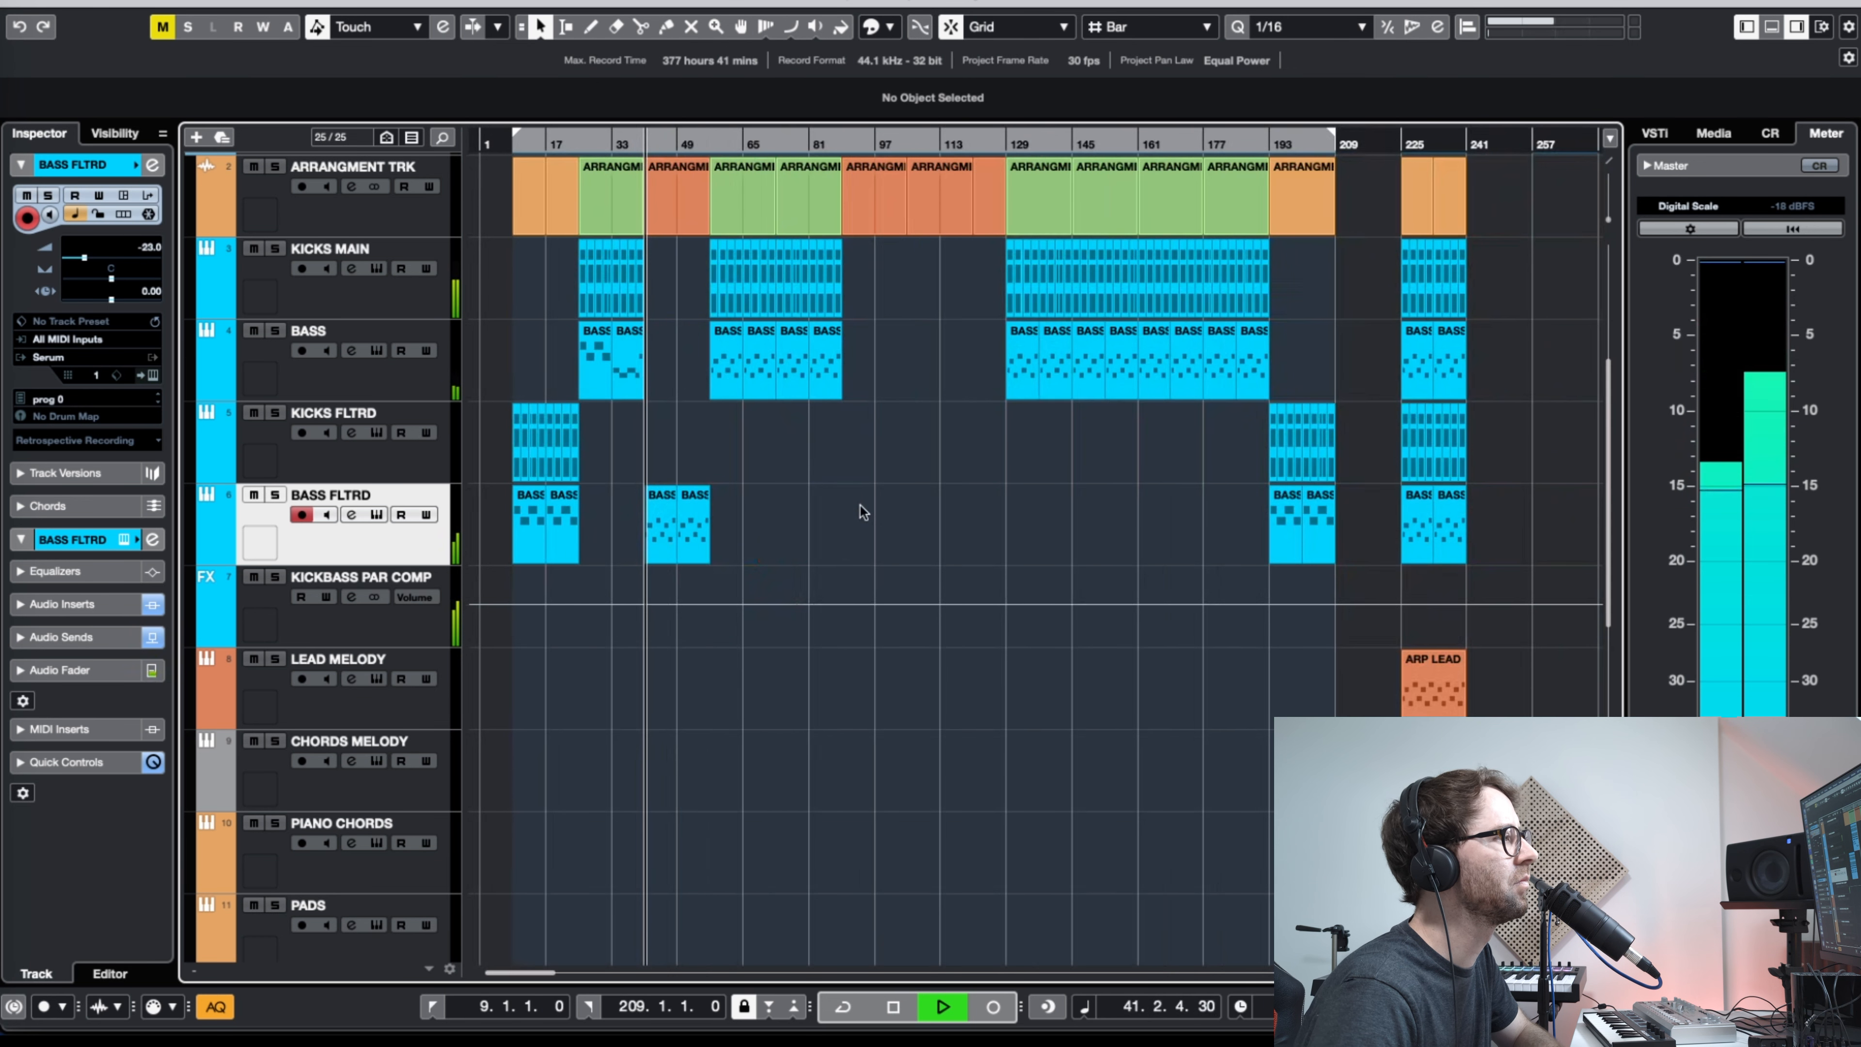
pyautogui.scroll(-3, 1055, 727)
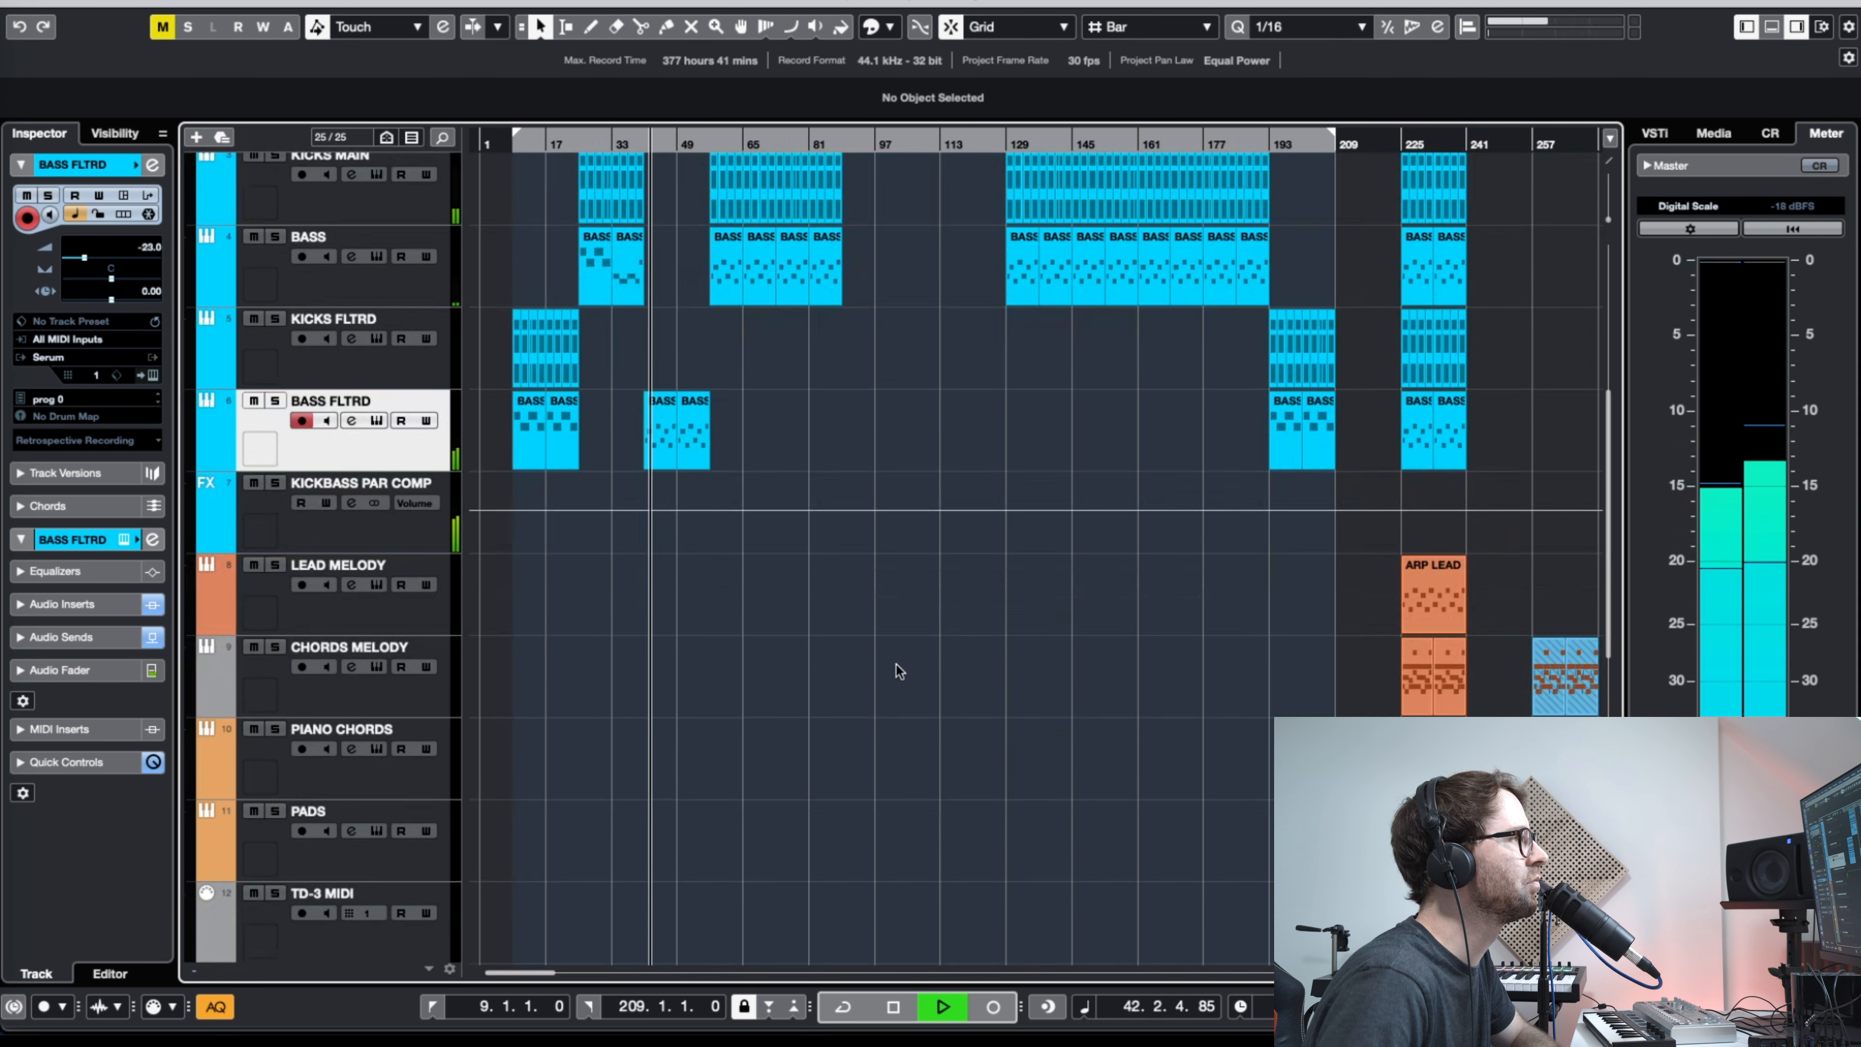
pyautogui.press('space')
# Step: Solo the lead melody track and play it from the loop at bar 225
pyautogui.moveTo(687, 149); pyautogui.dragTo(643, 148)
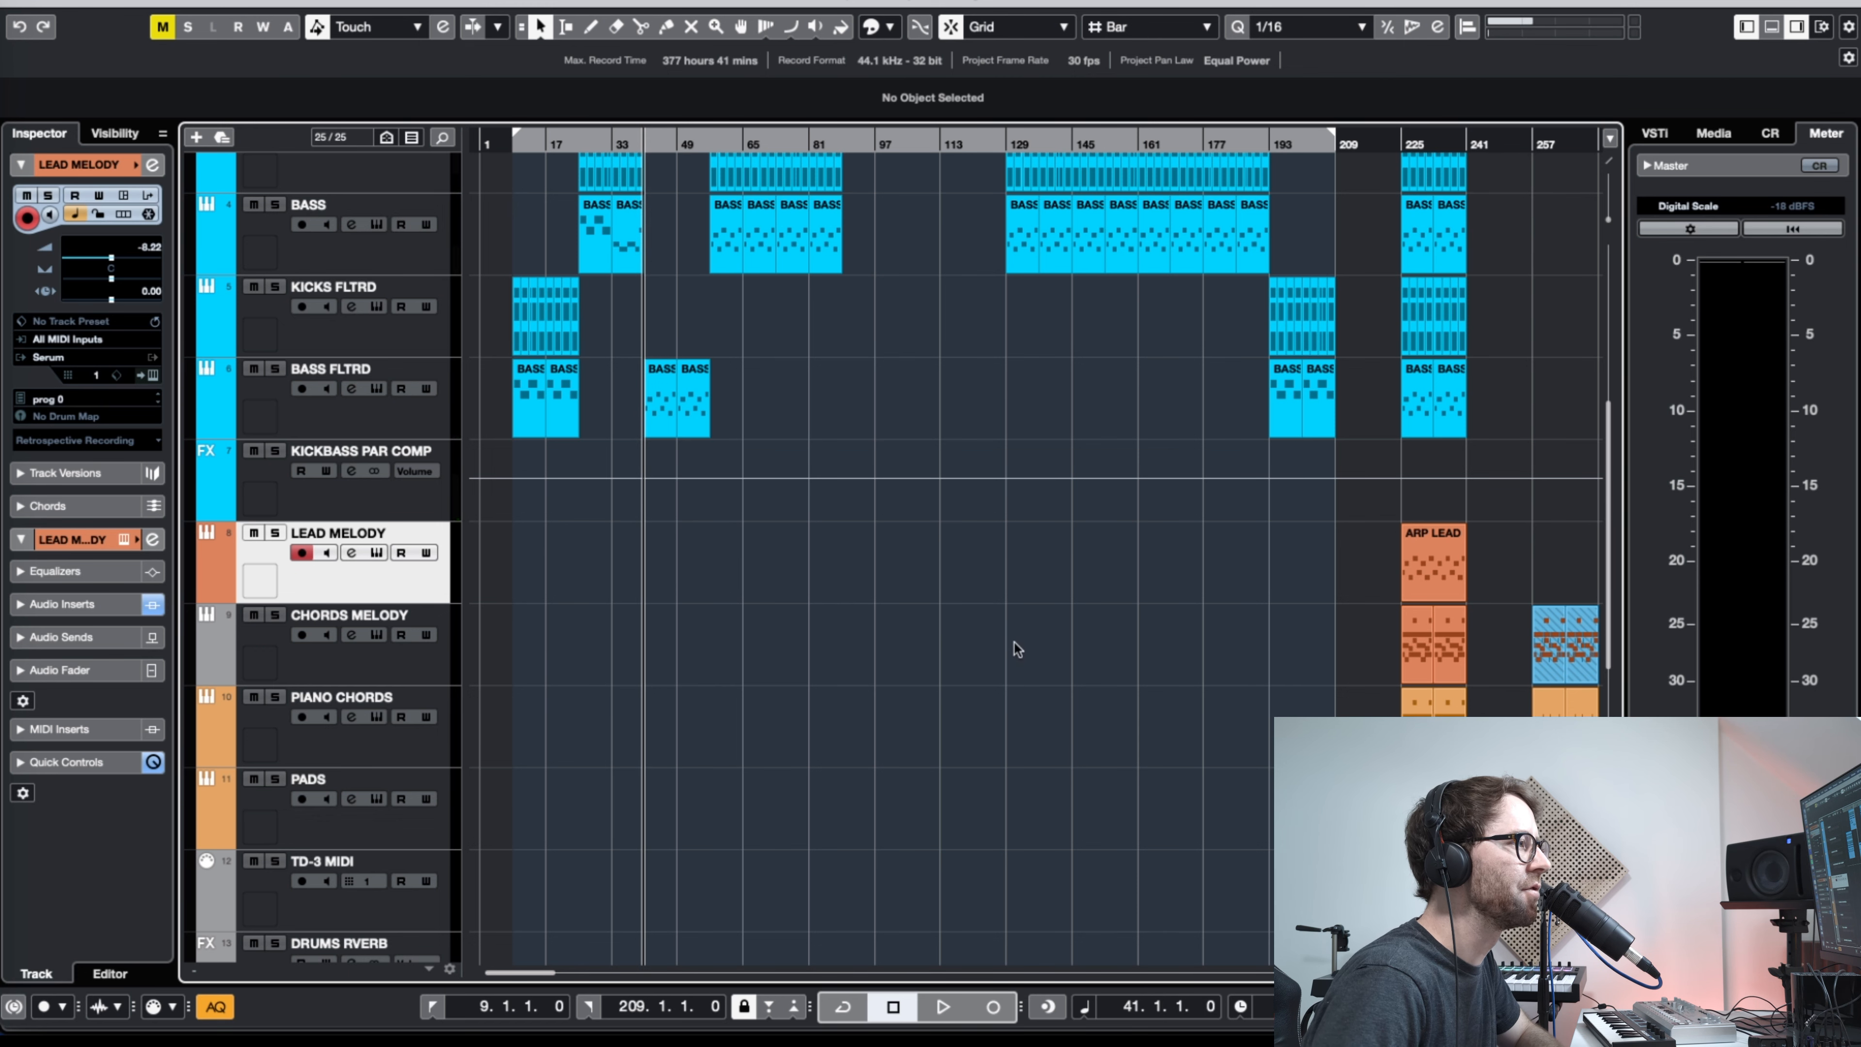
pyautogui.press('g')
pyautogui.moveTo(1331, 145); pyautogui.dragTo(1246, 145)
pyautogui.click(275, 533)
pyautogui.press('space')
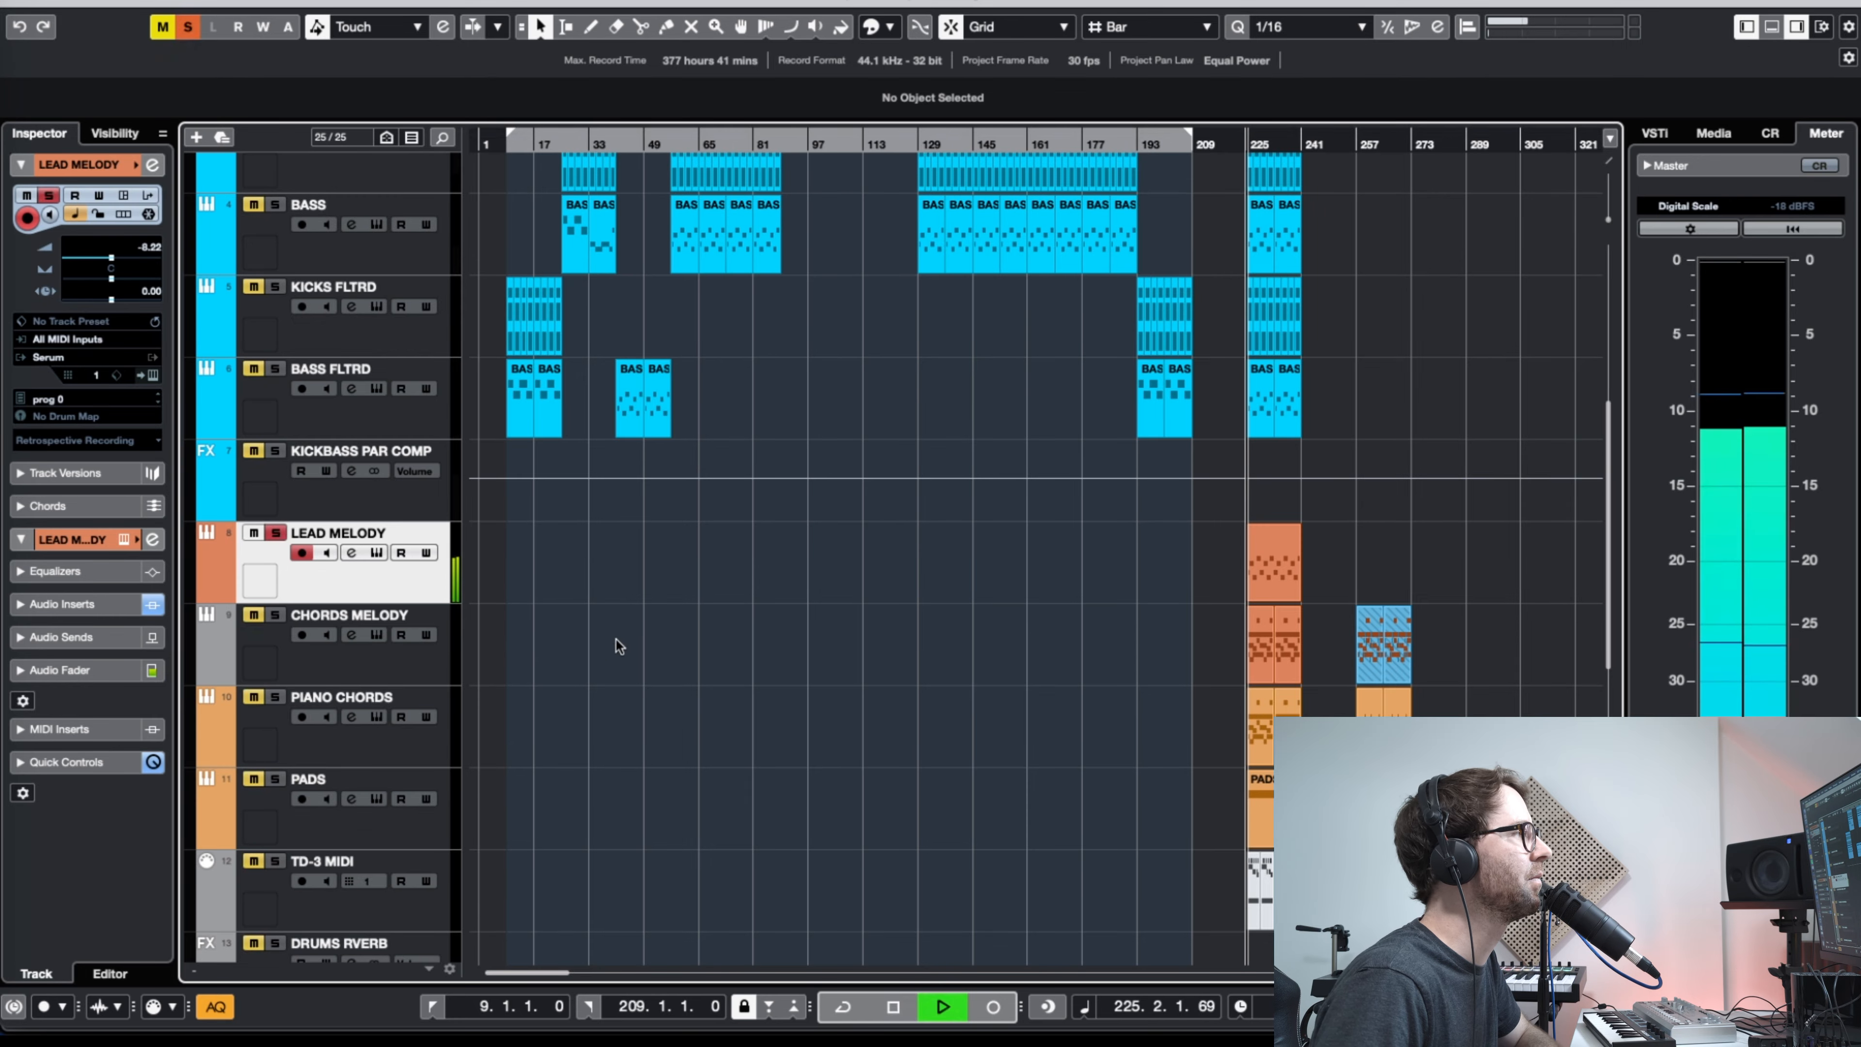
pyautogui.scroll(3, 1495, 561)
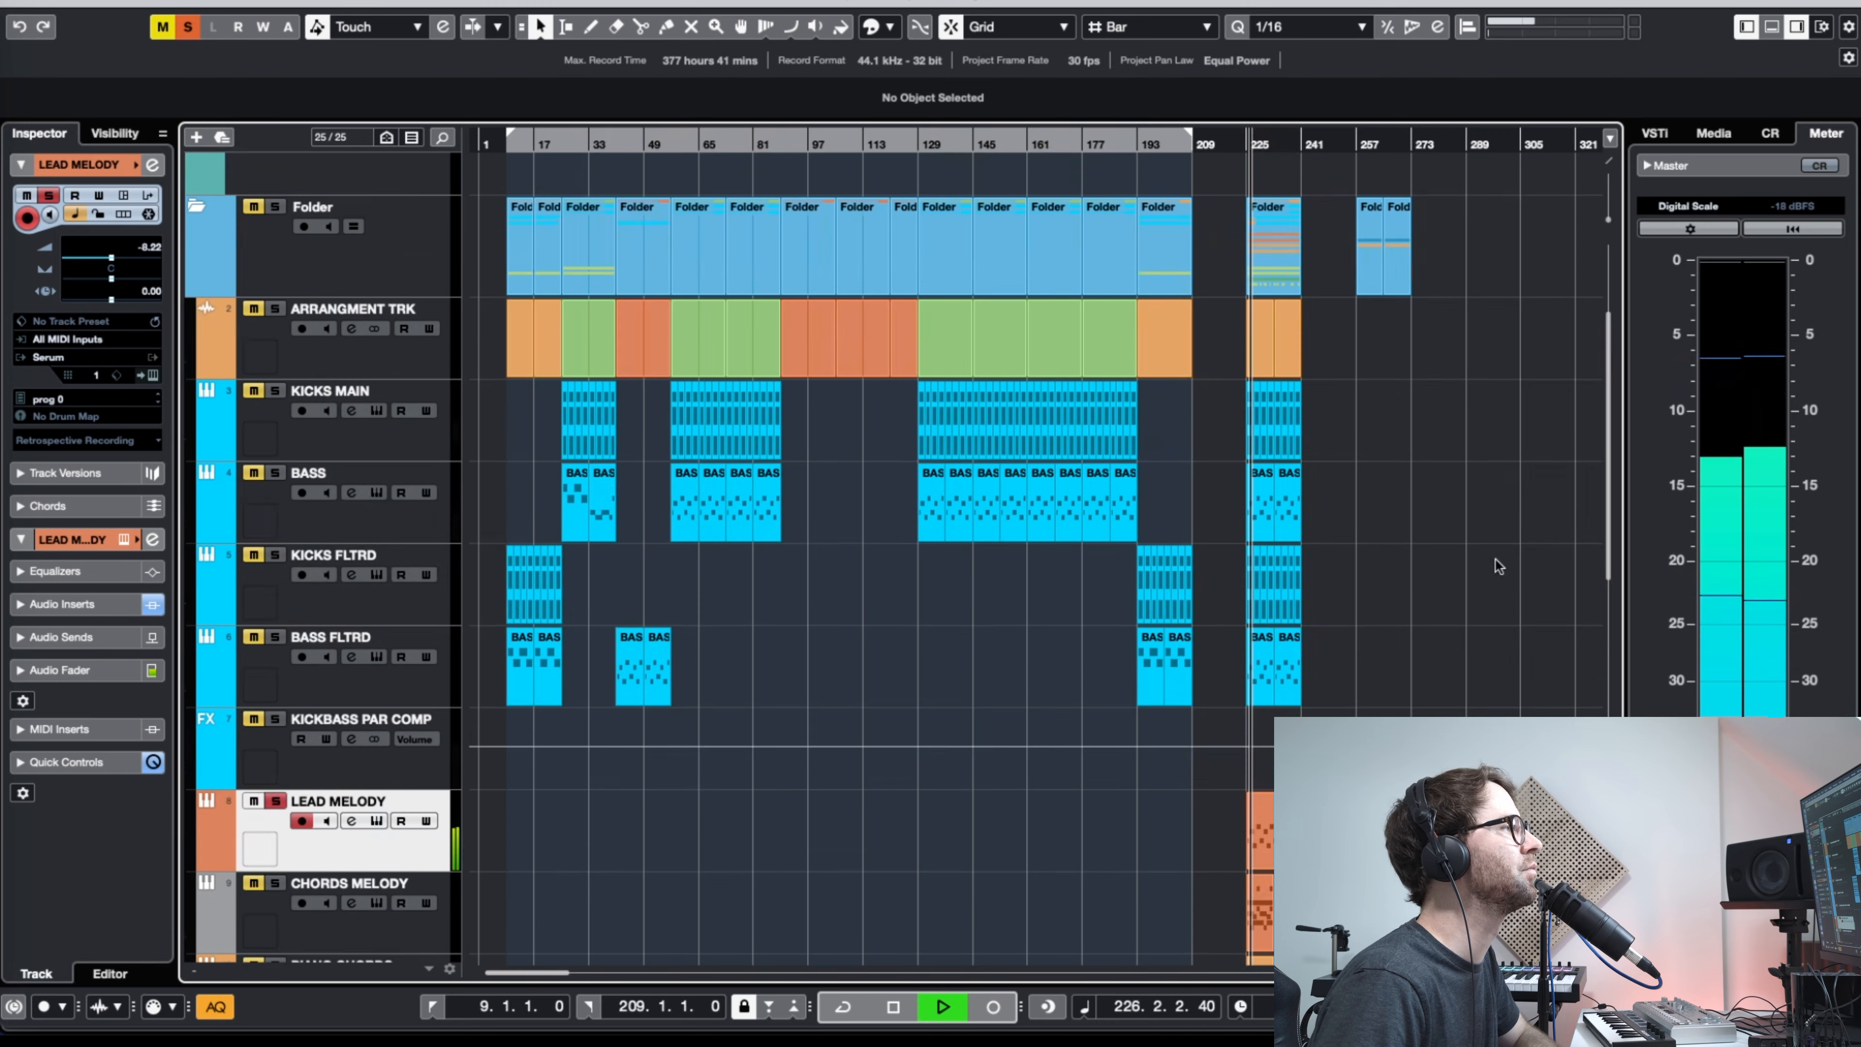
pyautogui.scroll(-1, 1506, 701)
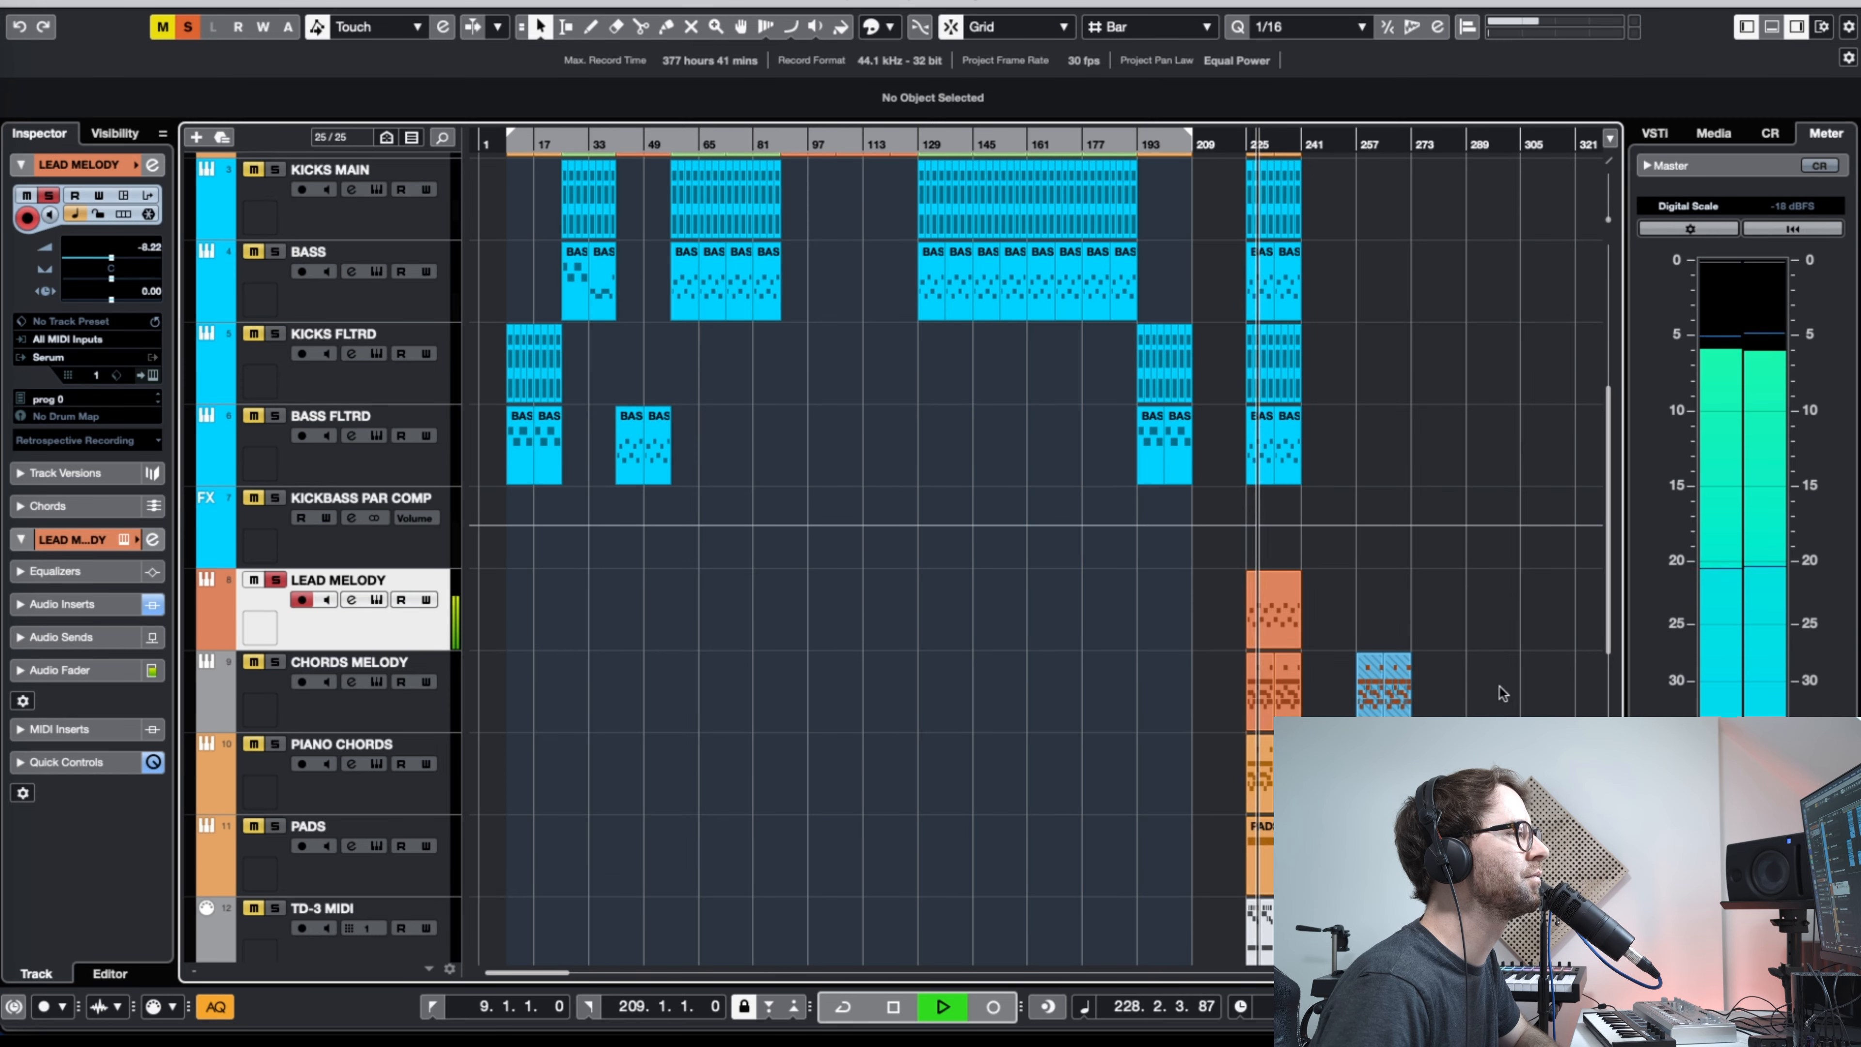
pyautogui.press('space')
# Step: Solo the chords melody track and play it from the loop at bar 225
pyautogui.click(516, 754)
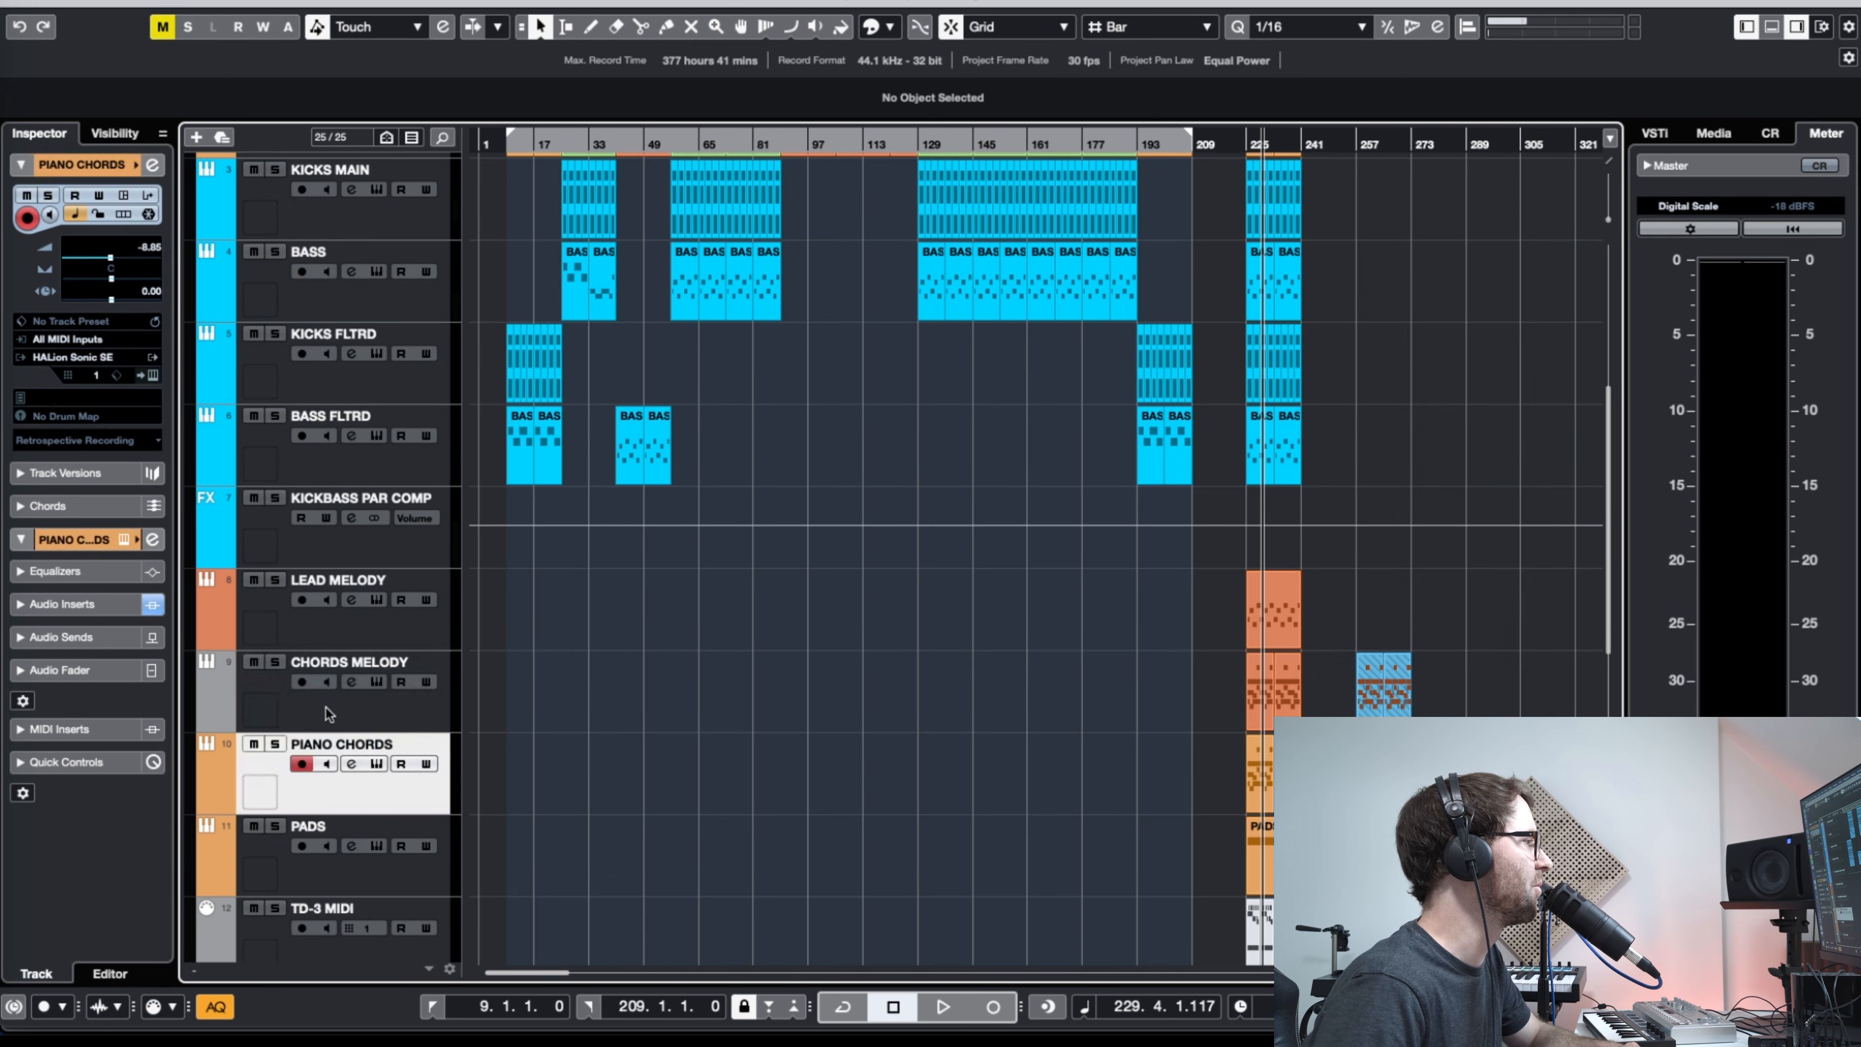
pyautogui.click(328, 715)
pyautogui.click(328, 786)
pyautogui.click(346, 714)
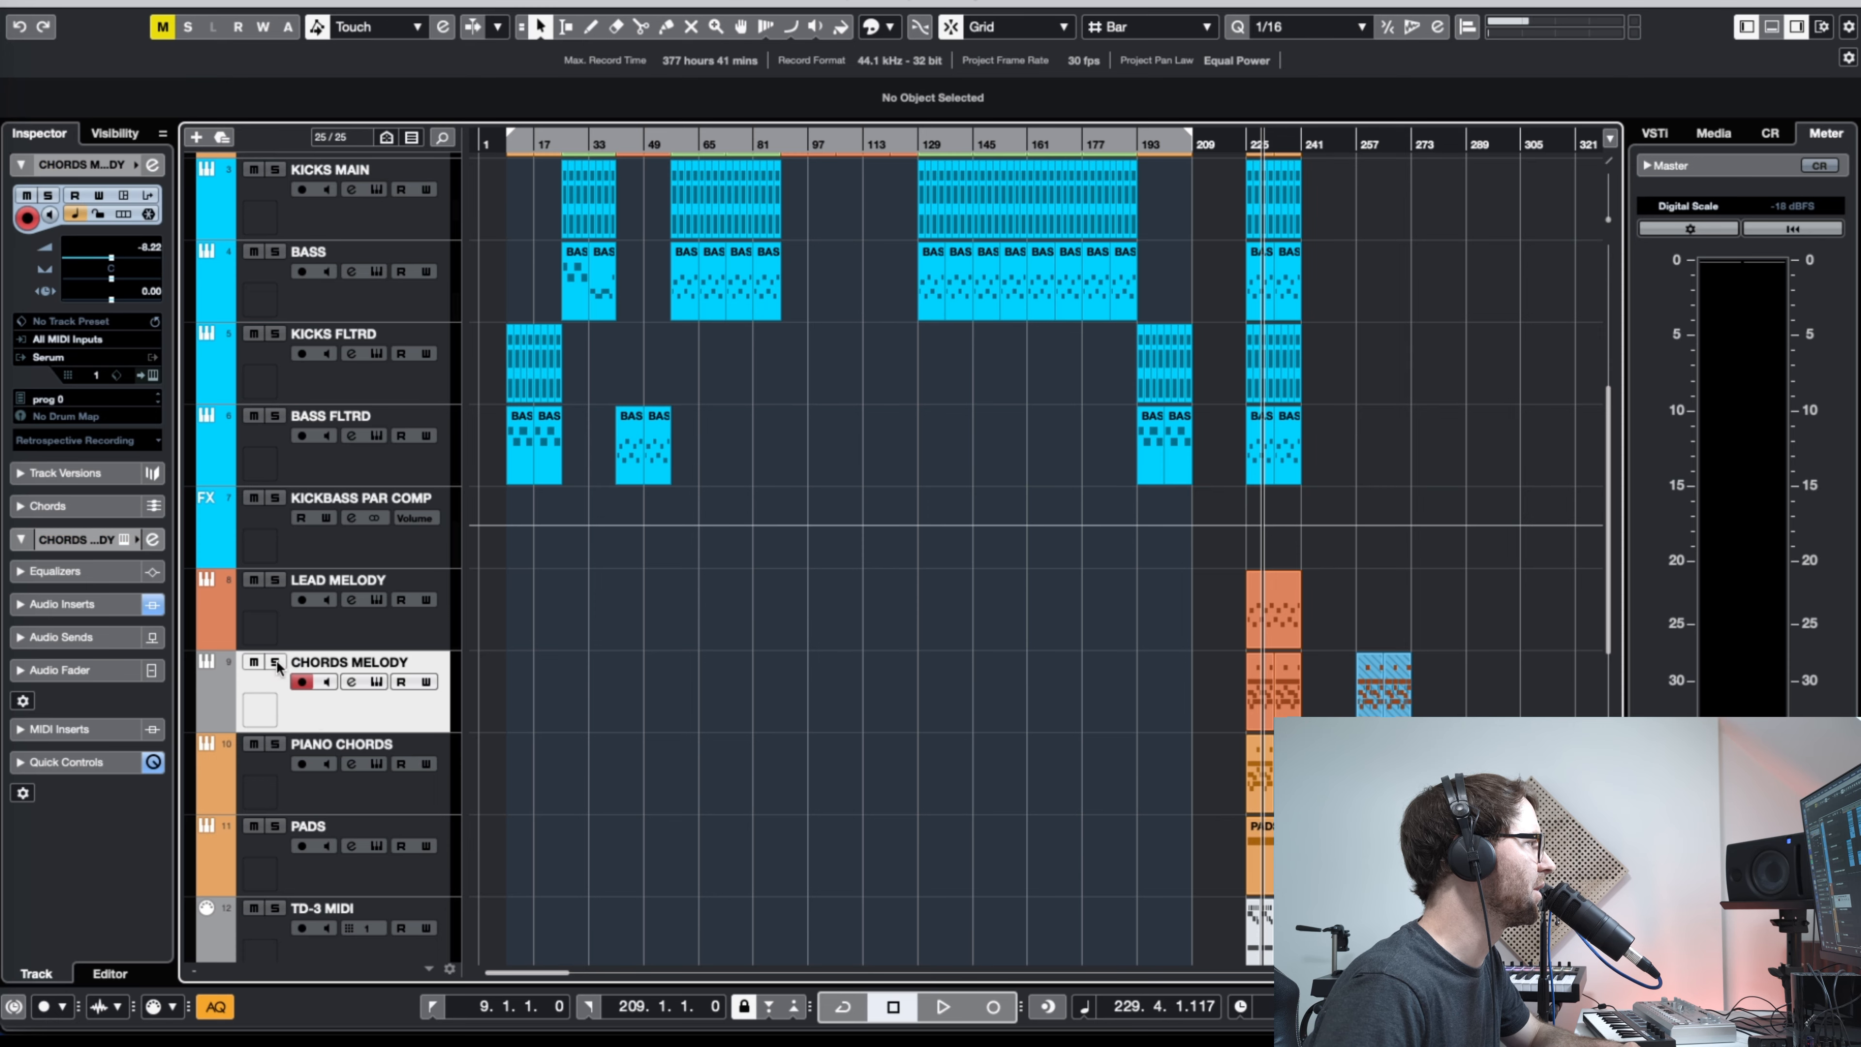
pyautogui.press('s')
pyautogui.click(1248, 147)
pyautogui.press('space')
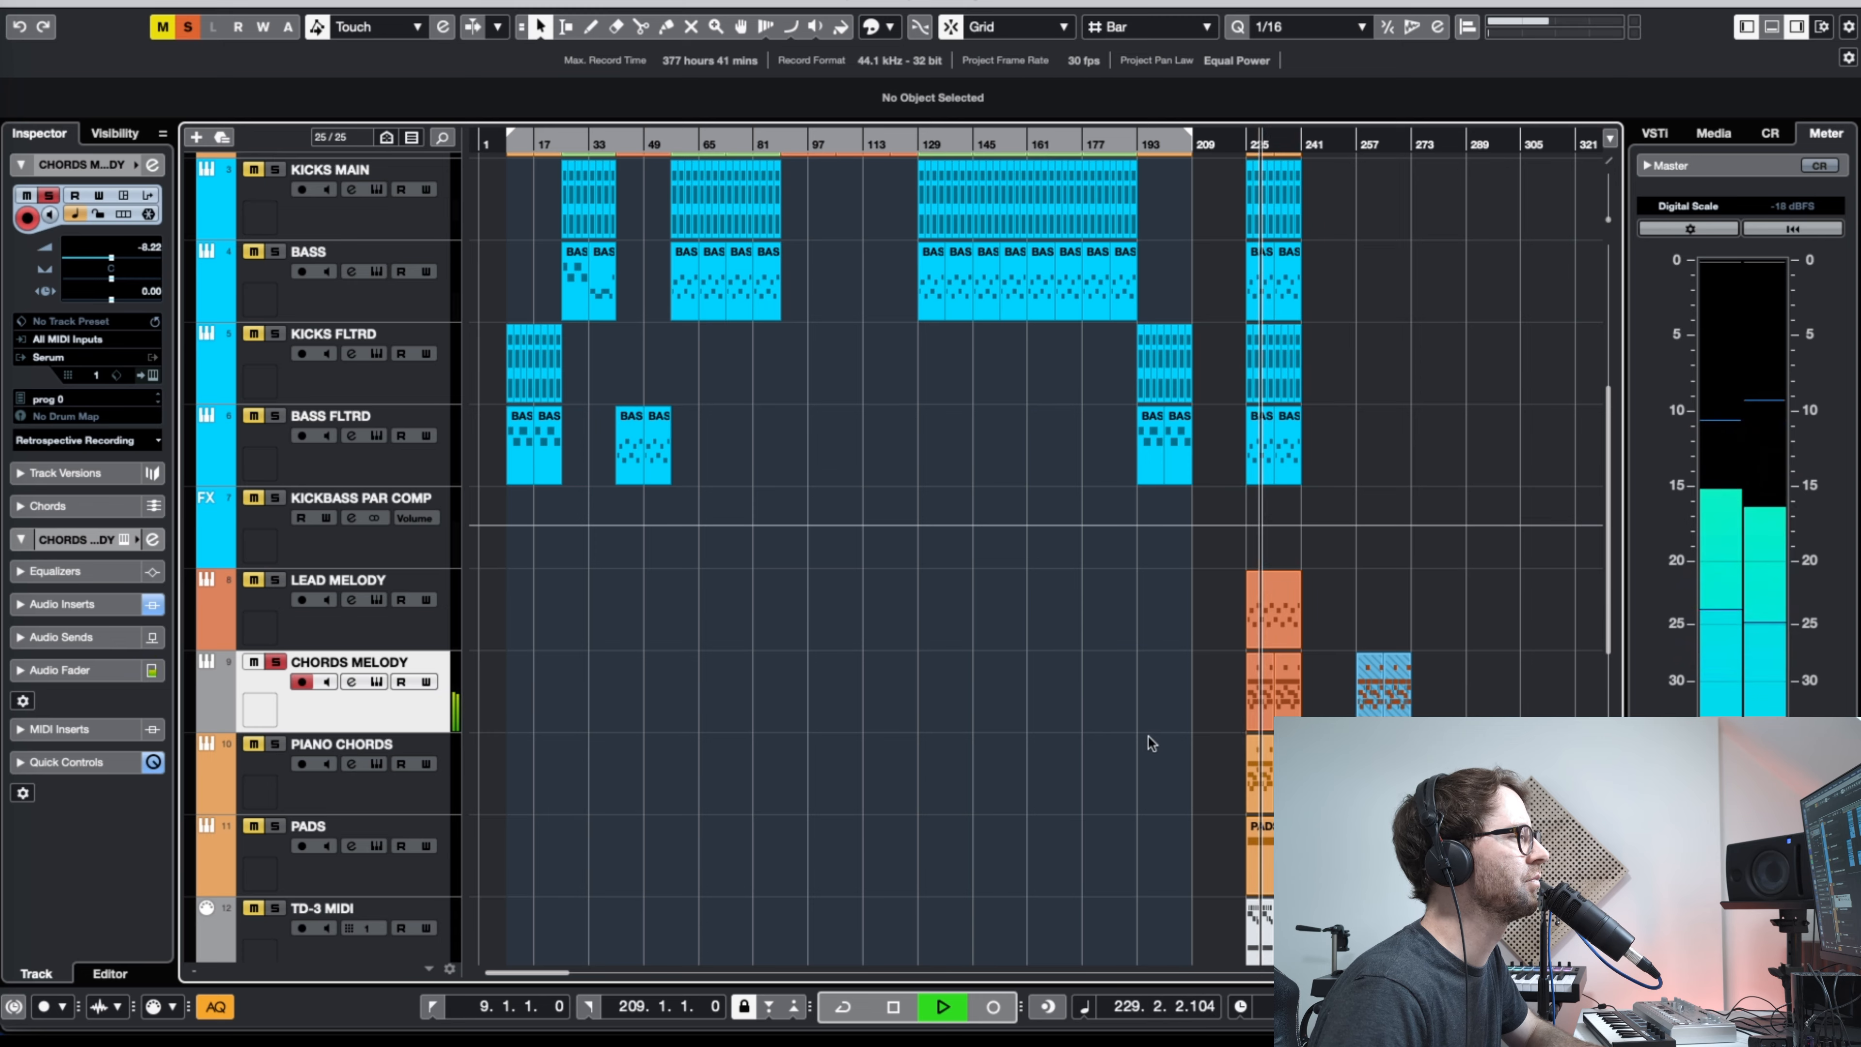
pyautogui.press('space')
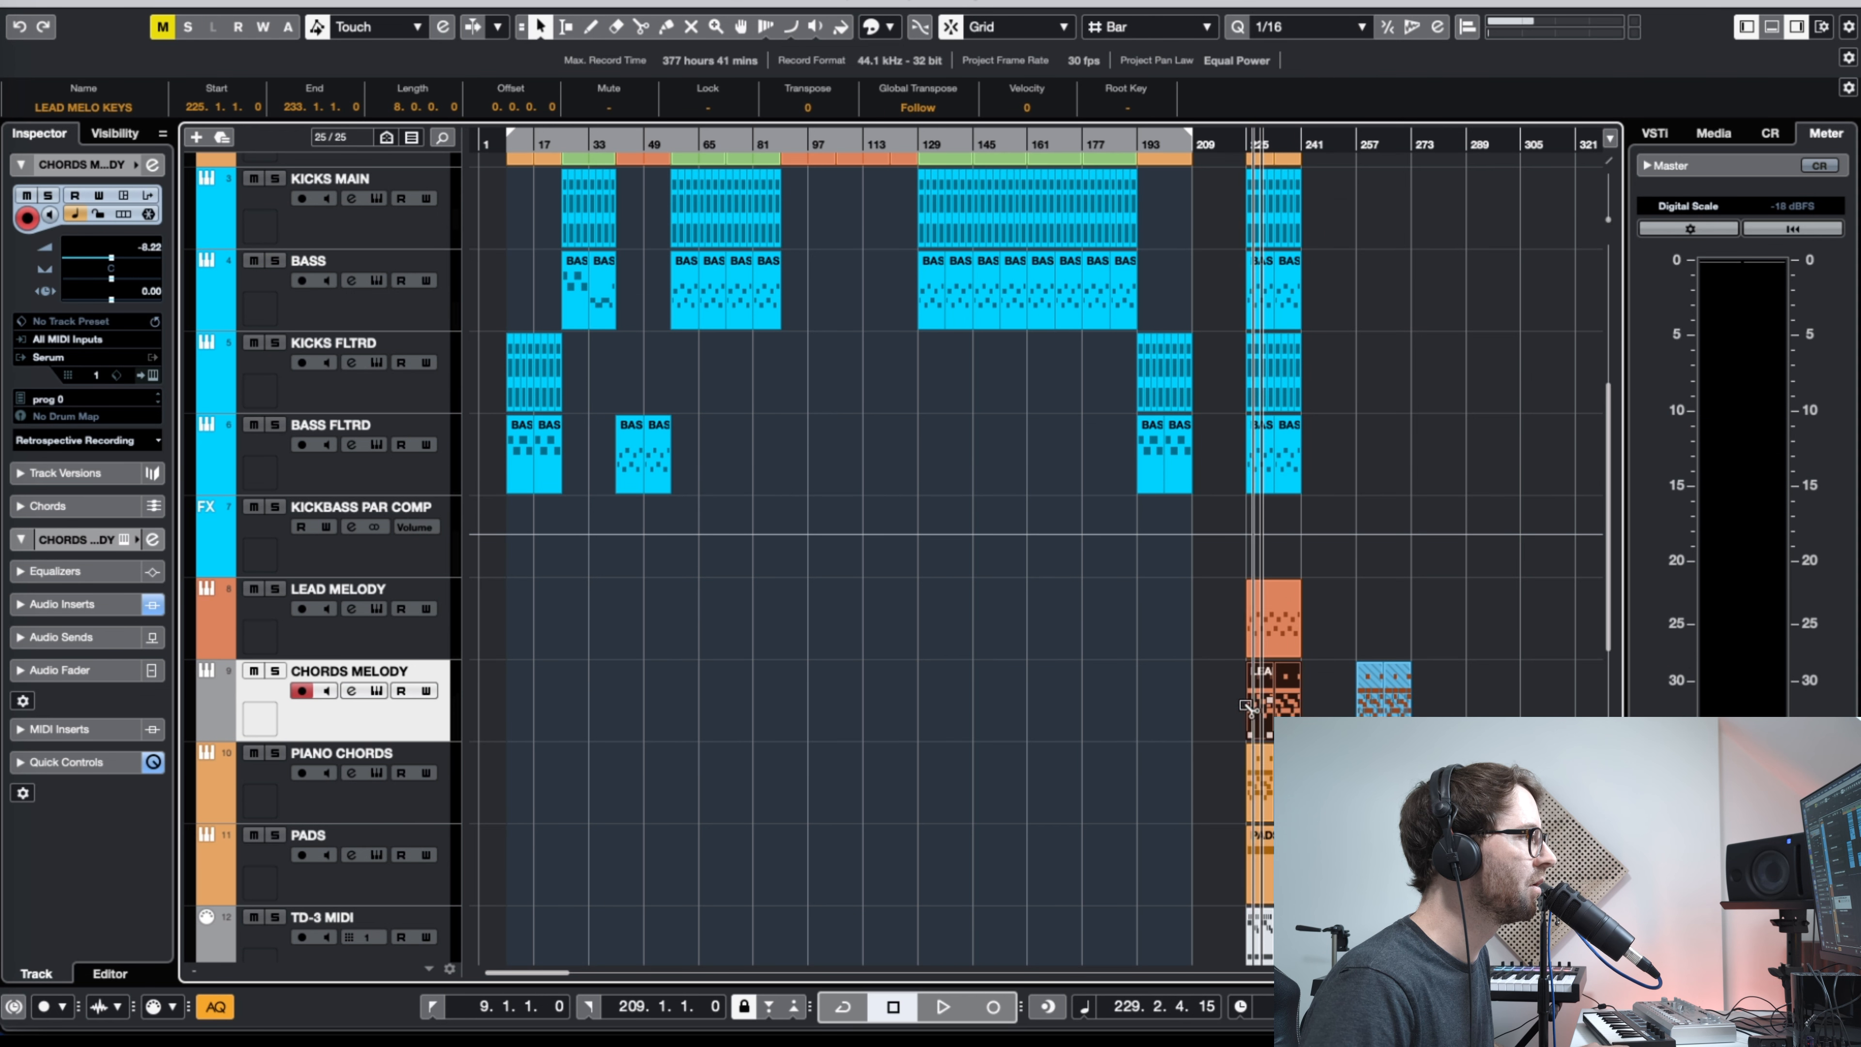
# Step: Copy the chords melody and piano chords from the loop to bars 41 to 57 and play the transition from bar 38
pyautogui.moveTo(1248, 708); pyautogui.dragTo(622, 708)
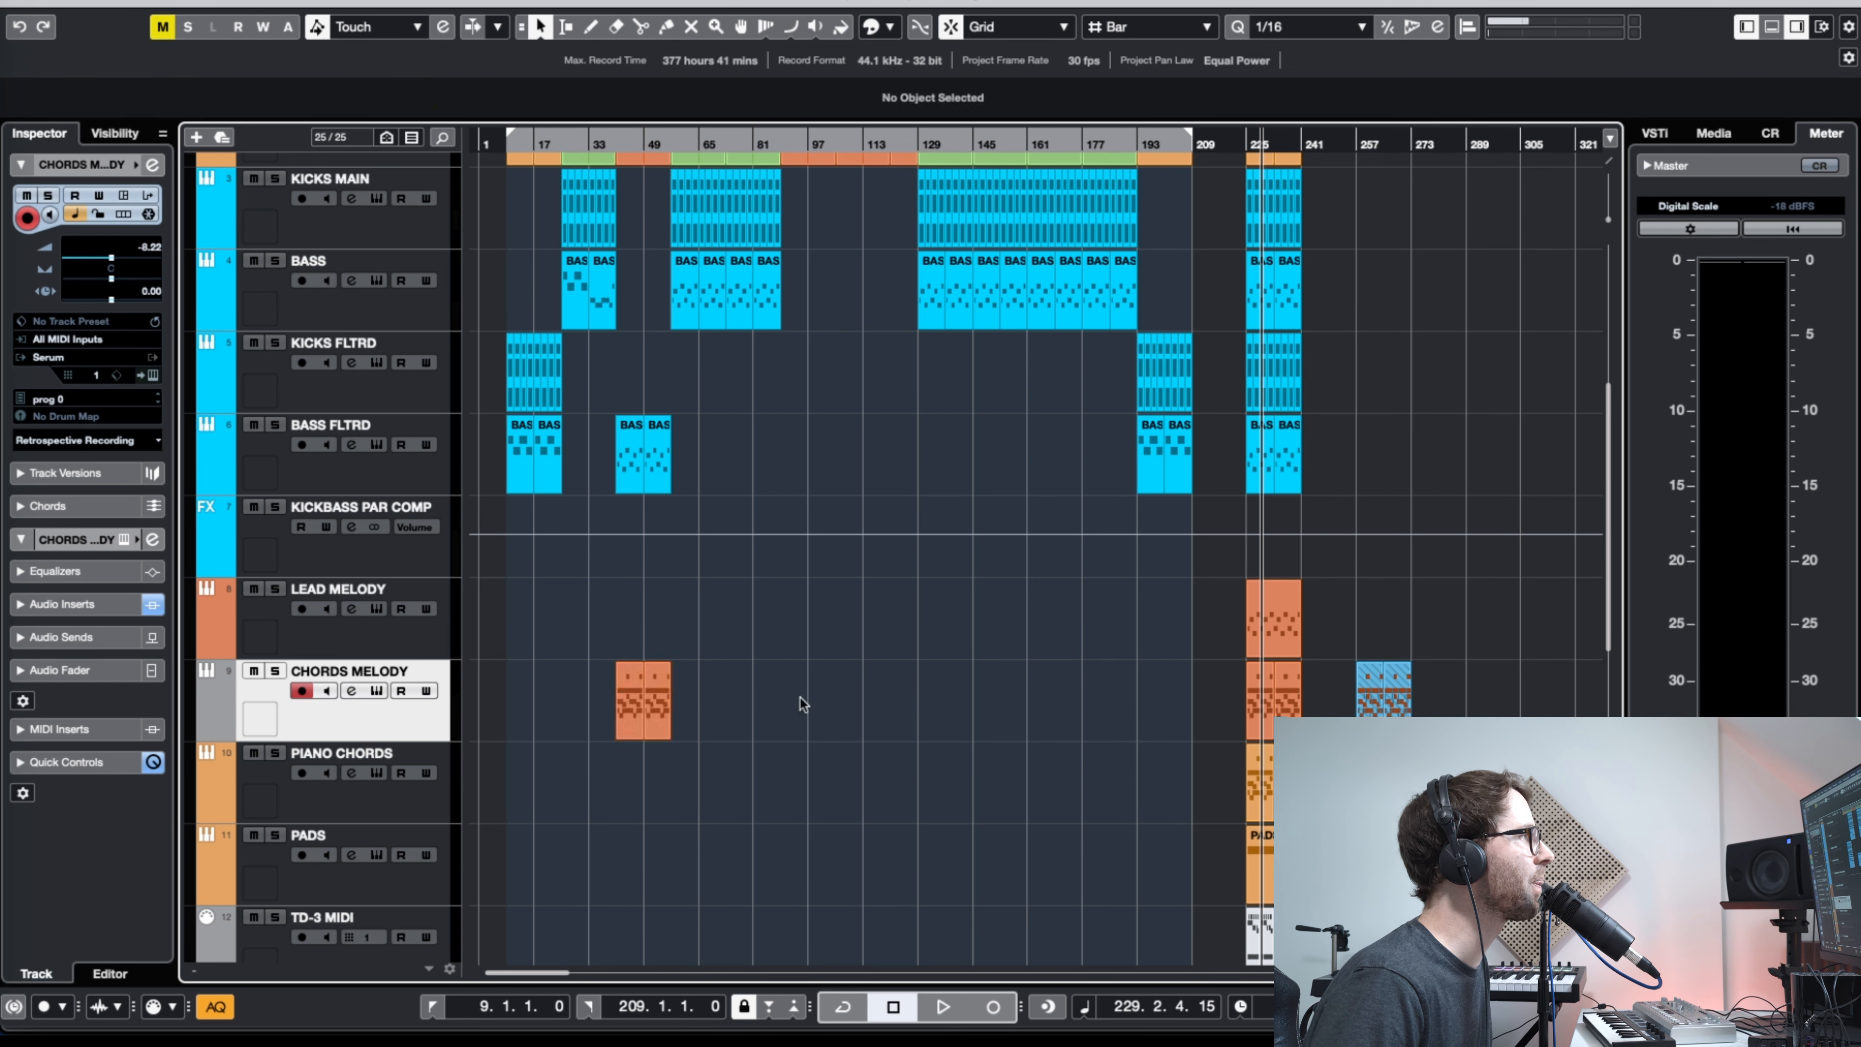
pyautogui.click(1258, 792)
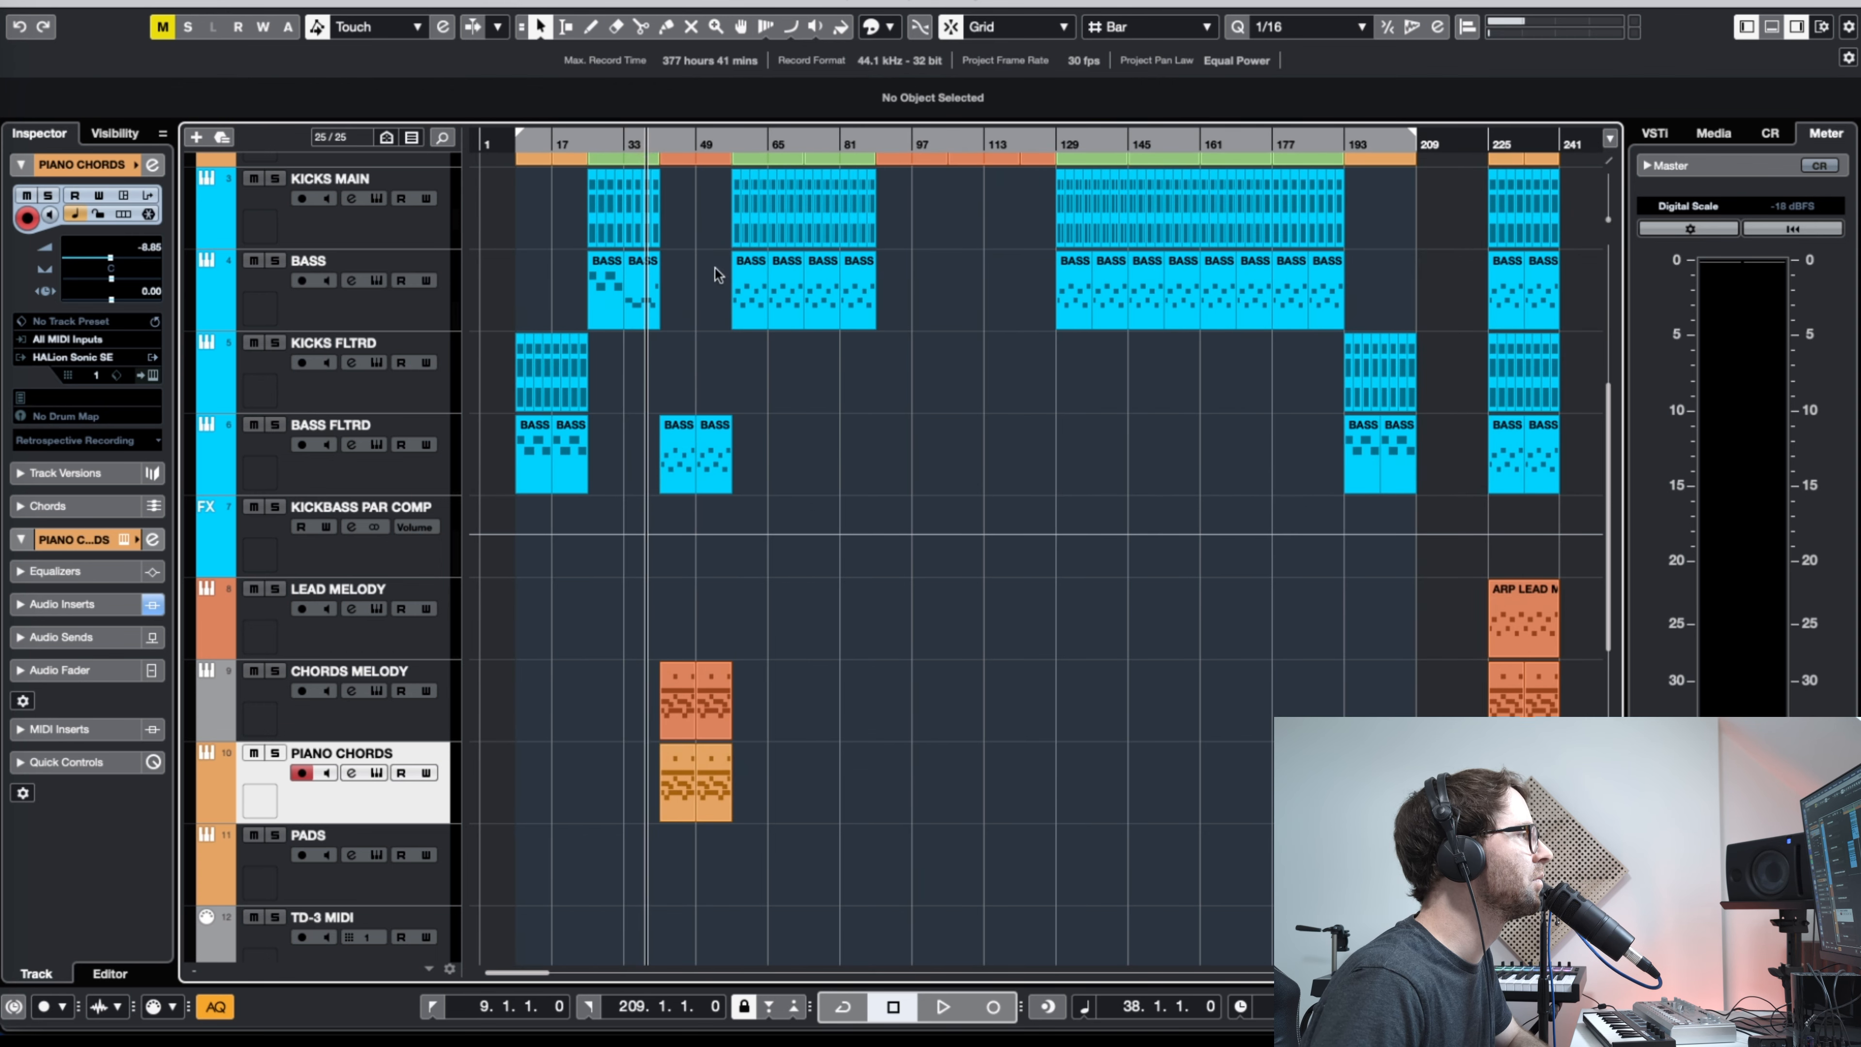
pyautogui.press('space')
pyautogui.press('h')
pyautogui.press('h')
pyautogui.press('h')
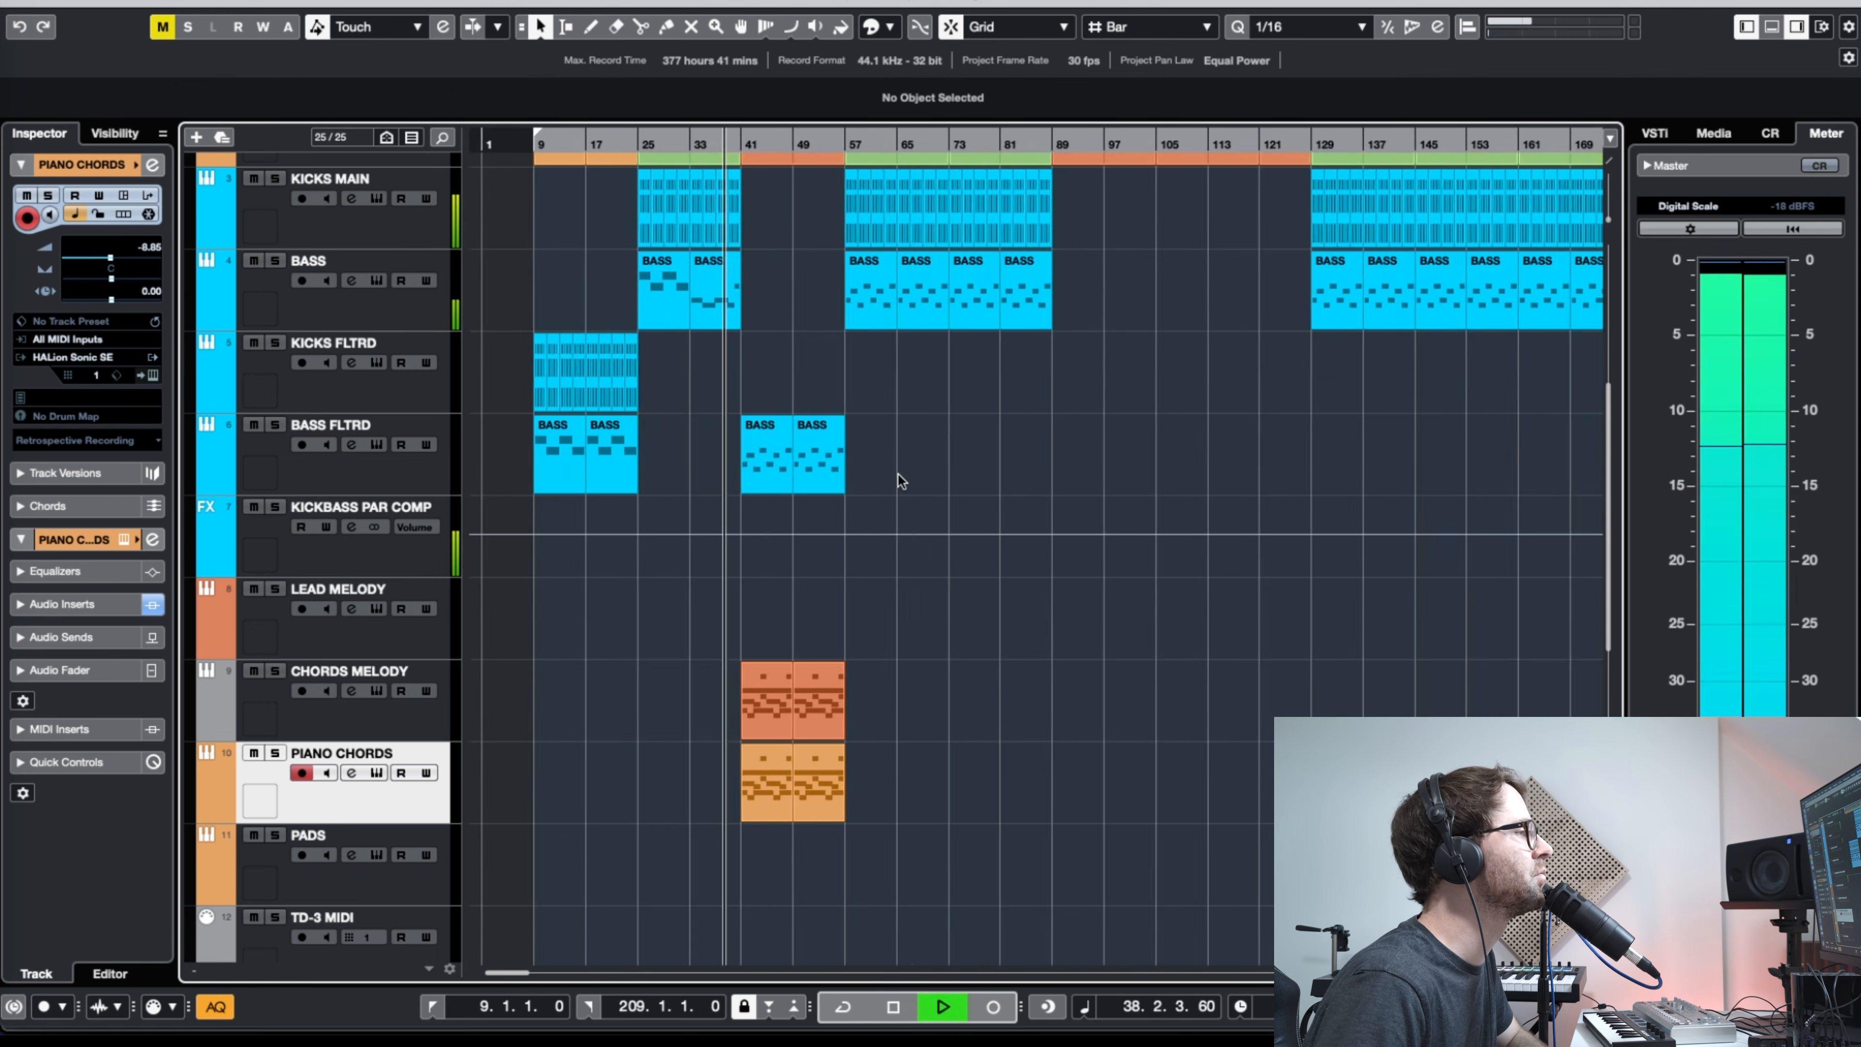
pyautogui.click(381, 721)
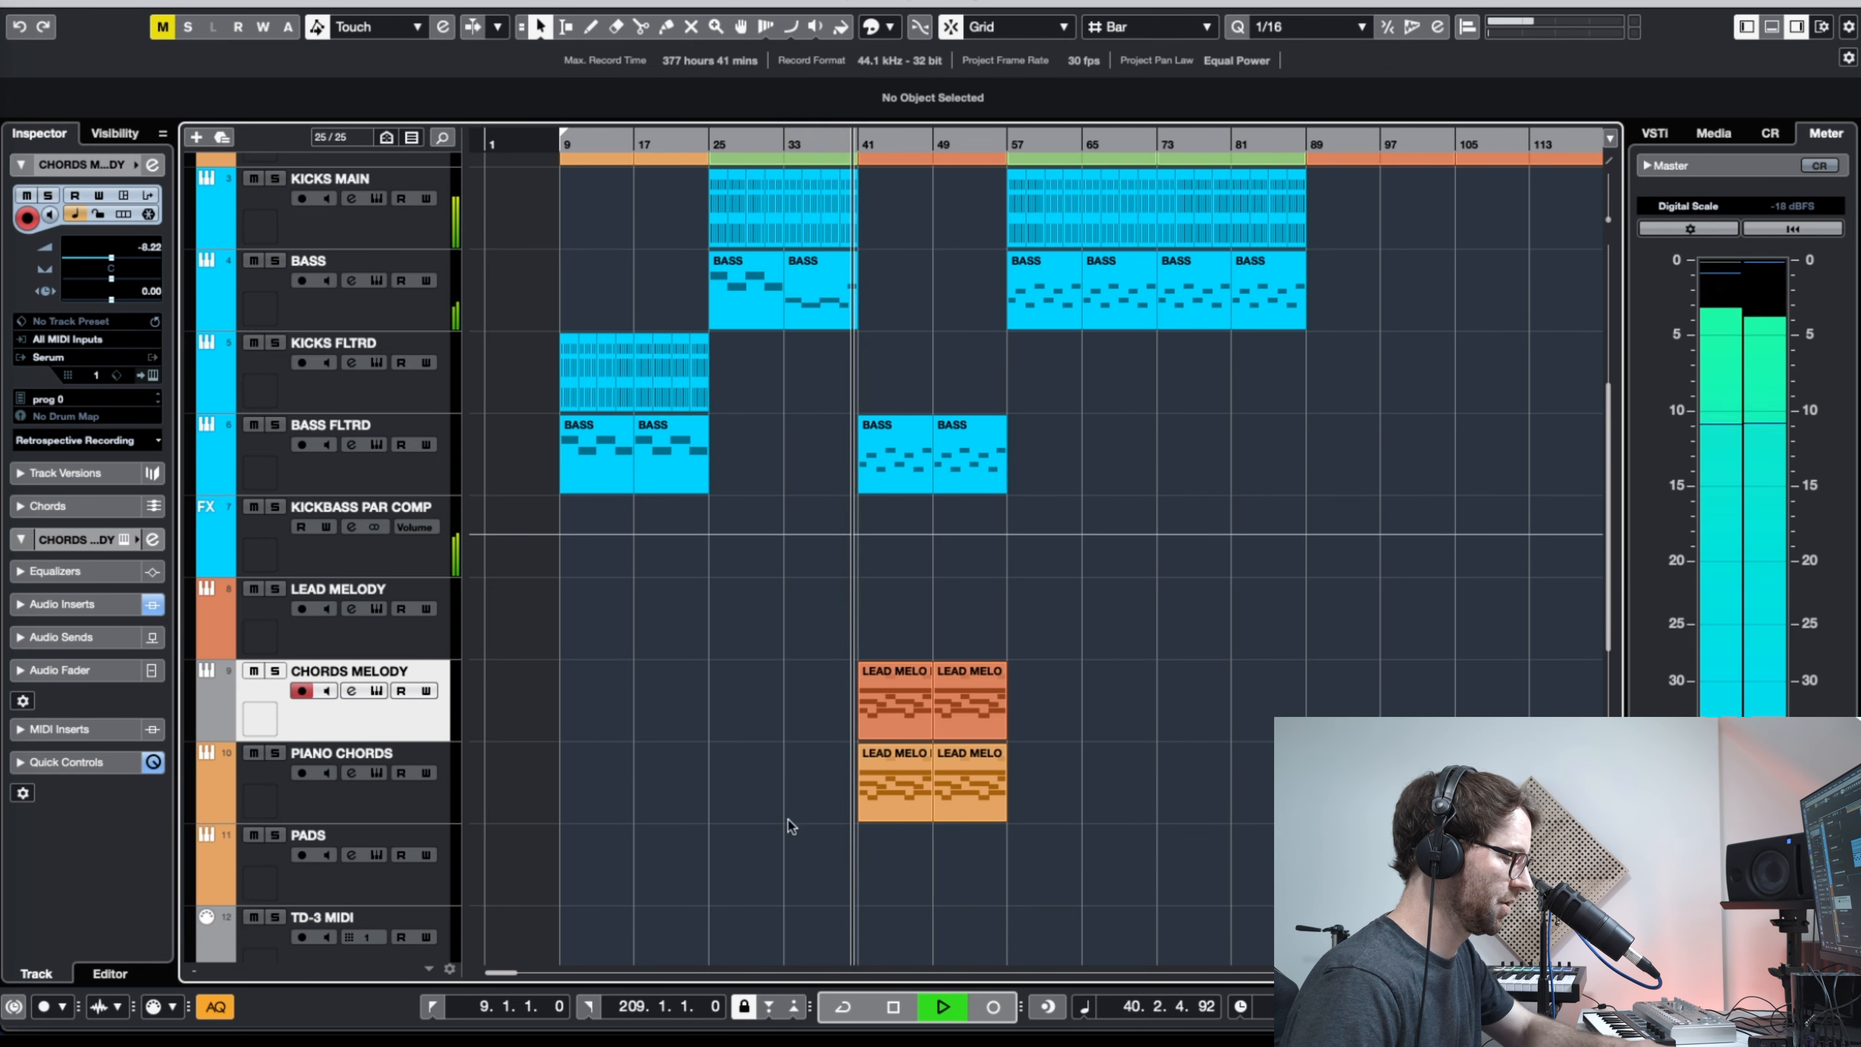
pyautogui.press('space')
# Step: Mute the first piano chords part at bars 41 to 49 and play the break from about bar 40
pyautogui.press('7')
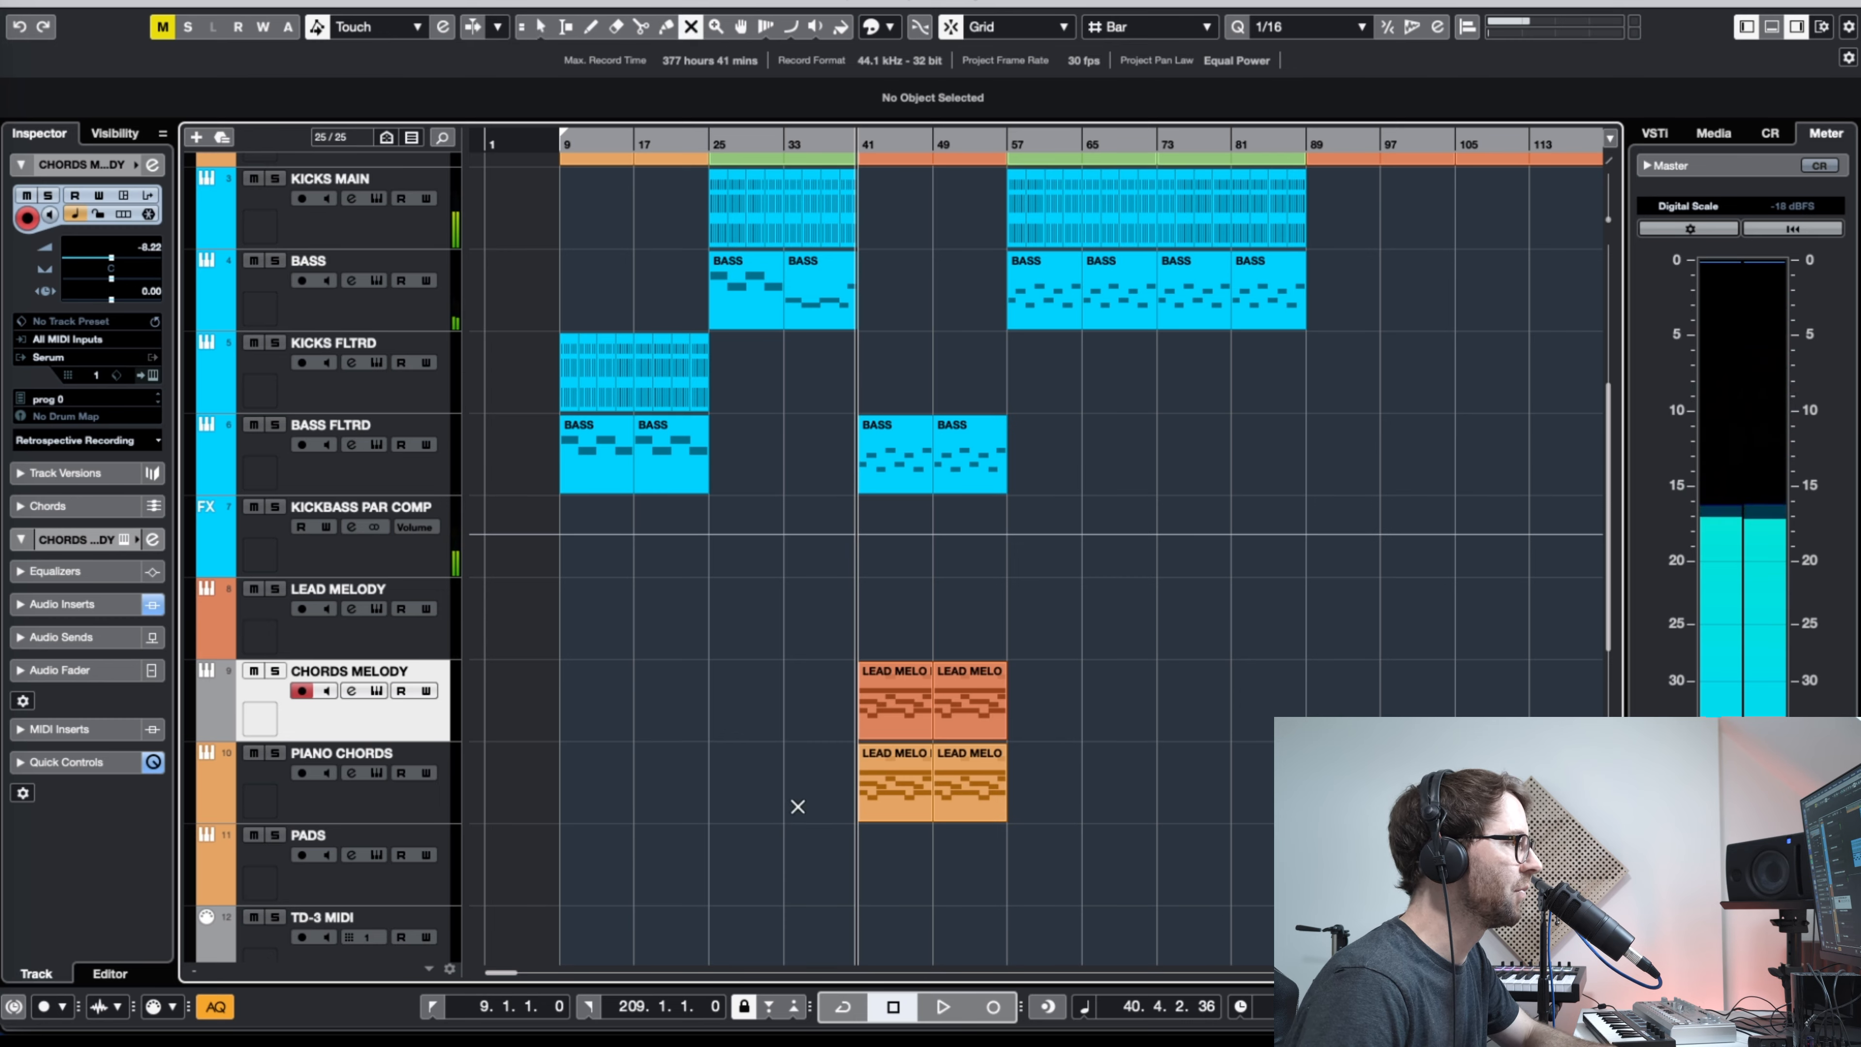
pyautogui.click(894, 801)
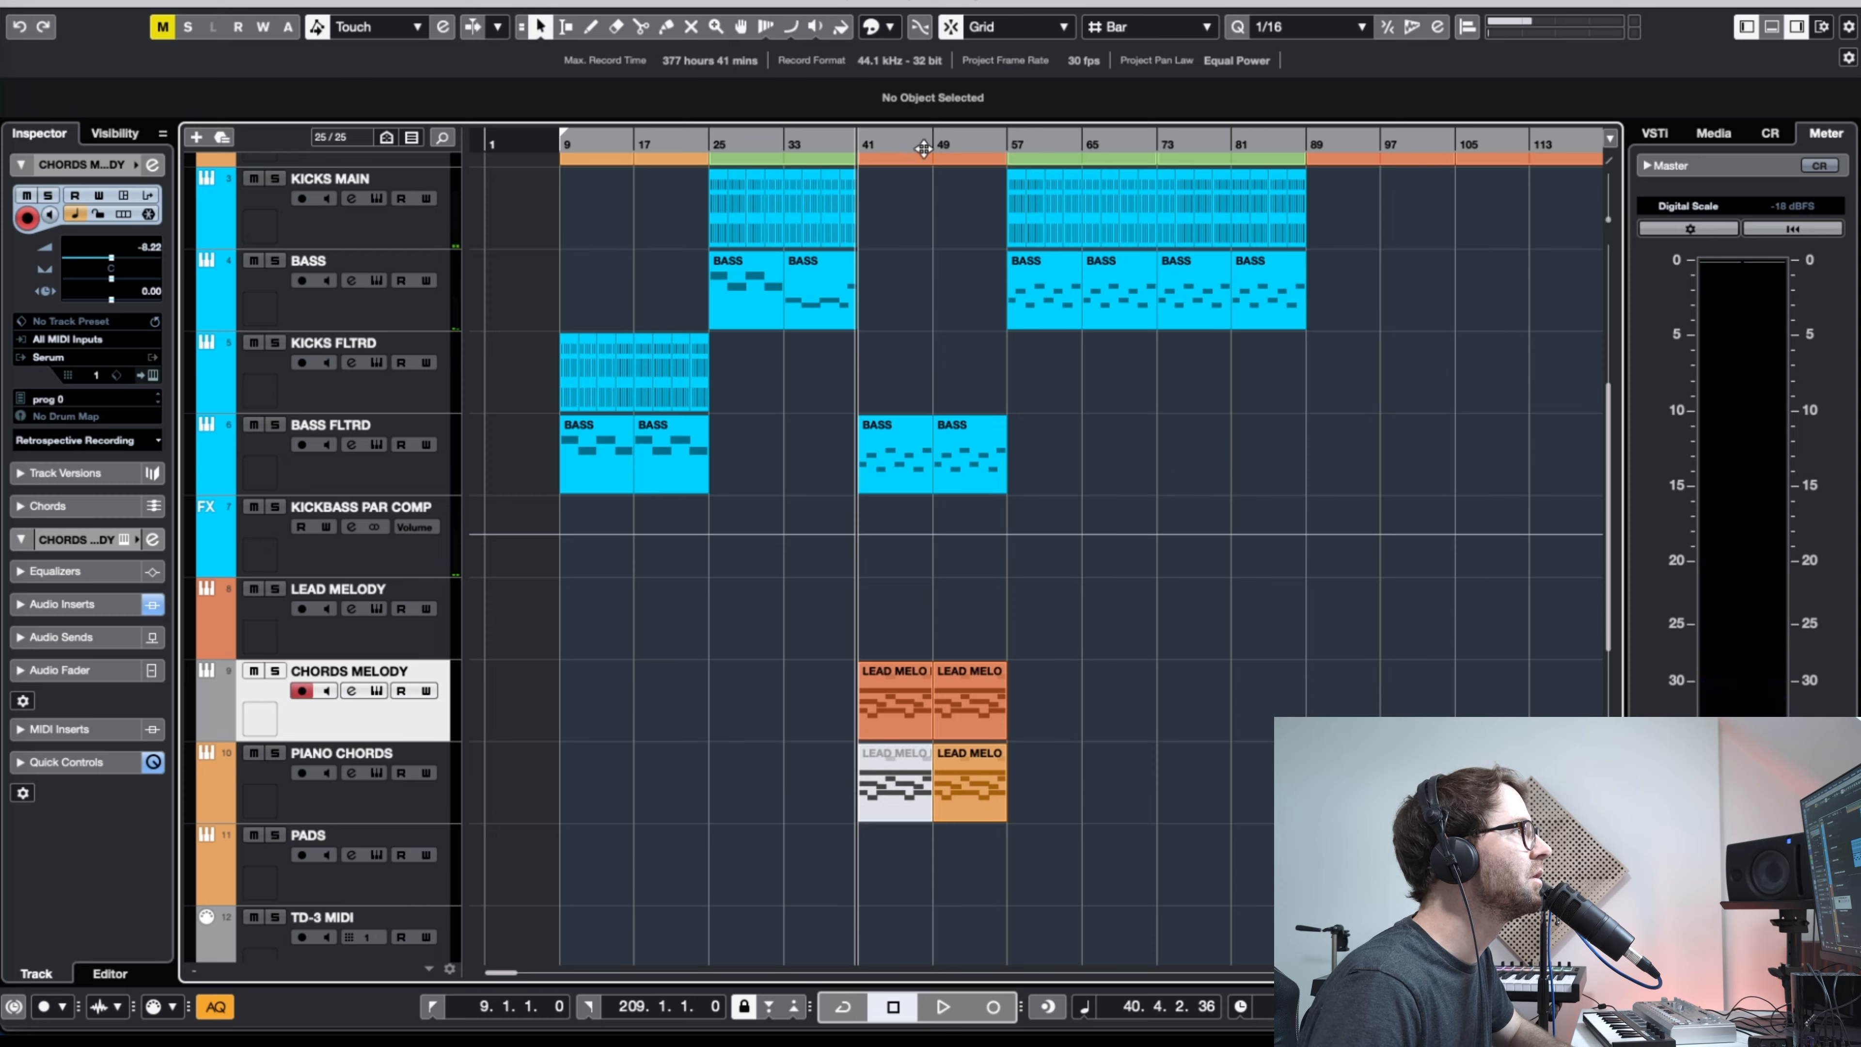
pyautogui.moveTo(923, 148); pyautogui.dragTo(848, 148)
pyautogui.press('space')
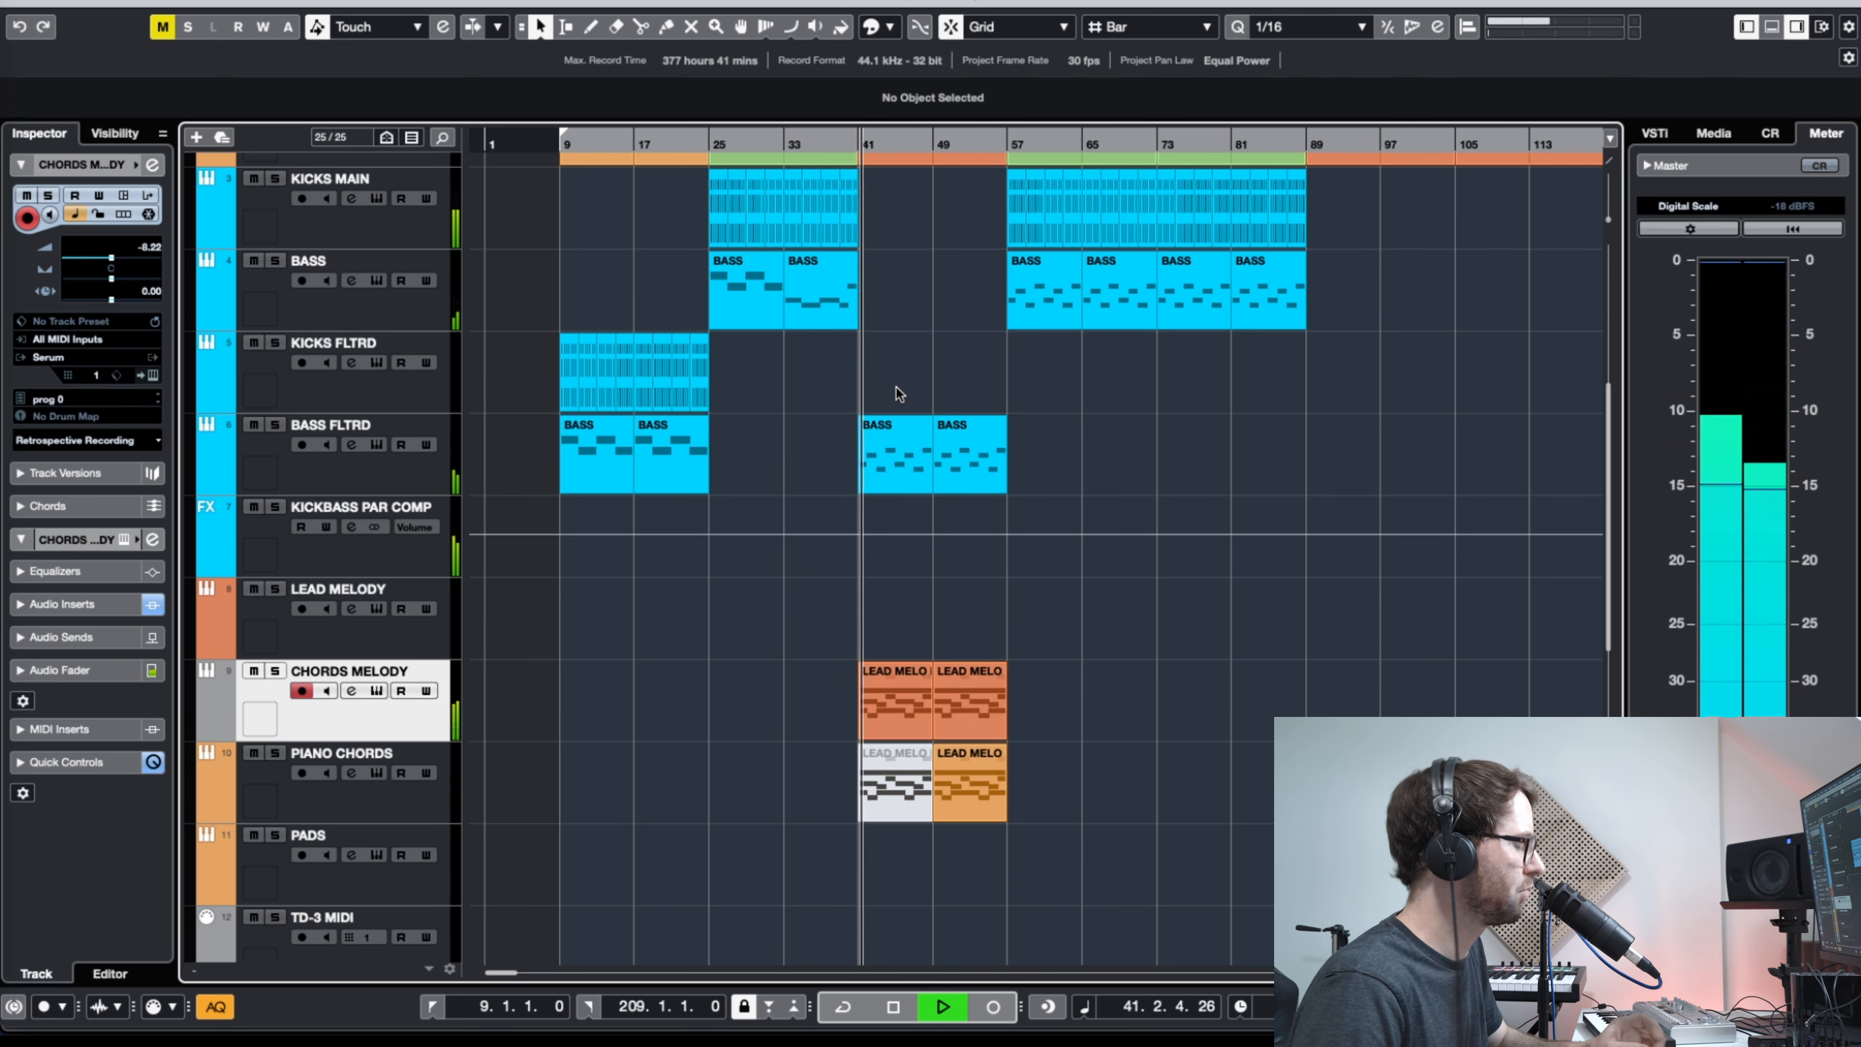
# Step: Examine the colour-coded sections and the layout of the kick, bass and chord tracks while the break from bar 41 plays
pyautogui.press('g')
pyautogui.press('g')
pyautogui.press('g')
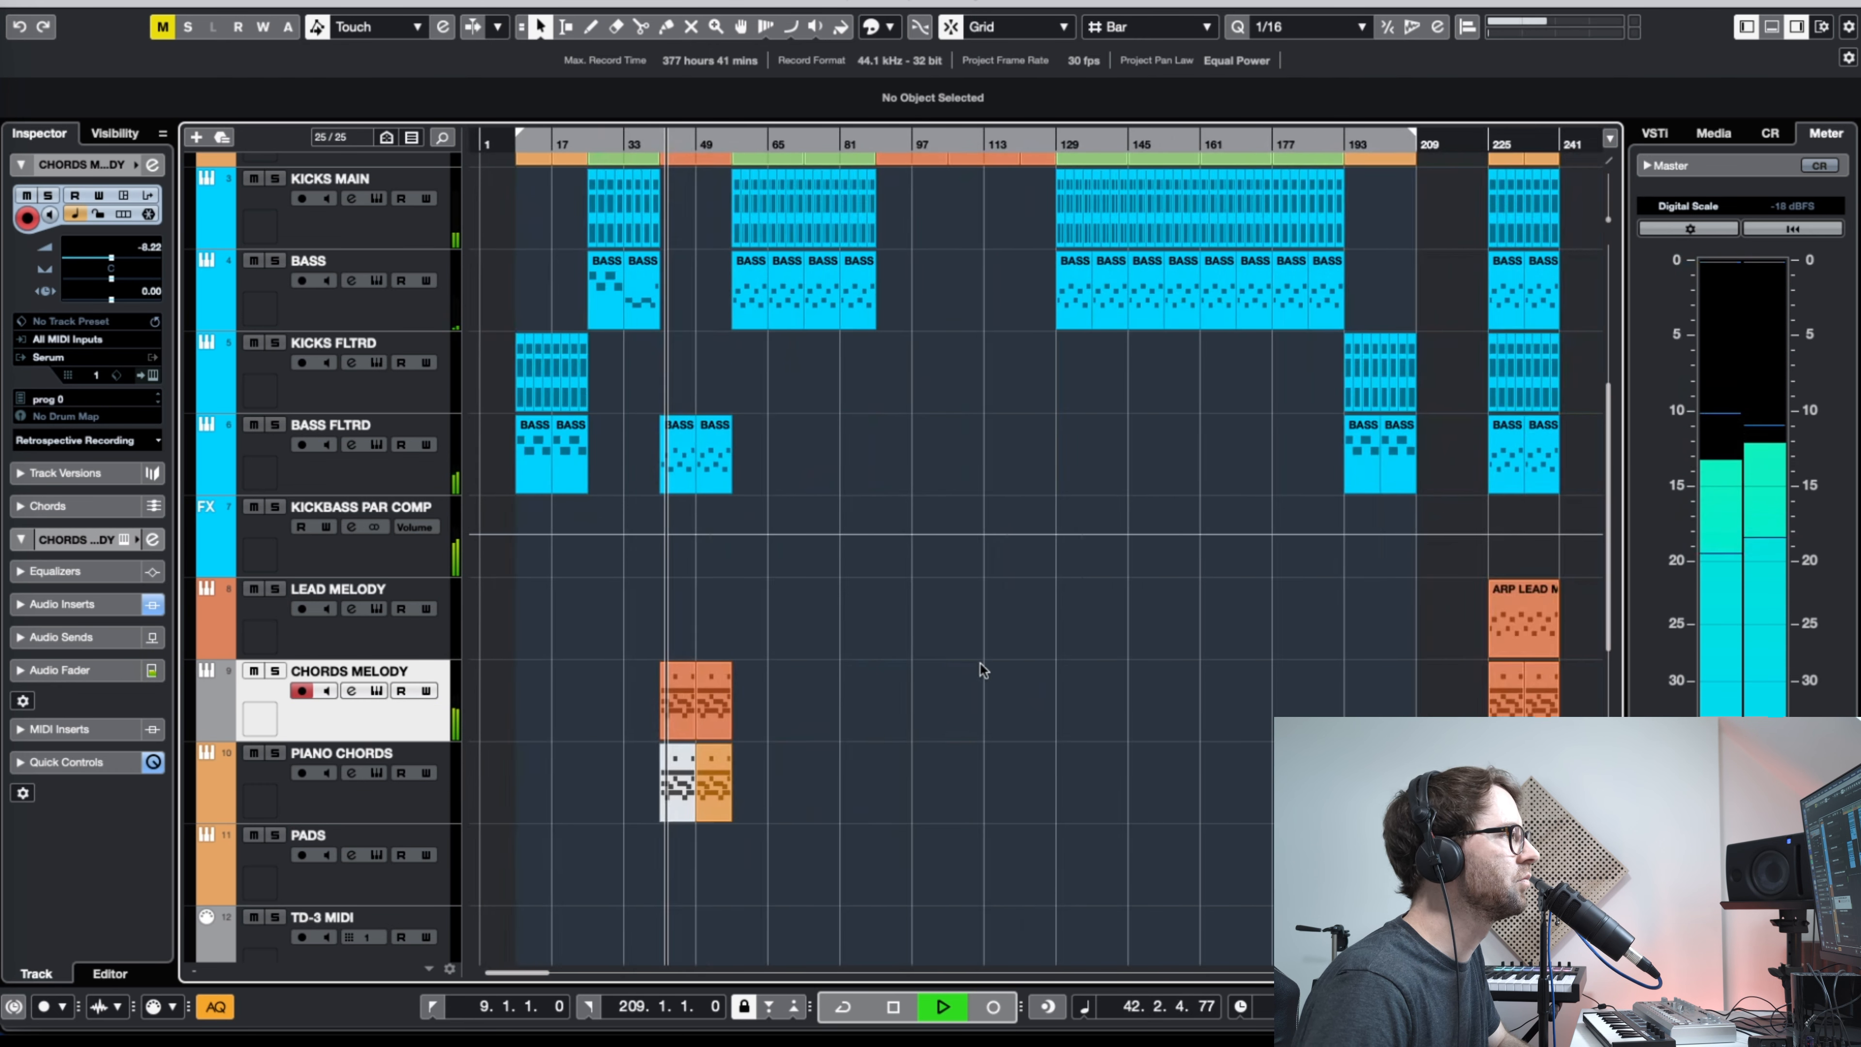
pyautogui.press('g')
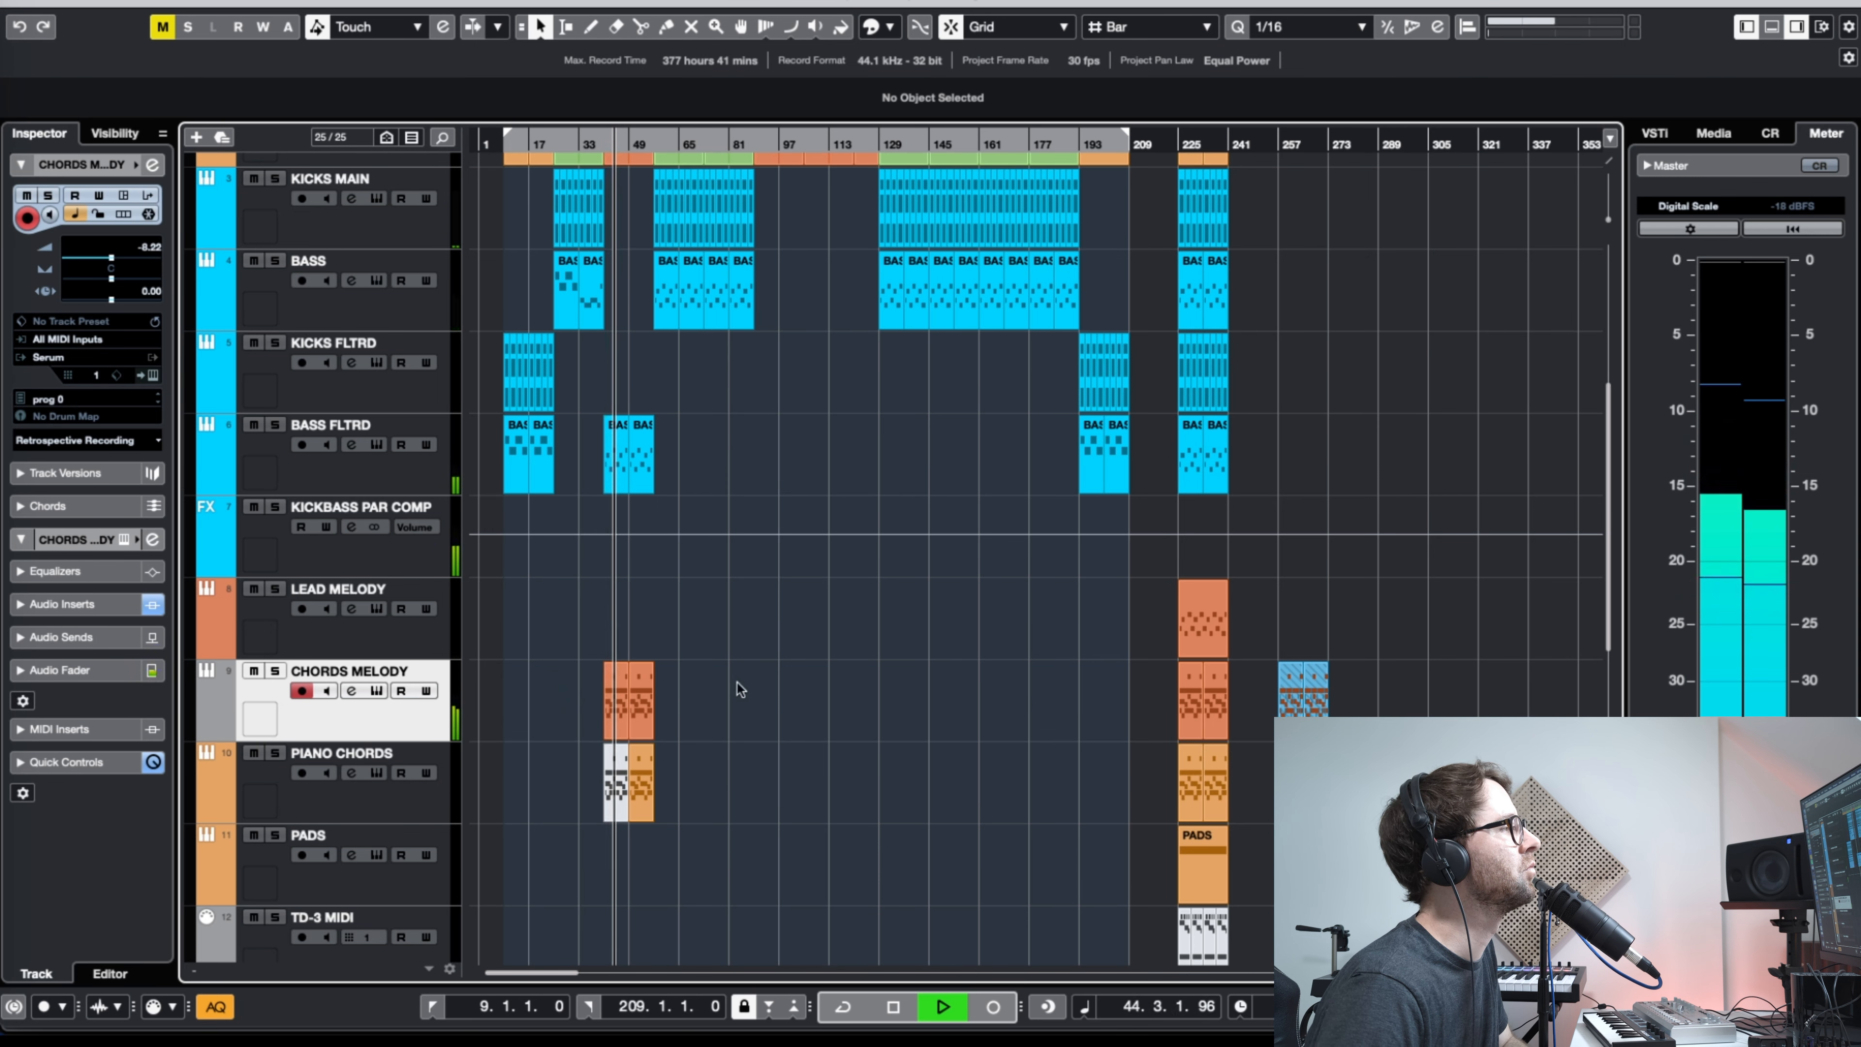
pyautogui.press('h')
pyautogui.press('h')
pyautogui.press('h')
pyautogui.scroll(2, 1017, 655)
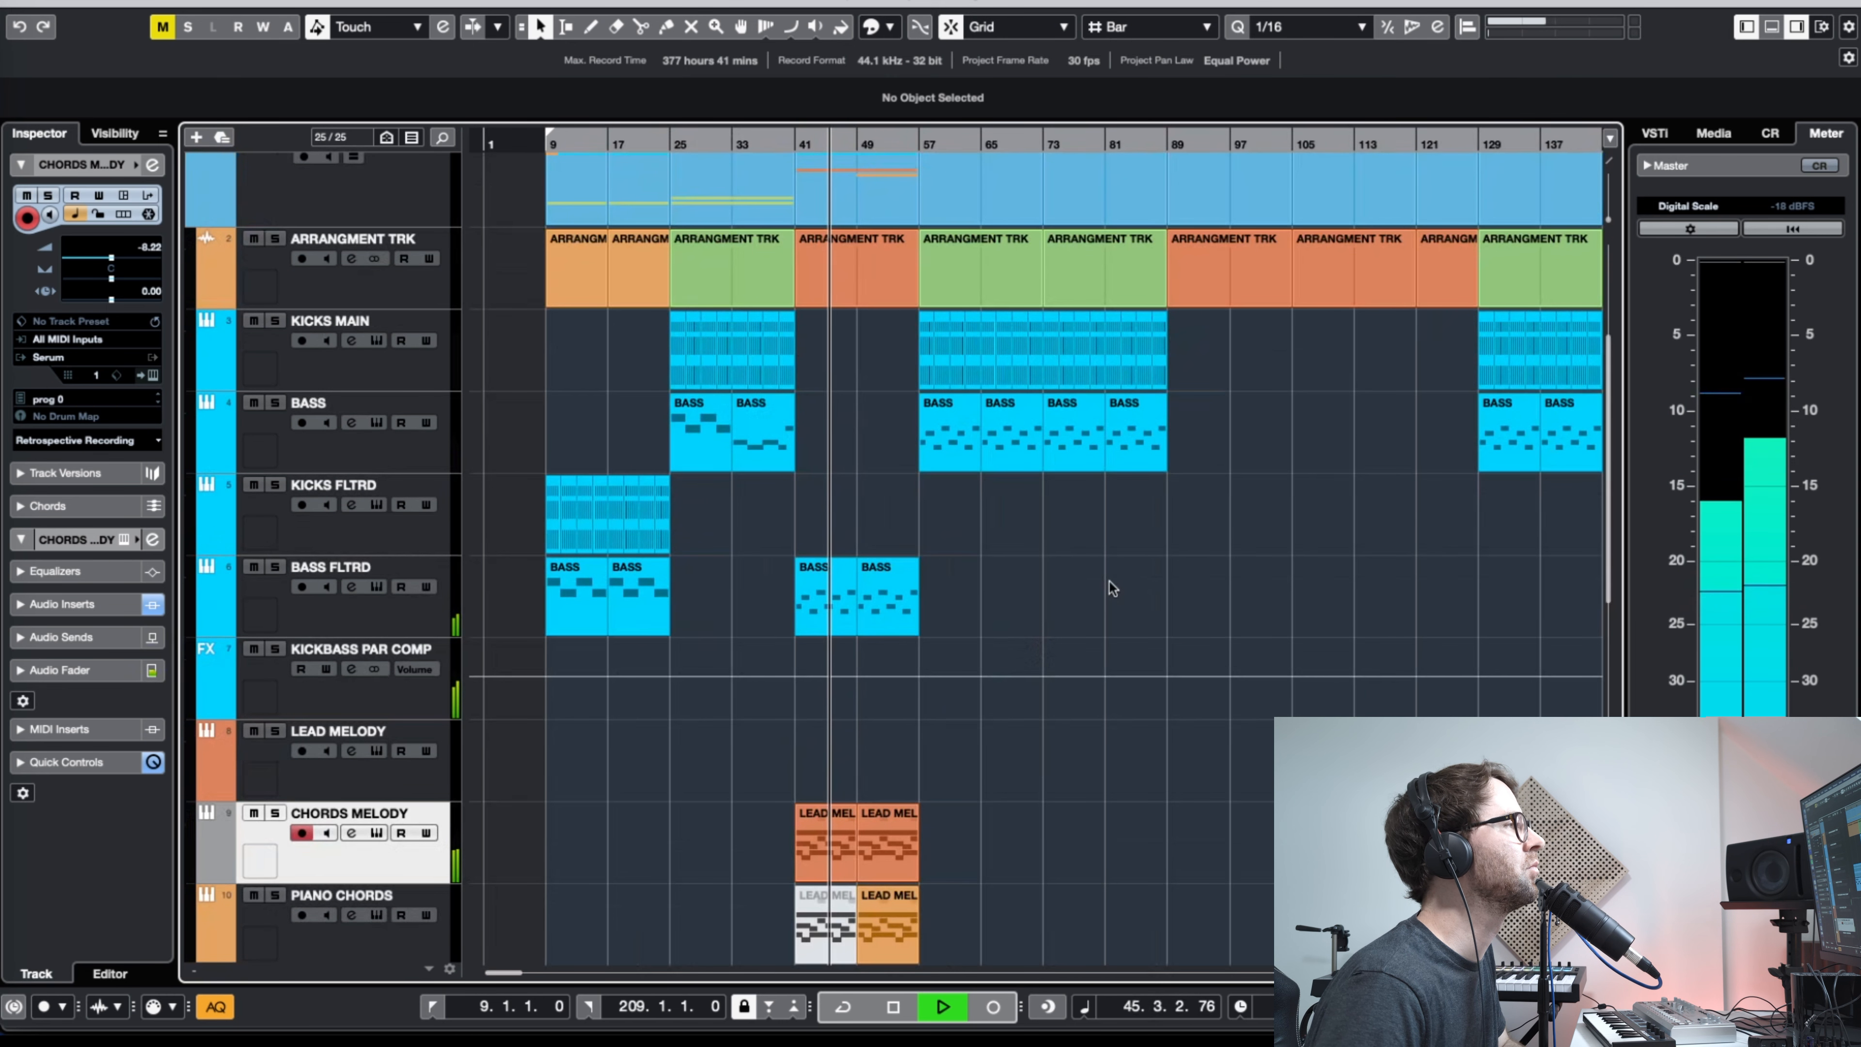
pyautogui.press('g')
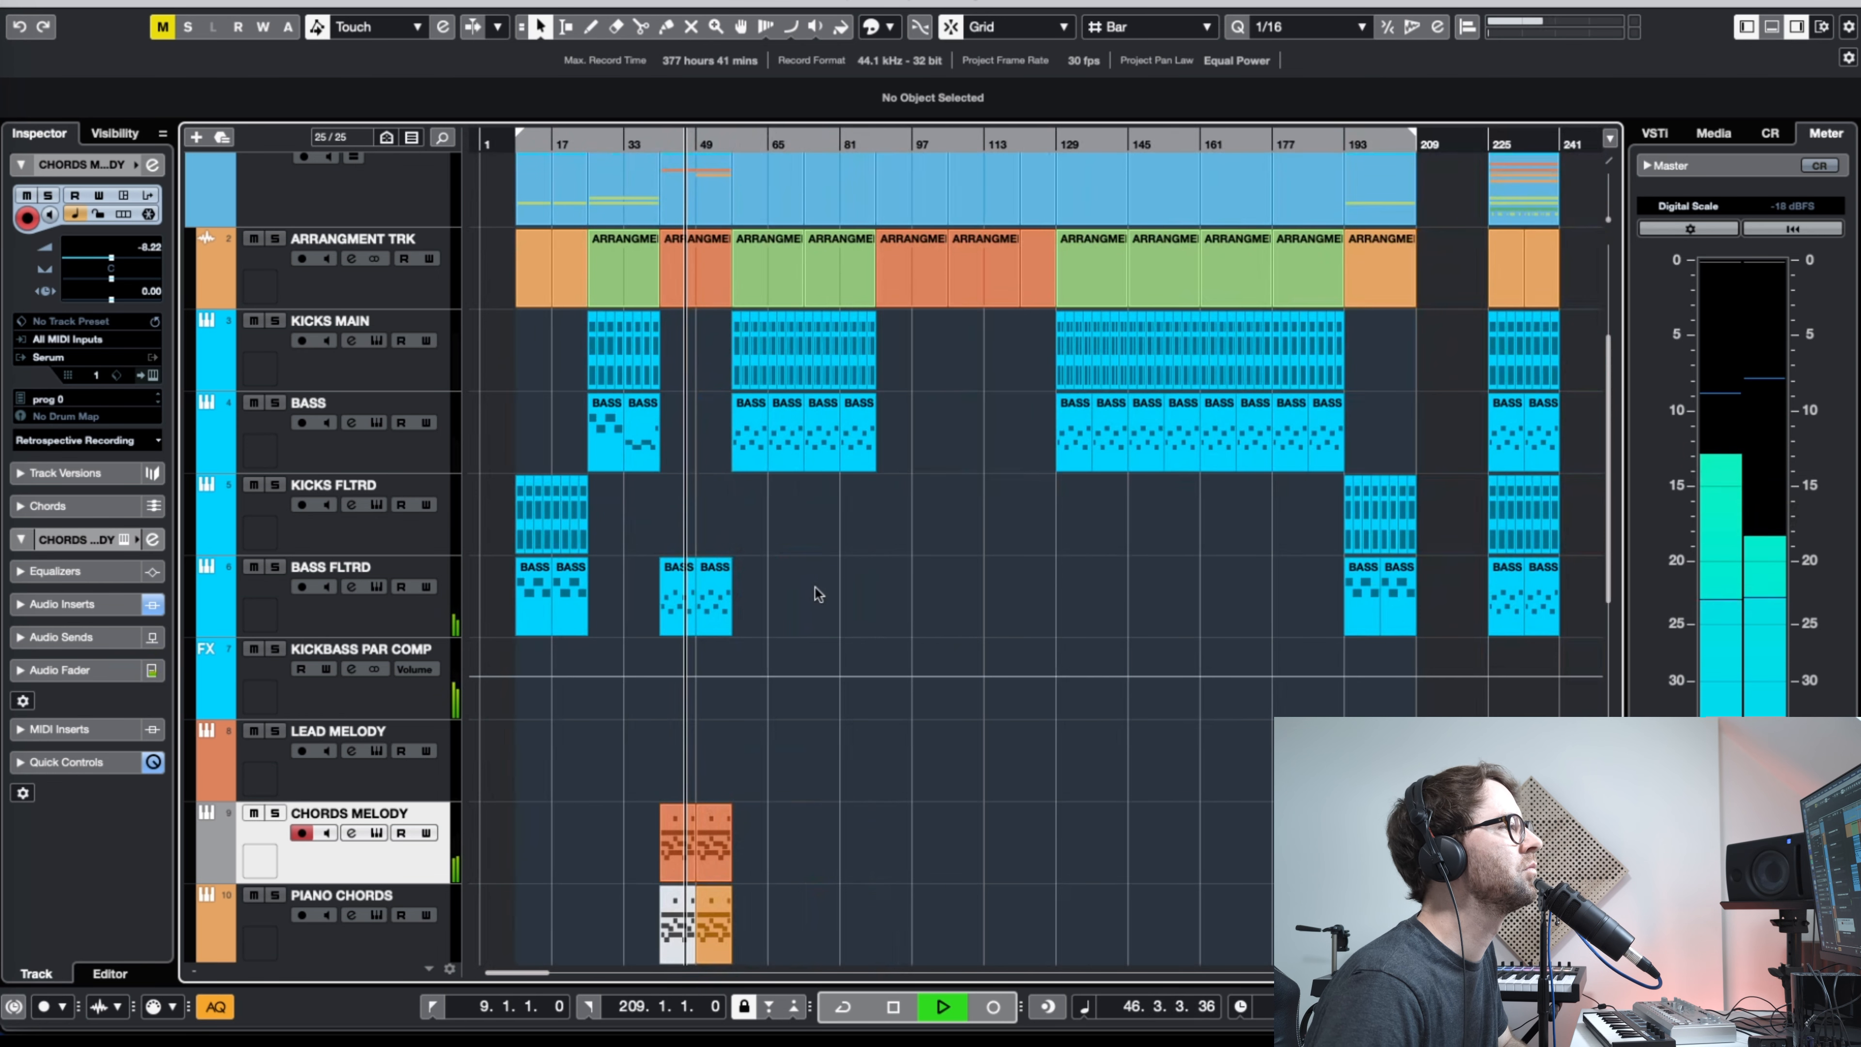
pyautogui.press('g')
pyautogui.press('g')
pyautogui.scroll(2, 1319, 533)
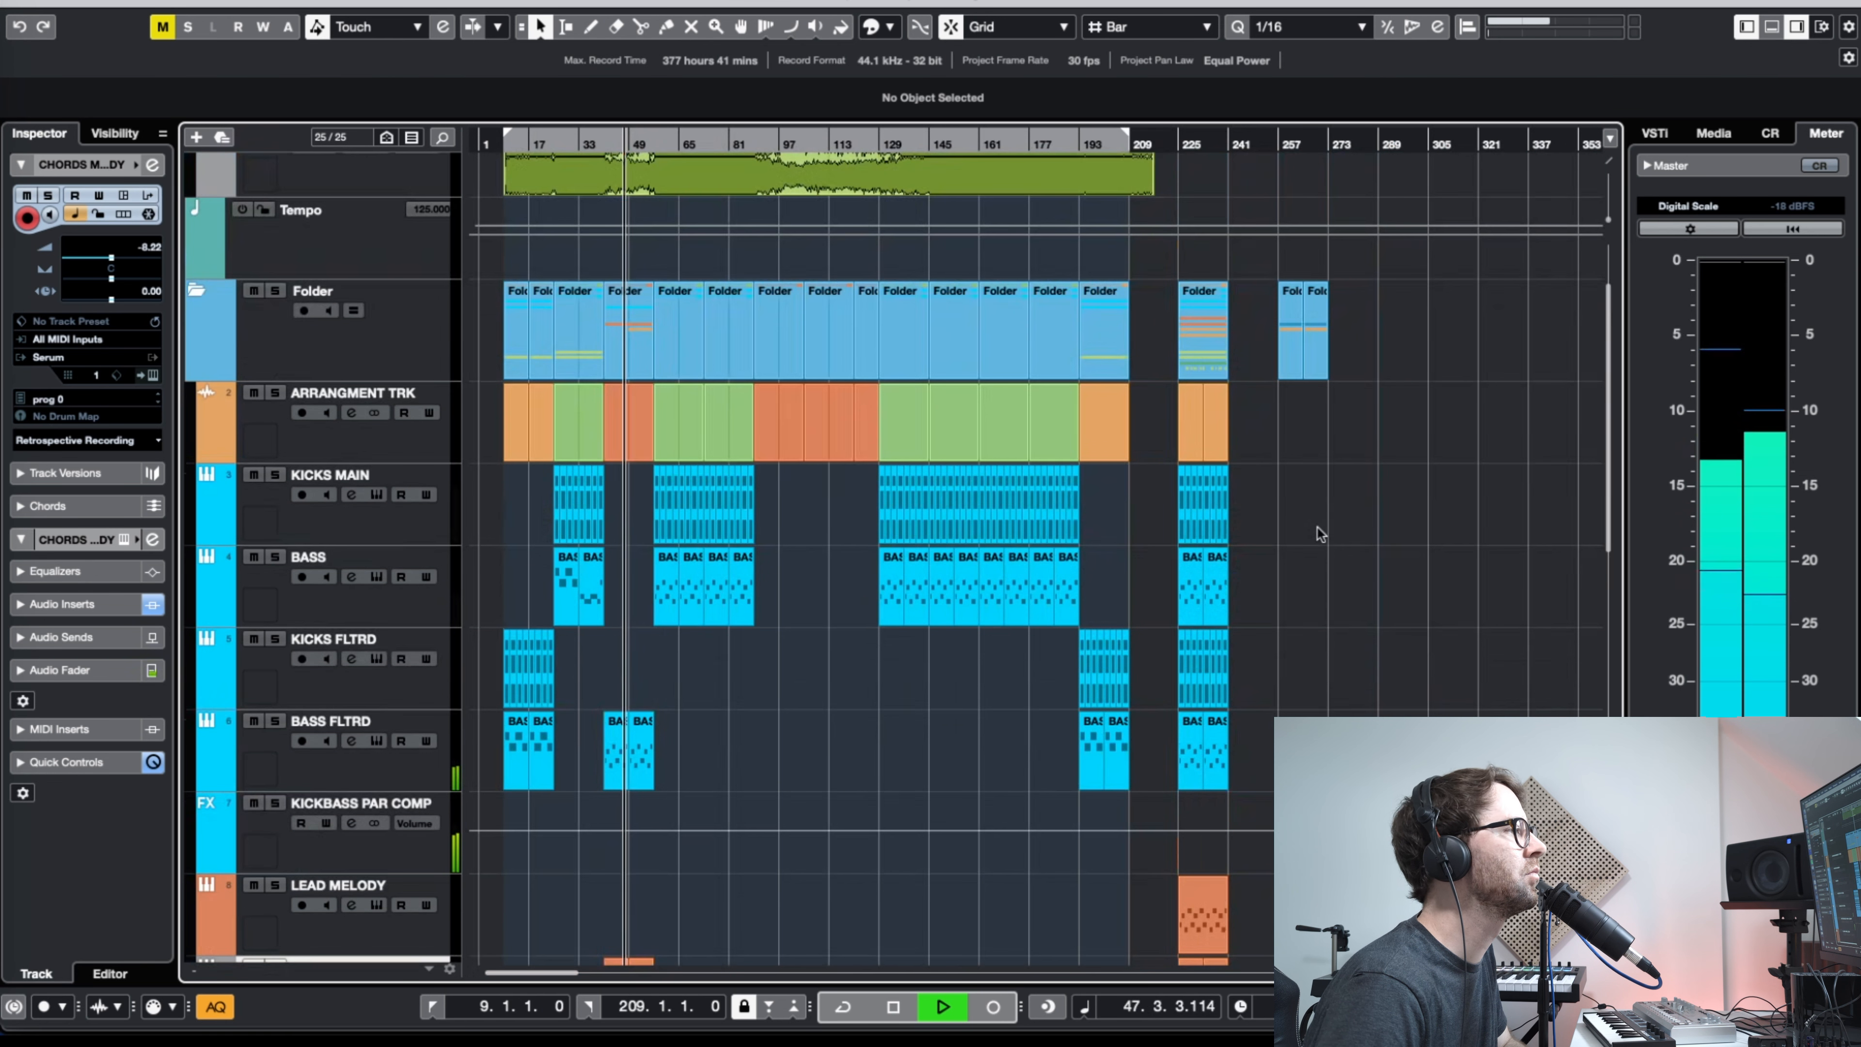
pyautogui.press('h')
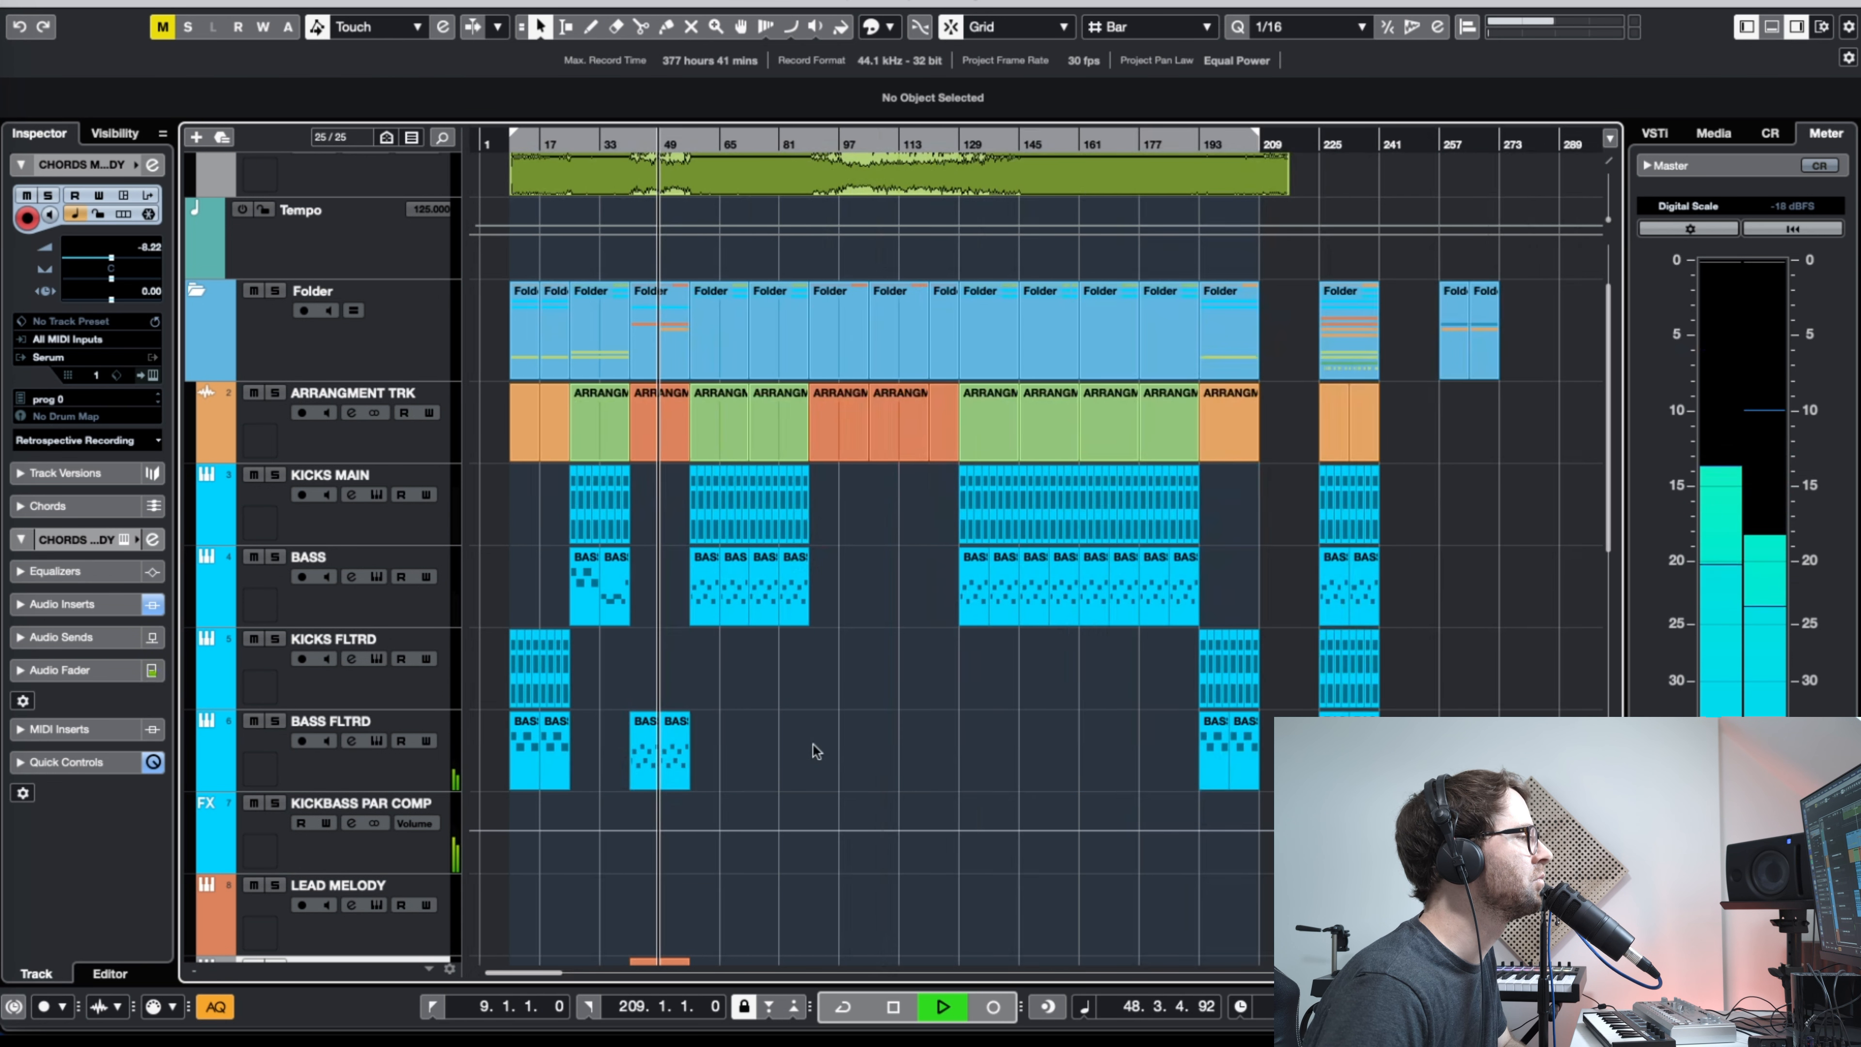
pyautogui.press('h')
pyautogui.press('h')
pyautogui.scroll(-4, 963, 697)
pyautogui.press('g')
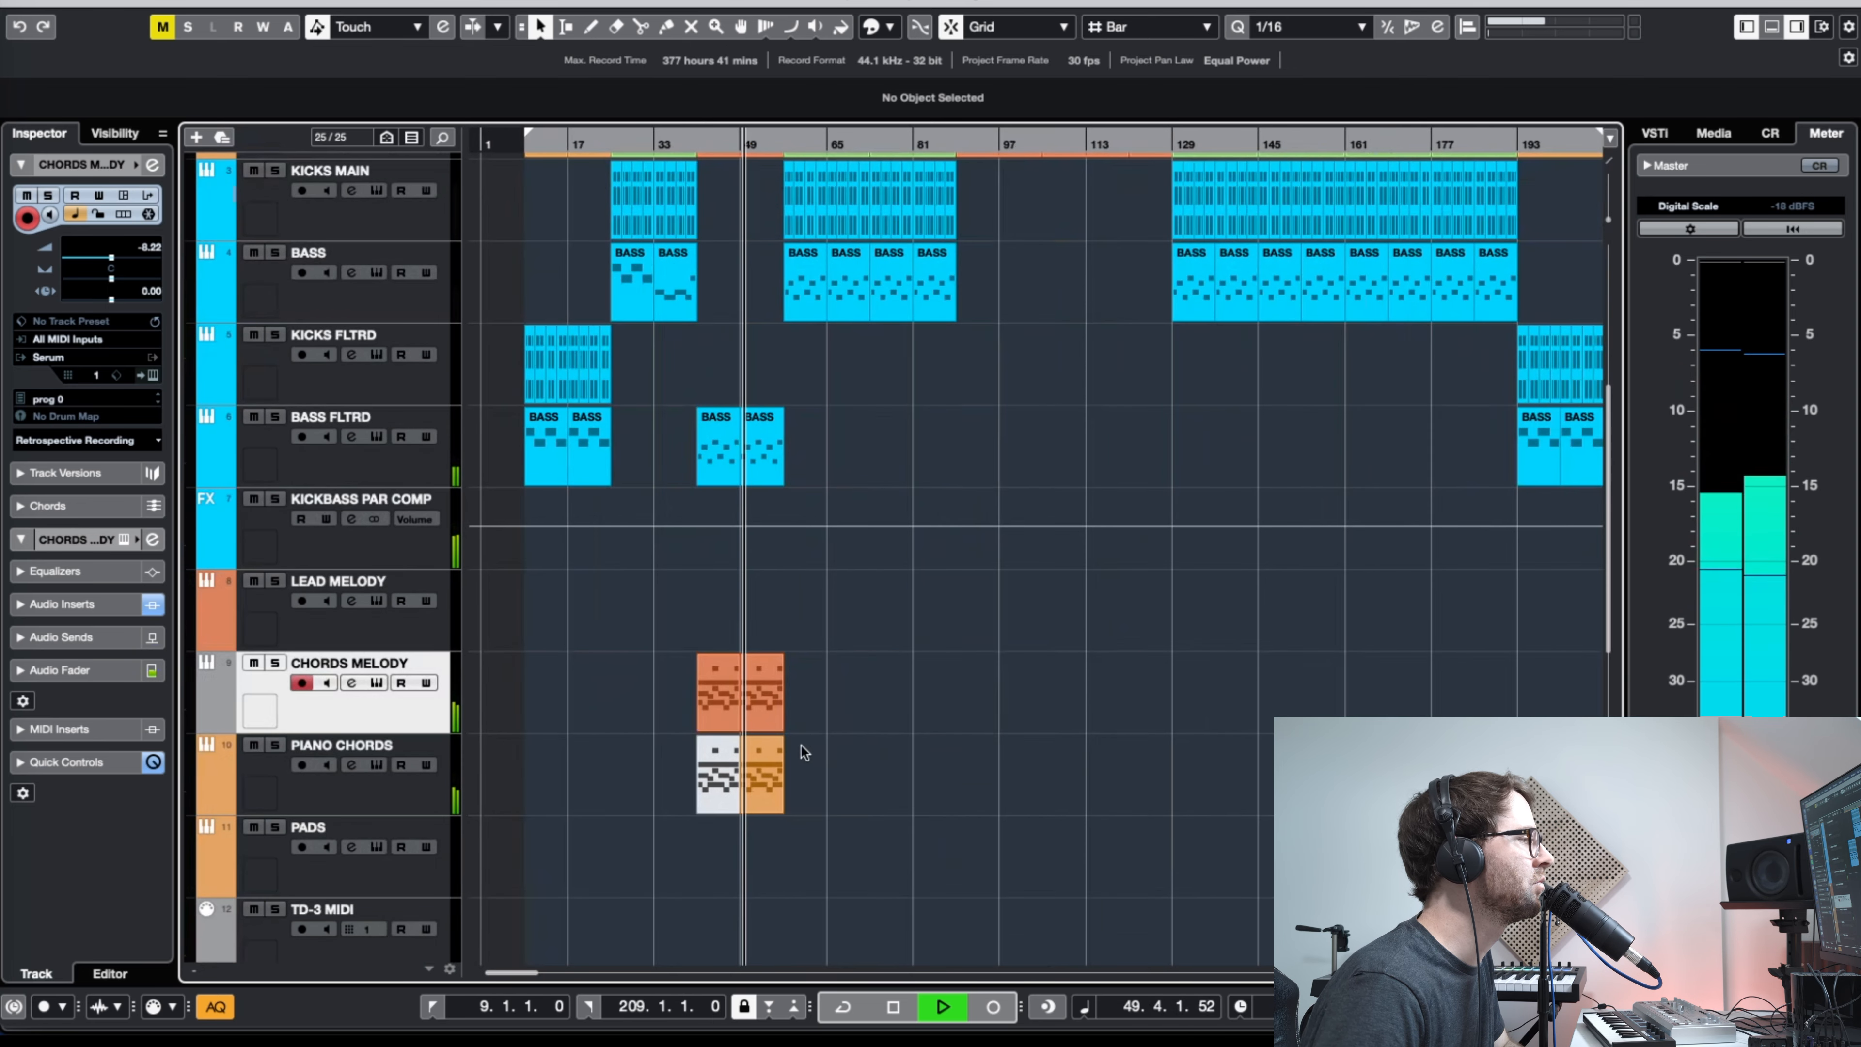
# Step: Examine the chords melody and piano chords parts at bars 41 to 57 against the surrounding tracks while the break plays
pyautogui.press('g')
pyautogui.click(354, 784)
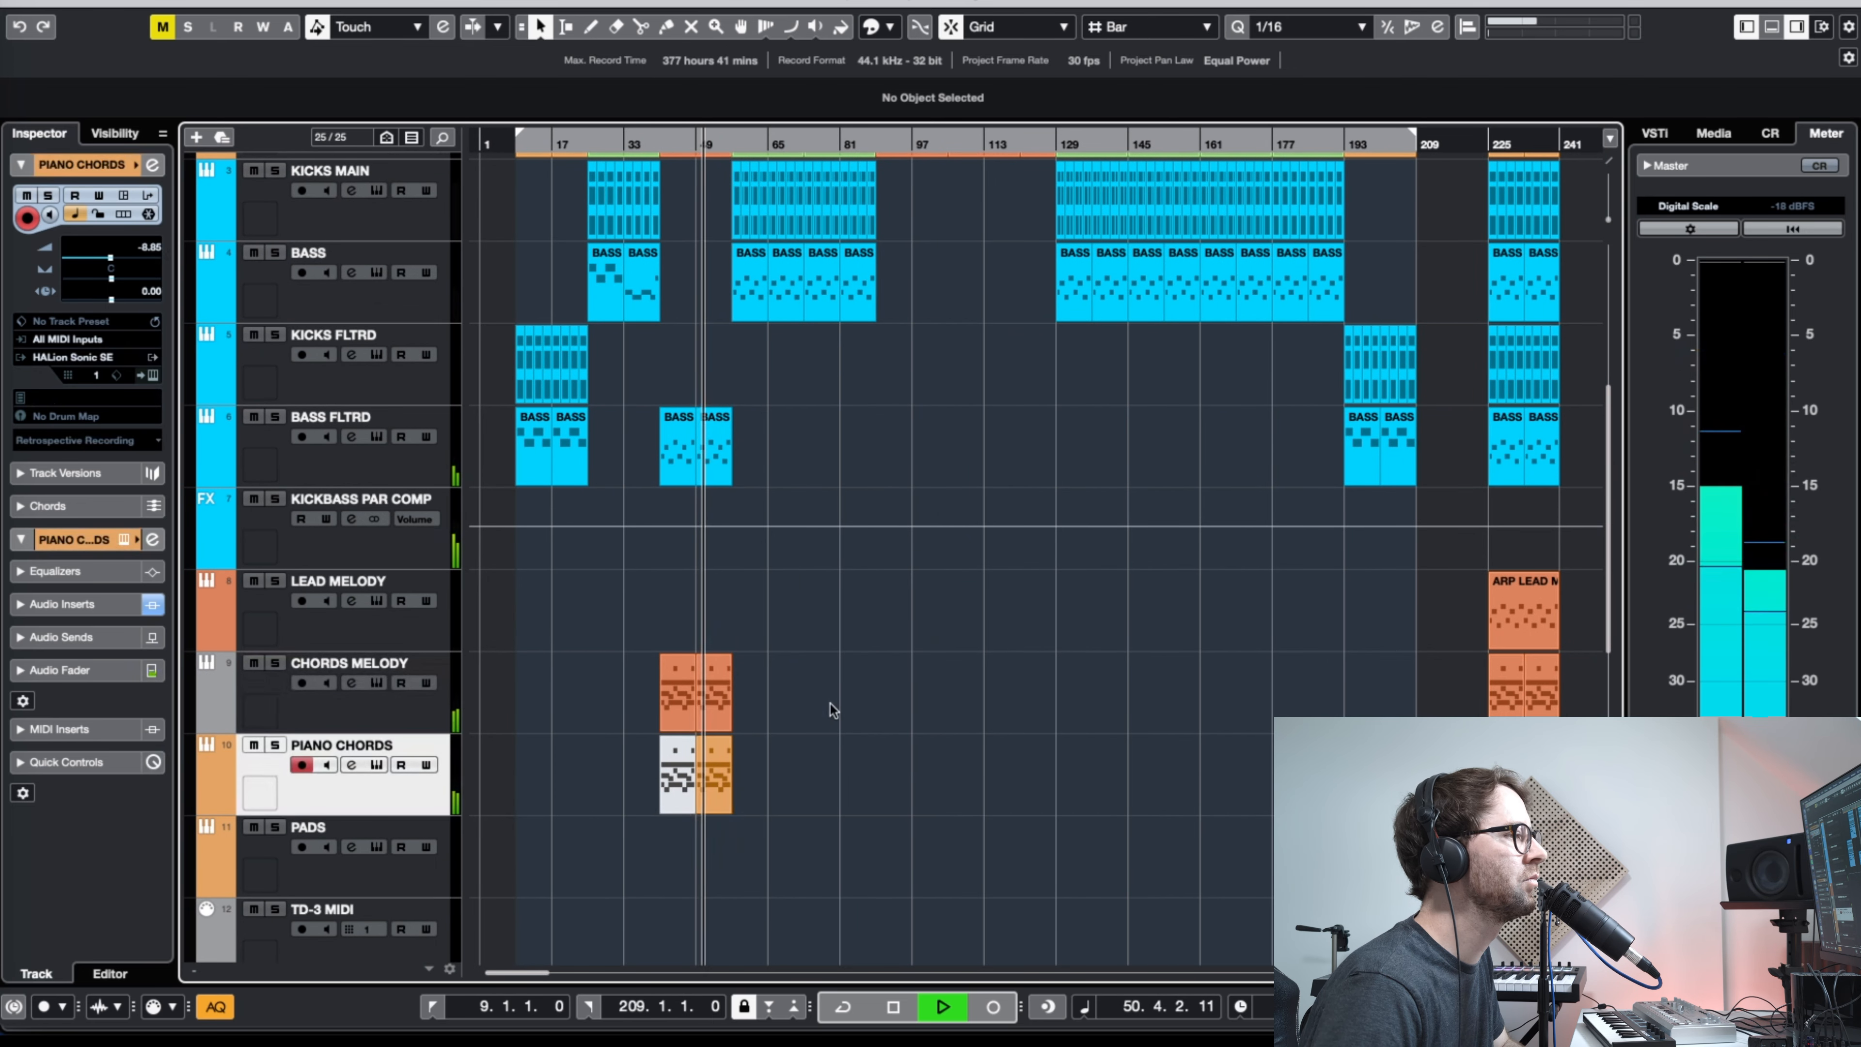
pyautogui.press('g')
pyautogui.scroll(-3, 952, 724)
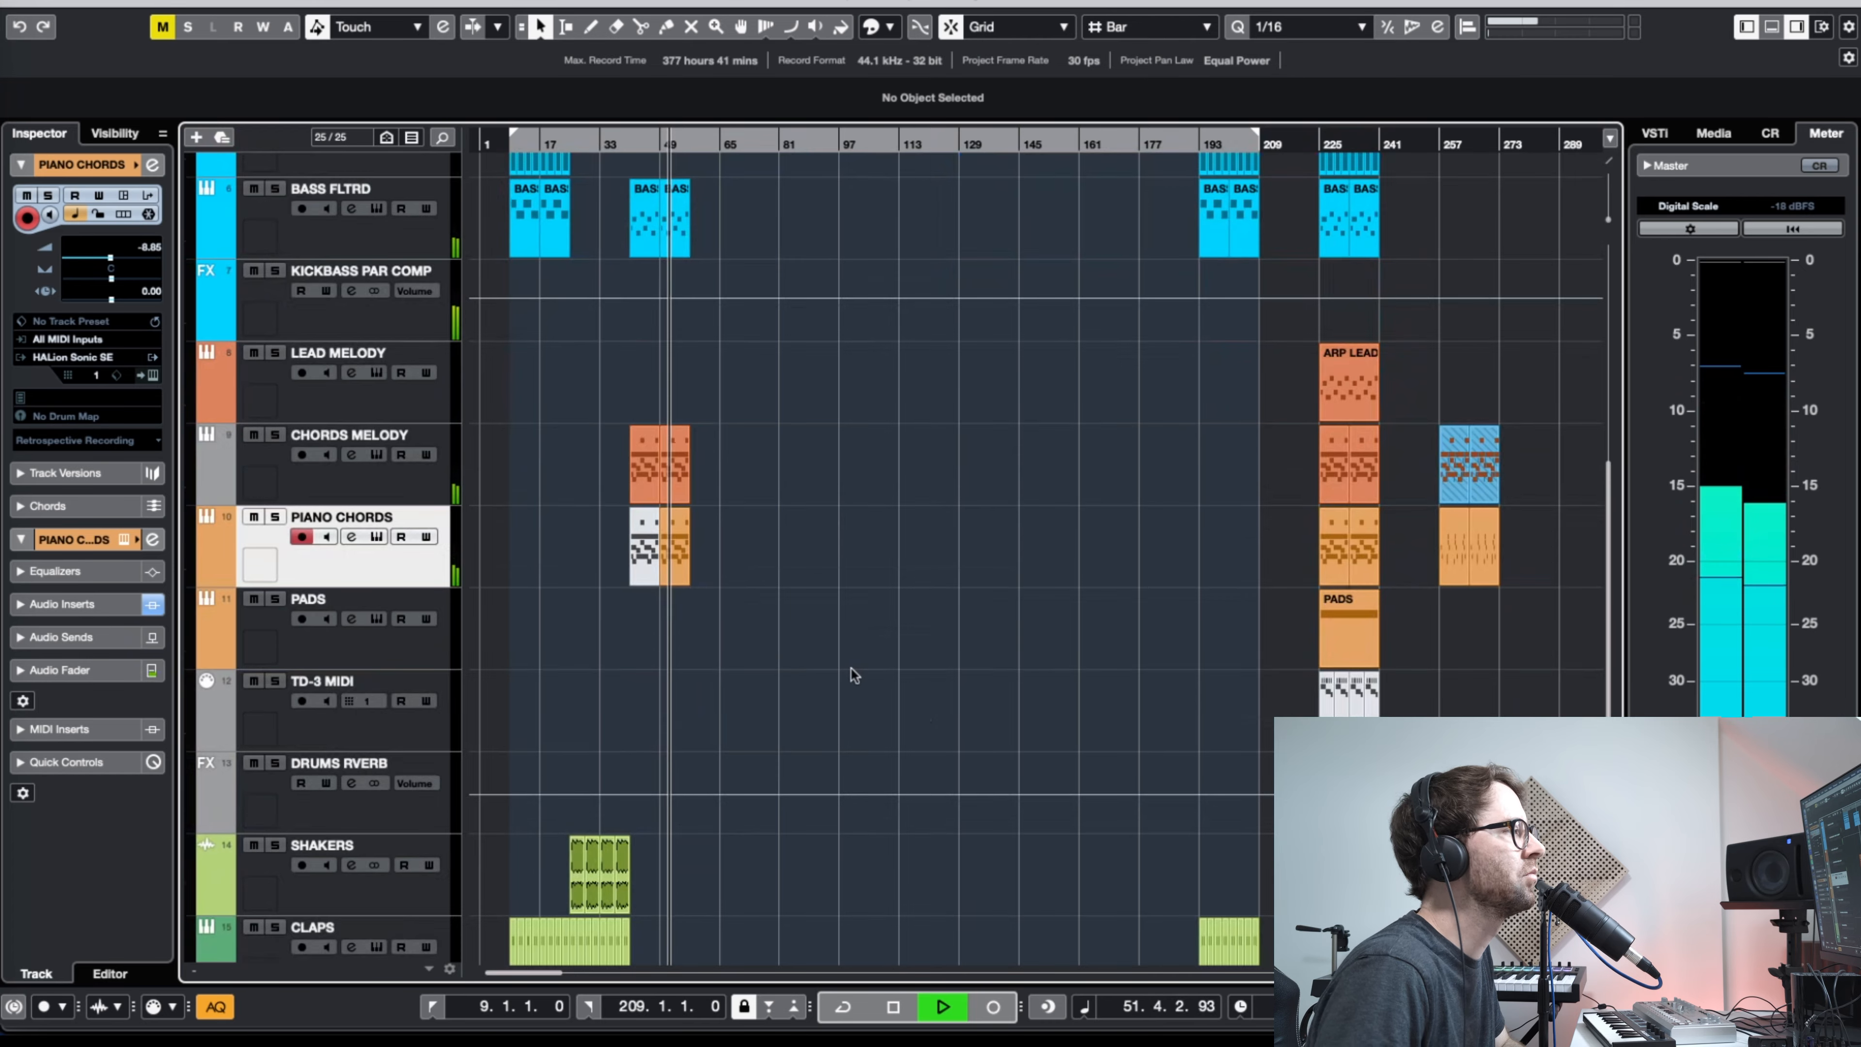
pyautogui.press('h')
pyautogui.press('h')
pyautogui.press('h')
pyautogui.press('h')
pyautogui.press('h')
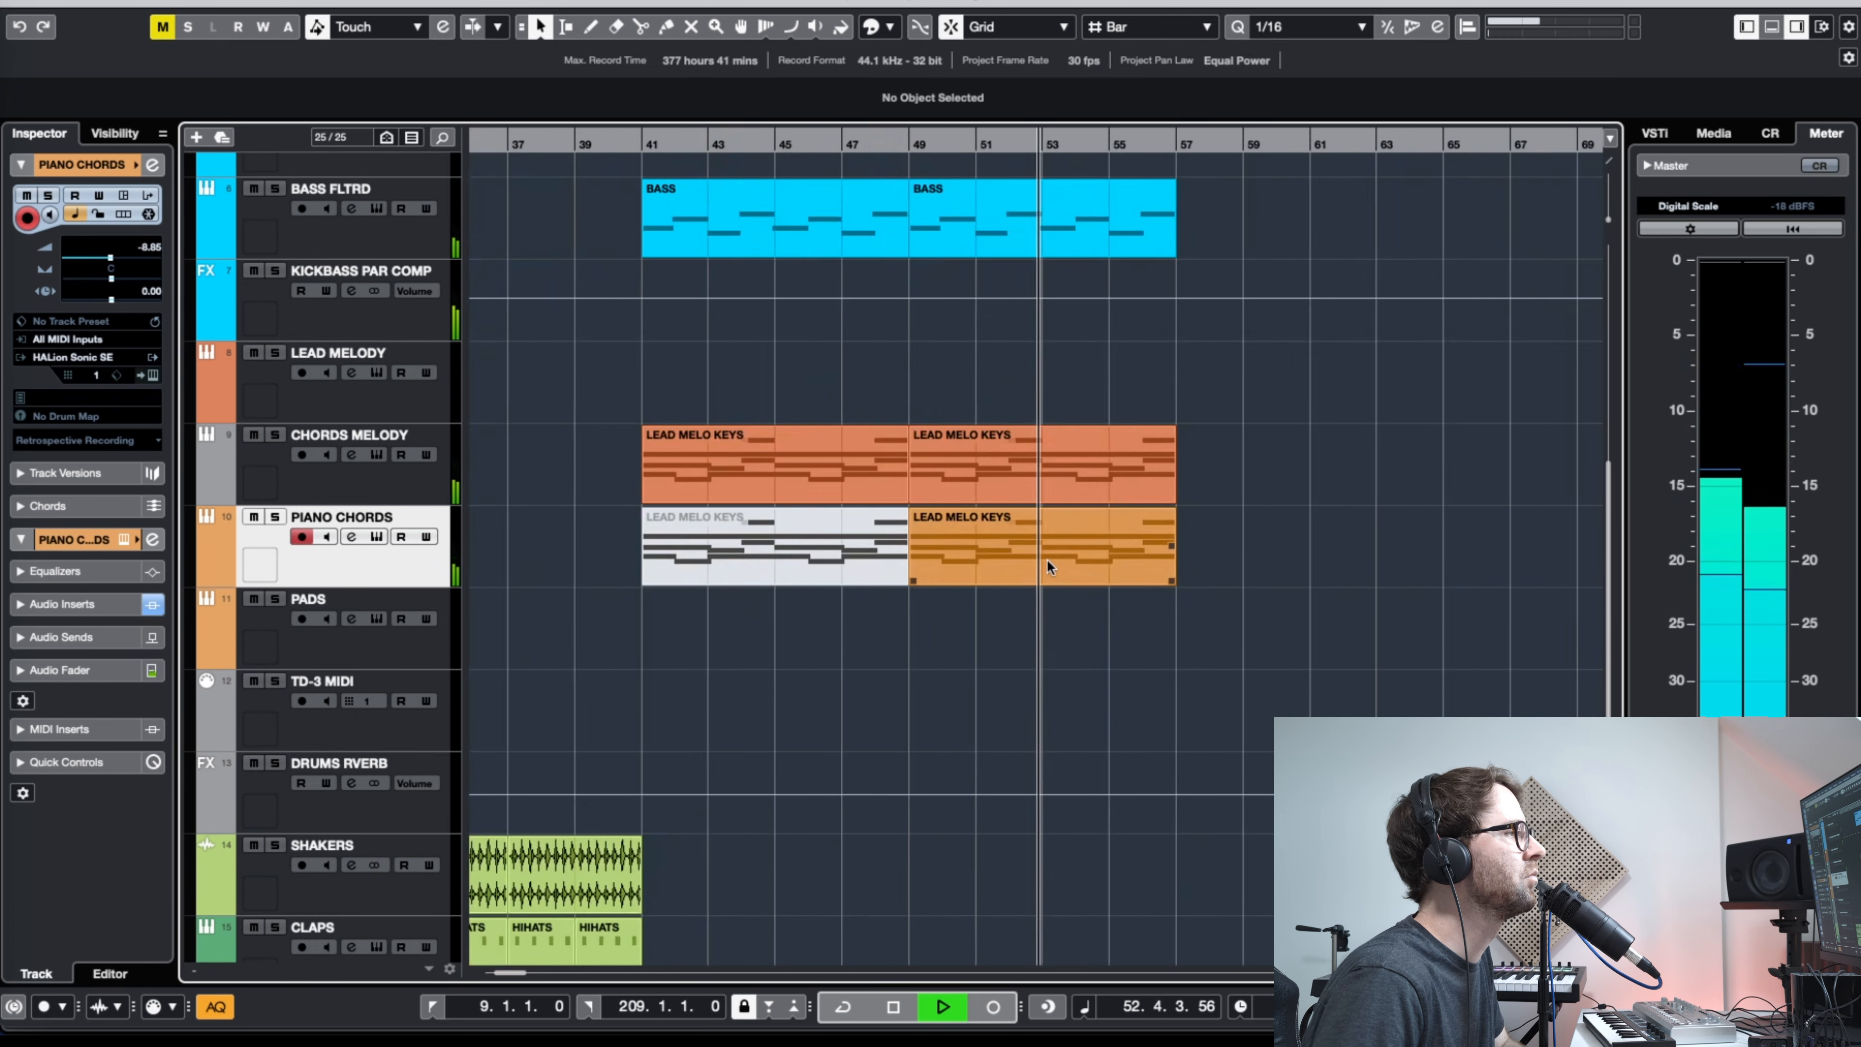
pyautogui.press('g')
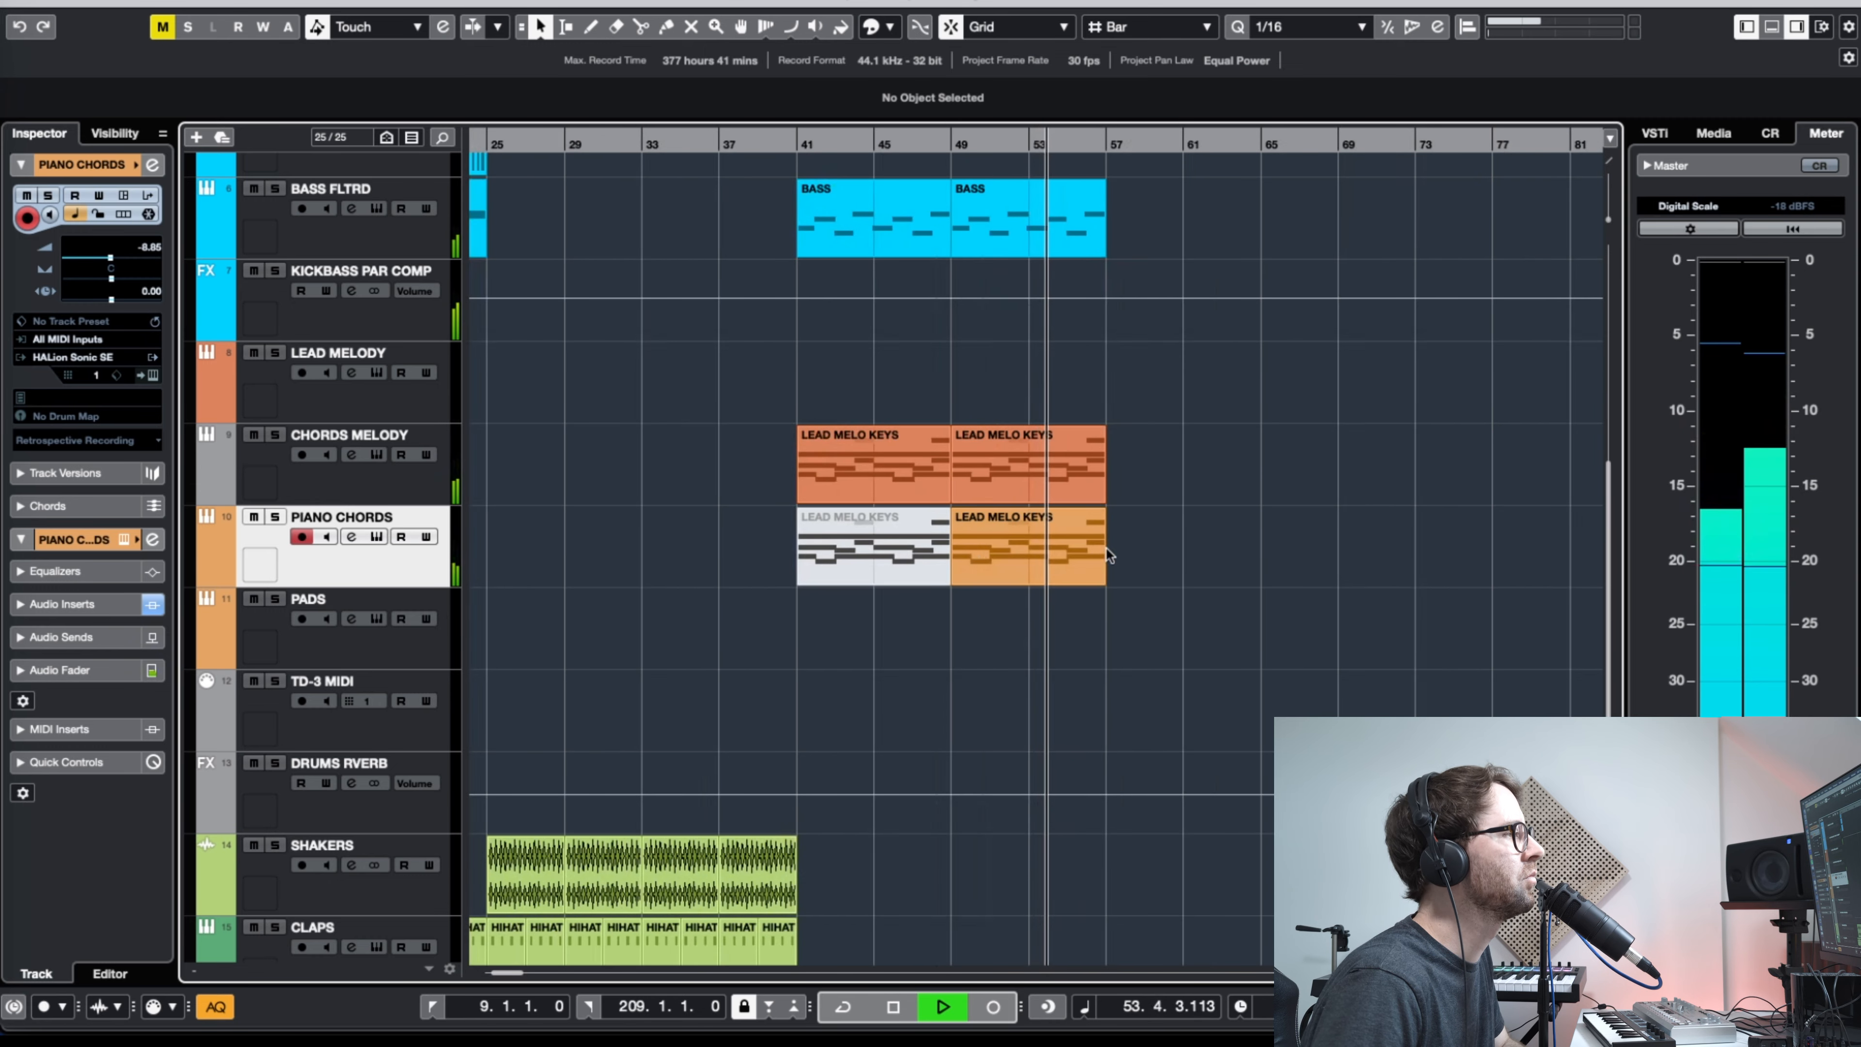
pyautogui.press('g')
pyautogui.press('g')
pyautogui.press('g')
pyautogui.press('g')
# Step: Extend the chords melody with repeated parts through bars 57 to 89 and stop playback
pyautogui.scroll(10, 1007, 498)
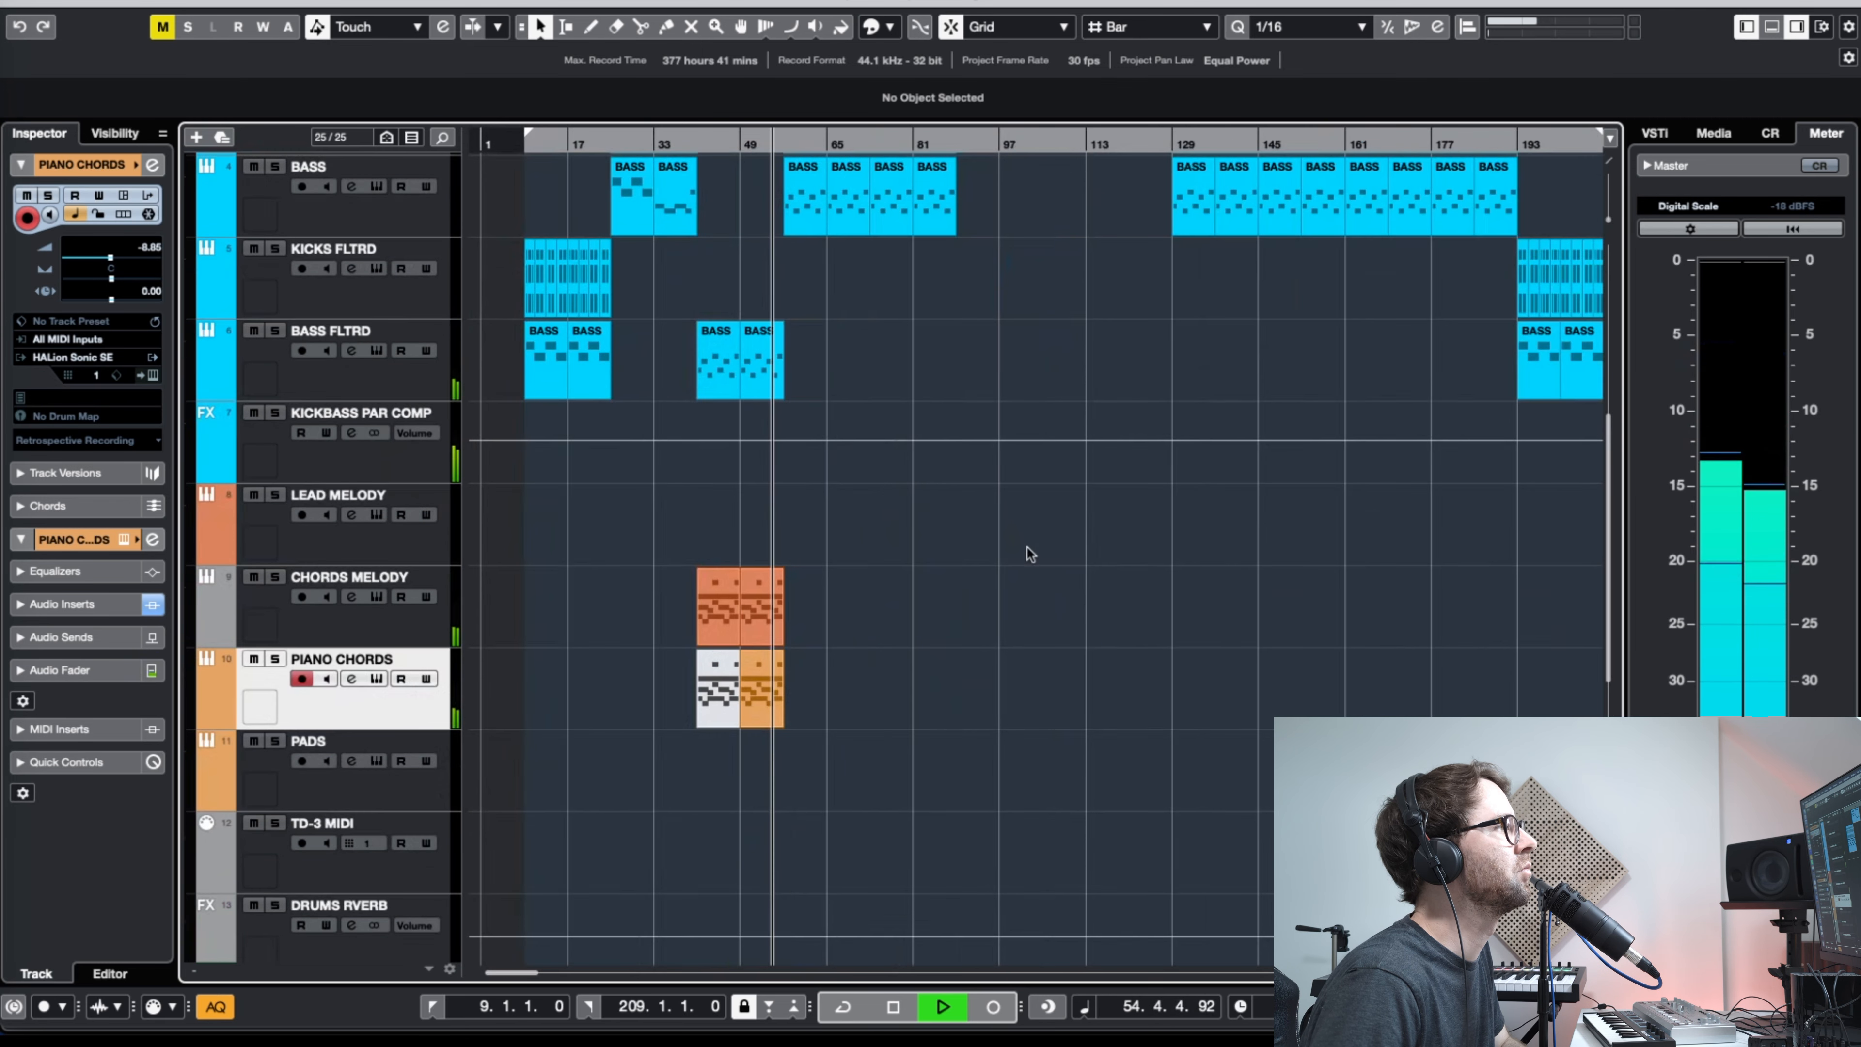
pyautogui.scroll(-2, 1004, 753)
pyautogui.scroll(-6, 916, 659)
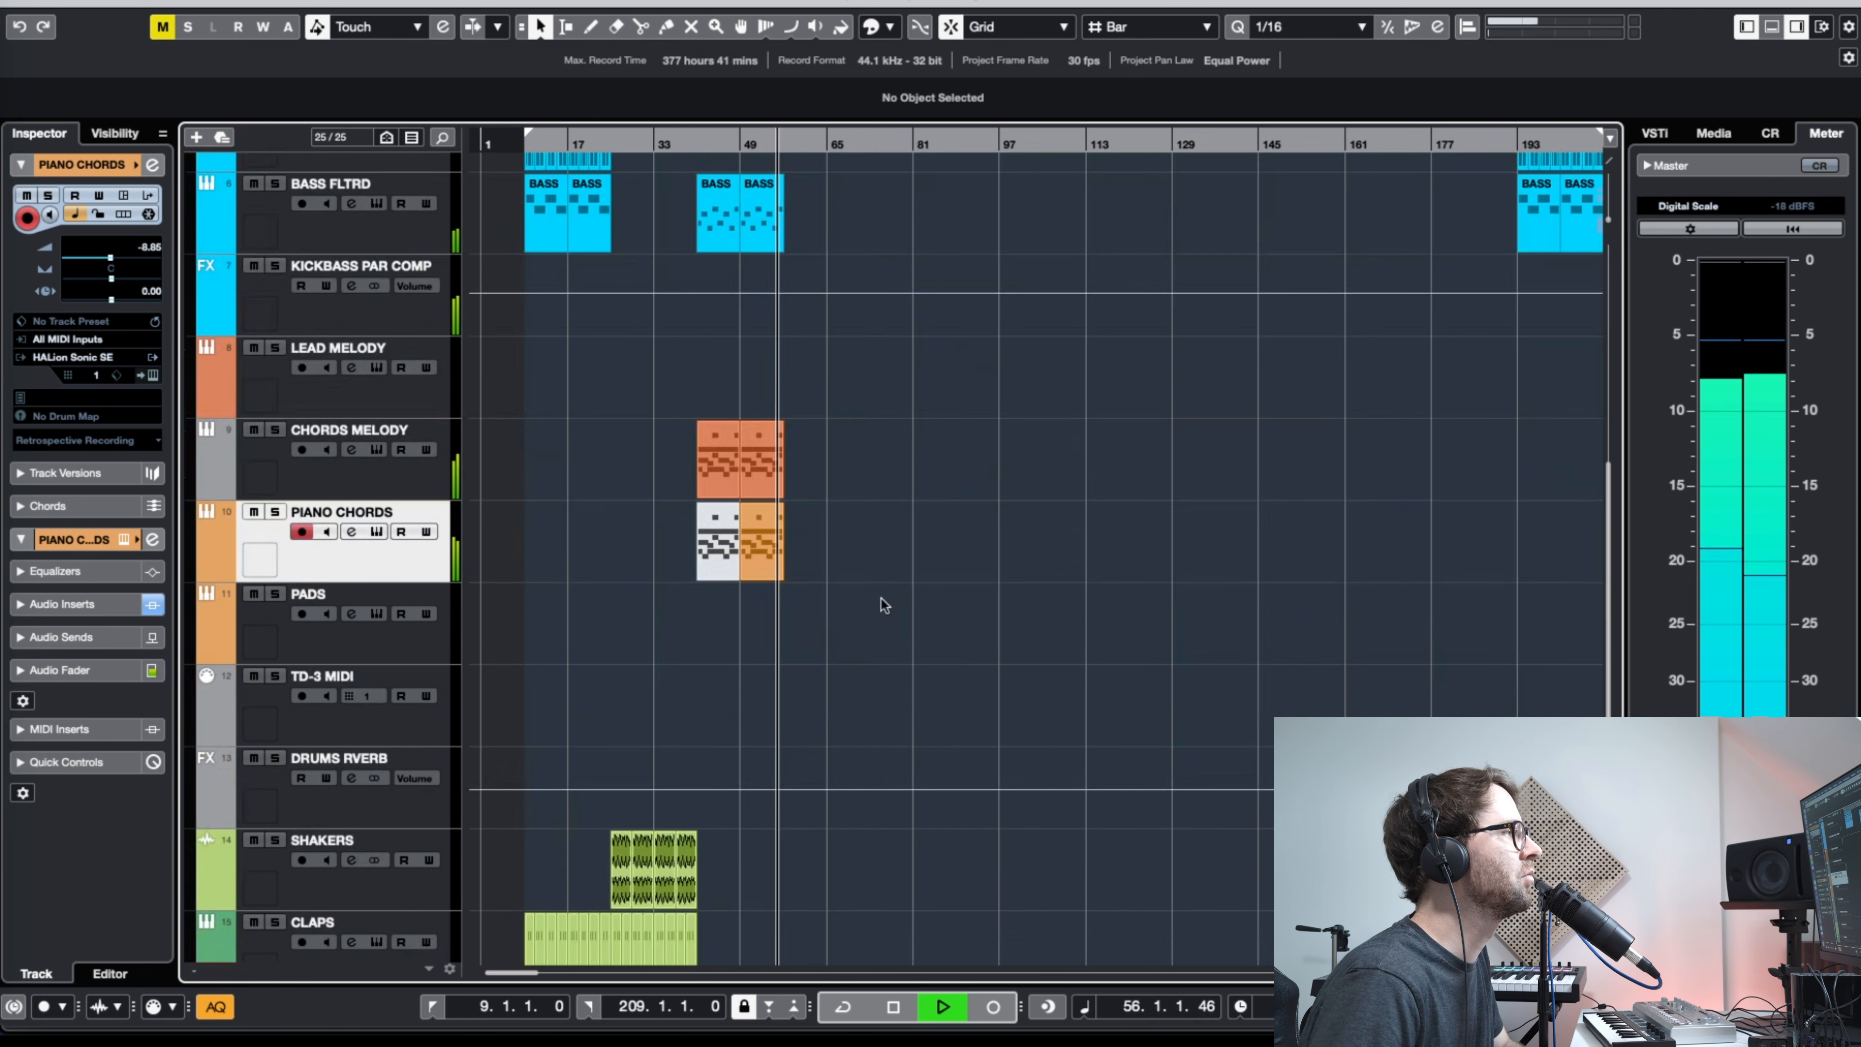
pyautogui.scroll(1, 851, 544)
pyautogui.press('space')
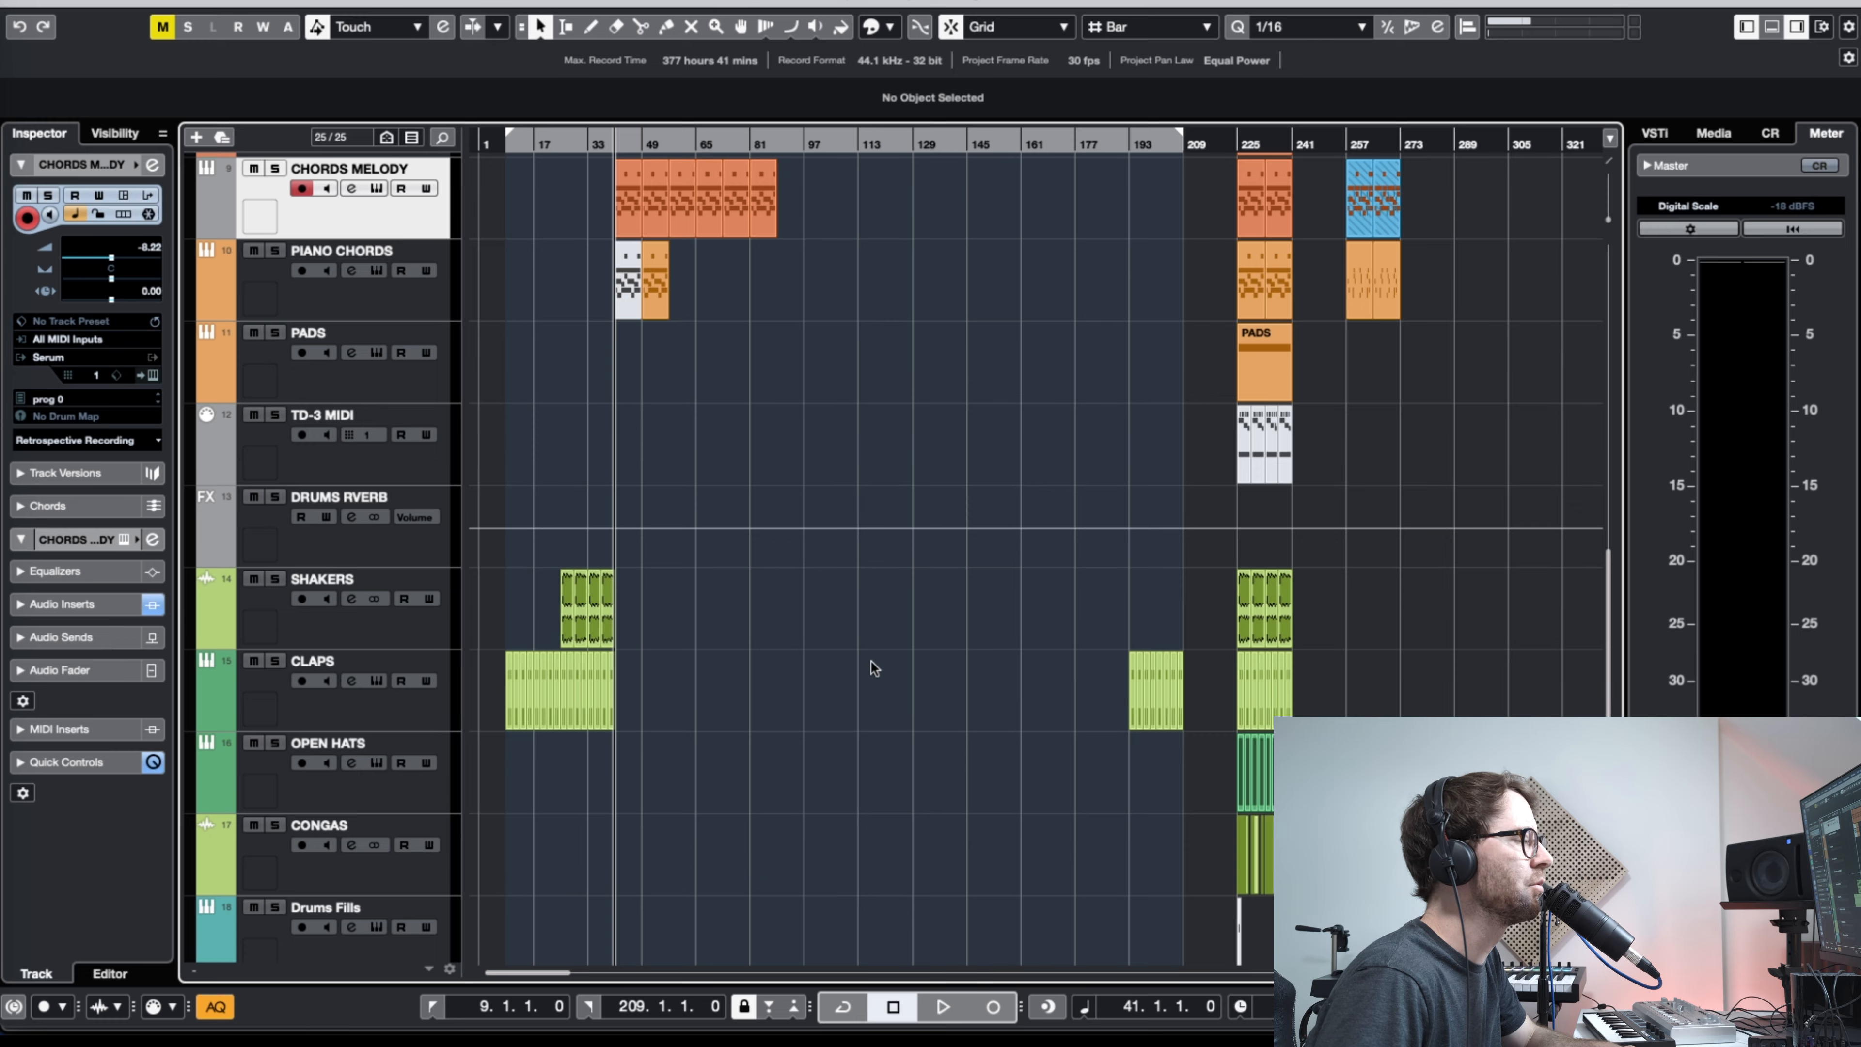
# Step: Duplicate the shakers track, rename the copy SHAKERS FLTRD, and keep its shaker parts in the break at bars 41 to 57
pyautogui.scroll(-1, 469, 656)
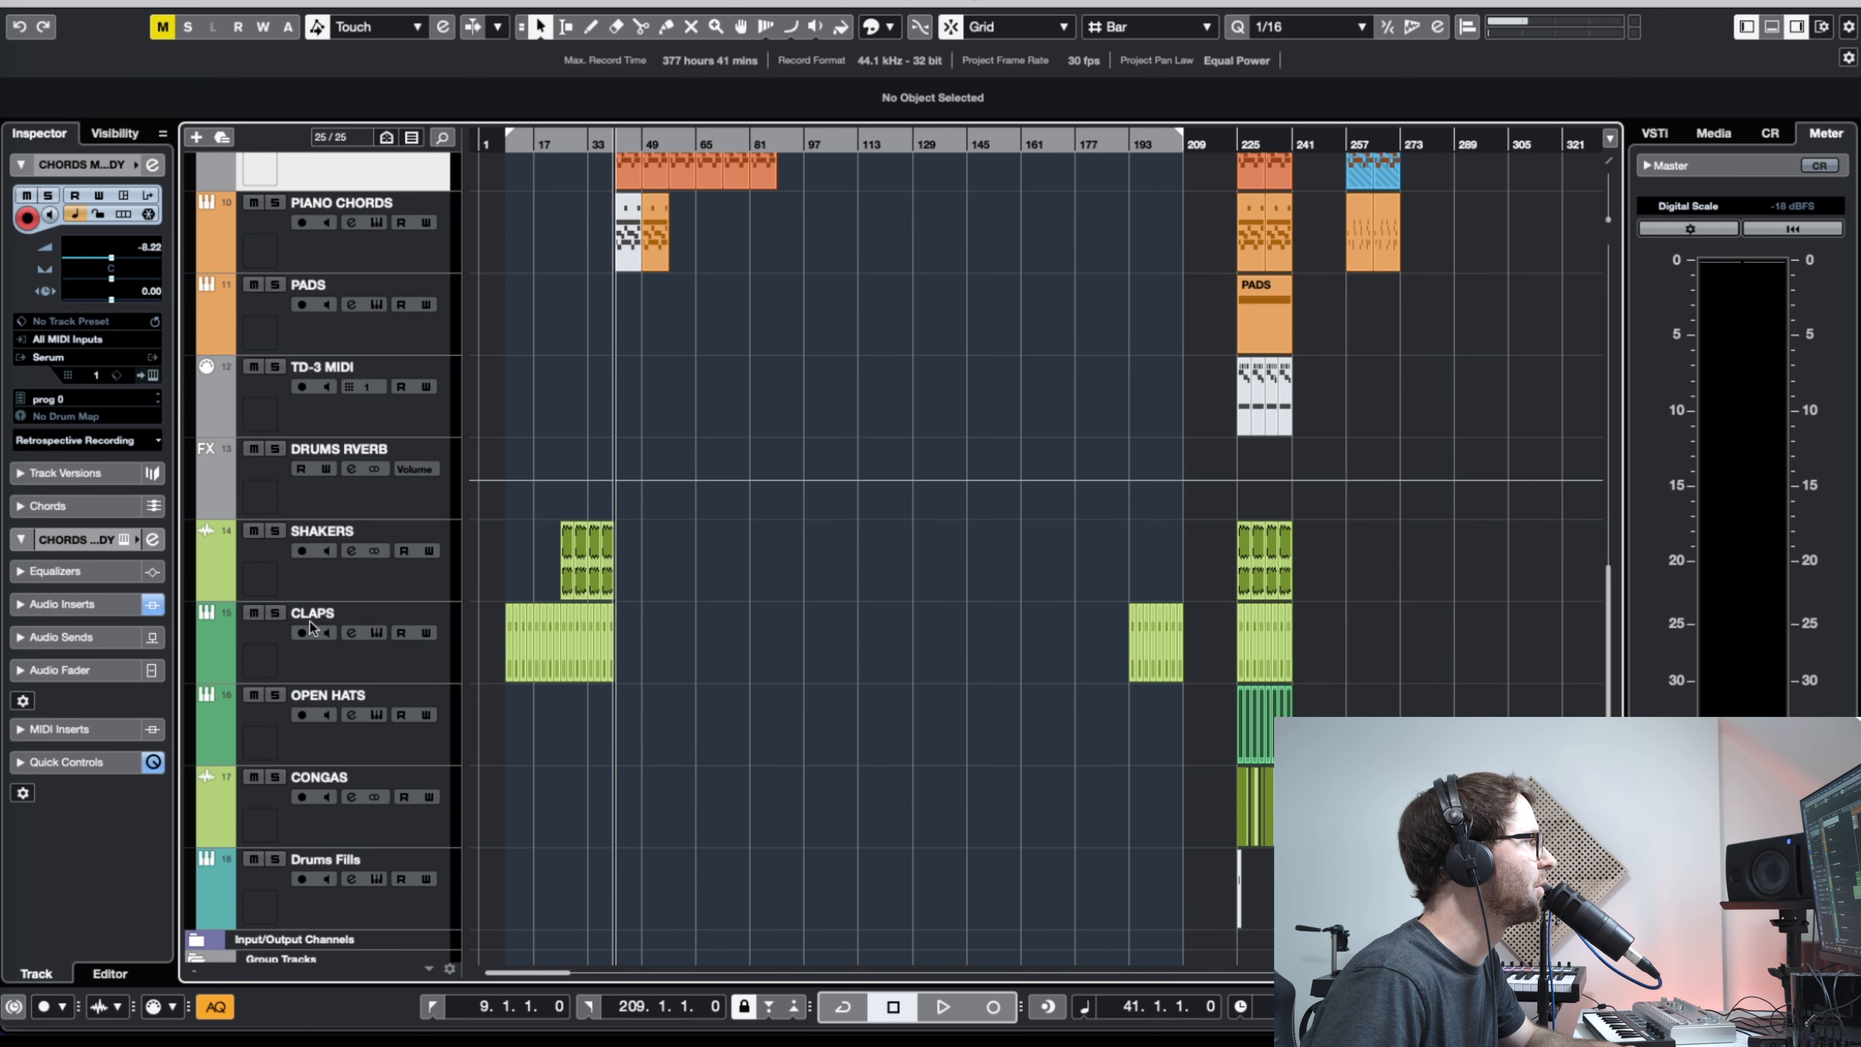
pyautogui.click(399, 586)
pyautogui.rightClick(356, 580)
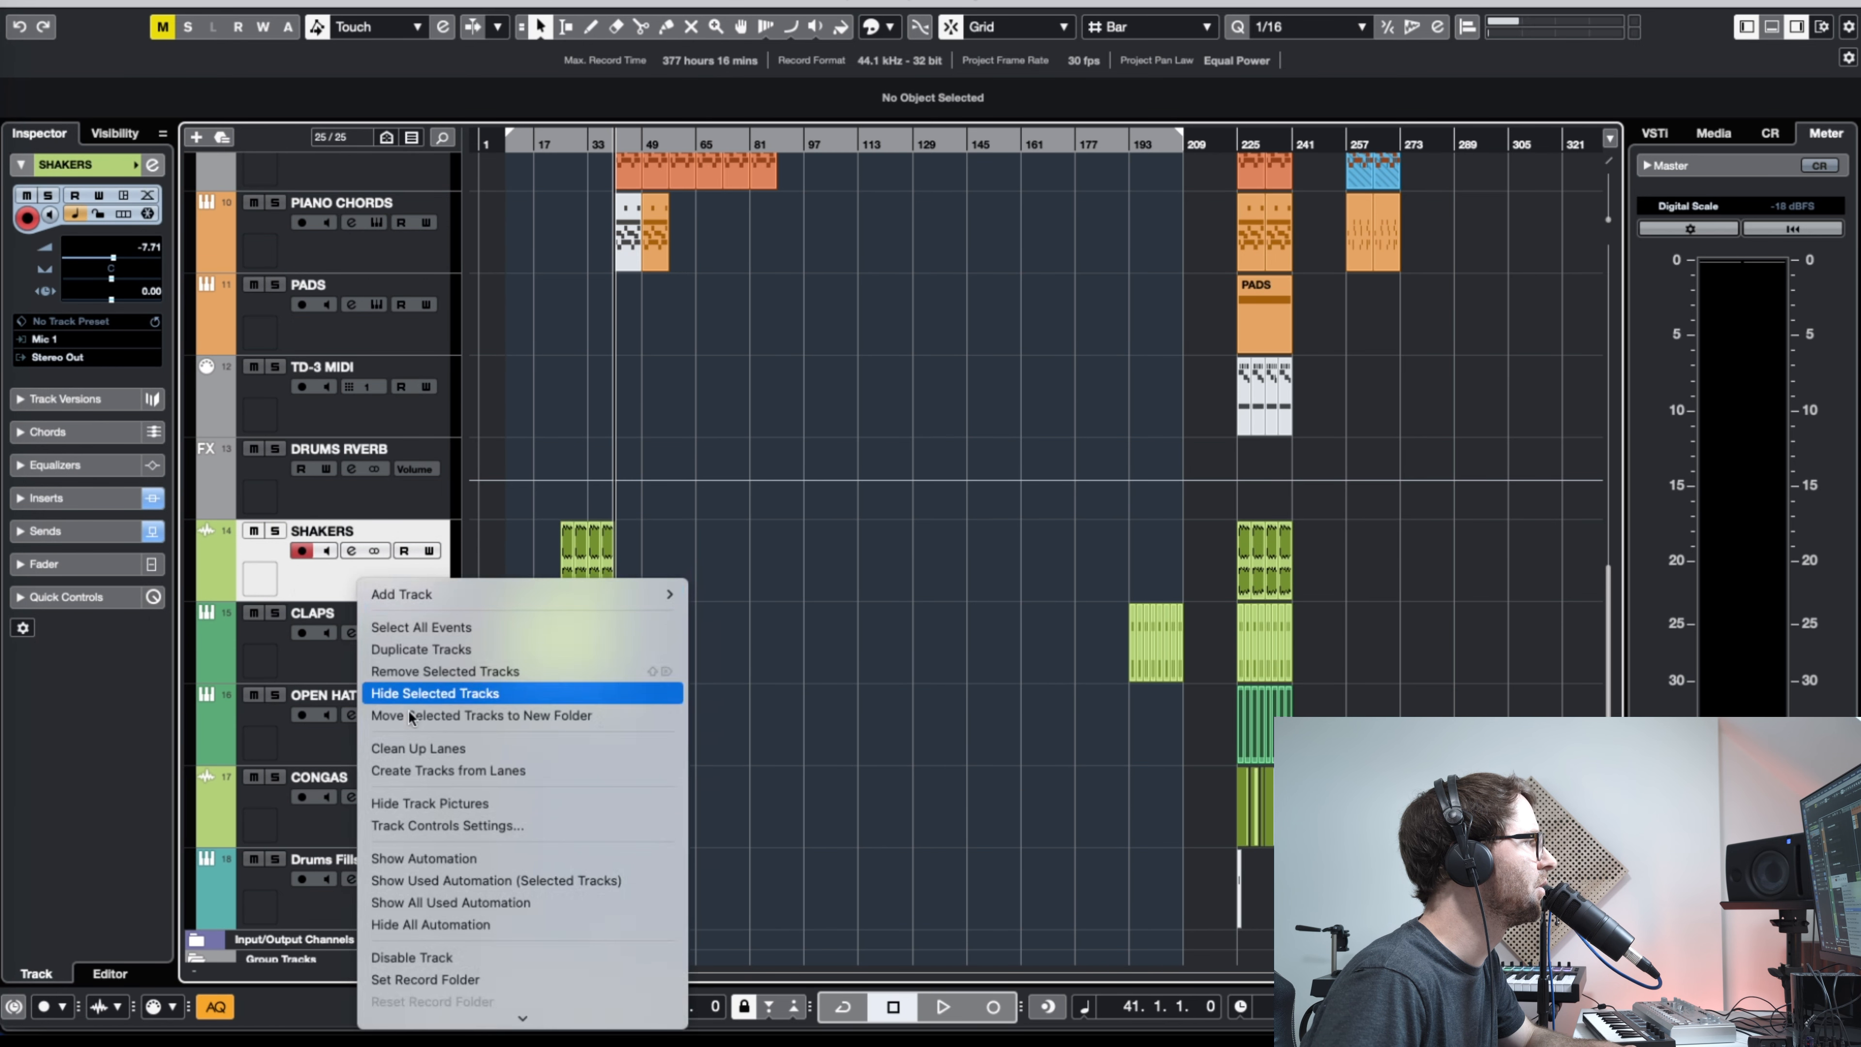
pyautogui.click(521, 649)
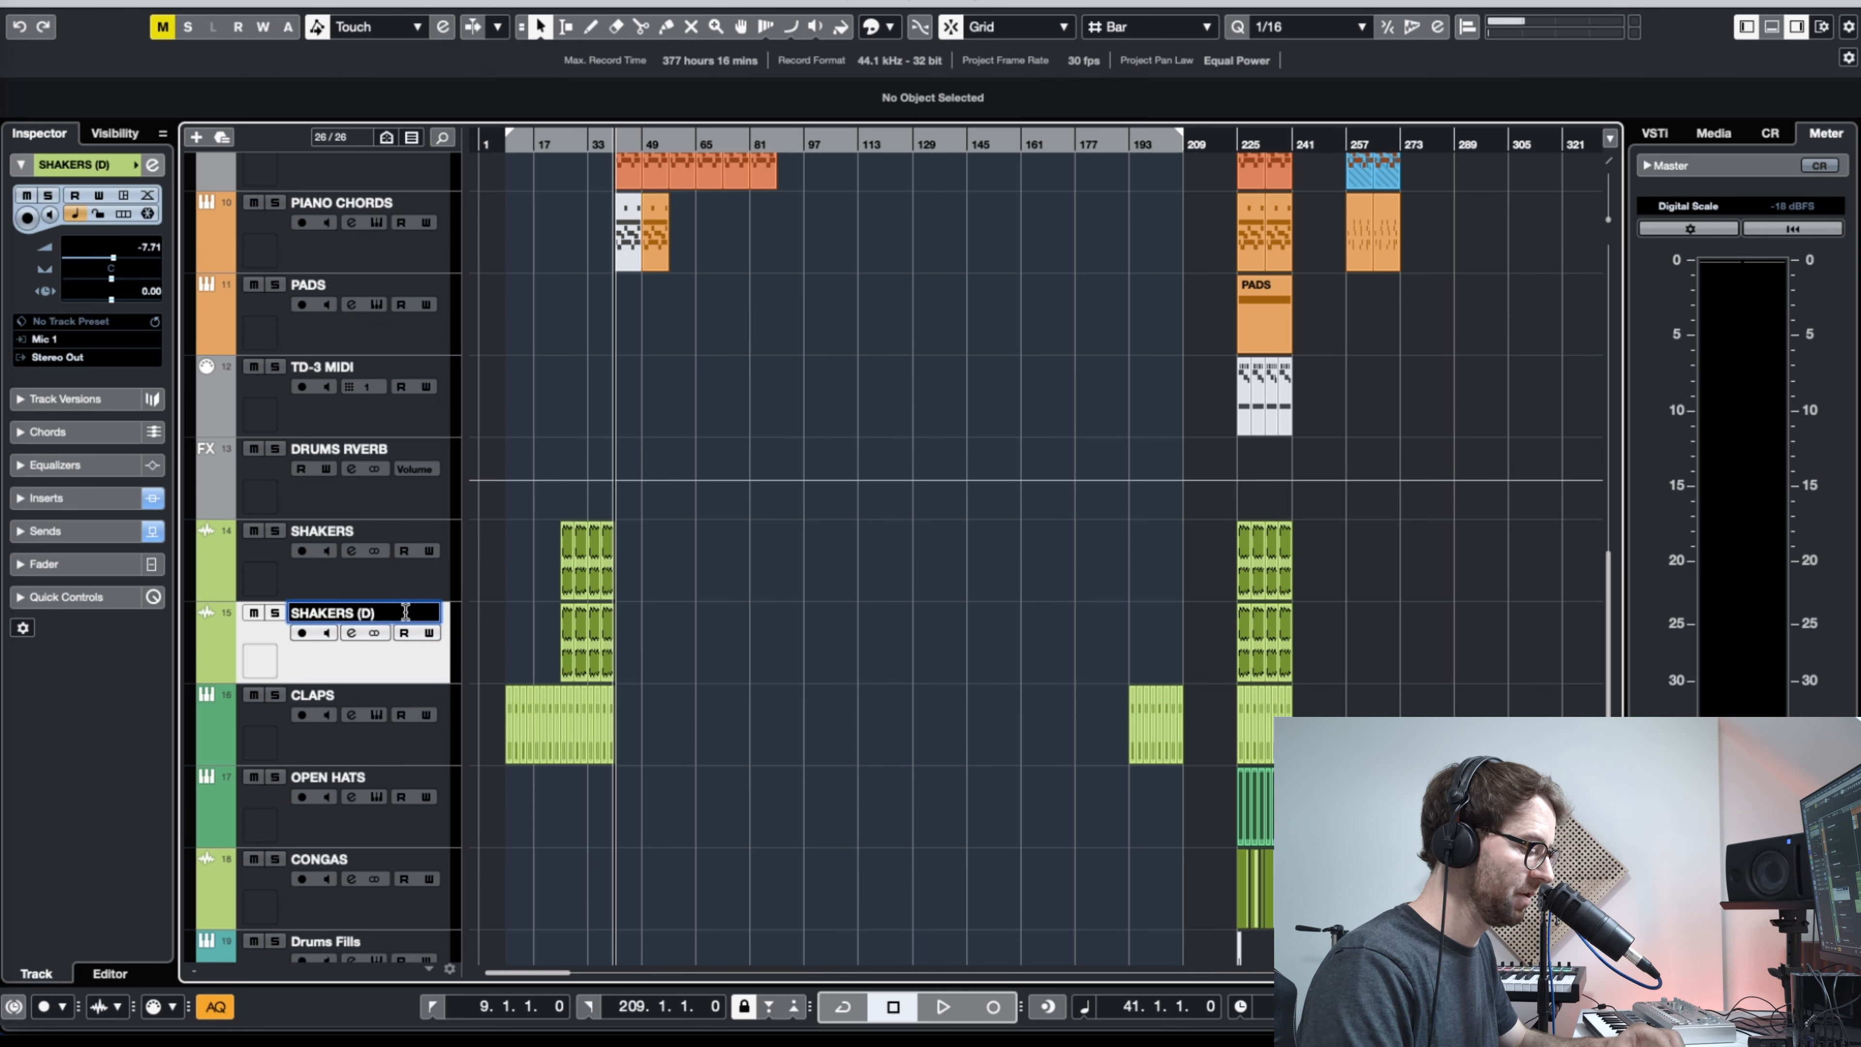
pyautogui.write('FLTRD')
pyautogui.press('Return')
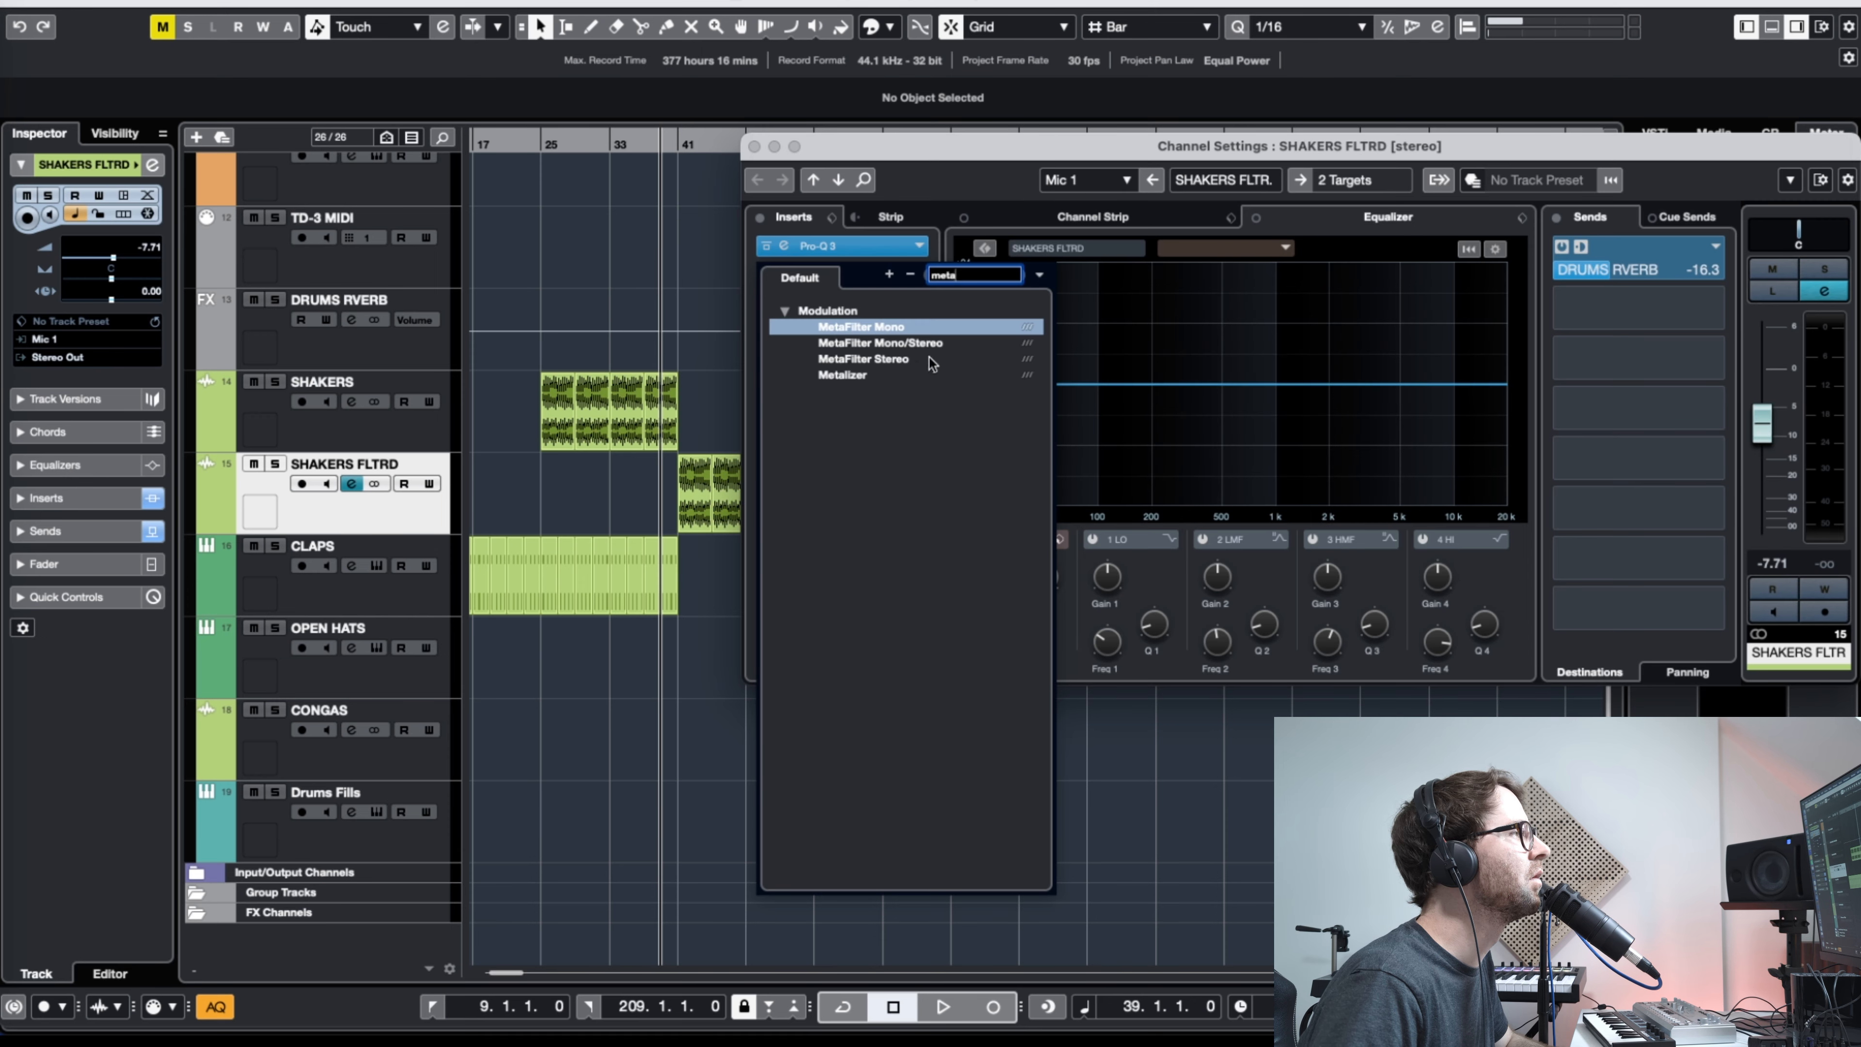
# Step: Insert MetaFilter Stereo on the filtered shakers and tune a high-pass filter's cutoff and resonance during playback
pyautogui.doubleClick(929, 357)
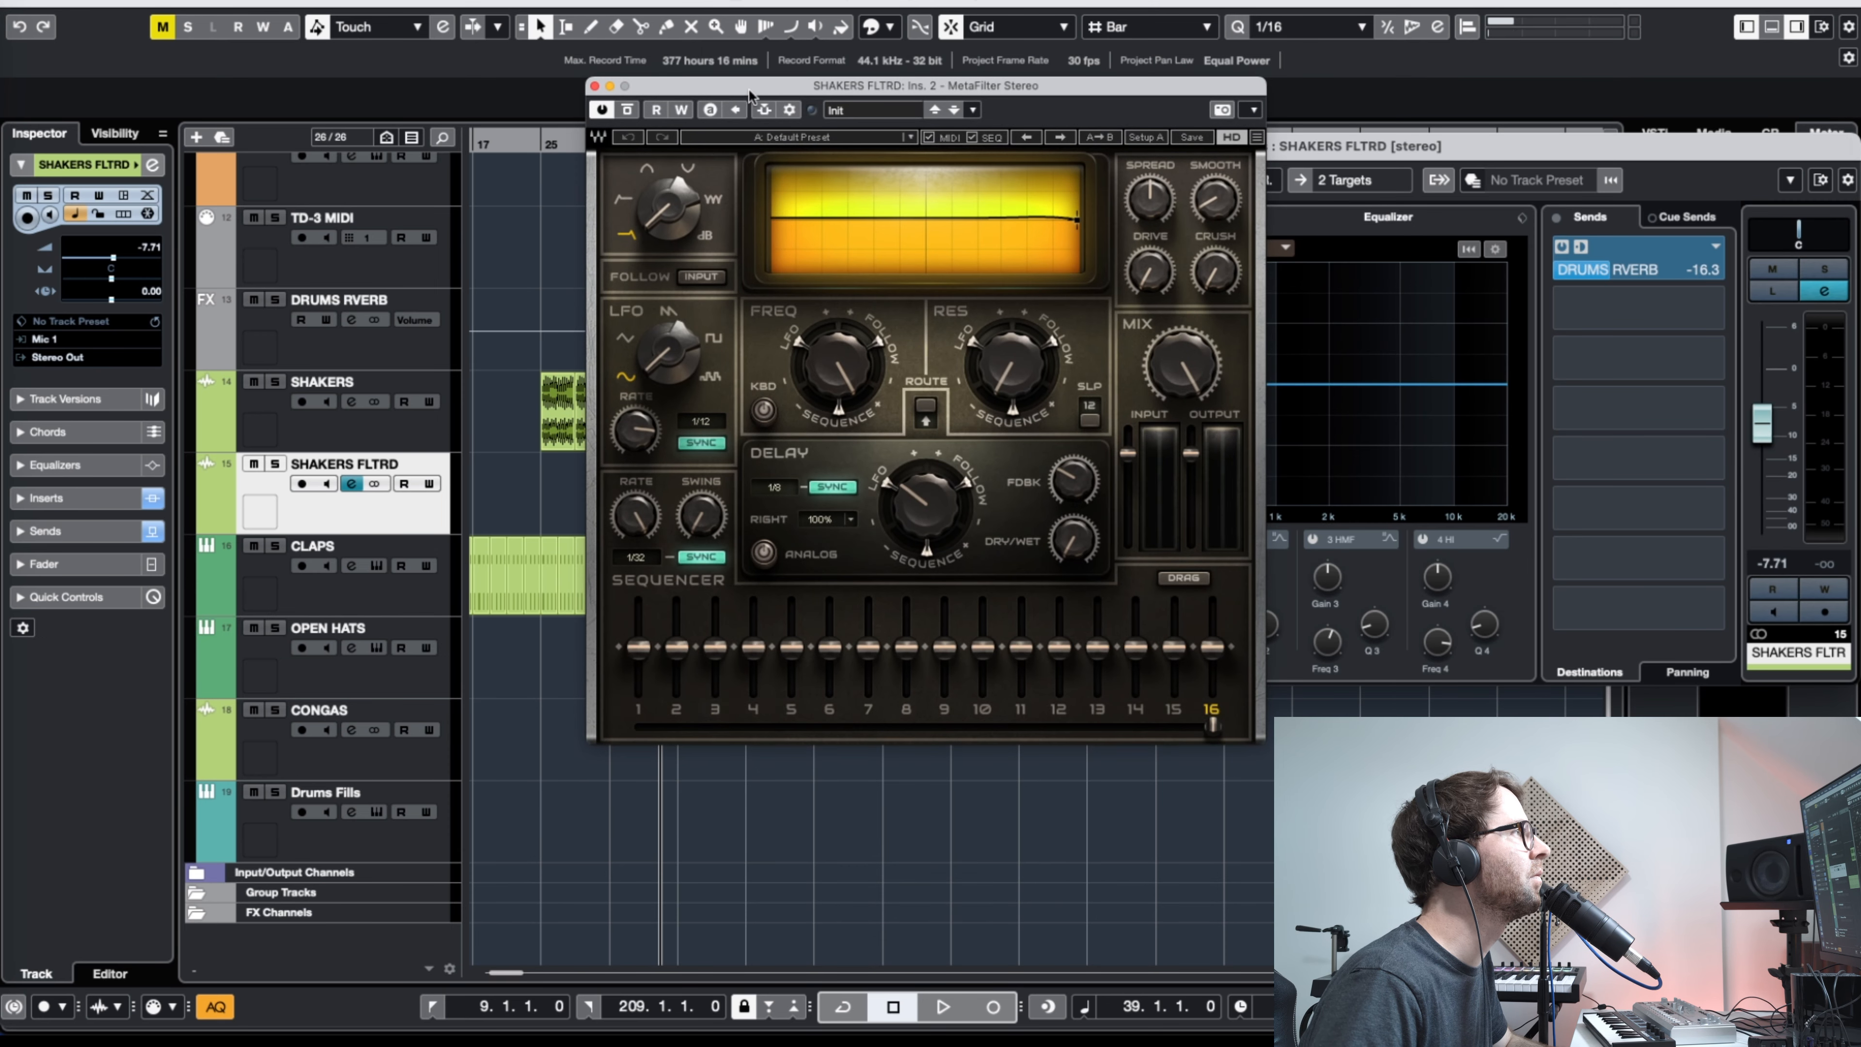
pyautogui.moveTo(748, 94); pyautogui.dragTo(1031, 203)
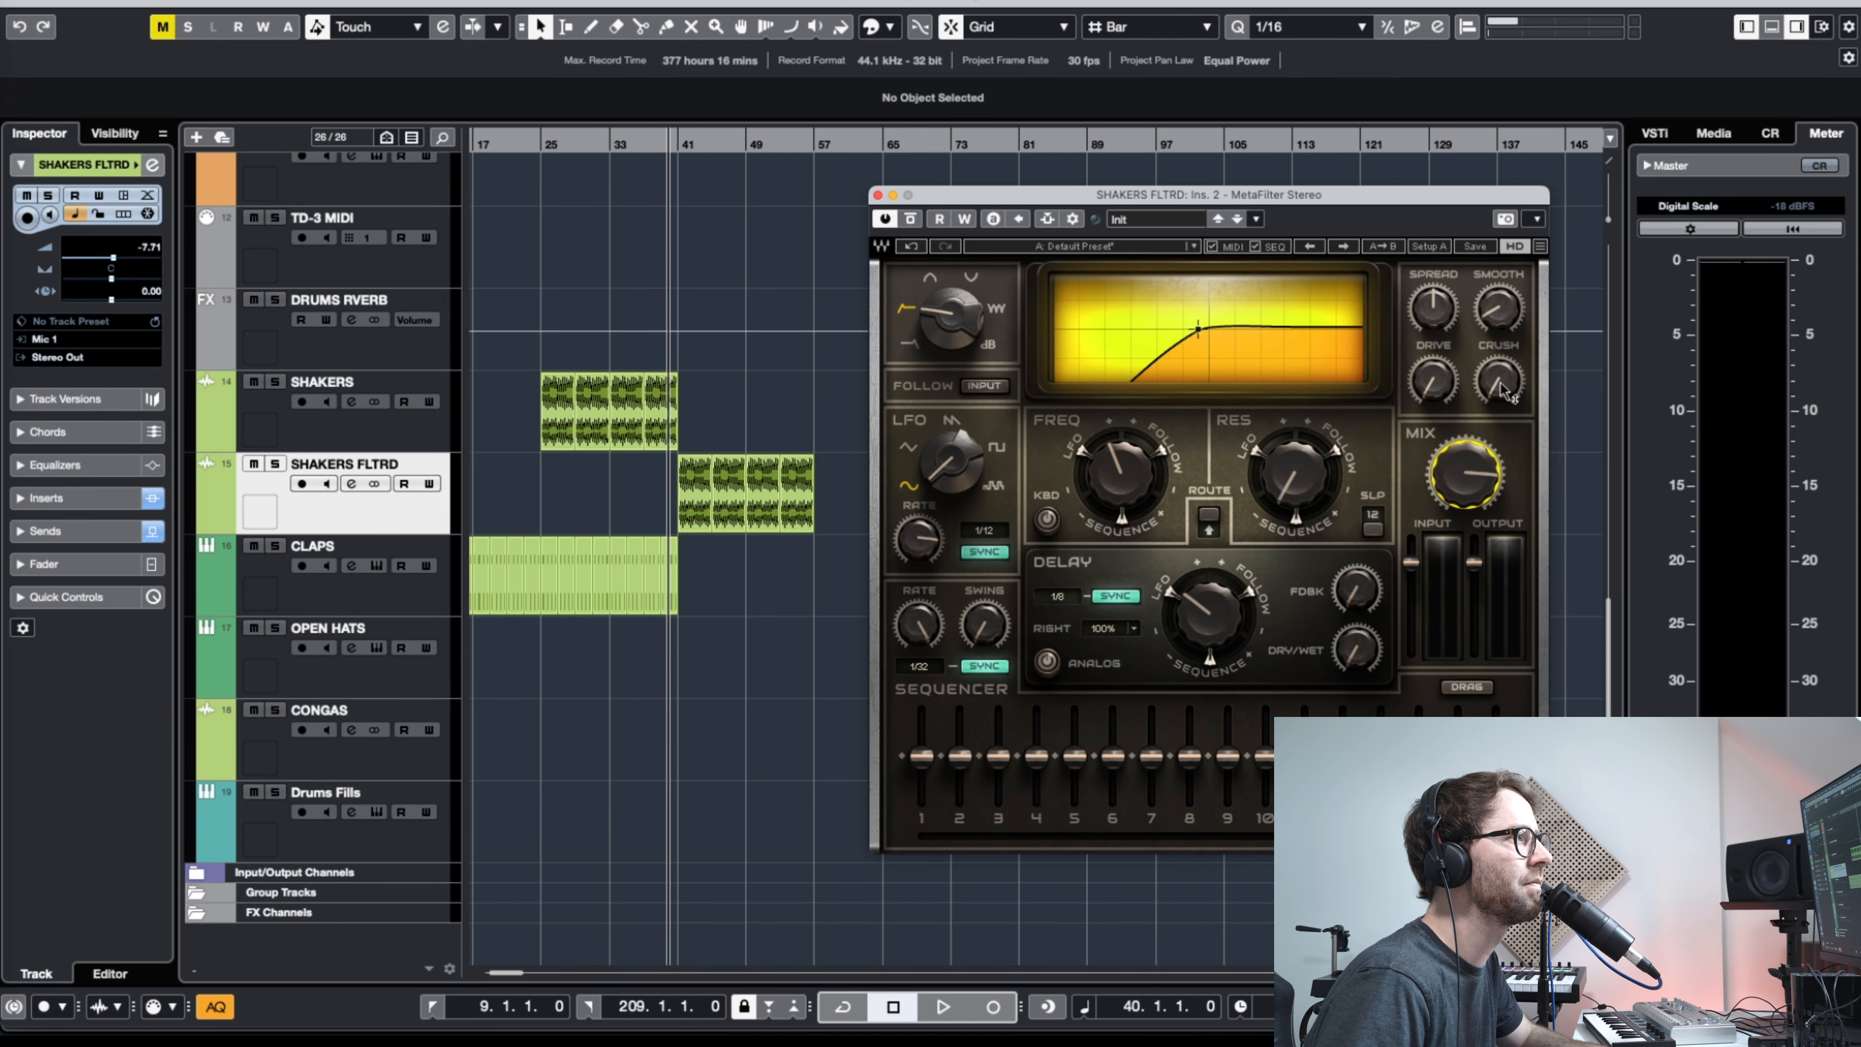
pyautogui.press('space')
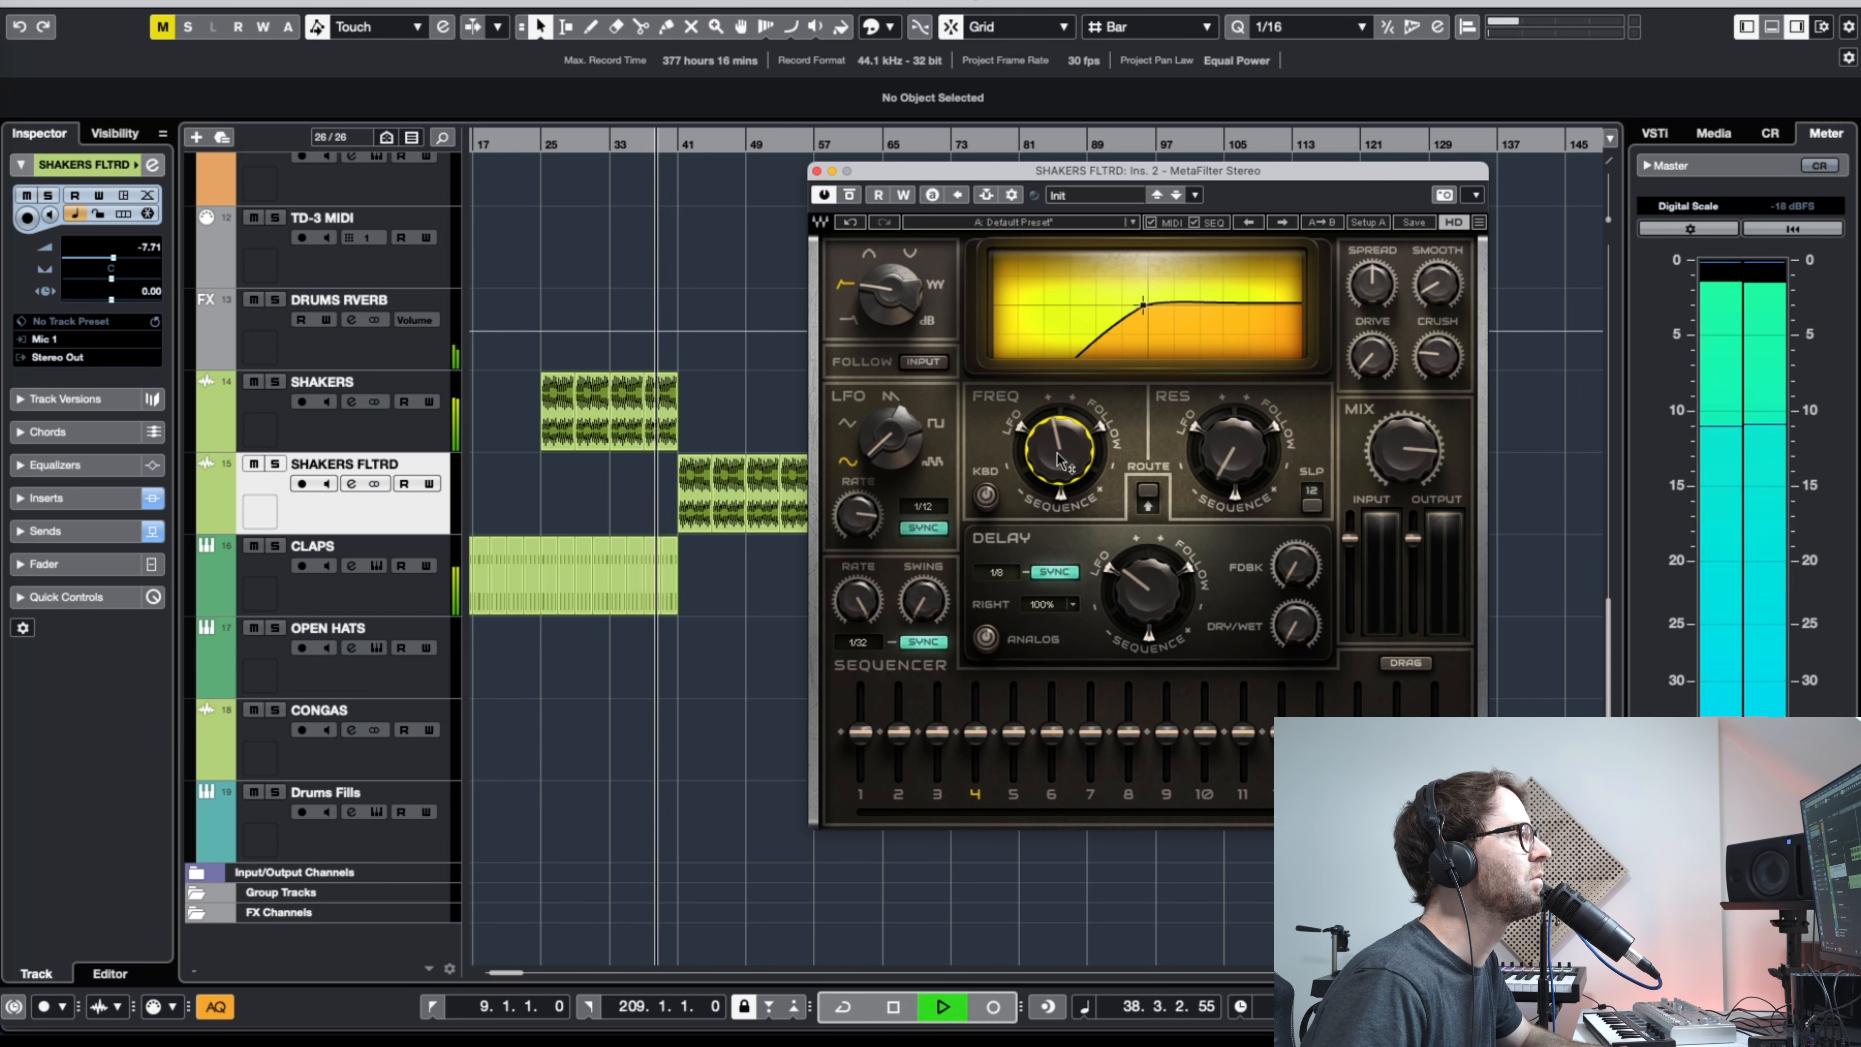
pyautogui.moveTo(1232, 448); pyautogui.dragTo(1233, 432)
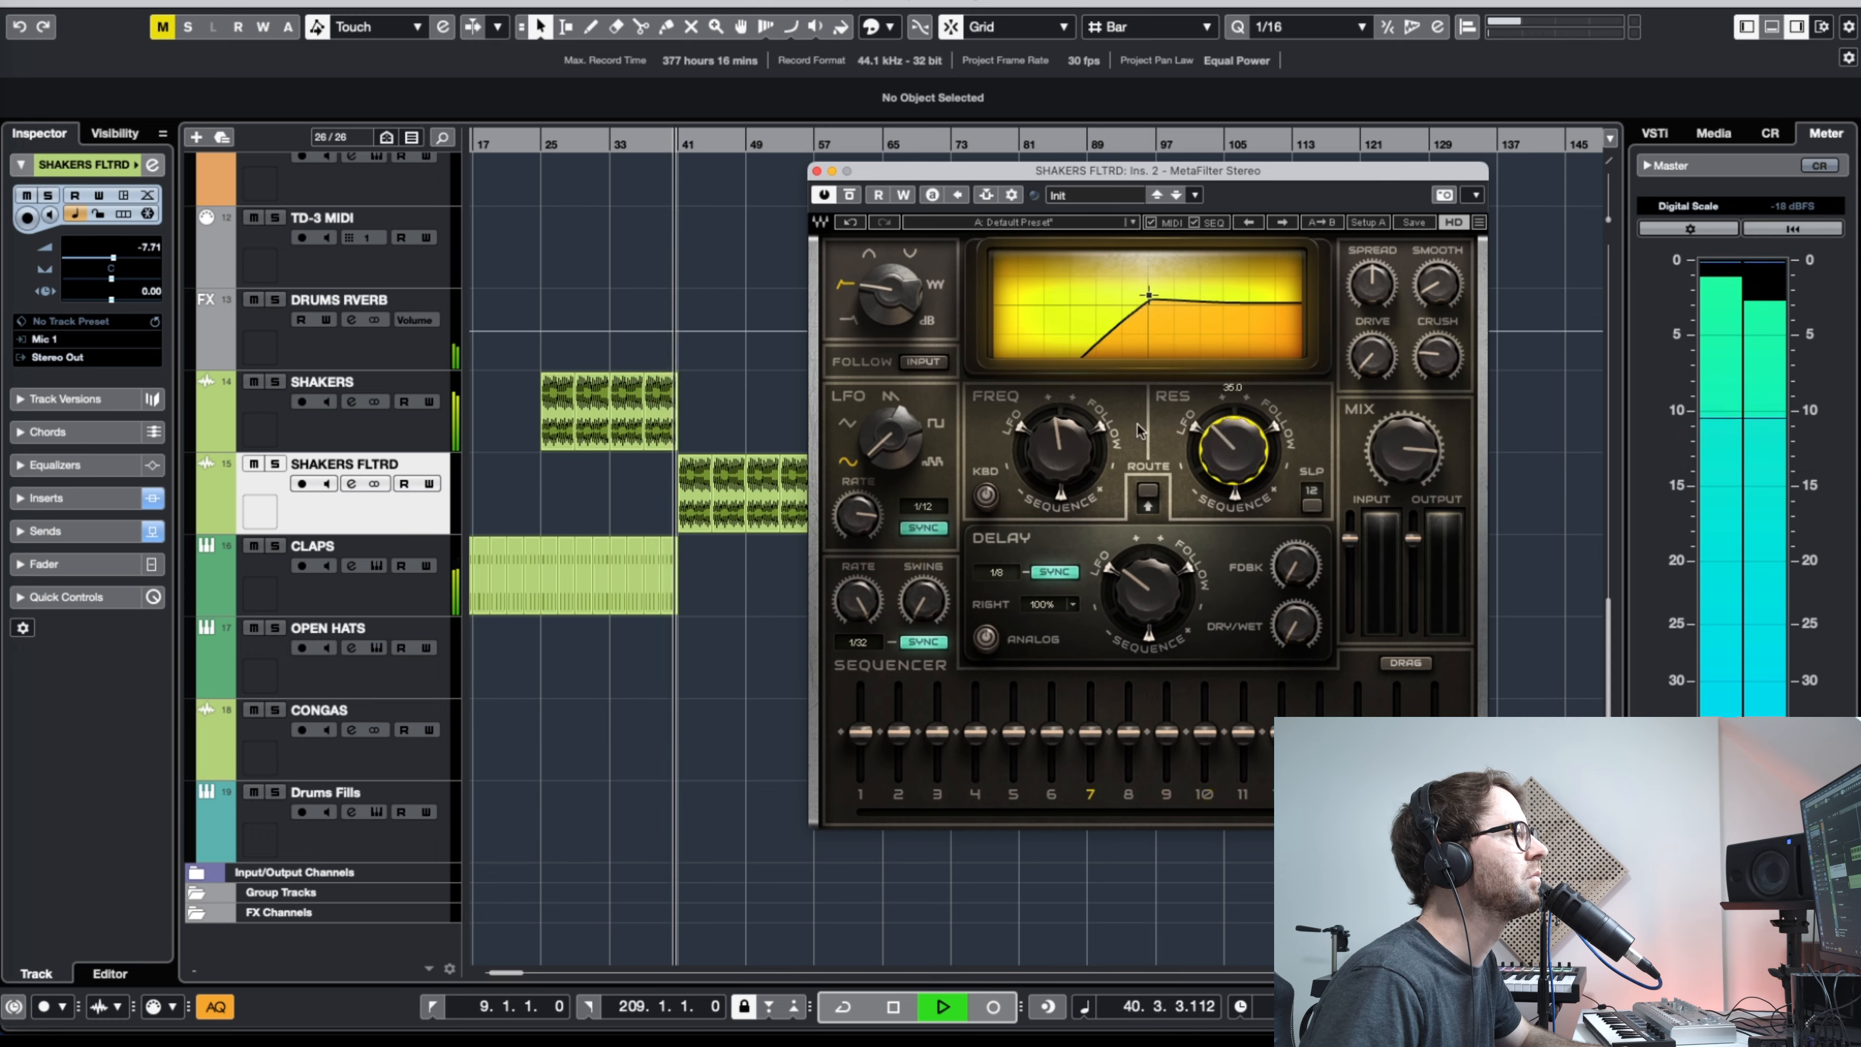
pyautogui.moveTo(1060, 449); pyautogui.dragTo(1059, 453)
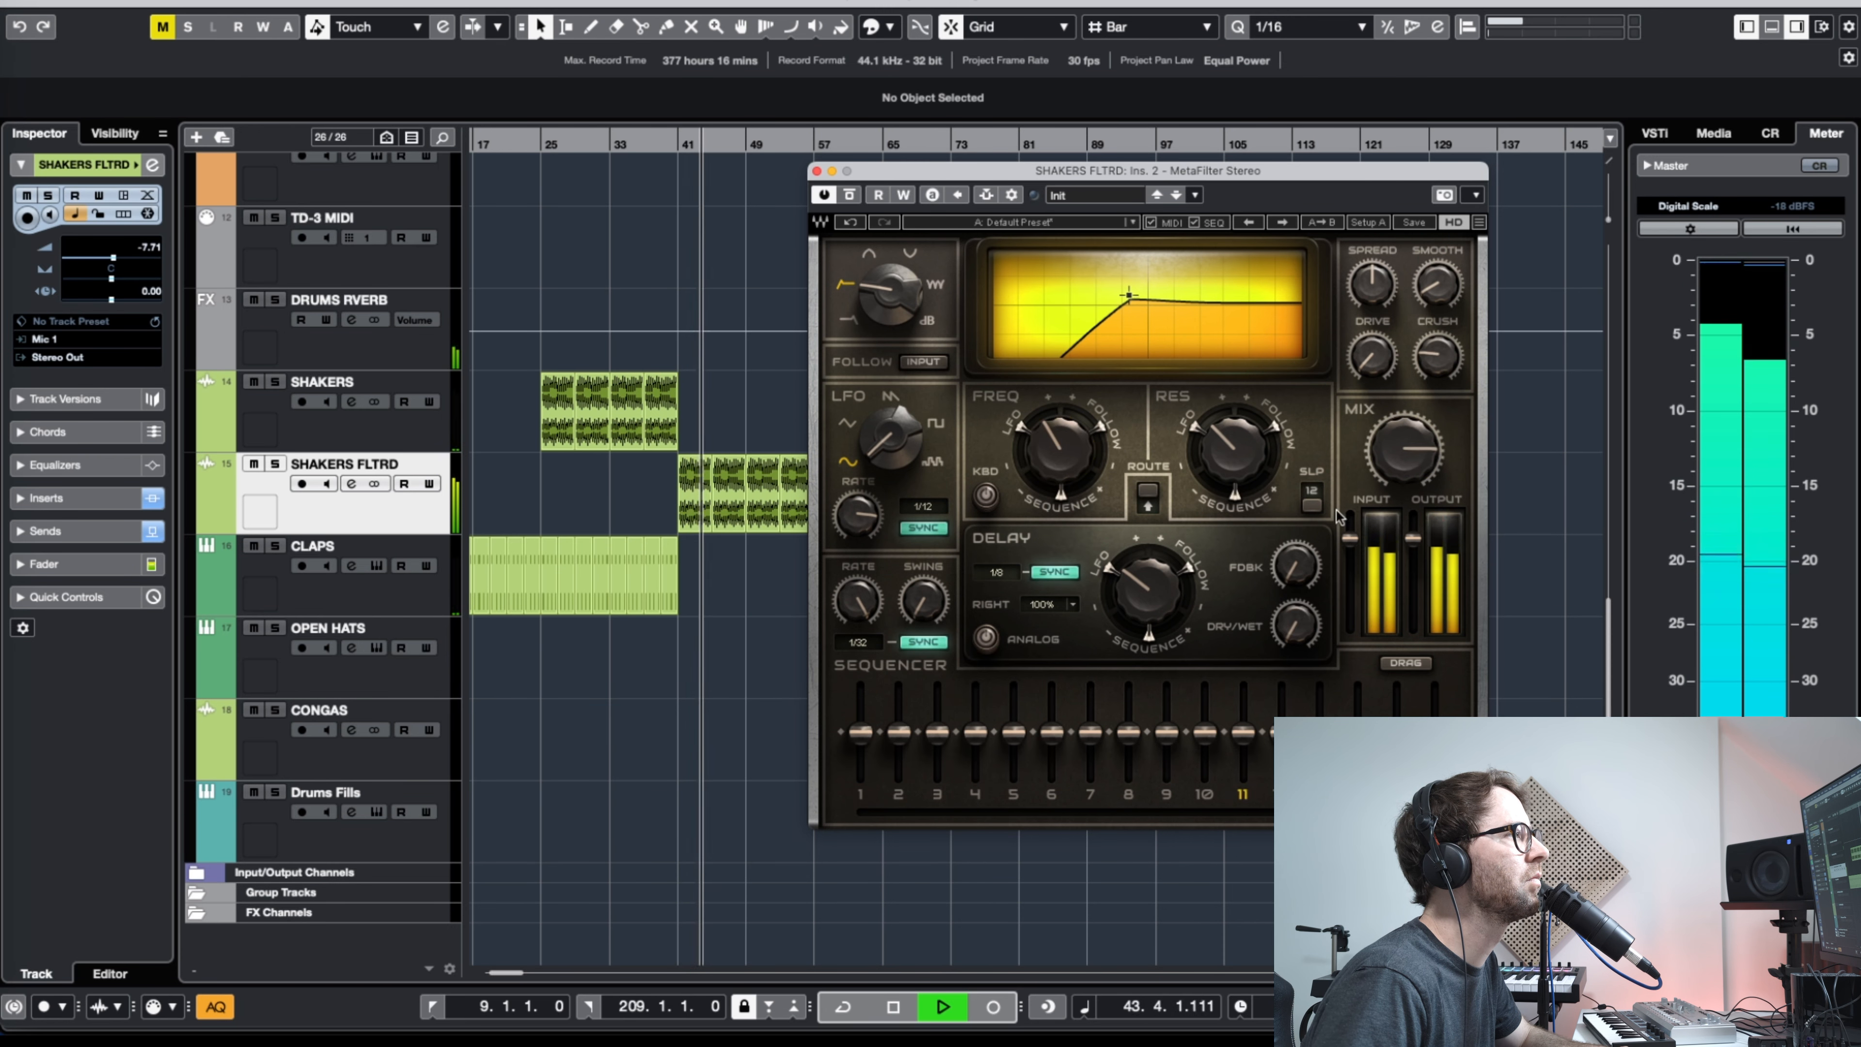
pyautogui.click(817, 170)
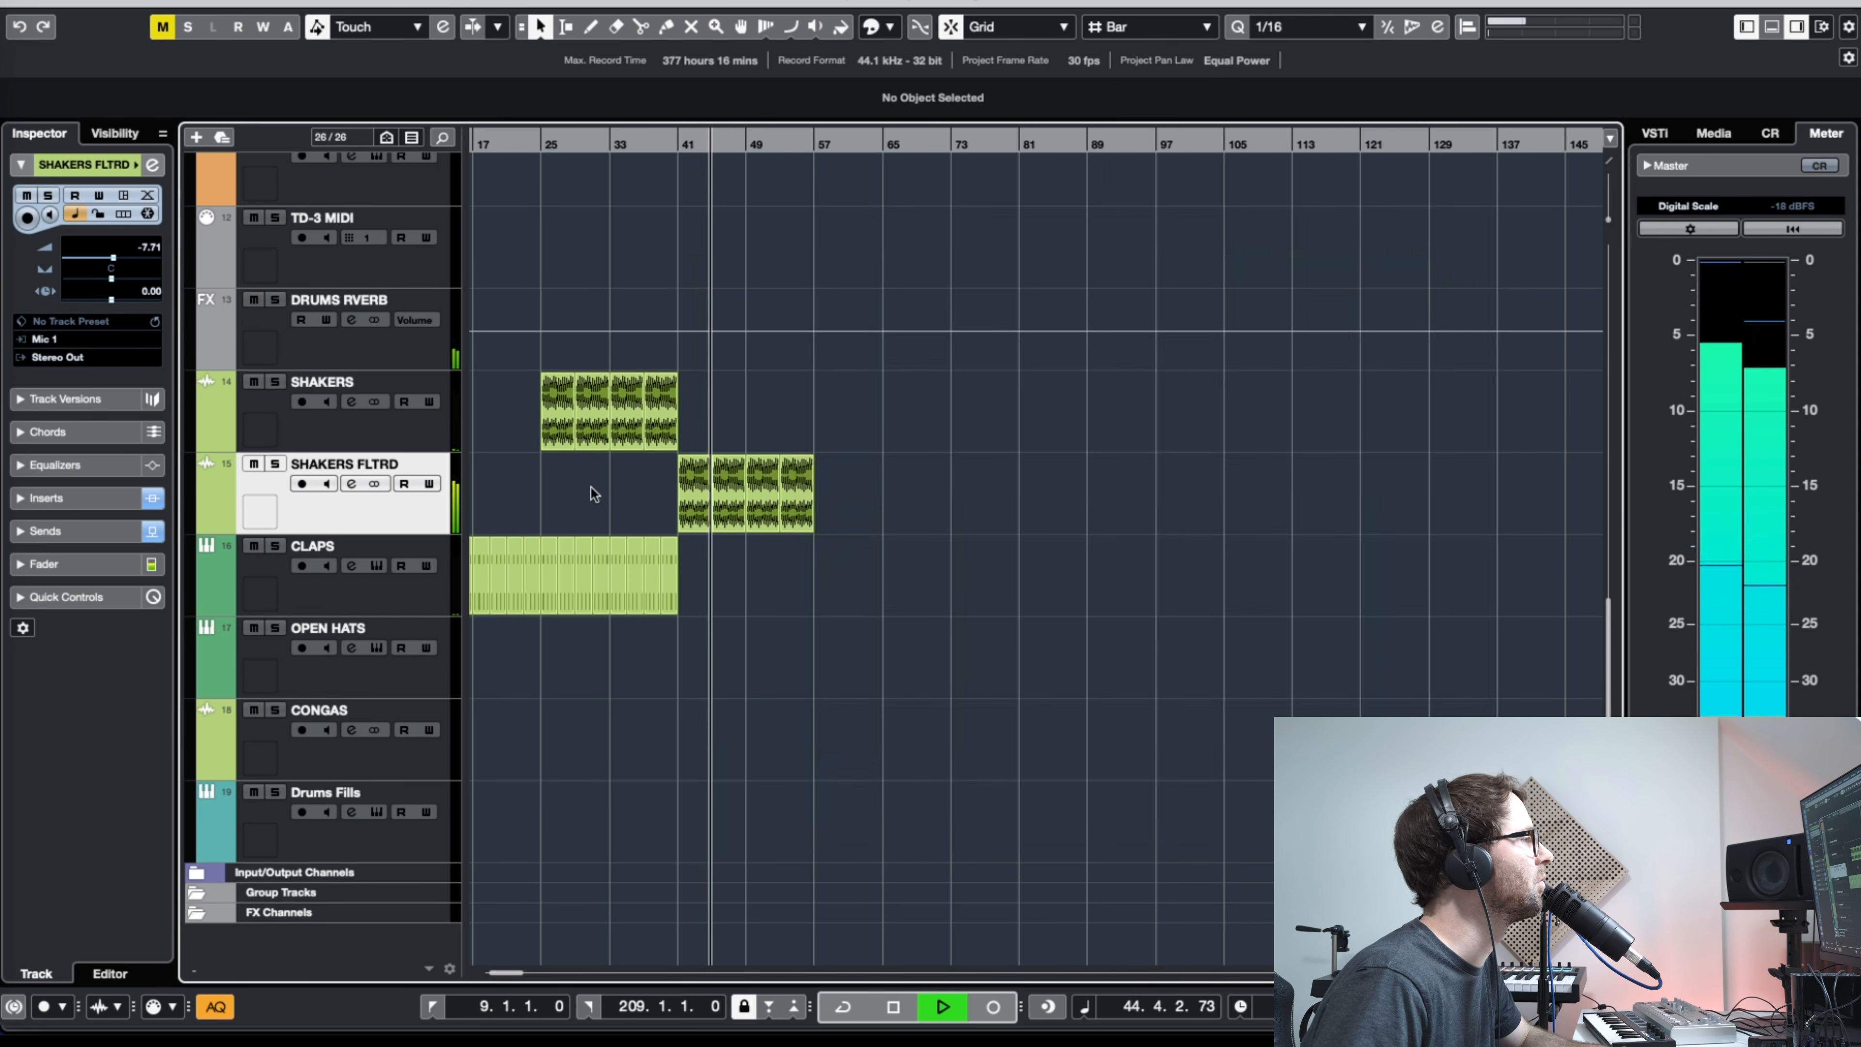
pyautogui.press('space')
# Step: Adjust the filtered shakers' high-shelf EQ cut to a higher frequency during playback and reset the playback position to bar 39
pyautogui.press('e')
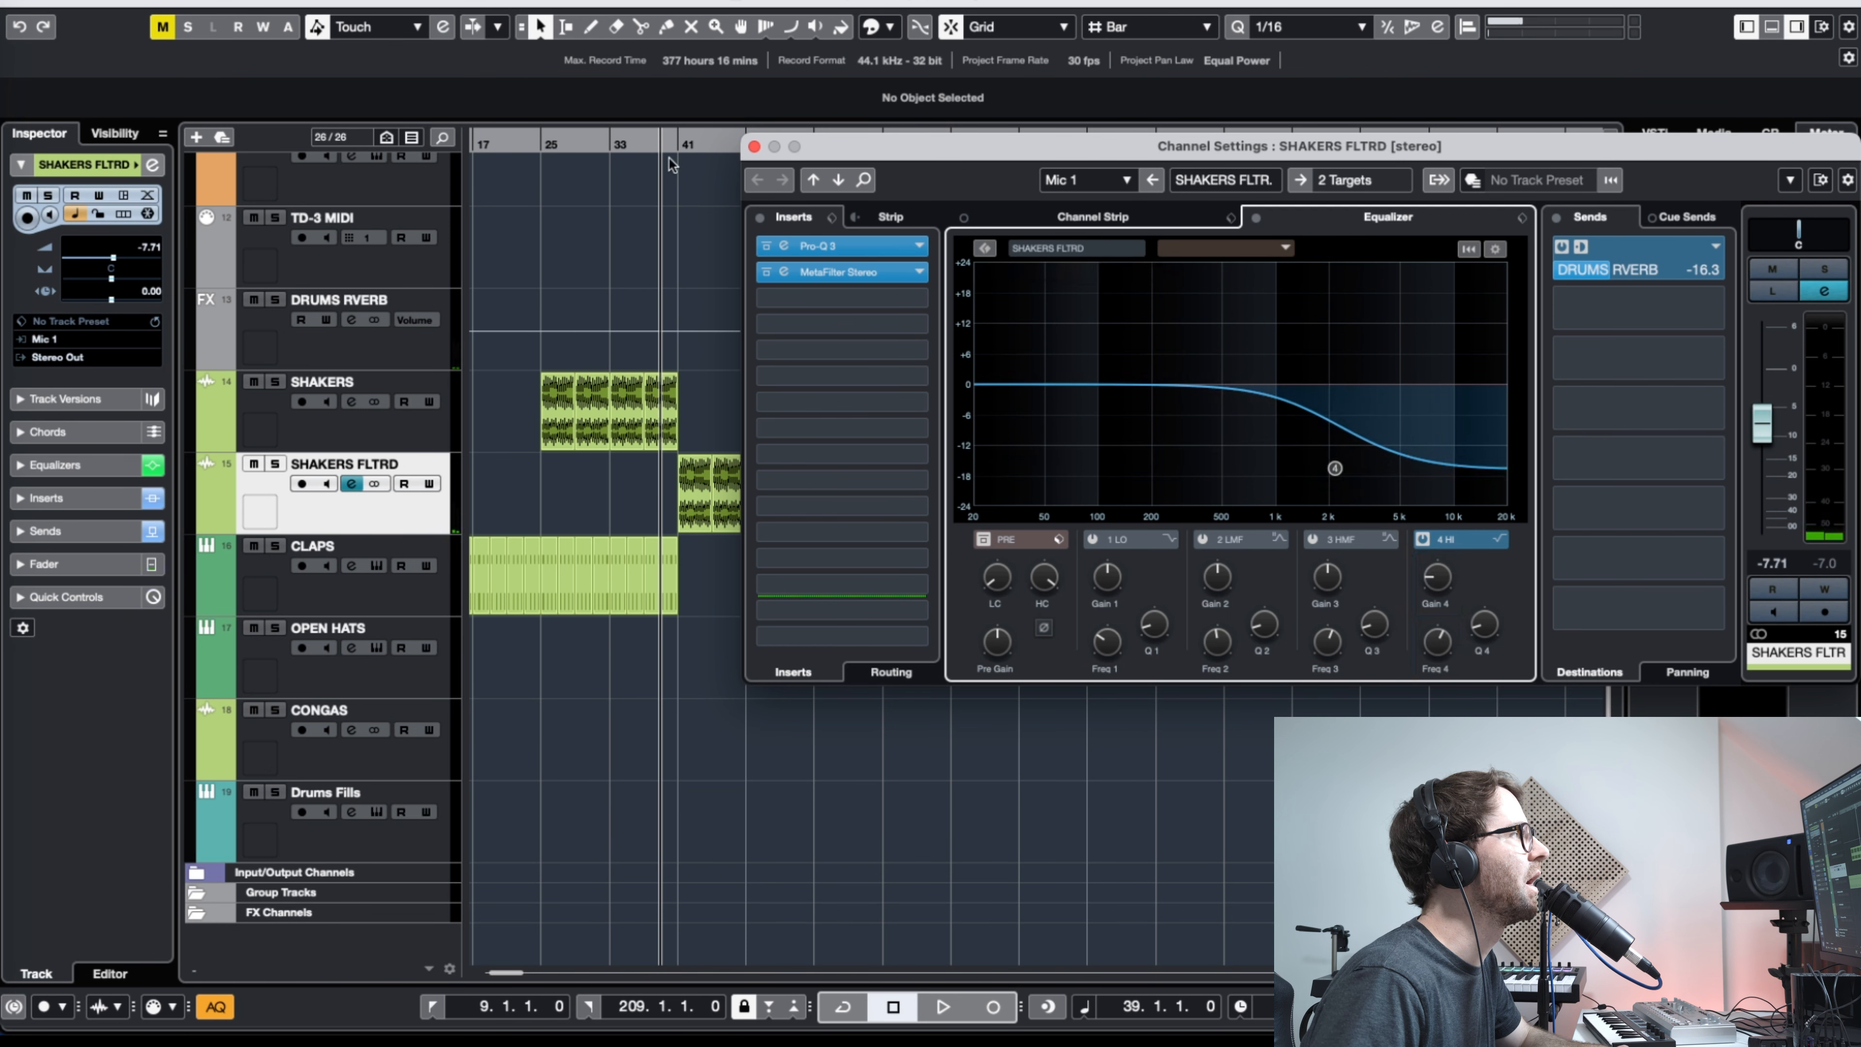
pyautogui.press('space')
pyautogui.moveTo(1335, 469); pyautogui.dragTo(1416, 449)
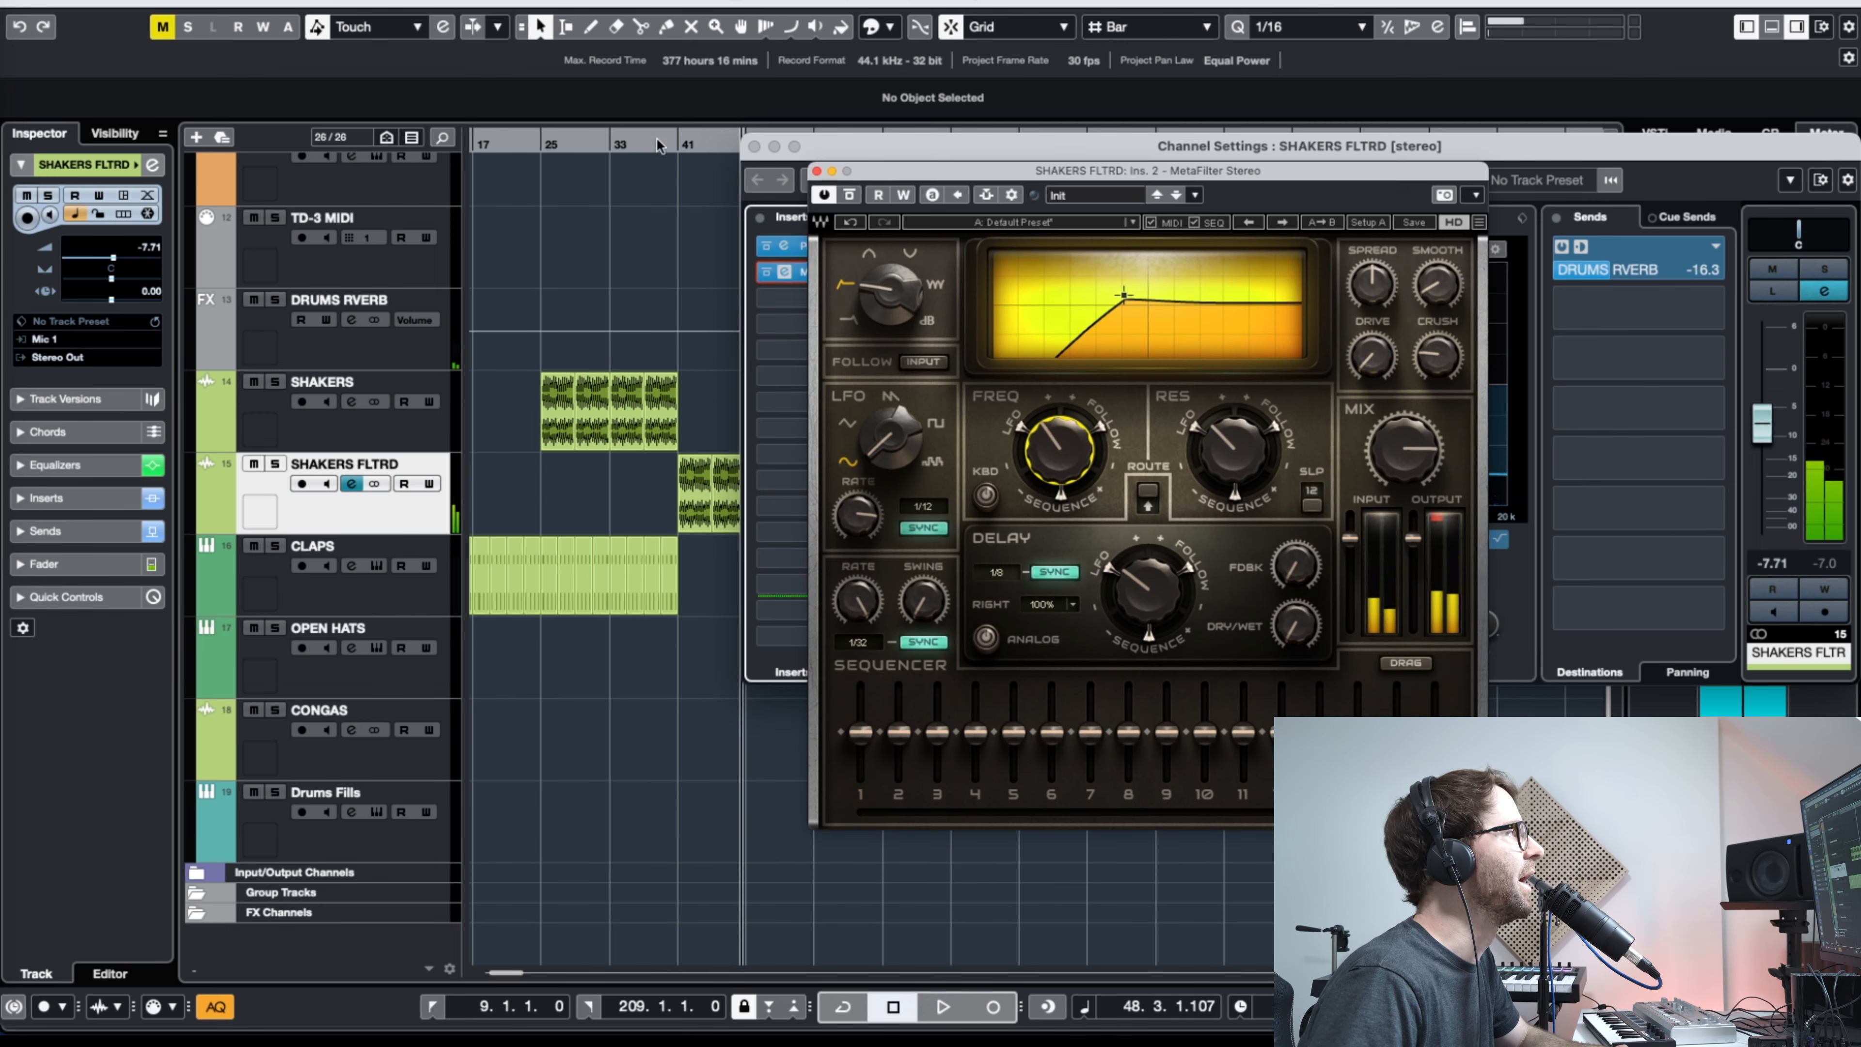
pyautogui.click(659, 144)
pyautogui.click(817, 172)
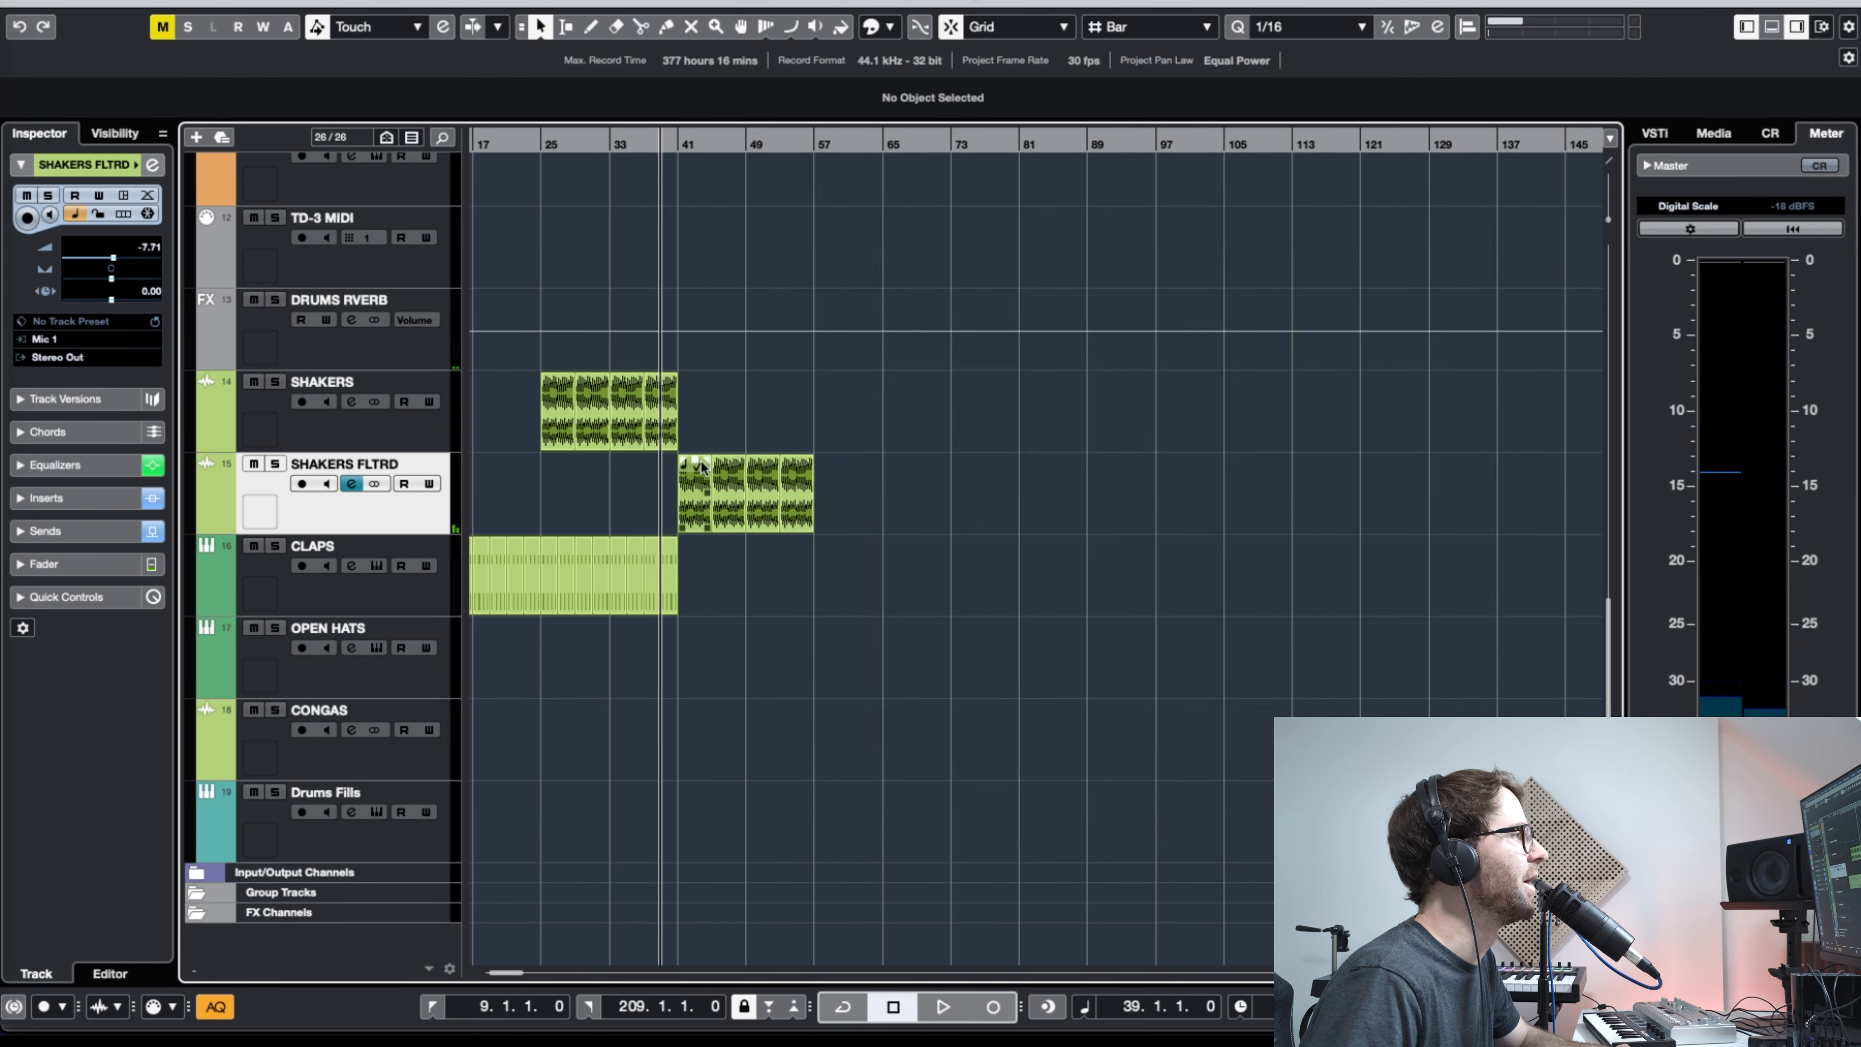
# Step: Extend the claps through bars 41 to 57 and set the playback position to bar 41
pyautogui.moveTo(712, 142); pyautogui.dragTo(658, 168)
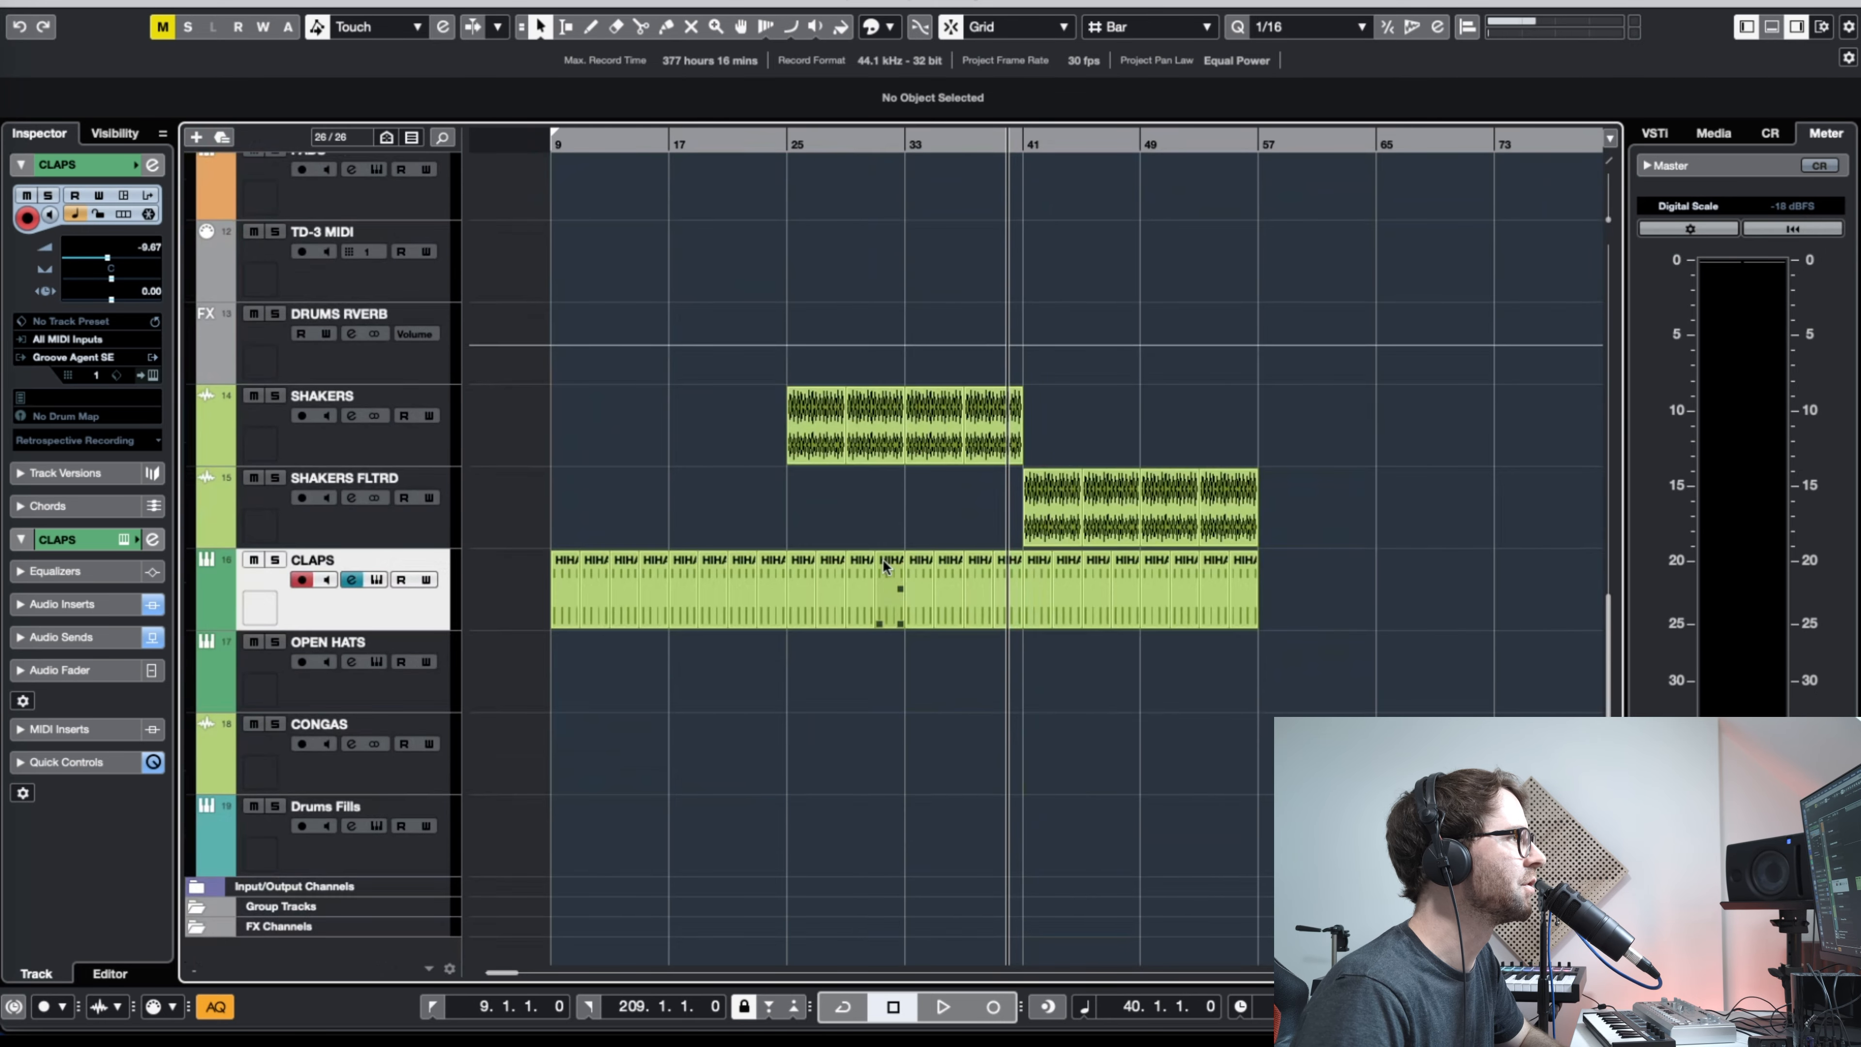
pyautogui.scroll(10, 1071, 375)
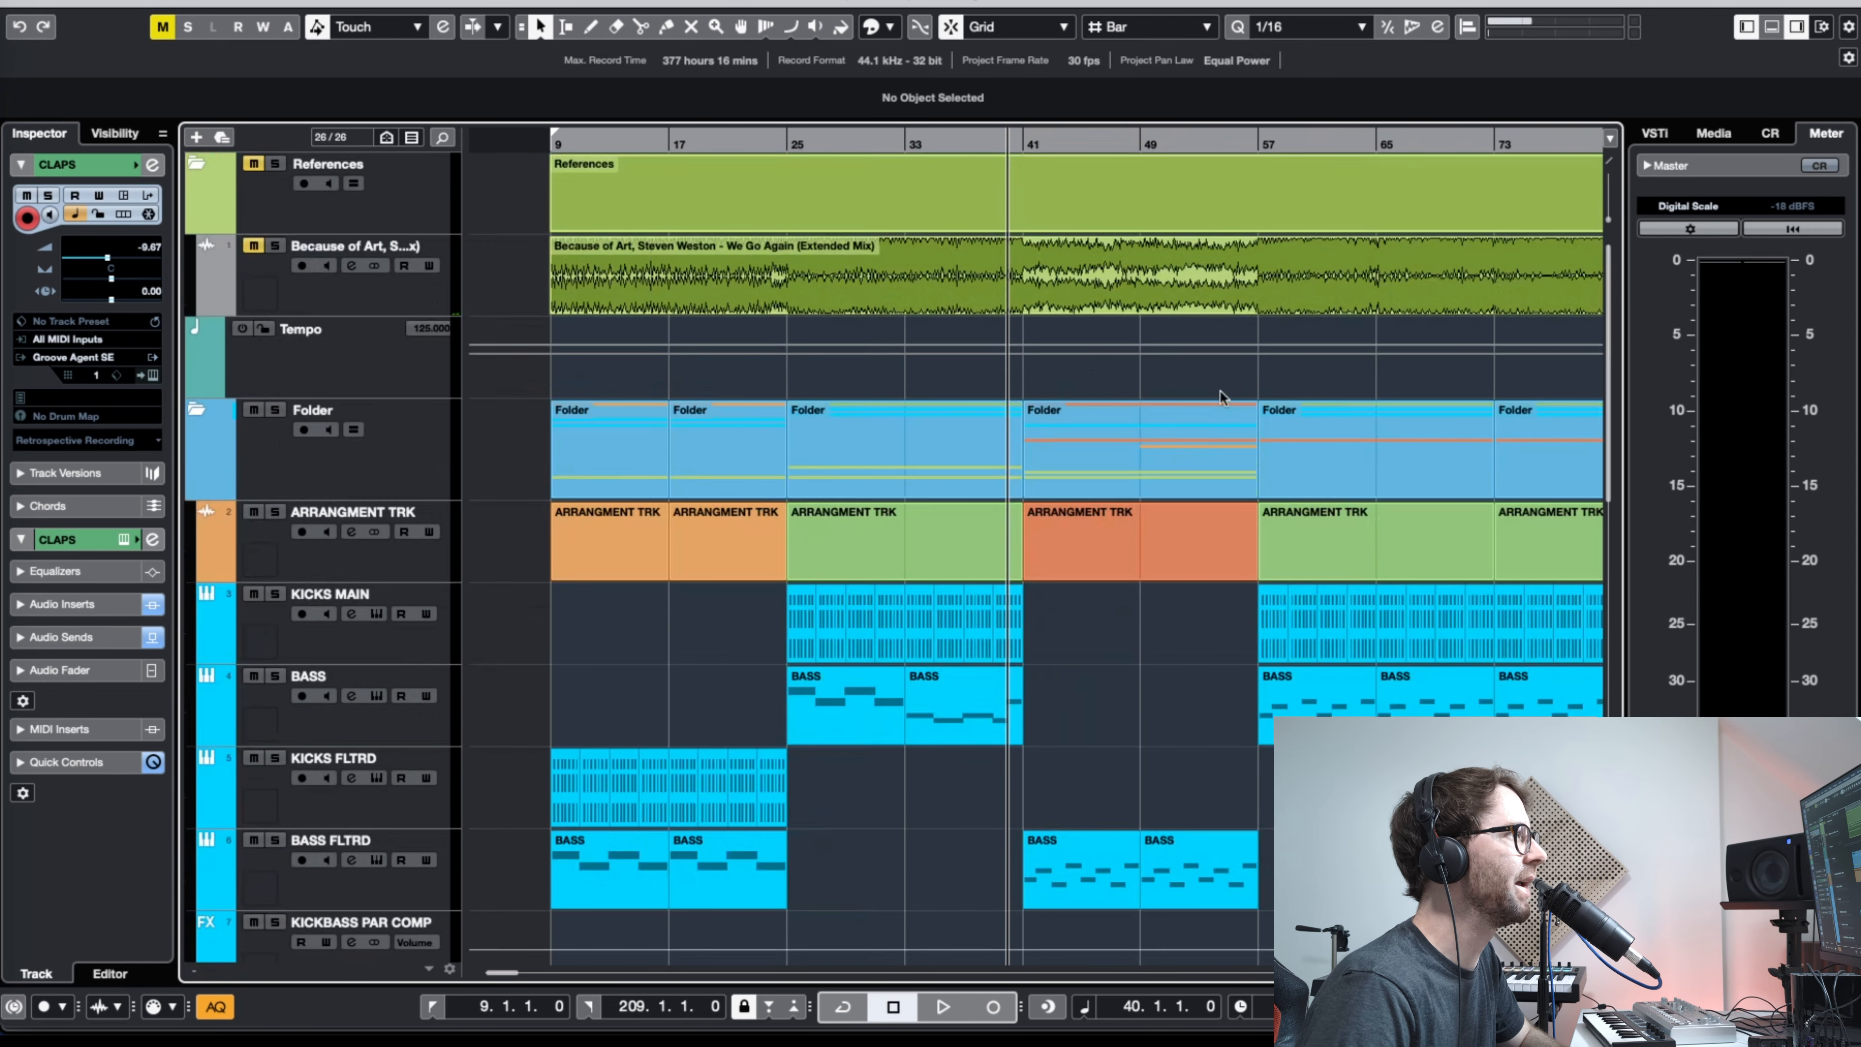
pyautogui.click(1071, 147)
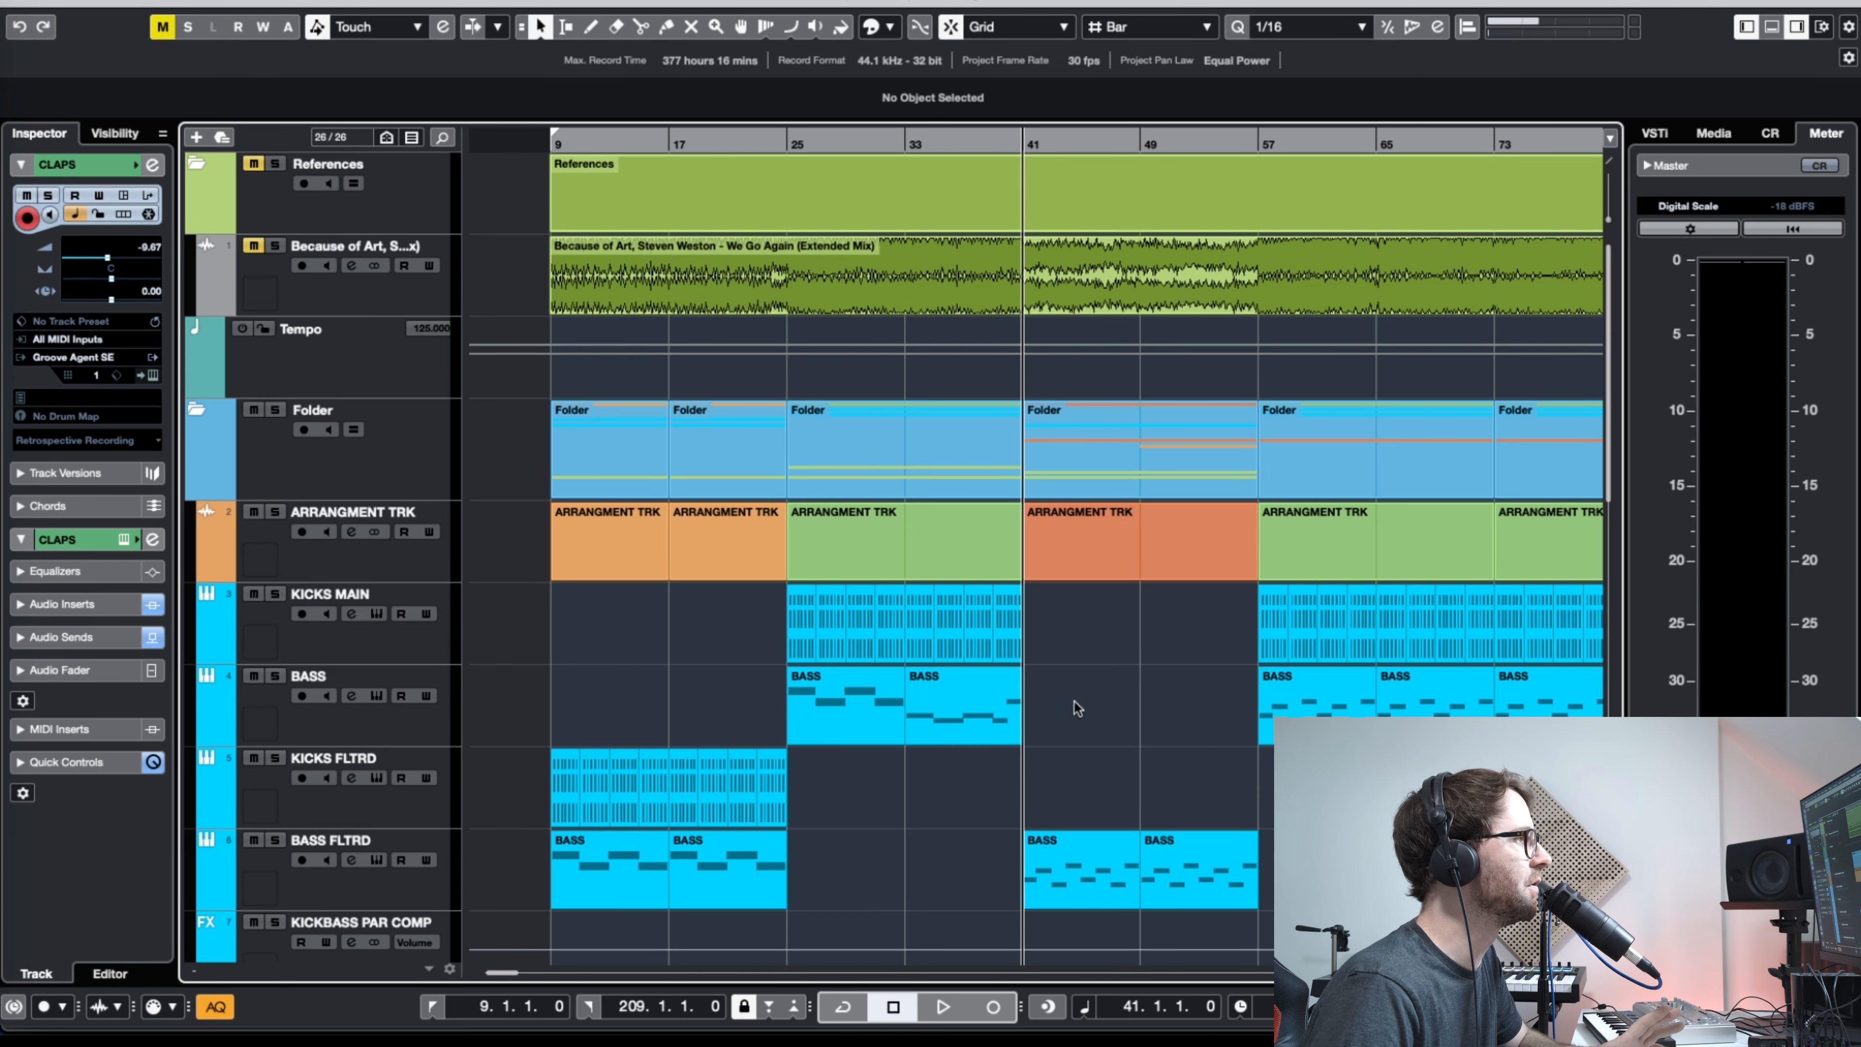
pyautogui.scroll(-10, 1099, 675)
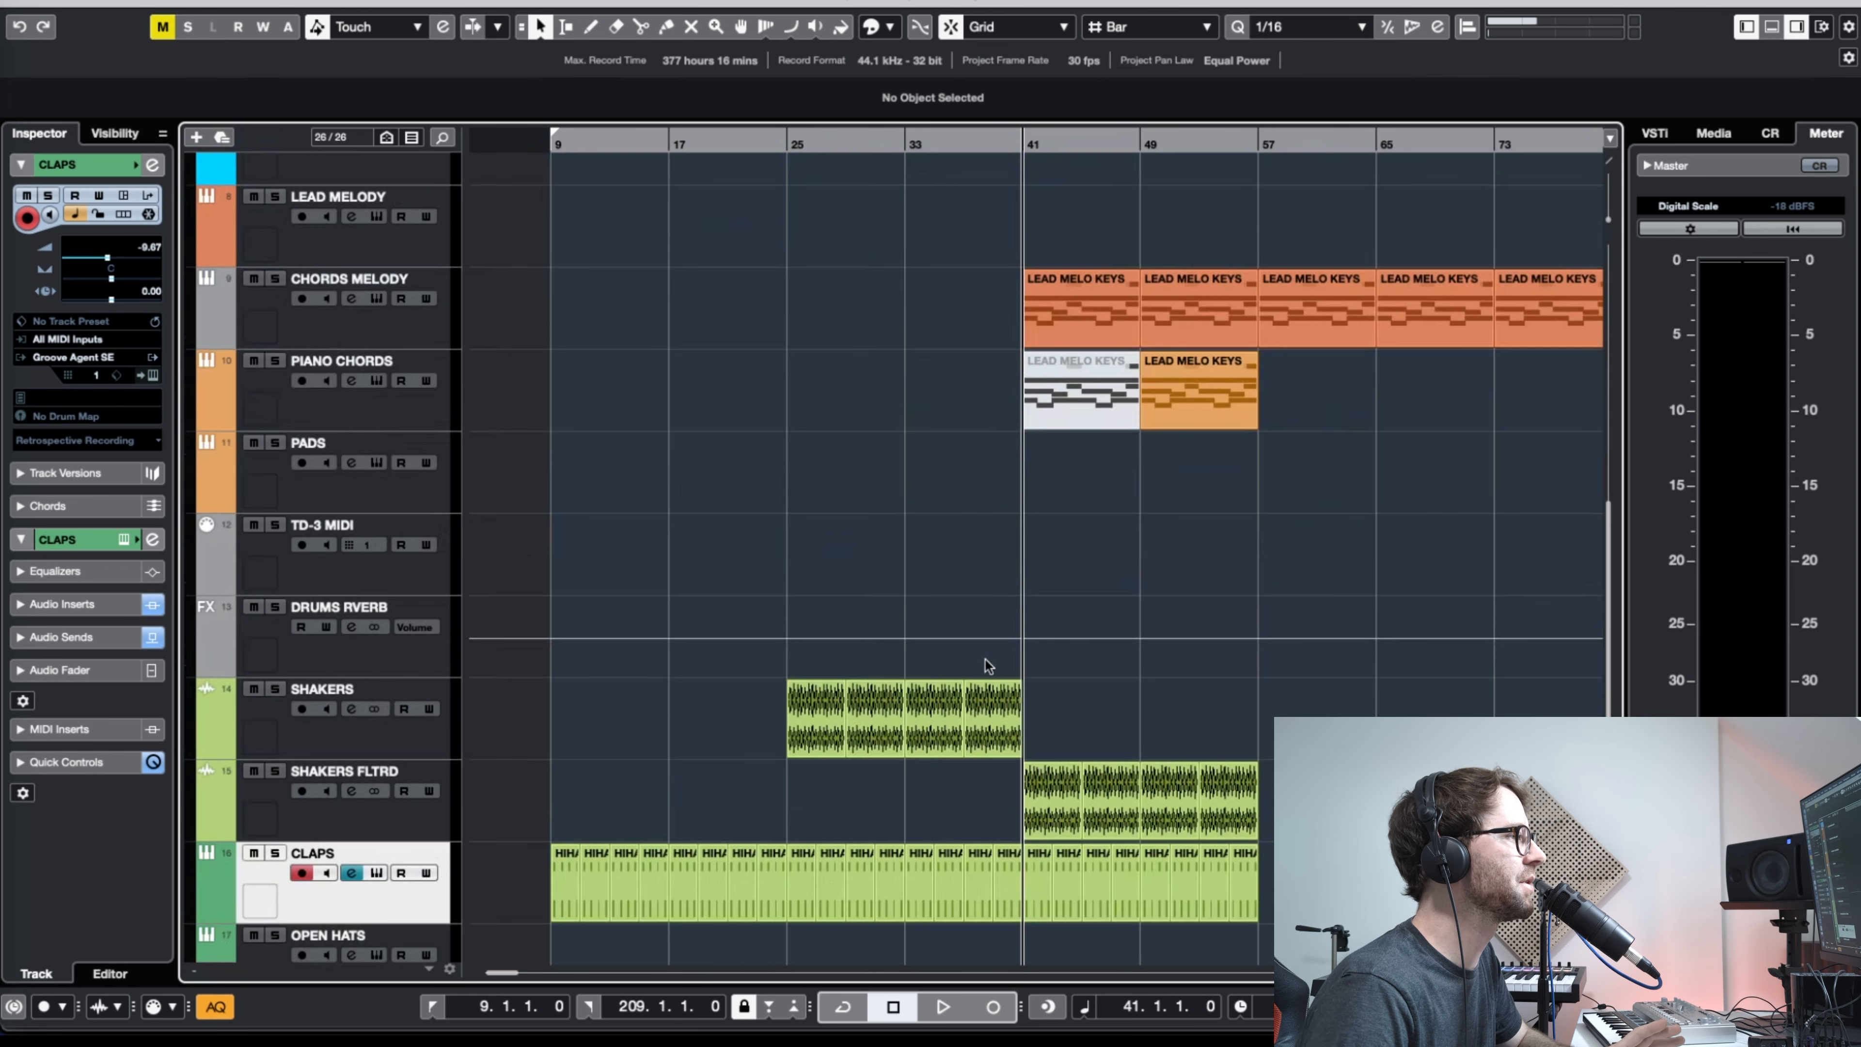
pyautogui.scroll(-4, 975, 630)
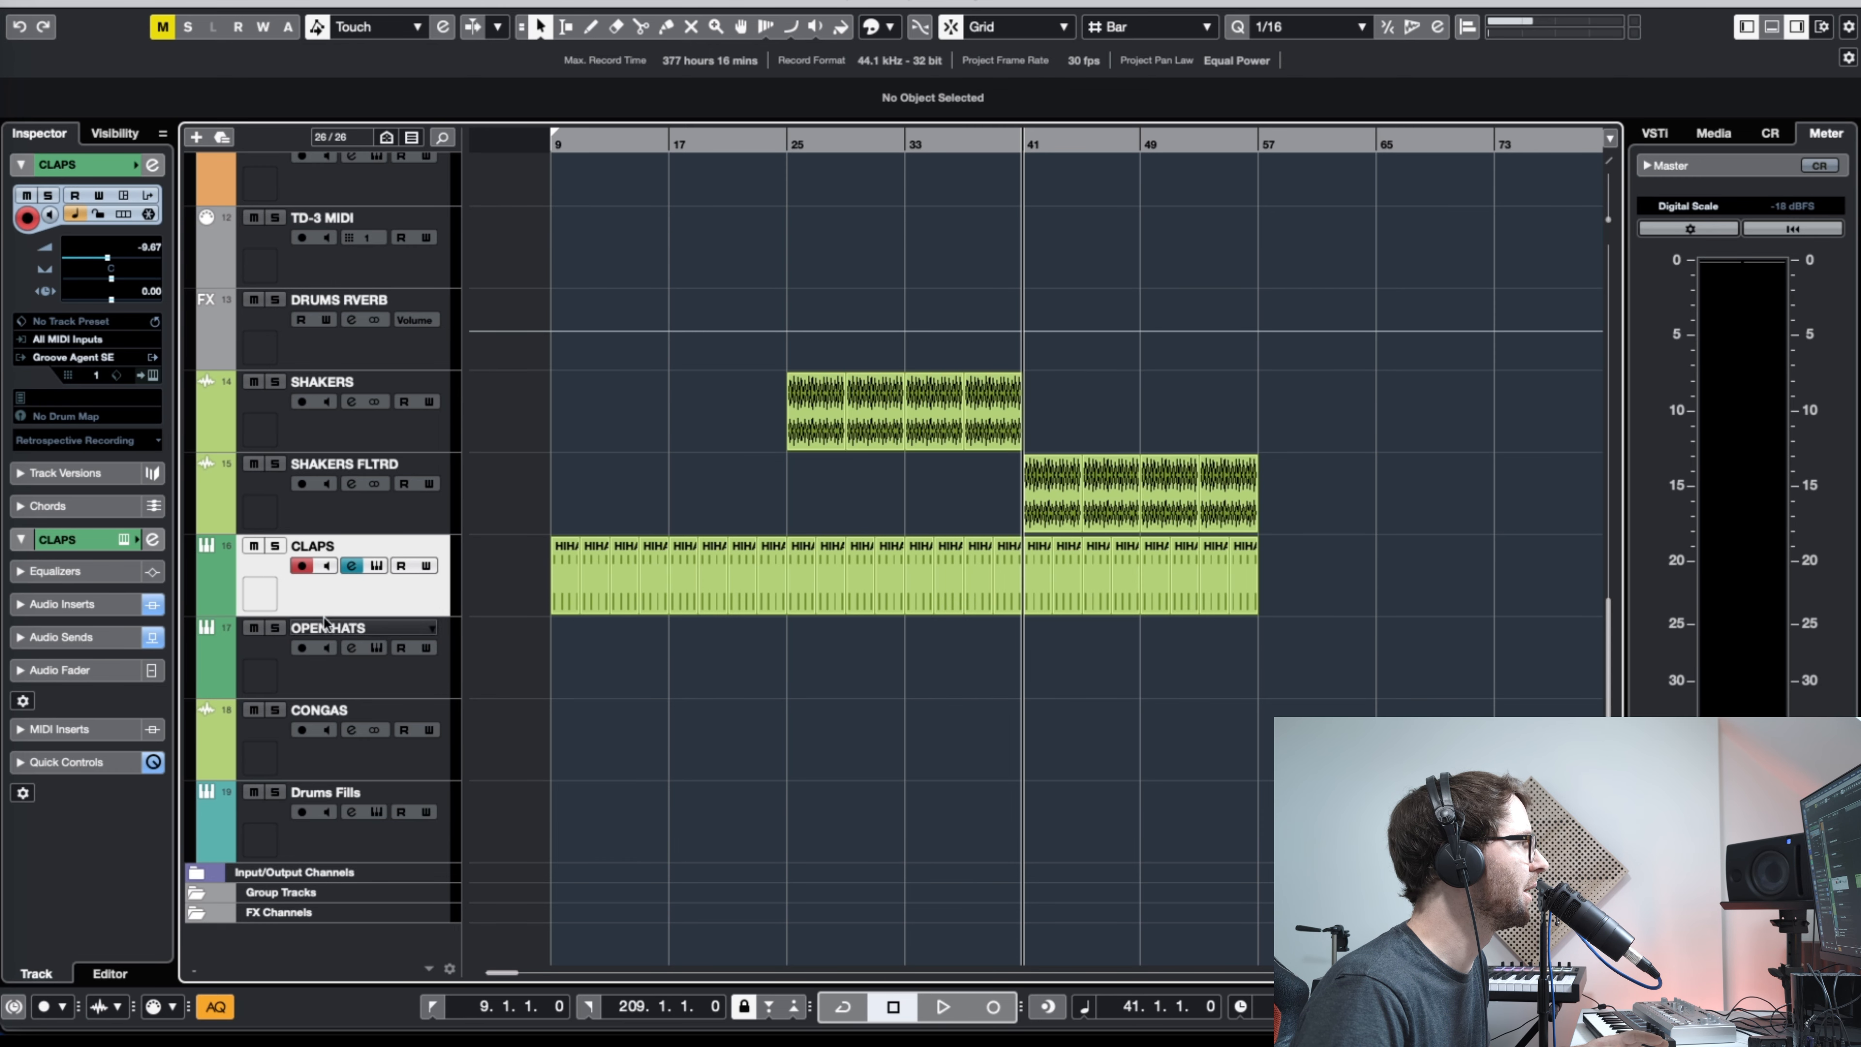
# Step: Duplicate the claps track as CLAPS FLTRD for bars 41 to 57 and cut its highs with a high-shelf EQ band
pyautogui.hotkey('ctrl', 'shift', 'd')
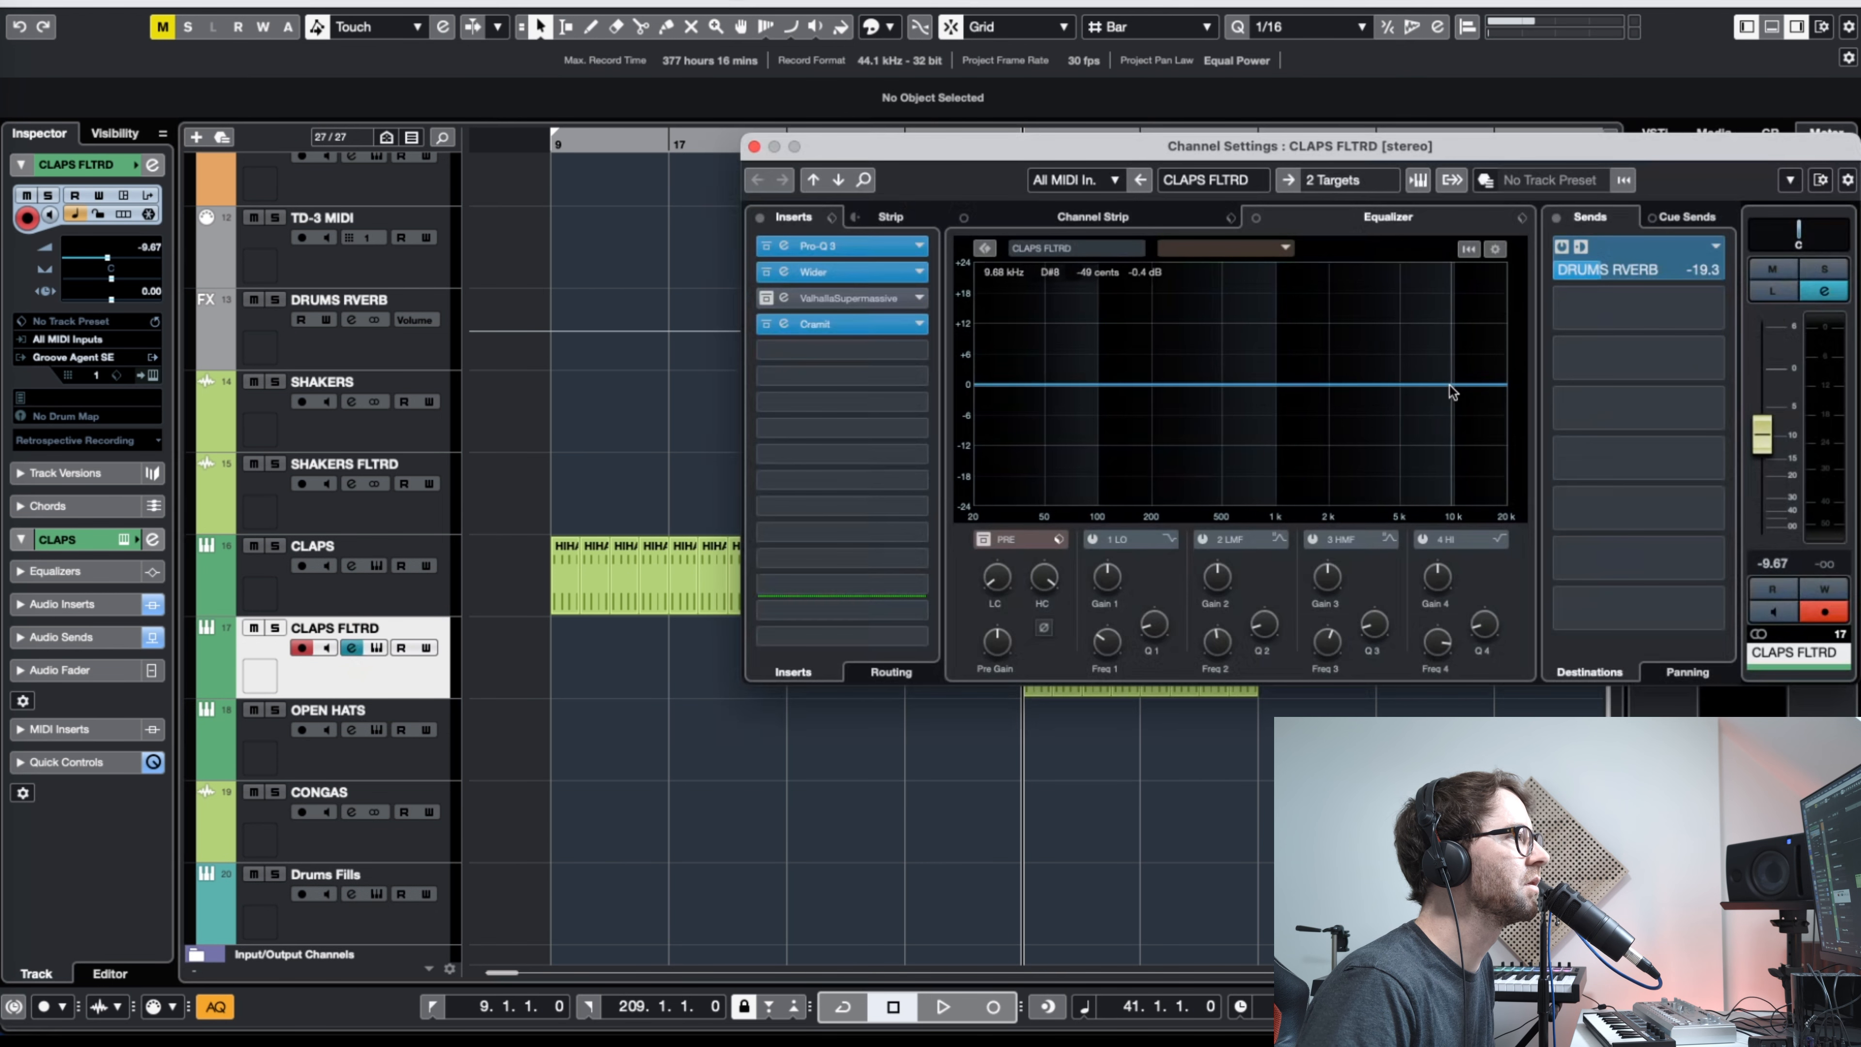
pyautogui.moveTo(1449, 385); pyautogui.dragTo(1286, 496)
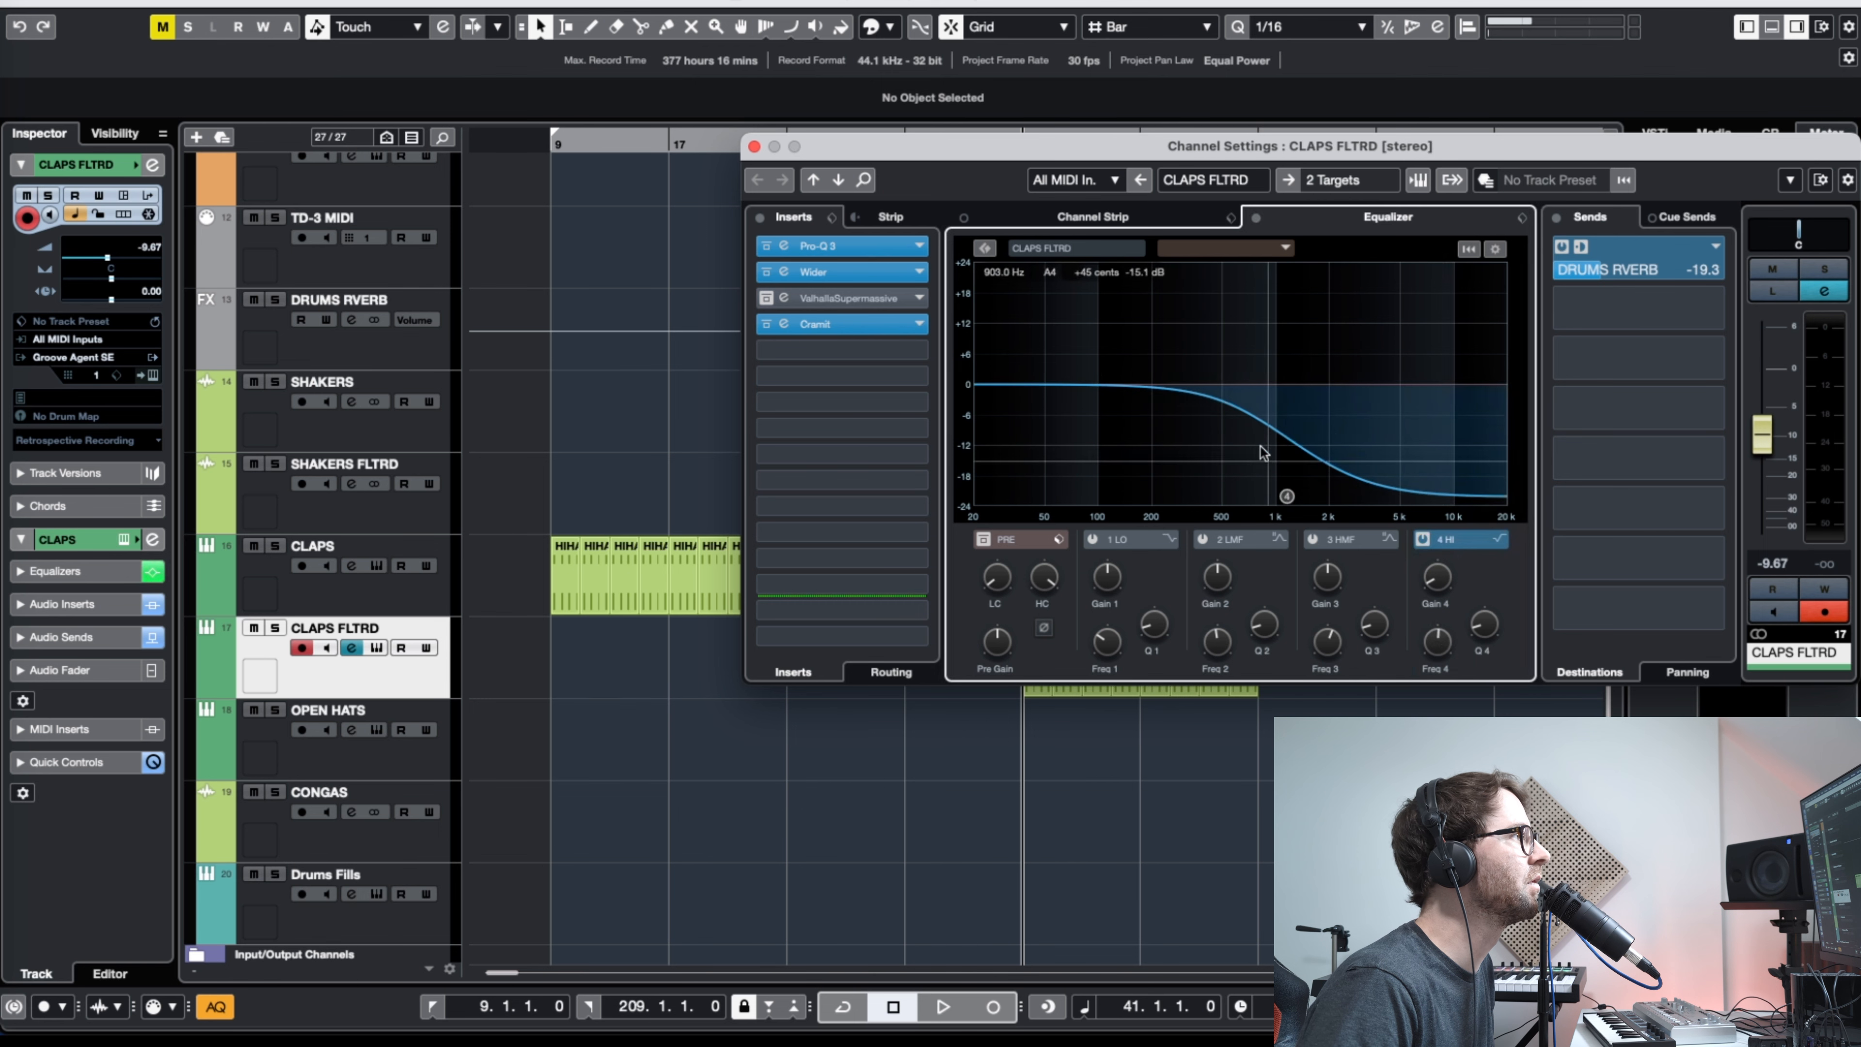
pyautogui.moveTo(856, 140); pyautogui.dragTo(1102, 120)
# Step: Play the transition from bar 39 and set the filtered claps' high shelf to about 697 Hz and -20.7 dB
pyautogui.moveTo(968, 143); pyautogui.dragTo(993, 144)
pyautogui.press('space')
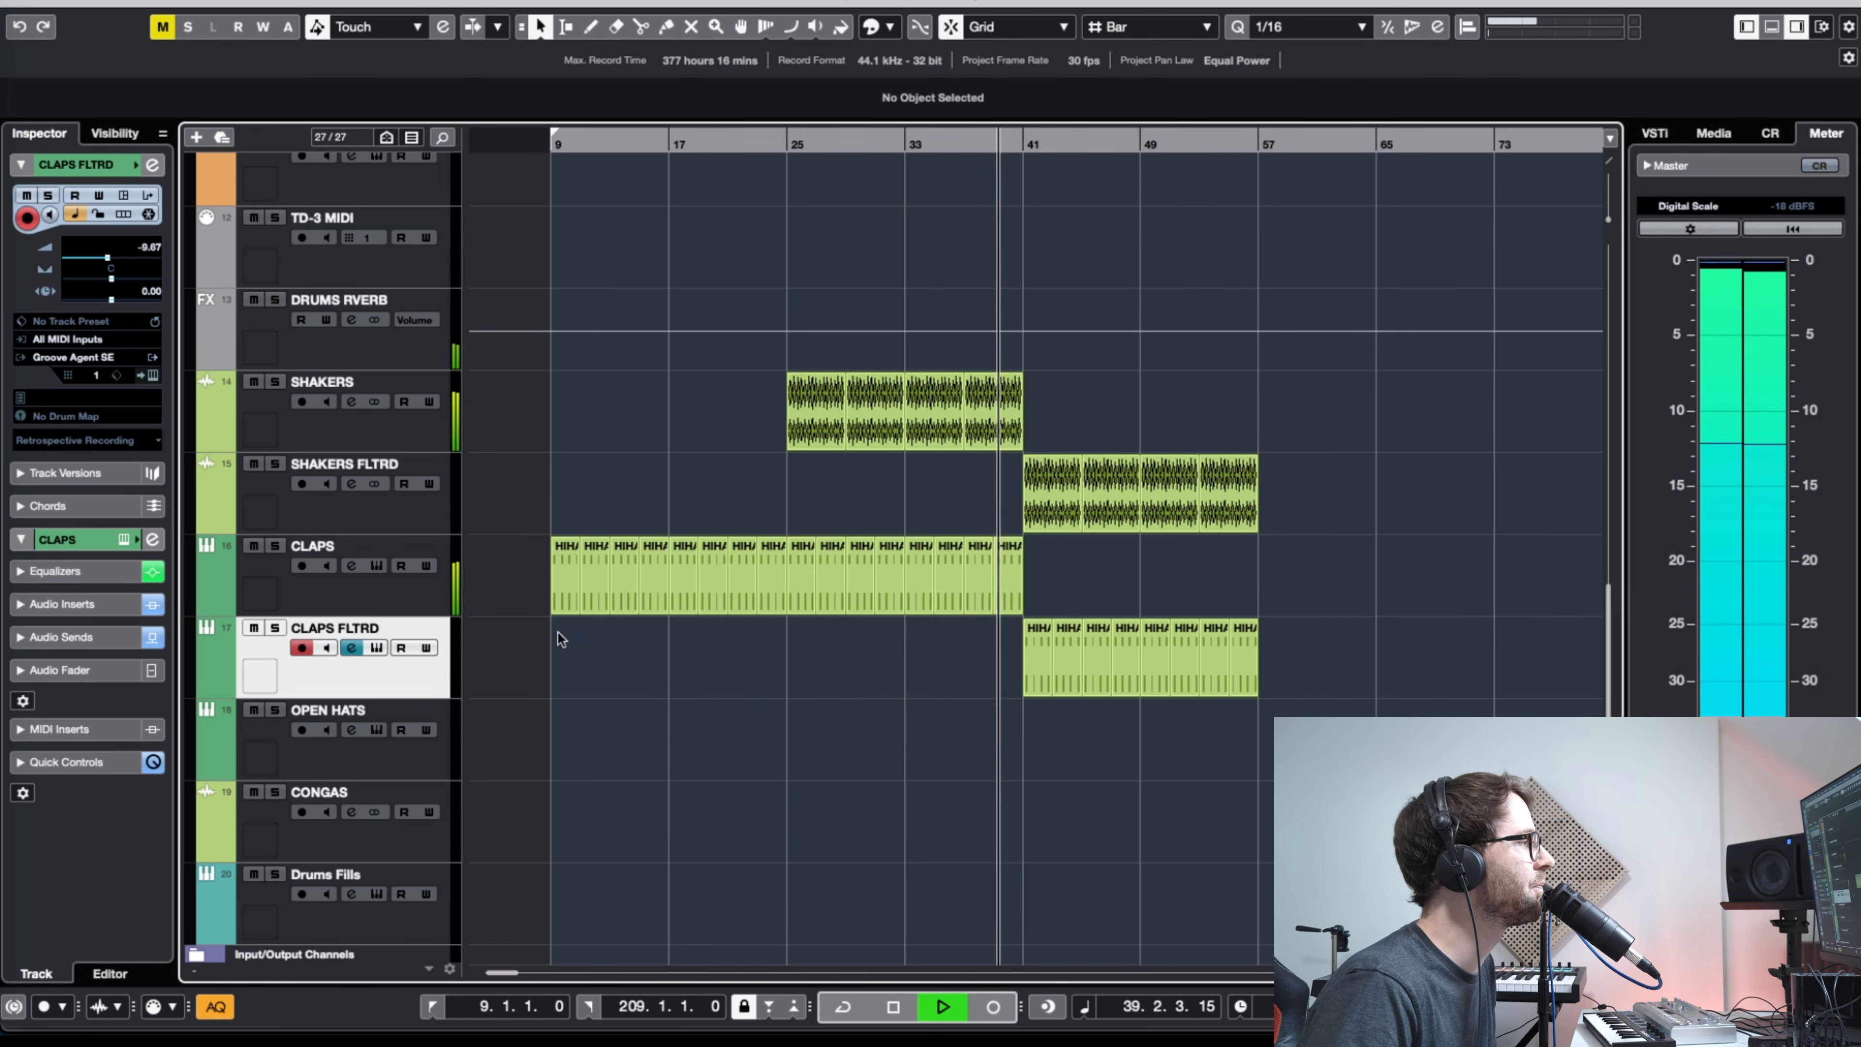
pyautogui.click(352, 647)
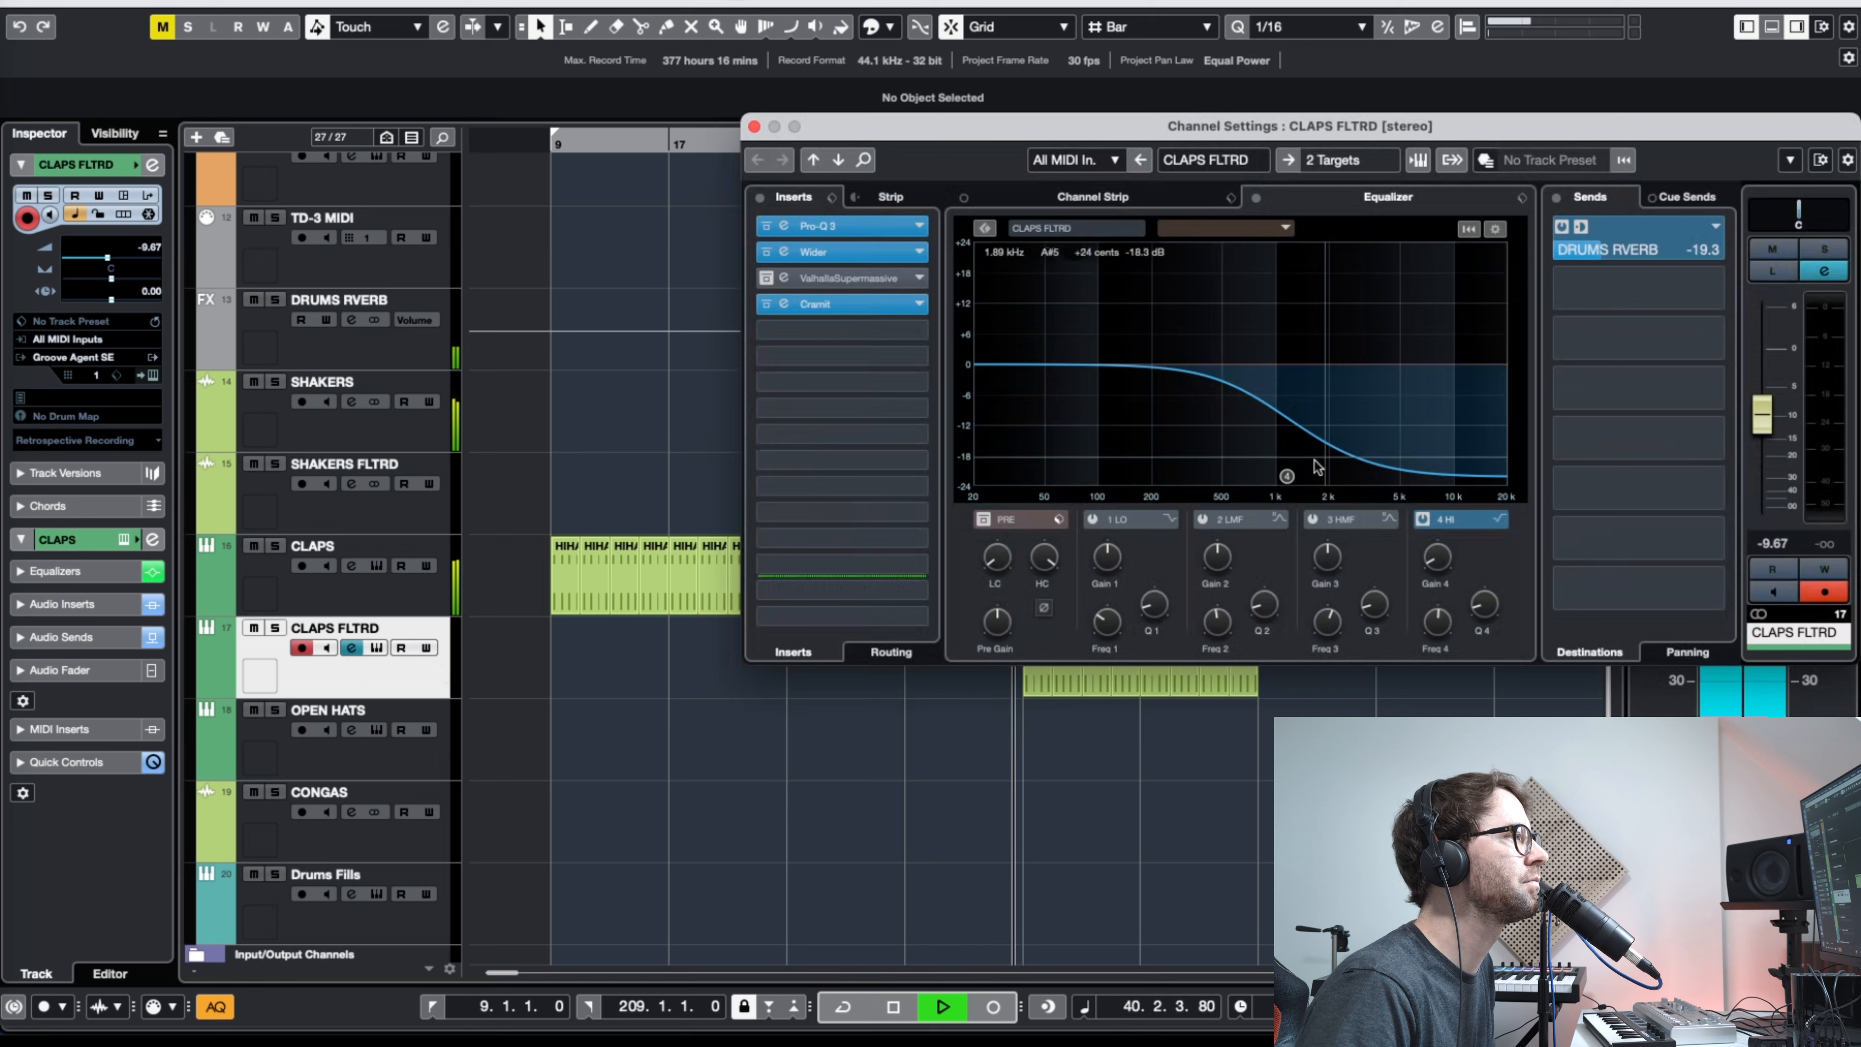
pyautogui.moveTo(1287, 476); pyautogui.dragTo(1249, 473)
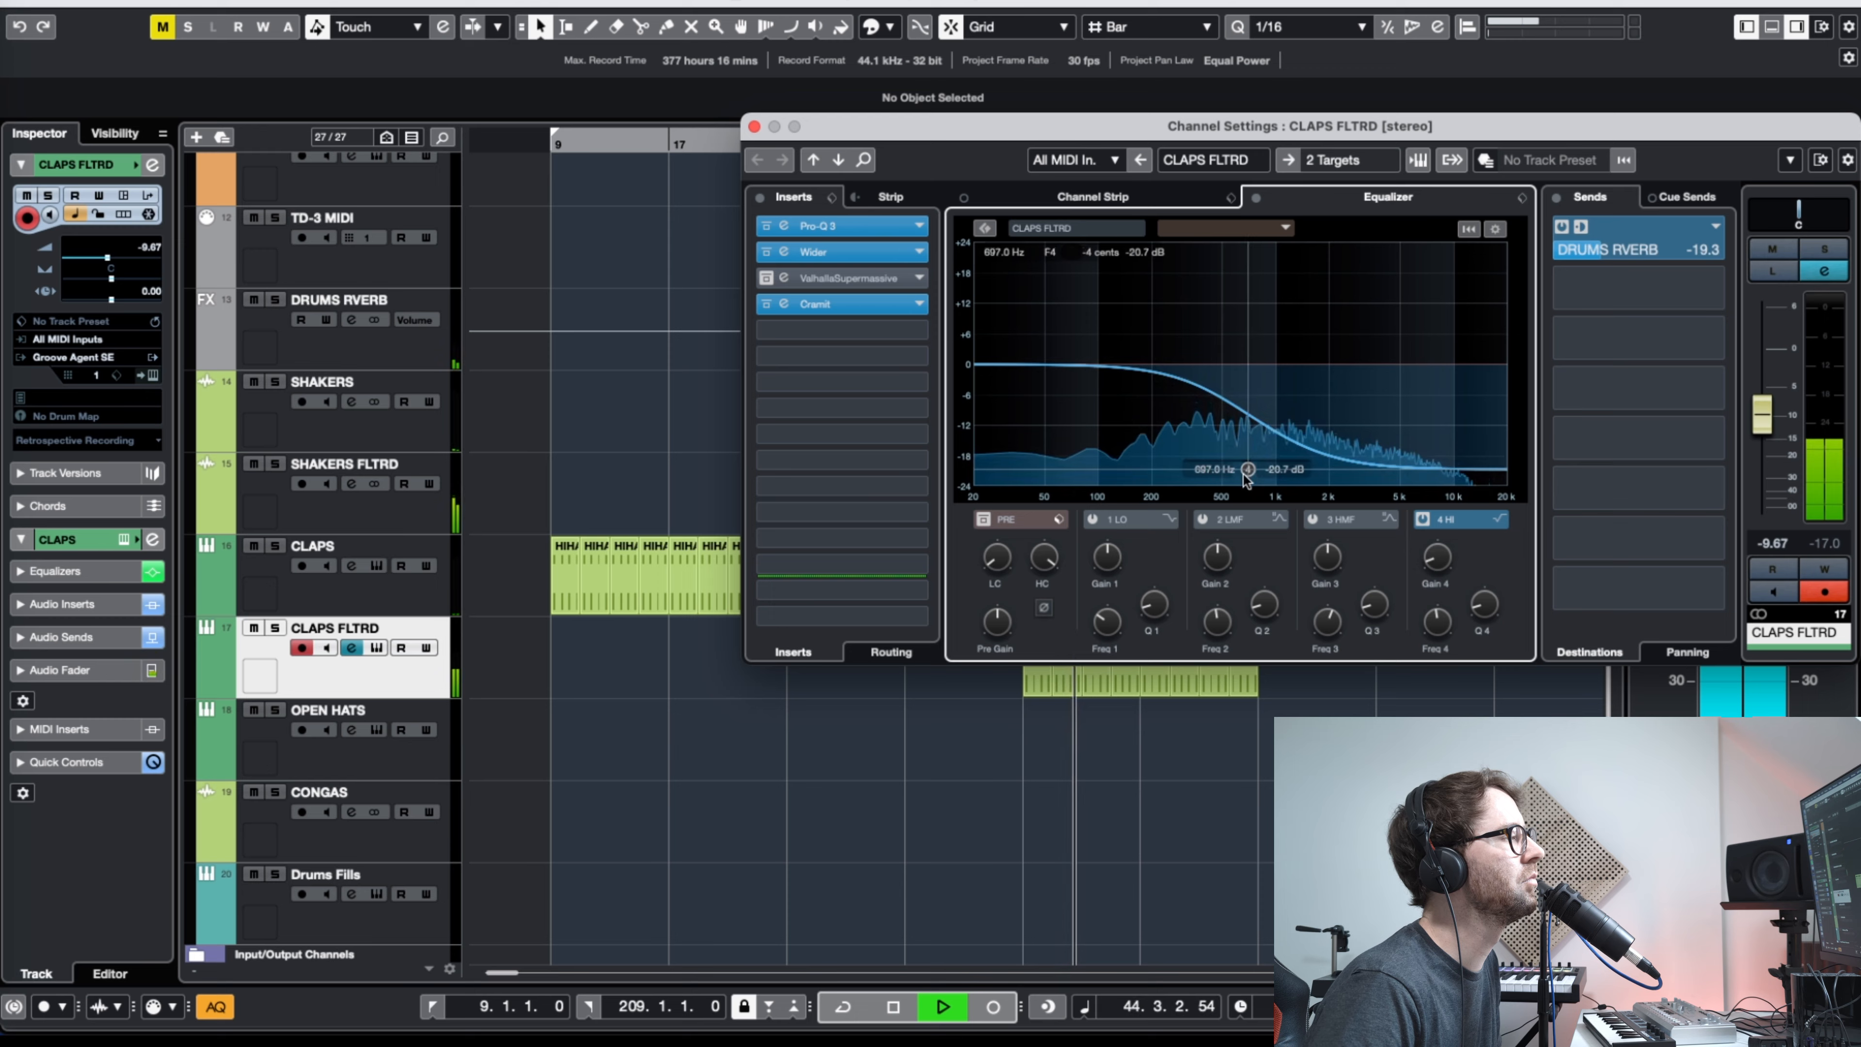
pyautogui.click(755, 127)
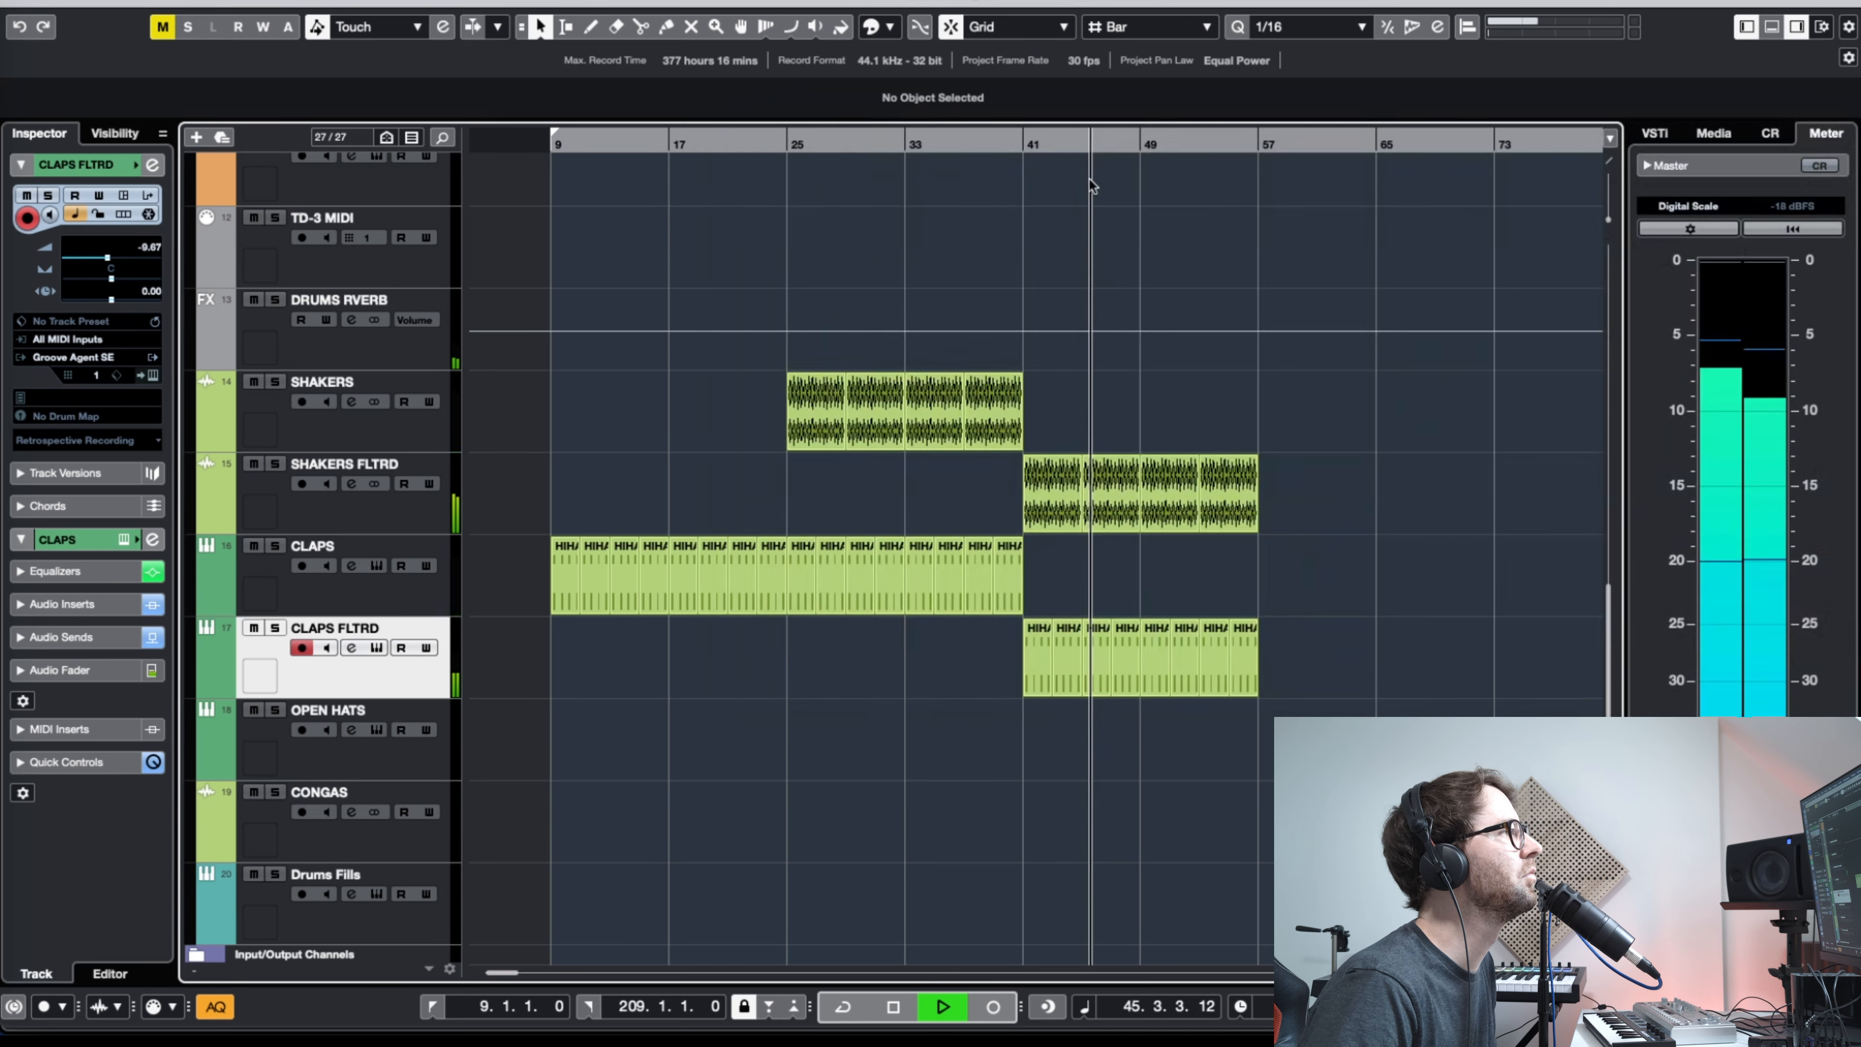
# Step: Listen to the break with the filtered shakers and claps, stop playback, and return to bar 39
pyautogui.press('g')
pyautogui.press('g')
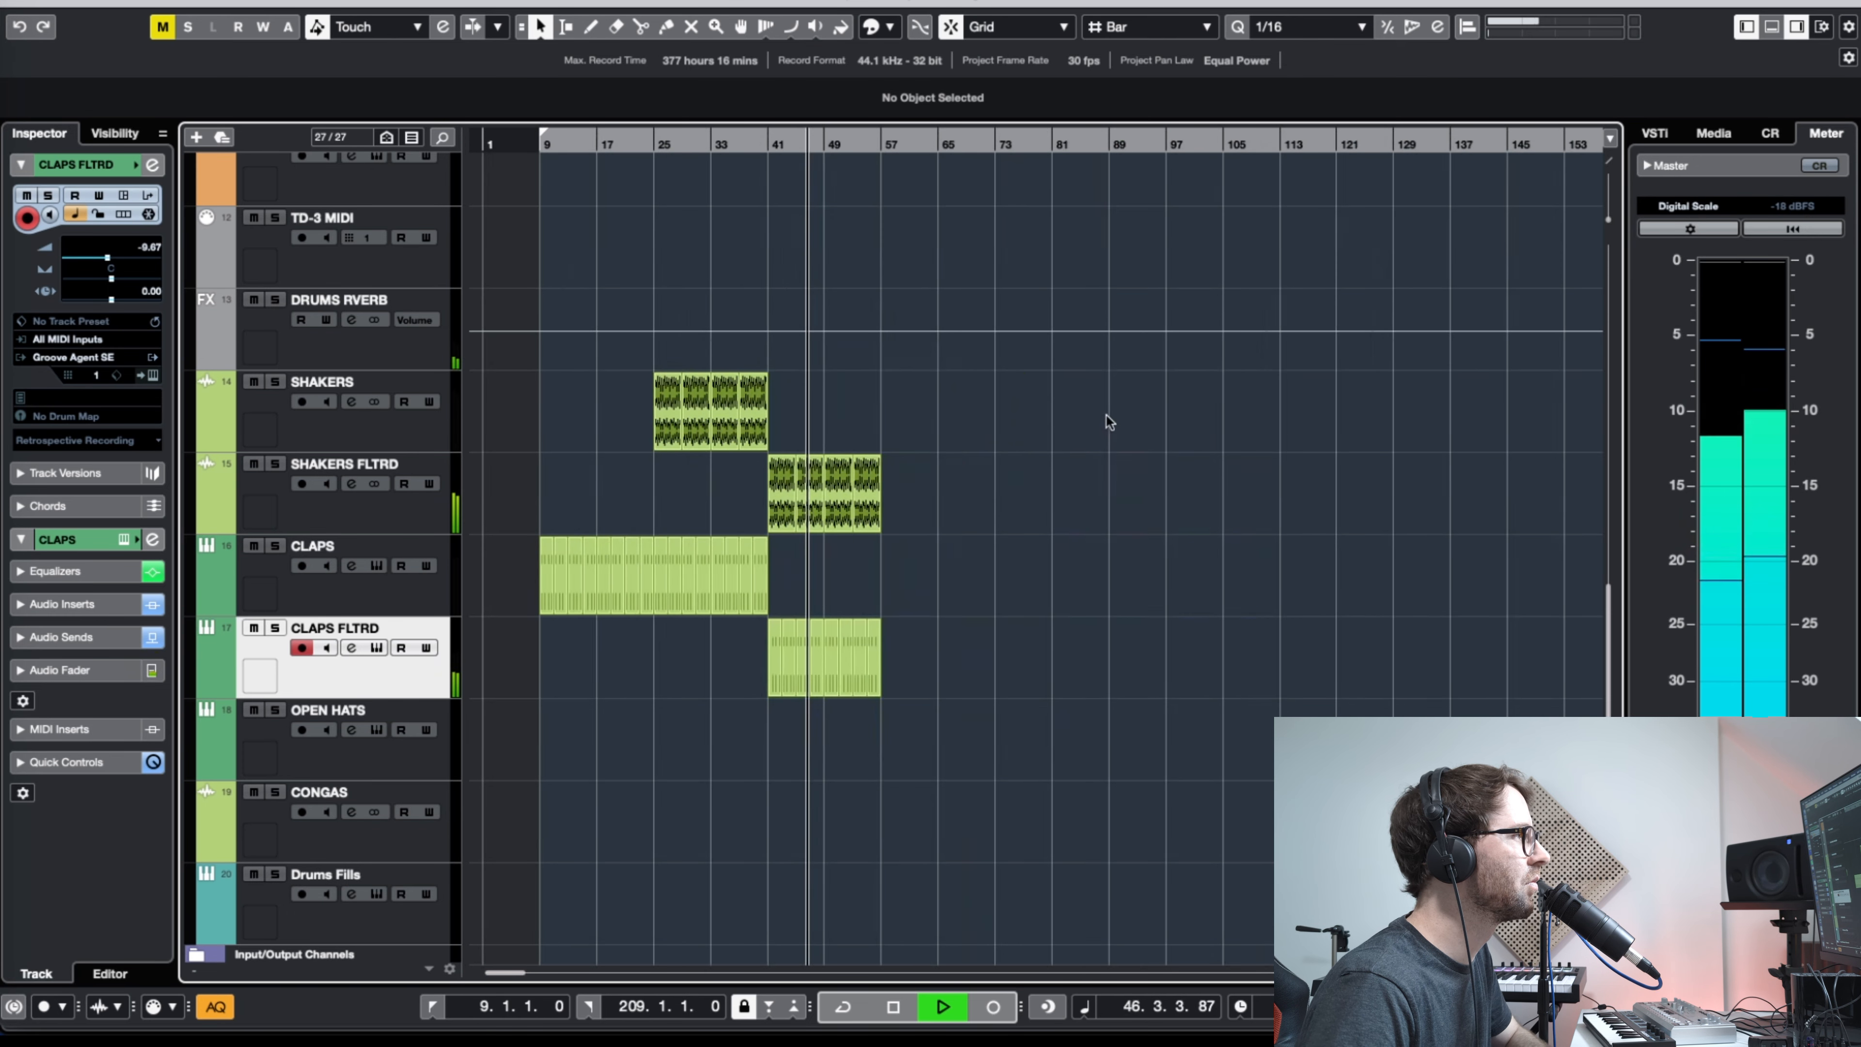
pyautogui.press('space')
pyautogui.moveTo(861, 147); pyautogui.dragTo(753, 161)
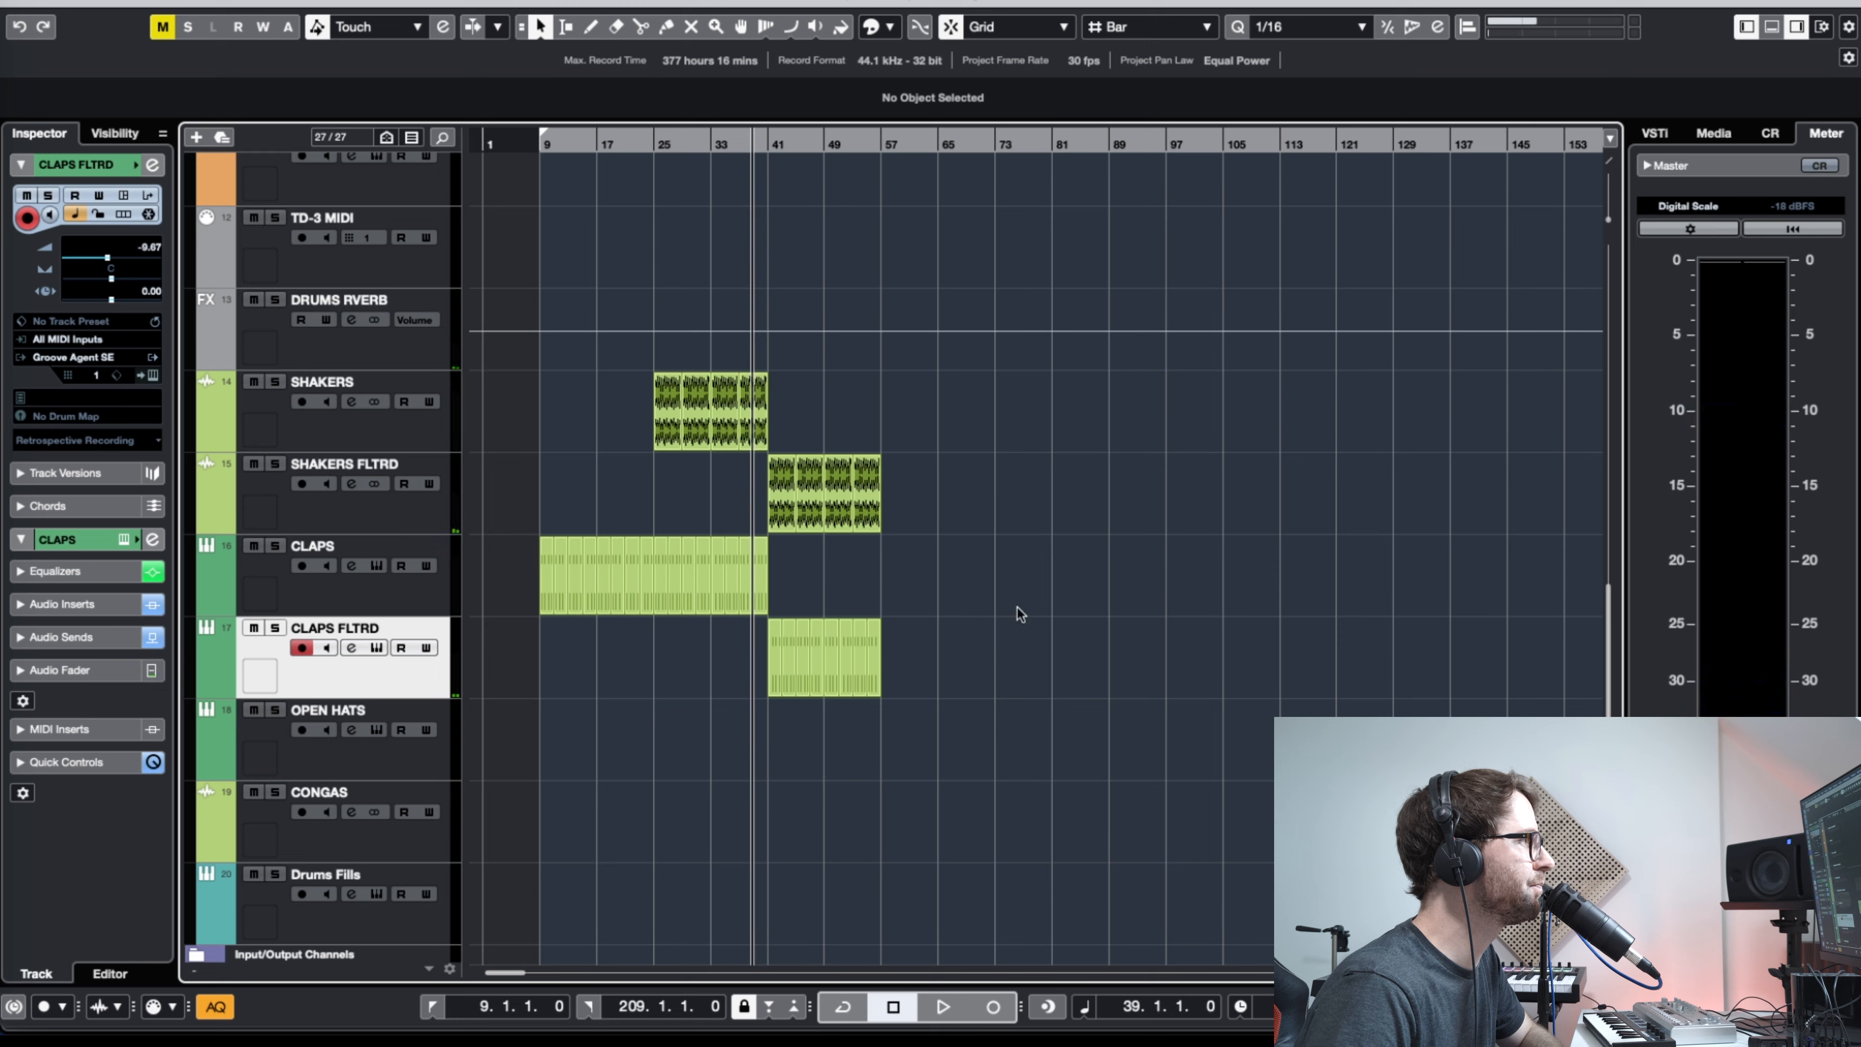
# Step: Examine the colour-coded sections and the track layout around the break, with the playback position set to bar 41
pyautogui.scroll(2, 864, 715)
pyautogui.scroll(8, 967, 667)
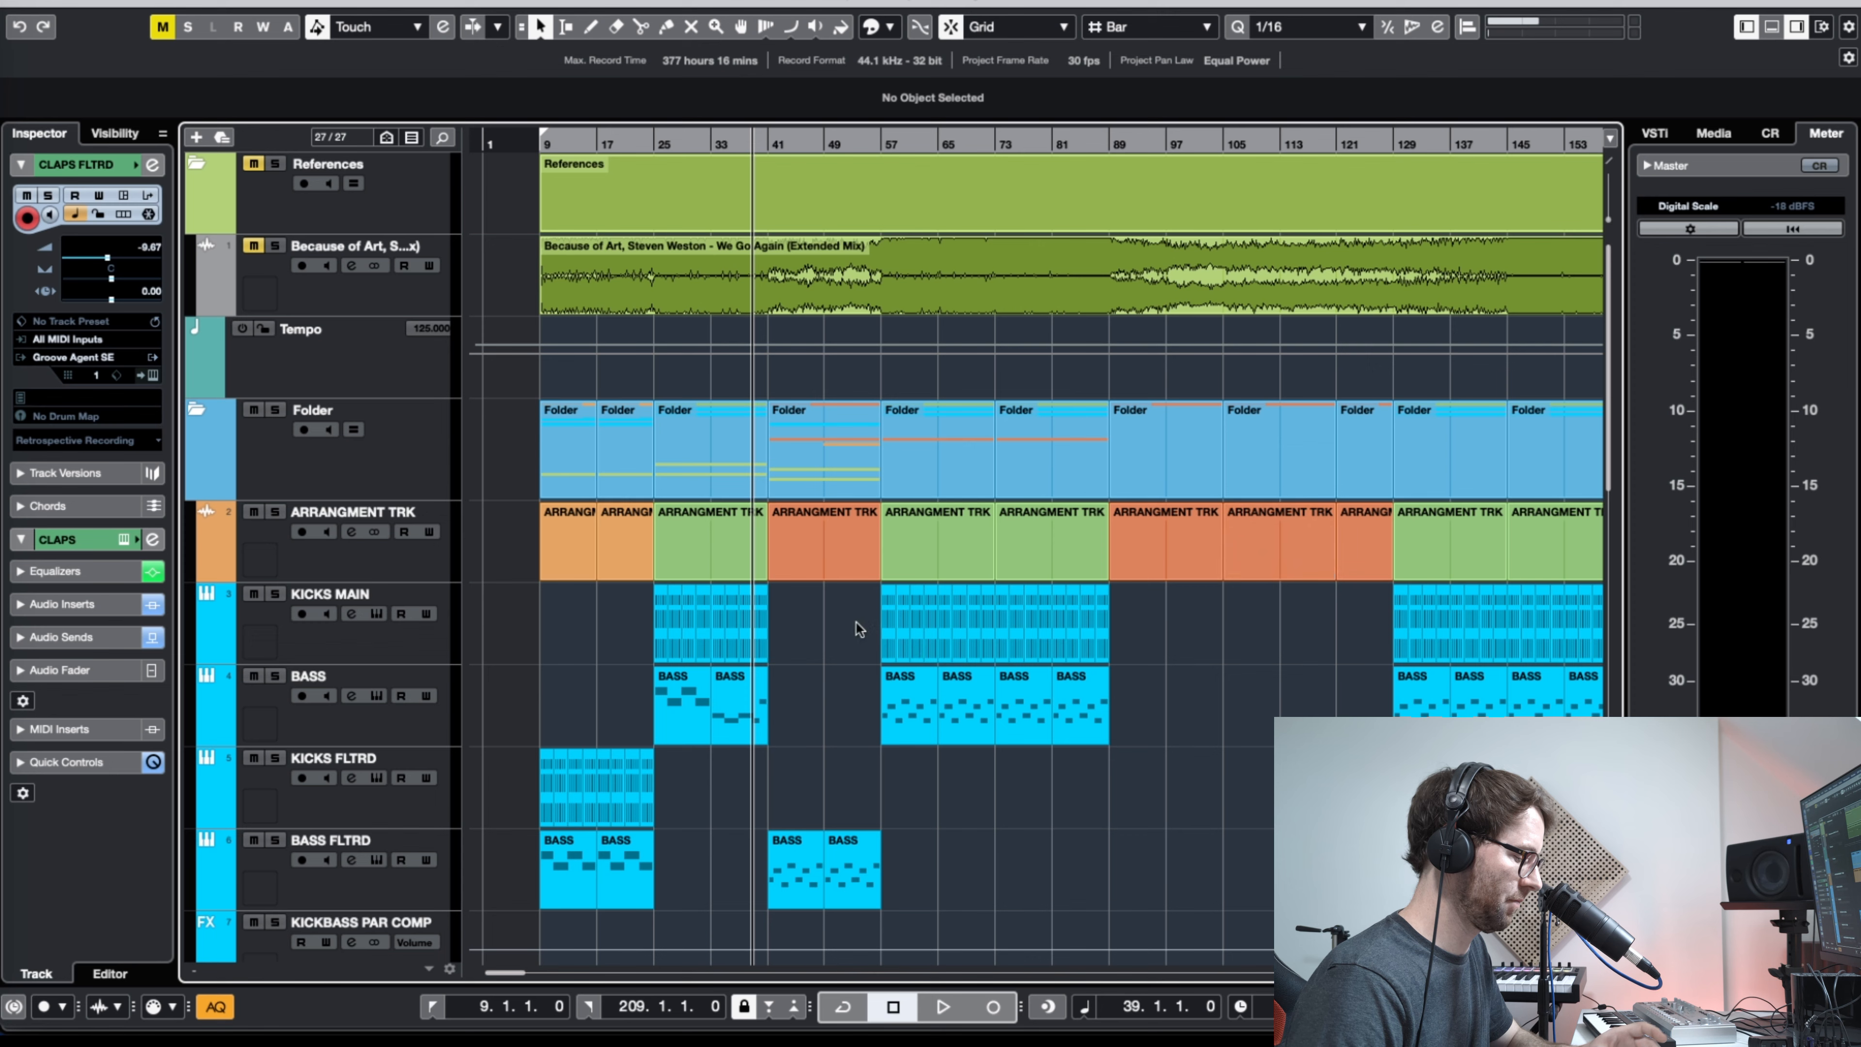
pyautogui.press('g')
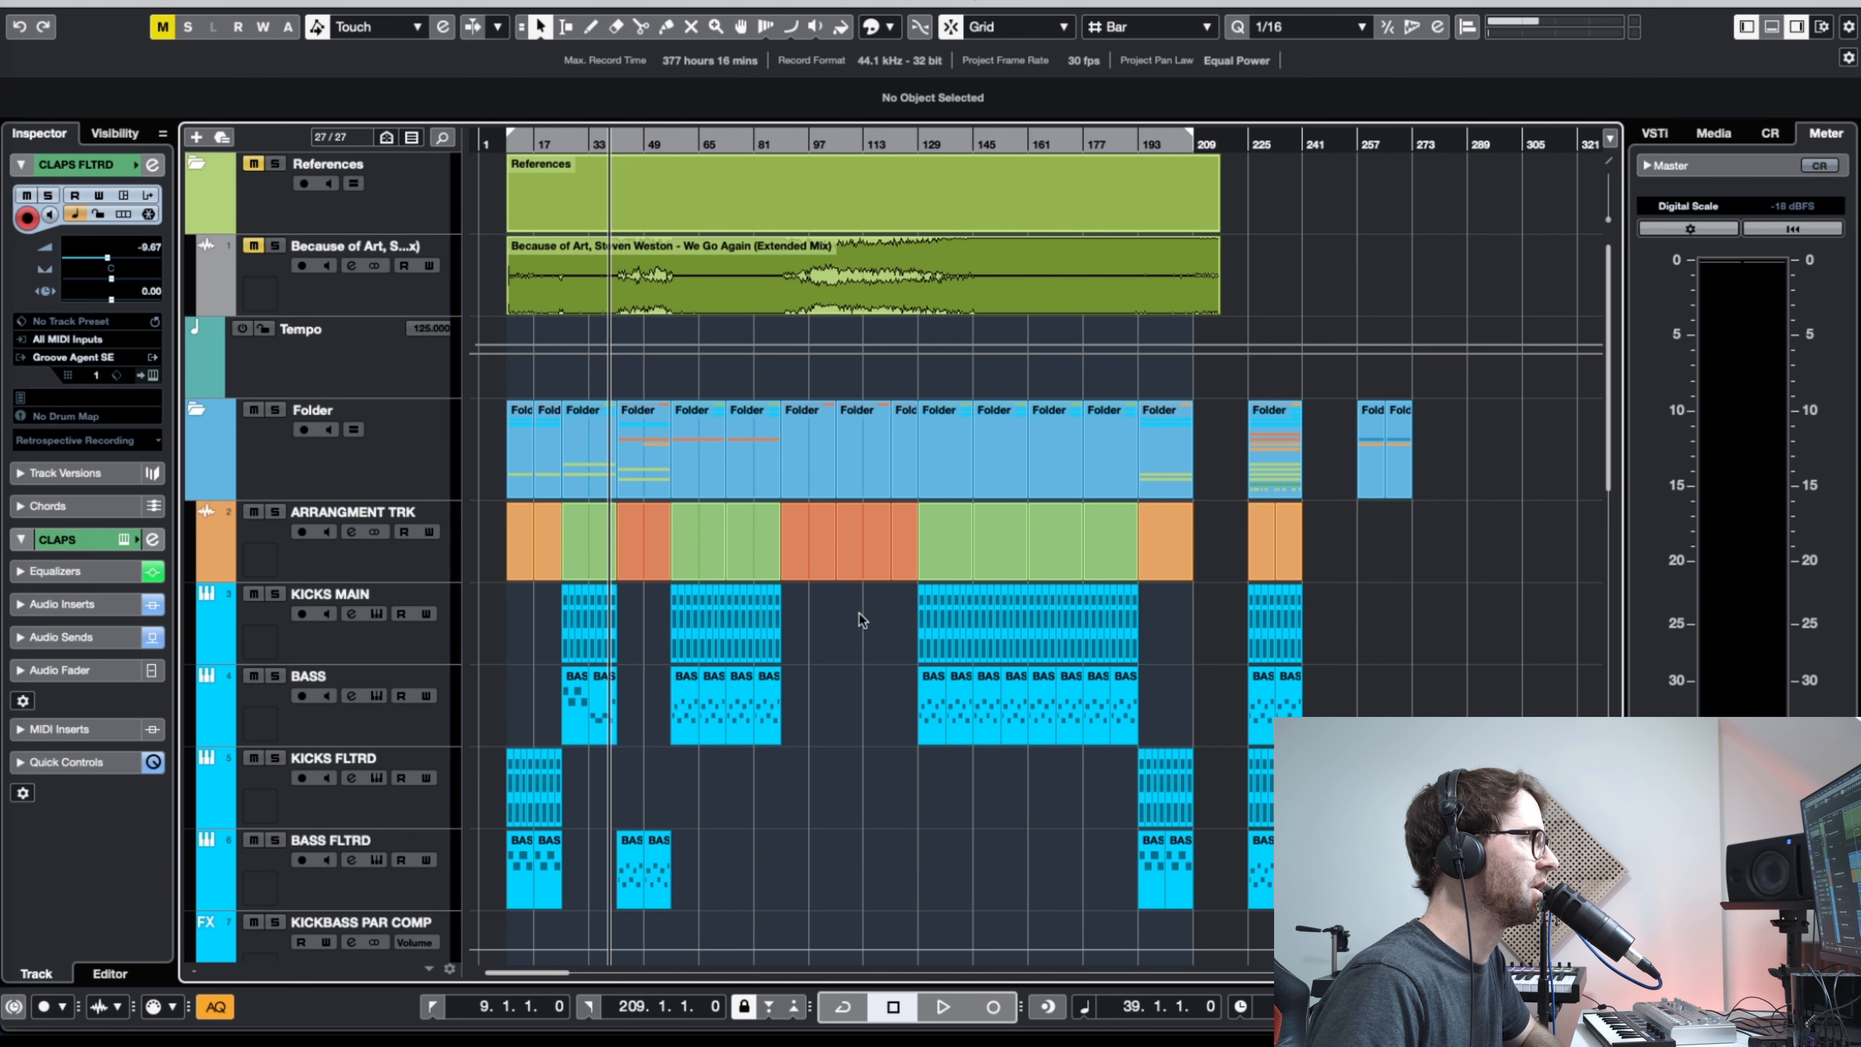
pyautogui.press('h')
pyautogui.press('h')
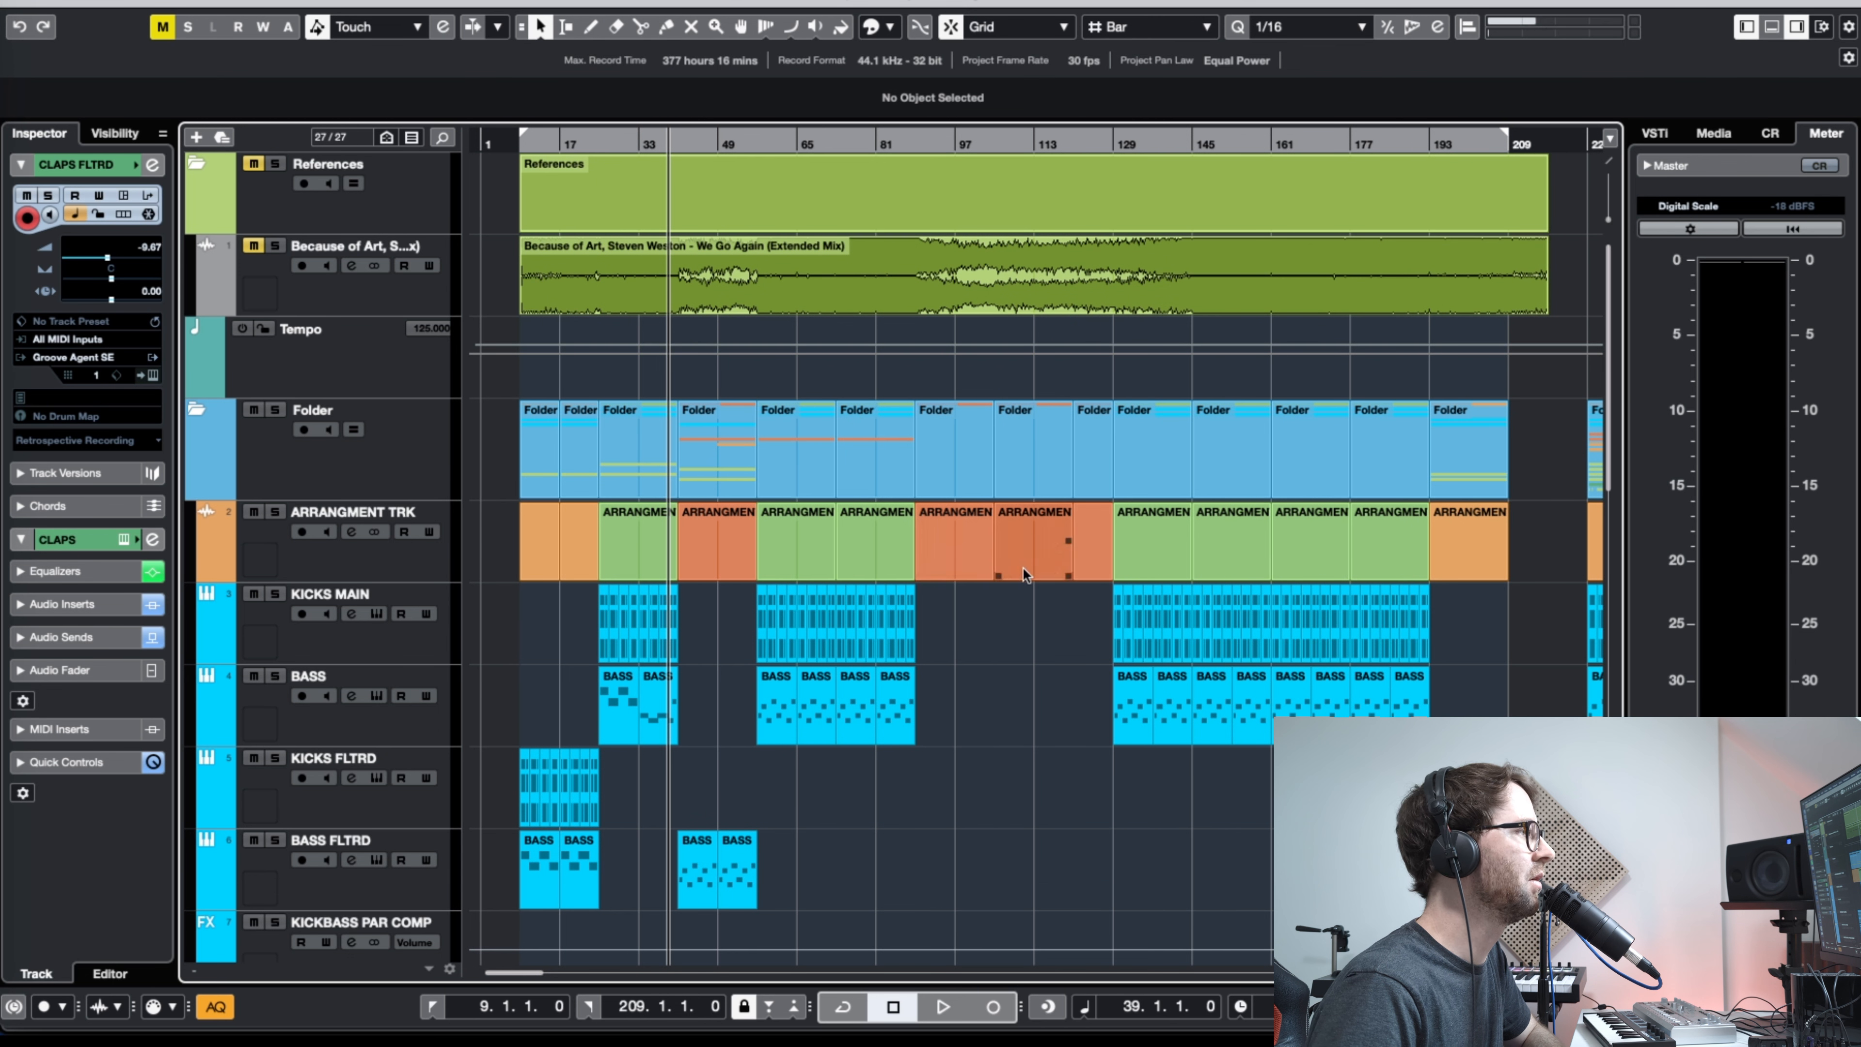
pyautogui.press('g')
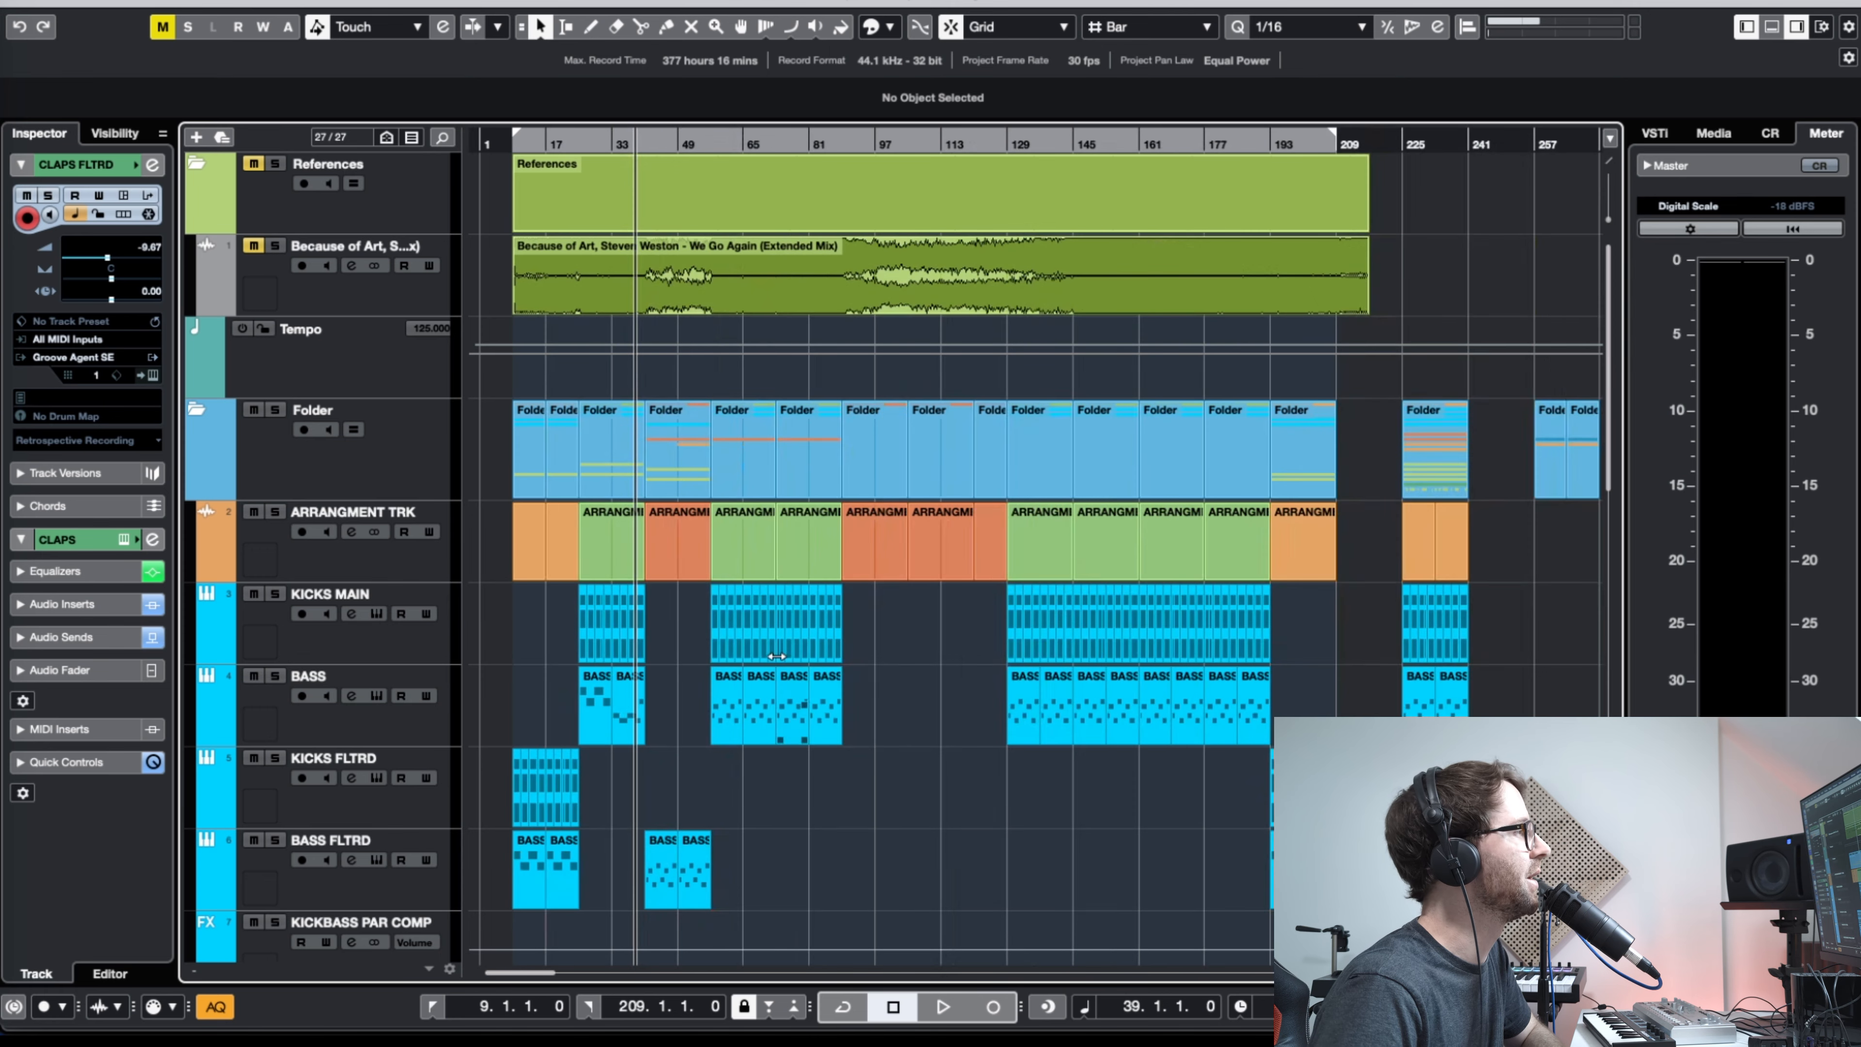
pyautogui.click(400, 577)
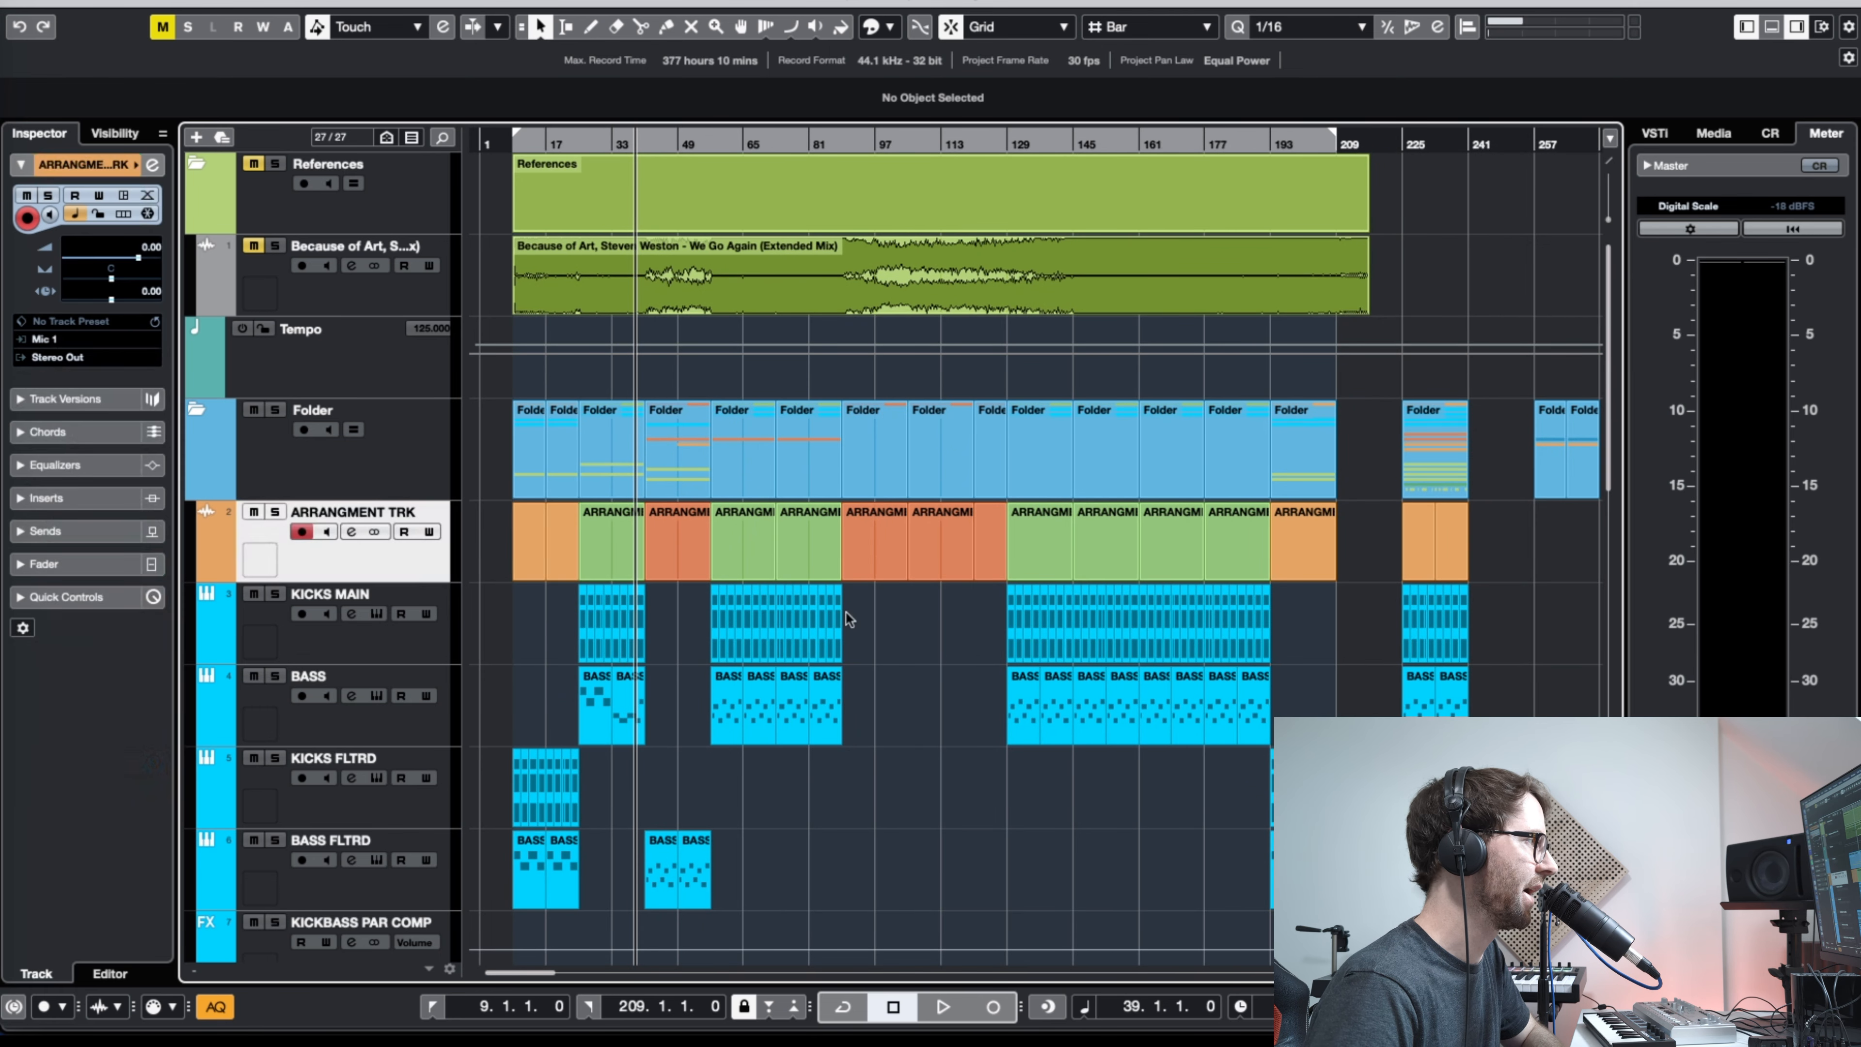
pyautogui.moveTo(639, 144); pyautogui.dragTo(644, 145)
pyautogui.scroll(-5, 877, 477)
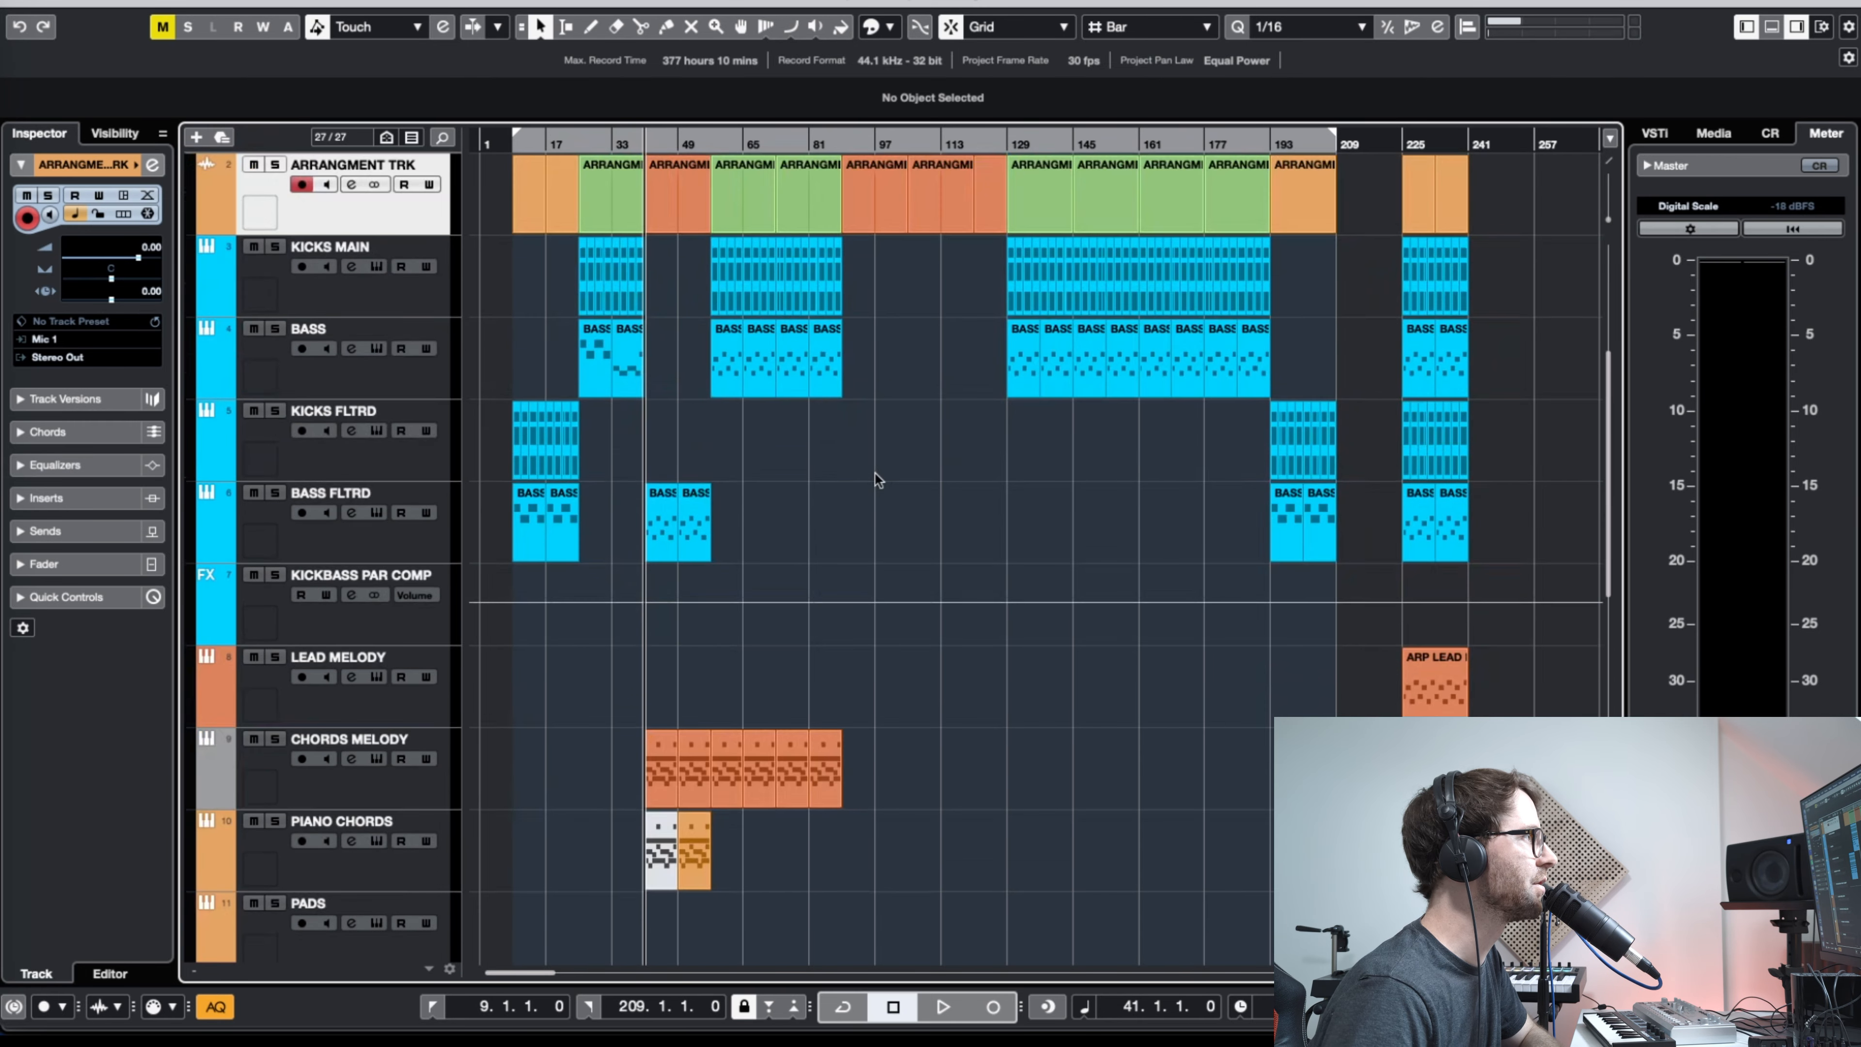
# Step: Play the arrangement from bar 41 to hear the chords melody section, and select the CHORDS MELODY track
pyautogui.moveTo(772, 144); pyautogui.dragTo(643, 263)
pyautogui.press('space')
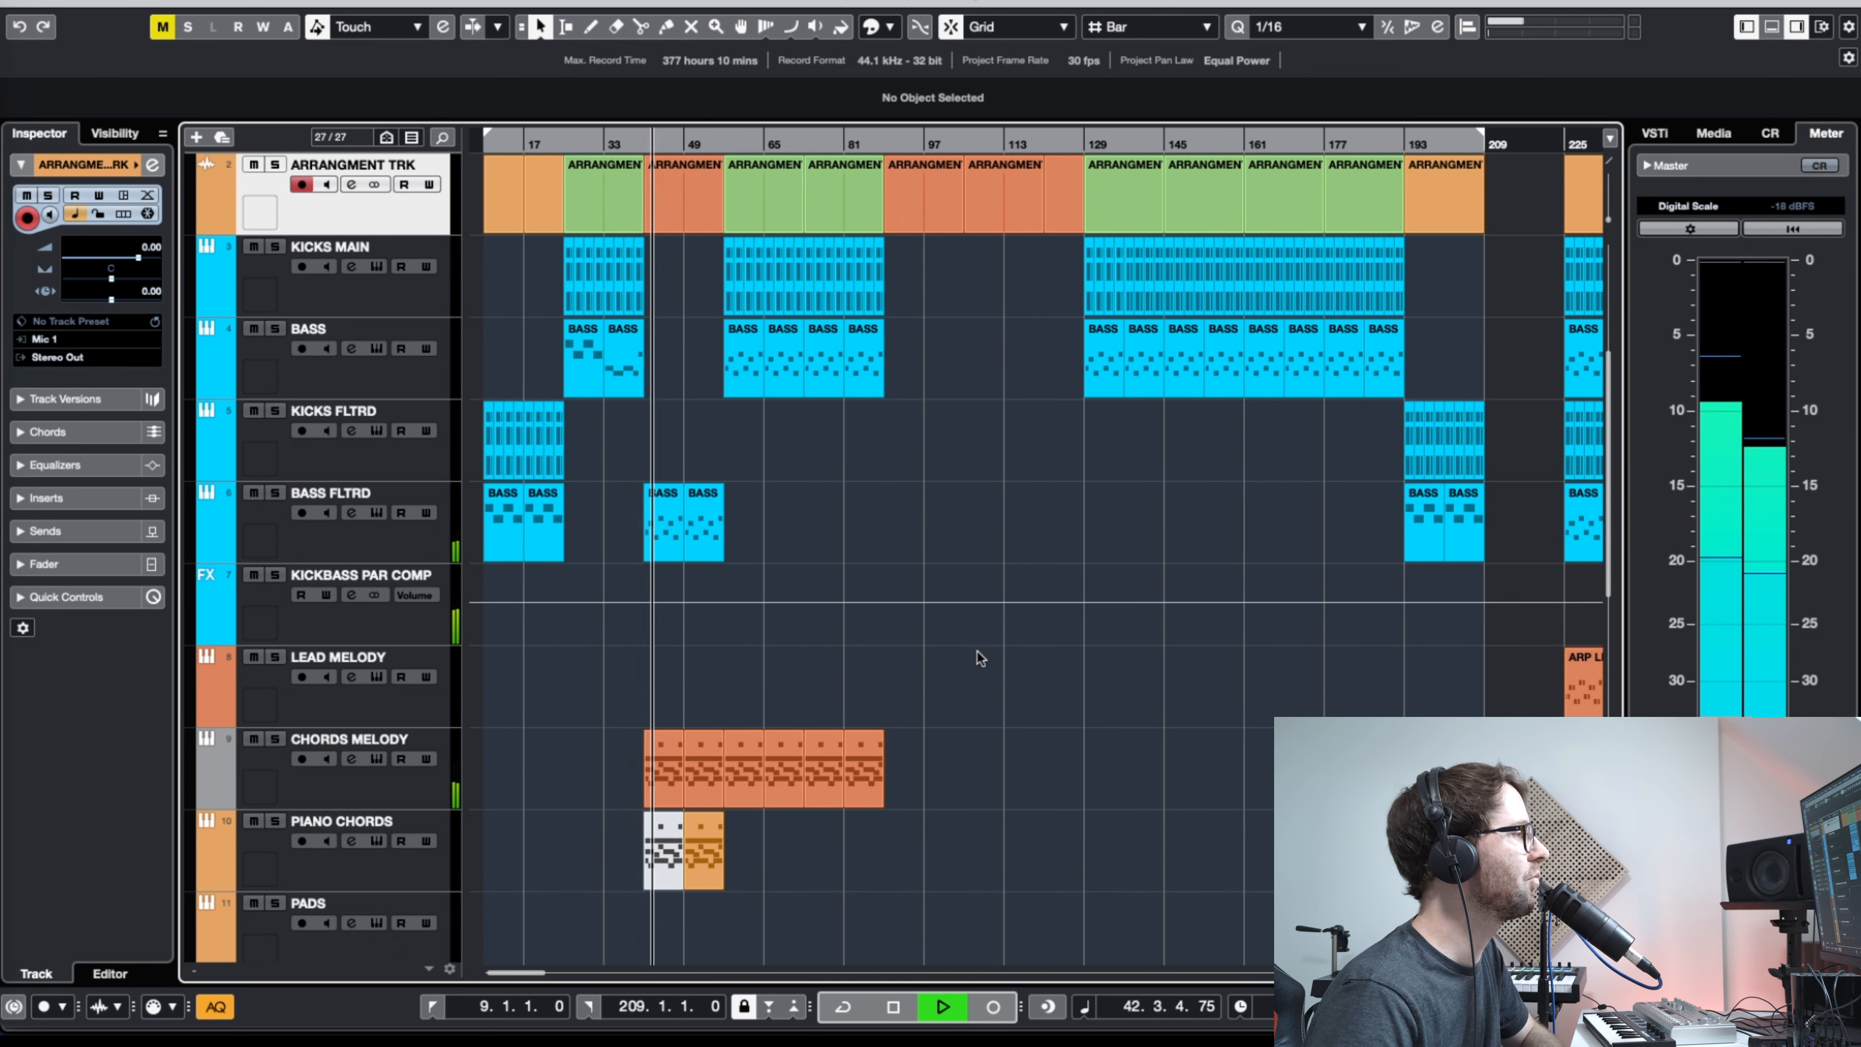
pyautogui.click(361, 796)
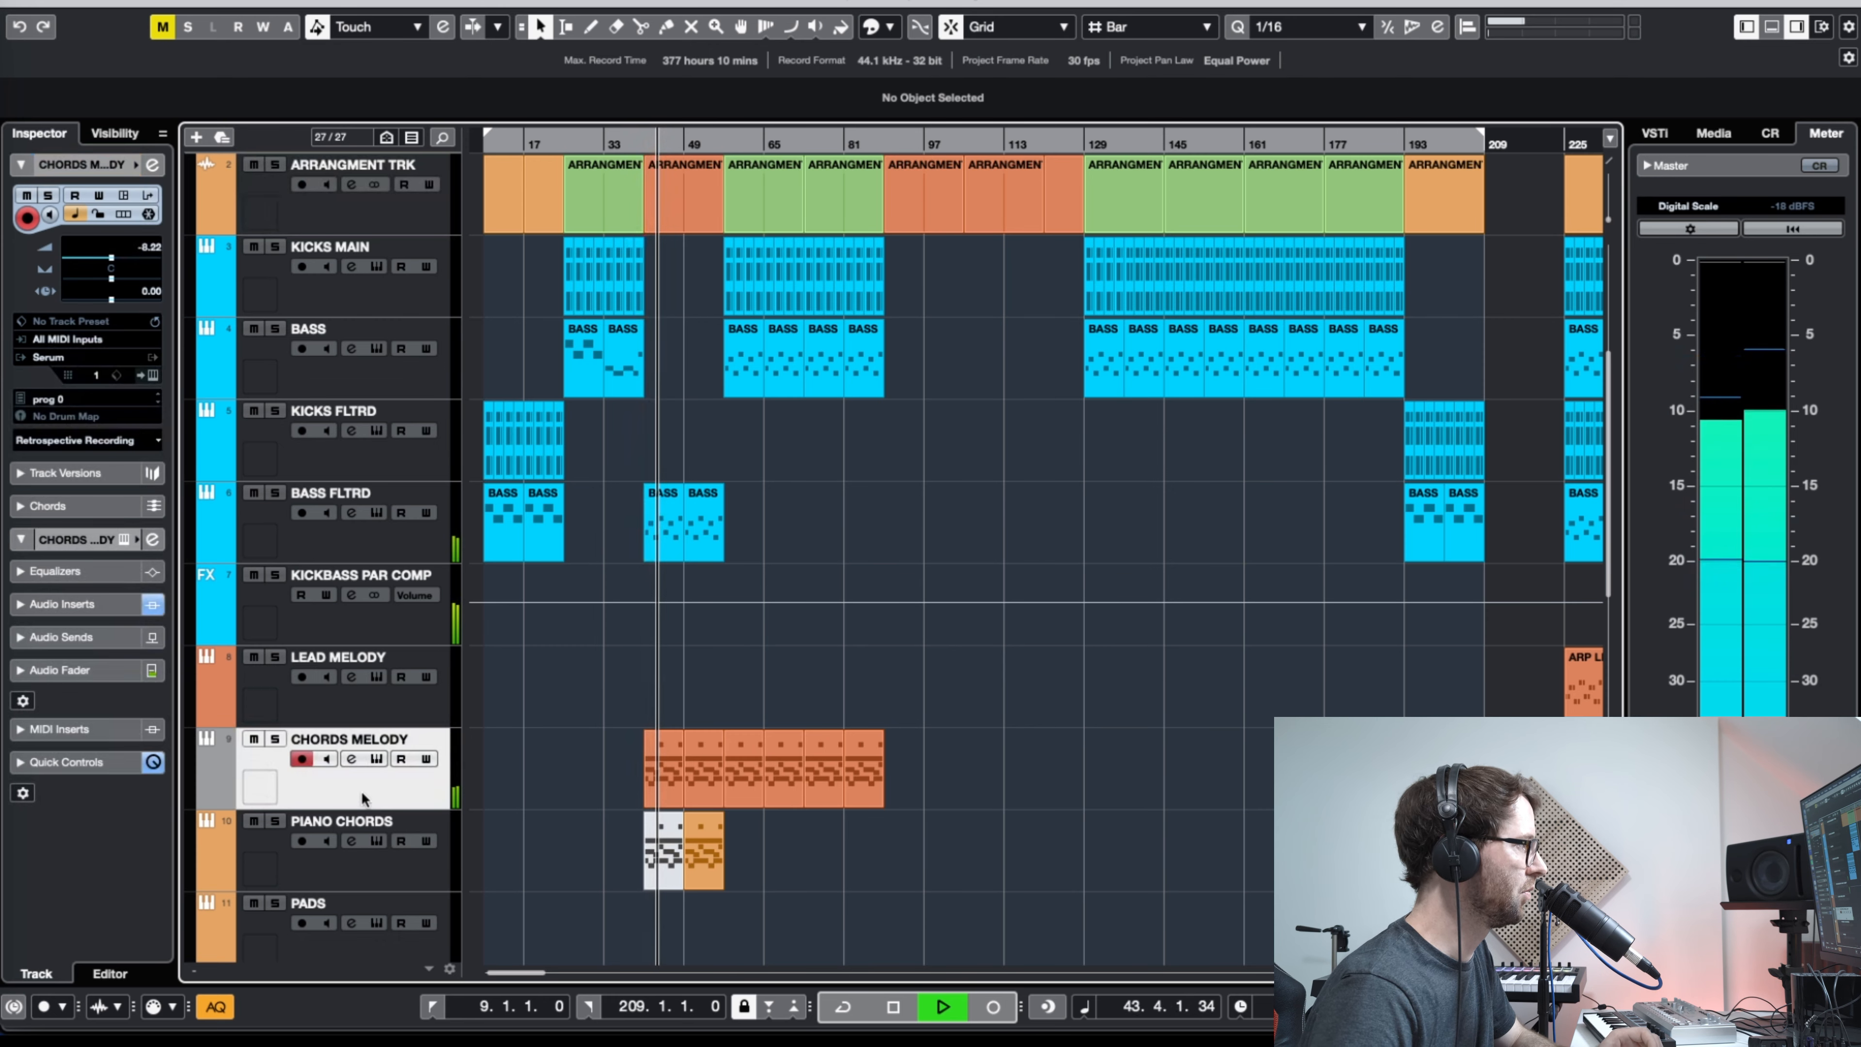
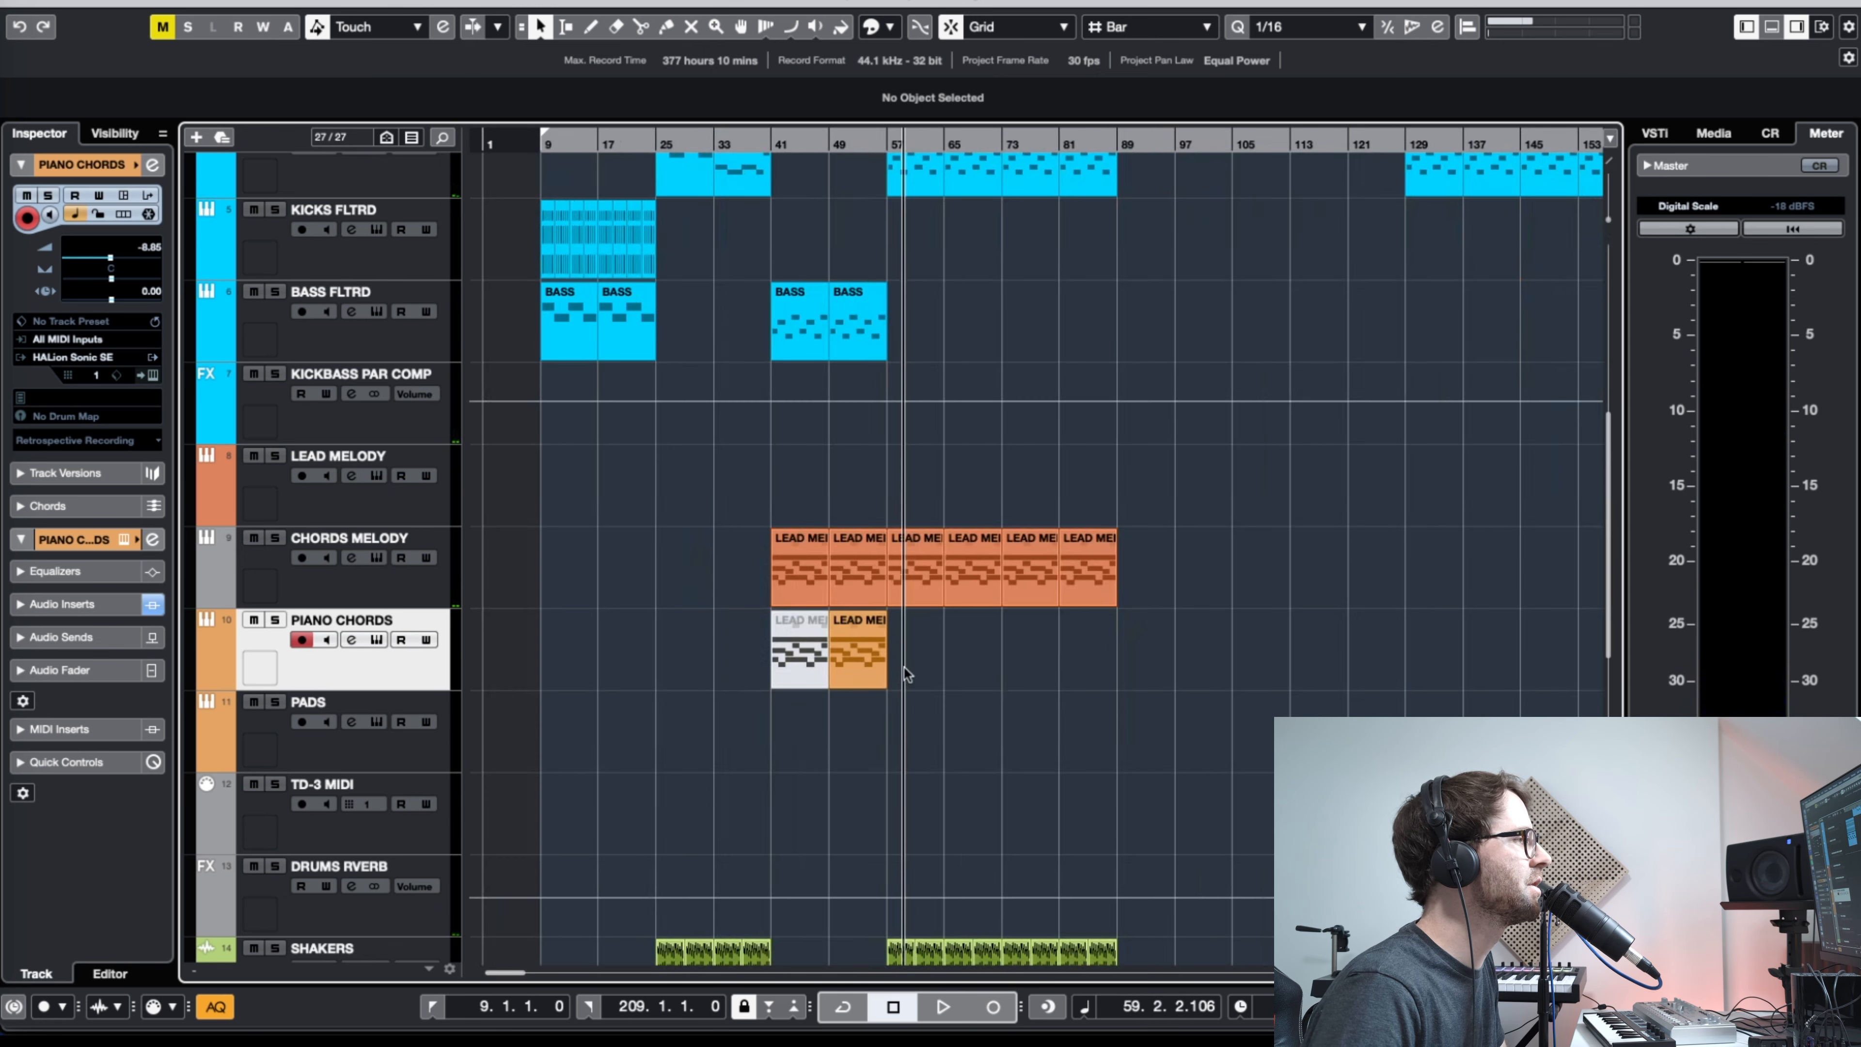
# Step: Repeat the PIANO CHORDS parts from bar 57 up to bar 89, matching the length of the chords melody
pyautogui.press('g')
pyautogui.click(795, 649)
pyautogui.moveTo(813, 683); pyautogui.dragTo(1008, 653)
pyautogui.click(908, 488)
pyautogui.press('h')
# Step: Play back the section with the extended piano chords and compare it with the CHORDS MELODY track
pyautogui.click(741, 145)
pyautogui.press('space')
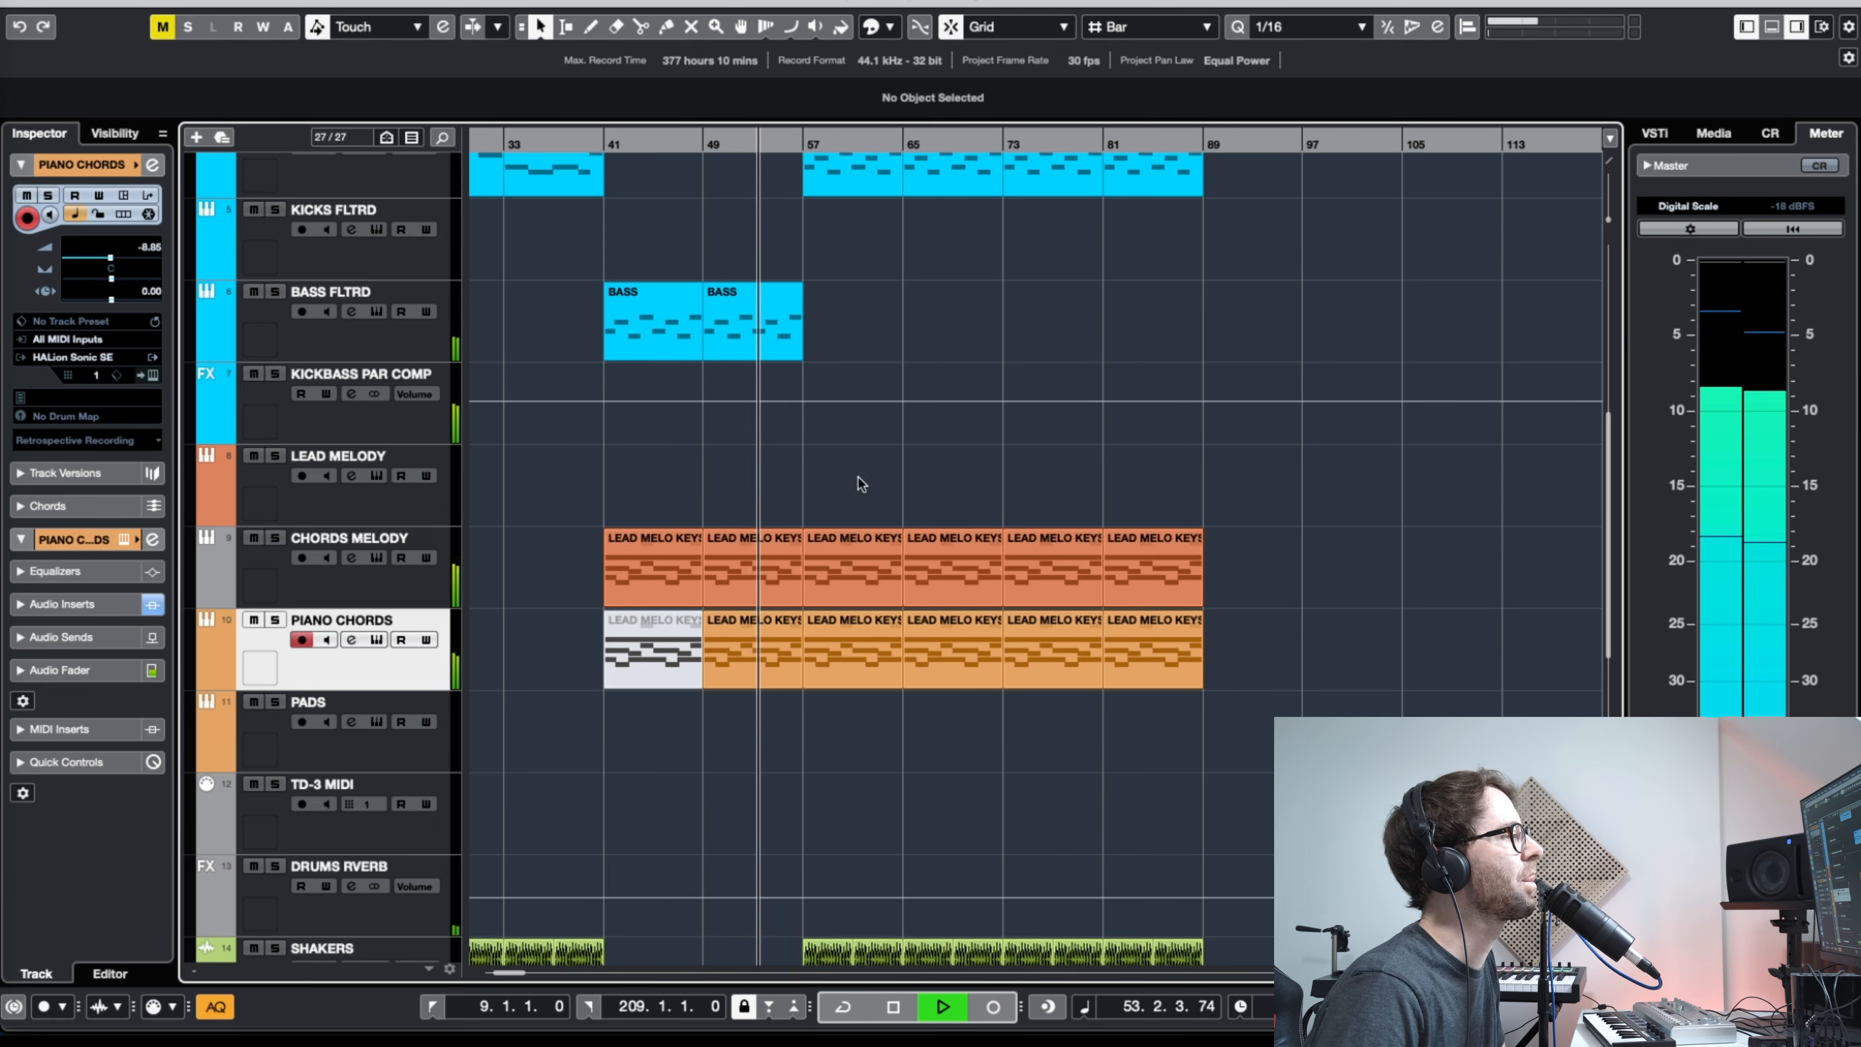
pyautogui.press('g')
pyautogui.press('g')
pyautogui.press('g')
pyautogui.press('g')
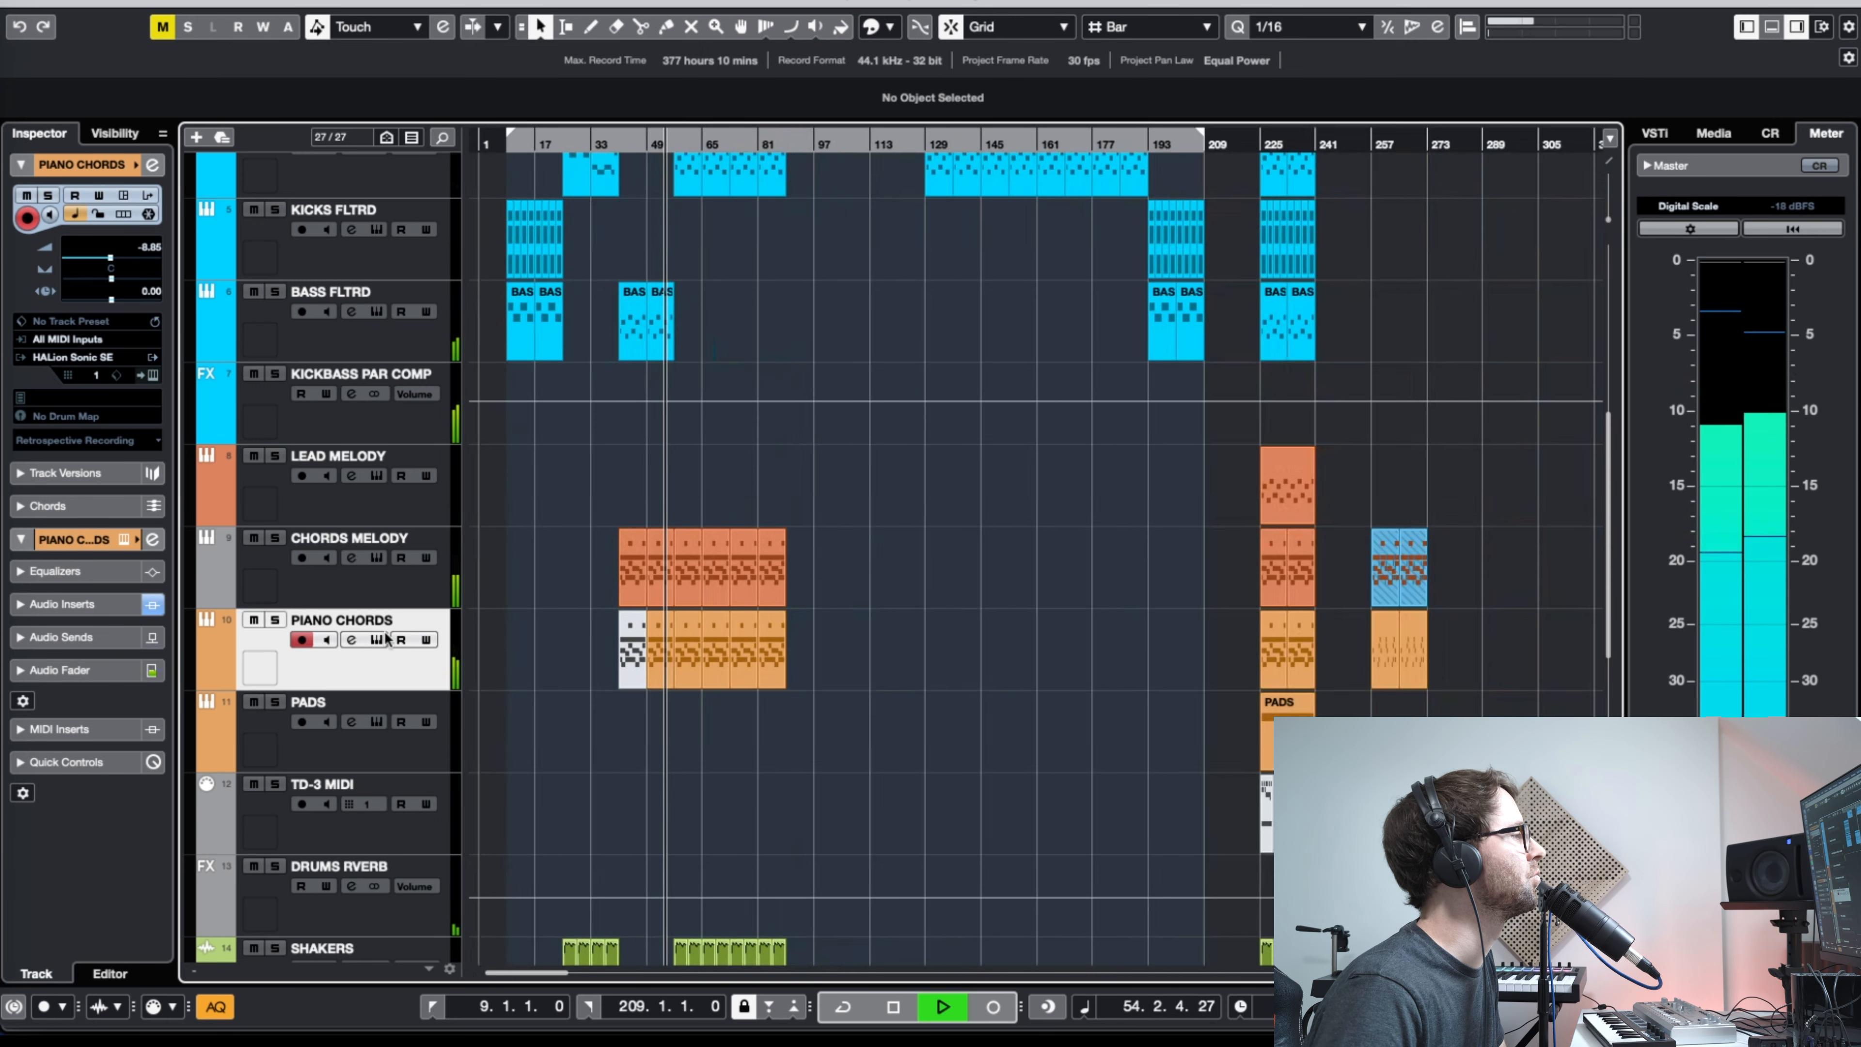
pyautogui.click(337, 587)
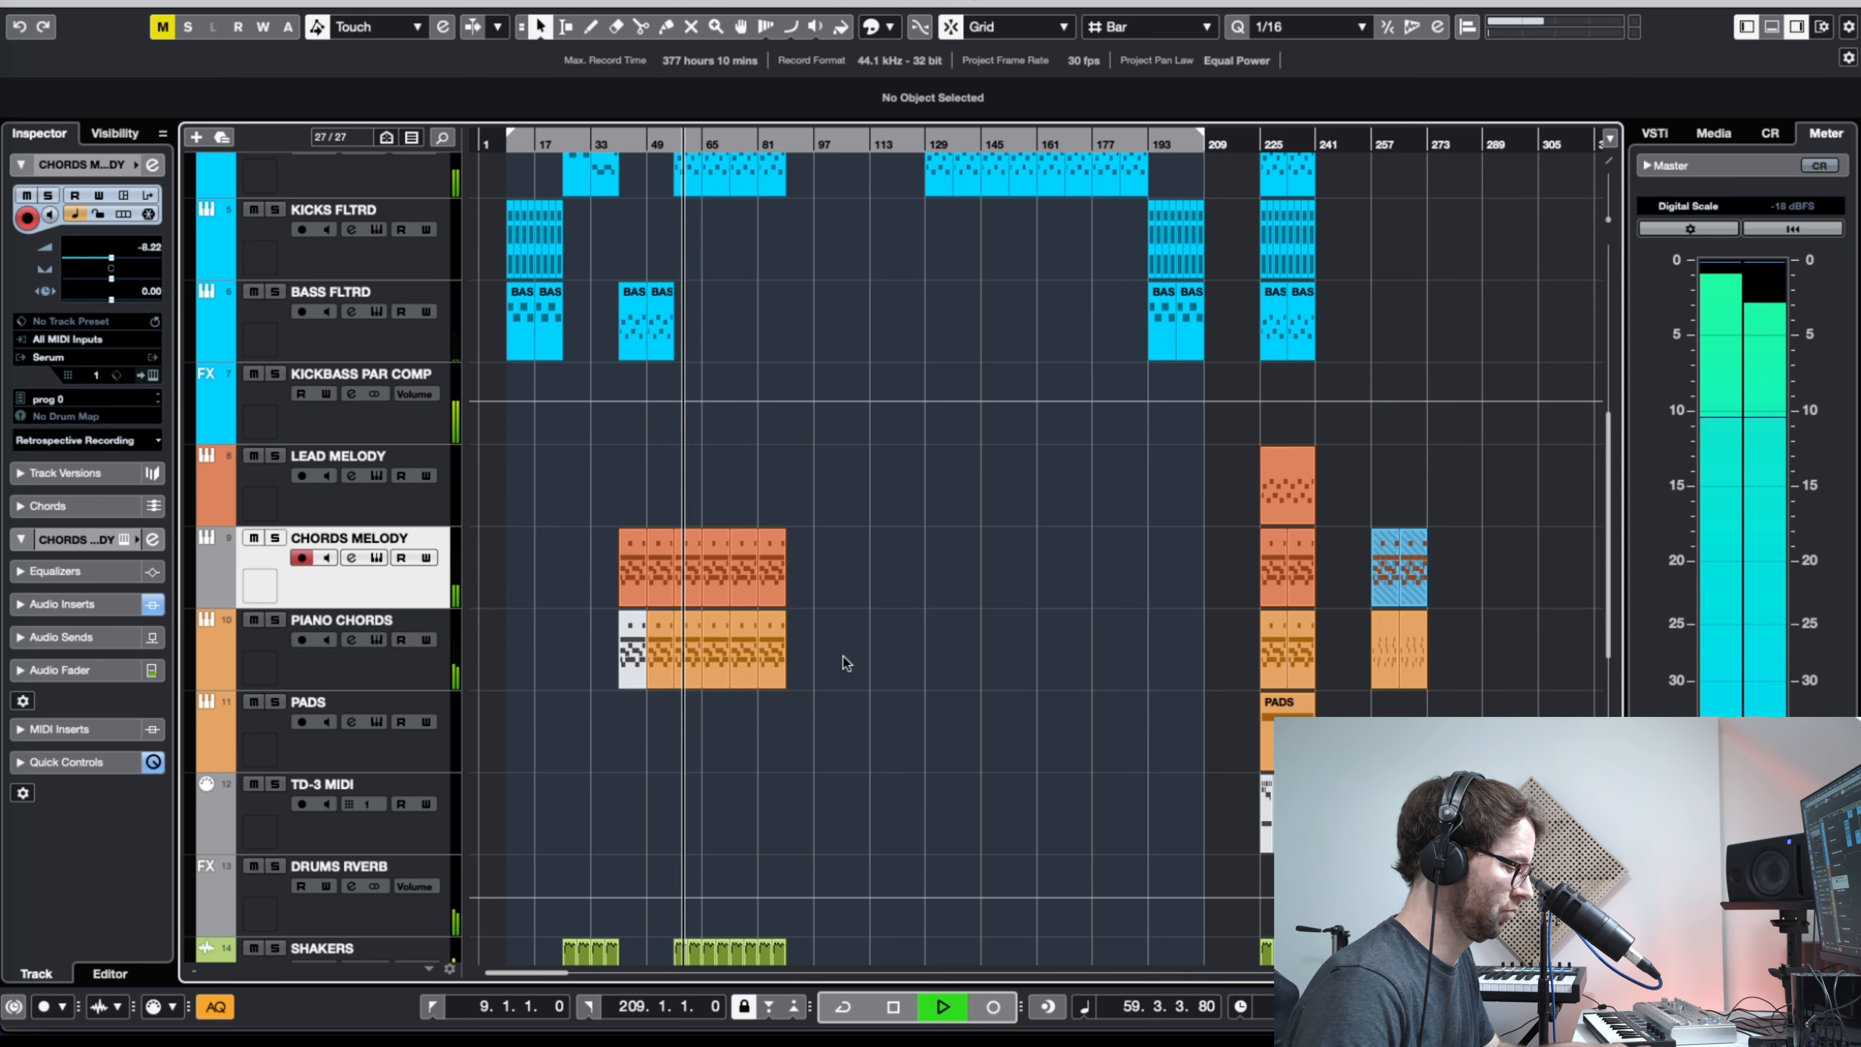
pyautogui.press('h')
pyautogui.press('h')
pyautogui.press('h')
pyautogui.press('h')
pyautogui.press('h')
pyautogui.press('h')
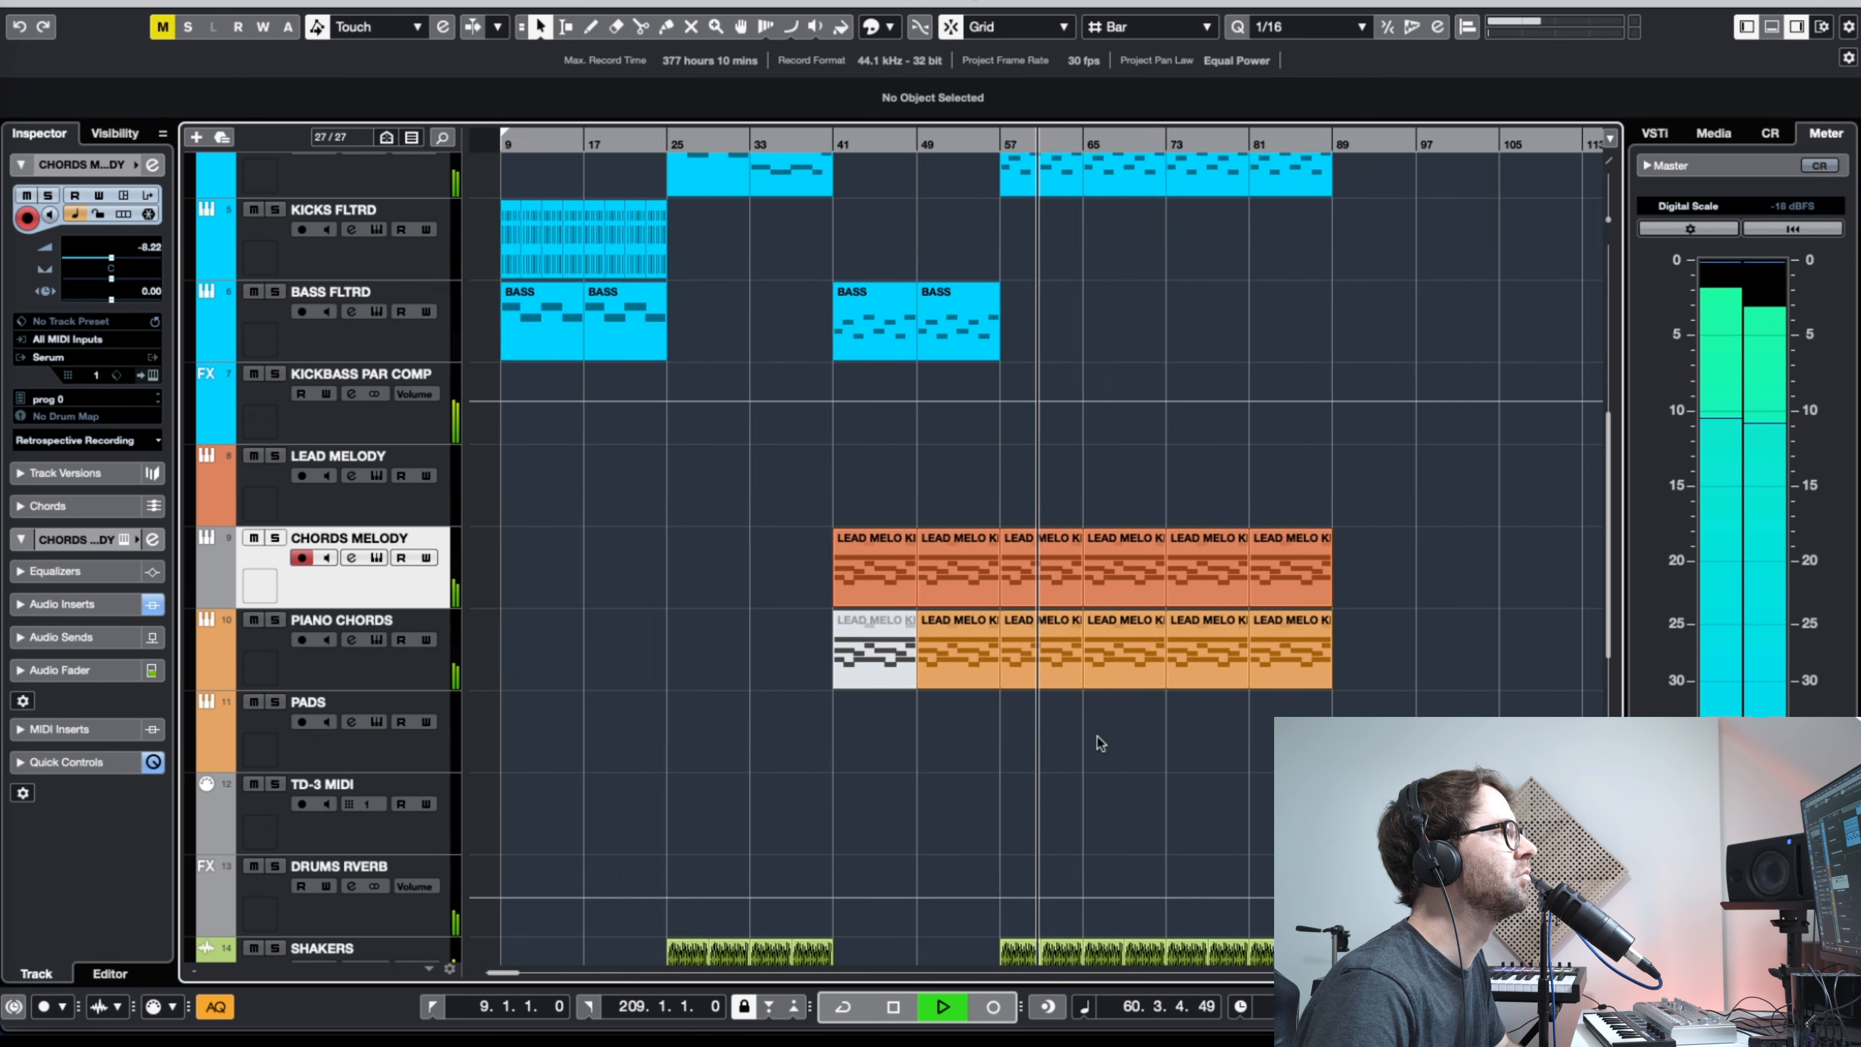
pyautogui.press('g')
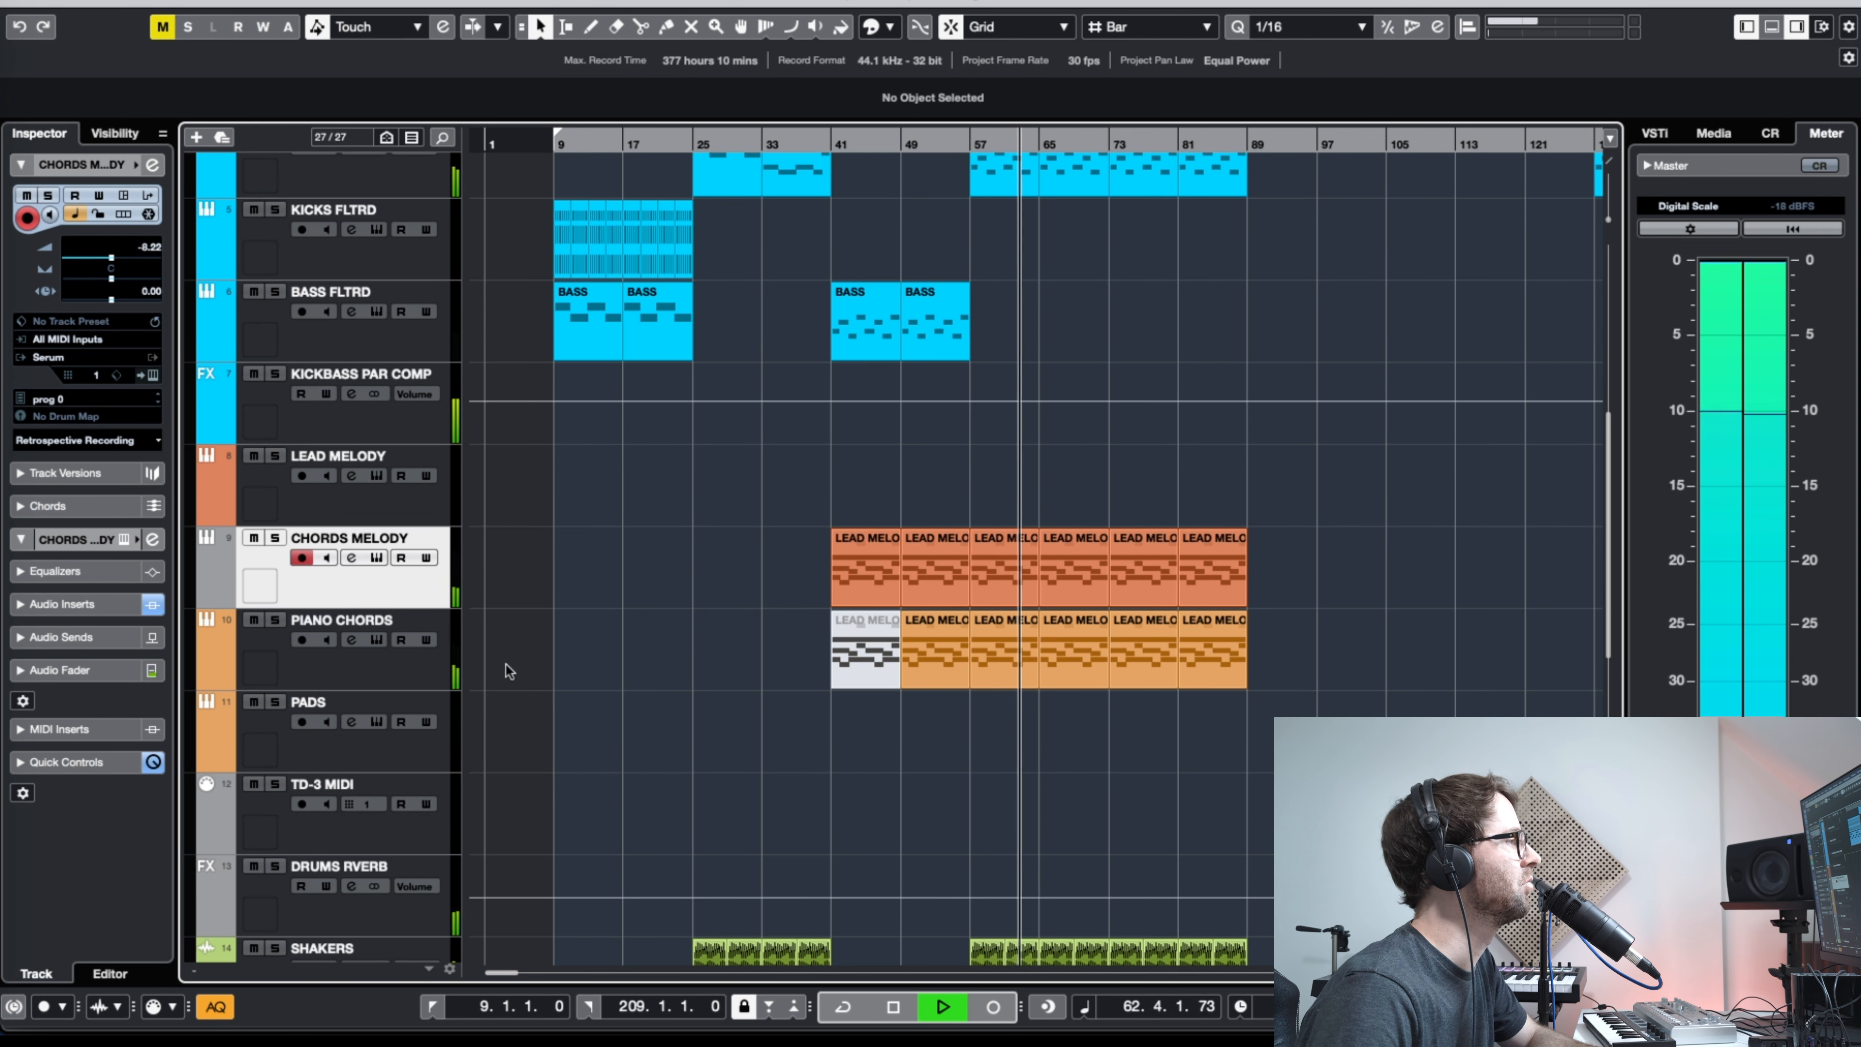
# Step: Set the PIANO CHORDS channel volume to -9.48 and close its channel settings
pyautogui.click(355, 668)
pyautogui.click(351, 639)
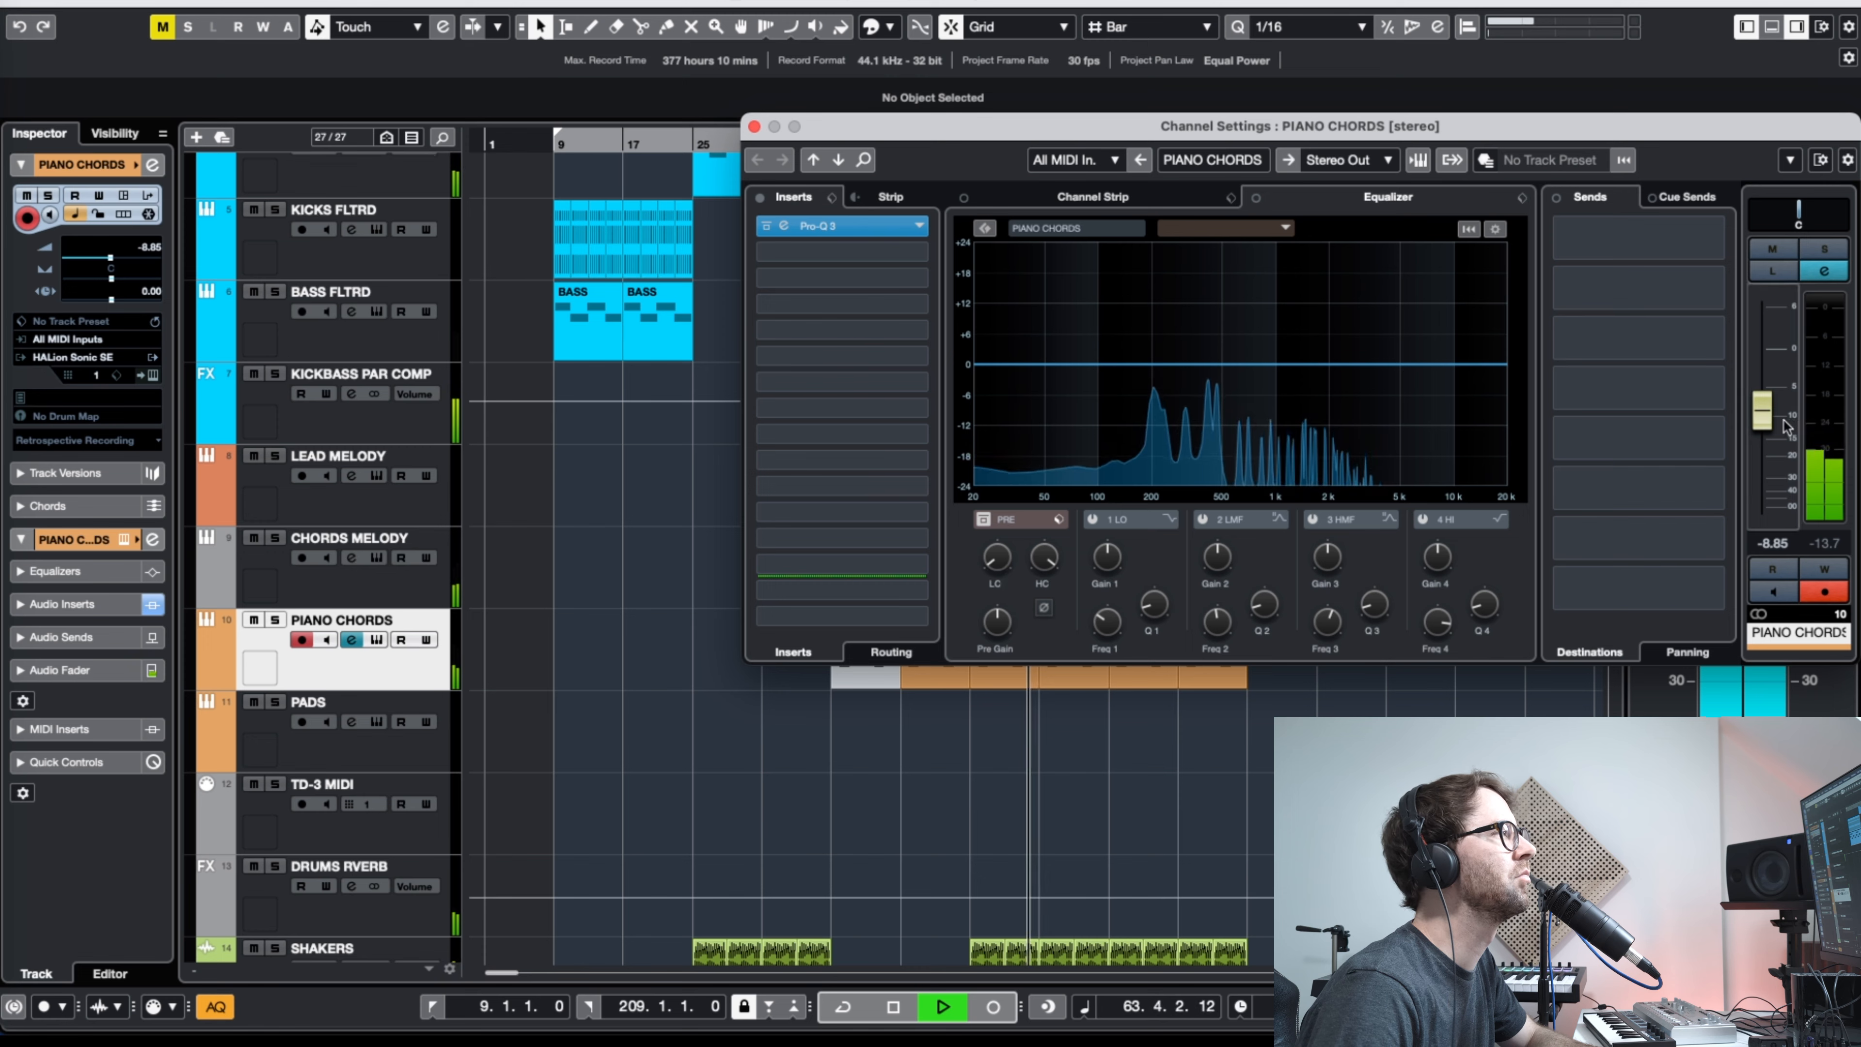
pyautogui.moveTo(1420, 141); pyautogui.dragTo(1300, 136)
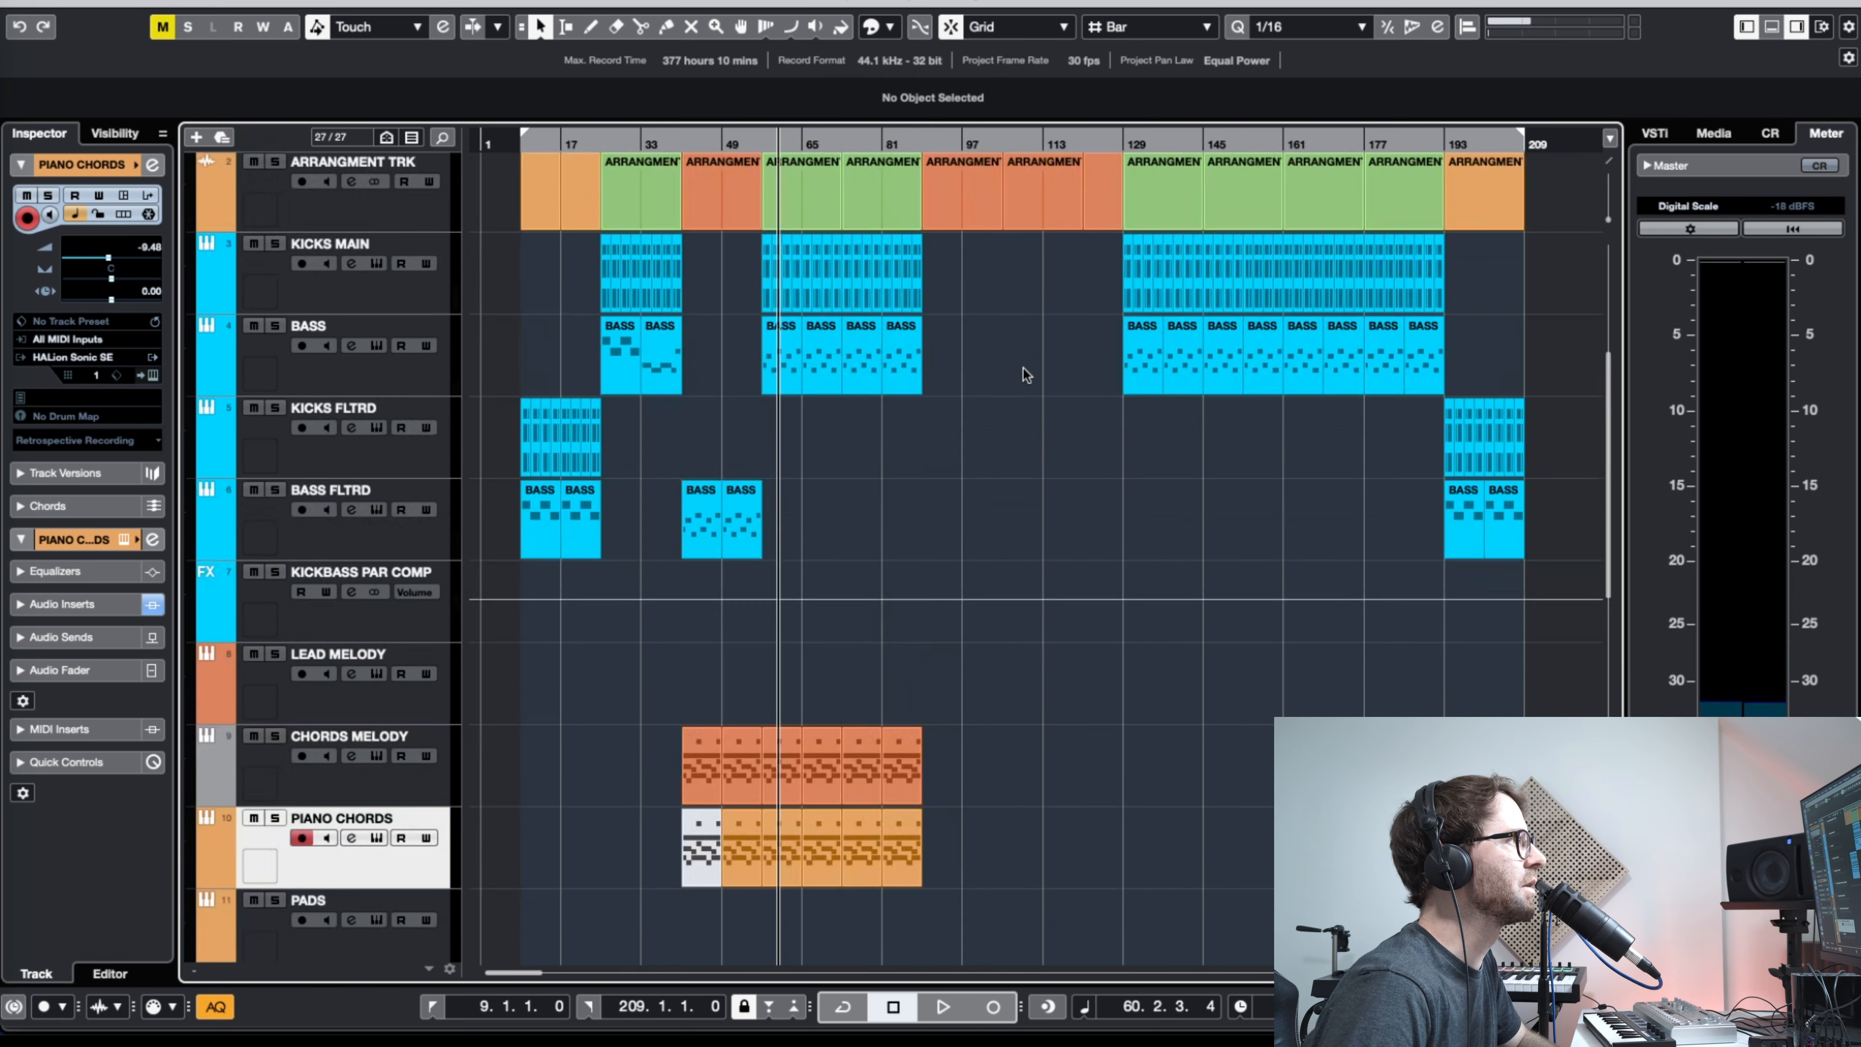
# Step: Copy the OPEN HATS parts from the loop at bar 225 so they fill bars 57 to 89
pyautogui.scroll(2, 1024, 368)
pyautogui.moveTo(813, 143); pyautogui.dragTo(762, 169)
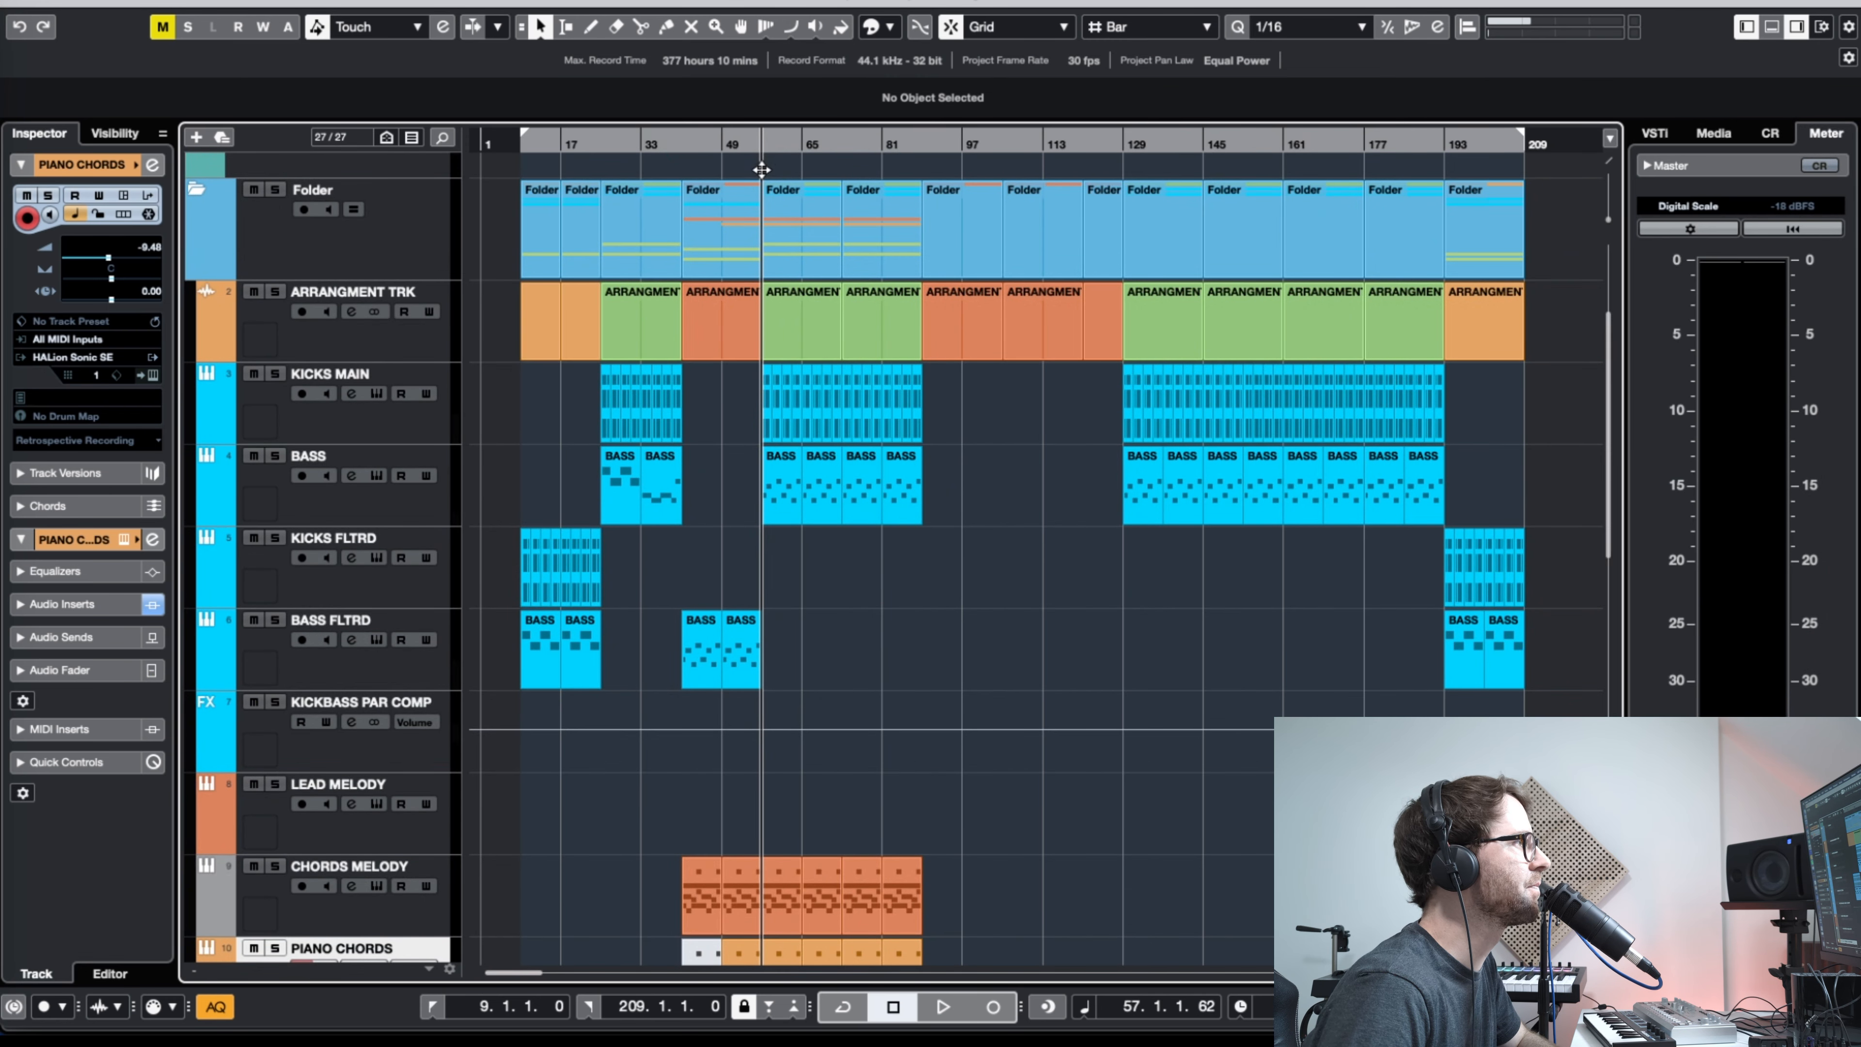
pyautogui.scroll(-6, 946, 591)
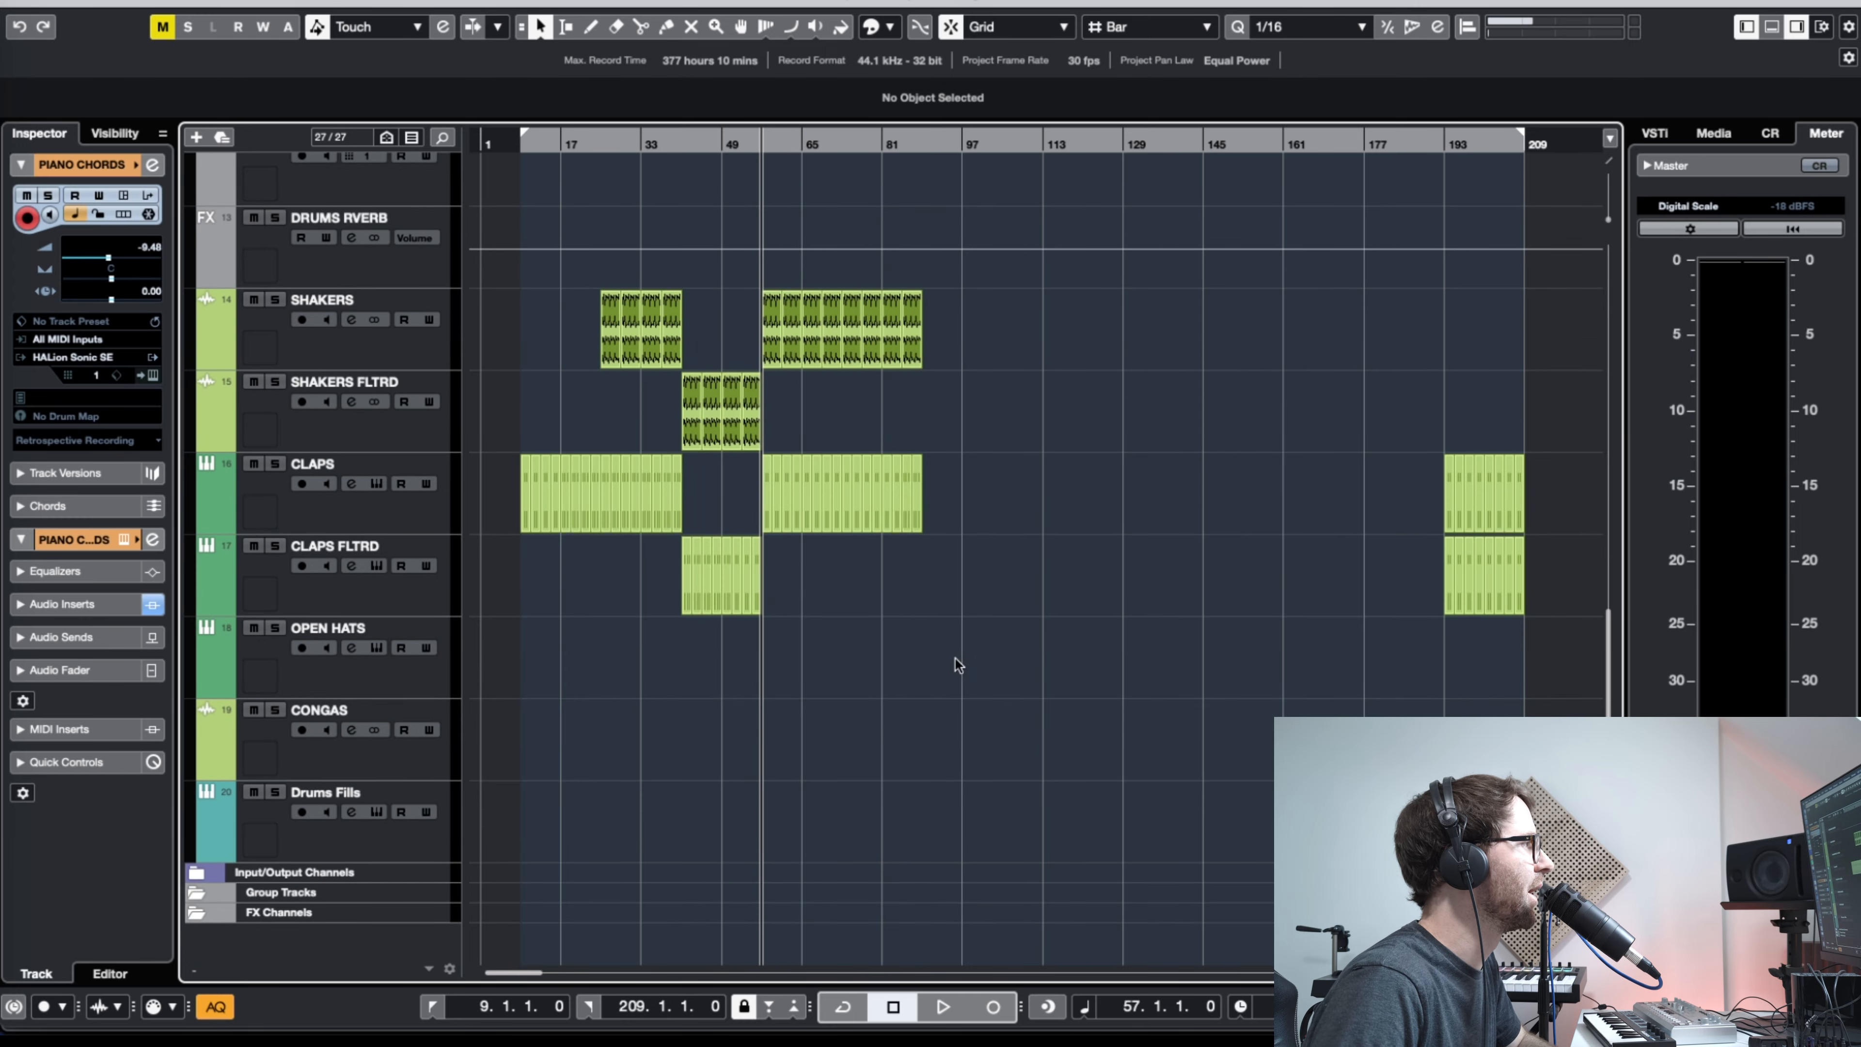
pyautogui.press('g')
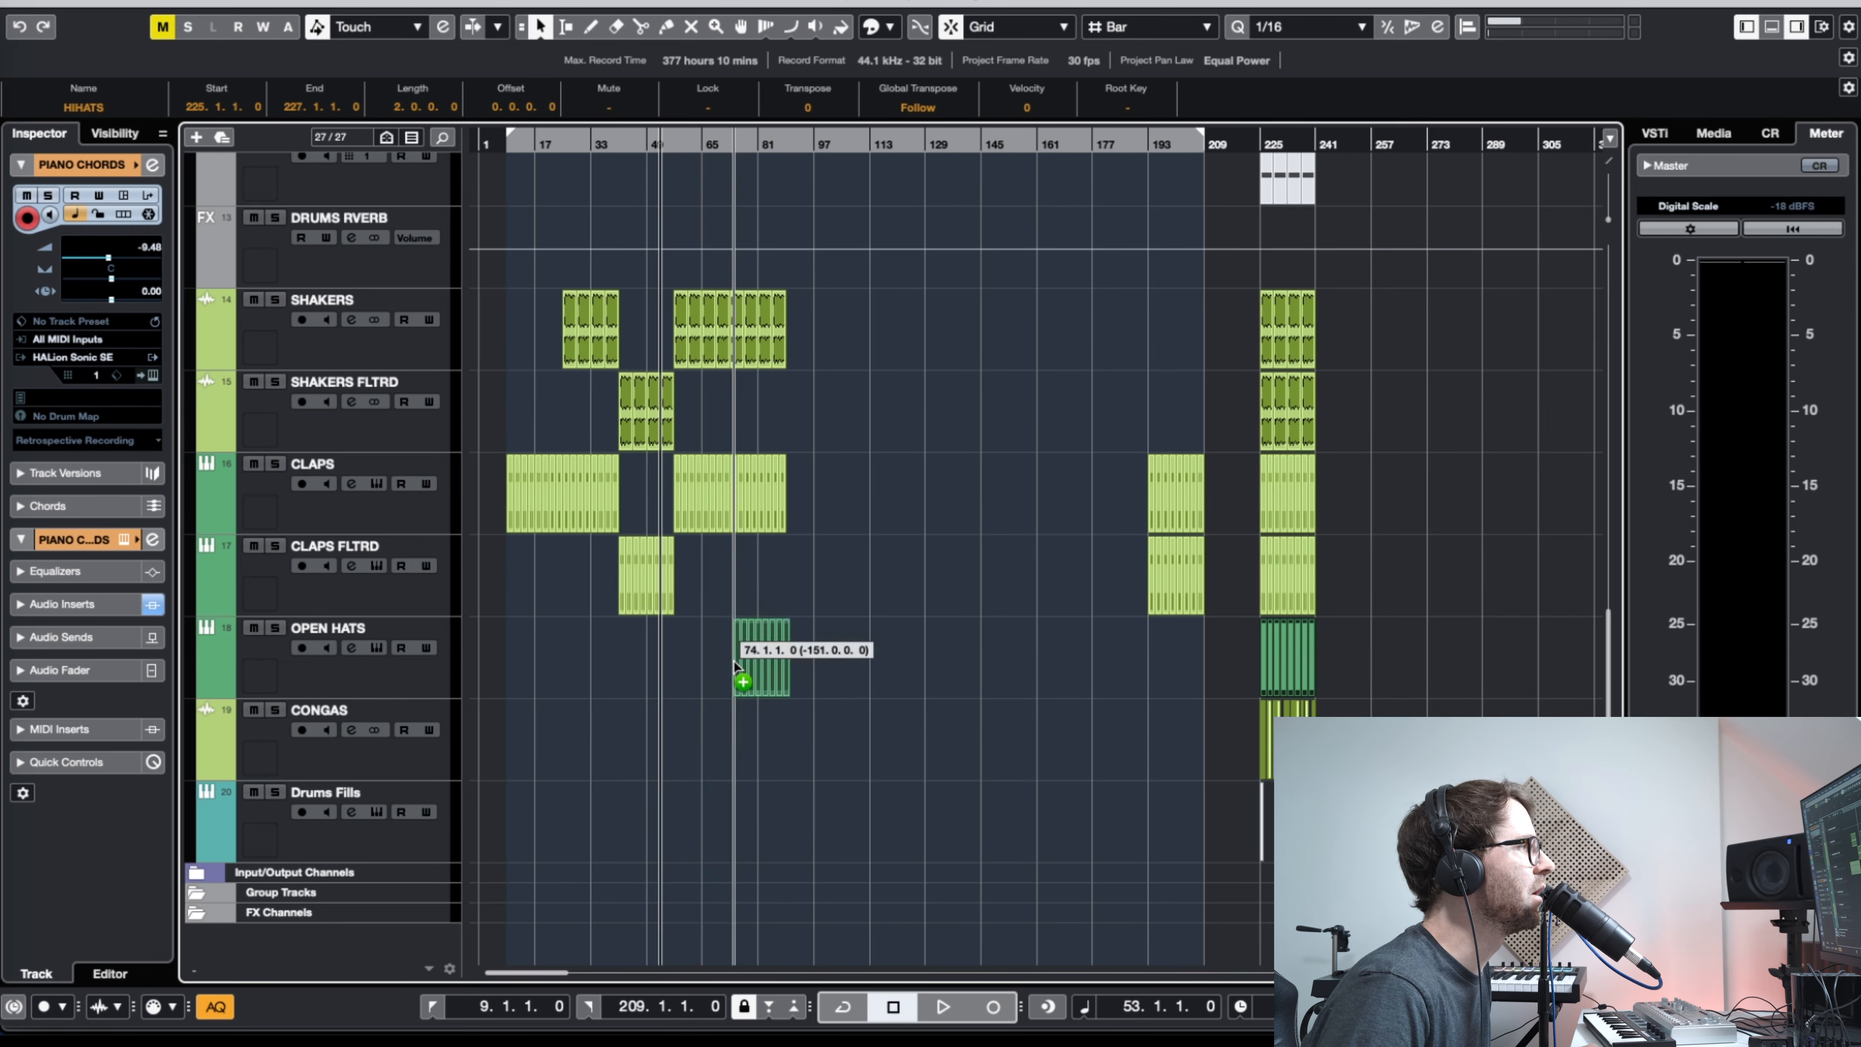
pyautogui.moveTo(738, 666); pyautogui.dragTo(735, 664)
# Step: Play from bar 53 to check the transition into the open hats at bar 57
pyautogui.moveTo(670, 145); pyautogui.dragTo(696, 310)
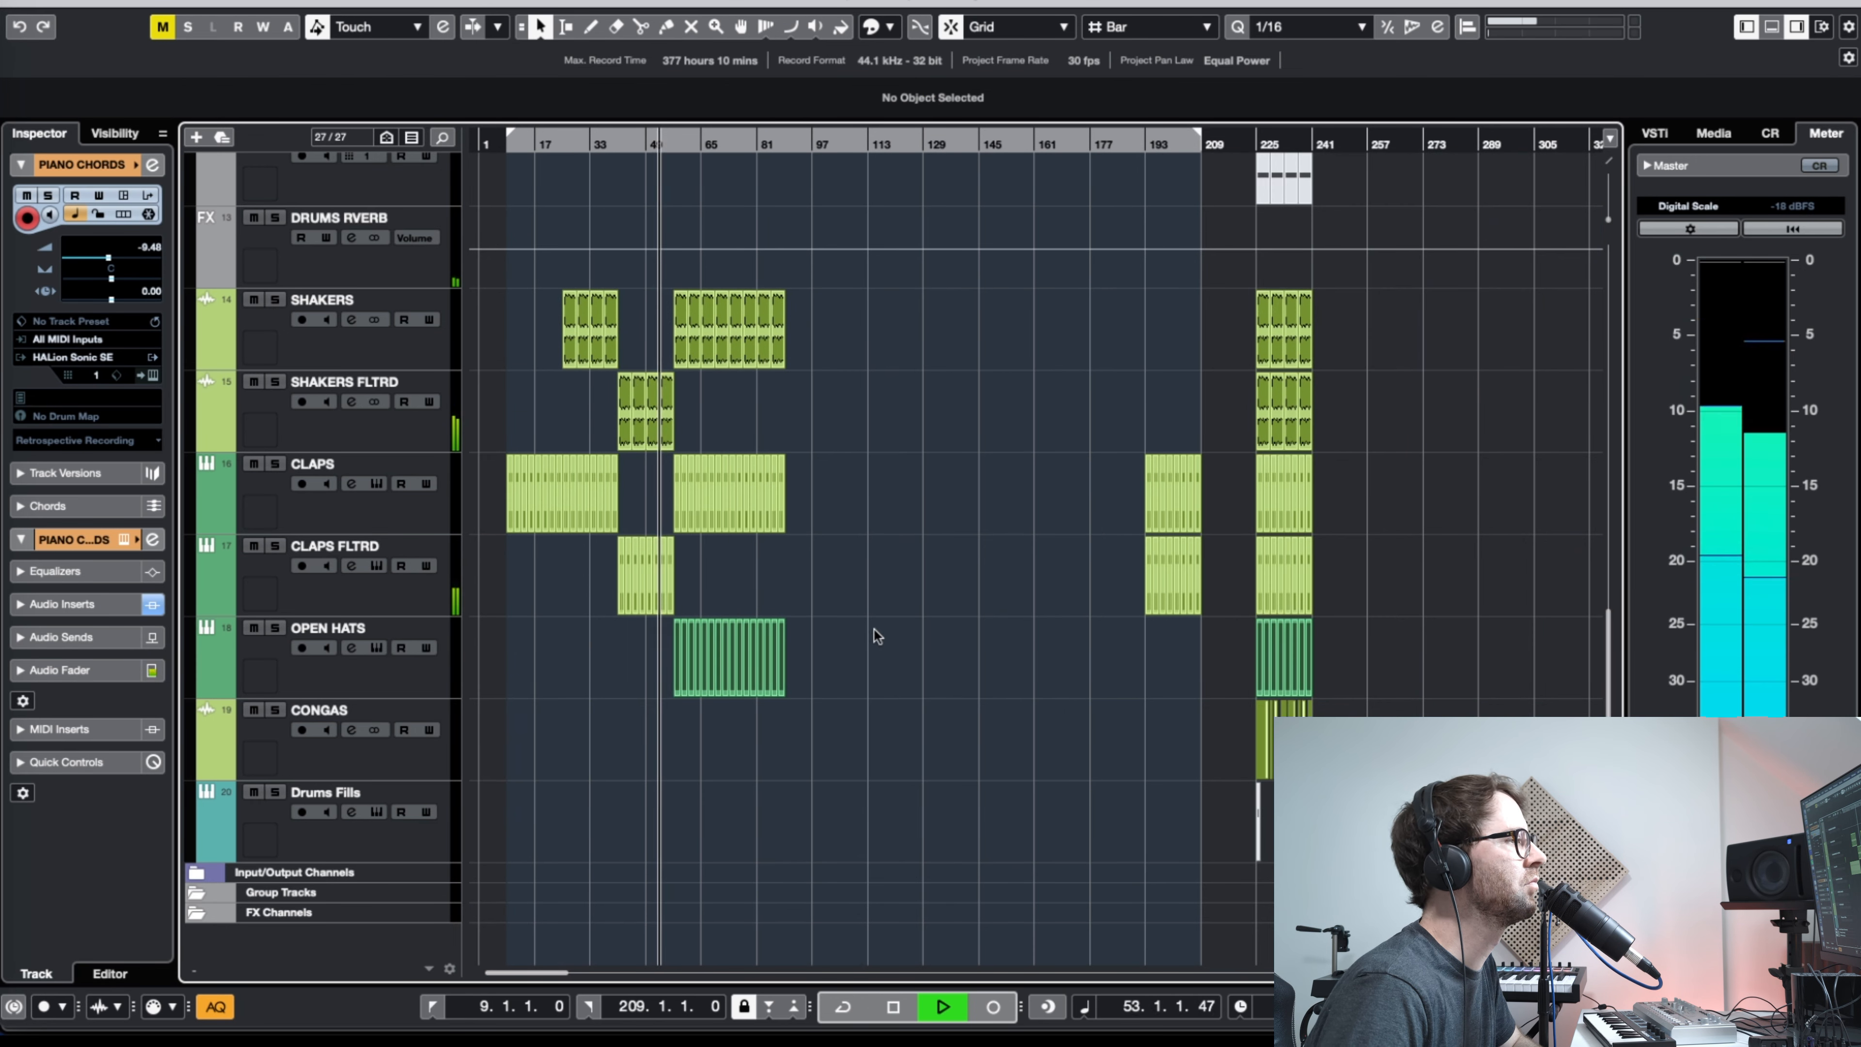
pyautogui.press('h')
pyautogui.press('h')
pyautogui.press('h')
pyautogui.press('h')
pyautogui.press('h')
pyautogui.press('h')
pyautogui.press('h')
pyautogui.press('h')
pyautogui.press('h')
pyautogui.press('h')
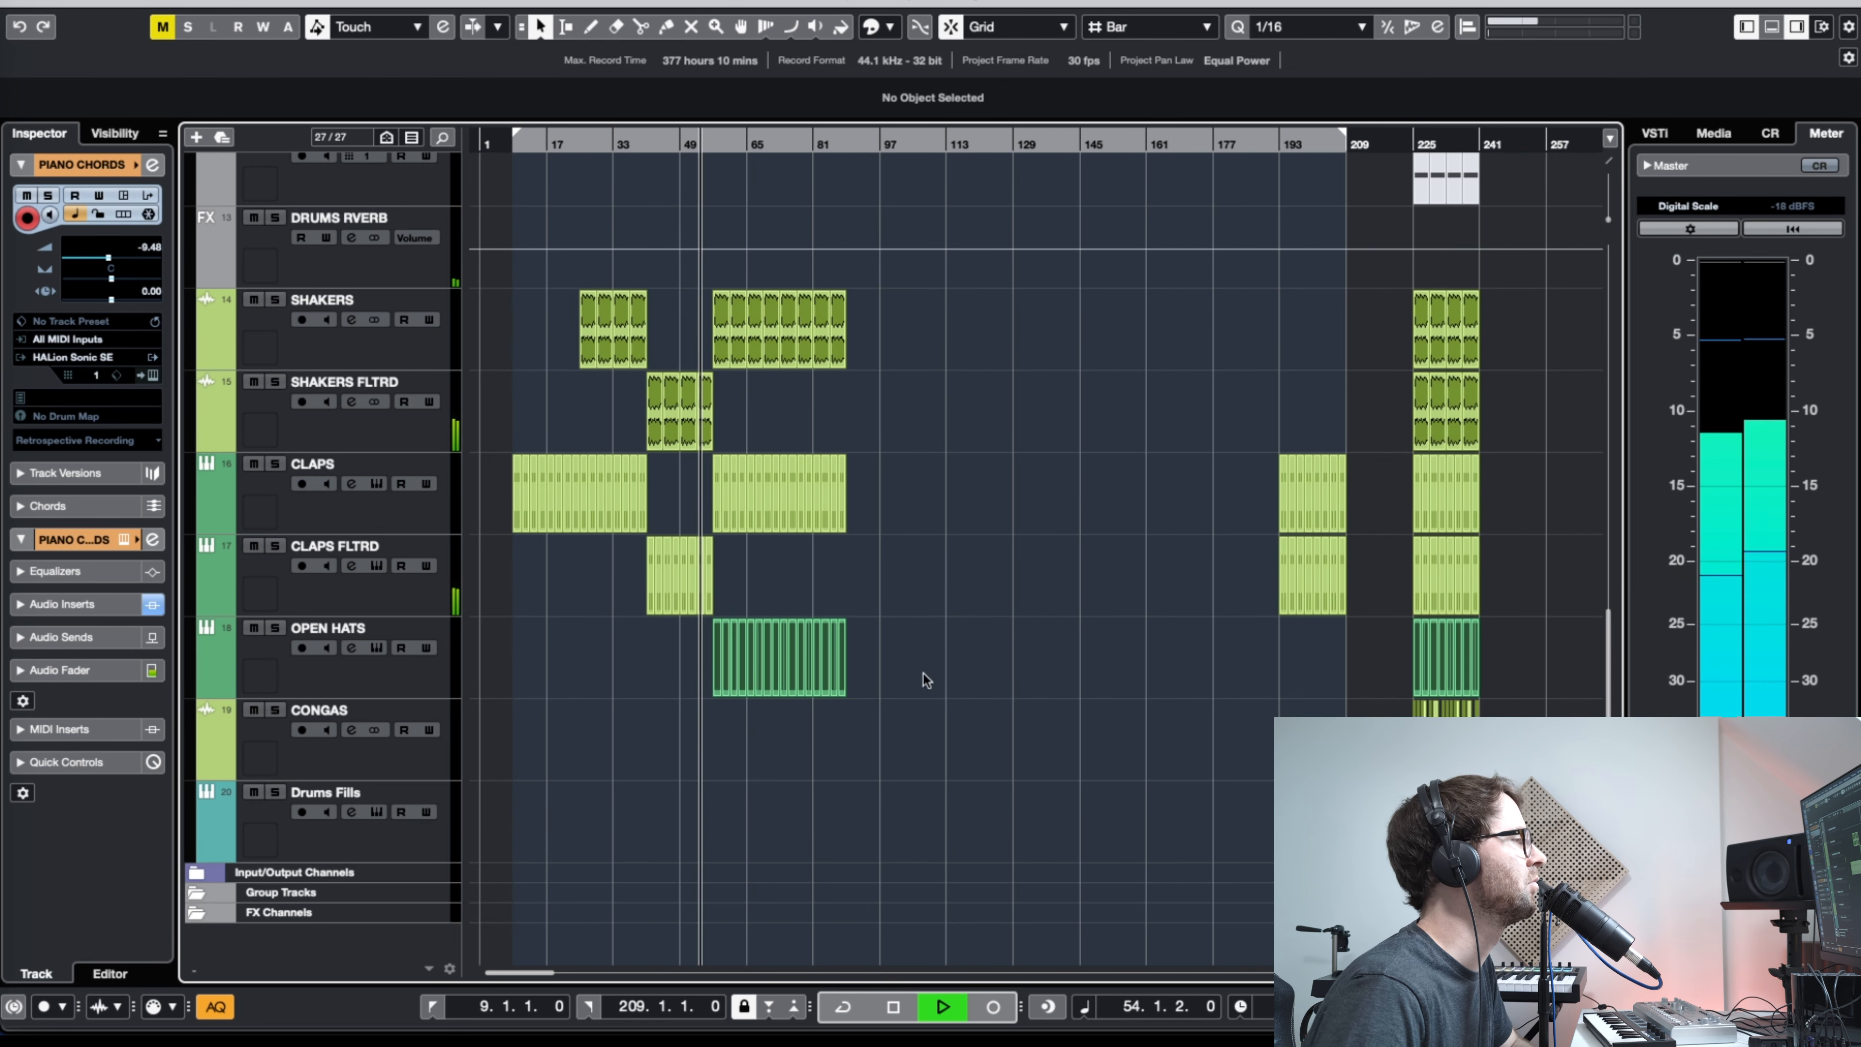
pyautogui.press('g')
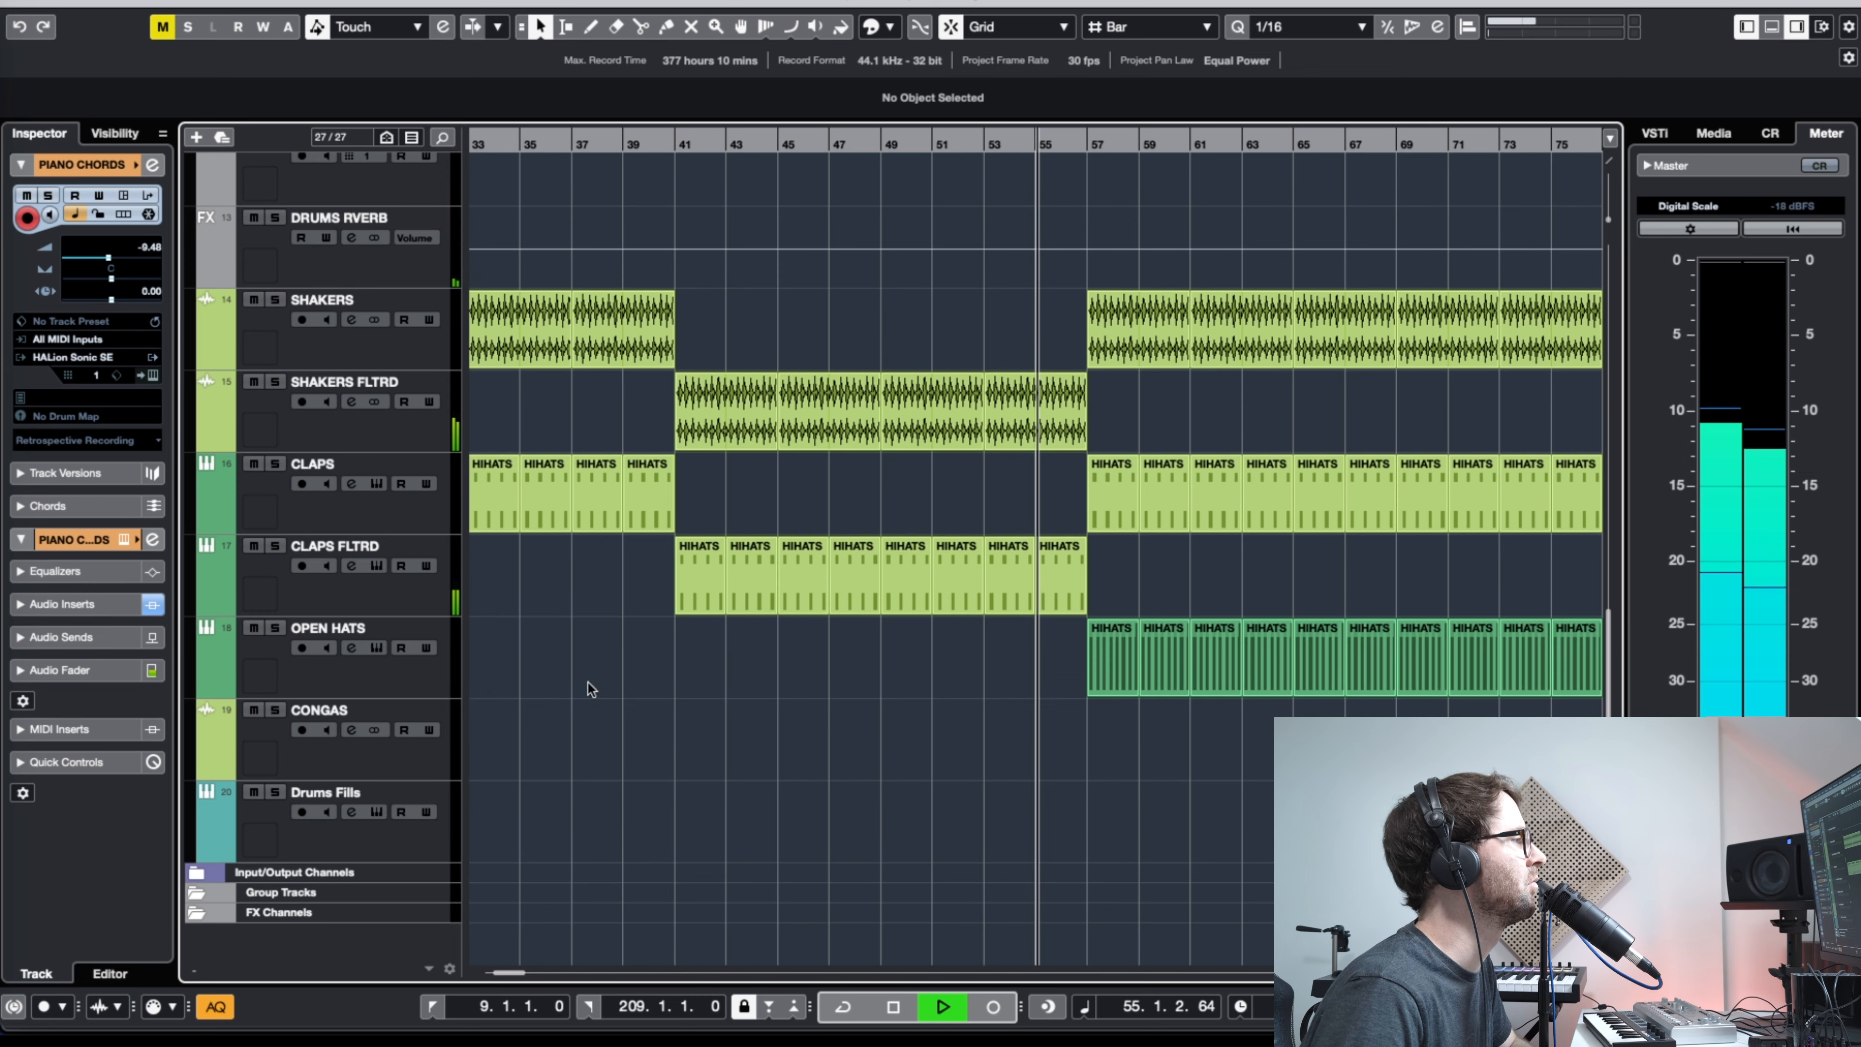
# Step: Set the OPEN HATS track's DRUMS RVERB send to -19.2 and its volume to -15.4 during playback
pyautogui.click(415, 683)
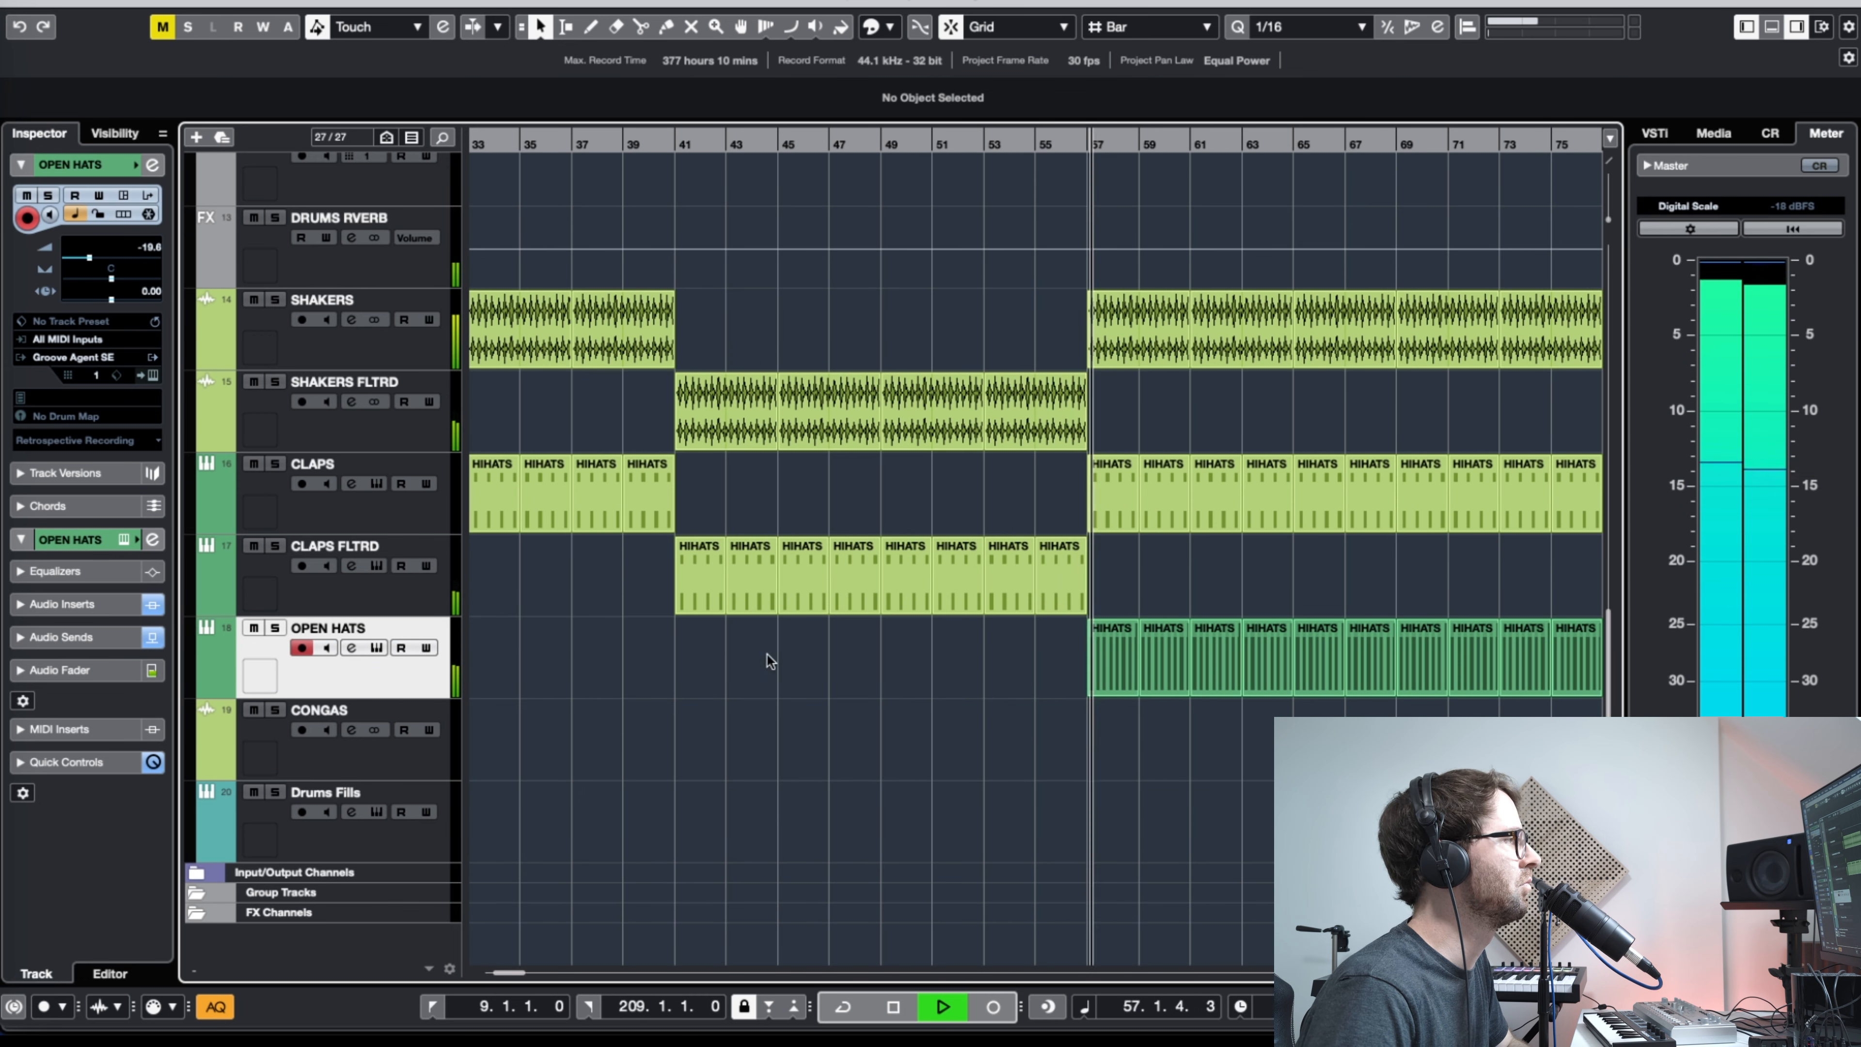
pyautogui.press('g')
pyautogui.press('g')
pyautogui.press('g')
pyautogui.press('g')
pyautogui.press('g')
pyautogui.press('g')
pyautogui.press('g')
pyautogui.press('g')
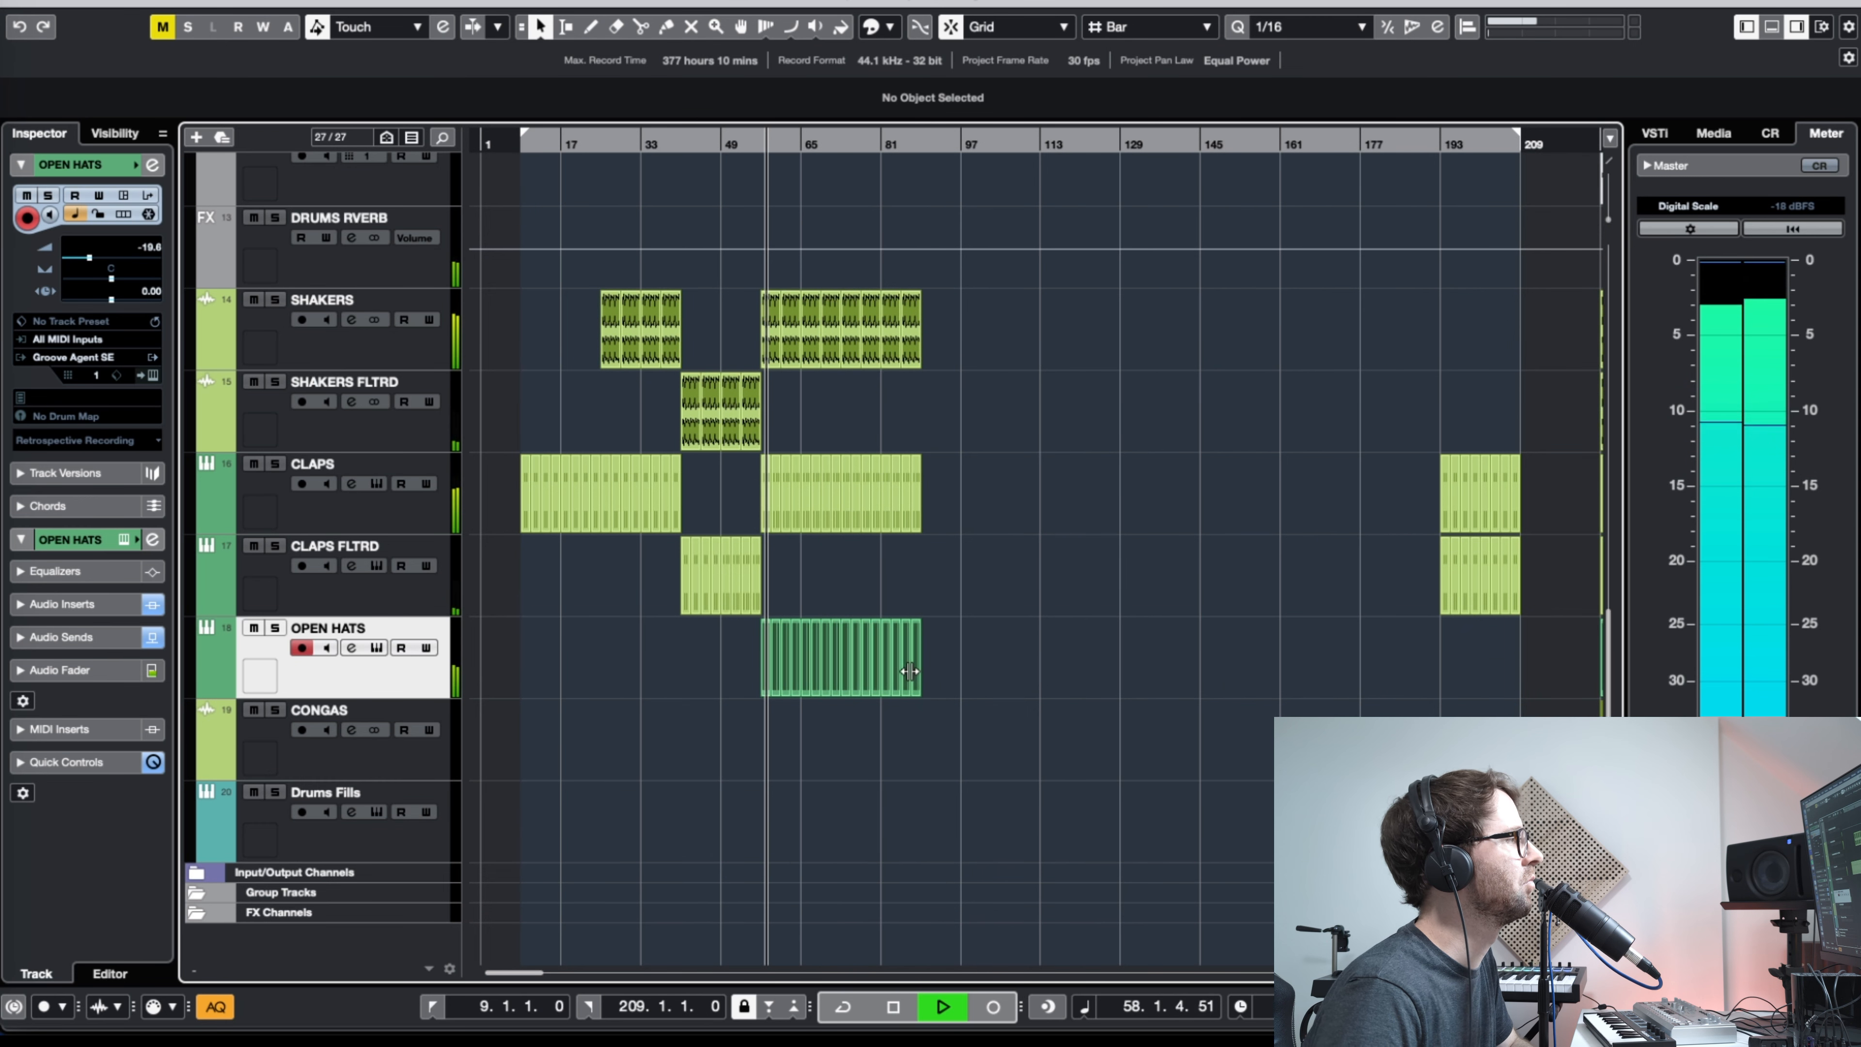
pyautogui.press('g')
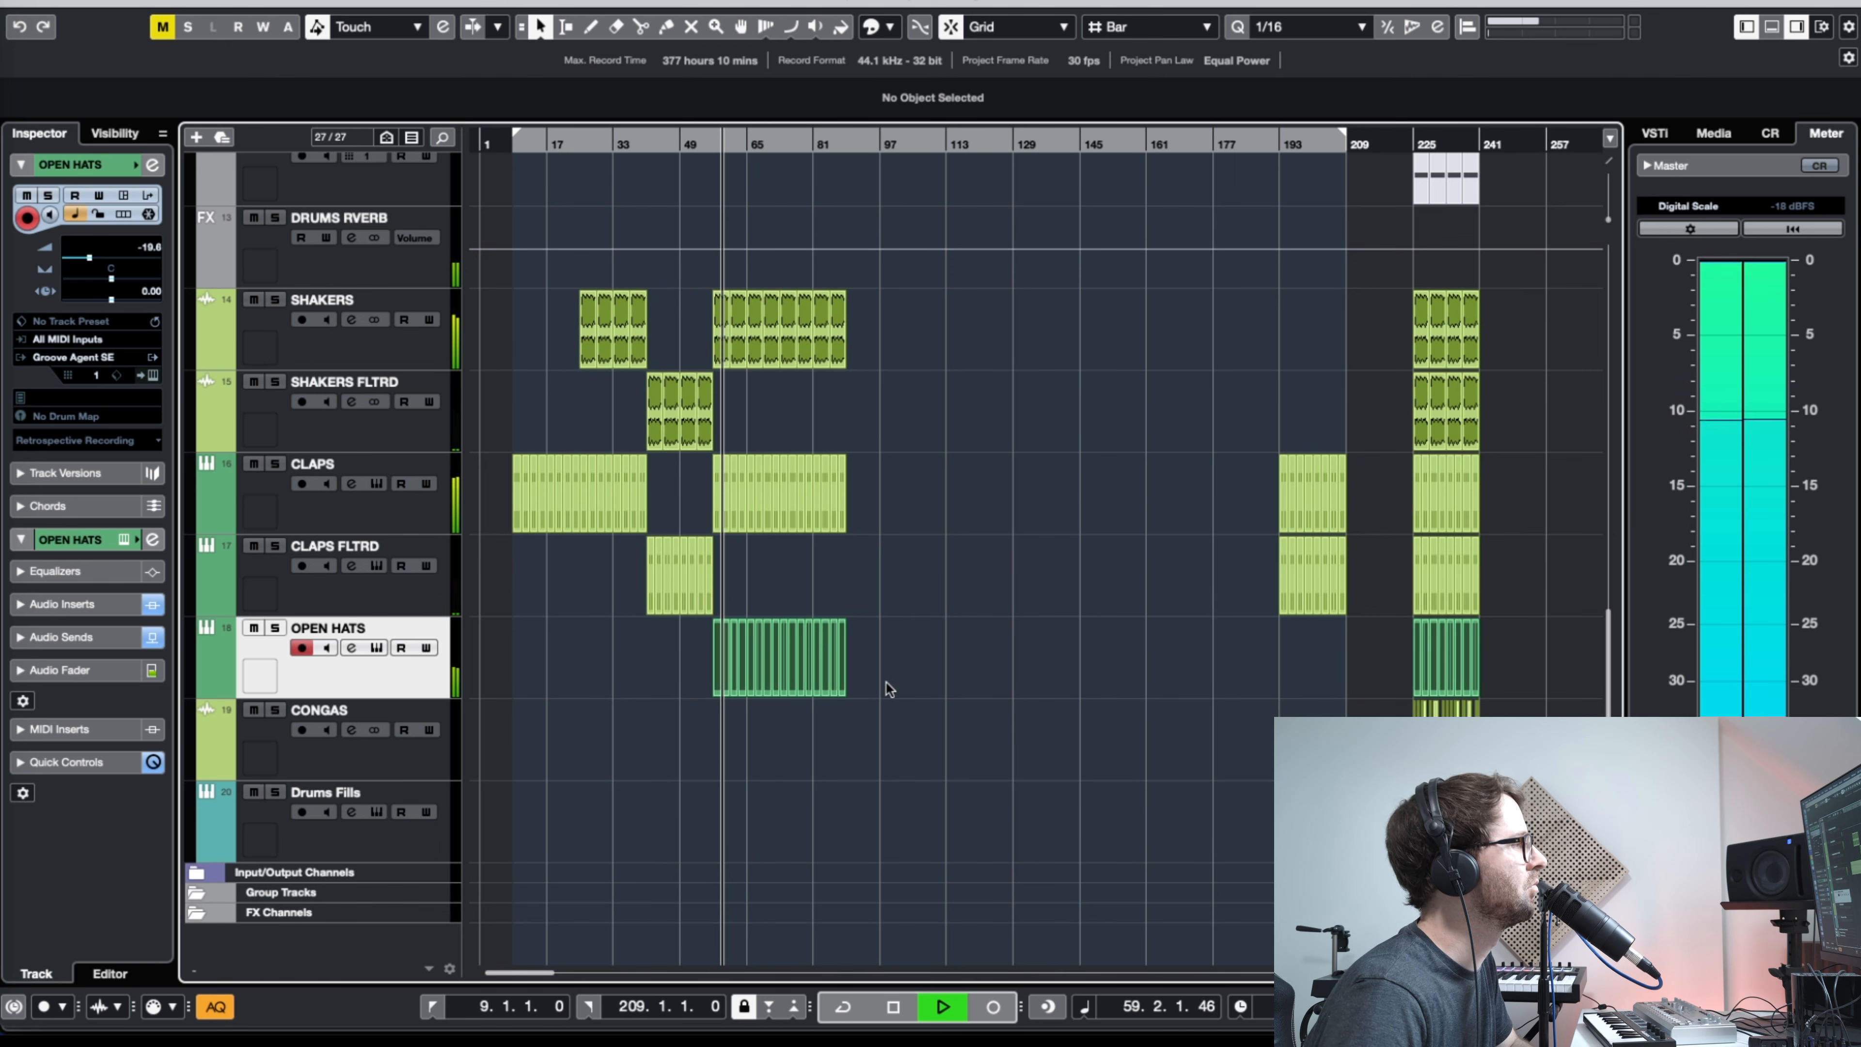
pyautogui.click(354, 650)
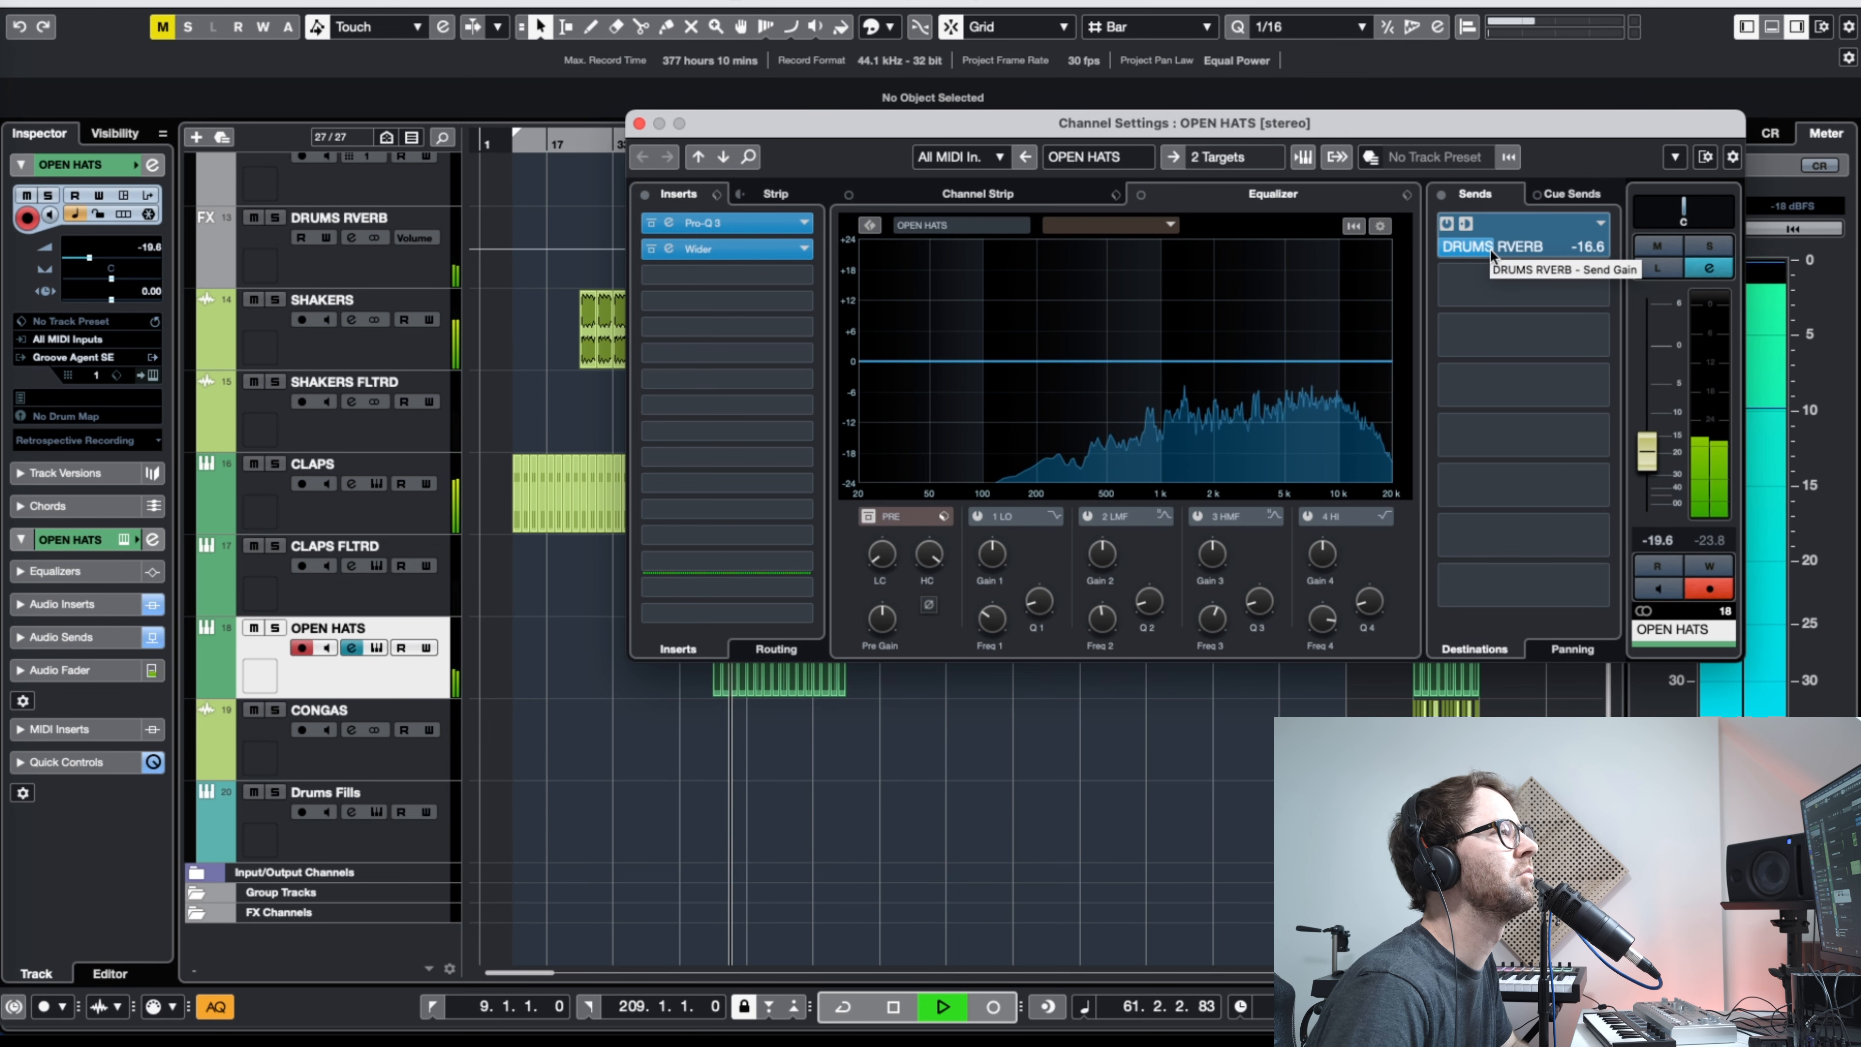
pyautogui.moveTo(1488, 249); pyautogui.dragTo(1468, 255)
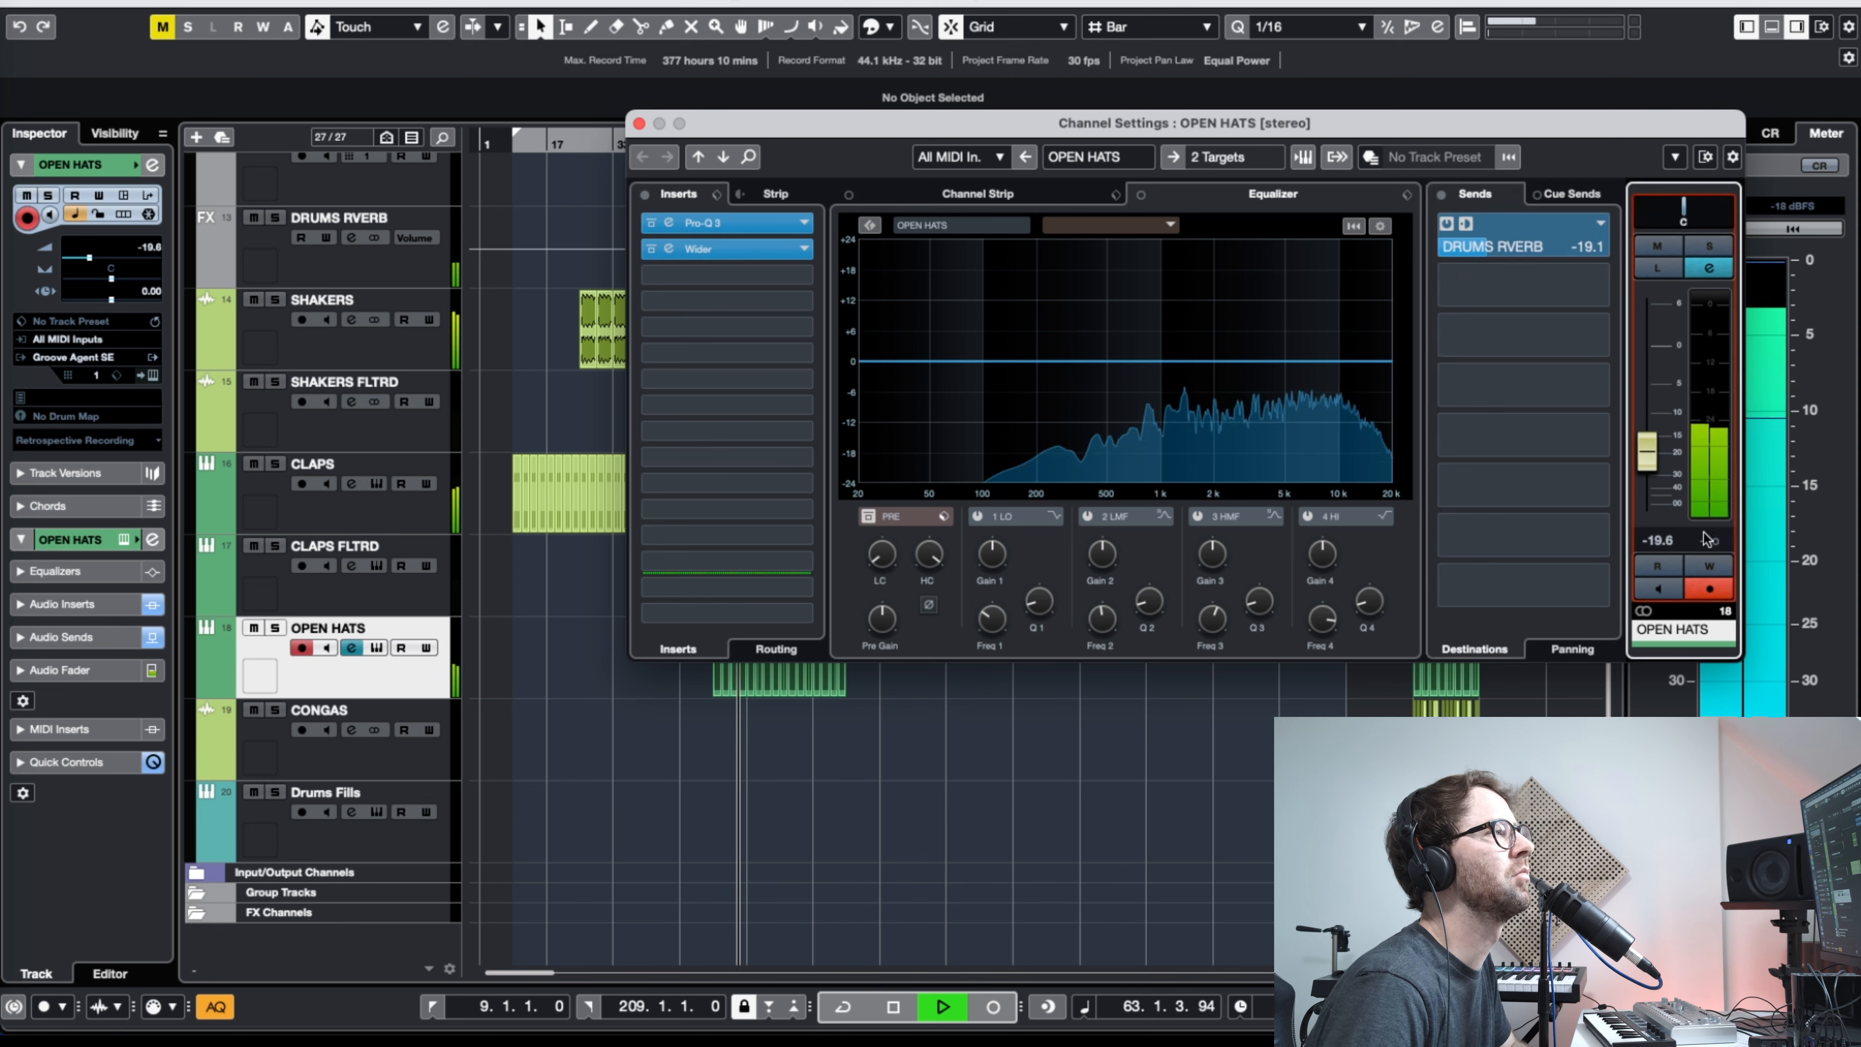
pyautogui.click(1482, 256)
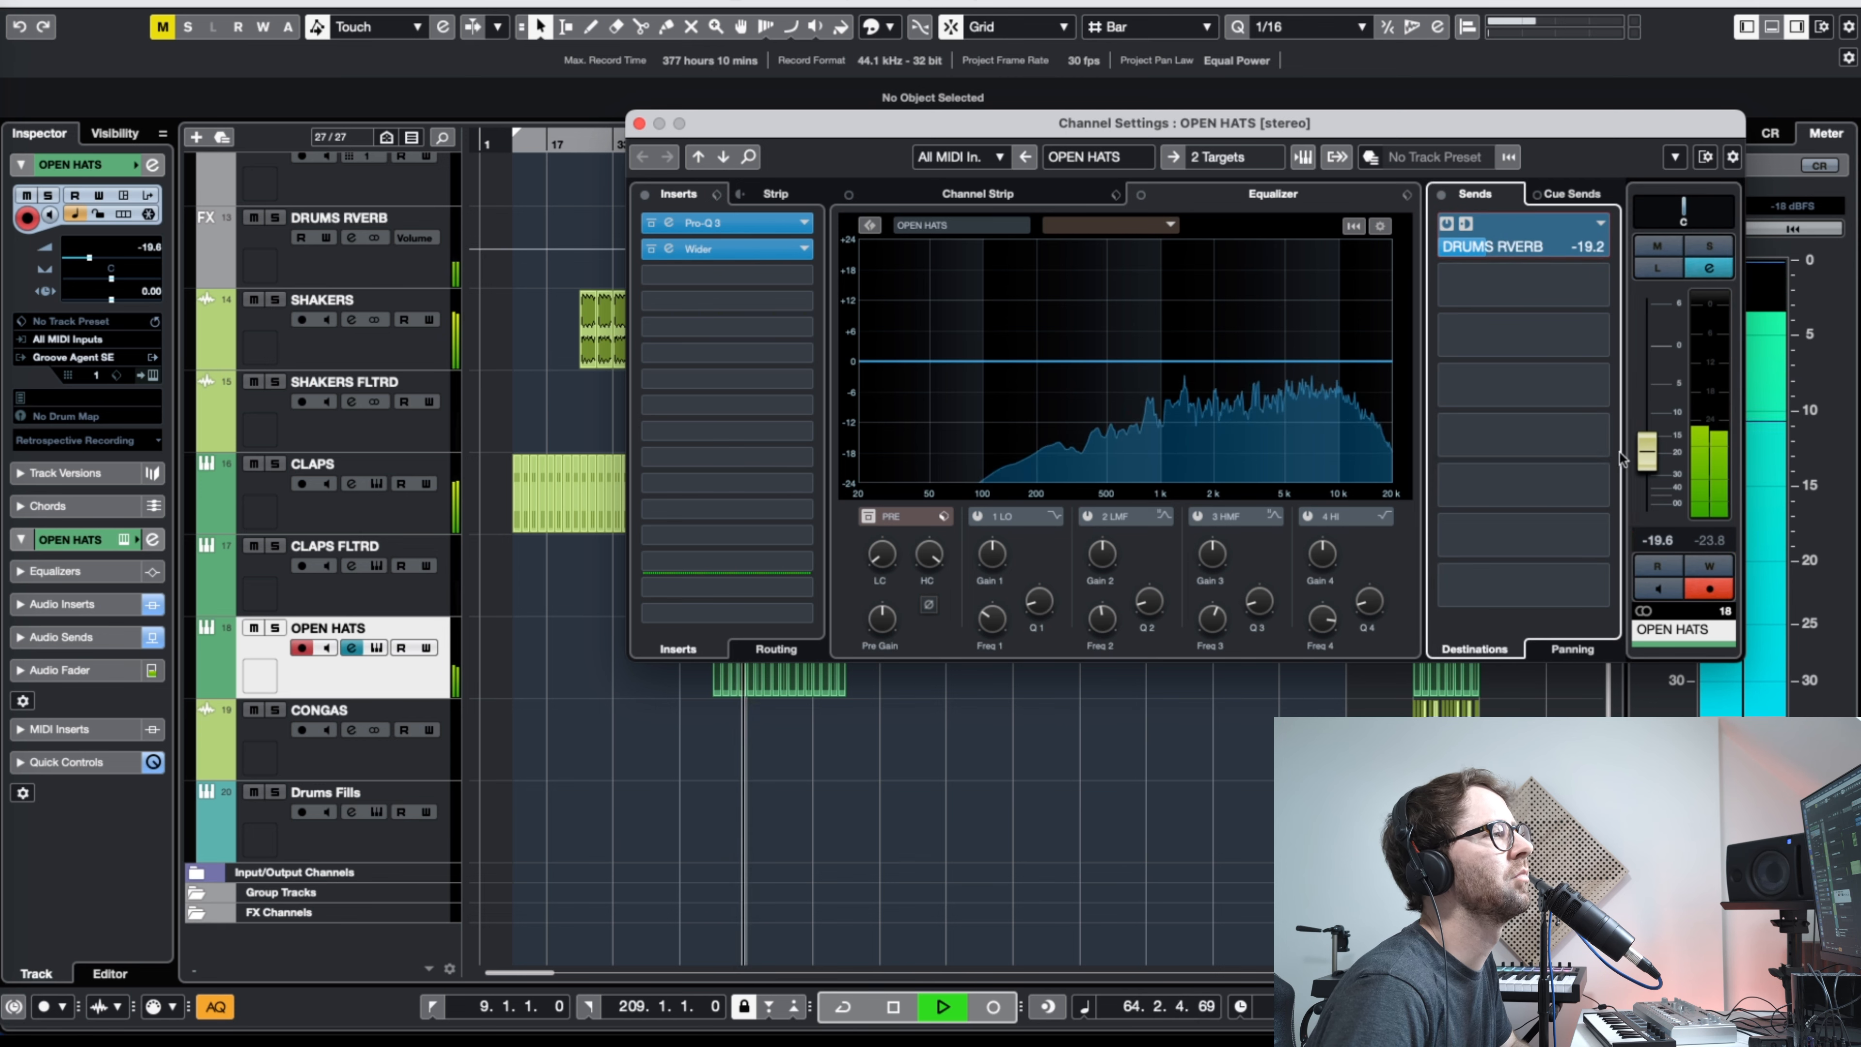
pyautogui.moveTo(1653, 461); pyautogui.dragTo(1654, 450)
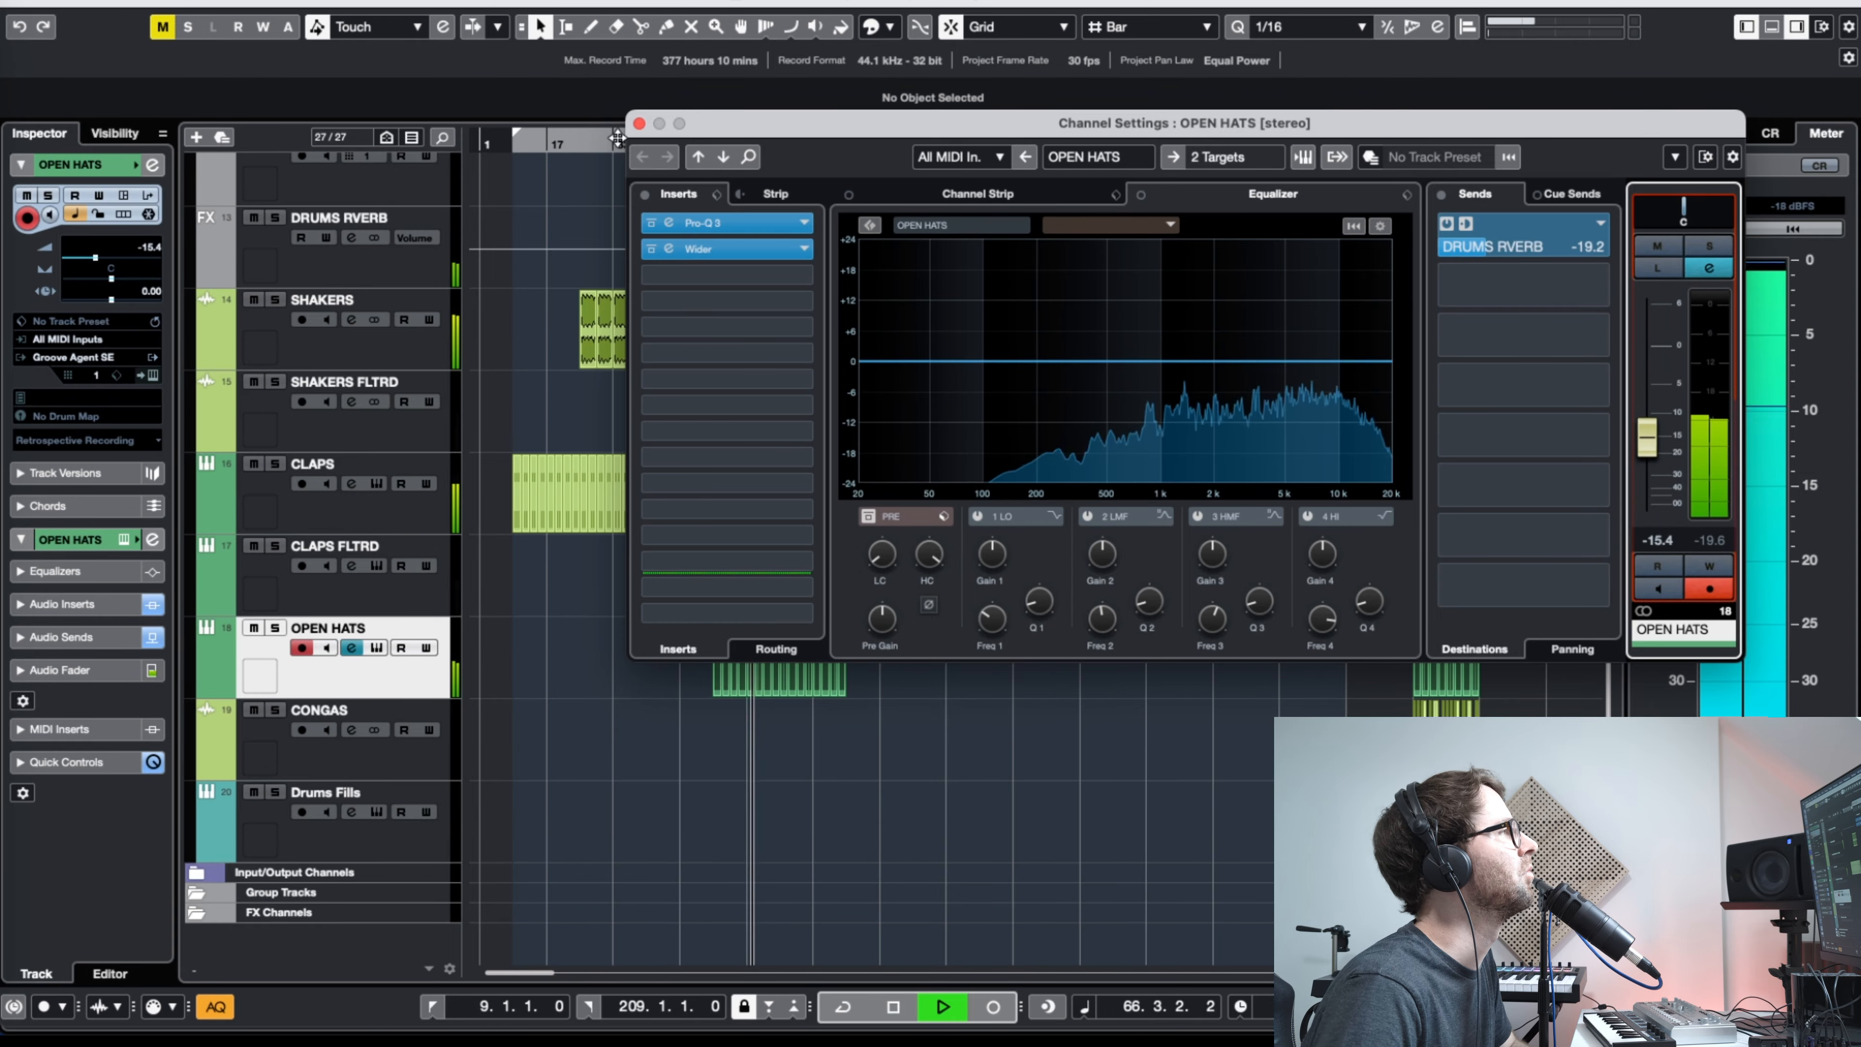
pyautogui.click(639, 124)
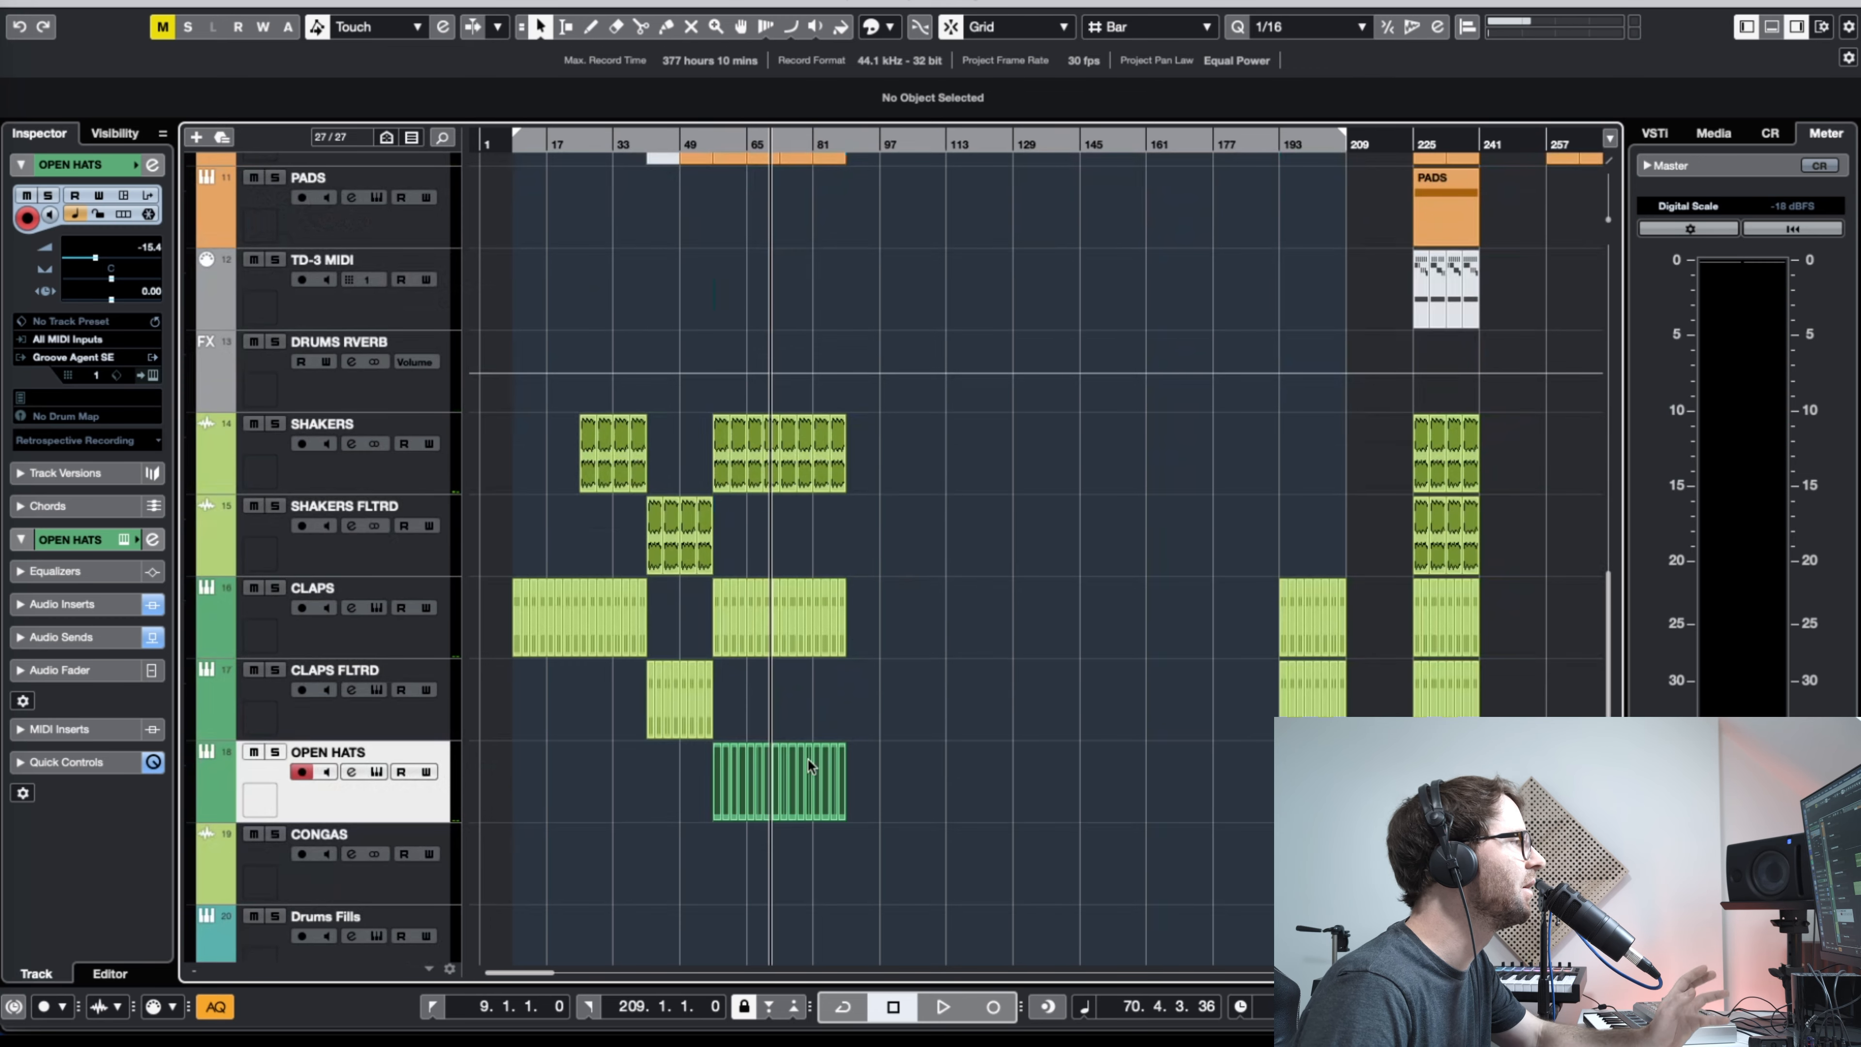
# Step: Move the playhead to bar 81 and review the arrangement from the drum tracks up to the reference track
pyautogui.moveTo(617, 143); pyautogui.dragTo(710, 199)
pyautogui.moveTo(751, 202); pyautogui.dragTo(839, 213)
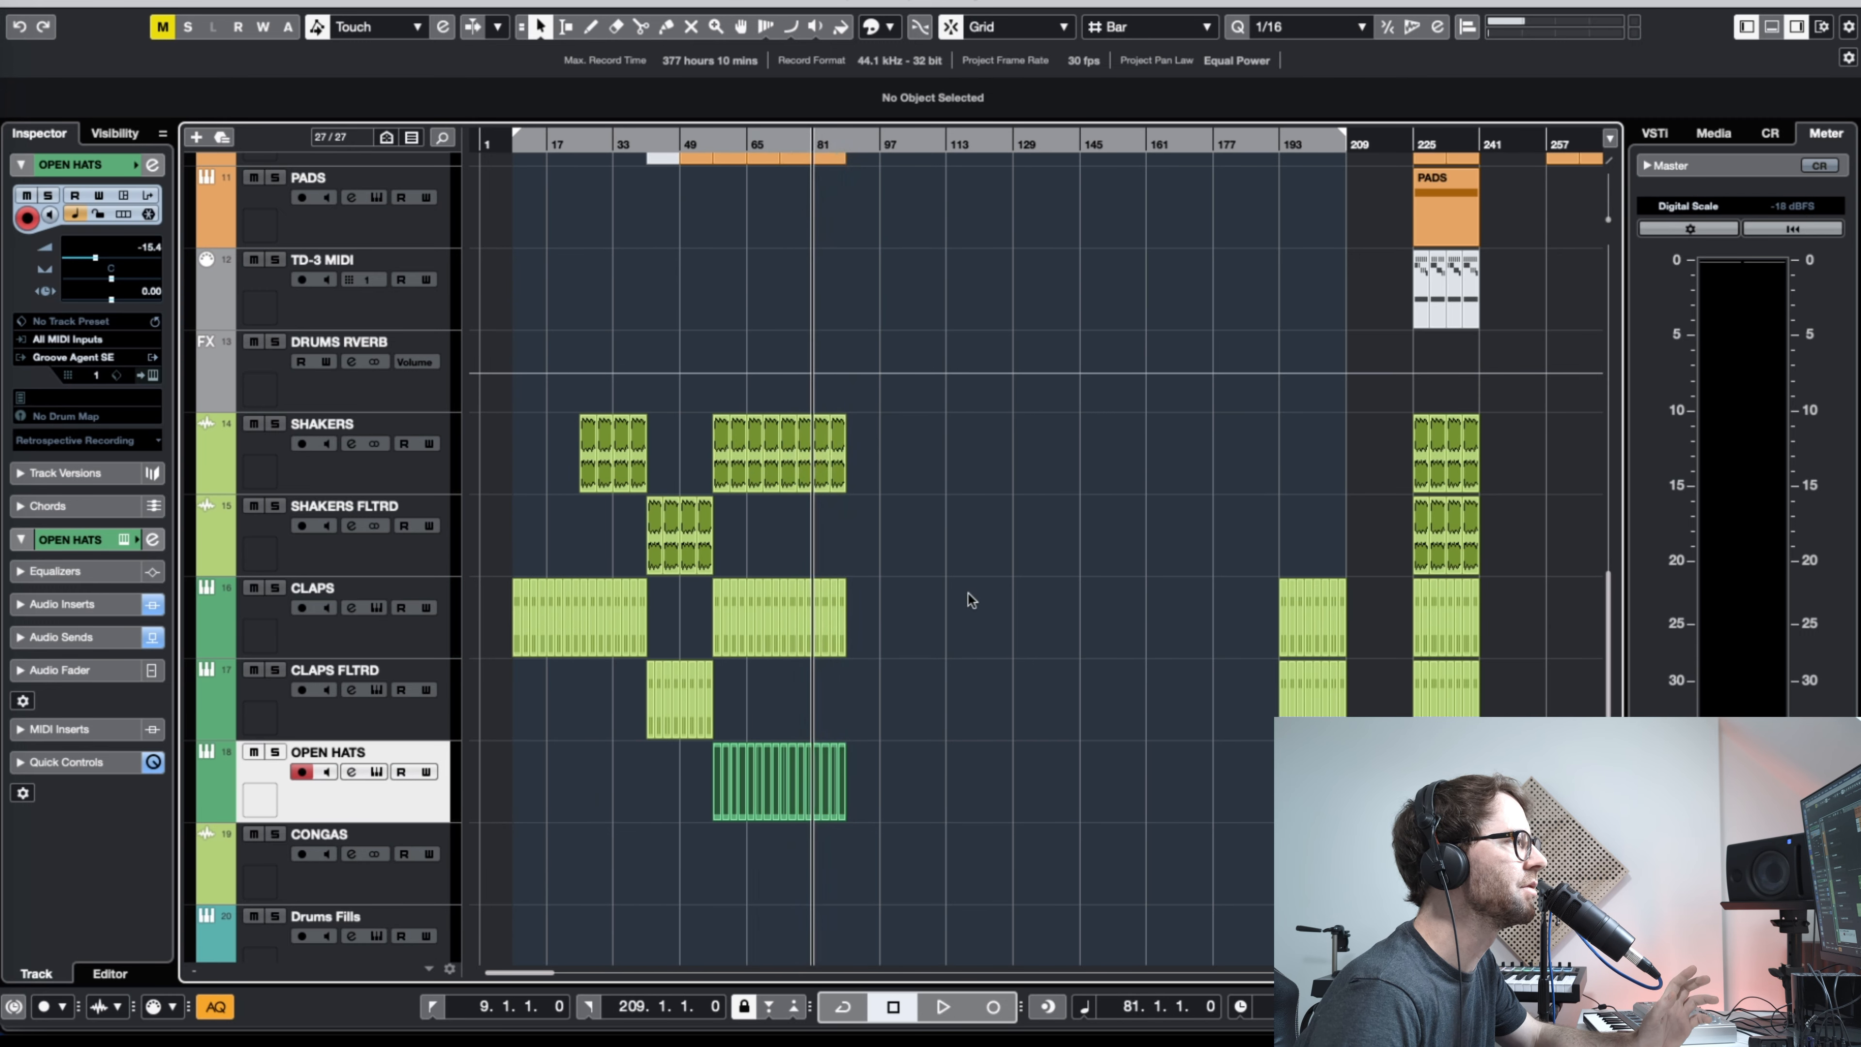
pyautogui.scroll(2, 967, 592)
pyautogui.scroll(2, 936, 693)
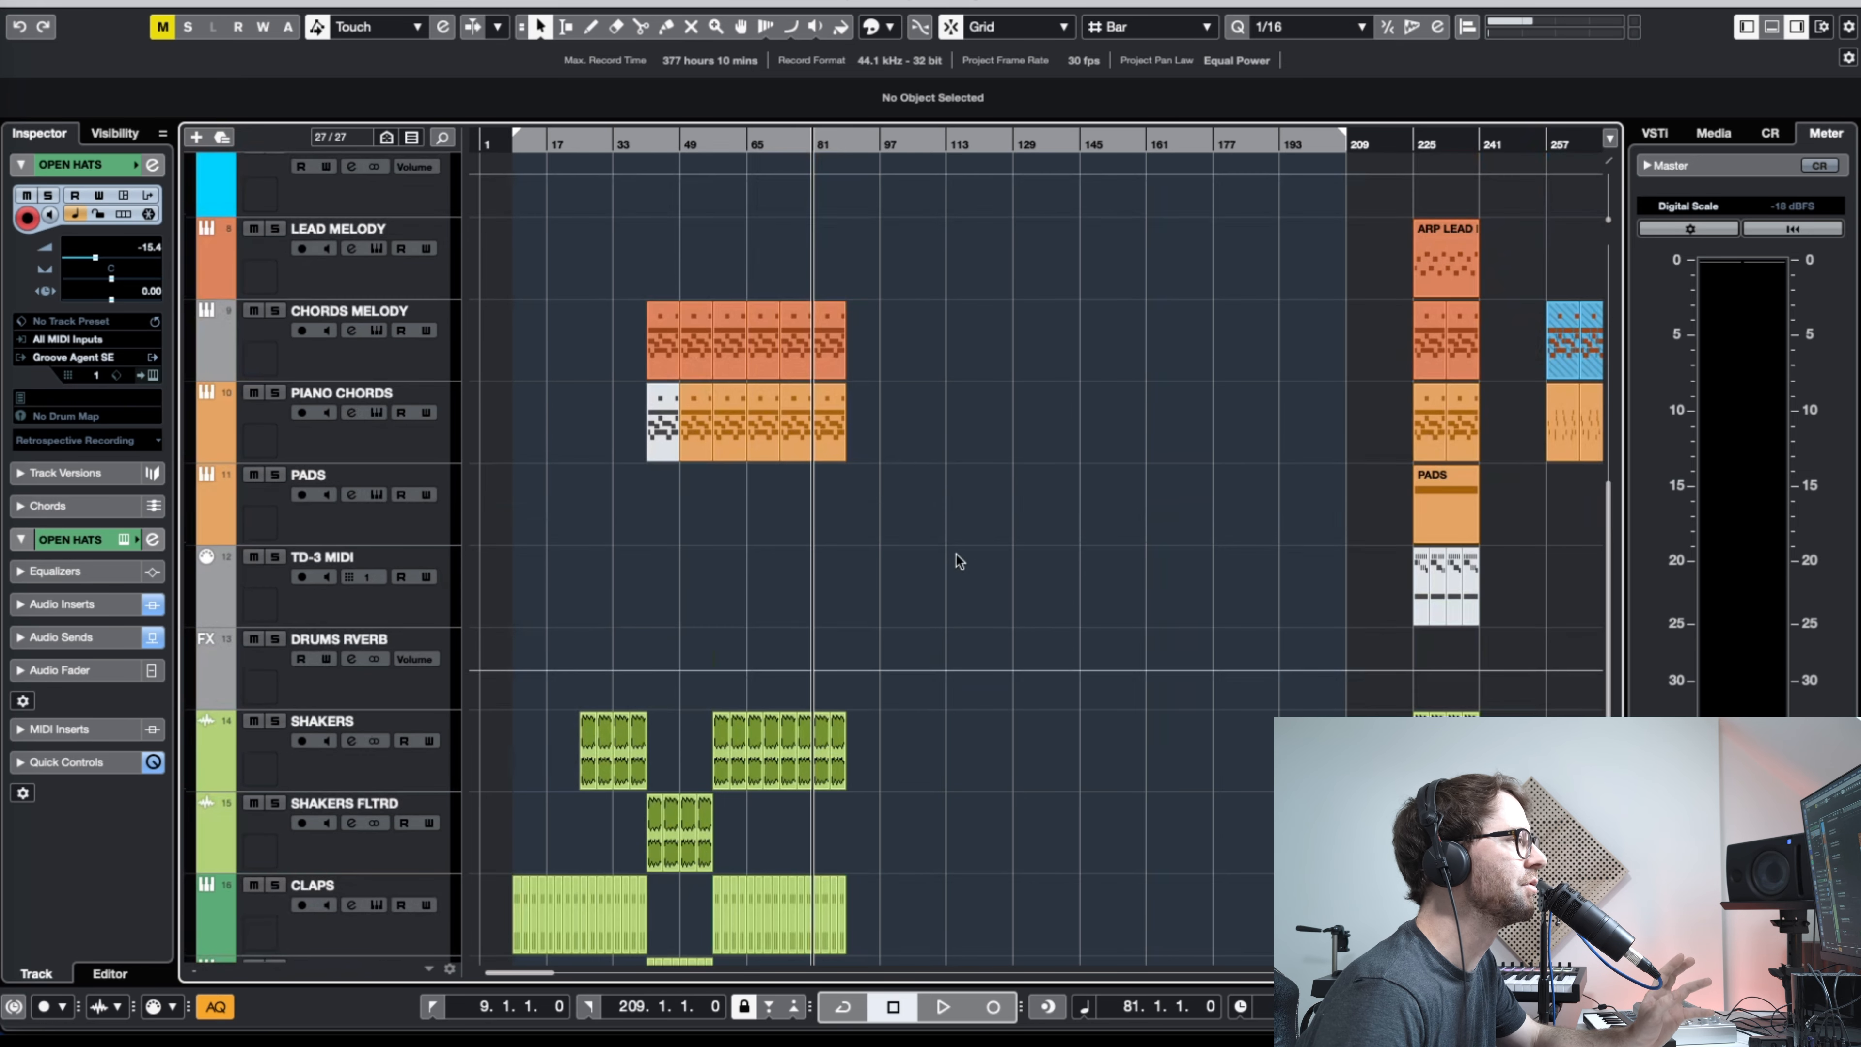
pyautogui.scroll(6, 957, 554)
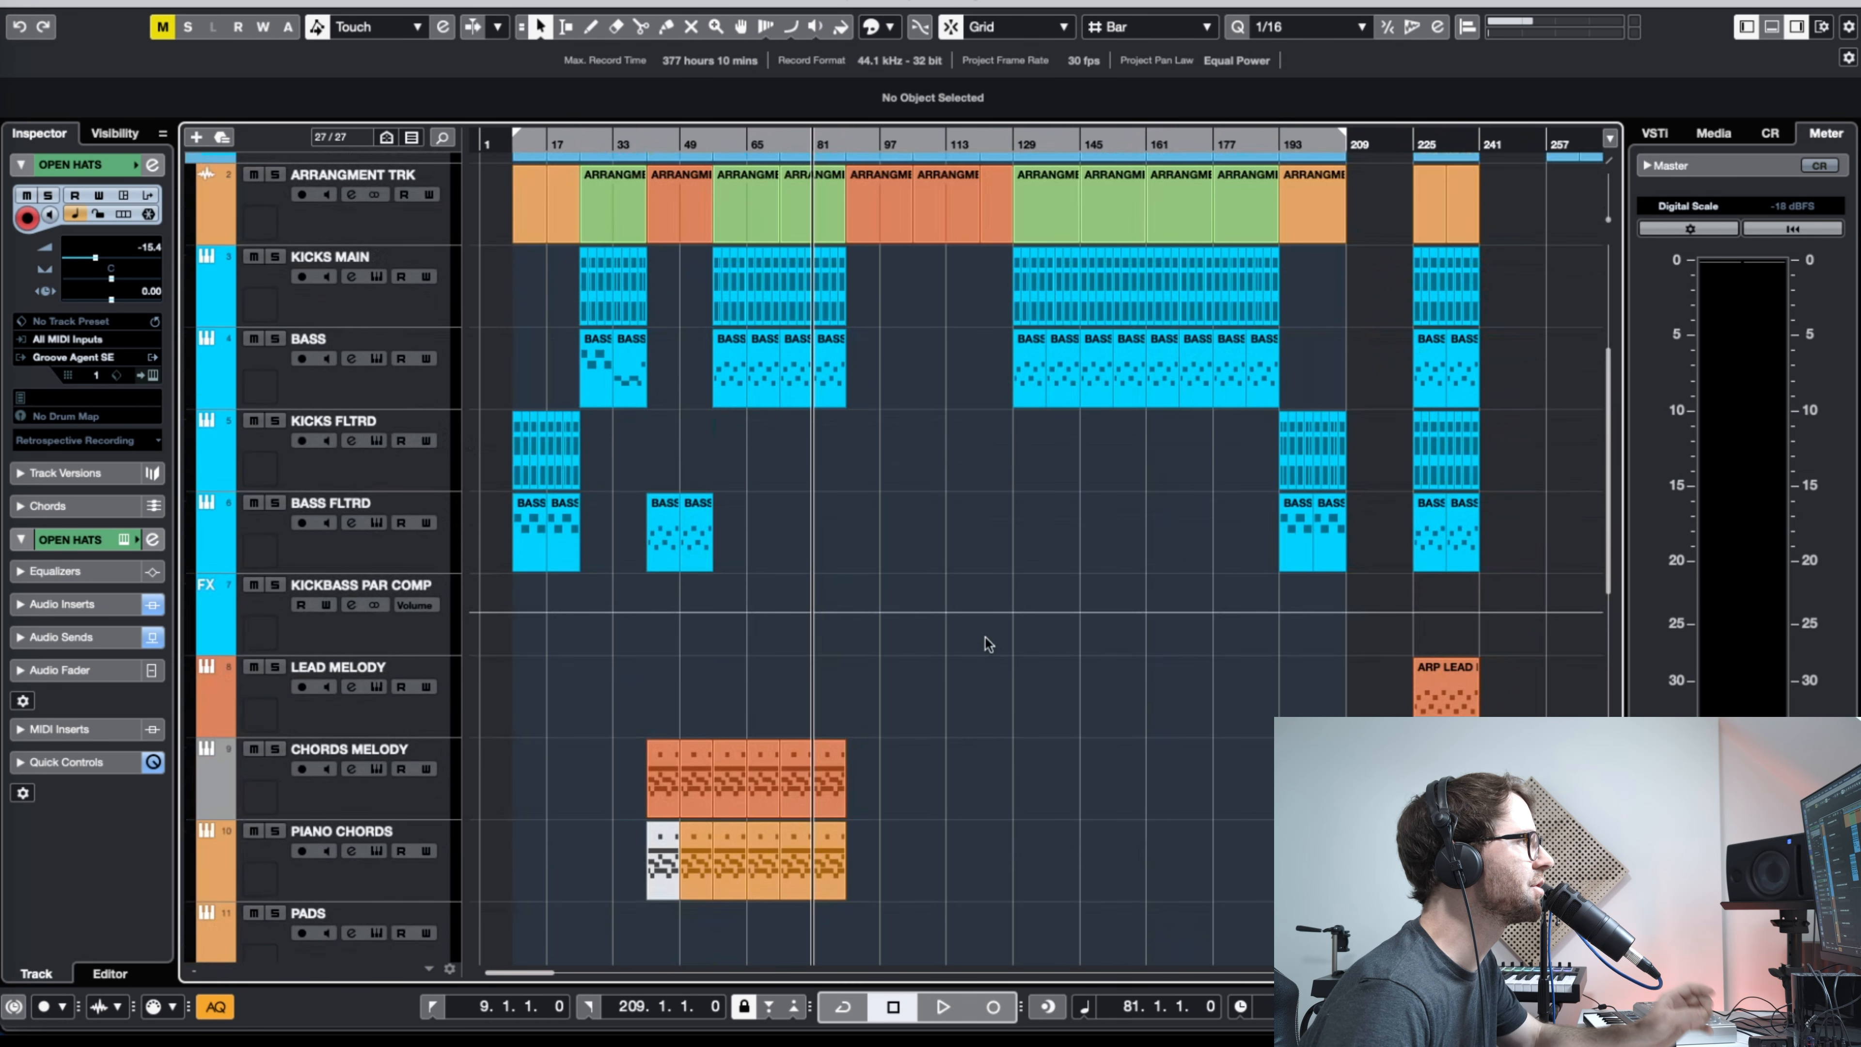
pyautogui.scroll(5, 985, 644)
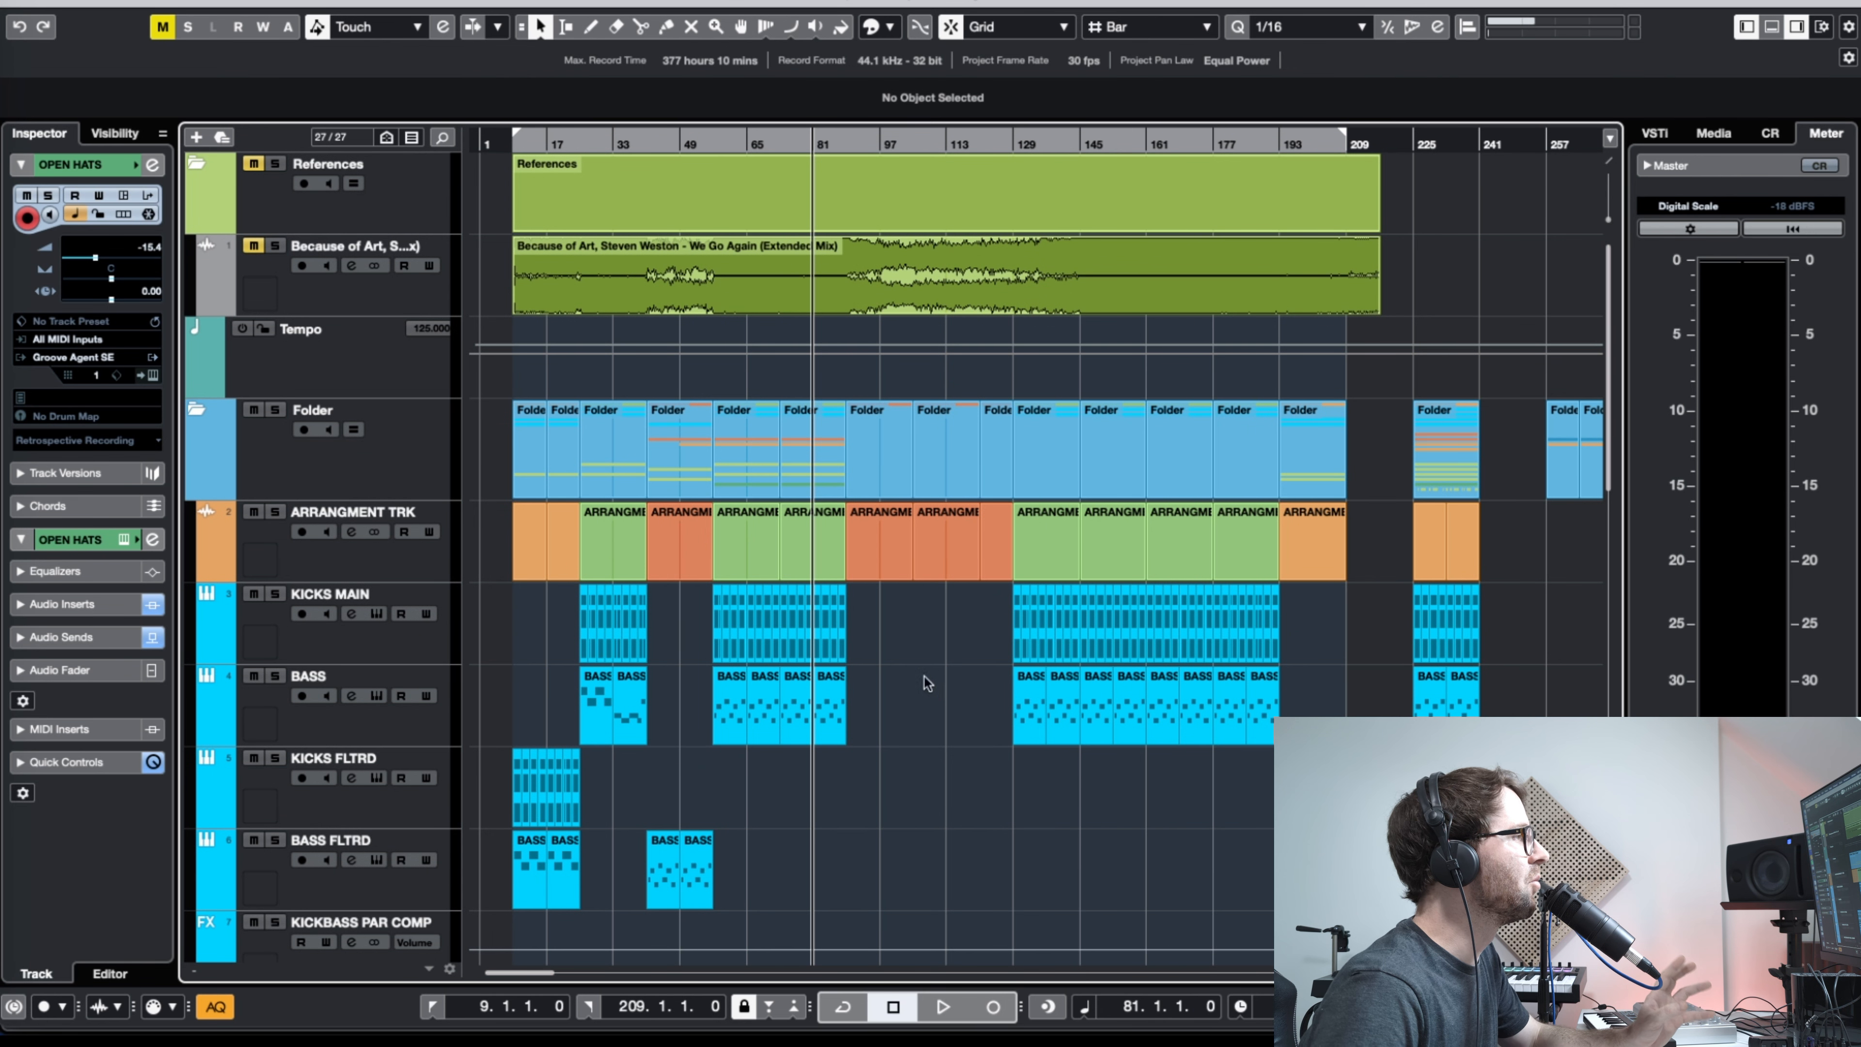
pyautogui.scroll(-2, 927, 685)
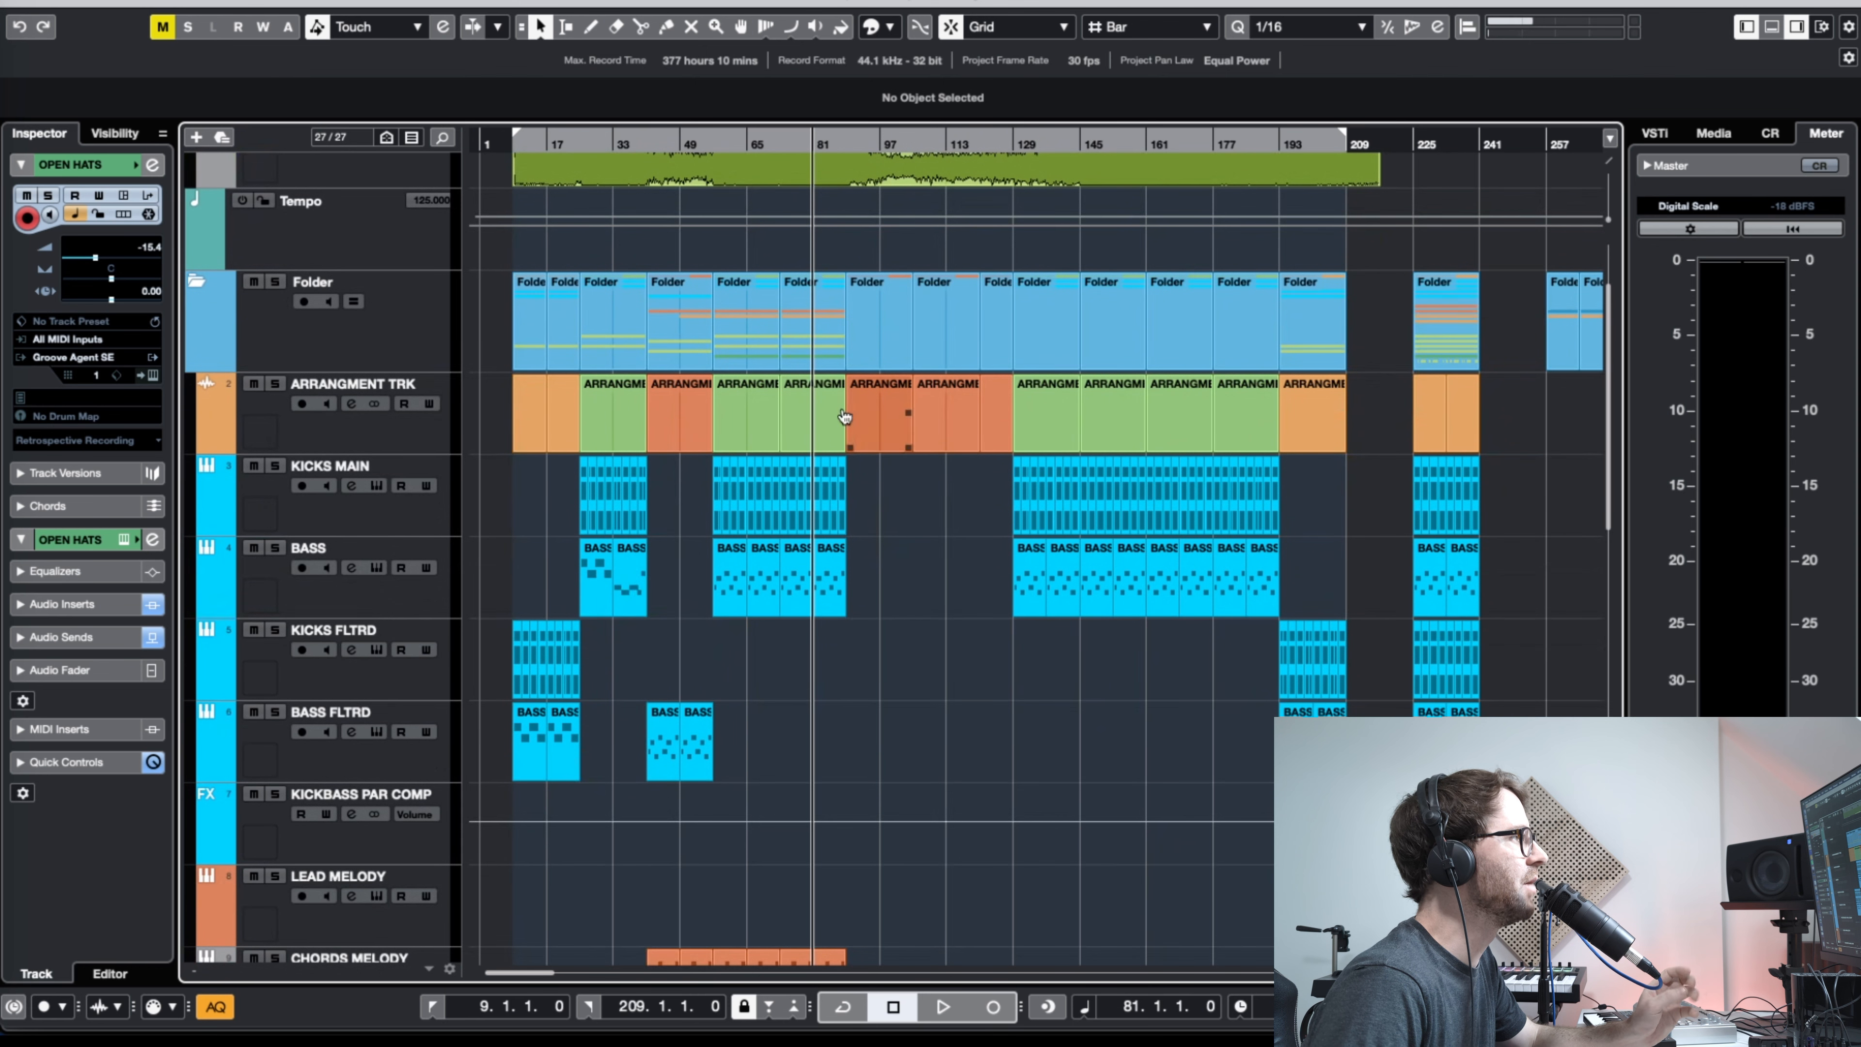
pyautogui.scroll(-1, 913, 590)
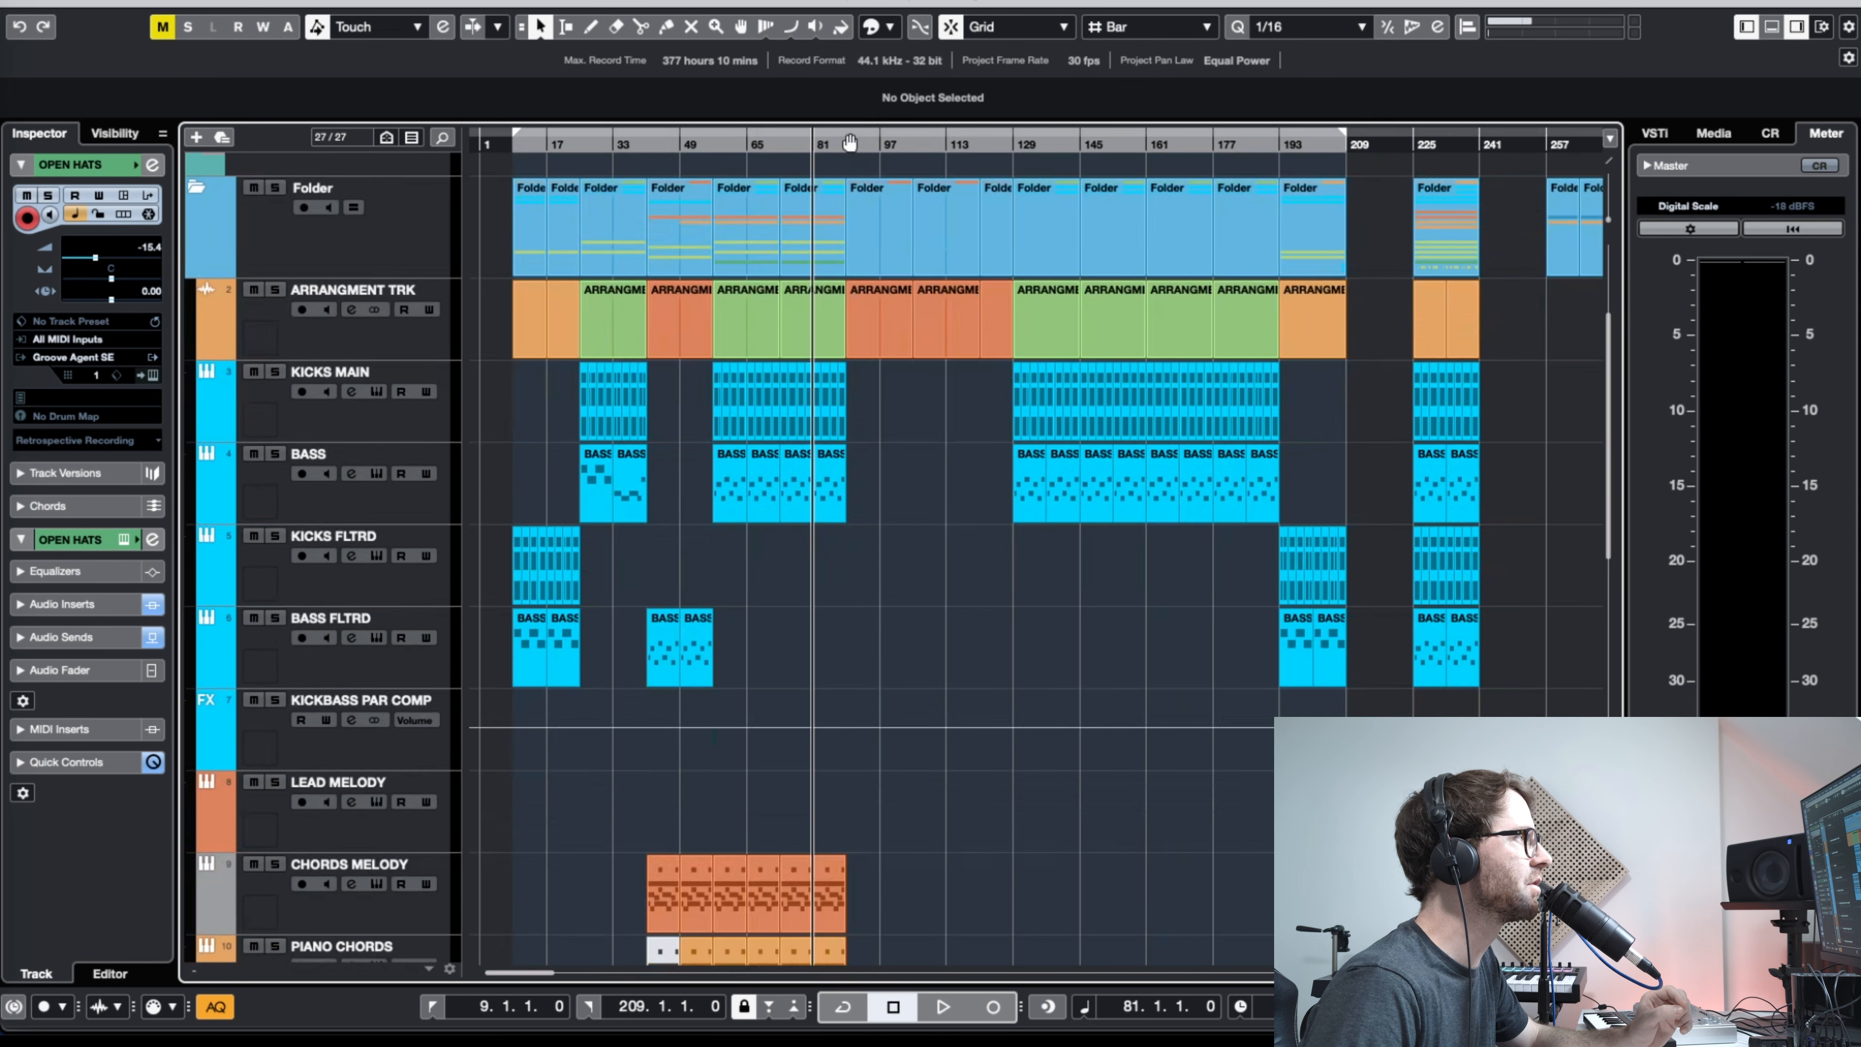
# Step: Copy the two BASS FLTRD parts from bars 41 to 57 so they also fill bars 89 to 105
pyautogui.moveTo(839, 139); pyautogui.dragTo(789, 213)
pyautogui.press('g')
pyautogui.press('g')
pyautogui.press('g')
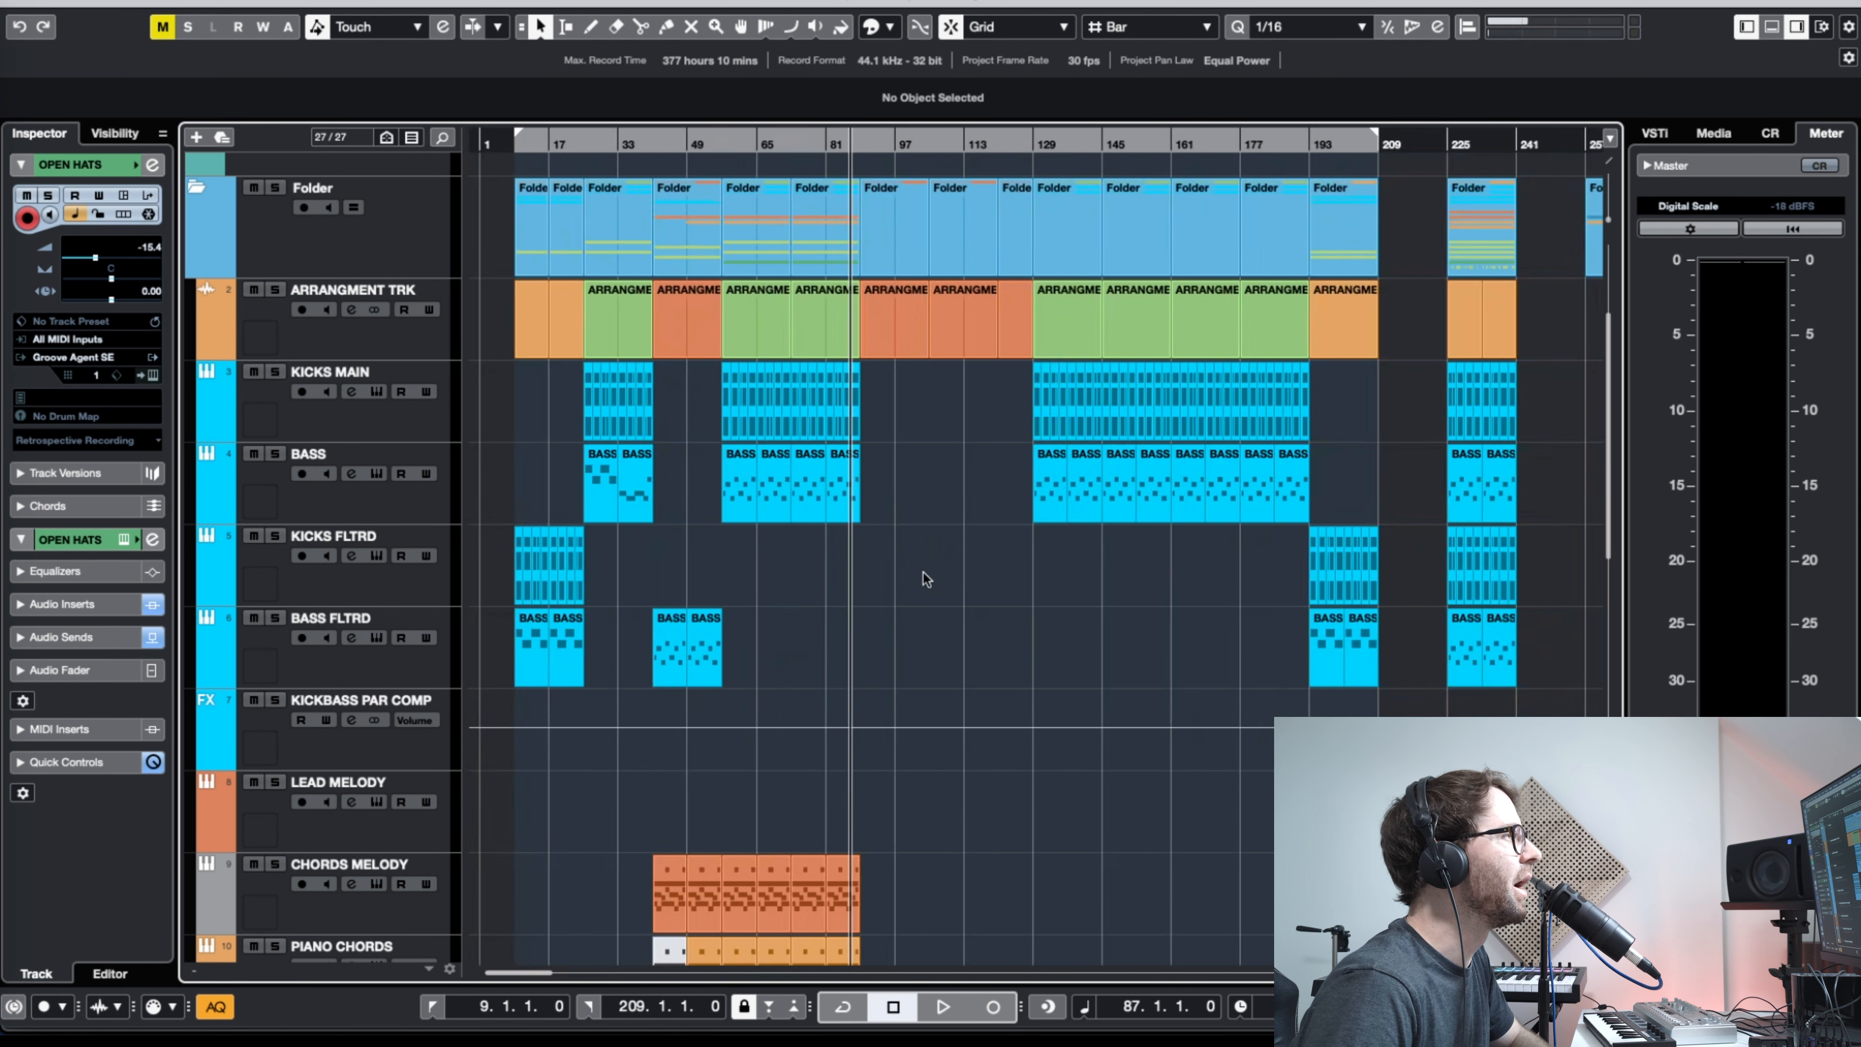
pyautogui.scroll(1, 919, 528)
pyautogui.press('h')
pyautogui.press('h')
pyautogui.press('h')
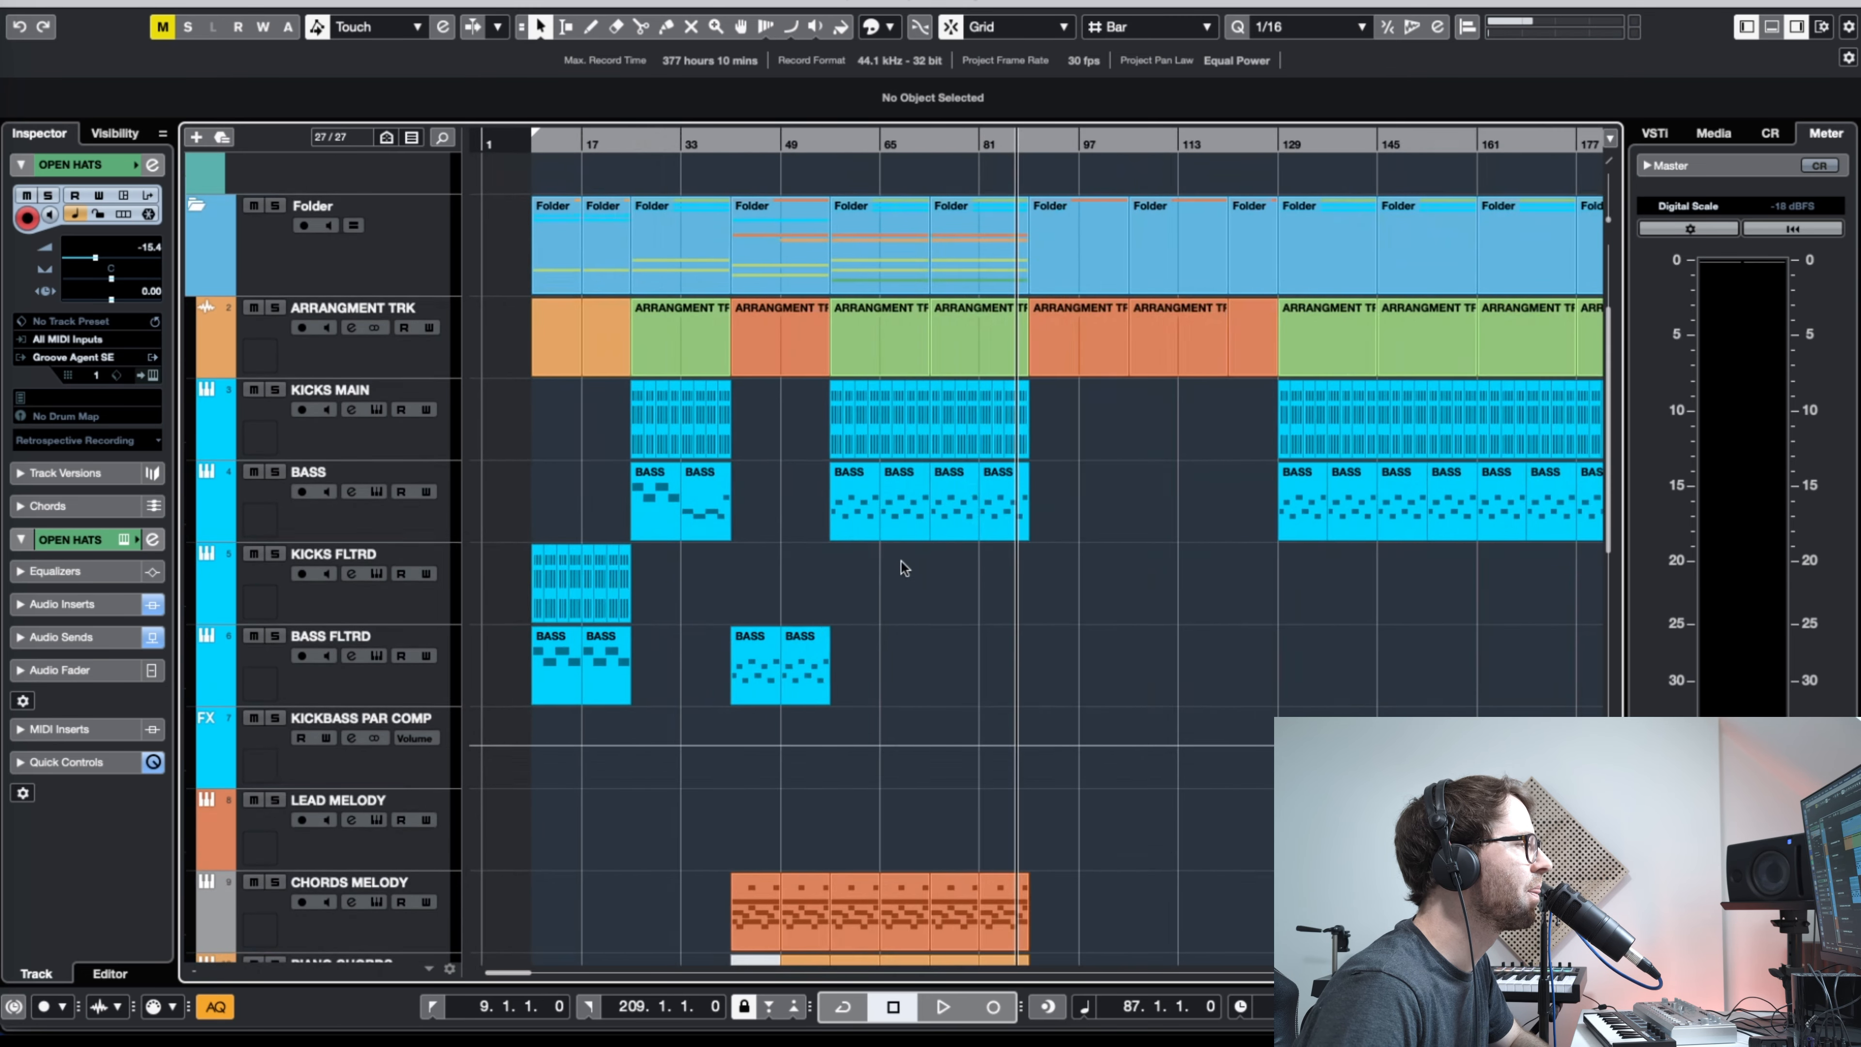
pyautogui.press('g')
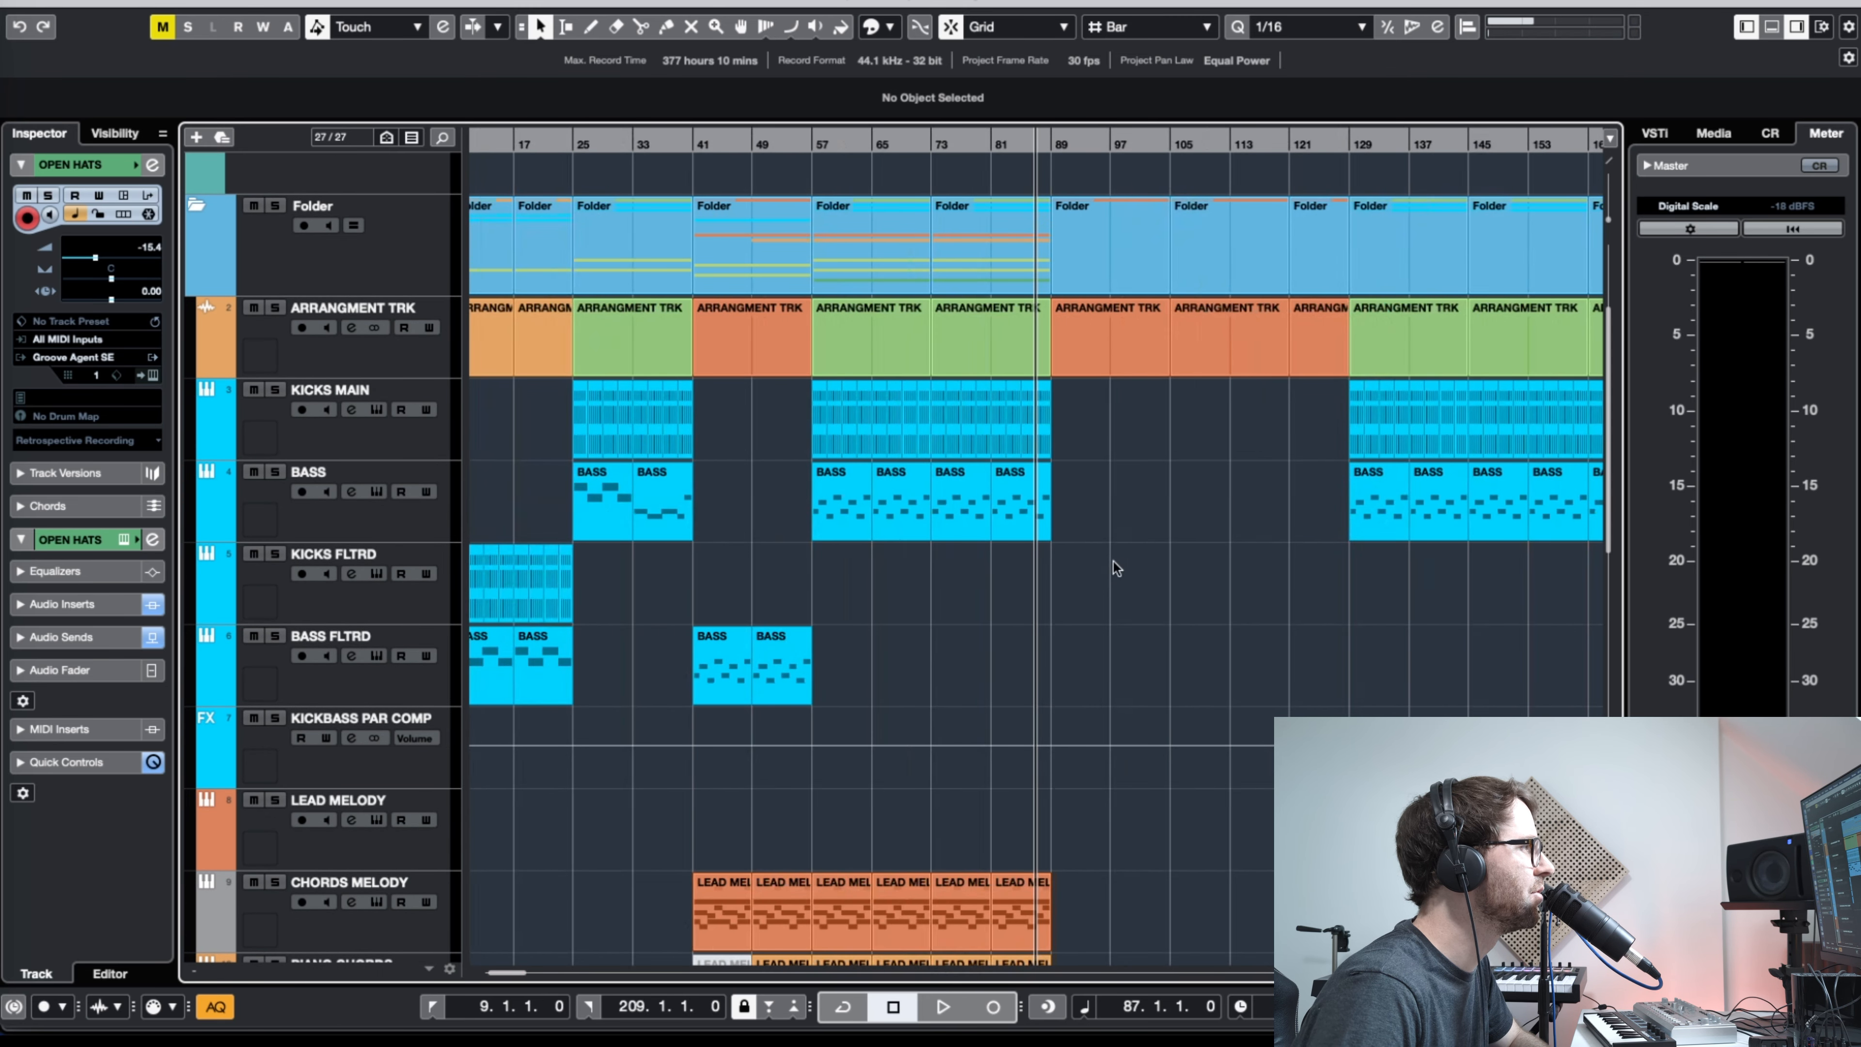
pyautogui.press('h')
pyautogui.press('g')
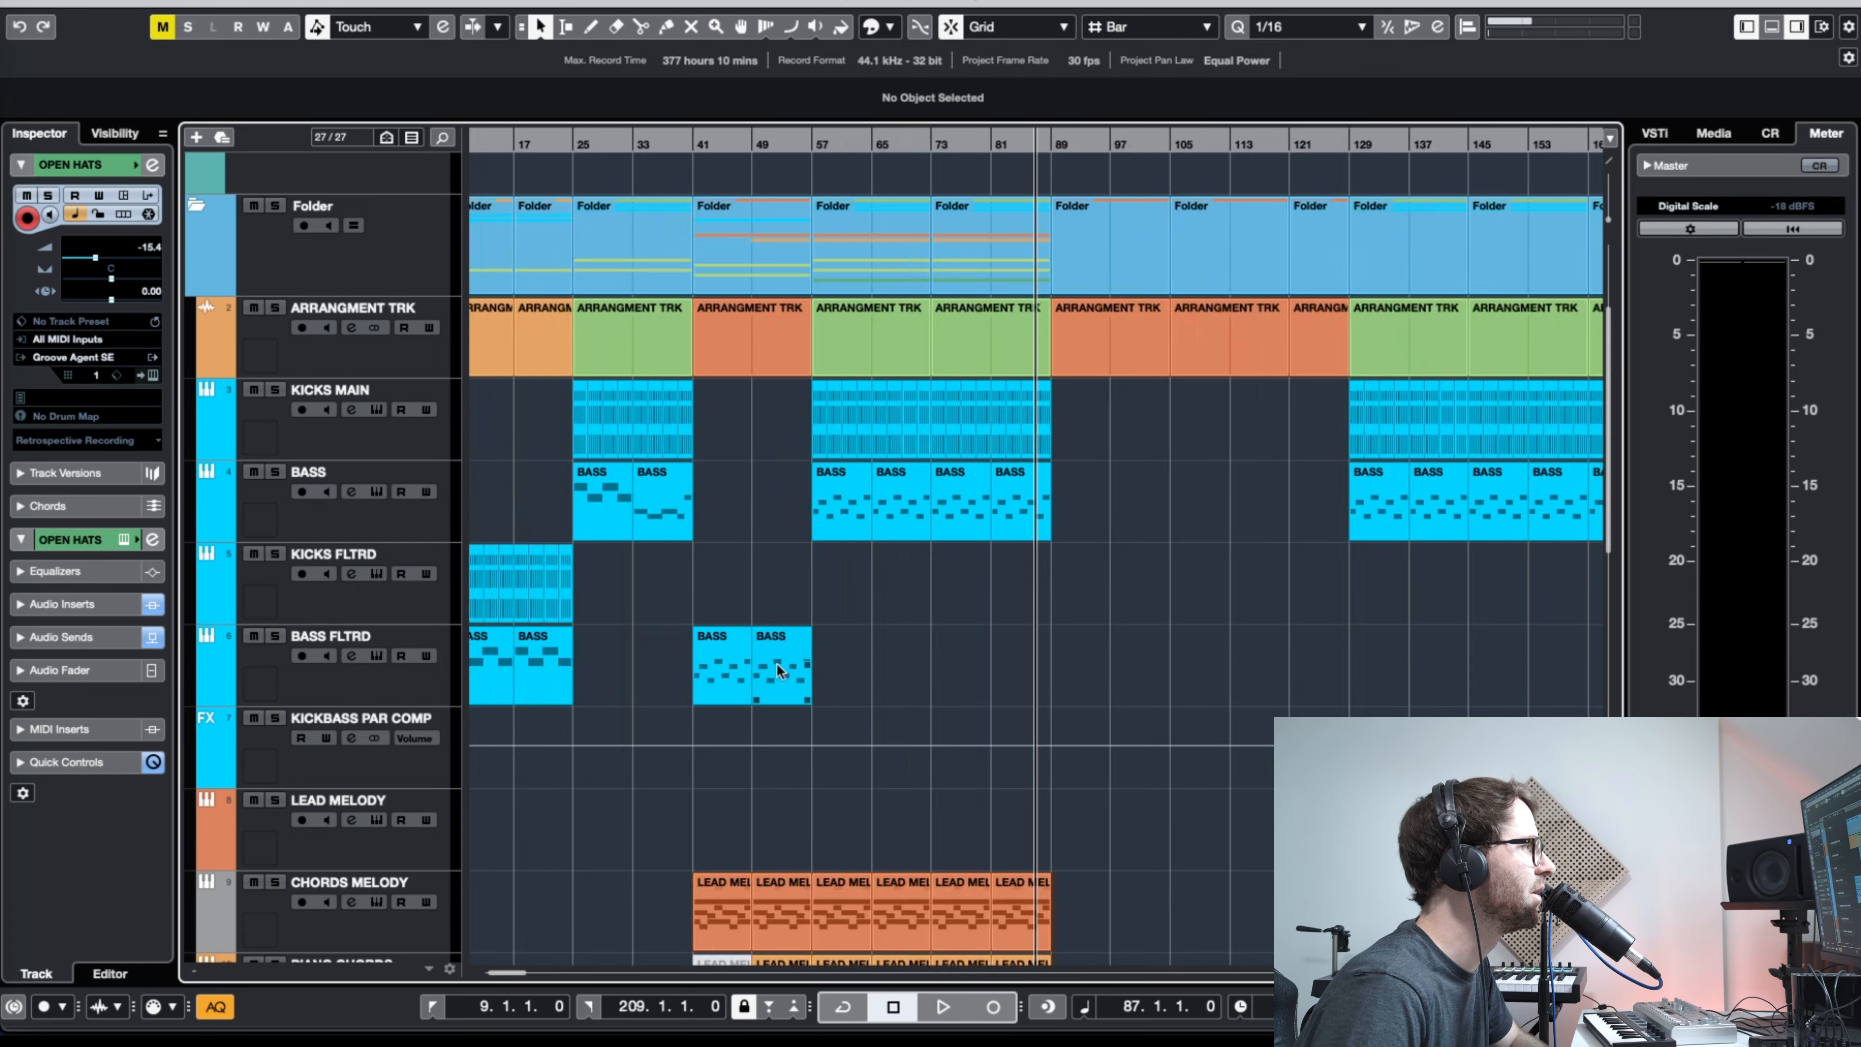
pyautogui.press('g')
pyautogui.press('h')
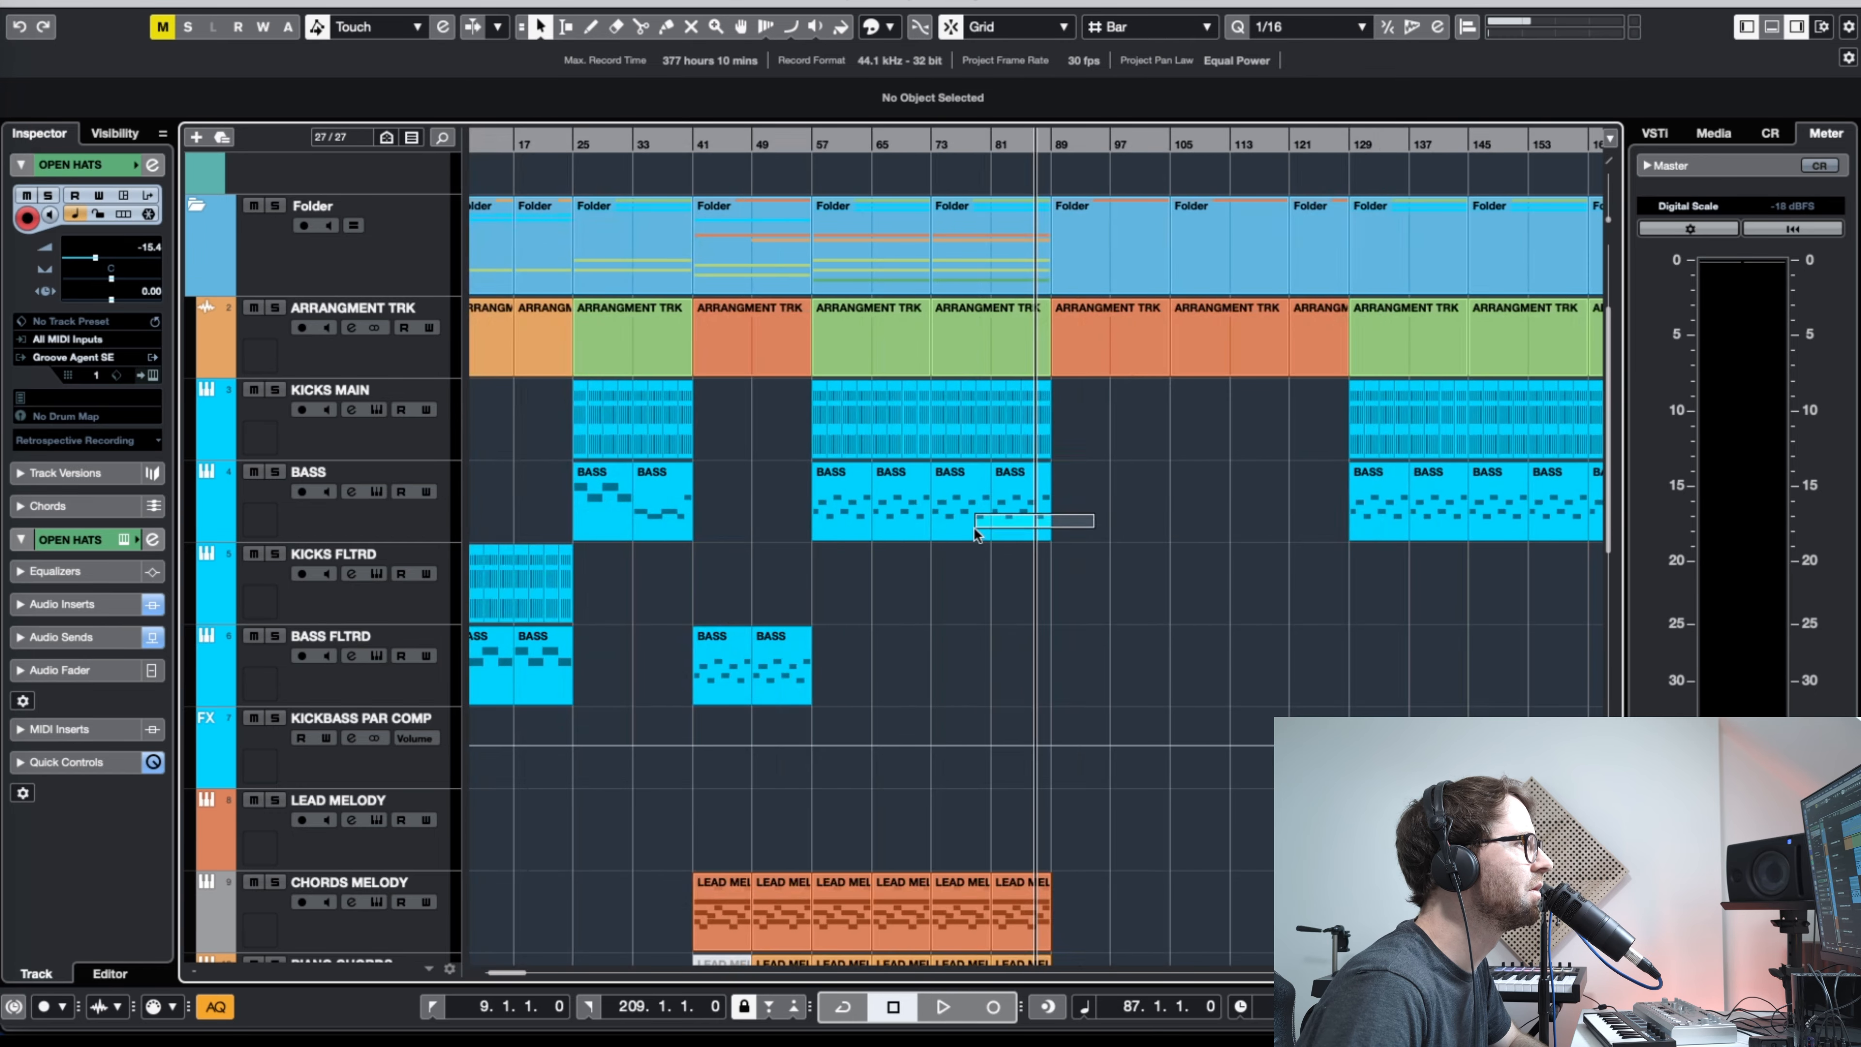
pyautogui.moveTo(974, 528); pyautogui.dragTo(1081, 666)
pyautogui.click(1099, 591)
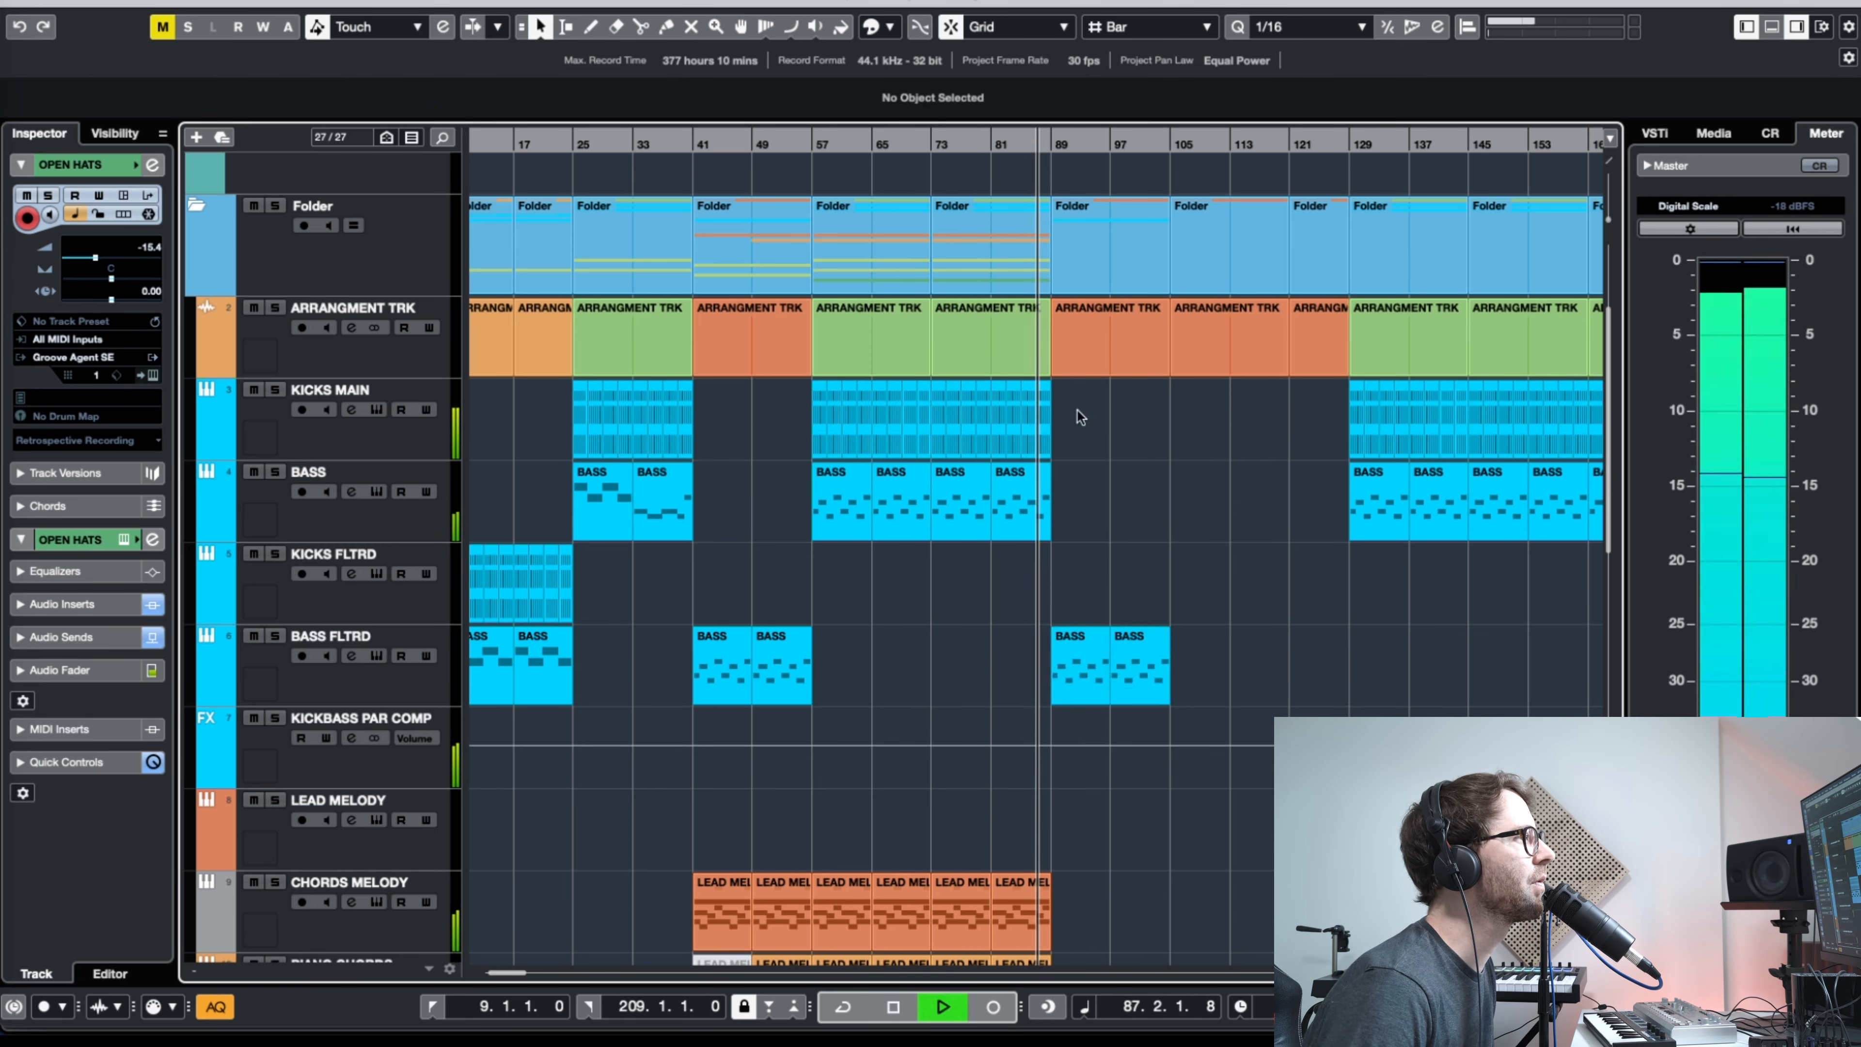
# Step: Play across bar 89 and copy 16 bars of KICKS FLTRD parts to bars 89 to 105
pyautogui.hotkey('shift', 'f')
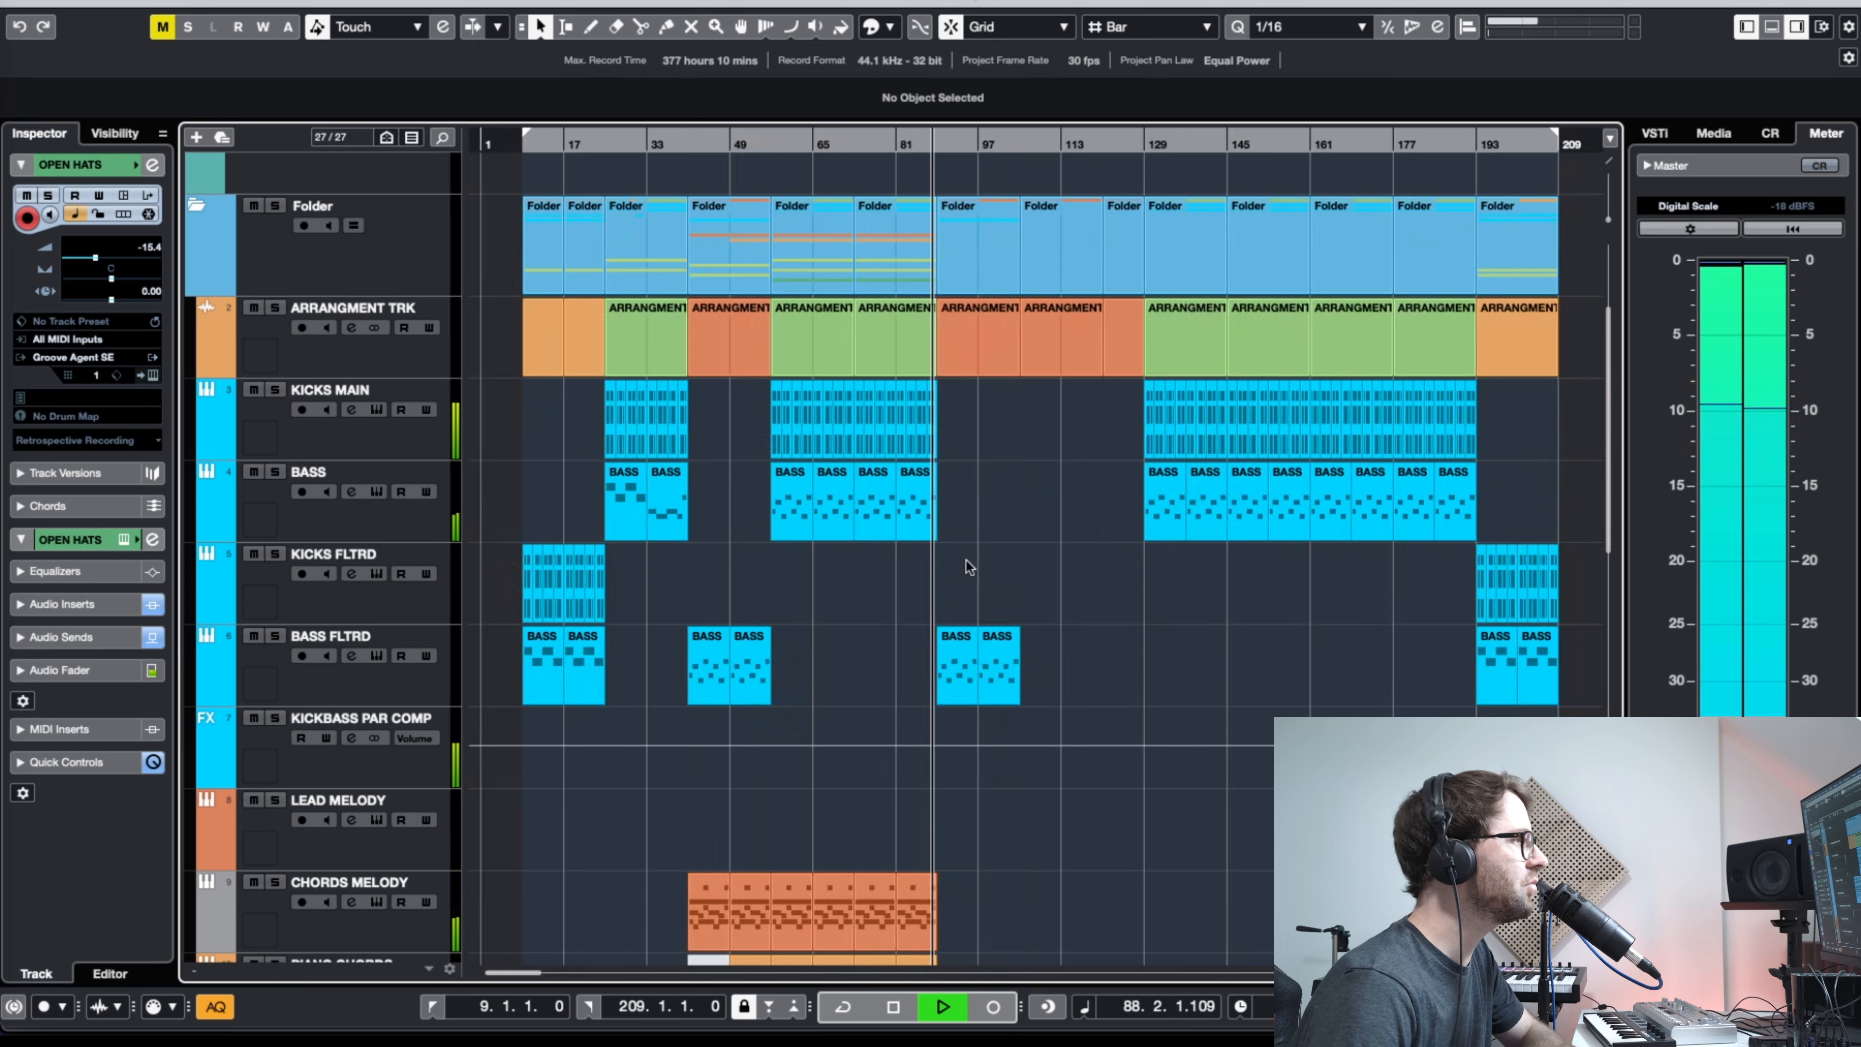
pyautogui.press('h')
pyautogui.press('h')
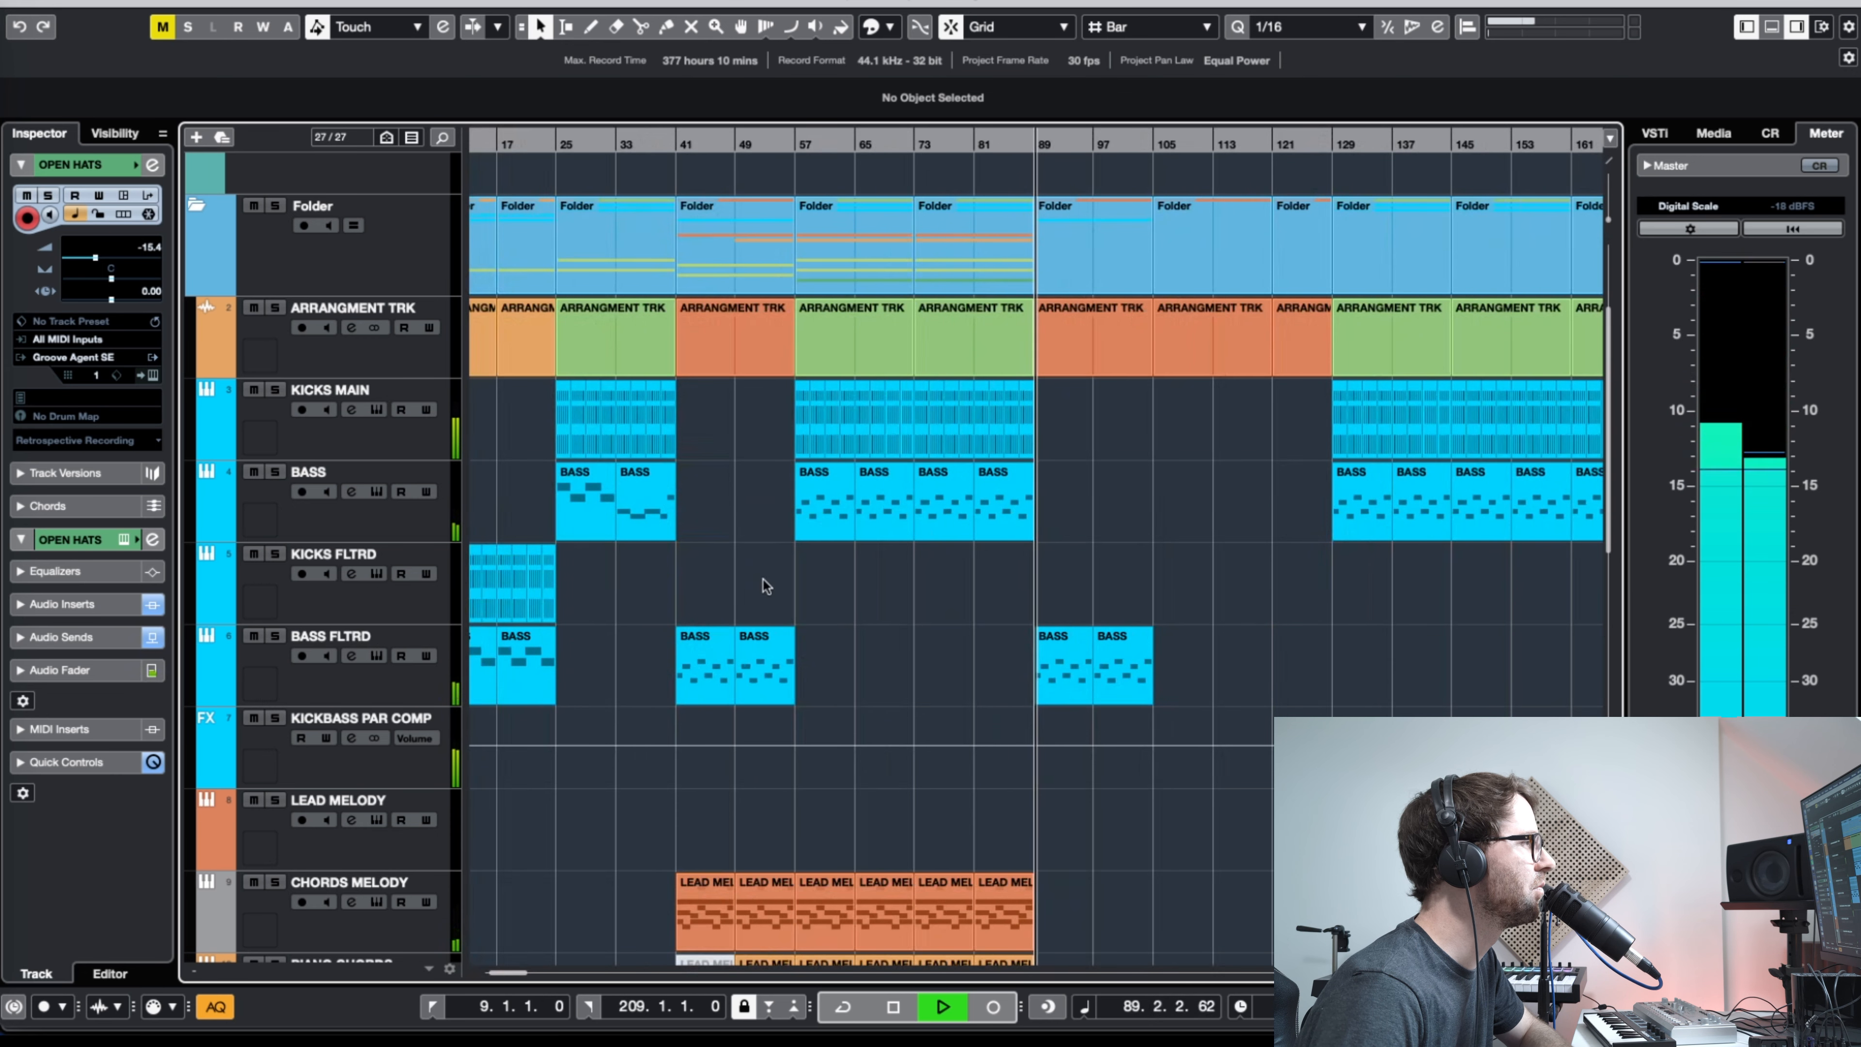
pyautogui.press('g')
pyautogui.press('space')
pyautogui.moveTo(672, 590); pyautogui.dragTo(1035, 593)
pyautogui.click(1102, 509)
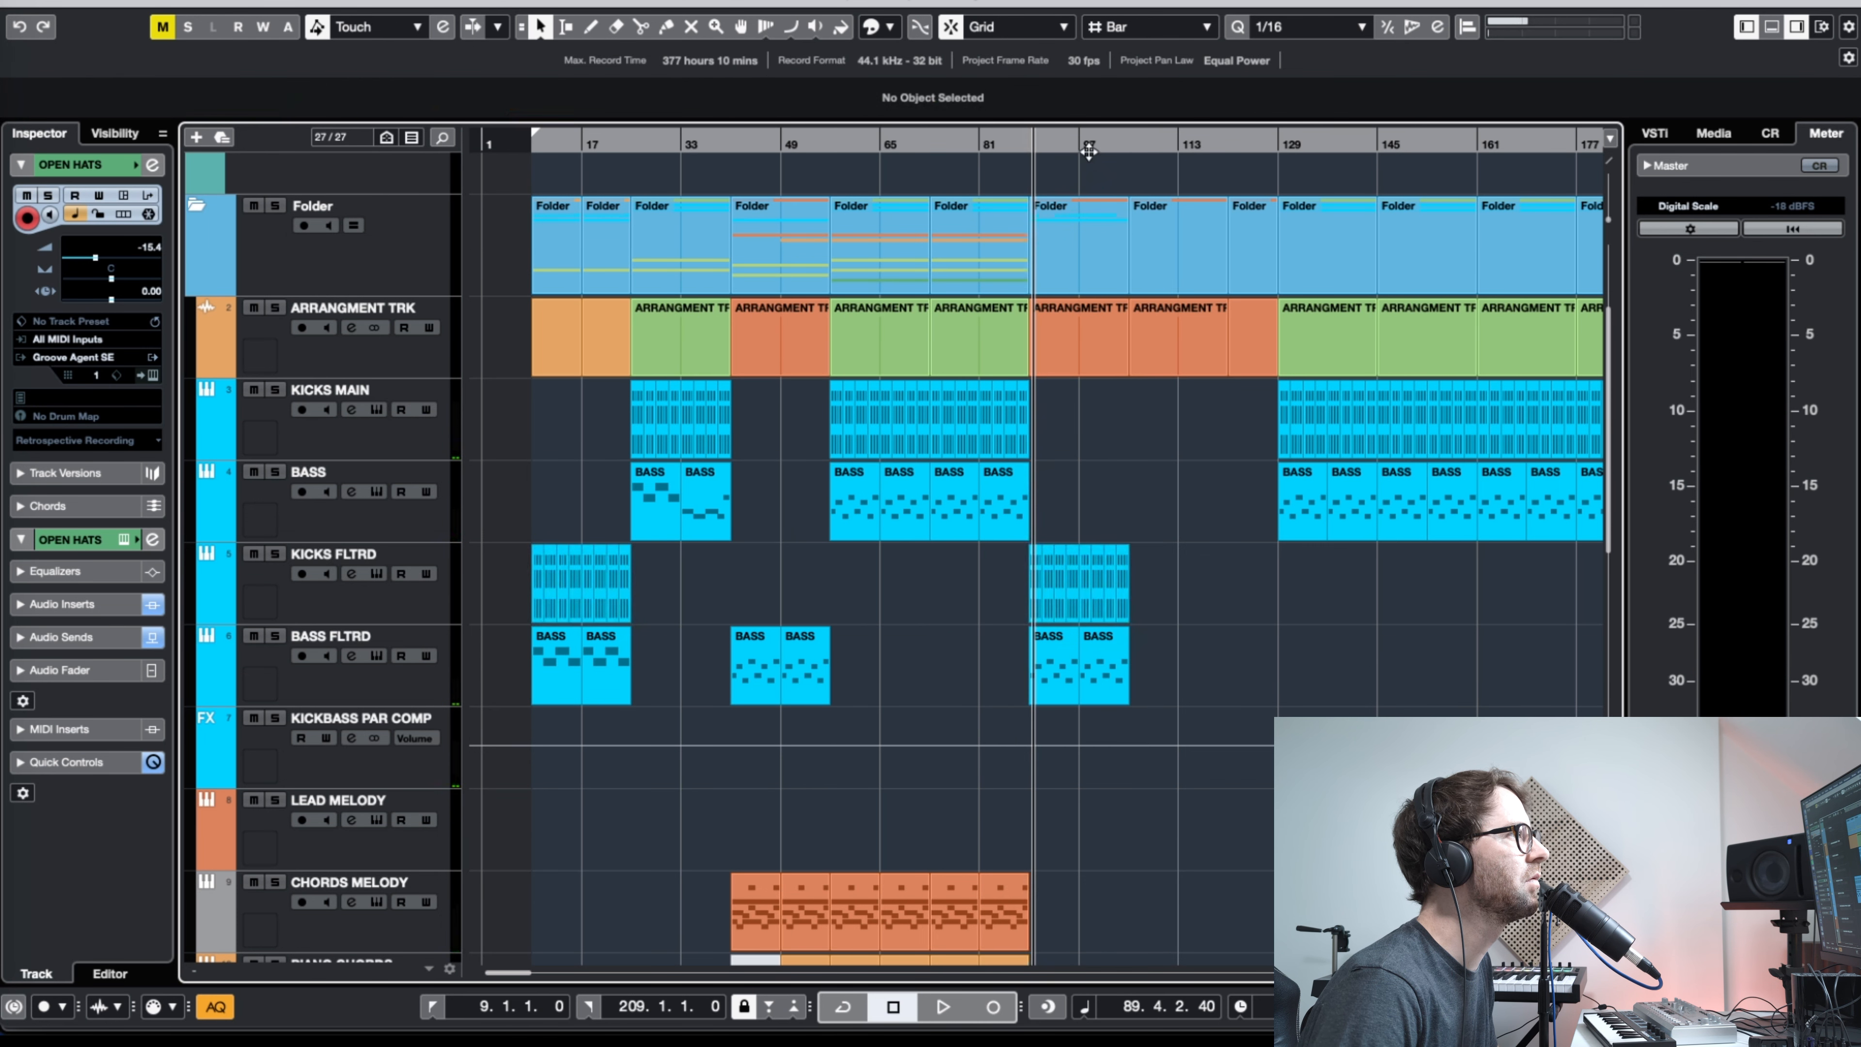
# Step: Play from bar 88 to check the transition into the filtered kick and bass at bar 89
pyautogui.moveTo(1089, 150); pyautogui.dragTo(929, 219)
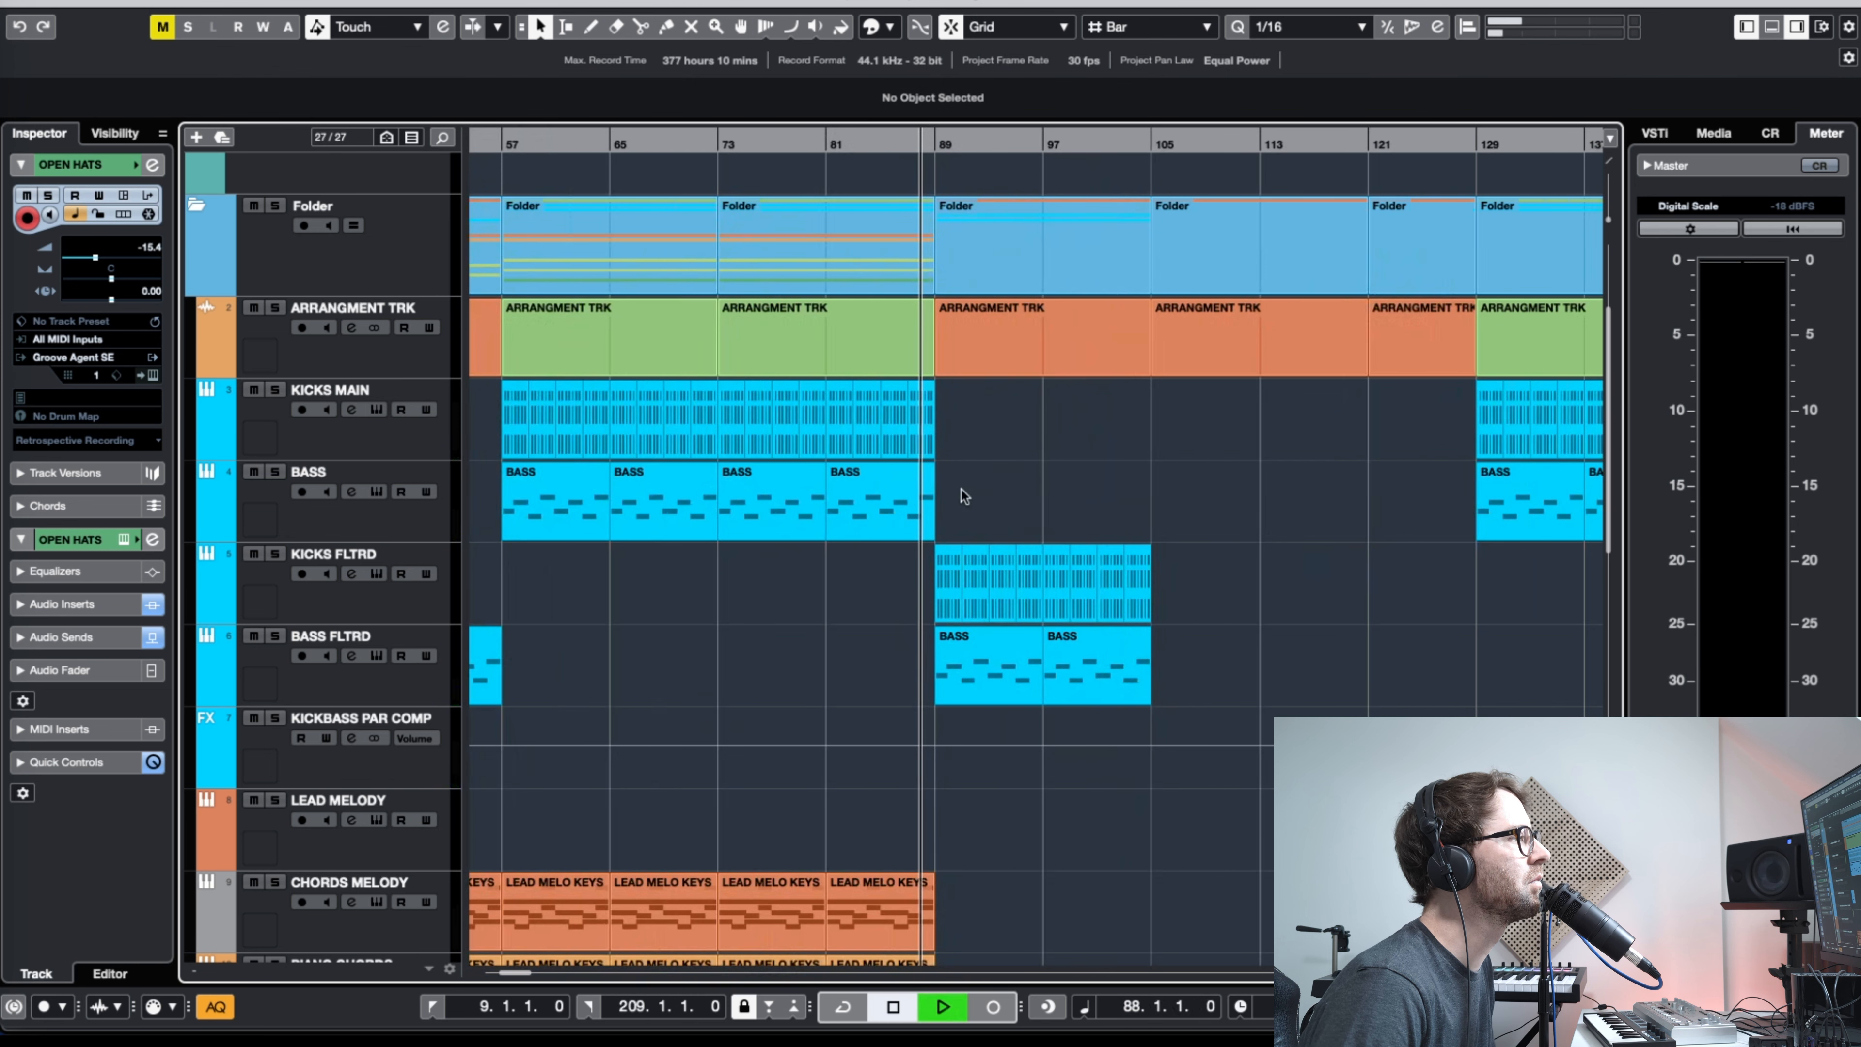
pyautogui.press('g')
pyautogui.press('g')
pyautogui.press('g')
pyautogui.press('g')
pyautogui.press('g')
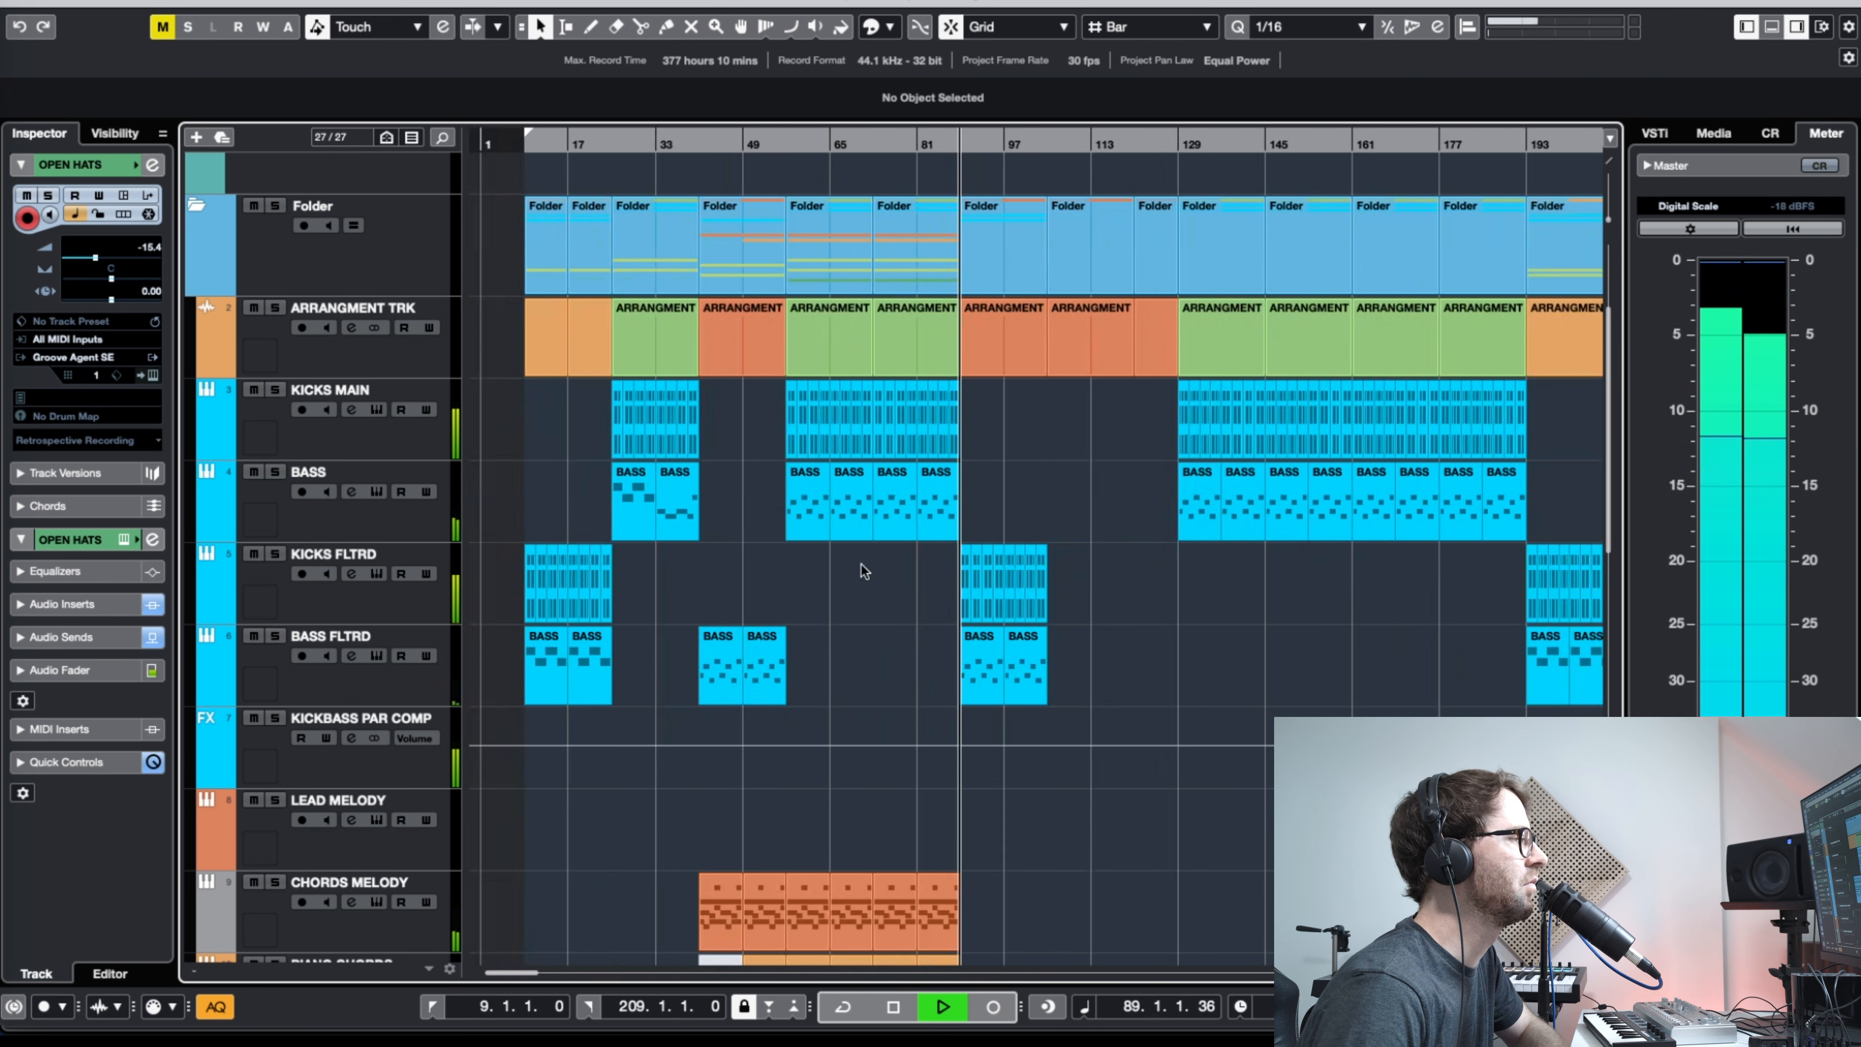
pyautogui.press('g')
pyautogui.press('g')
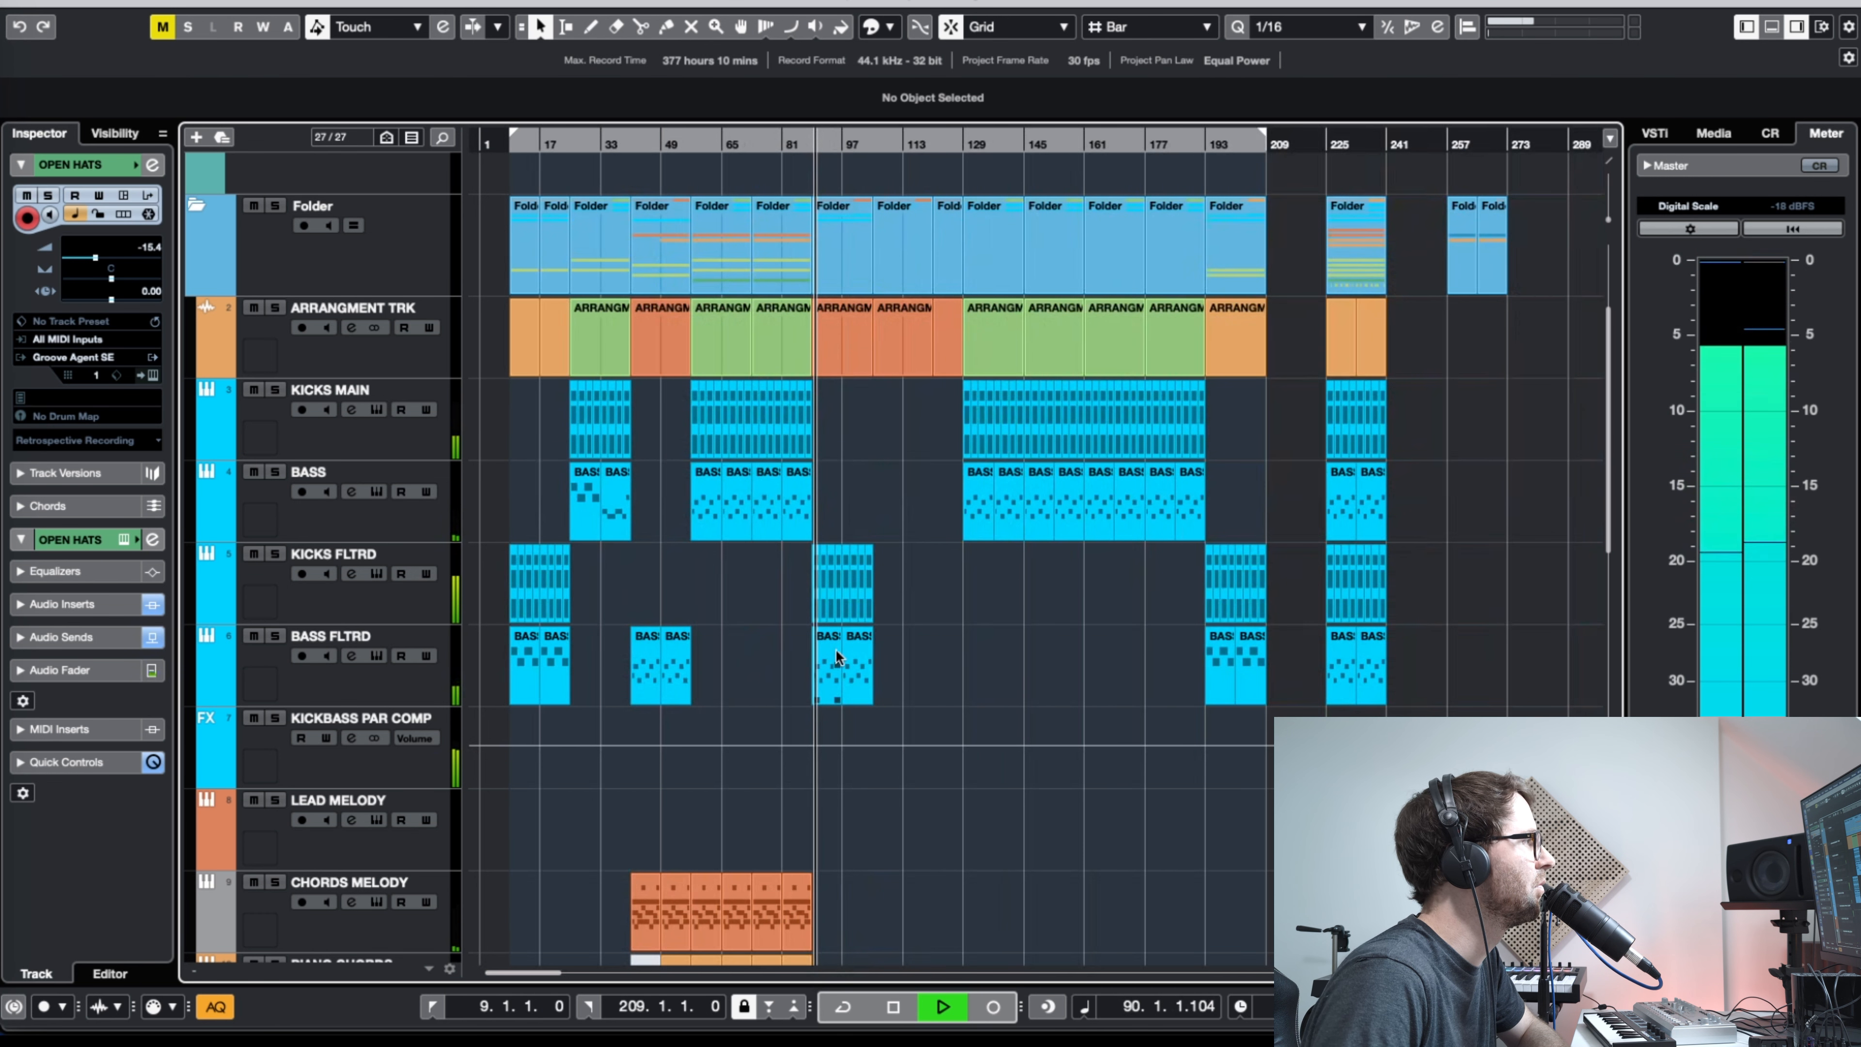
# Step: Open the KICKS FLTRD channel settings and inspect its Pro-Q 3 insert during playback
pyautogui.click(355, 587)
pyautogui.click(351, 573)
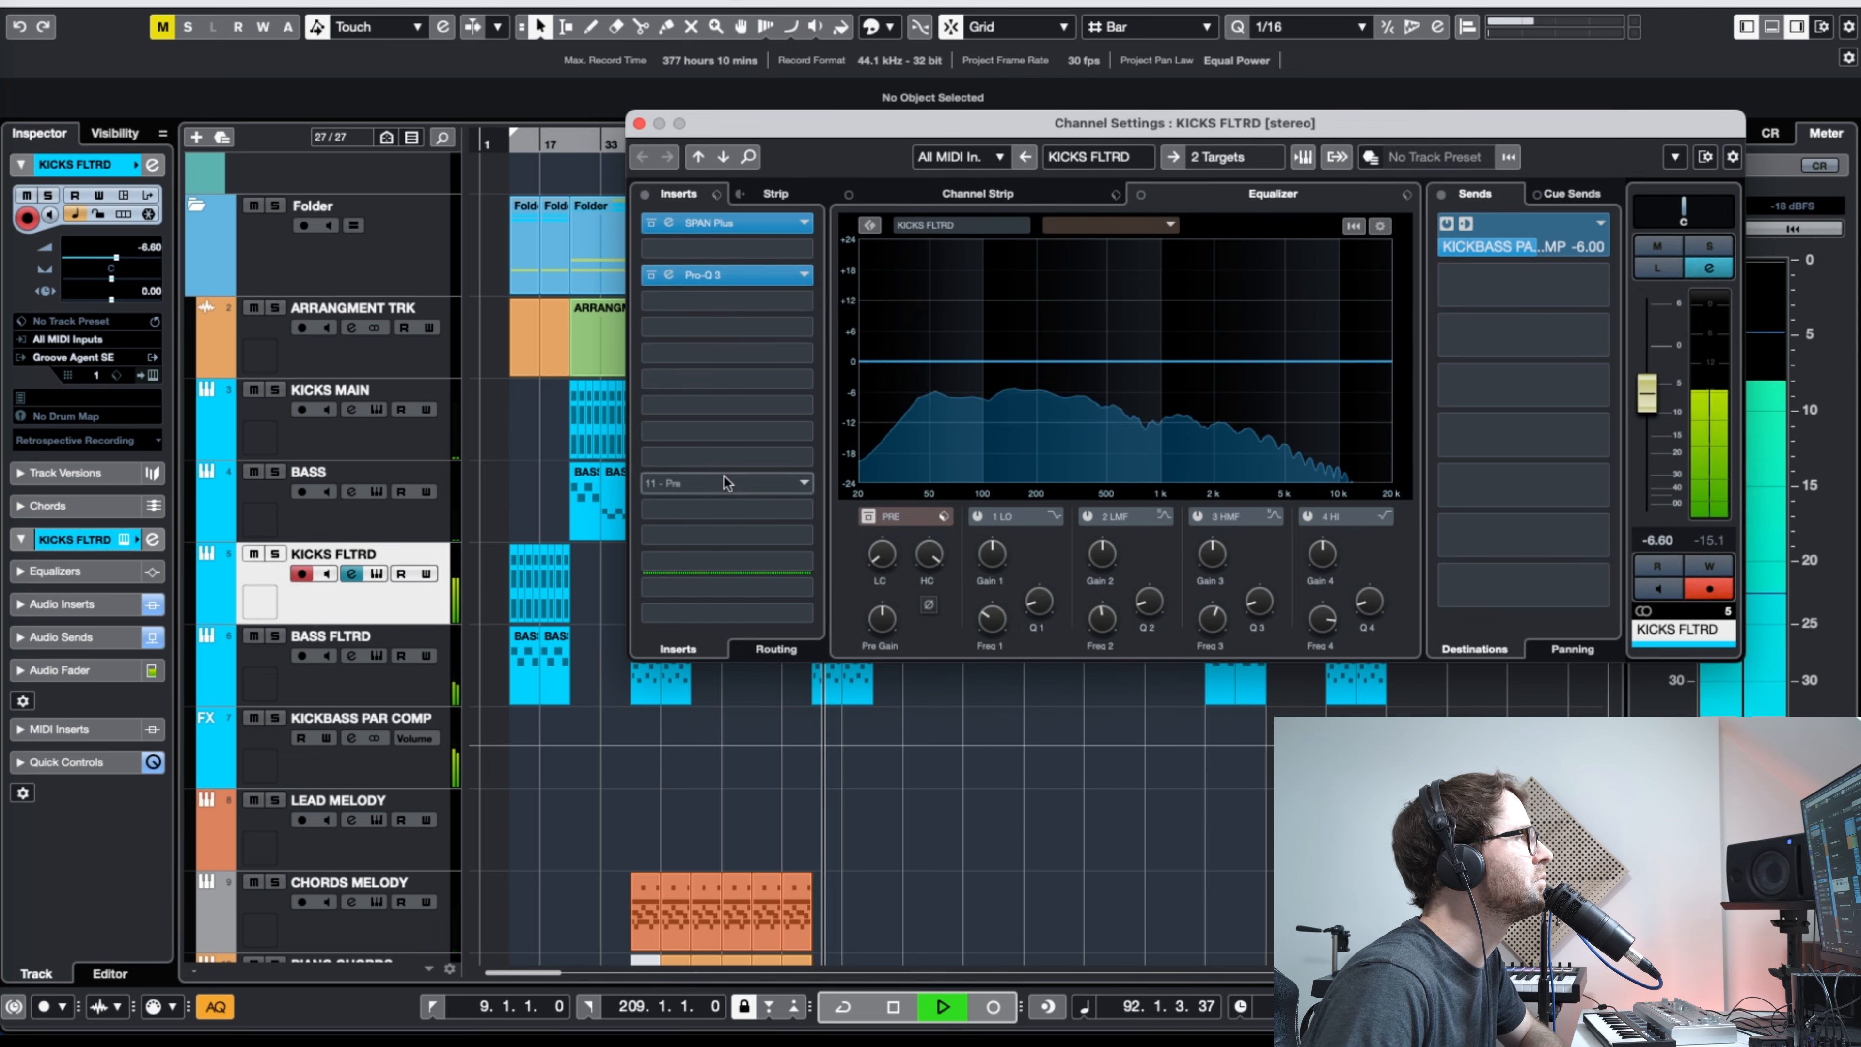
pyautogui.click(717, 275)
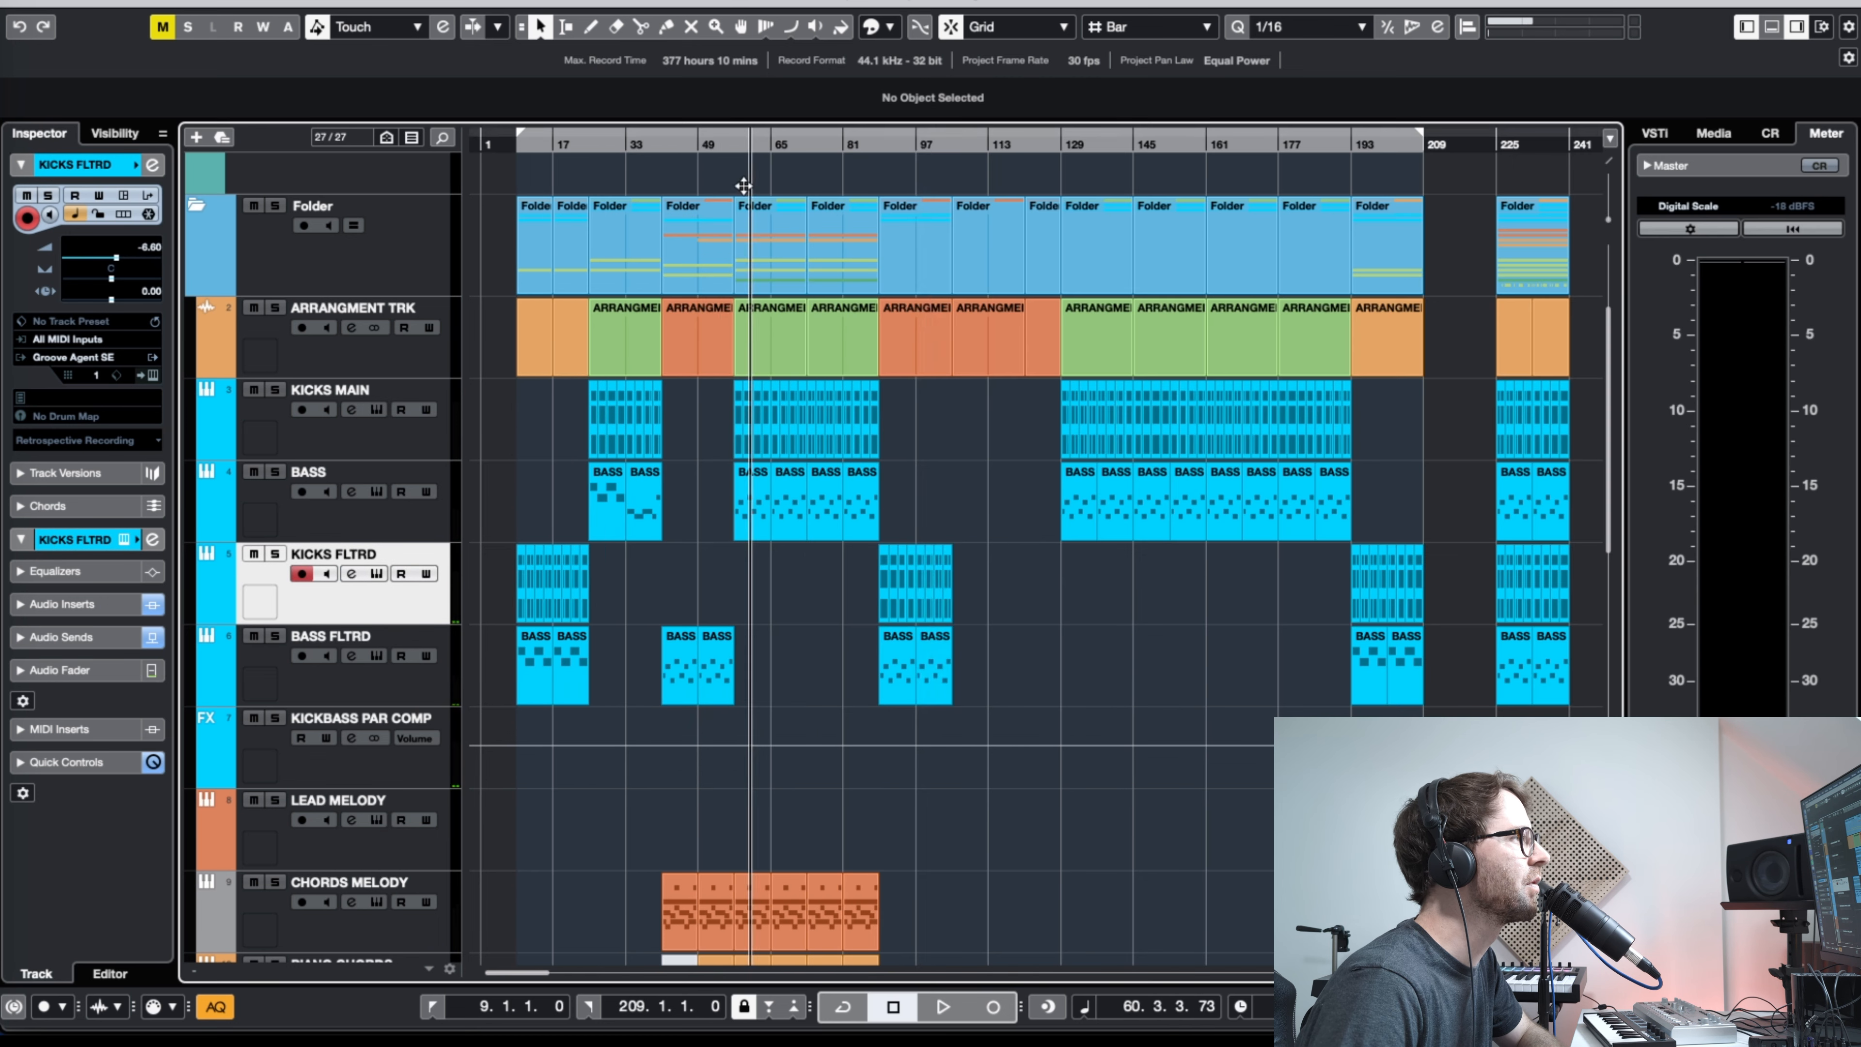
# Step: Copy the ARP LEAD MELODY part on the LEAD MELODY track from bar 225 to bar 105
pyautogui.moveTo(743, 185); pyautogui.dragTo(1051, 221)
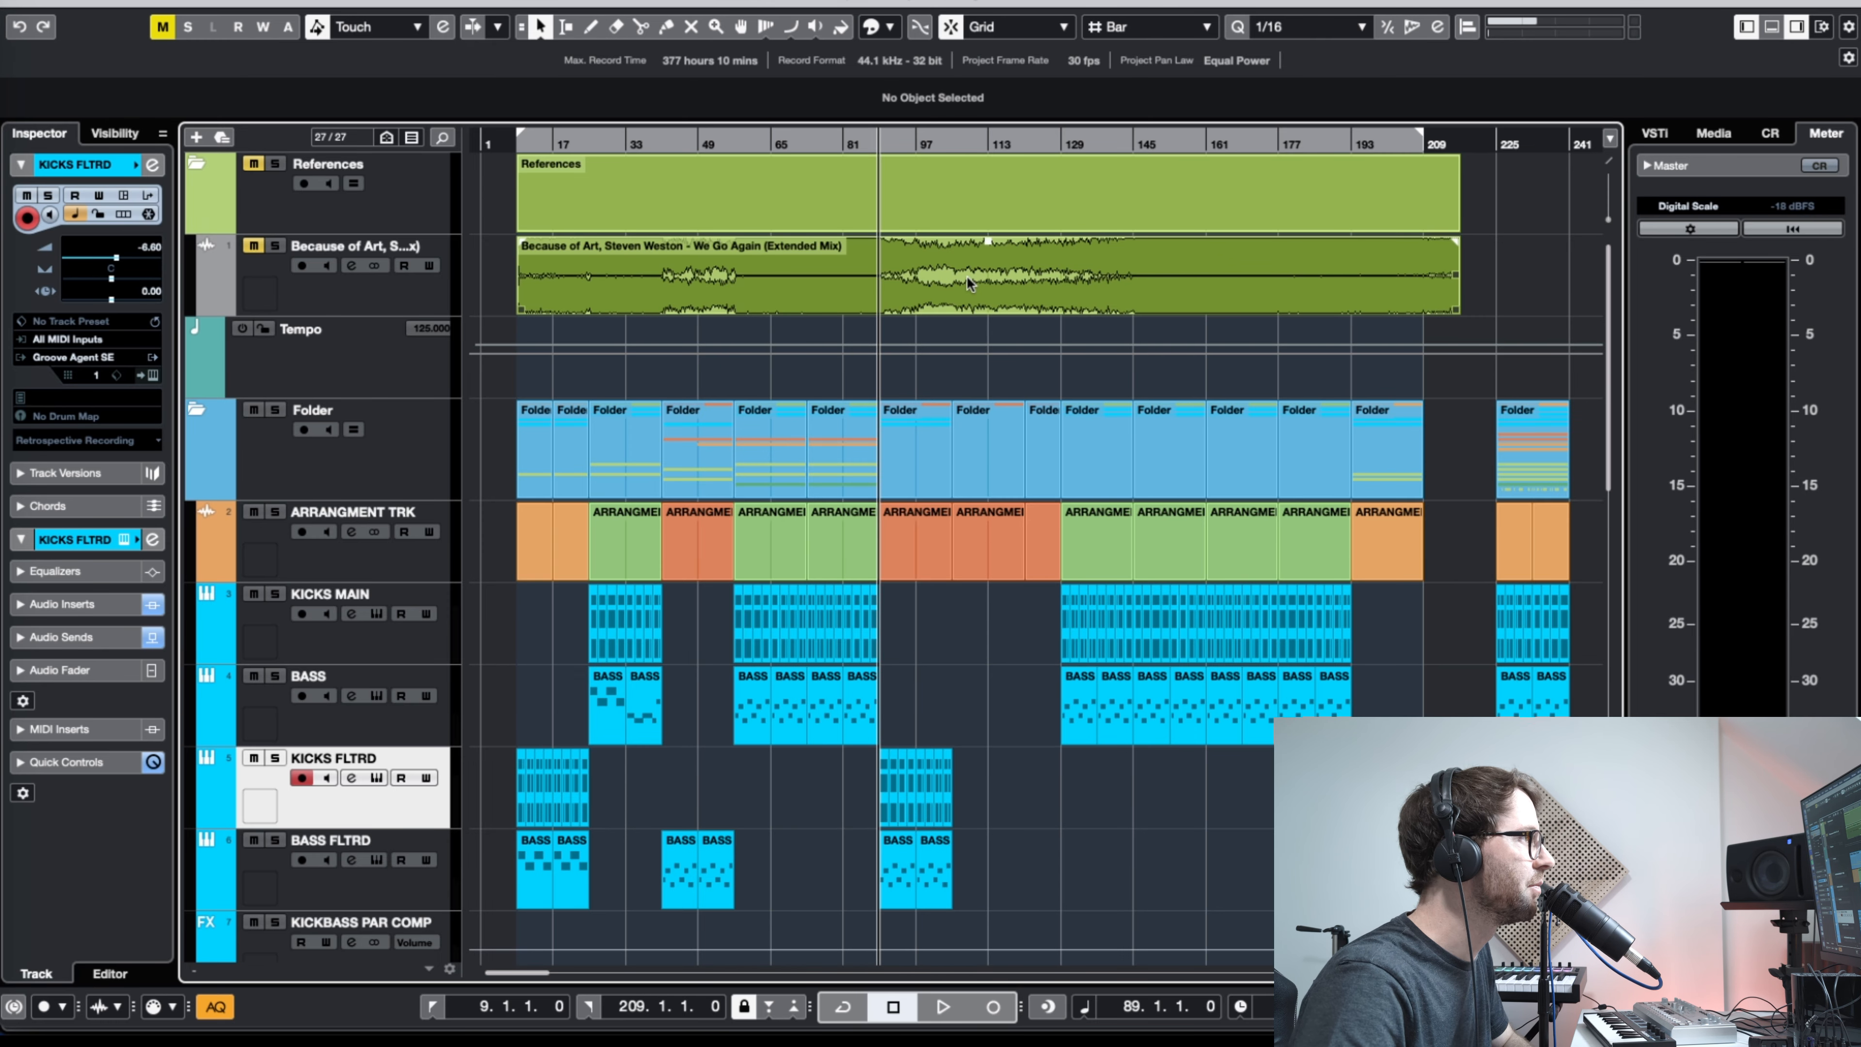
pyautogui.press('g')
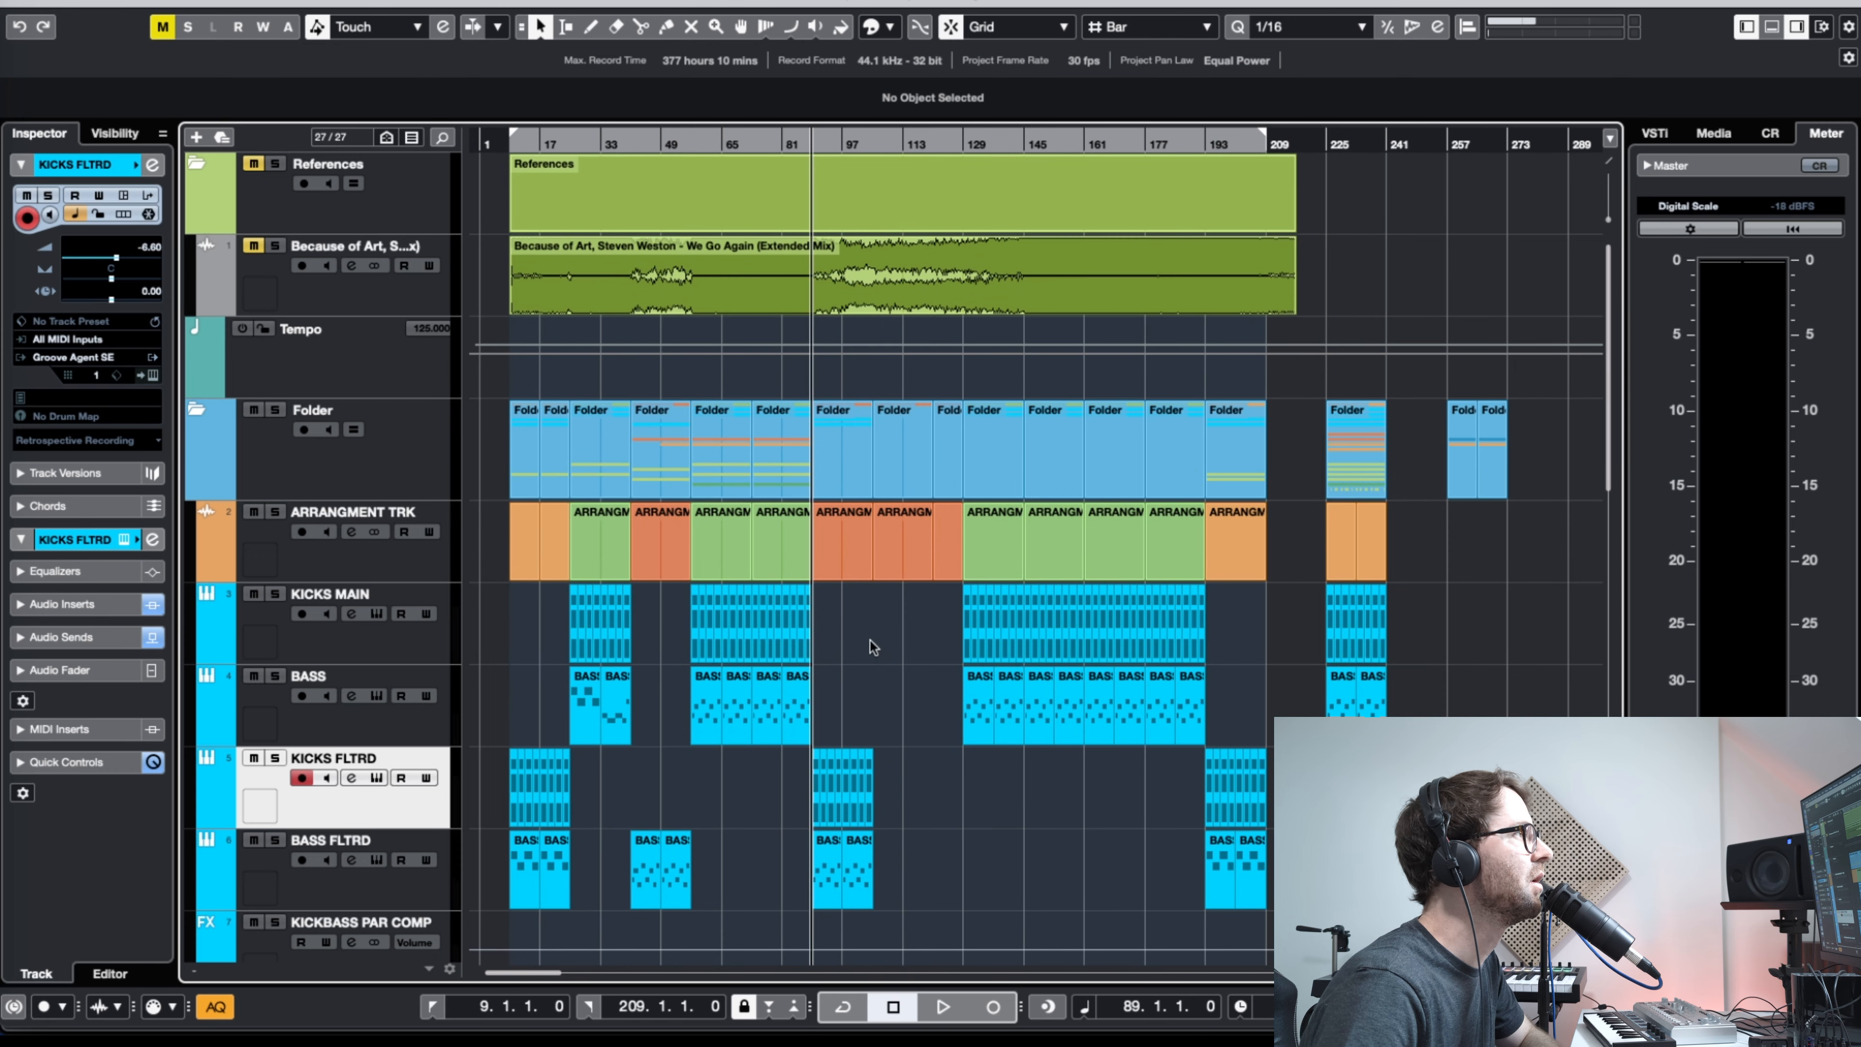
pyautogui.scroll(-6, 901, 626)
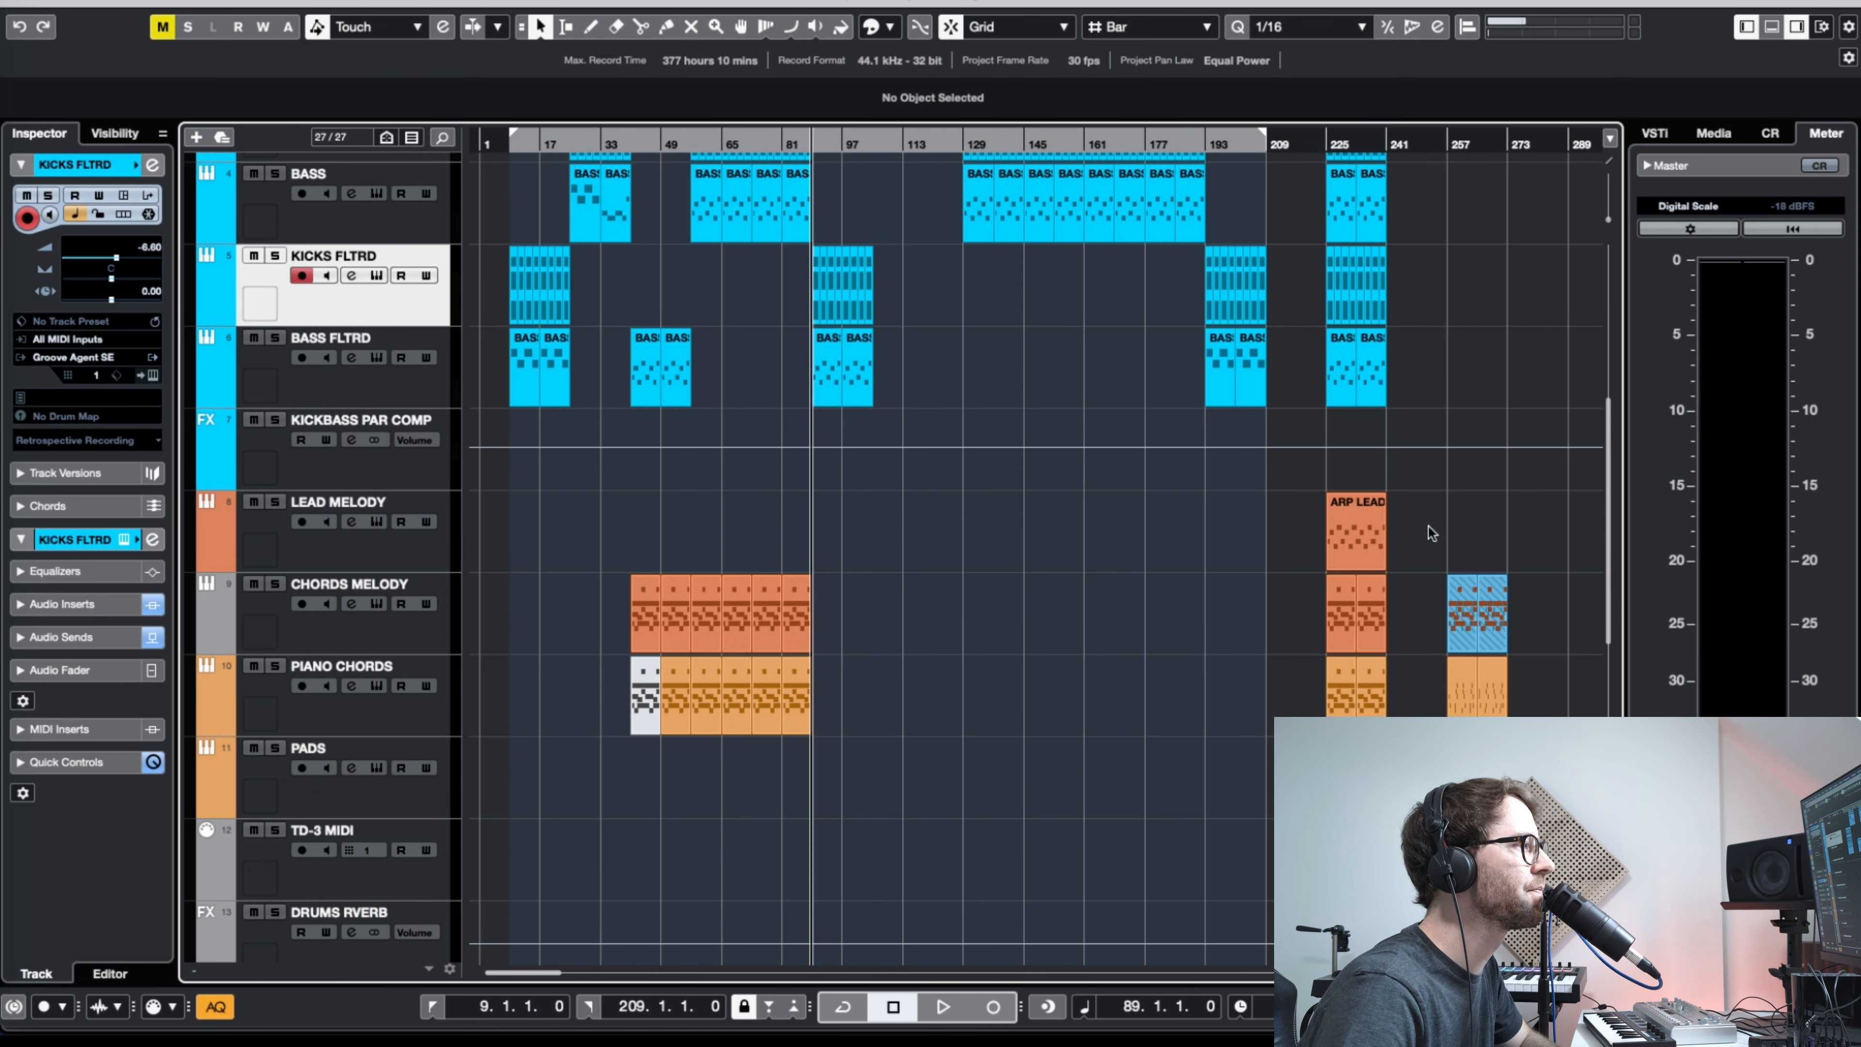
pyautogui.click(1352, 554)
pyautogui.moveTo(1351, 539); pyautogui.dragTo(898, 540)
pyautogui.click(1005, 526)
pyautogui.scroll(3, 938, 153)
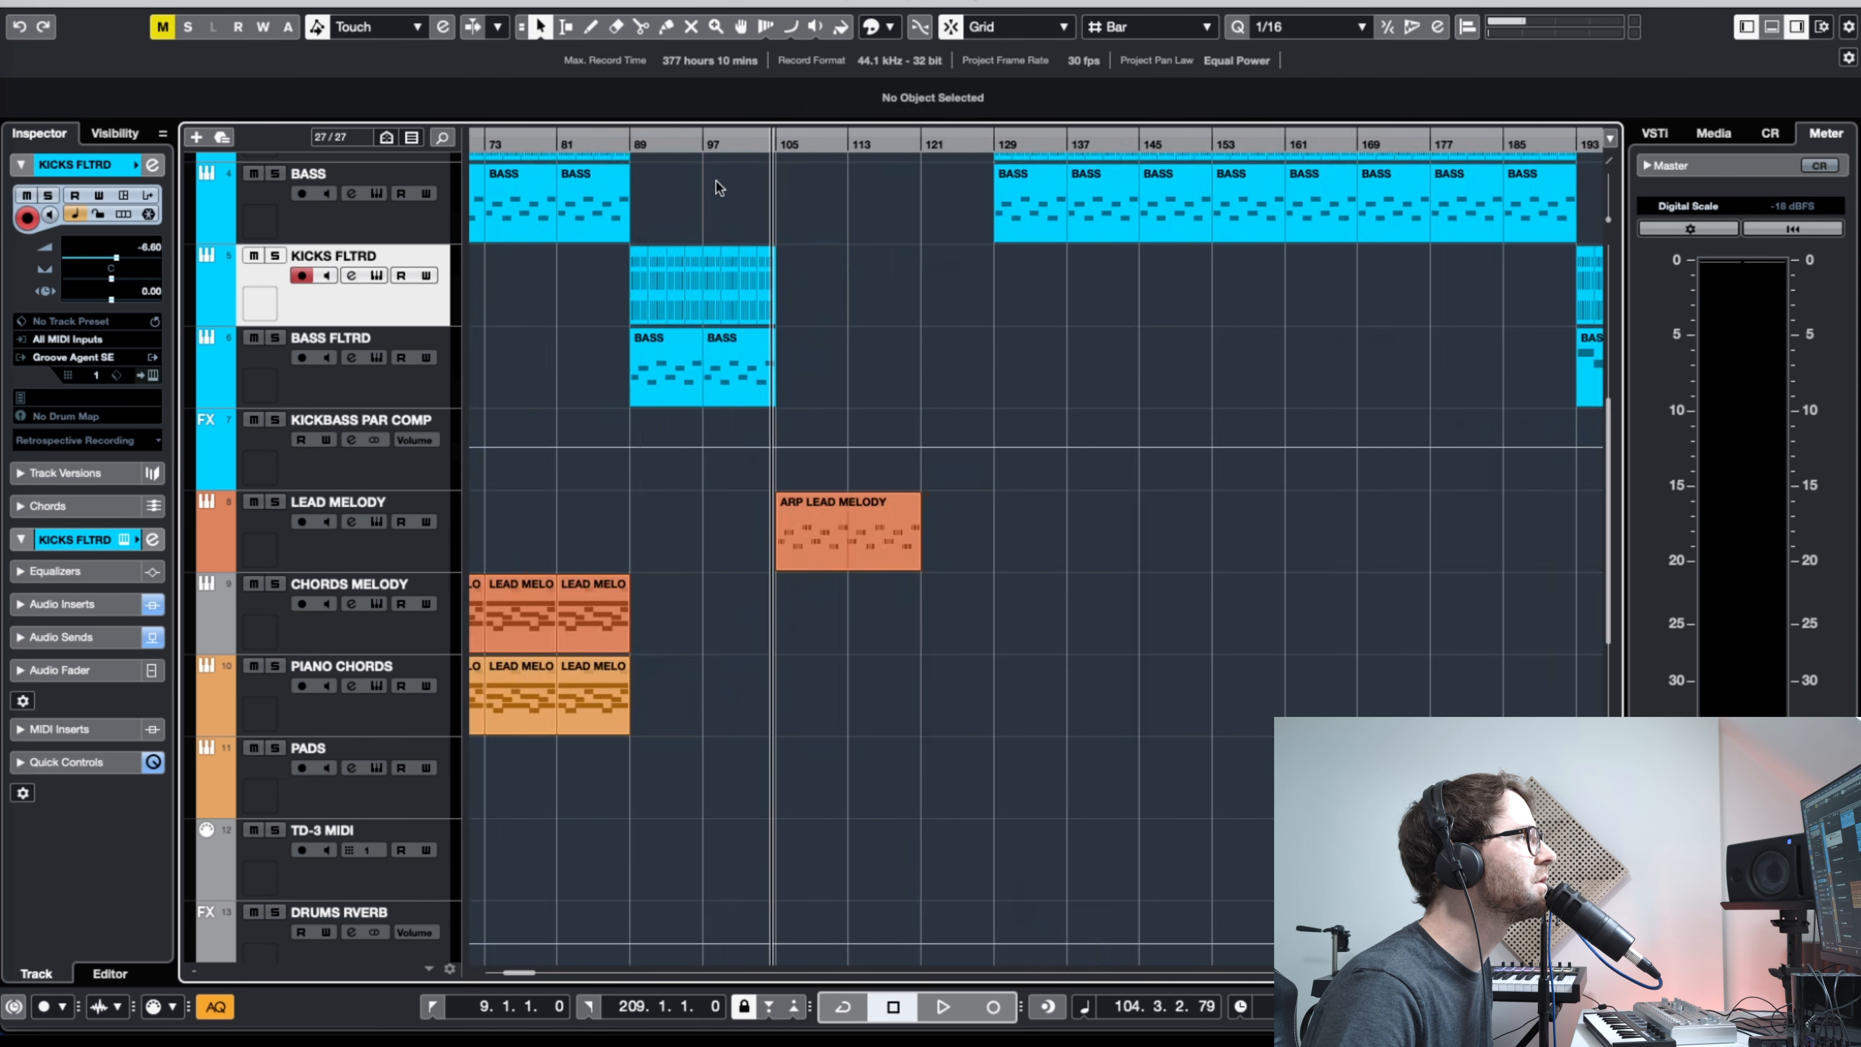
# Step: Play from bar 104 to hear the lead melody part entering at bar 105
pyautogui.press('space')
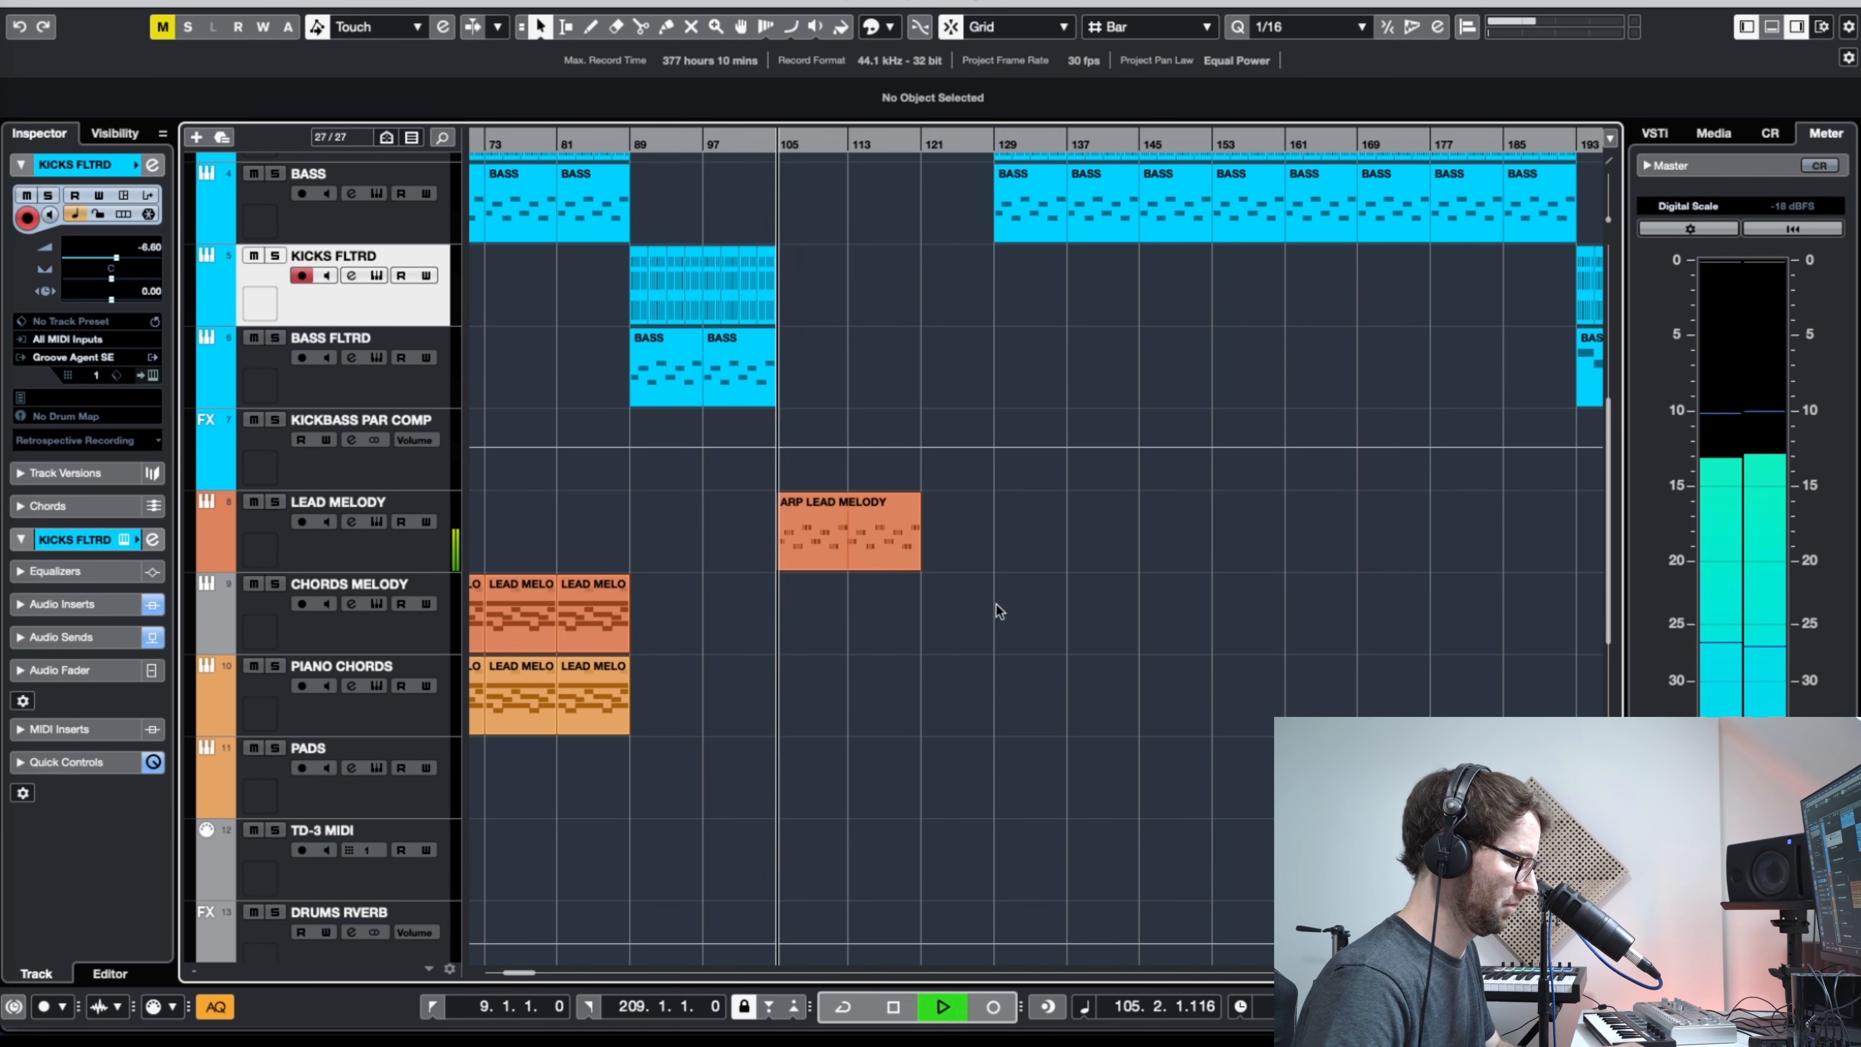
pyautogui.scroll(-2, 985, 606)
pyautogui.scroll(2, 976, 657)
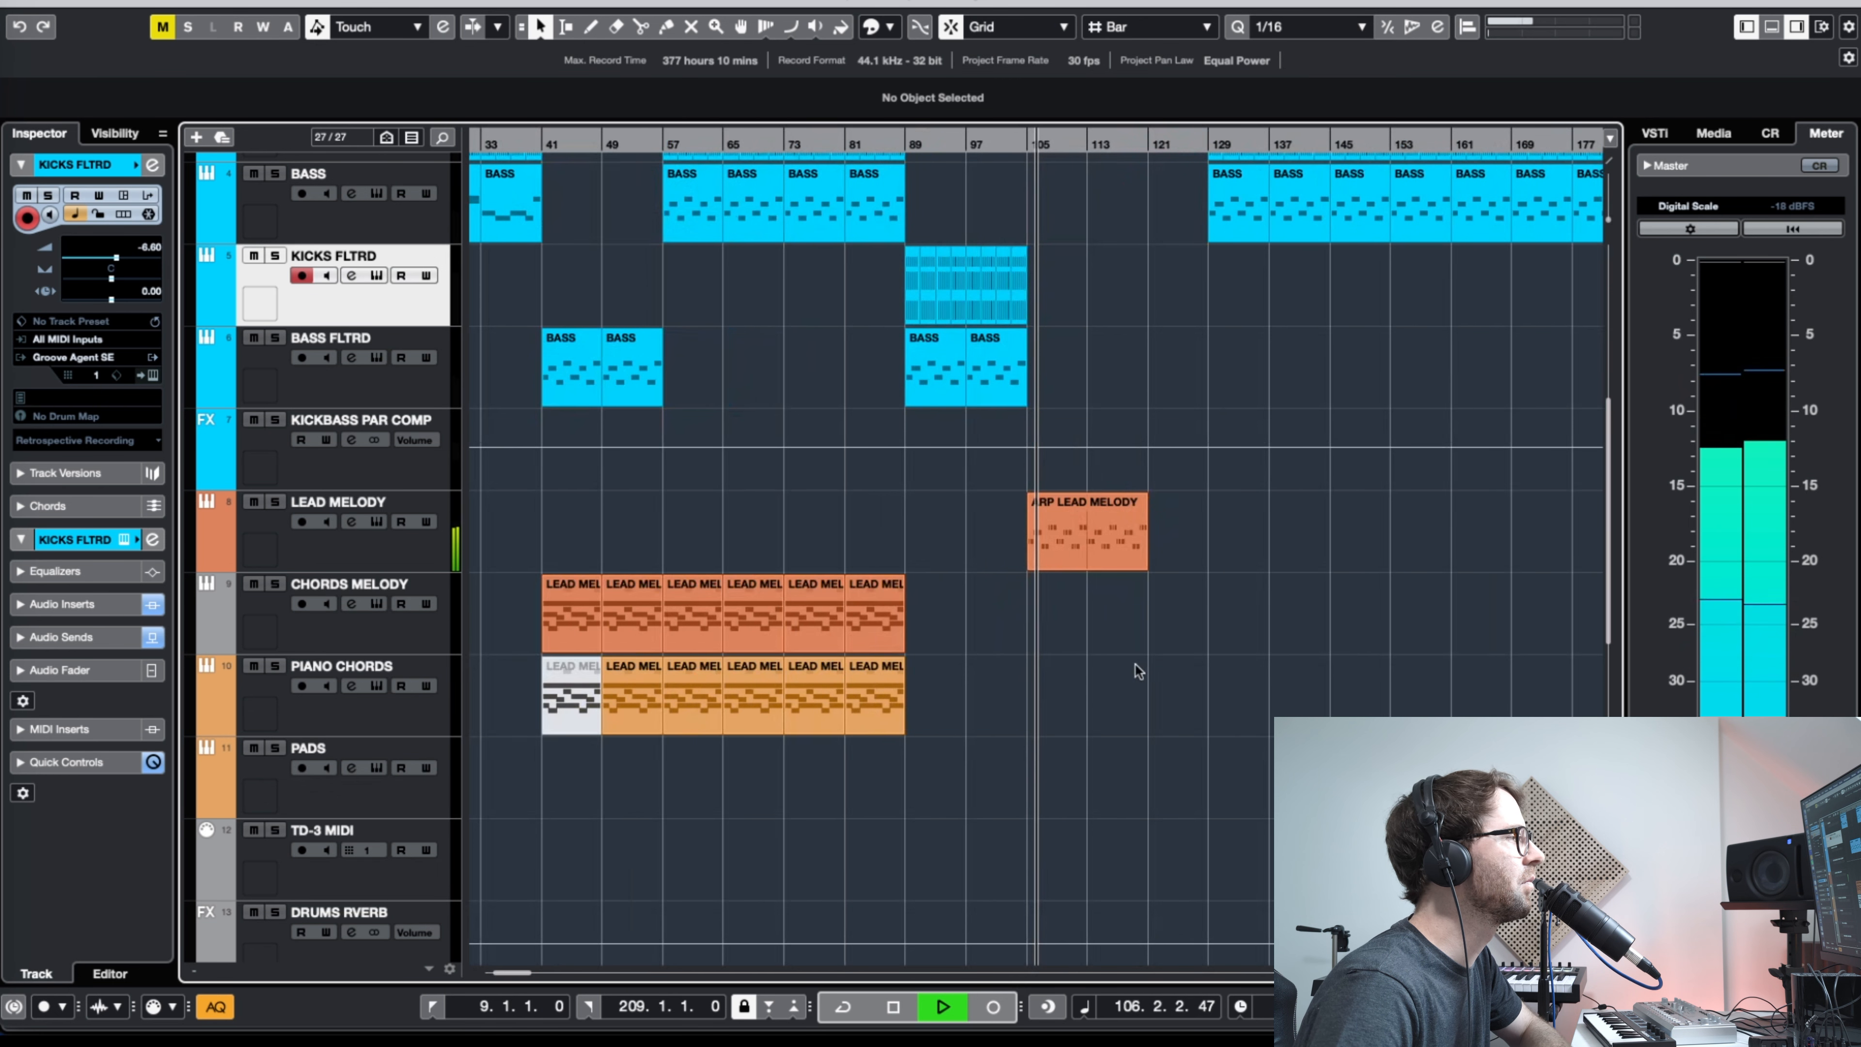
# Step: Copy the CHORDS MELODY parts so they continue from bar 89 to bar 121, and play from the section's start
pyautogui.press('space')
pyautogui.moveTo(859, 613); pyautogui.dragTo(1099, 614)
pyautogui.press('space')
pyautogui.click(1205, 608)
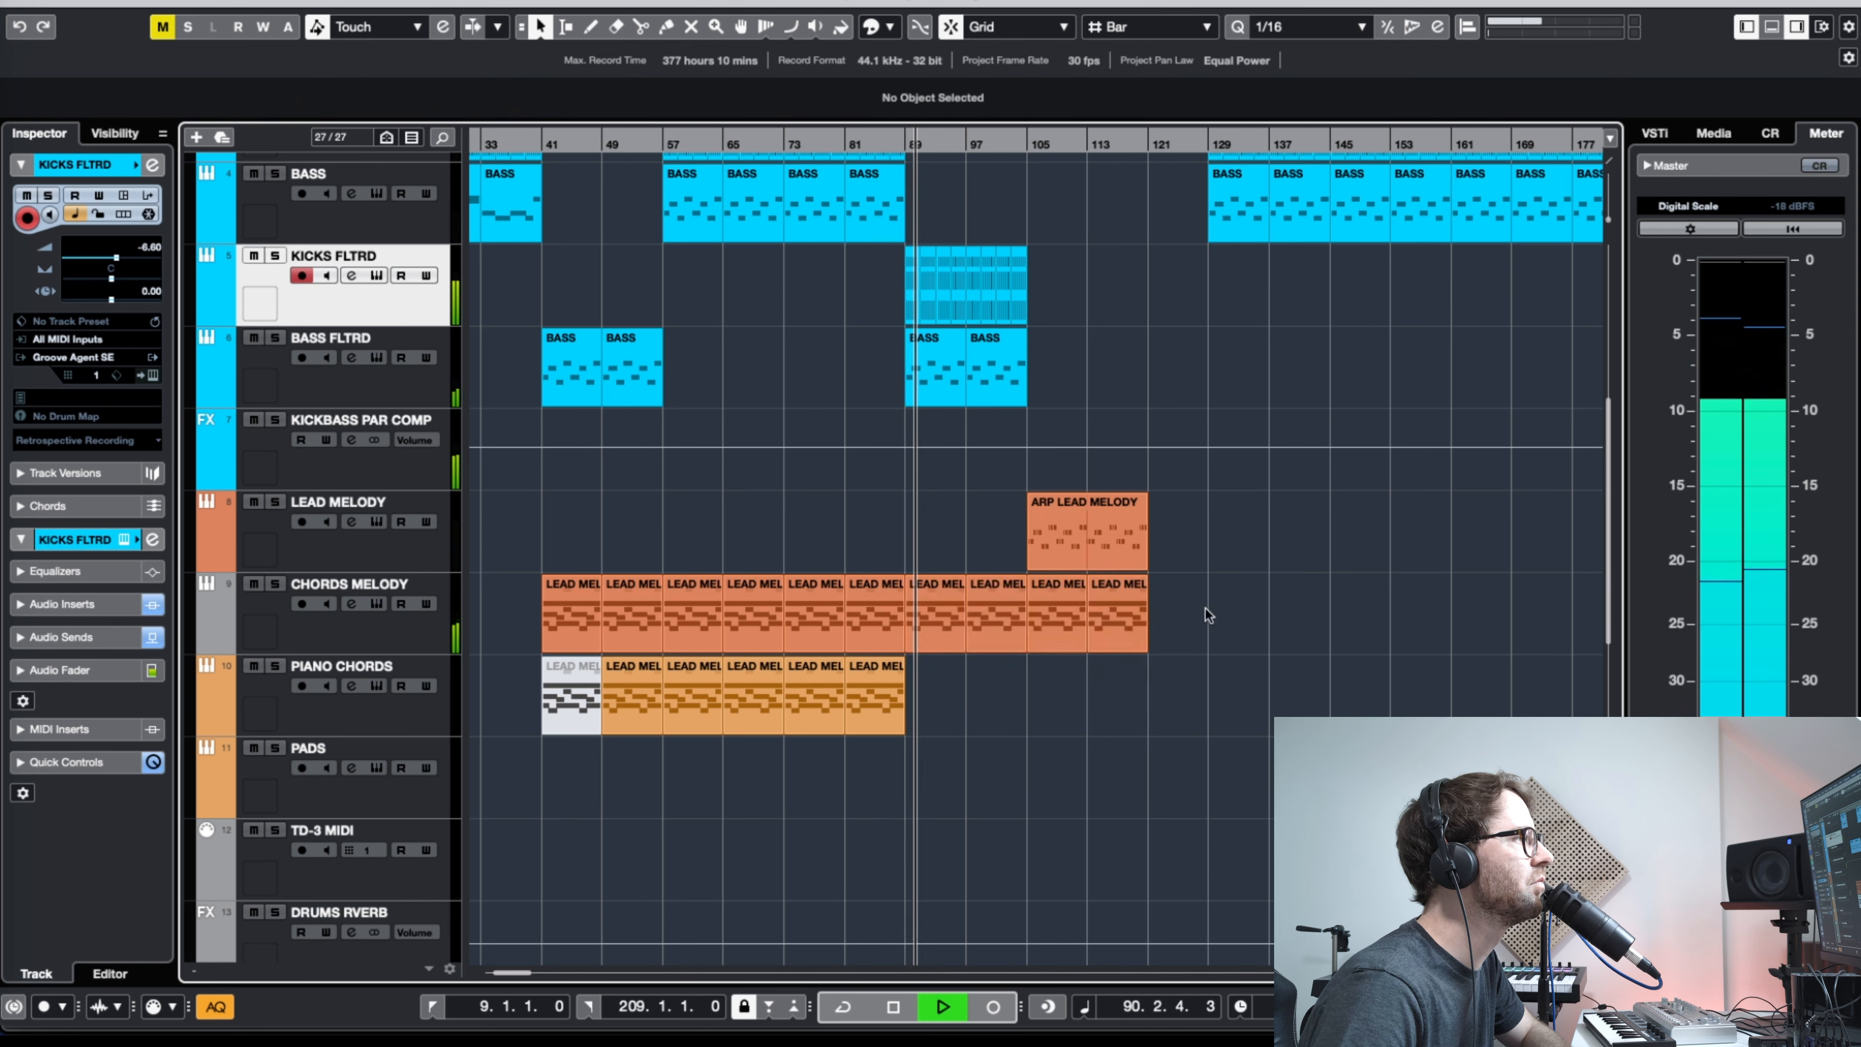
# Step: Jump playback to shortly before the lead melody entry and open the LEAD MELODY track's Serum instrument
pyautogui.click(990, 139)
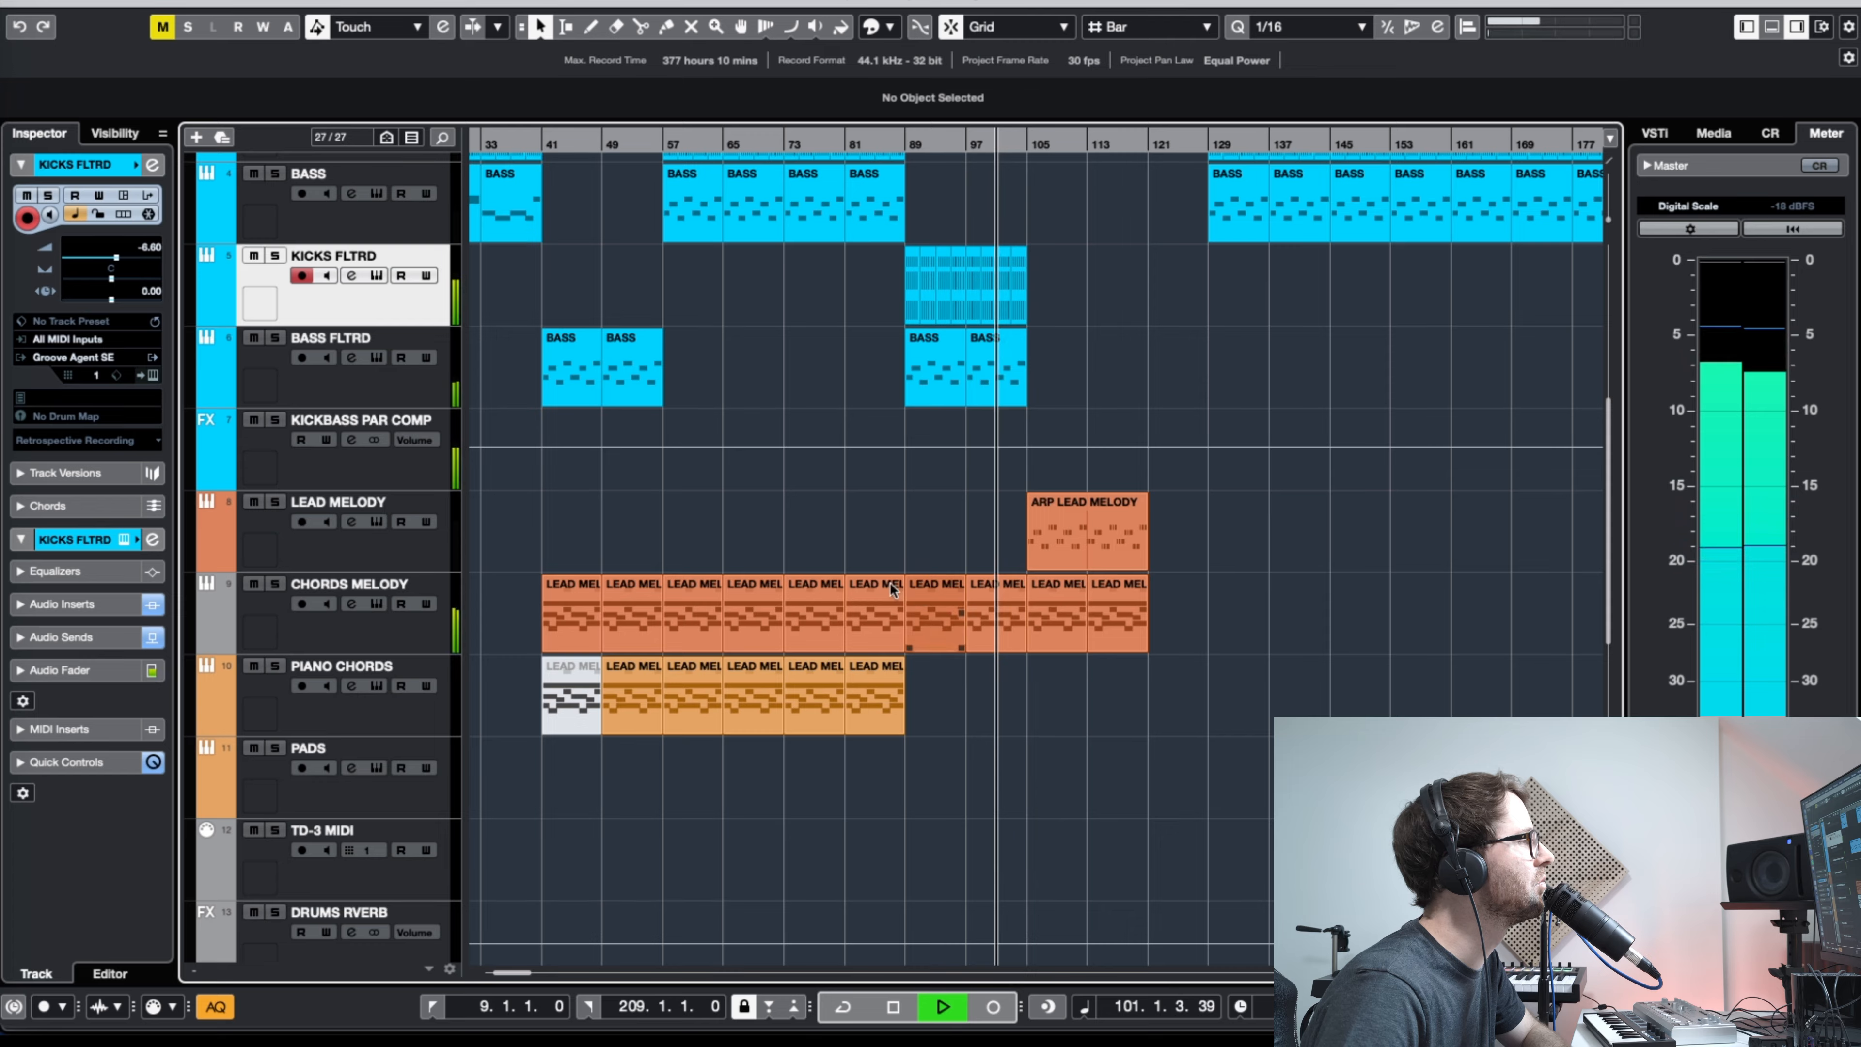
pyautogui.press('g')
pyautogui.press('g')
pyautogui.press('g')
pyautogui.press('g')
pyautogui.click(375, 556)
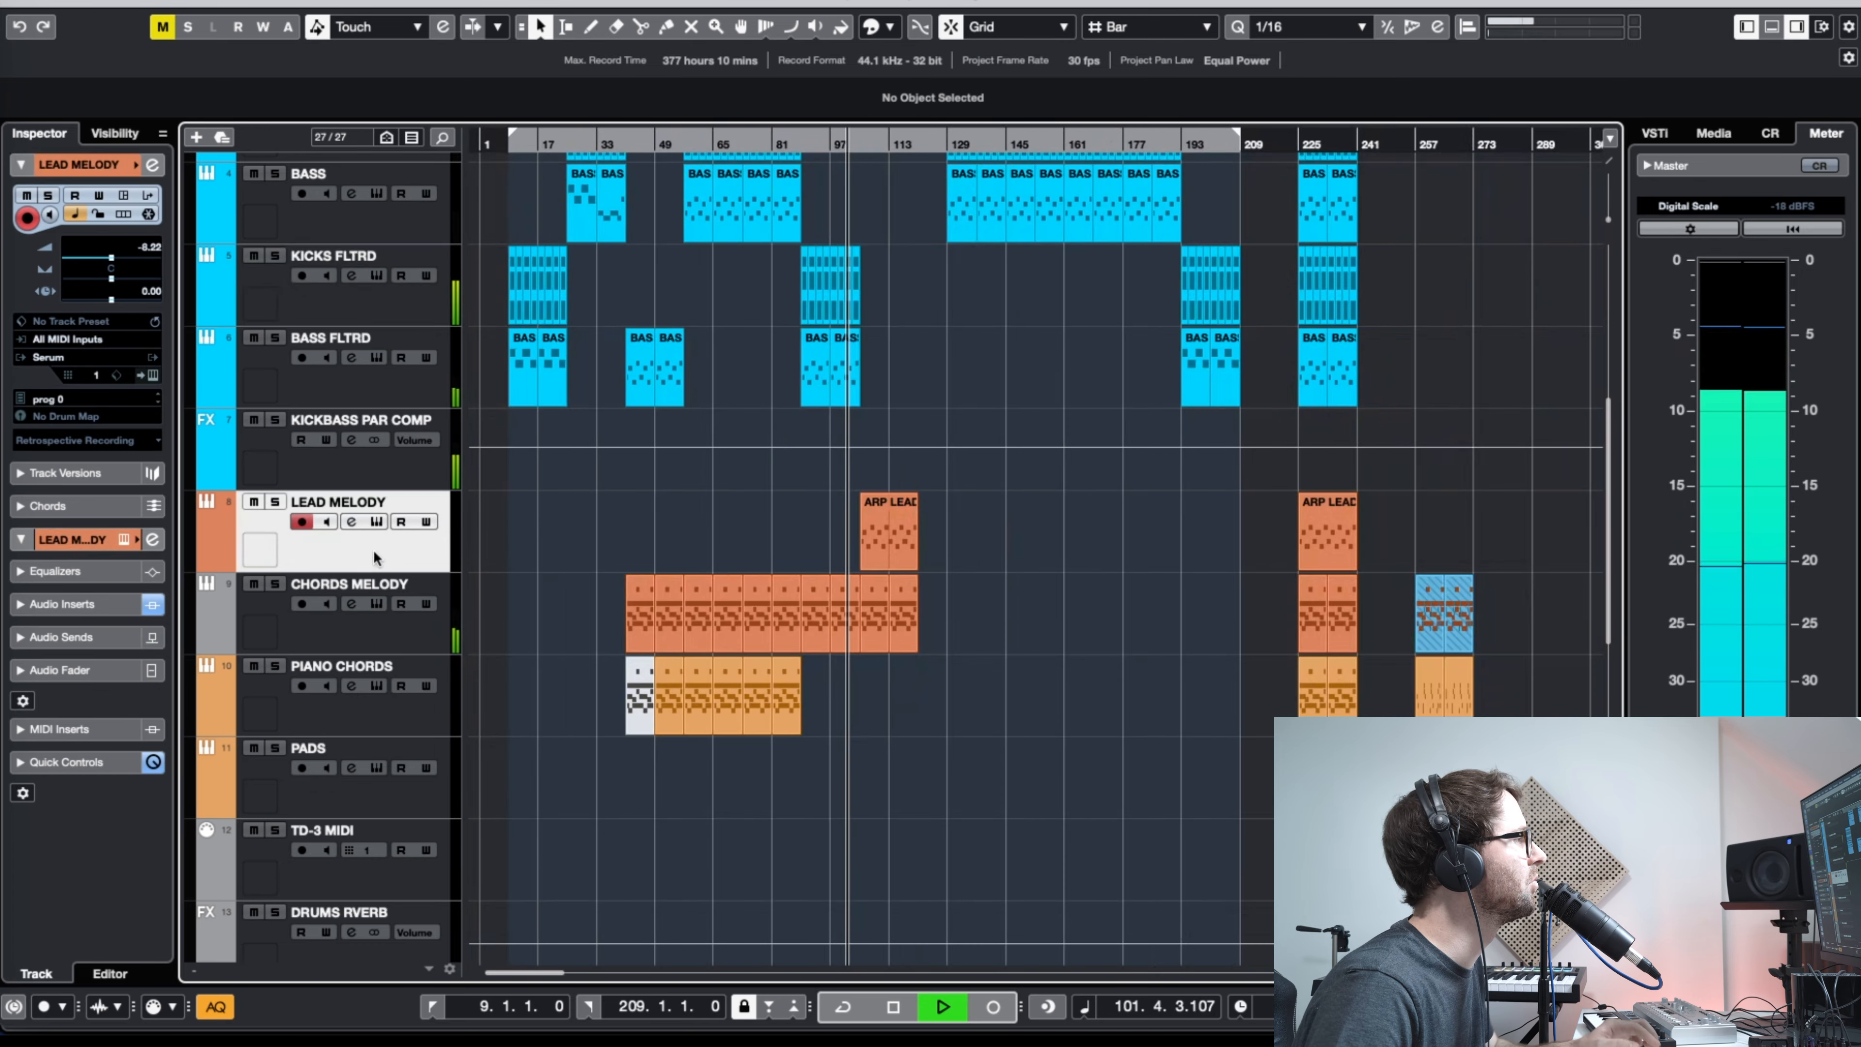
pyautogui.click(378, 521)
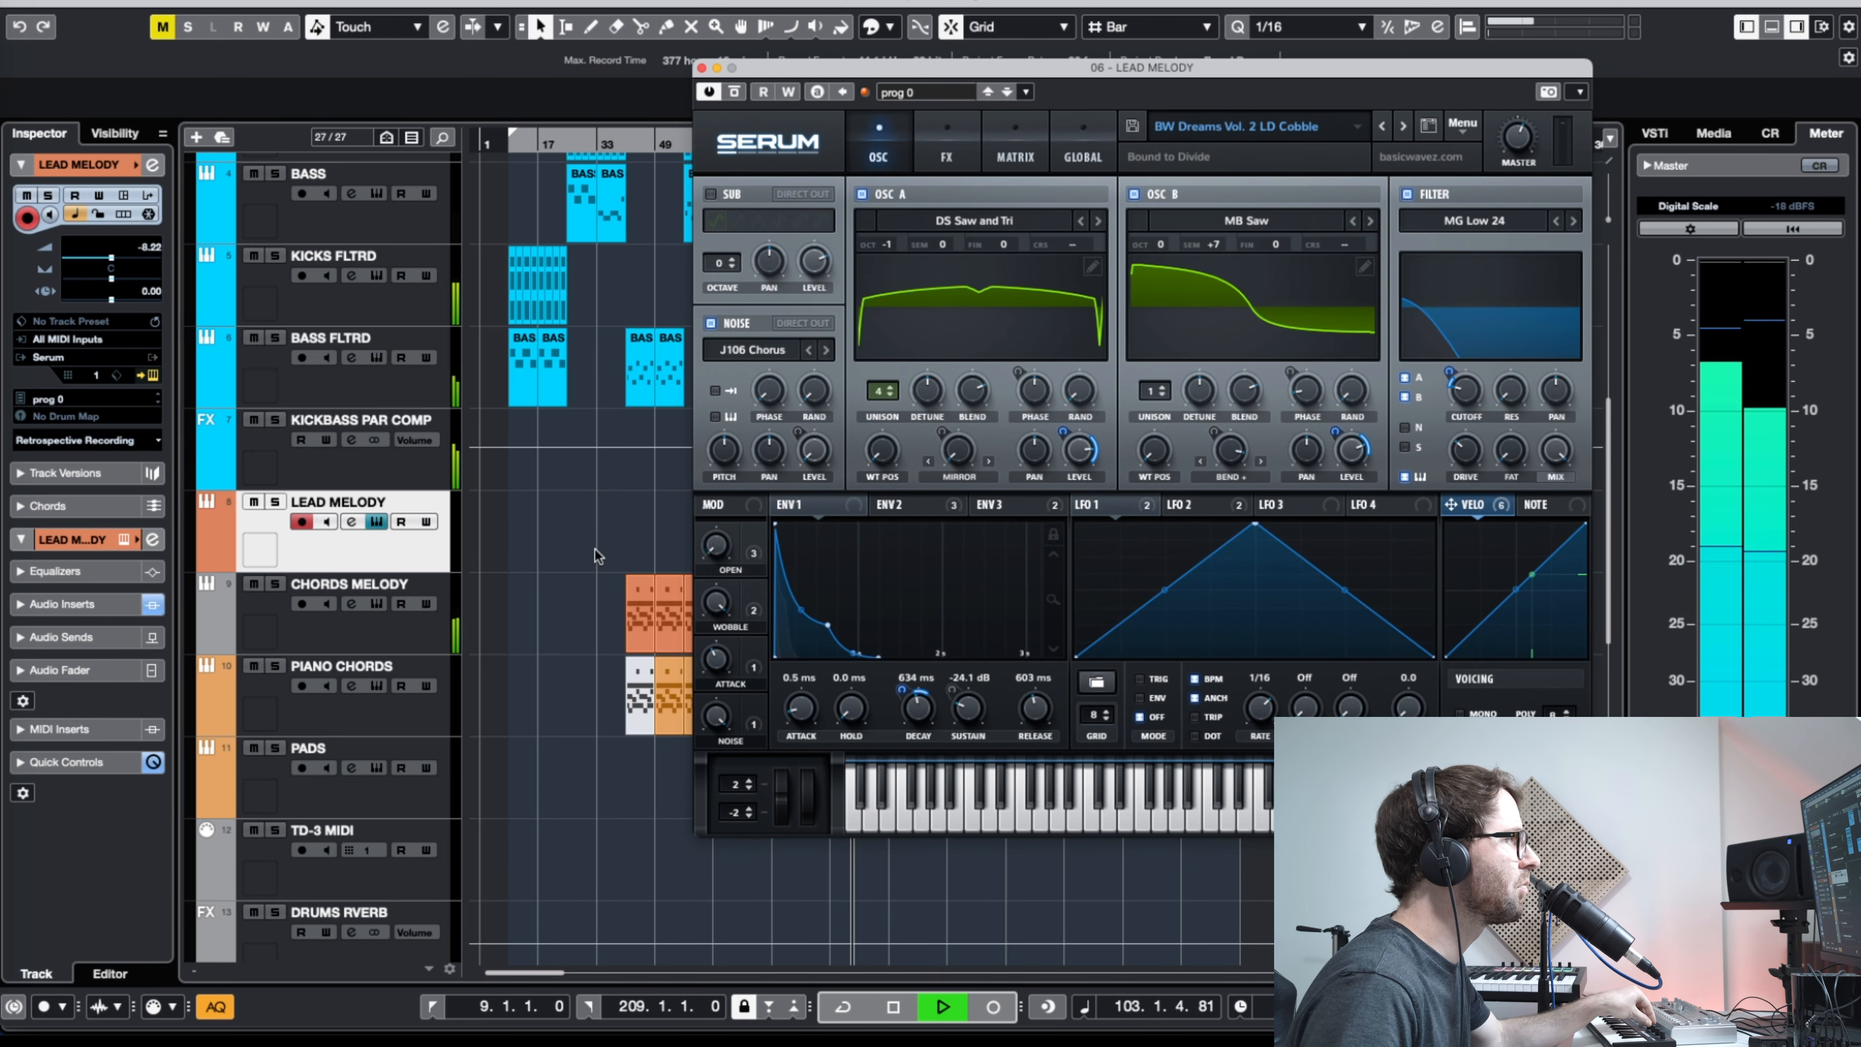
# Step: Lower the LEAD MELODY Serum filter cutoff to about 60 Hz during playback and close the instrument
pyautogui.moveTo(771, 74); pyautogui.dragTo(1131, 71)
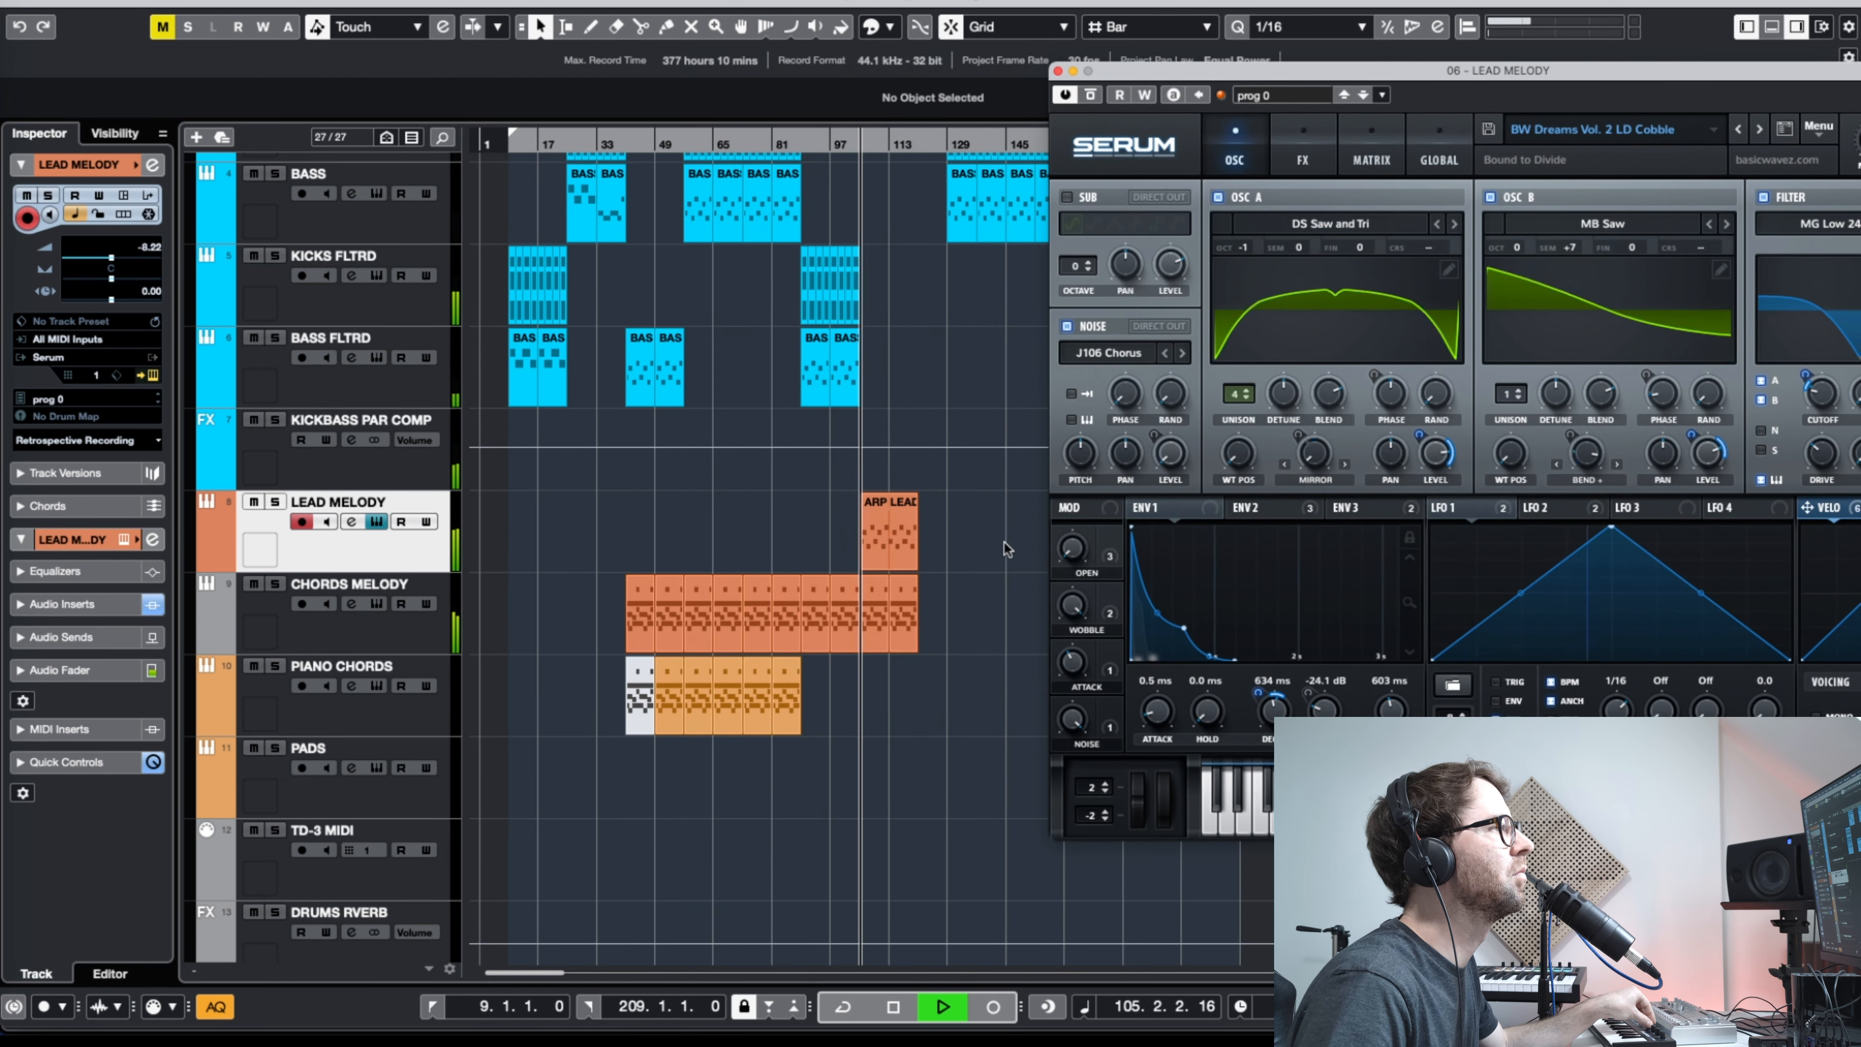
pyautogui.moveTo(1311, 71); pyautogui.dragTo(1105, 41)
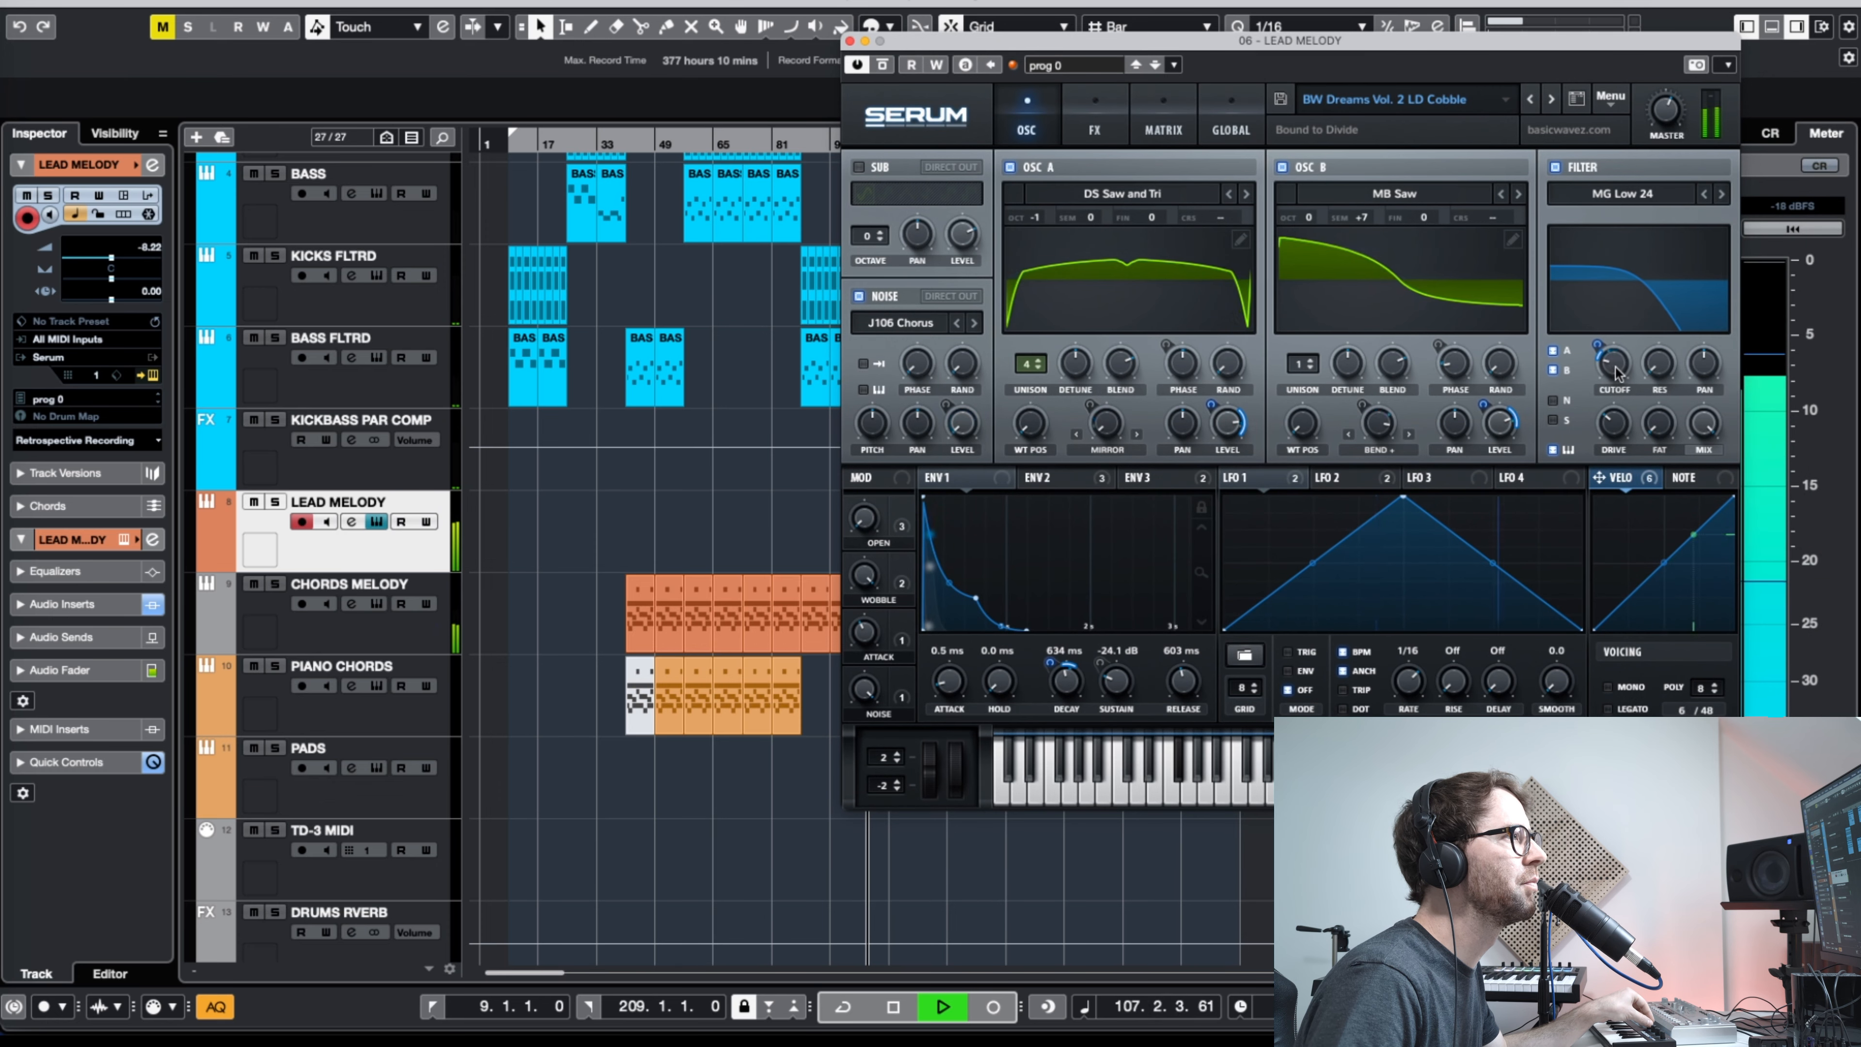
pyautogui.moveTo(1616, 374); pyautogui.dragTo(1604, 385)
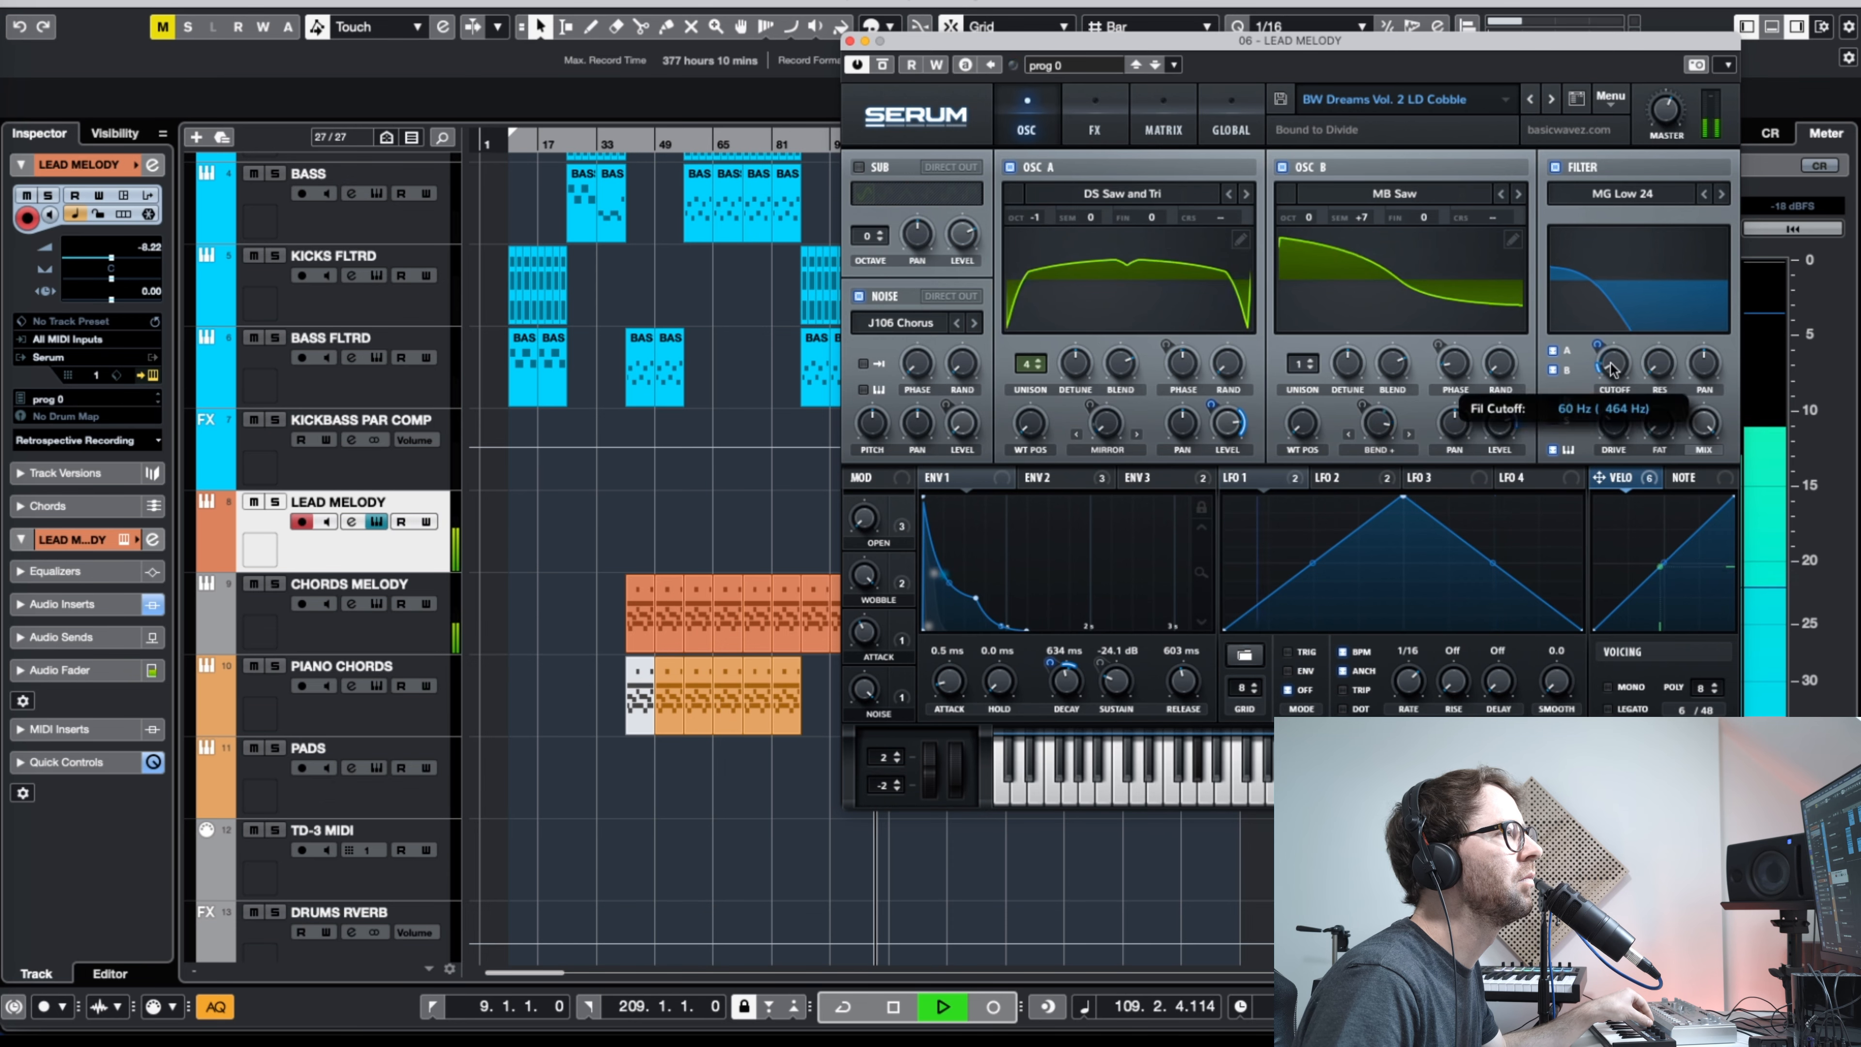
pyautogui.click(850, 42)
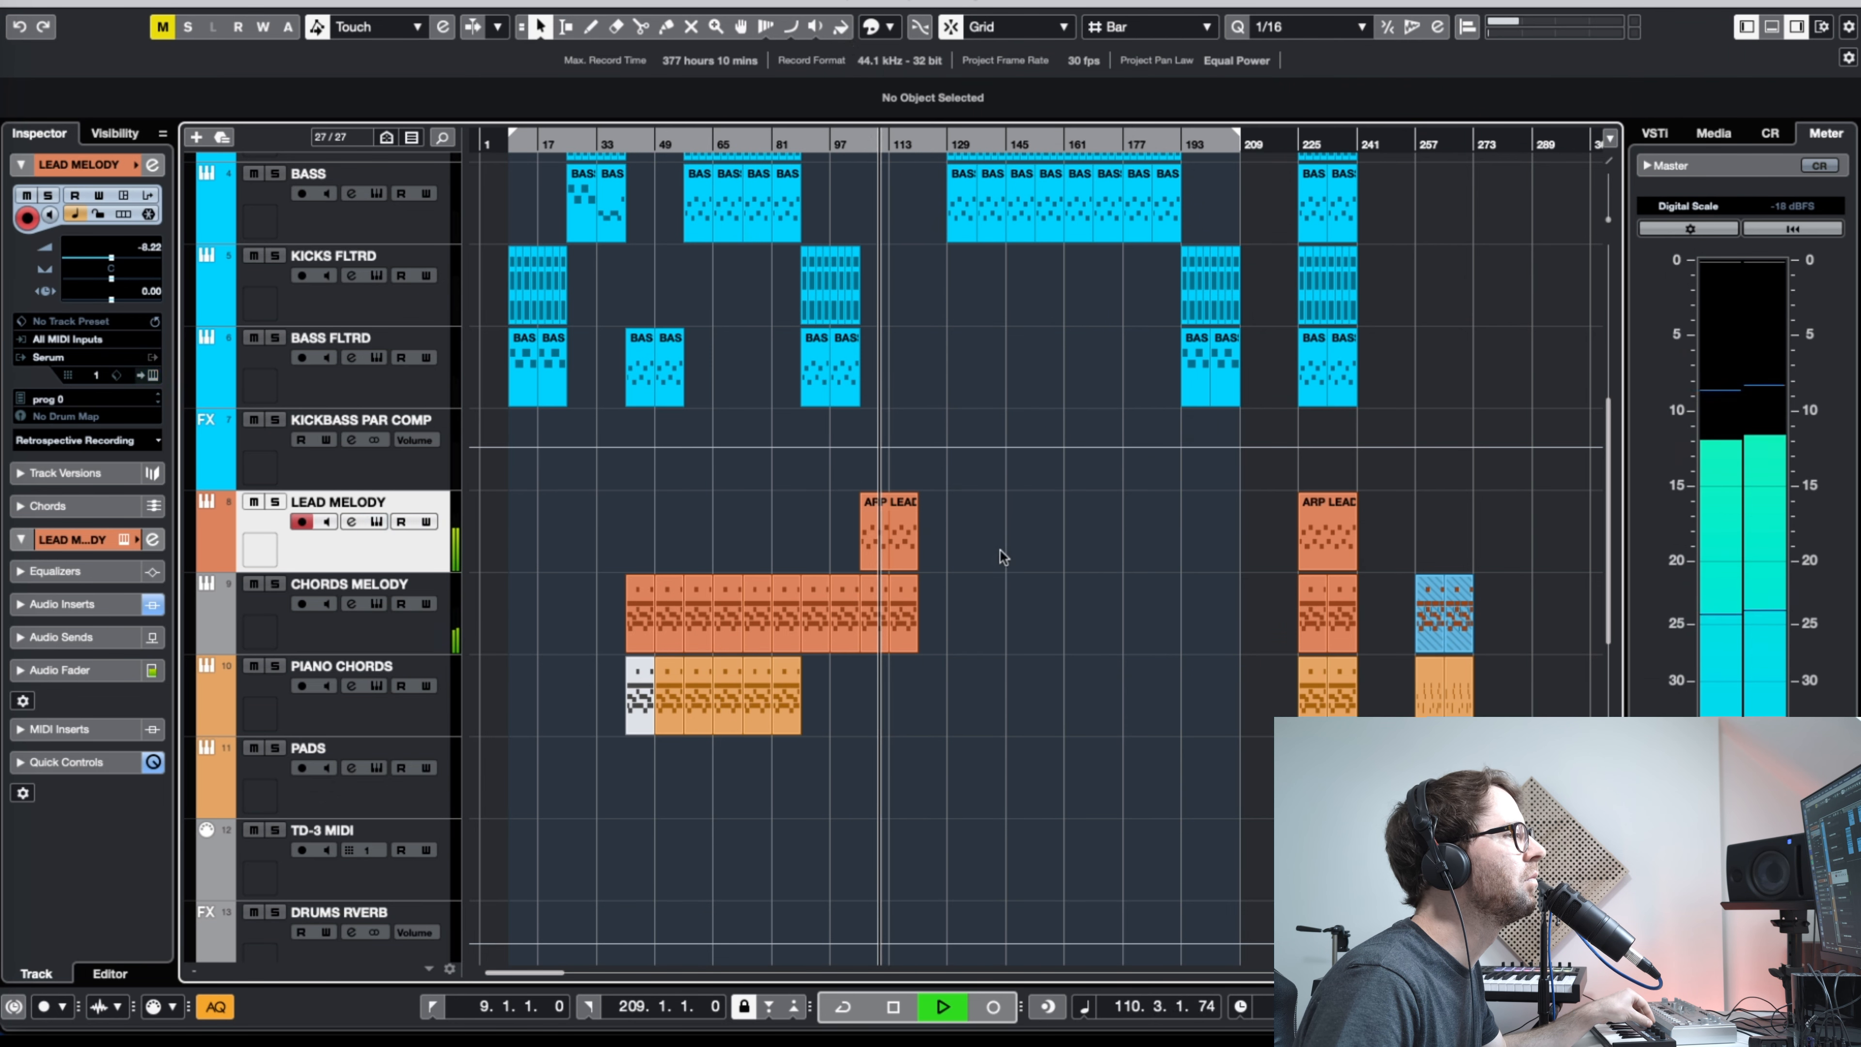
# Step: Mute the KICKS FLTRD and BASS FLTRD parts from bar 97 to 105 and return the playhead to bar 89
pyautogui.scroll(3, 985, 548)
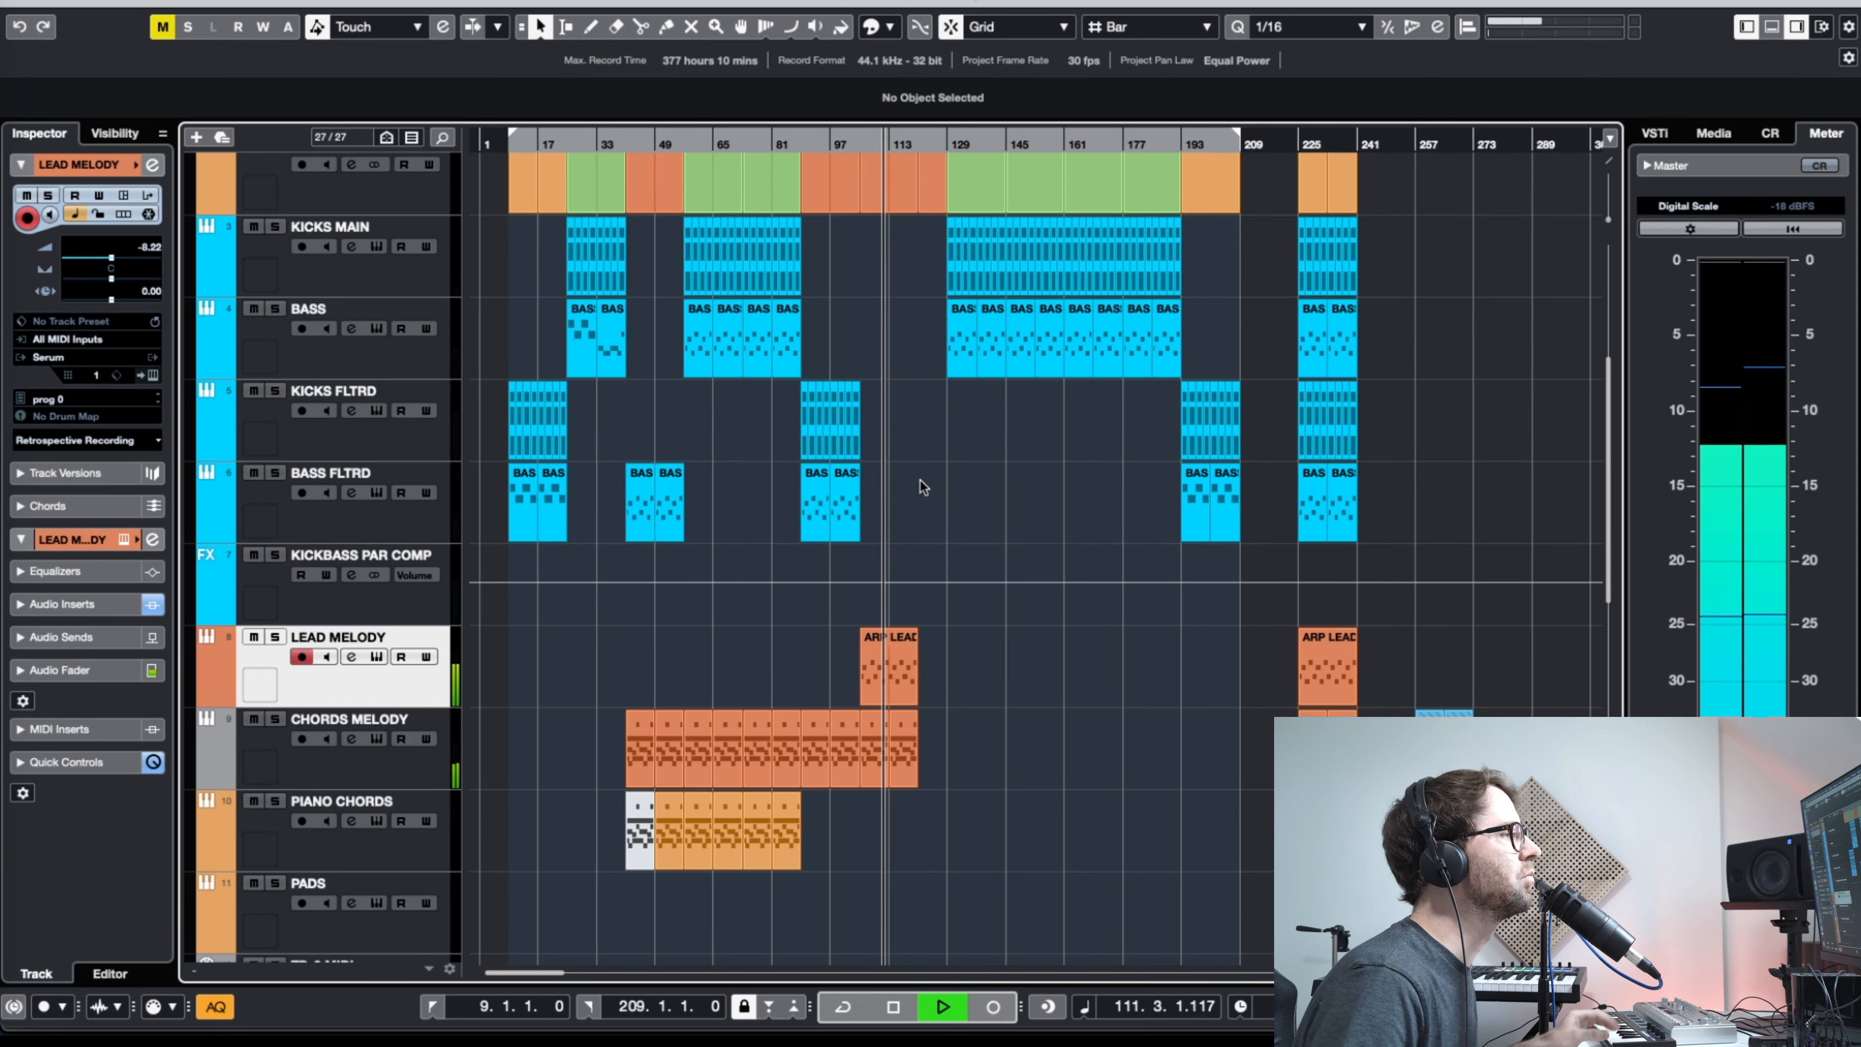
pyautogui.press('h')
pyautogui.press('h')
pyautogui.press('h')
pyautogui.press('h')
pyautogui.press('h')
pyautogui.press('h')
pyautogui.press('h')
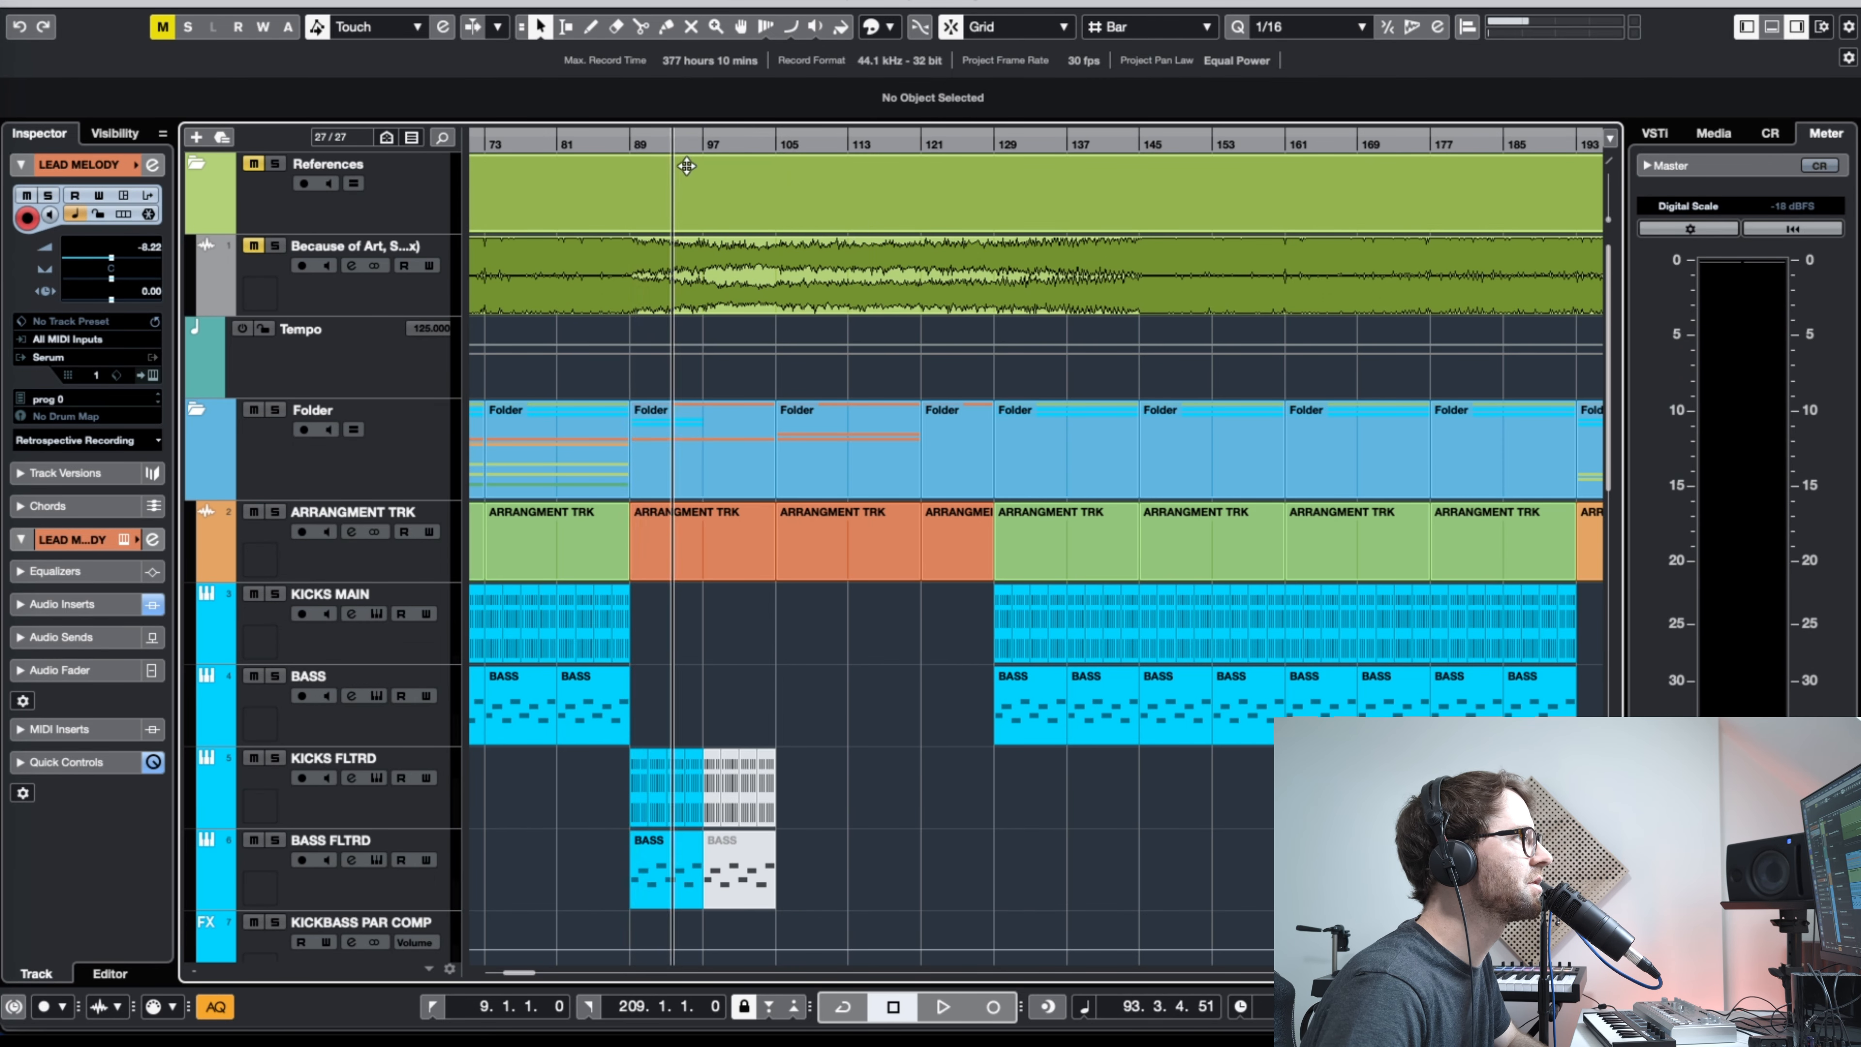
pyautogui.click(1064, 181)
pyautogui.moveTo(1064, 182); pyautogui.dragTo(630, 250)
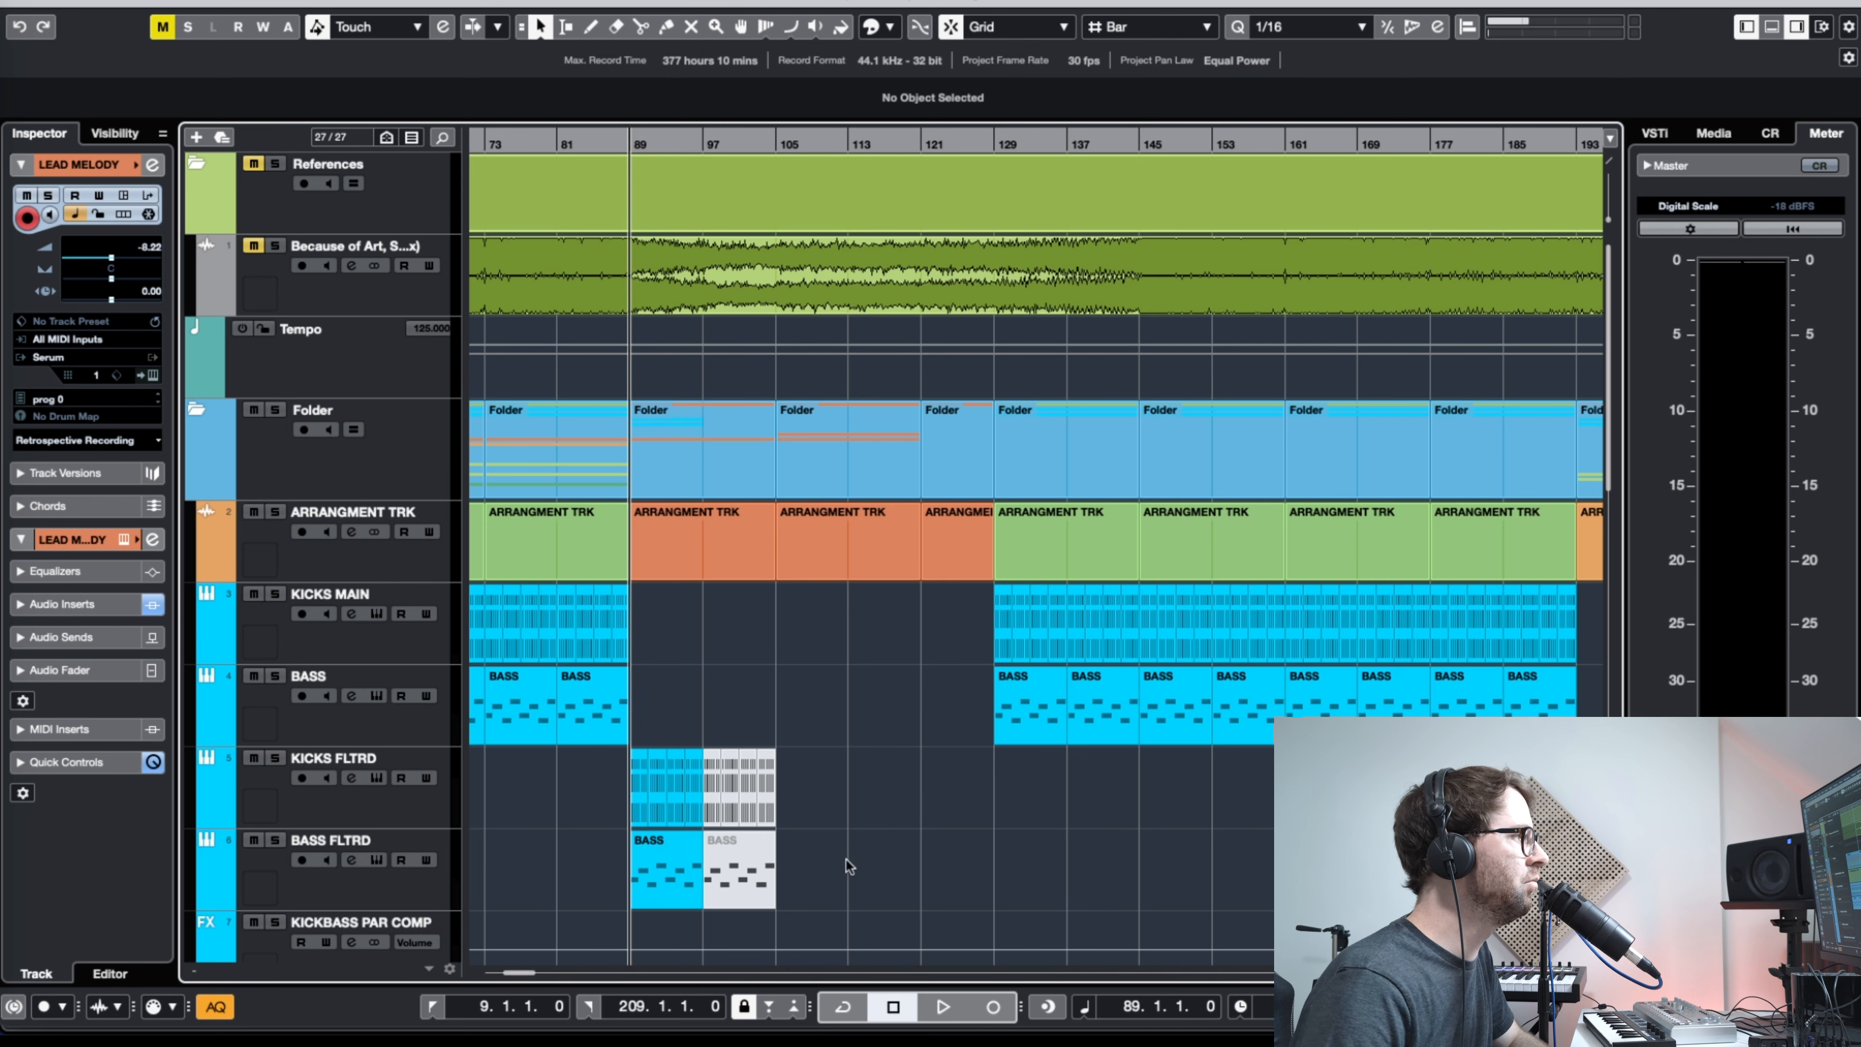
# Step: Extend the ARP LEAD MELODY parts on the LEAD MELODY track so they fill bars 97 to 129
pyautogui.scroll(-8, 876, 716)
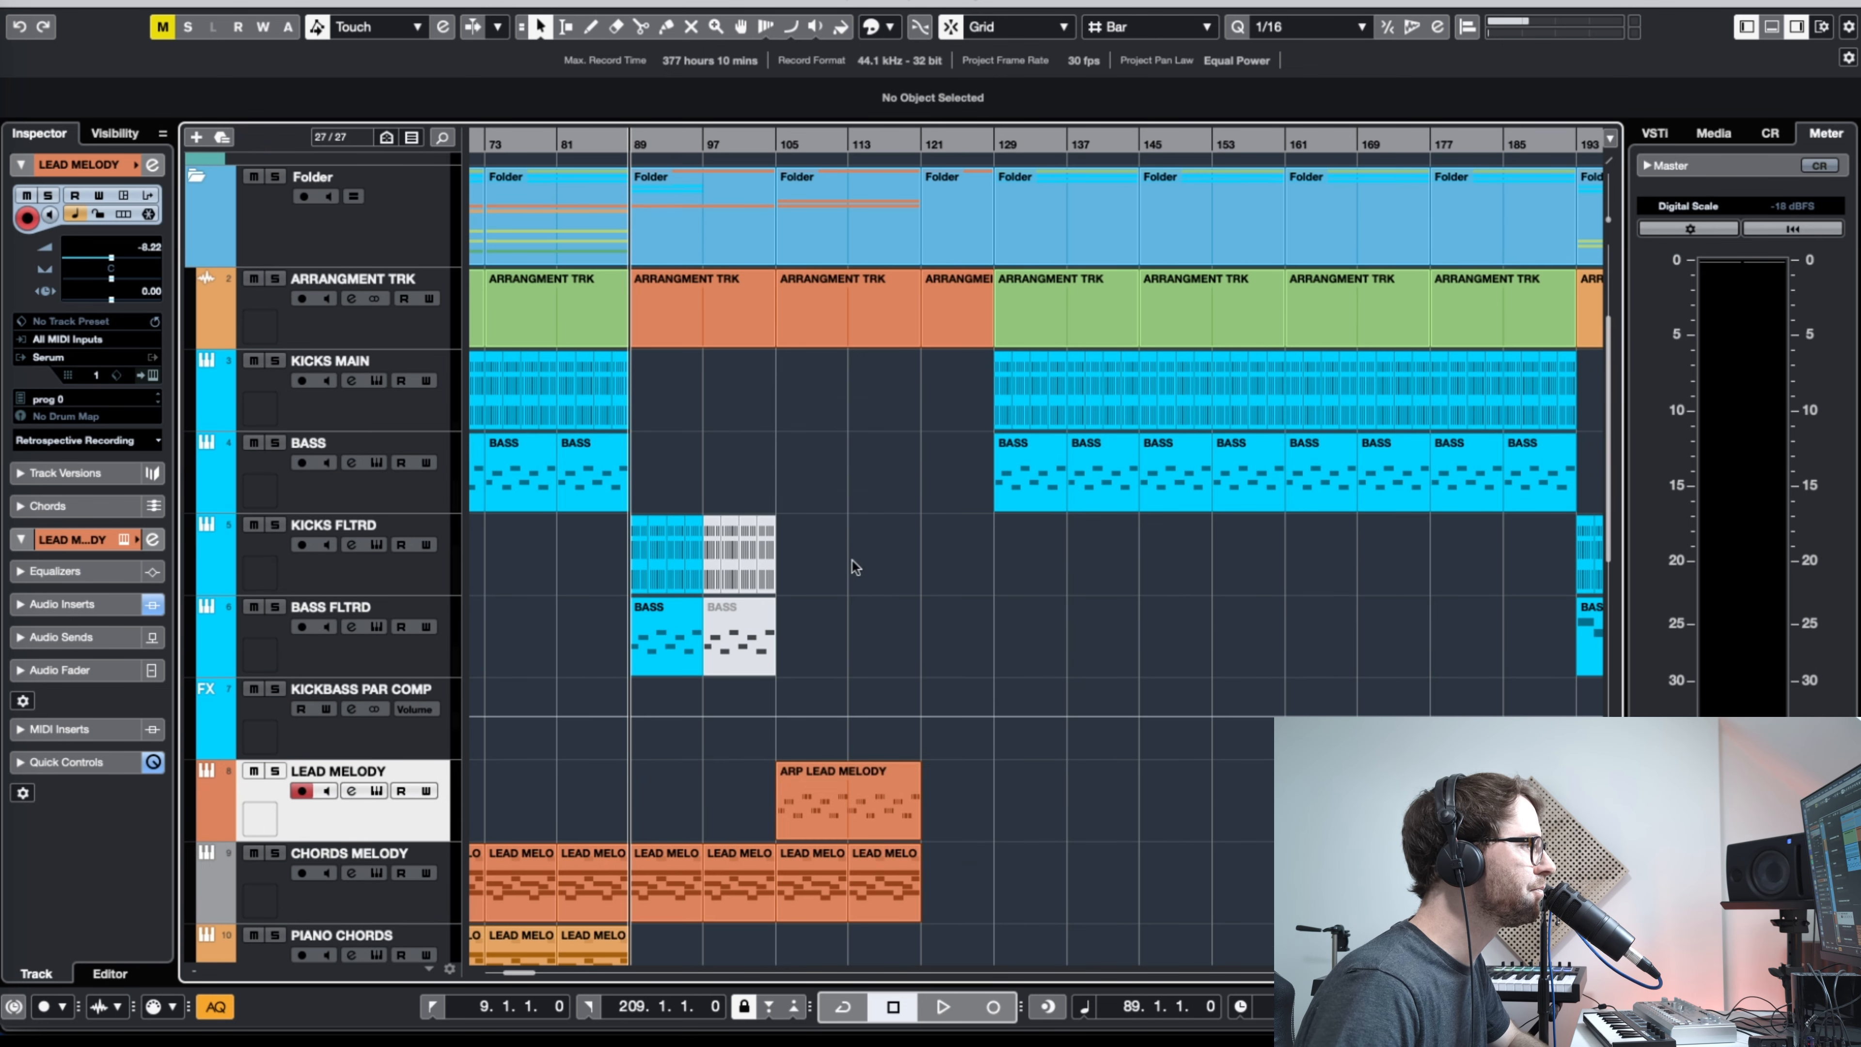
pyautogui.scroll(-1, 867, 560)
pyautogui.moveTo(831, 712); pyautogui.dragTo(985, 707)
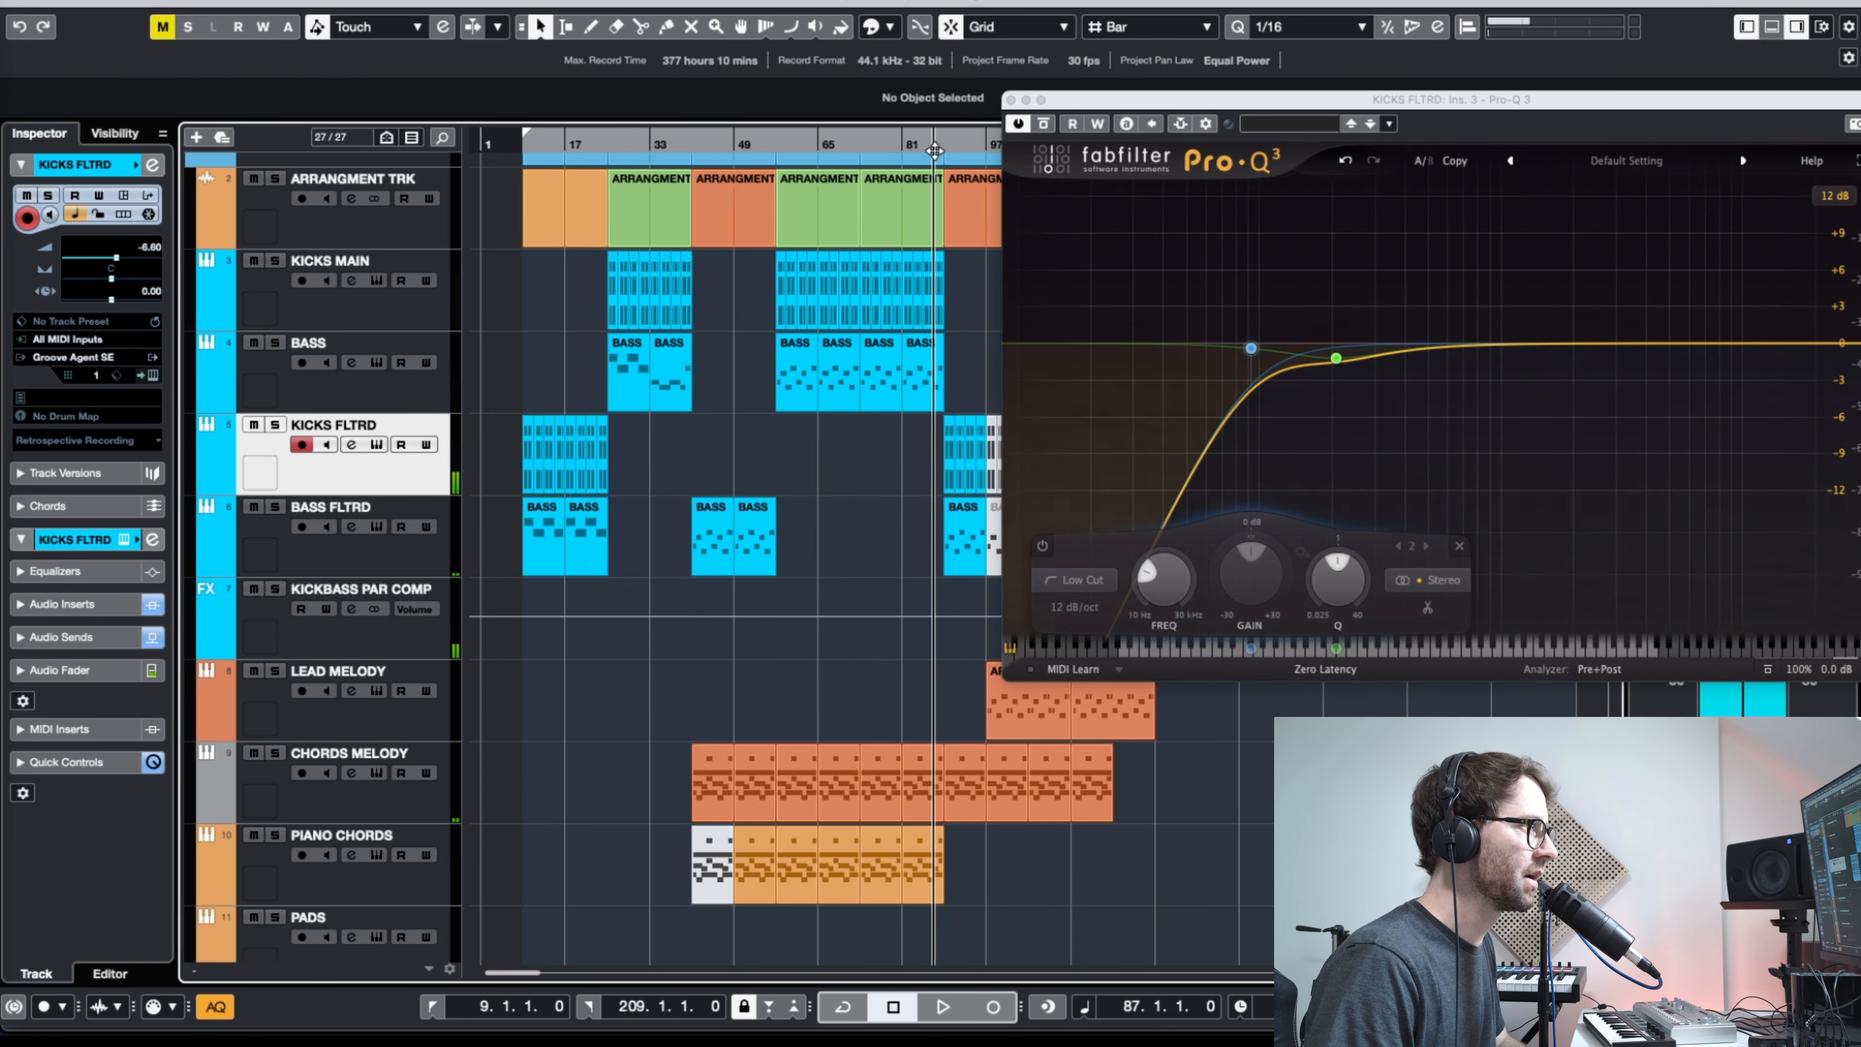
# Step: Play from bar 87 and sweep the low cut in KICKS FLTRD's Pro-Q 3 up to 545.25 Hz
pyautogui.press('space')
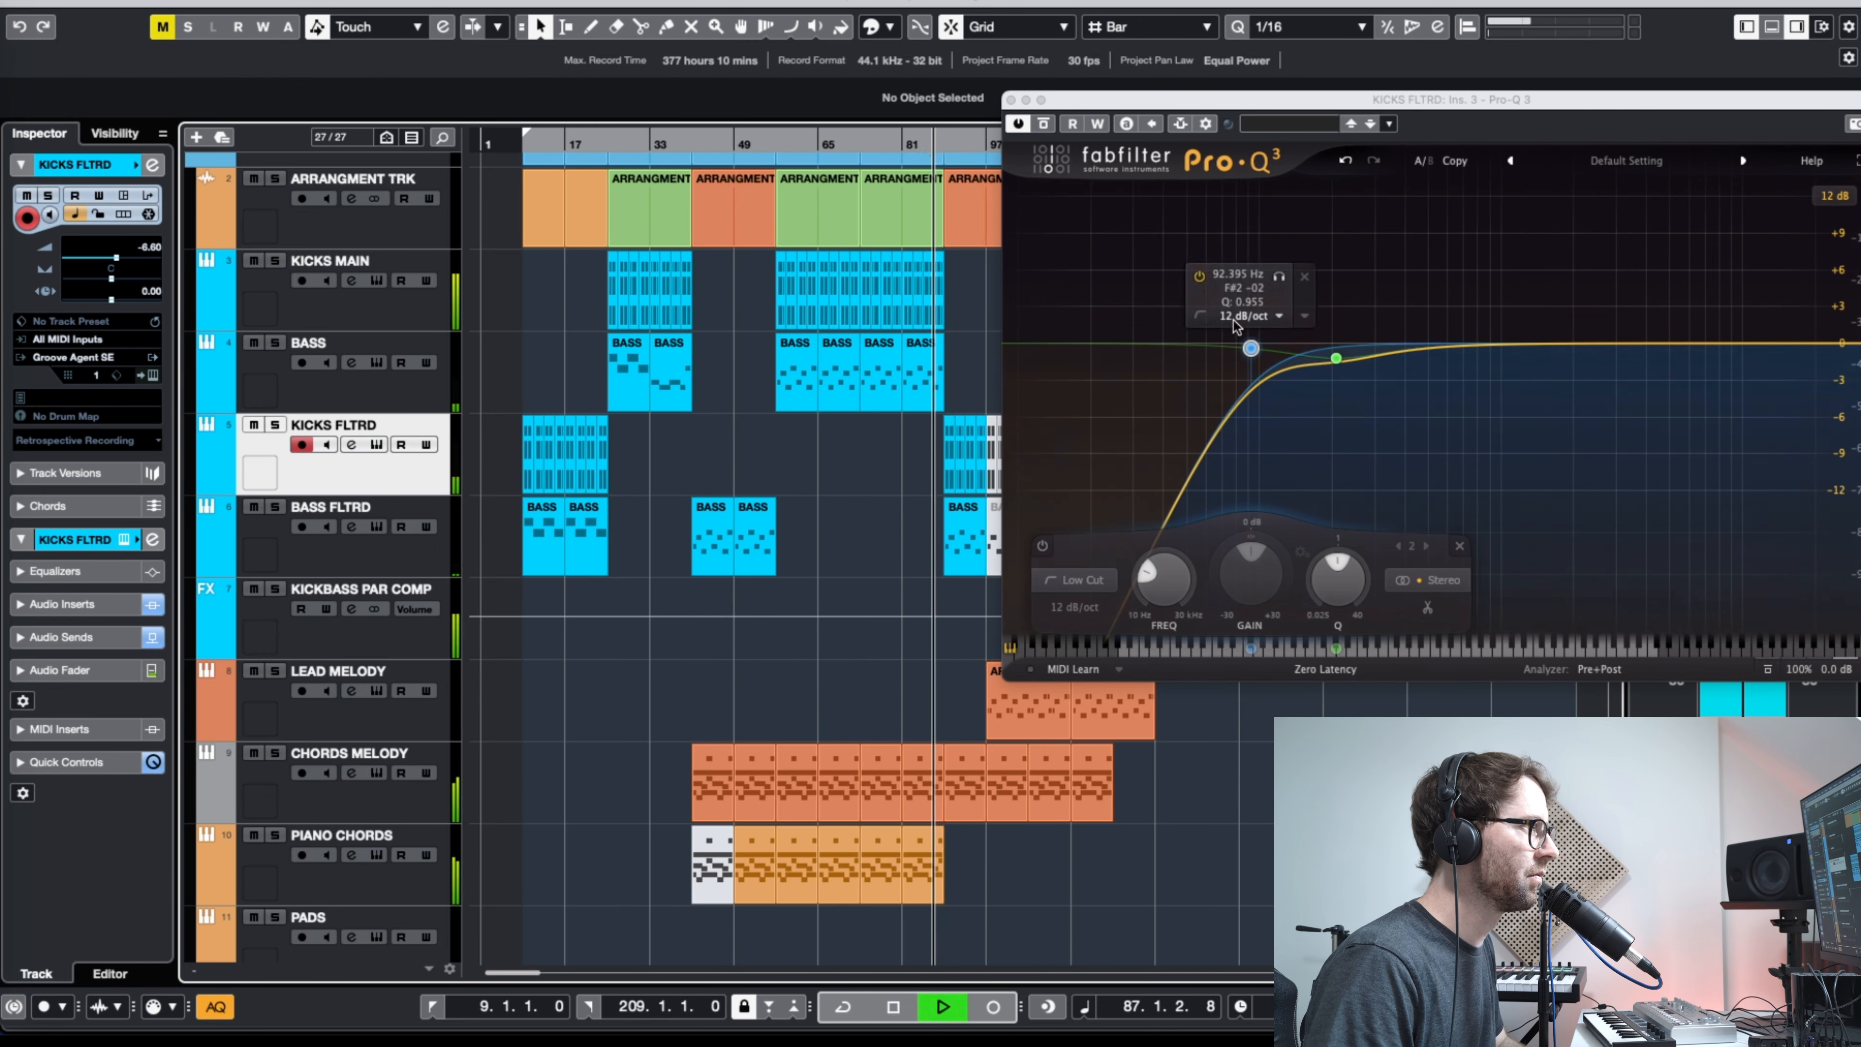
pyautogui.moveTo(1251, 348); pyautogui.dragTo(1436, 359)
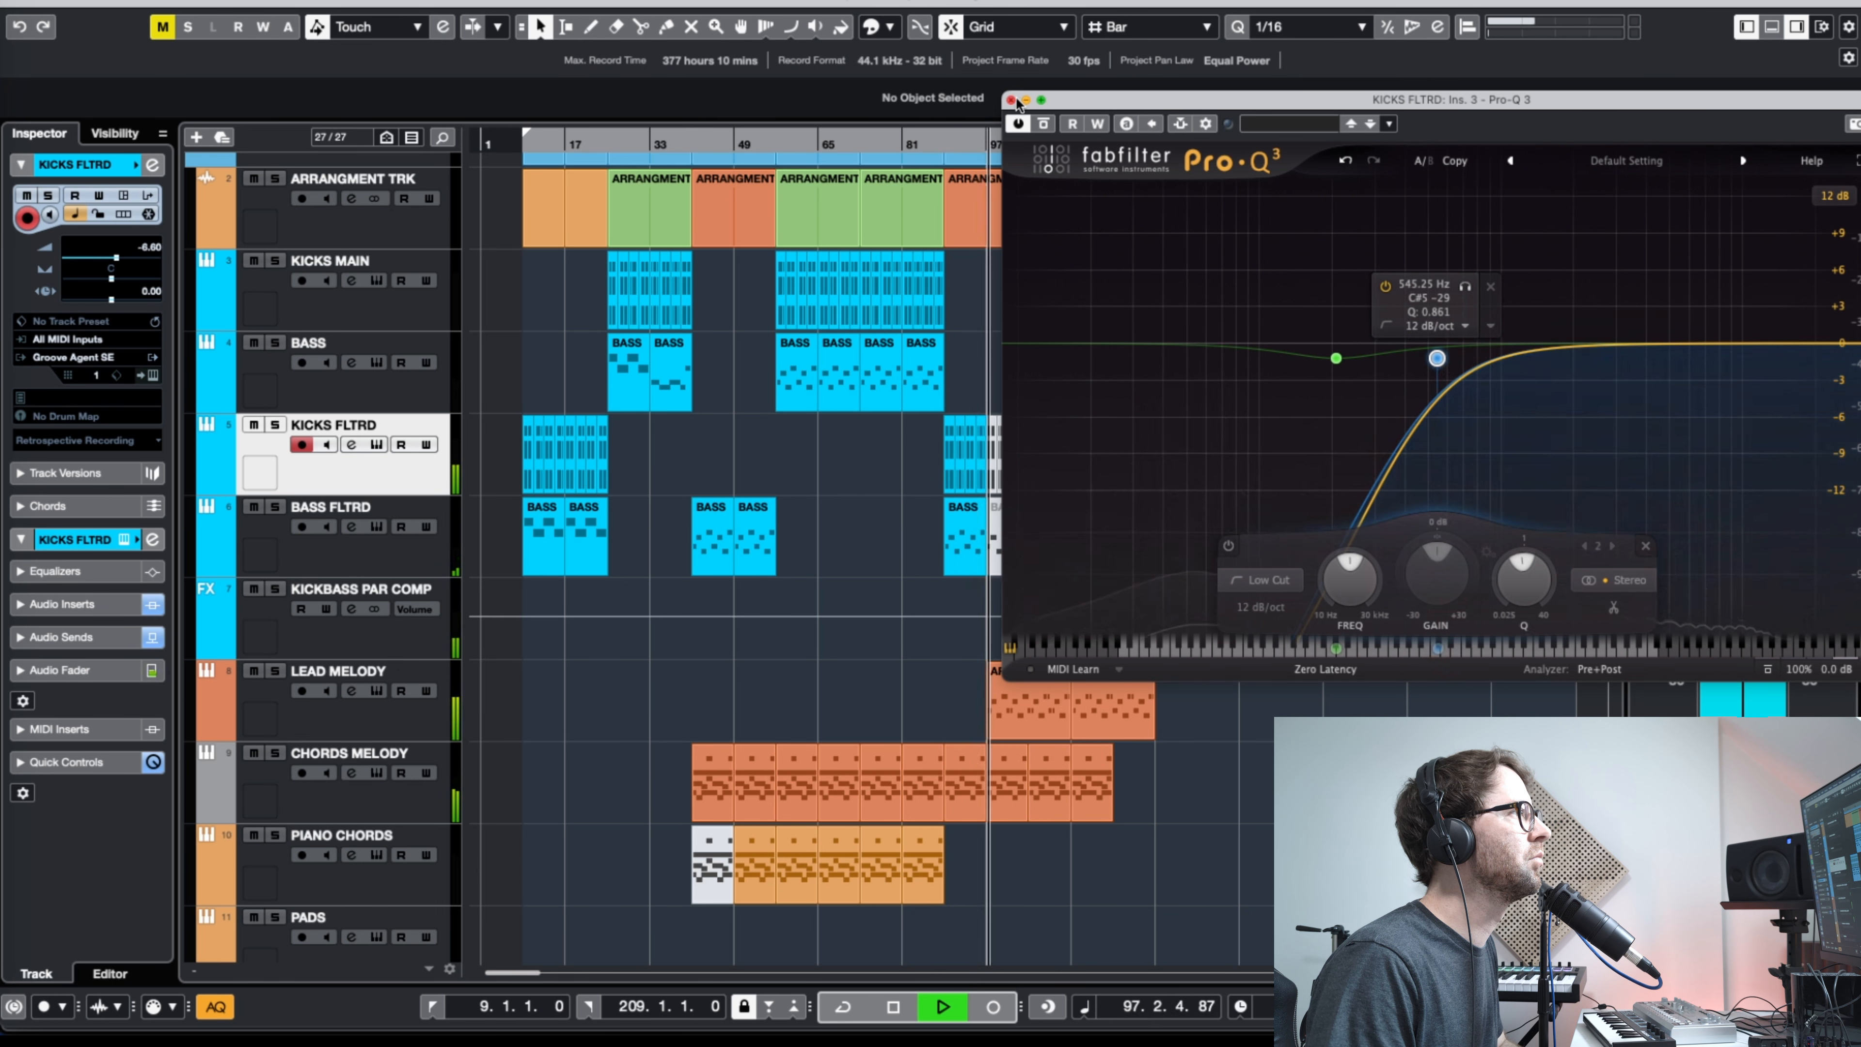
# Step: Lower the low-cut frequency slightly in KICKS FLTRD's Pro-Q 3, adjust the 207.18 Hz bell band's gain and close the plug-in
pyautogui.moveTo(1447, 375)
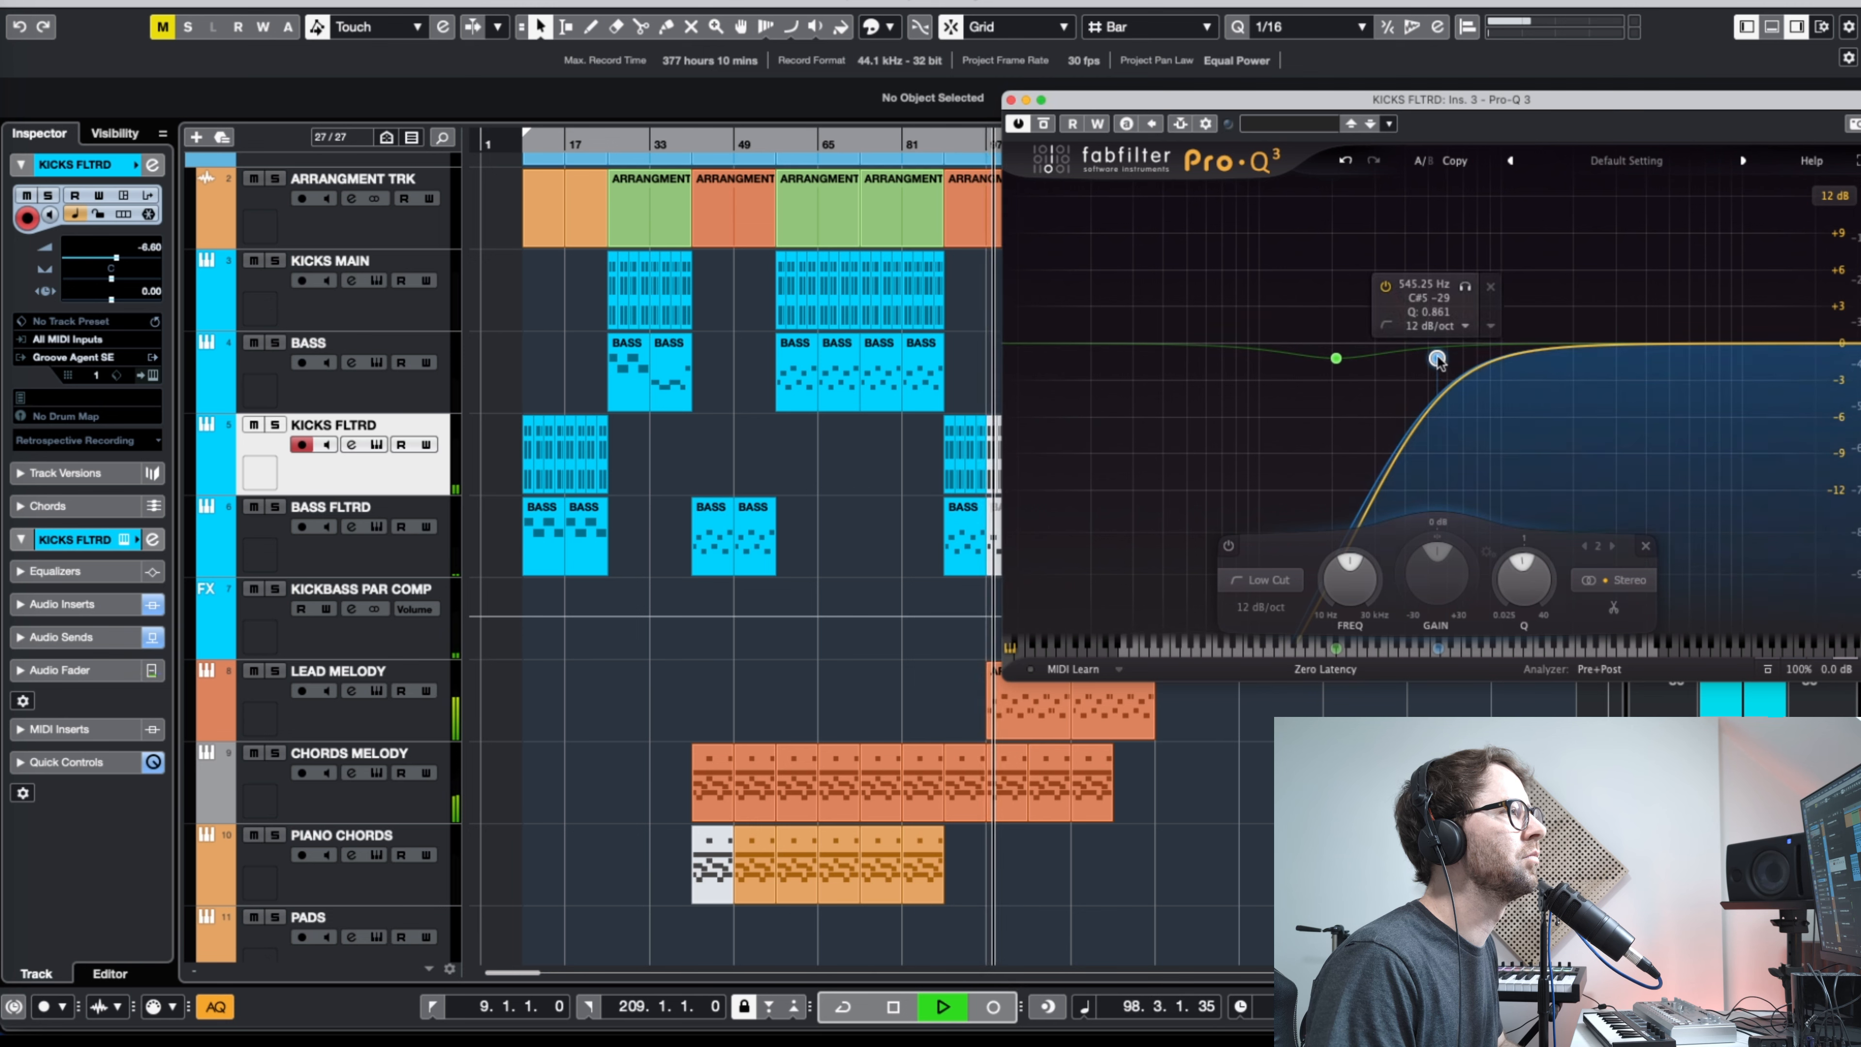
pyautogui.moveTo(1439, 360); pyautogui.dragTo(1418, 359)
pyautogui.click(1335, 359)
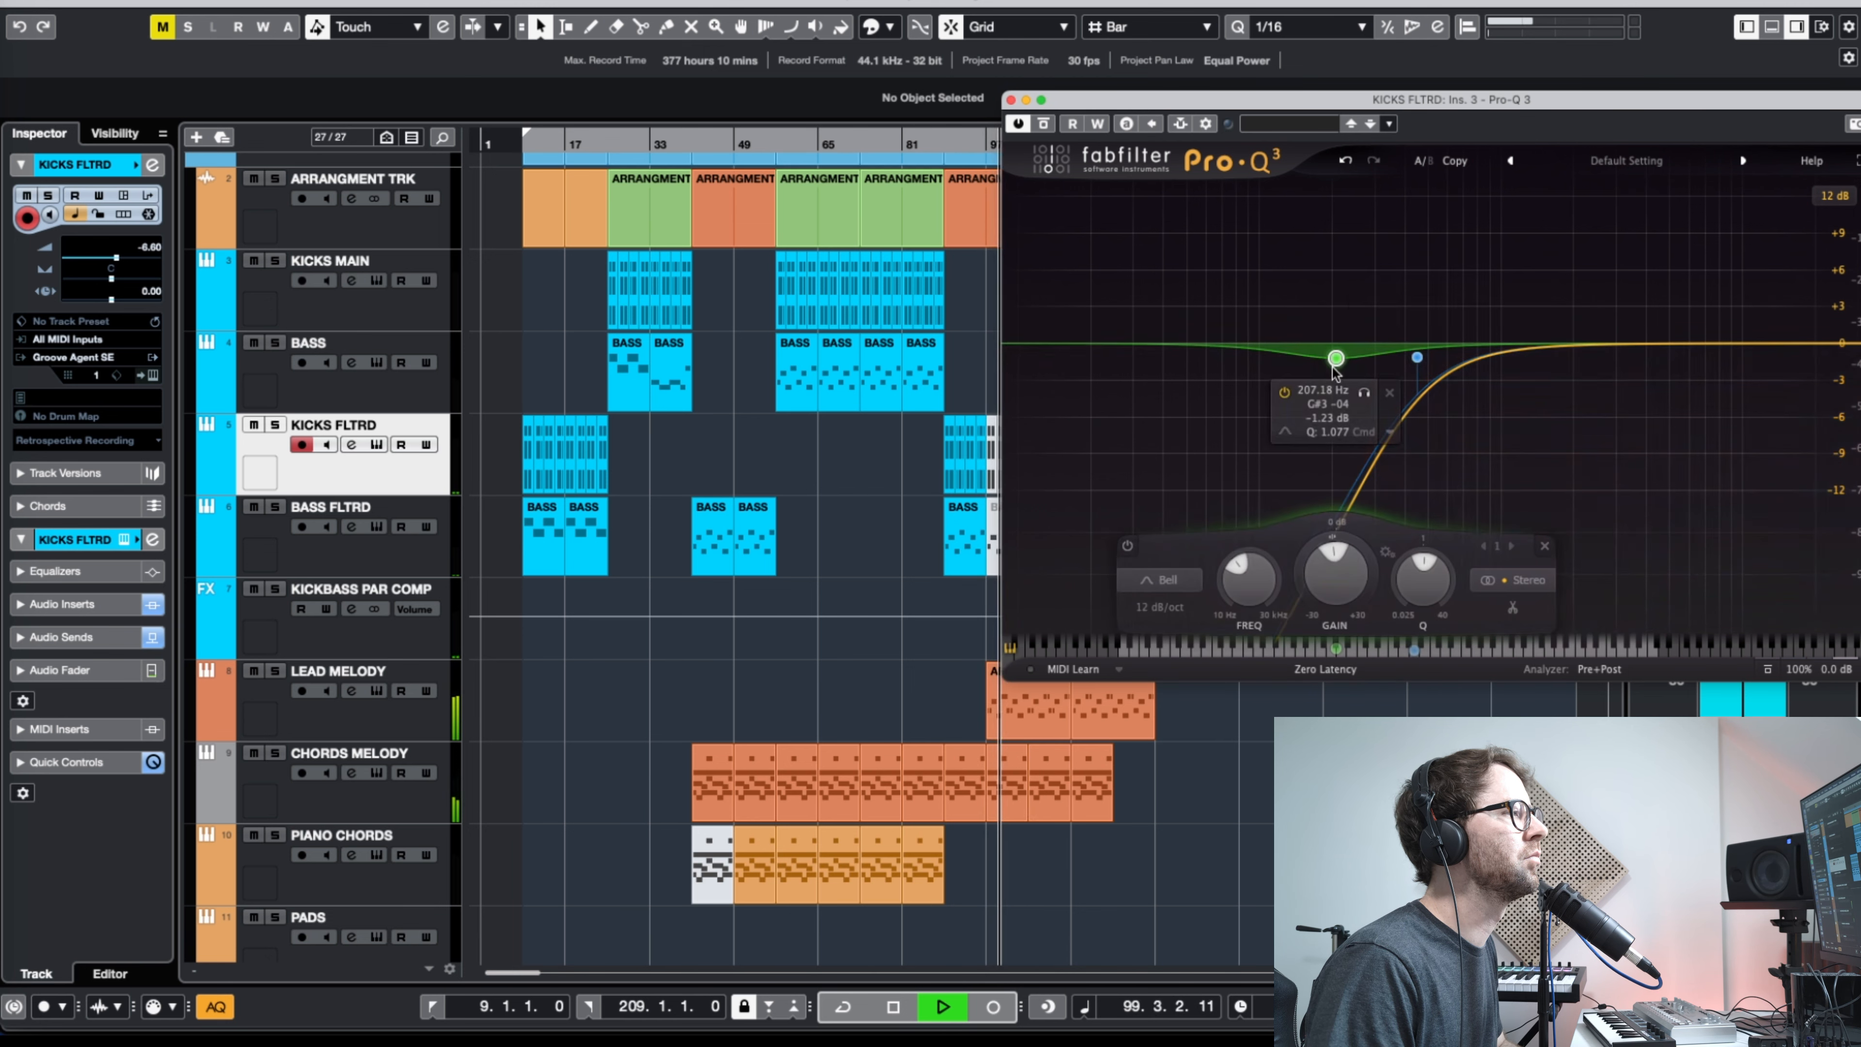
pyautogui.moveTo(1331, 554); pyautogui.dragTo(1335, 559)
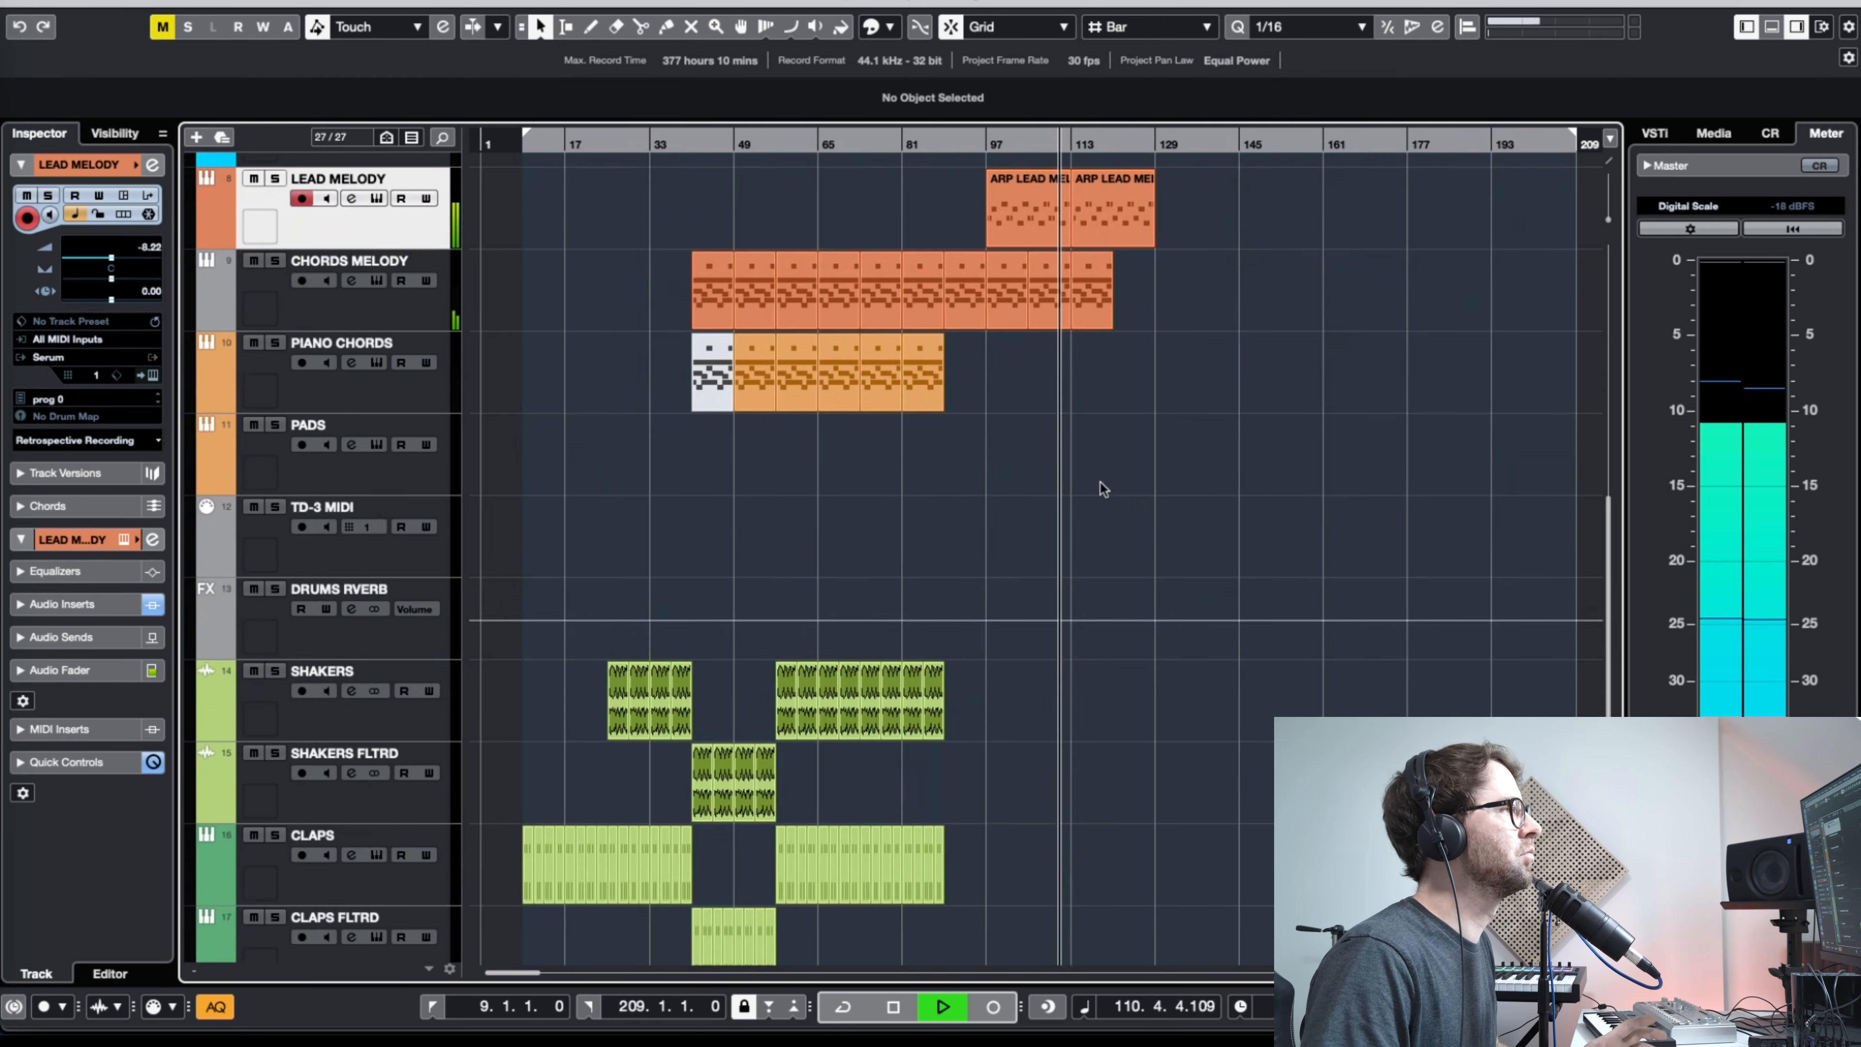
# Step: Copy two LEAD MELO KEYS parts on the PIANO CHORDS track so they fill bars 113 to 129
pyautogui.scroll(2, 1099, 484)
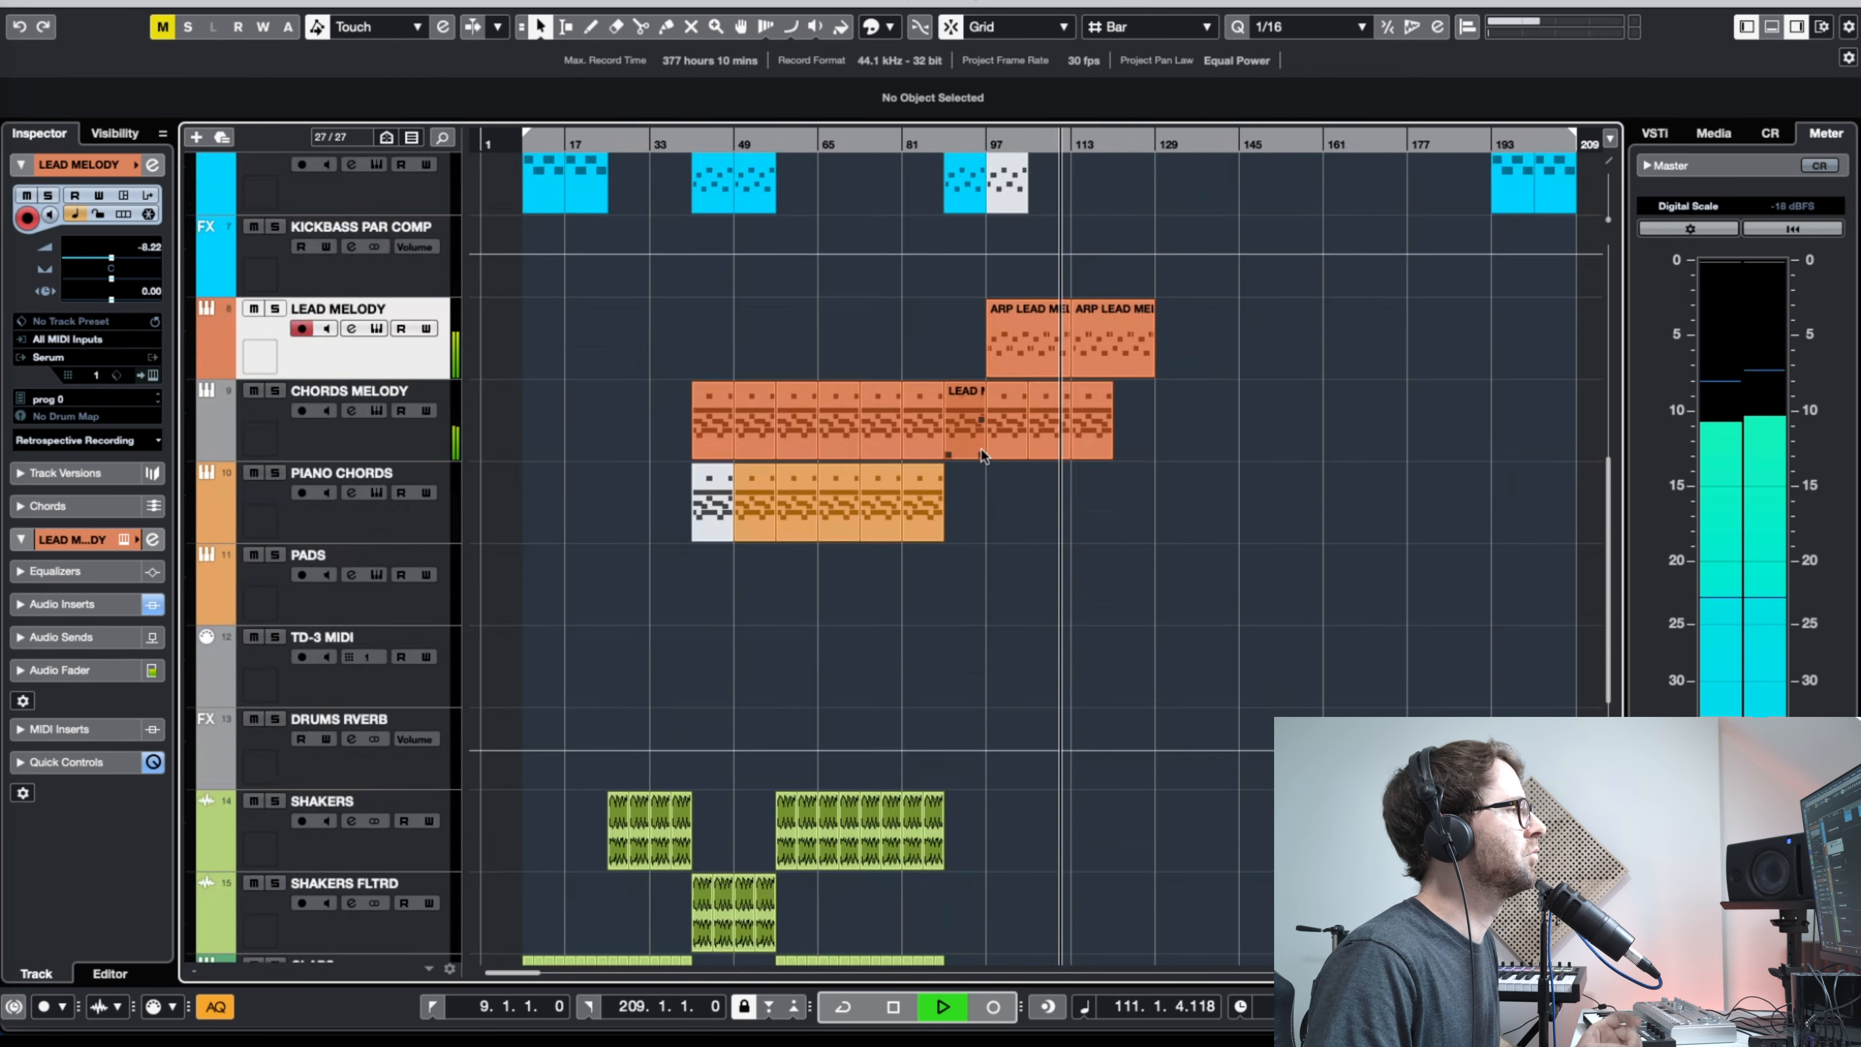
pyautogui.moveTo(928, 510); pyautogui.dragTo(1109, 516)
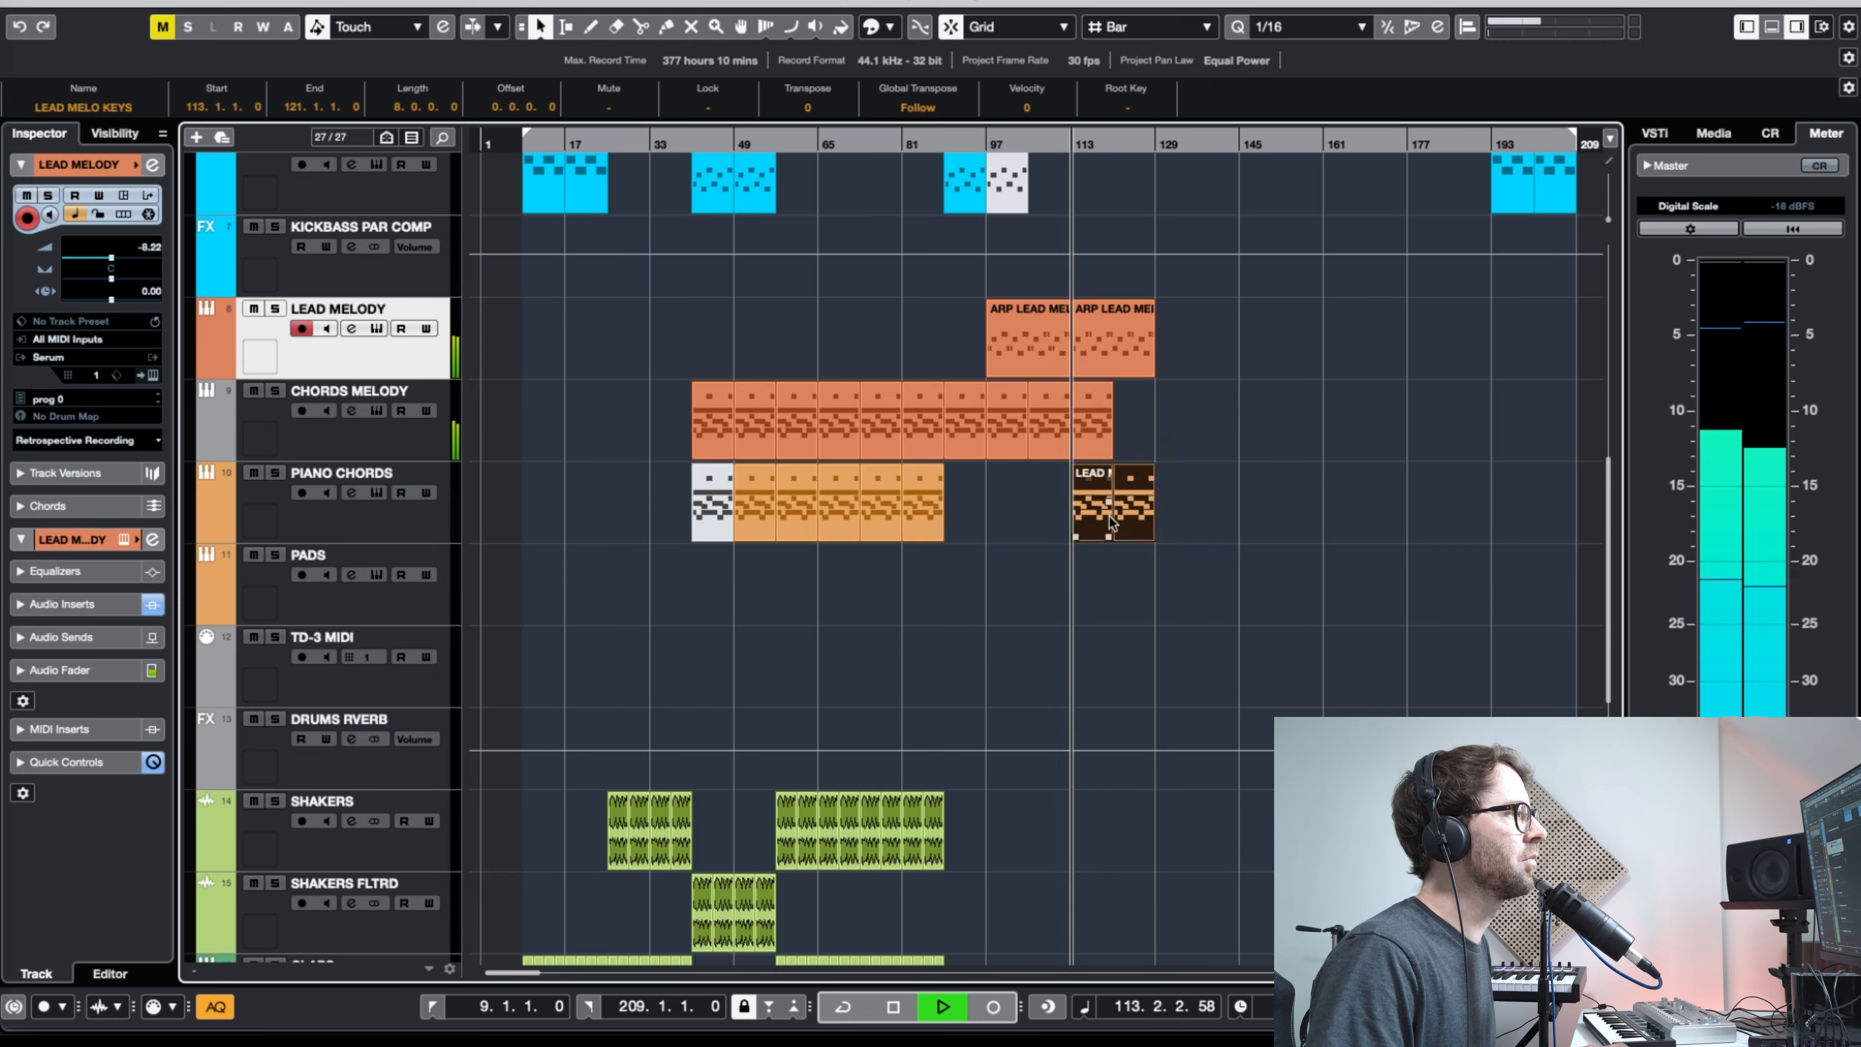
pyautogui.click(1245, 417)
# Step: Extend the LEAD MELO KEYS parts on the CHORDS MELODY track from bar 121 to bar 129
pyautogui.press('g')
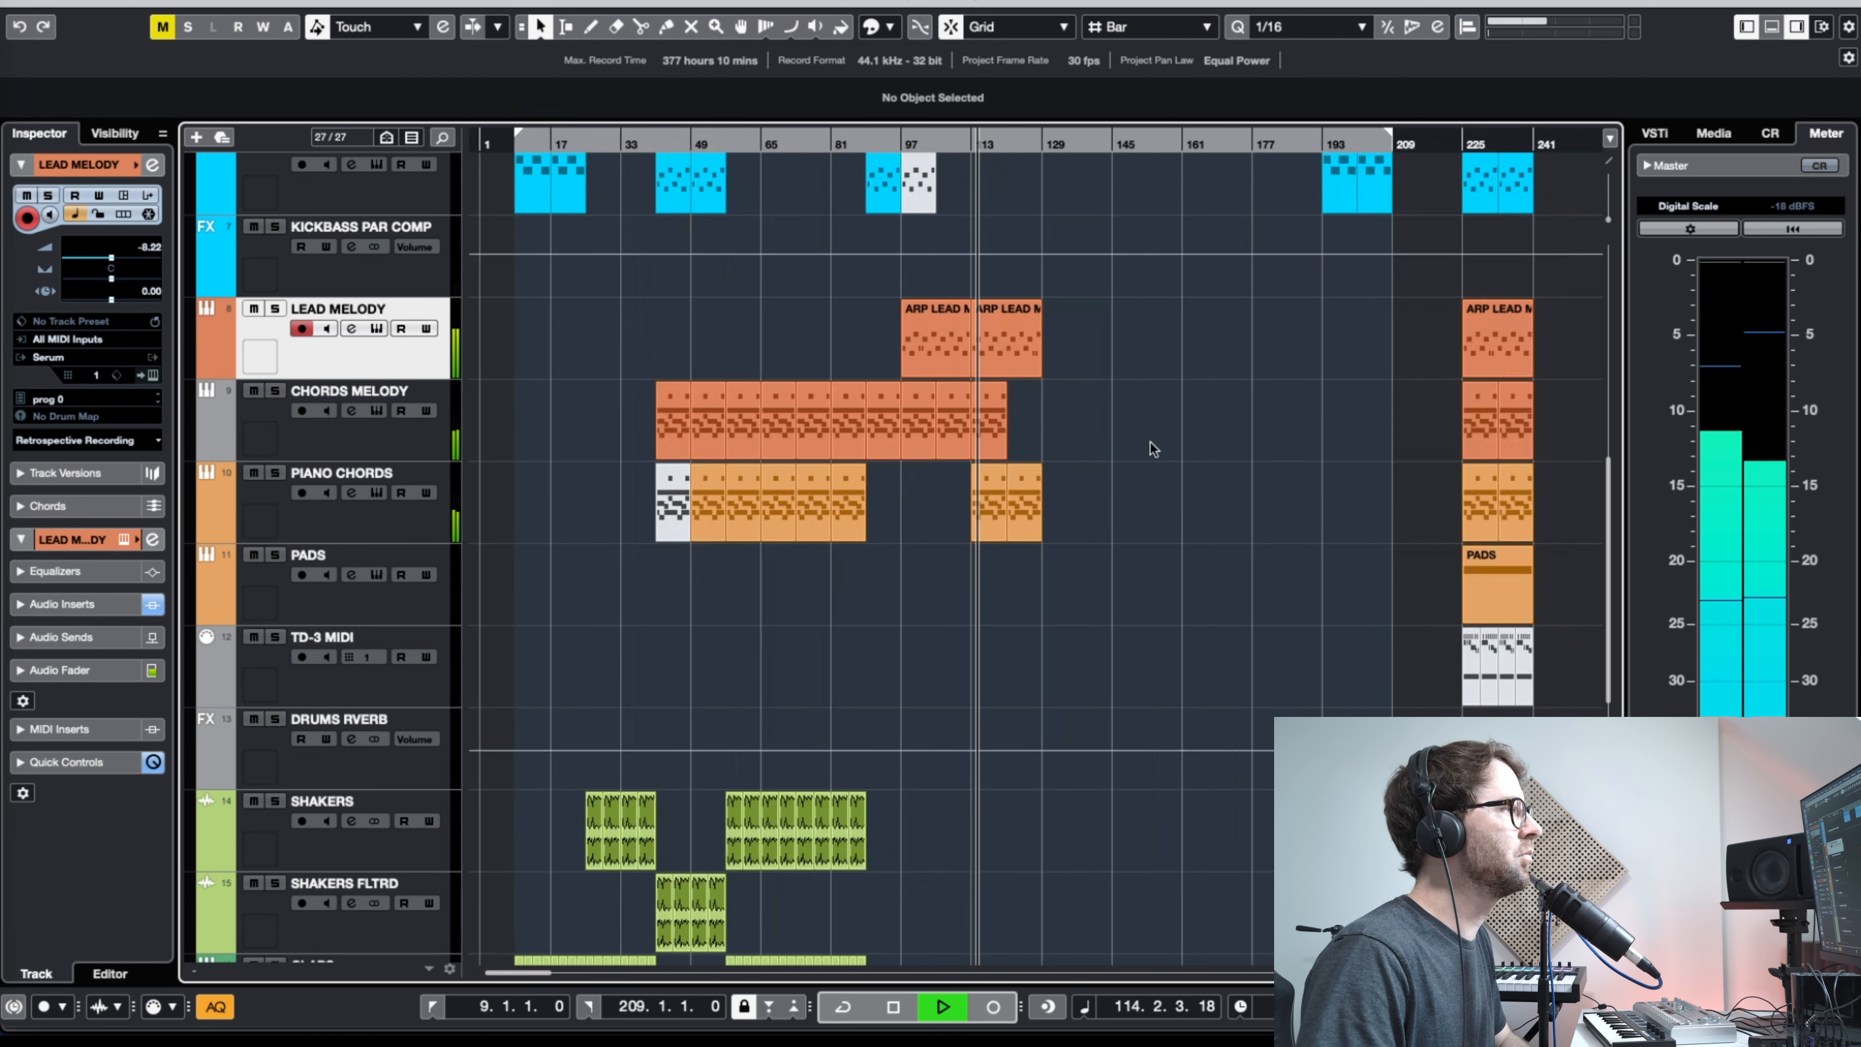
pyautogui.press('h')
pyautogui.press('h')
pyautogui.click(1058, 424)
pyautogui.moveTo(1072, 421); pyautogui.dragTo(1102, 429)
pyautogui.press('g')
pyautogui.press('g')
pyautogui.press('g')
pyautogui.click(1008, 422)
# Step: Stop playback and return the playhead to bar 113
pyautogui.scroll(10, 1009, 440)
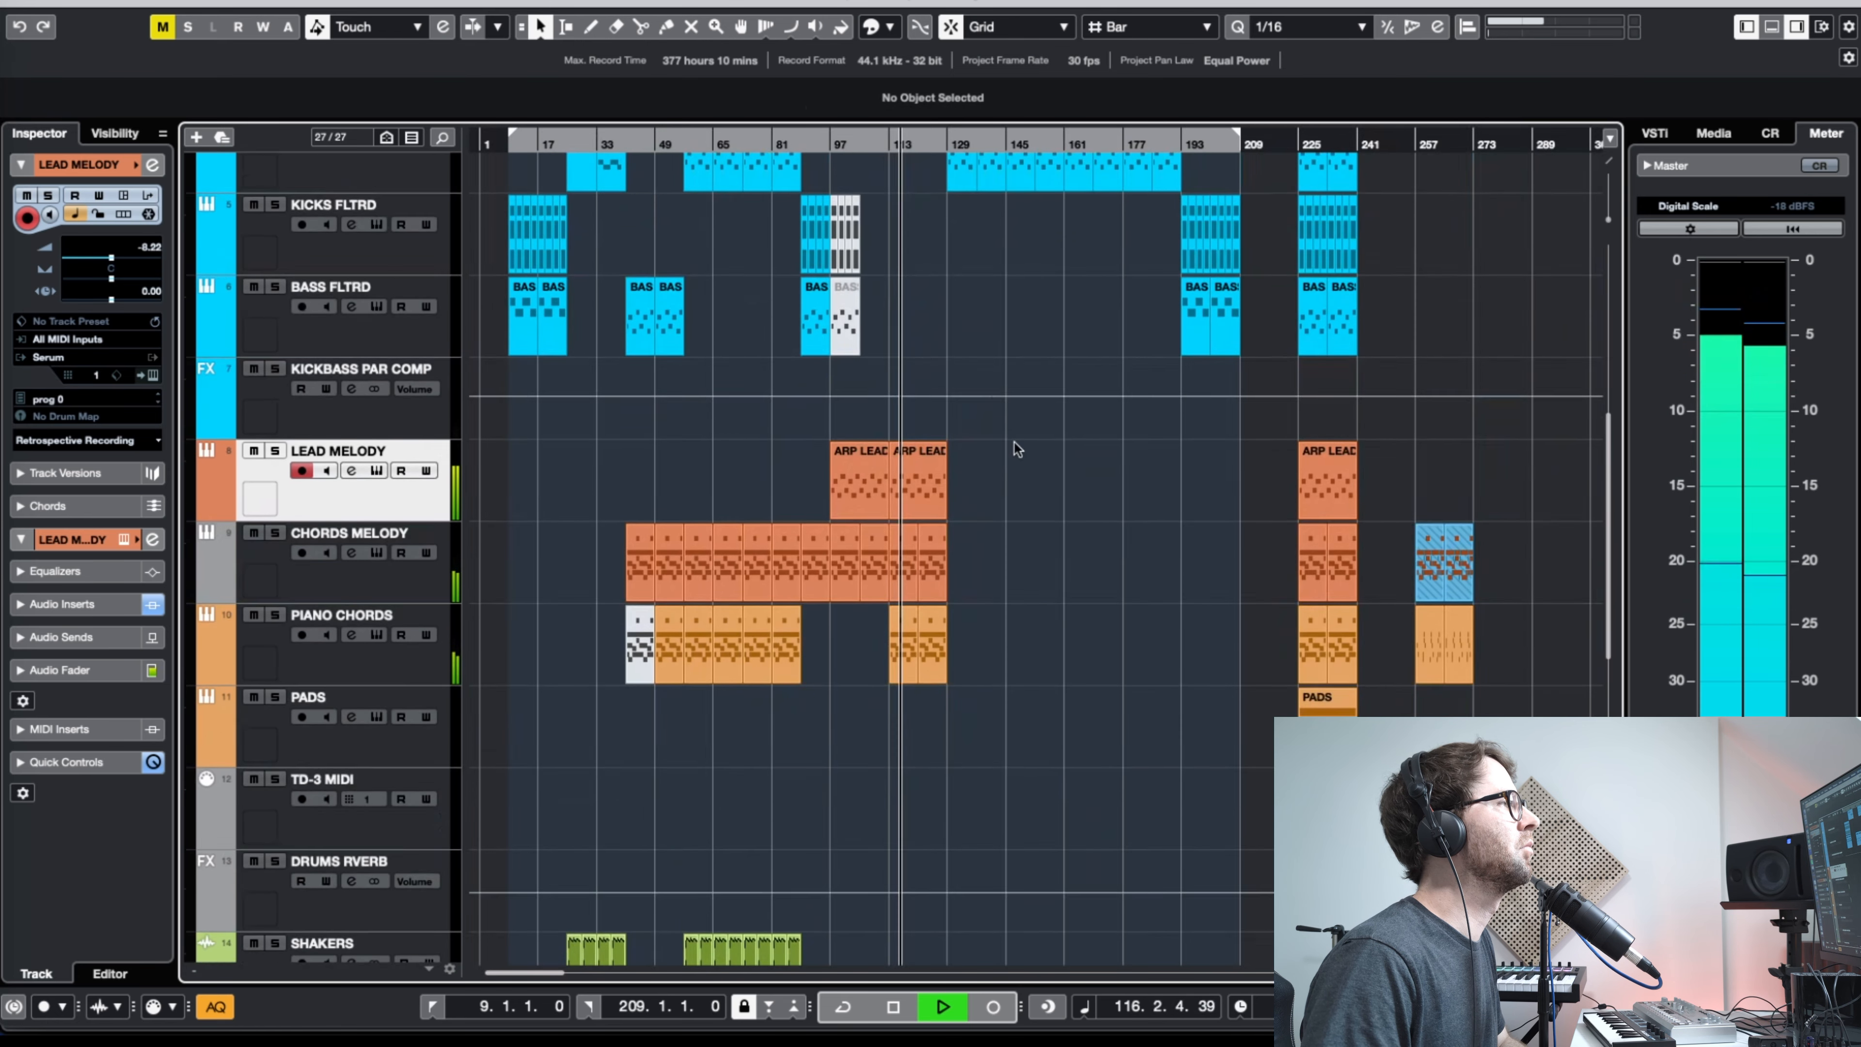
pyautogui.press('h')
pyautogui.press('h')
pyautogui.press('h')
pyautogui.scroll(-3, 1048, 650)
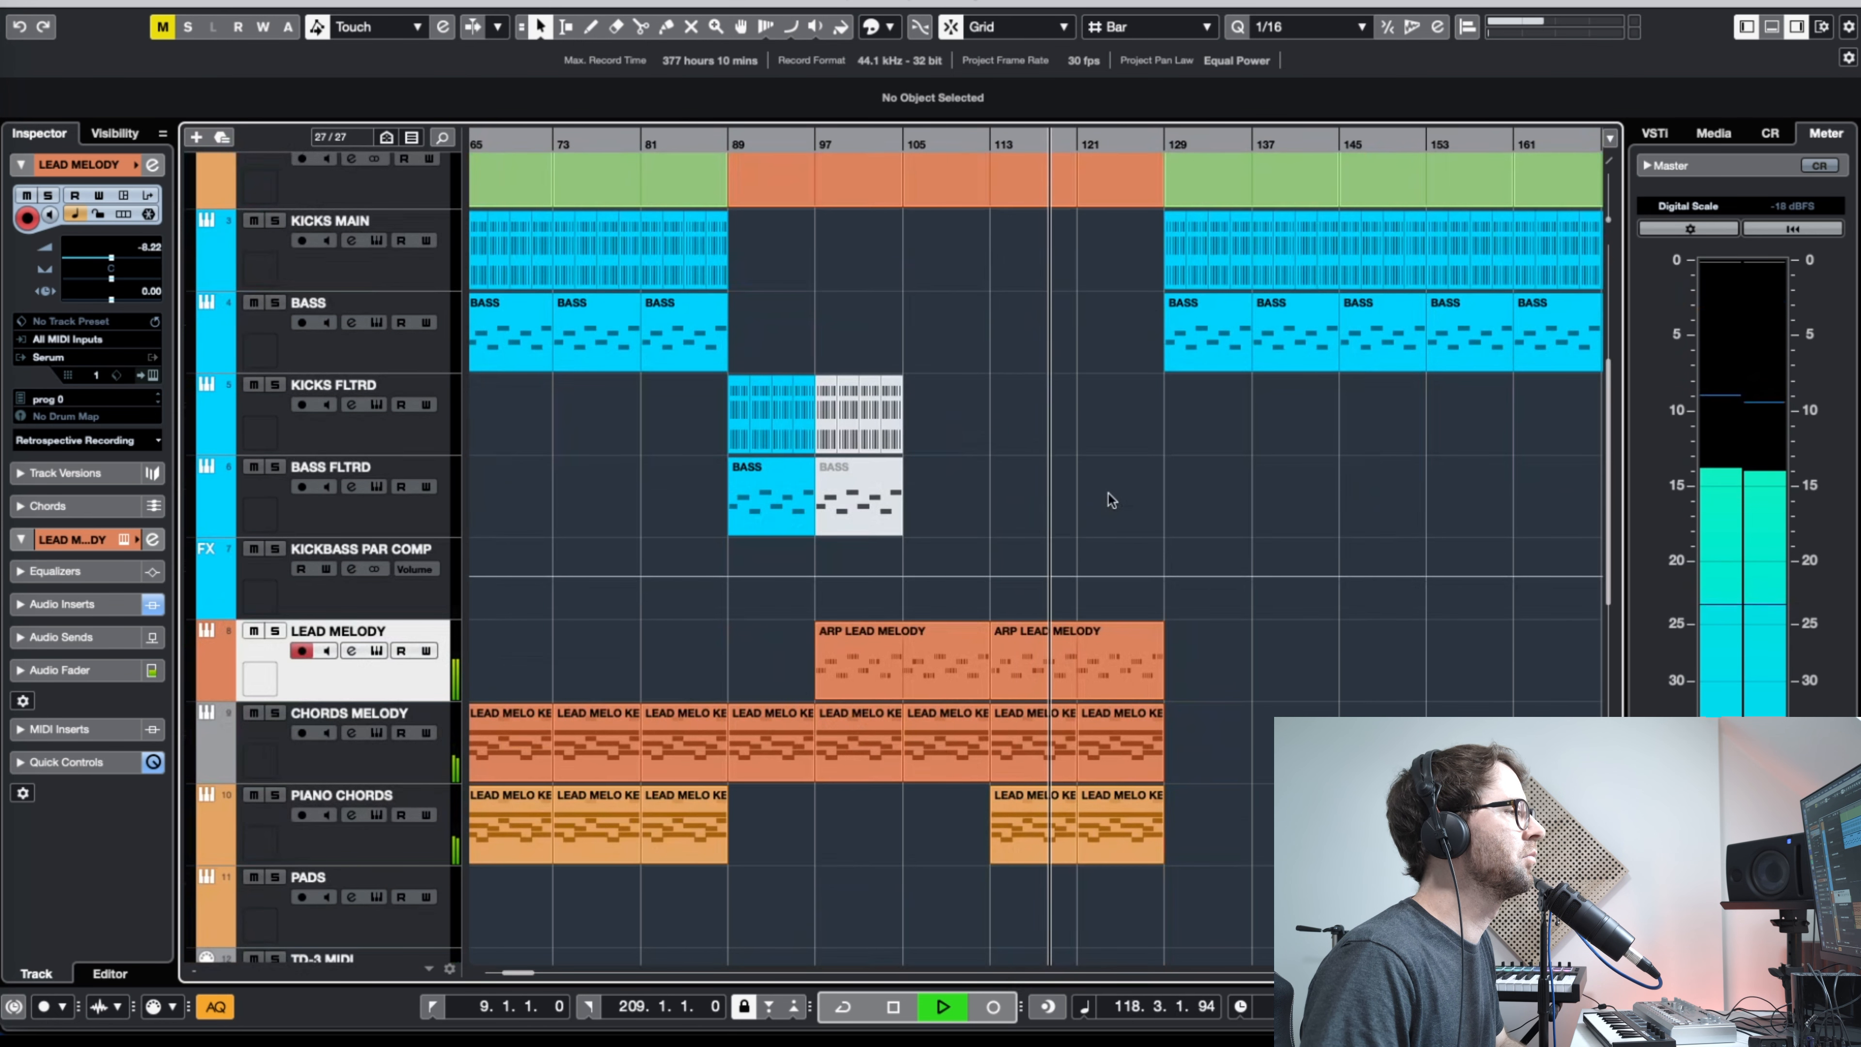
pyautogui.press('g')
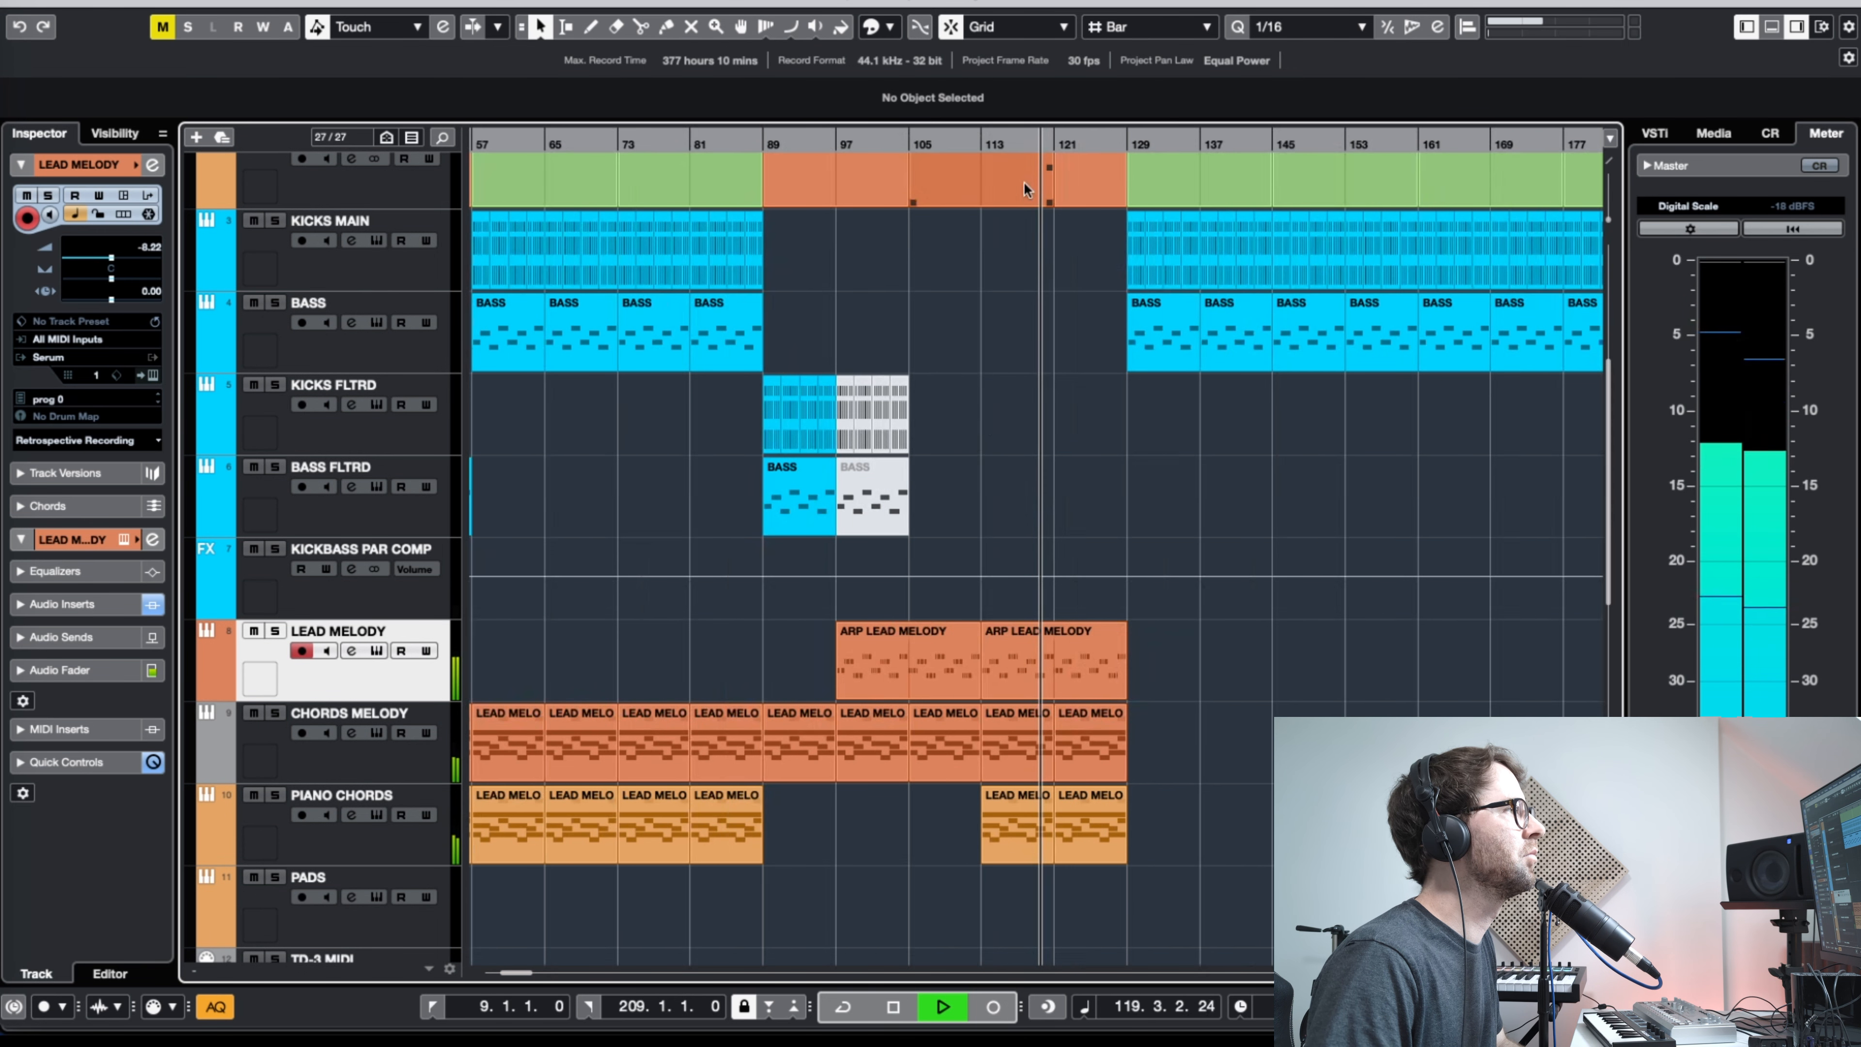
pyautogui.press('space')
pyautogui.click(980, 144)
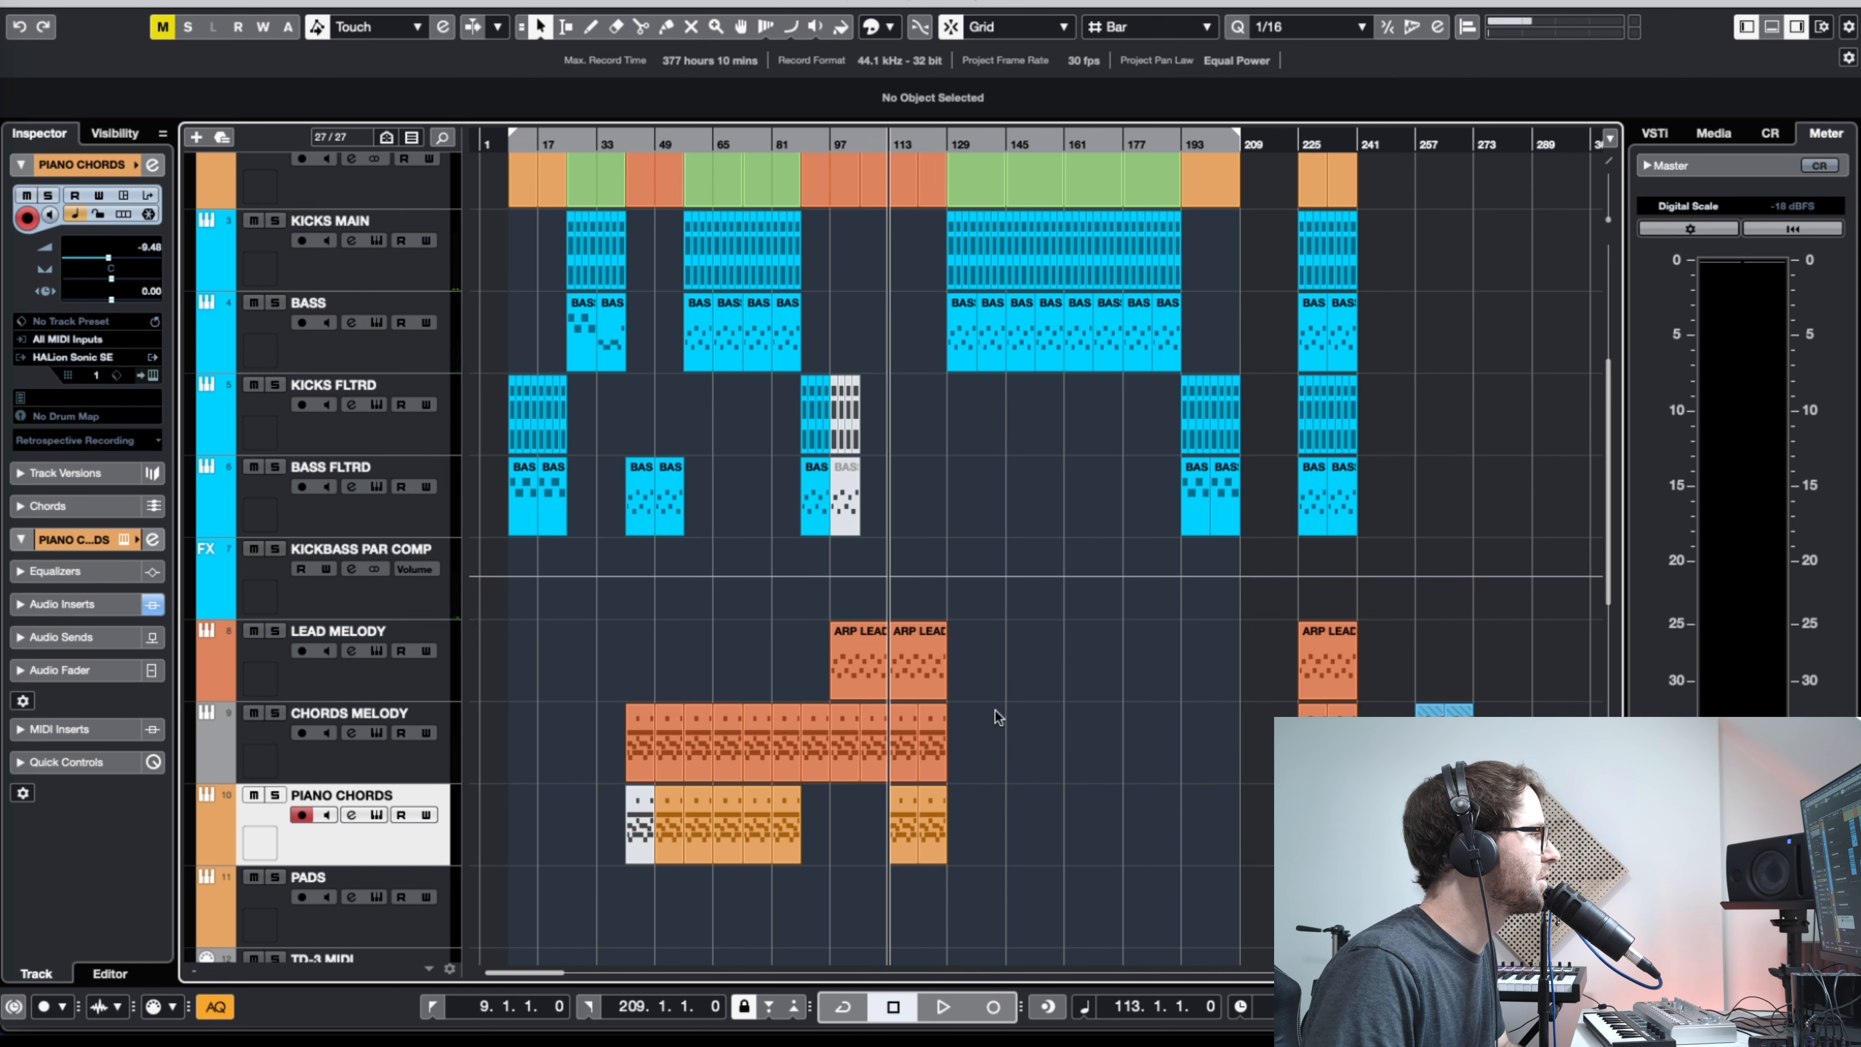
# Step: Copy the SHAKERS and CLAPS parts from bars 57 to 89 so the copies start at bar 129
pyautogui.scroll(-2, 967, 484)
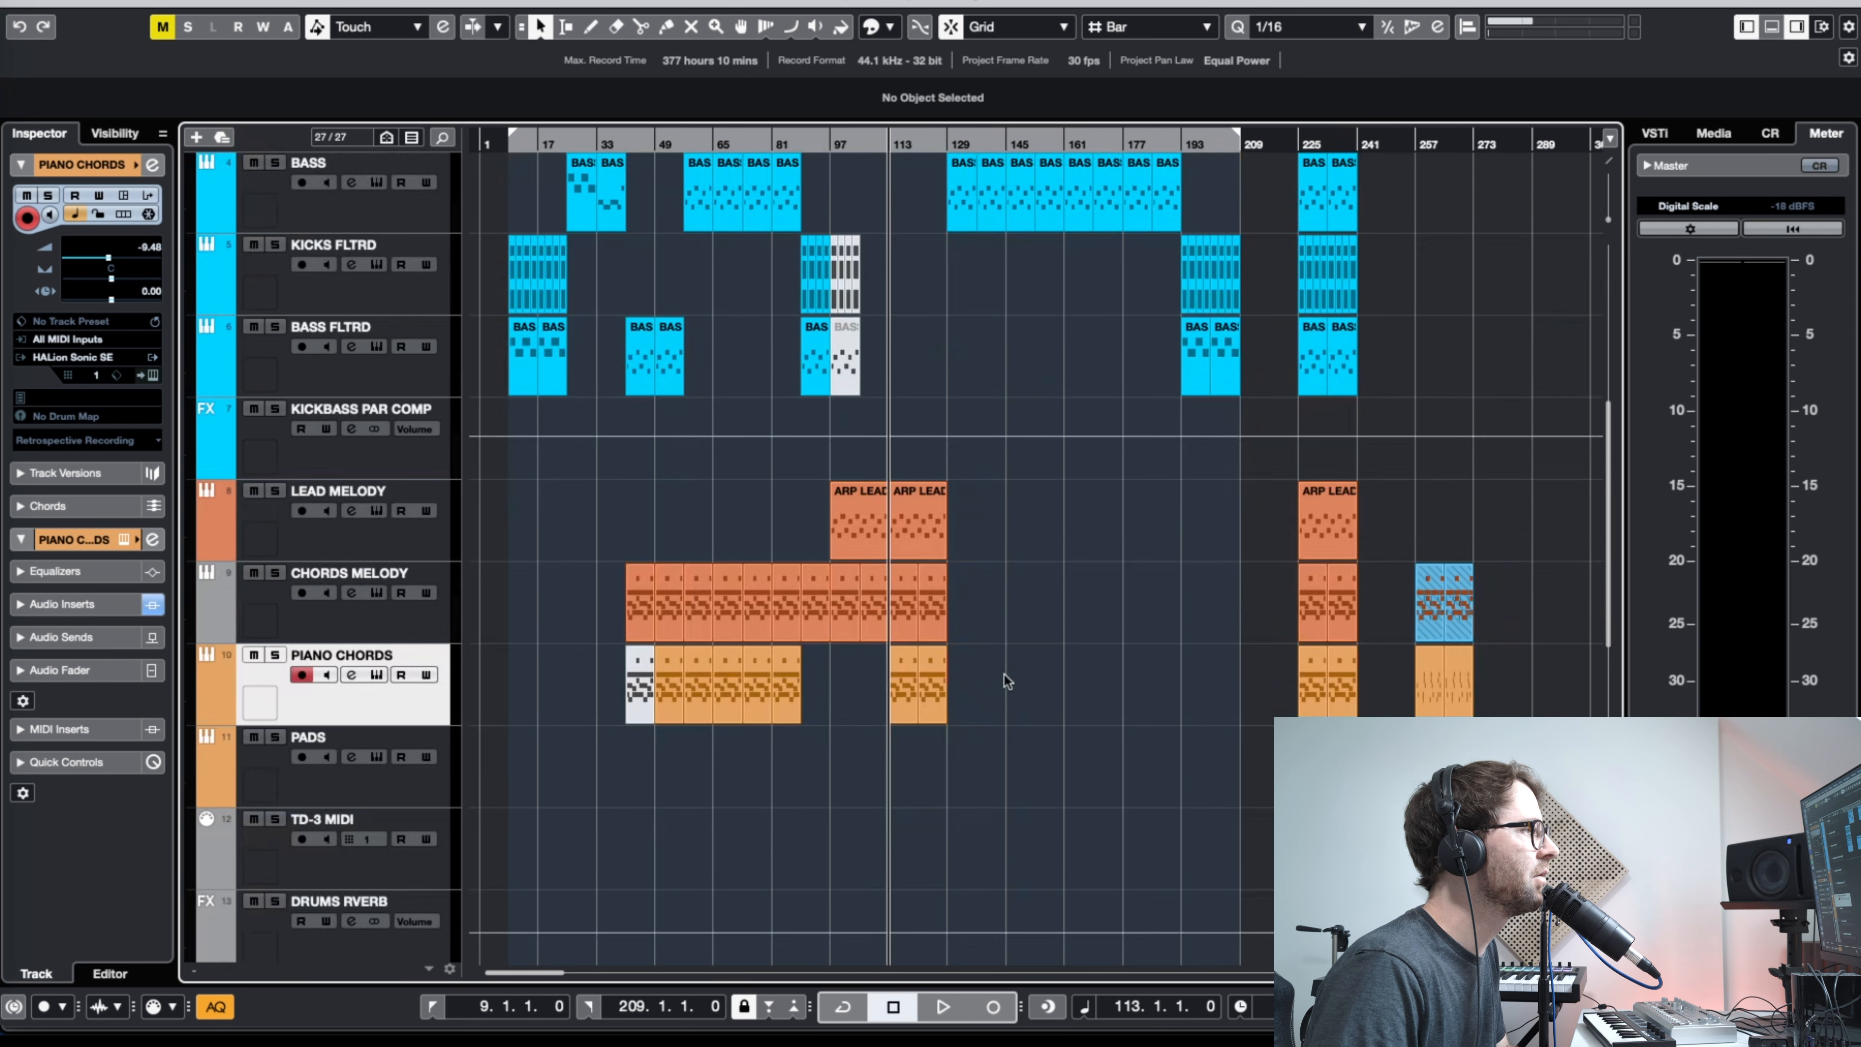
pyautogui.scroll(-1, 982, 604)
pyautogui.scroll(10, 982, 604)
pyautogui.scroll(-2, 953, 789)
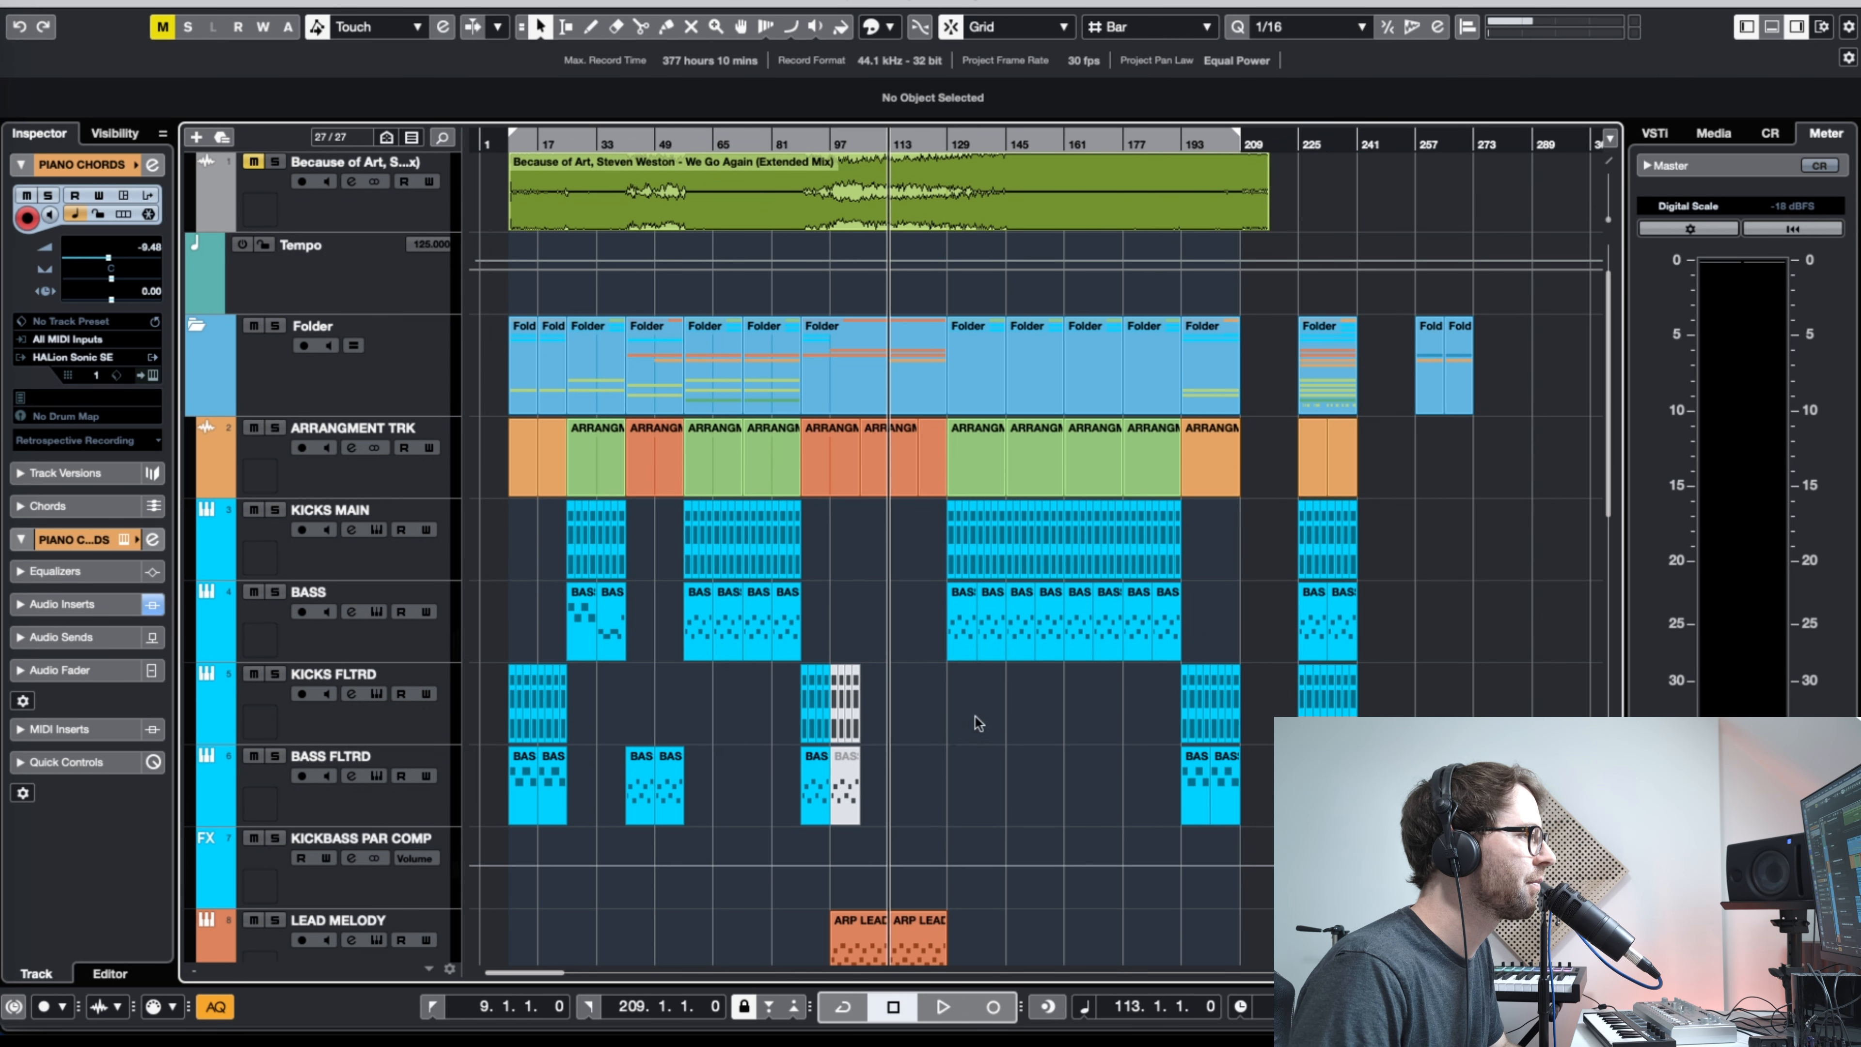
pyautogui.scroll(-10, 978, 722)
pyautogui.click(687, 496)
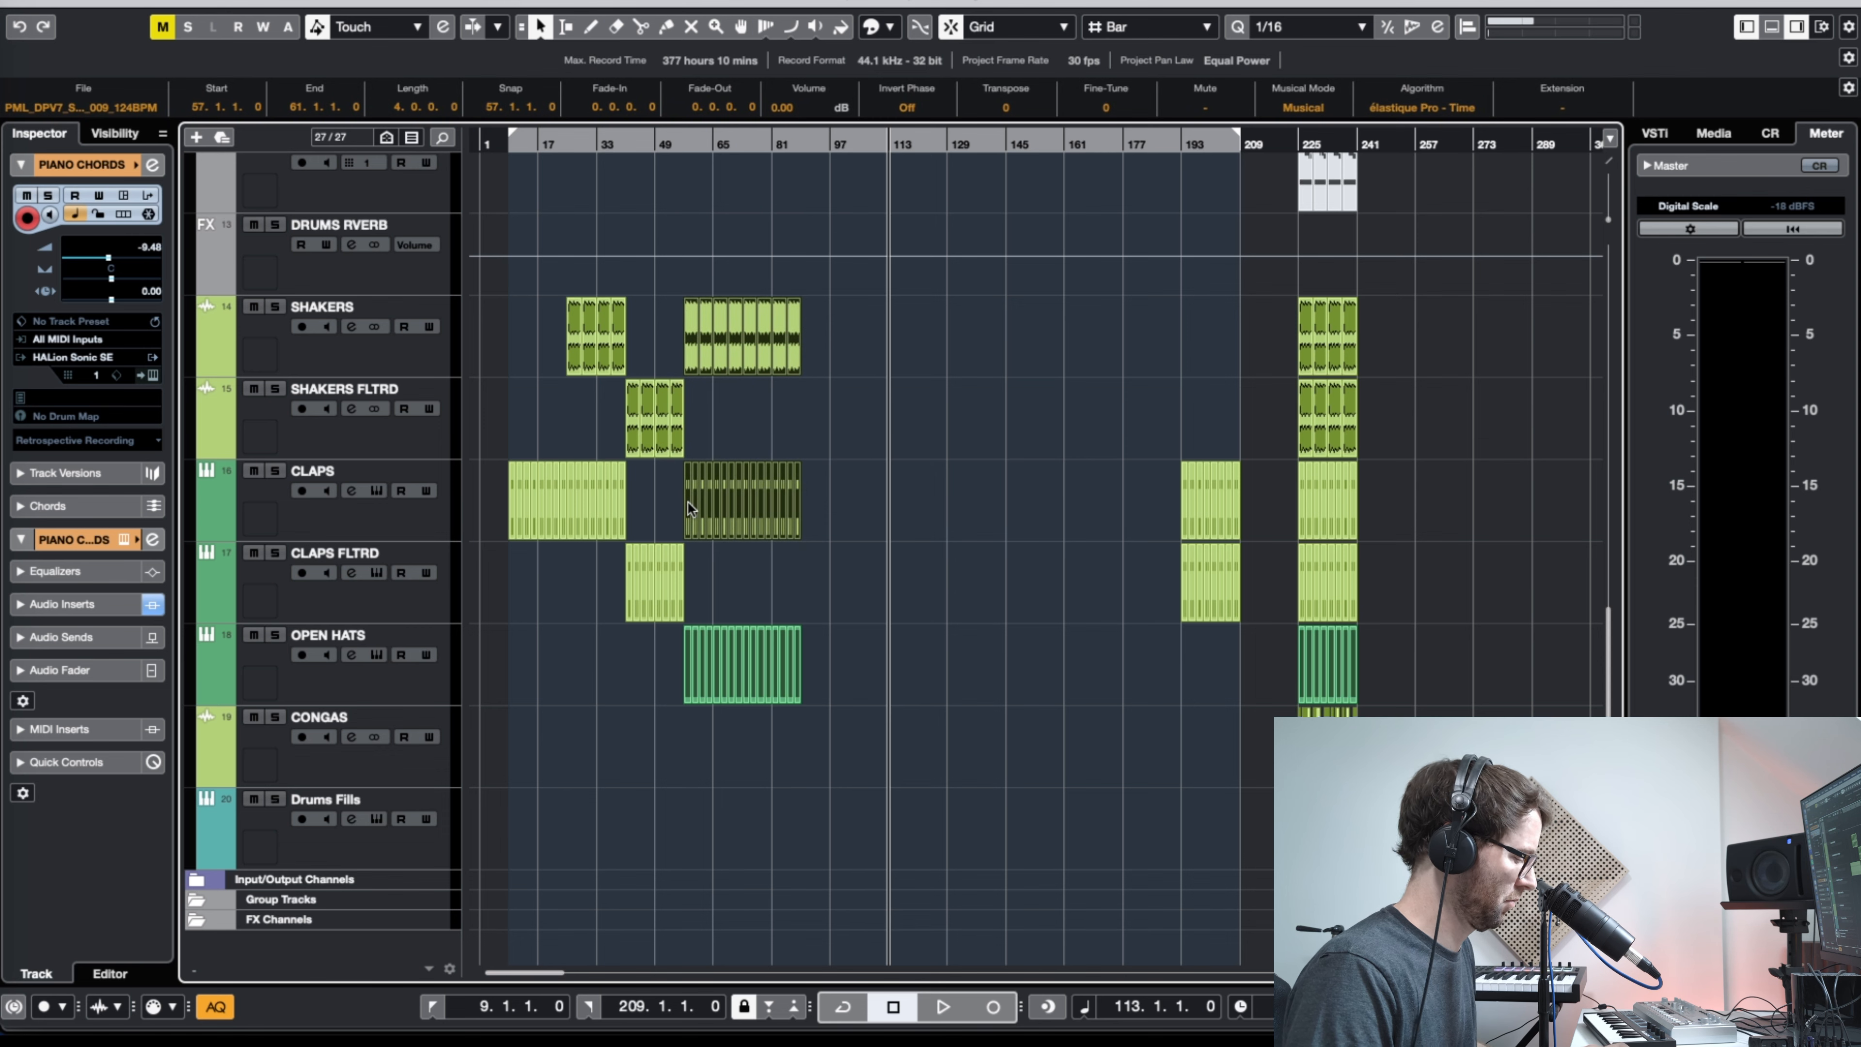
pyautogui.moveTo(688, 501); pyautogui.dragTo(1001, 515)
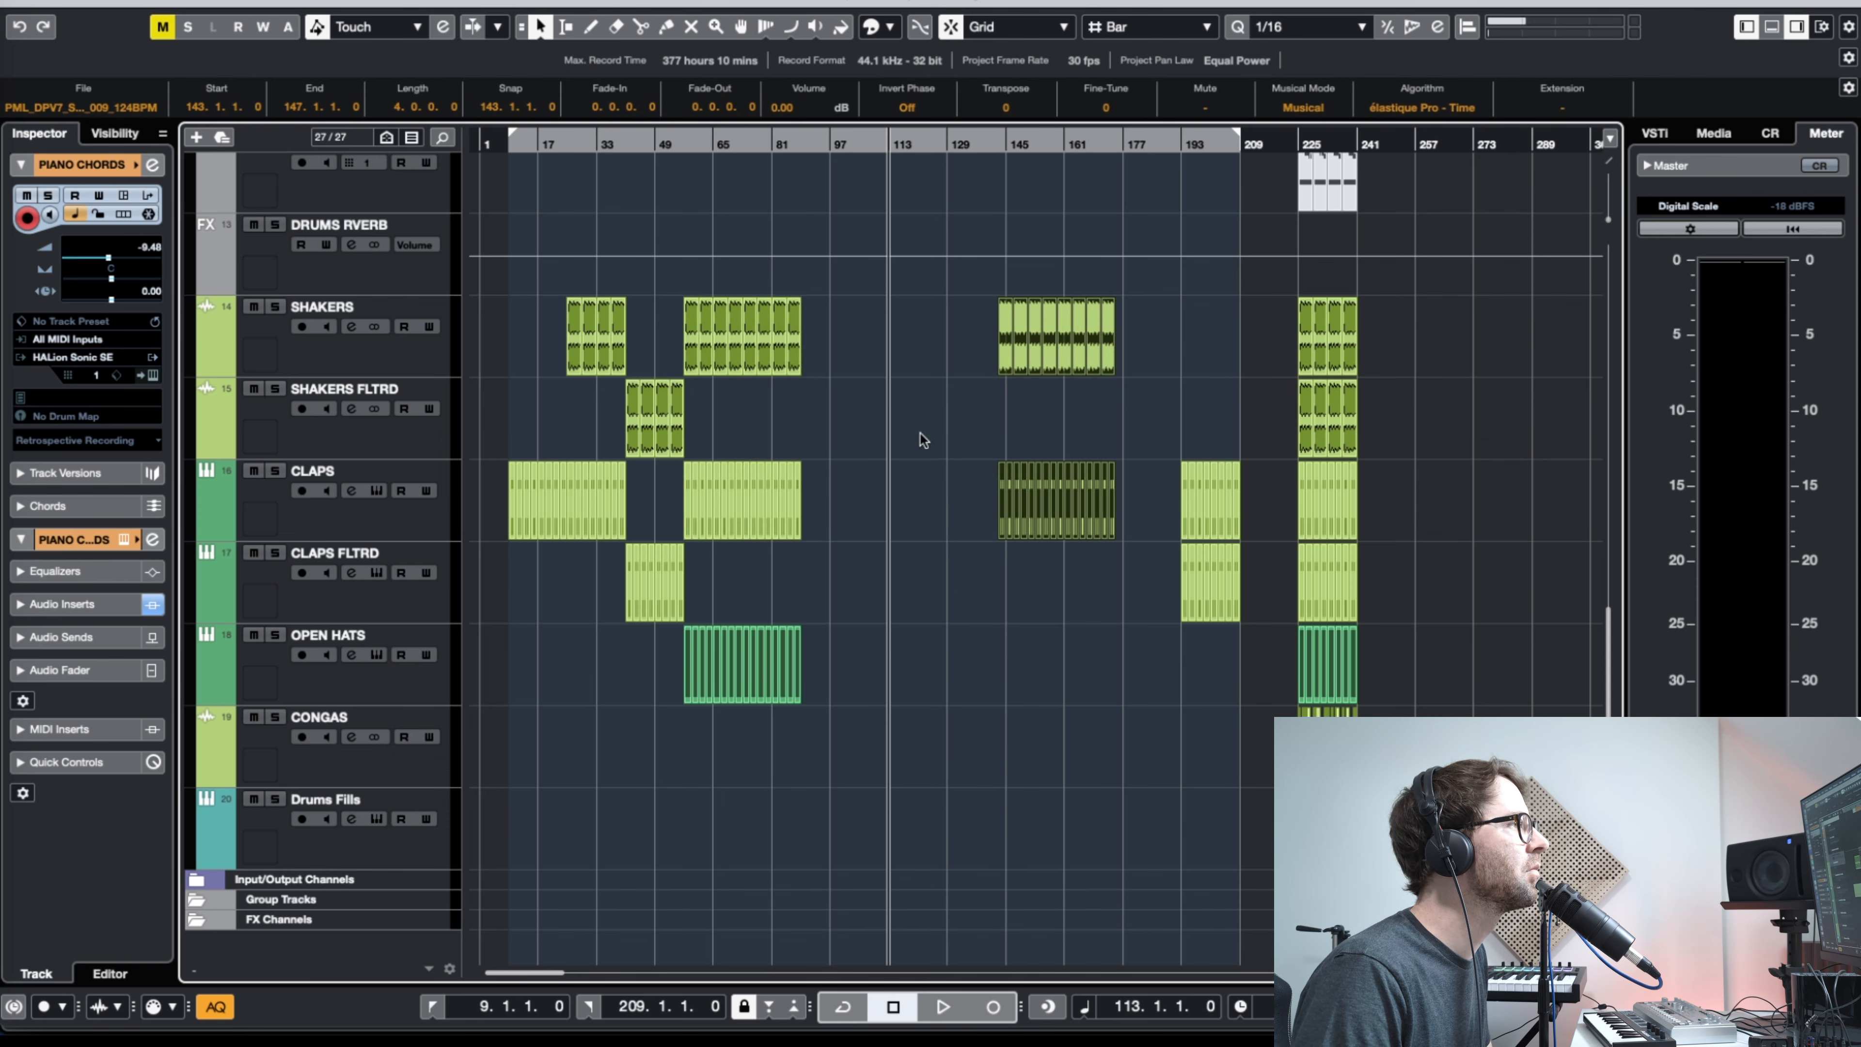
pyautogui.scroll(5, 920, 436)
pyautogui.click(1338, 534)
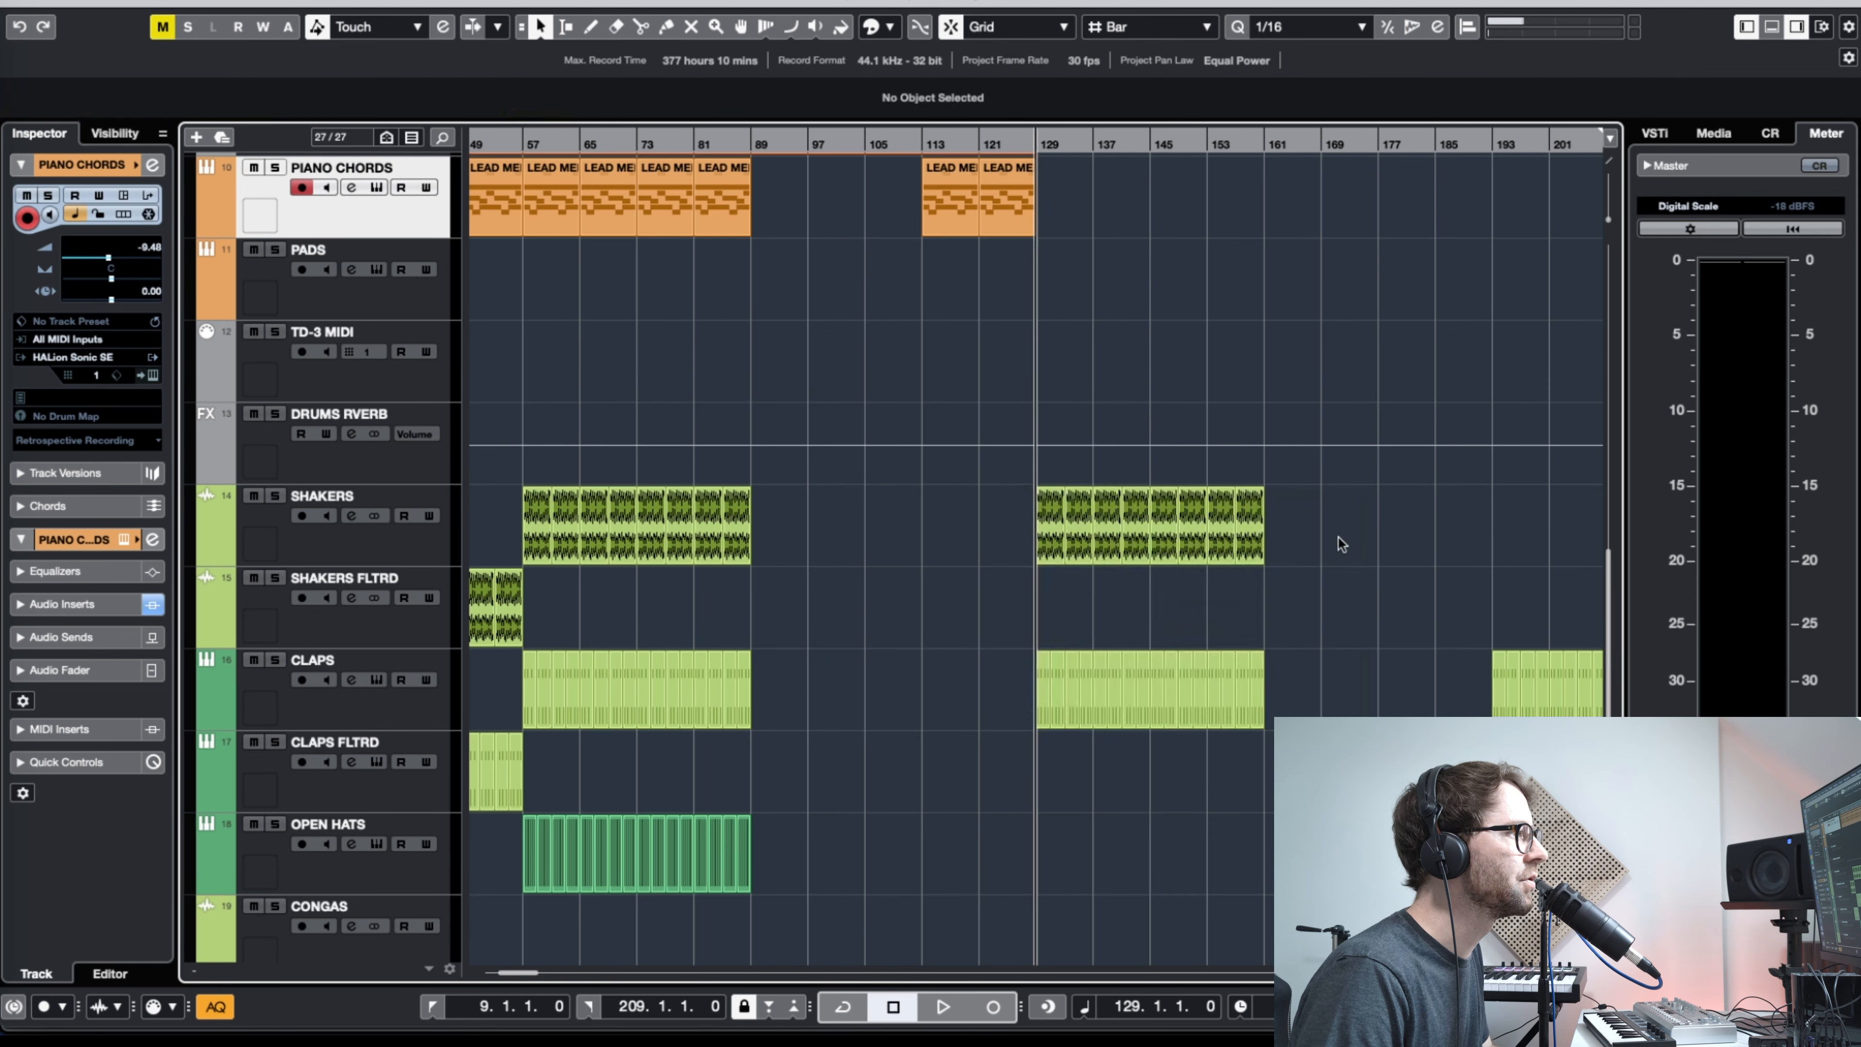
# Step: Repeat the copied SHAKERS and CLAPS parts so they fill bars 129 to 193
pyautogui.moveTo(1331, 522); pyautogui.dragTo(985, 686)
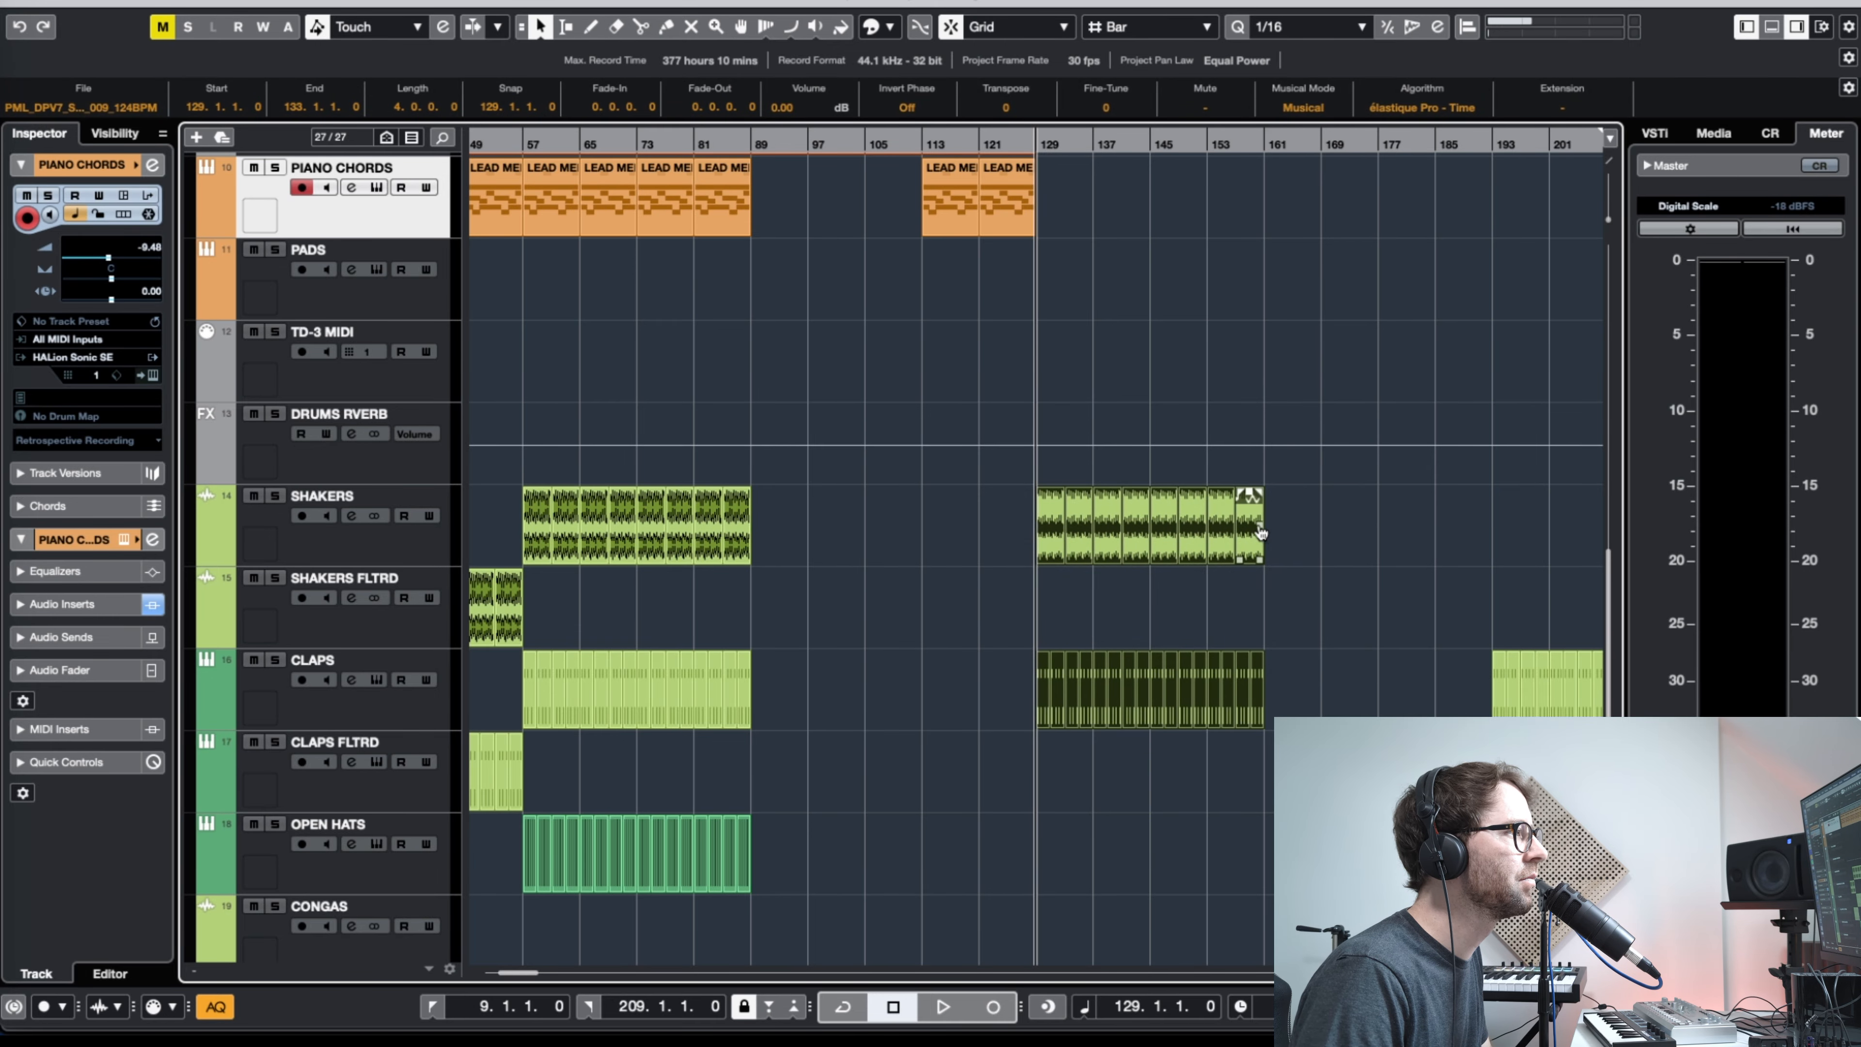
pyautogui.moveTo(1260, 533); pyautogui.dragTo(1518, 512)
pyautogui.press('g')
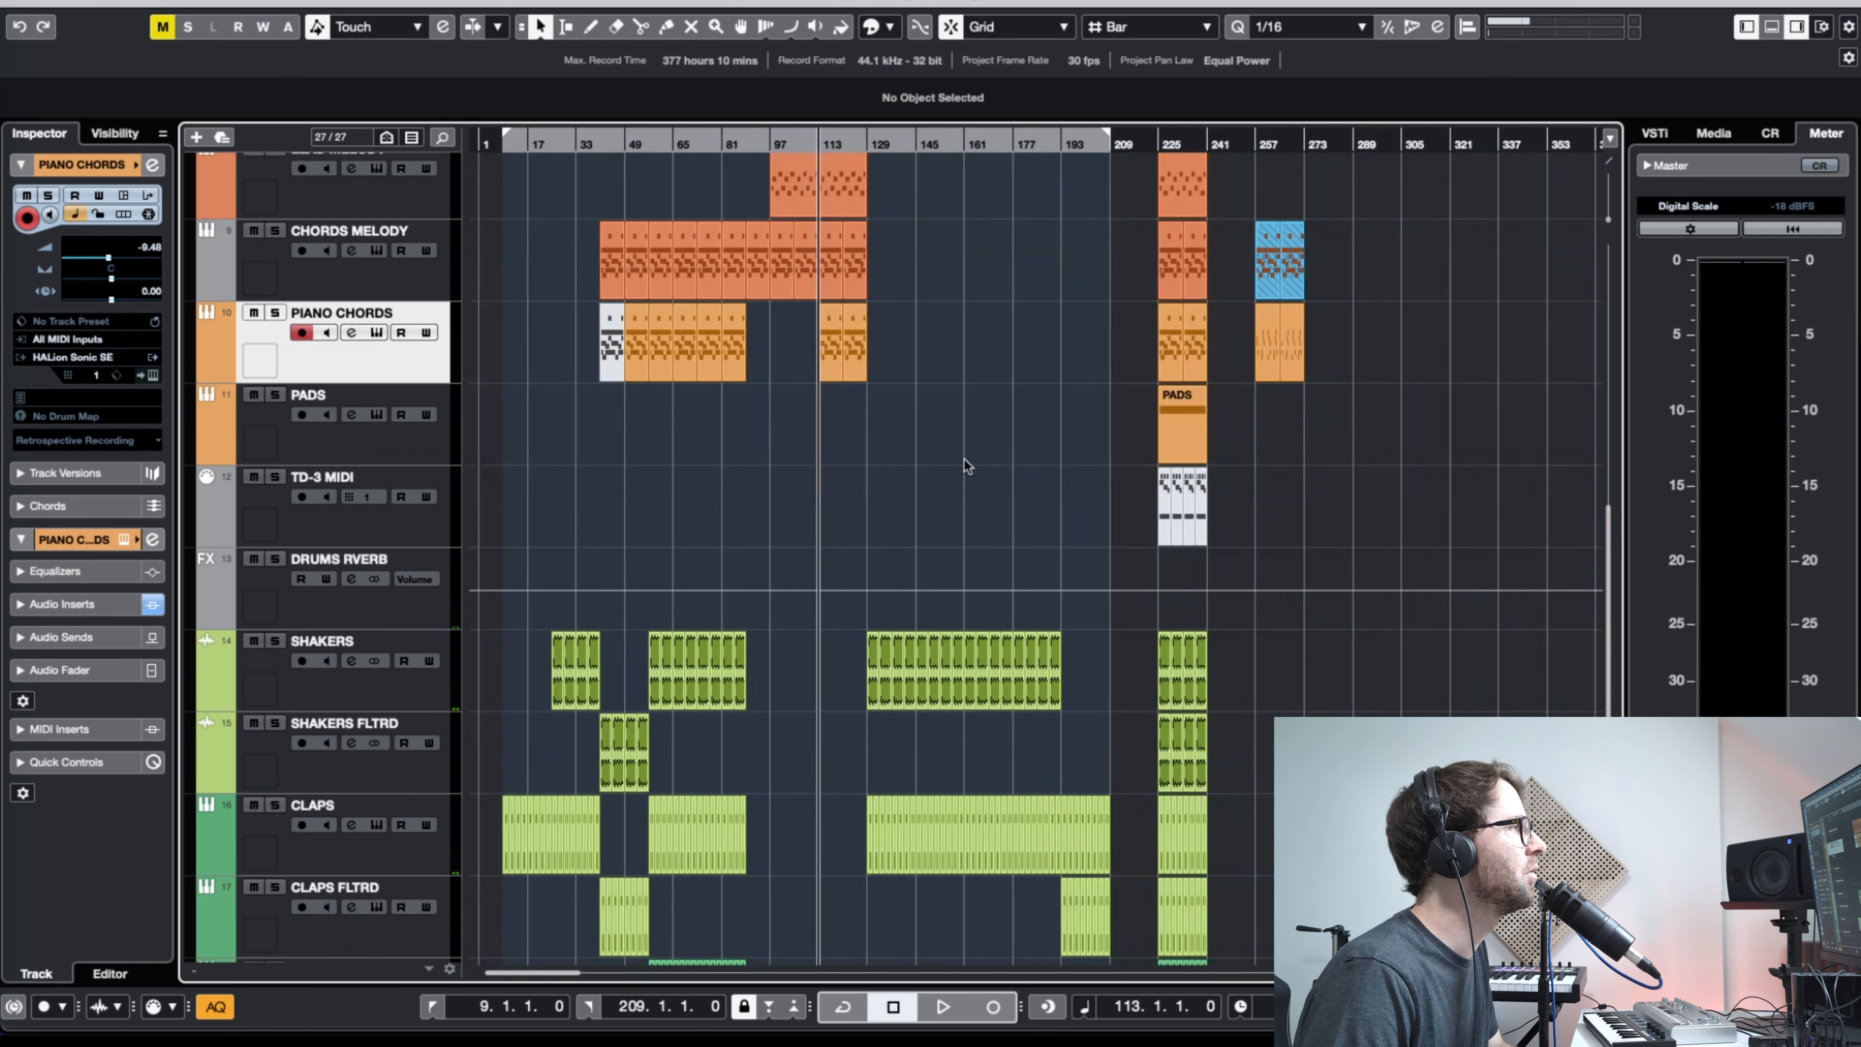
# Step: Play from bar 113 and copy the KICKS FLTRD and BASS FLTRD parts so they fill bars 113 to 129
pyautogui.scroll(5, 964, 457)
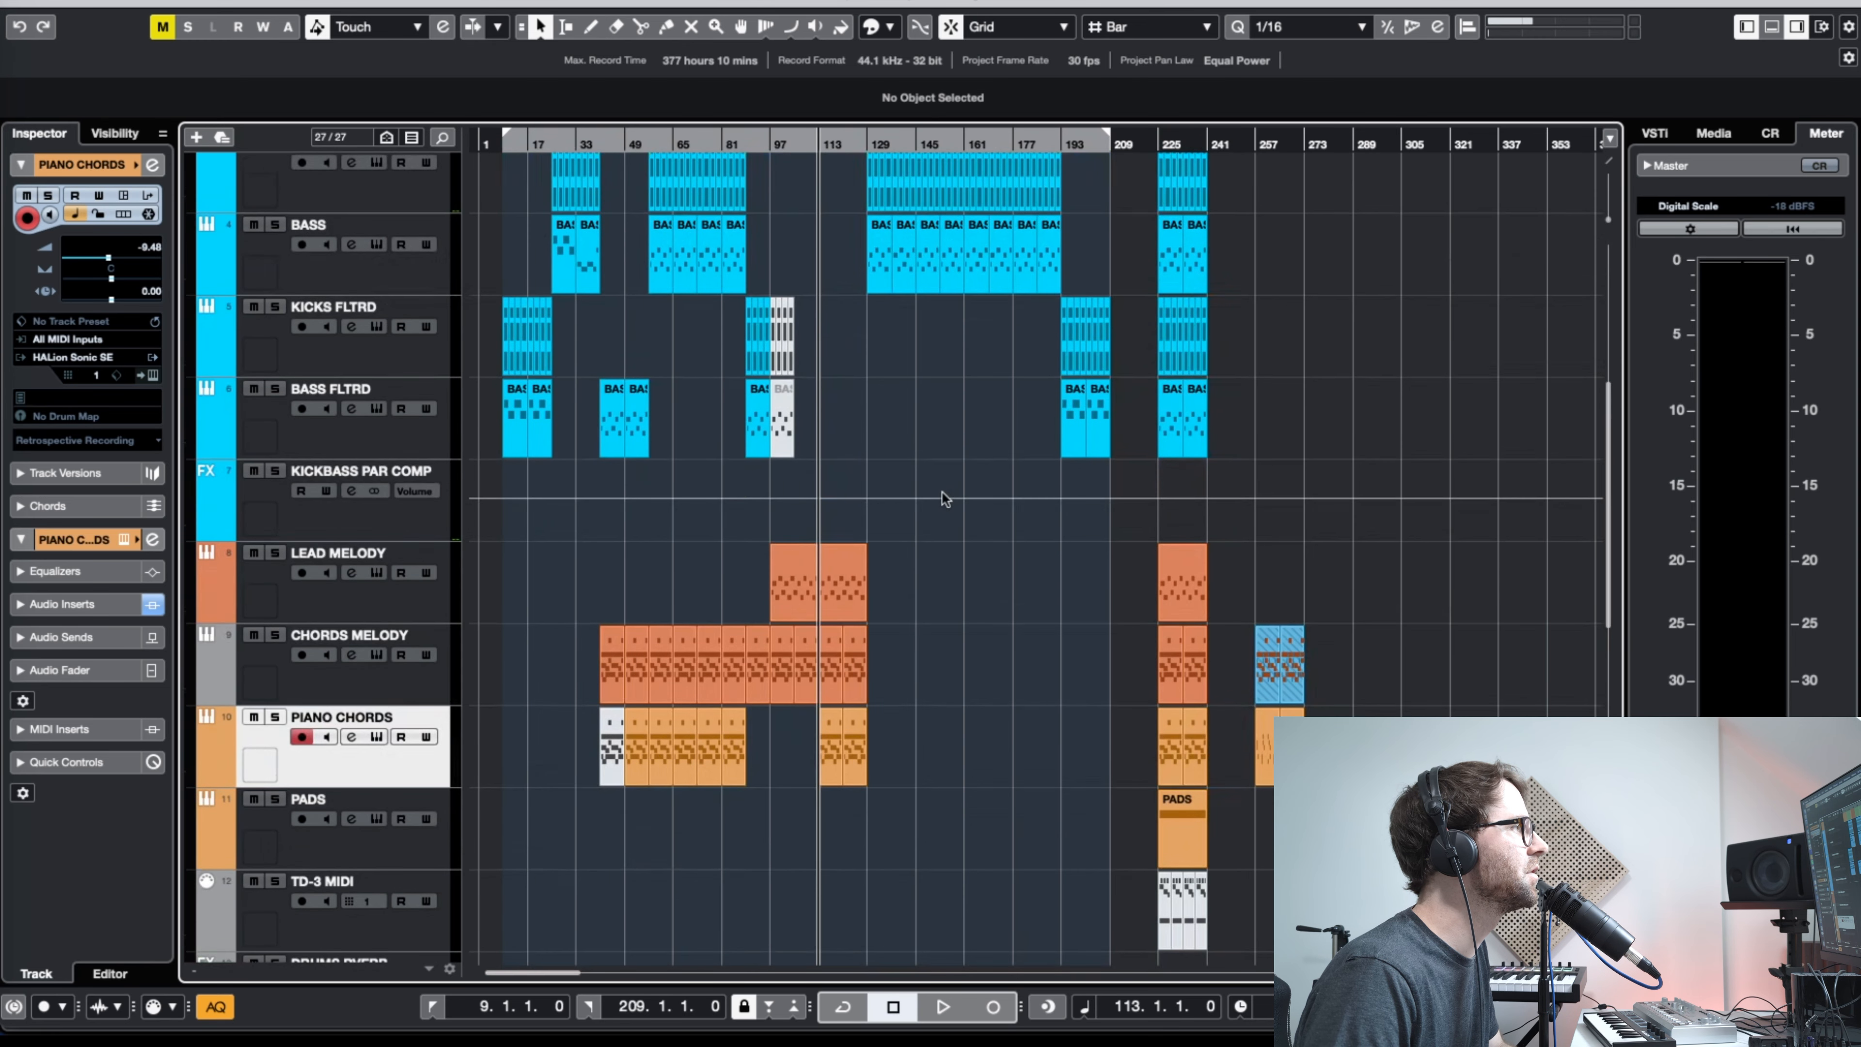
pyautogui.scroll(1, 944, 499)
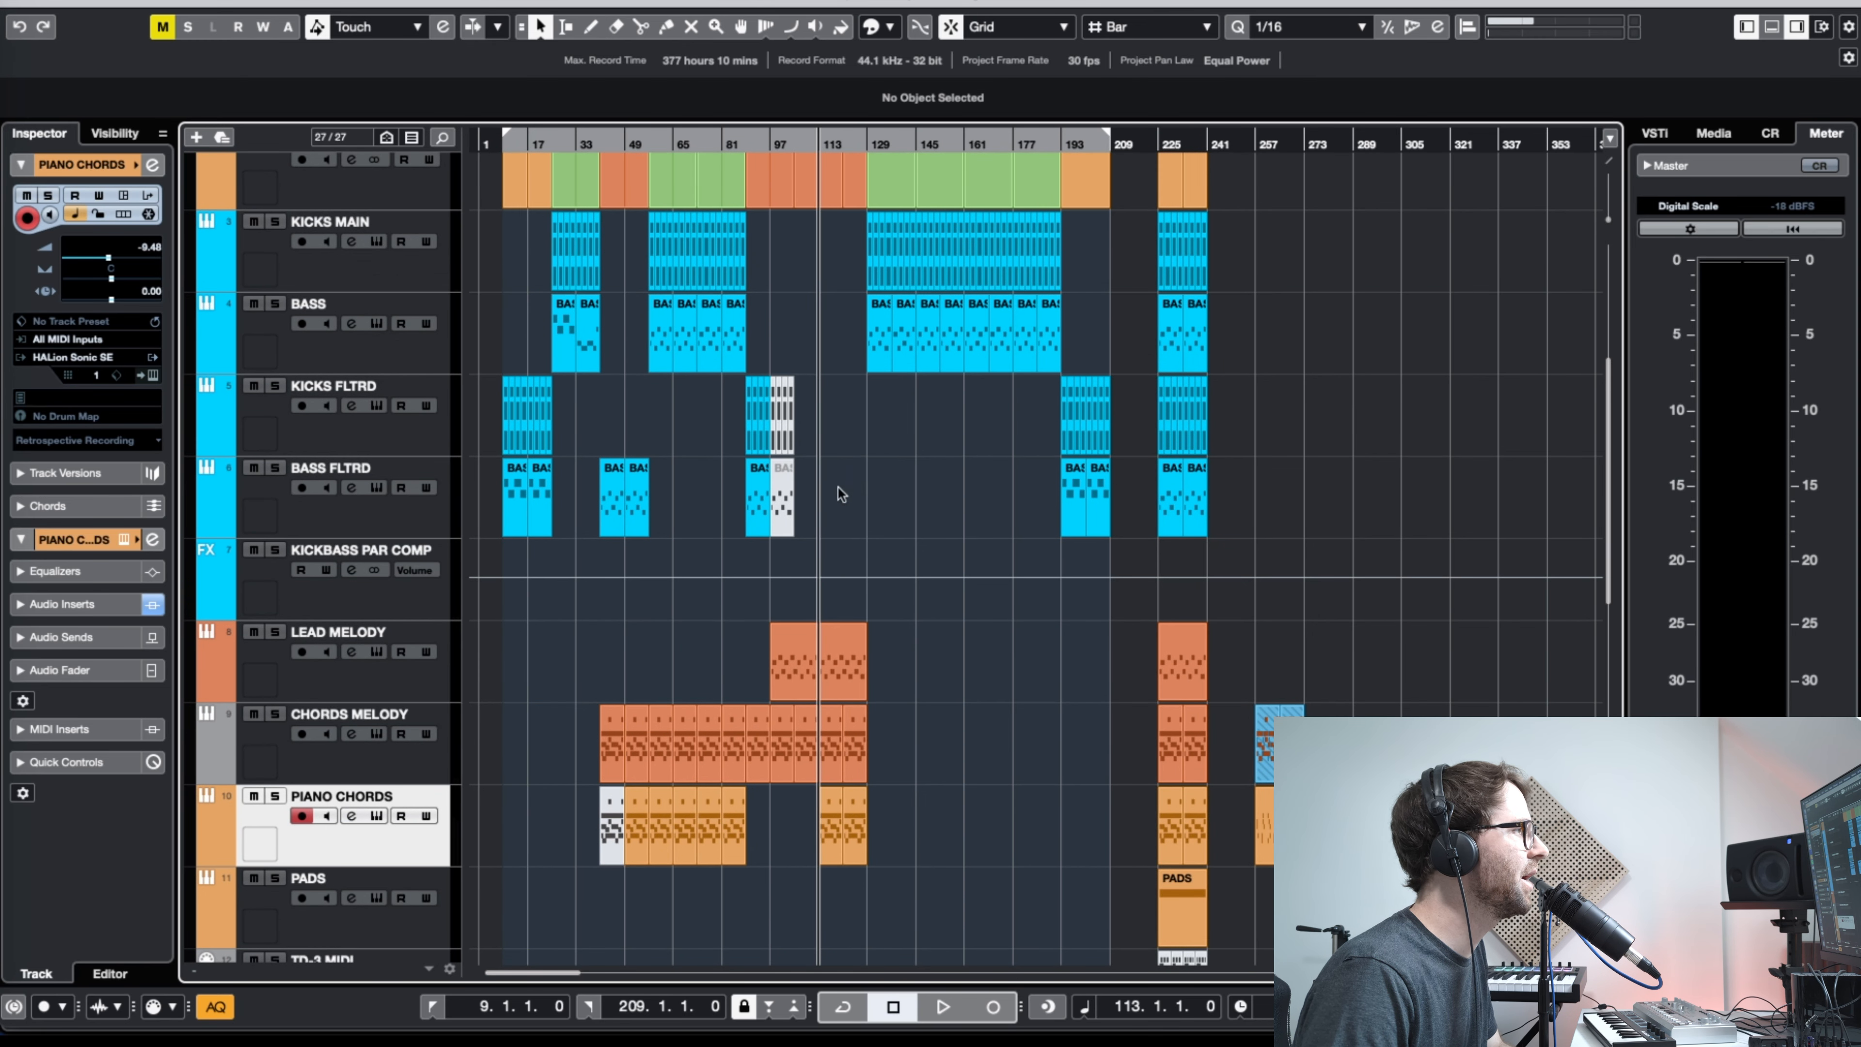
pyautogui.press('space')
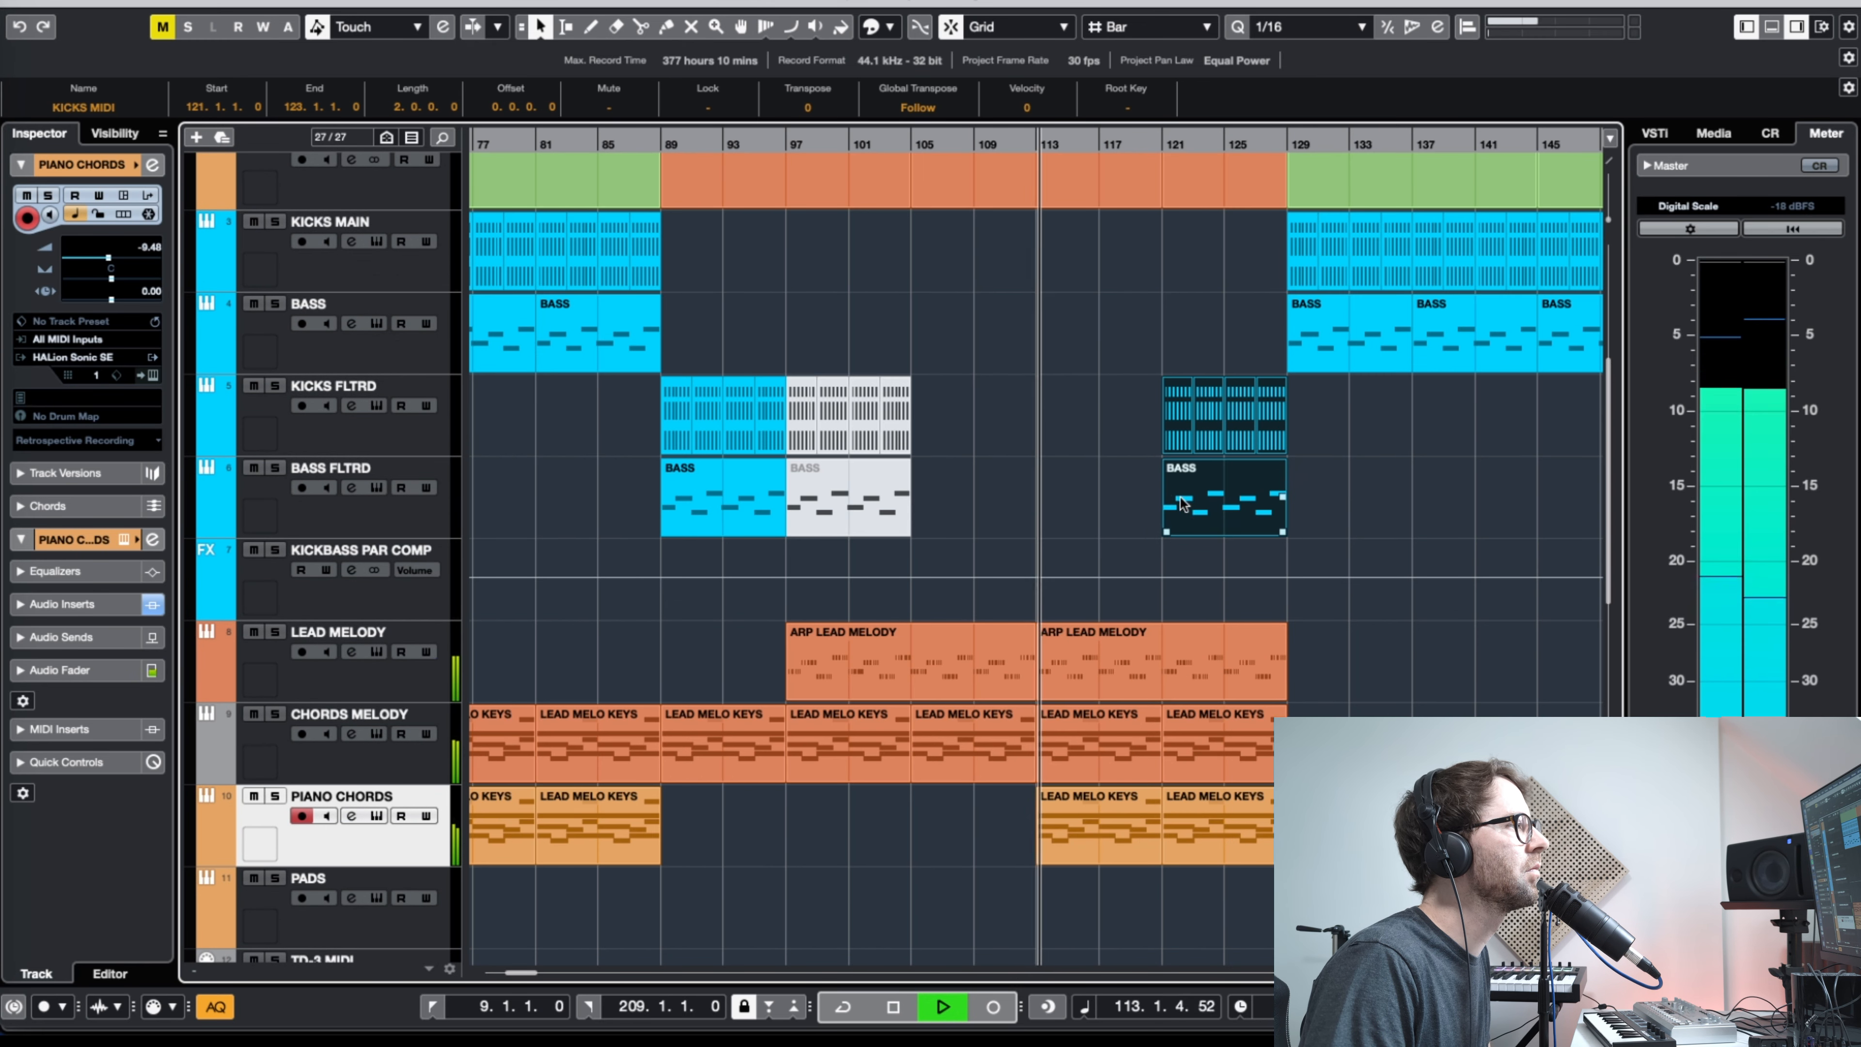
pyautogui.moveTo(1177, 502); pyautogui.dragTo(1056, 509)
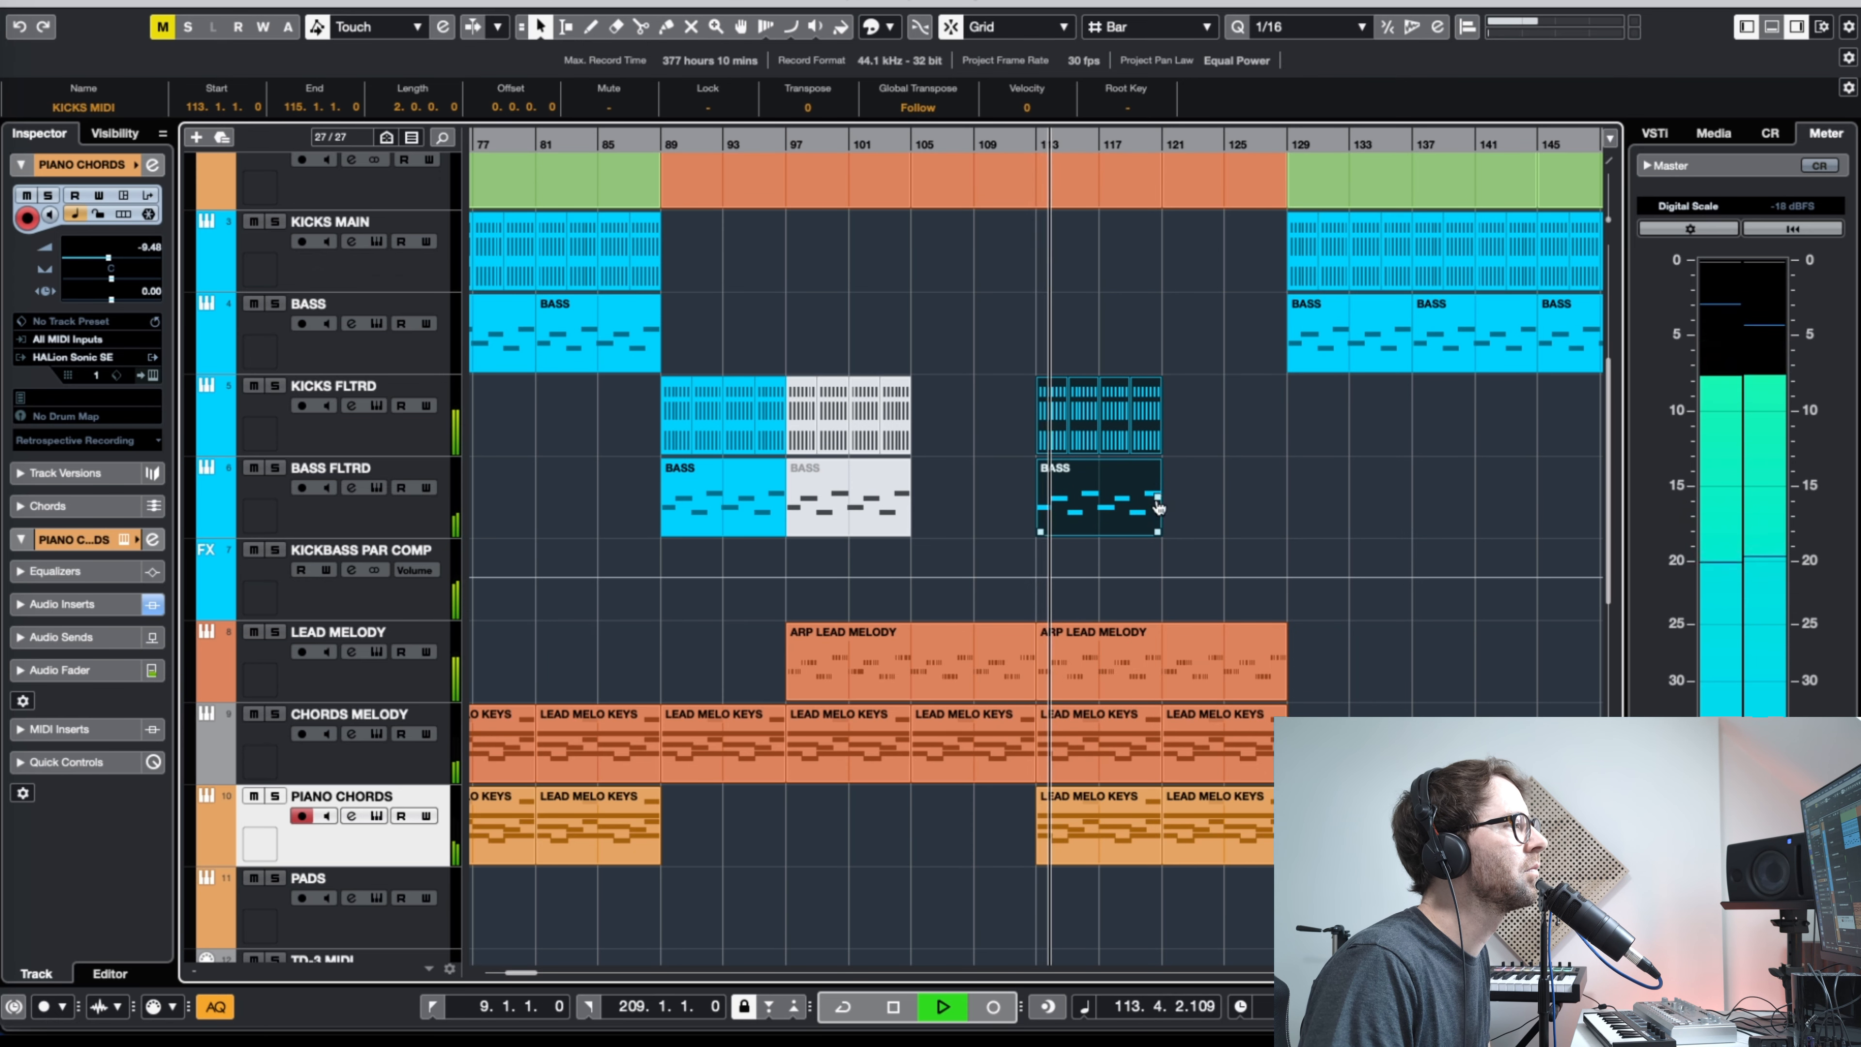
pyautogui.moveTo(1159, 502); pyautogui.dragTo(1285, 501)
pyautogui.click(1317, 492)
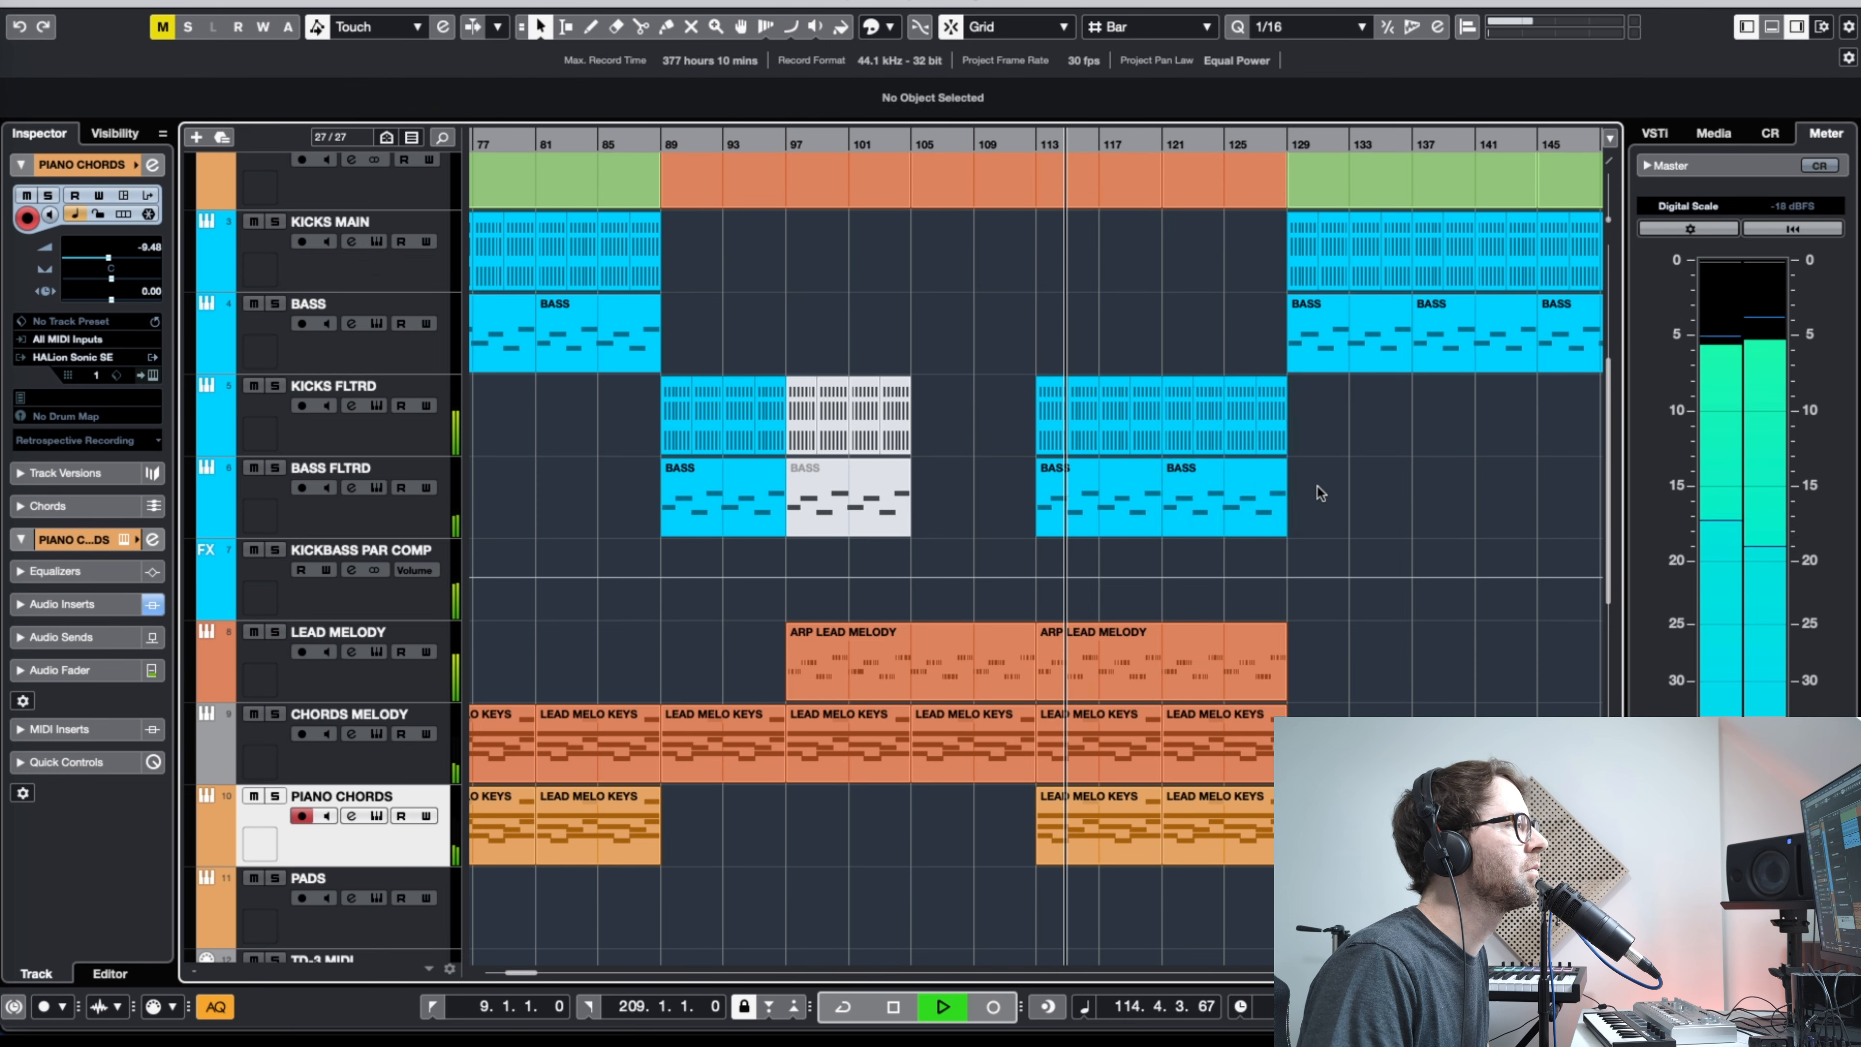
pyautogui.press('g')
pyautogui.press('g')
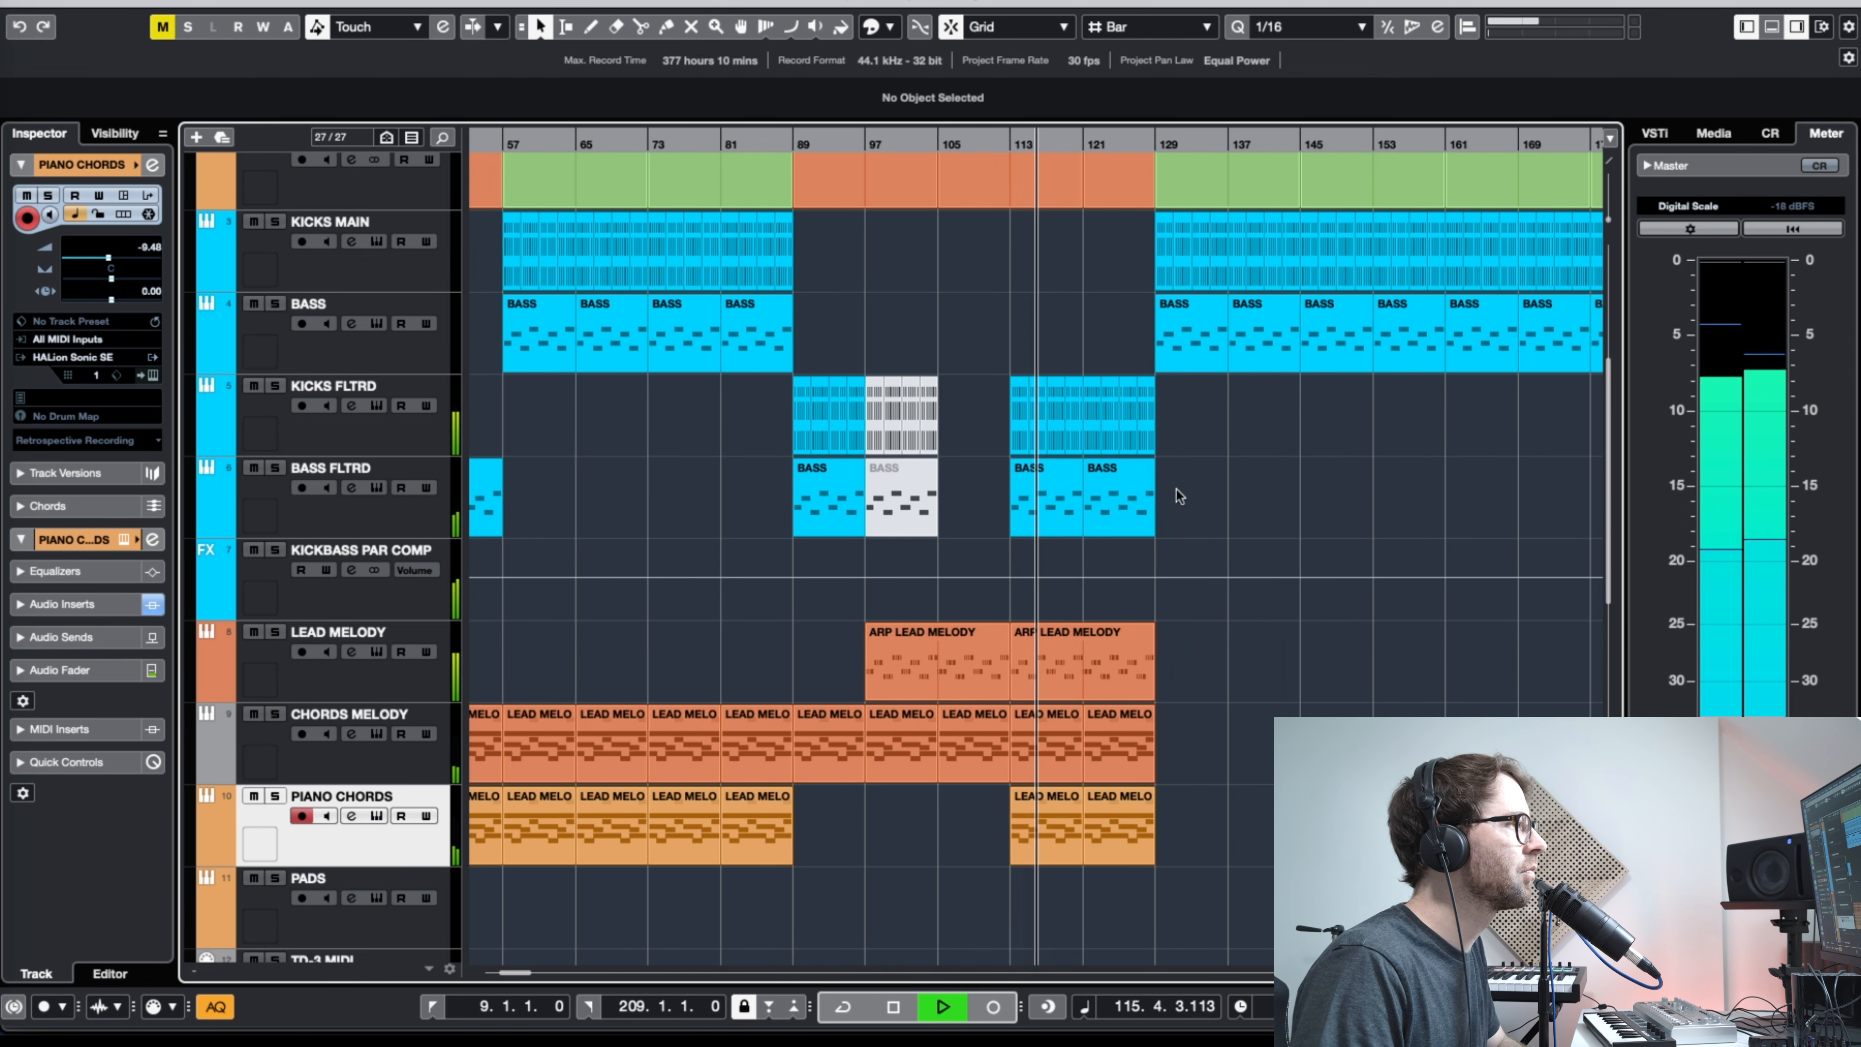
pyautogui.press('h')
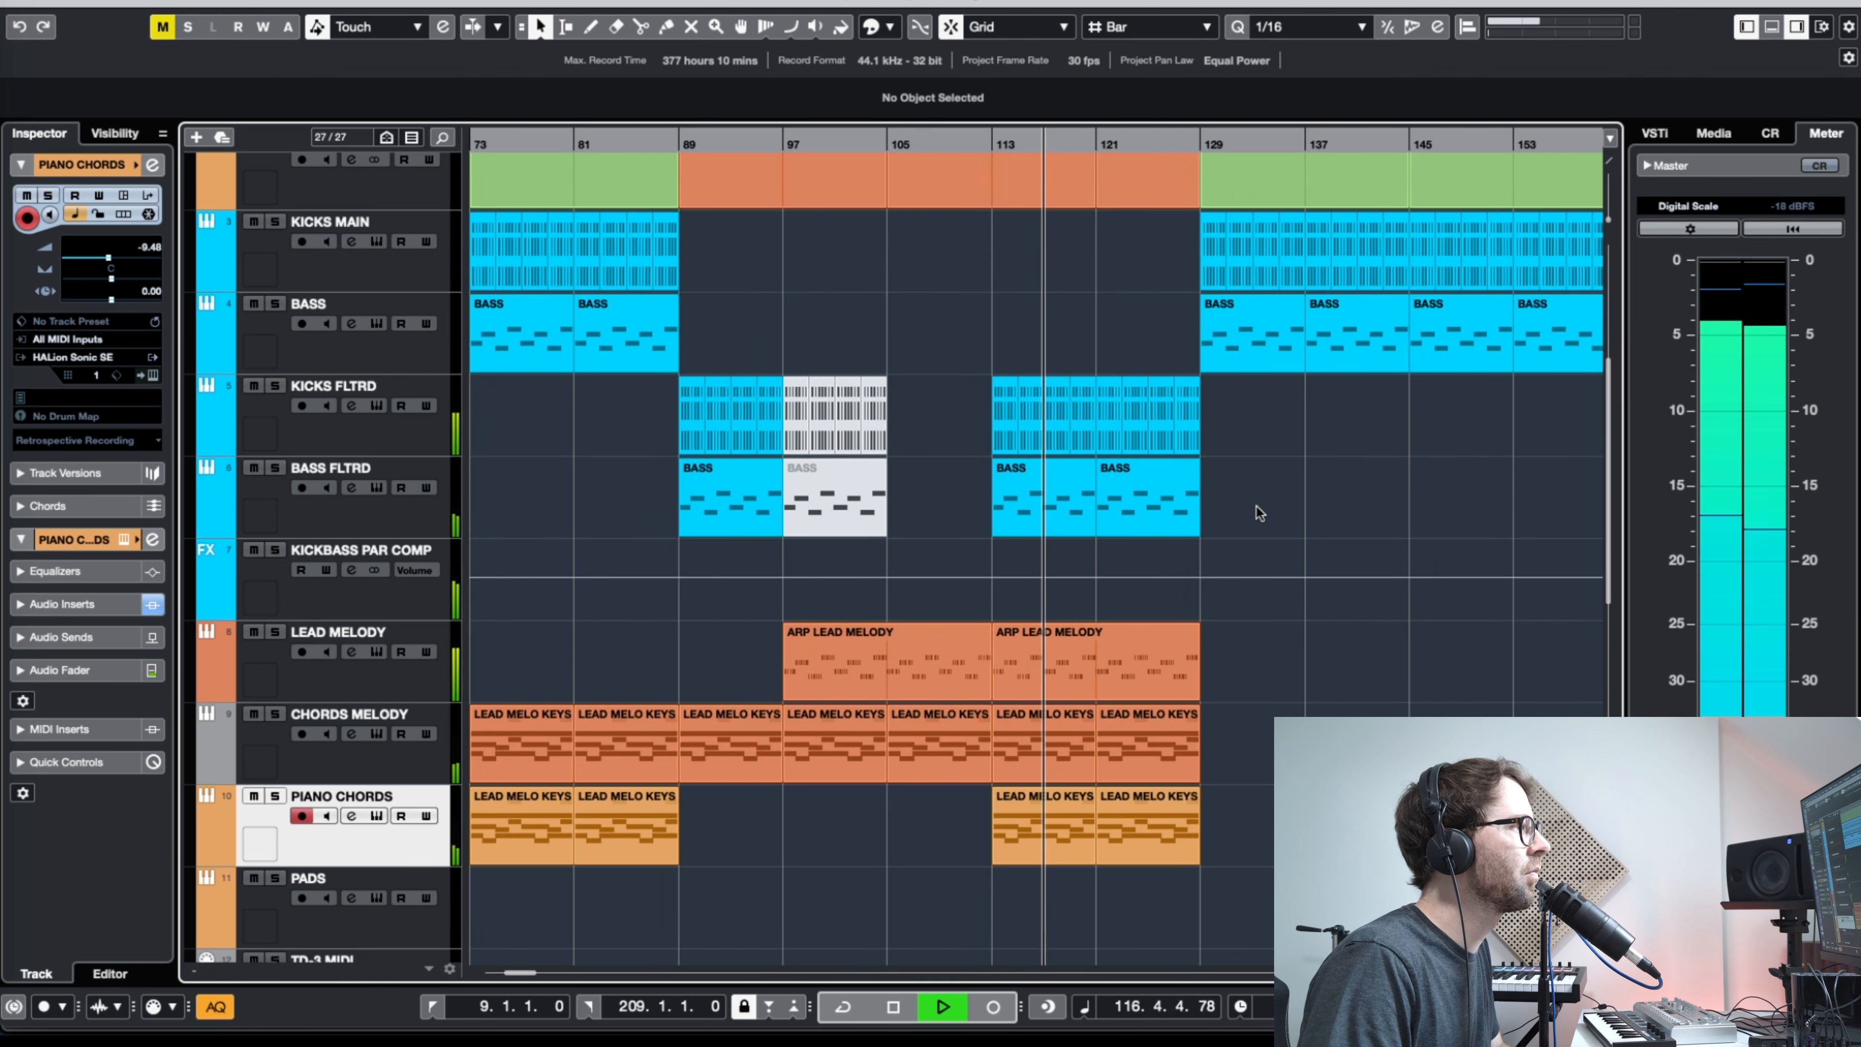
pyautogui.press('g')
pyautogui.press('g')
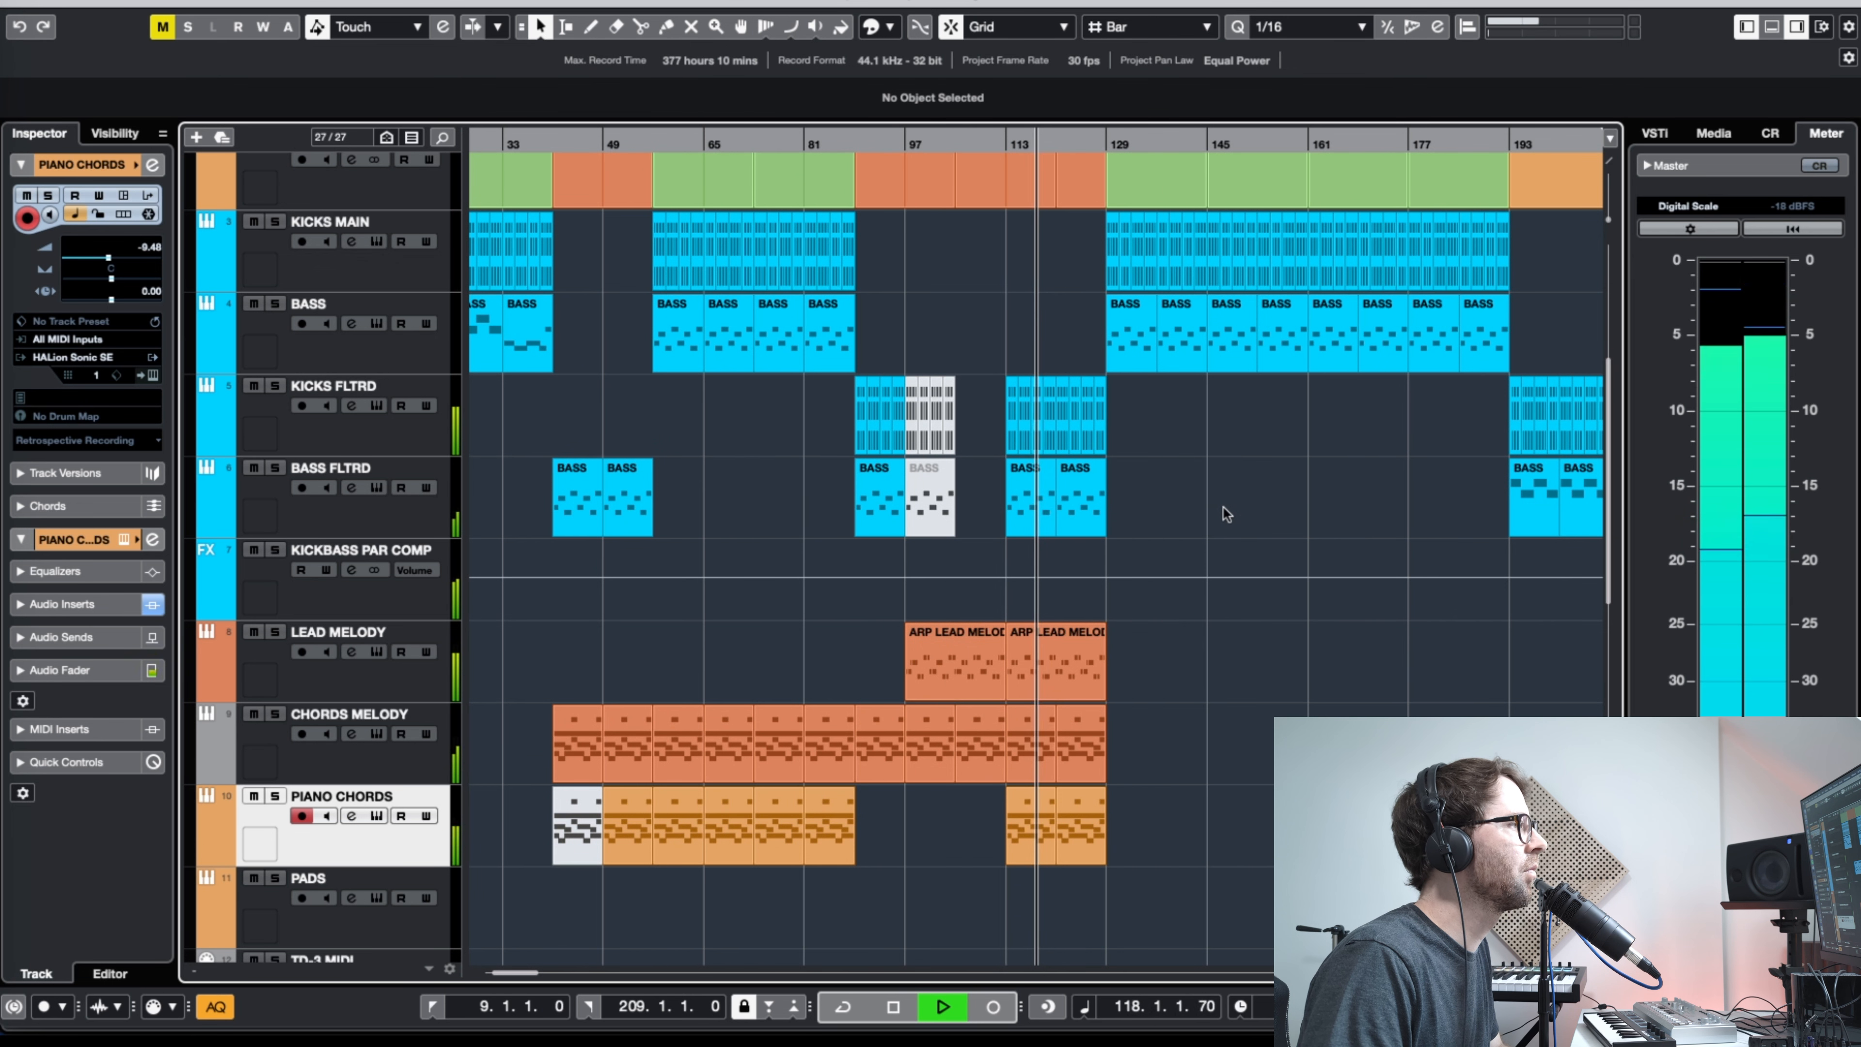
pyautogui.press('g')
pyautogui.press('g')
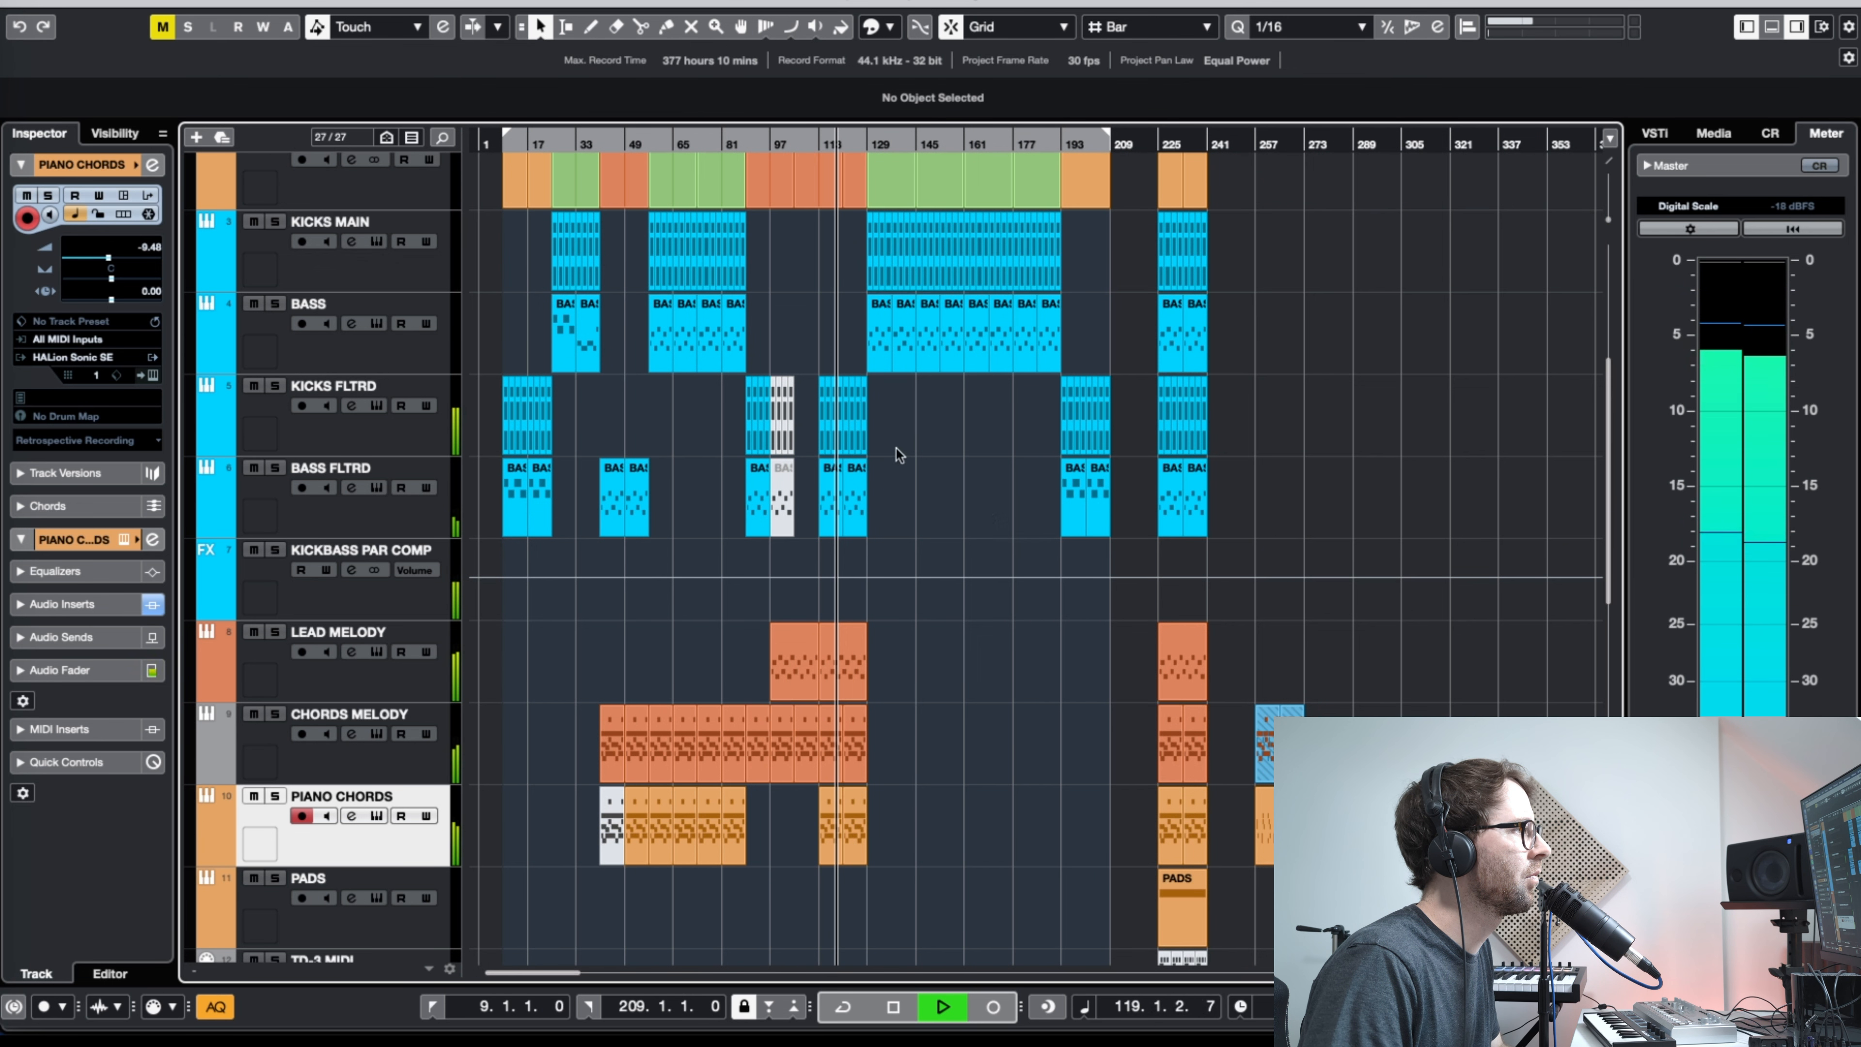
# Step: Repeat the LEAD MELODY and CHORDS MELODY parts from bars 97 to 129 so both tracks also fill bars 129 to 161
pyautogui.press('h')
pyautogui.press('h')
pyautogui.scroll(-2, 1150, 513)
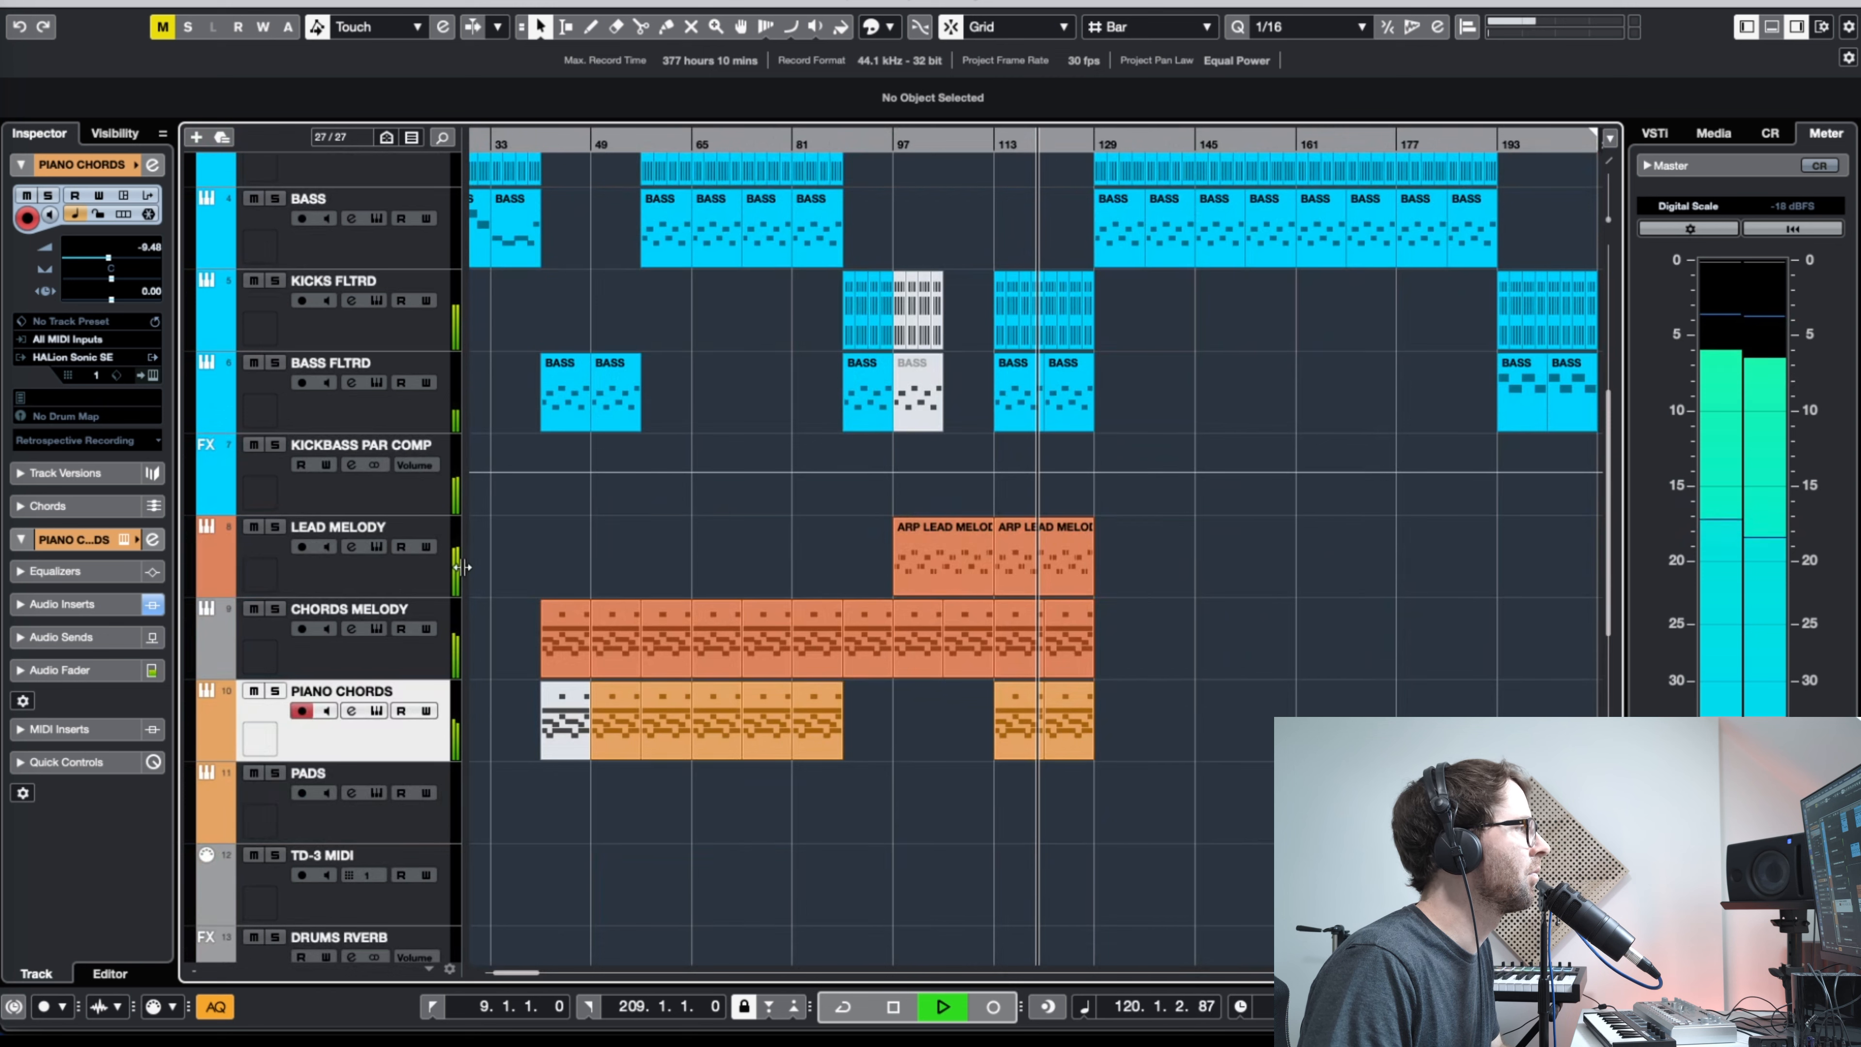
pyautogui.click(384, 572)
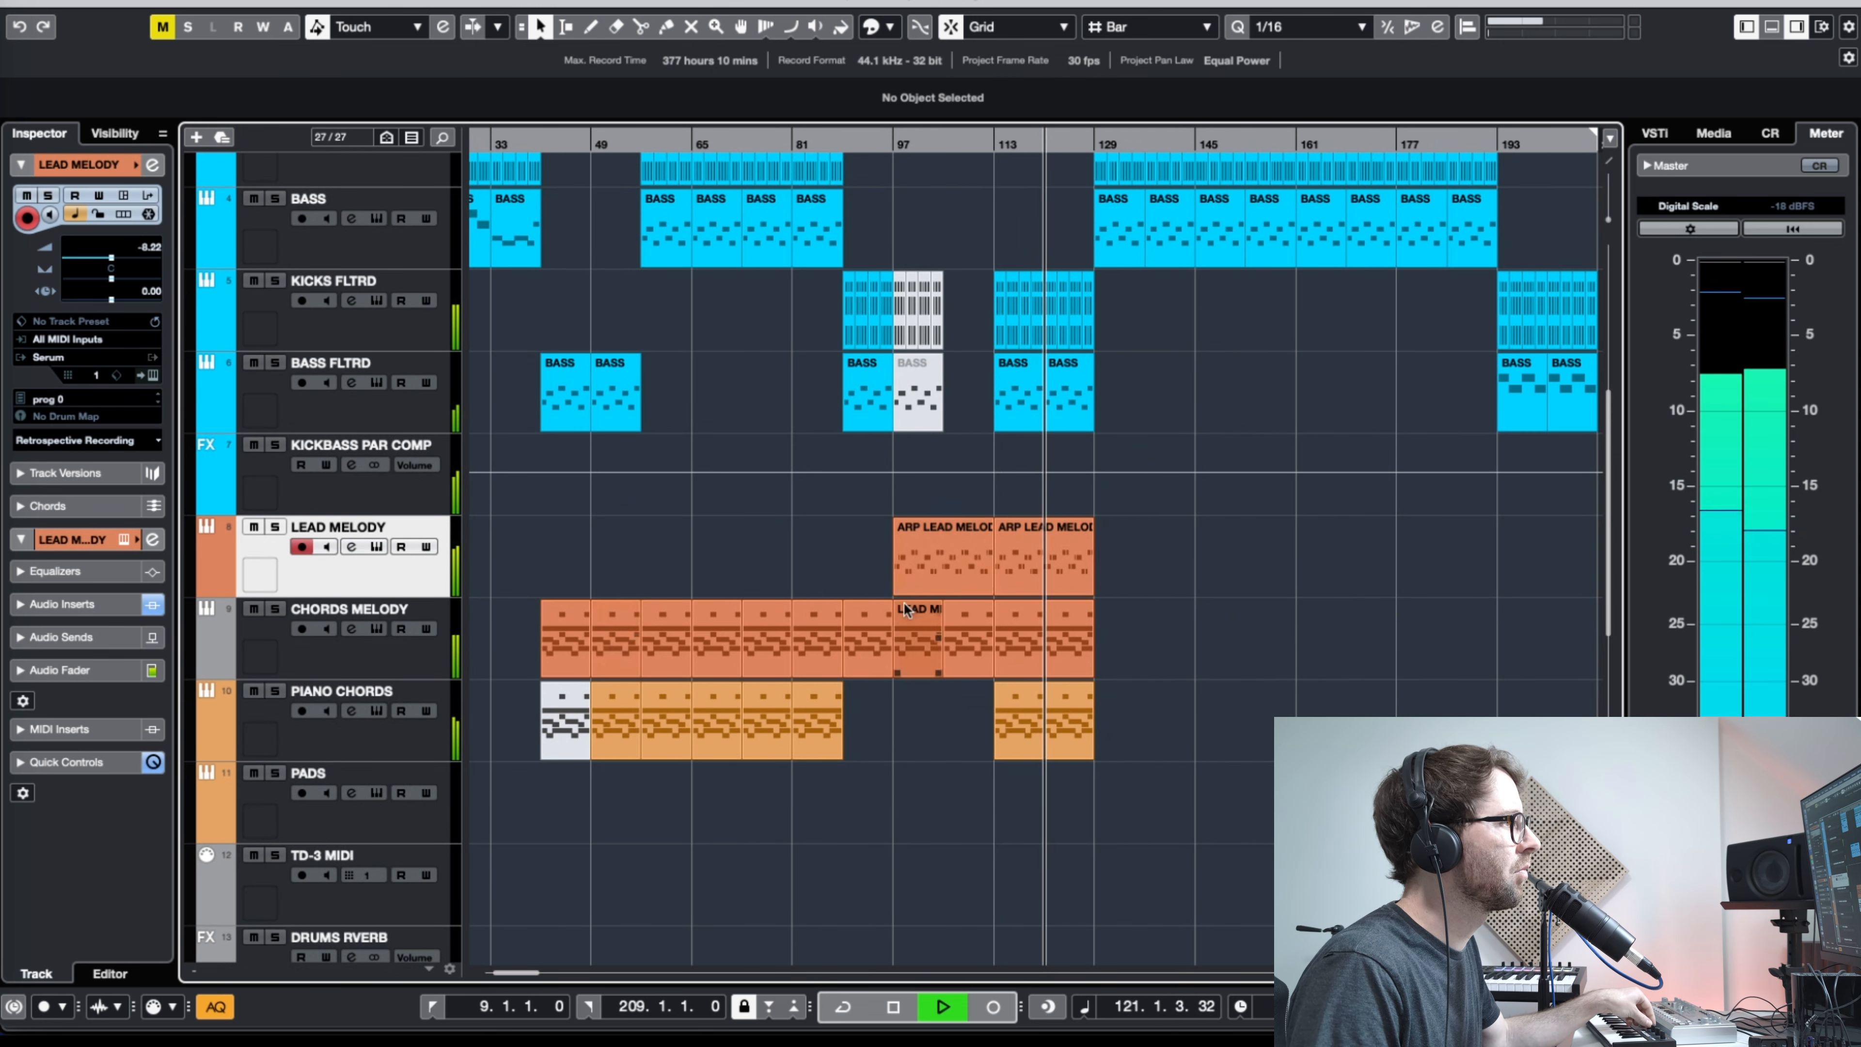
pyautogui.moveTo(936, 568); pyautogui.dragTo(935, 568)
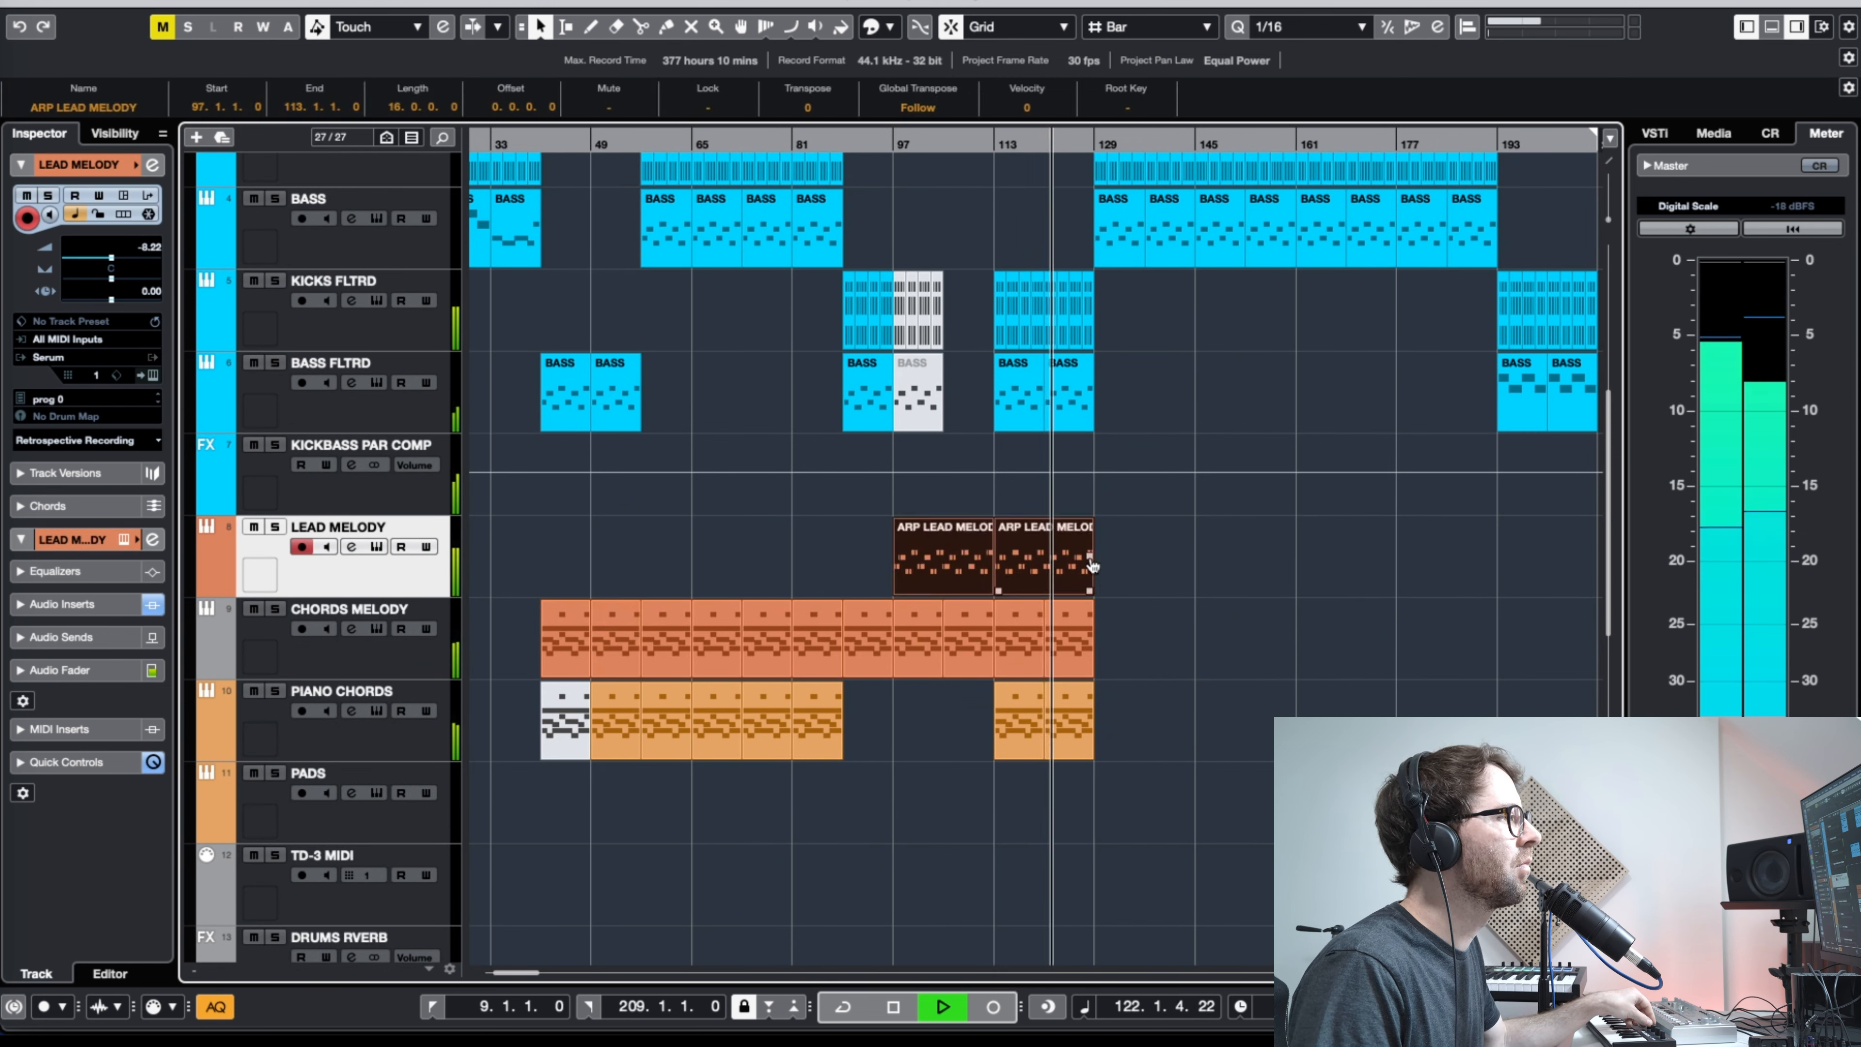
pyautogui.moveTo(1092, 563); pyautogui.dragTo(1114, 563)
pyautogui.click(1319, 577)
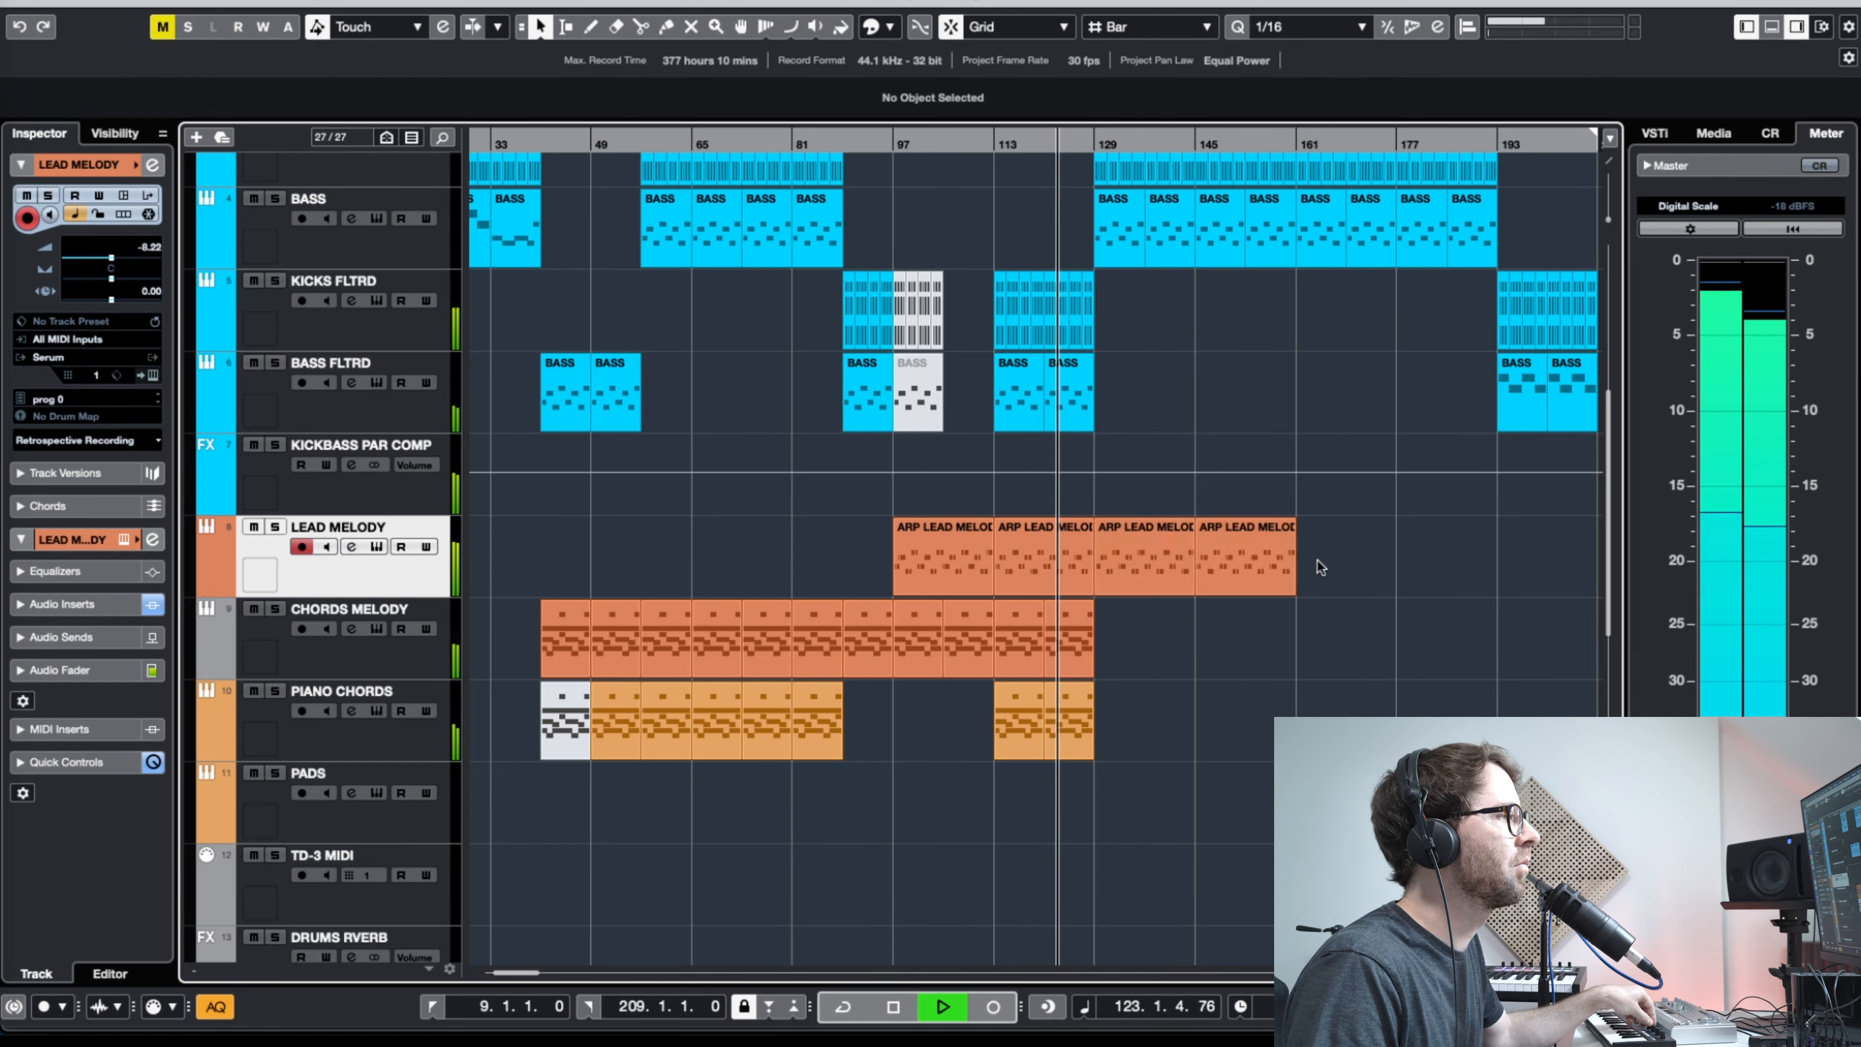
pyautogui.moveTo(1141, 640); pyautogui.dragTo(896, 648)
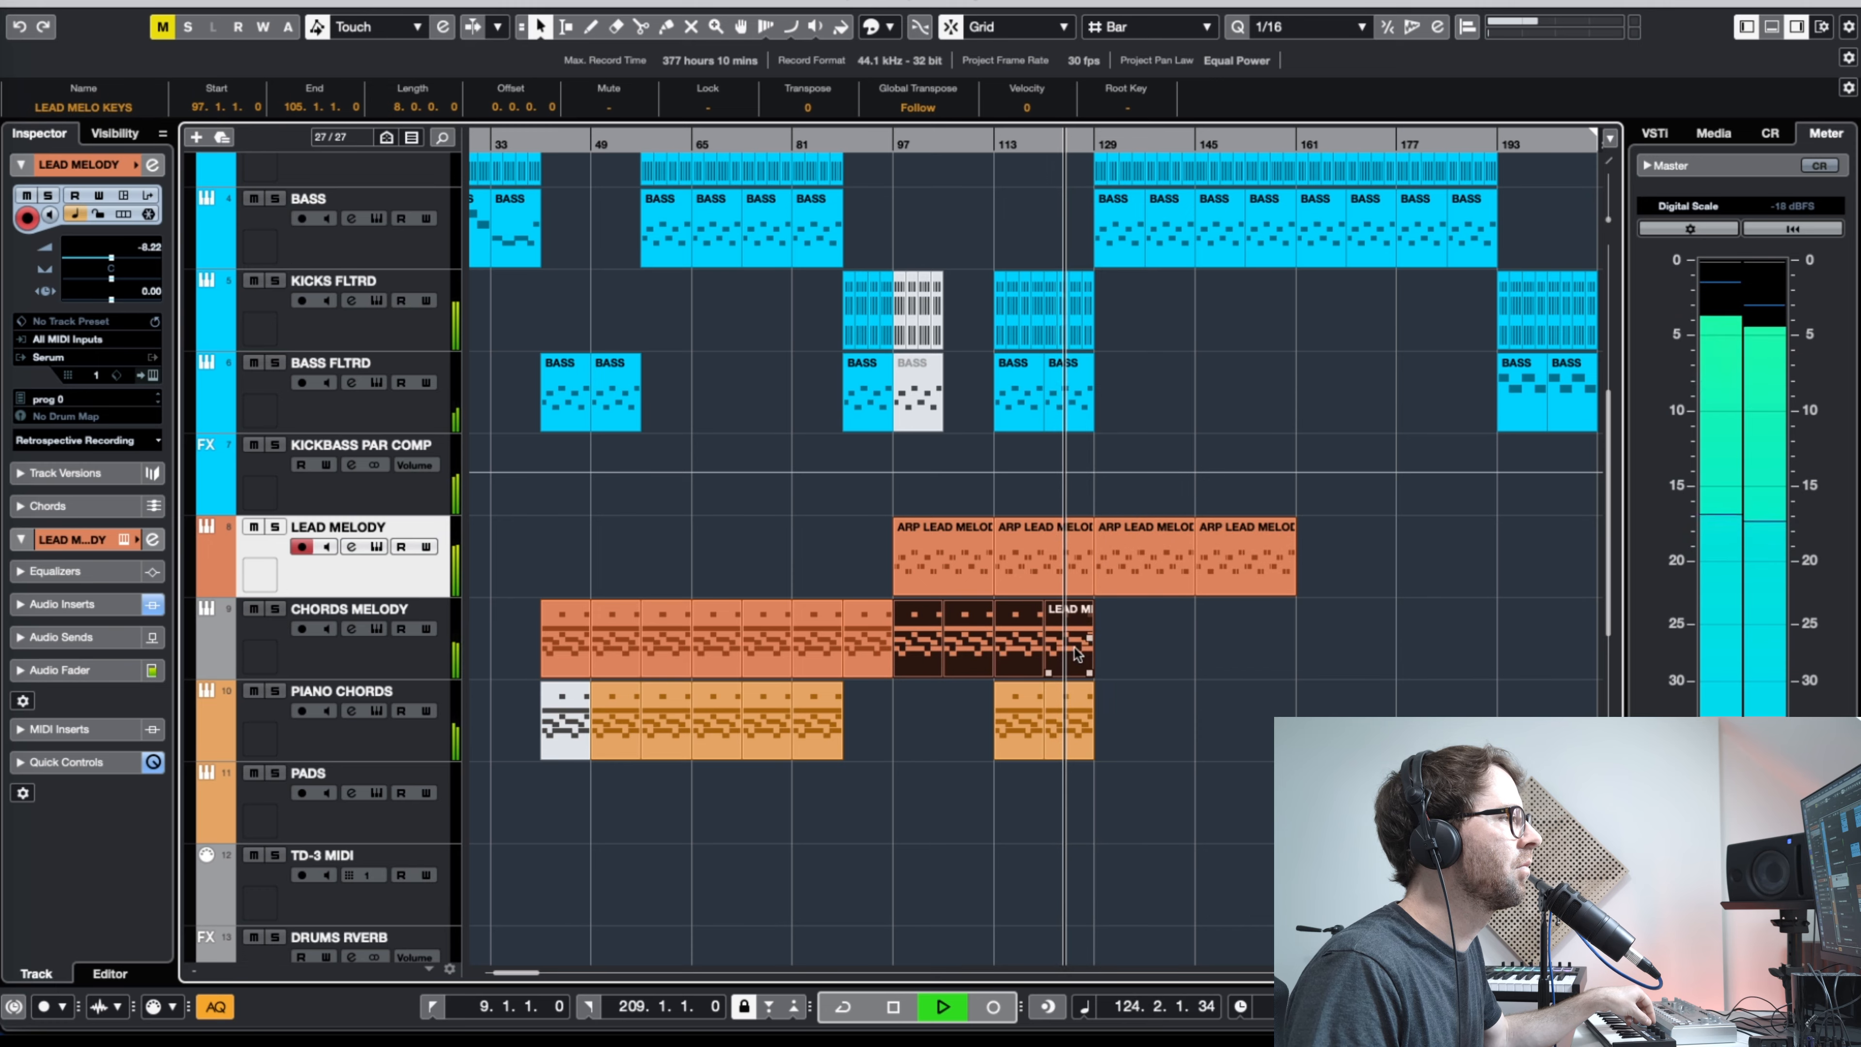
pyautogui.moveTo(1093, 673); pyautogui.dragTo(1296, 673)
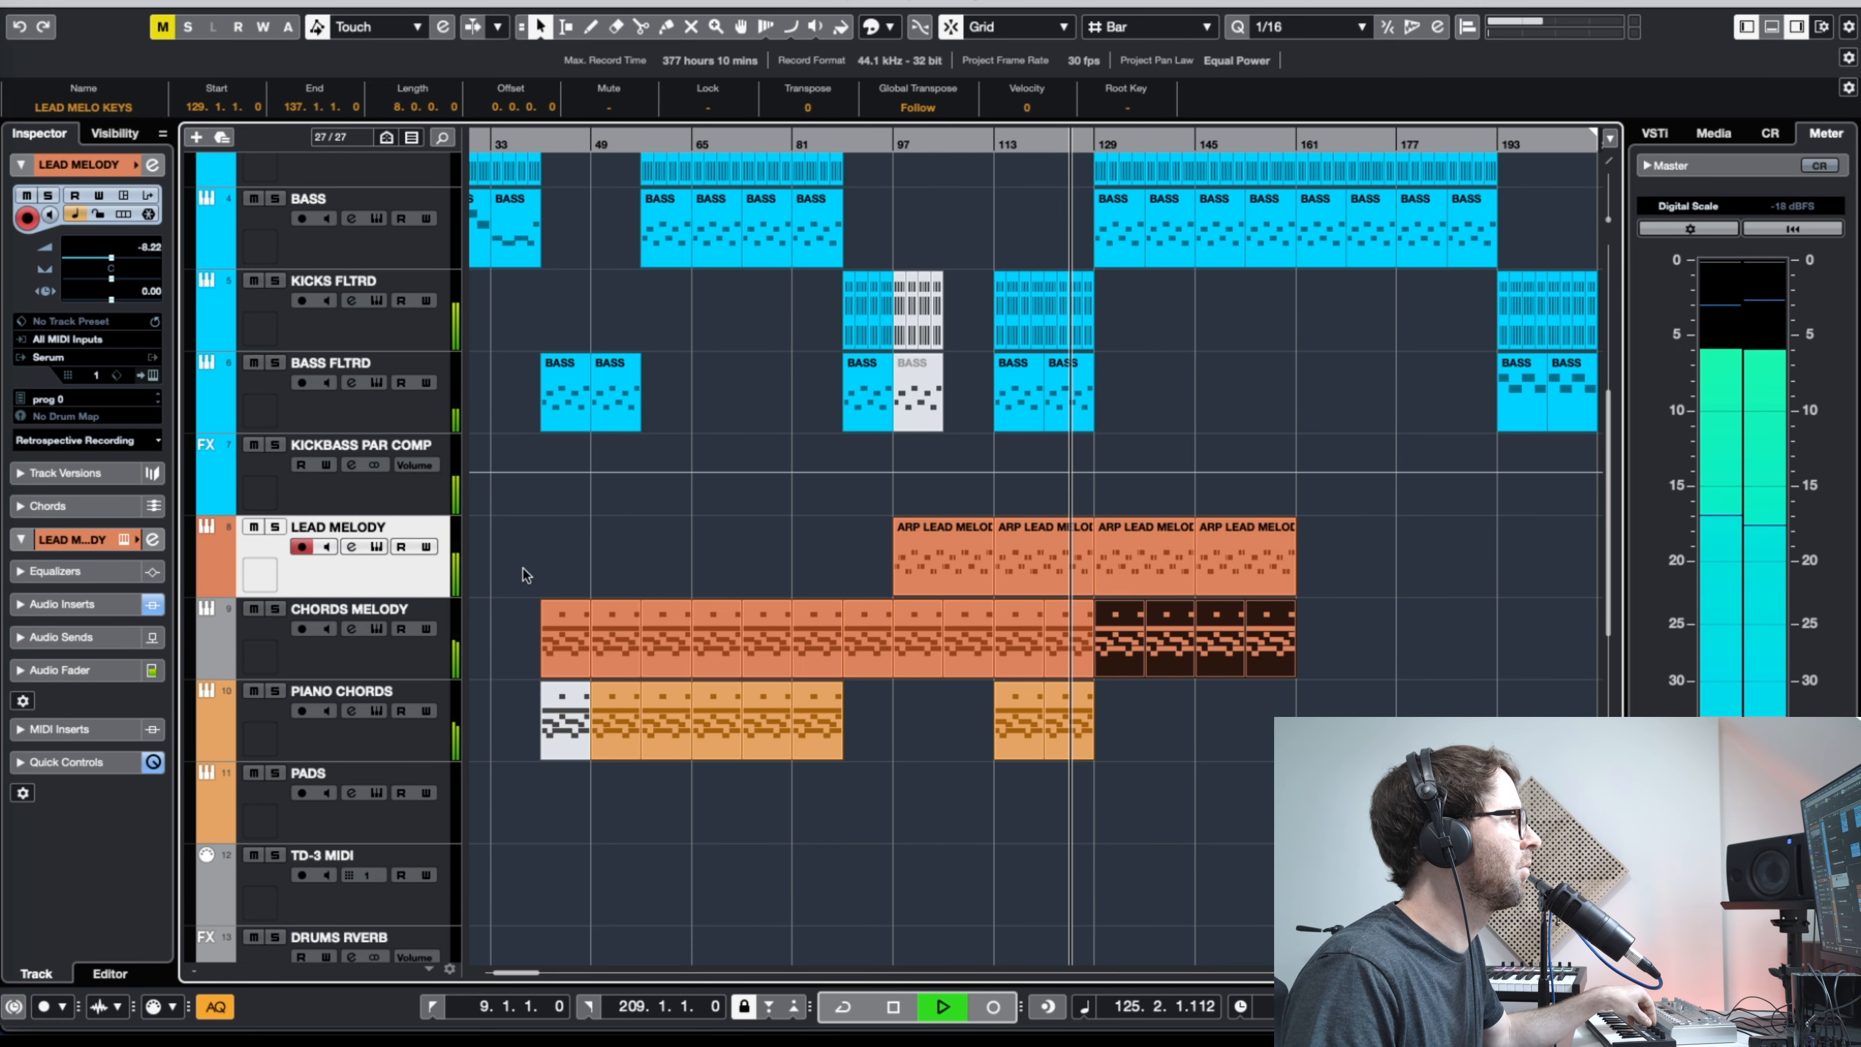
# Step: Raise the filter cutoff in the LEAD MELODY track's Serum during playback into bar 129 and close the instrument
pyautogui.click(378, 548)
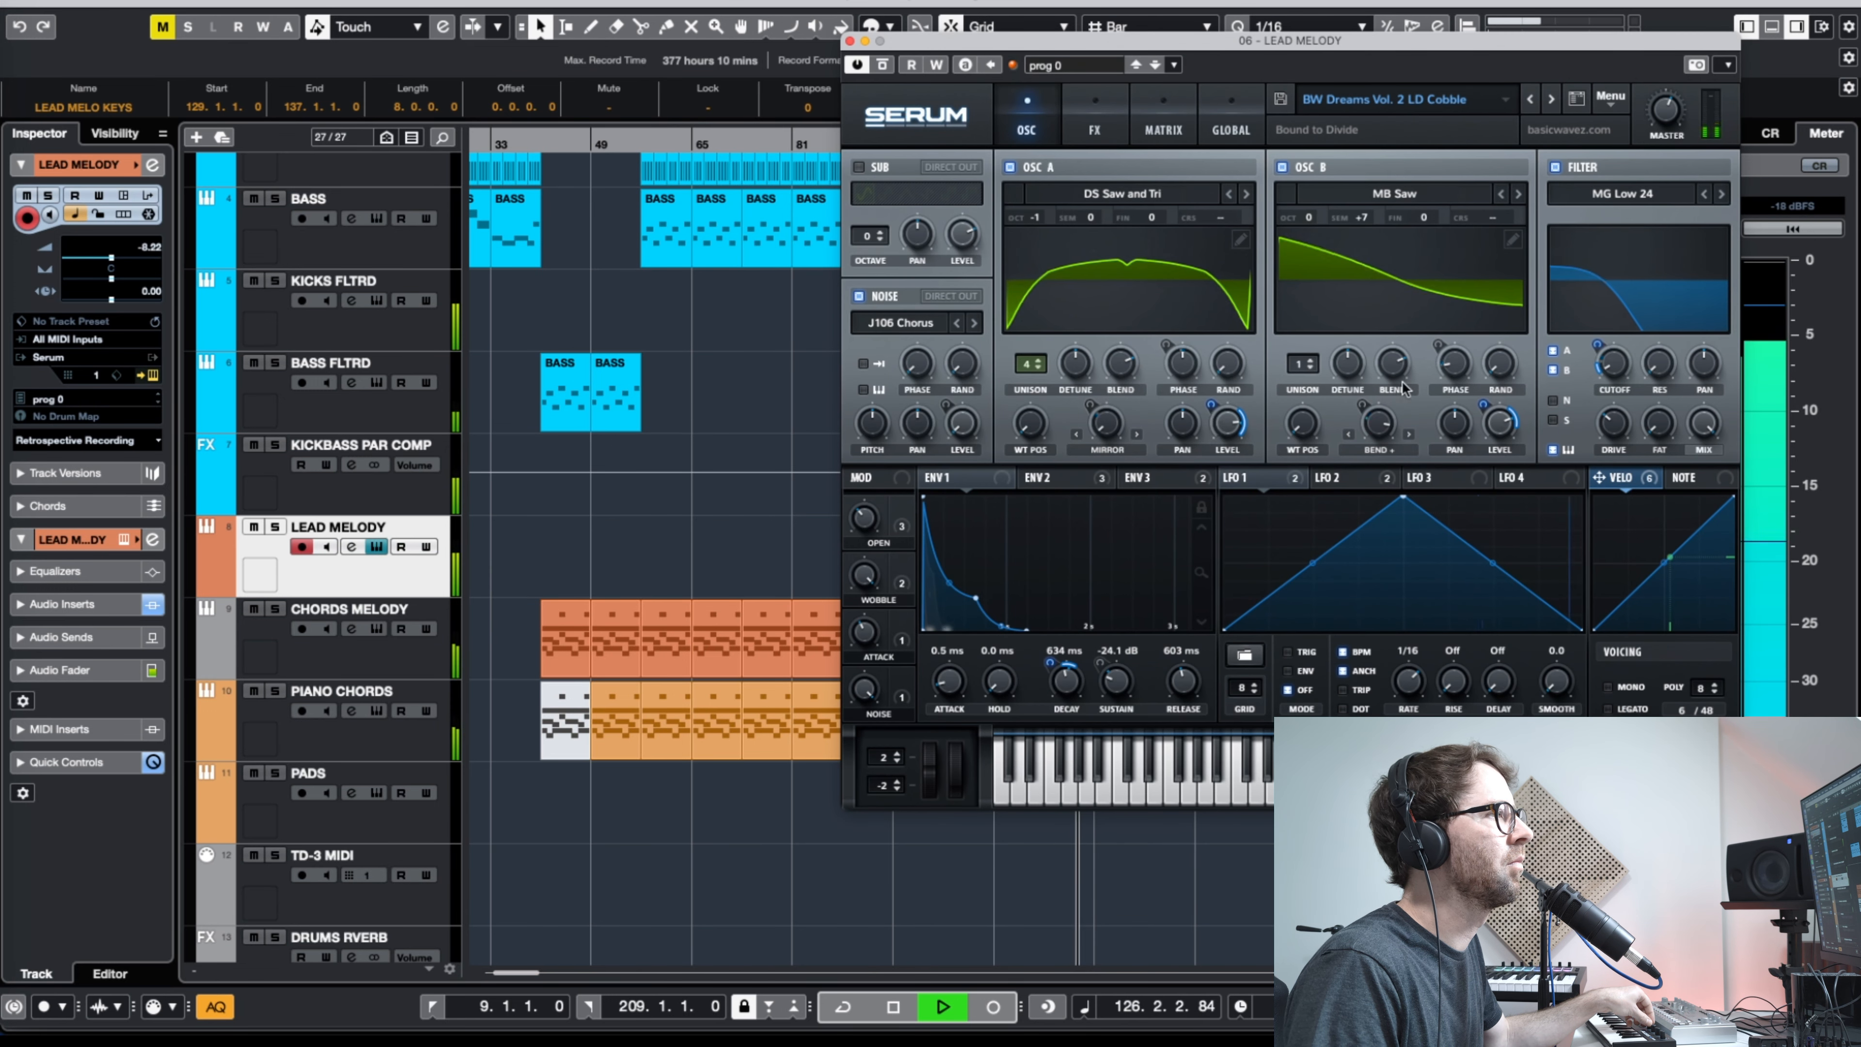
pyautogui.moveTo(1611, 343)
pyautogui.moveTo(1612, 337)
pyautogui.mouseDown()
pyautogui.moveTo(1612, 277)
pyautogui.moveTo(1590, 323)
pyautogui.mouseUp()
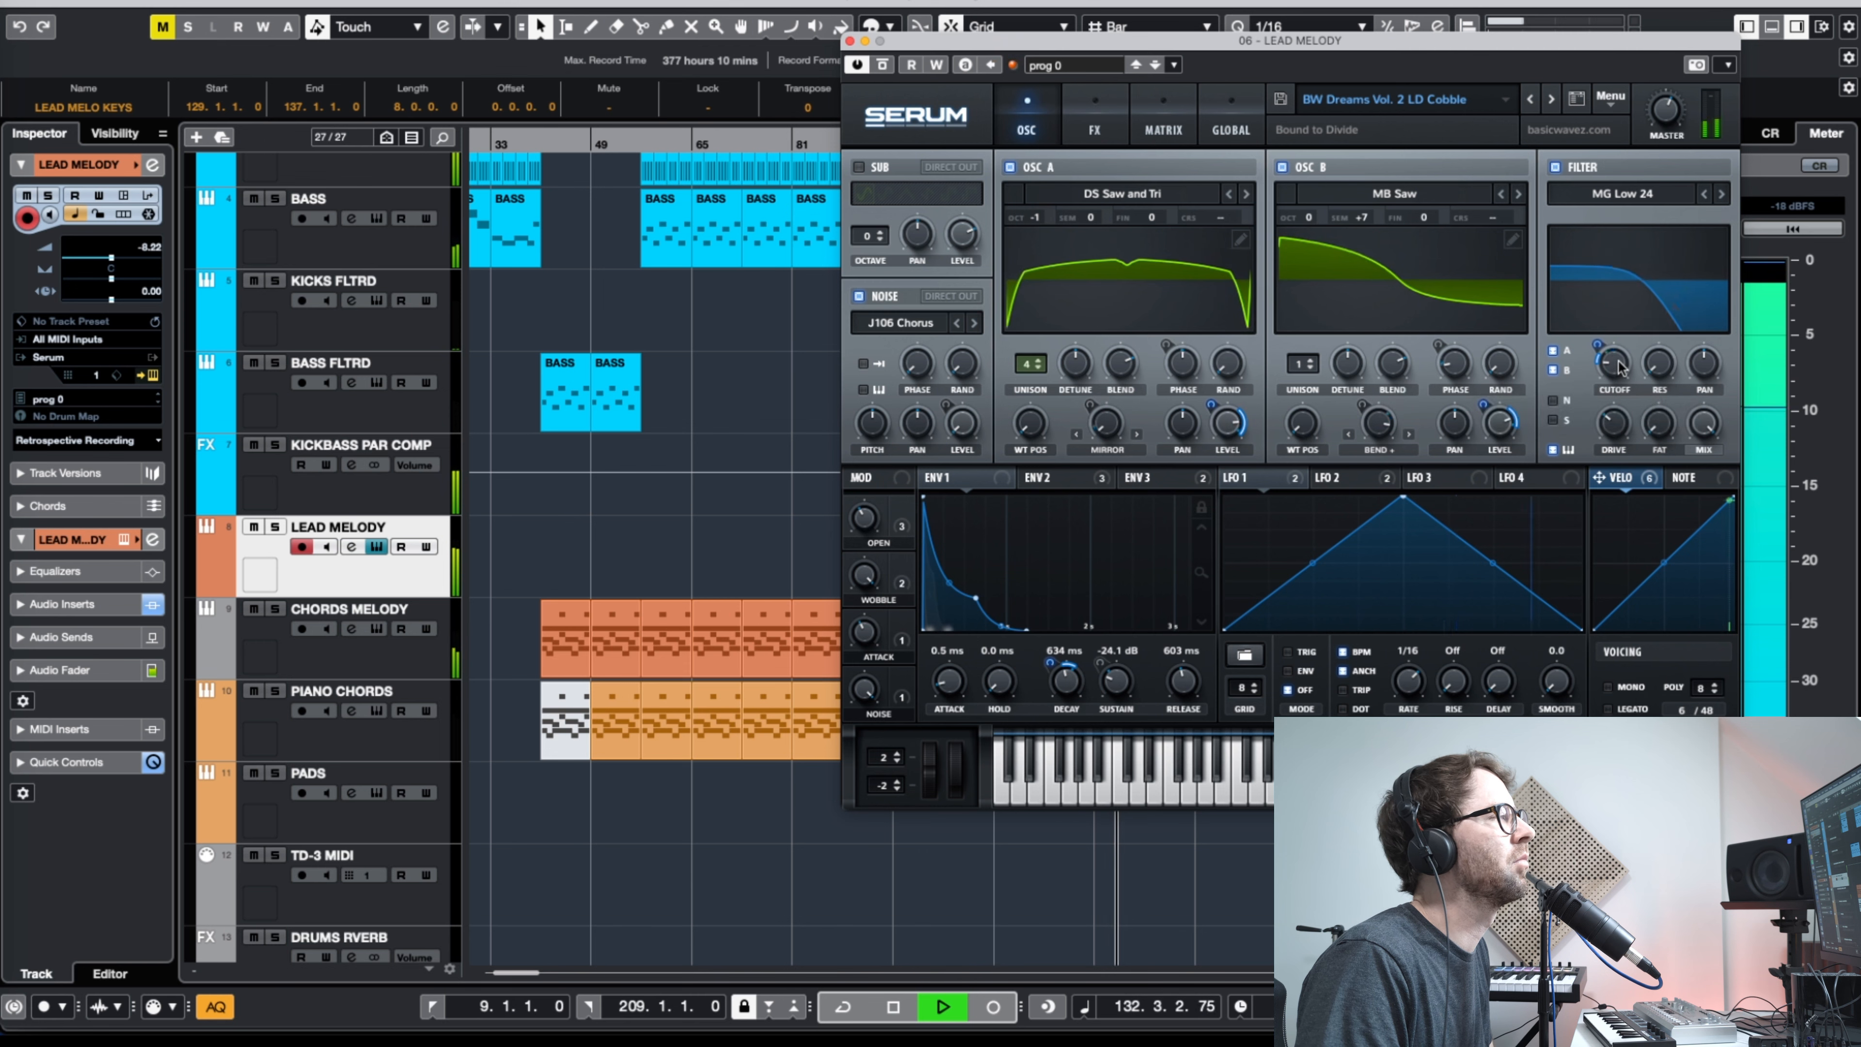
pyautogui.click(851, 41)
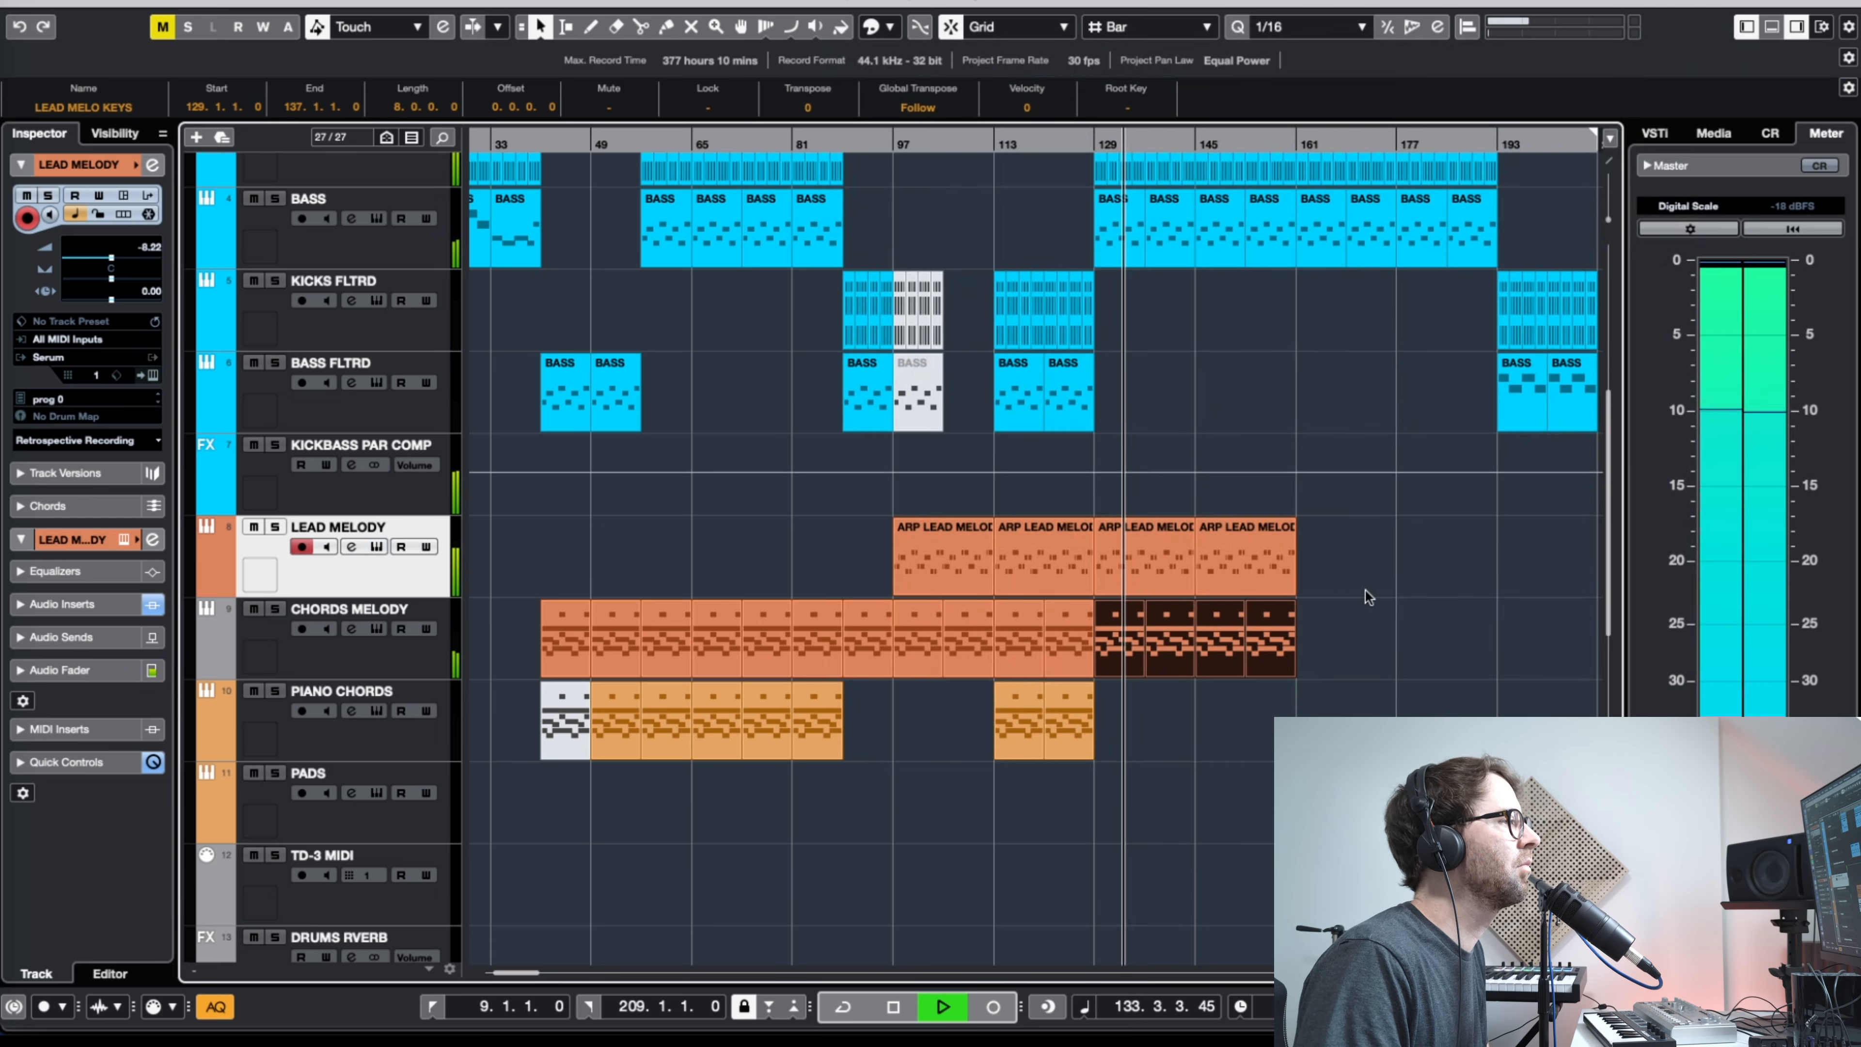
# Step: Stop playback and repeat the LEAD MELODY and CHORDS MELODY parts from bars 129 to 161 so both tracks fill up to bar 193
pyautogui.click(372, 662)
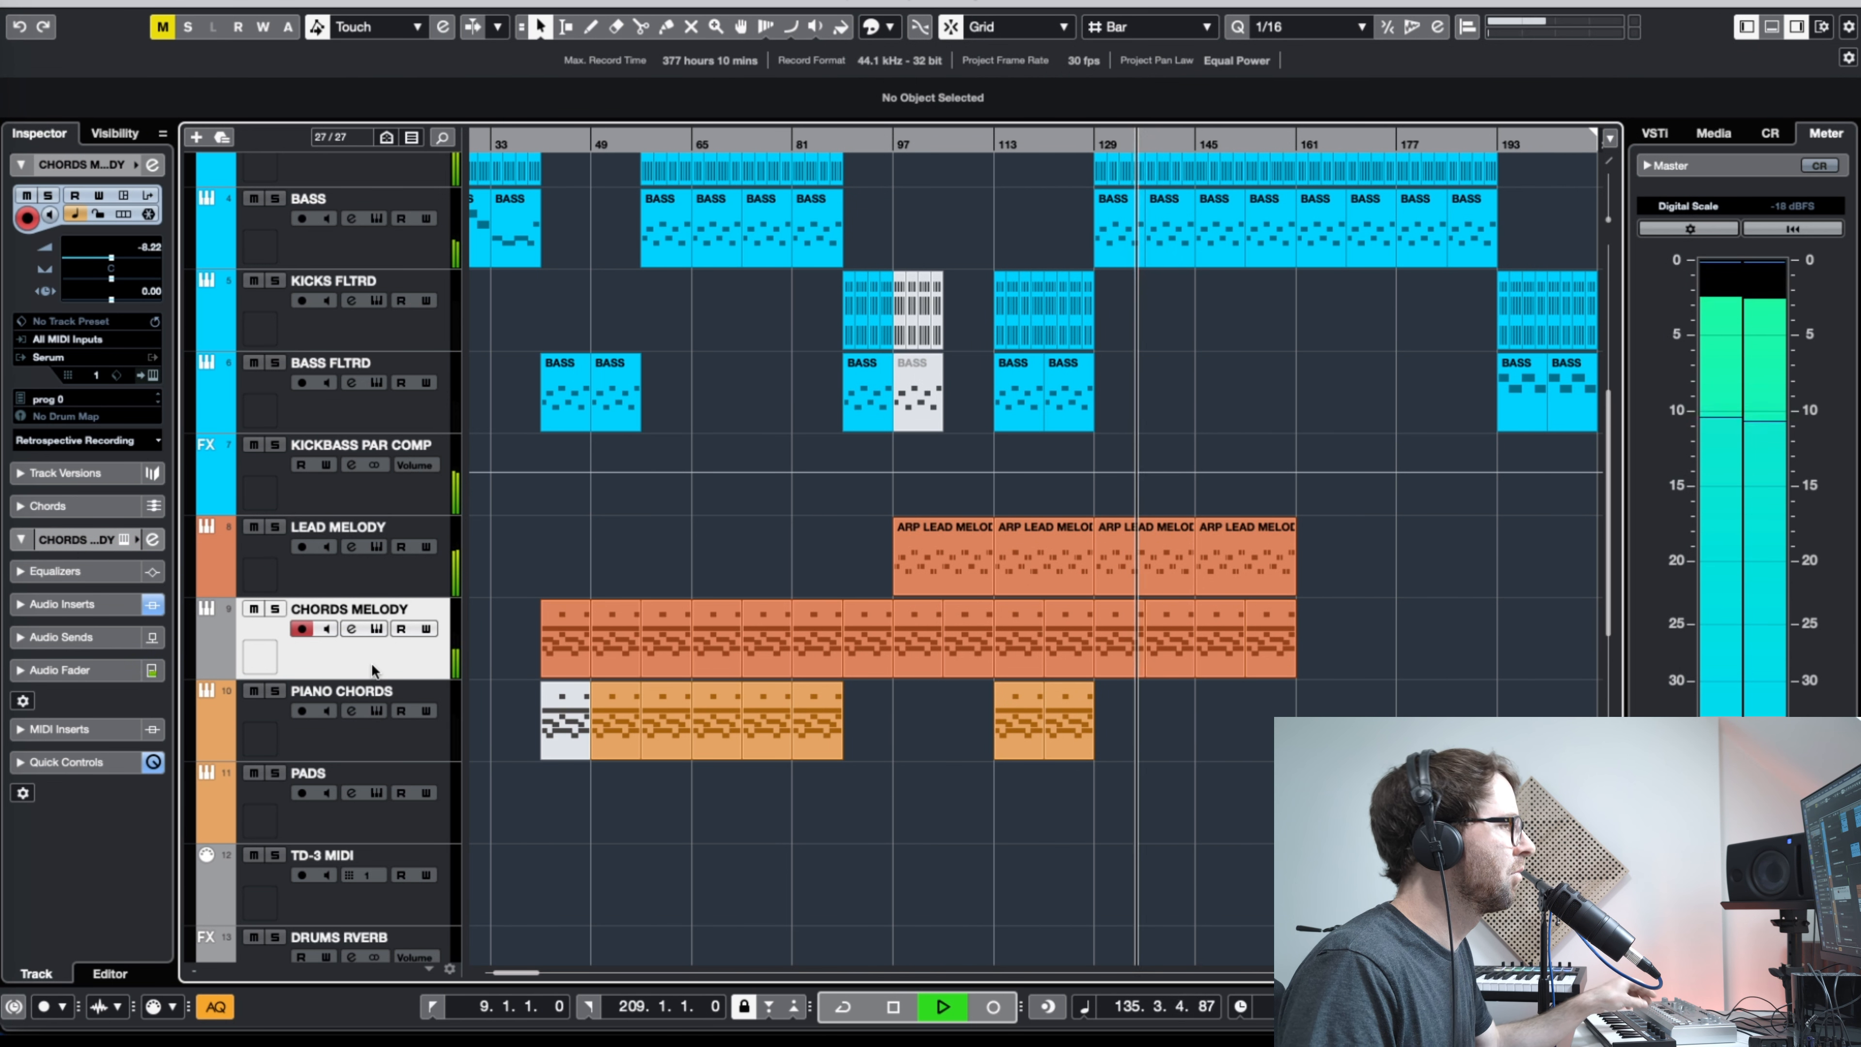
pyautogui.press('g')
pyautogui.press('g')
pyautogui.press('g')
pyautogui.press('g')
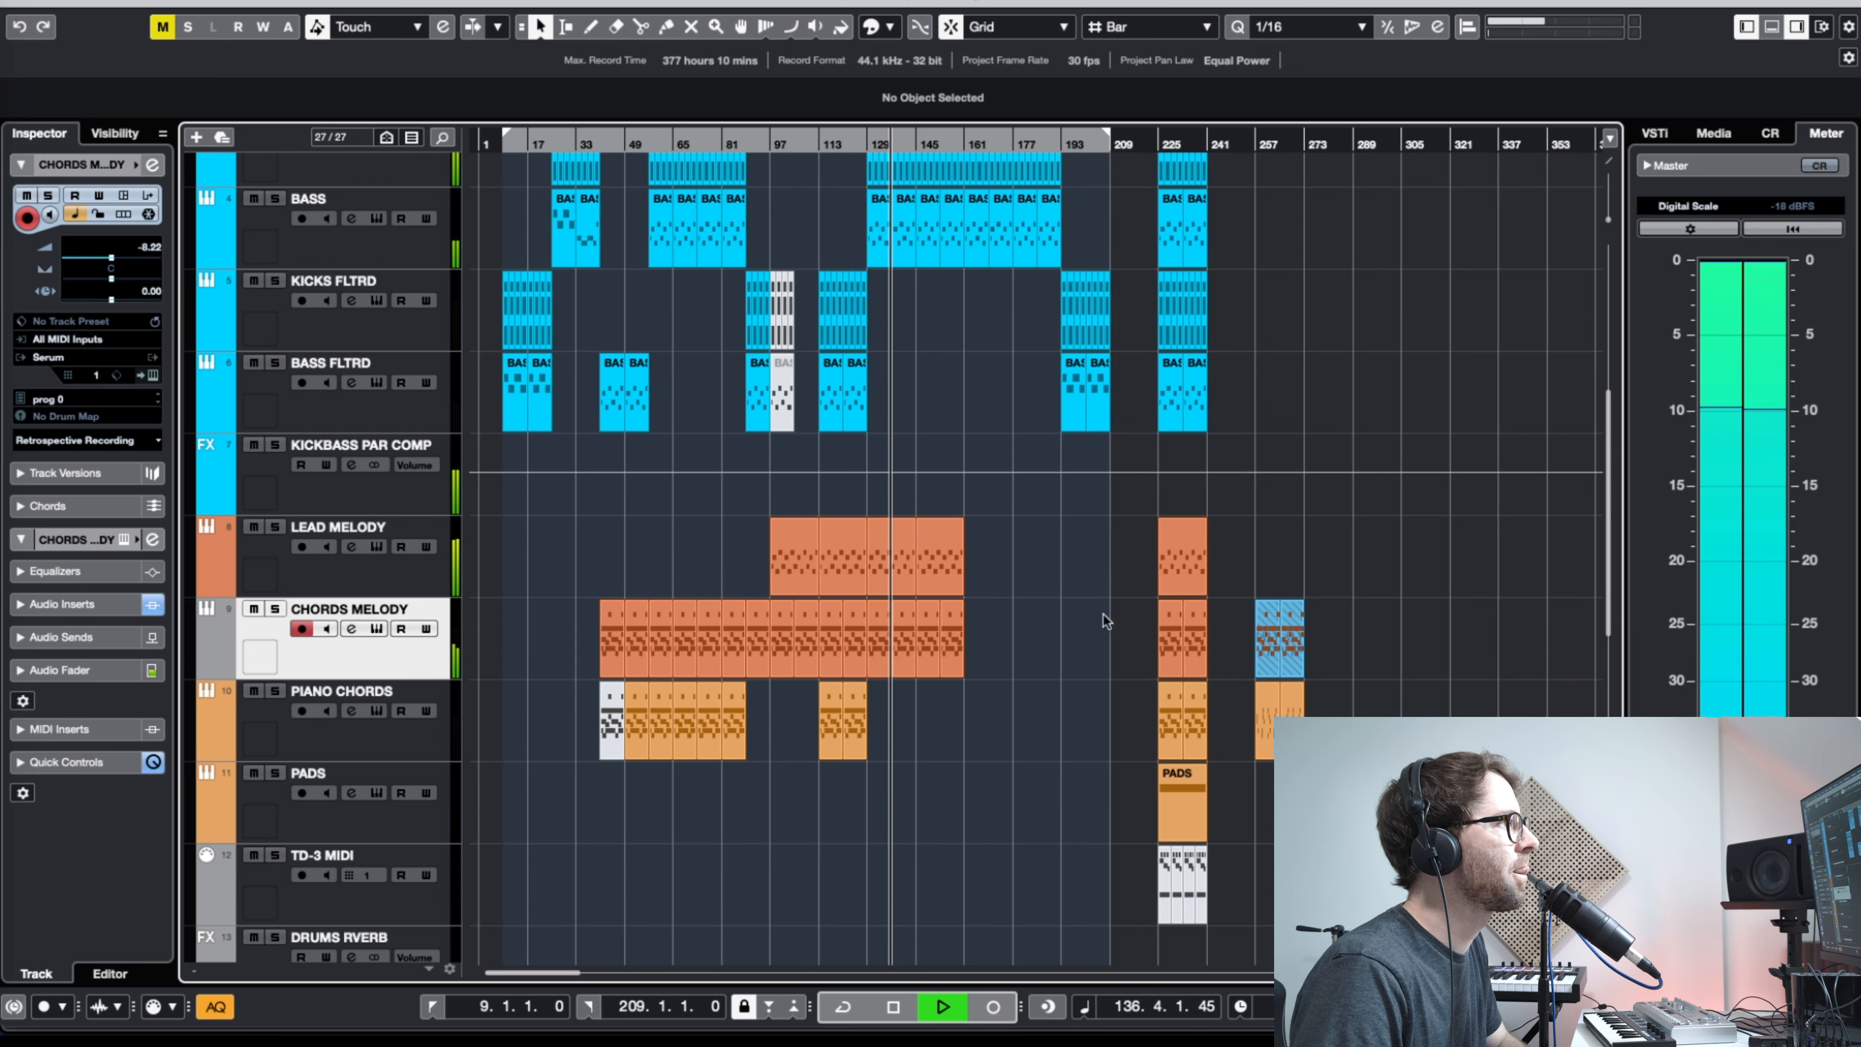
pyautogui.press('h')
pyautogui.press('h')
pyautogui.press('h')
pyautogui.press('h')
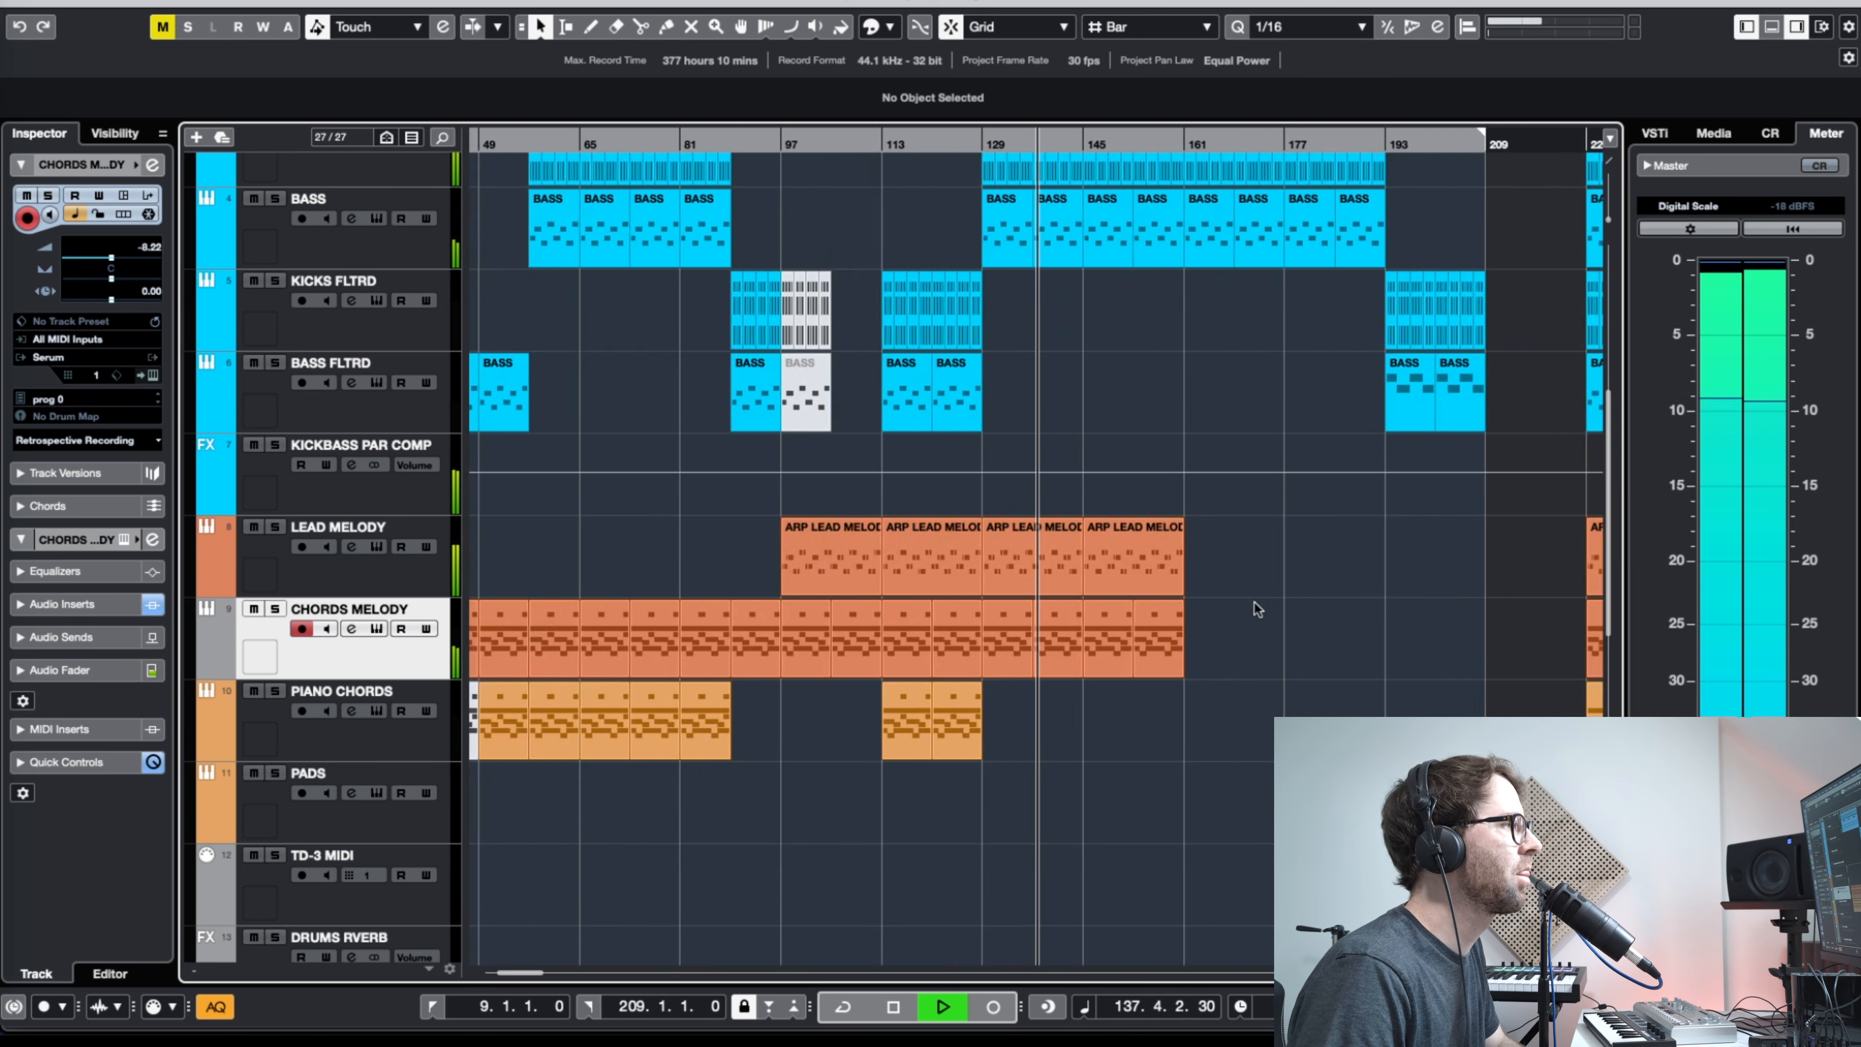
pyautogui.press('h')
pyautogui.press('g')
pyautogui.press('g')
pyautogui.moveTo(1207, 554); pyautogui.dragTo(999, 638)
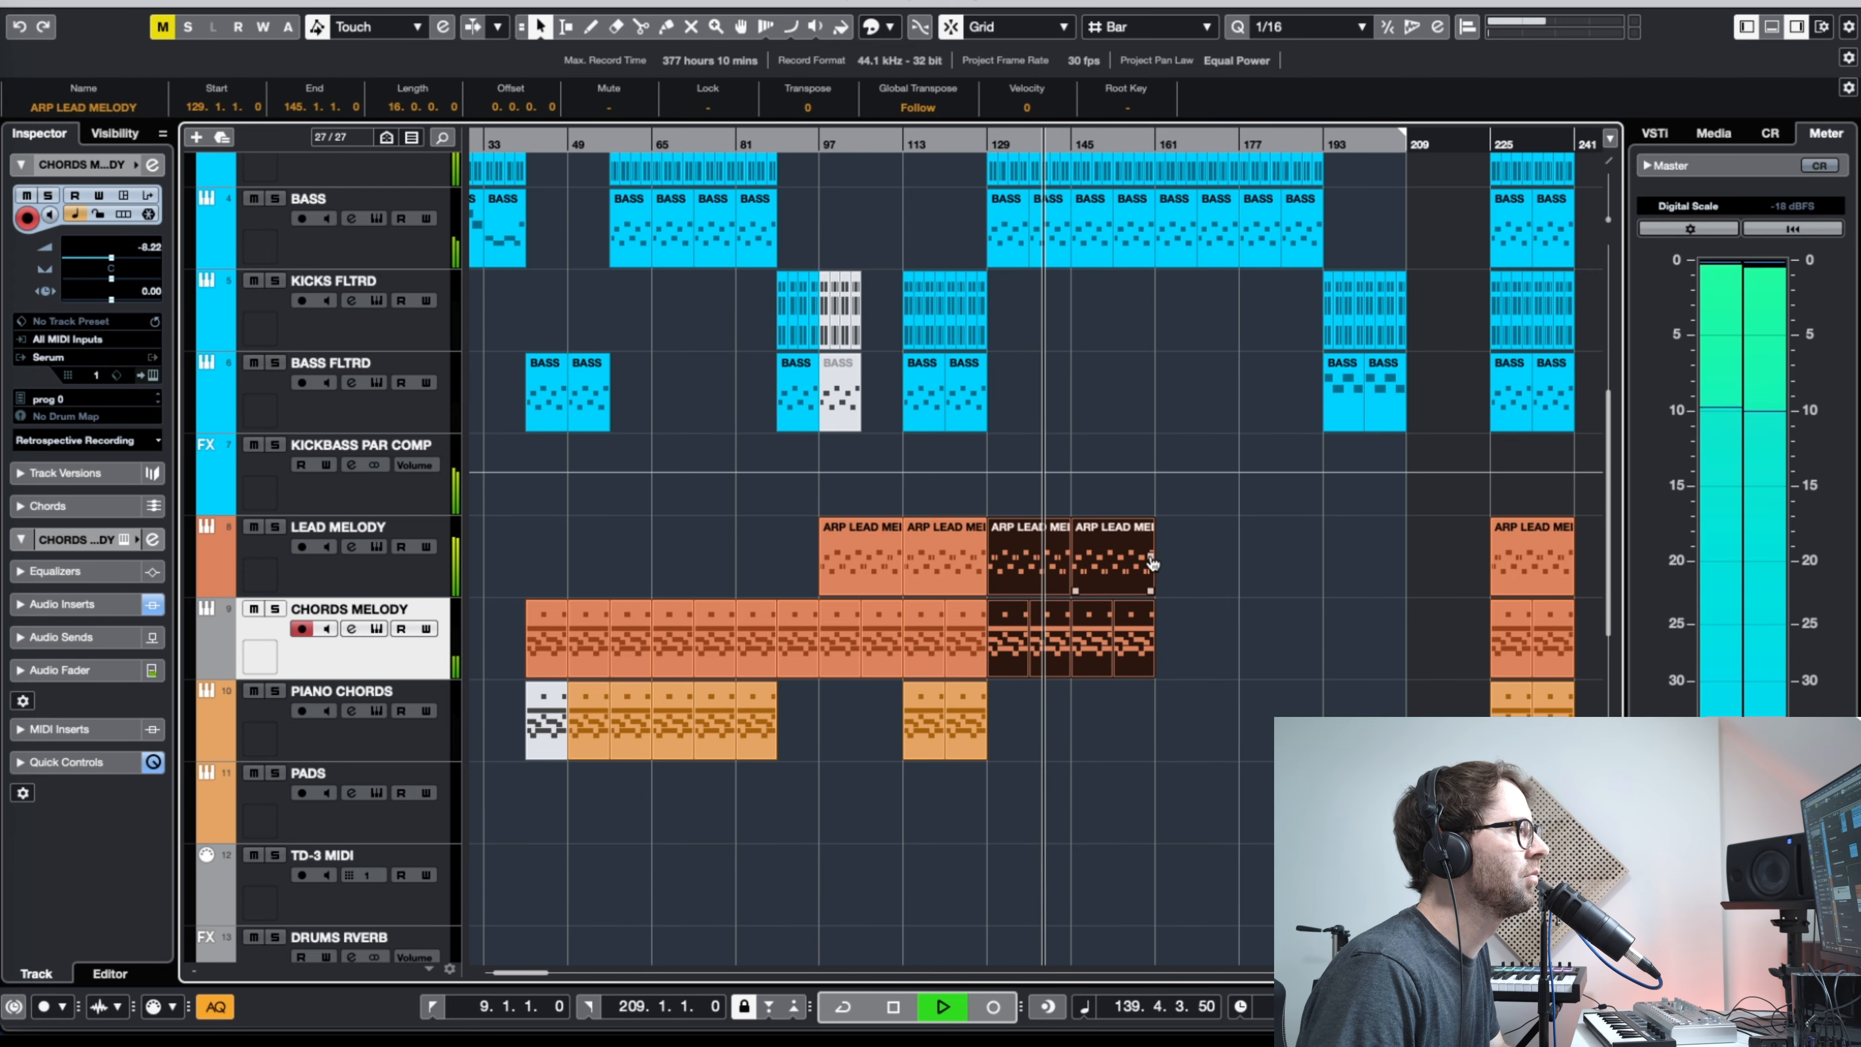
pyautogui.press('space')
pyautogui.moveTo(1153, 566); pyautogui.dragTo(1323, 568)
pyautogui.click(1378, 543)
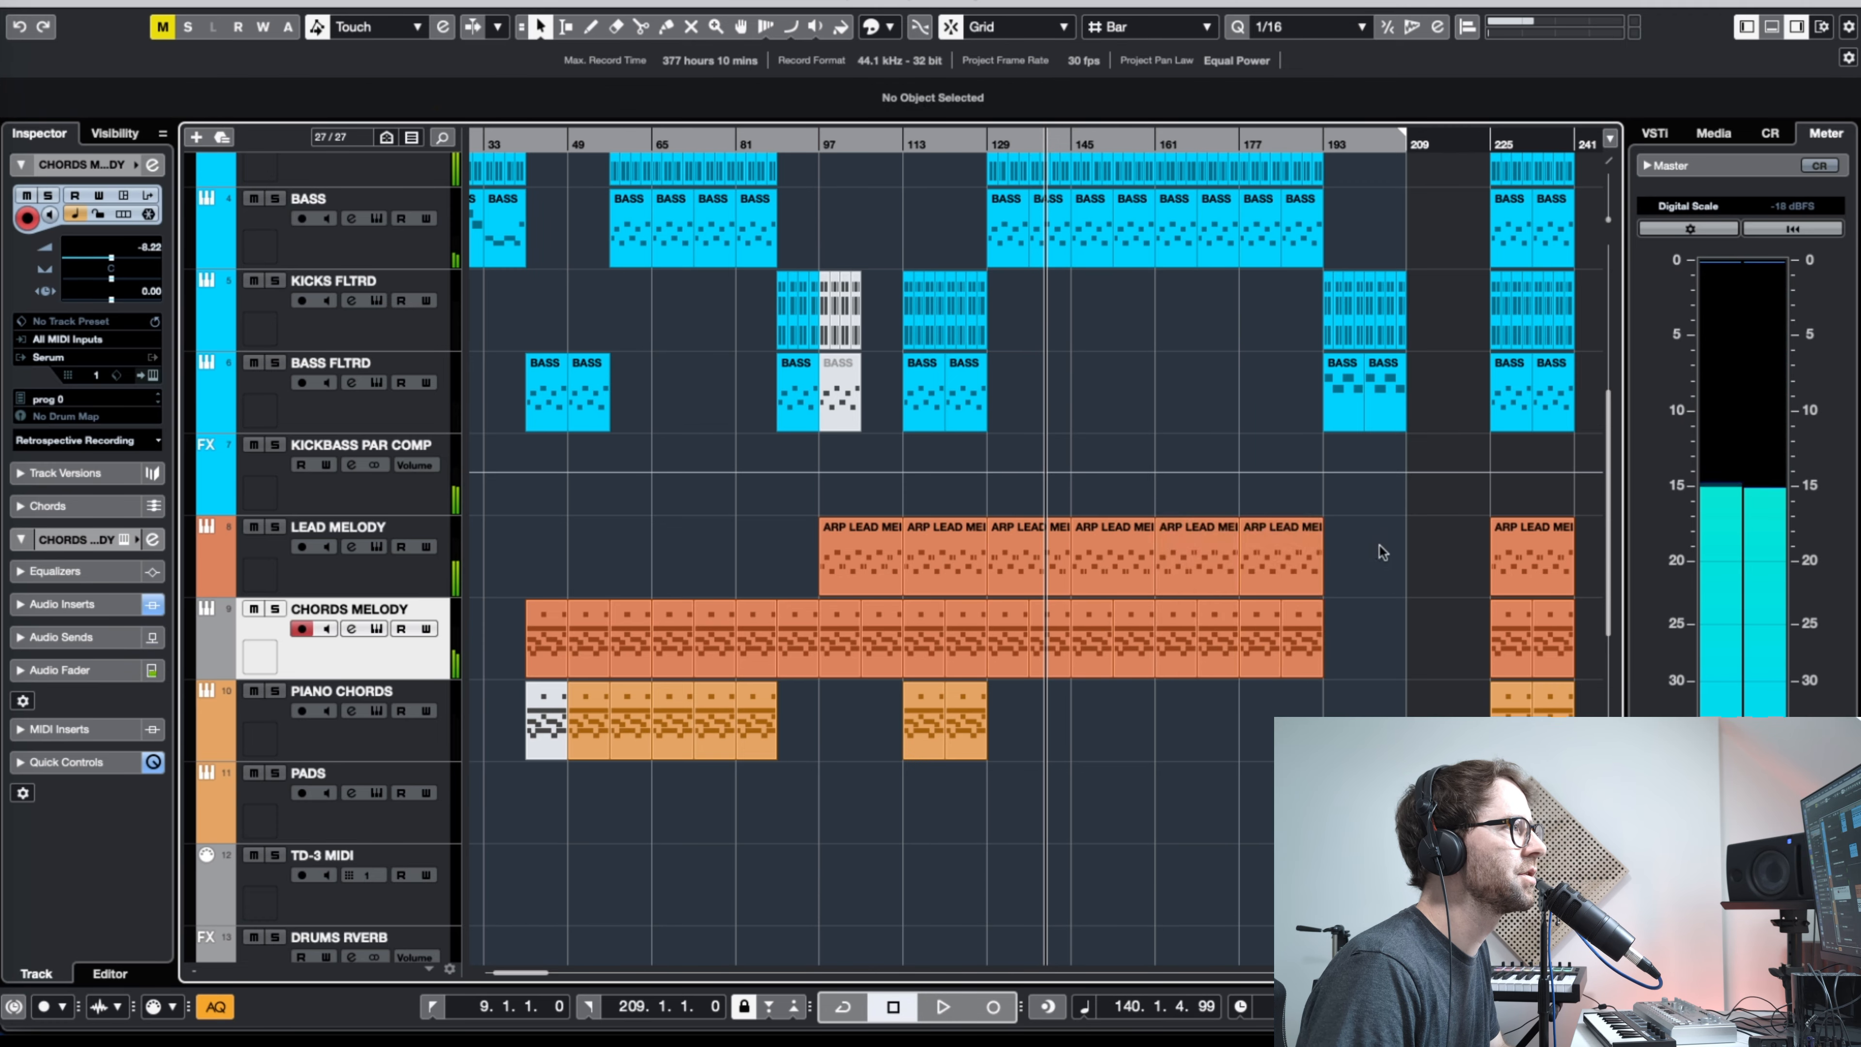
# Step: Copy the 16-bar PADS part from bar 225 to bar 41
pyautogui.scroll(1, 1387, 565)
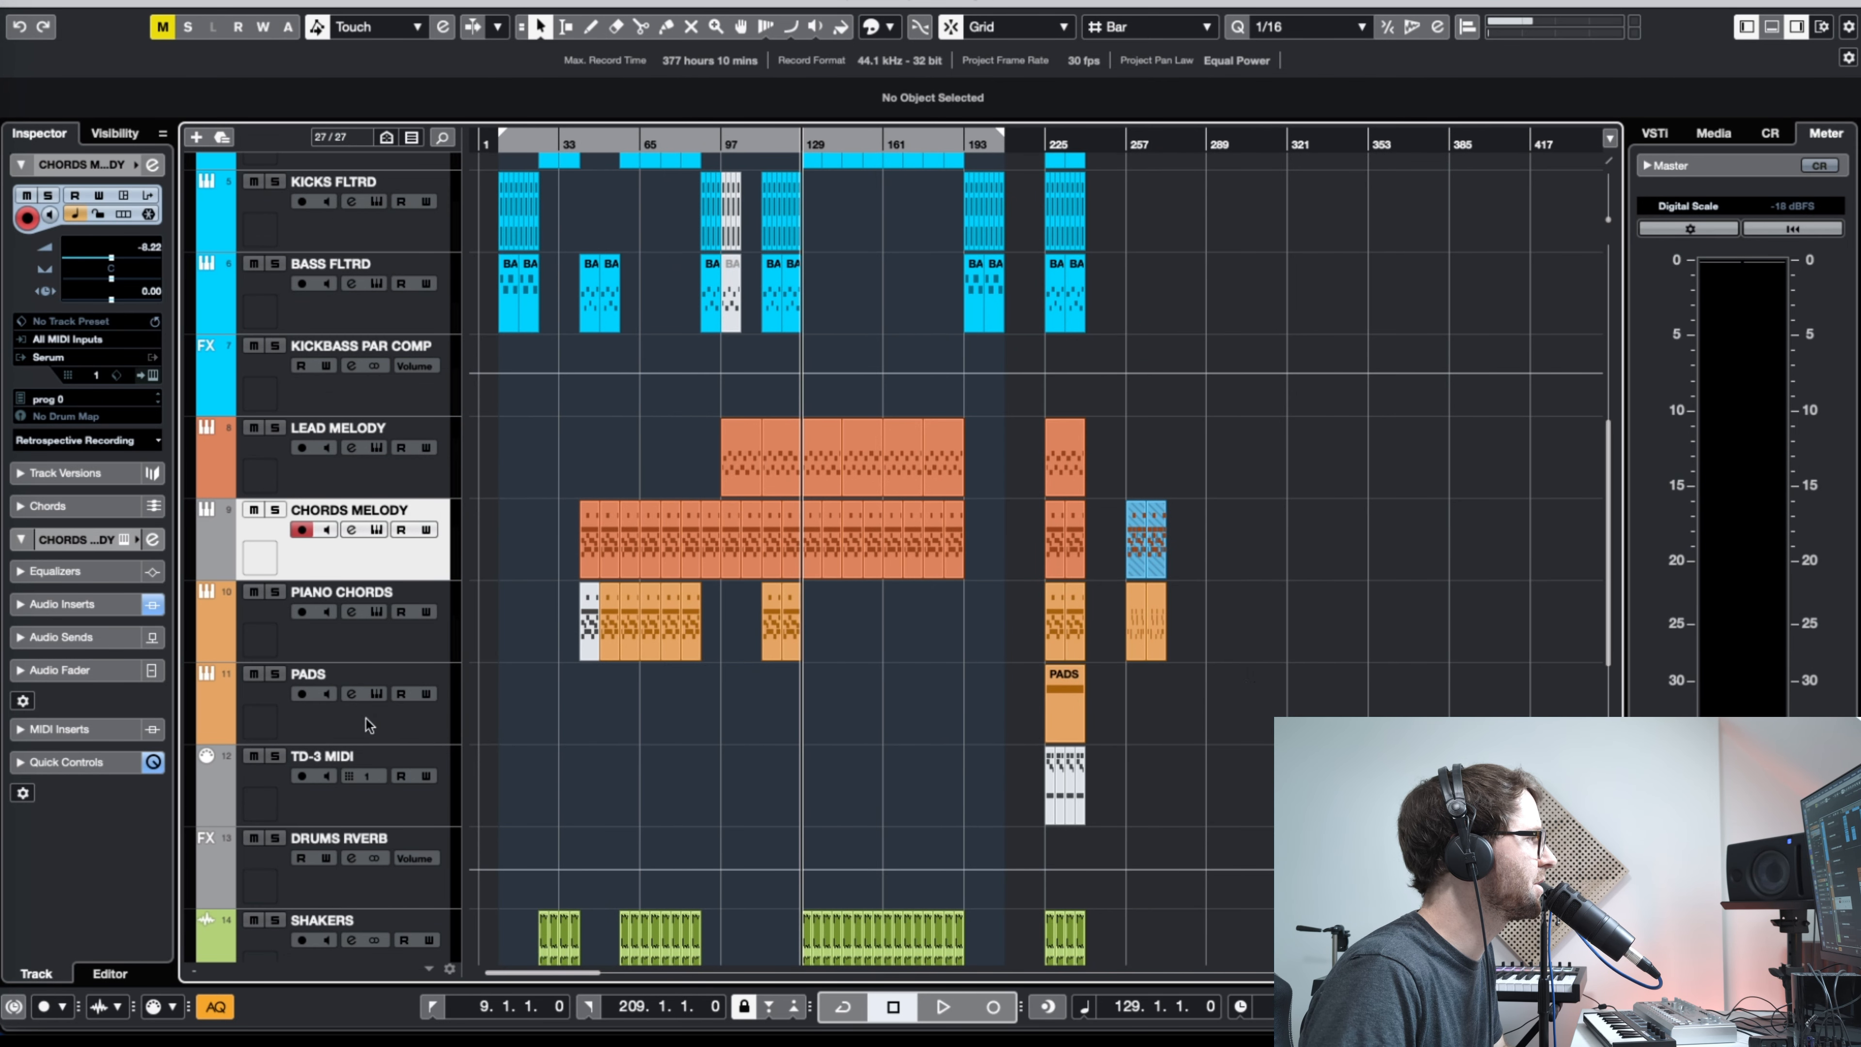
pyautogui.click(369, 725)
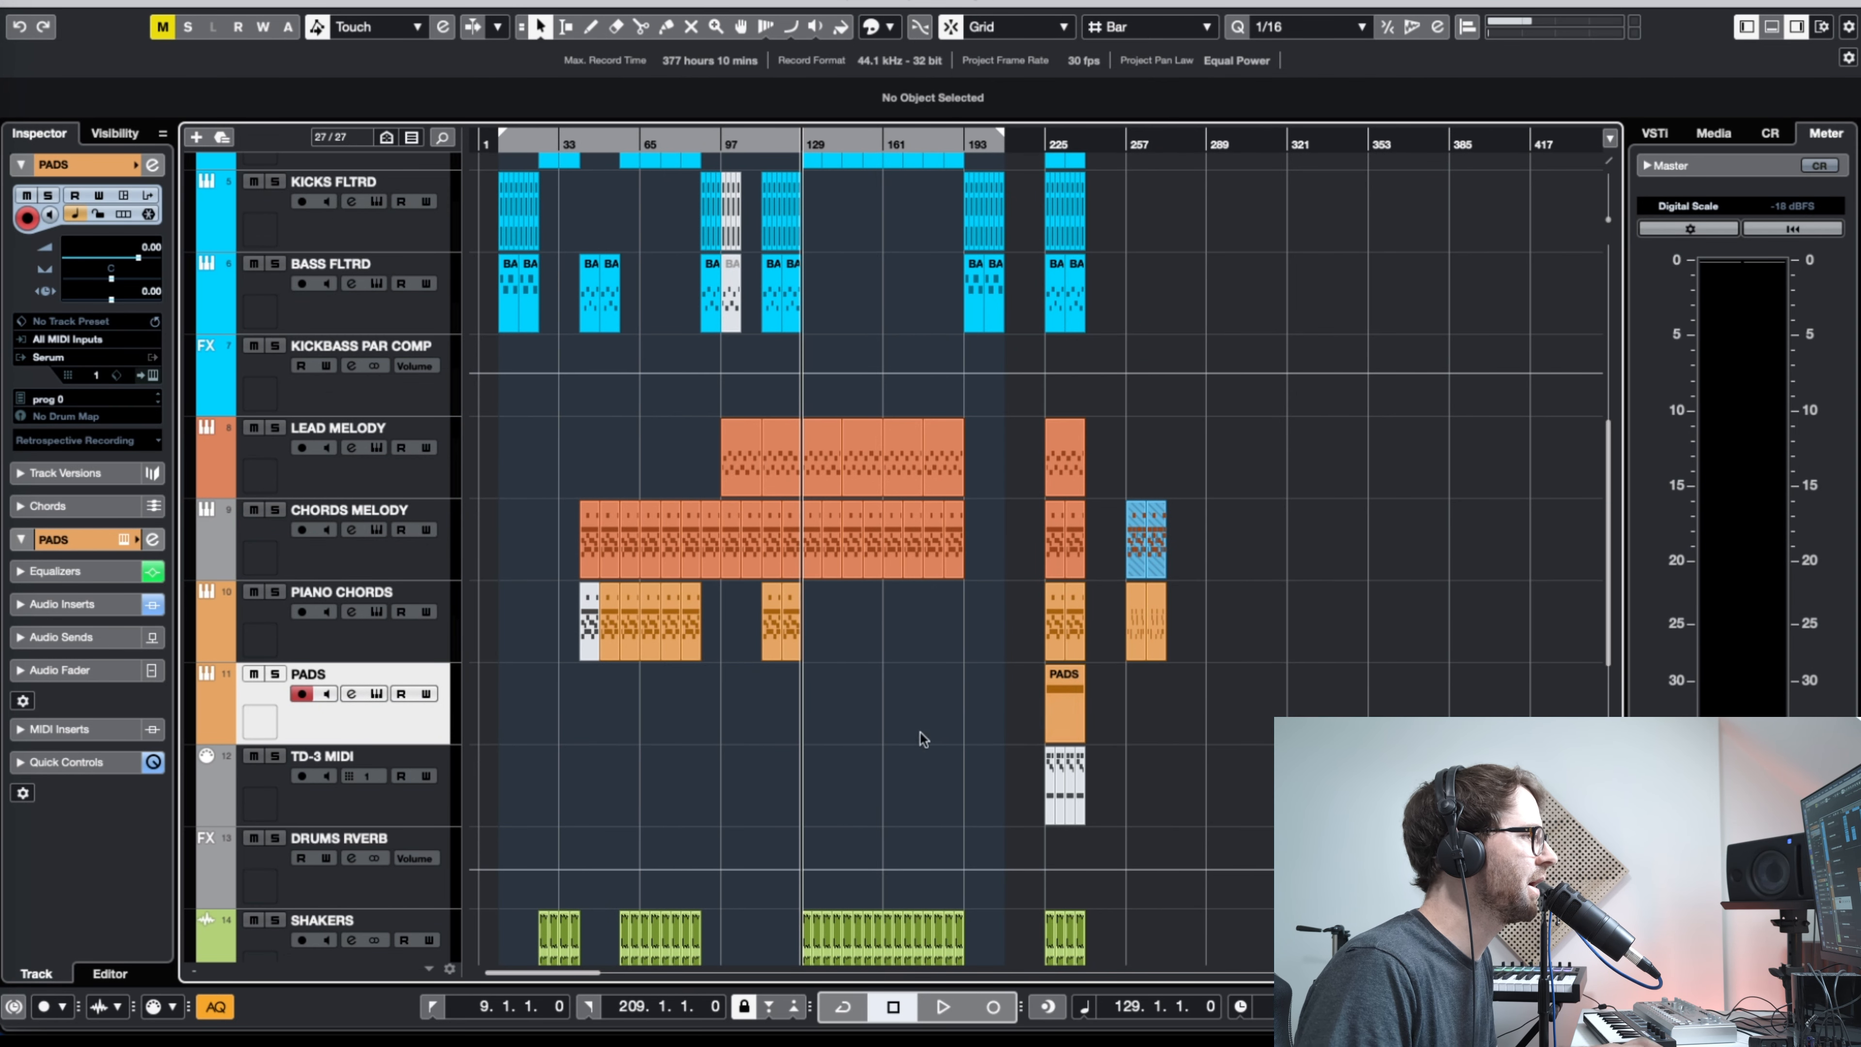
pyautogui.click(1067, 719)
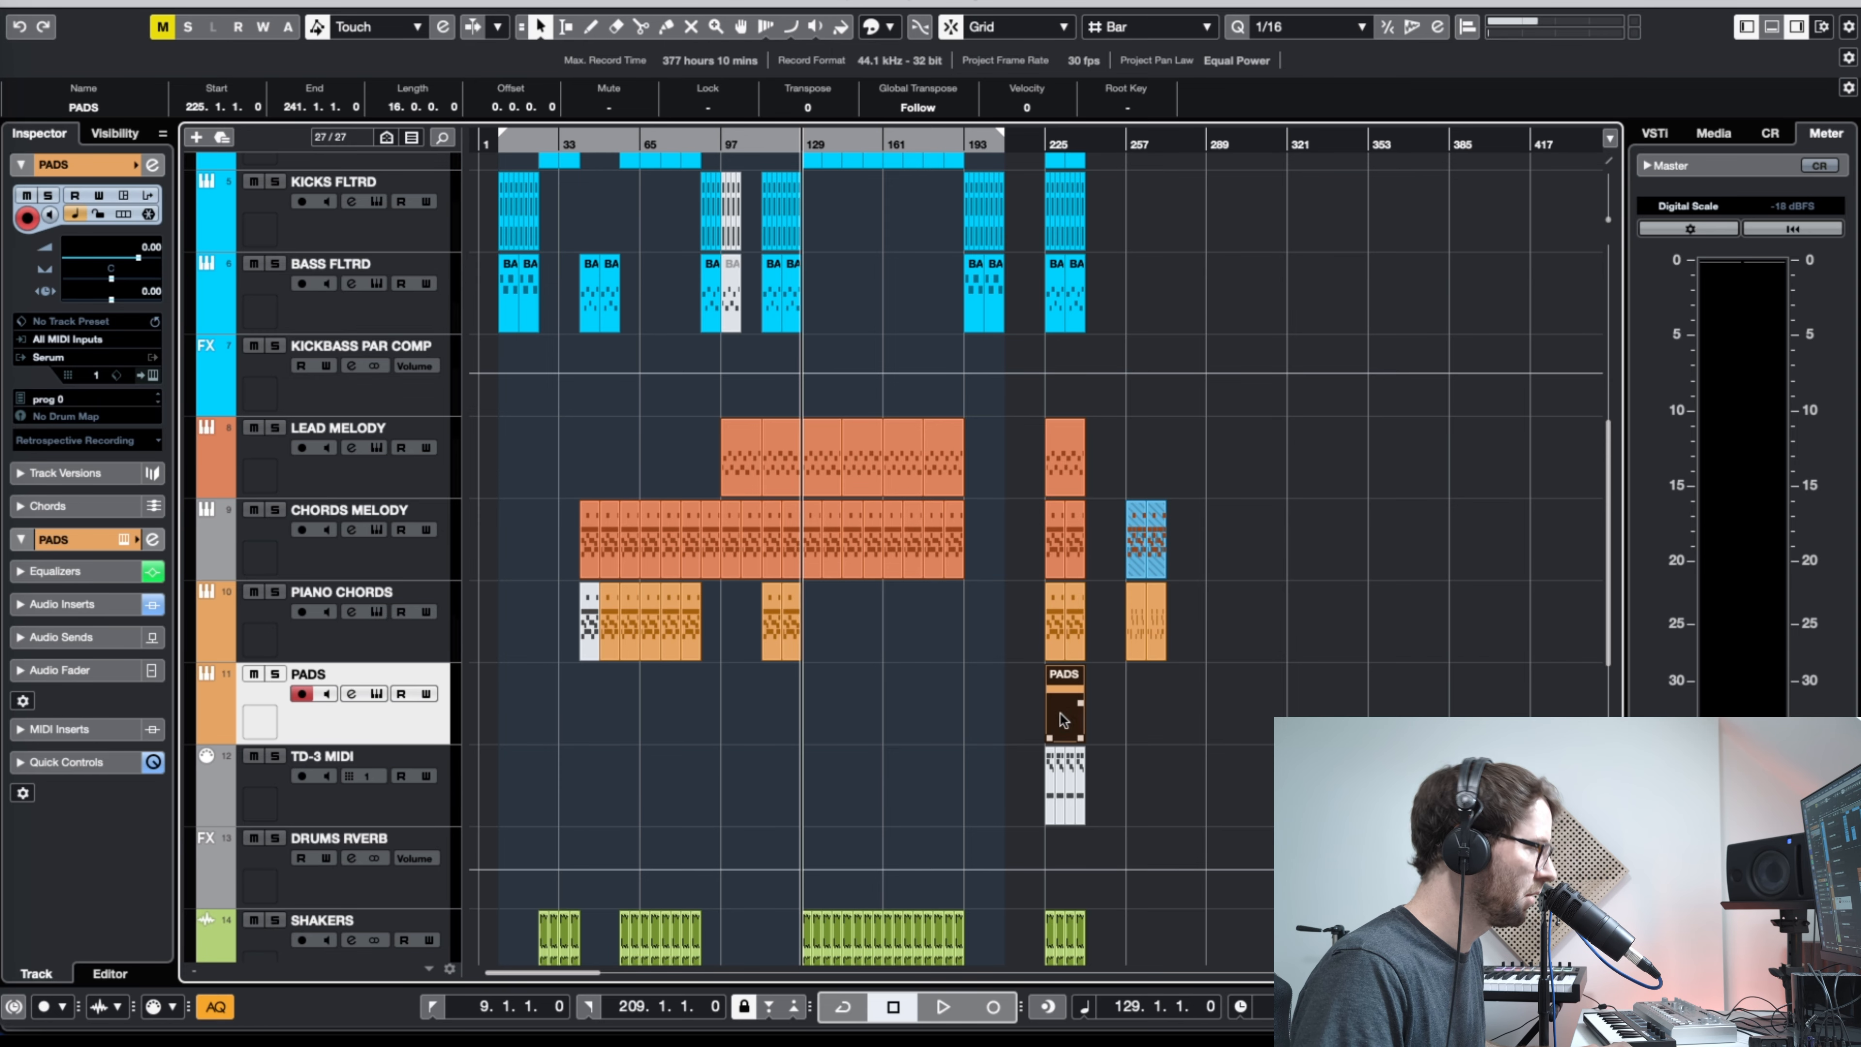
pyautogui.moveTo(1034, 722); pyautogui.dragTo(718, 748)
pyautogui.click(835, 725)
pyautogui.moveTo(579, 144); pyautogui.dragTo(581, 569)
pyautogui.scroll(8, 576, 556)
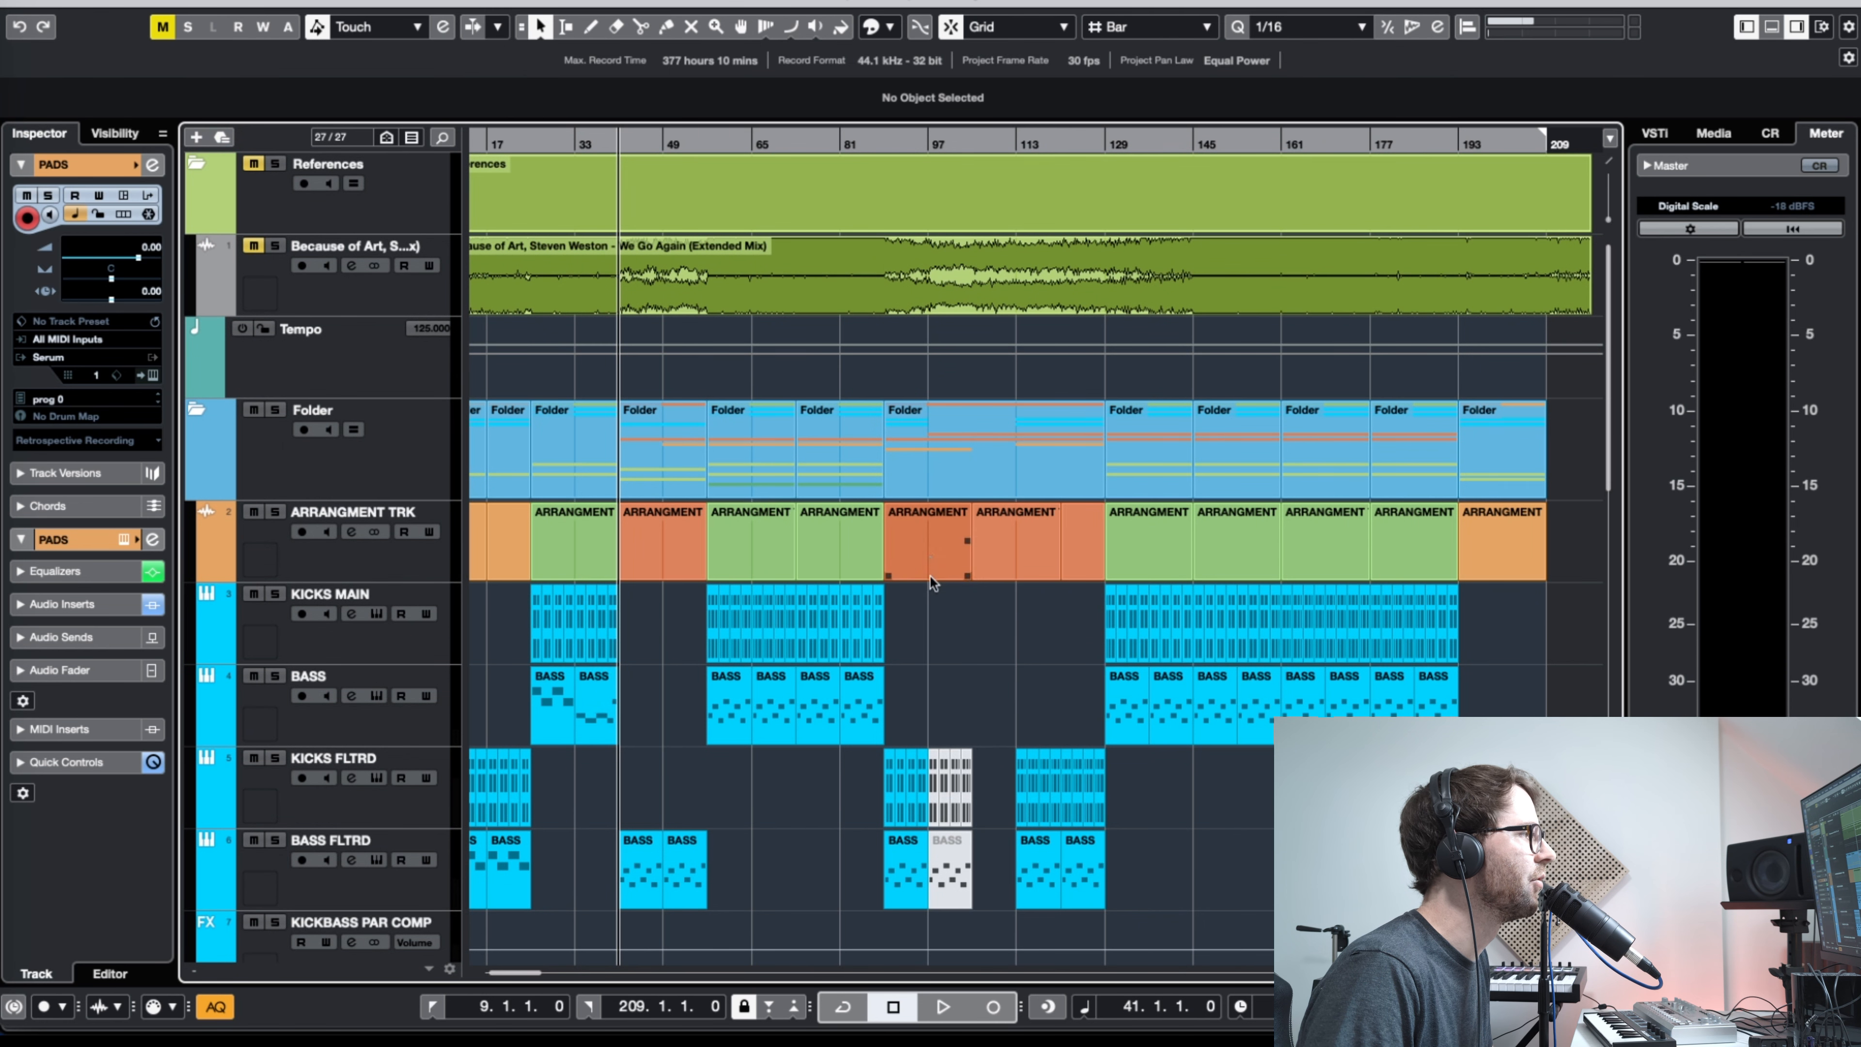
pyautogui.scroll(-8, 643, 656)
pyautogui.moveTo(910, 623); pyautogui.dragTo(653, 625)
pyautogui.click(732, 602)
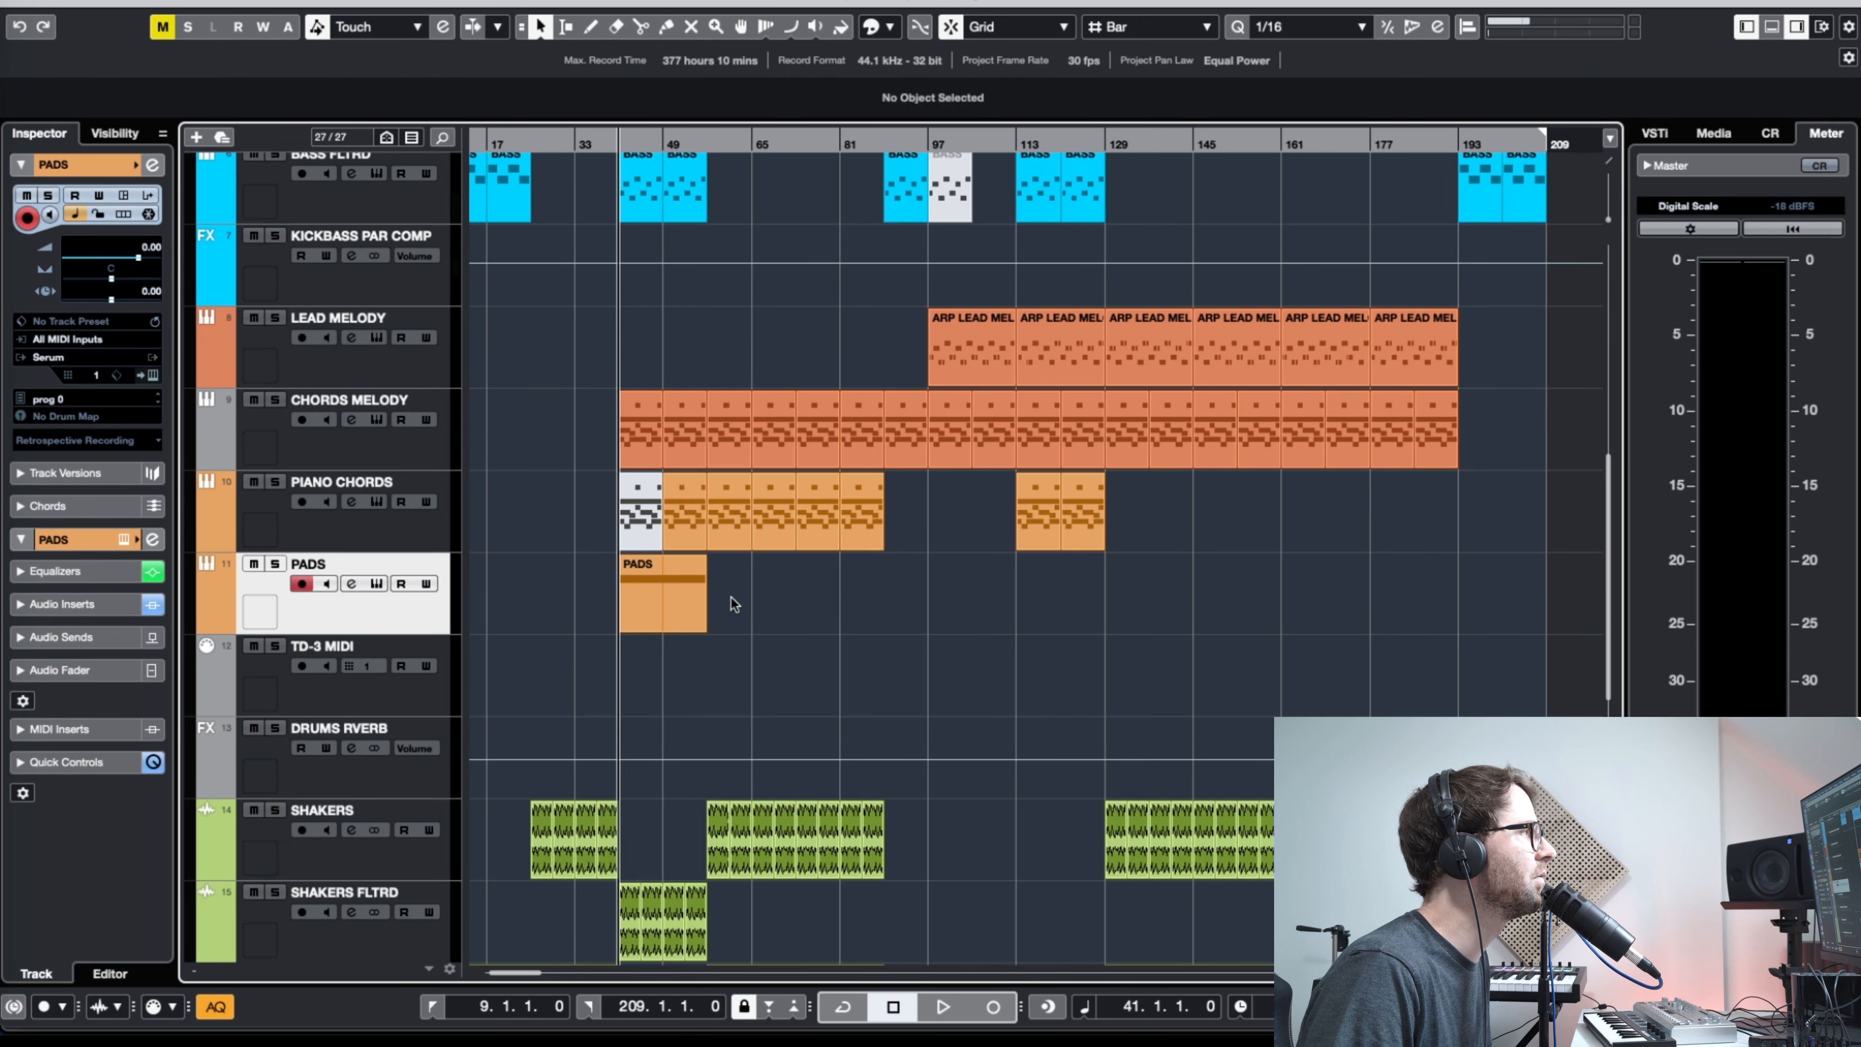
# Step: Copy the PADS part from bar 41 to bar 89 and extend the copy to bar 129
pyautogui.scroll(3, 973, 396)
pyautogui.scroll(-2, 909, 861)
pyautogui.click(664, 722)
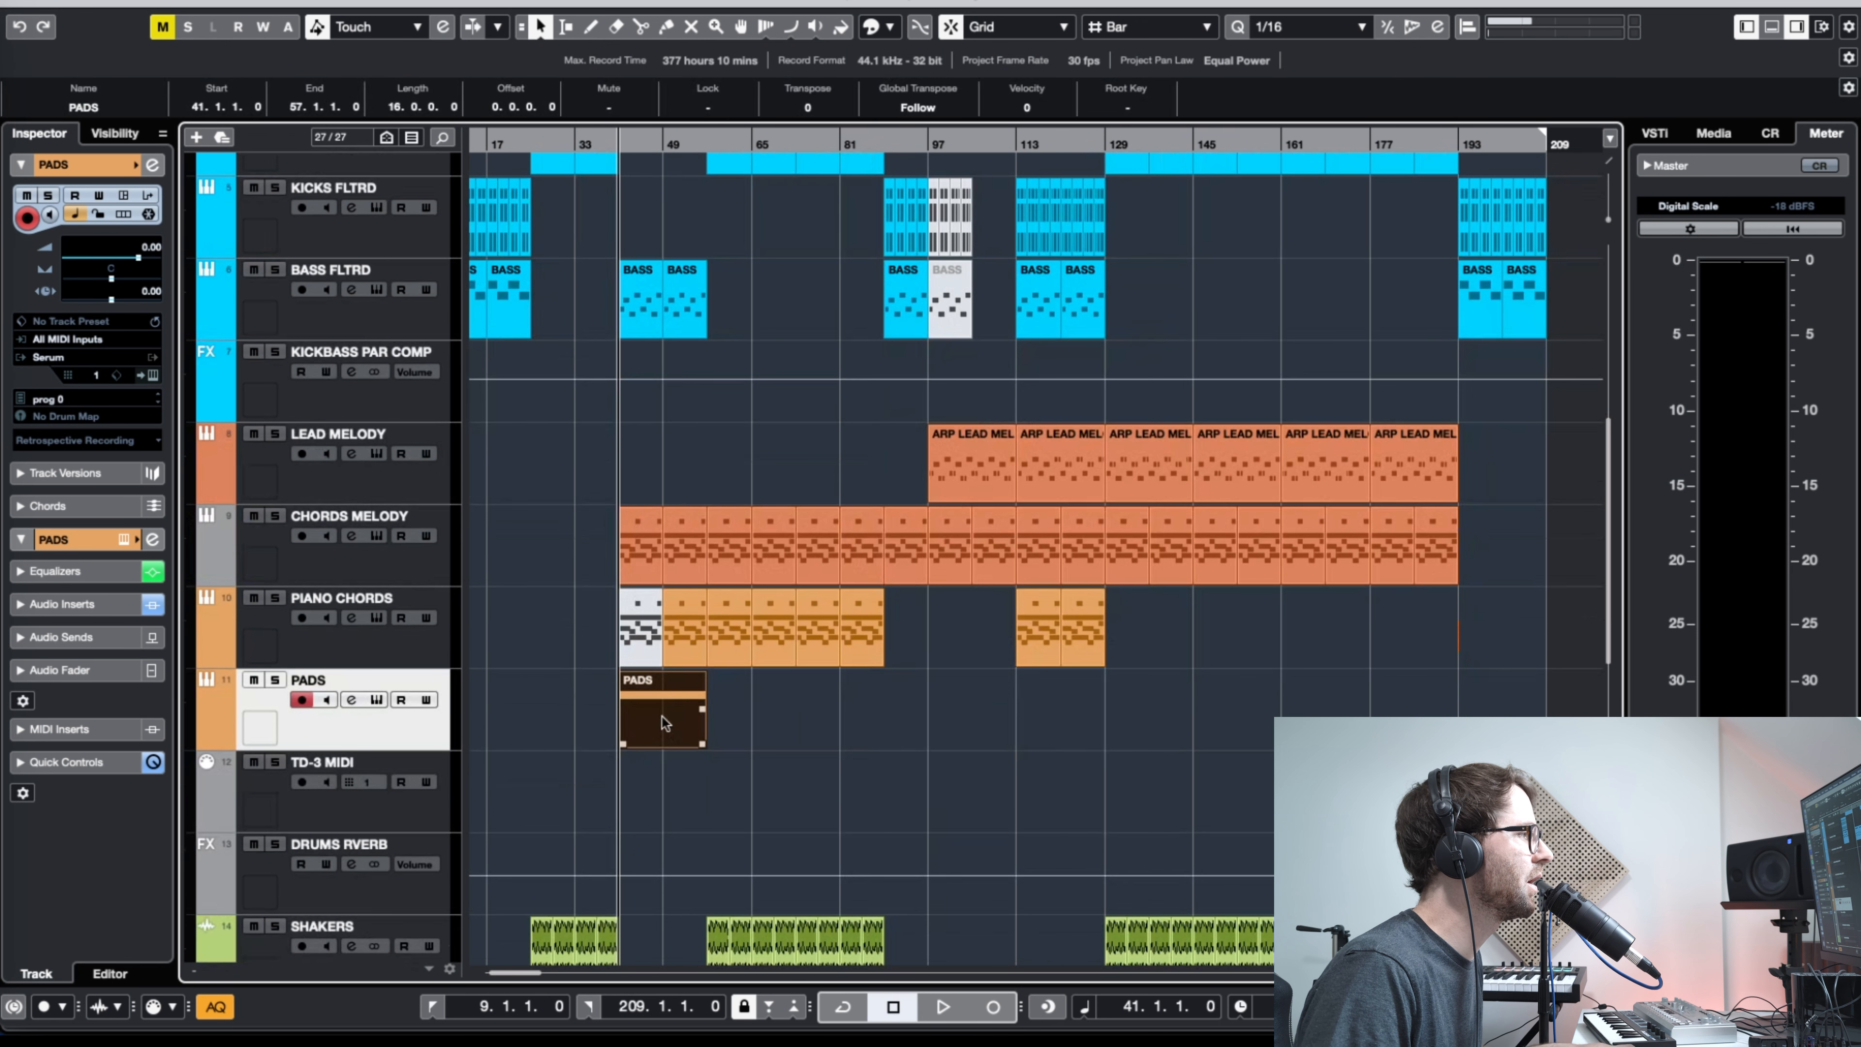
pyautogui.moveTo(653, 727); pyautogui.dragTo(951, 719)
pyautogui.click(1009, 711)
pyautogui.scroll(5, 1009, 660)
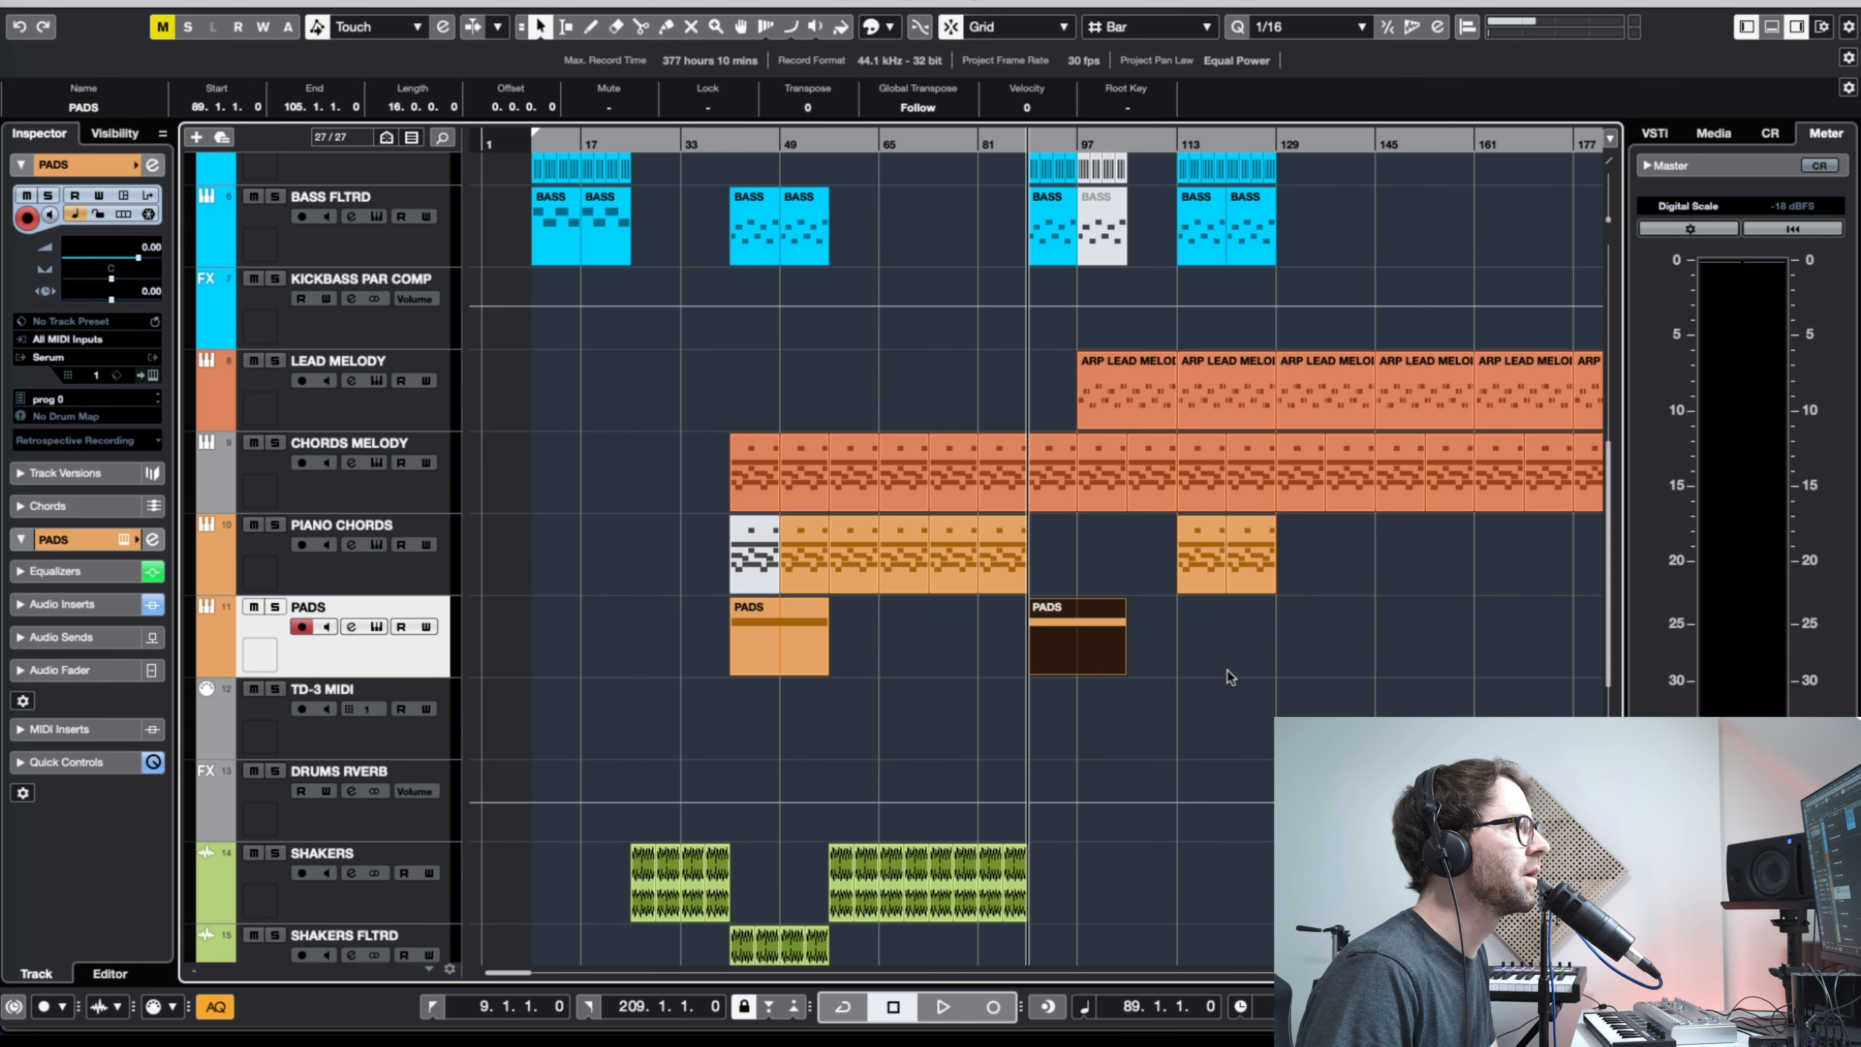
pyautogui.scroll(4, 1231, 671)
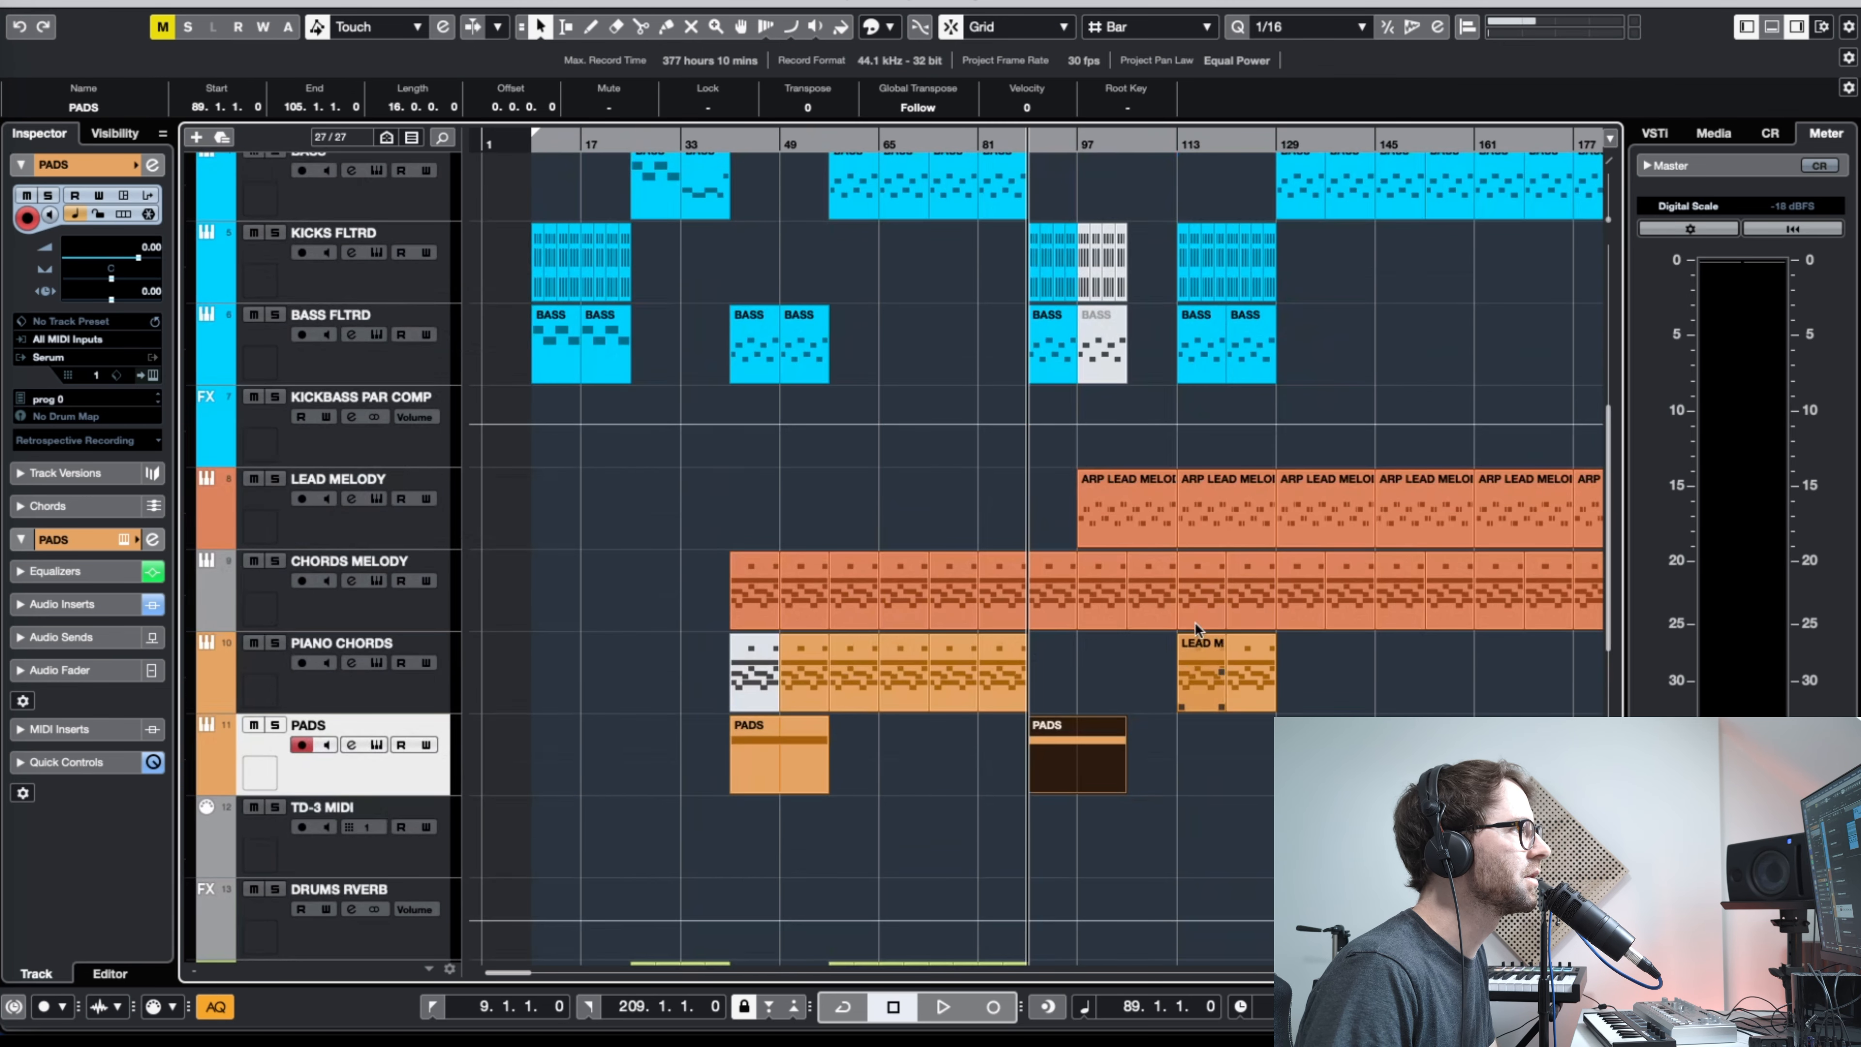
pyautogui.scroll(-4, 1130, 381)
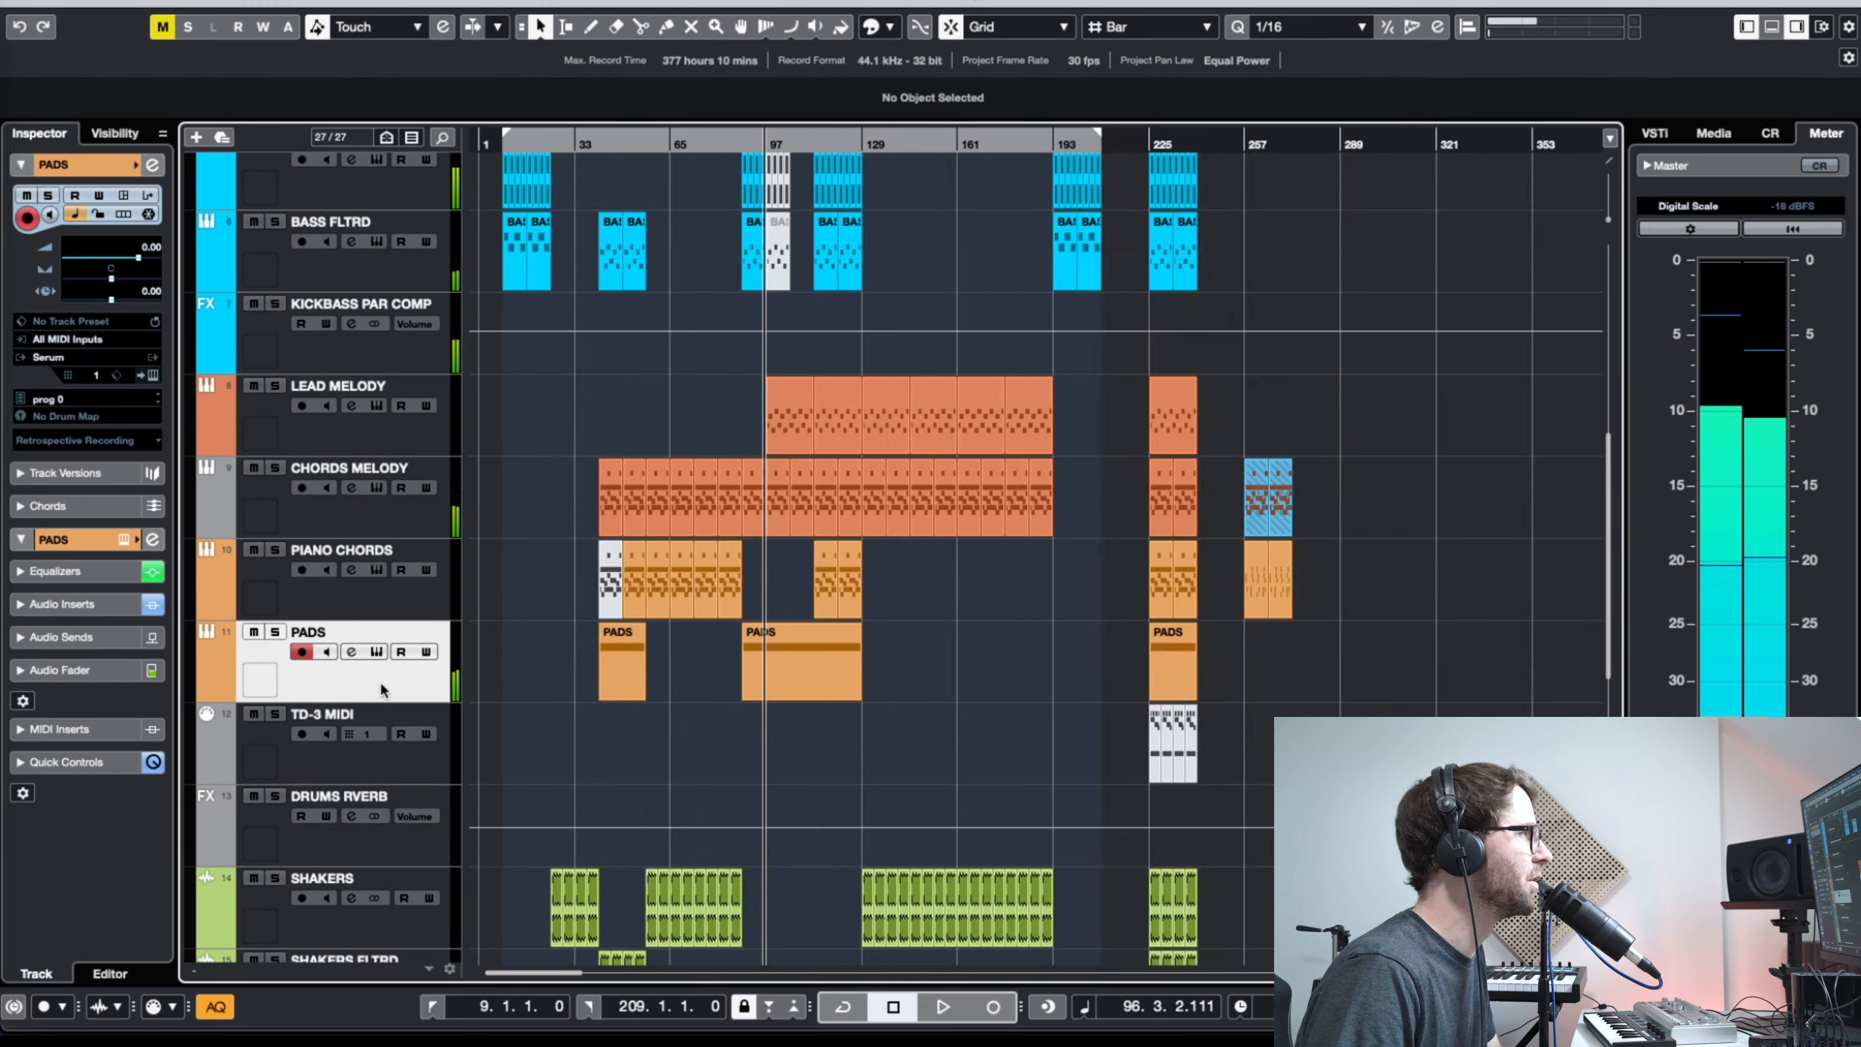
# Step: Play the breakdown from bar 89 into the drop, opening and closing the PADS track's Serum along the way, and stop playback
pyautogui.click(799, 147)
pyautogui.moveTo(799, 147); pyautogui.dragTo(674, 169)
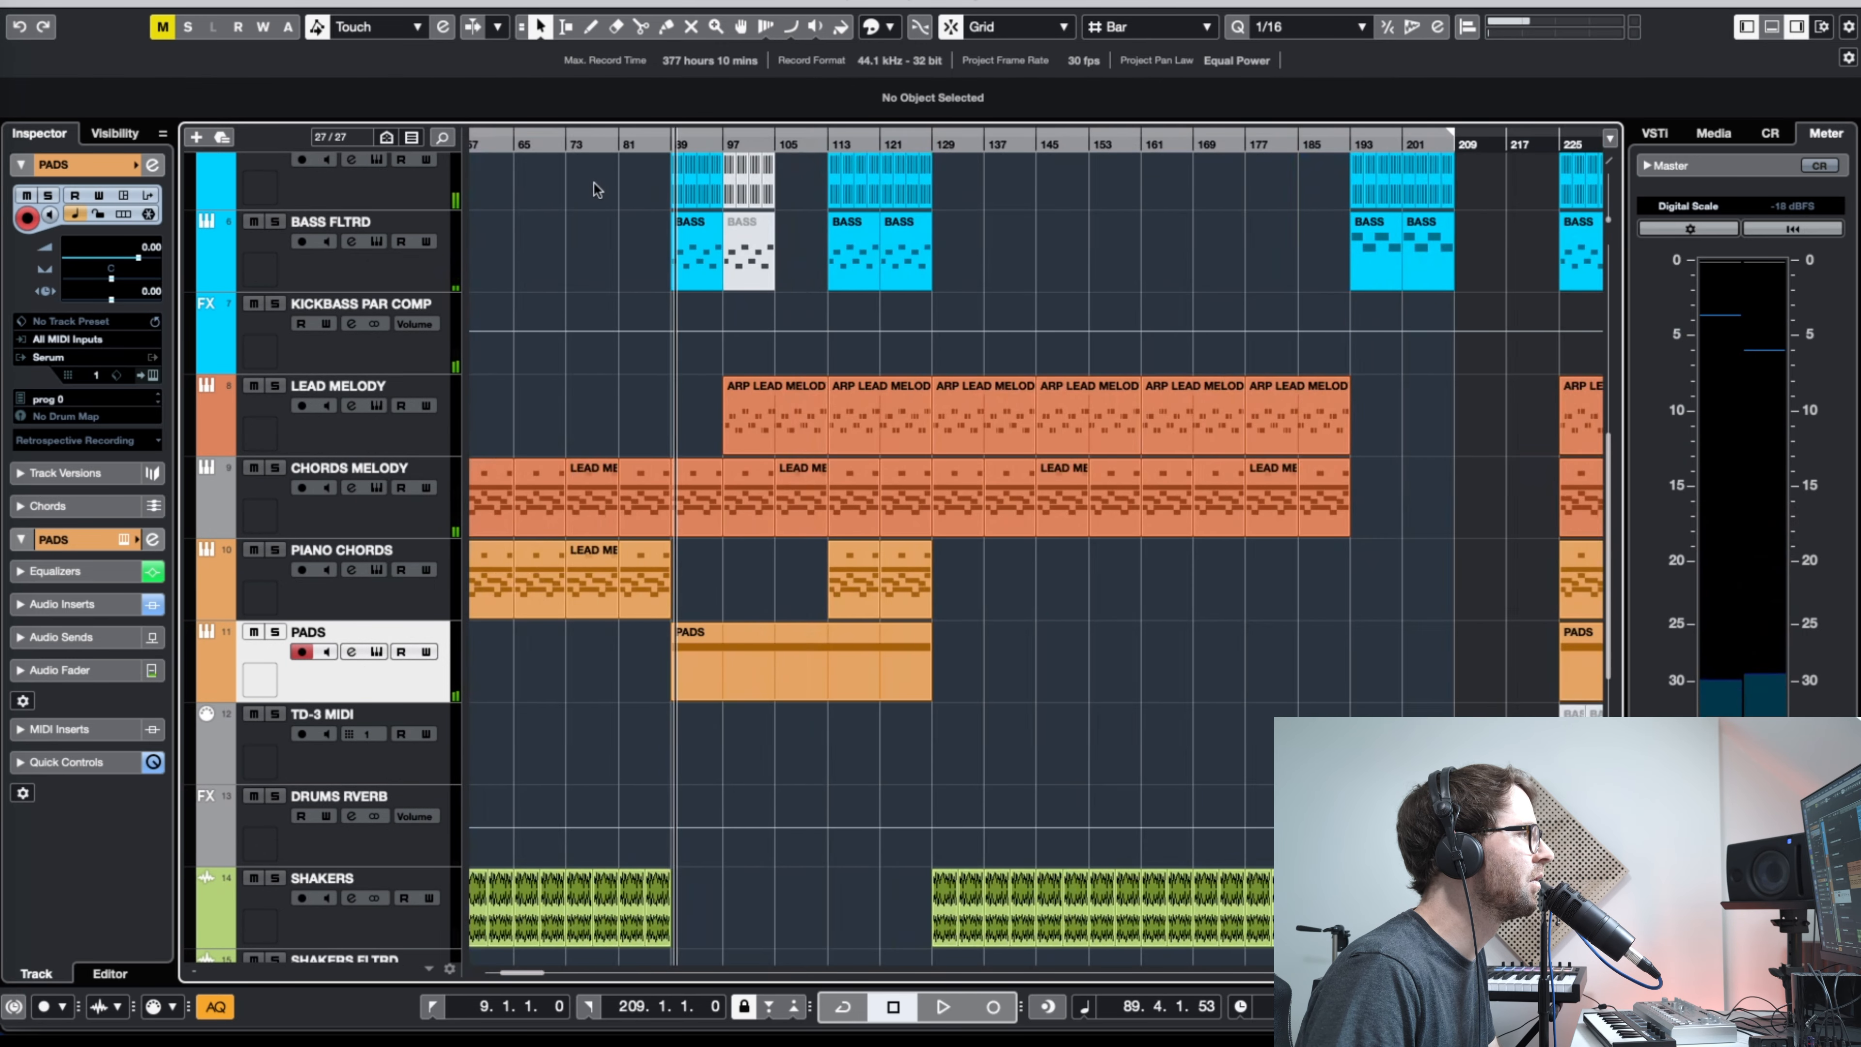
pyautogui.click(376, 652)
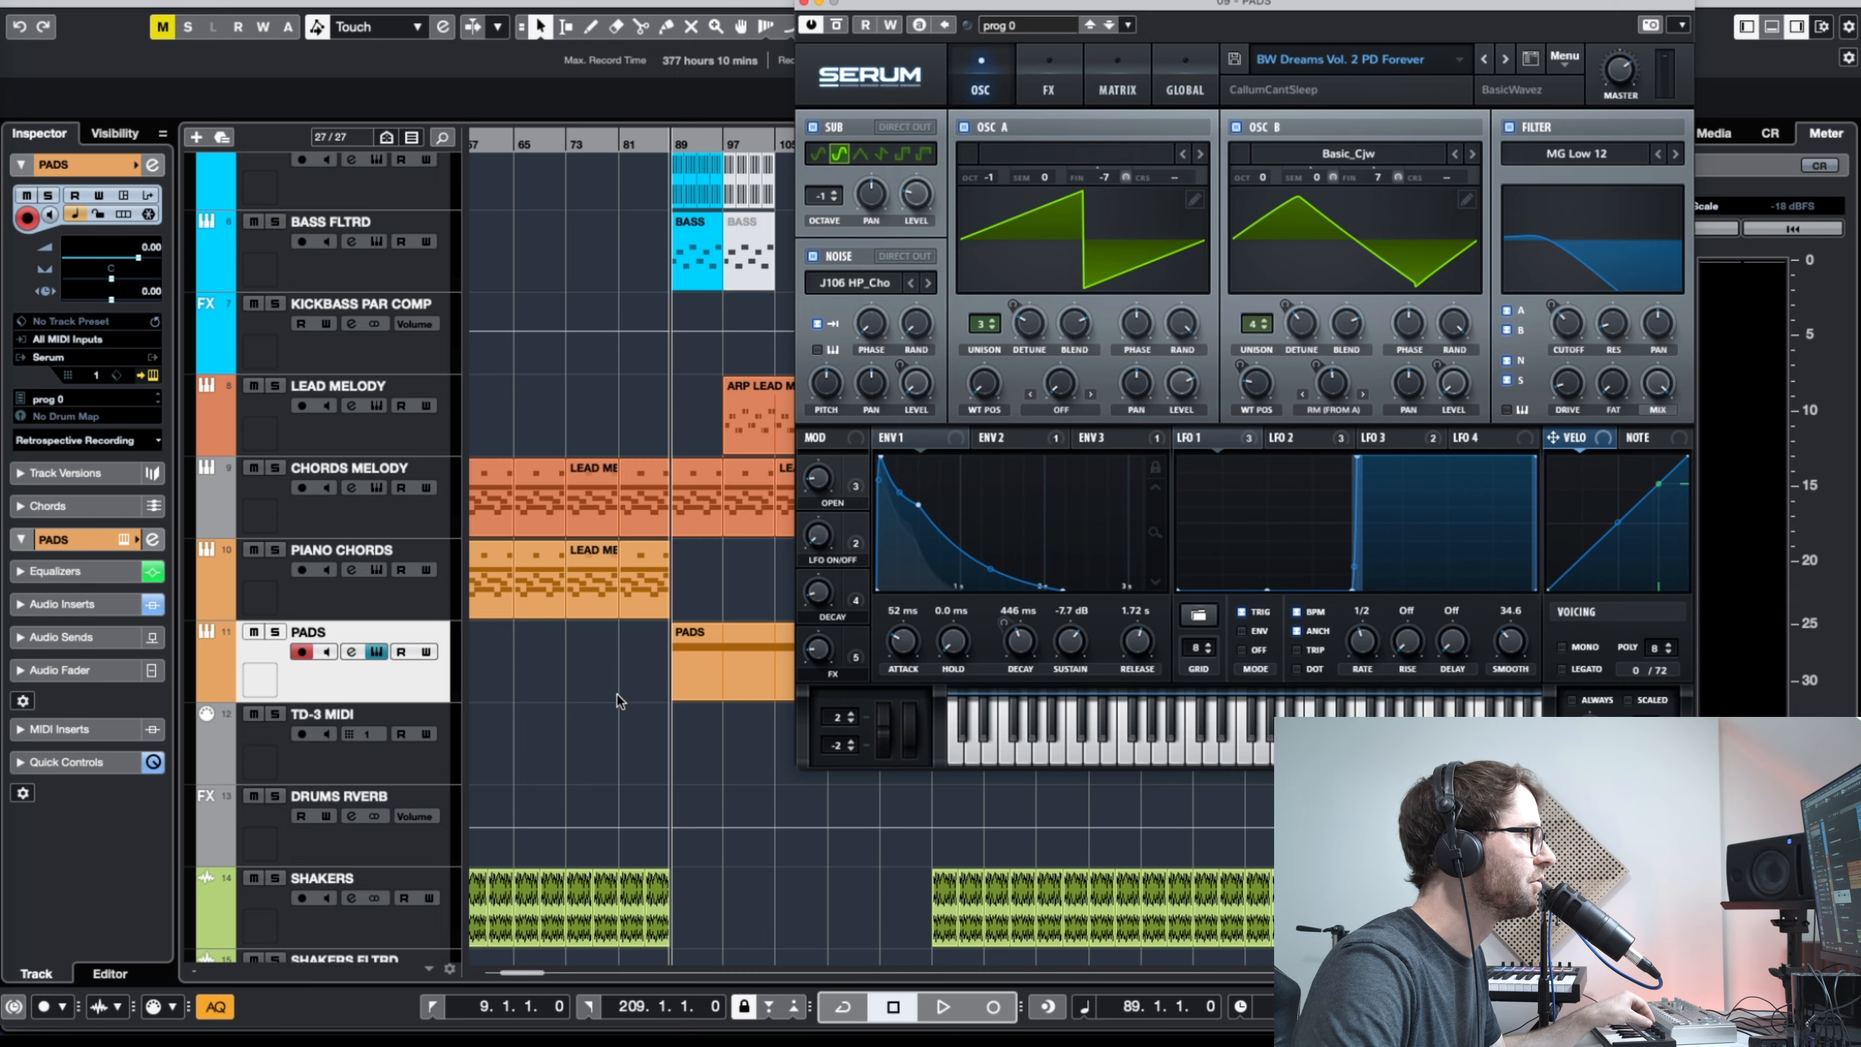
pyautogui.press('space')
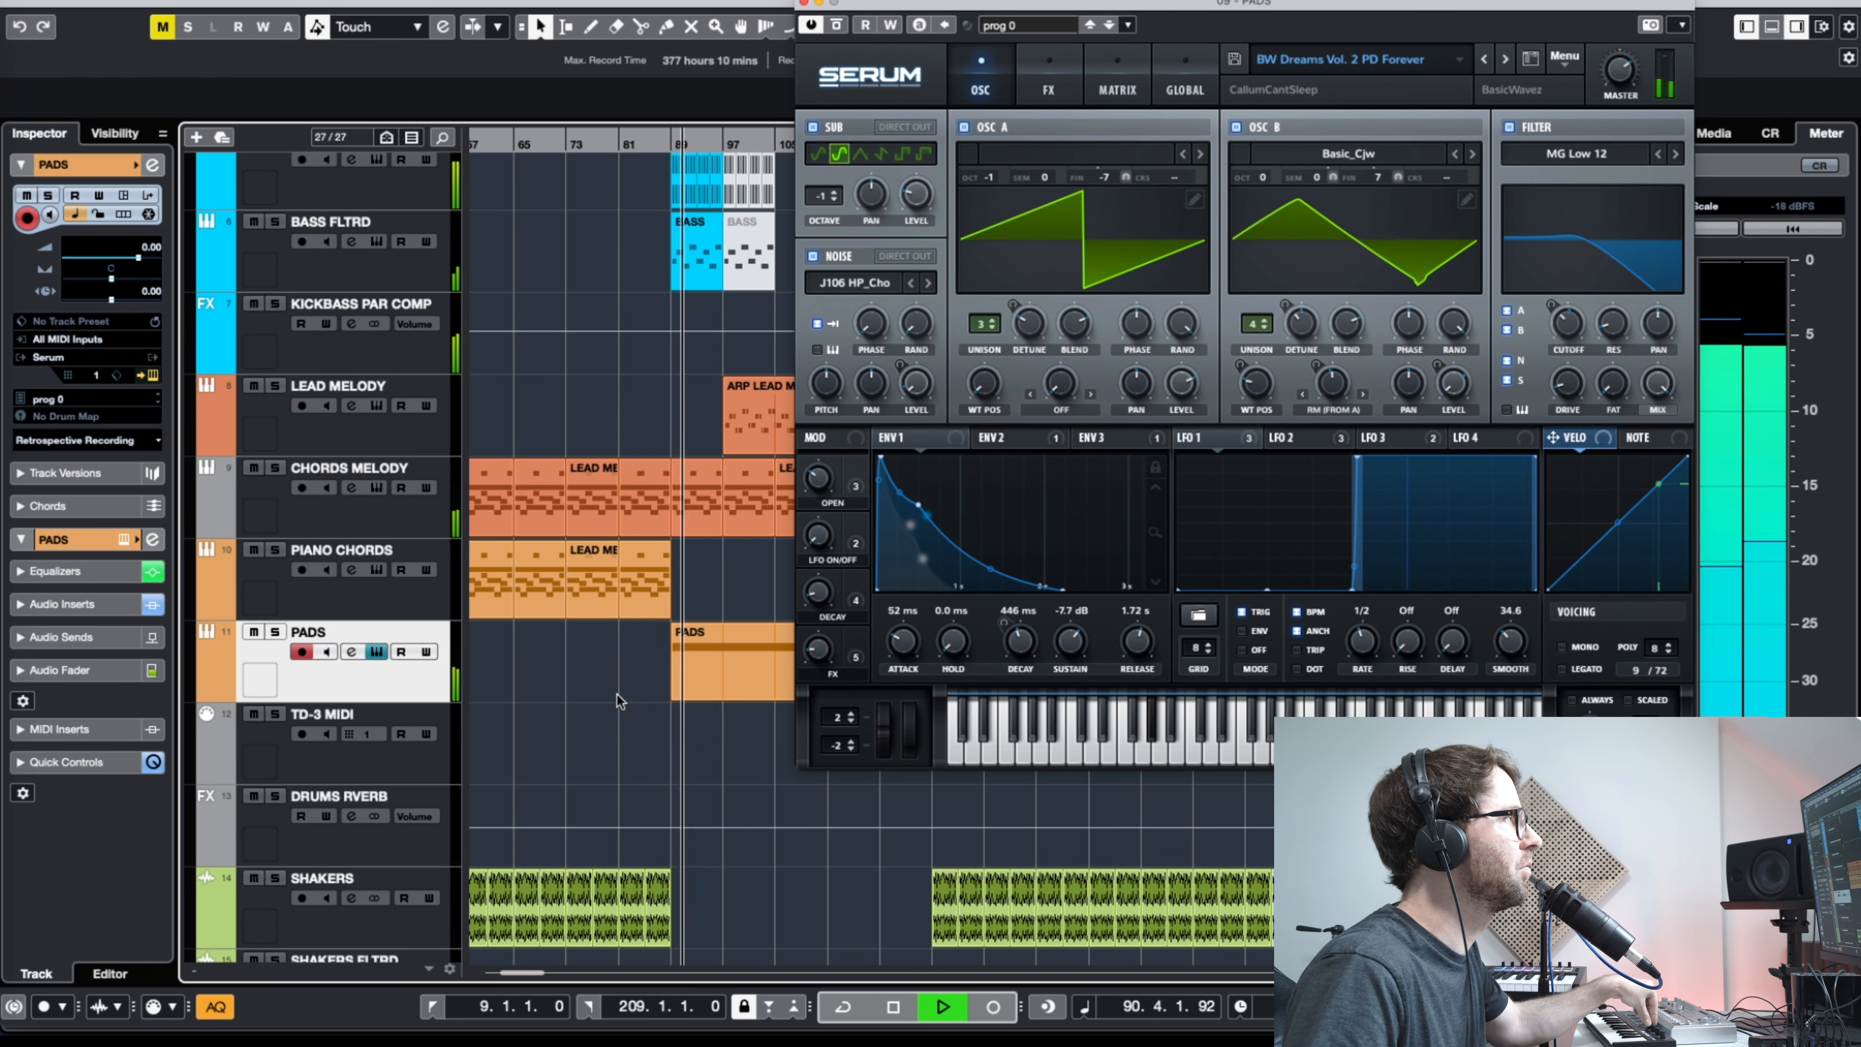
pyautogui.moveTo(798, 7); pyautogui.dragTo(1003, 83)
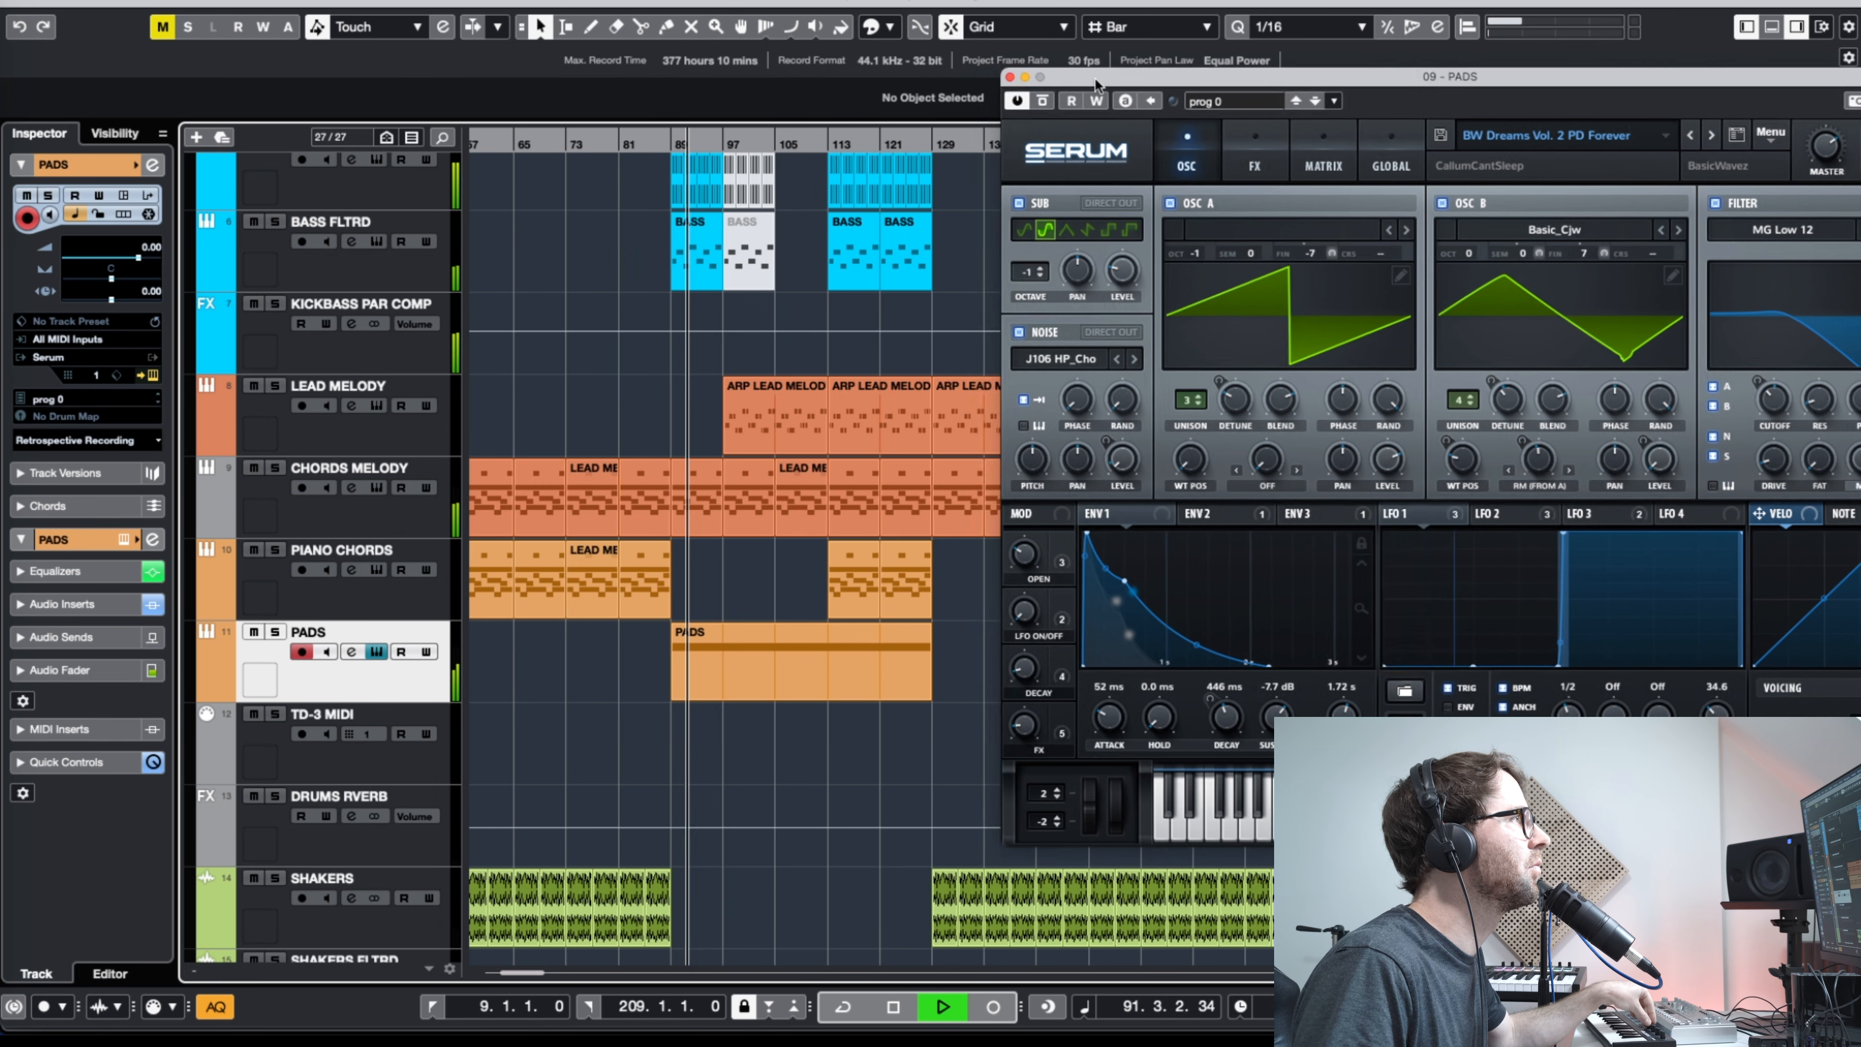
pyautogui.click(1009, 76)
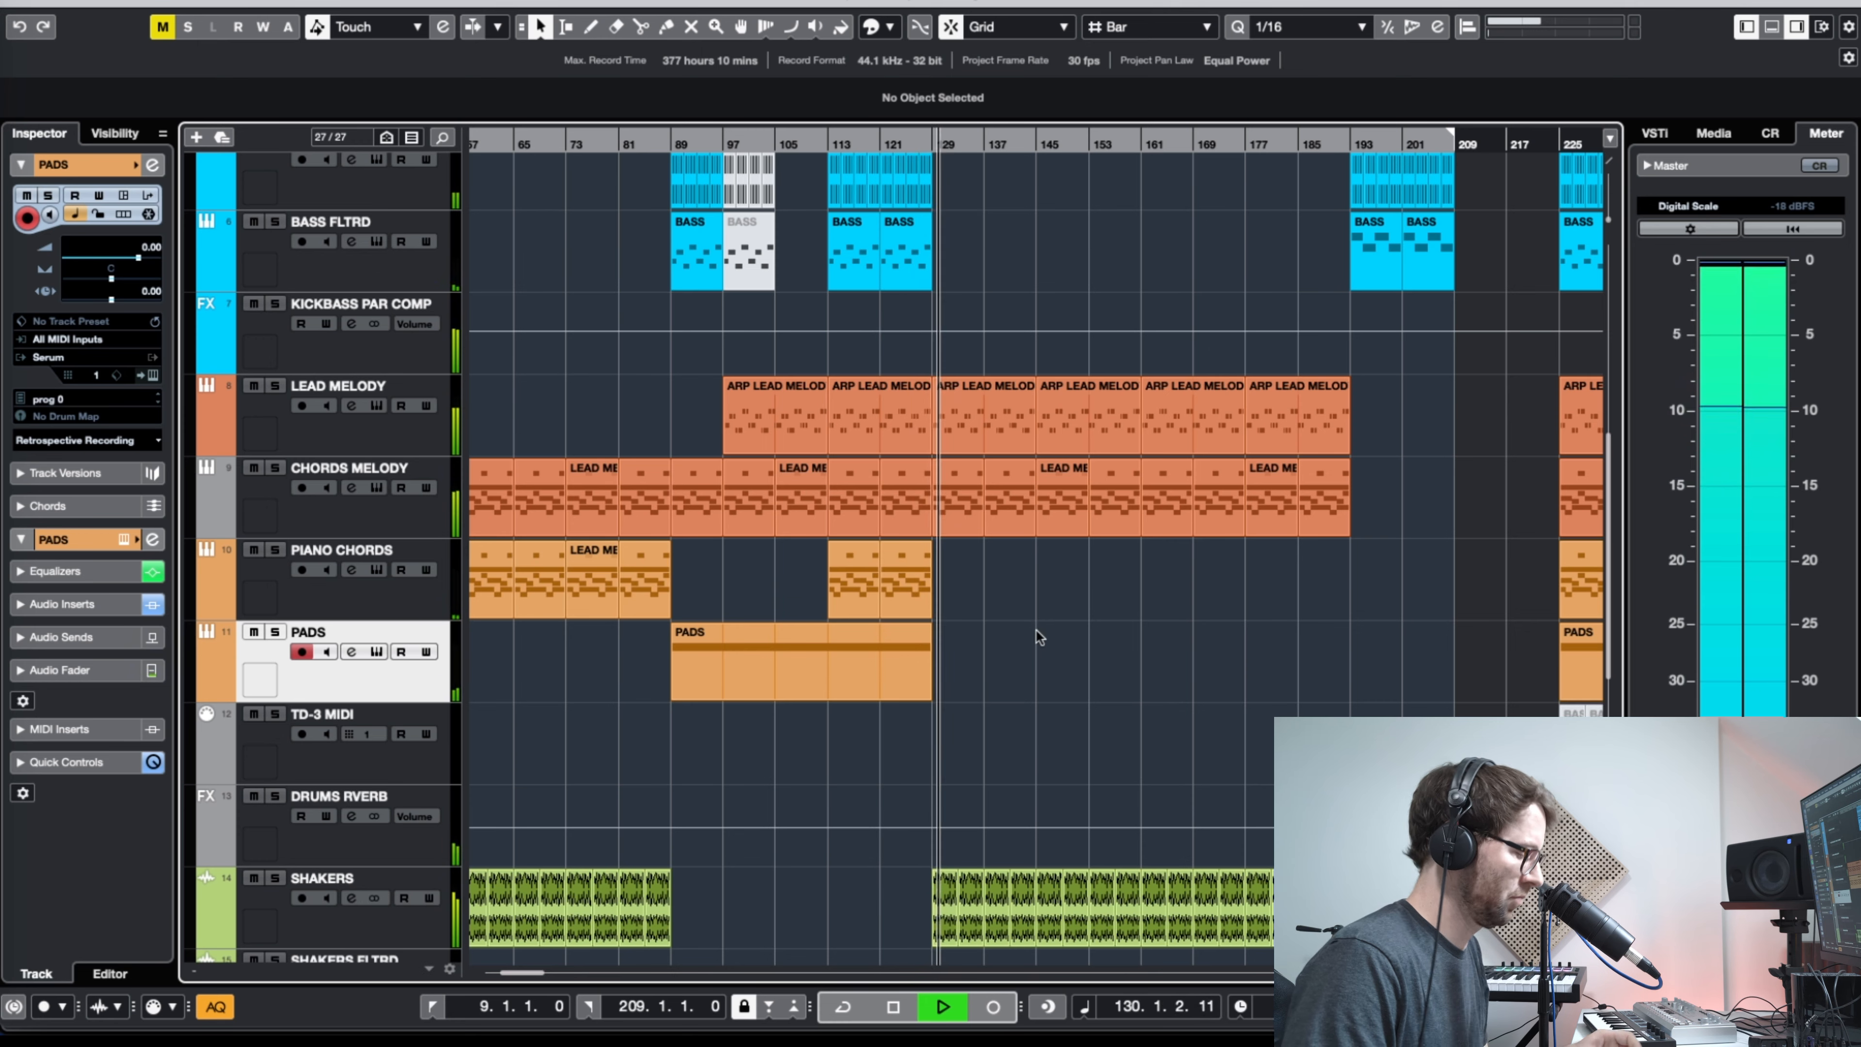
pyautogui.press('g')
pyautogui.press('g')
pyautogui.press('g')
pyautogui.press('g')
pyautogui.press('g')
pyautogui.press('h')
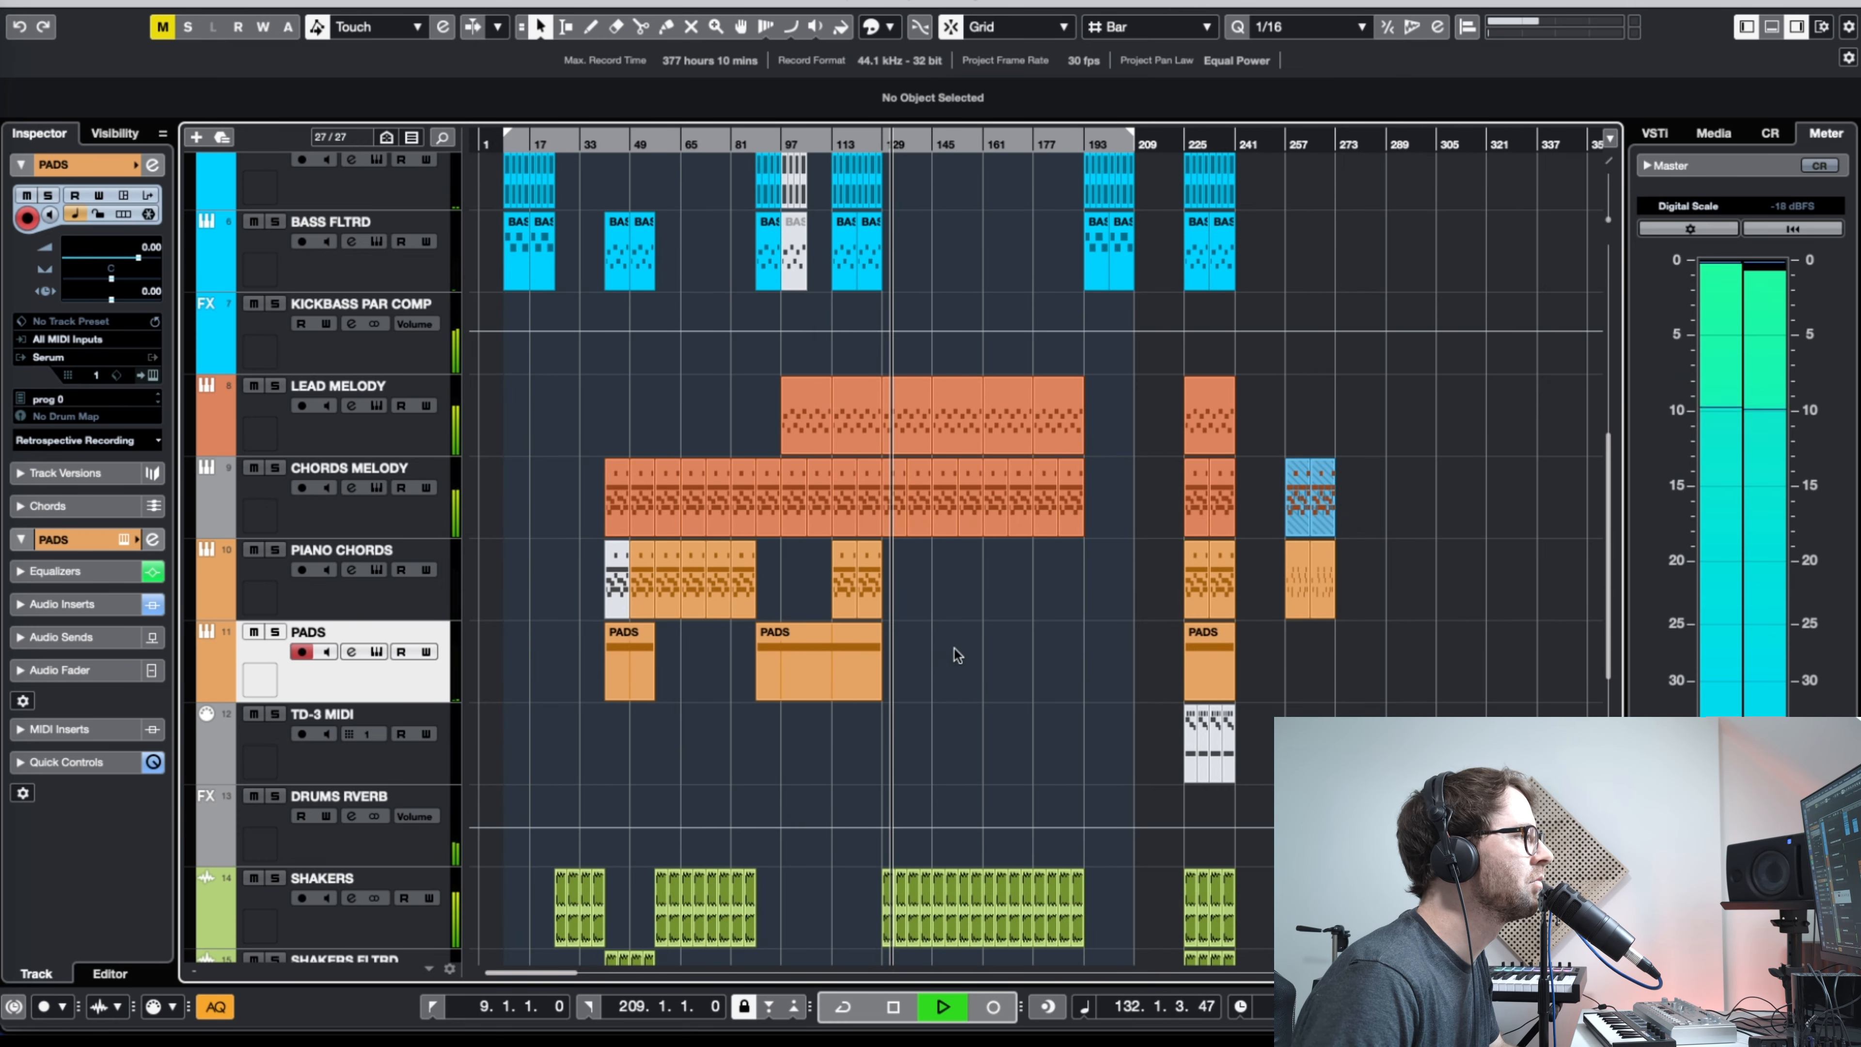
pyautogui.press('space')
# Step: Copy the OPEN HATS parts from bar 57 to bar 145 and repeat them up to bar 209, muting those from bar 193
pyautogui.scroll(2, 1126, 729)
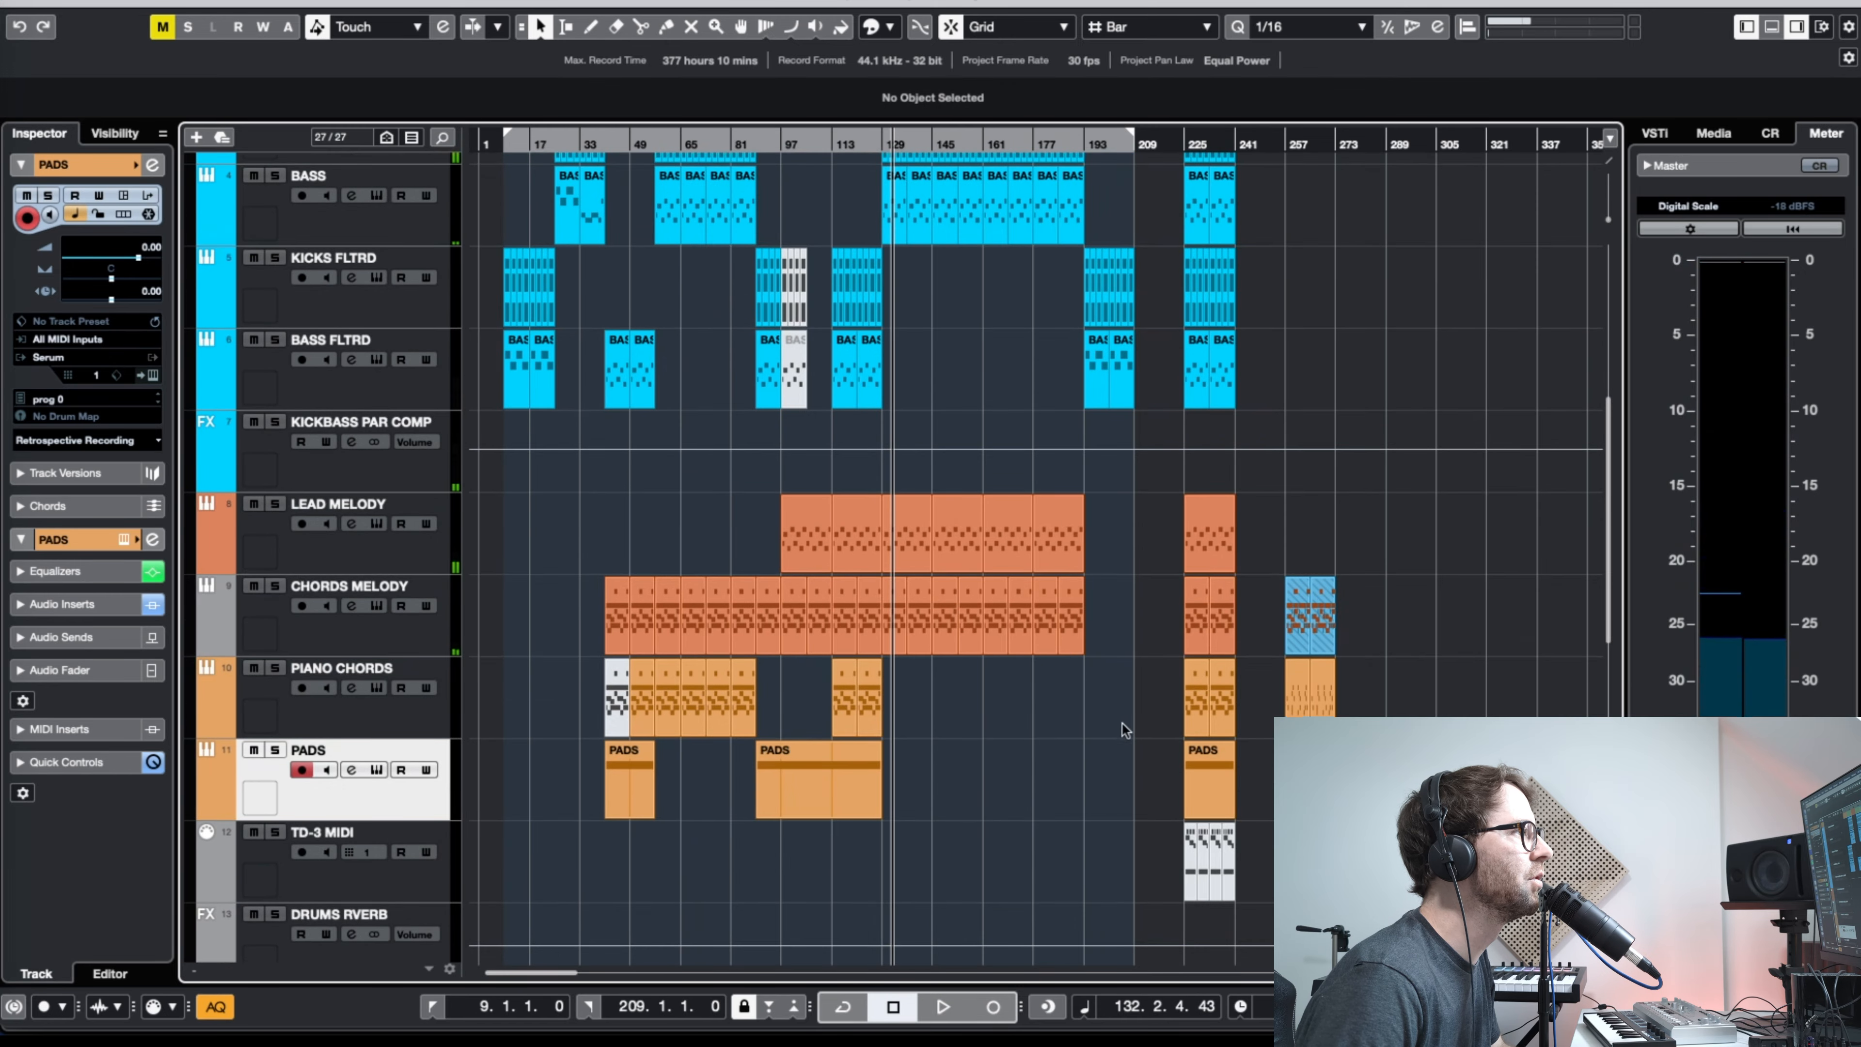
pyautogui.scroll(2, 1125, 730)
pyautogui.scroll(-6, 1417, 379)
pyautogui.scroll(5, 922, 611)
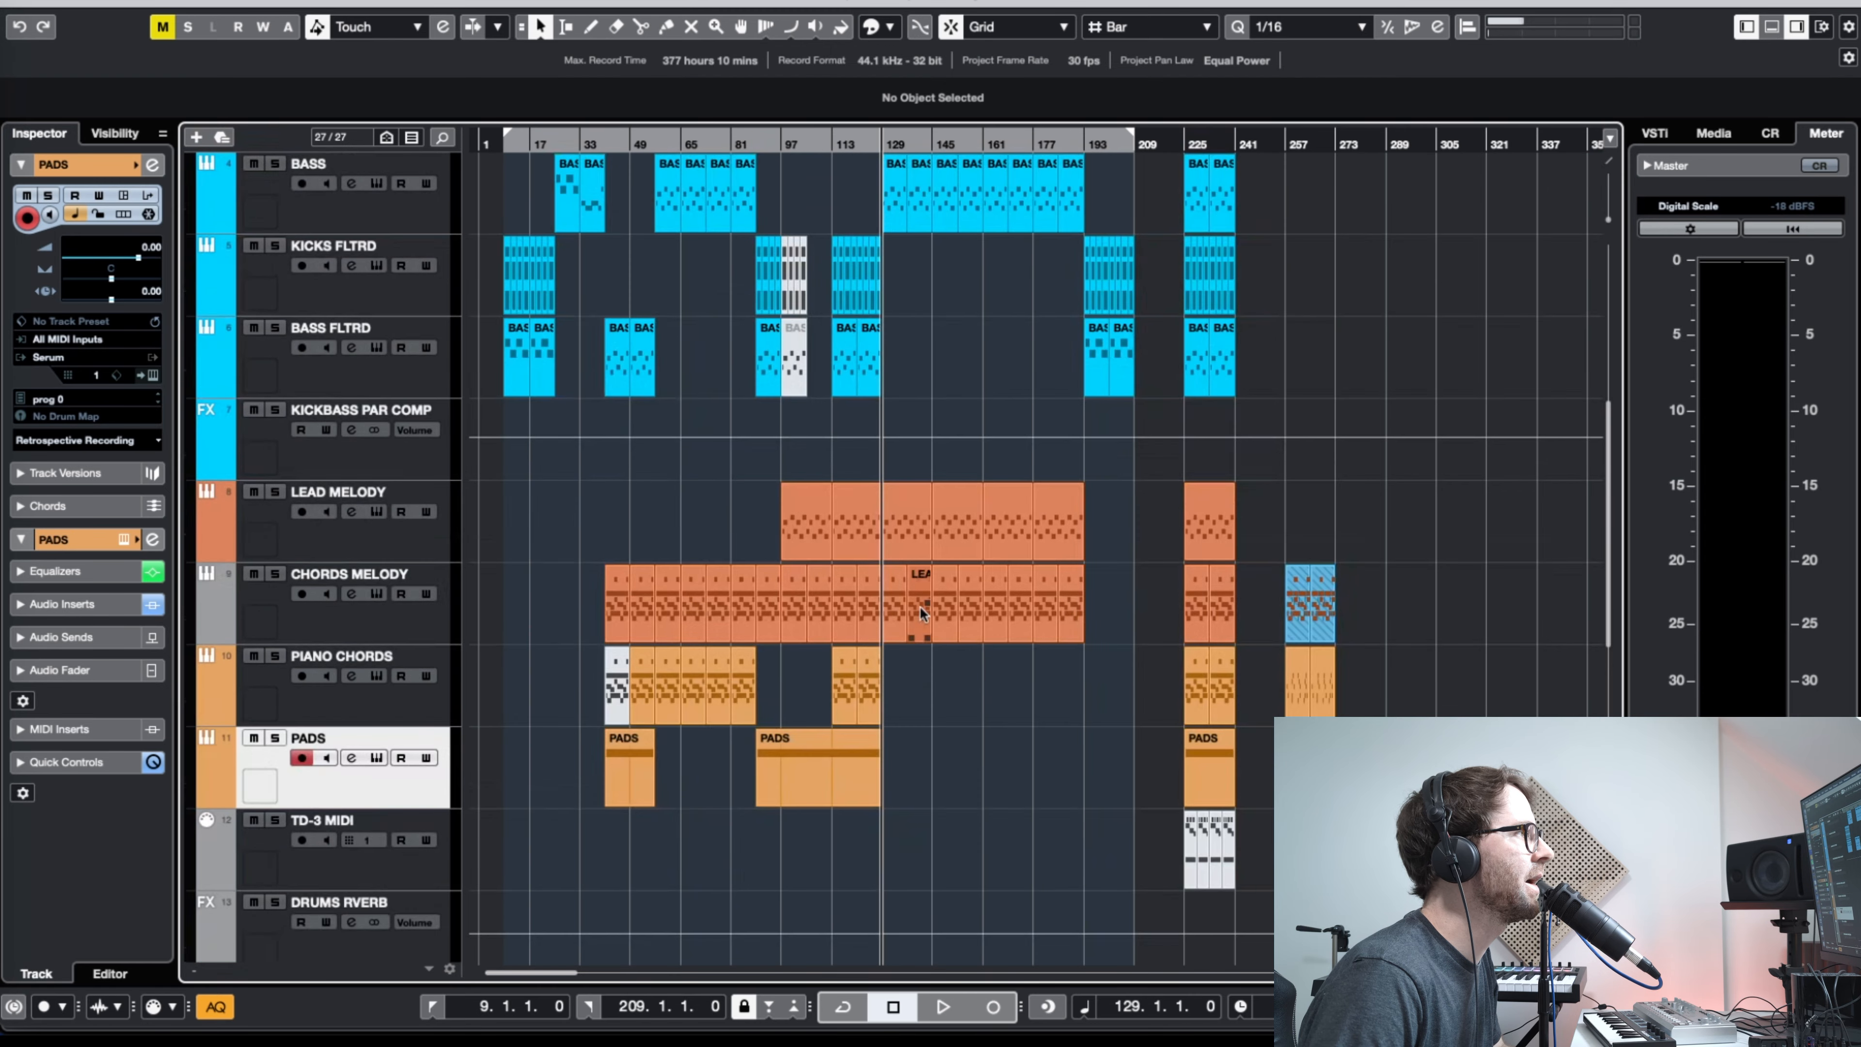
pyautogui.scroll(8, 921, 612)
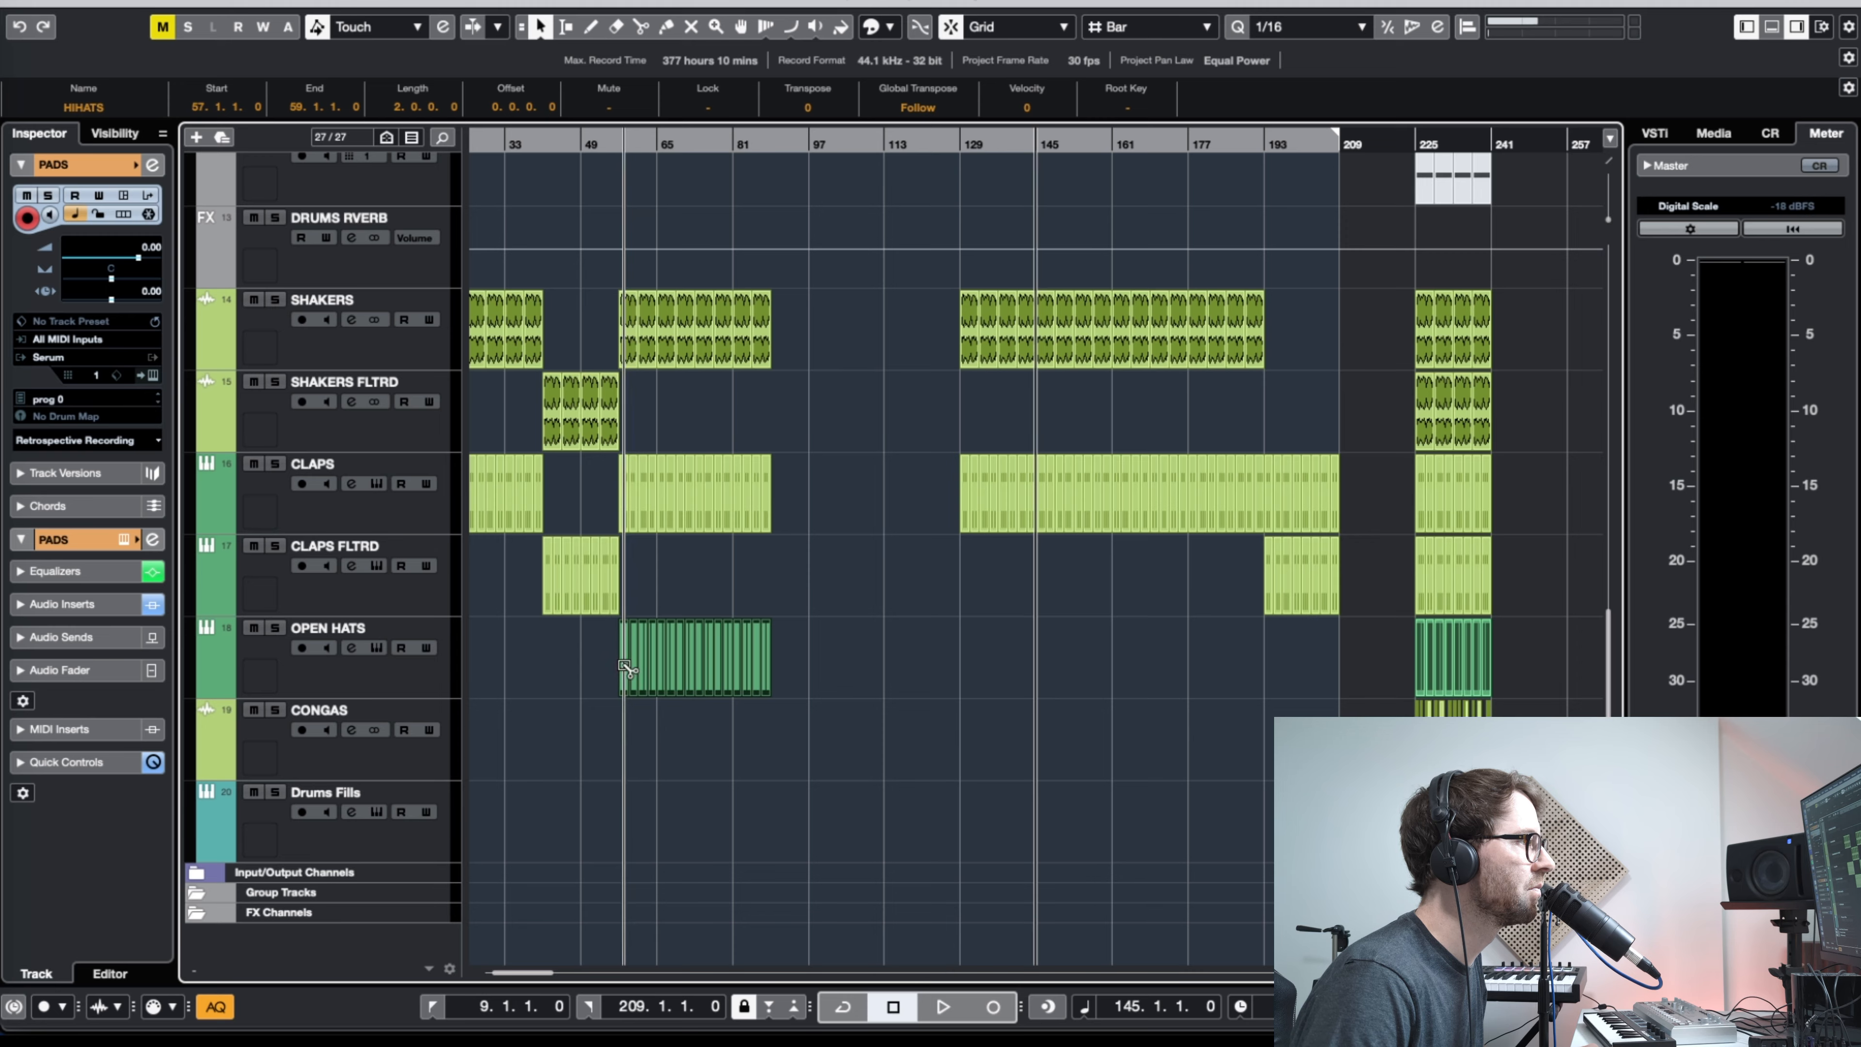
pyautogui.moveTo(624, 666); pyautogui.dragTo(1042, 669)
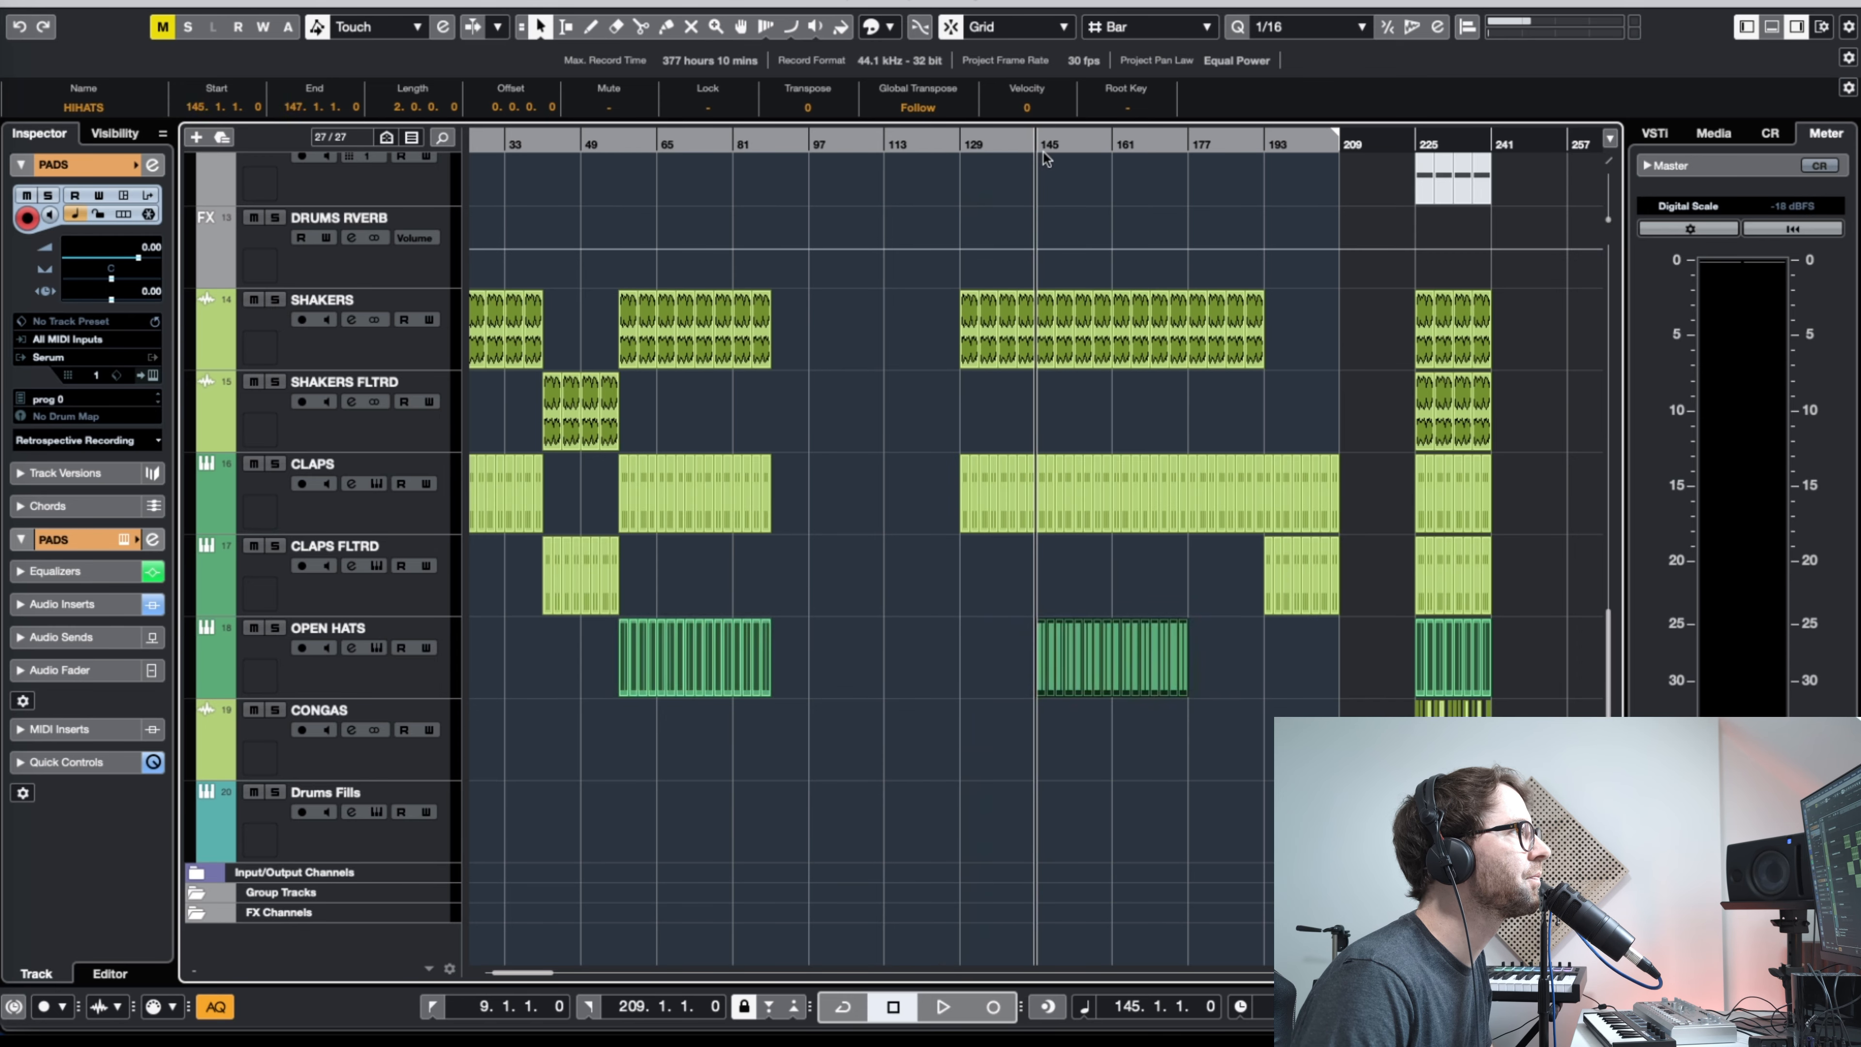
pyautogui.moveTo(1052, 140); pyautogui.dragTo(885, 199)
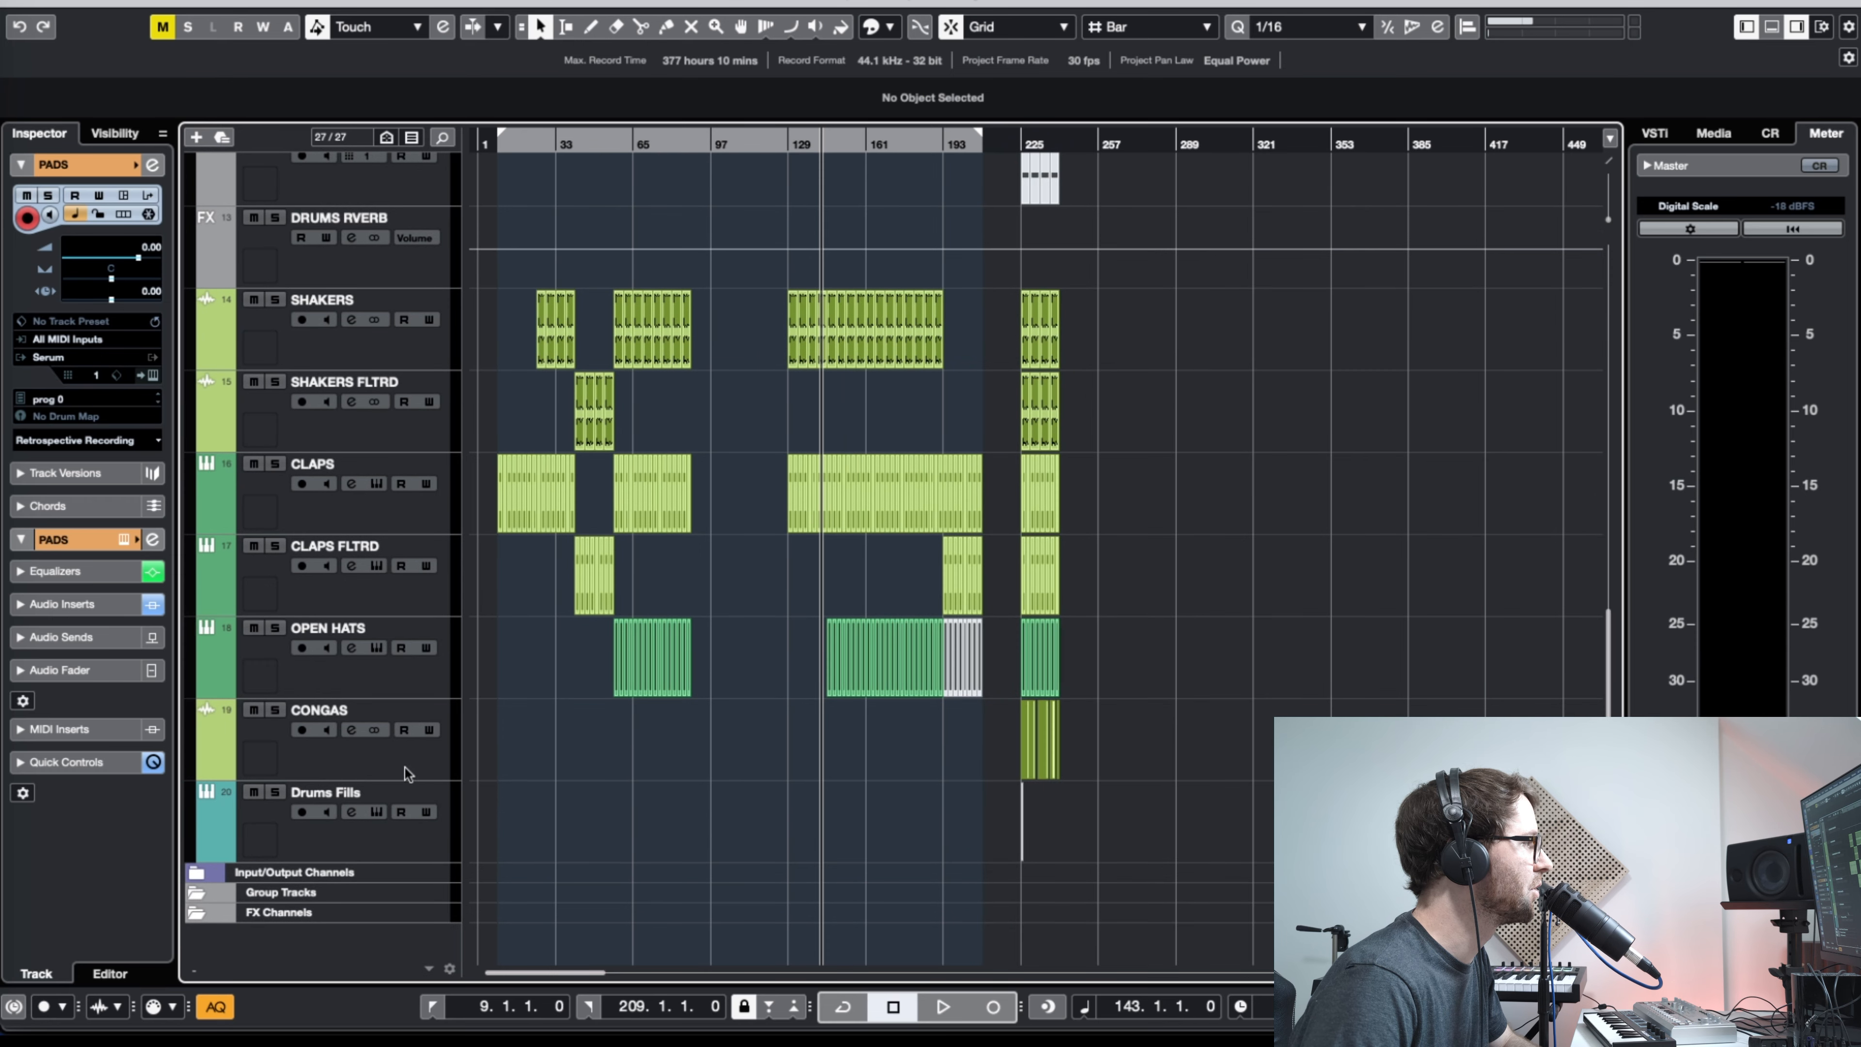
# Step: Solo the CONGAS track and listen to its clips from bar 225
pyautogui.click(381, 760)
pyautogui.moveTo(1022, 145); pyautogui.dragTo(1029, 239)
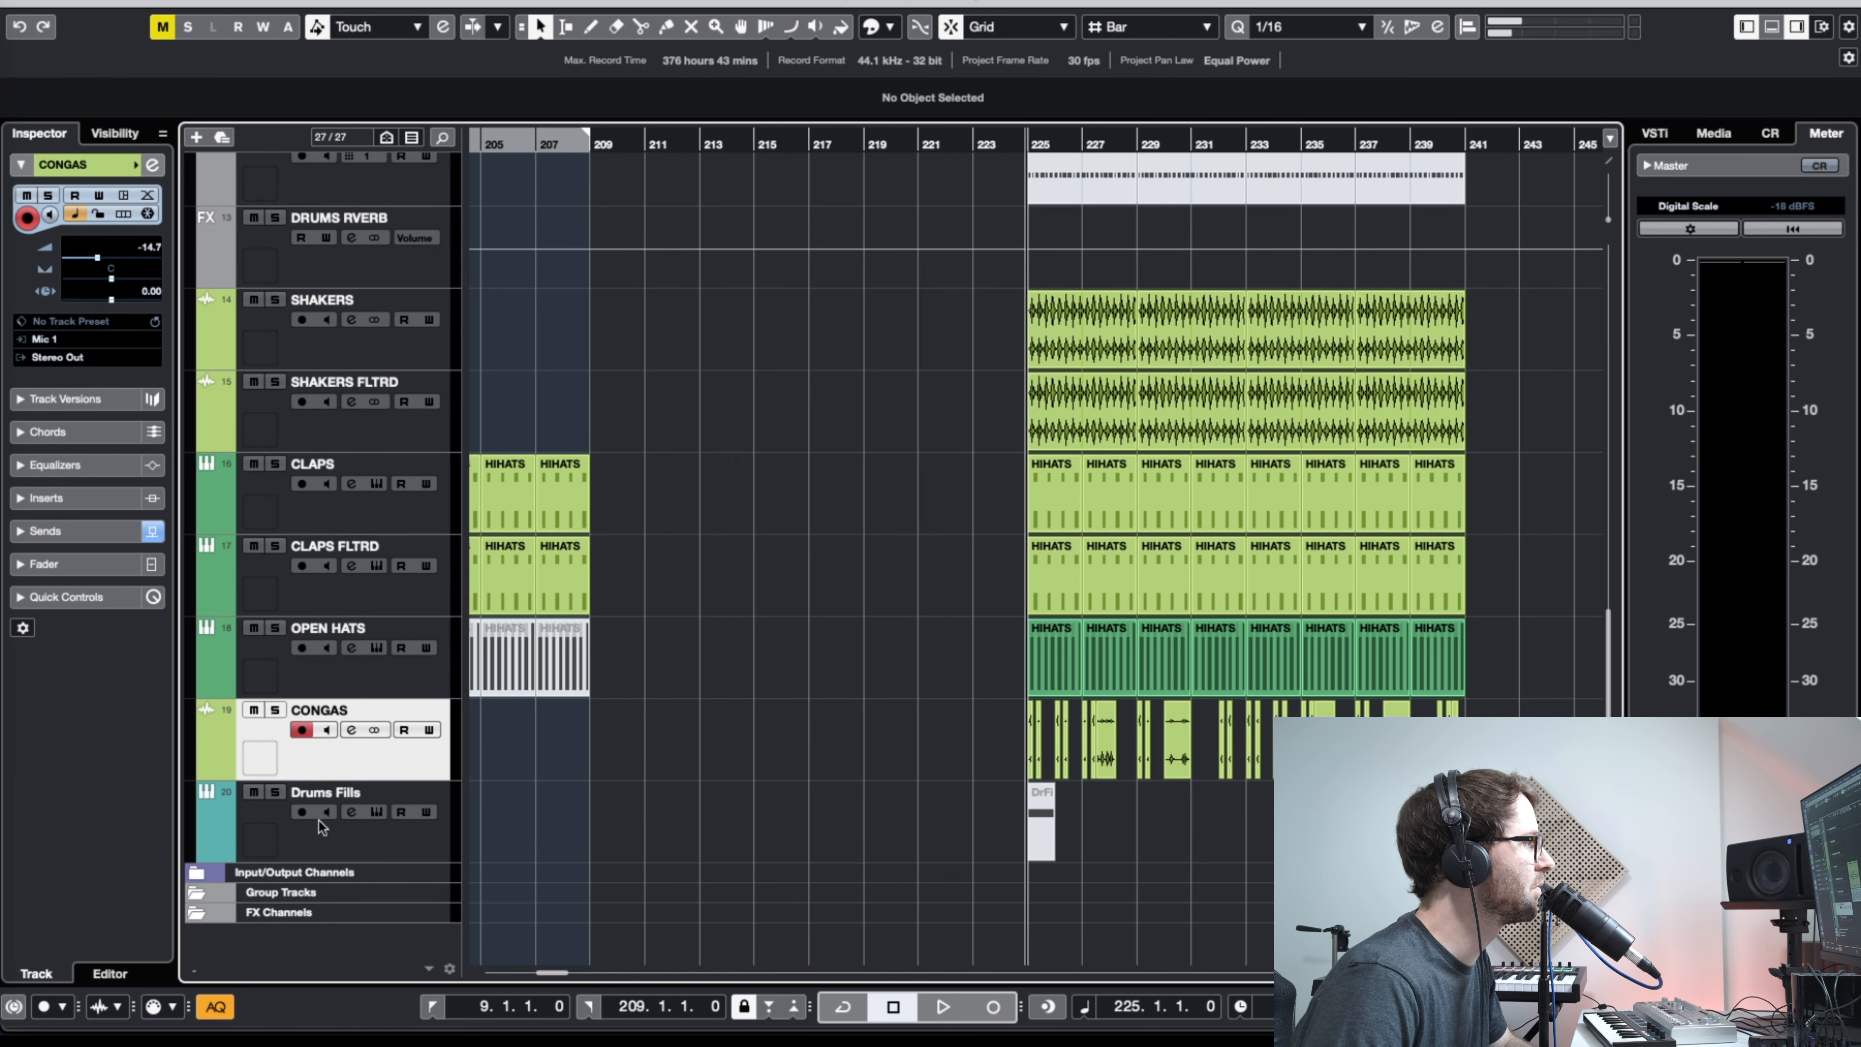
pyautogui.click(275, 709)
pyautogui.press('space')
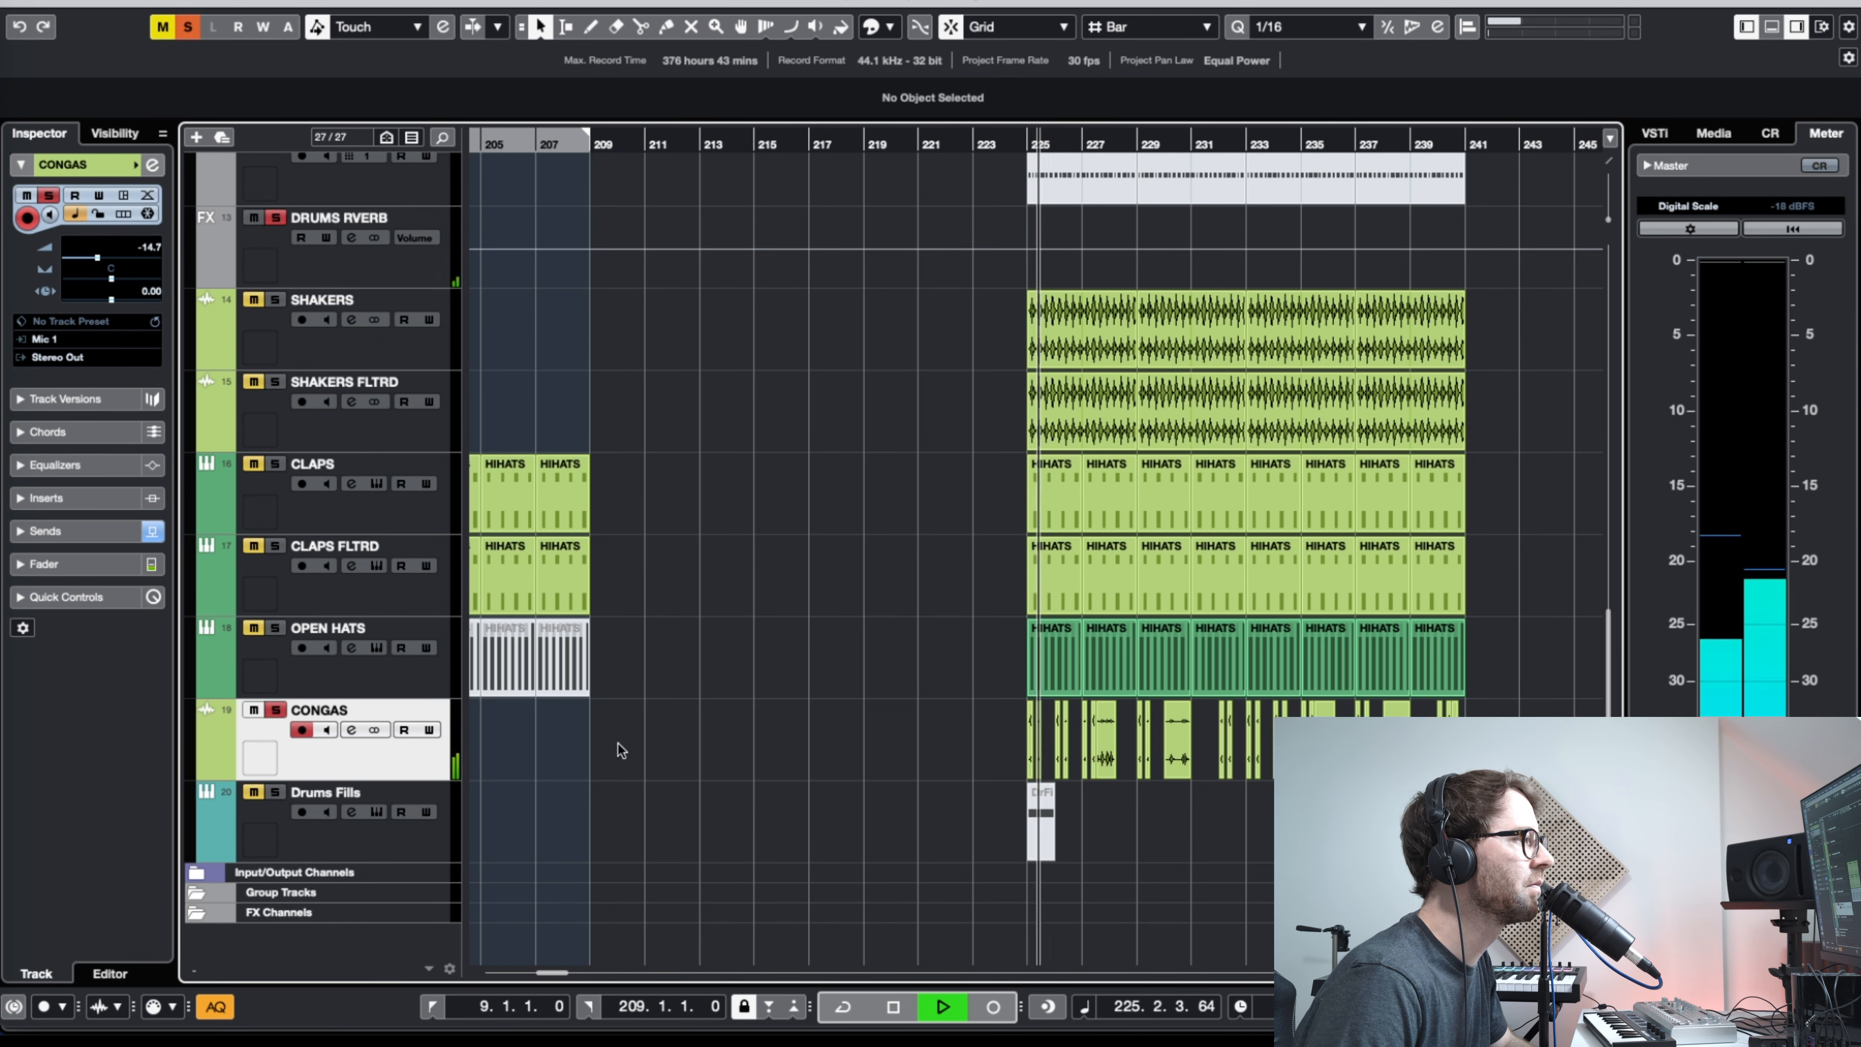
pyautogui.press('space')
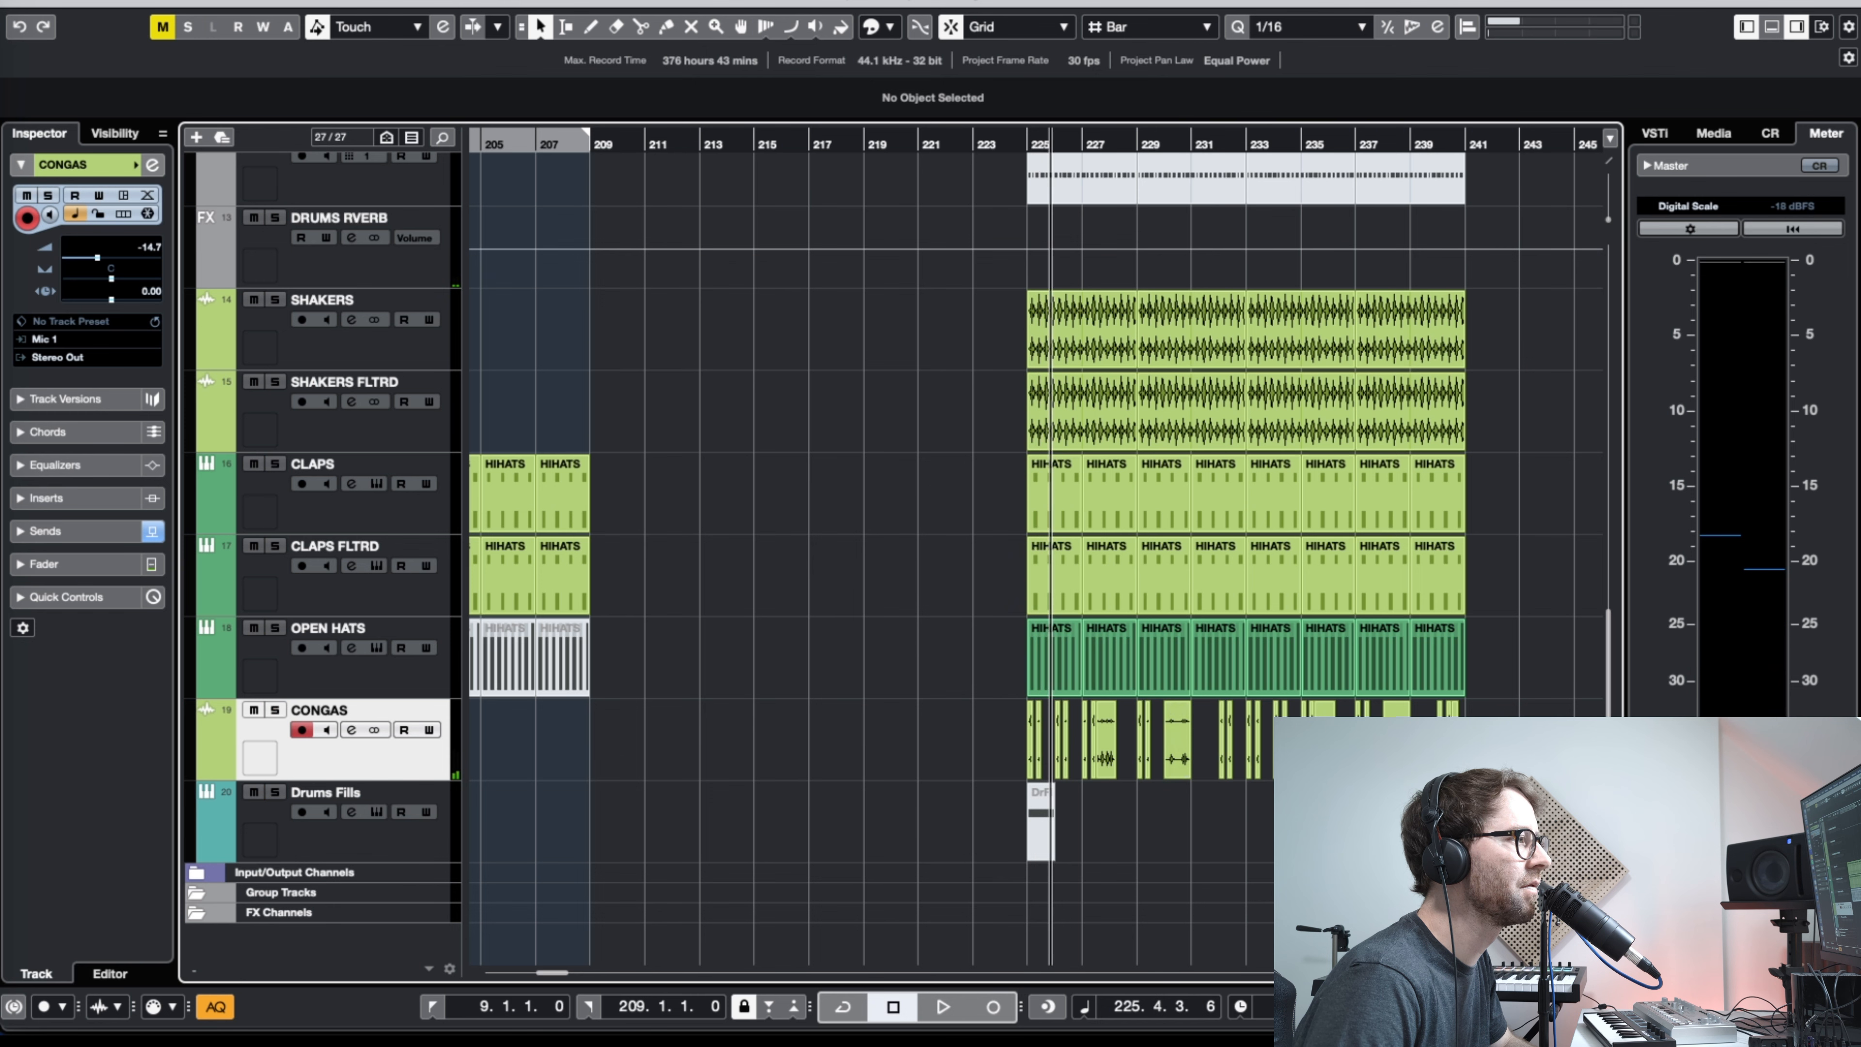
# Step: Merge the CONGAS clips at bar 225 into one part and extend it to 16 bars, ending at bar 241
pyautogui.press('g')
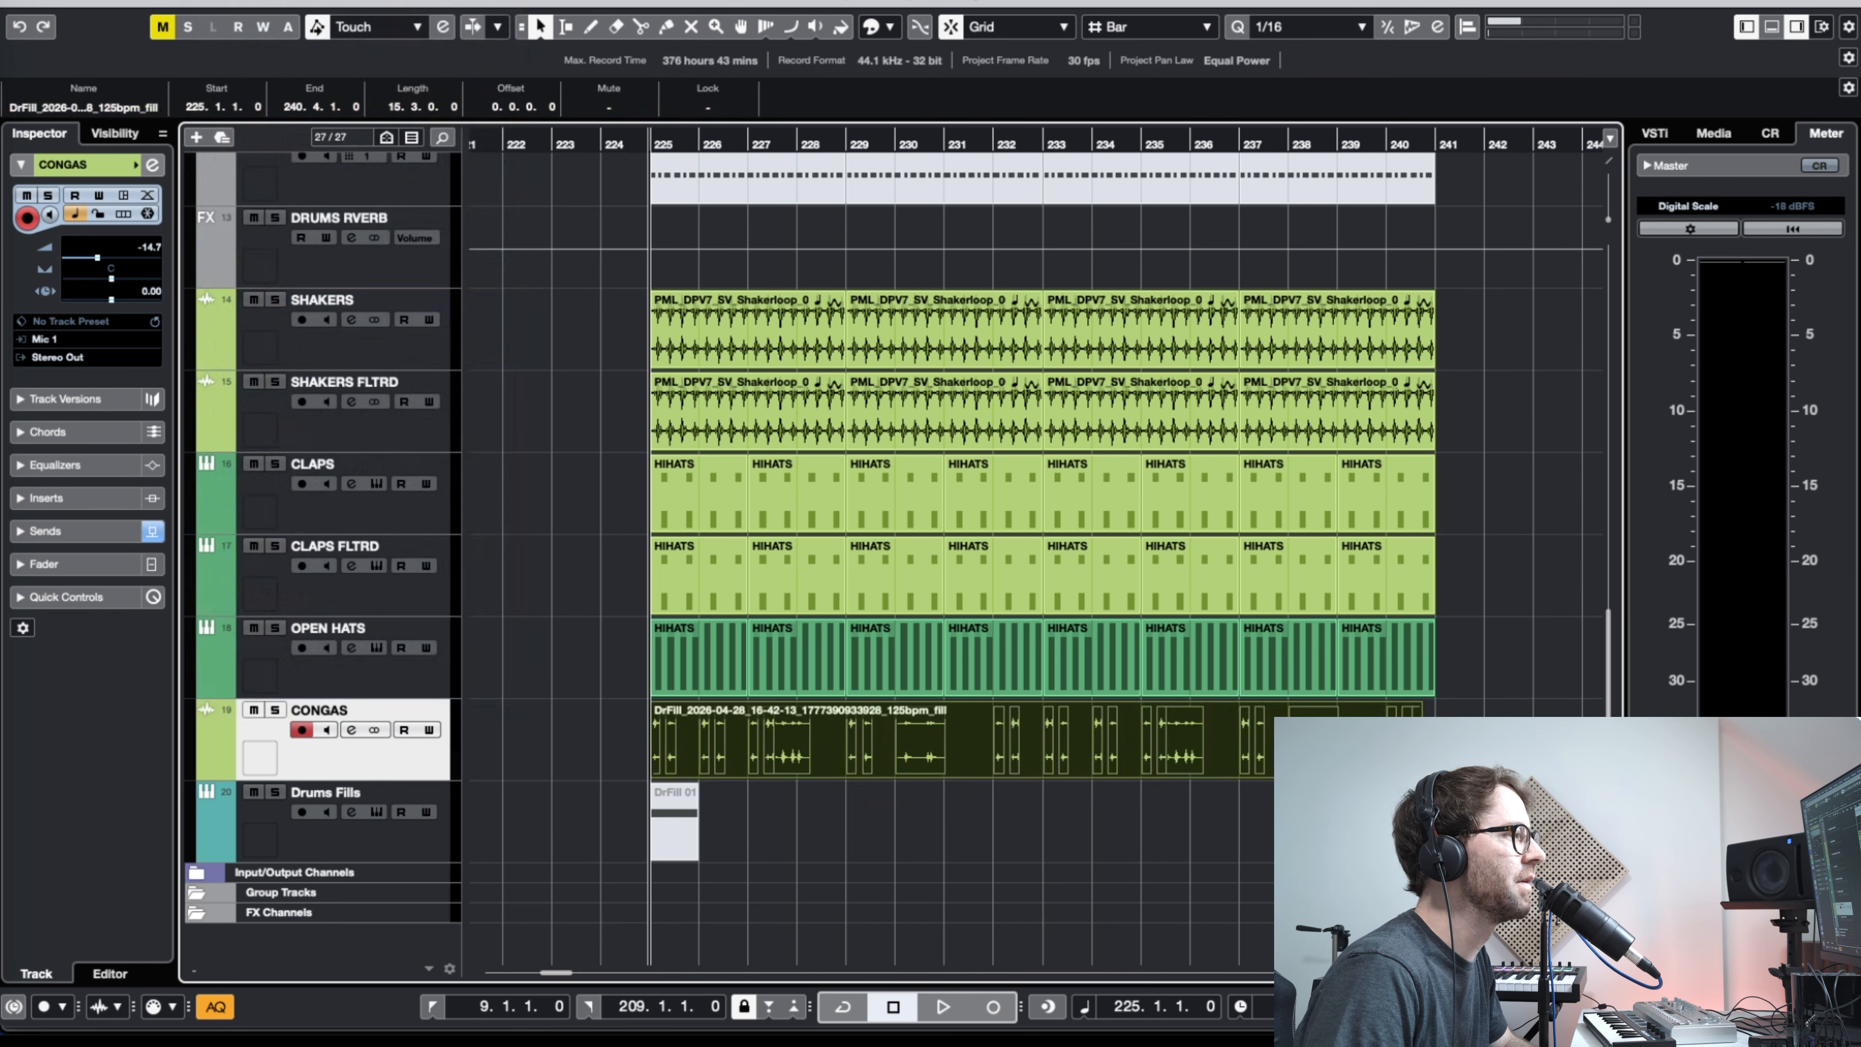
pyautogui.click(812, 825)
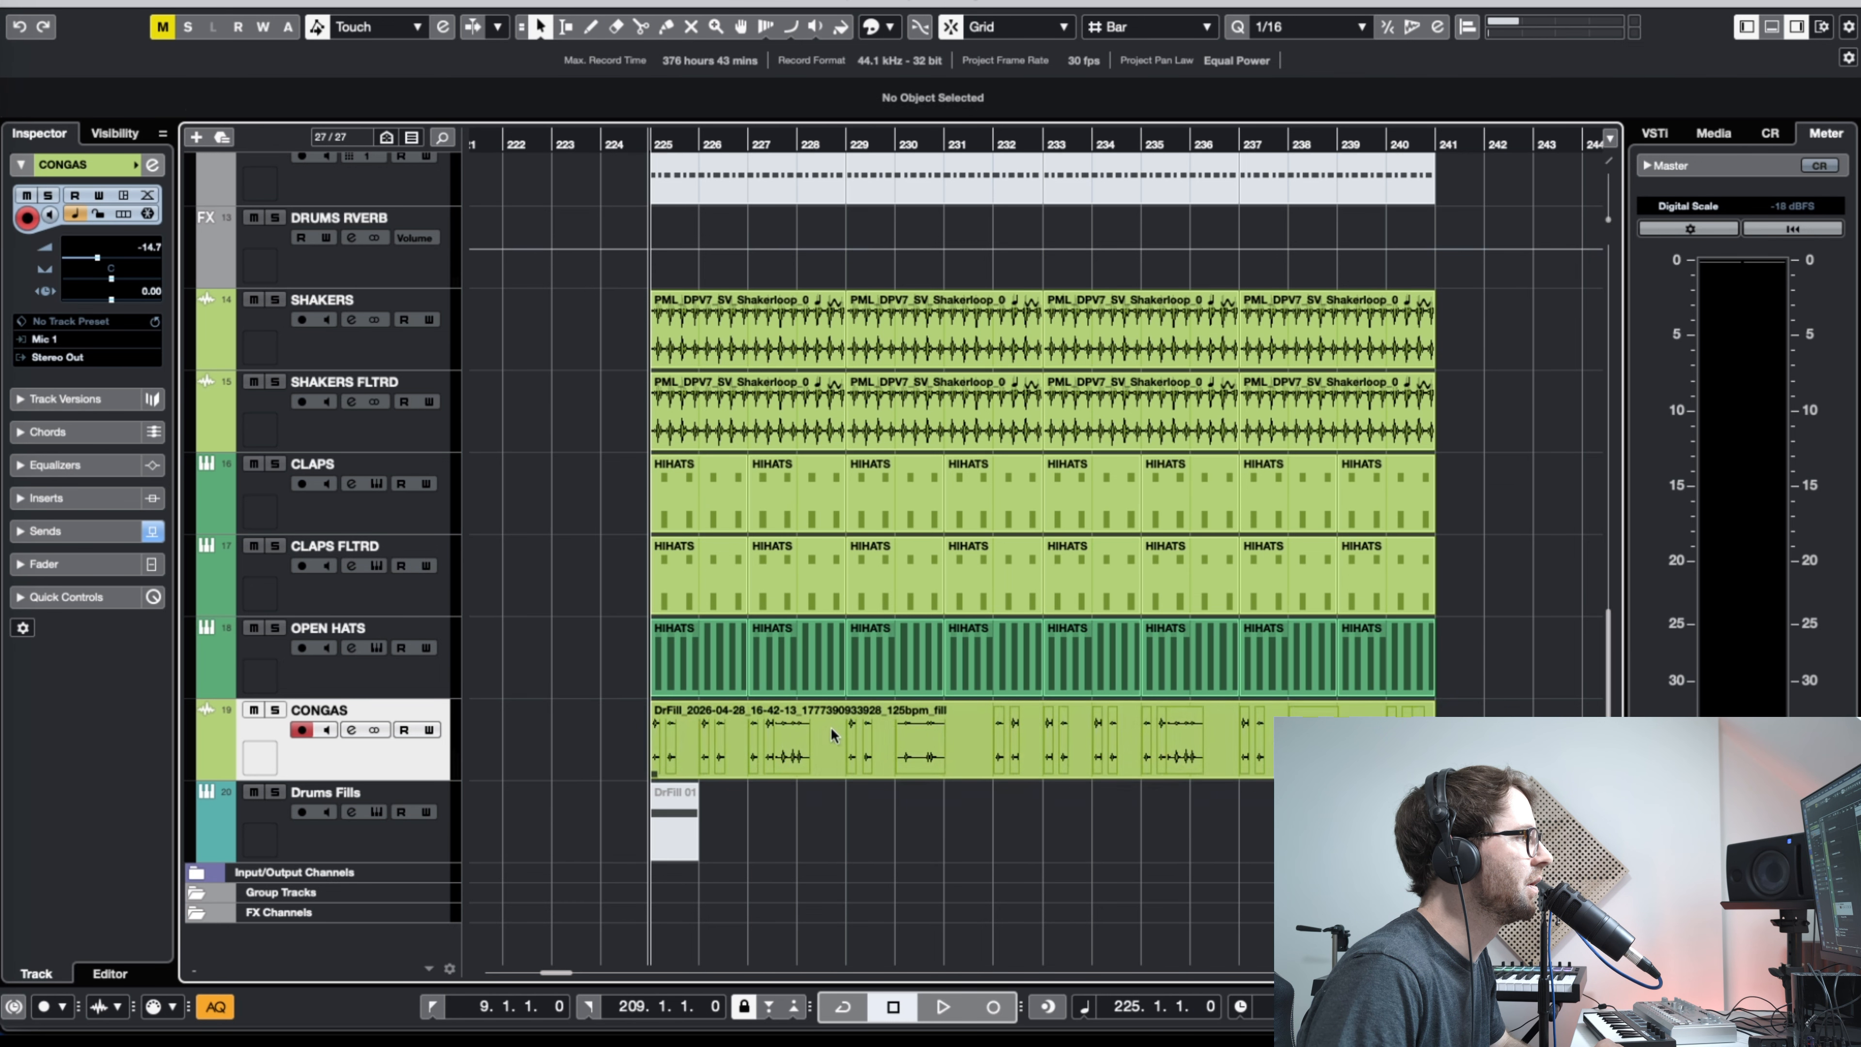
pyautogui.click(798, 745)
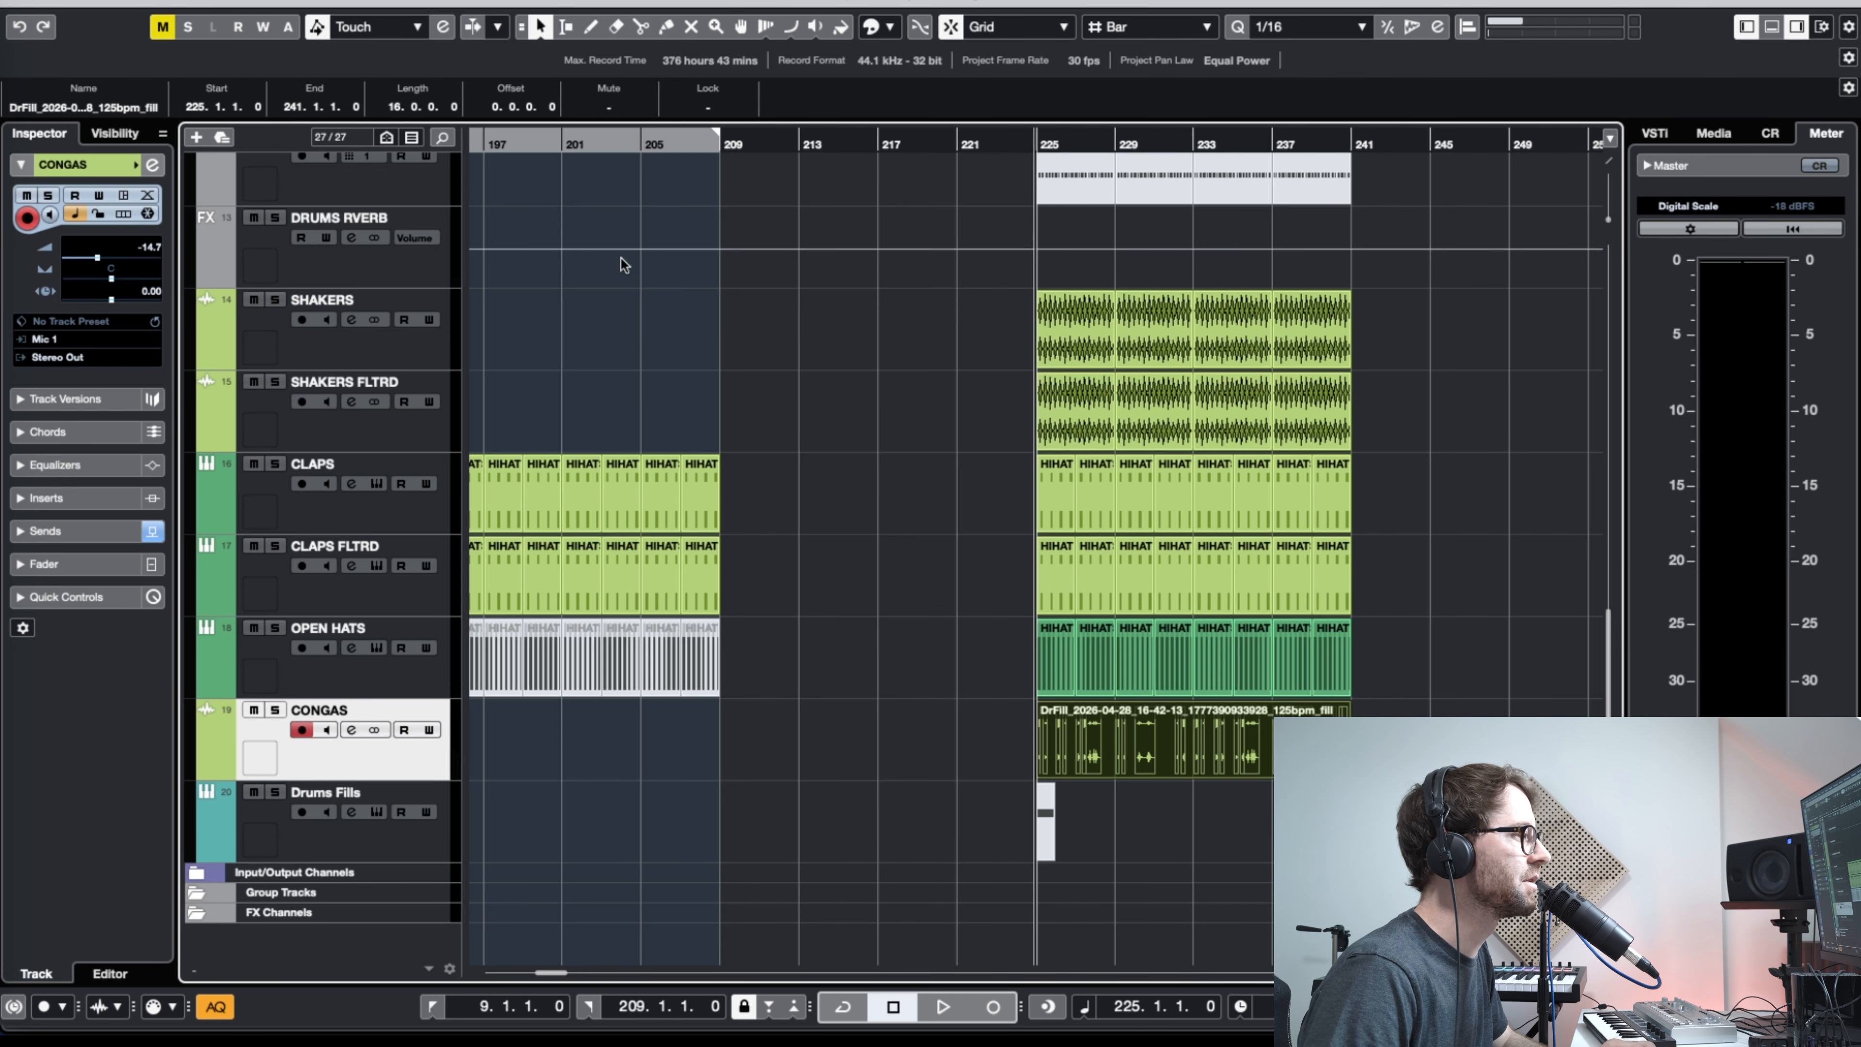
# Step: Copy the 16-bar CONGAS part to bars 25 and 41 and play the arrangement from bar 41
pyautogui.click(951, 731)
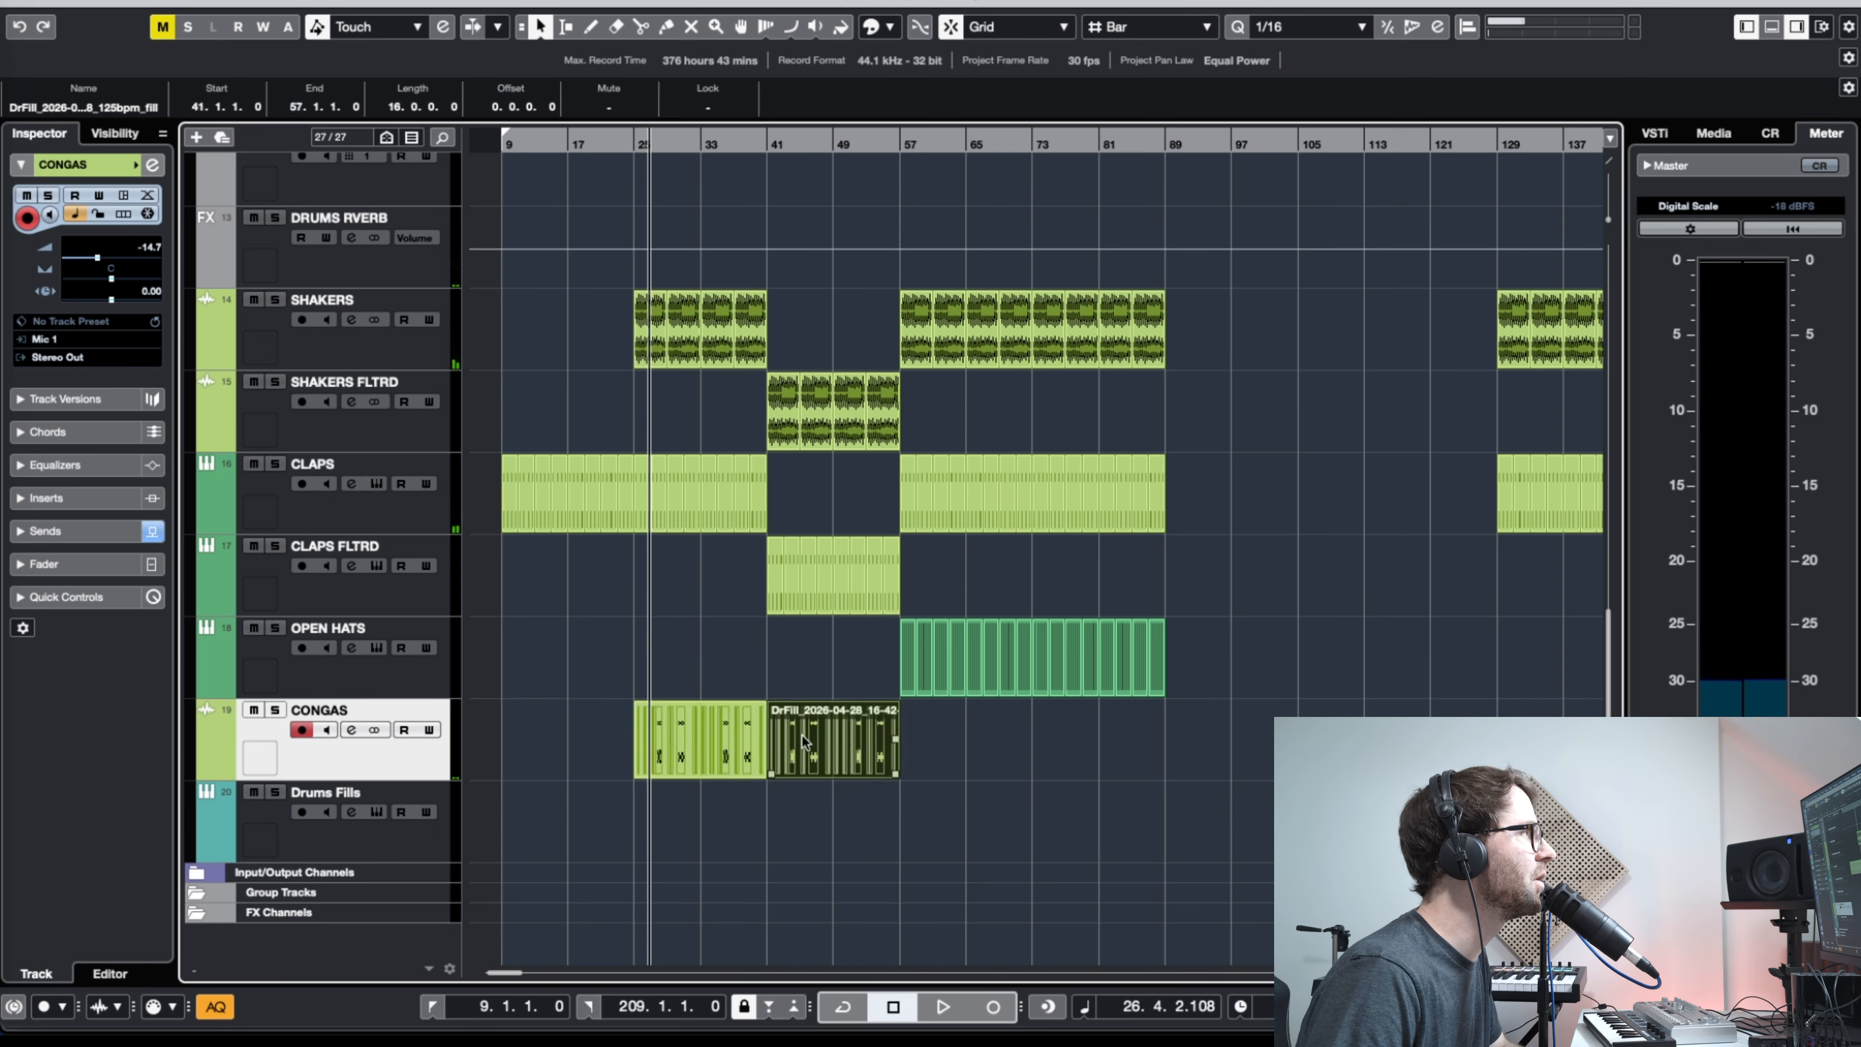
pyautogui.click(771, 147)
pyautogui.press('g')
pyautogui.press('g')
pyautogui.press('g')
pyautogui.press('g')
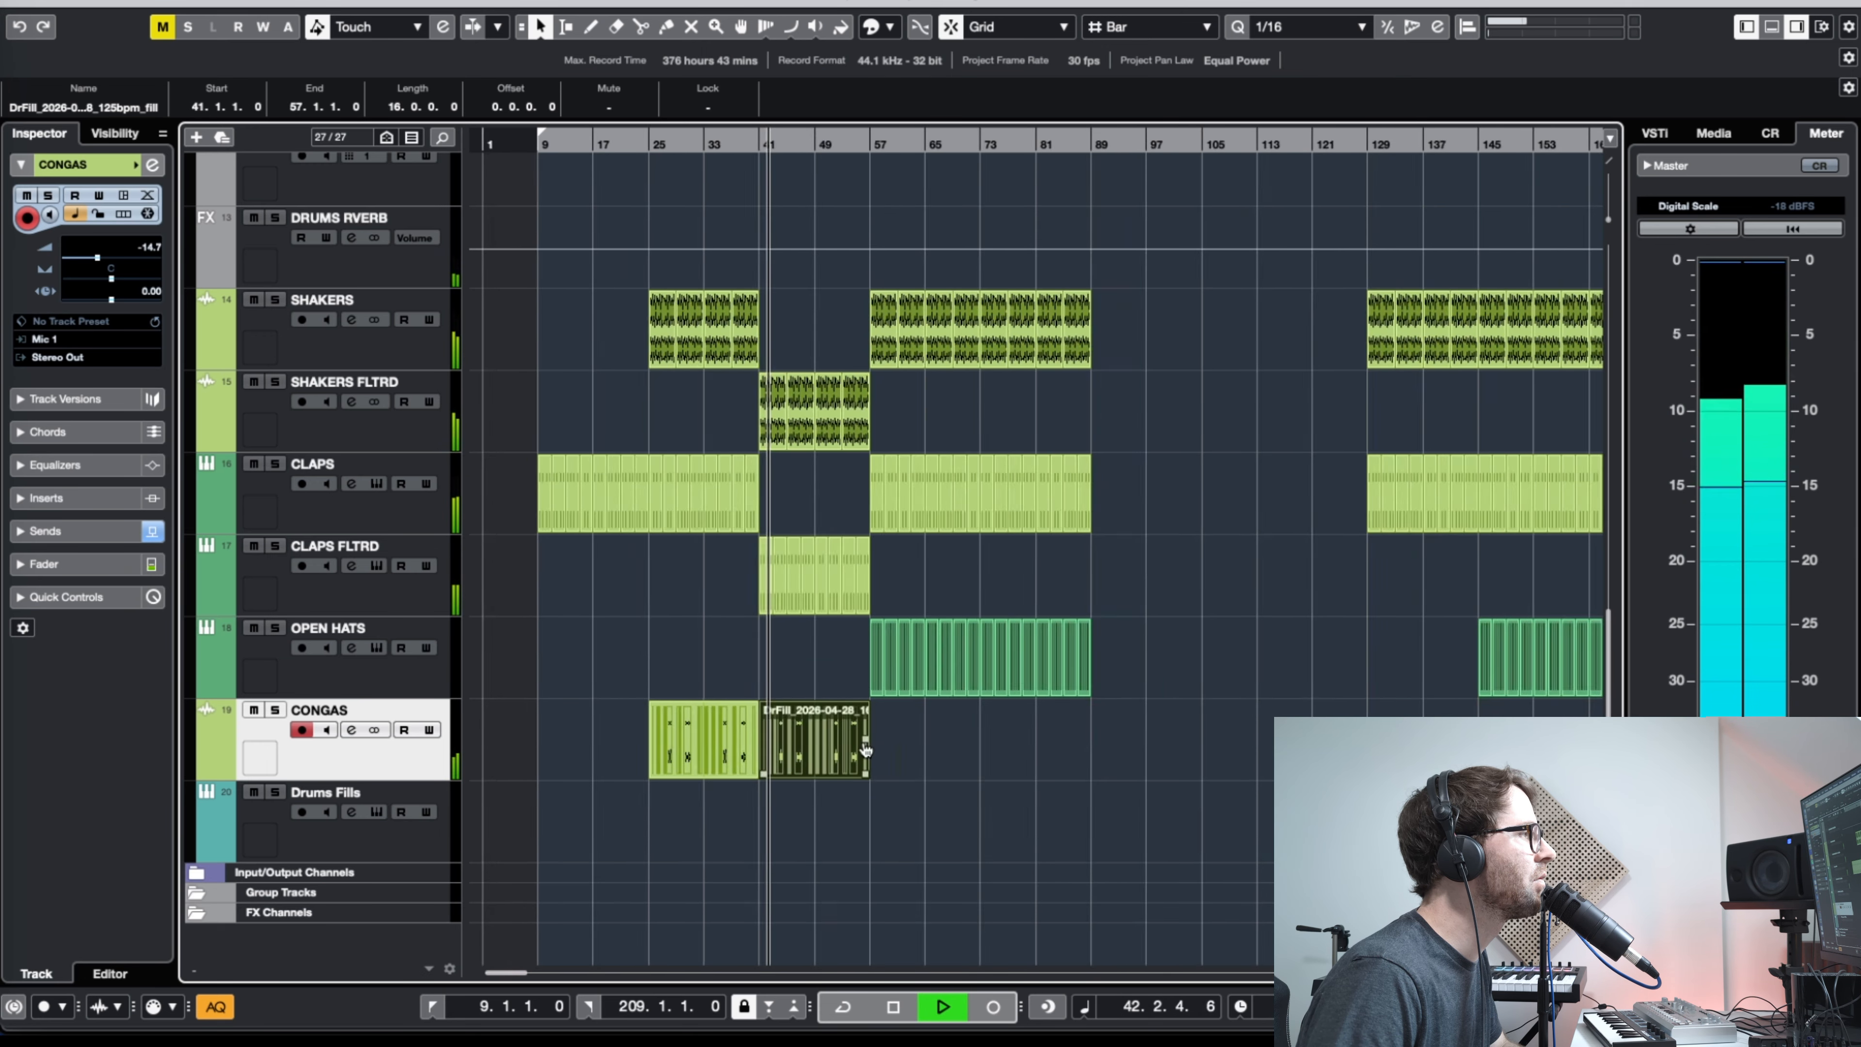
pyautogui.press('g')
pyautogui.press('h')
pyautogui.press('h')
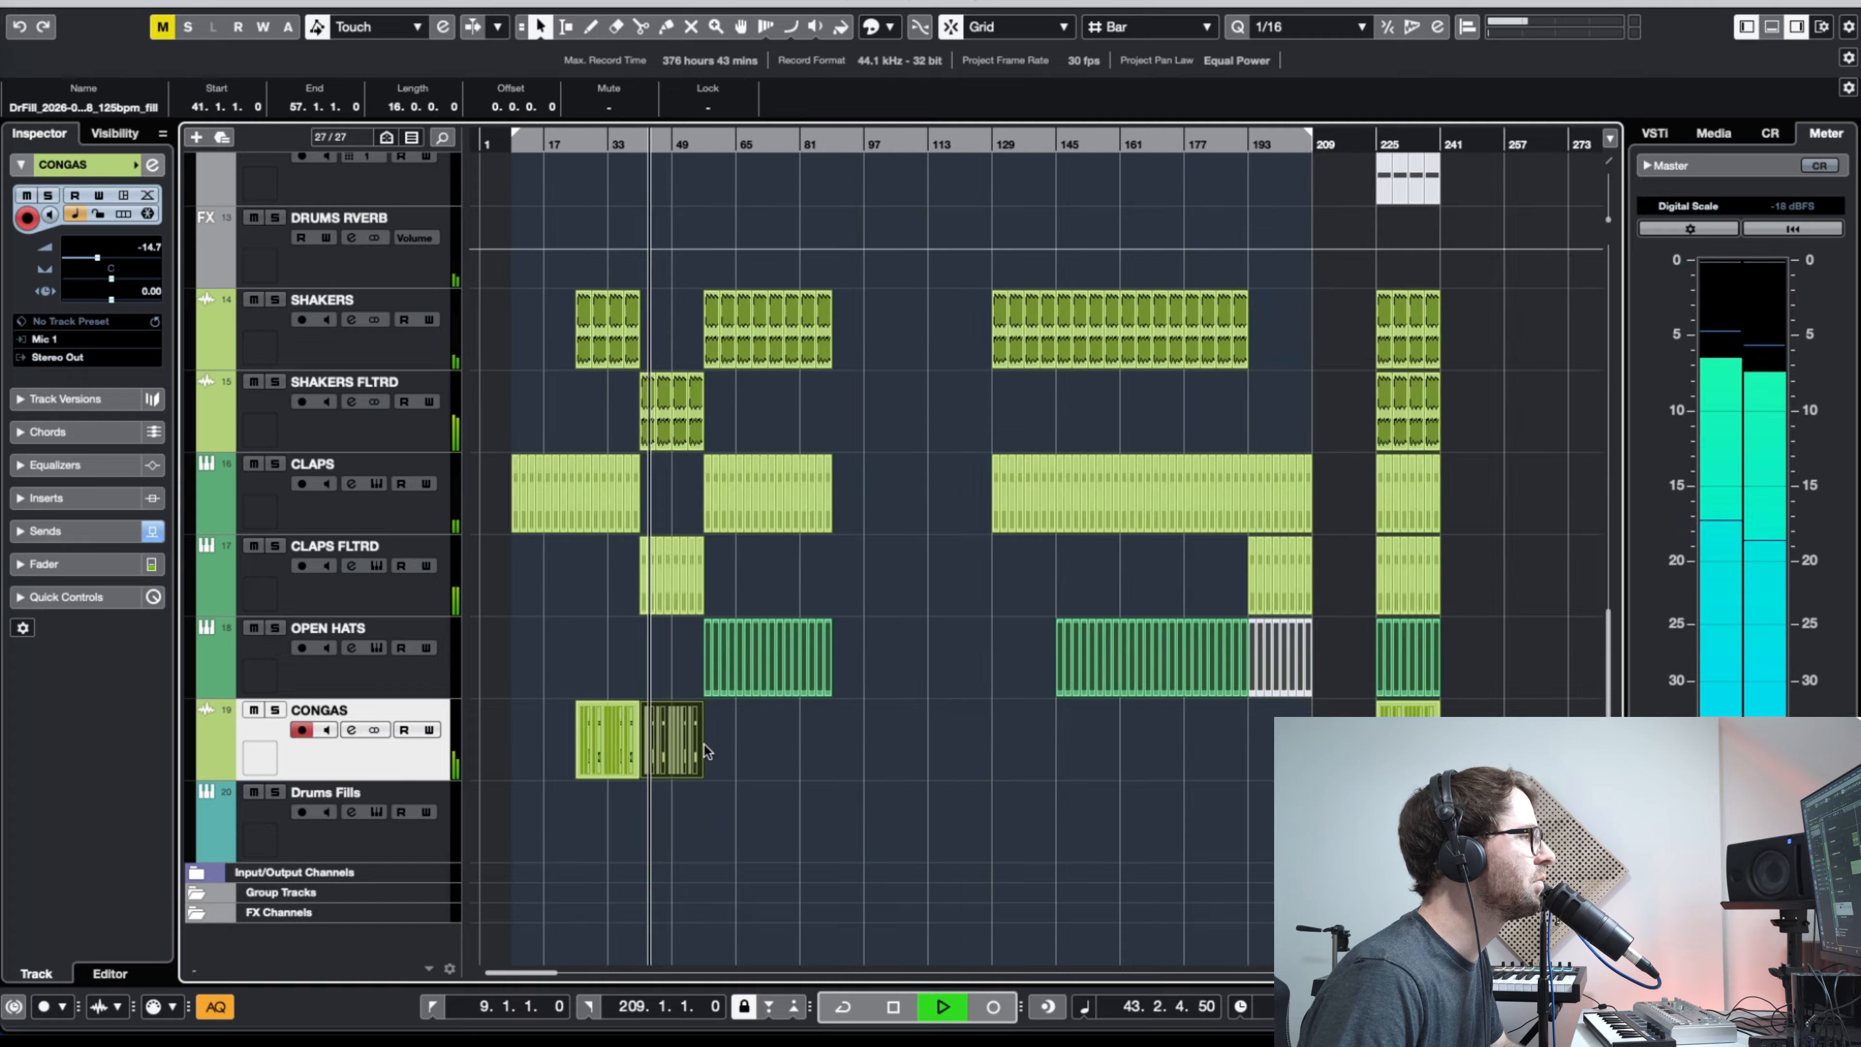
pyautogui.press('h')
pyautogui.press('h')
pyautogui.press('h')
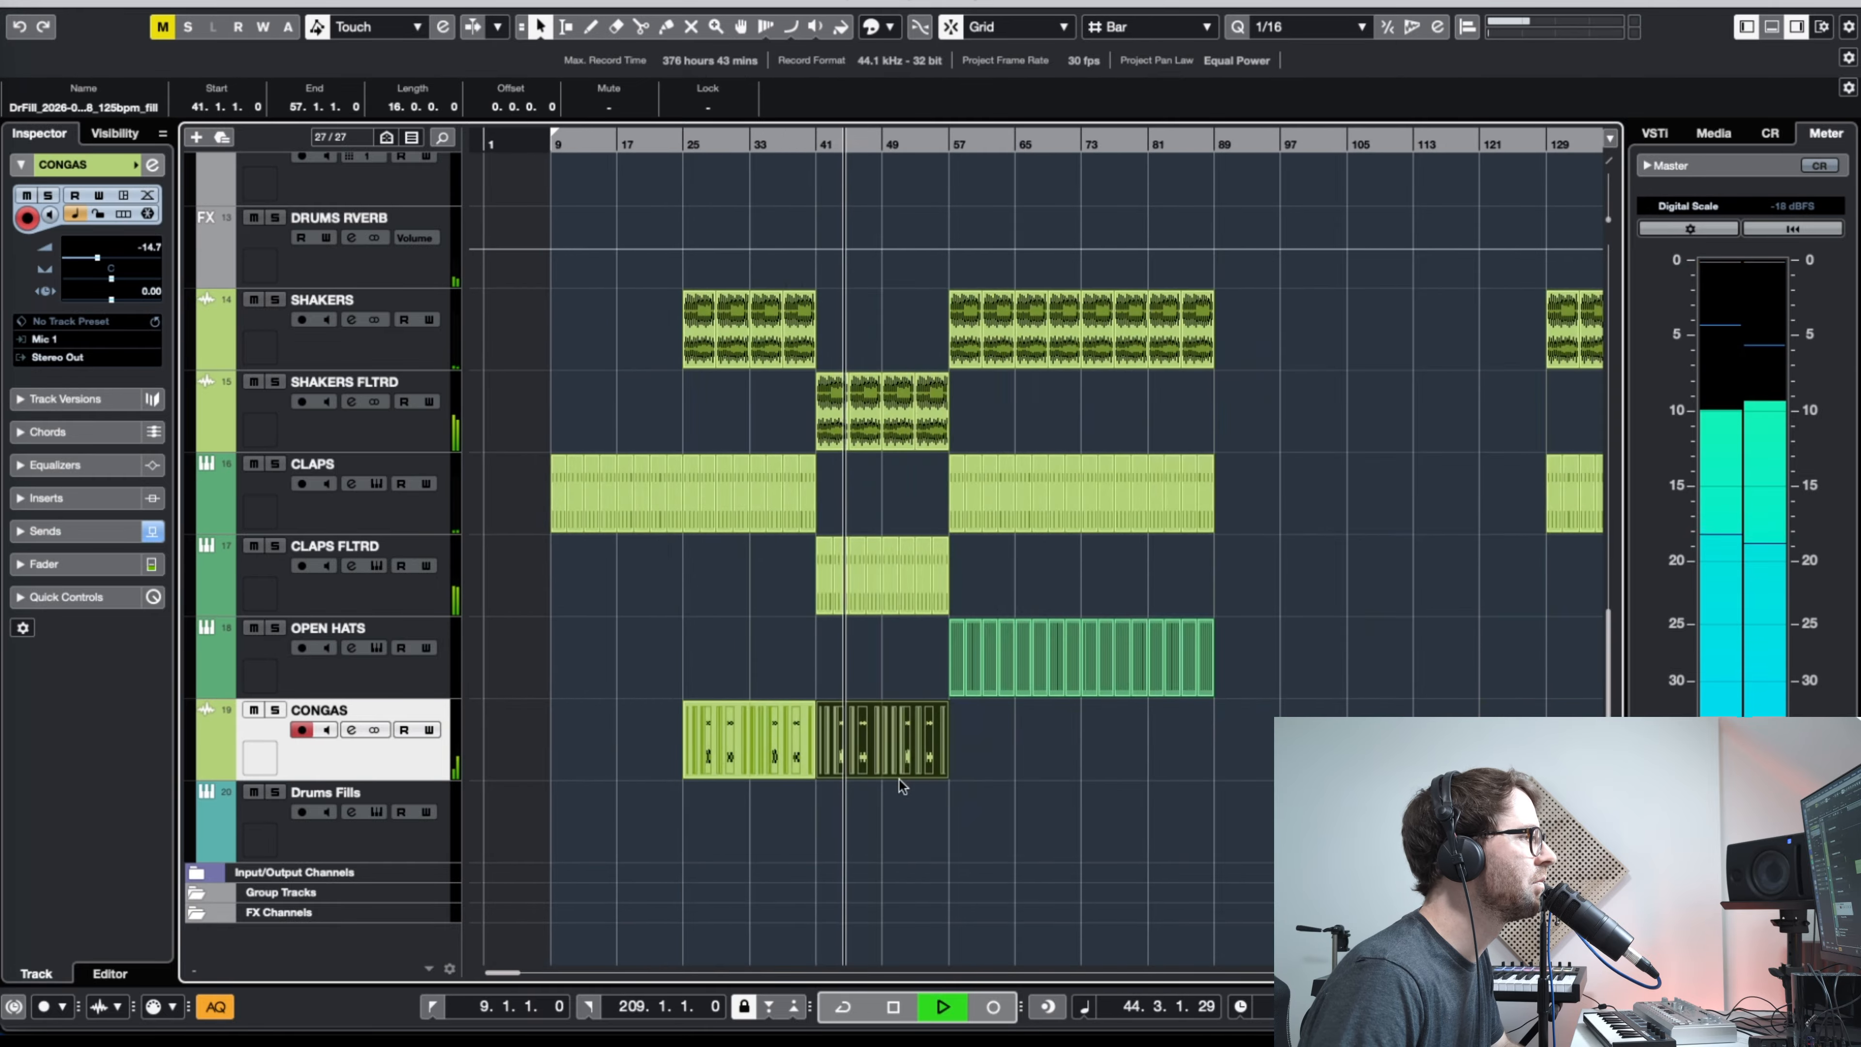
# Step: Stop playback, return the playhead to bar 9 and look over the arranged parts on all tracks
pyautogui.press('g')
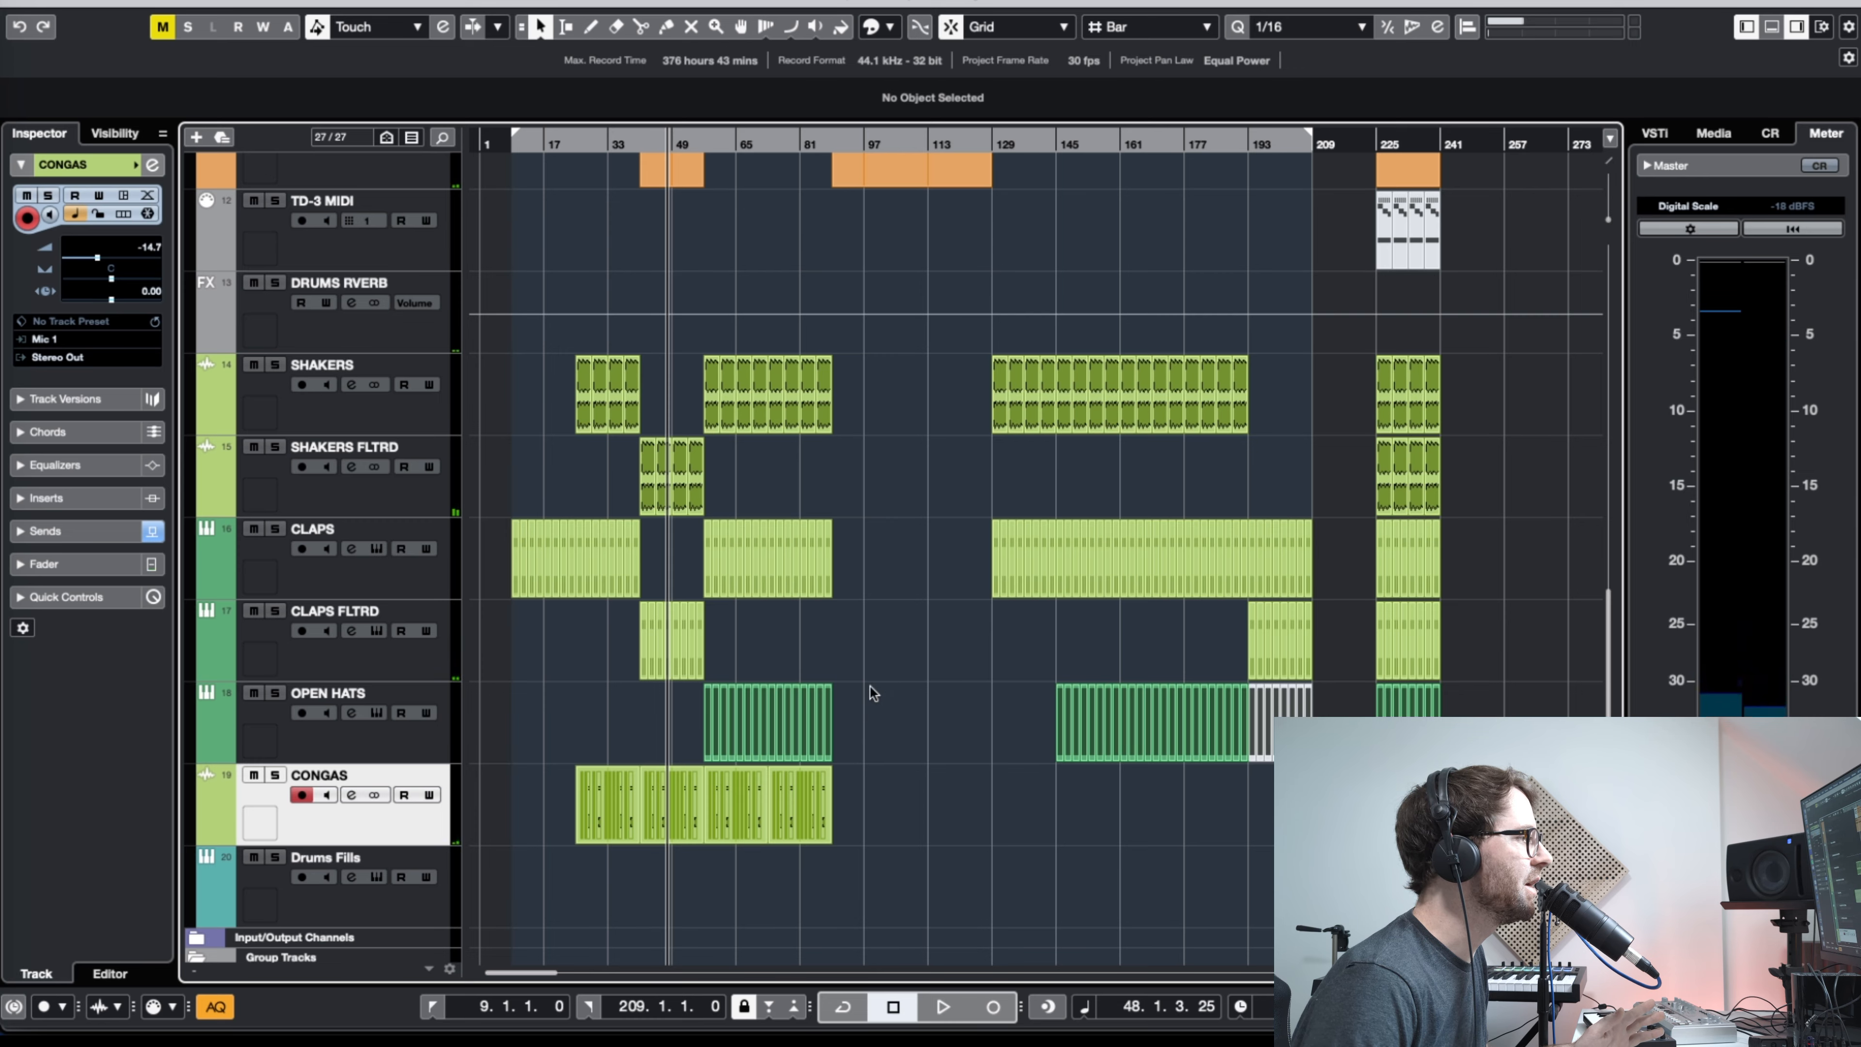
pyautogui.scroll(10, 873, 692)
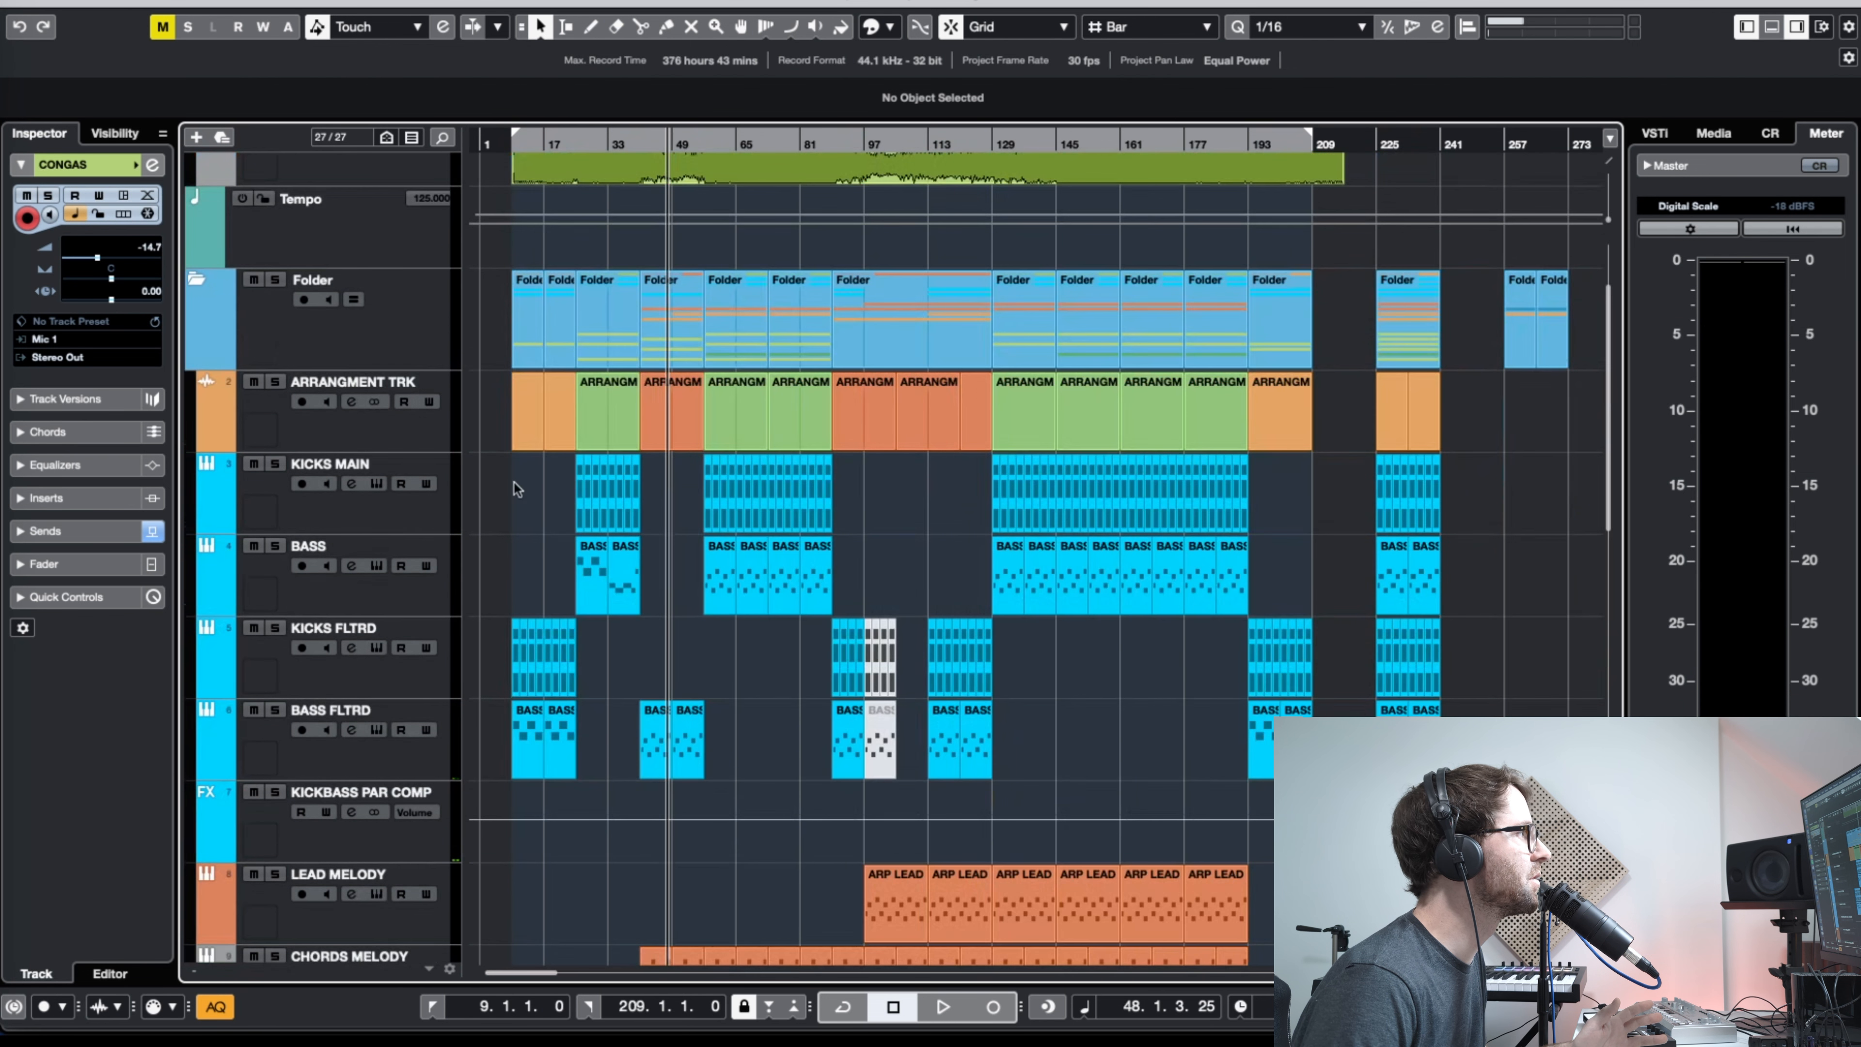
pyautogui.click(370, 439)
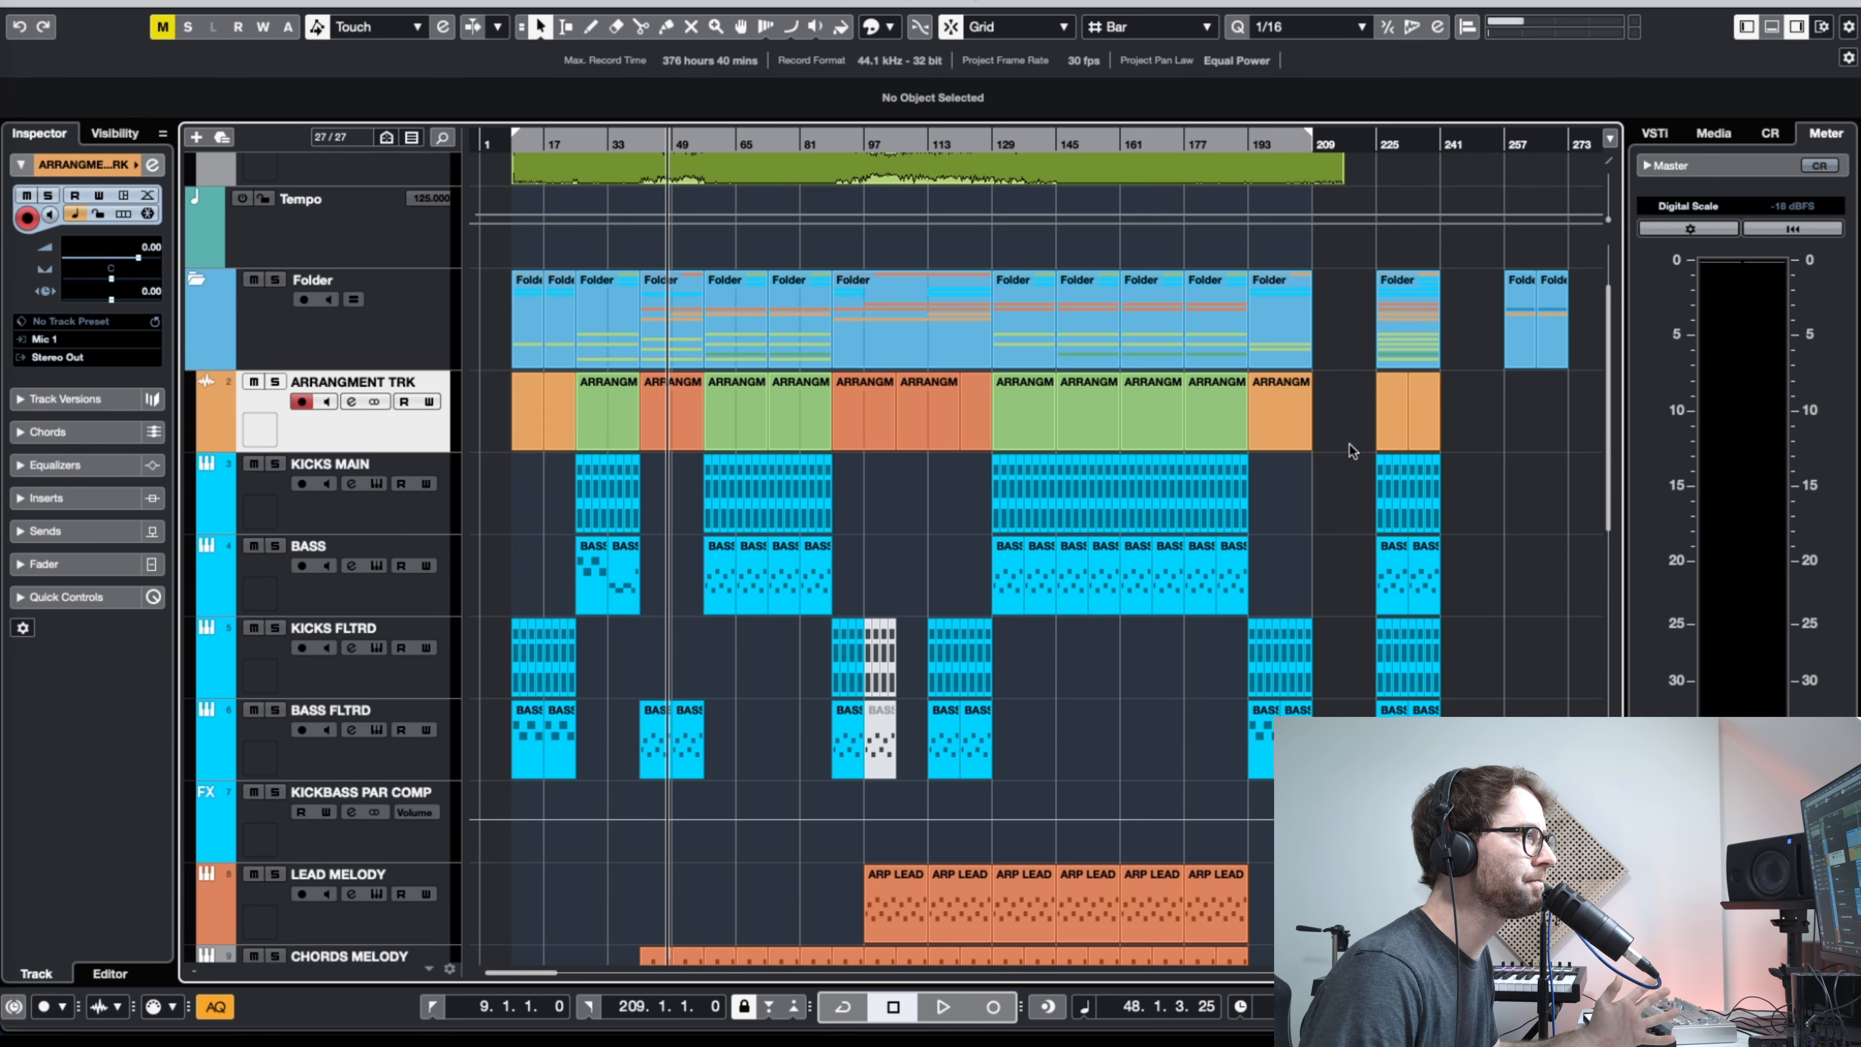
pyautogui.scroll(2, 1227, 239)
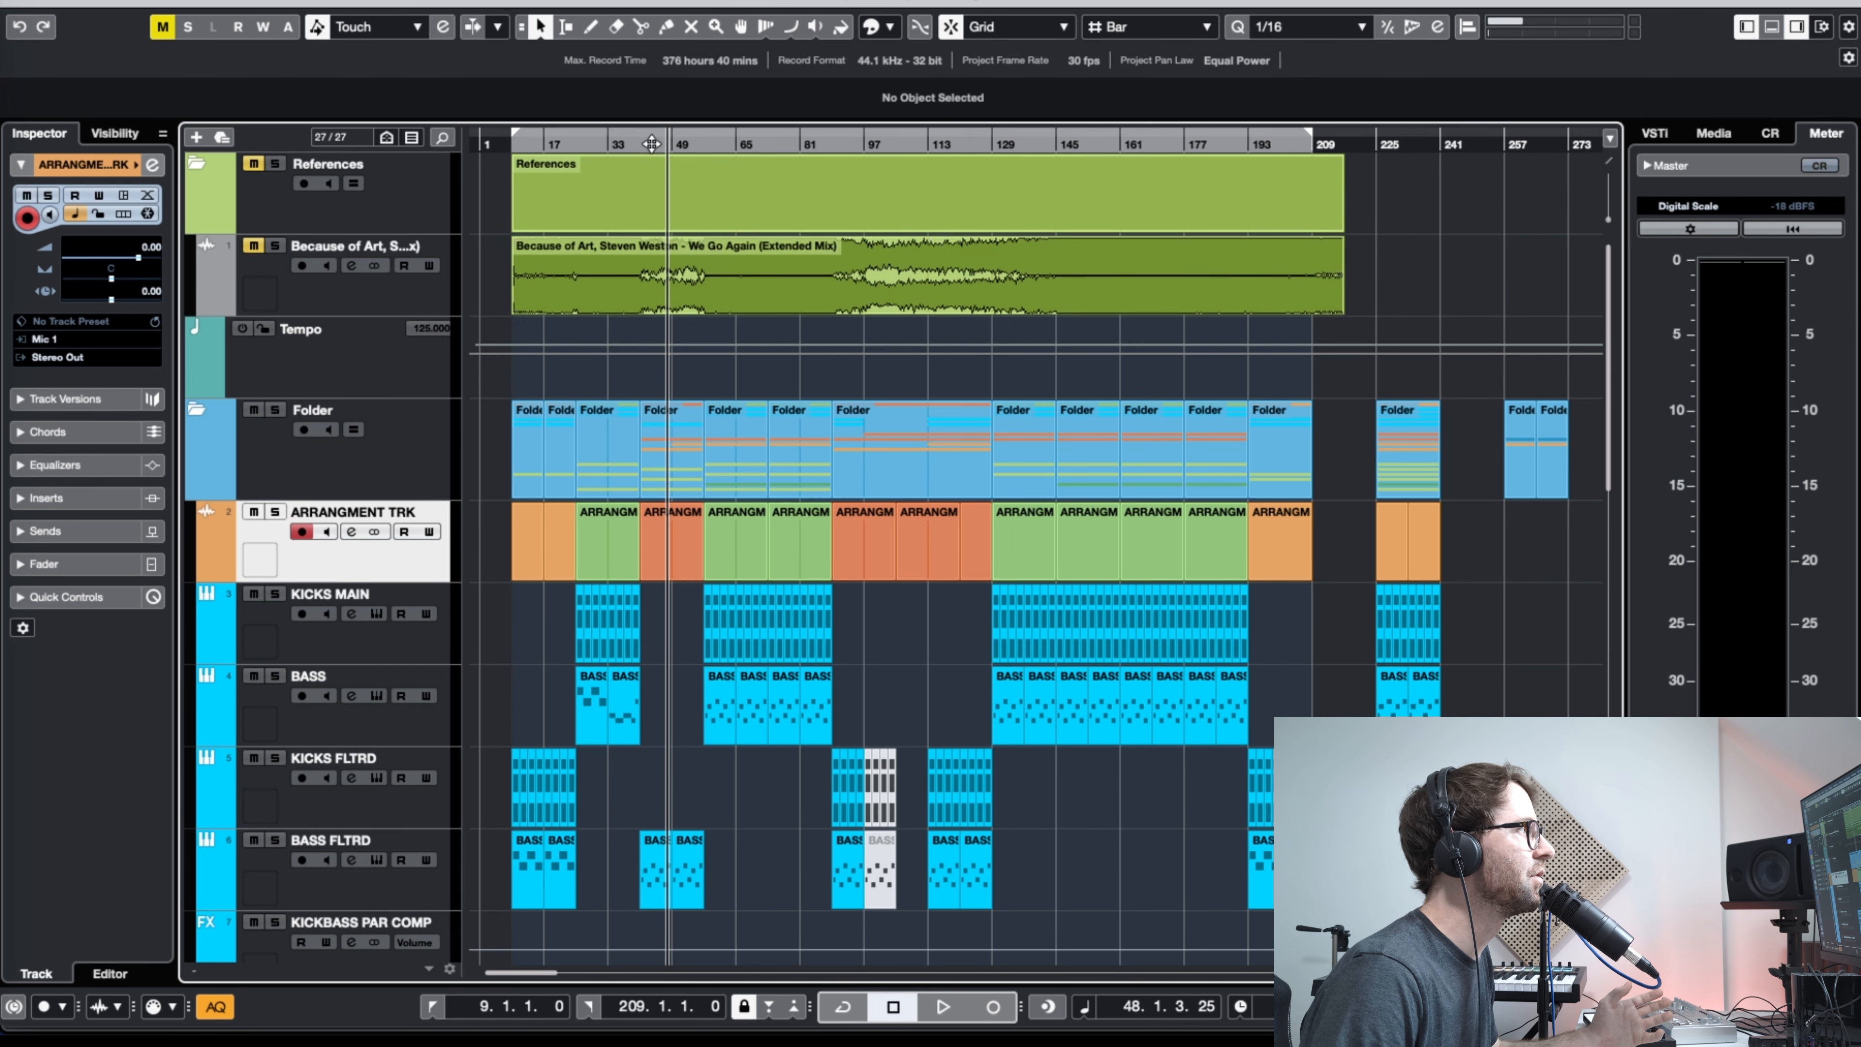
pyautogui.moveTo(652, 141); pyautogui.dragTo(513, 167)
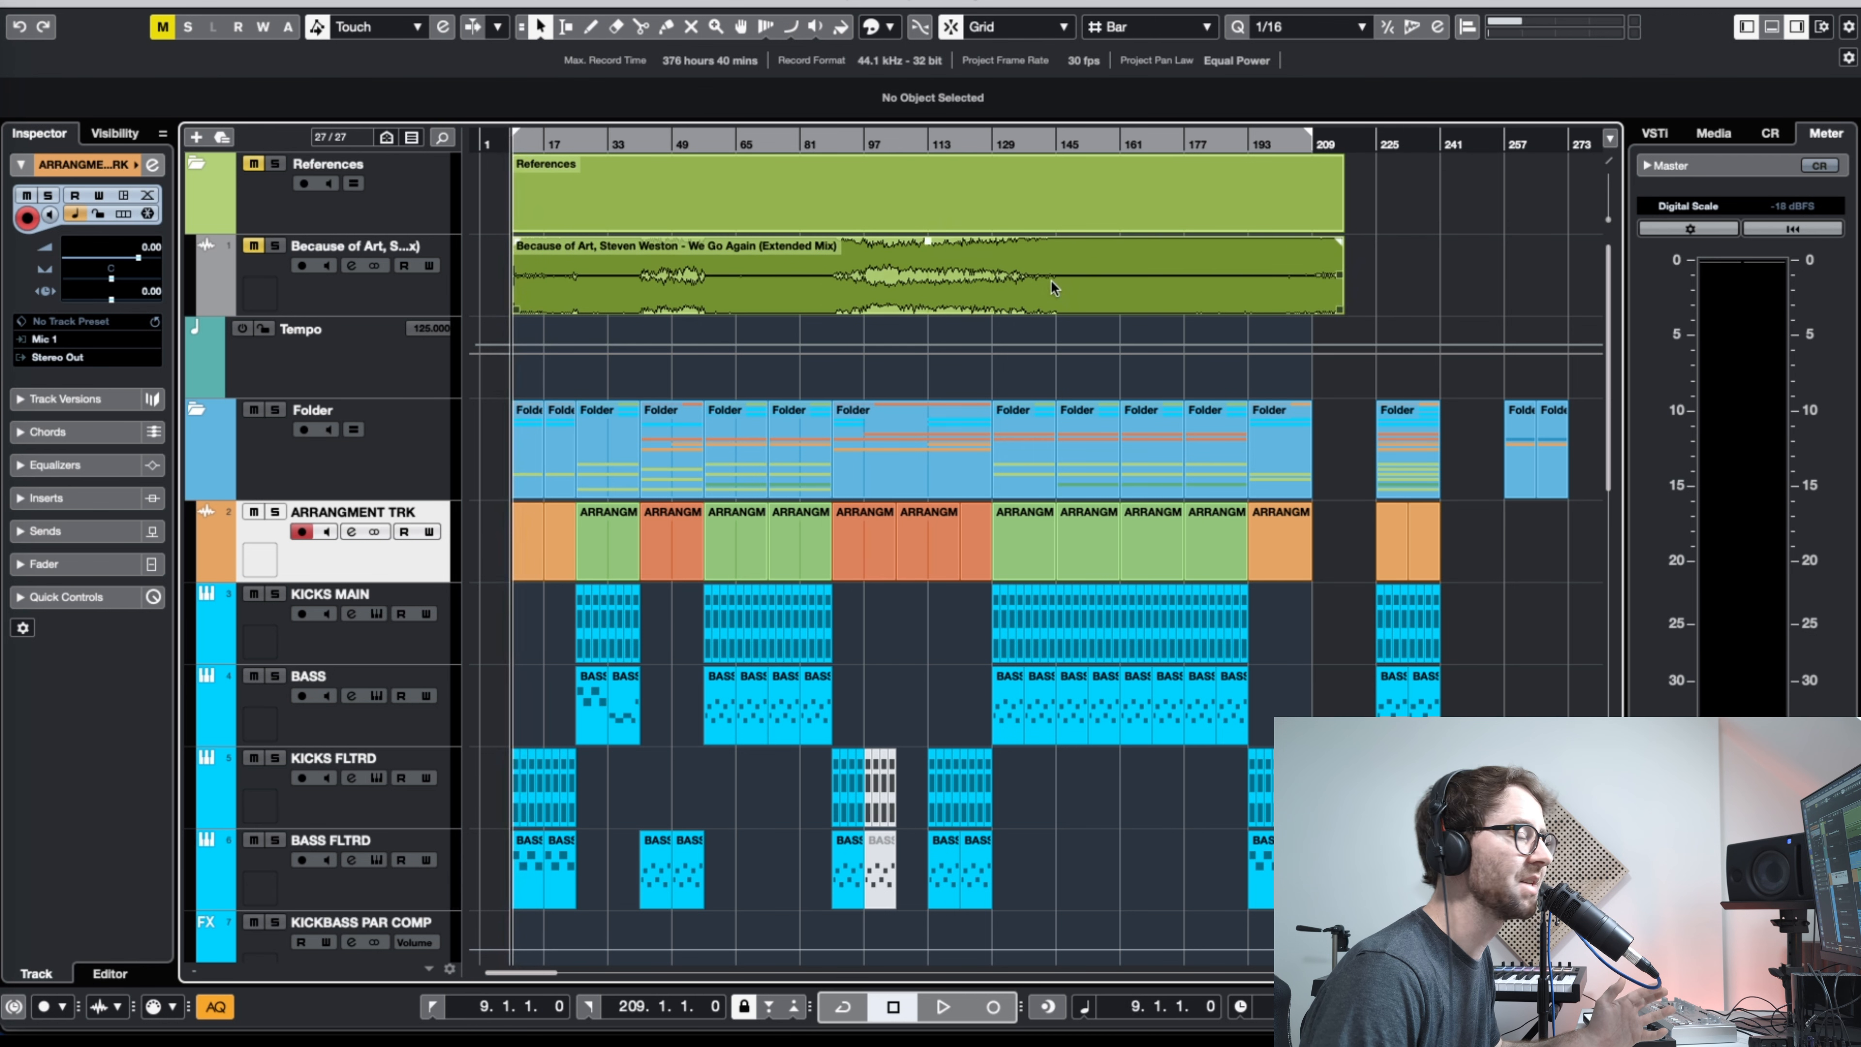
pyautogui.scroll(-2, 1287, 473)
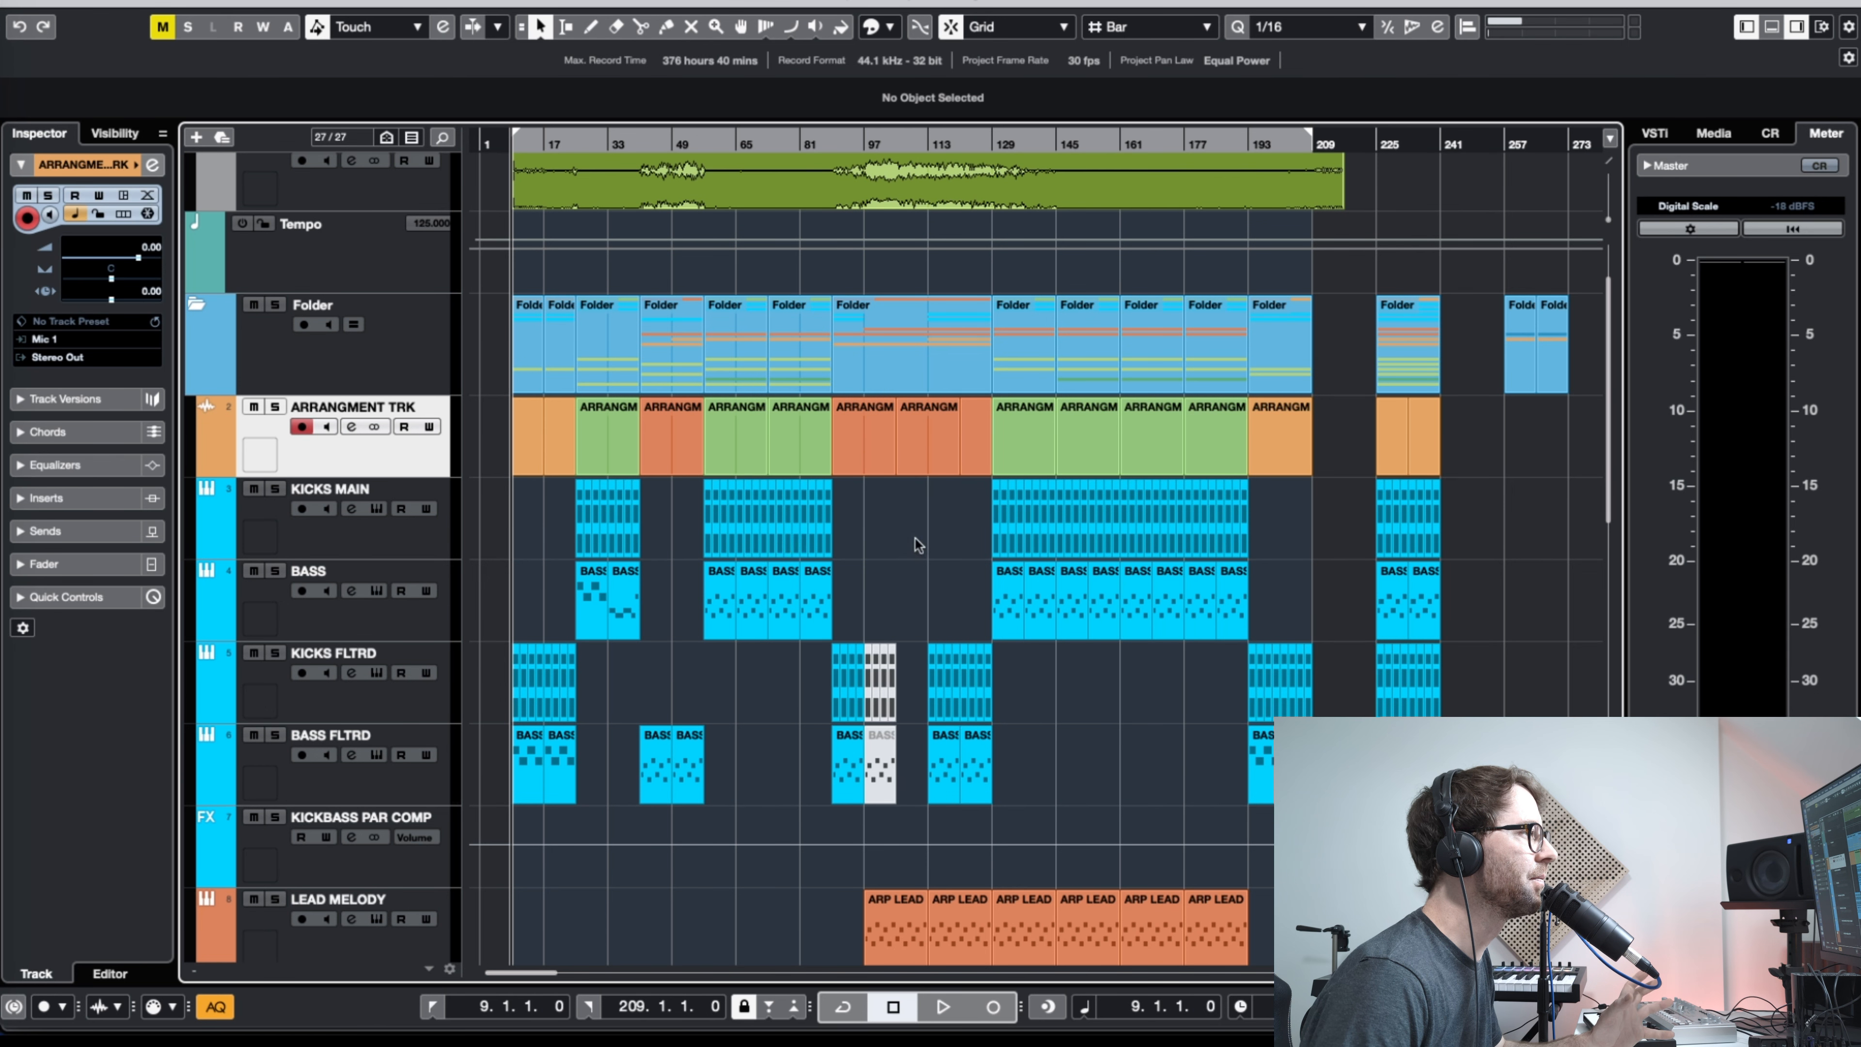
pyautogui.scroll(-4, 916, 544)
pyautogui.scroll(-3, 1304, 674)
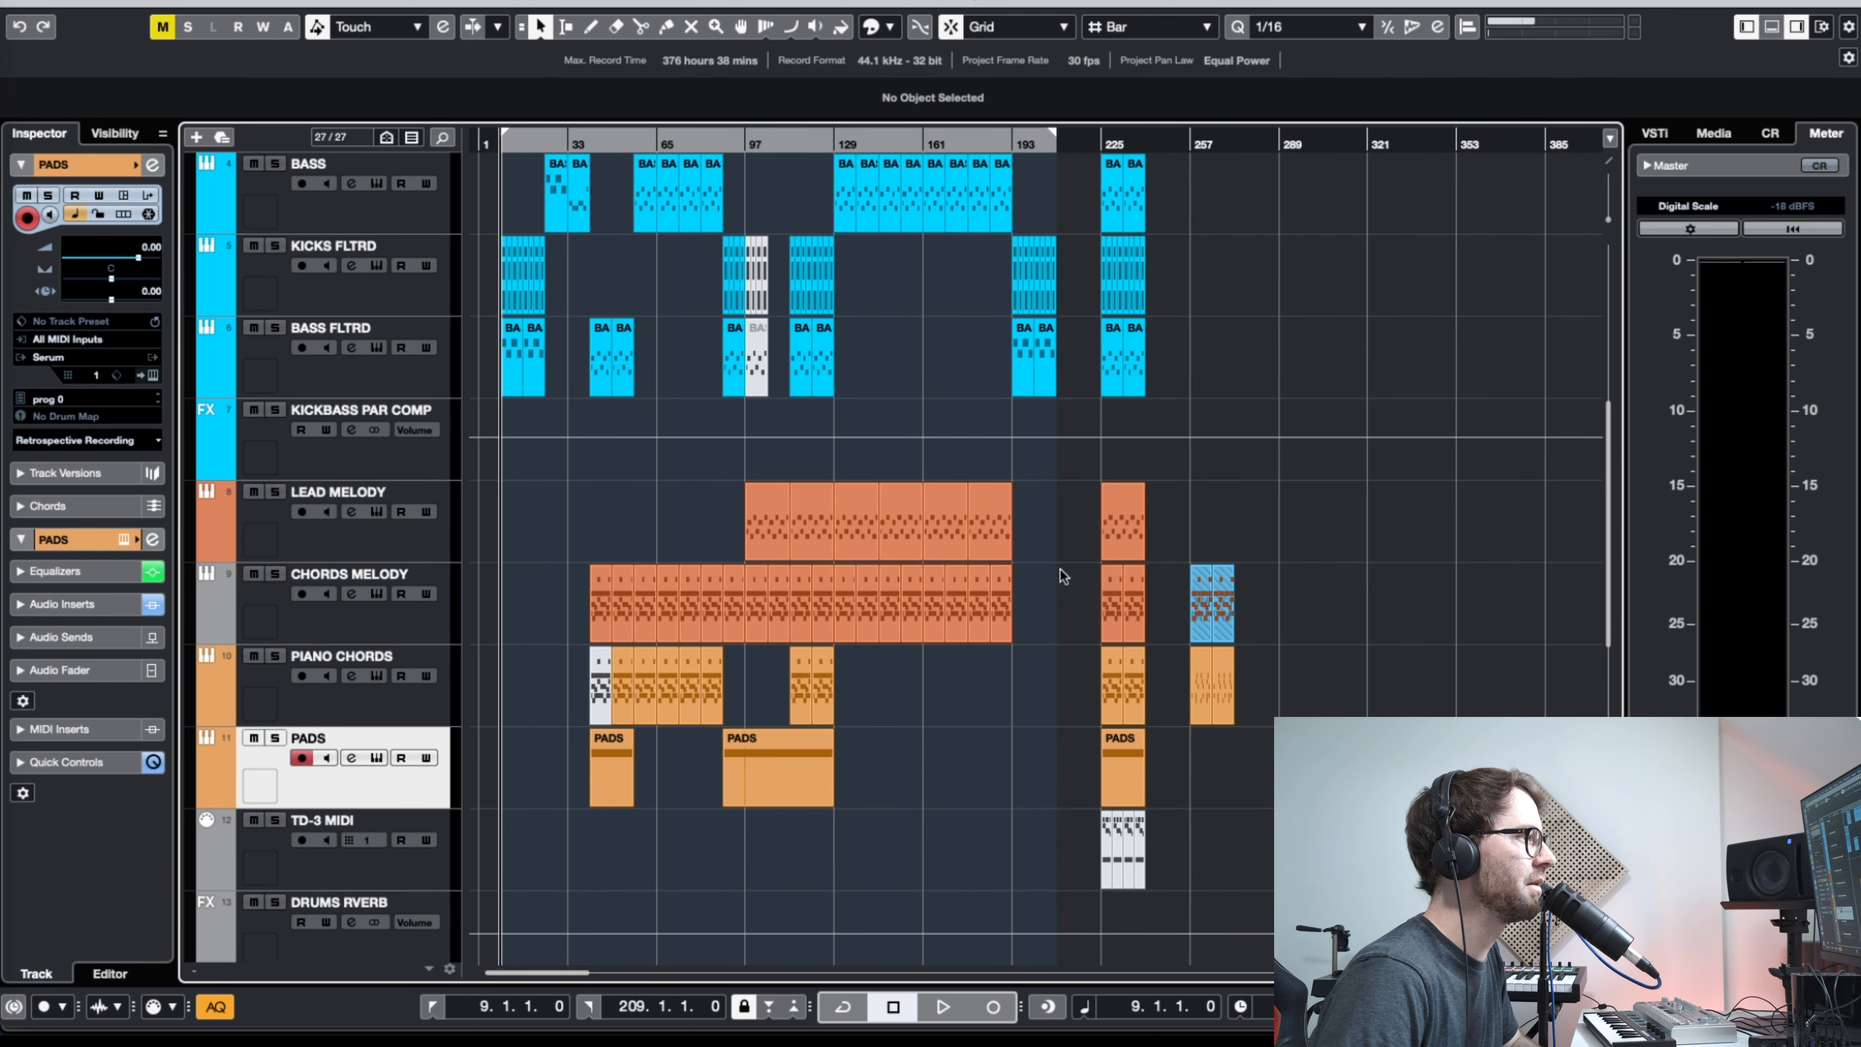
pyautogui.scroll(3, 1155, 570)
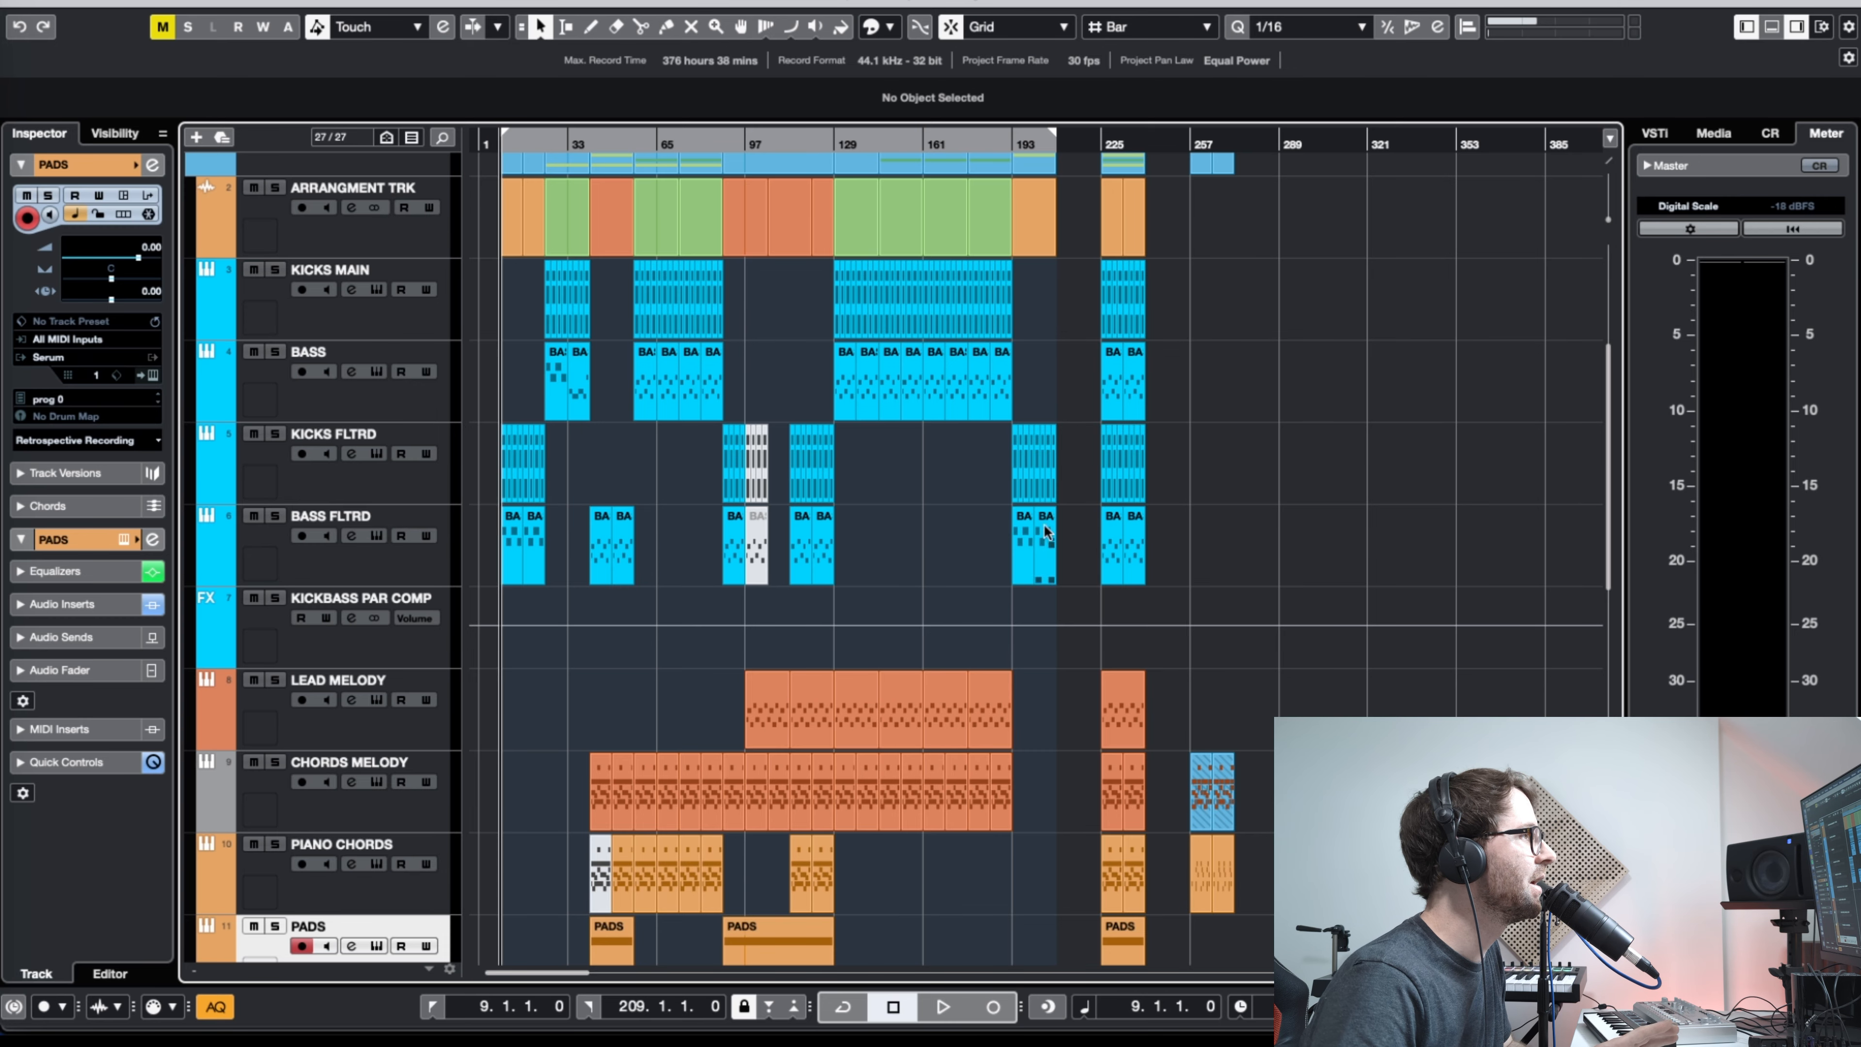
pyautogui.scroll(-2, 1313, 480)
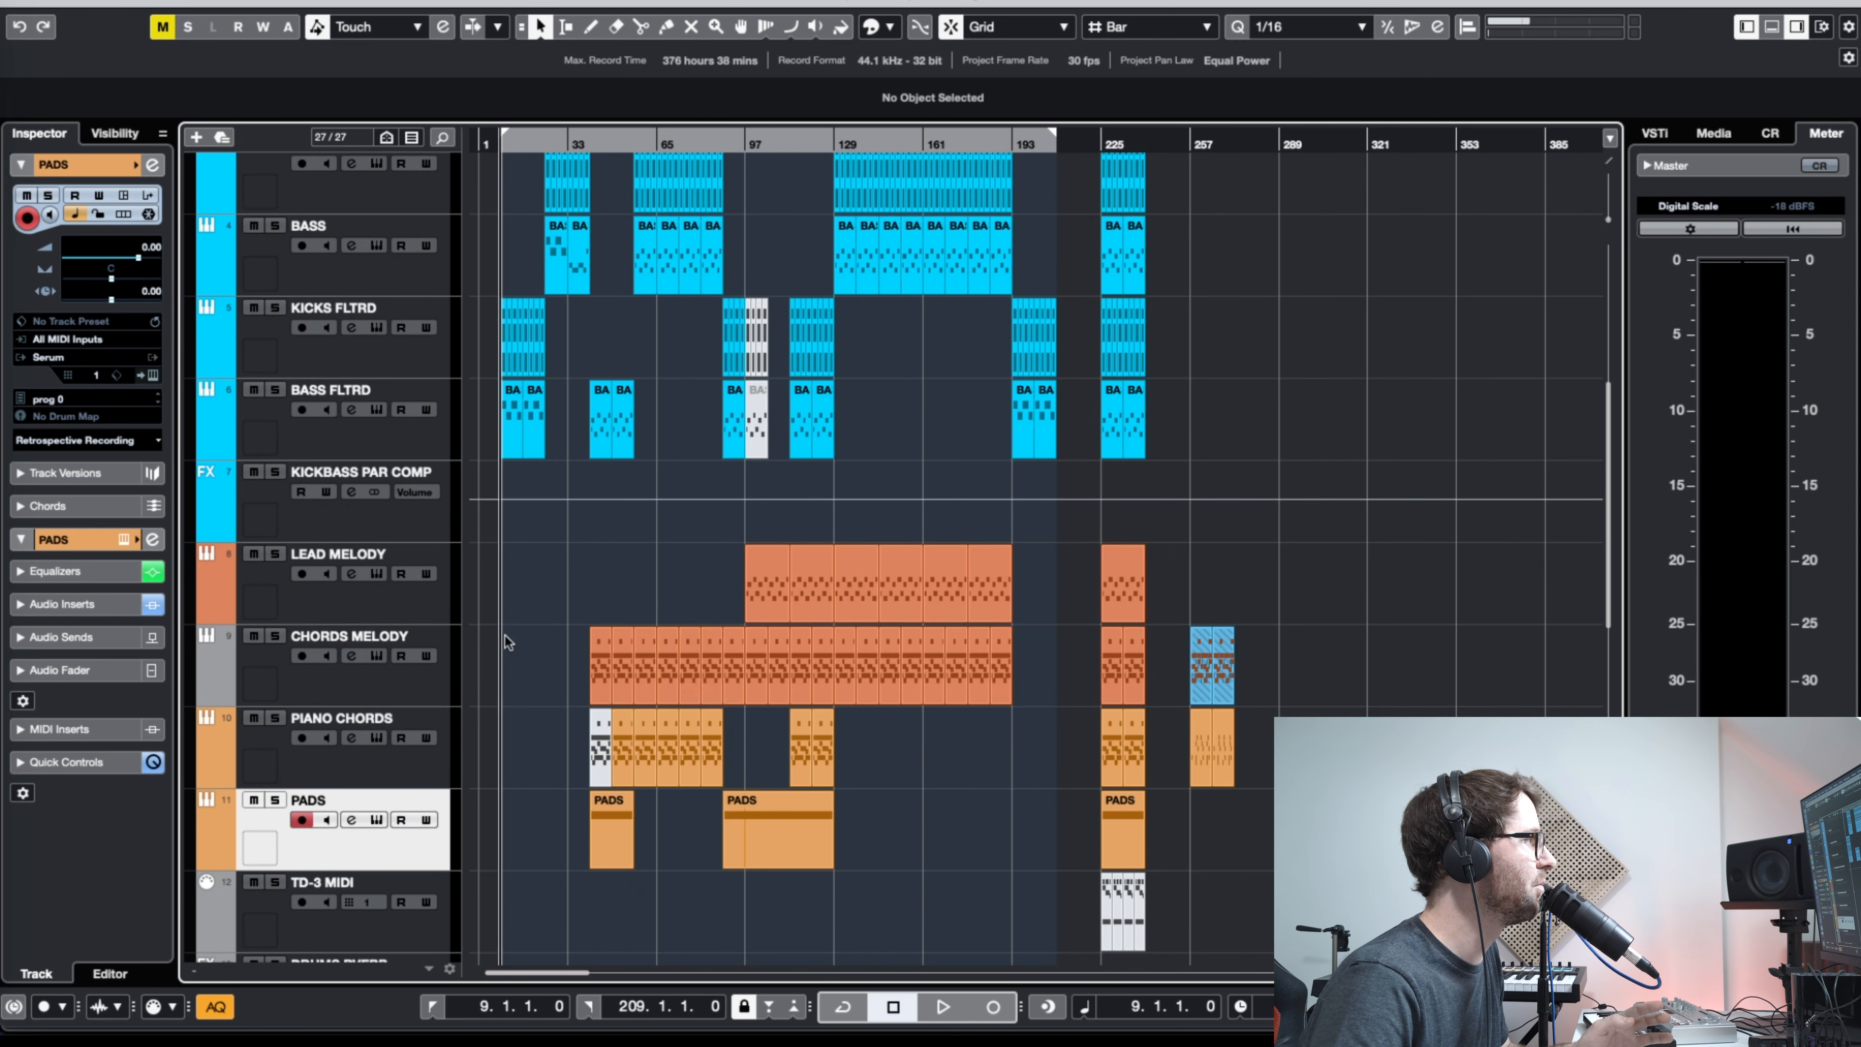
# Step: Open the ARP LEAD MELODY part at bar 225 to inspect its notes, and close the editor again
pyautogui.click(386, 614)
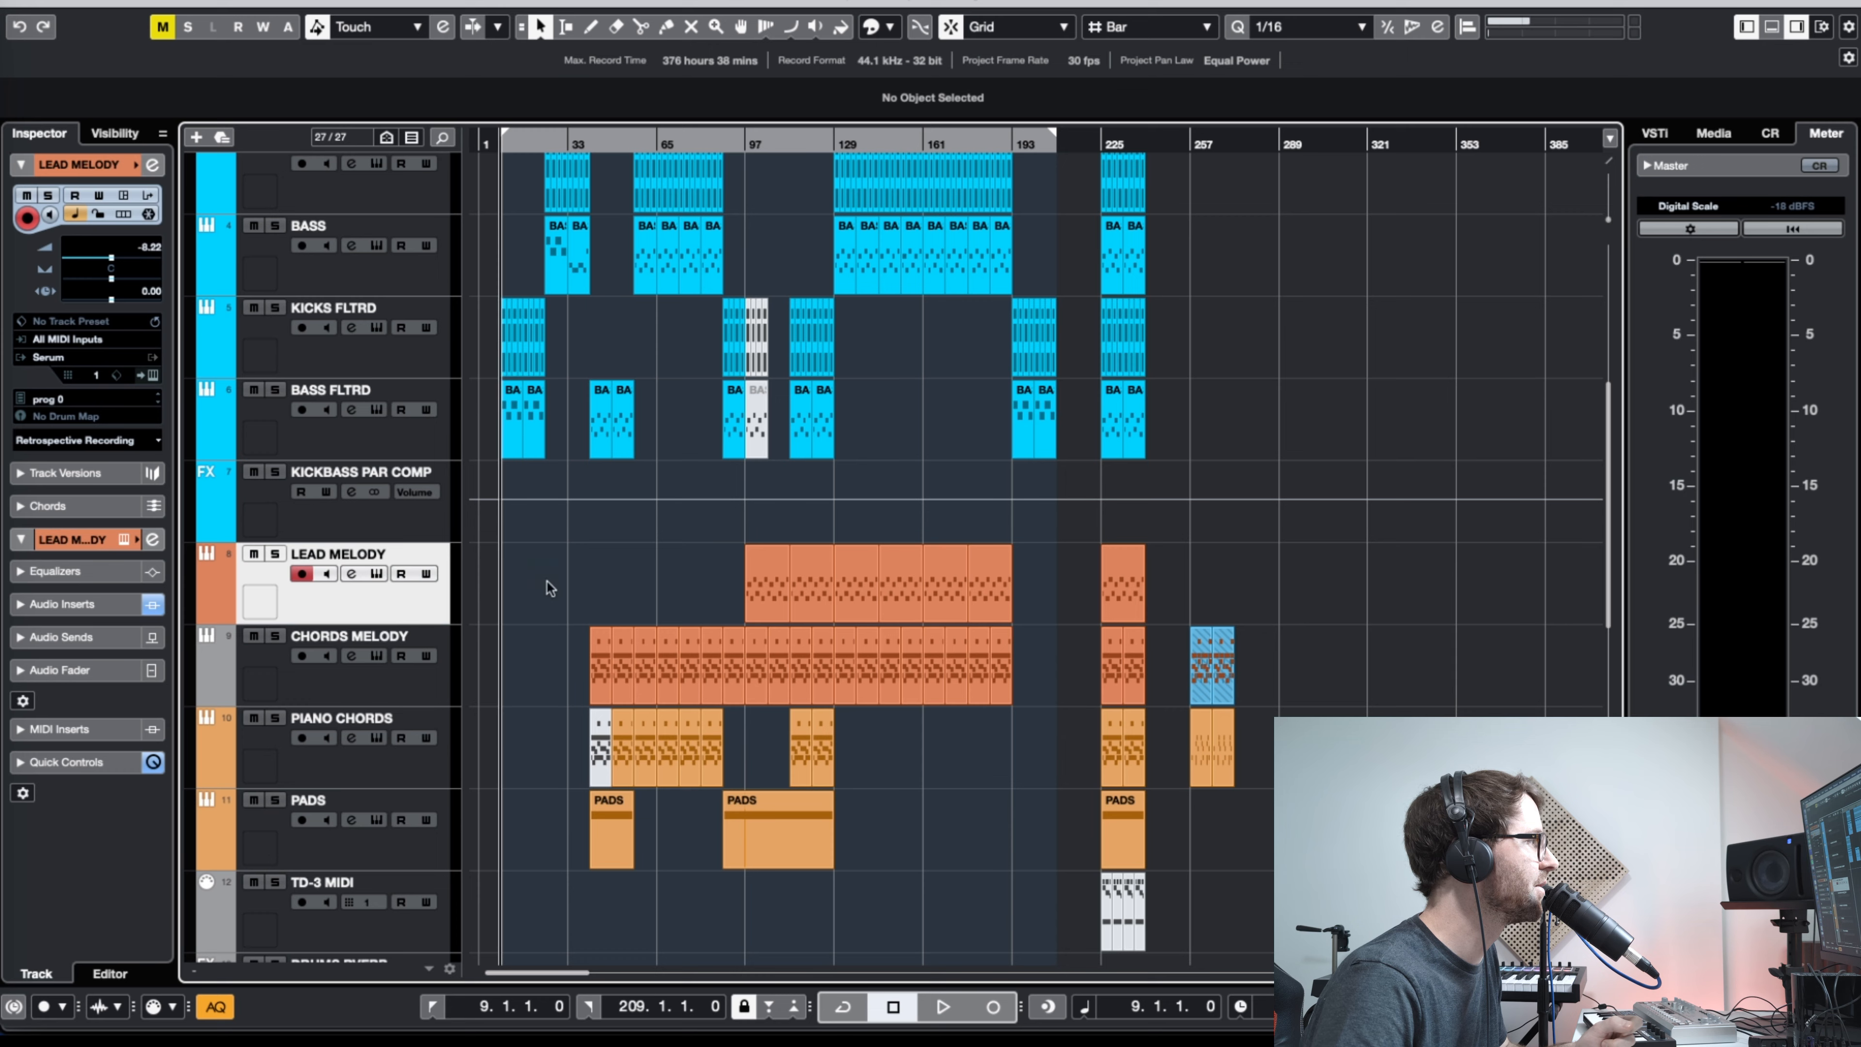
pyautogui.doubleClick(1122, 586)
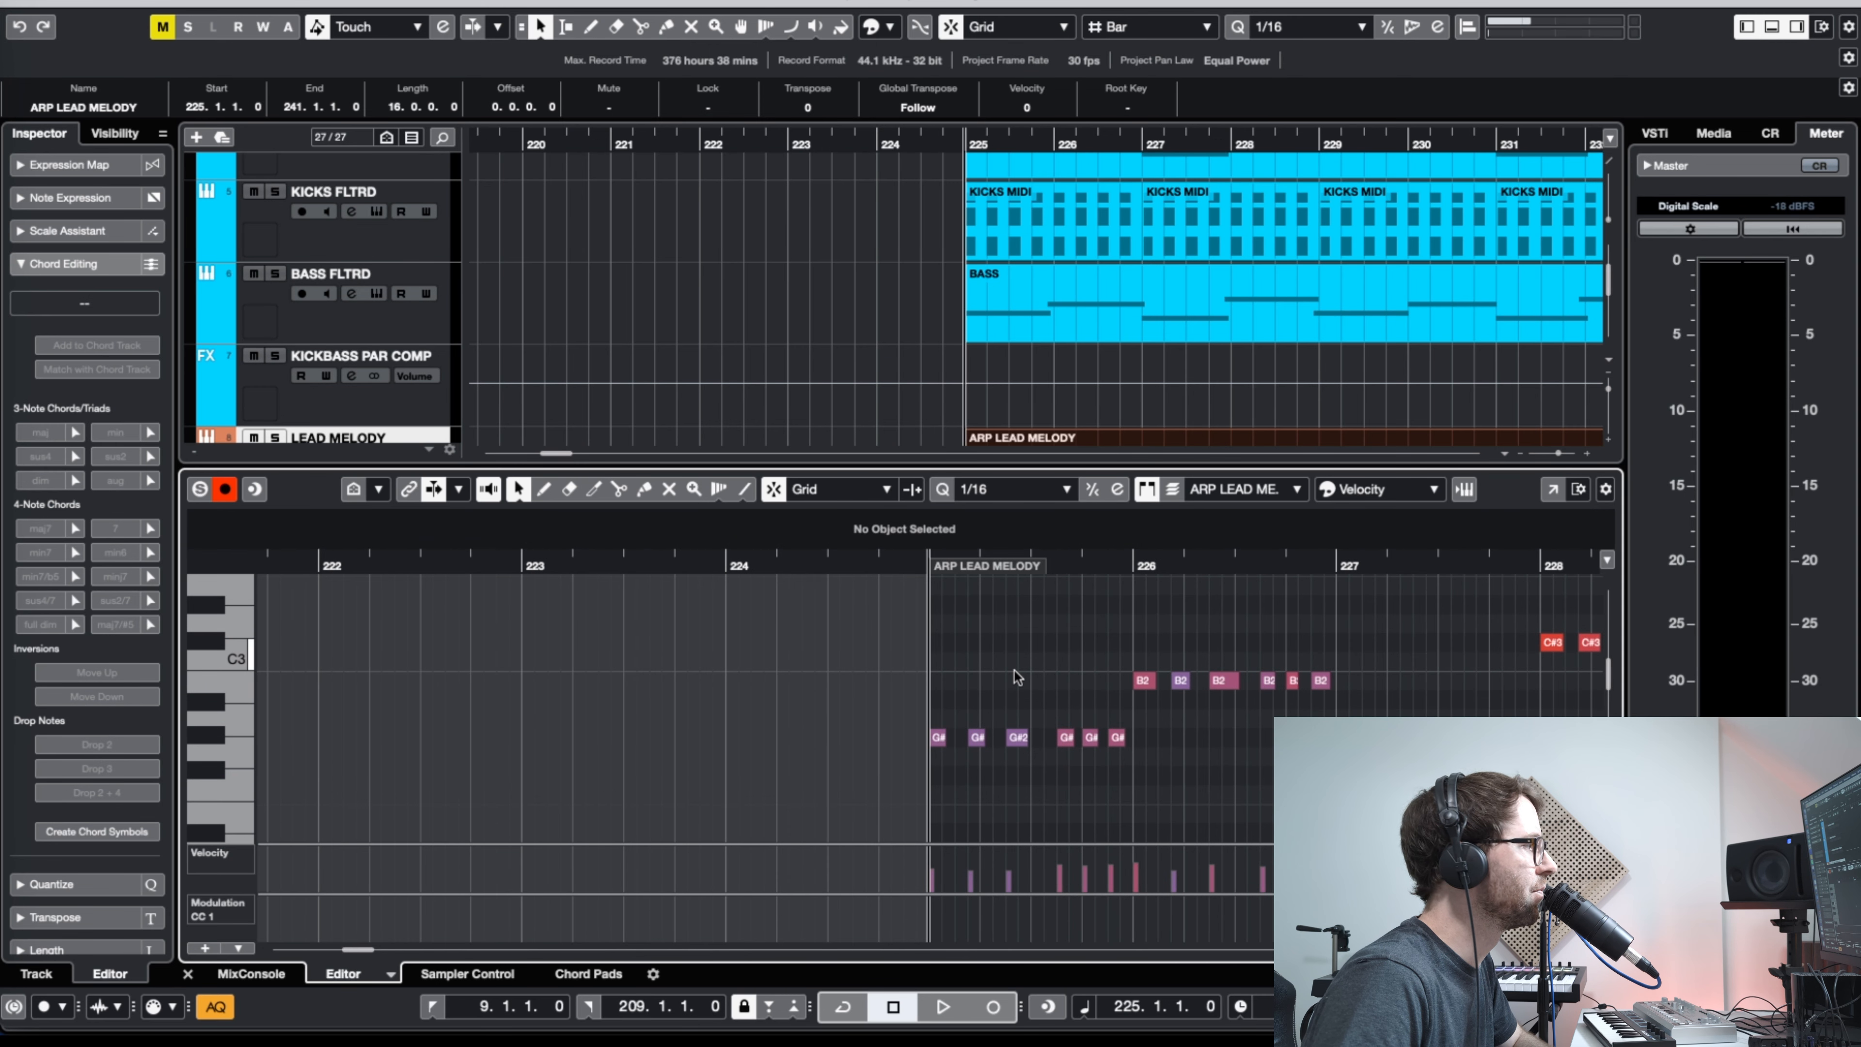
pyautogui.click(189, 972)
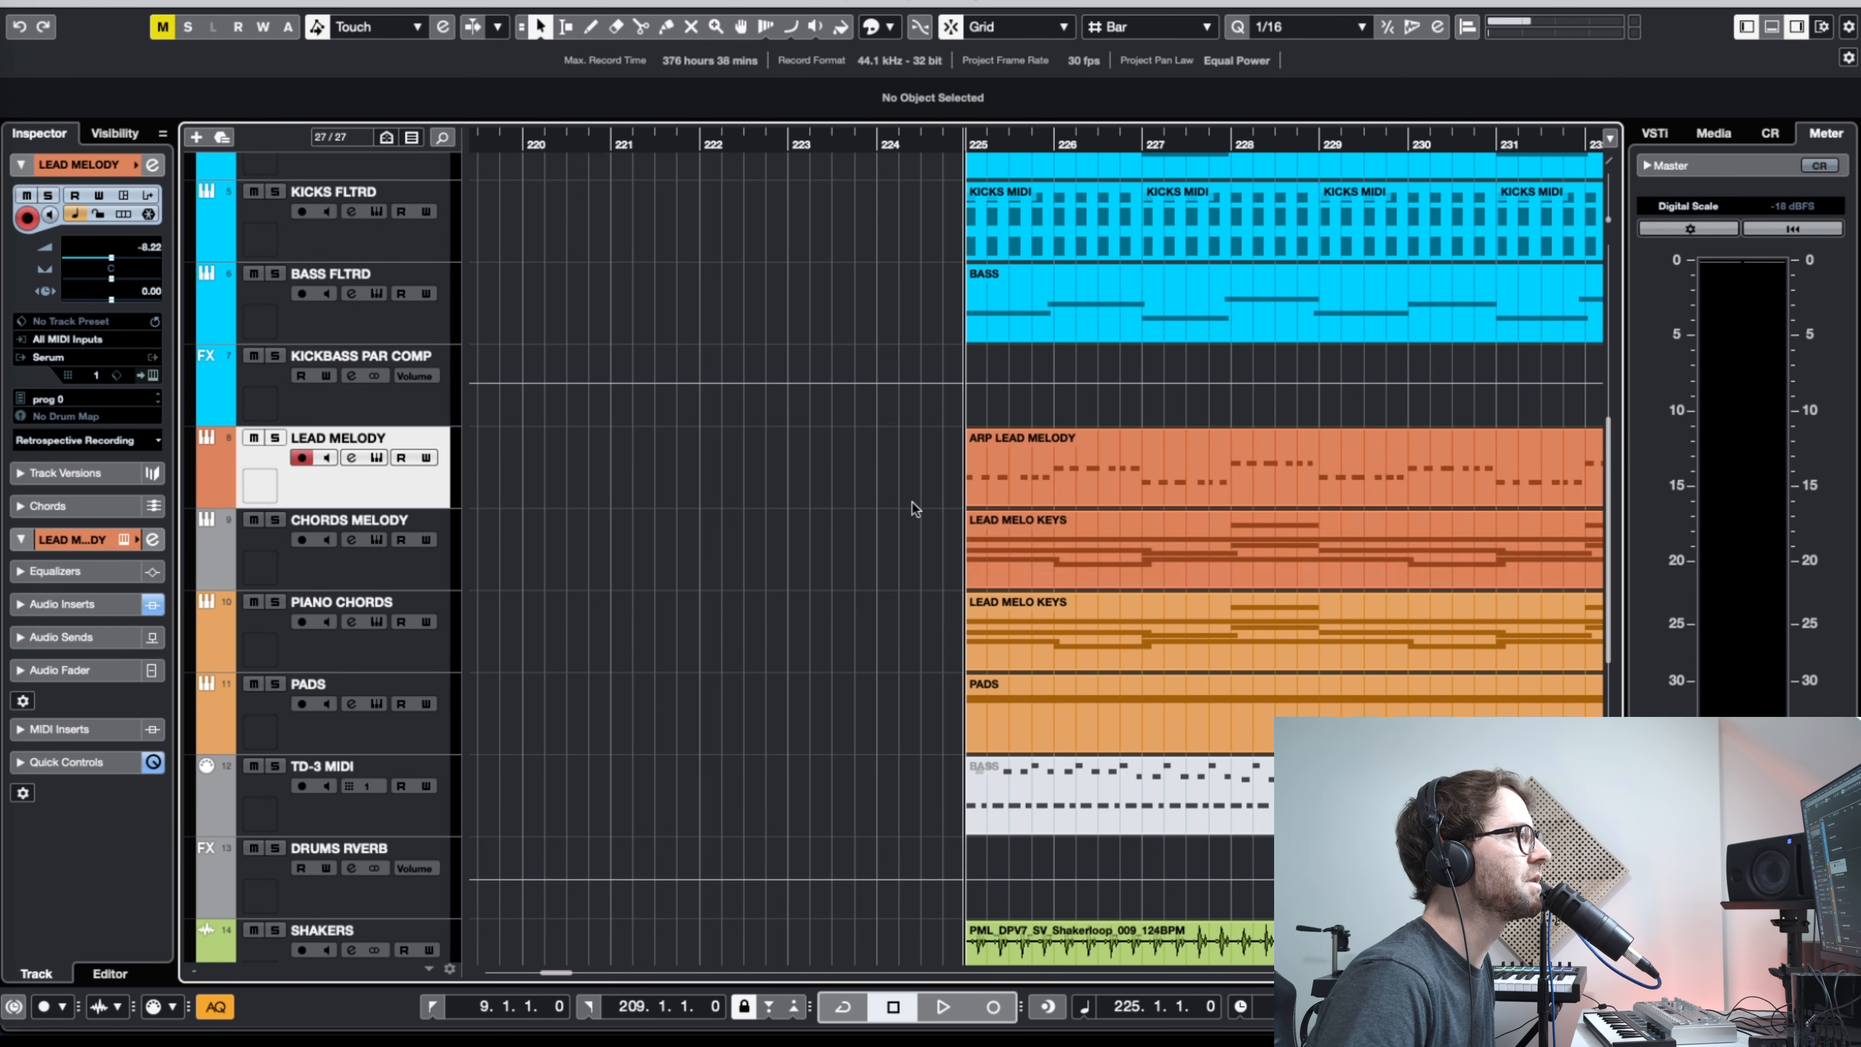
# Step: Solo the LEAD MELODY track, listen to its sound and set the locators from bar 225 to bar 226
pyautogui.click(1090, 470)
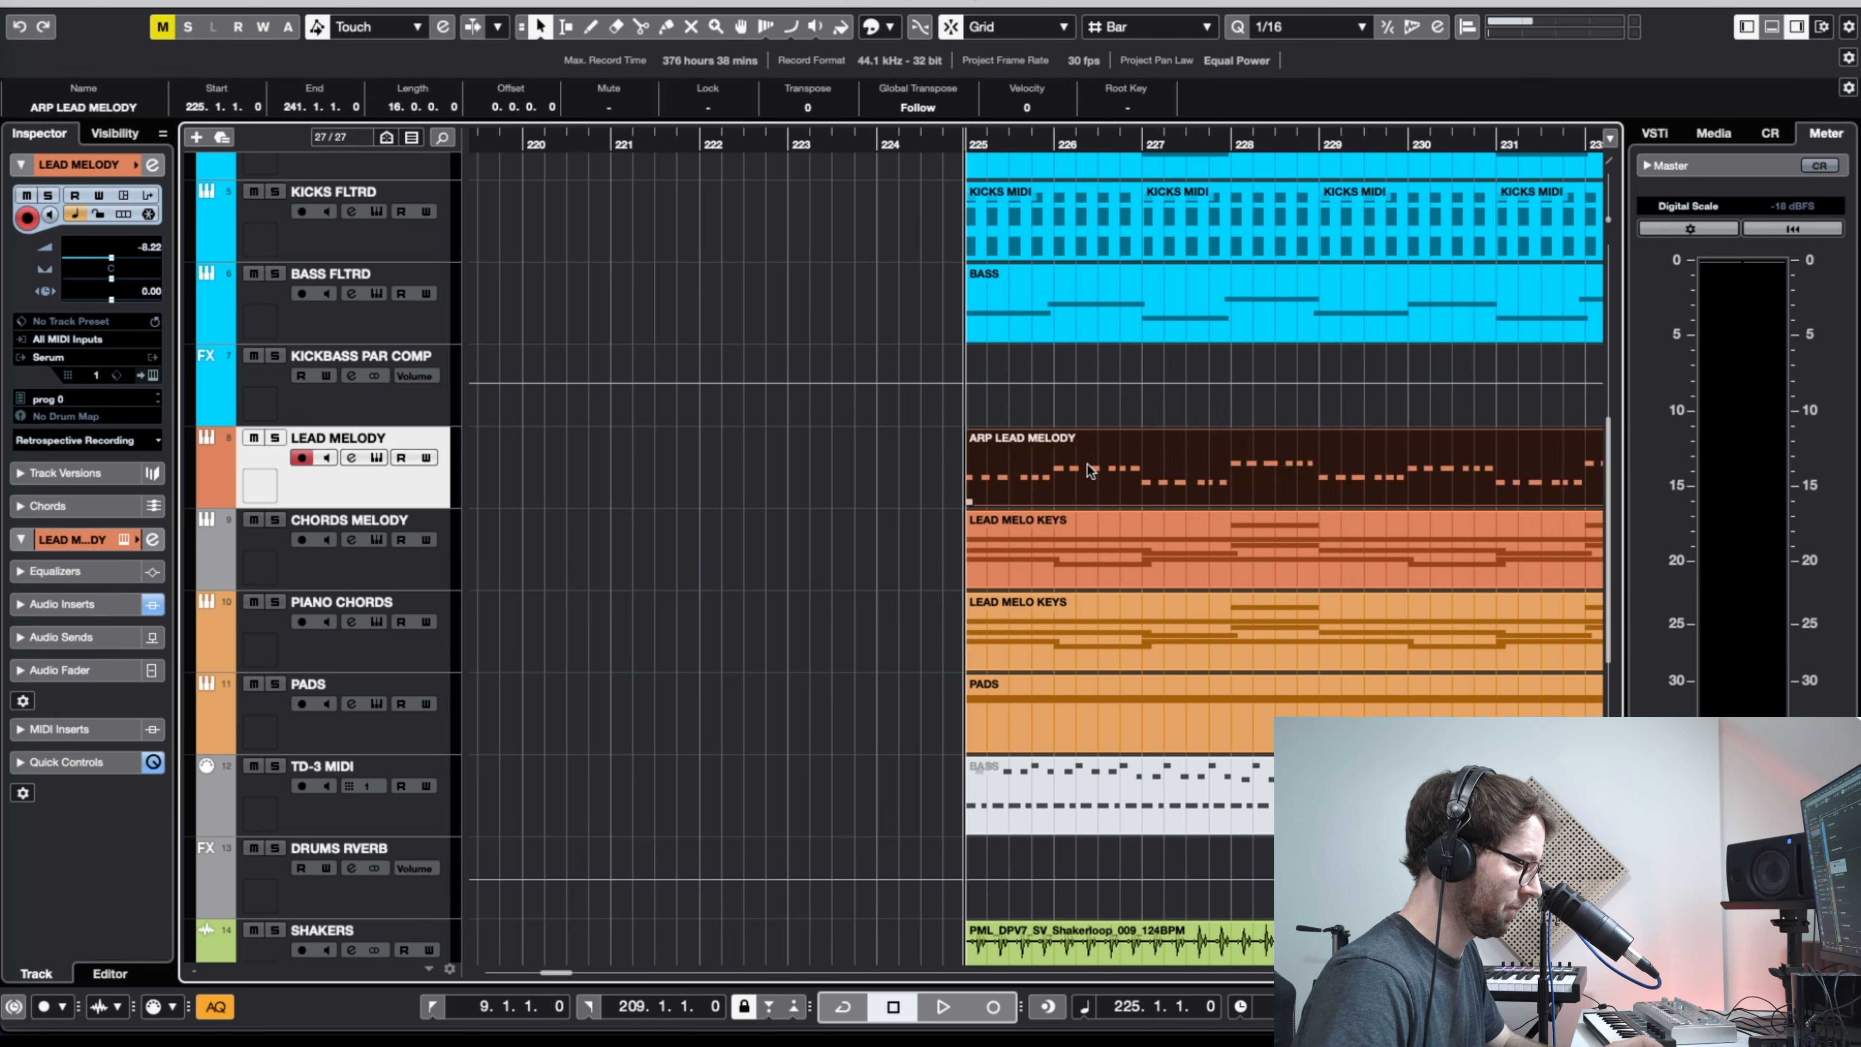
pyautogui.press('g')
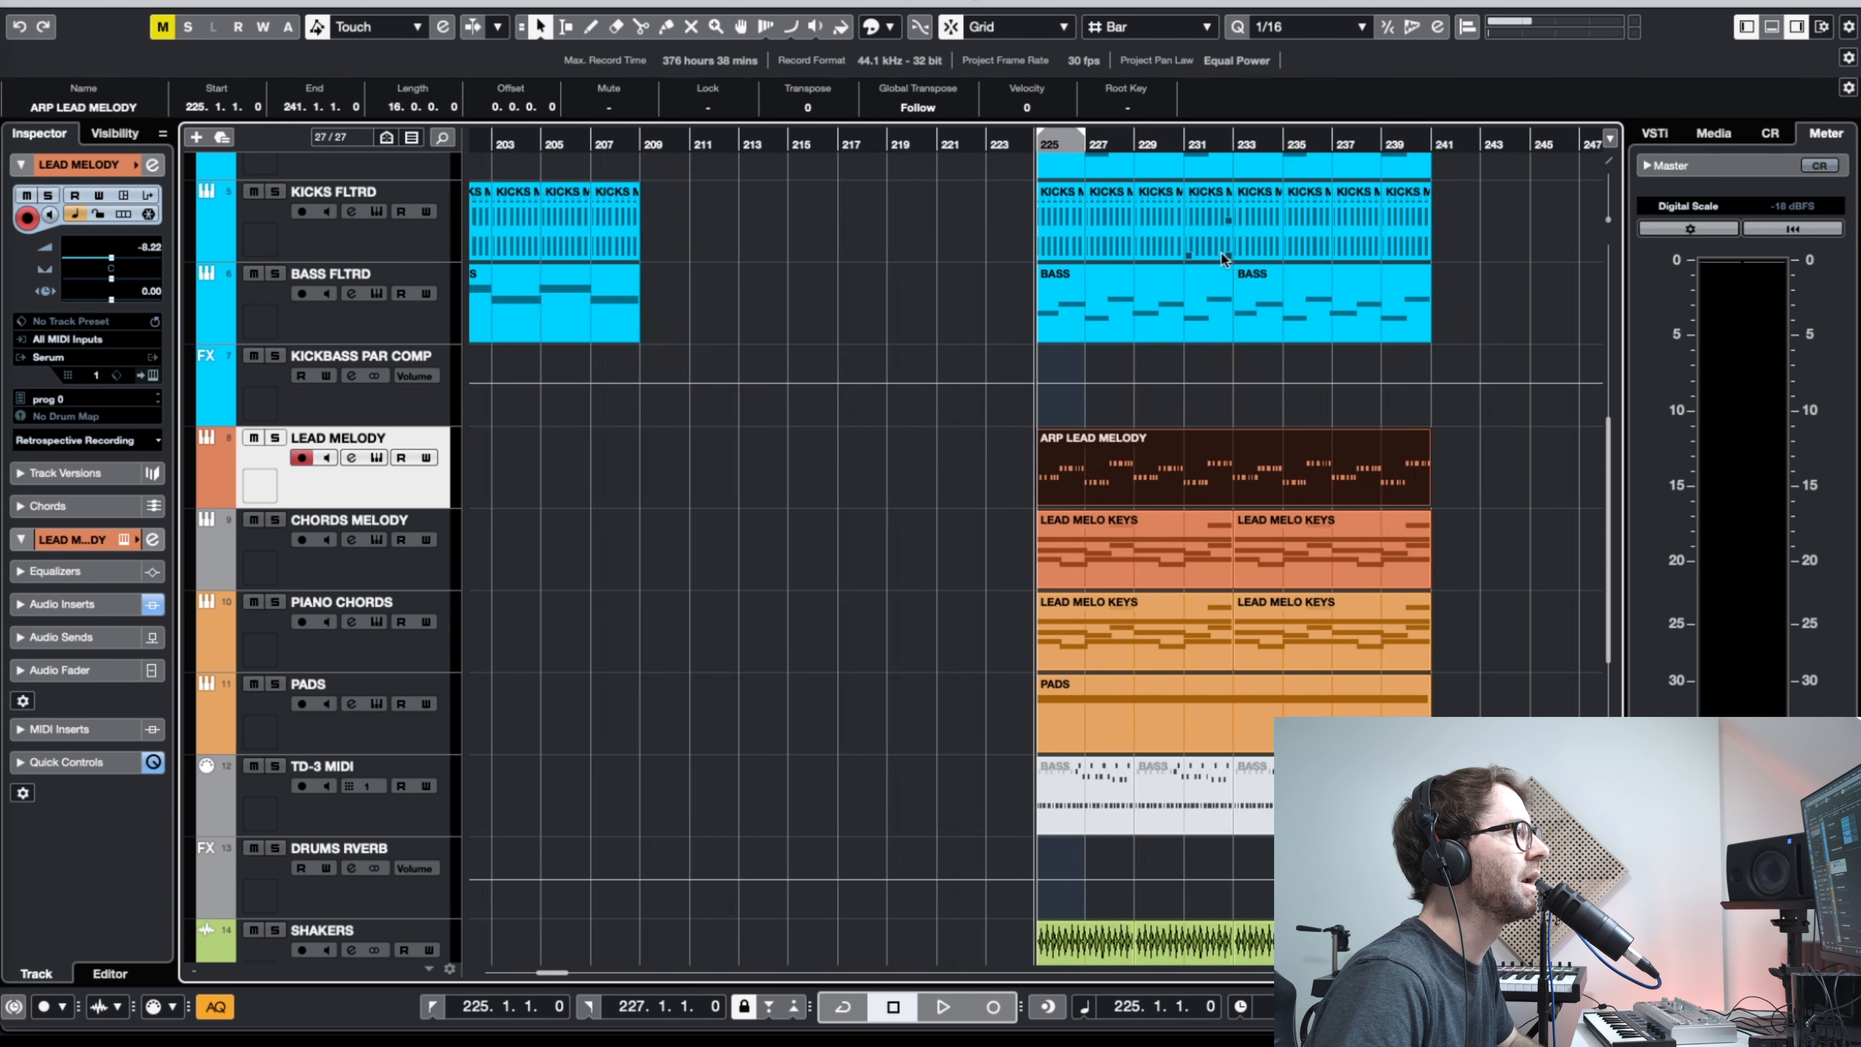
pyautogui.press('h')
pyautogui.press('h')
pyautogui.press('h')
pyautogui.press('h')
pyautogui.press('h')
pyautogui.press('h')
pyautogui.press('h')
pyautogui.press('h')
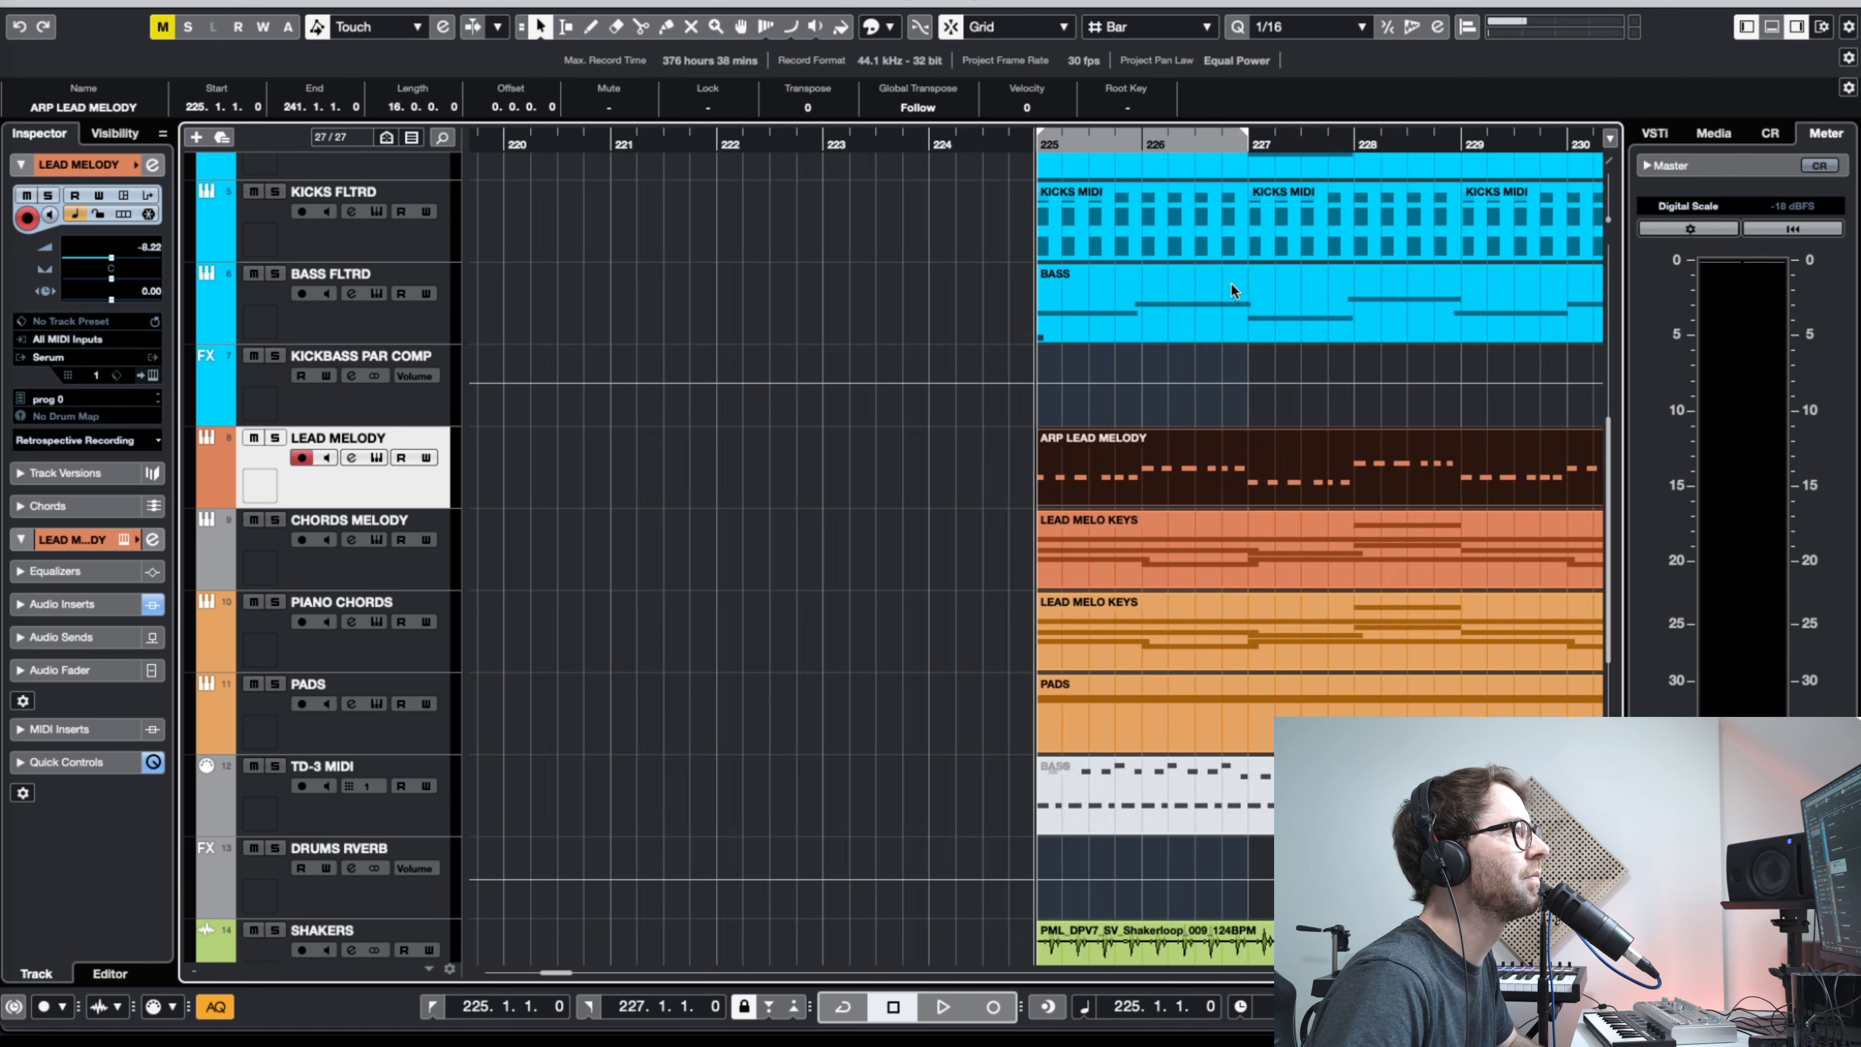
pyautogui.press('h')
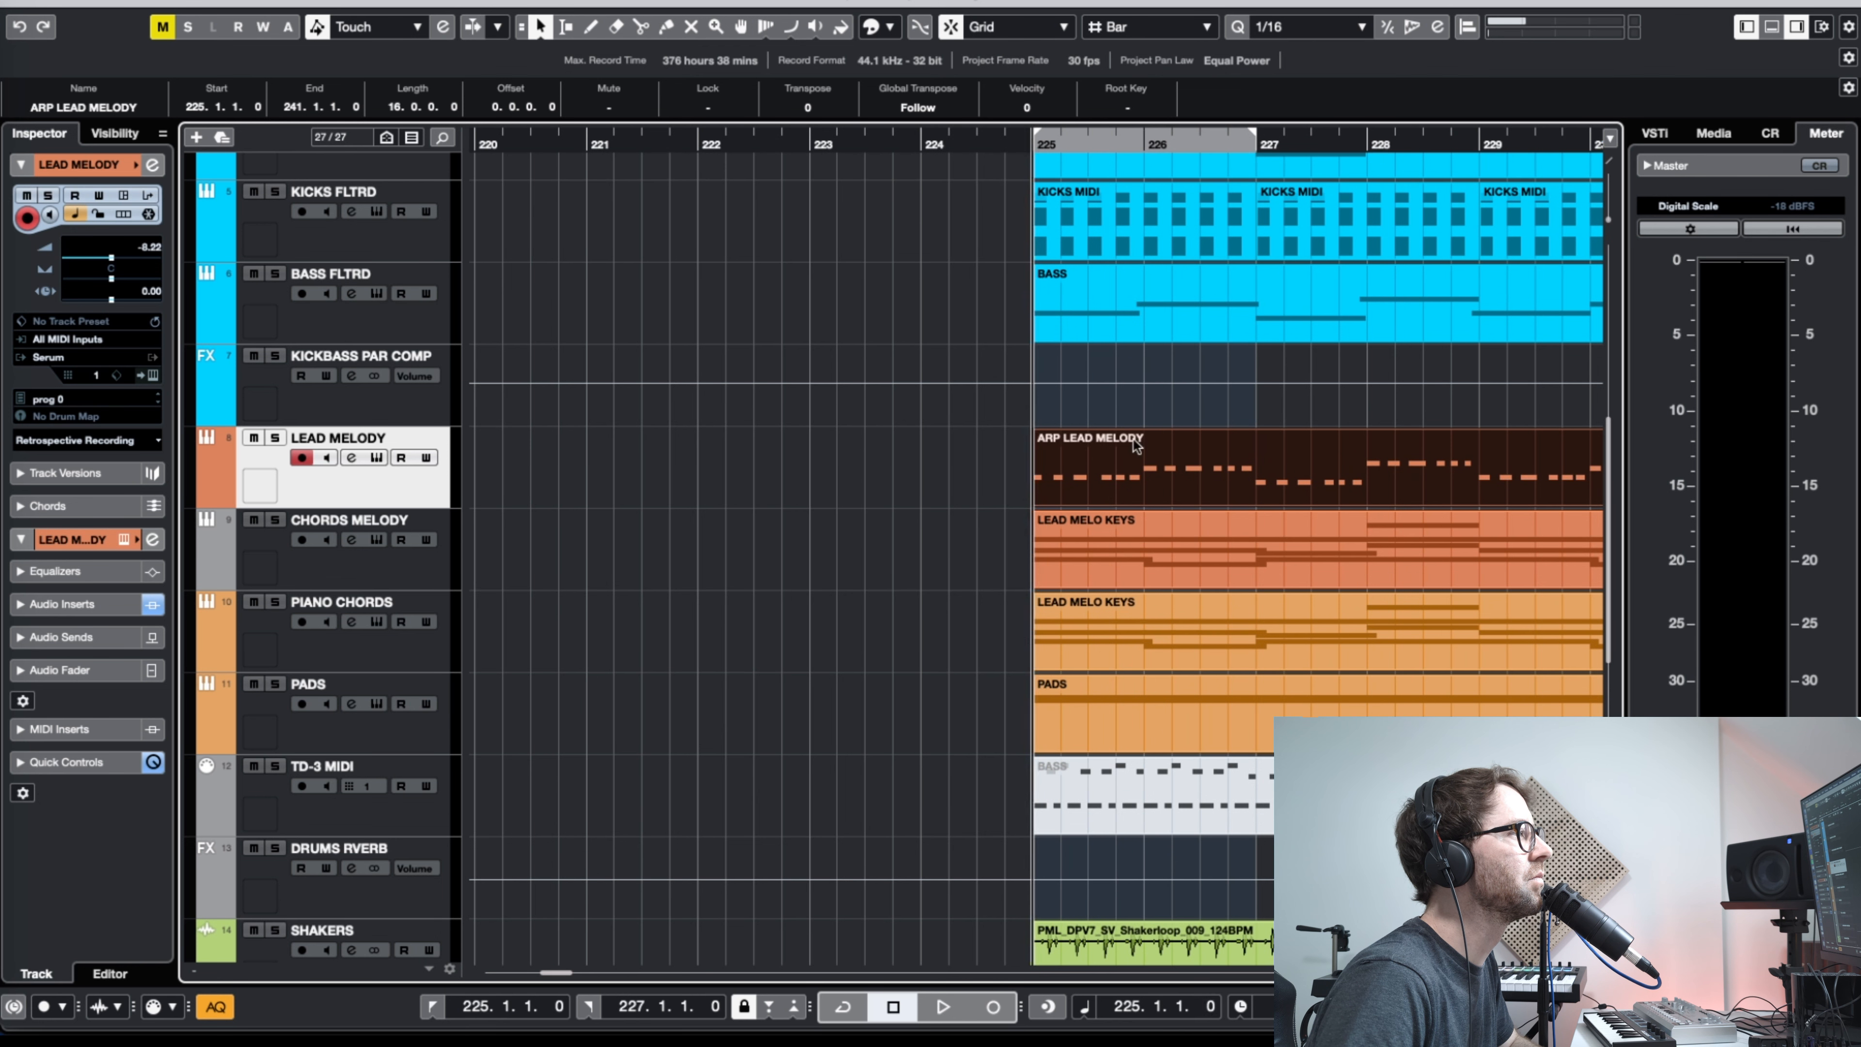
pyautogui.click(671, 484)
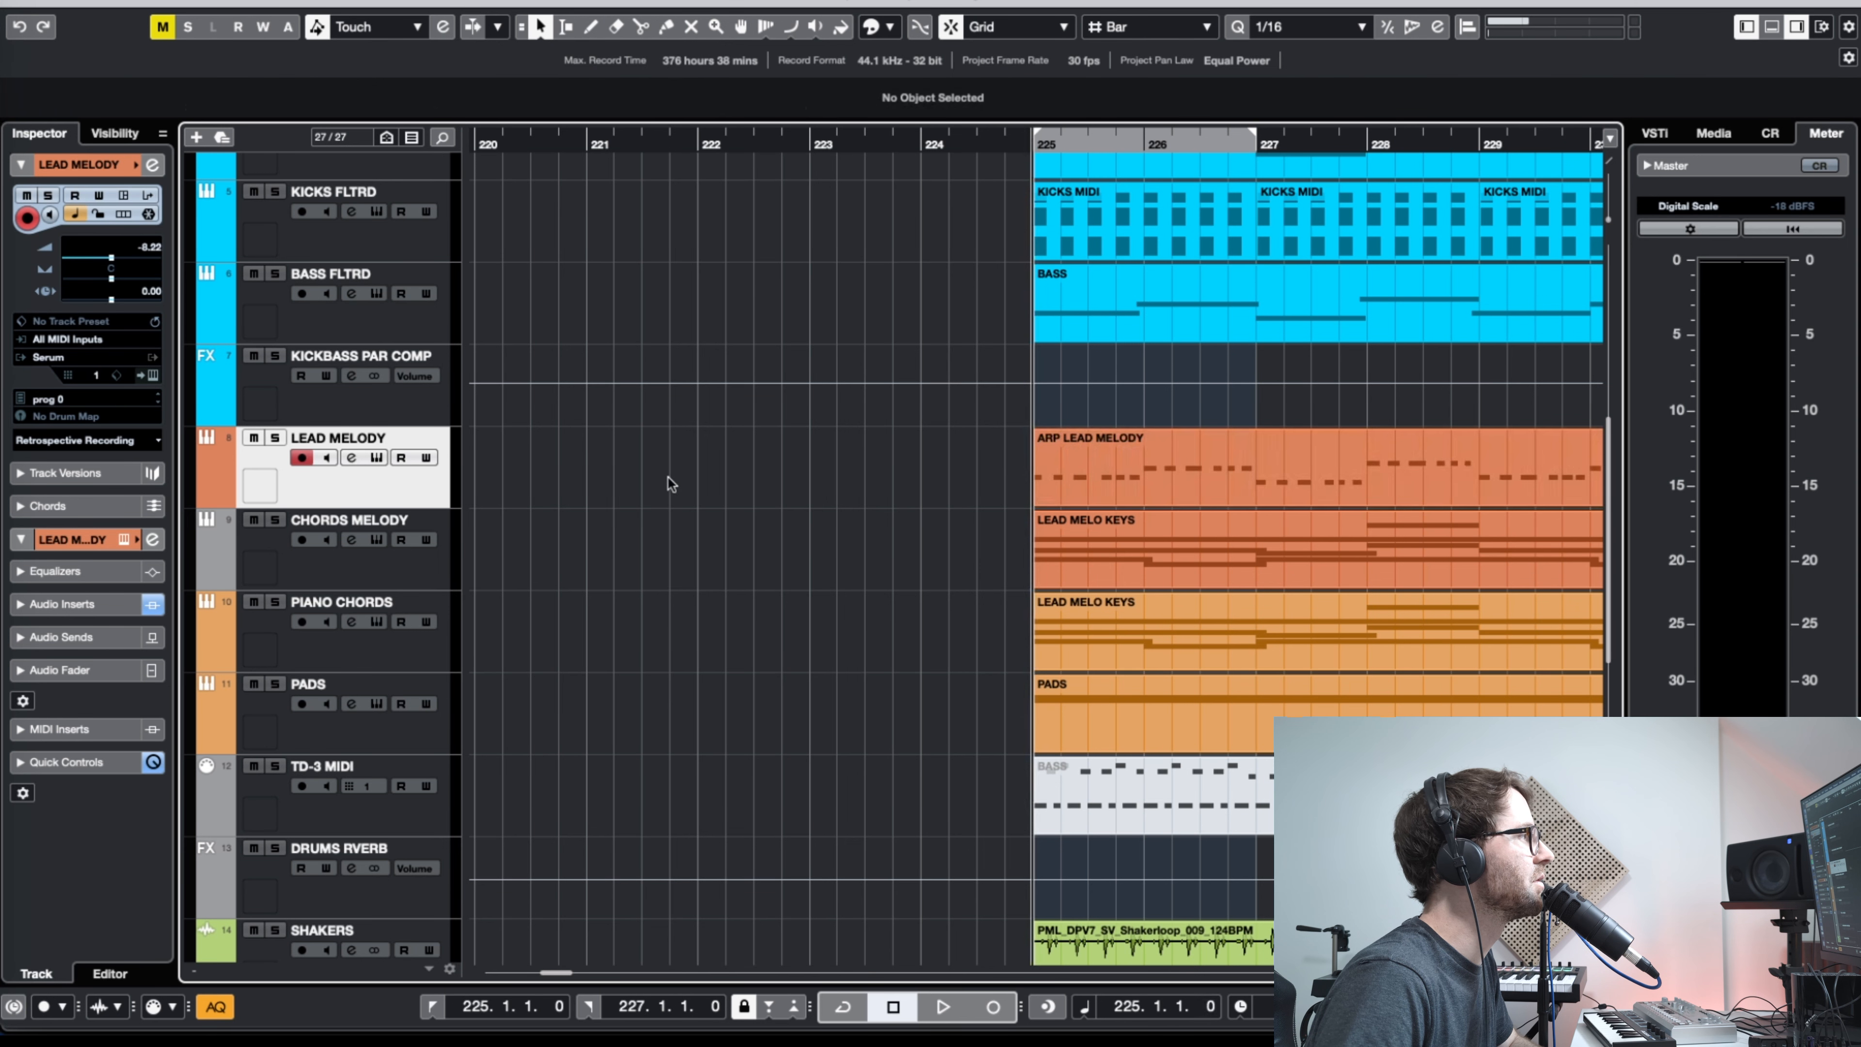
pyautogui.click(278, 439)
pyautogui.press('space')
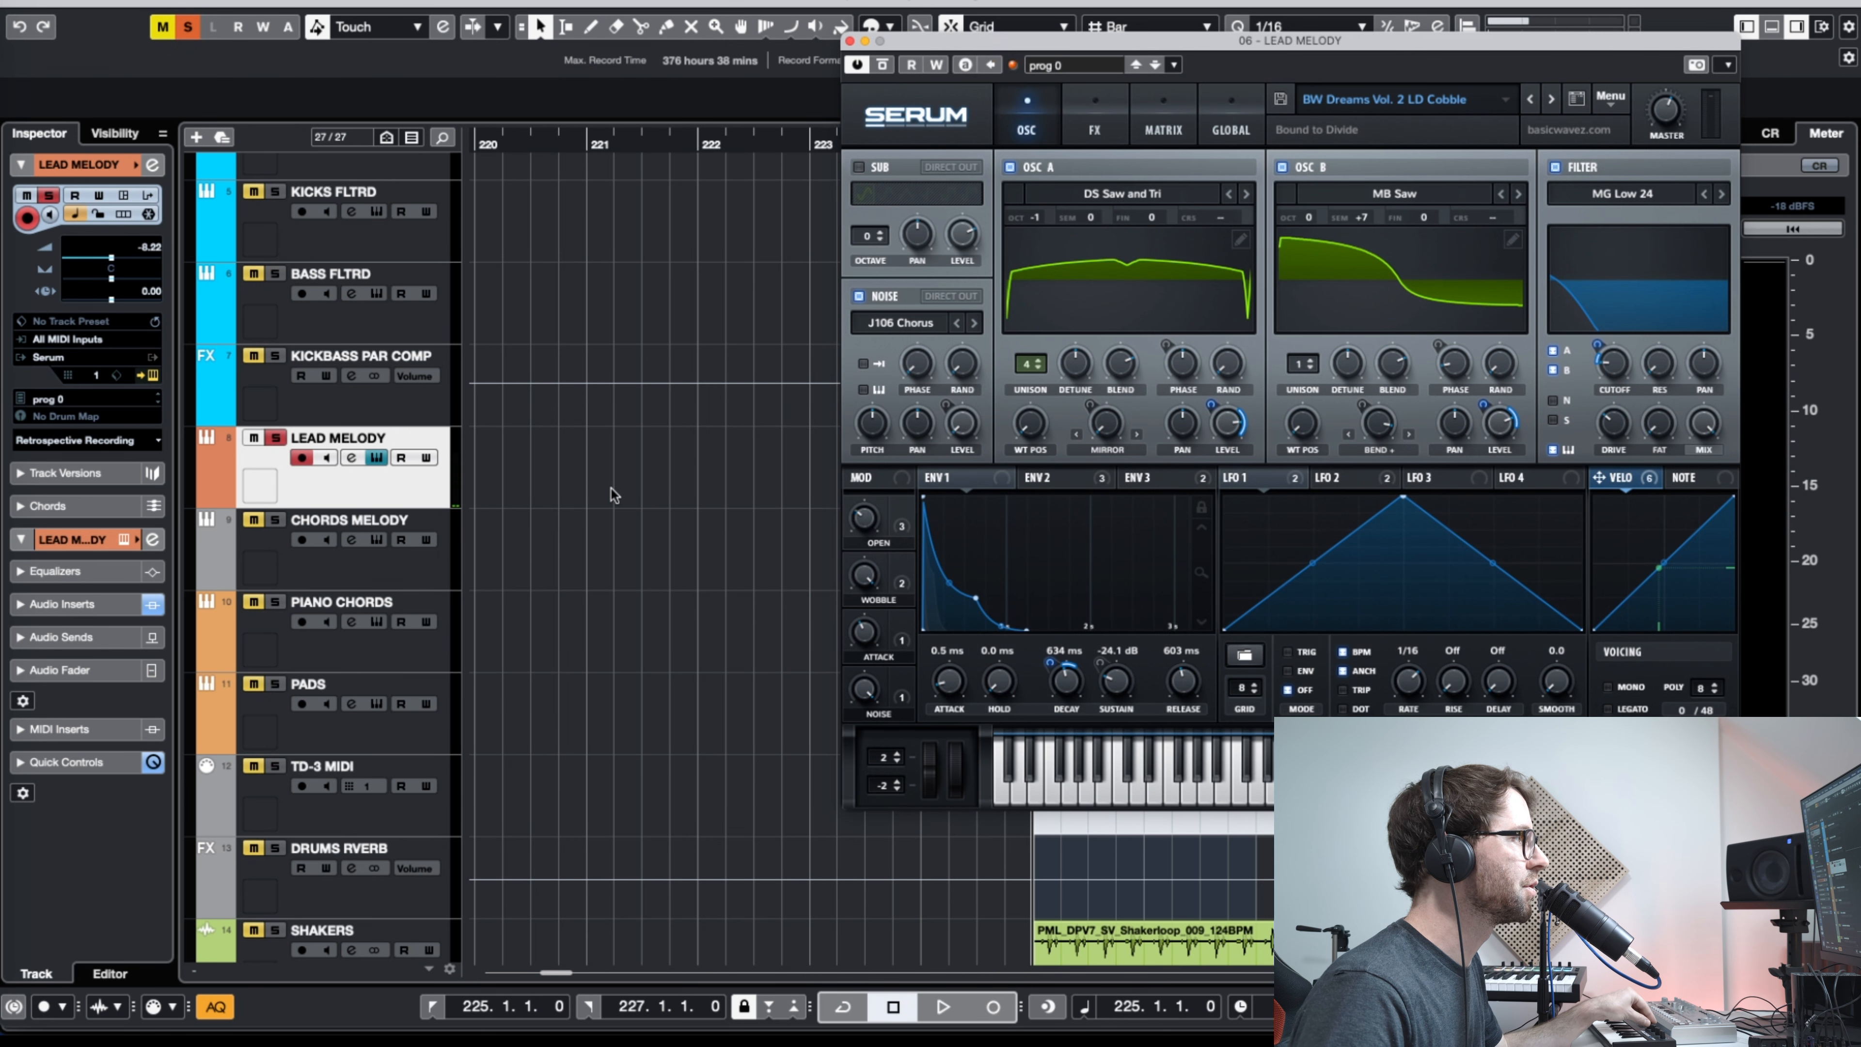
pyautogui.press('space')
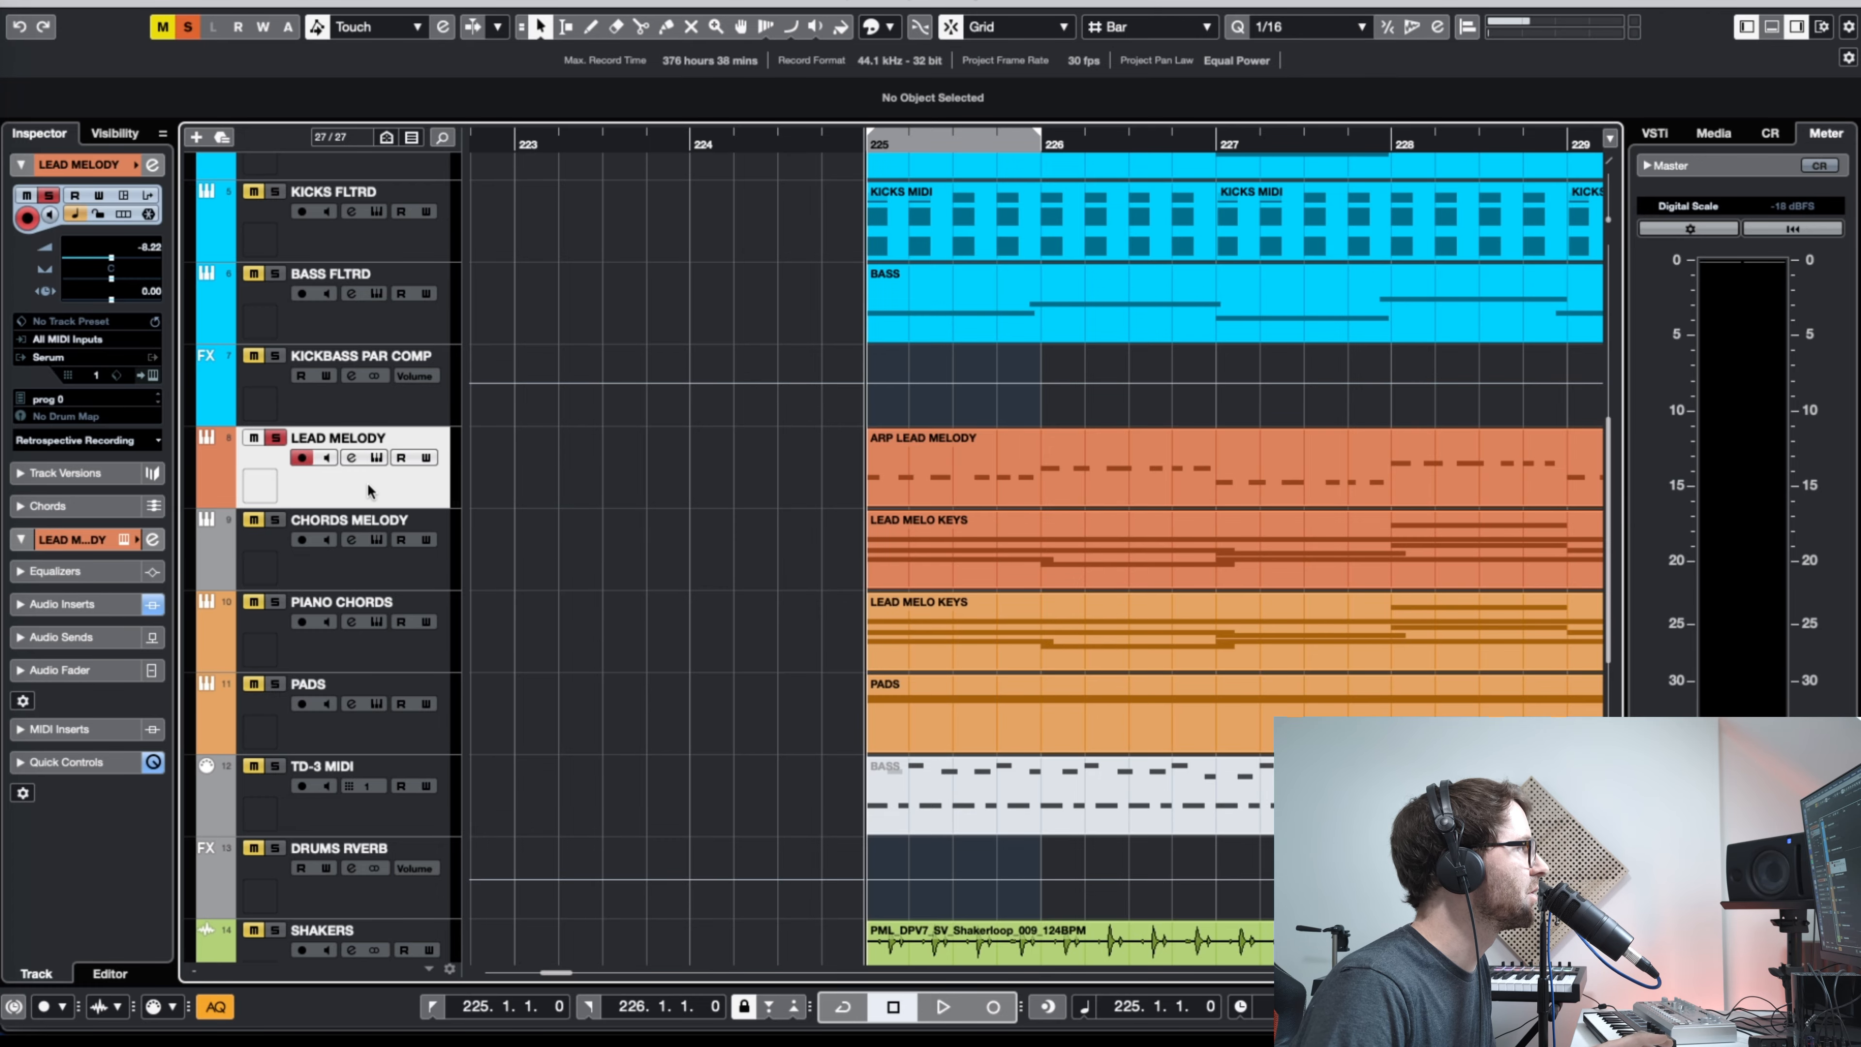
# Step: Render bar 225 of LEAD MELODY to audio as Lead Melo chop 2 and place the clip at bar 17 on a soloed track named MY RISER
pyautogui.click(352, 458)
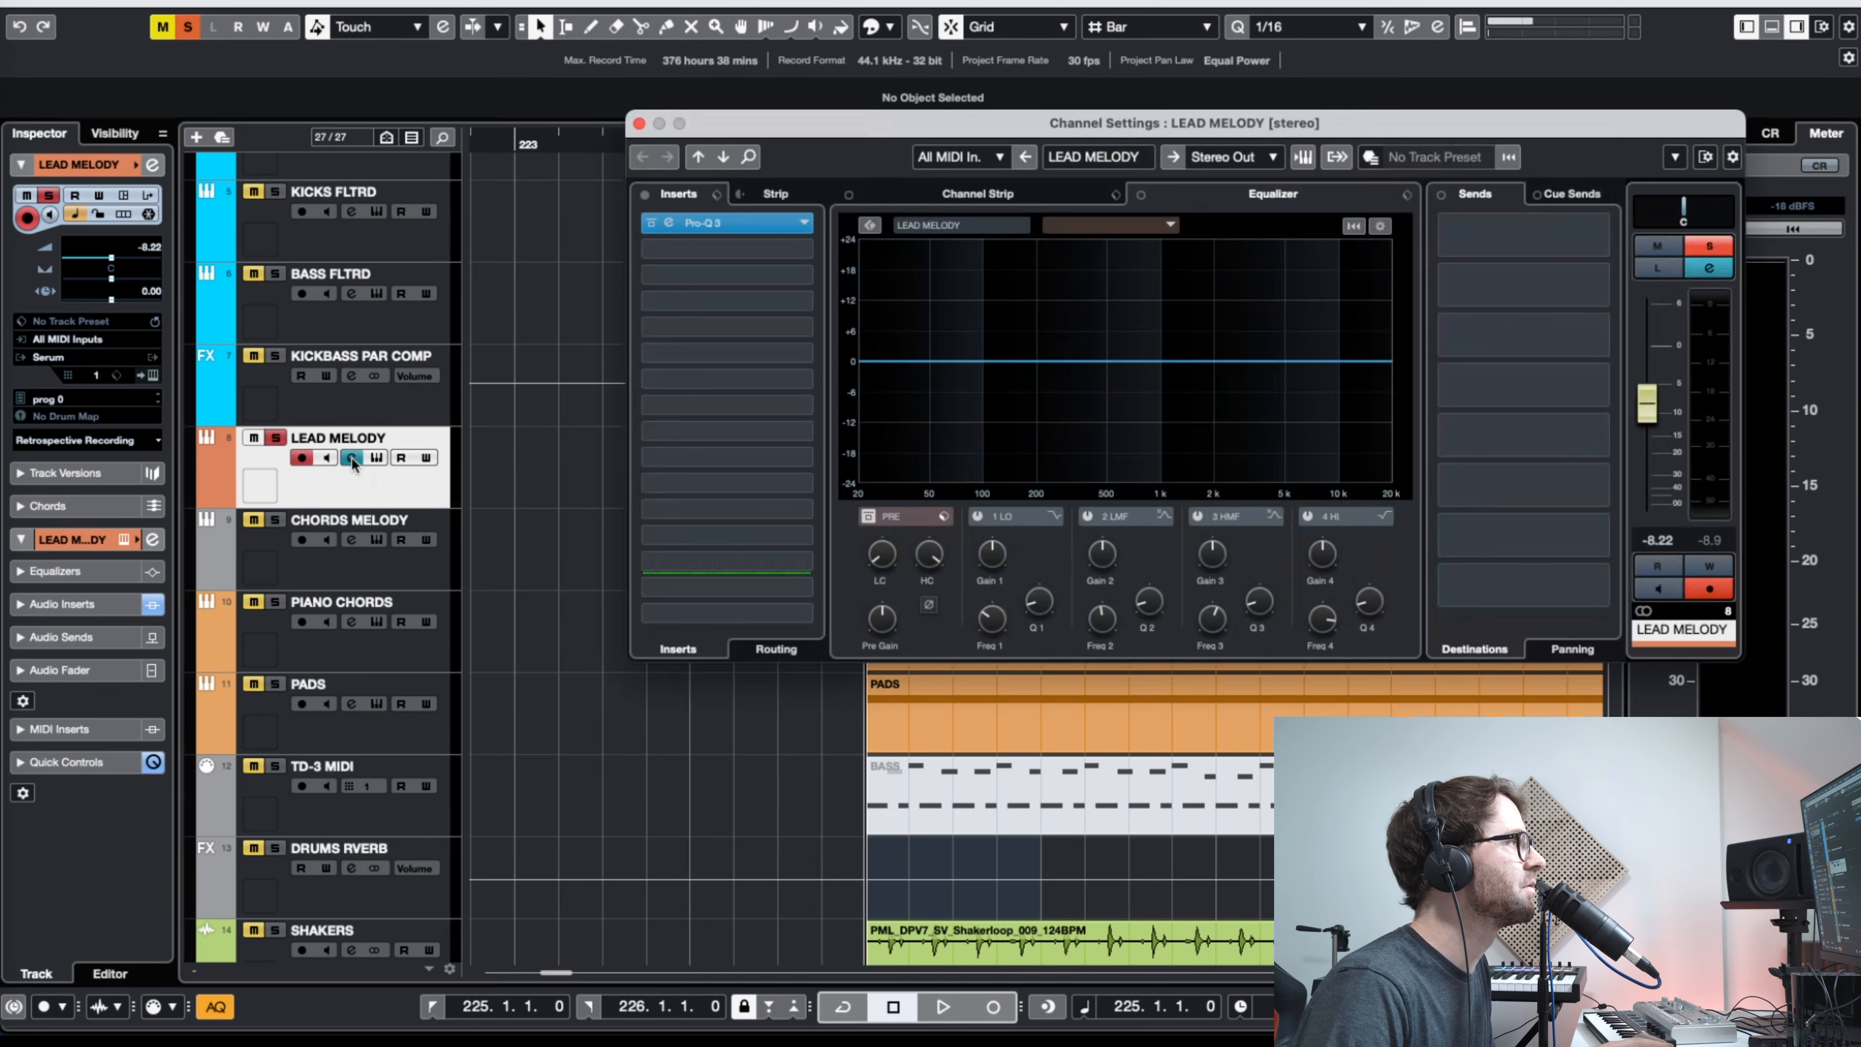
pyautogui.click(639, 124)
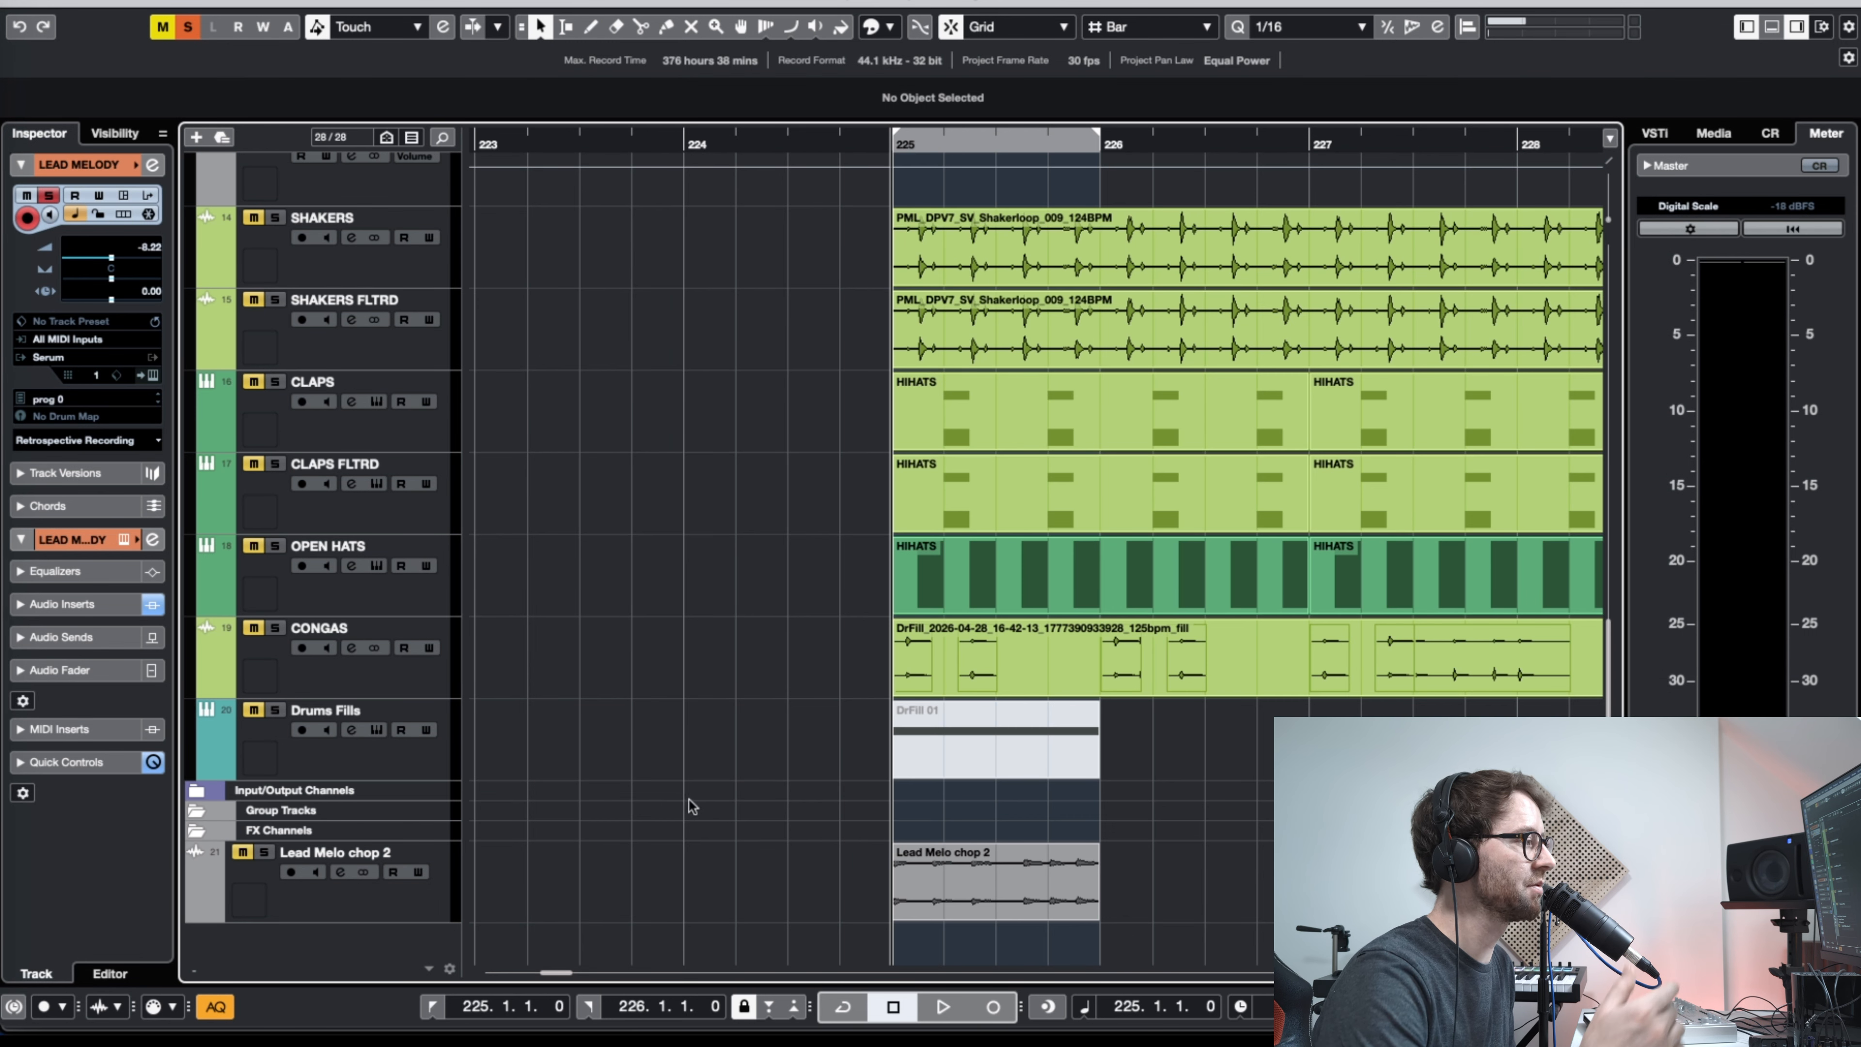
pyautogui.click(390, 911)
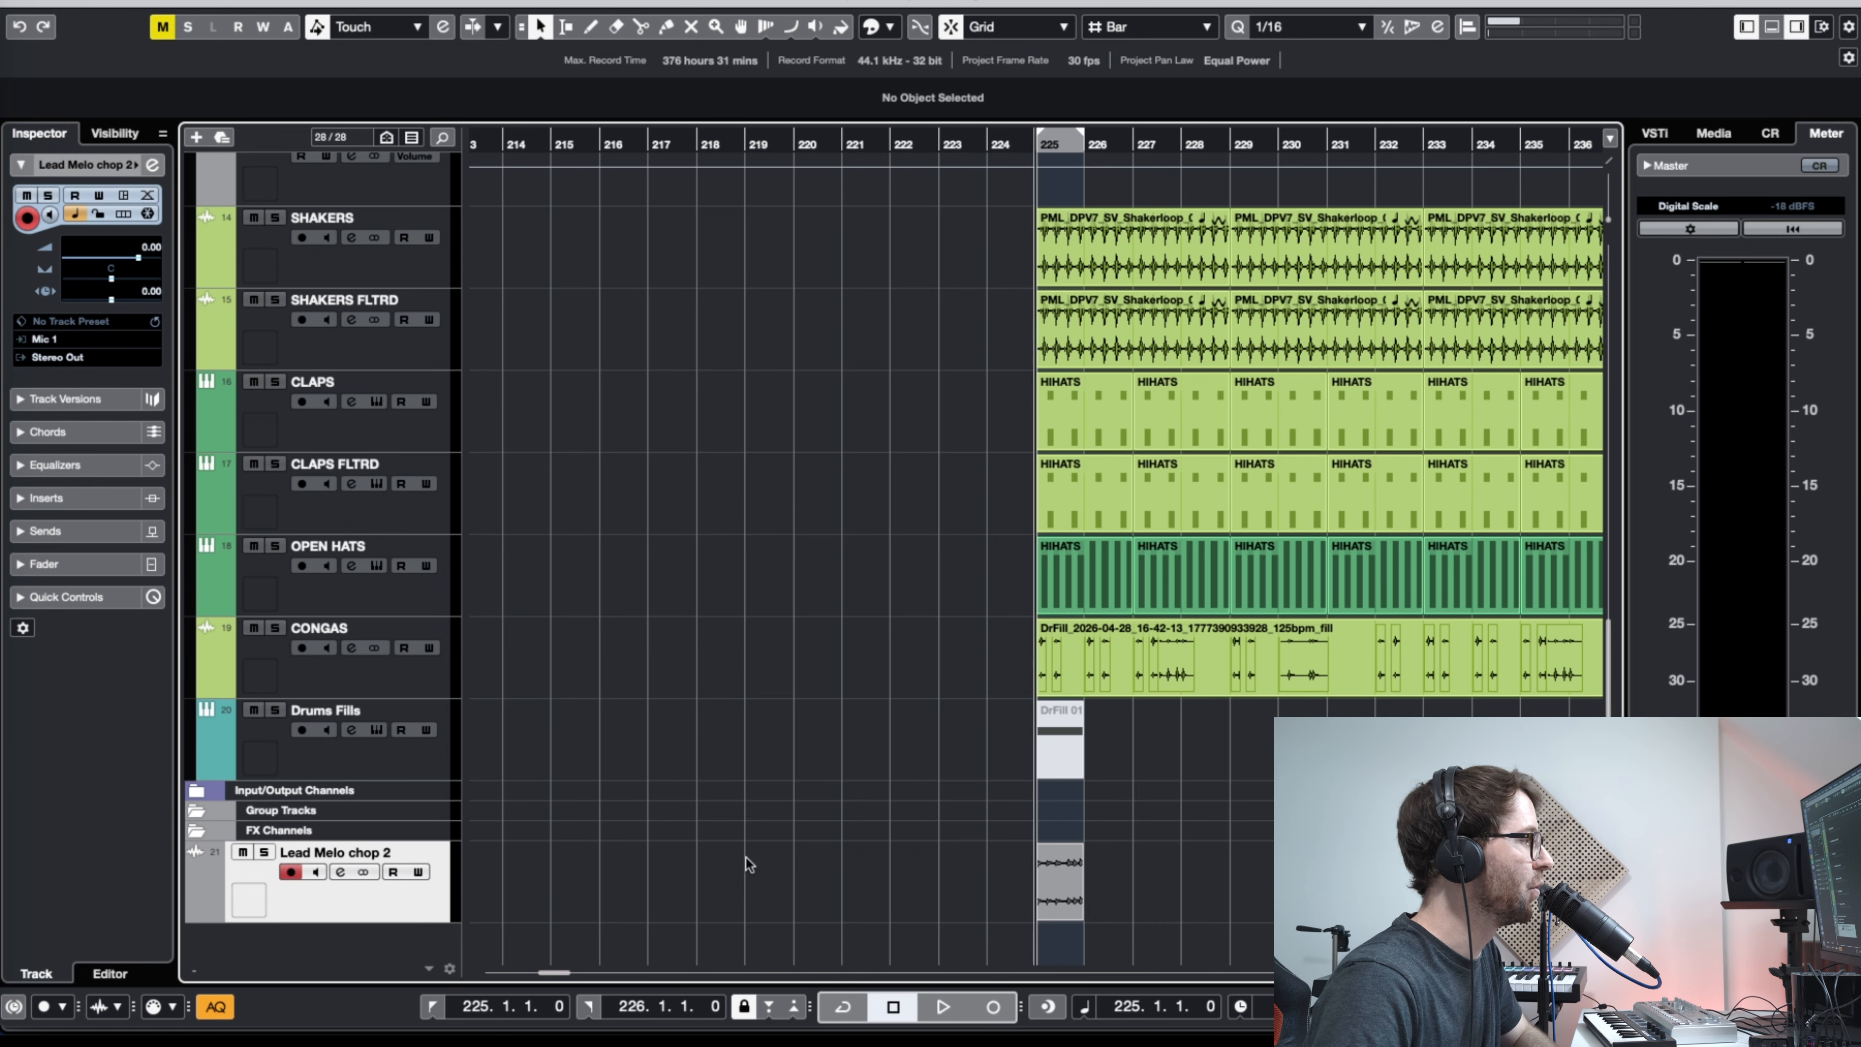
pyautogui.click(1771, 26)
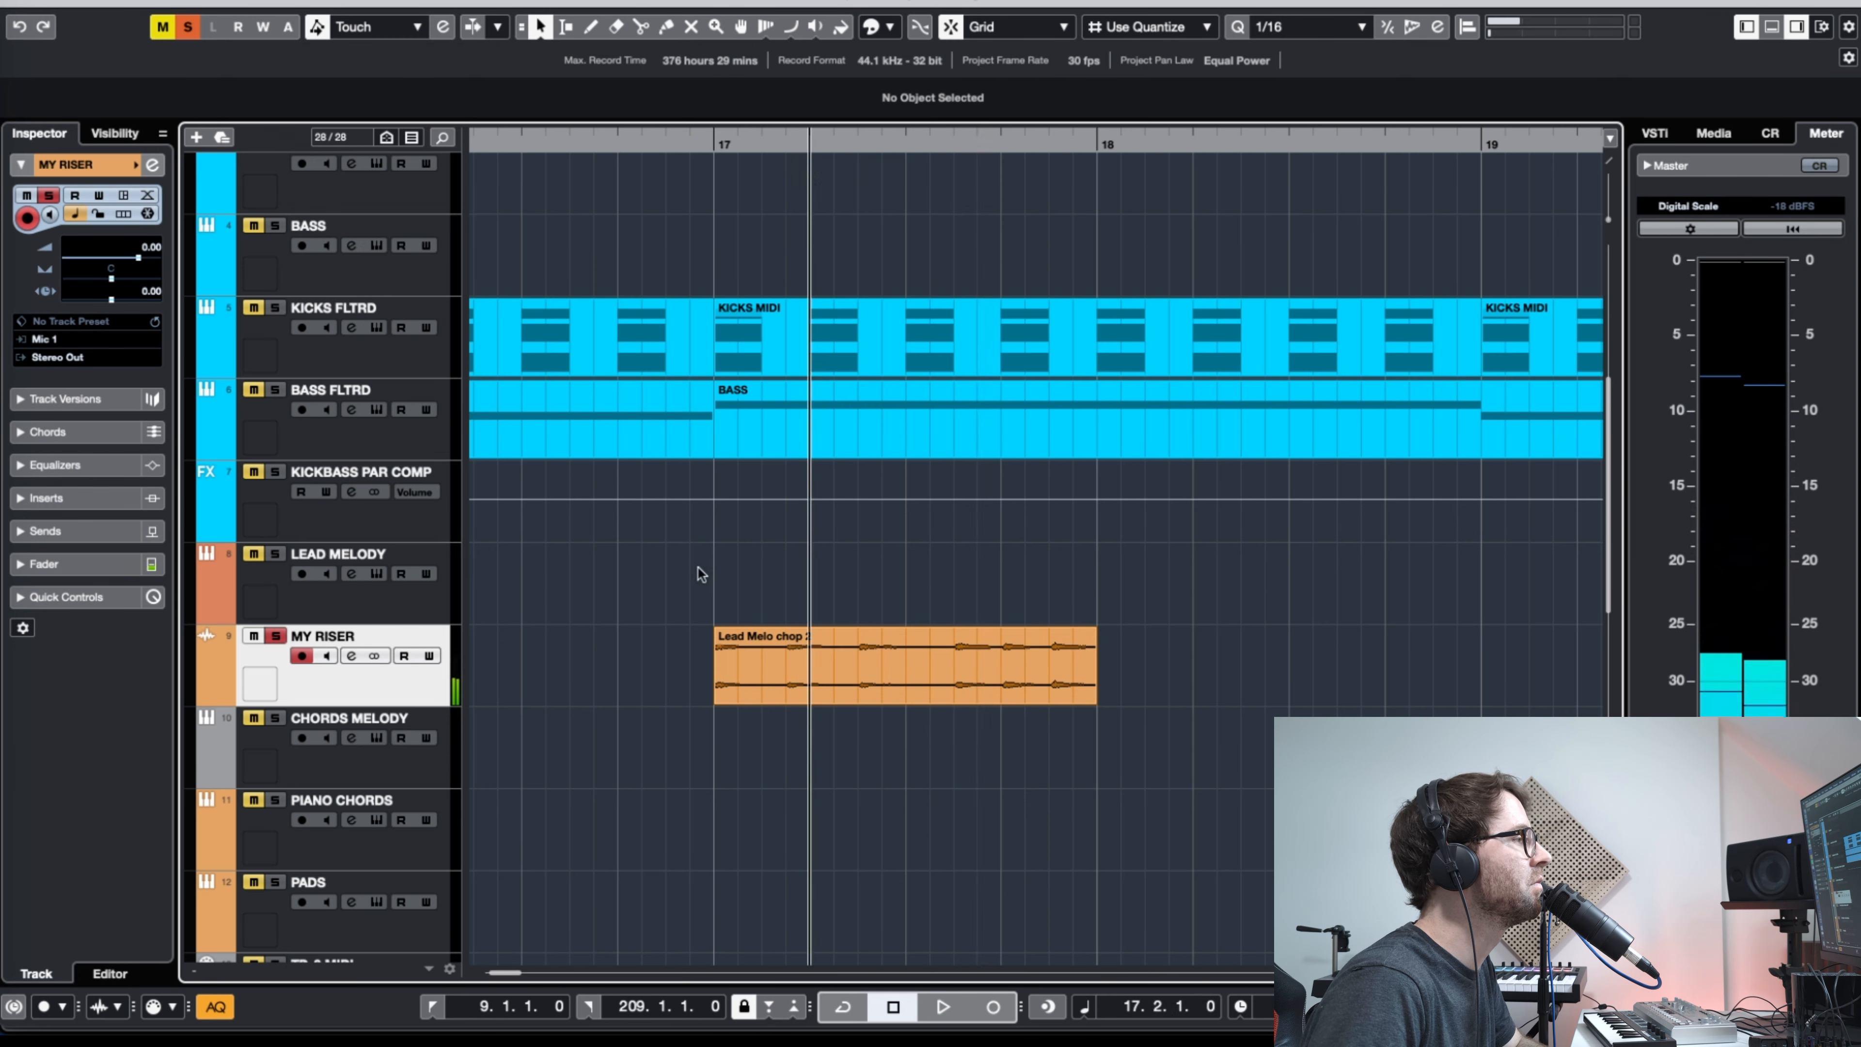
# Step: Trim the Lead Melo chop 2 clip on MY RISER to a short slice from 17.2.3 to 17.3.1
pyautogui.click(720, 697)
pyautogui.moveTo(718, 698); pyautogui.dragTo(856, 700)
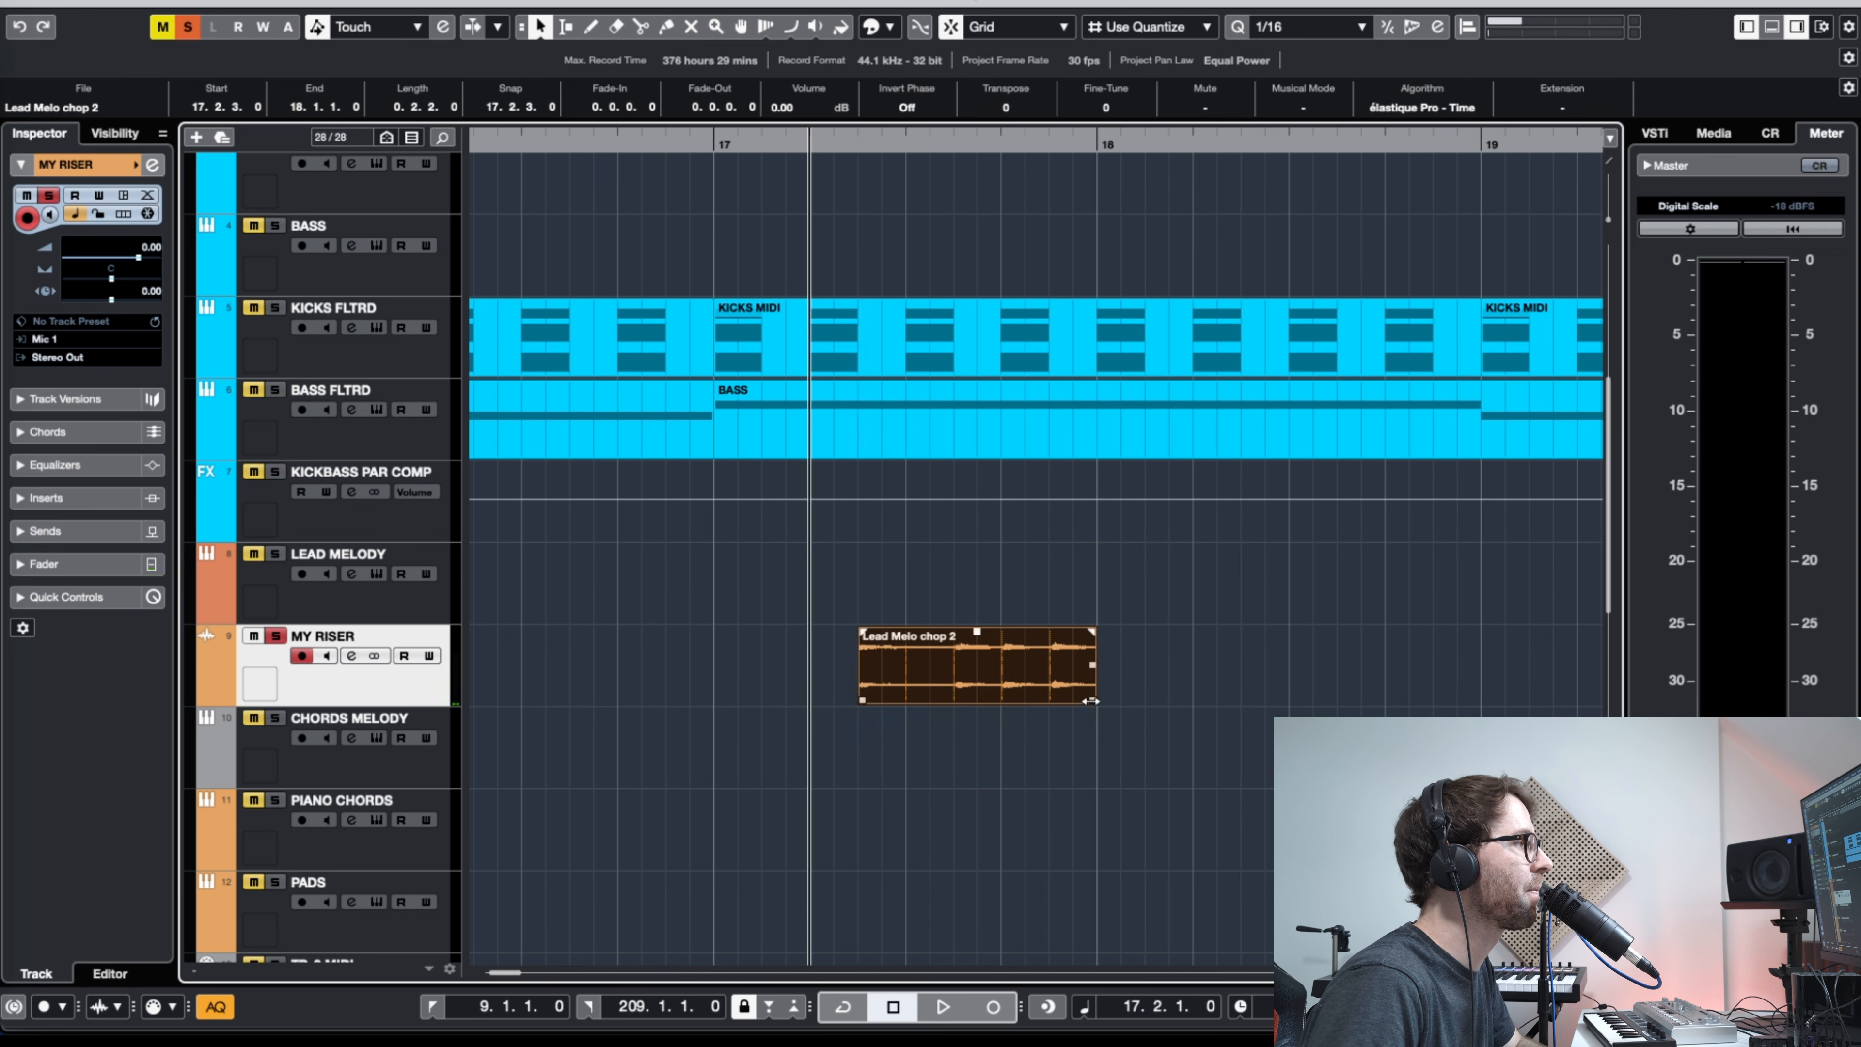
pyautogui.moveTo(1090, 700); pyautogui.dragTo(906, 701)
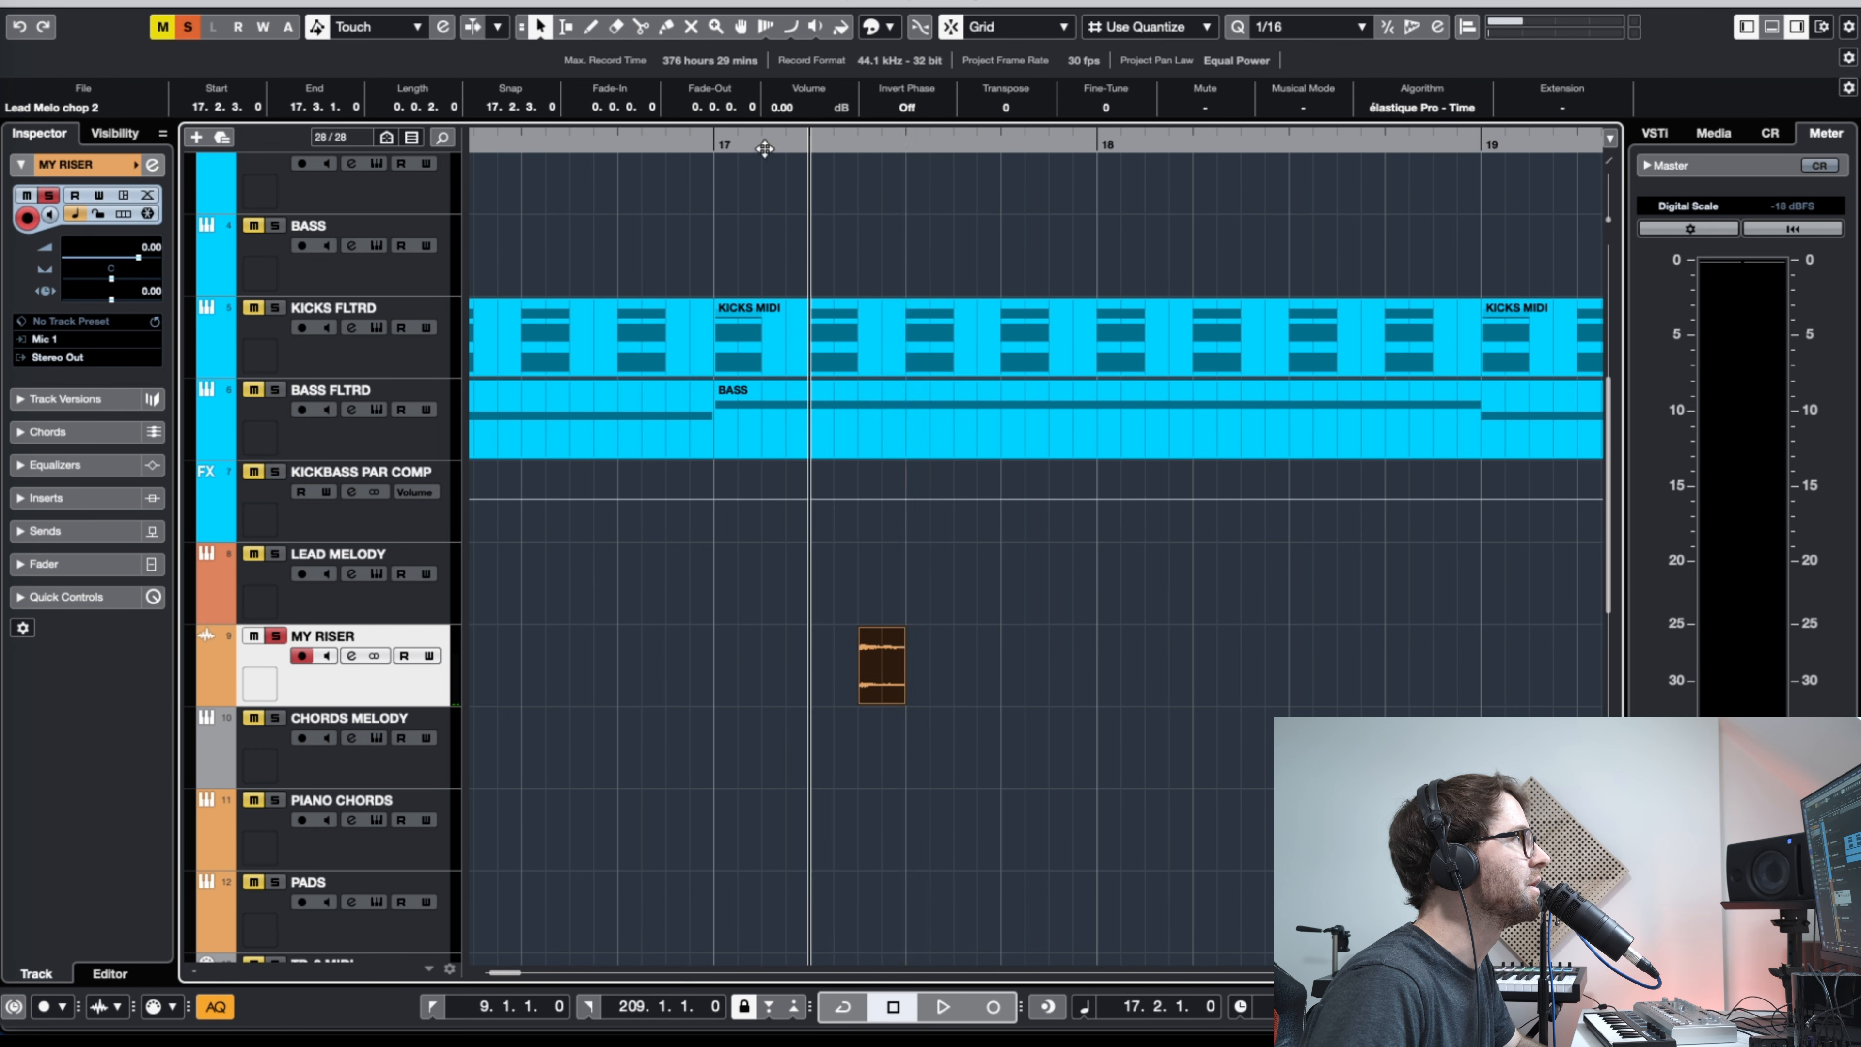
pyautogui.moveTo(764, 149); pyautogui.dragTo(675, 293)
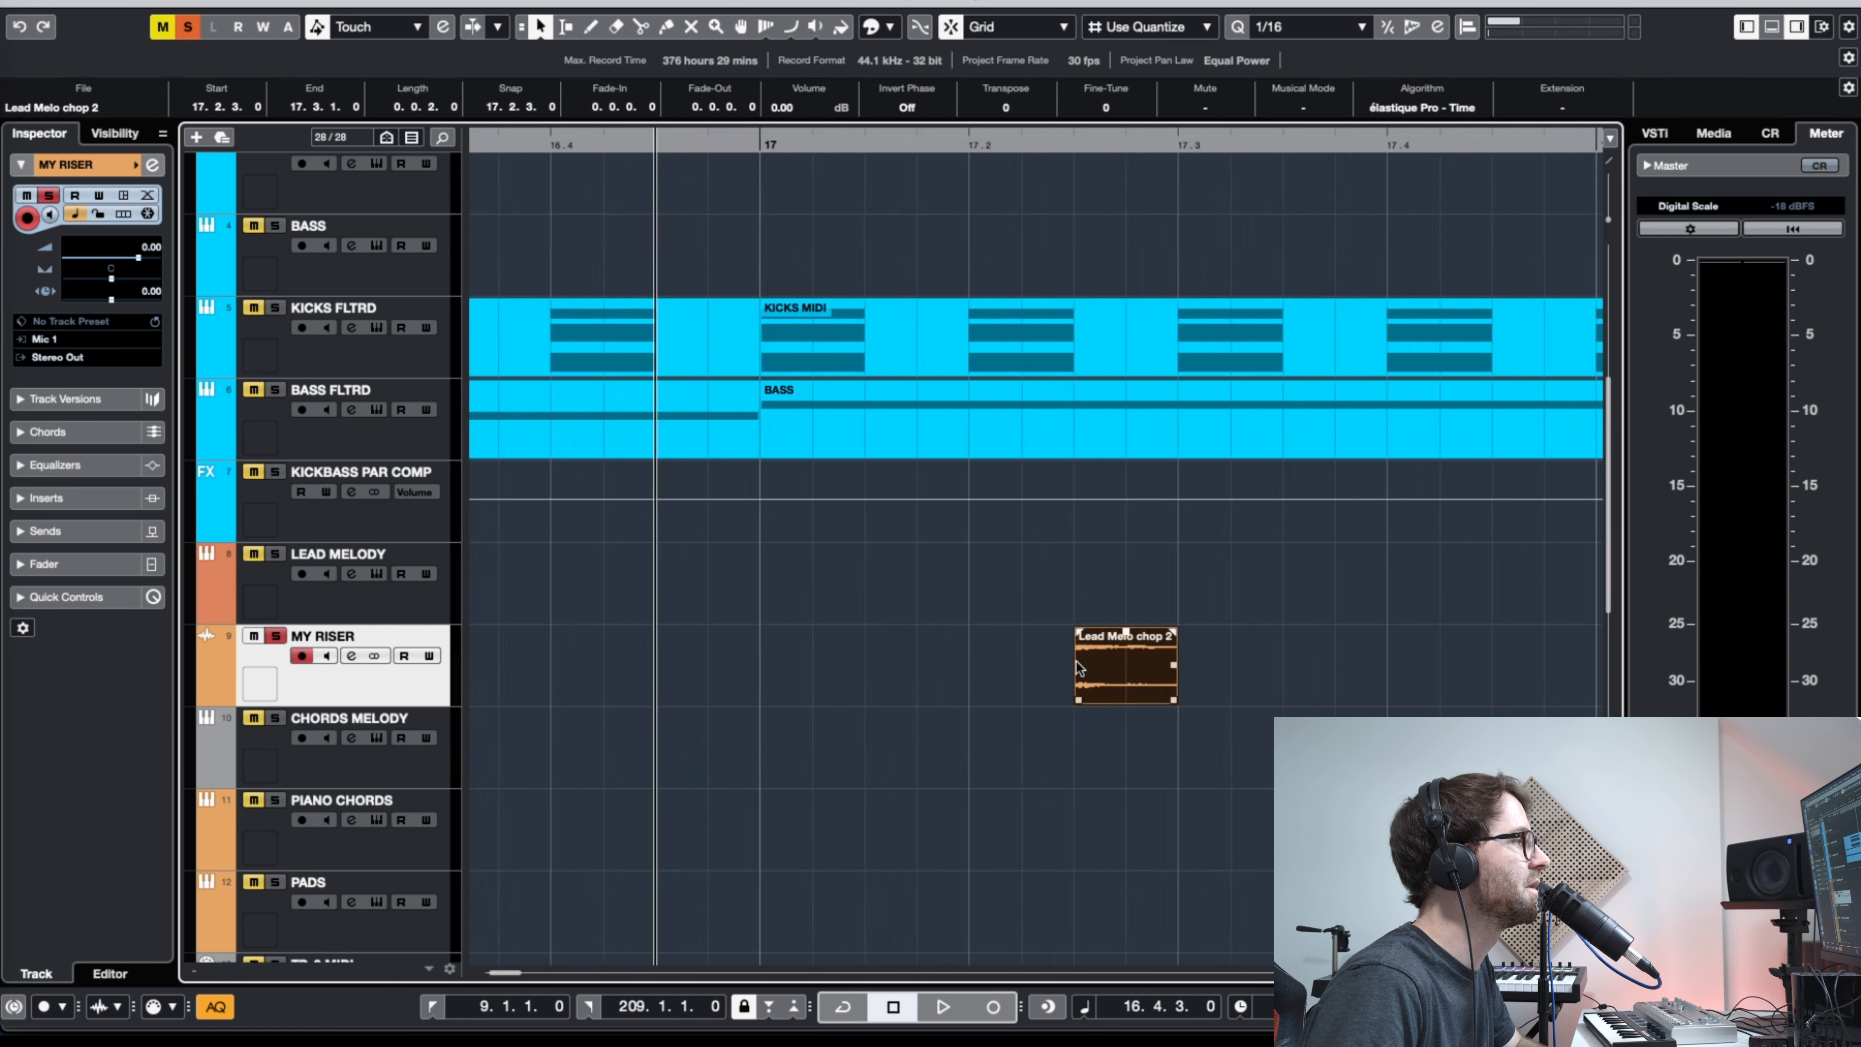
# Step: Move the slice to the start of bar 17, shorten it to one sixteenth and give it a fade-out of 0.0.0.43
pyautogui.moveTo(1077, 667); pyautogui.dragTo(764, 668)
pyautogui.moveTo(861, 700); pyautogui.dragTo(809, 700)
pyautogui.moveTo(807, 631); pyautogui.dragTo(794, 635)
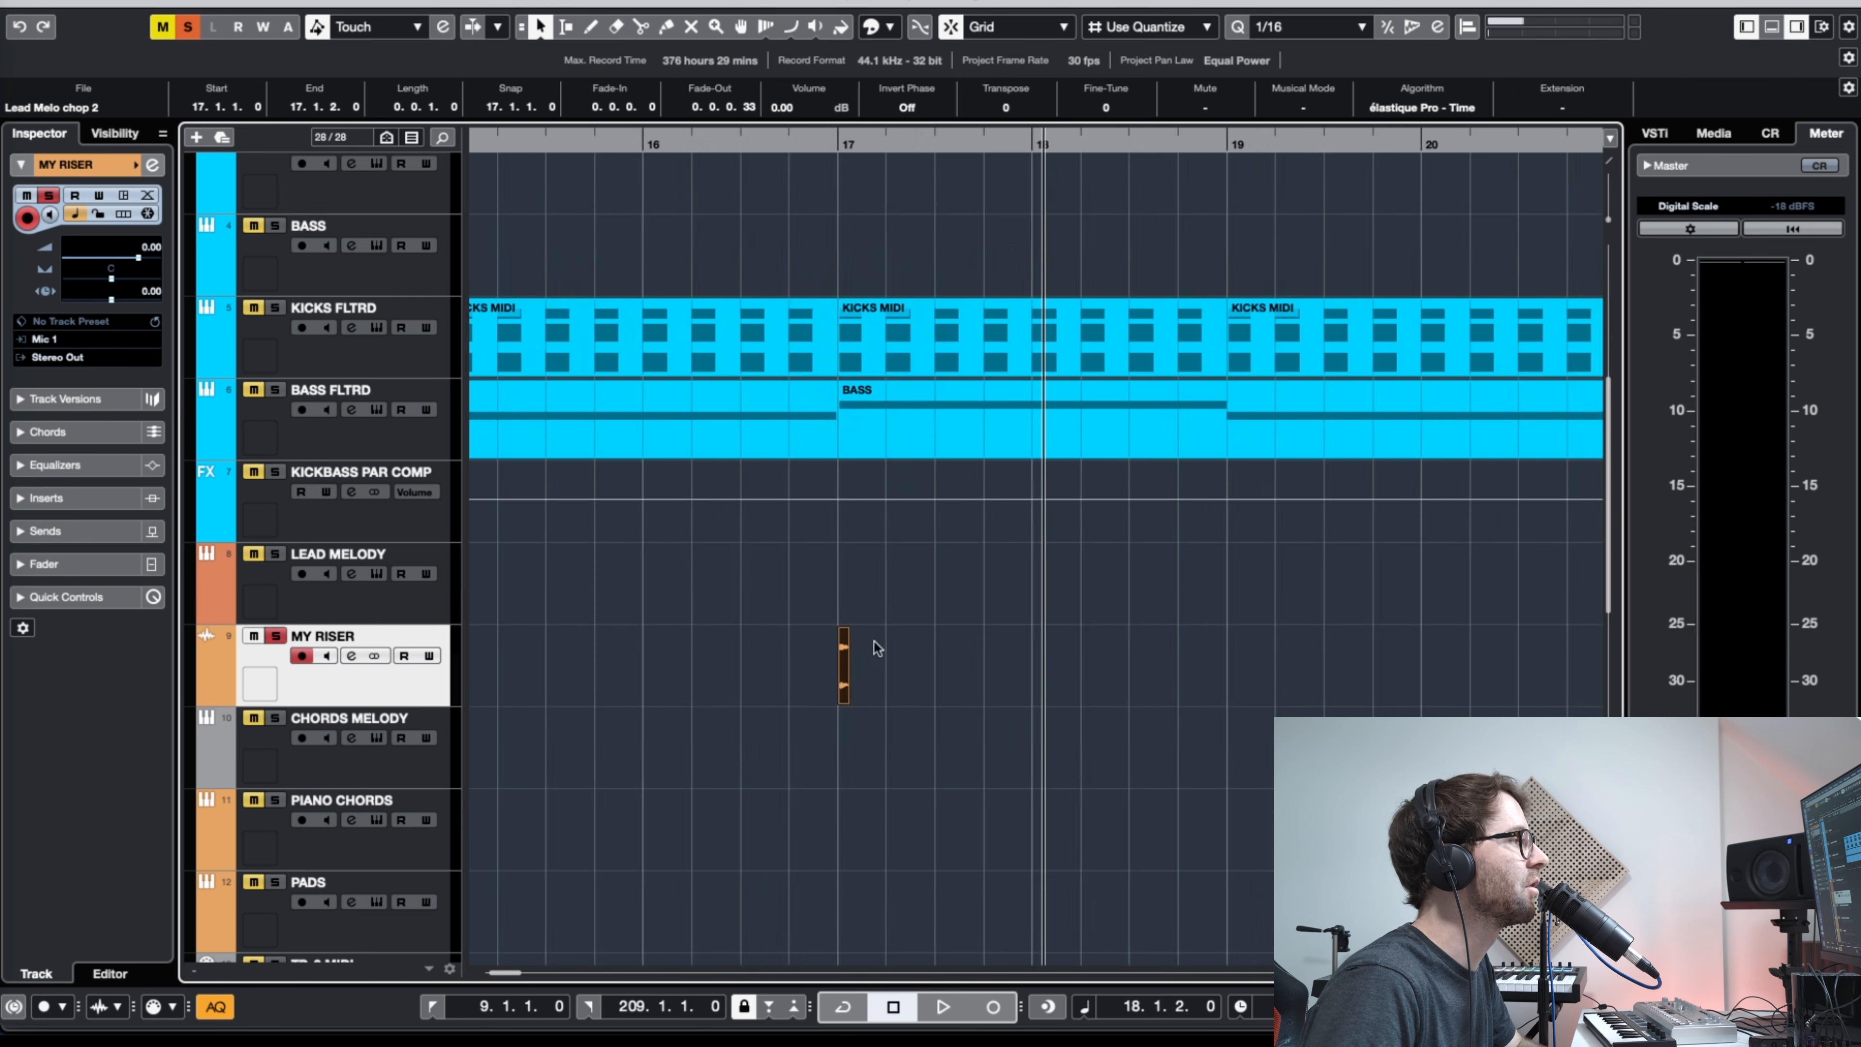
pyautogui.press('g')
pyautogui.press('g')
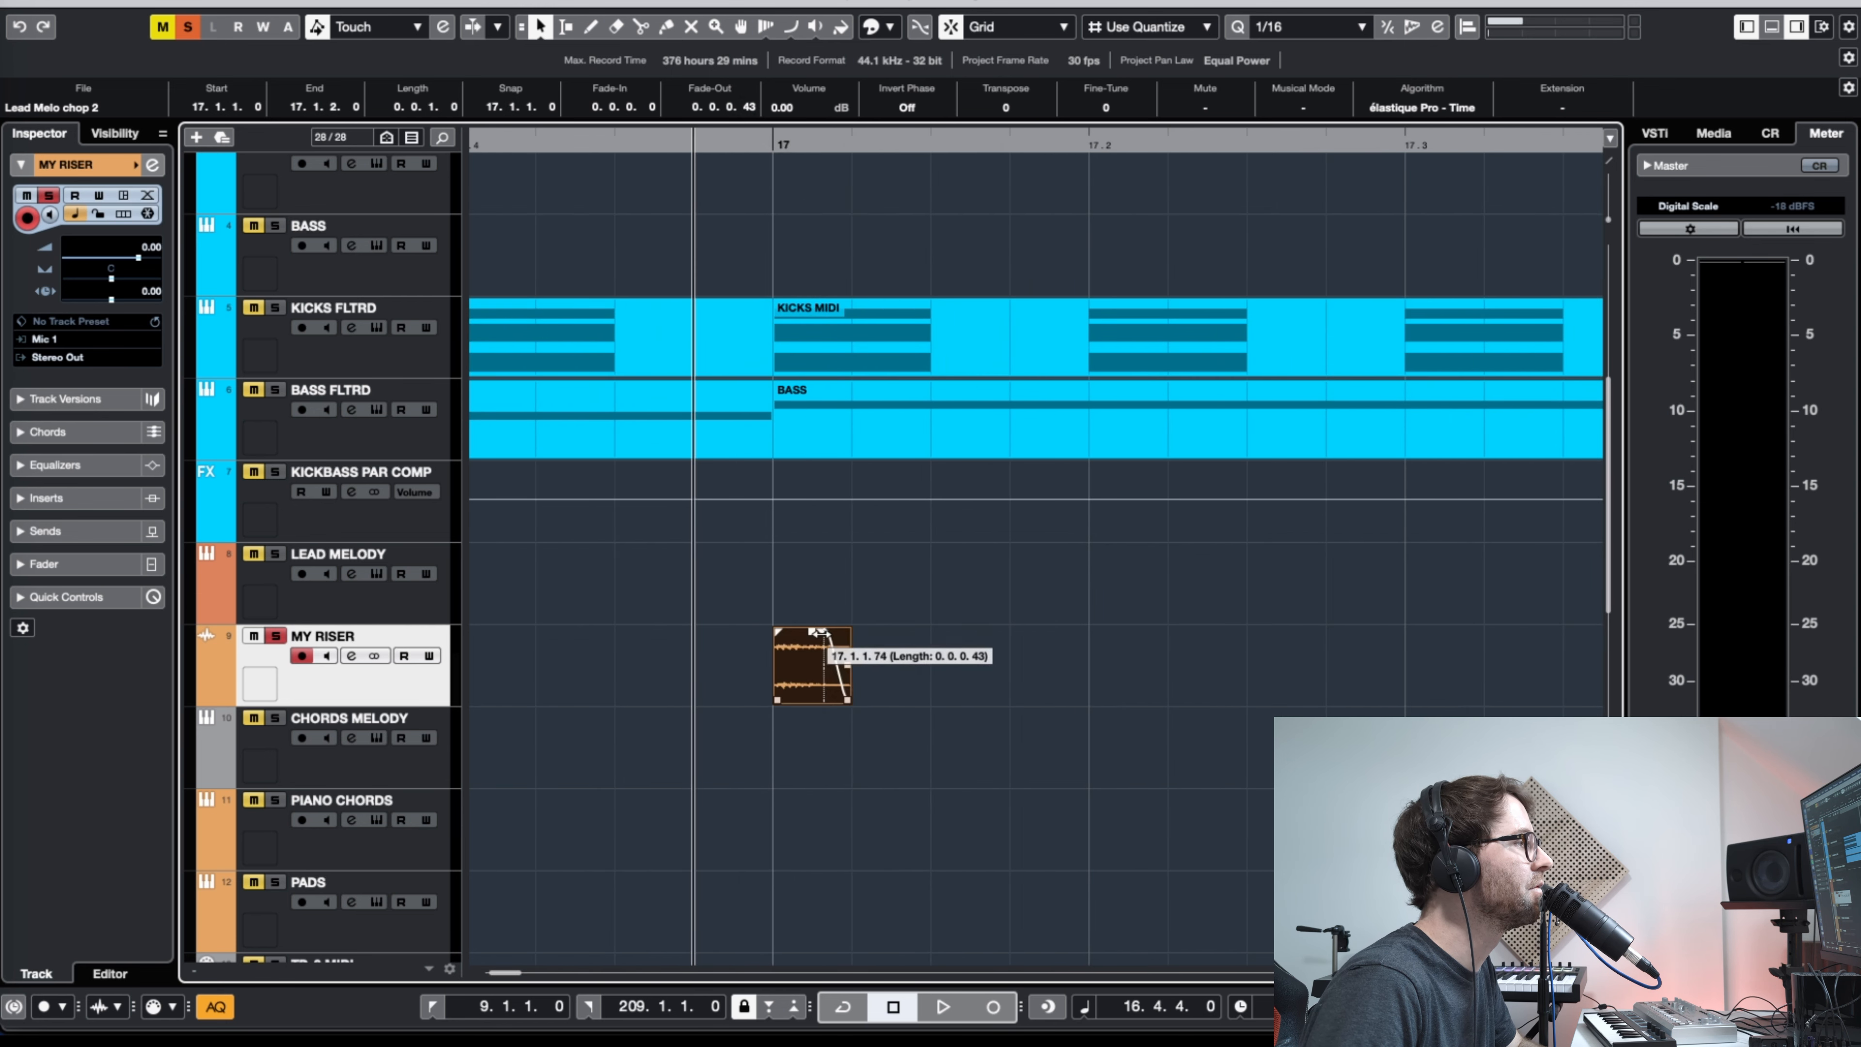
# Step: Repeat the sixteenth-note slice on MY RISER to fill the eight bars from bar 17 to bar 25
pyautogui.moveTo(826, 639); pyautogui.dragTo(1034, 675)
pyautogui.moveTo(1177, 669); pyautogui.dragTo(784, 687)
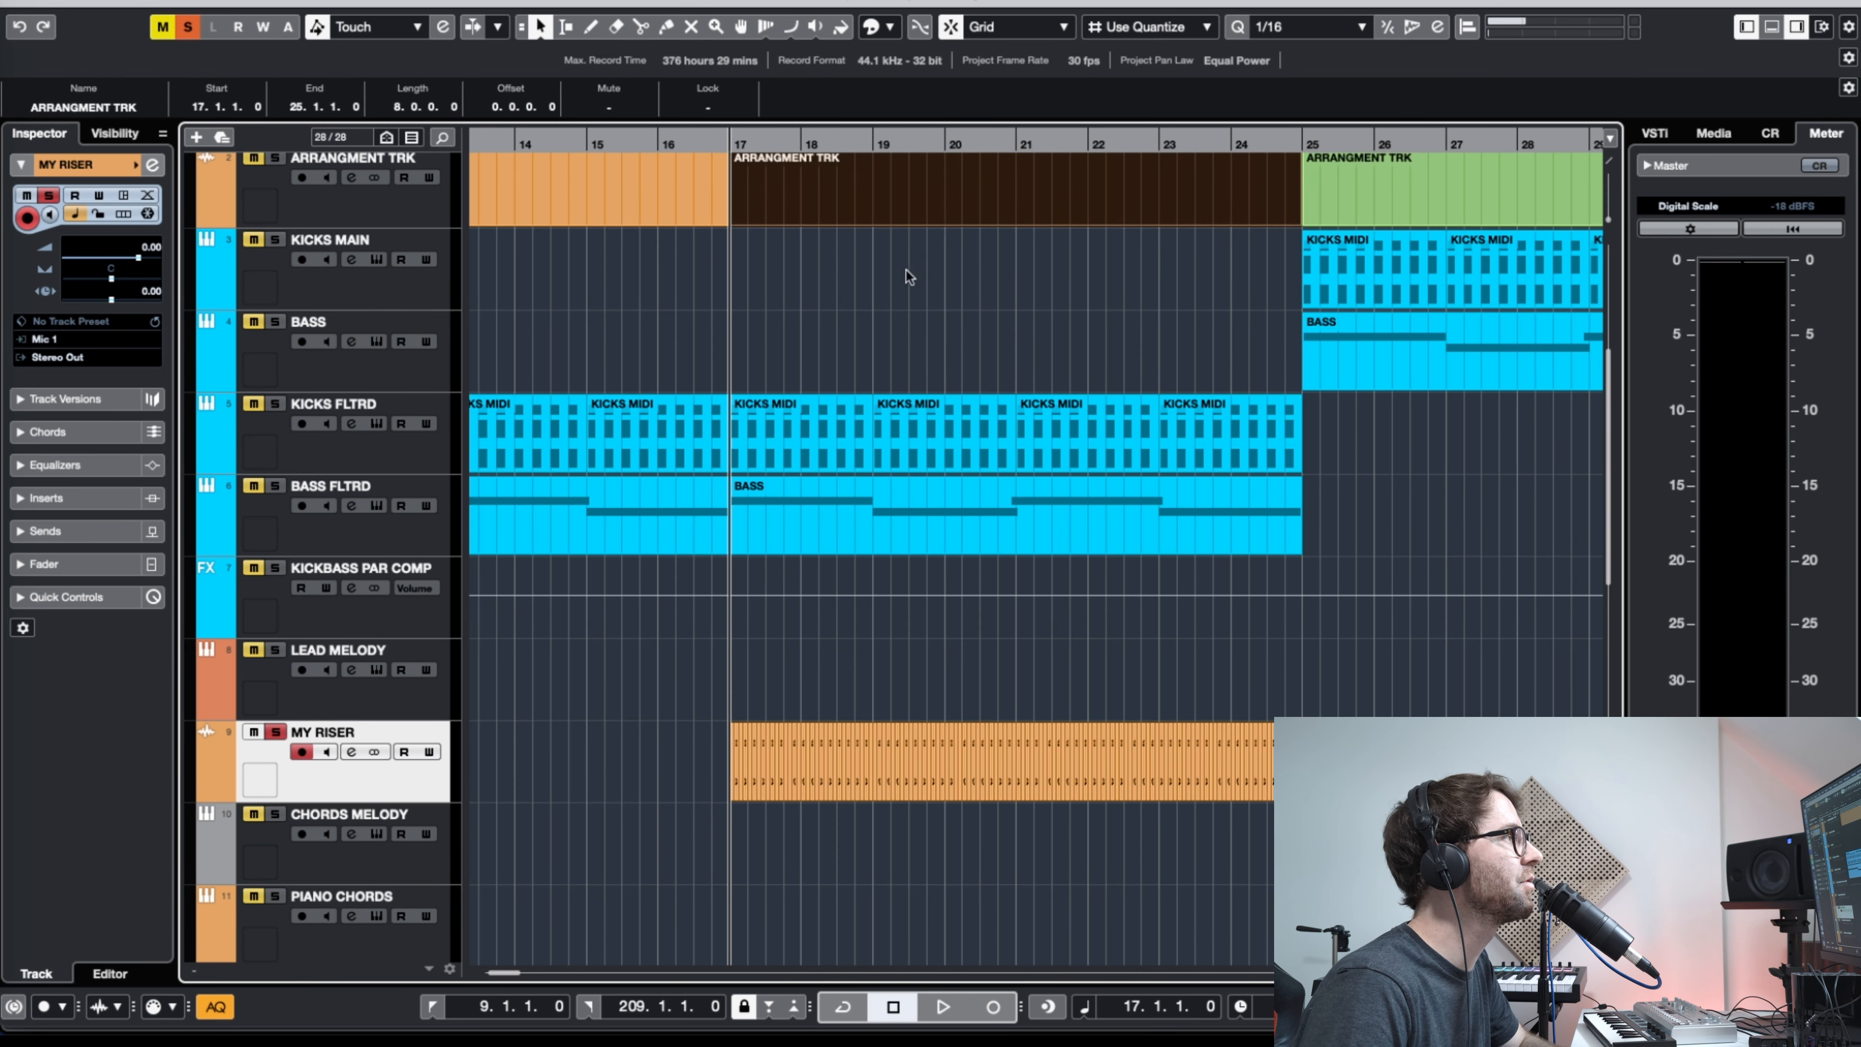
pyautogui.scroll(1, 996, 330)
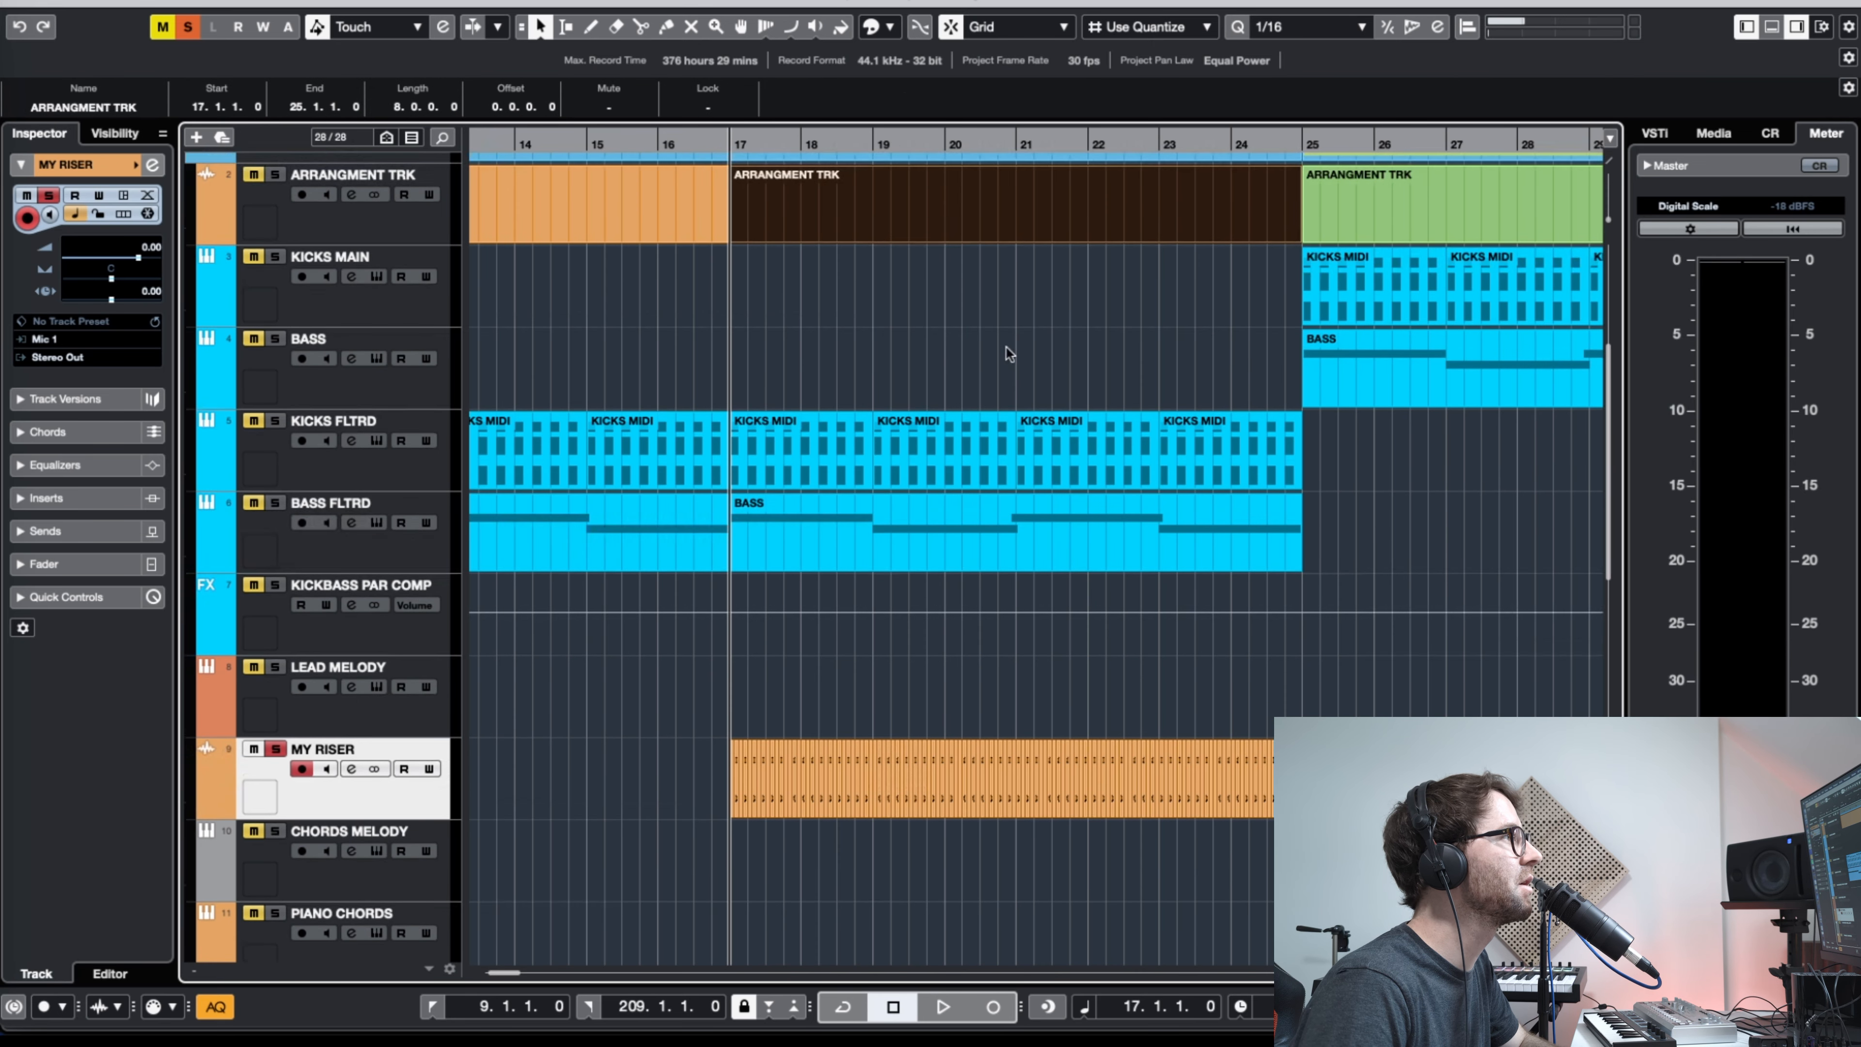
# Step: Bounce the repeated MY RISER slices into one audio clip from bar 17 to bar 25, replacing the original events
pyautogui.click(920, 287)
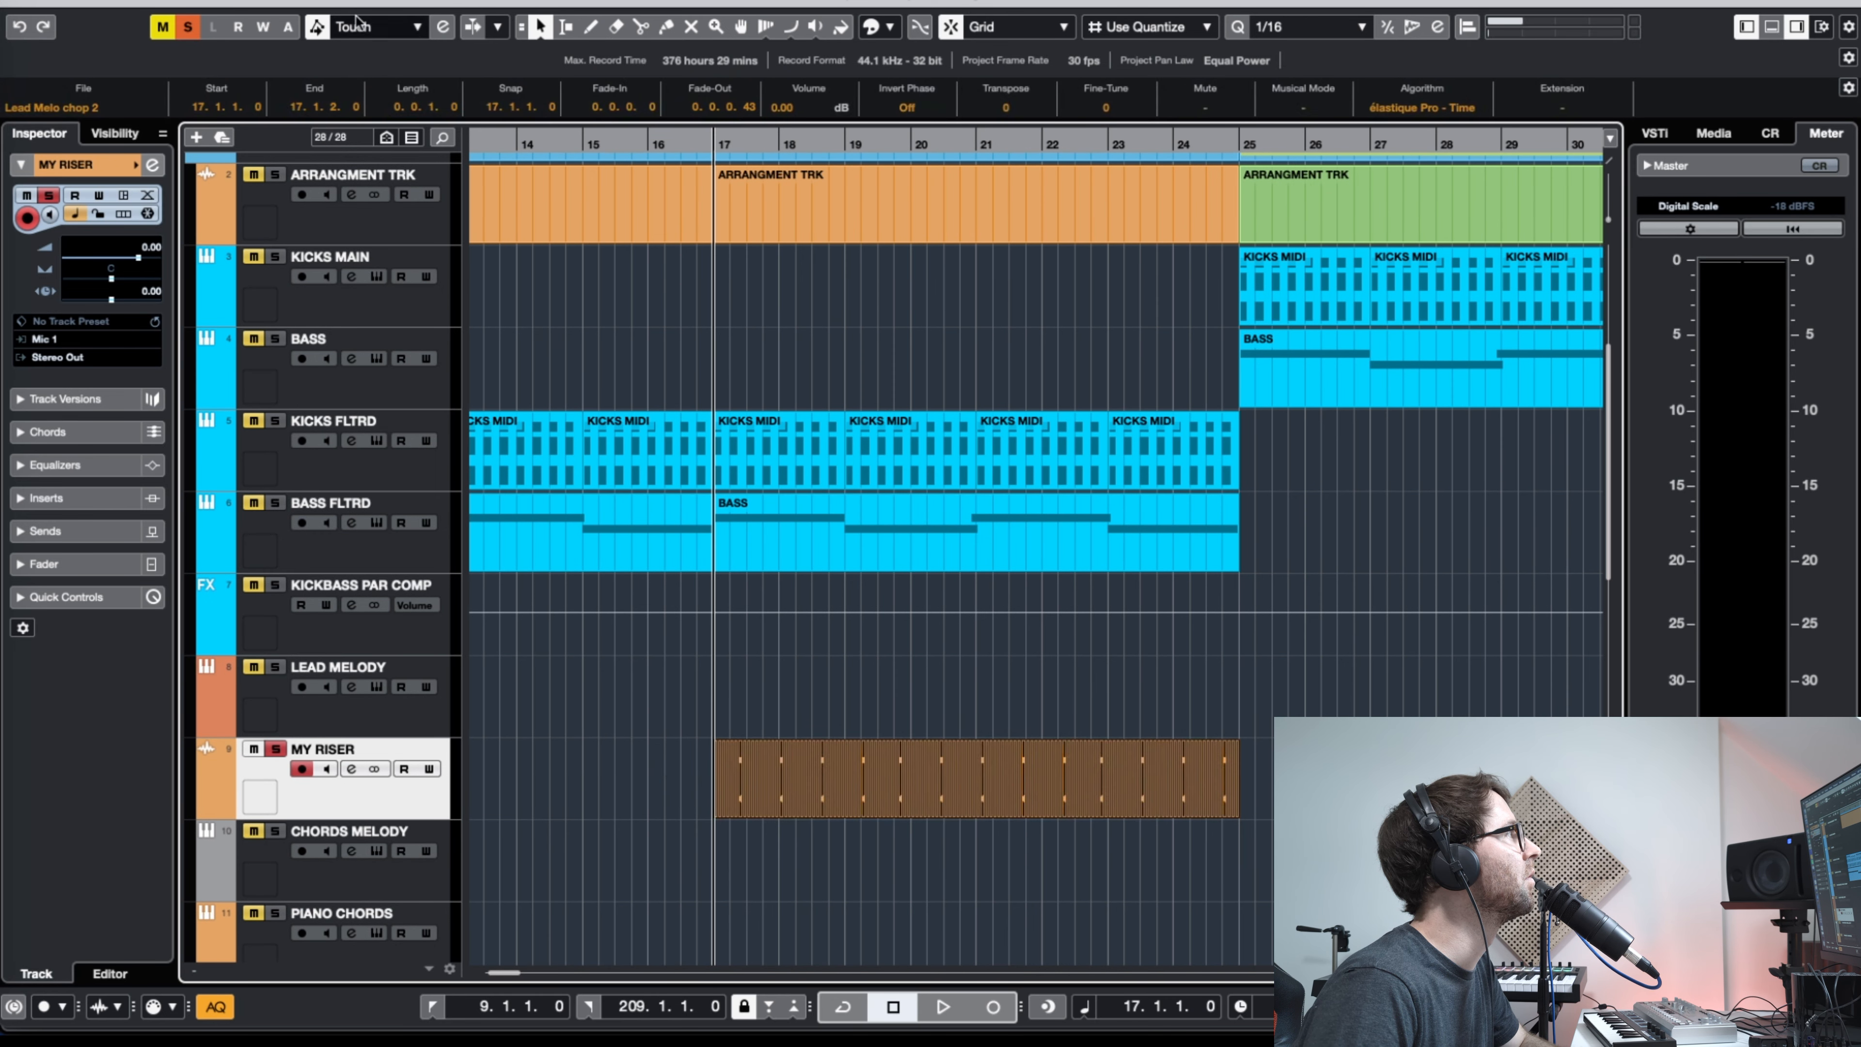
pyautogui.click(227, 0)
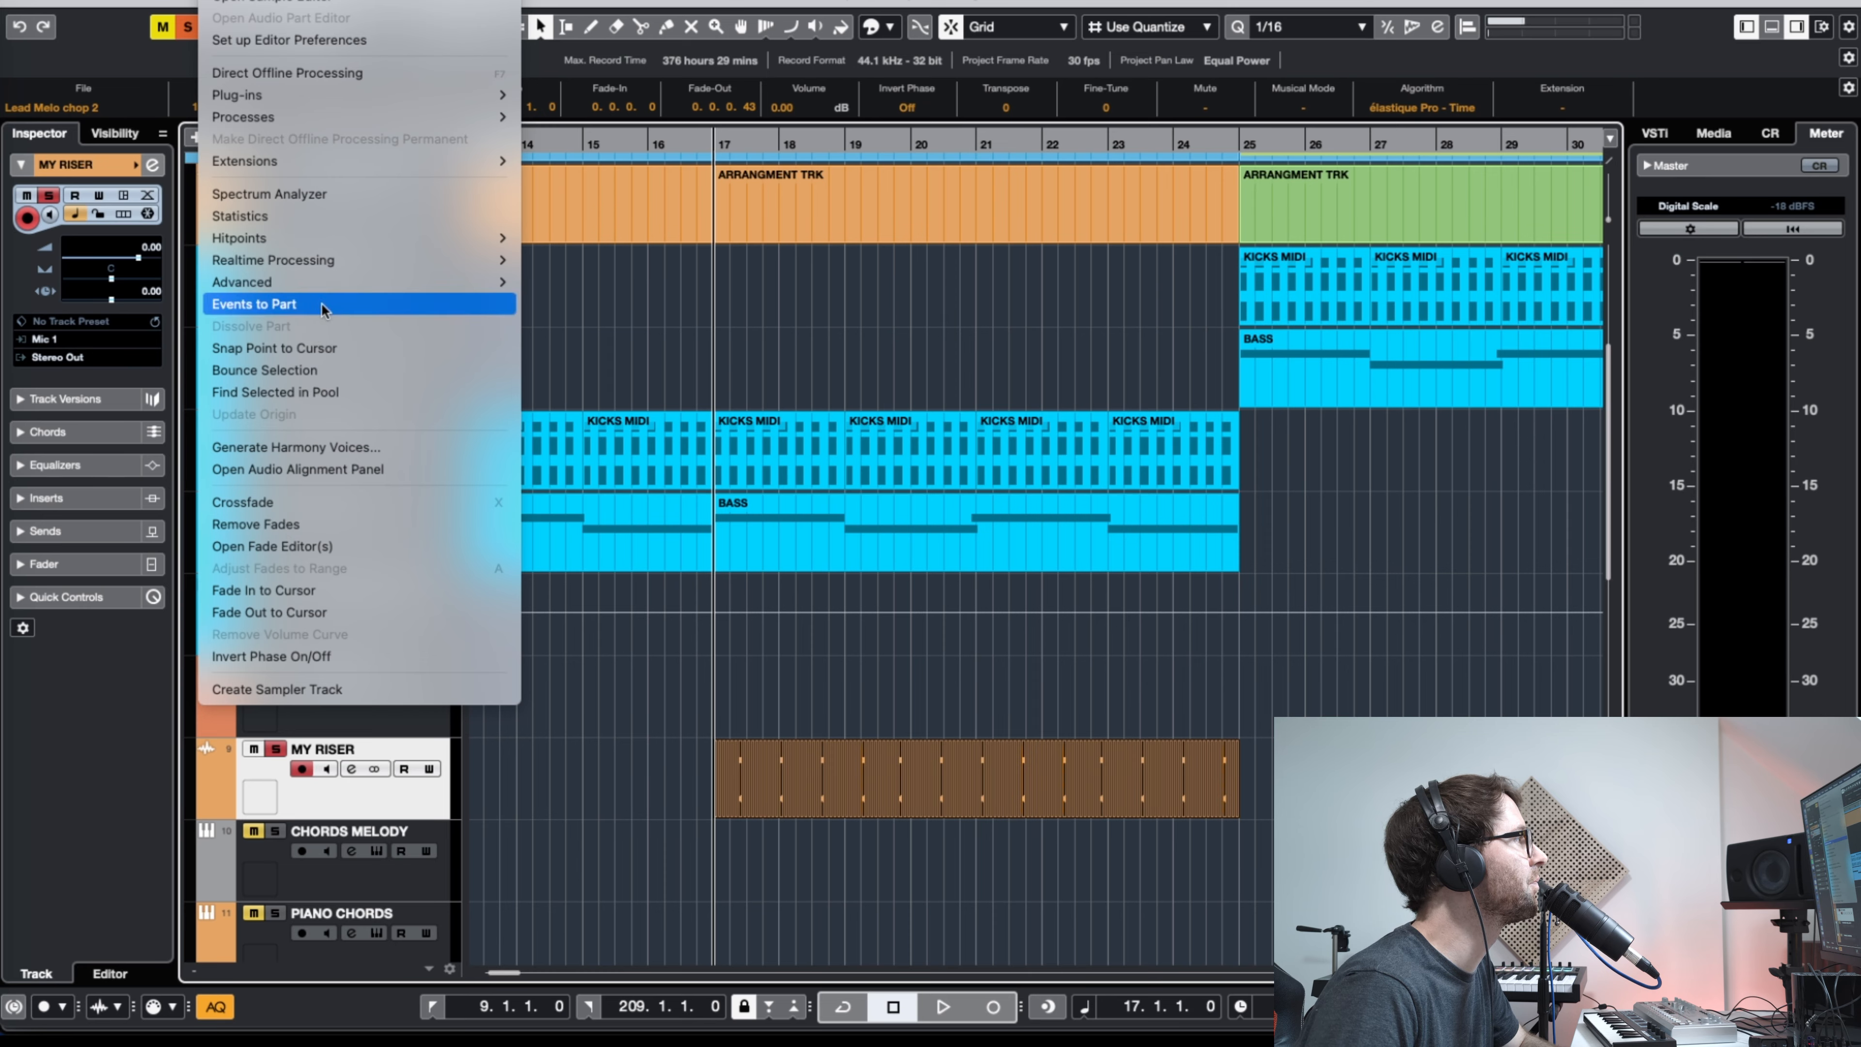
pyautogui.click(322, 369)
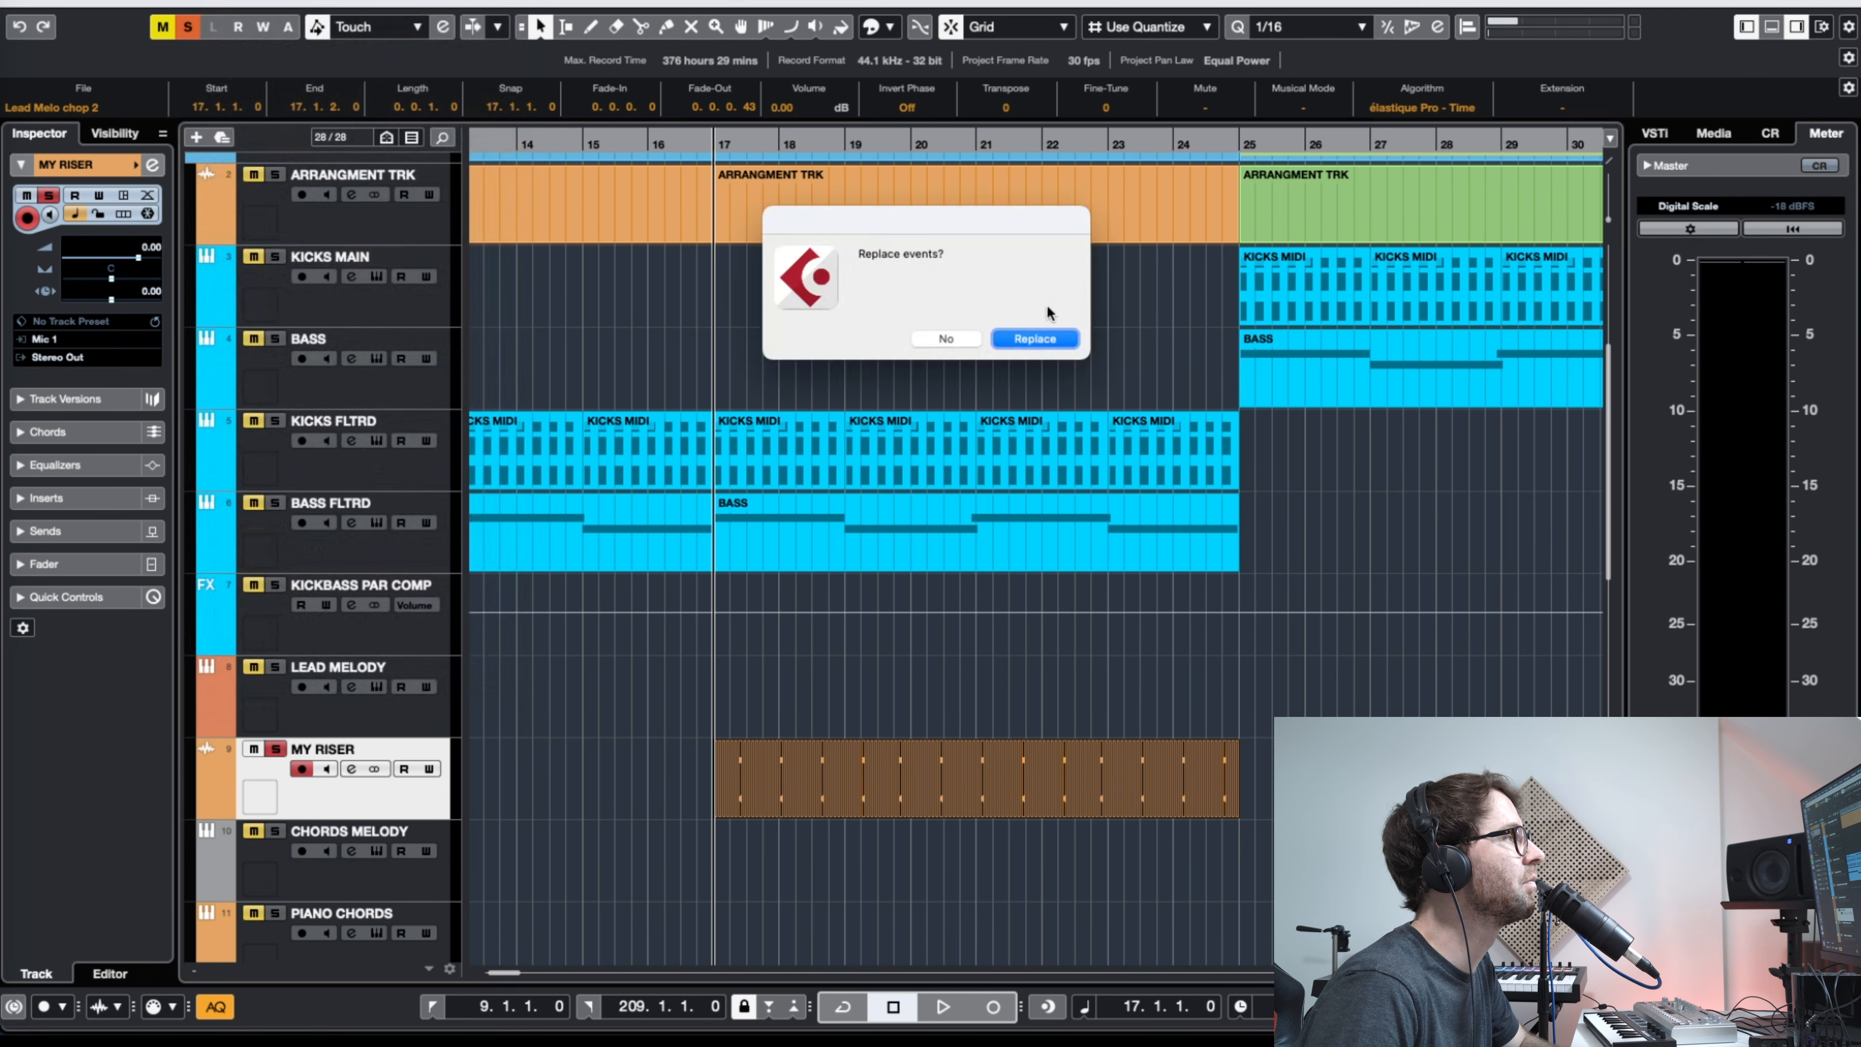
pyautogui.click(1039, 339)
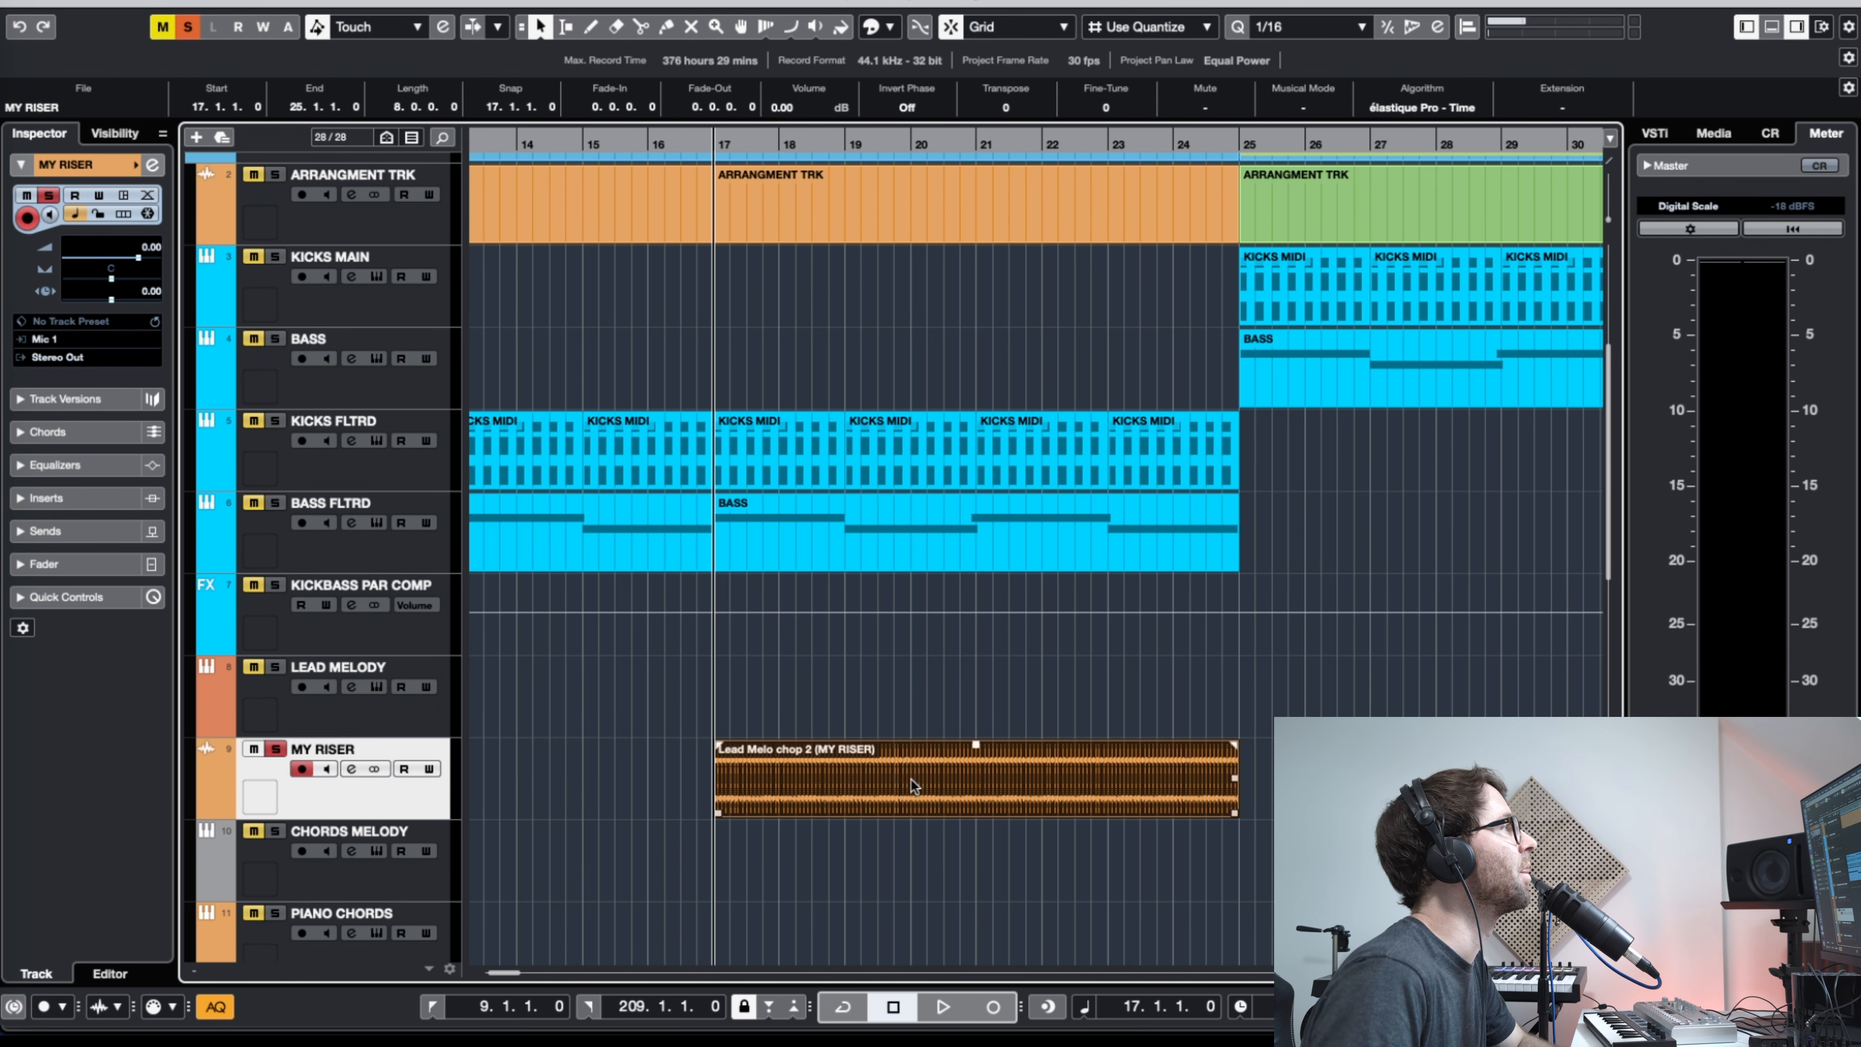
pyautogui.click(929, 711)
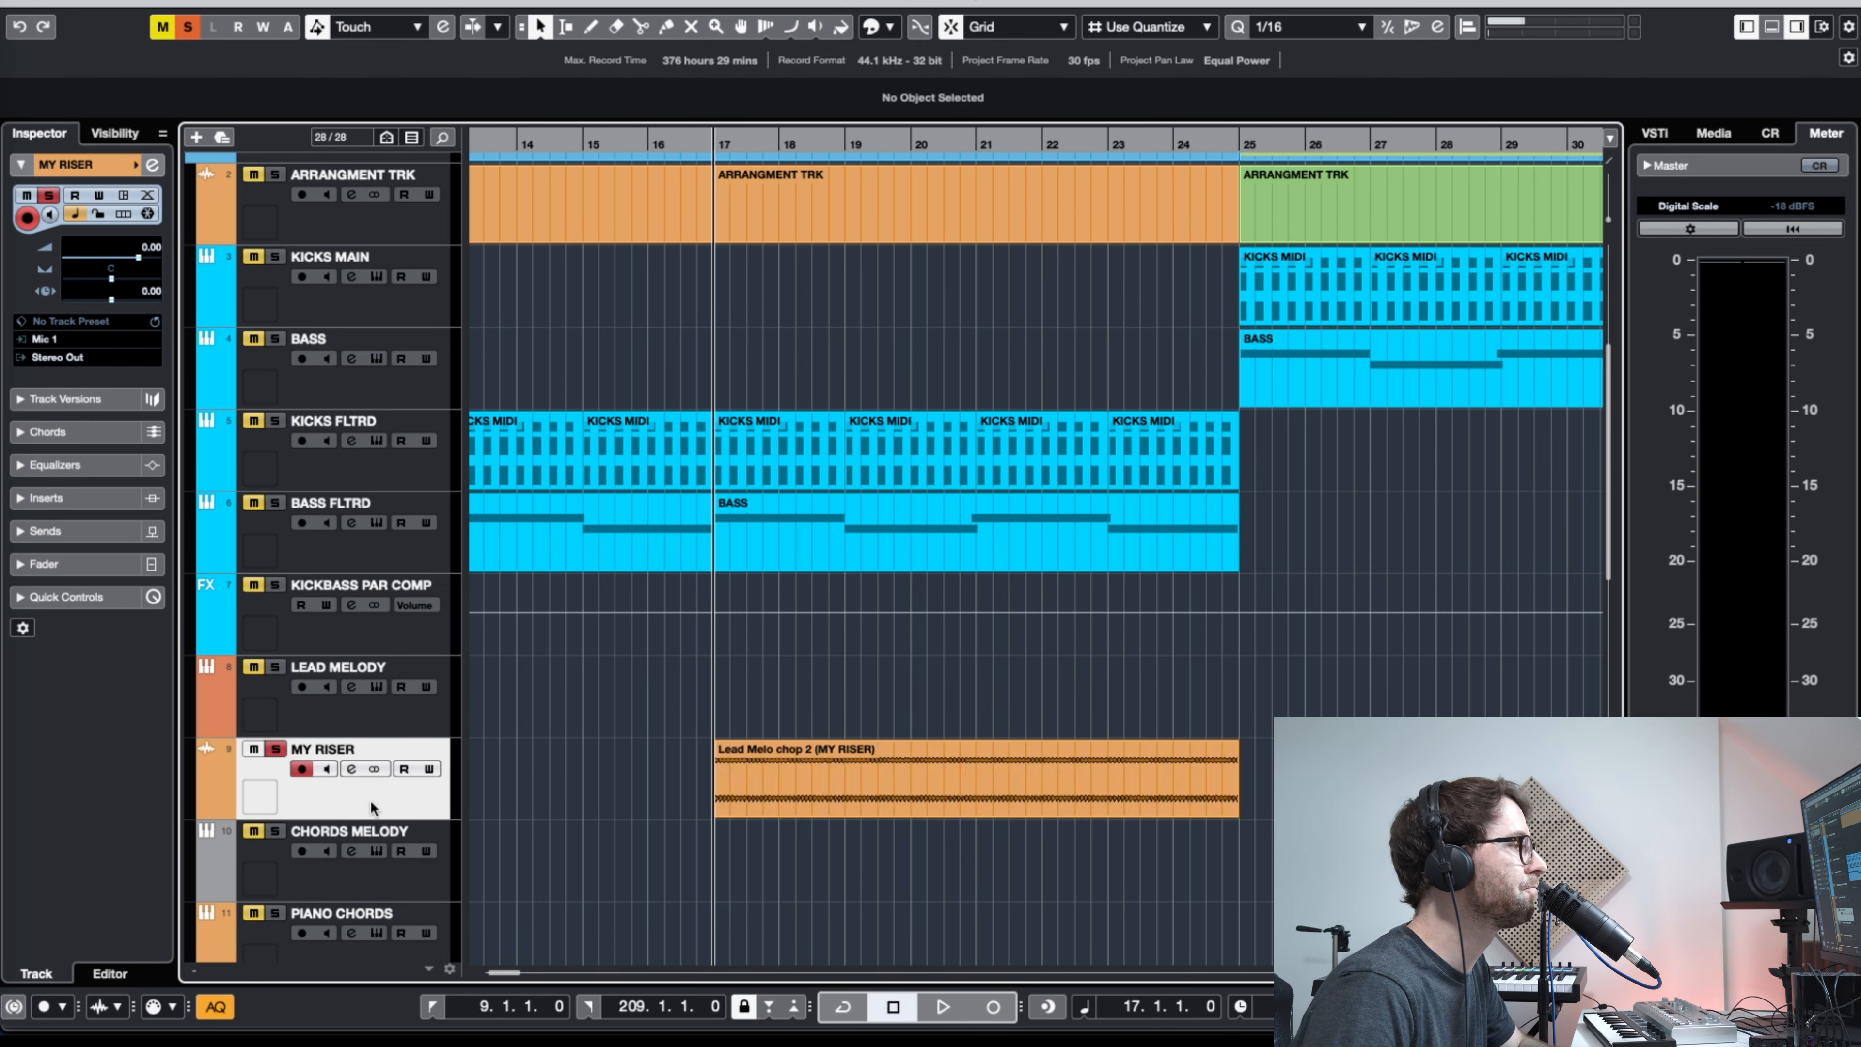
# Step: Insert ValhallaVintageVerb on the MY RISER track, load the Ambience Plate preset and set the decay to 48.10 s
pyautogui.press('e')
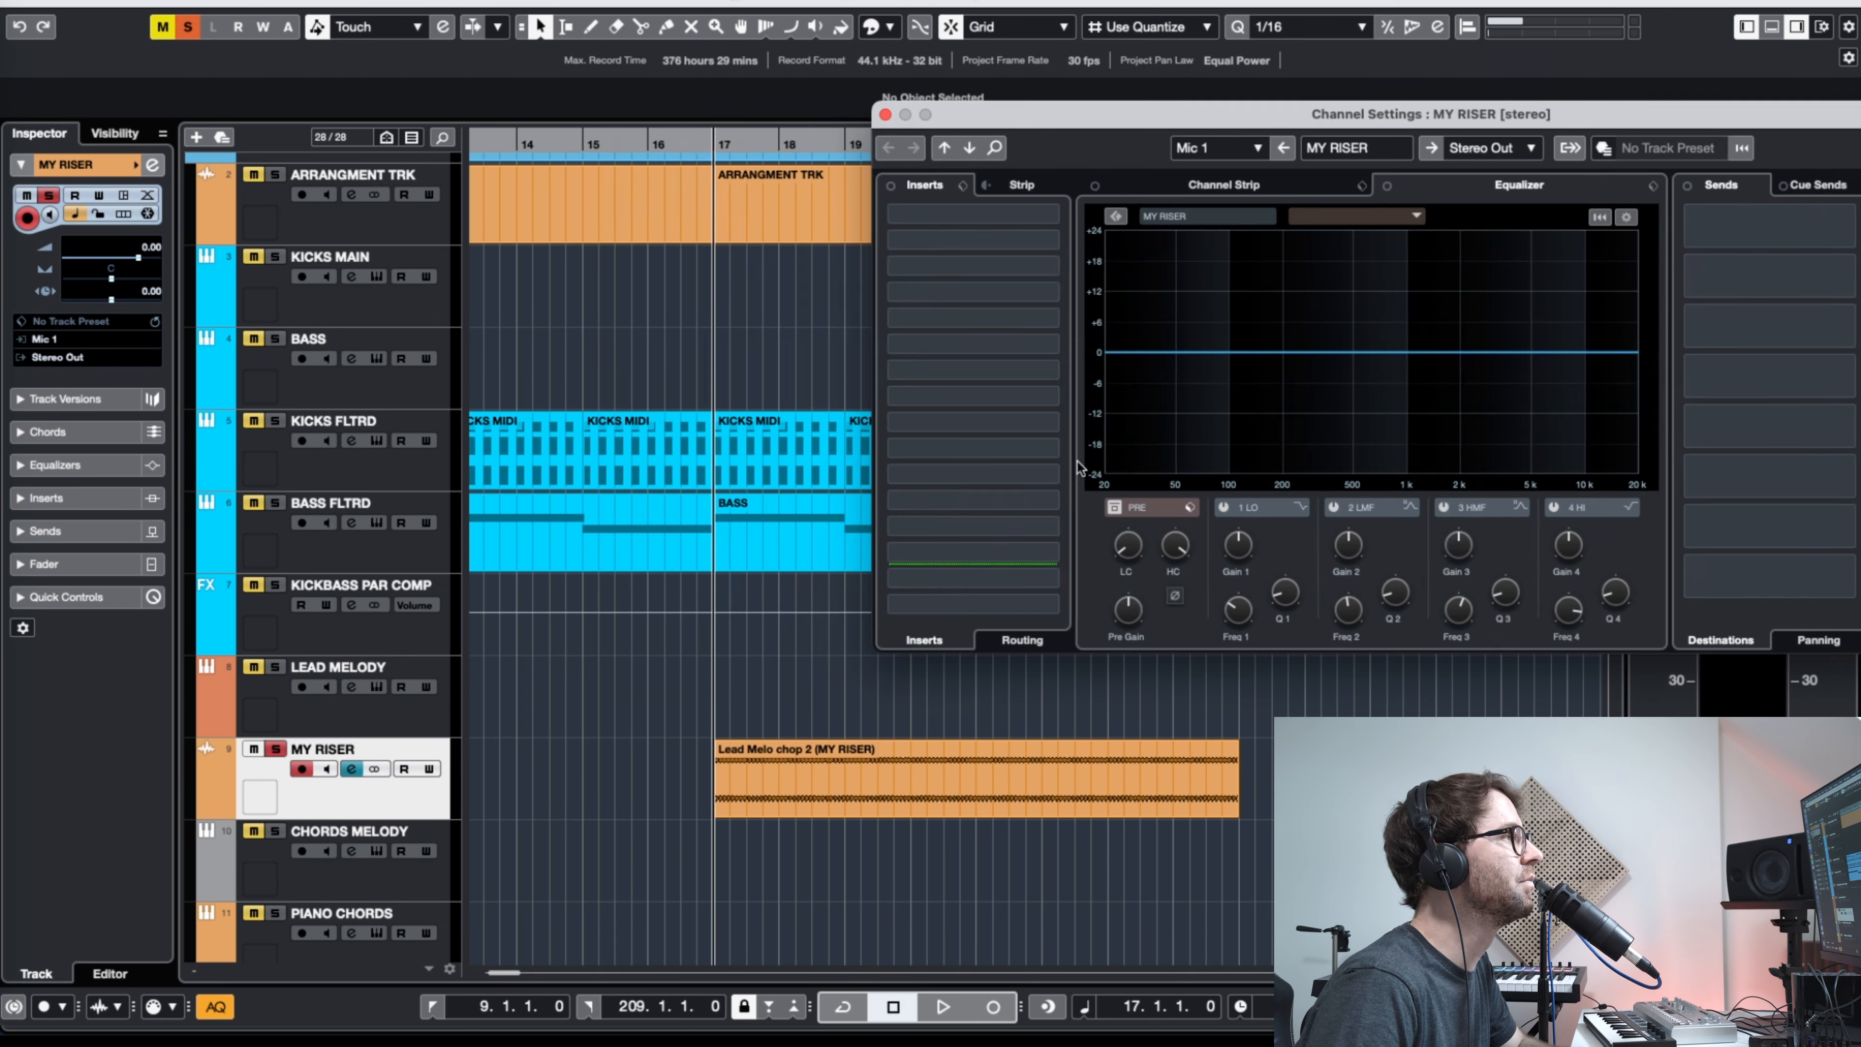
pyautogui.click(949, 216)
pyautogui.write('va')
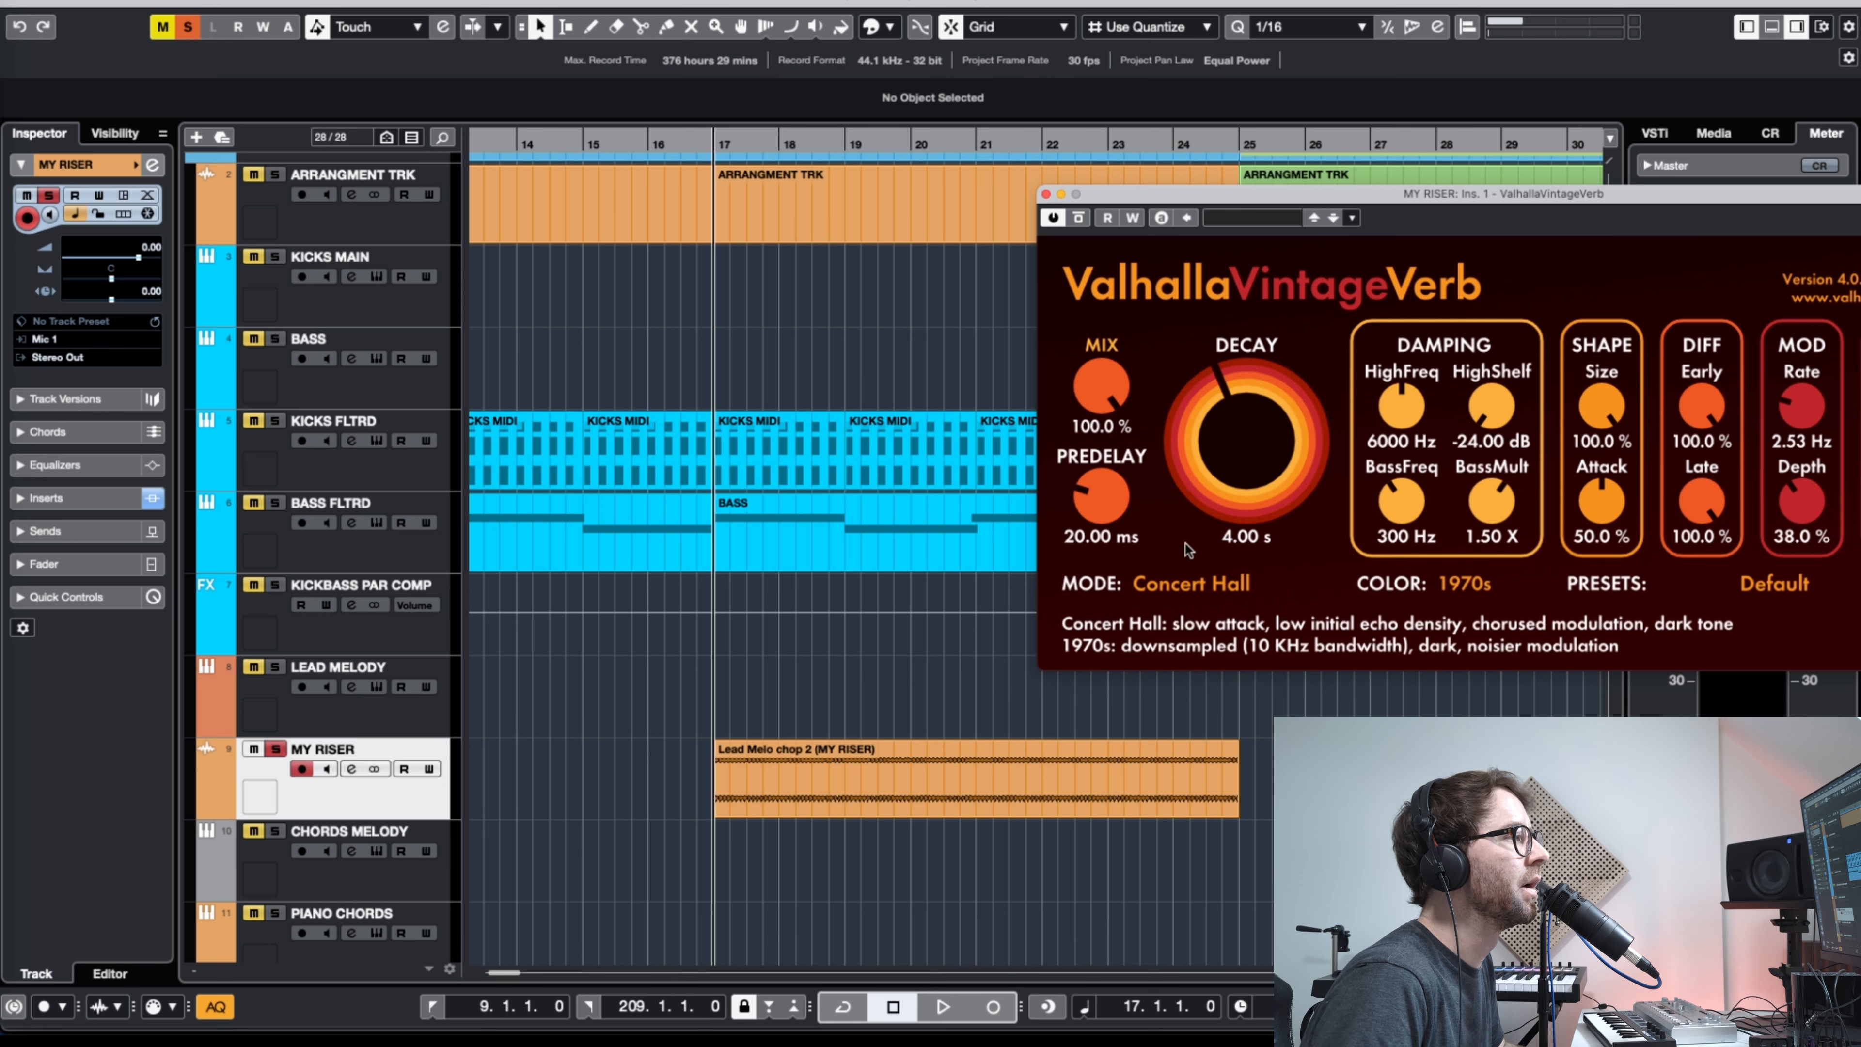
pyautogui.click(1764, 590)
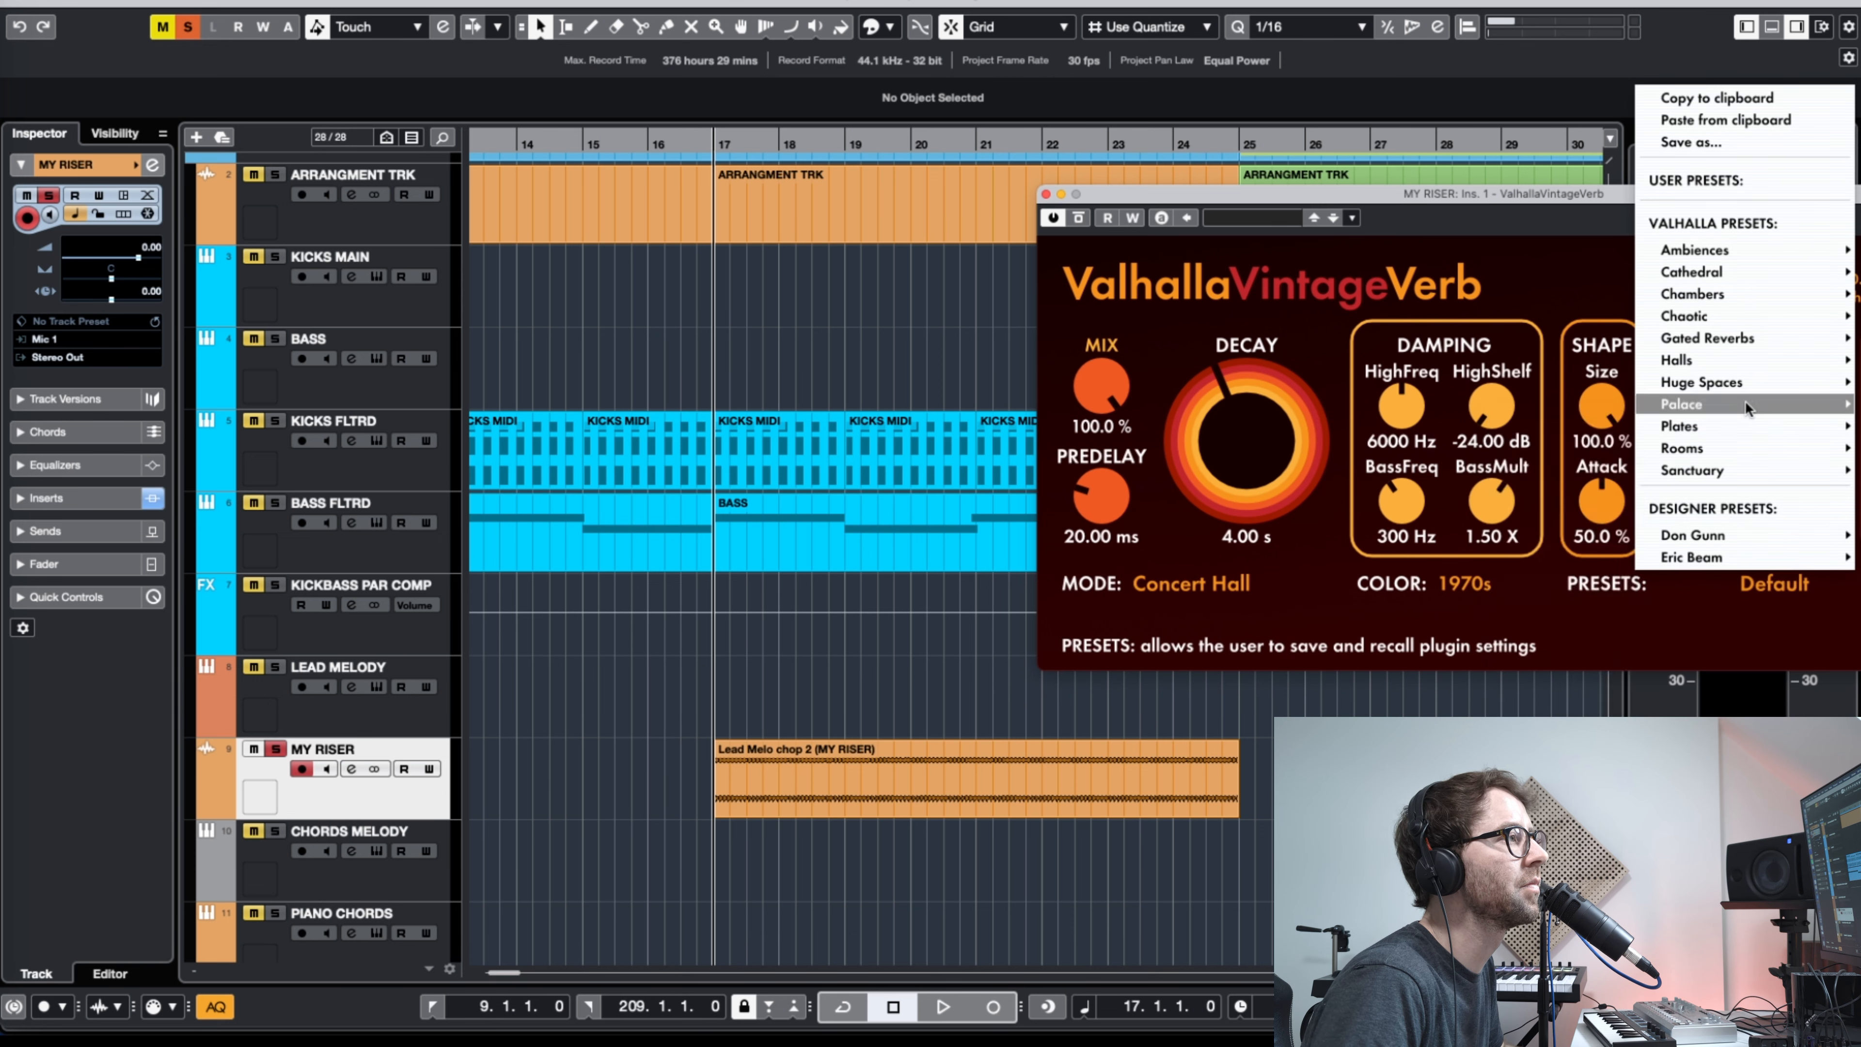
pyautogui.moveTo(1719, 427)
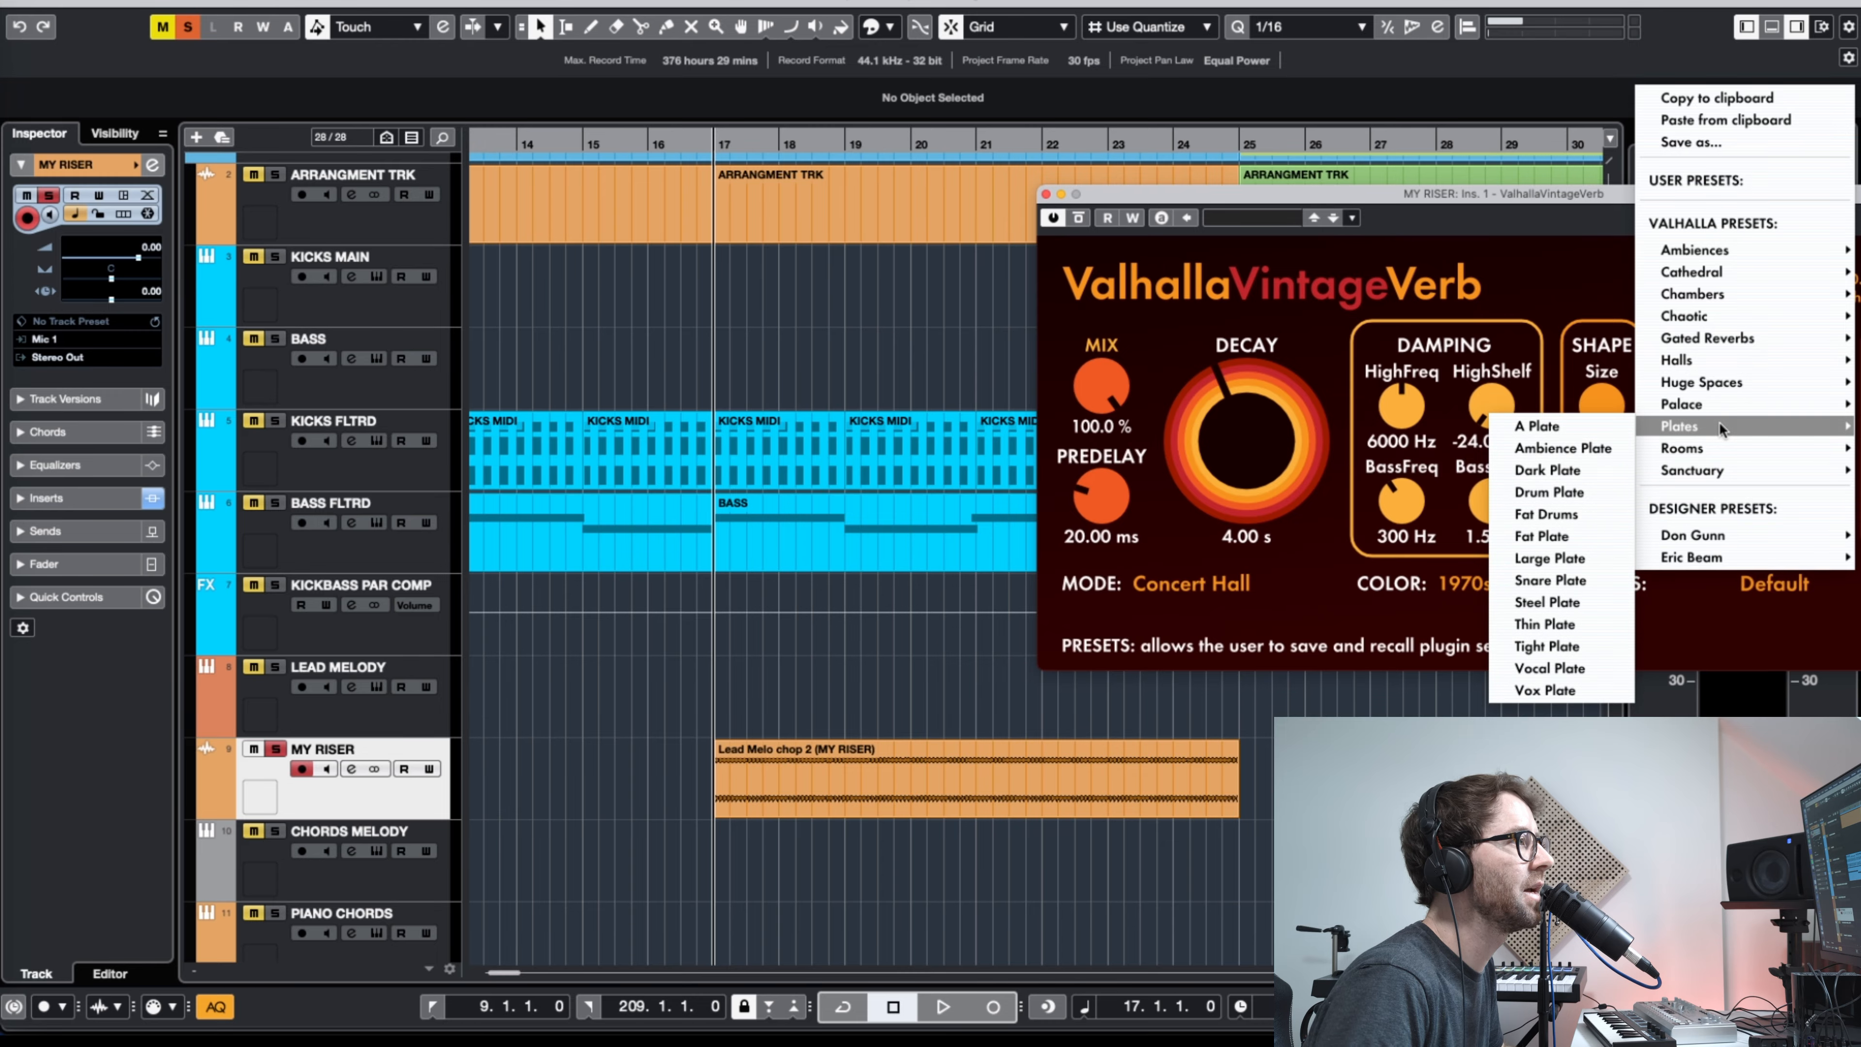
pyautogui.click(1564, 447)
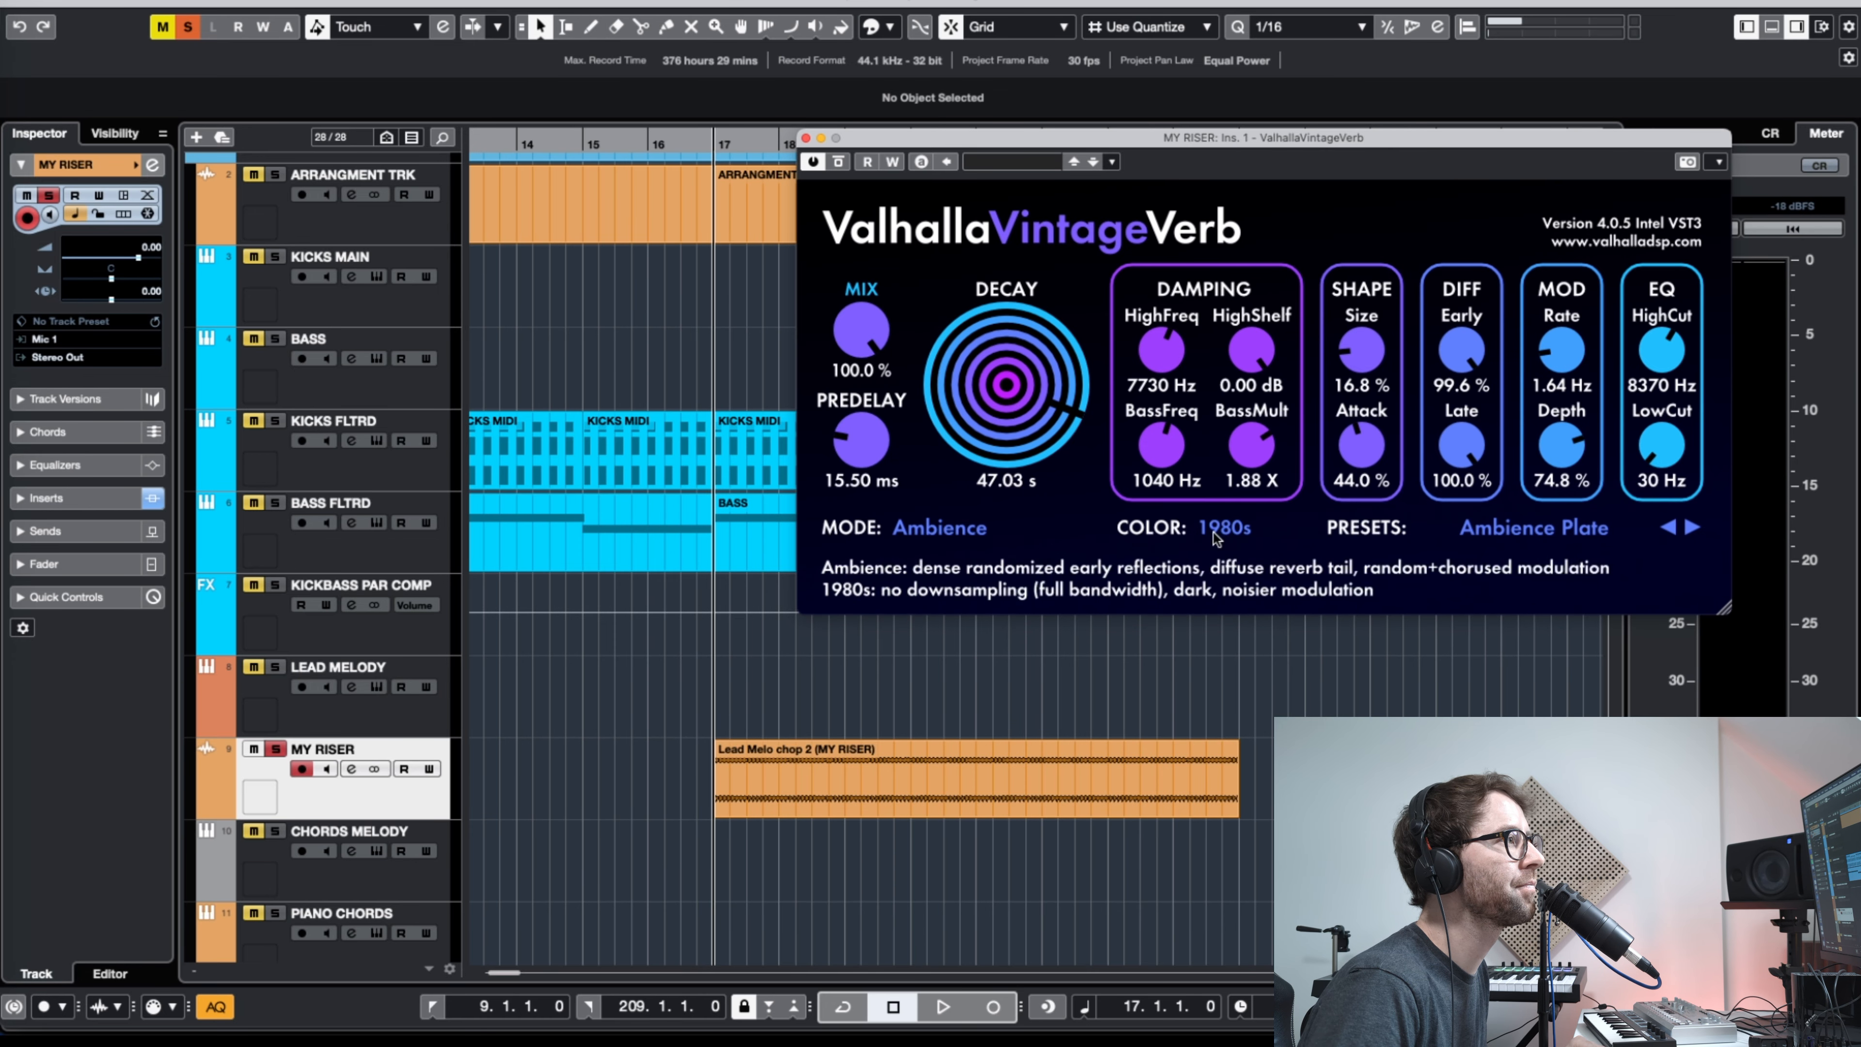
pyautogui.moveTo(1089, 365); pyautogui.dragTo(1088, 352)
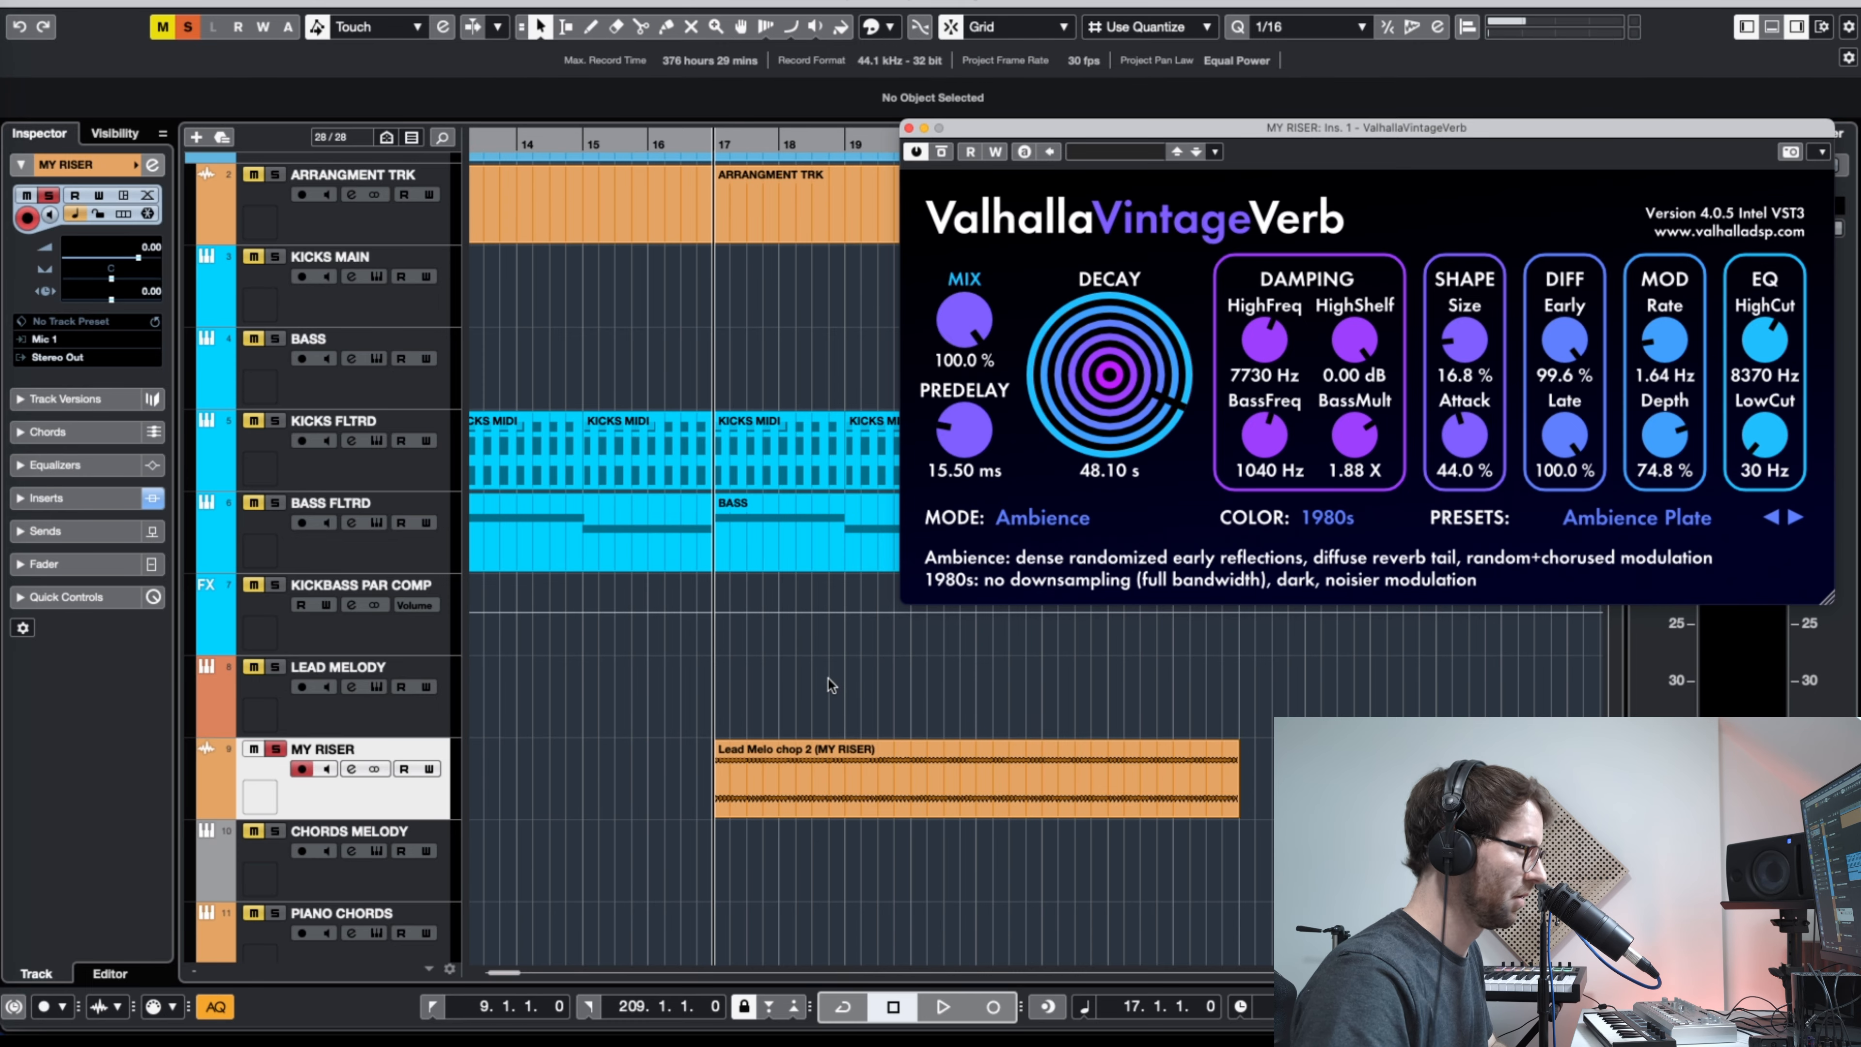
# Step: Give the Lead Melo chop 2 clip on MY RISER a fade-in of 3.3.3.8
pyautogui.moveTo(742, 161); pyautogui.dragTo(732, 108)
pyautogui.click(783, 778)
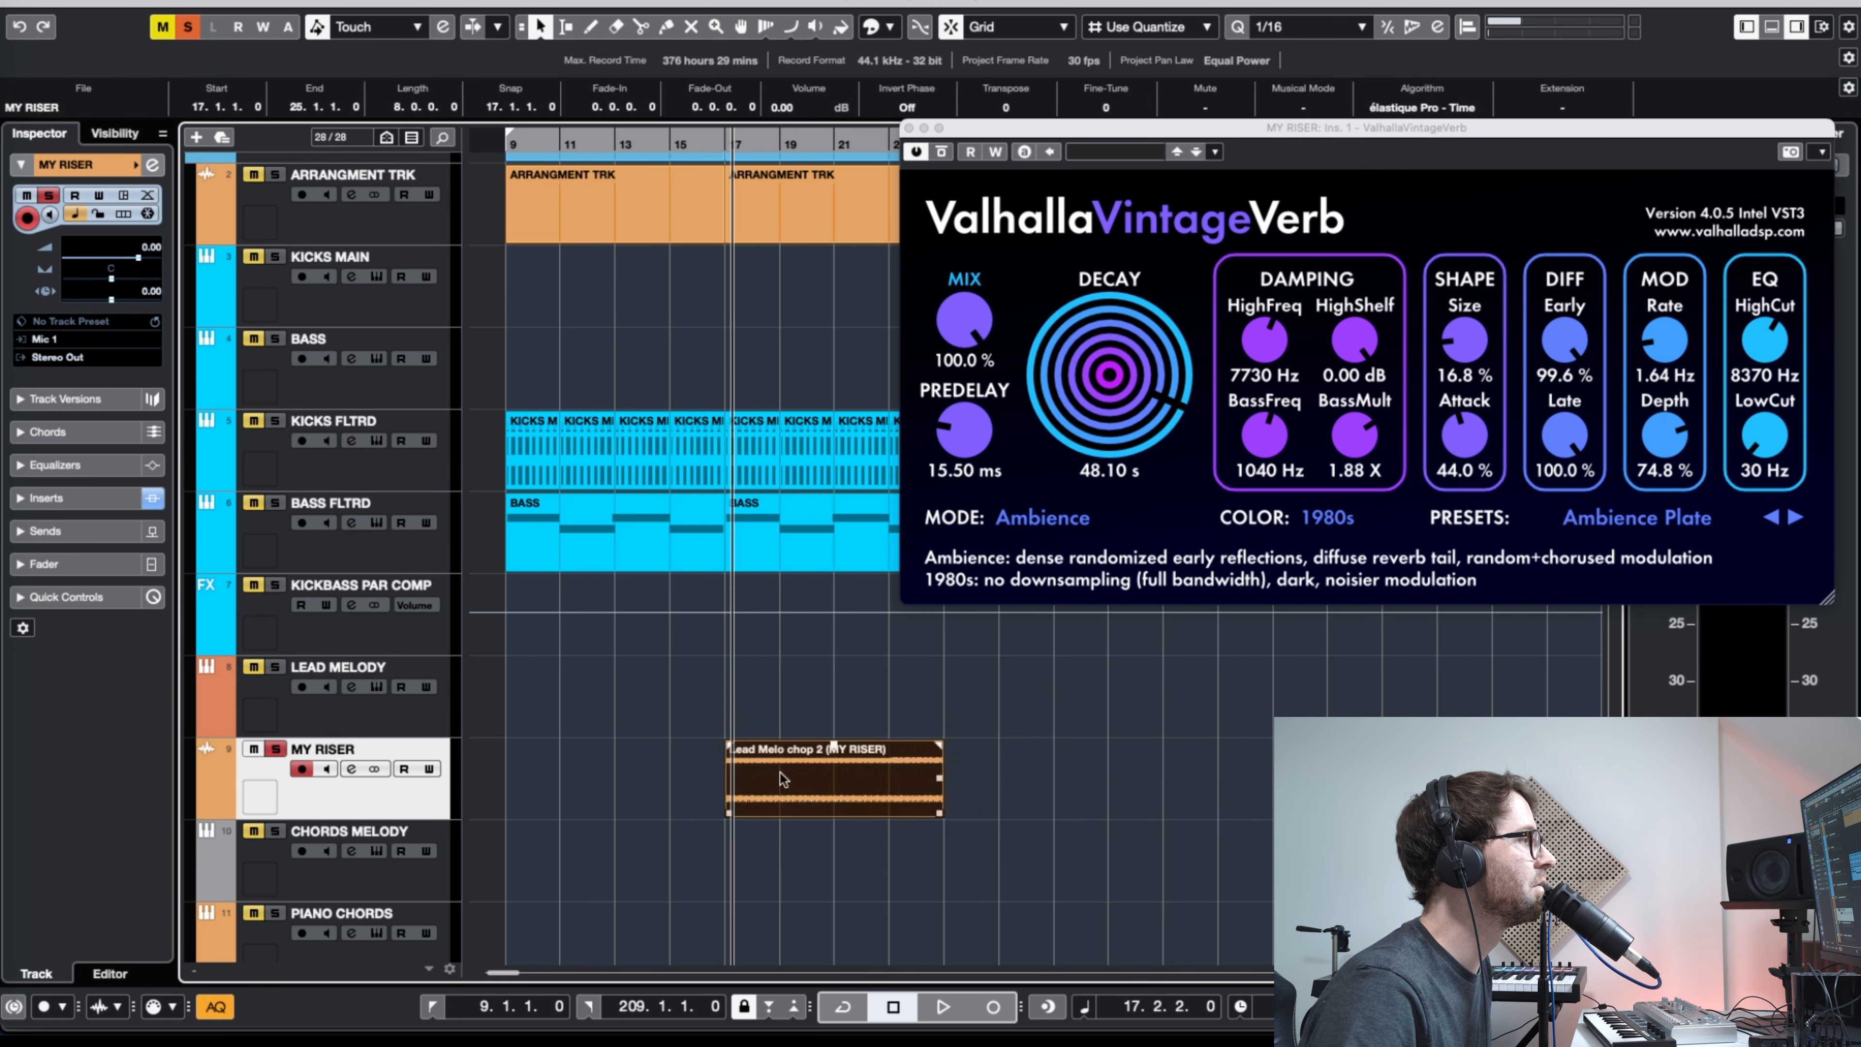
pyautogui.moveTo(729, 746); pyautogui.dragTo(833, 748)
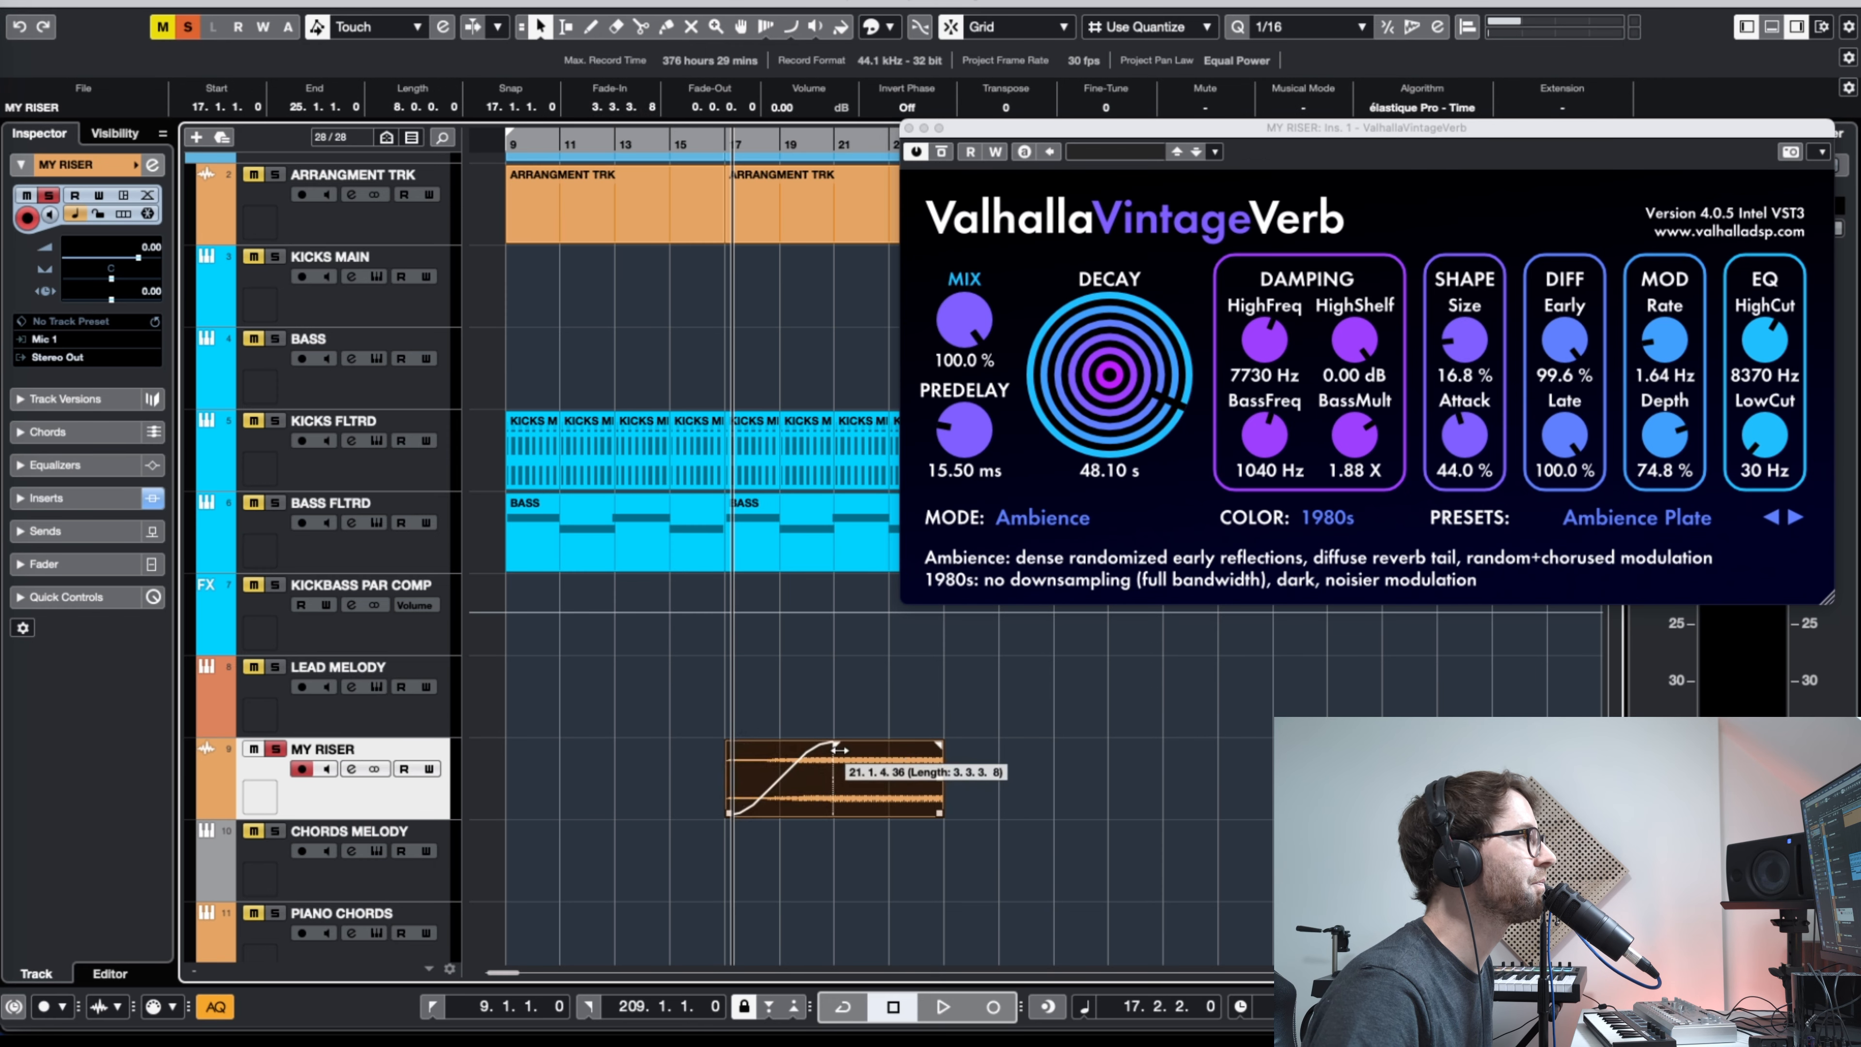
# Step: Set the riser reverb's decay to 3.25 s and its high cut to 3710 Hz
pyautogui.moveTo(1060, 134); pyautogui.dragTo(978, 117)
pyautogui.moveTo(1002, 333); pyautogui.dragTo(1002, 345)
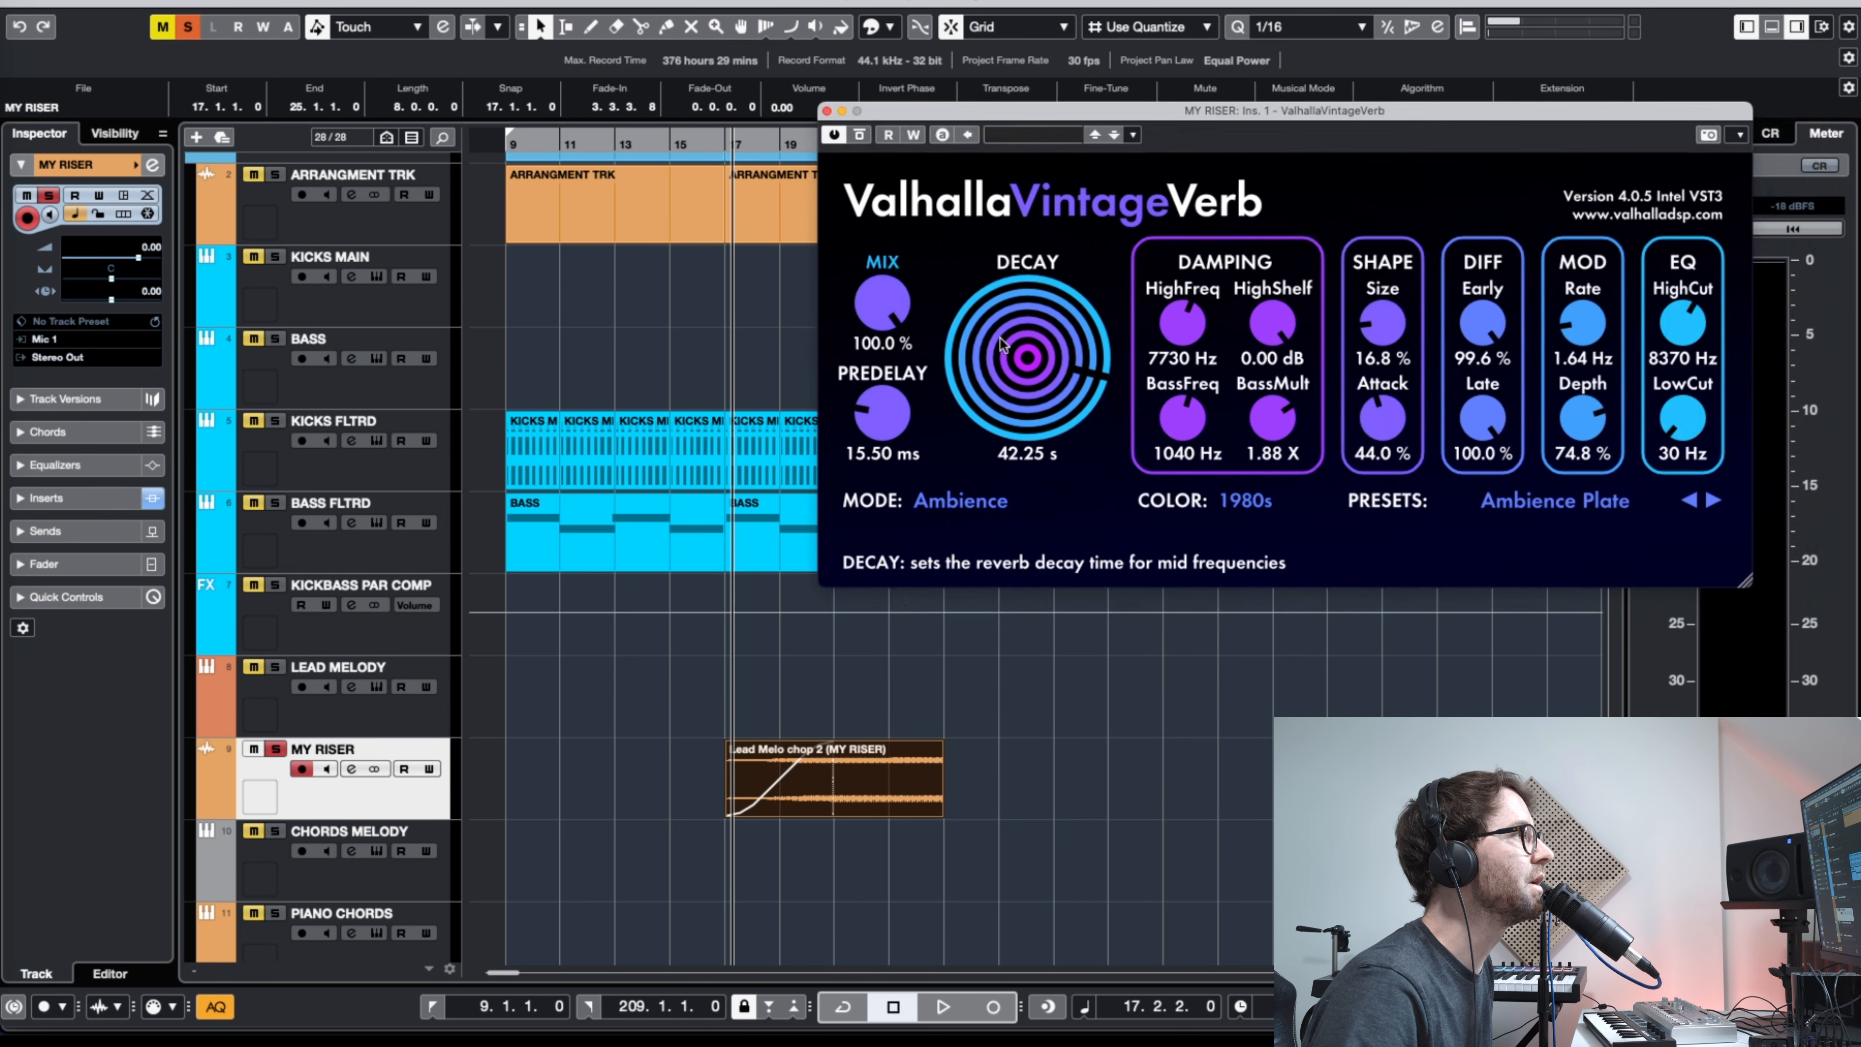
pyautogui.moveTo(998, 420); pyautogui.dragTo(997, 448)
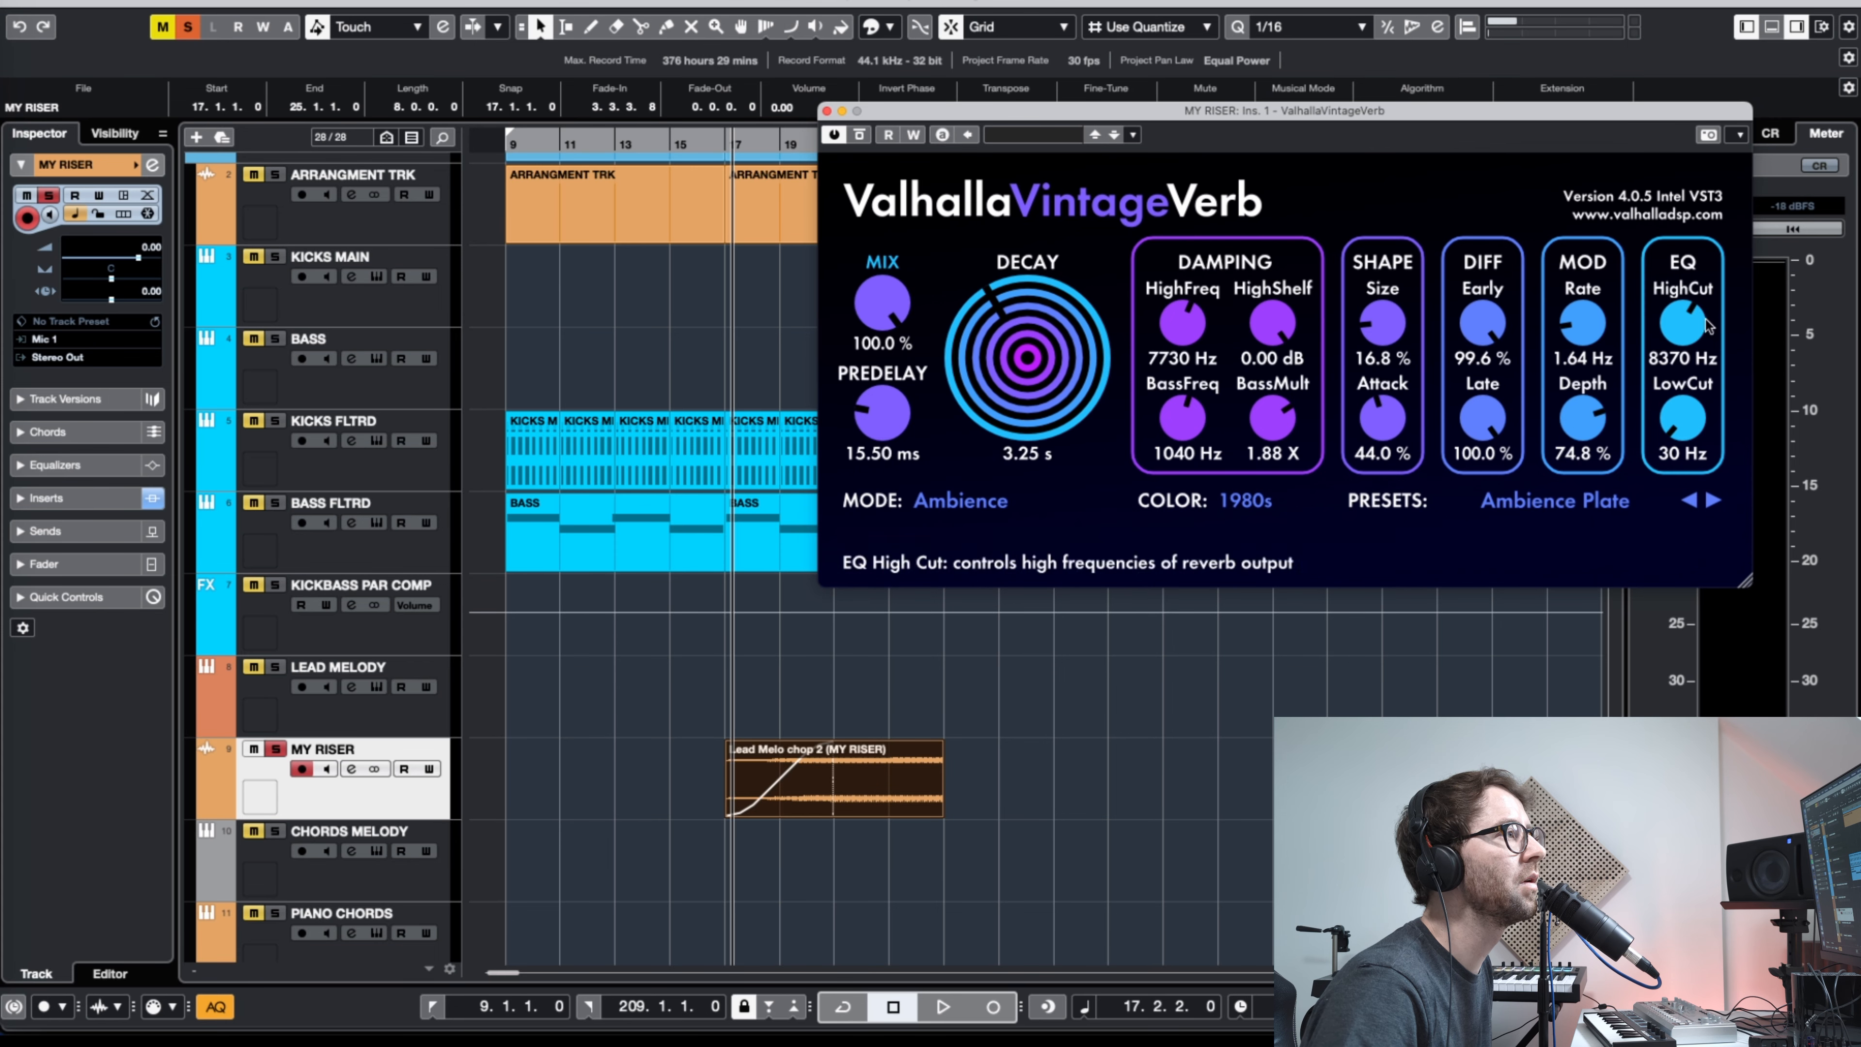
pyautogui.moveTo(1675, 345); pyautogui.dragTo(1666, 380)
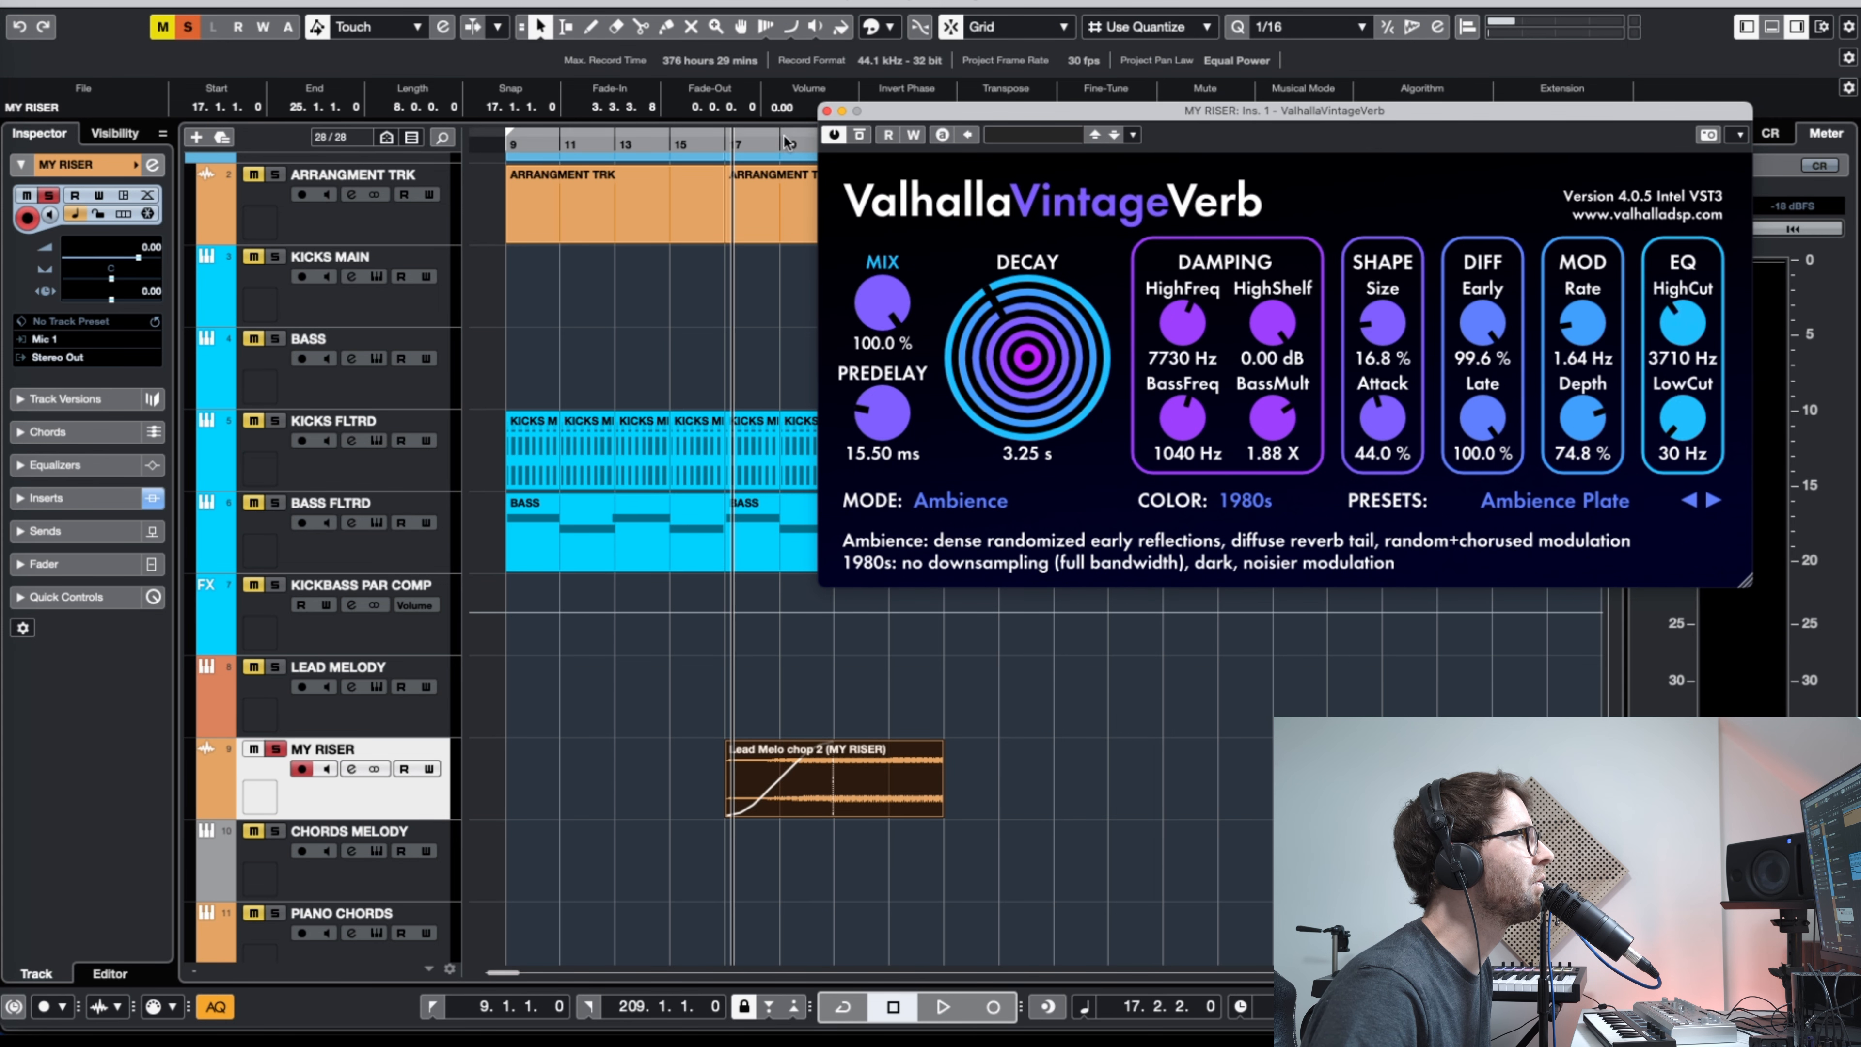
# Step: Play the riser unsoloed from bar 16 and lower the reverb's decay to 2.63 s and its high cut to 770 Hz
pyautogui.click(718, 156)
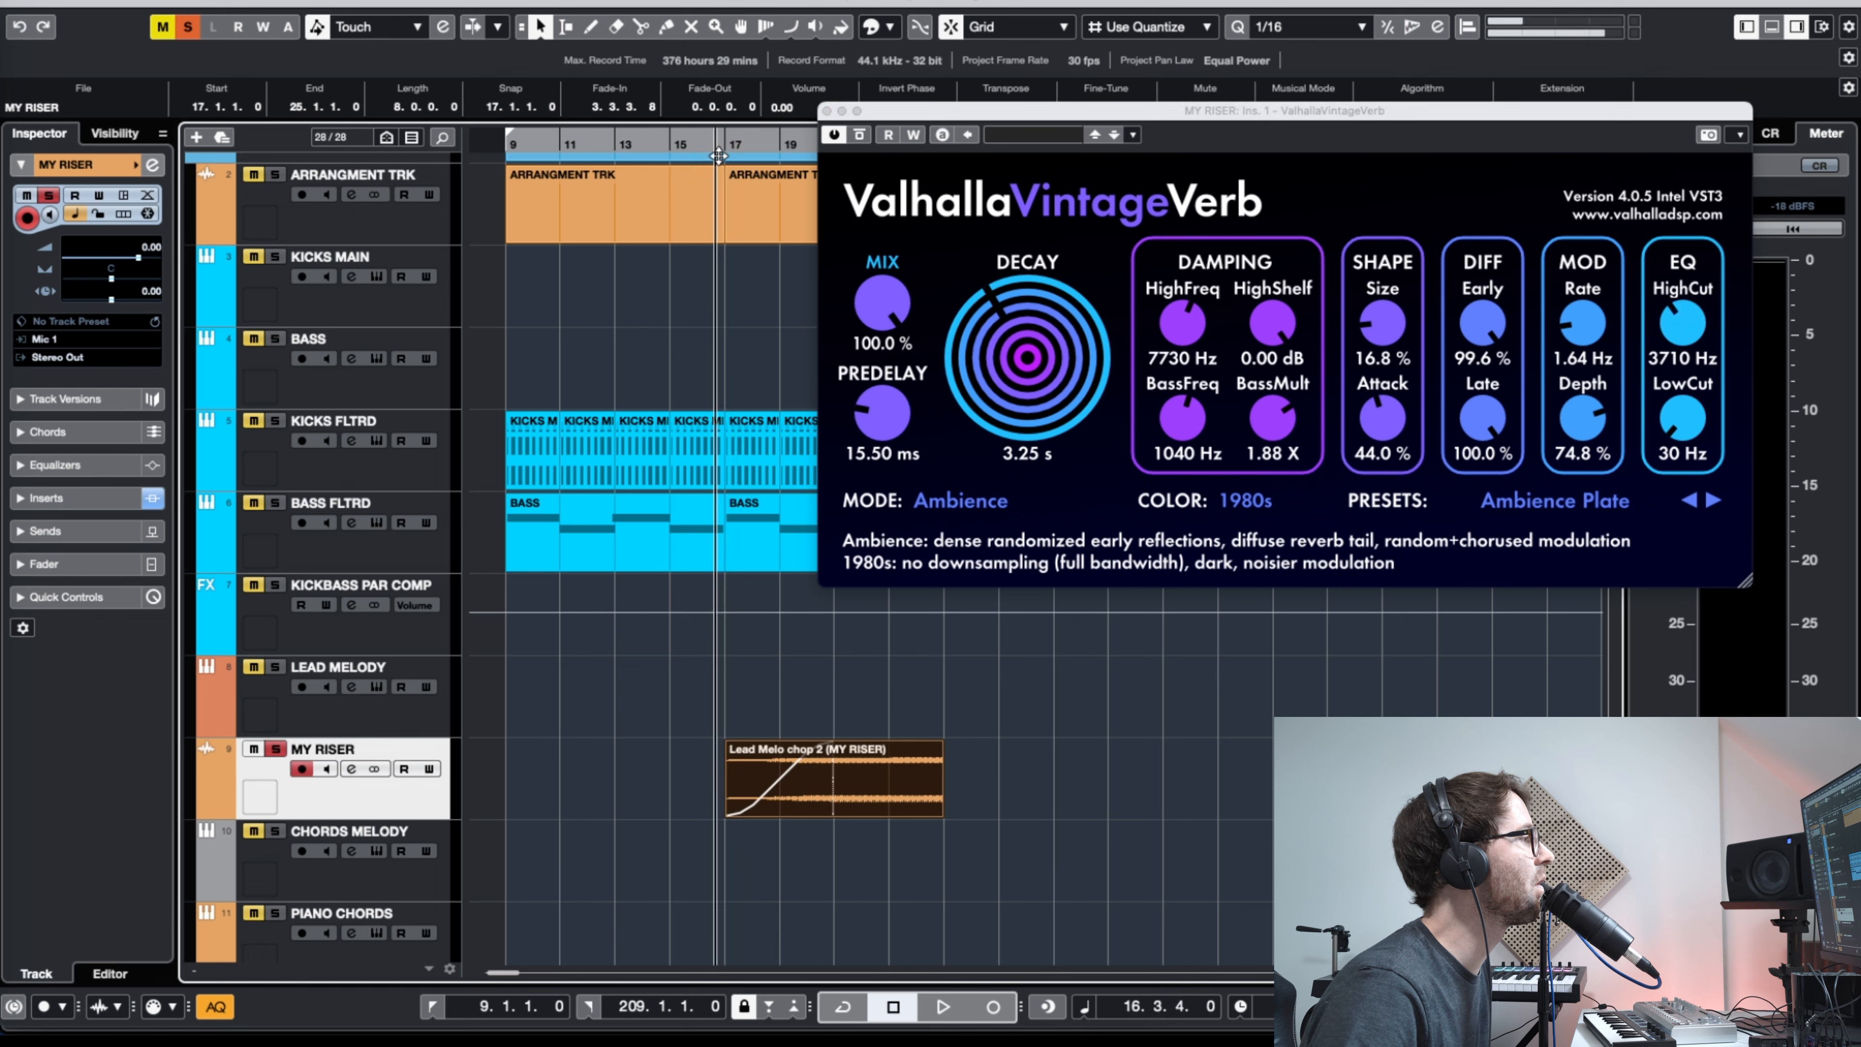
pyautogui.click(183, 28)
pyautogui.press('space')
pyautogui.moveTo(1015, 393); pyautogui.dragTo(943, 297)
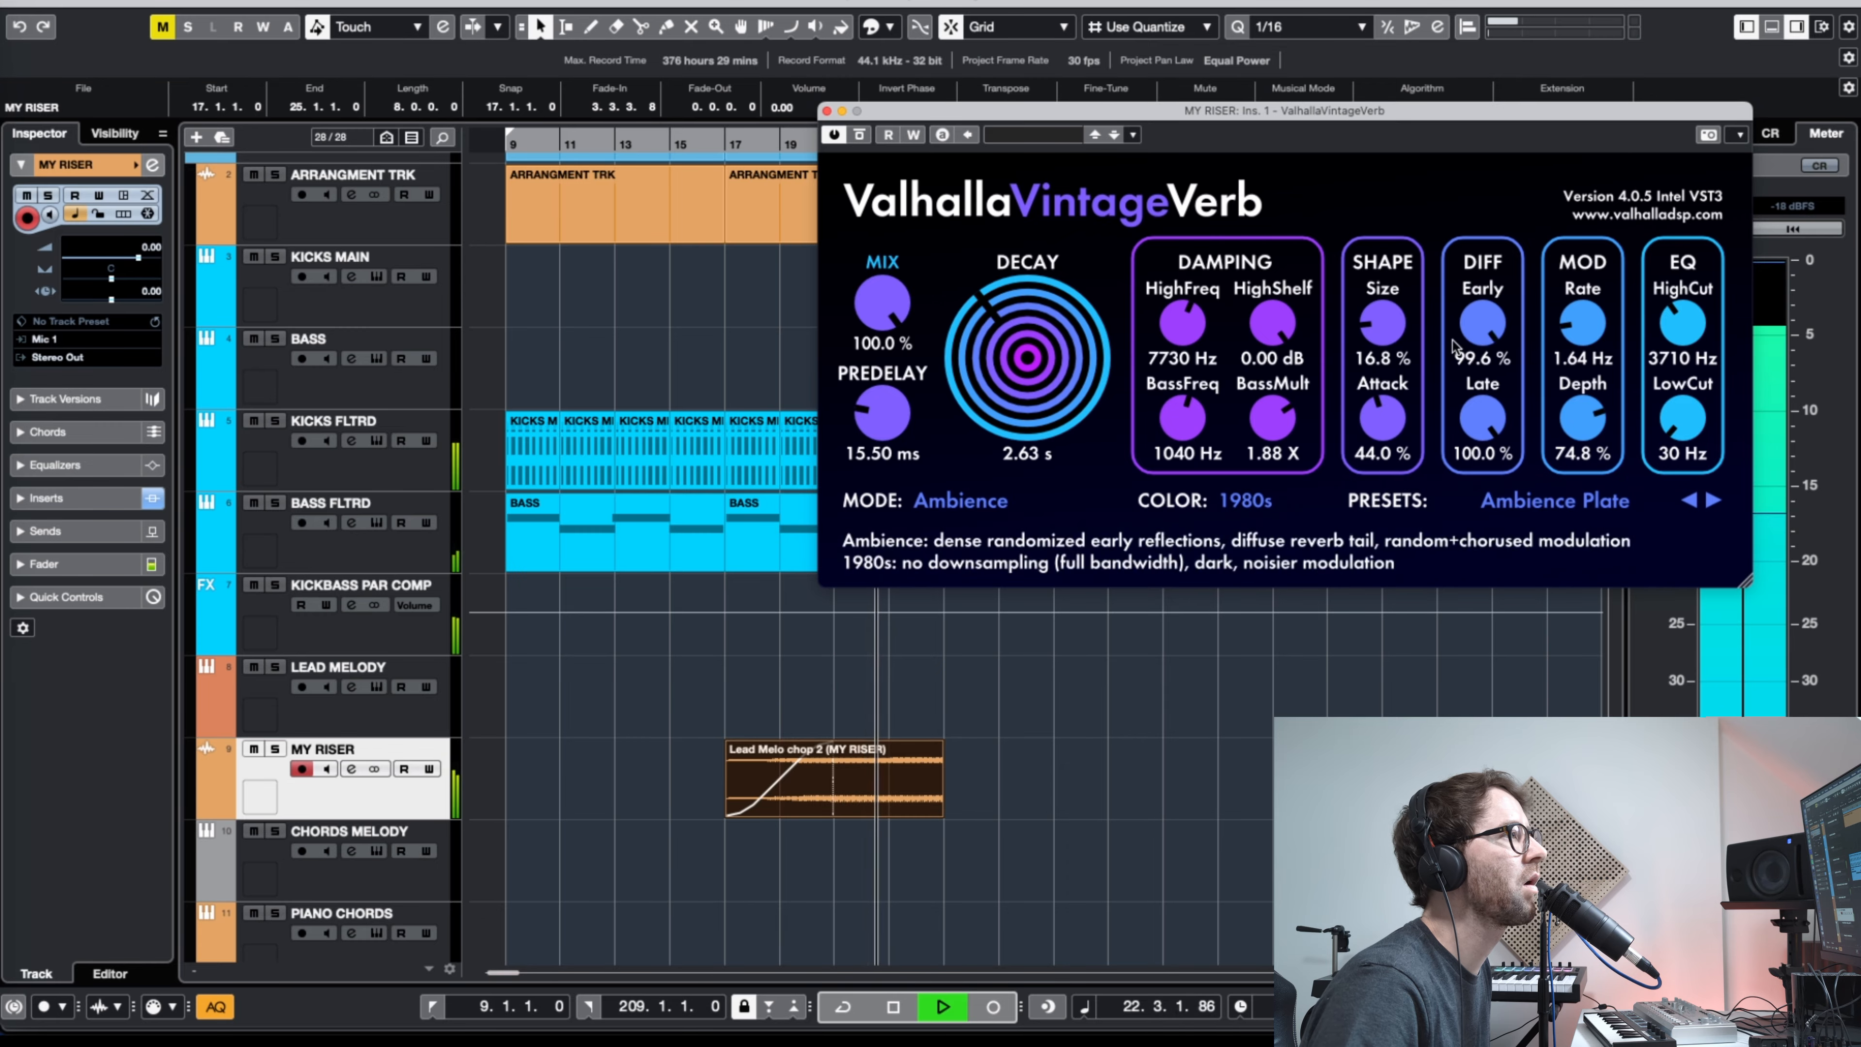
pyautogui.moveTo(1679, 326); pyautogui.dragTo(1646, 414)
pyautogui.press('space')
# Step: Play MY RISER soloed from bar 17, lower the reverb decay and write automation for its decay and high cut
pyautogui.click(729, 144)
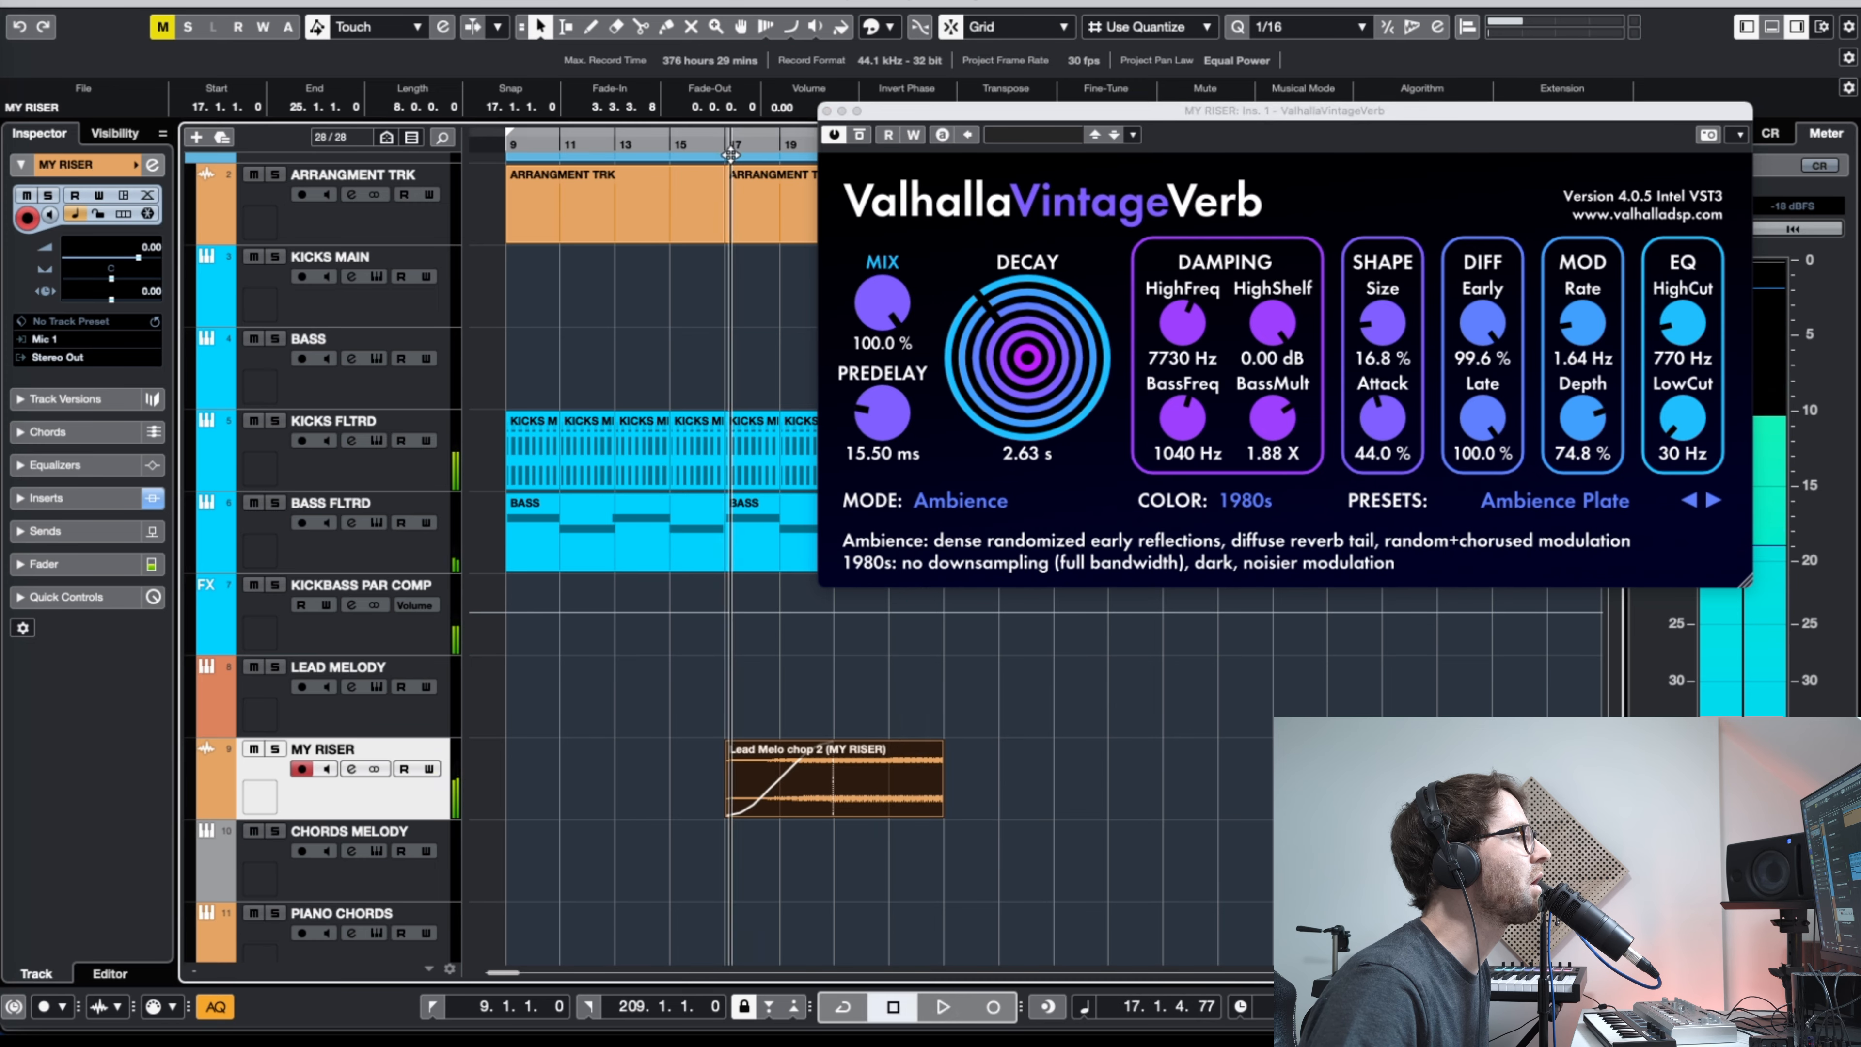
pyautogui.press('space')
pyautogui.click(276, 748)
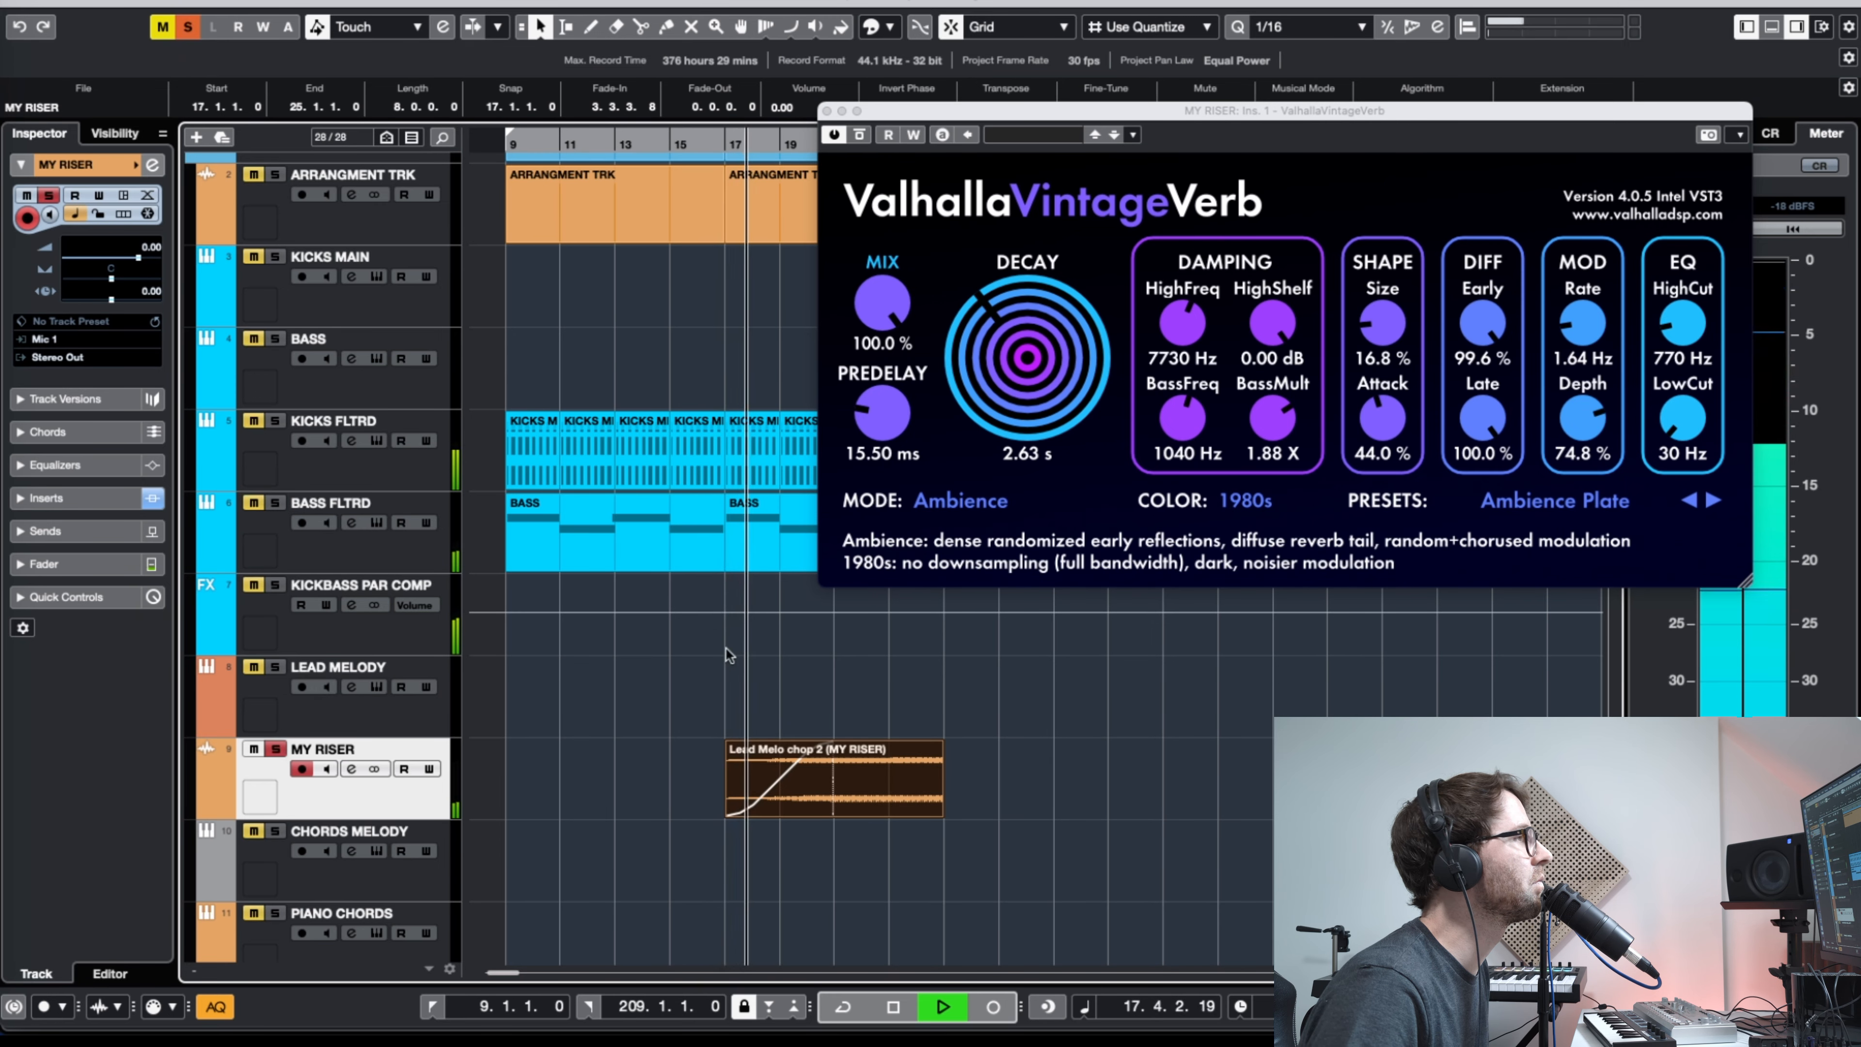
pyautogui.click(1506, 160)
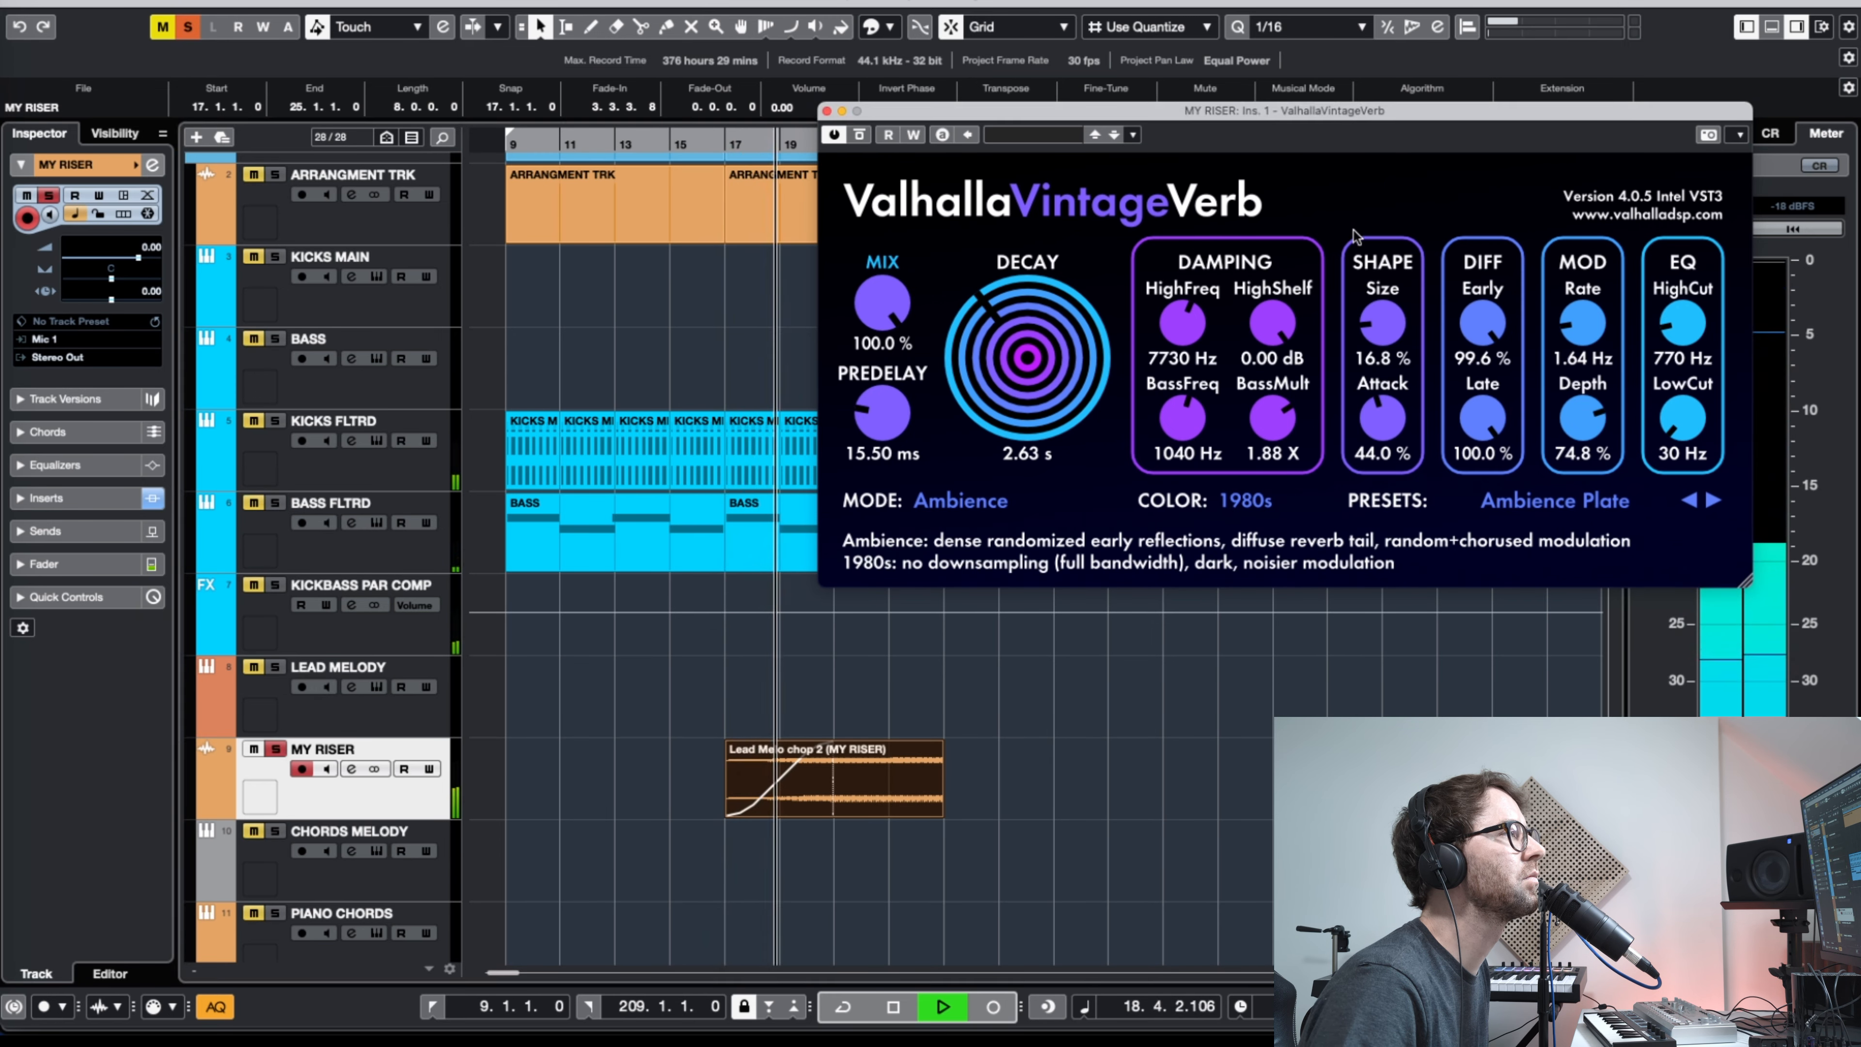
pyautogui.moveTo(1005, 359); pyautogui.dragTo(1014, 398)
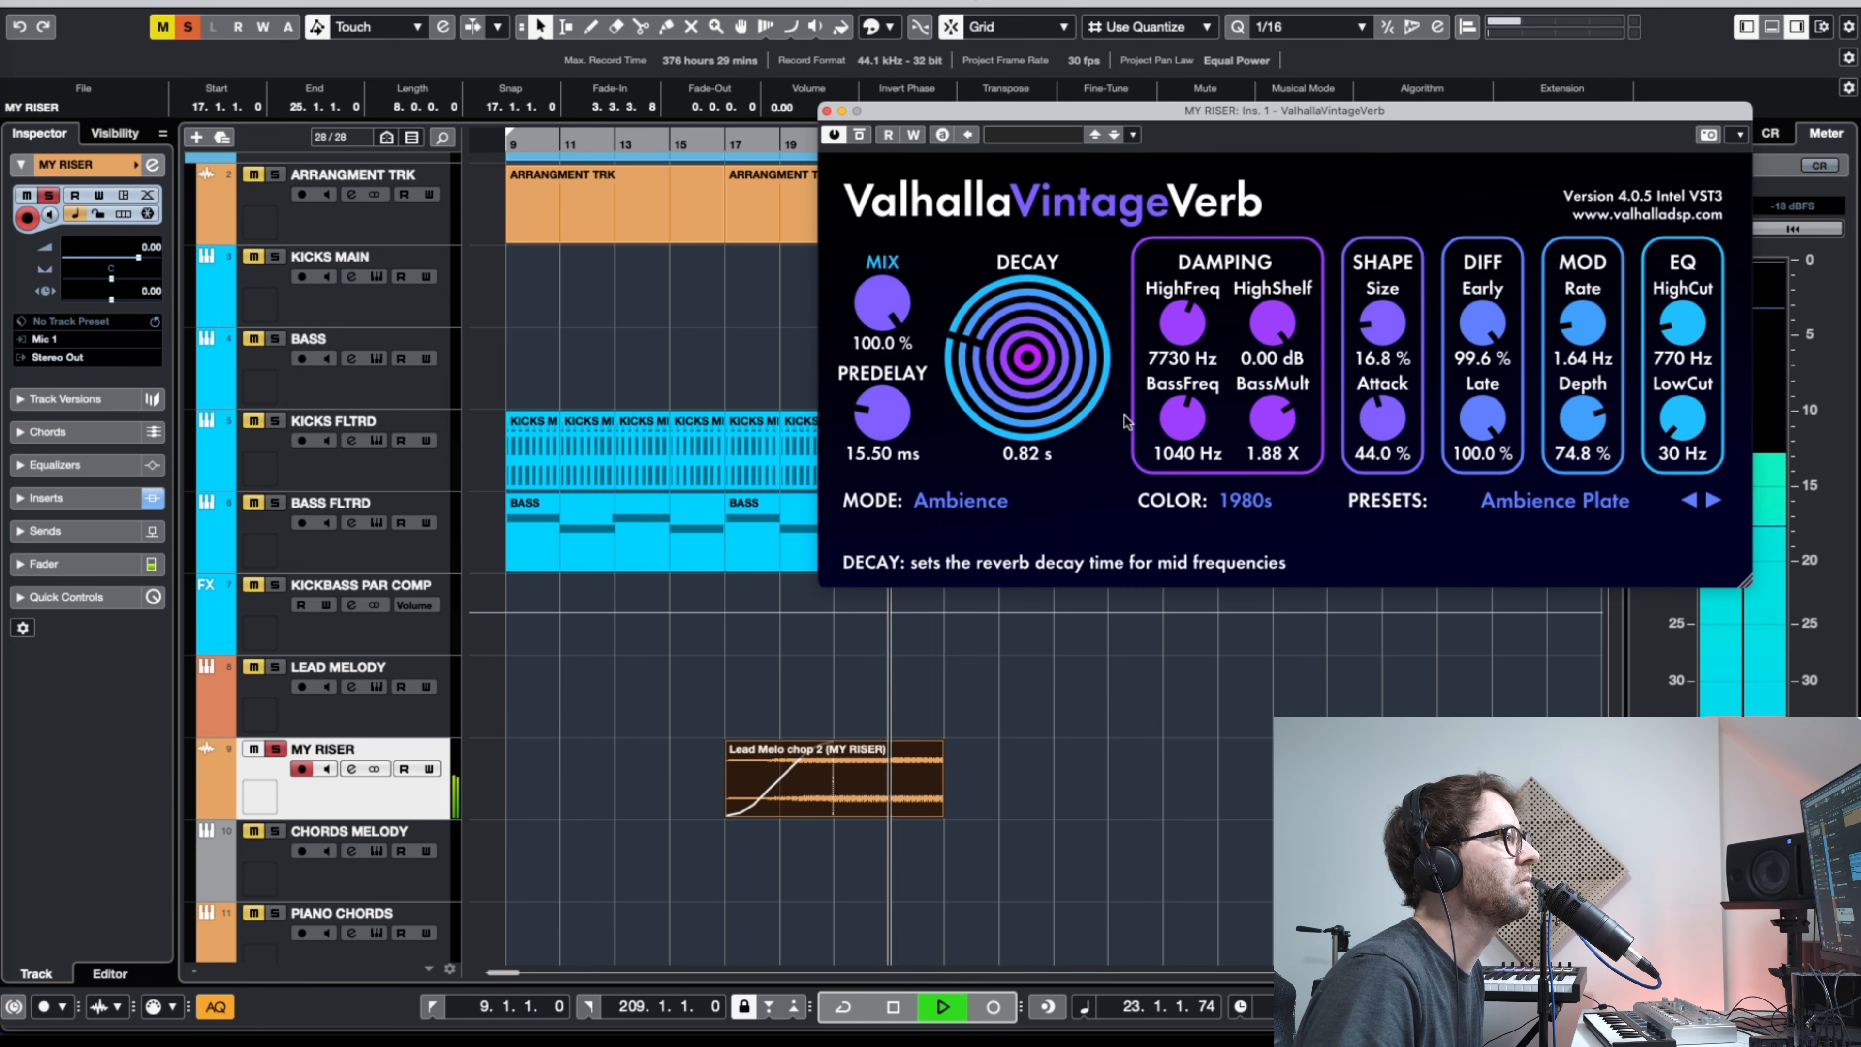
pyautogui.moveTo(1683, 326); pyautogui.dragTo(1687, 331)
pyautogui.press('space')
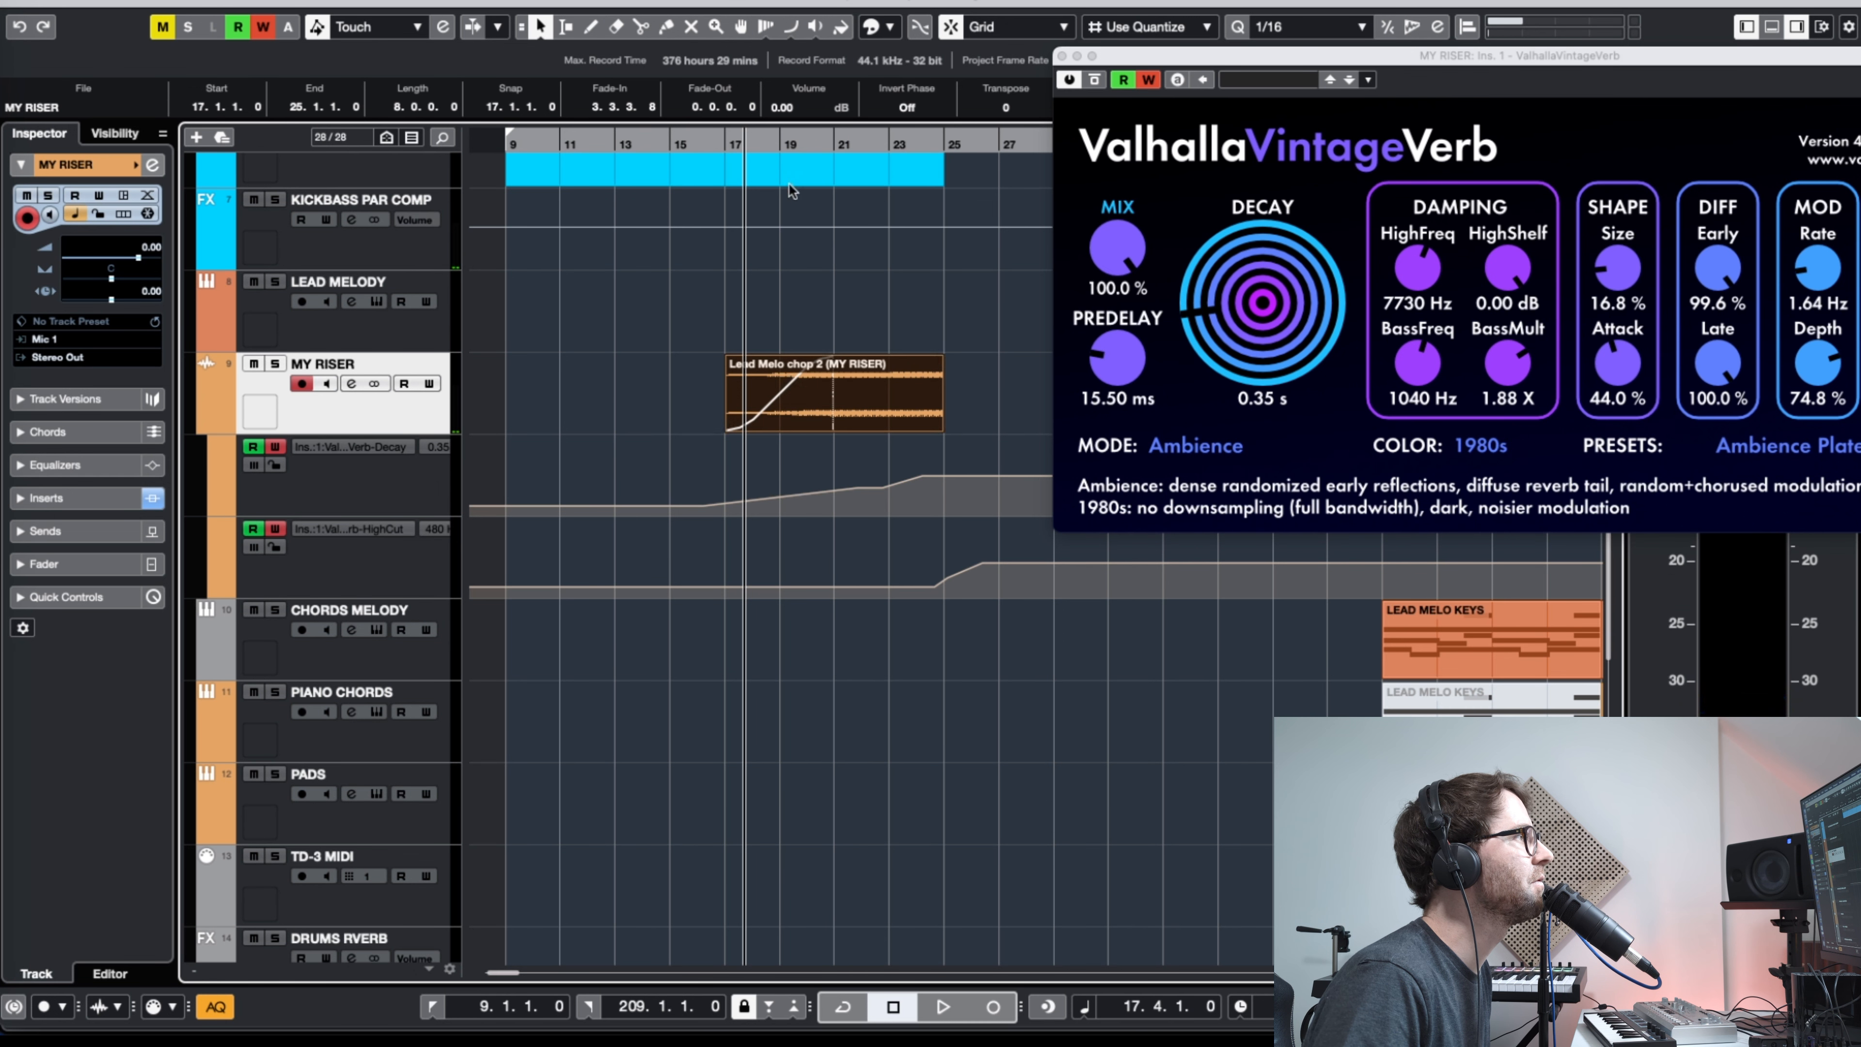
# Step: Record automation of the riser reverb's mix, lowering it to 66.5 % before bar 17 and raising it back to 100 % by bar 25
pyautogui.moveTo(788, 138); pyautogui.dragTo(726, 140)
pyautogui.press('space')
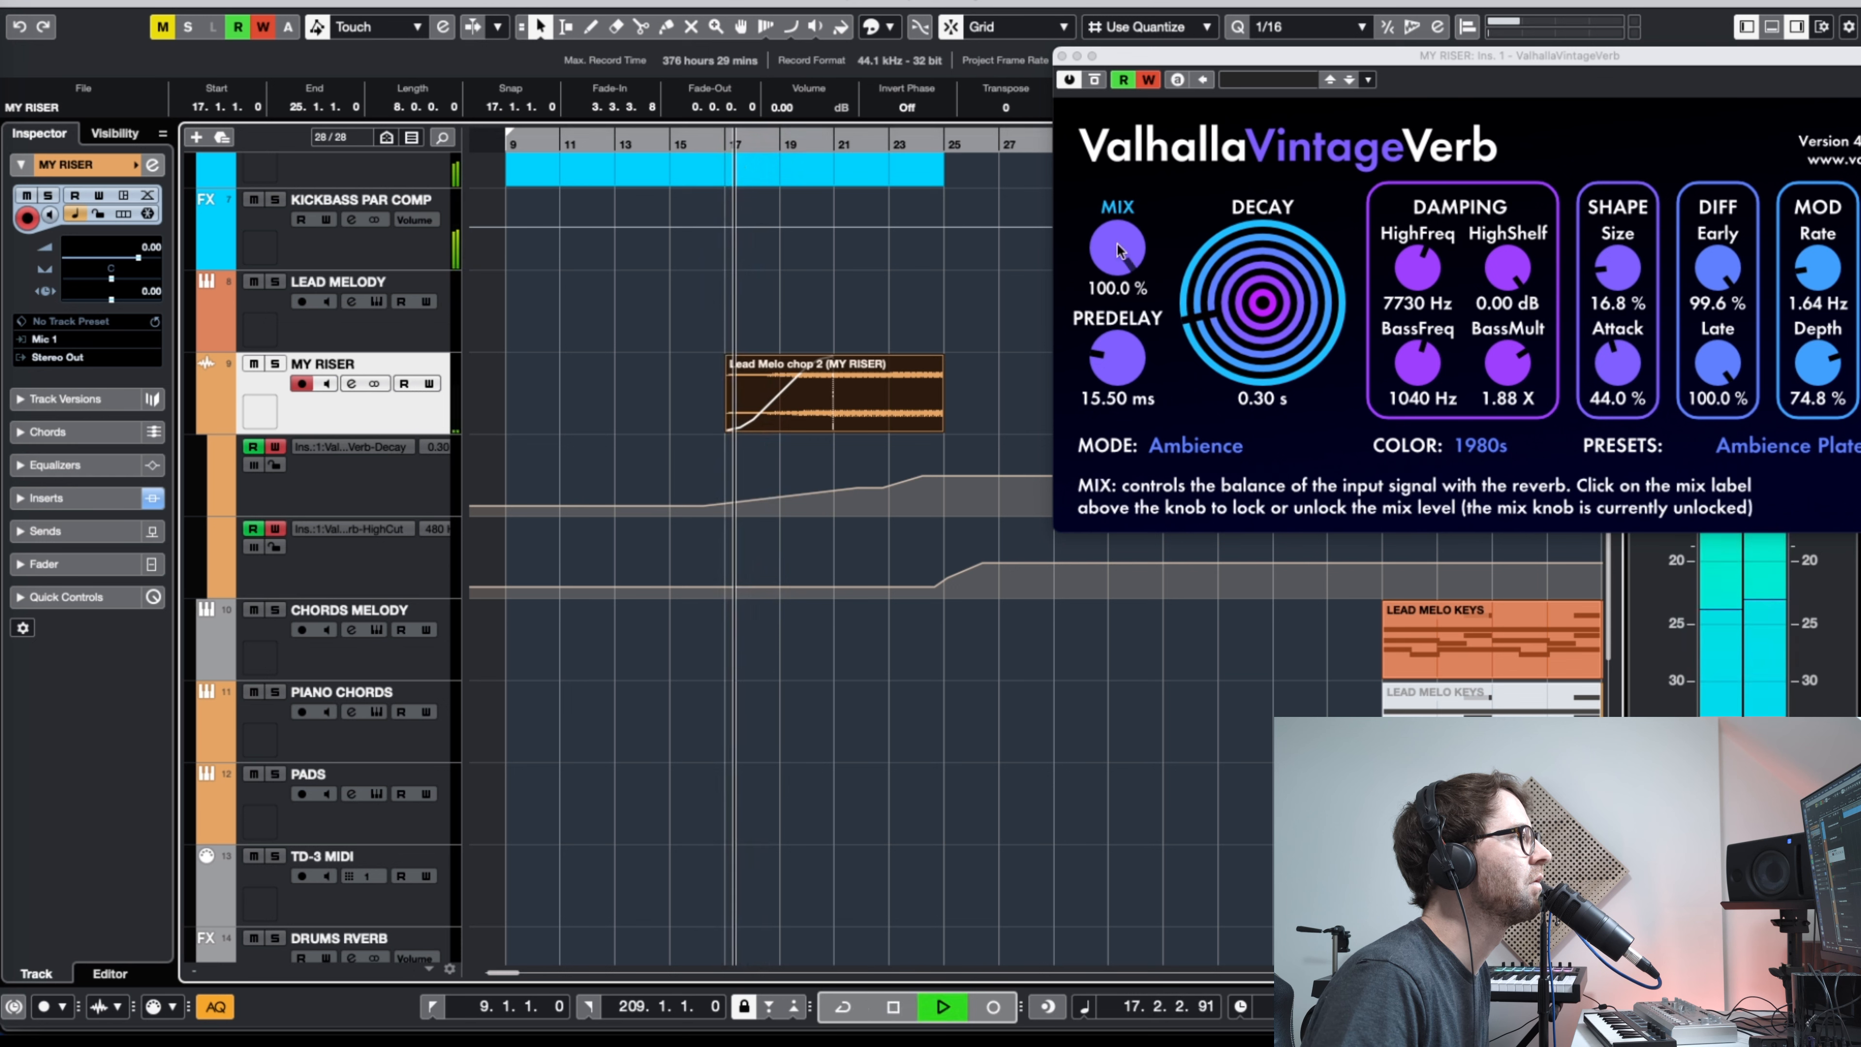
pyautogui.press('space')
pyautogui.click(714, 141)
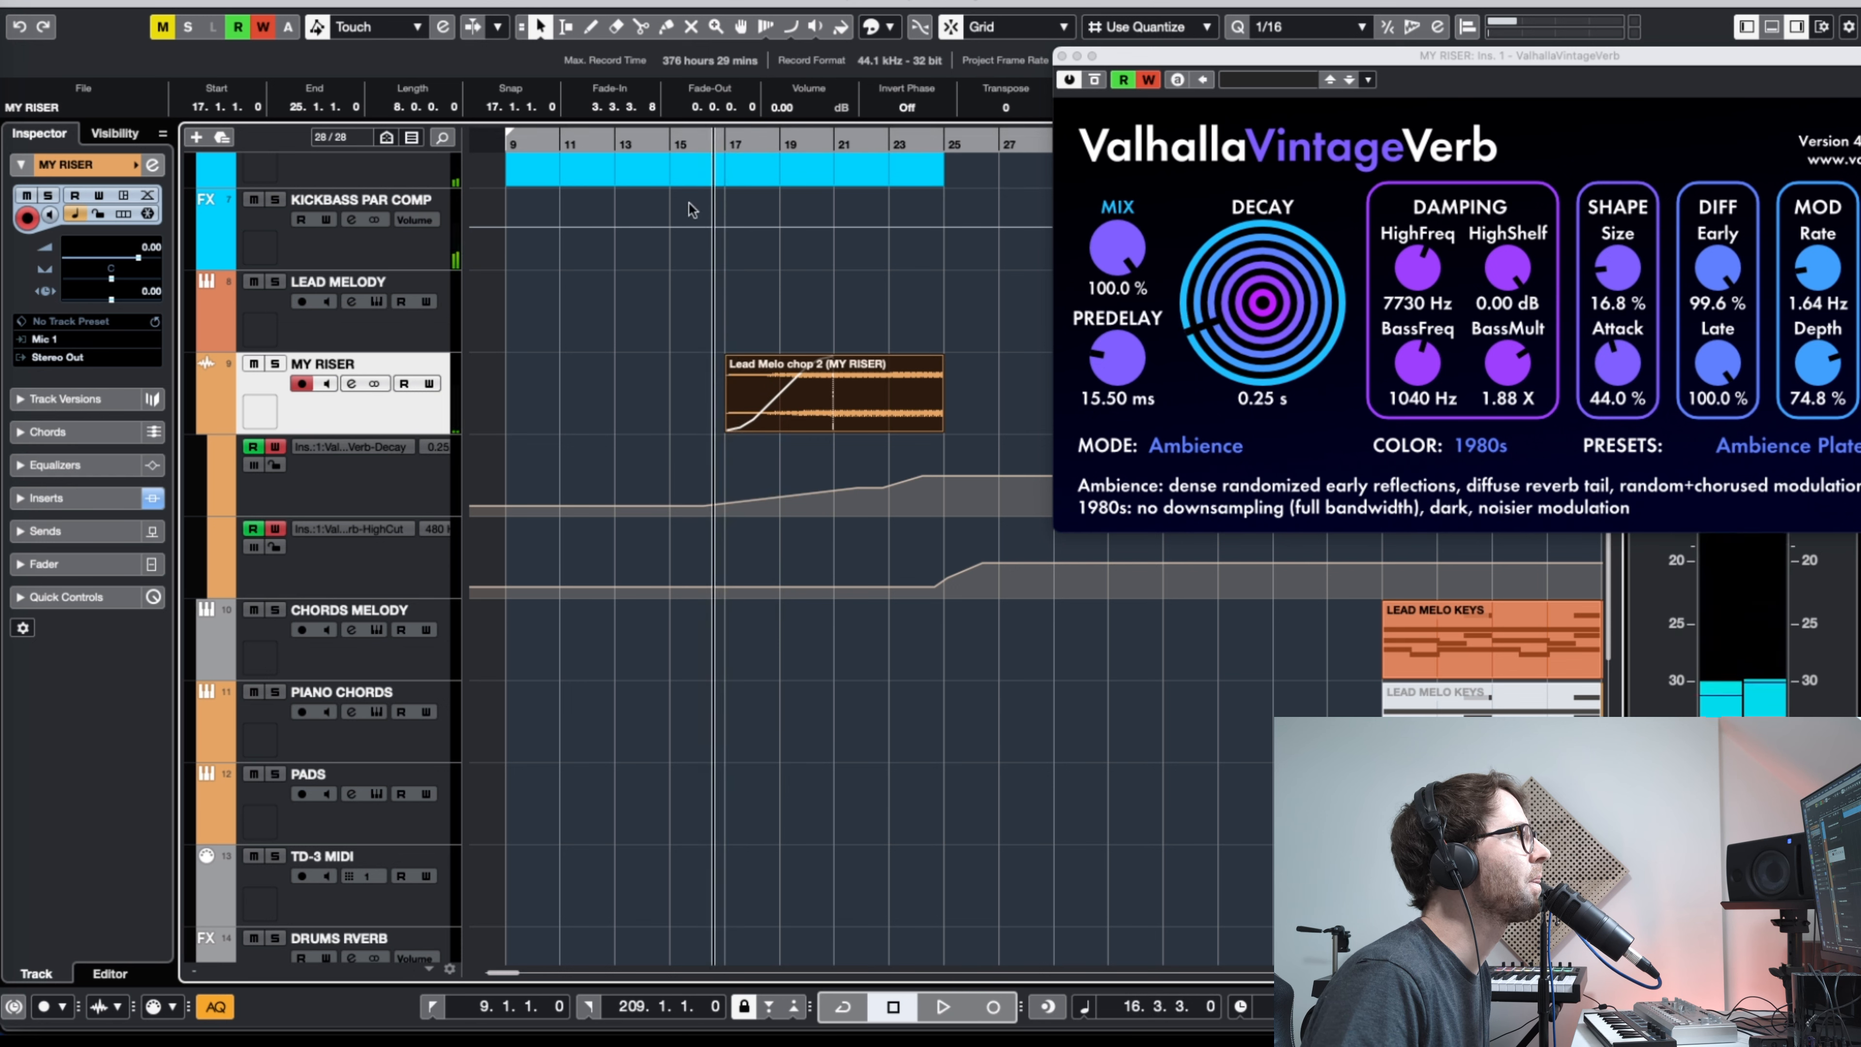
pyautogui.click(687, 142)
pyautogui.press('space')
pyautogui.moveTo(1111, 251); pyautogui.dragTo(1110, 319)
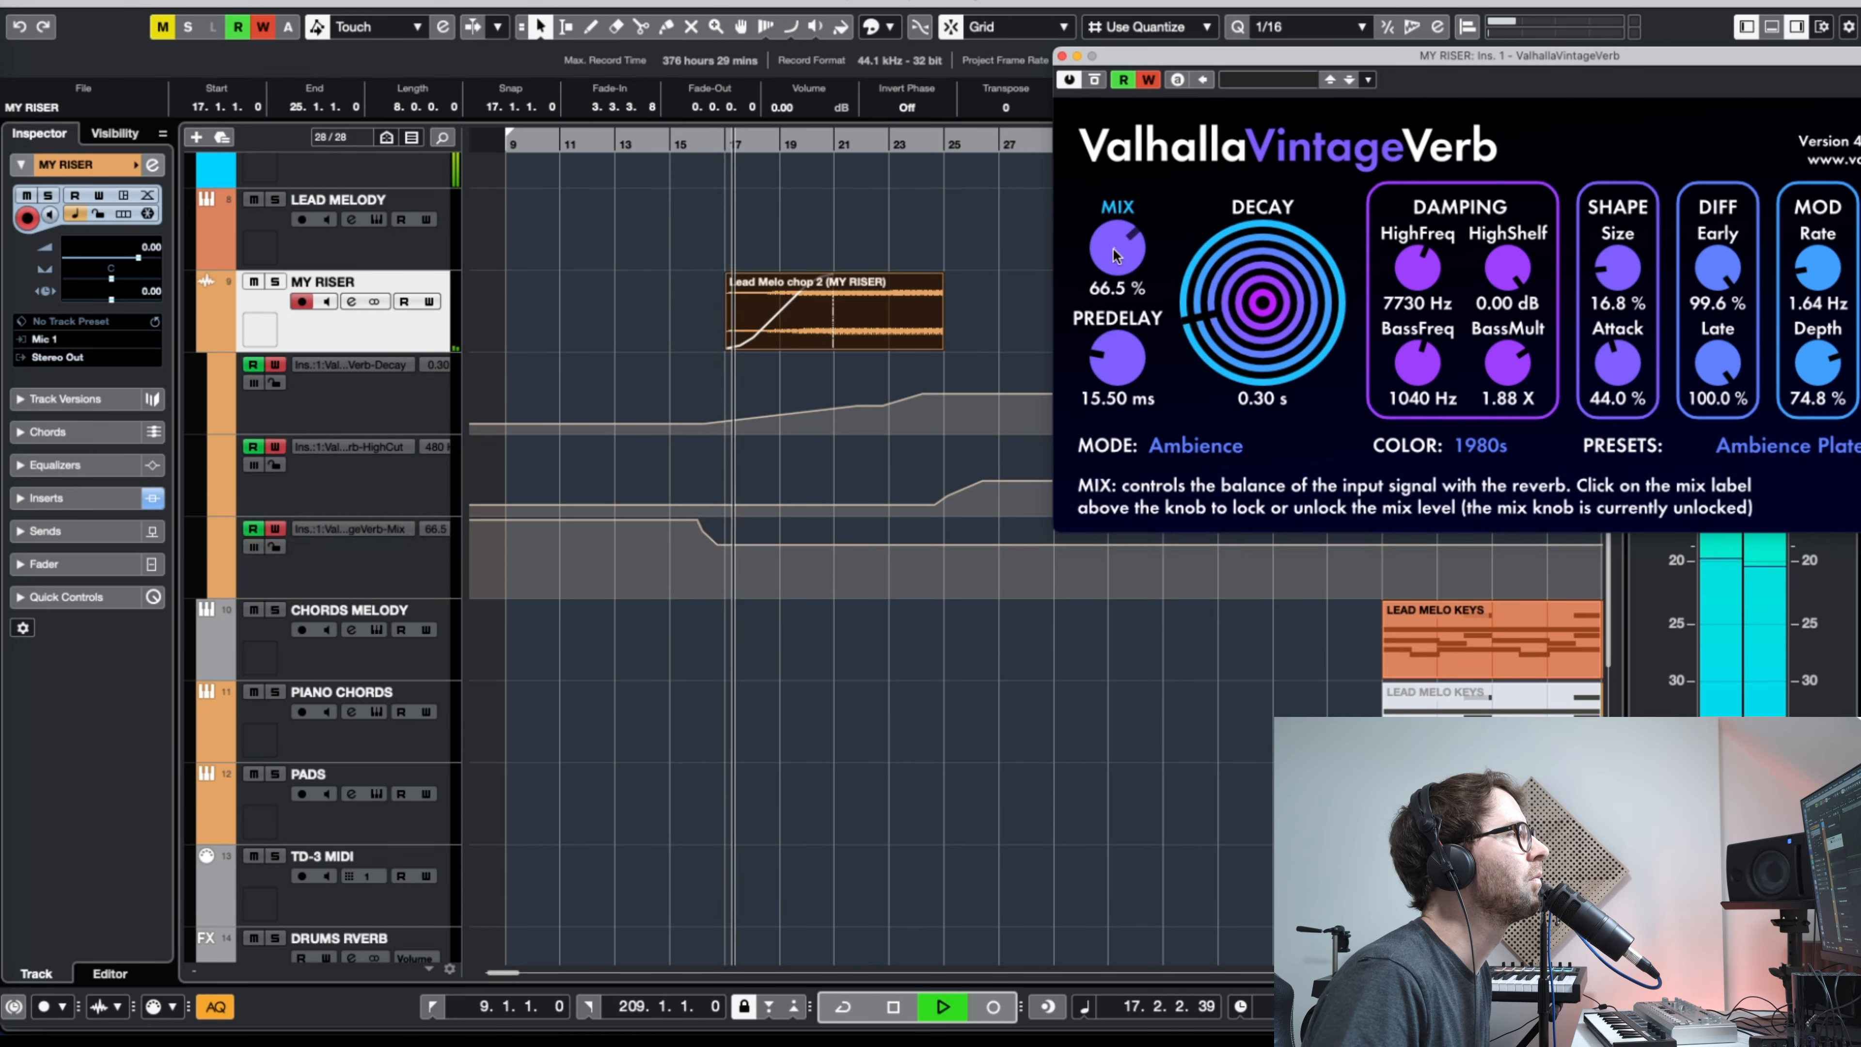
pyautogui.moveTo(1114, 255); pyautogui.dragTo(1069, 162)
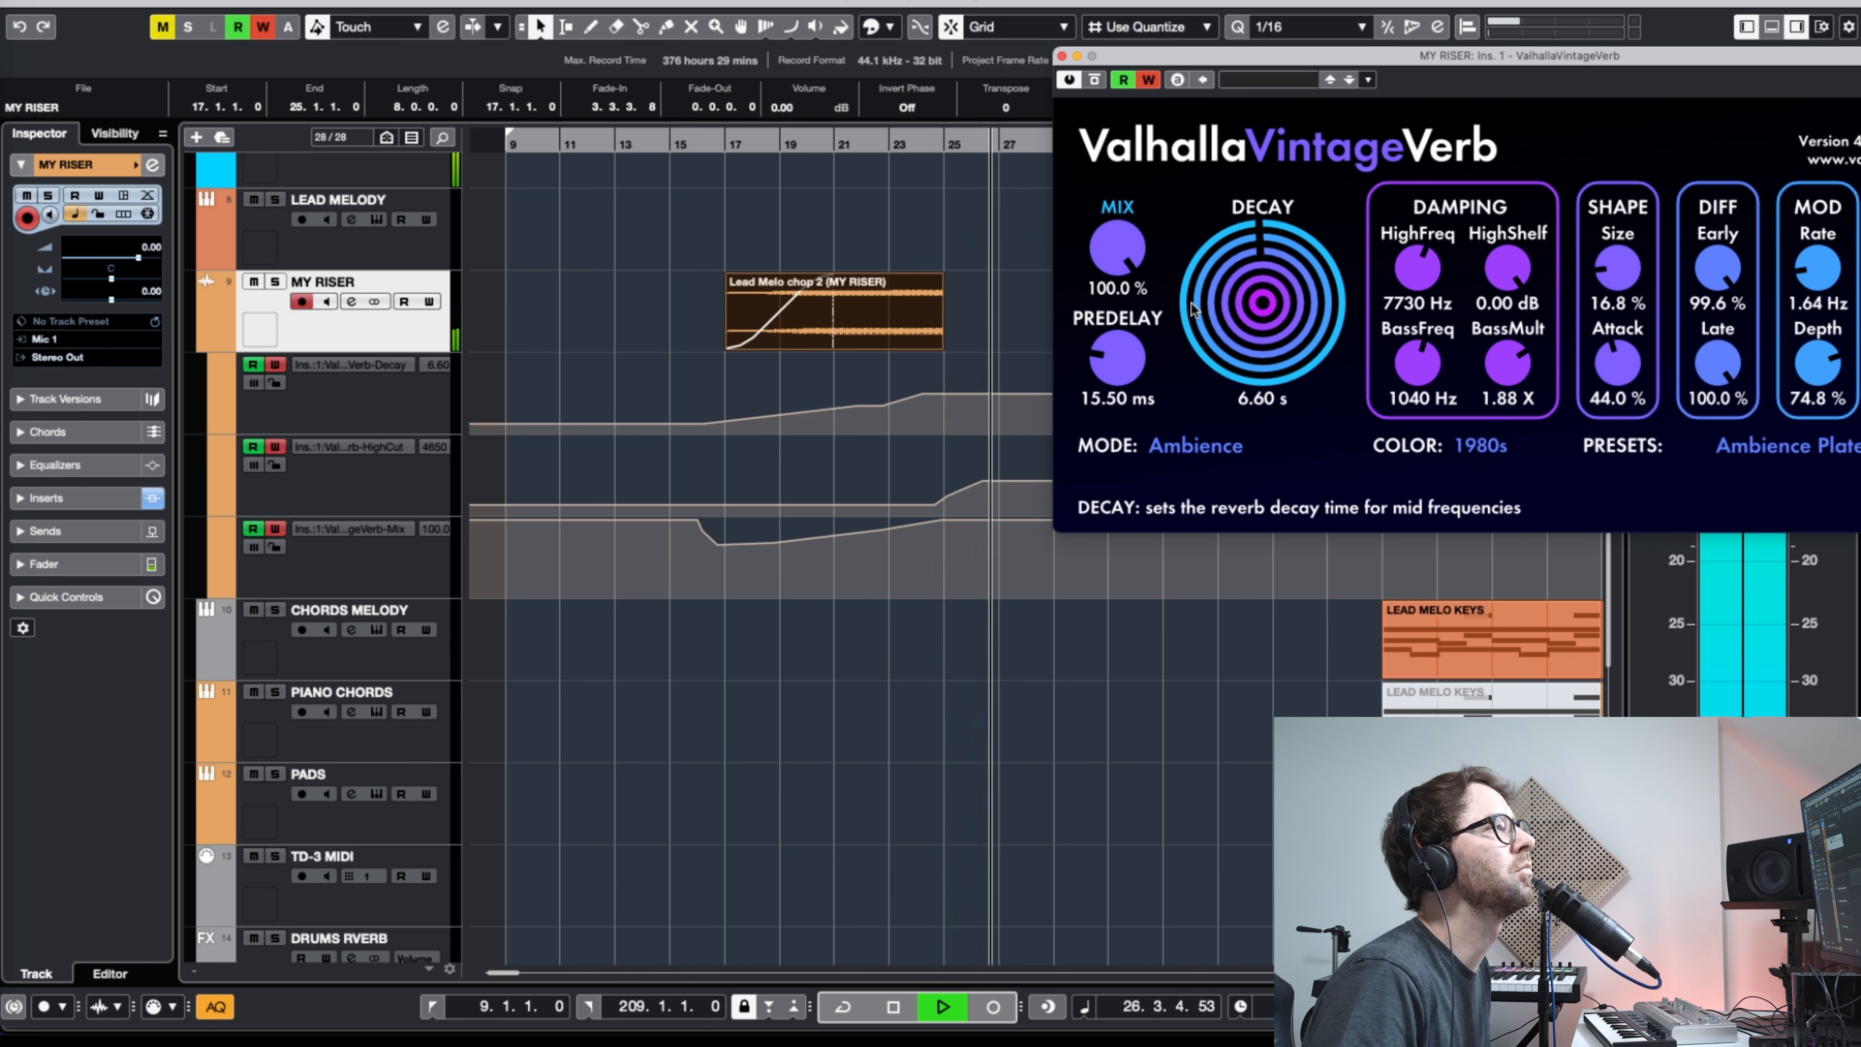
pyautogui.moveTo(1424, 58); pyautogui.dragTo(1316, 56)
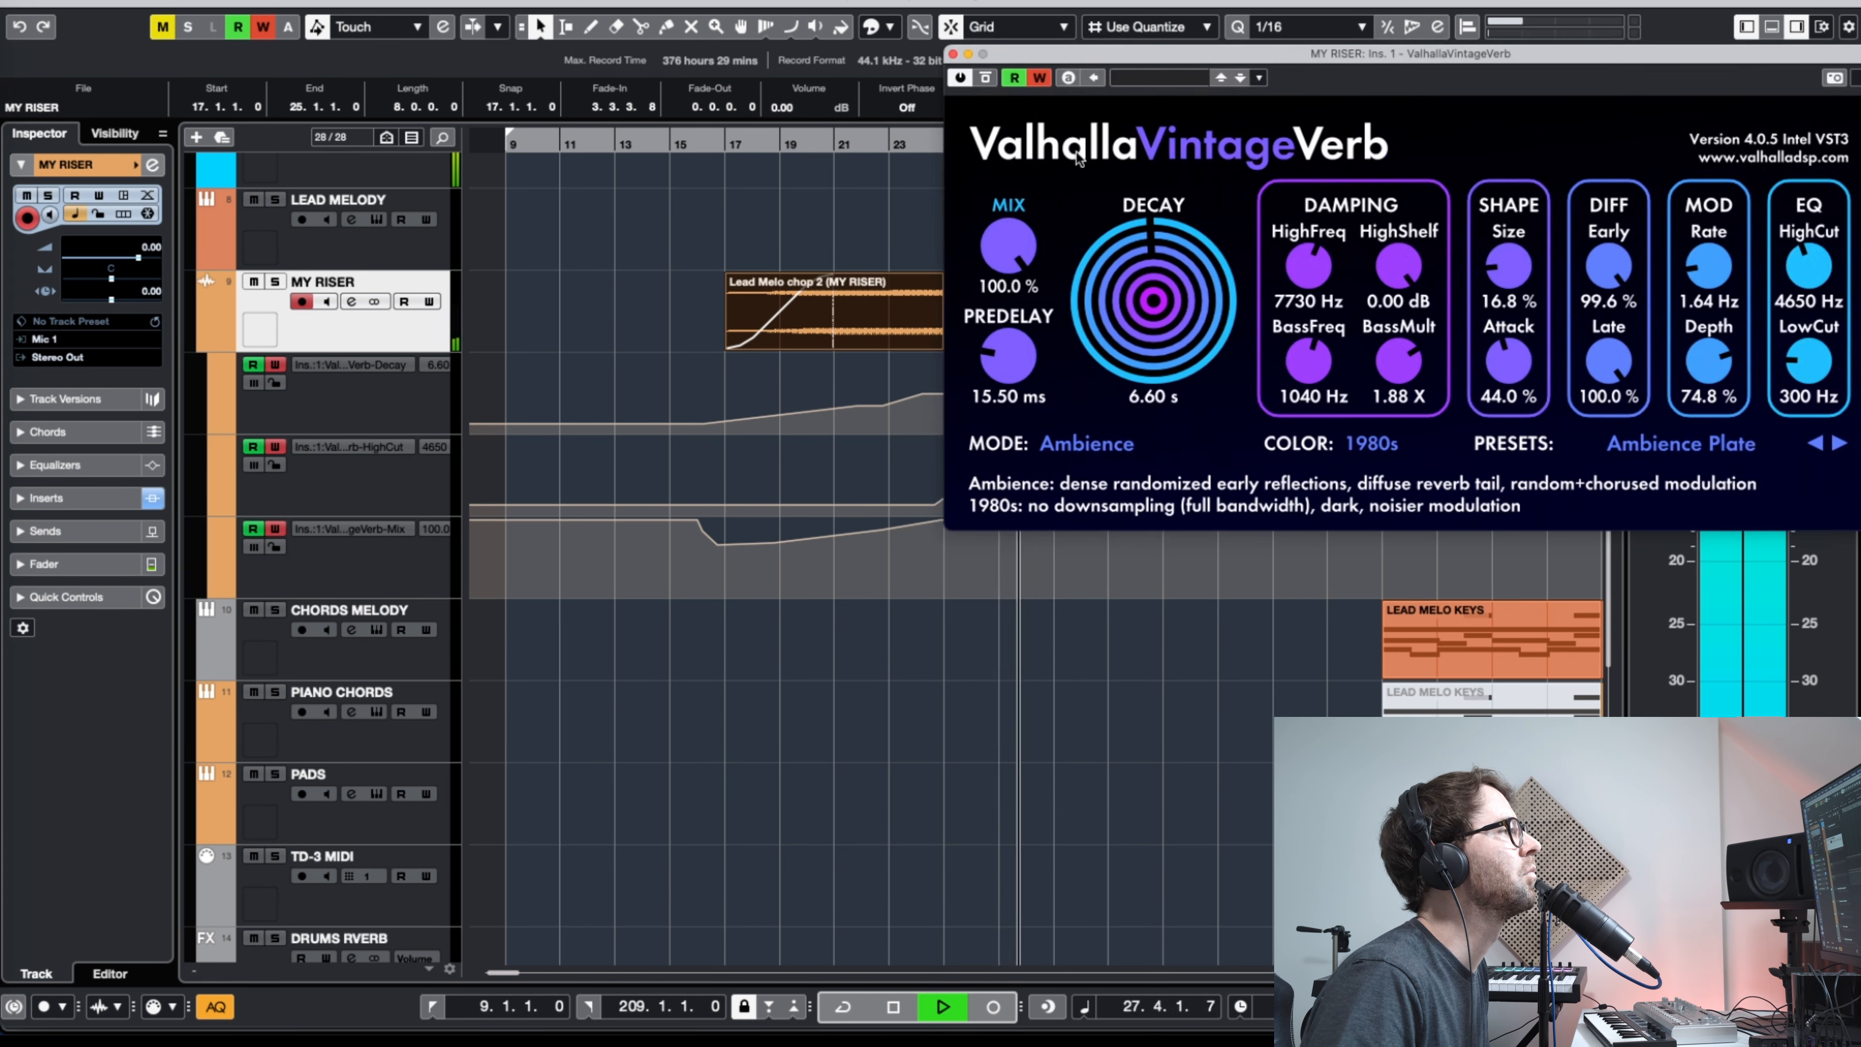
pyautogui.press('space')
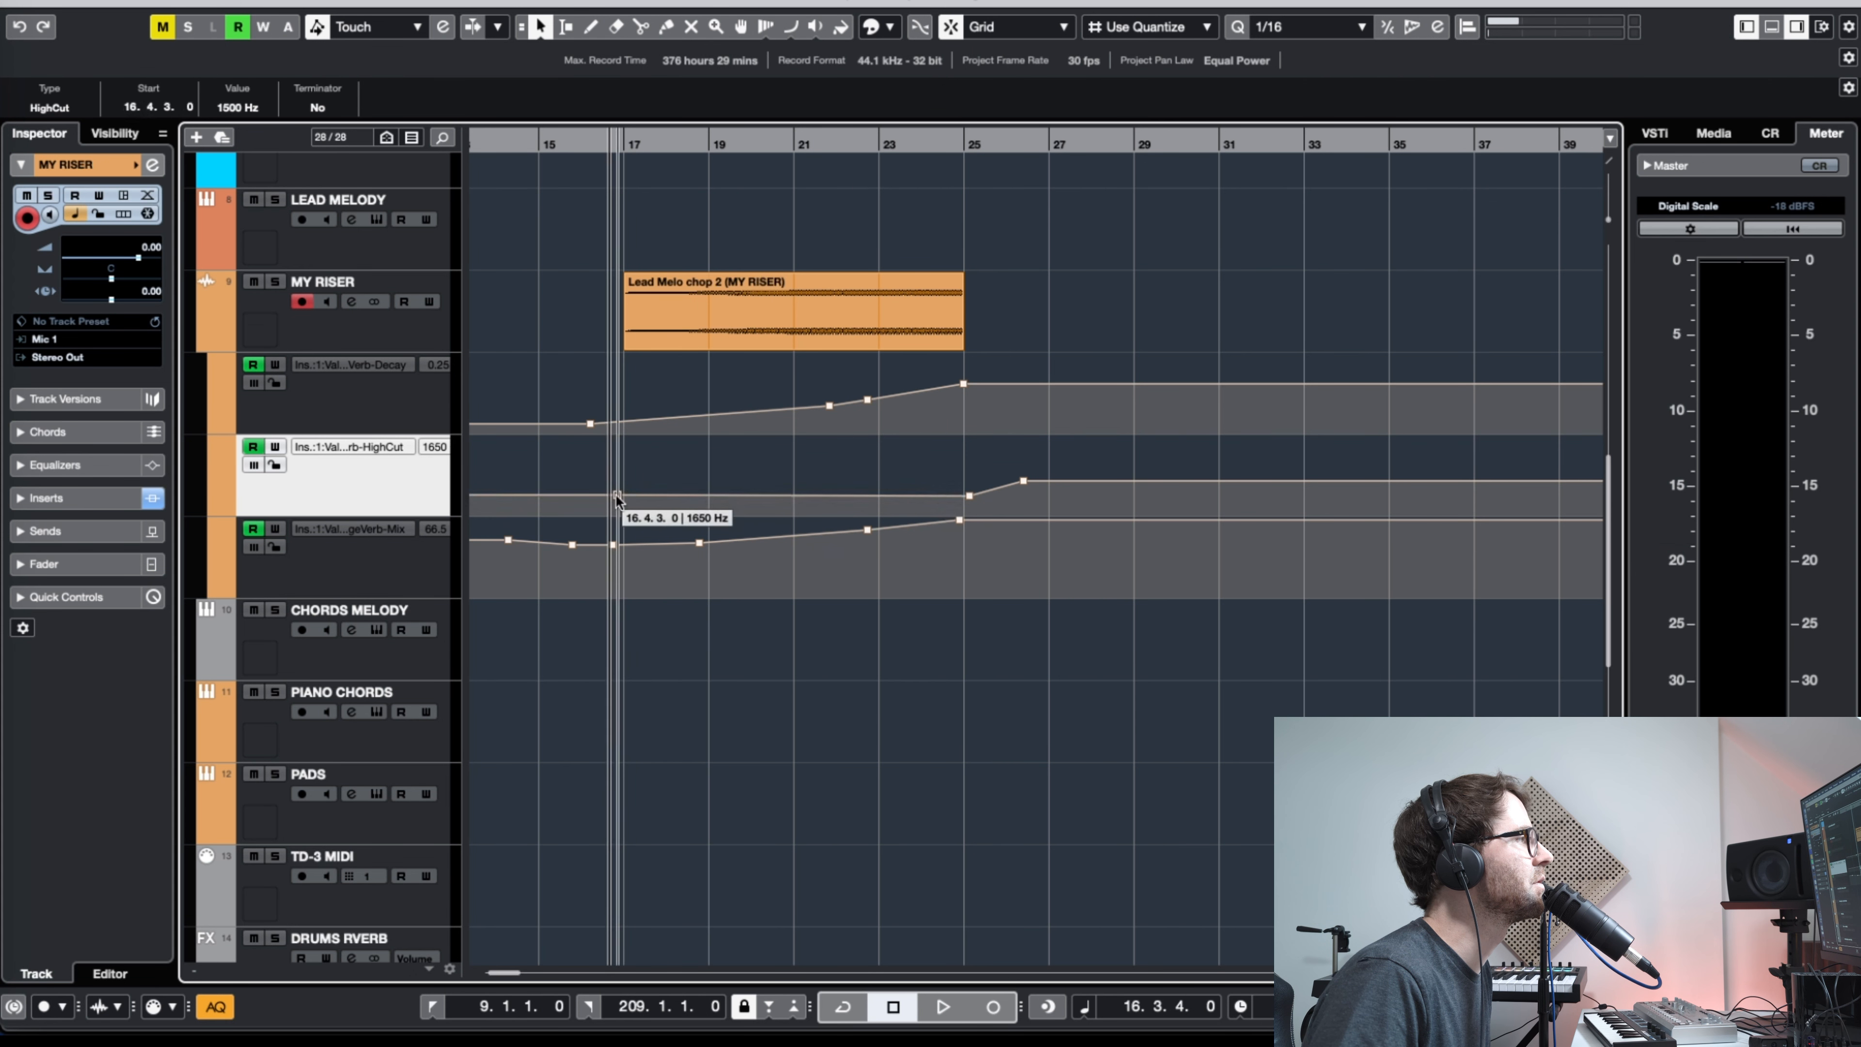
# Step: Reshape the reverb's HighCut automation on MY RISER by moving its points before bar 17 and near bar 25
pyautogui.moveTo(617, 499); pyautogui.dragTo(613, 498)
pyautogui.moveTo(969, 496); pyautogui.dragTo(755, 489)
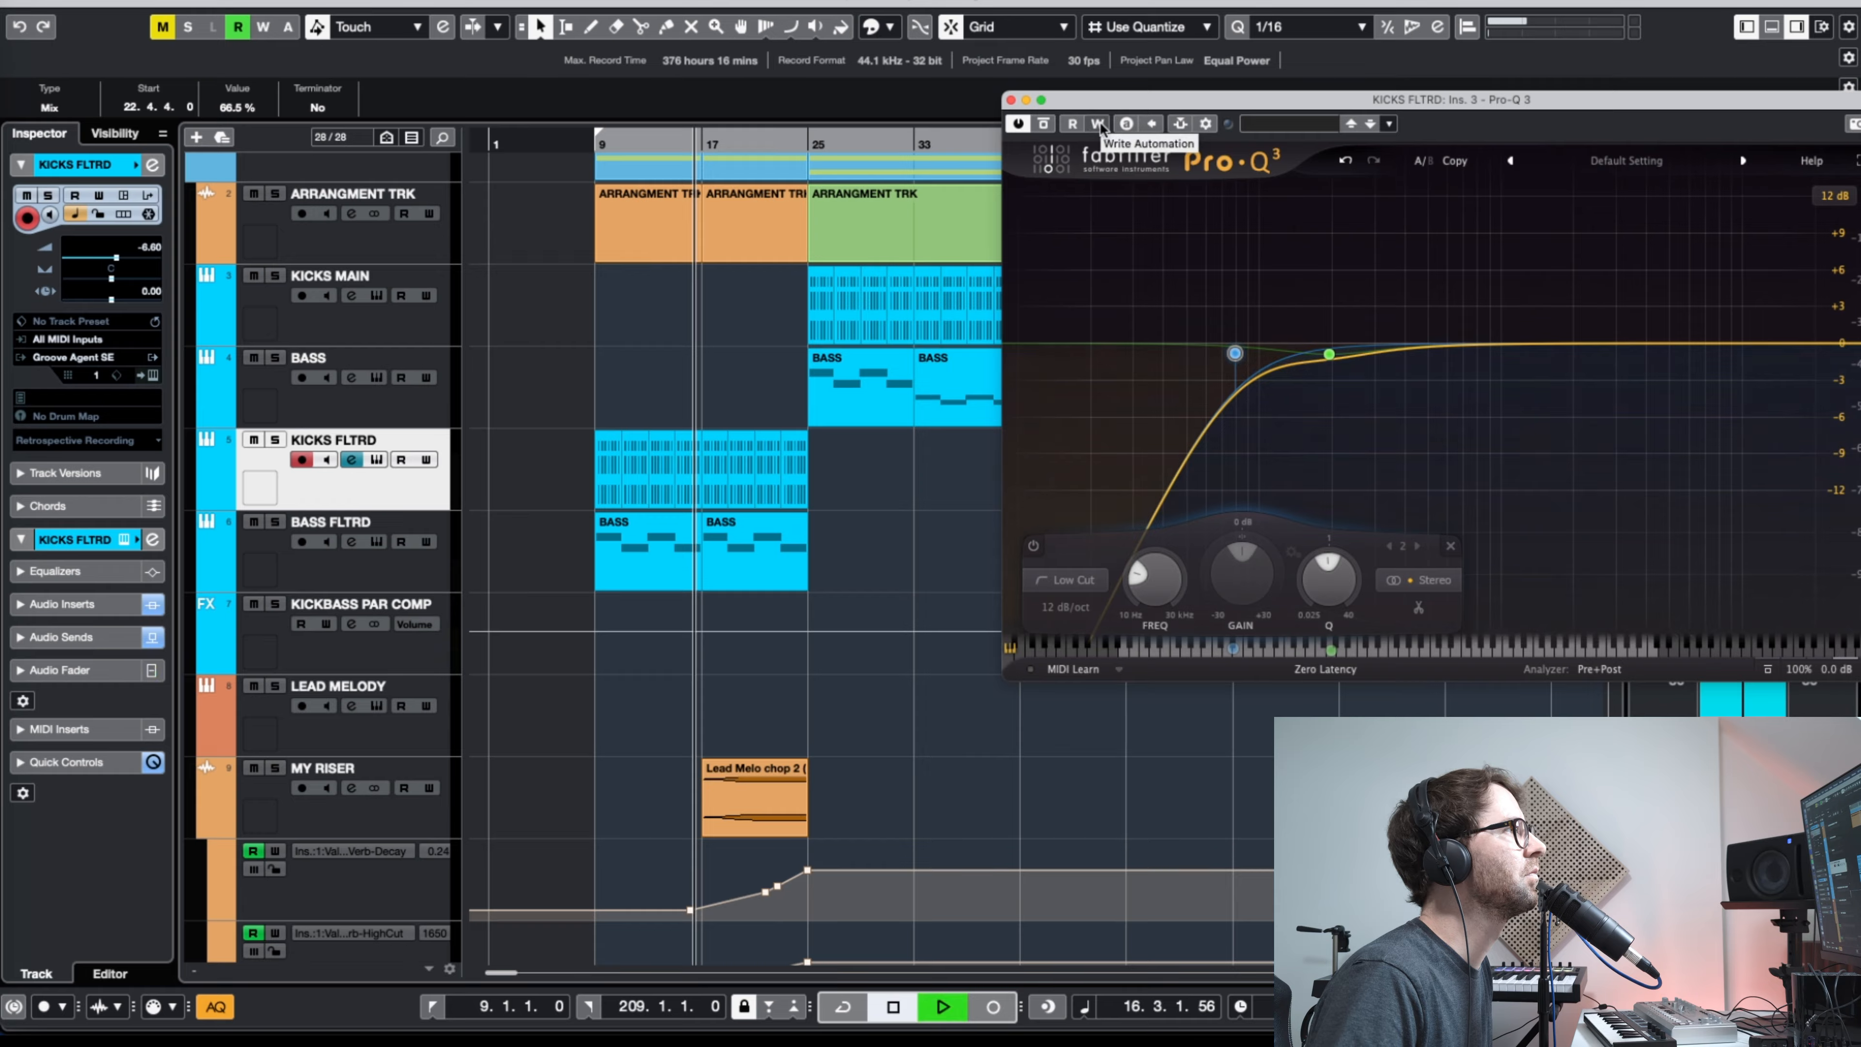
# Step: Record automation of the Pro-Q 3 low cut on KICKS FLTRD, sweeping its frequency up to about 195 Hz between bars 17 and 25
pyautogui.moveTo(1235, 356); pyautogui.dragTo(1310, 356)
pyautogui.moveTo(1315, 354); pyautogui.dragTo(1334, 353)
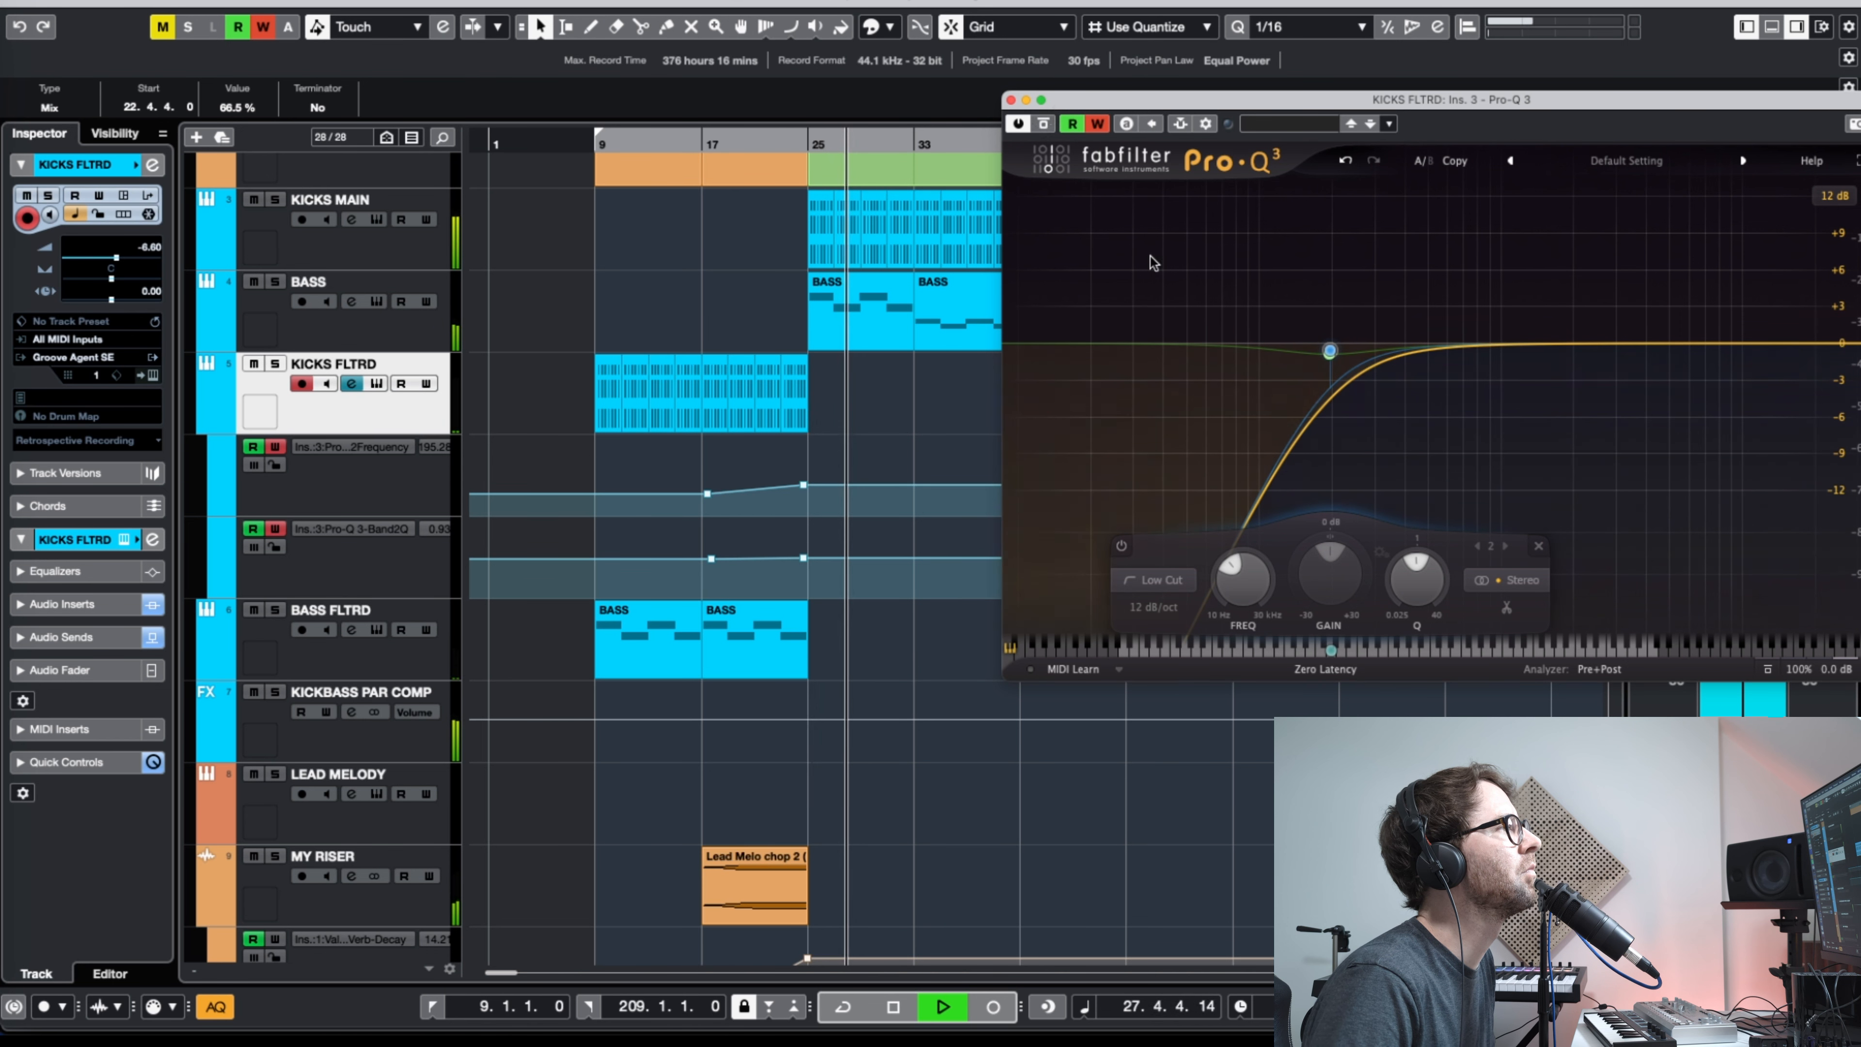
pyautogui.press('space')
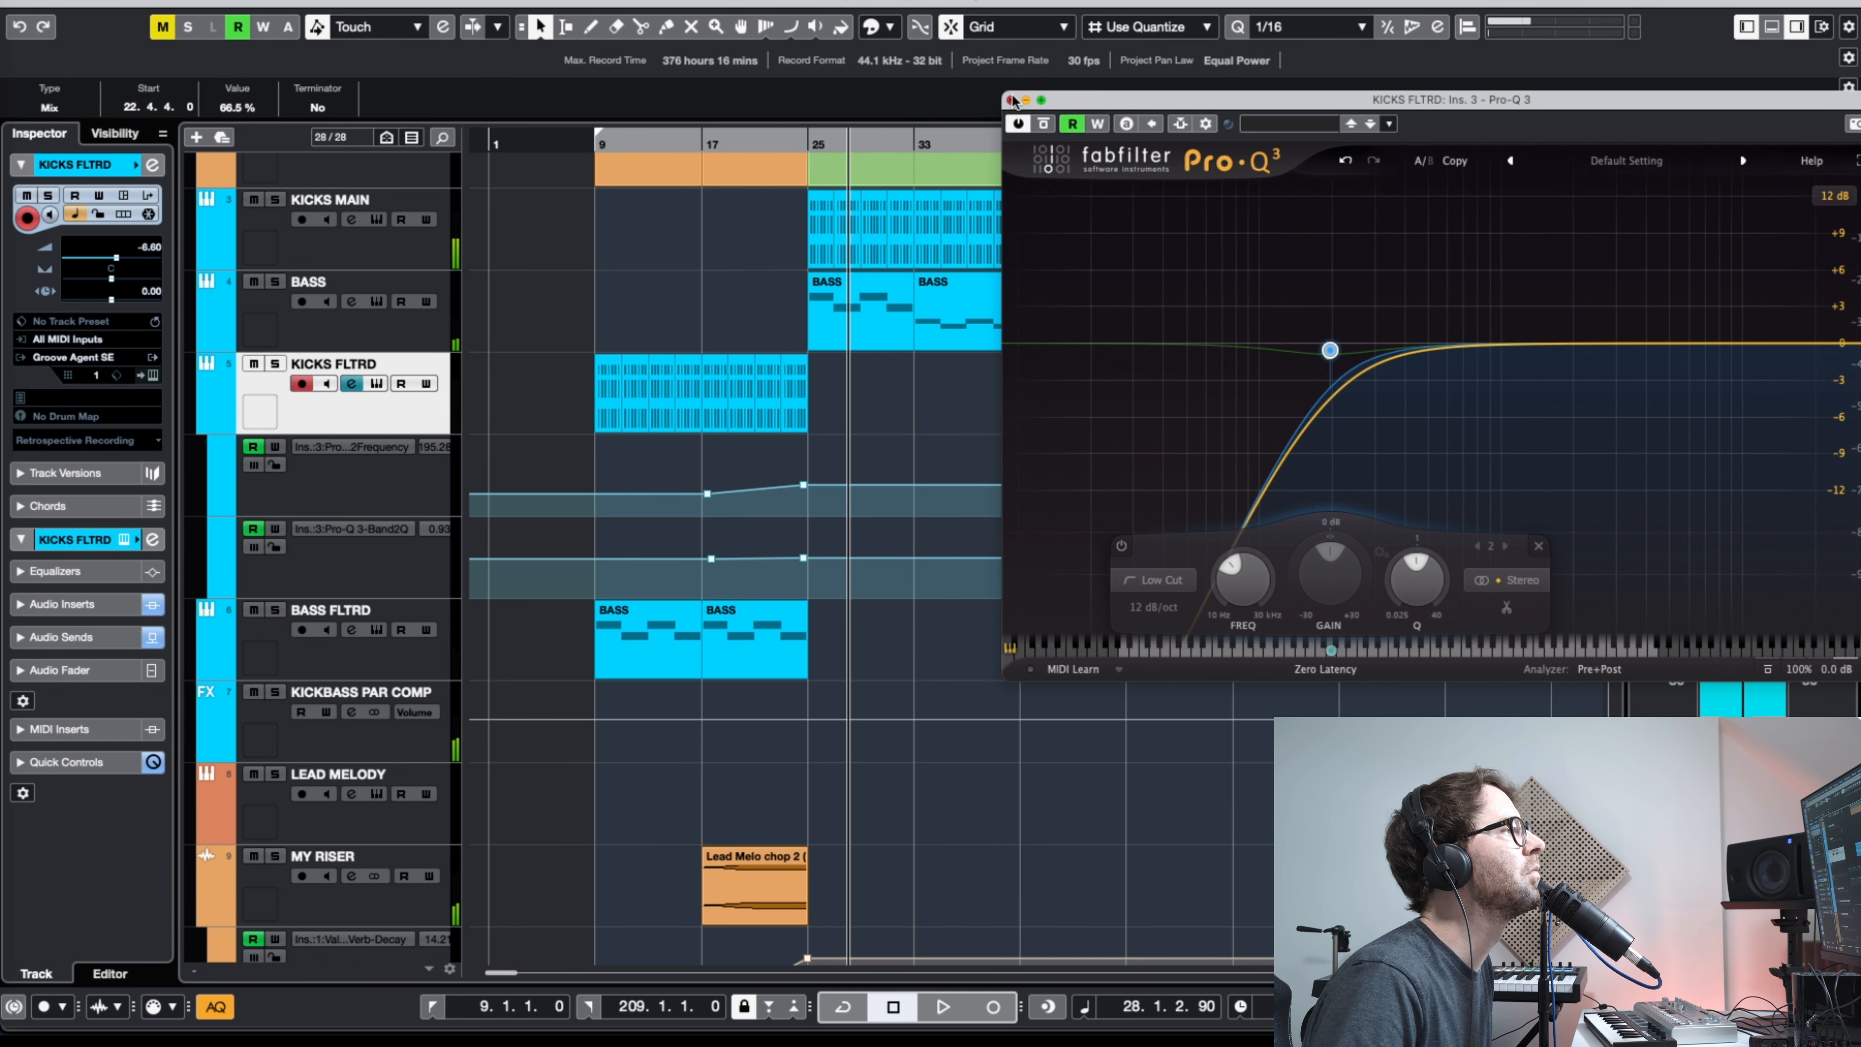
pyautogui.click(1011, 99)
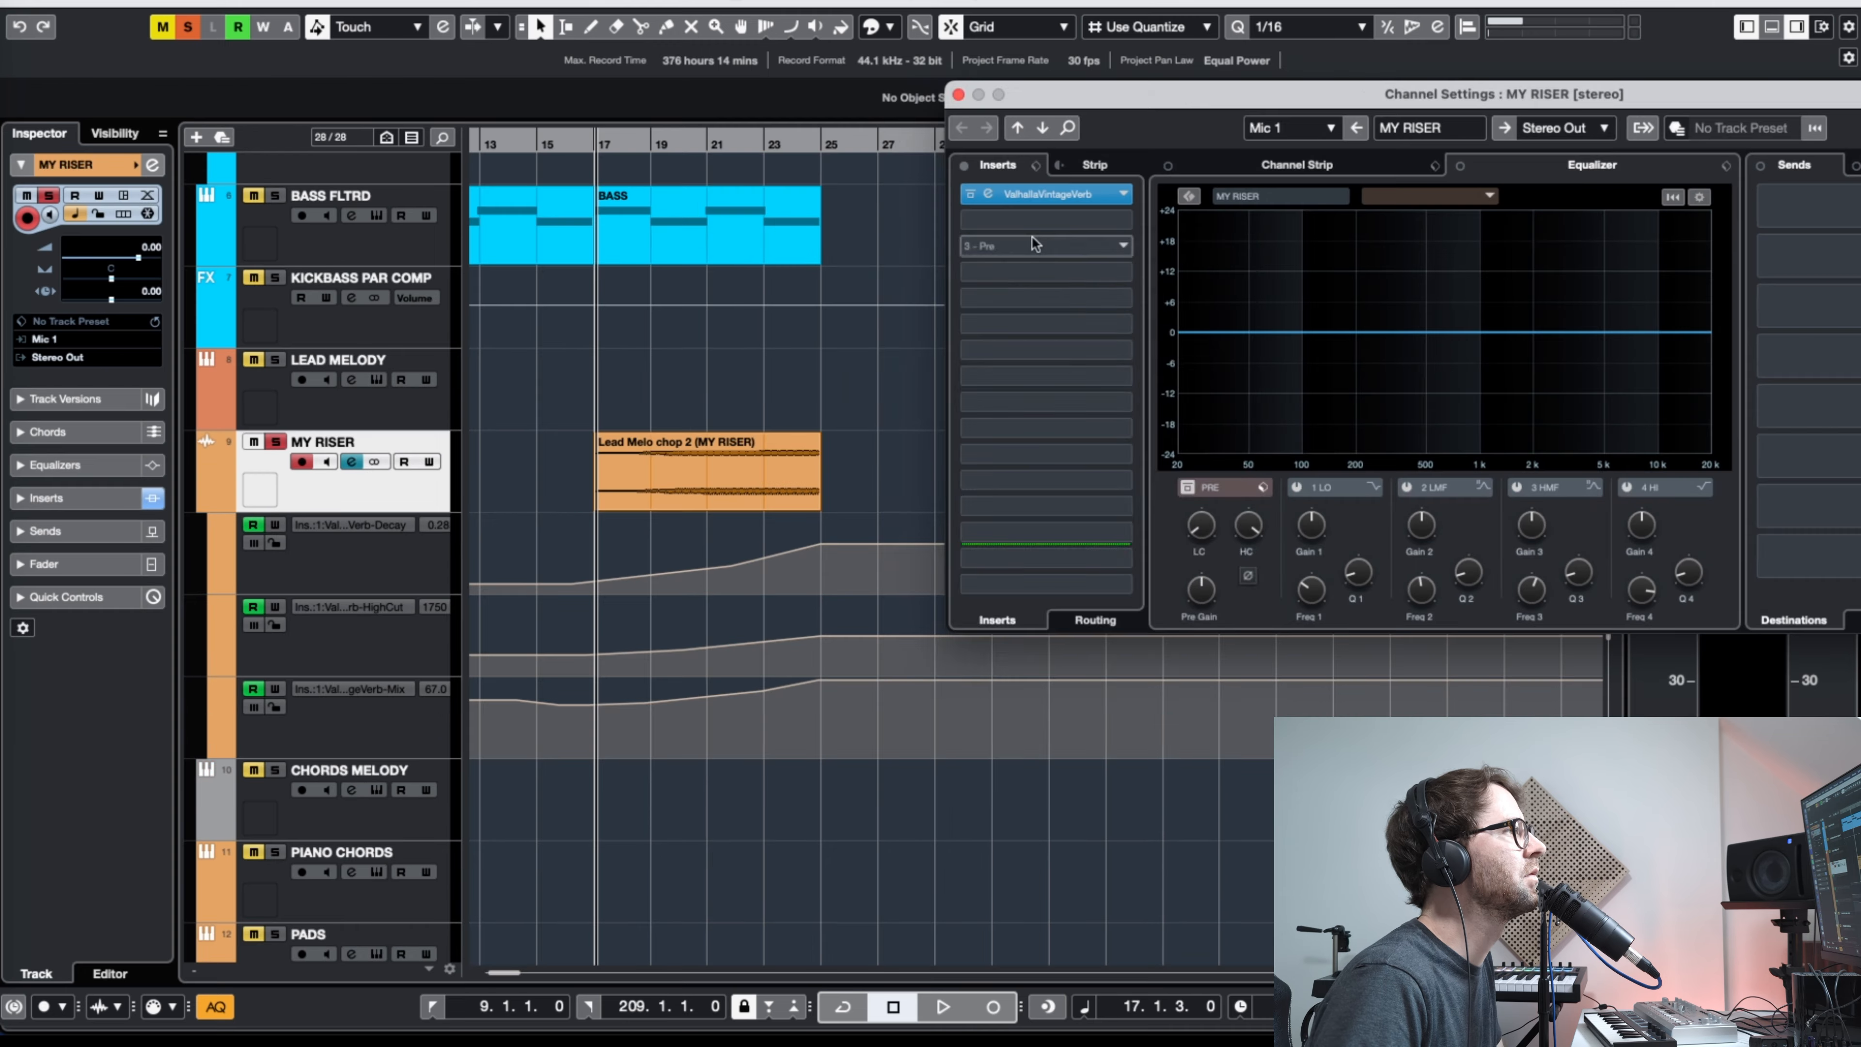
# Step: Insert Pro-Q 3 in the third insert slot of MY RISER and leave only the EQ window open
pyautogui.click(1046, 218)
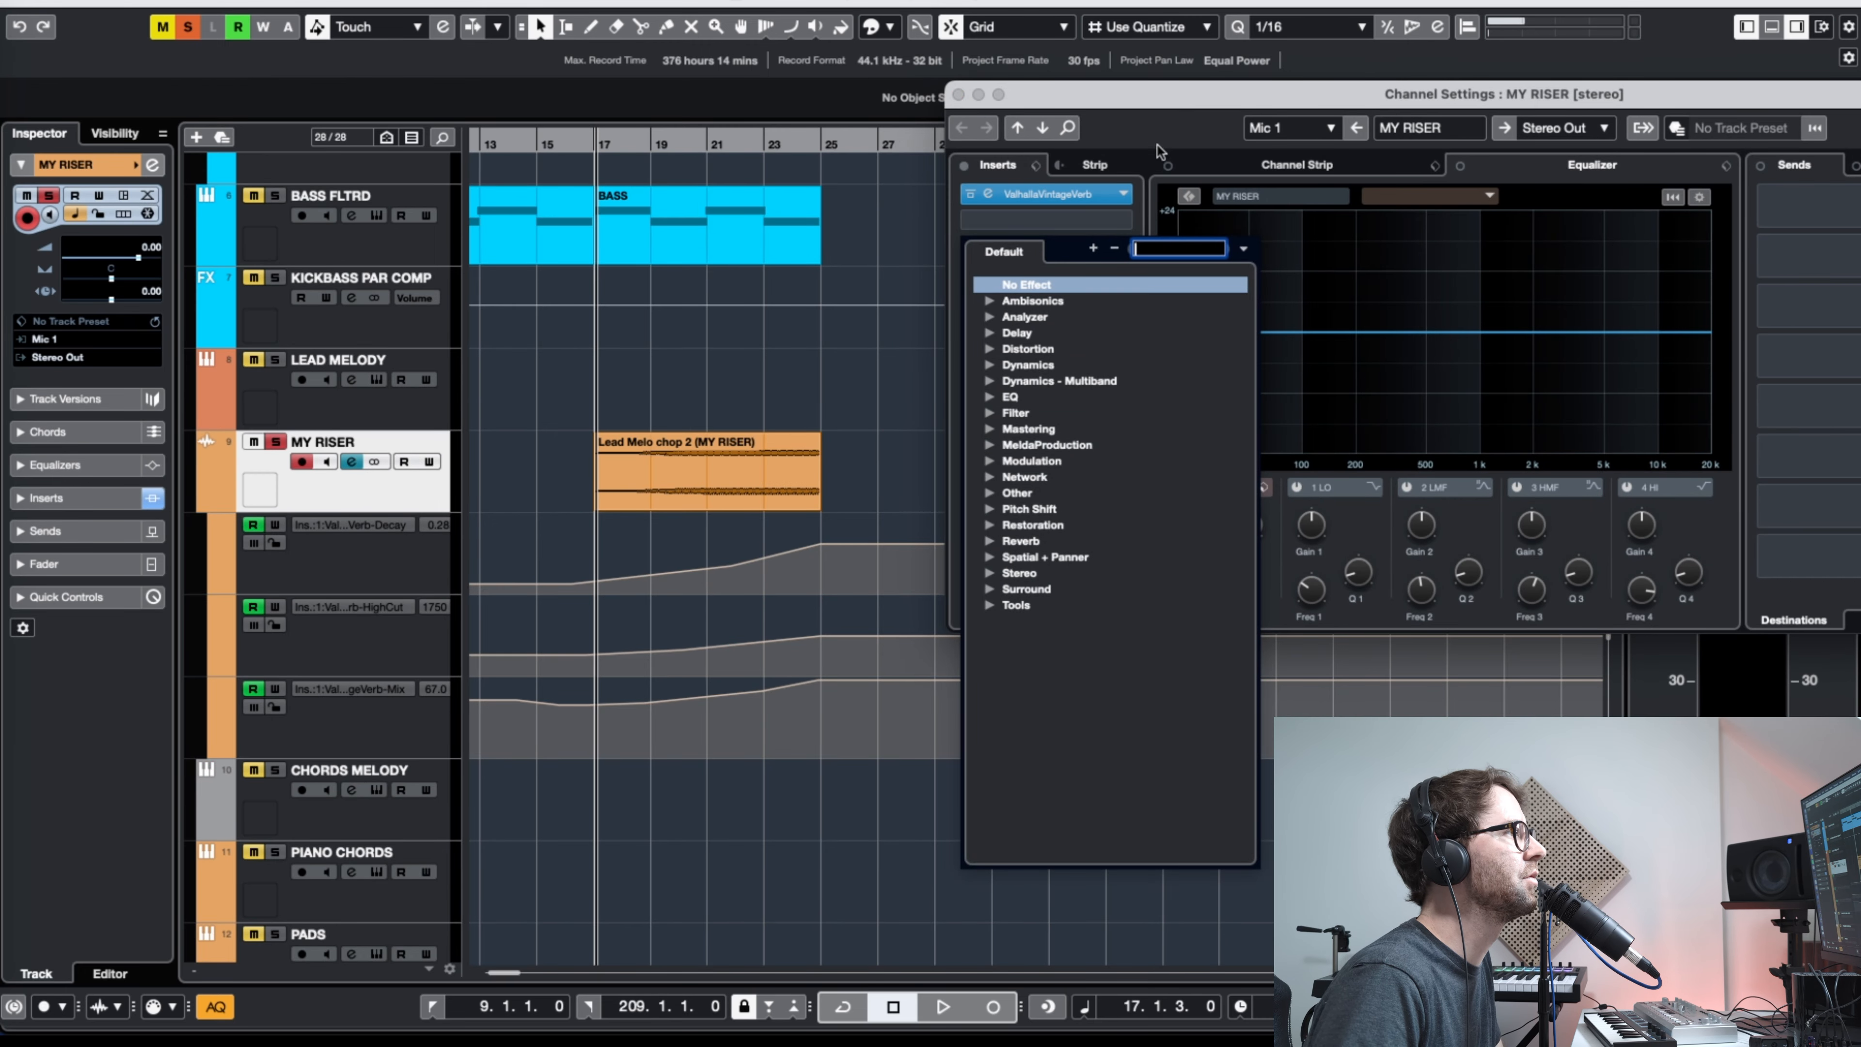
pyautogui.write('proq')
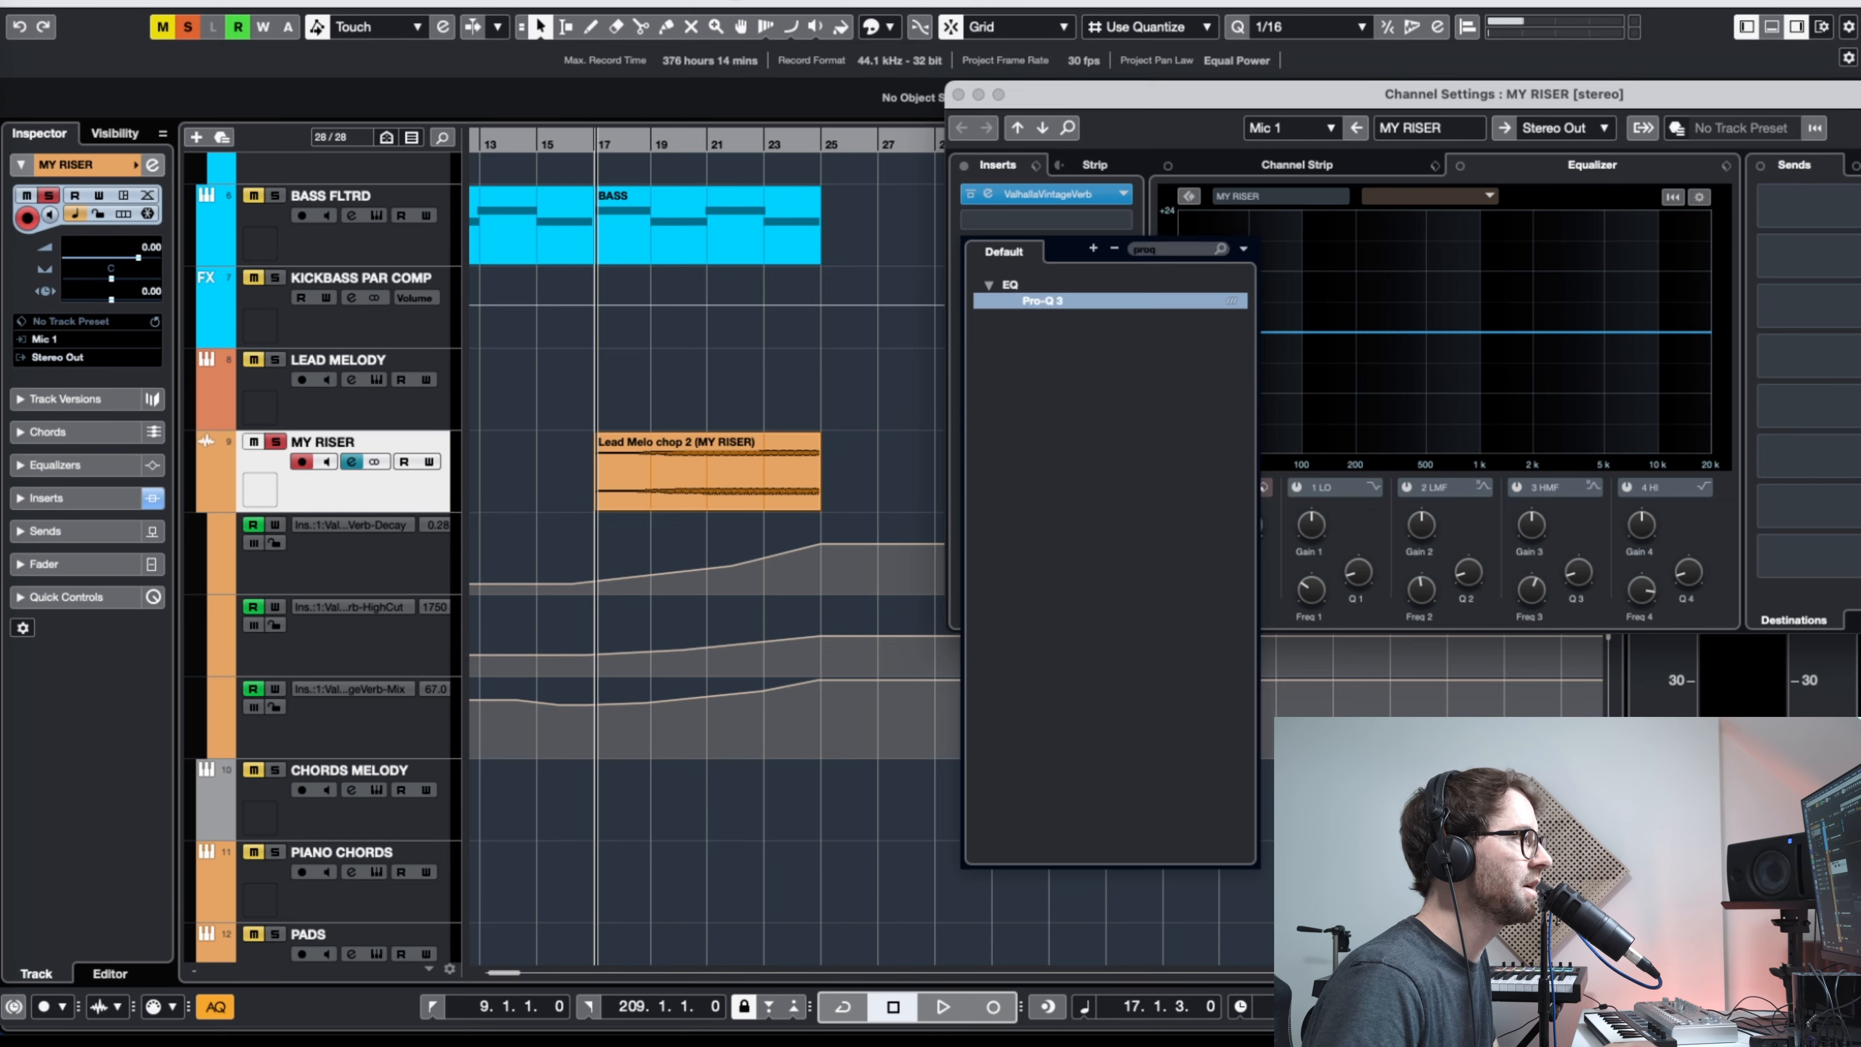
pyautogui.press('Return')
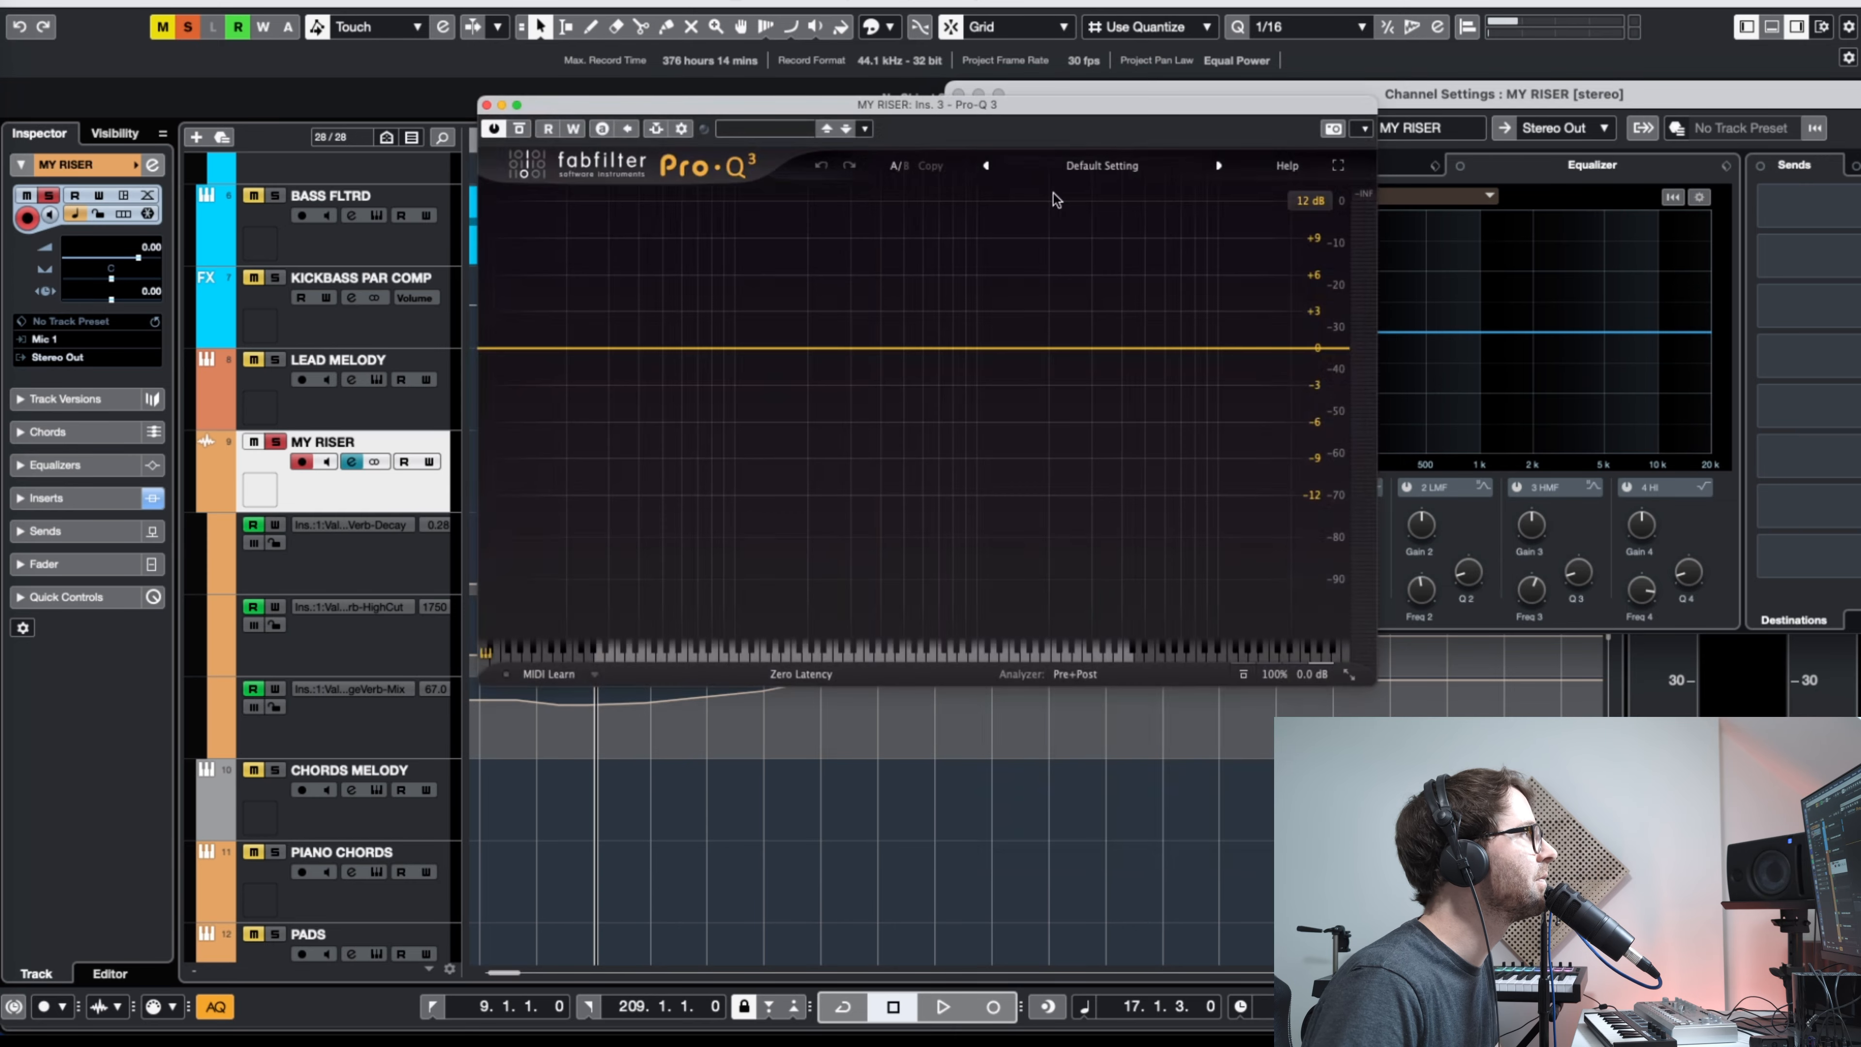
pyautogui.moveTo(808, 112); pyautogui.dragTo(1393, 183)
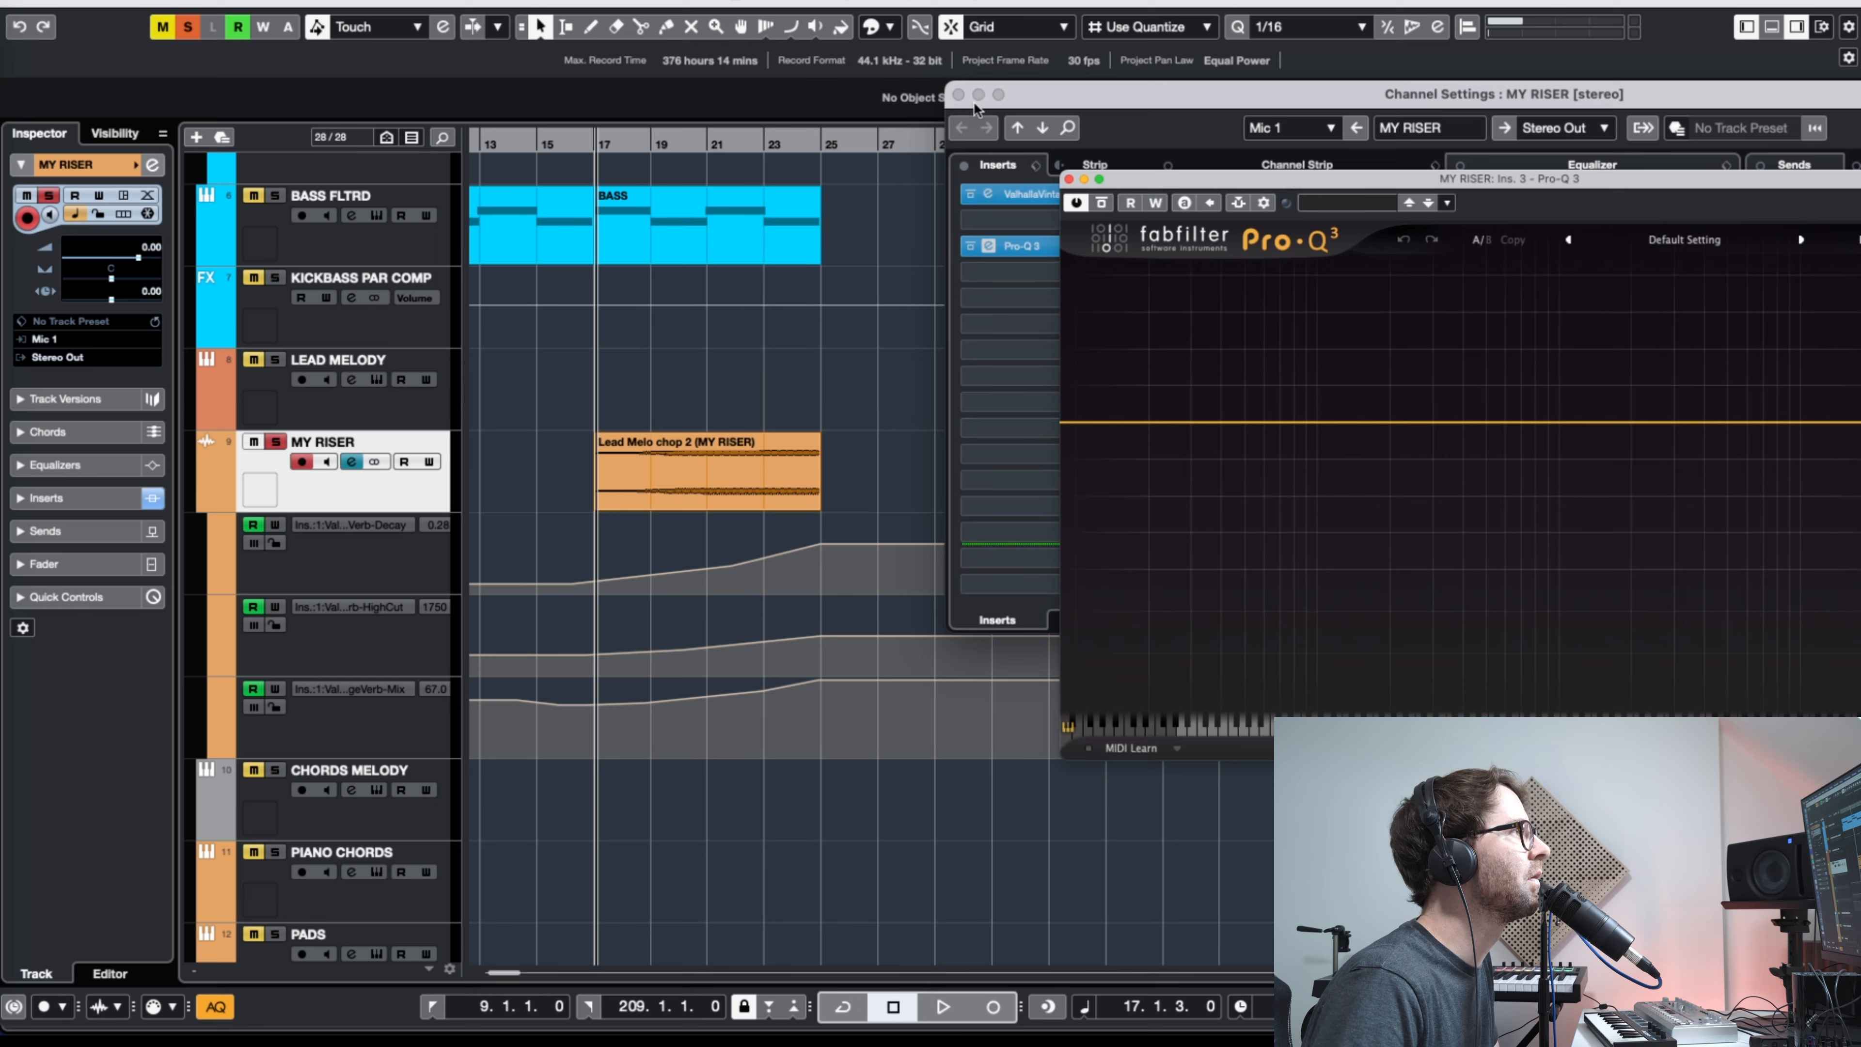
pyautogui.click(958, 94)
# Step: Add a low shelf band with about -20 dB gain to the riser's EQ and set the display range to 12 dB
pyautogui.moveTo(1011, 436); pyautogui.dragTo(1072, 506)
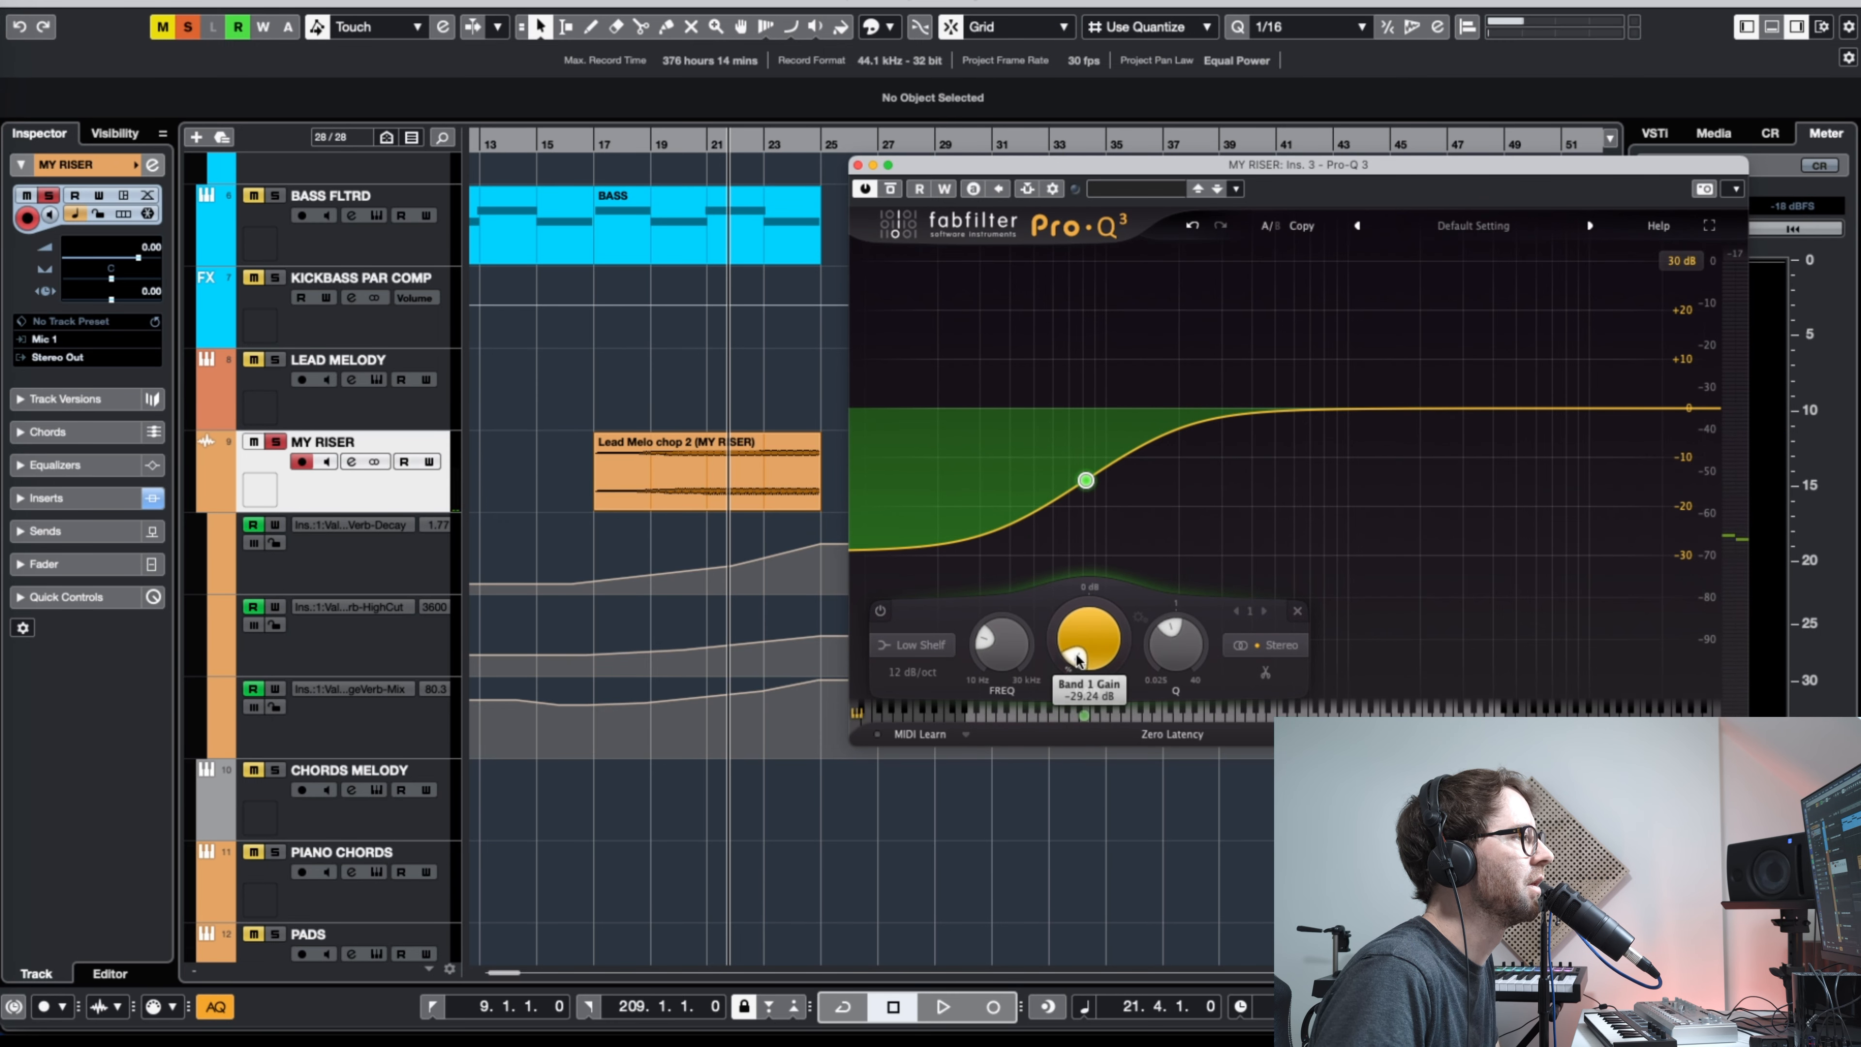
pyautogui.moveTo(1077, 658); pyautogui.dragTo(1076, 647)
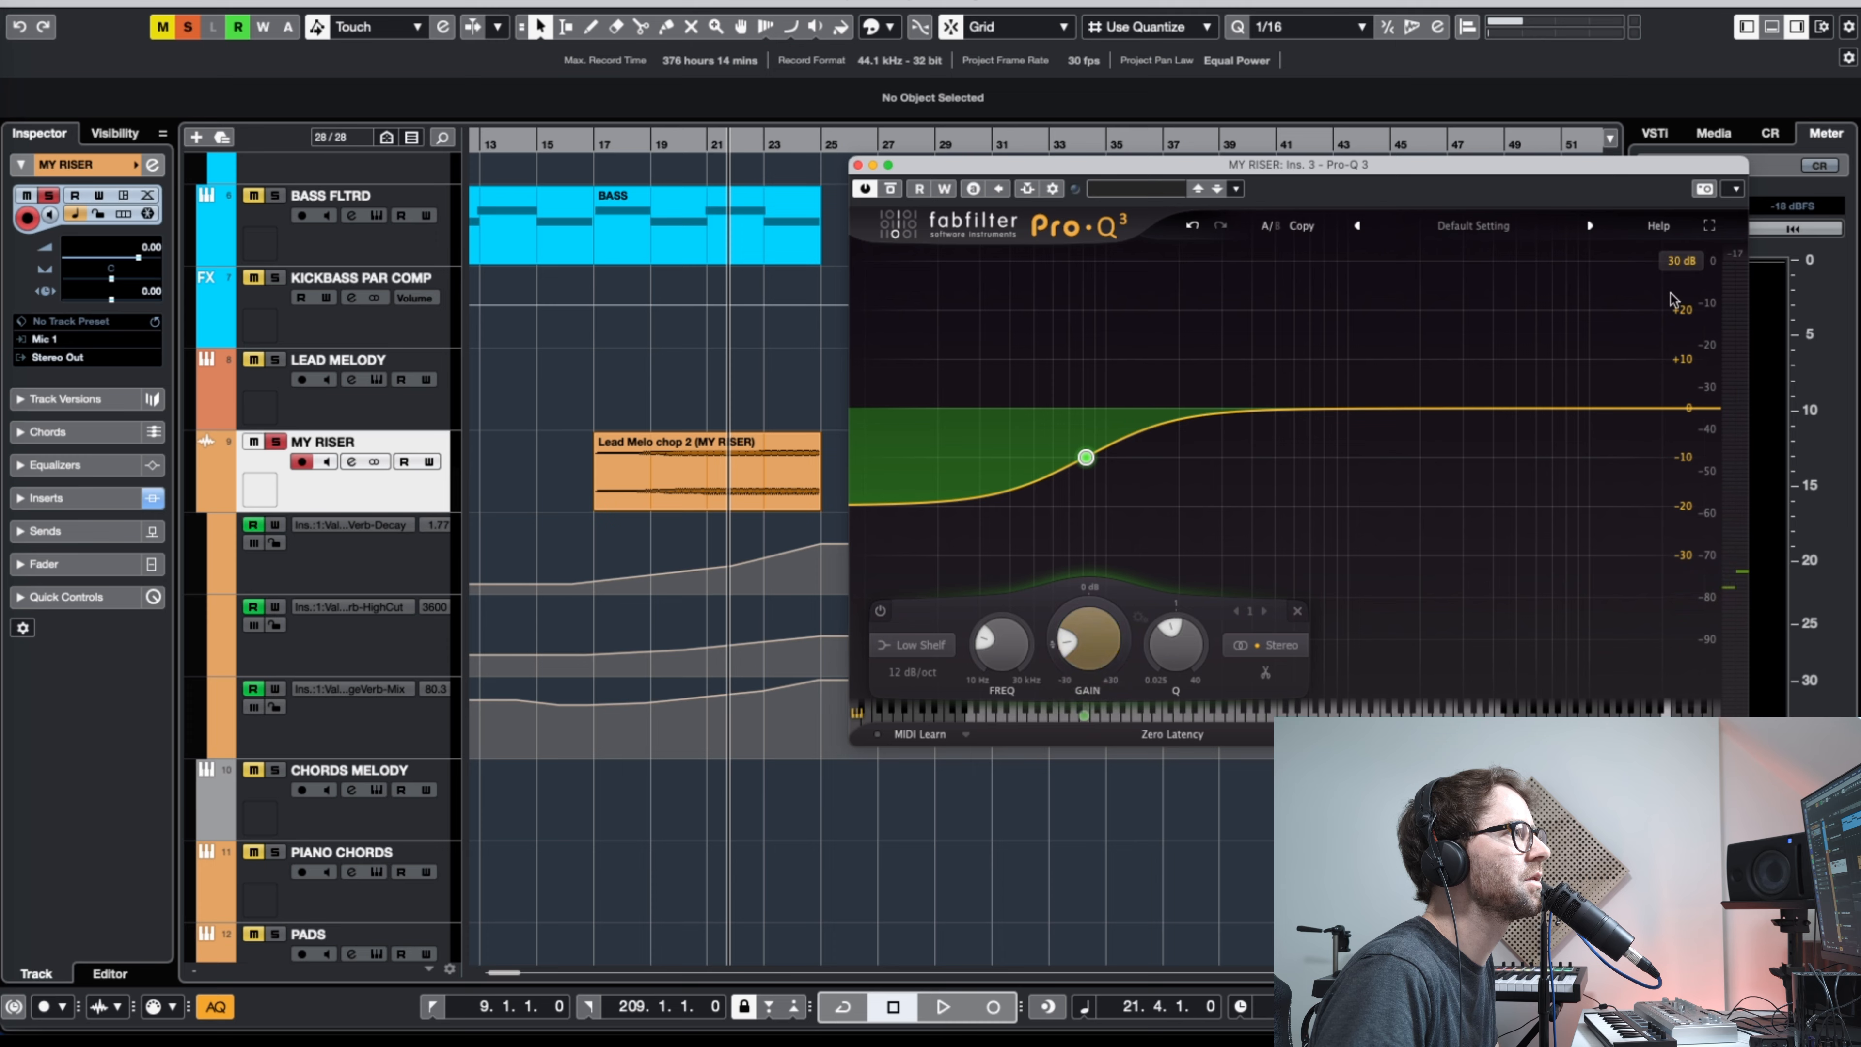
pyautogui.click(1681, 260)
pyautogui.click(1692, 338)
pyautogui.click(591, 178)
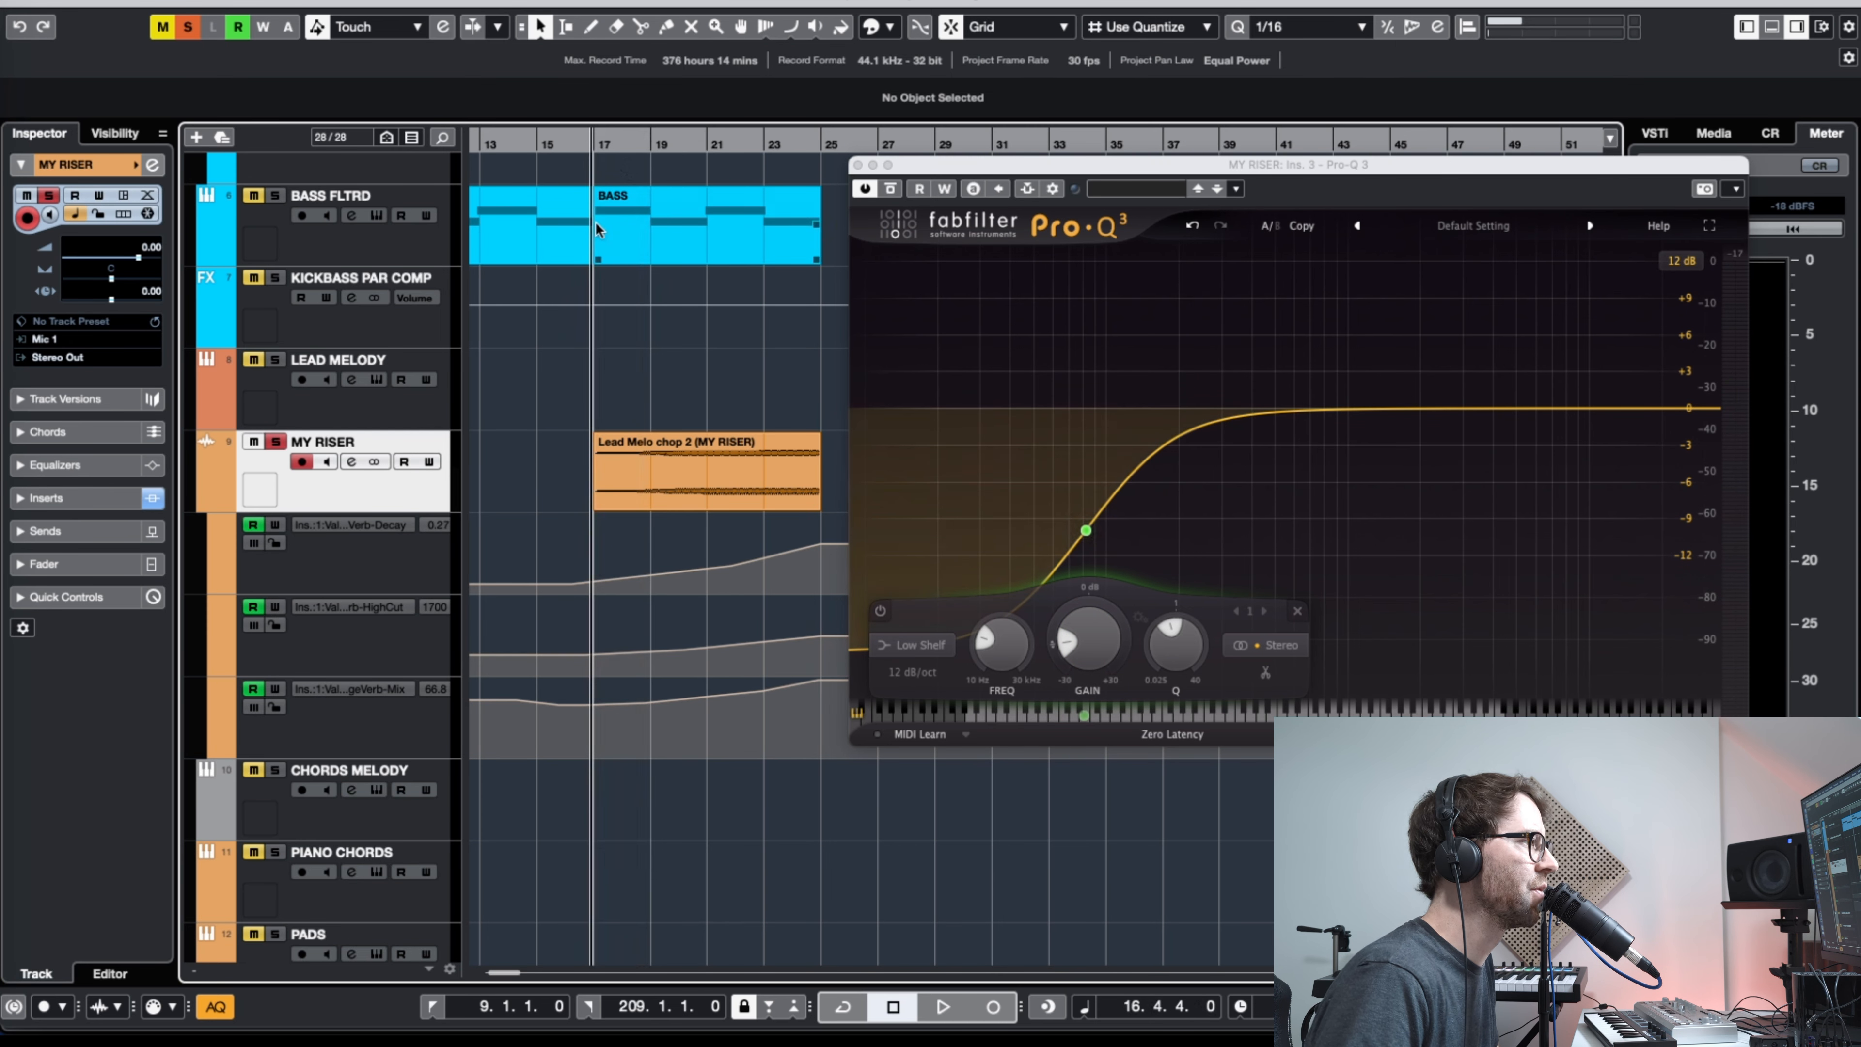
# Step: Reshape MY RISER's reverb automation, adjusting the Decay points at bars 17 and 22 and raising HighCut near bar 25 to about 8700 Hz
pyautogui.press('space')
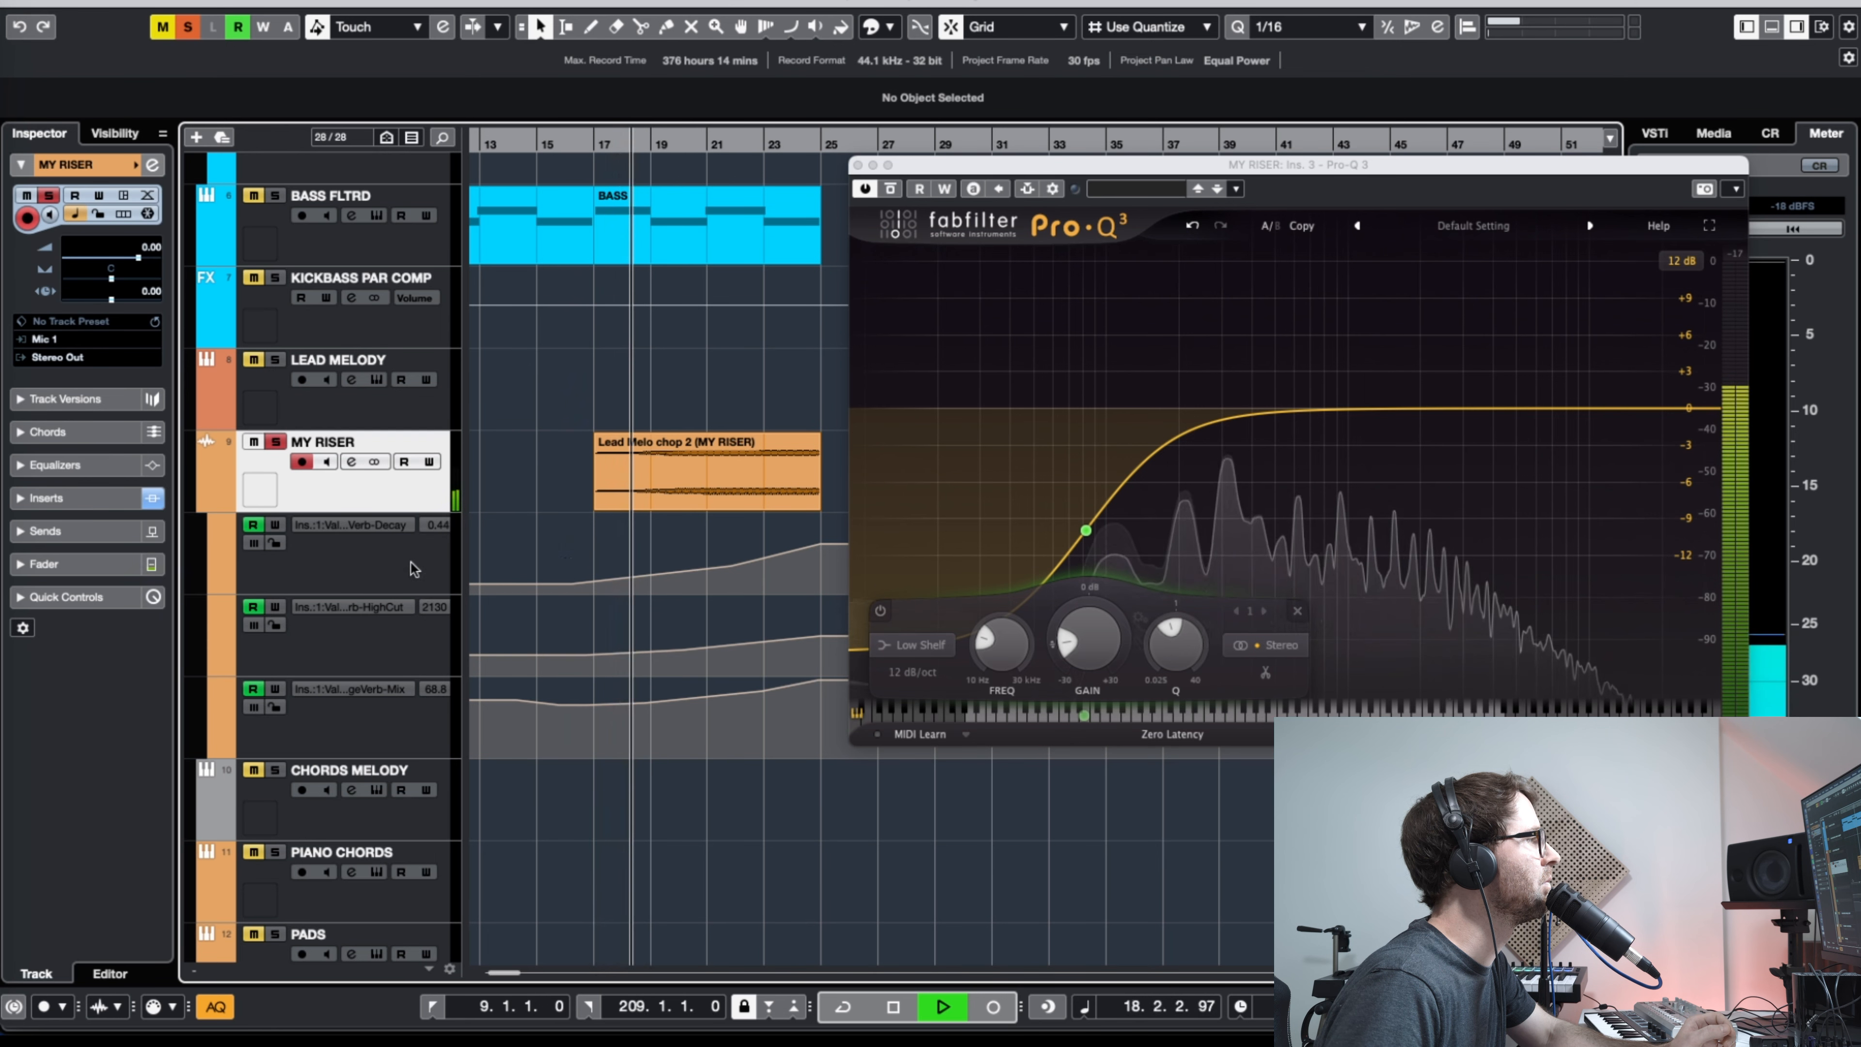
pyautogui.moveTo(573, 586); pyautogui.dragTo(592, 579)
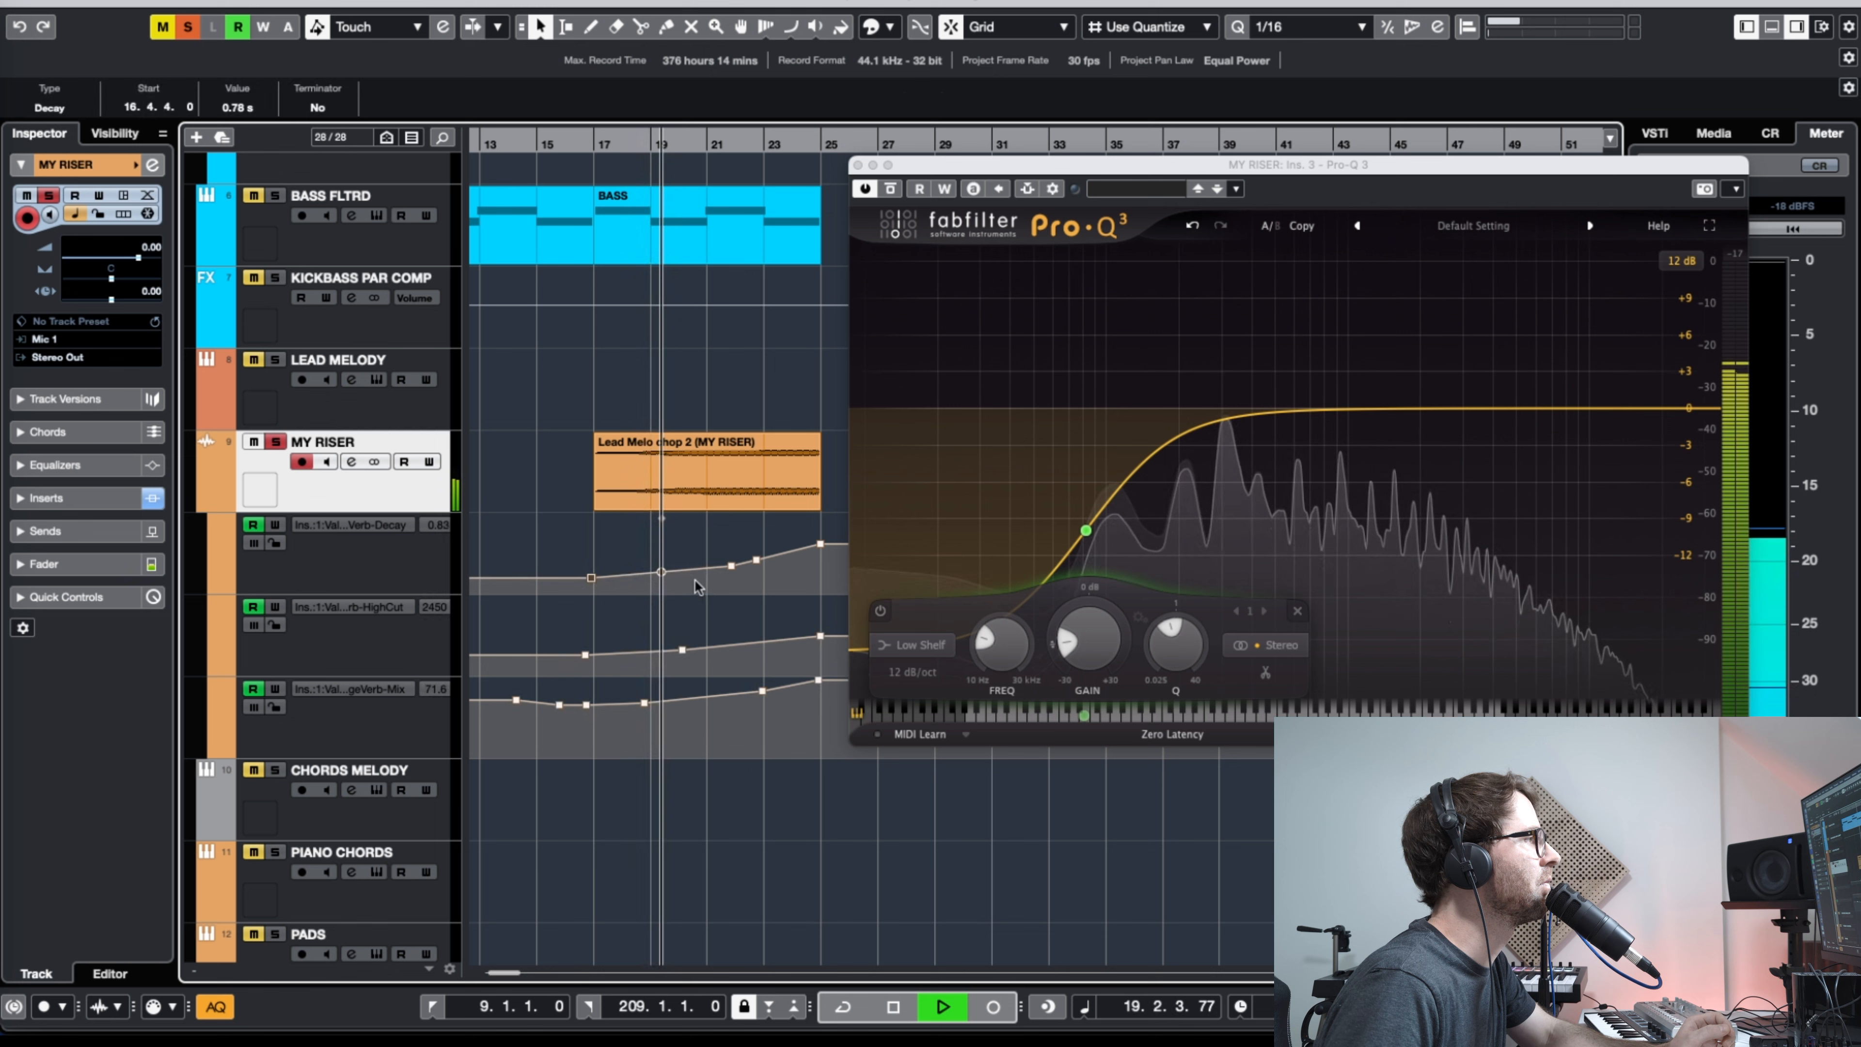
pyautogui.moveTo(730, 566); pyautogui.dragTo(729, 572)
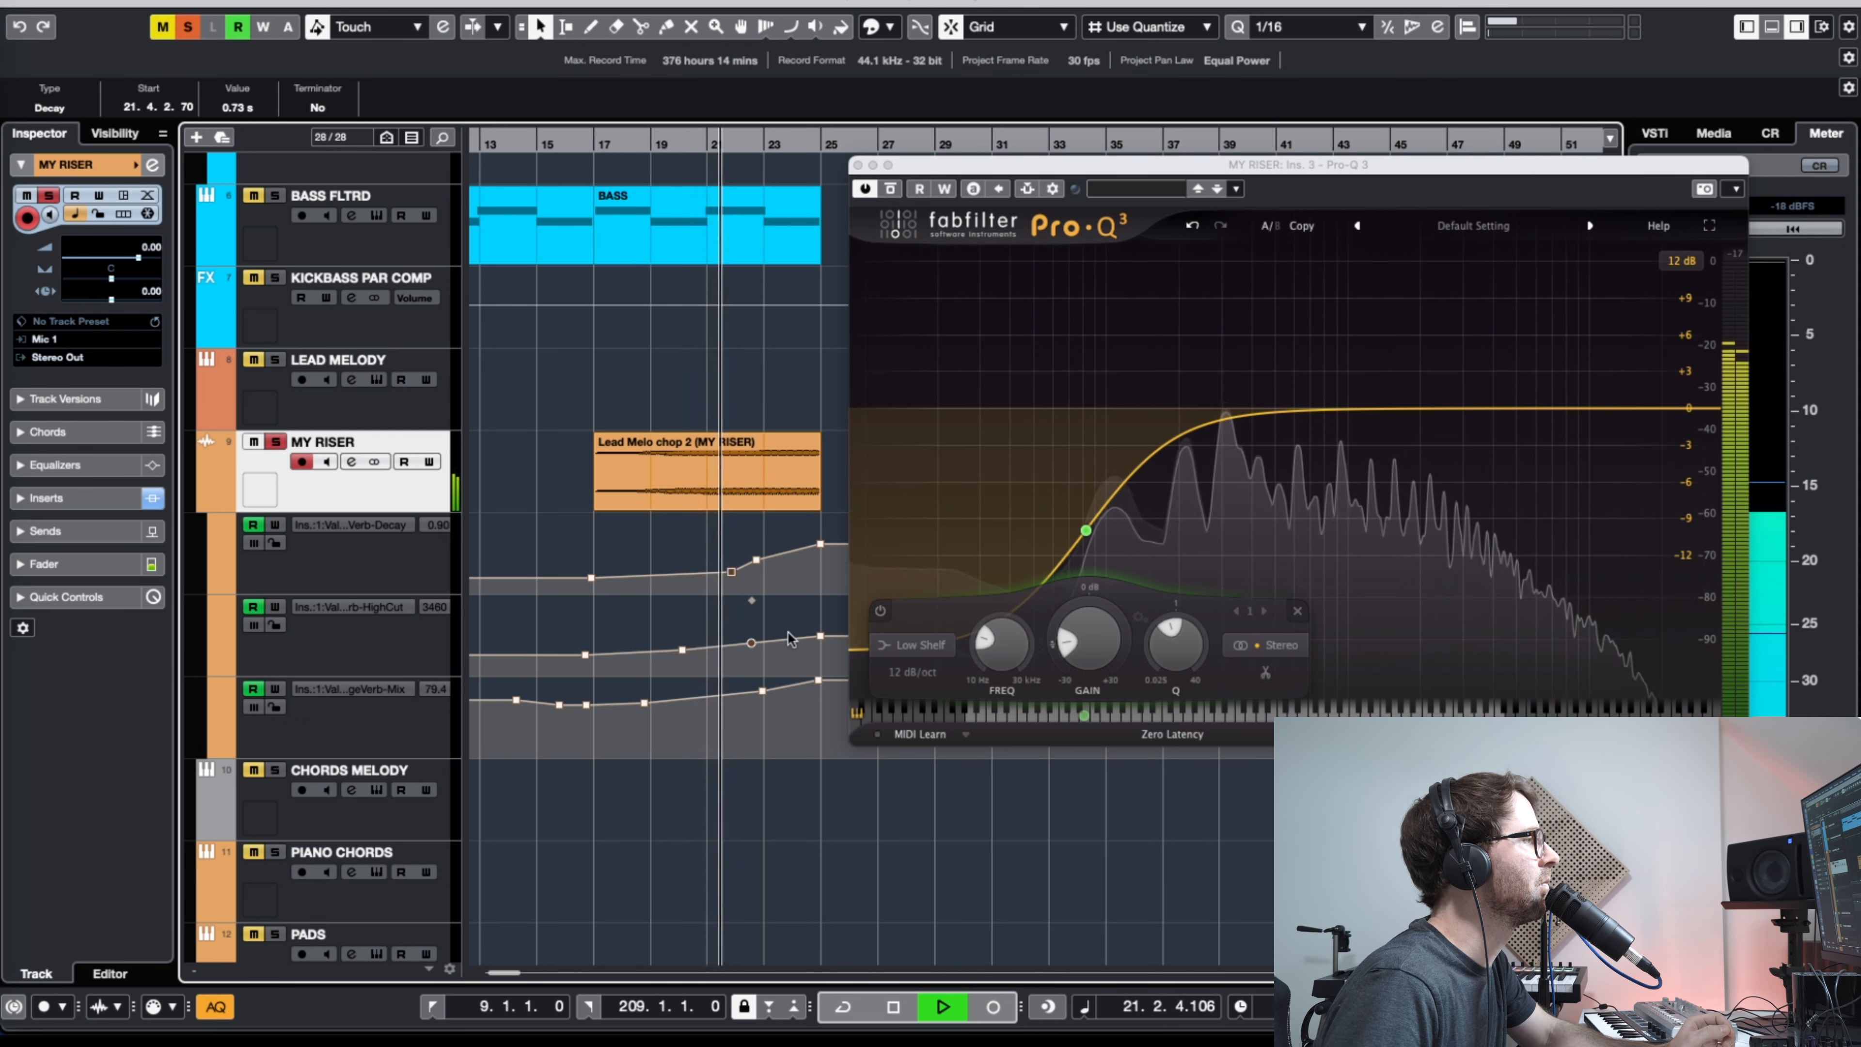
pyautogui.click(739, 645)
pyautogui.moveTo(819, 635); pyautogui.dragTo(818, 625)
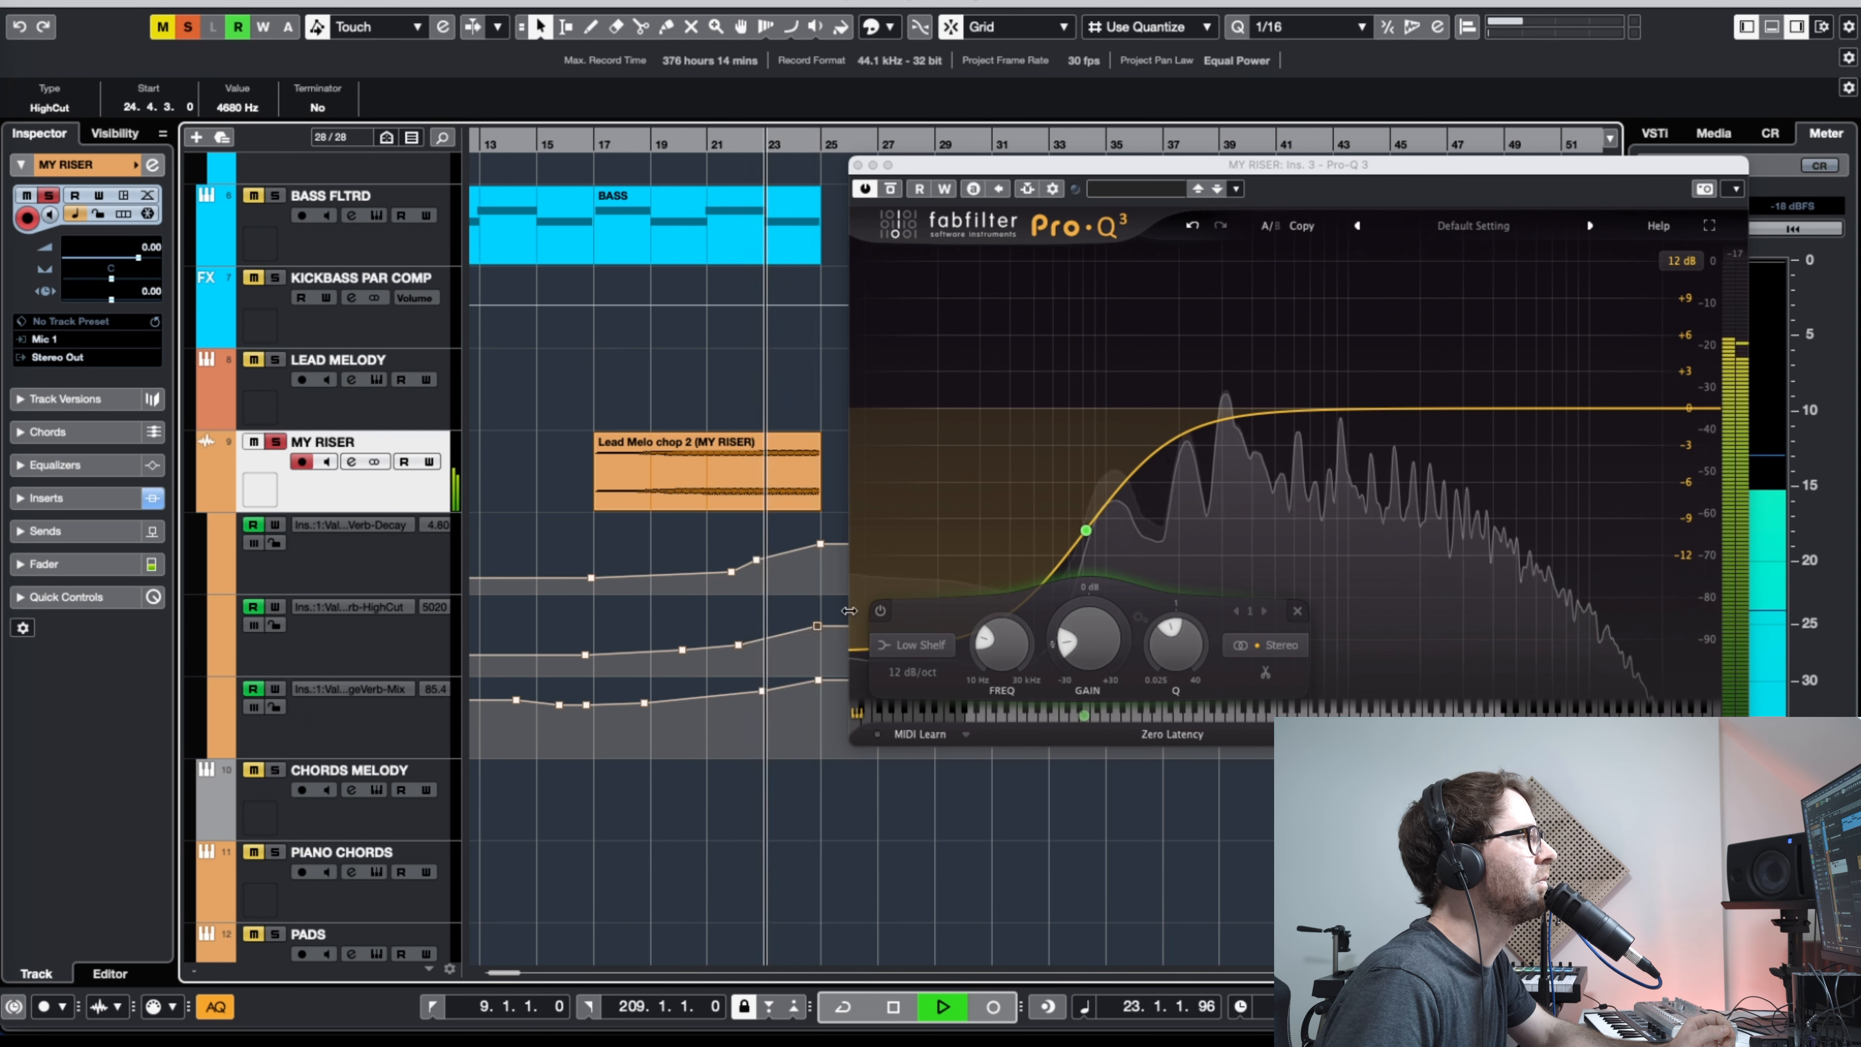
# Step: Move the EQ window off the timeline and add riser Decay points that hold until bar 28 and fall to about 0.37 s near bar 30
pyautogui.click(1062, 638)
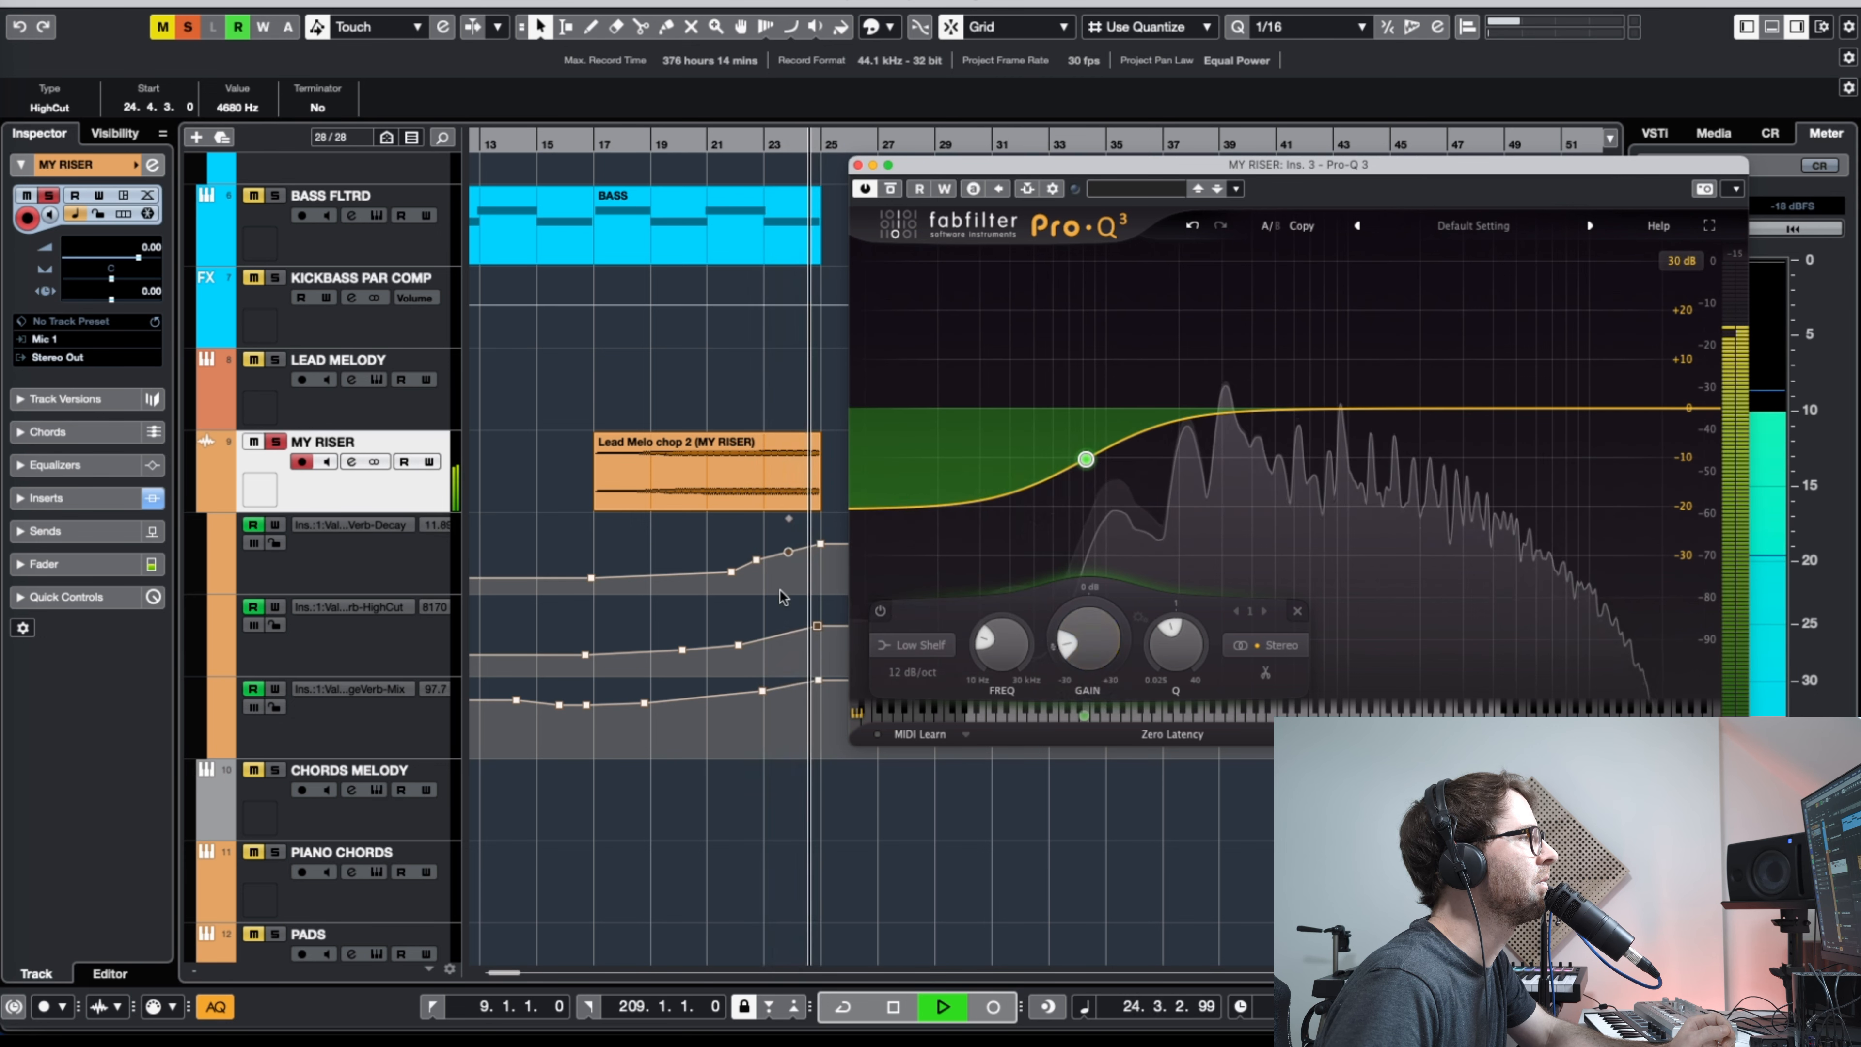
pyautogui.moveTo(1018, 164); pyautogui.dragTo(1325, 143)
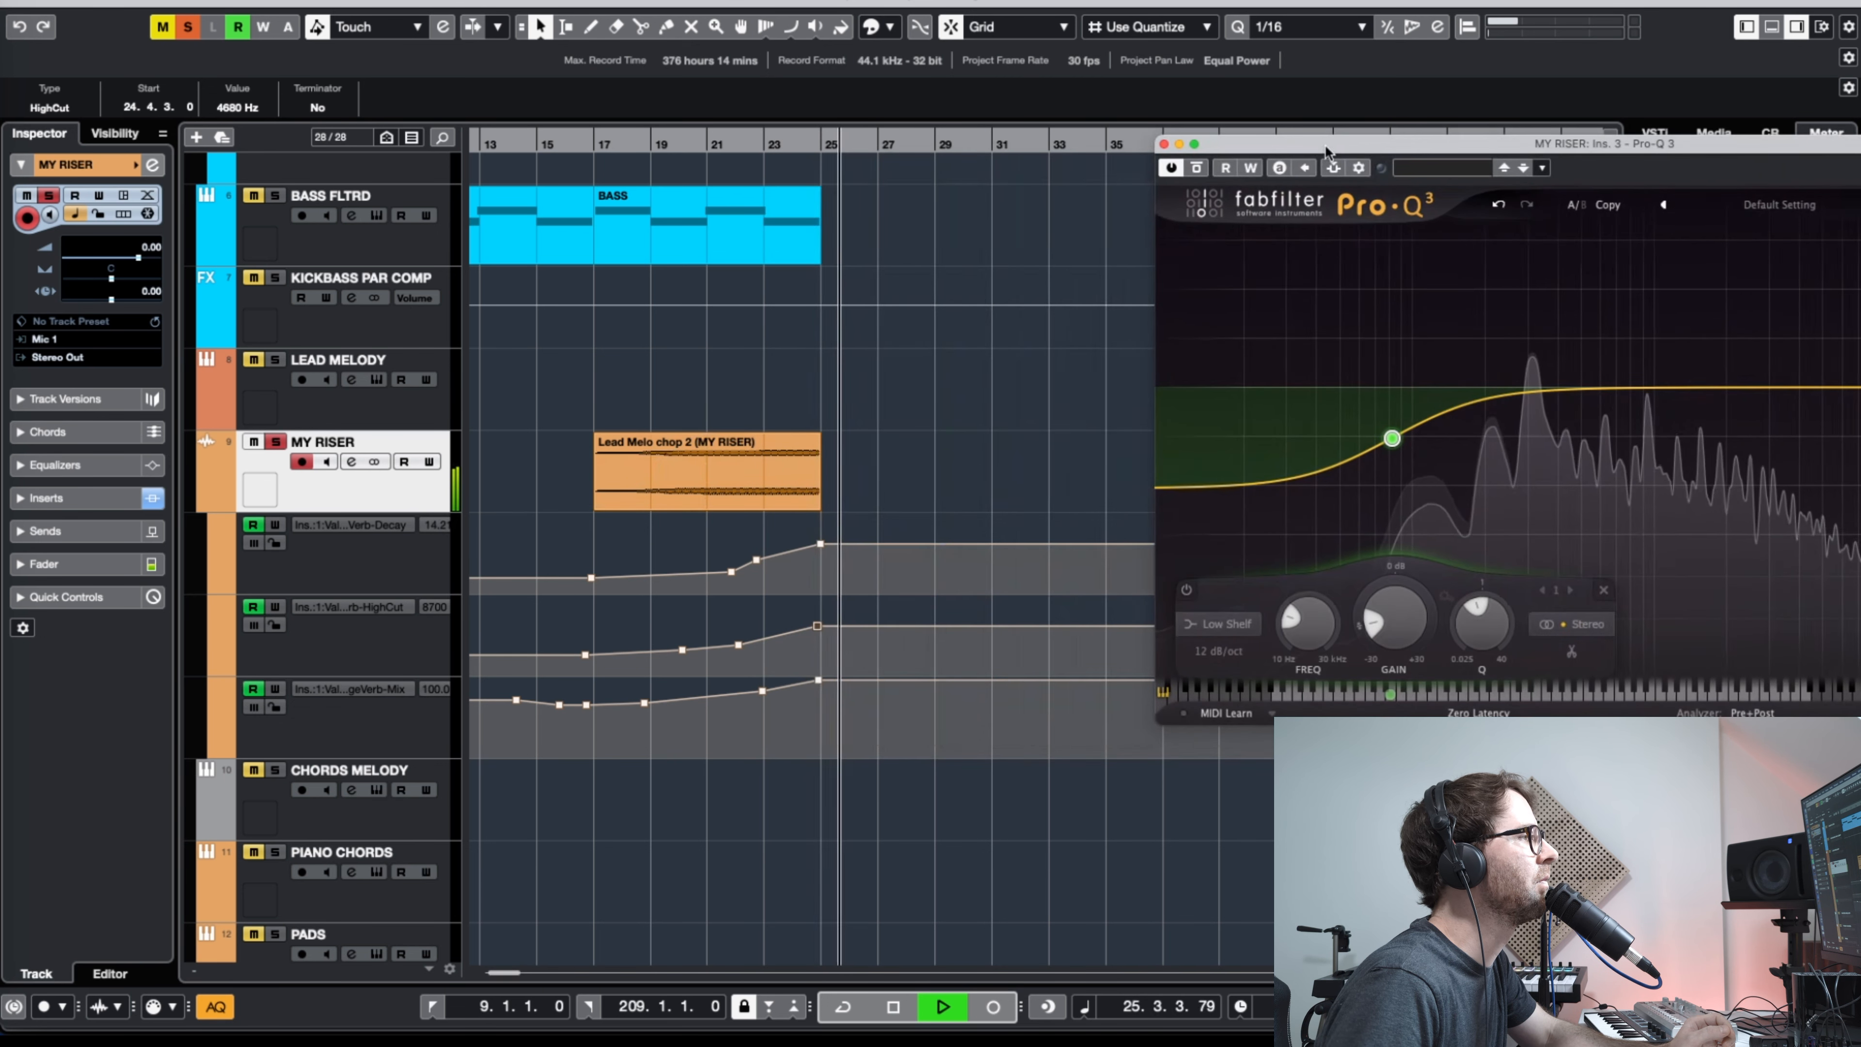
pyautogui.click(911, 543)
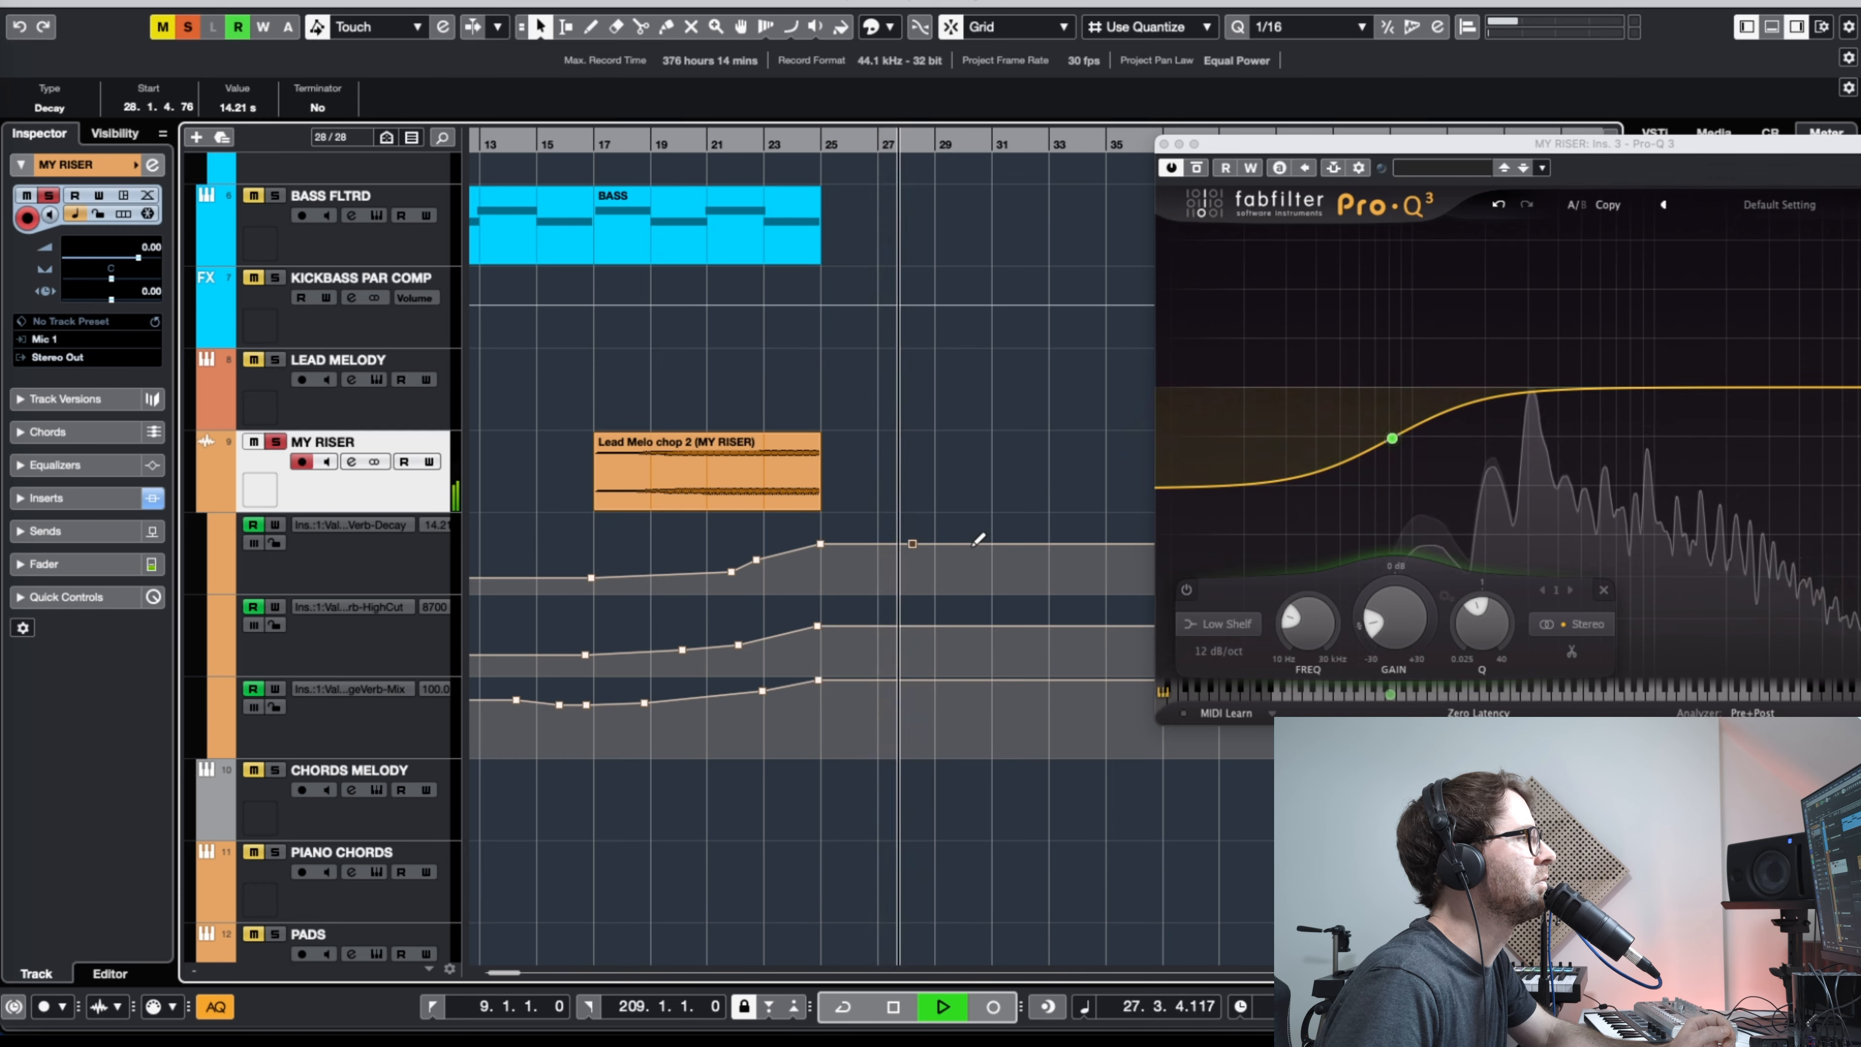
pyautogui.click(975, 566)
pyautogui.moveTo(974, 567); pyautogui.dragTo(976, 578)
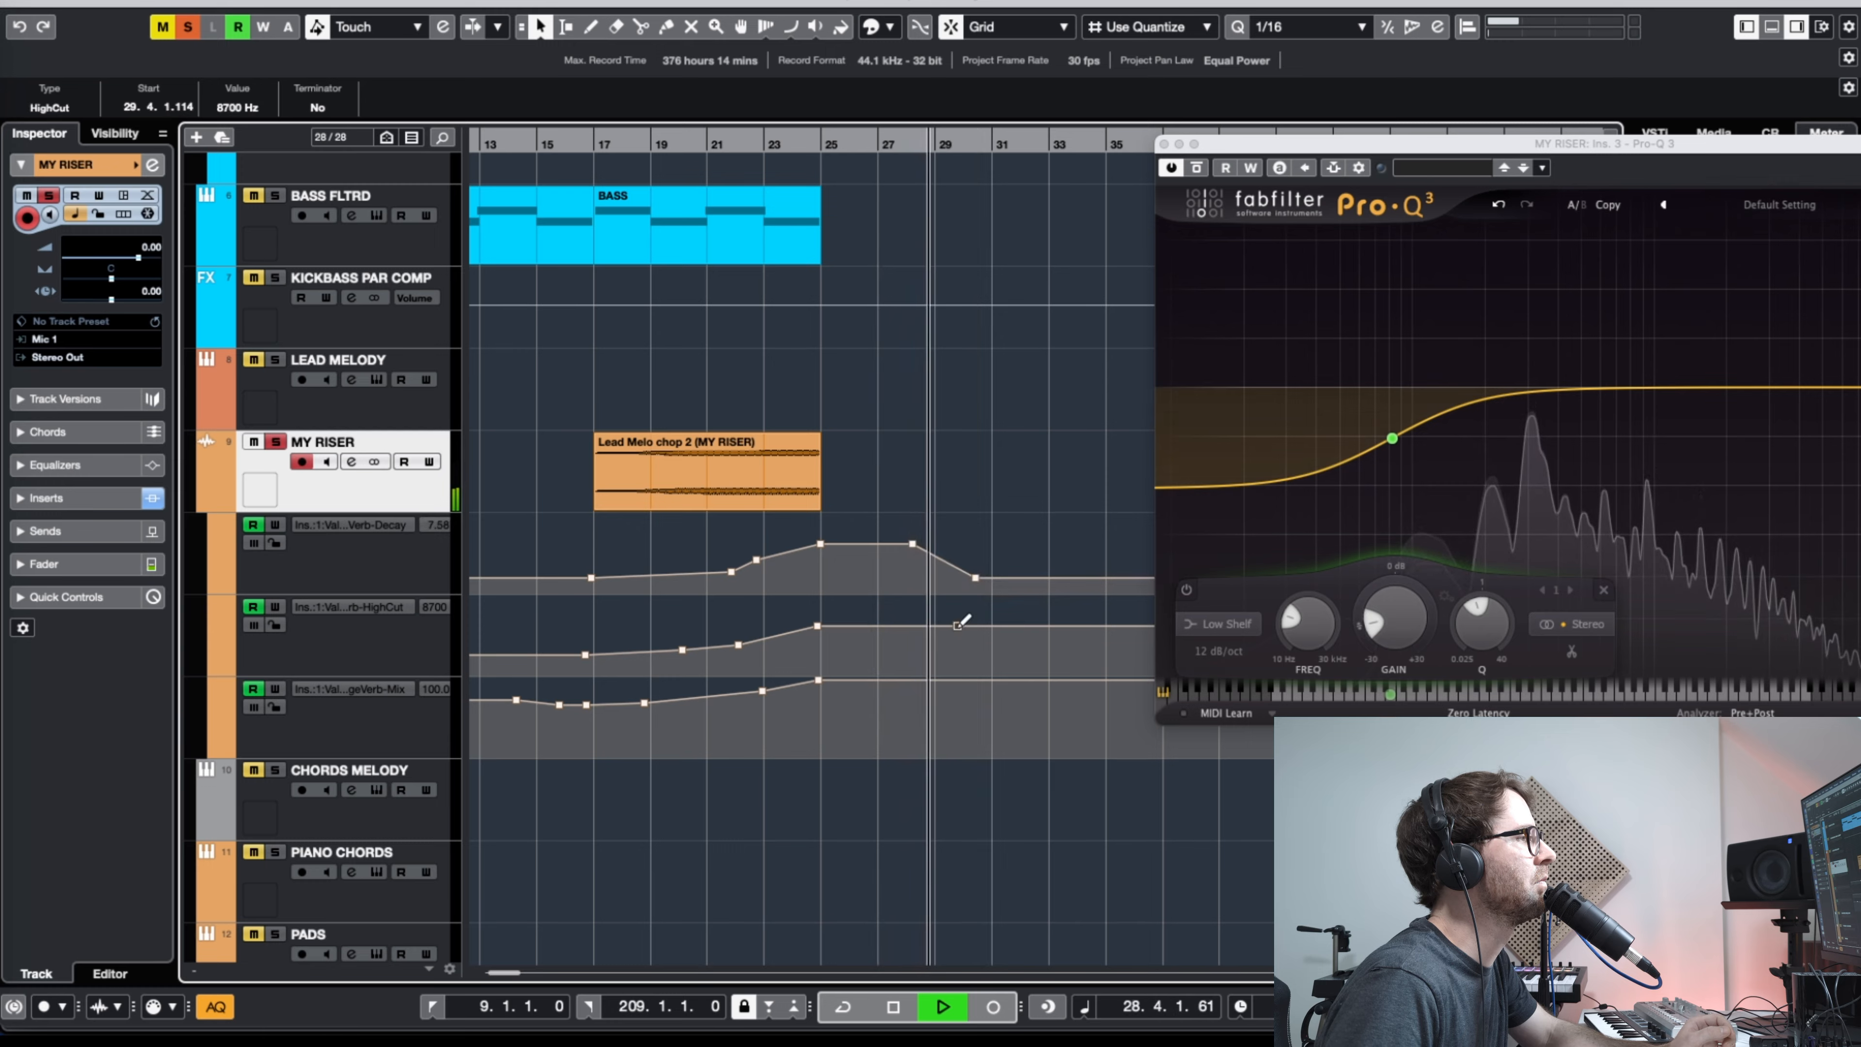
# Step: Add automation points on MY RISER that bring HighCut down to about 4690 Hz and reverb Mix to about 69% near bar 30
pyautogui.click(971, 636)
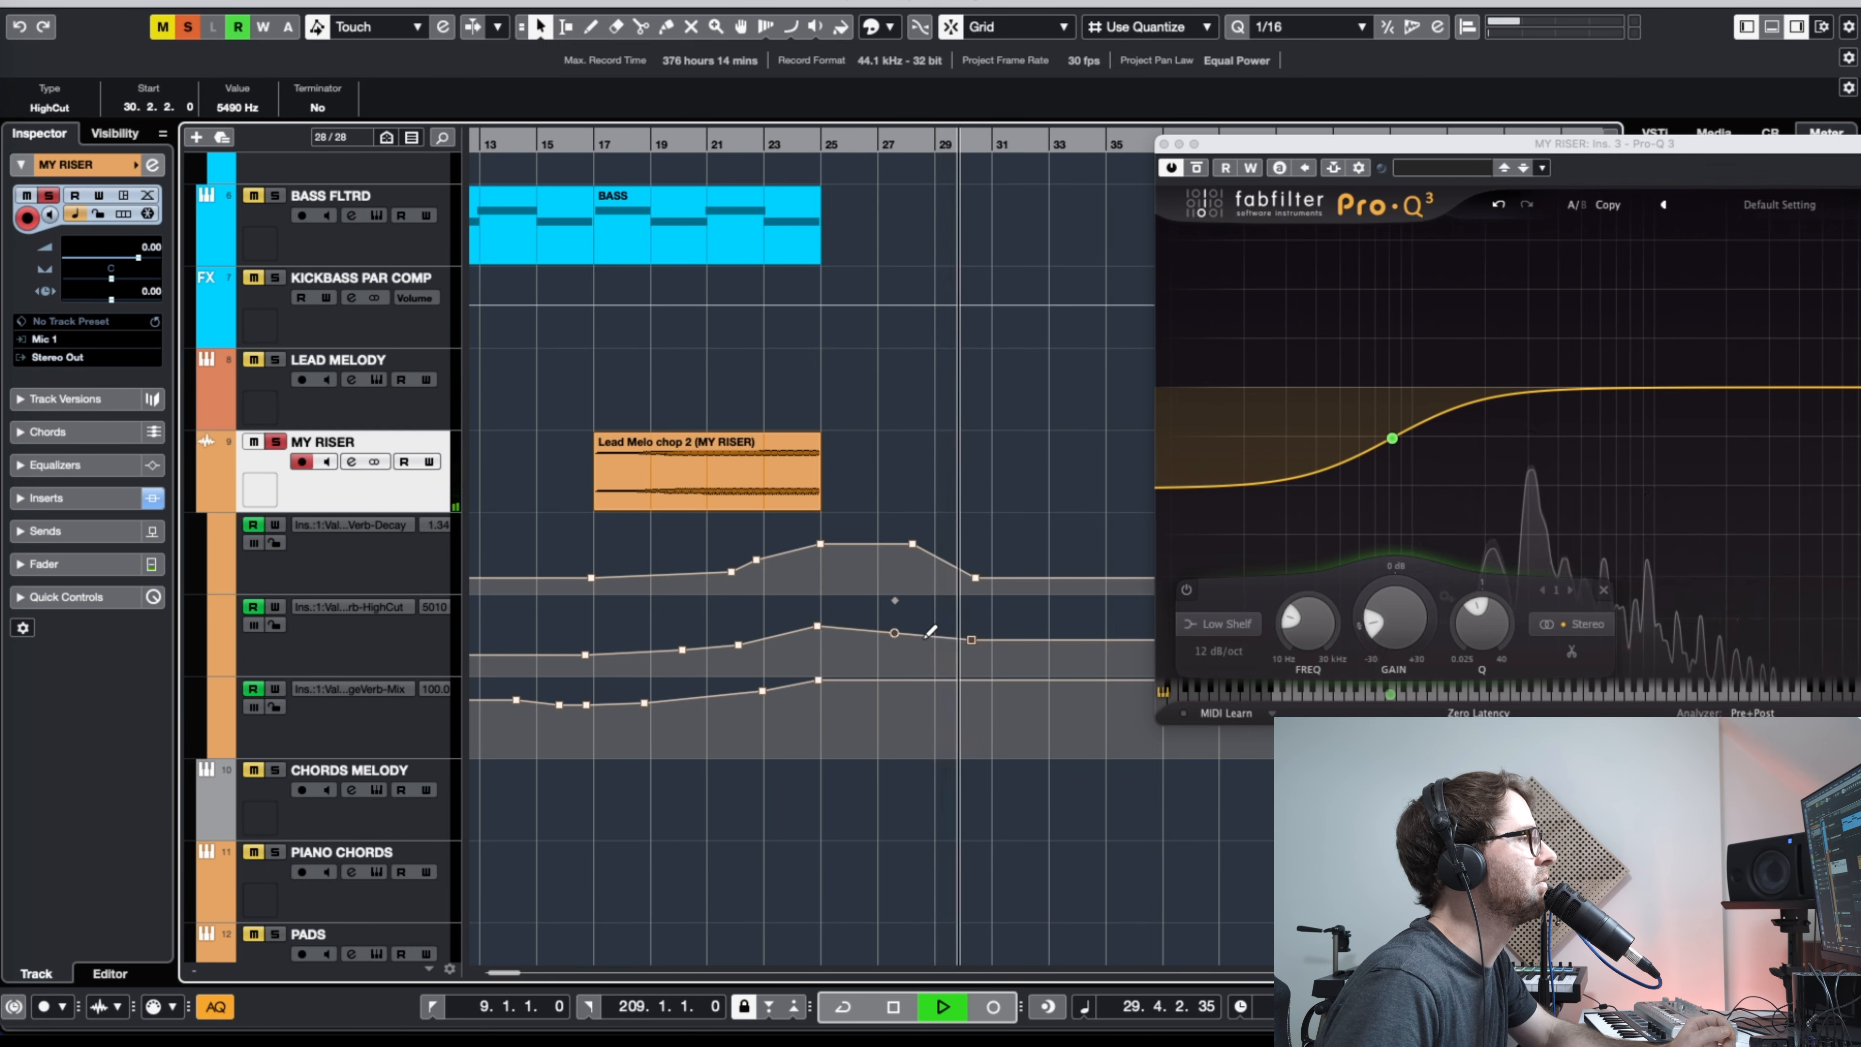
pyautogui.click(916, 625)
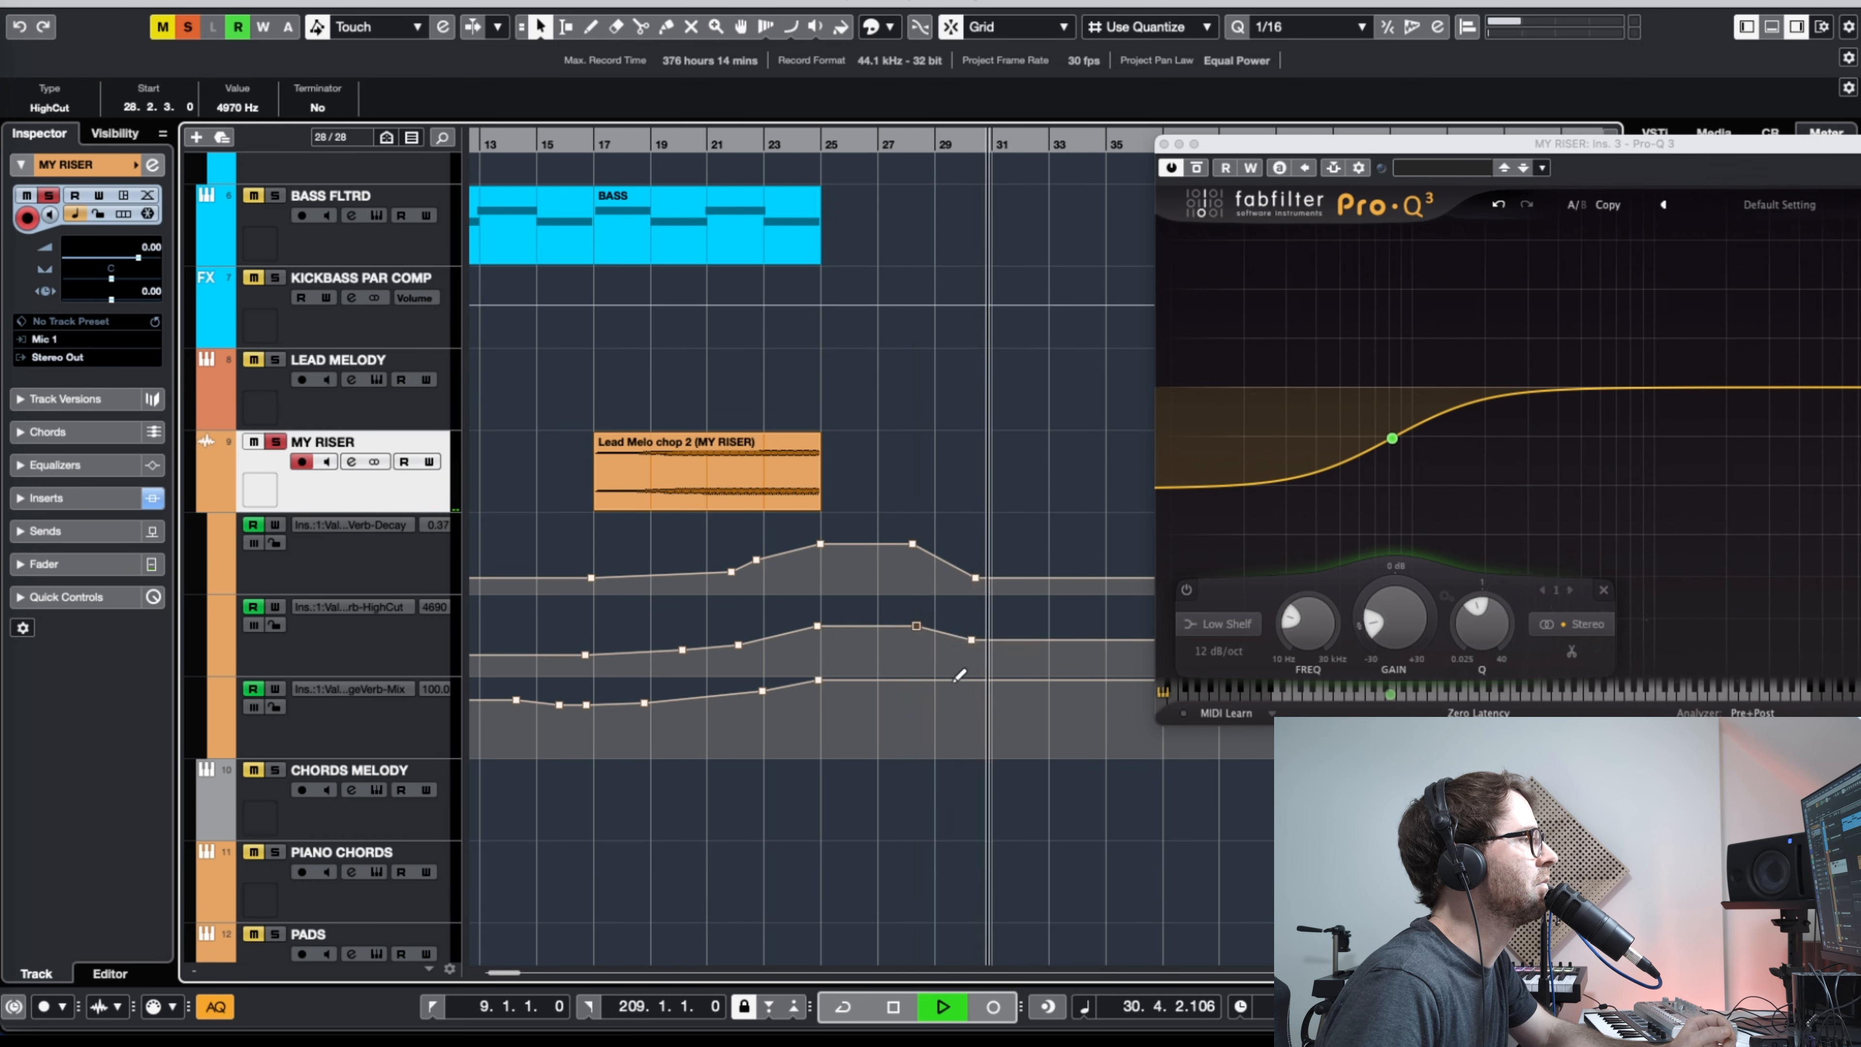
pyautogui.click(962, 698)
pyautogui.moveTo(962, 698); pyautogui.dragTo(966, 702)
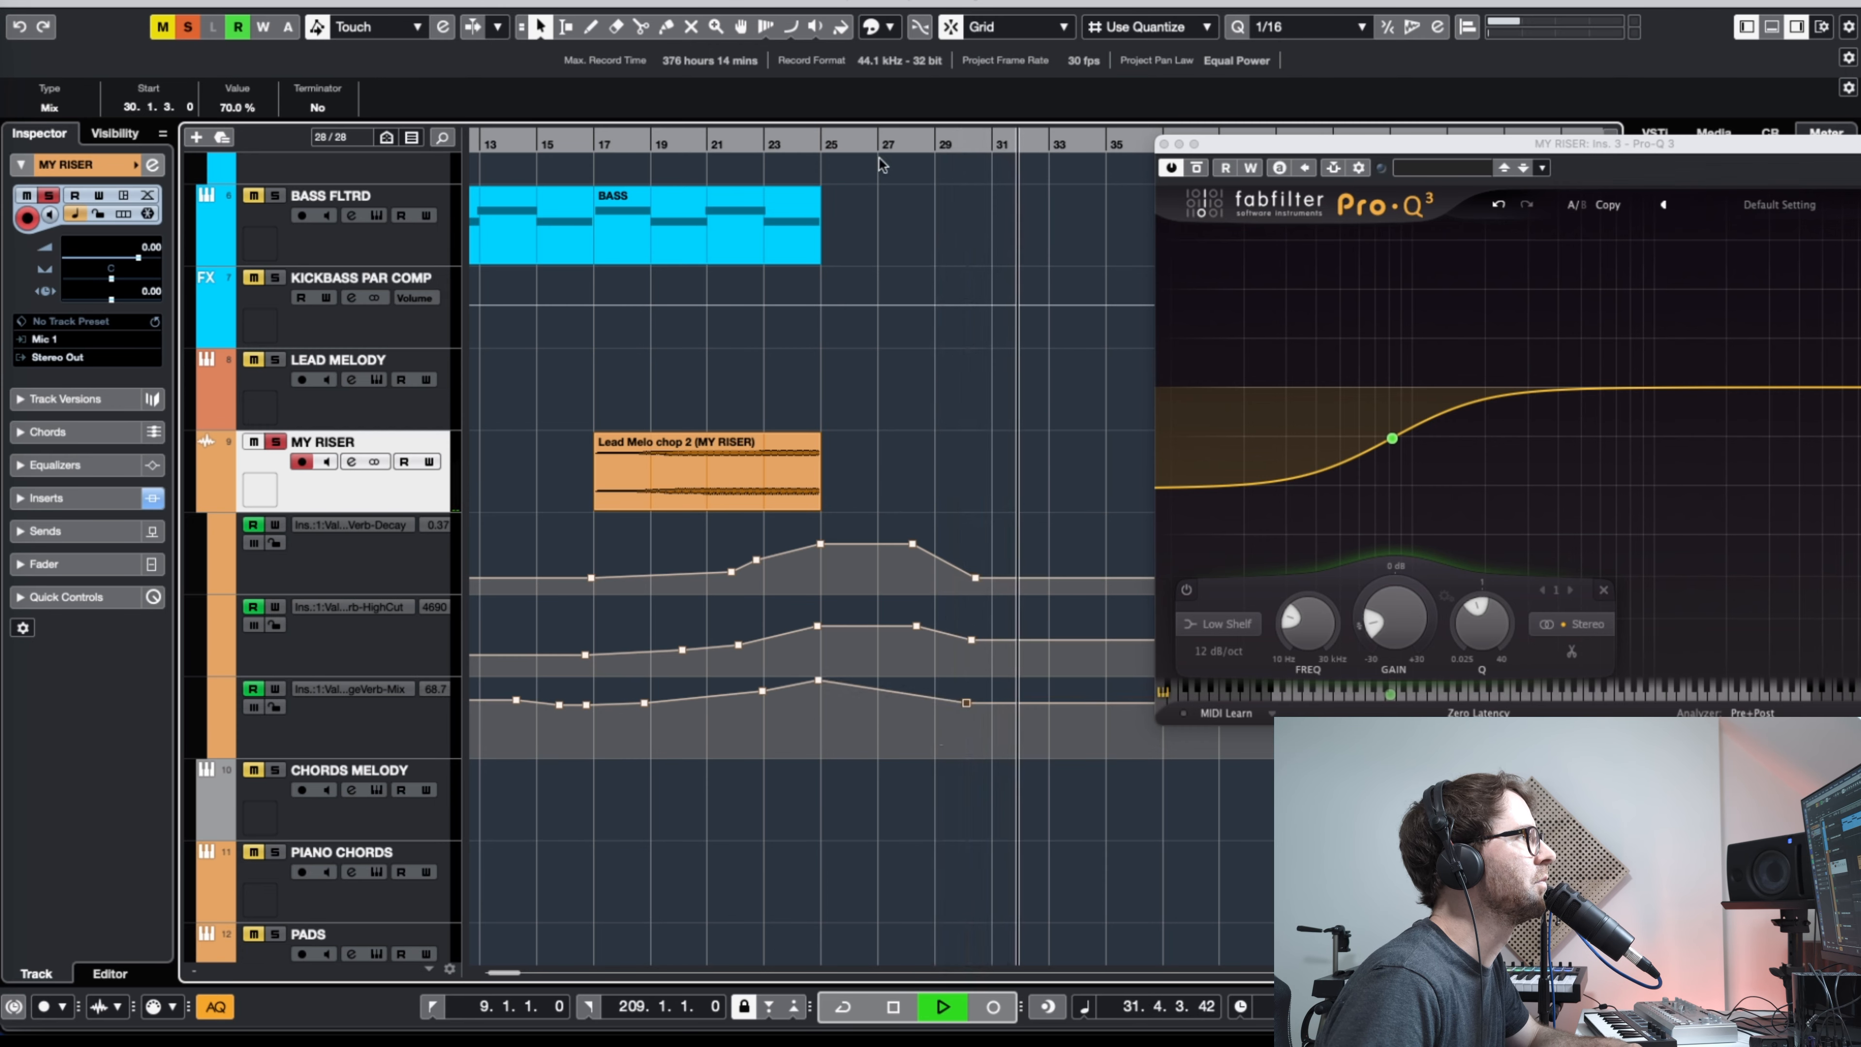
# Step: Replay from around bar 19 with MY RISER unsoloed and close its EQ window
pyautogui.click(903, 156)
pyautogui.click(664, 143)
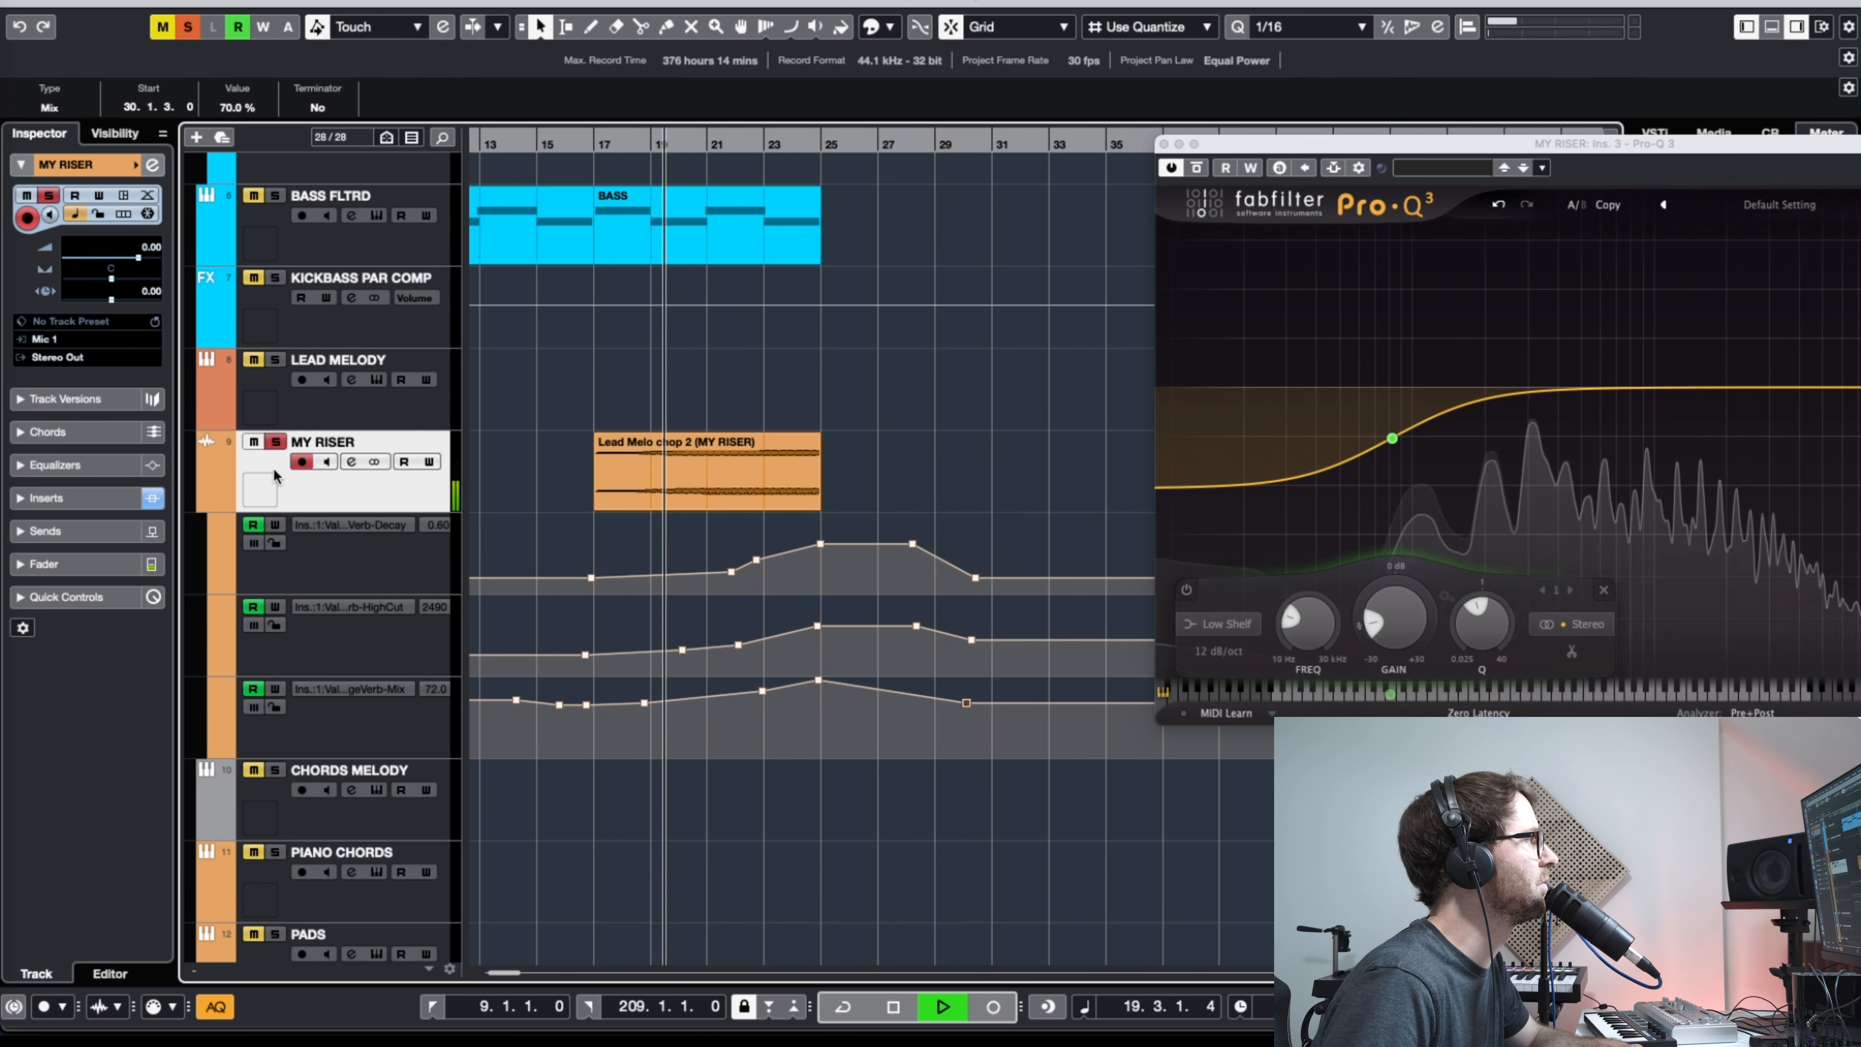
pyautogui.click(275, 442)
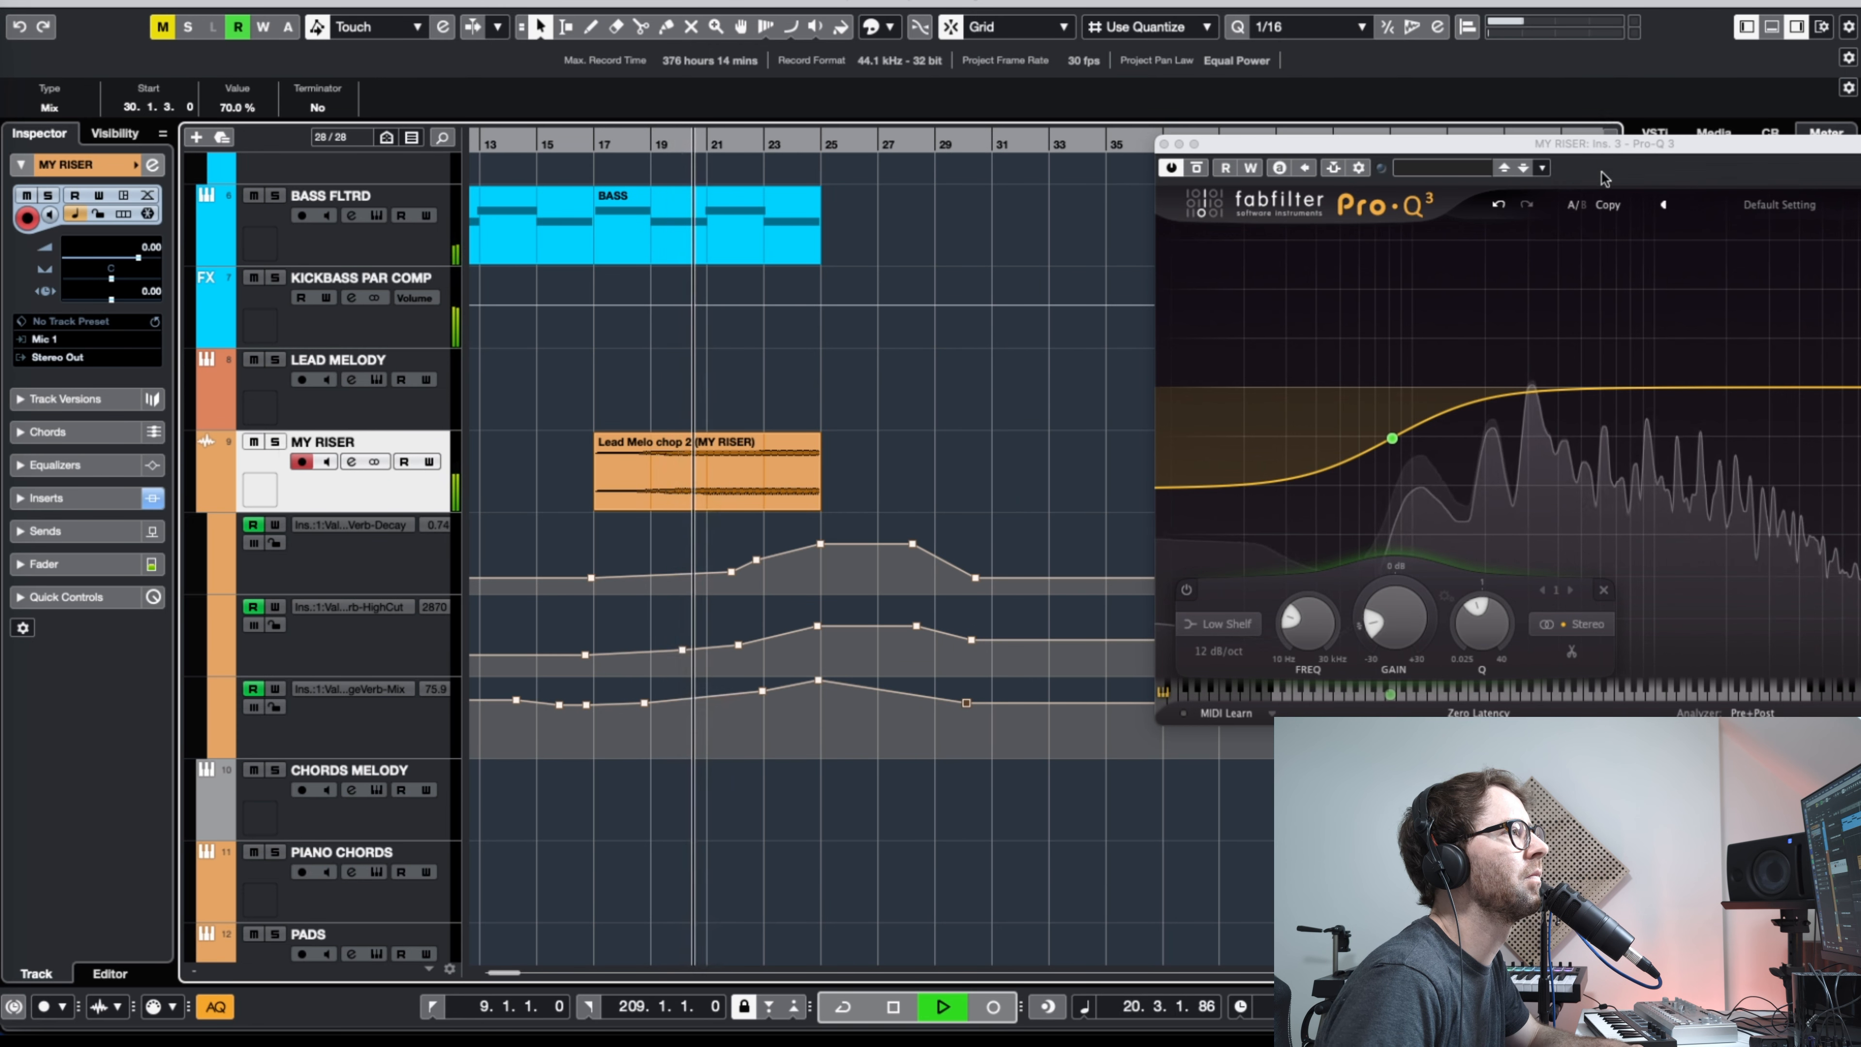
pyautogui.click(1226, 286)
pyautogui.click(1163, 145)
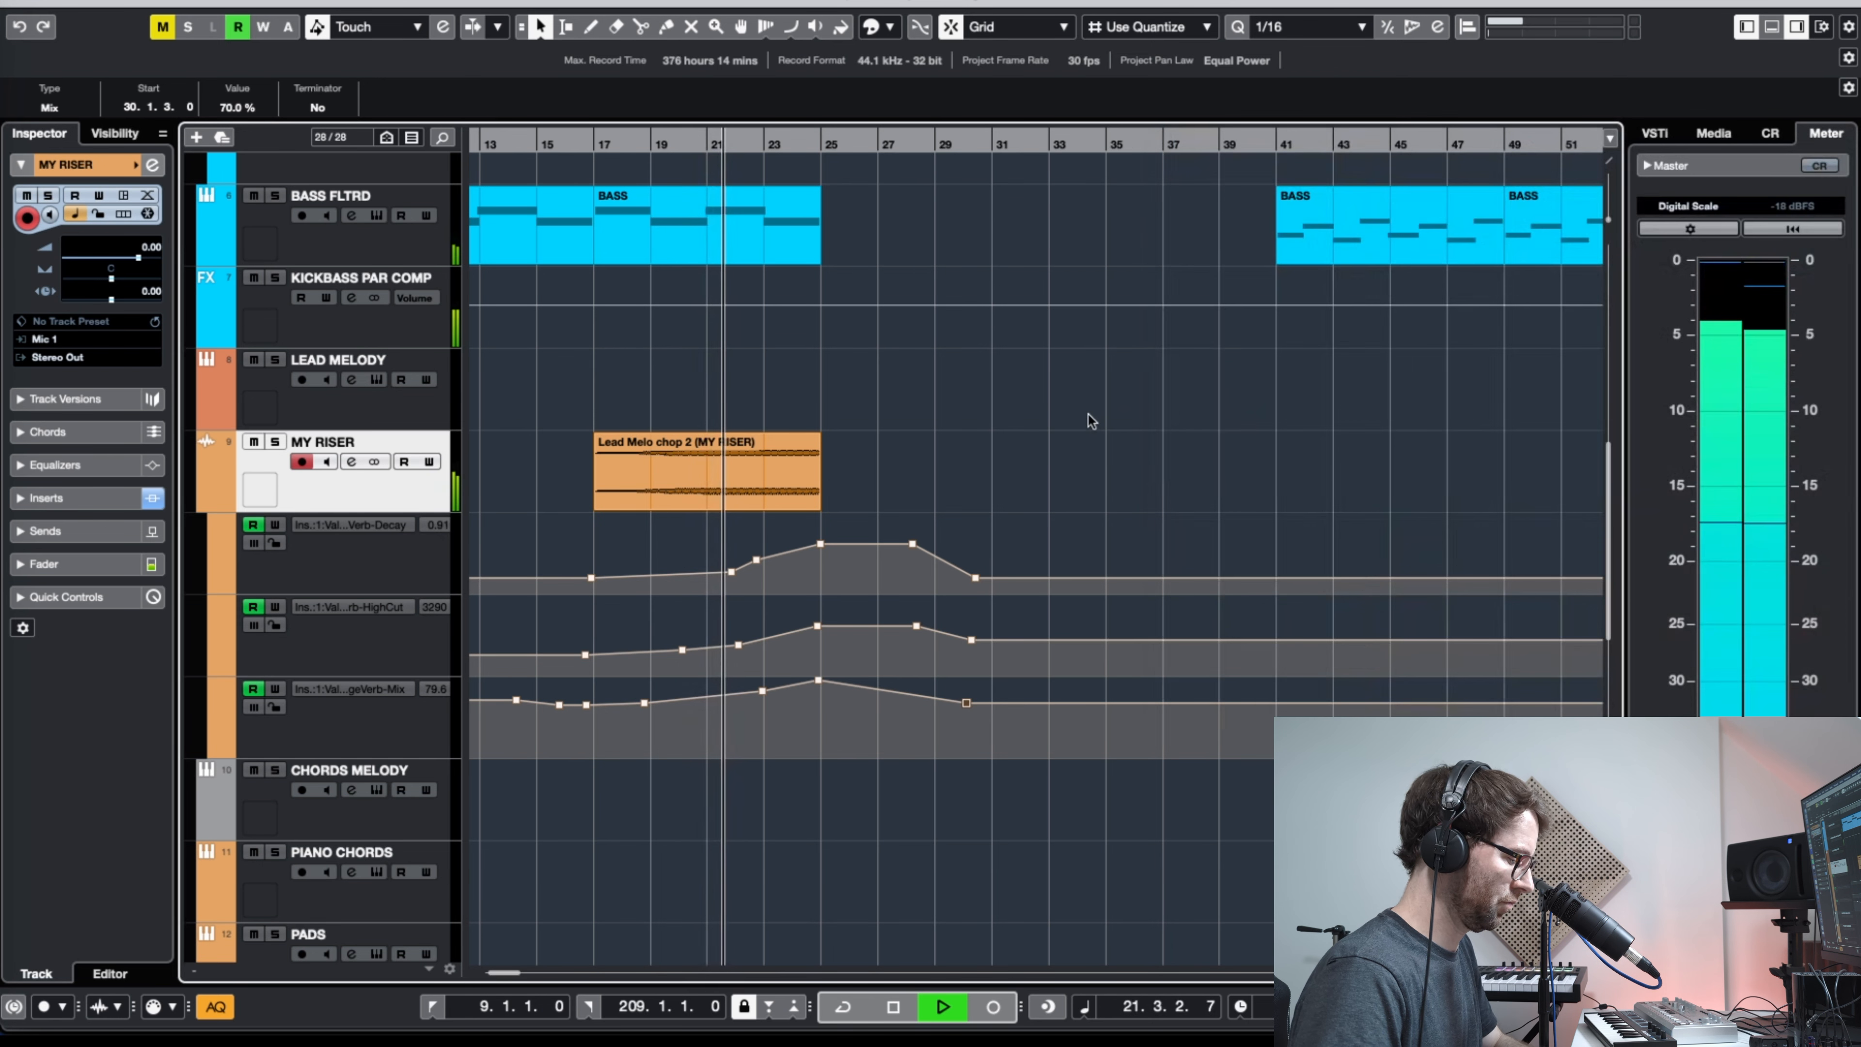
# Step: Copy the riser across bars 41 to 57 as one 16-bar event and give it a fade-in about 8 bars long
pyautogui.press('g')
pyautogui.press('g')
pyautogui.press('g')
pyautogui.press('g')
pyautogui.press('g')
pyautogui.press('g')
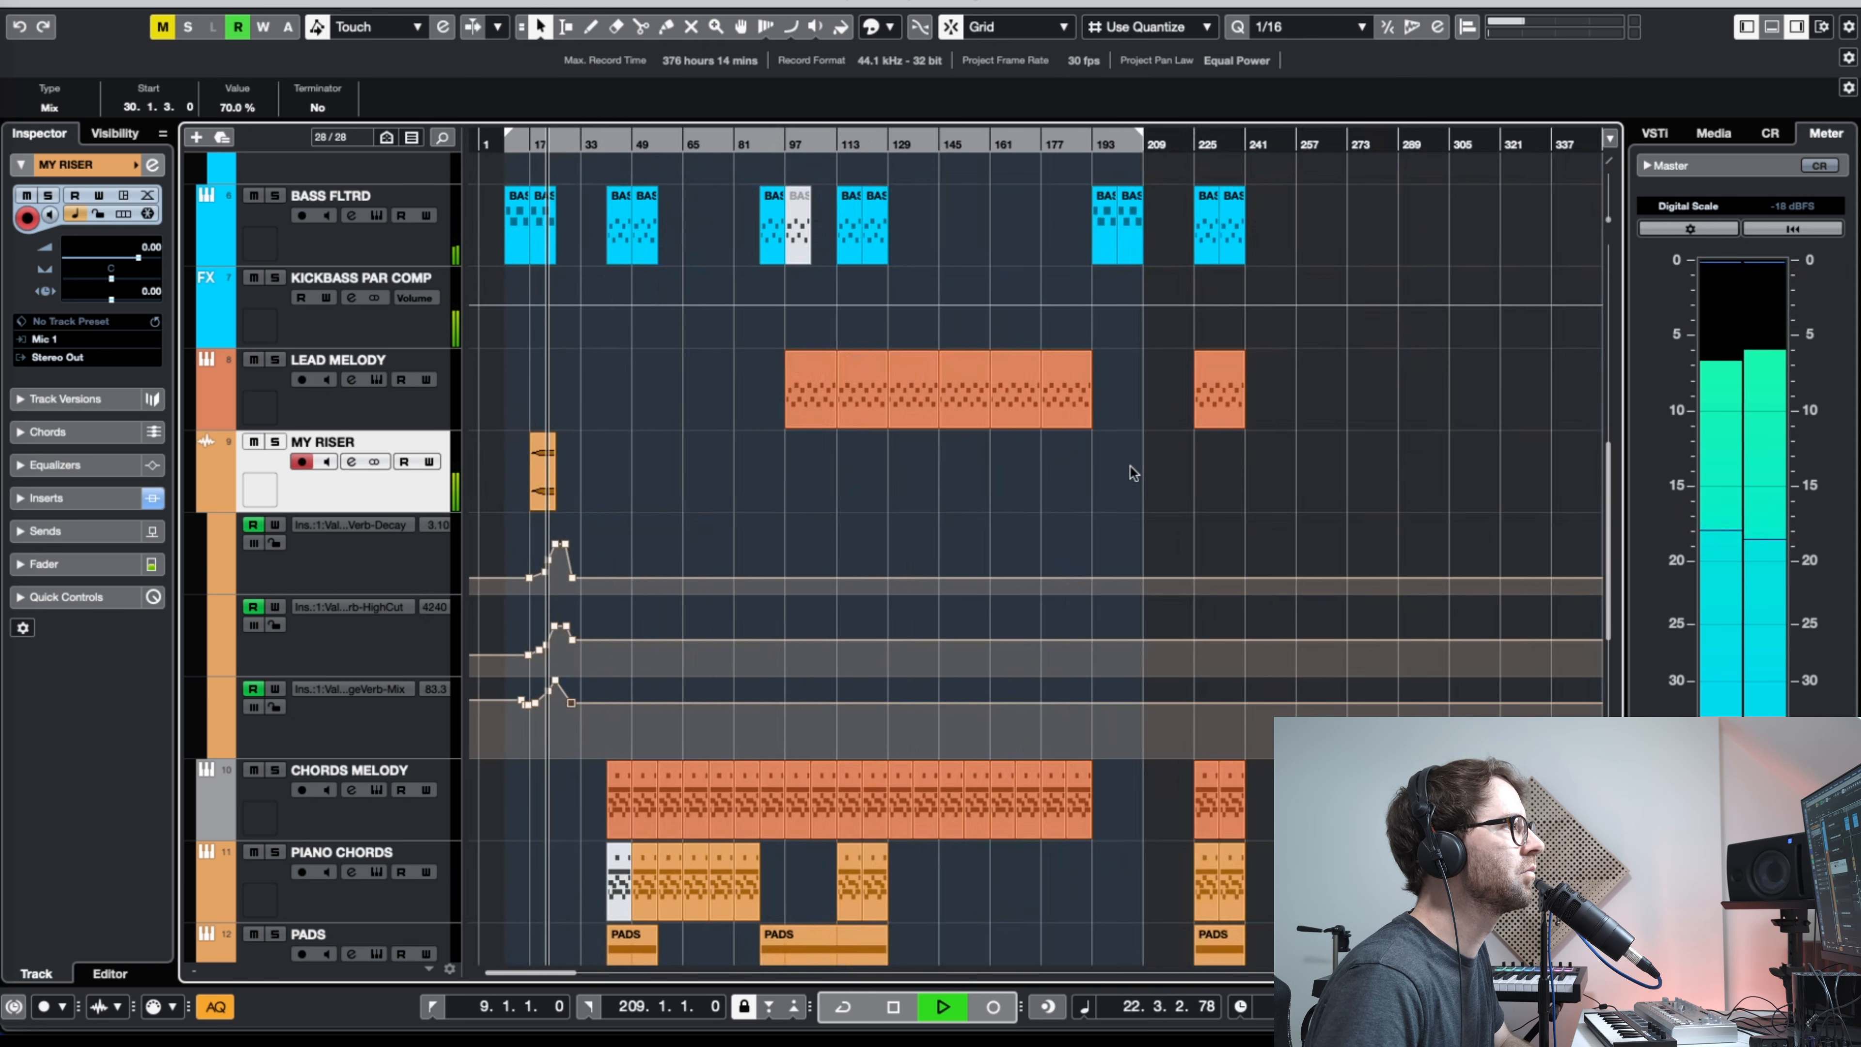
pyautogui.scroll(10, 1435, 446)
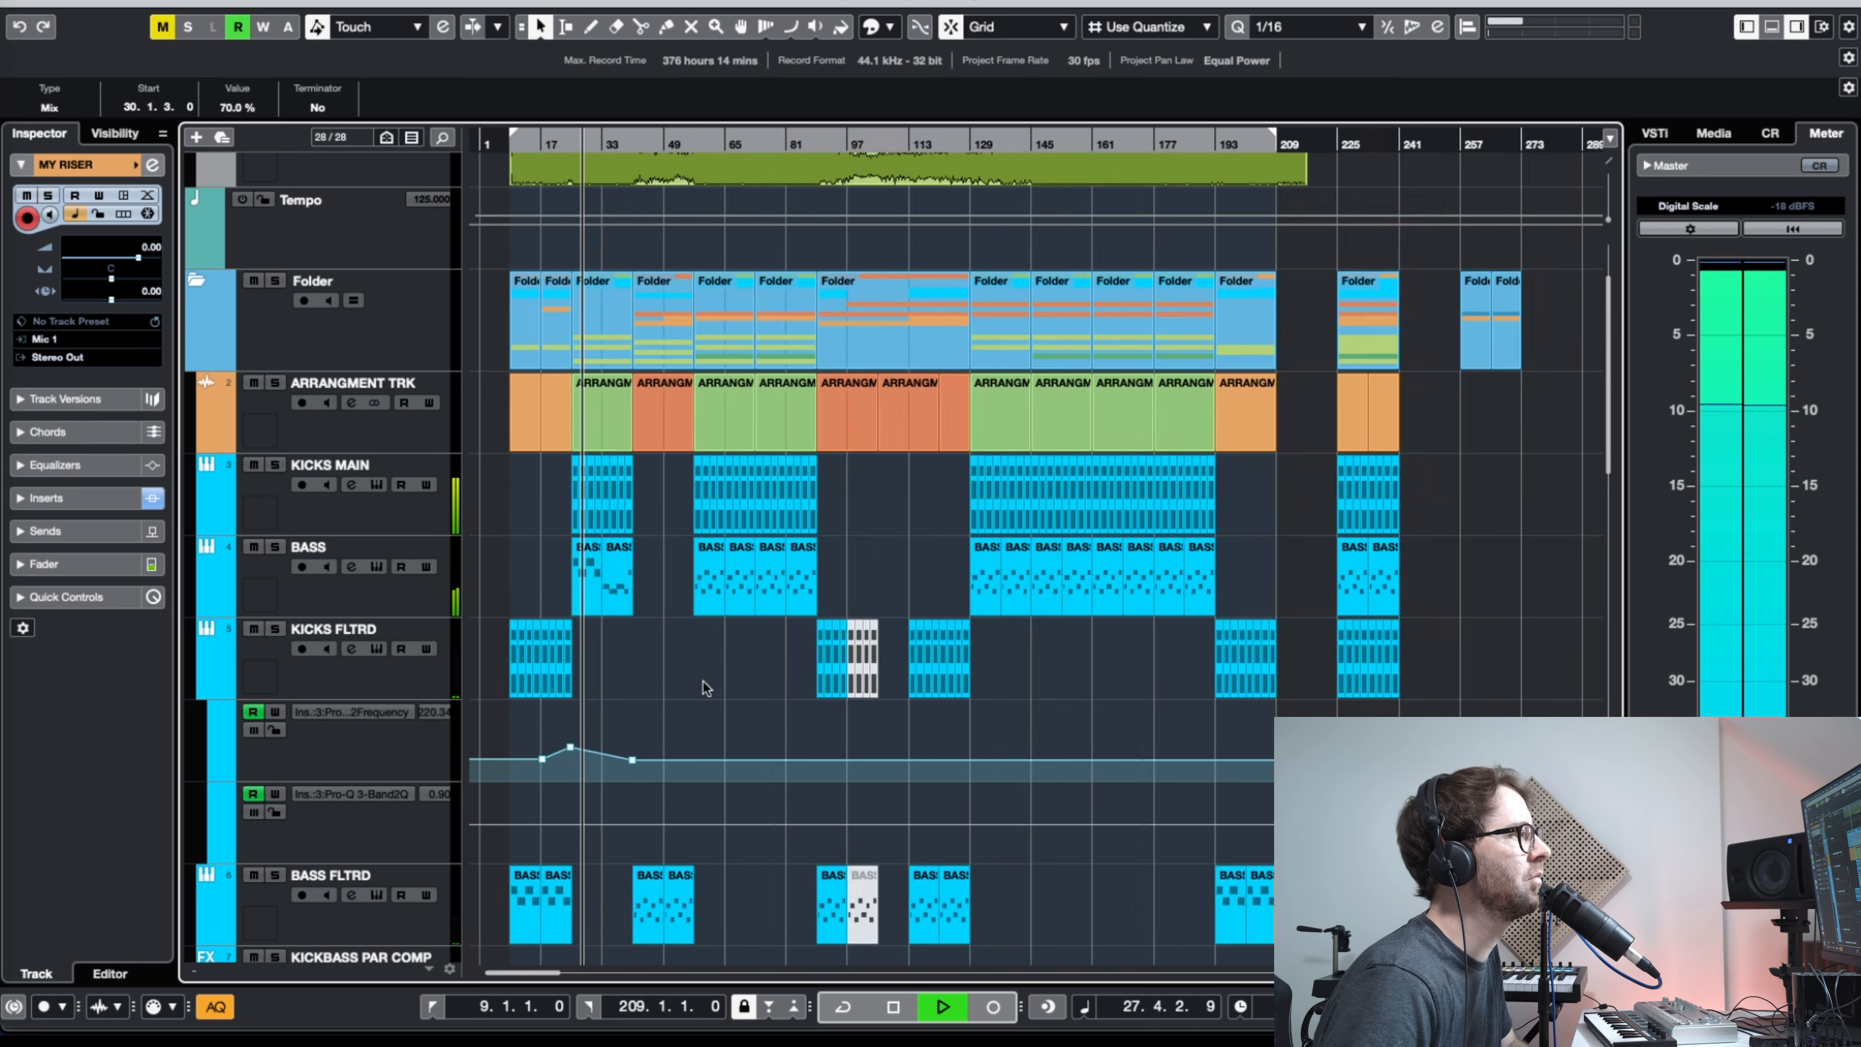
pyautogui.scroll(-3, 1516, 590)
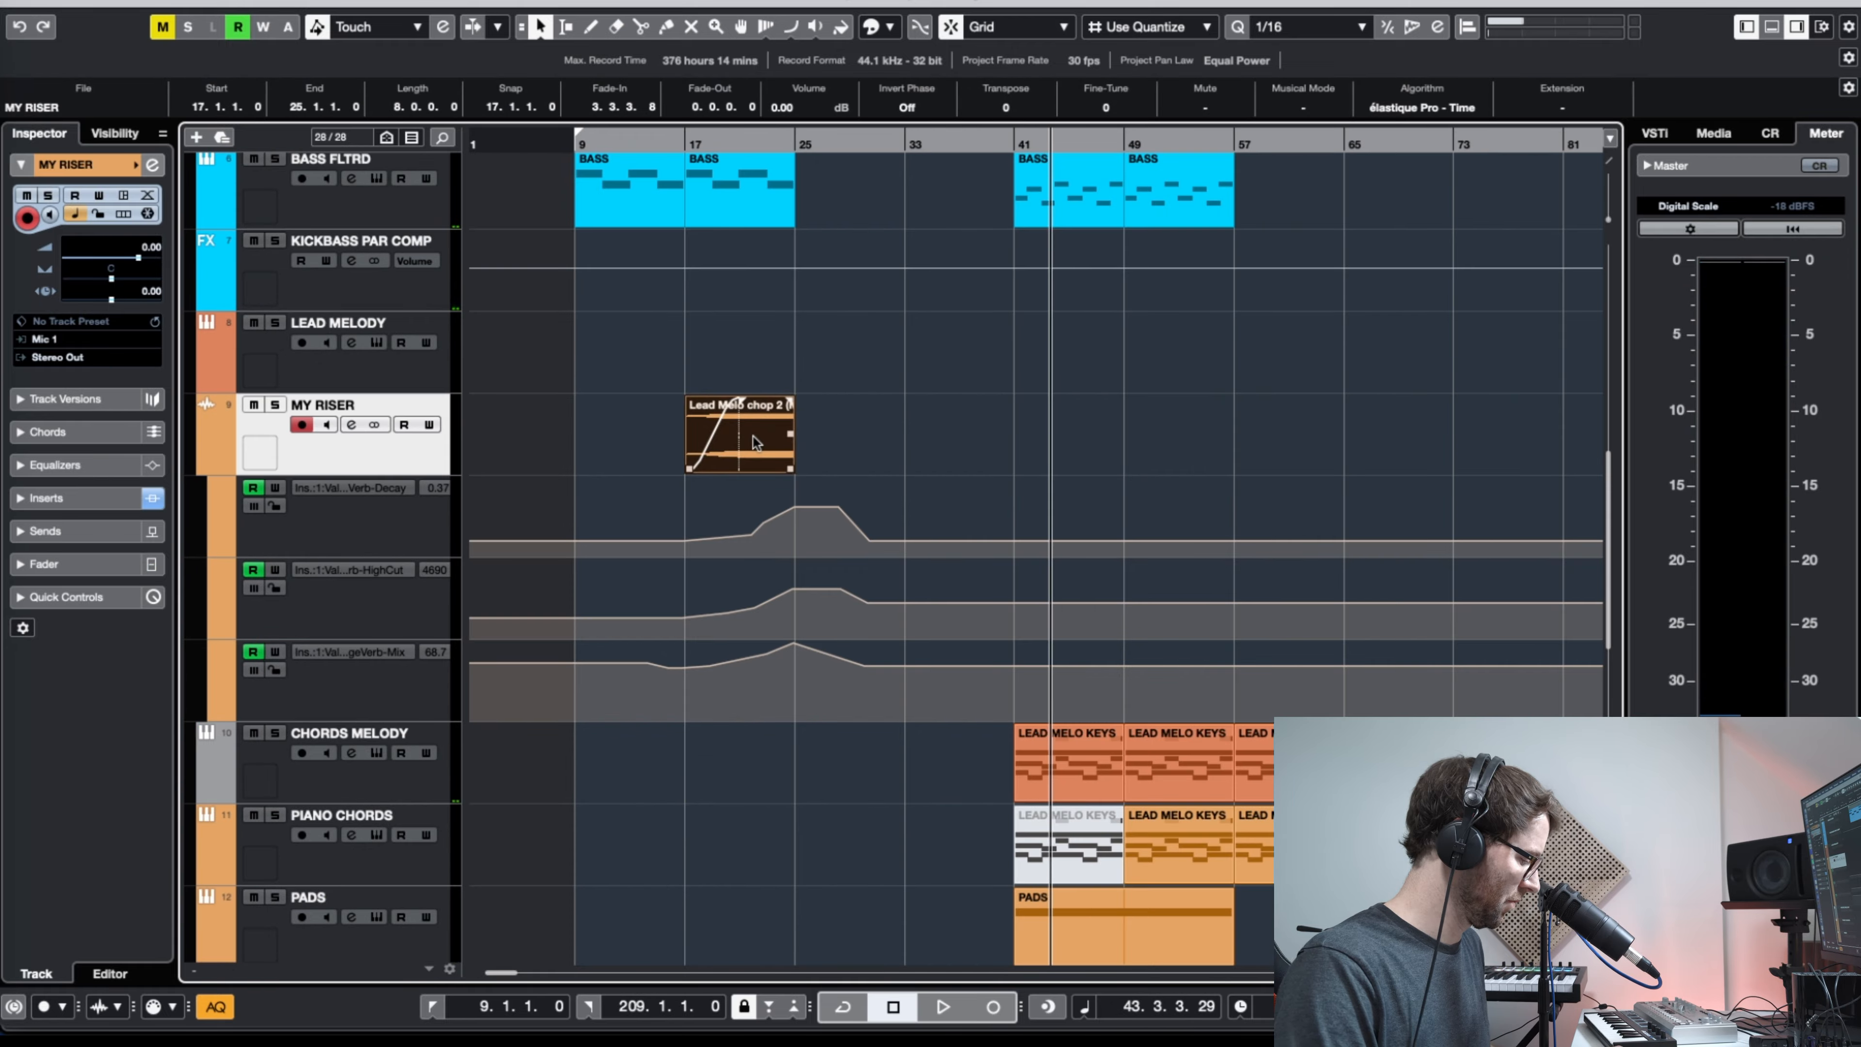
pyautogui.moveTo(757, 438); pyautogui.dragTo(1235, 440)
pyautogui.moveTo(1288, 358); pyautogui.dragTo(972, 434)
pyautogui.press('super+j')
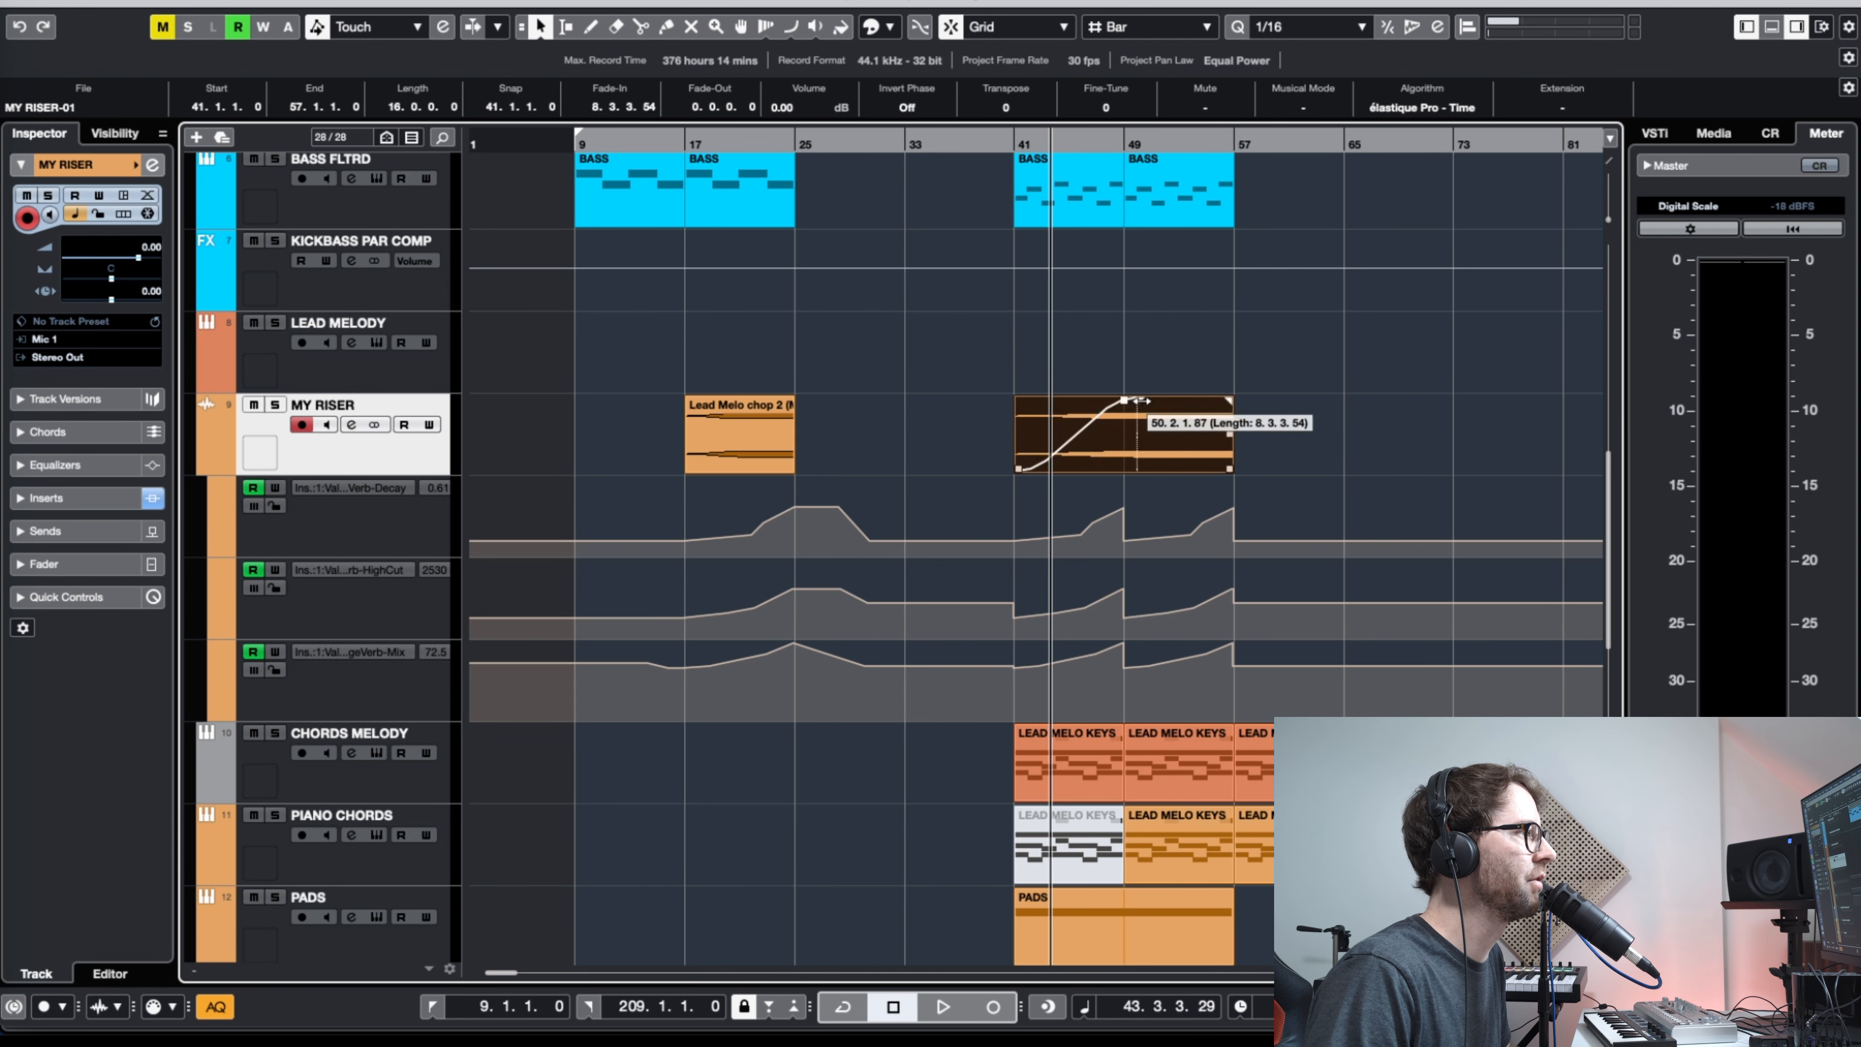
pyautogui.click(1111, 378)
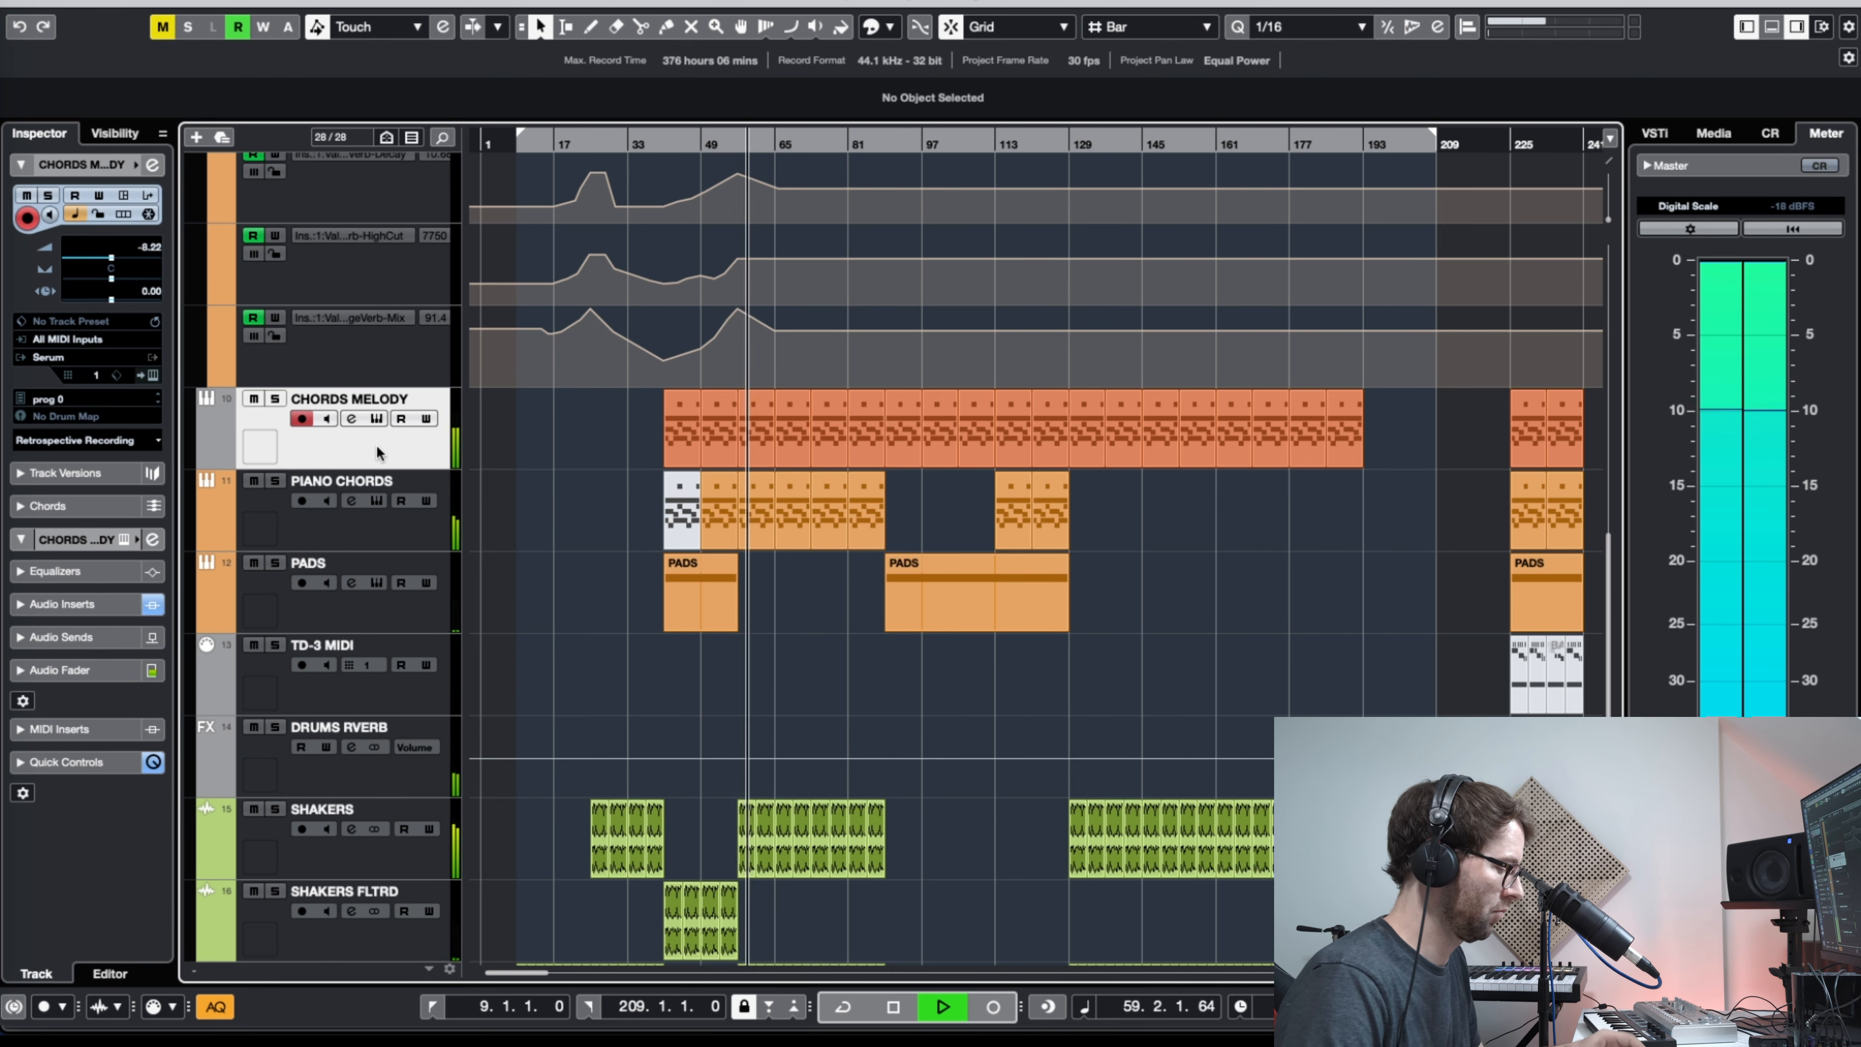
# Step: Open the two LEAD MELO KEYS parts between bars 73 and 89 on PIANO CHORDS in the Key Editor
pyautogui.press('g')
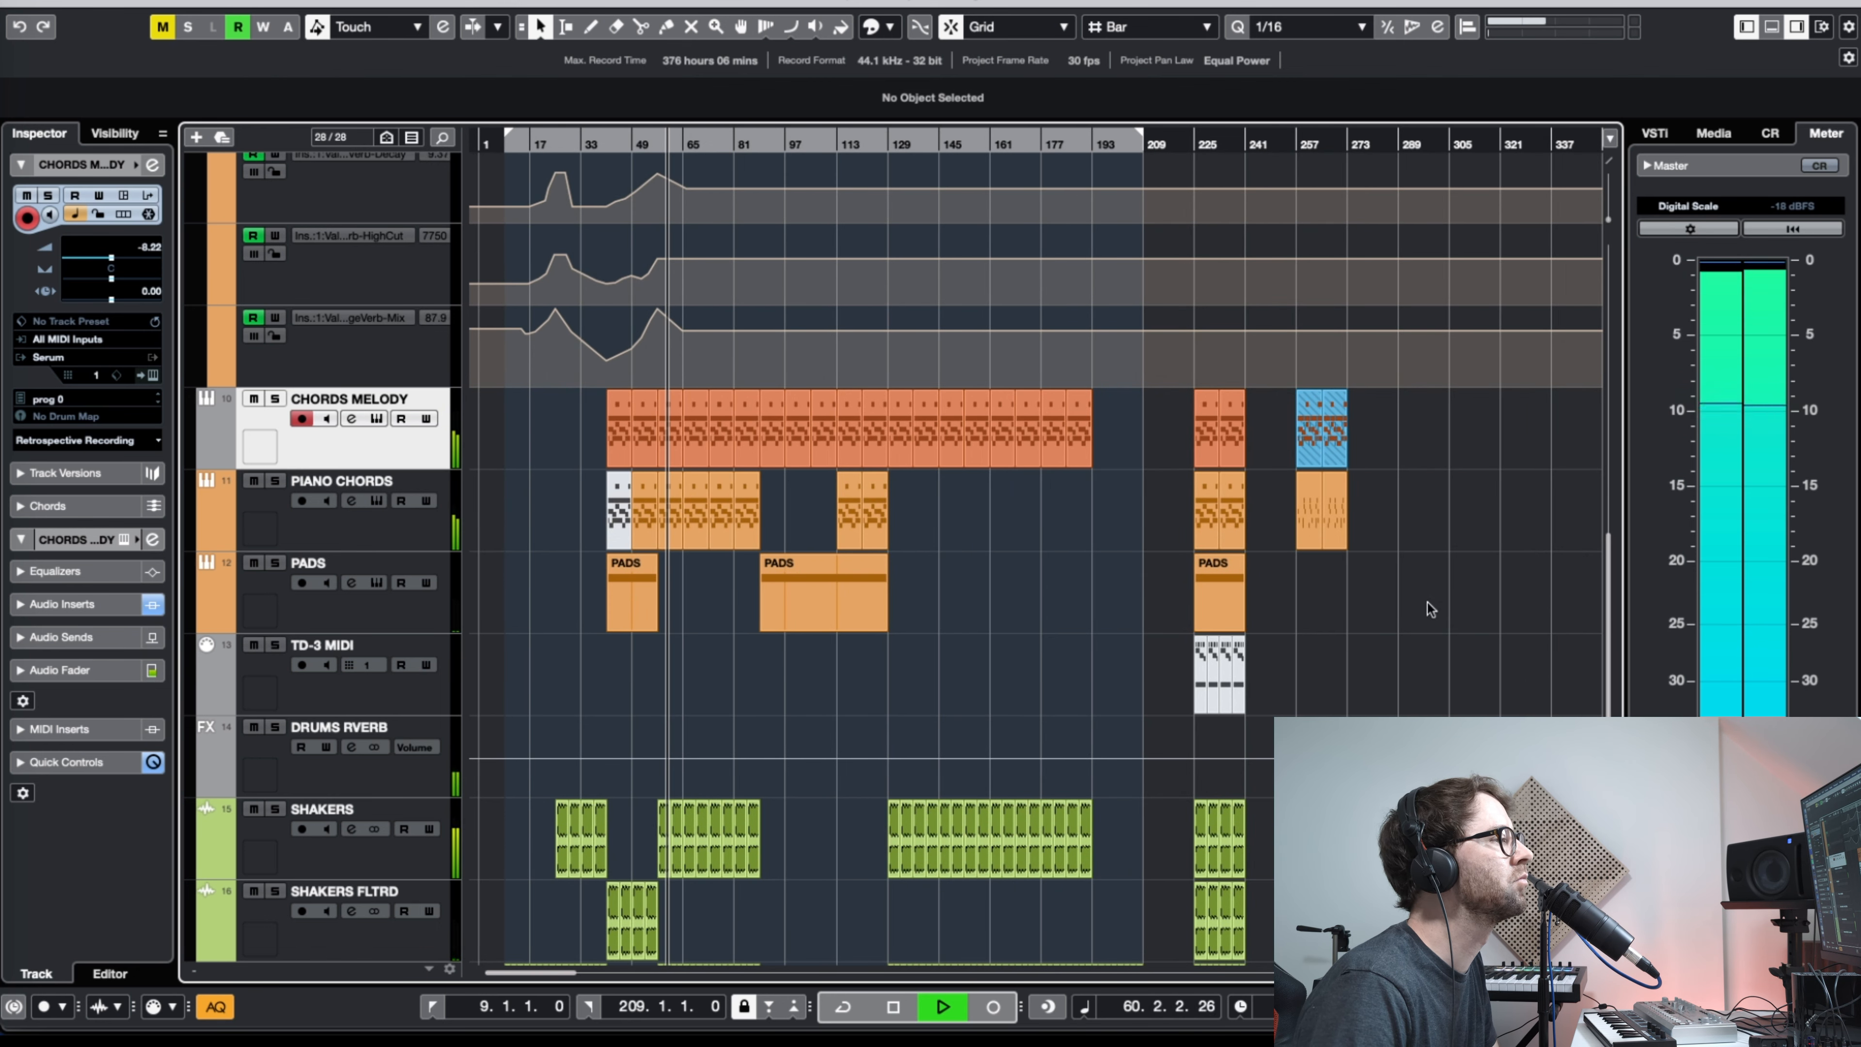
pyautogui.scroll(-1, 1424, 593)
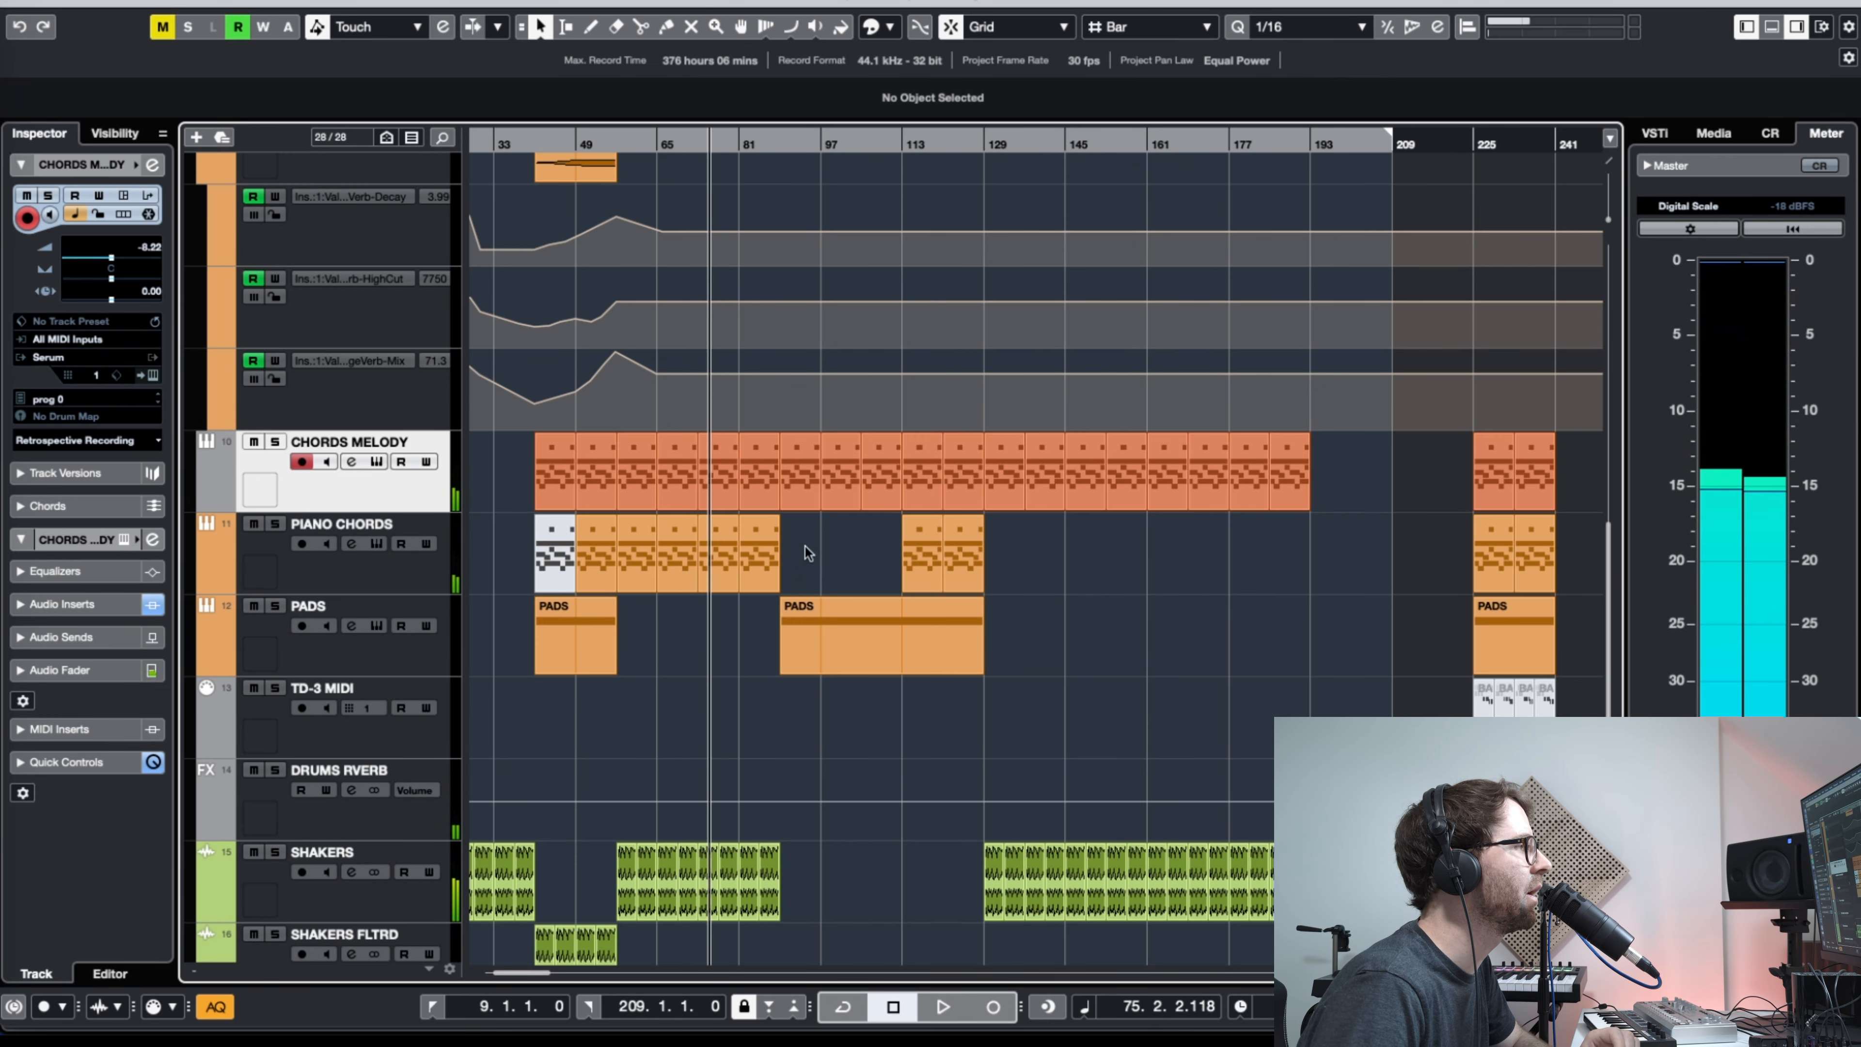
pyautogui.doubleClick(733, 553)
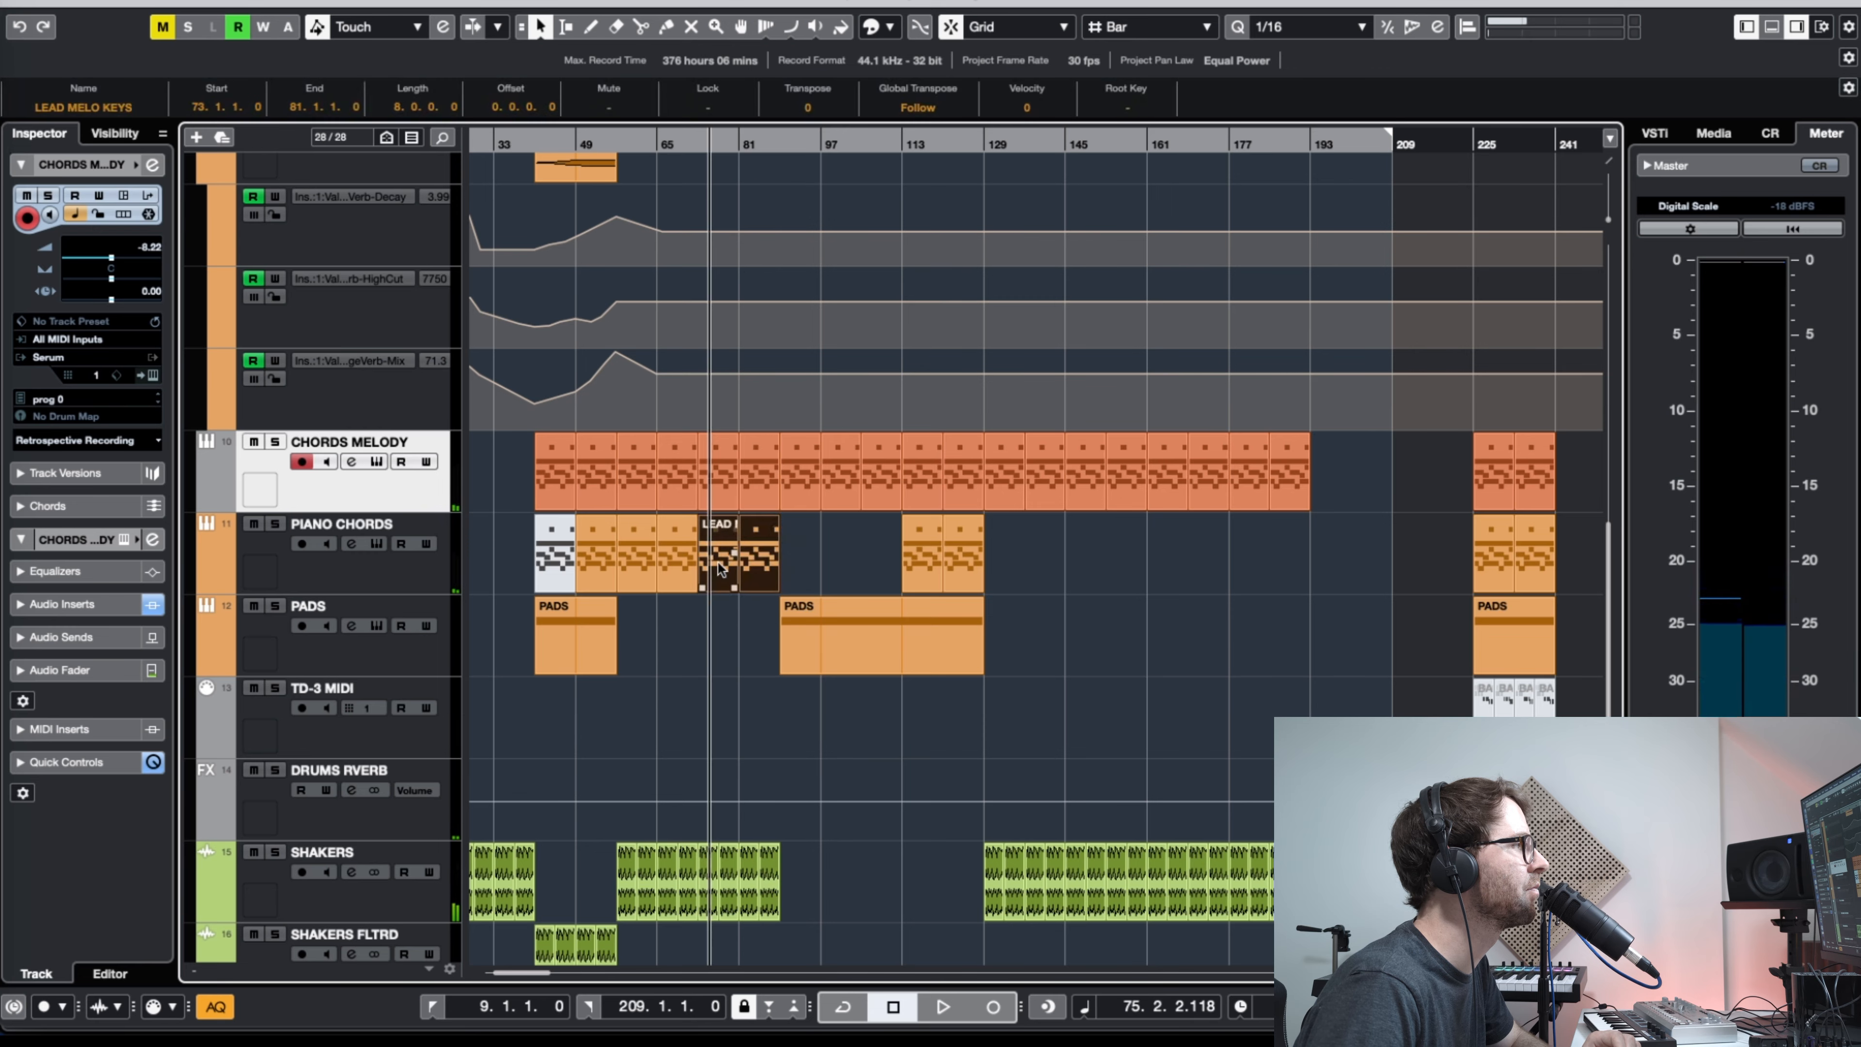
pyautogui.press('g')
pyautogui.press('g')
pyautogui.press('g')
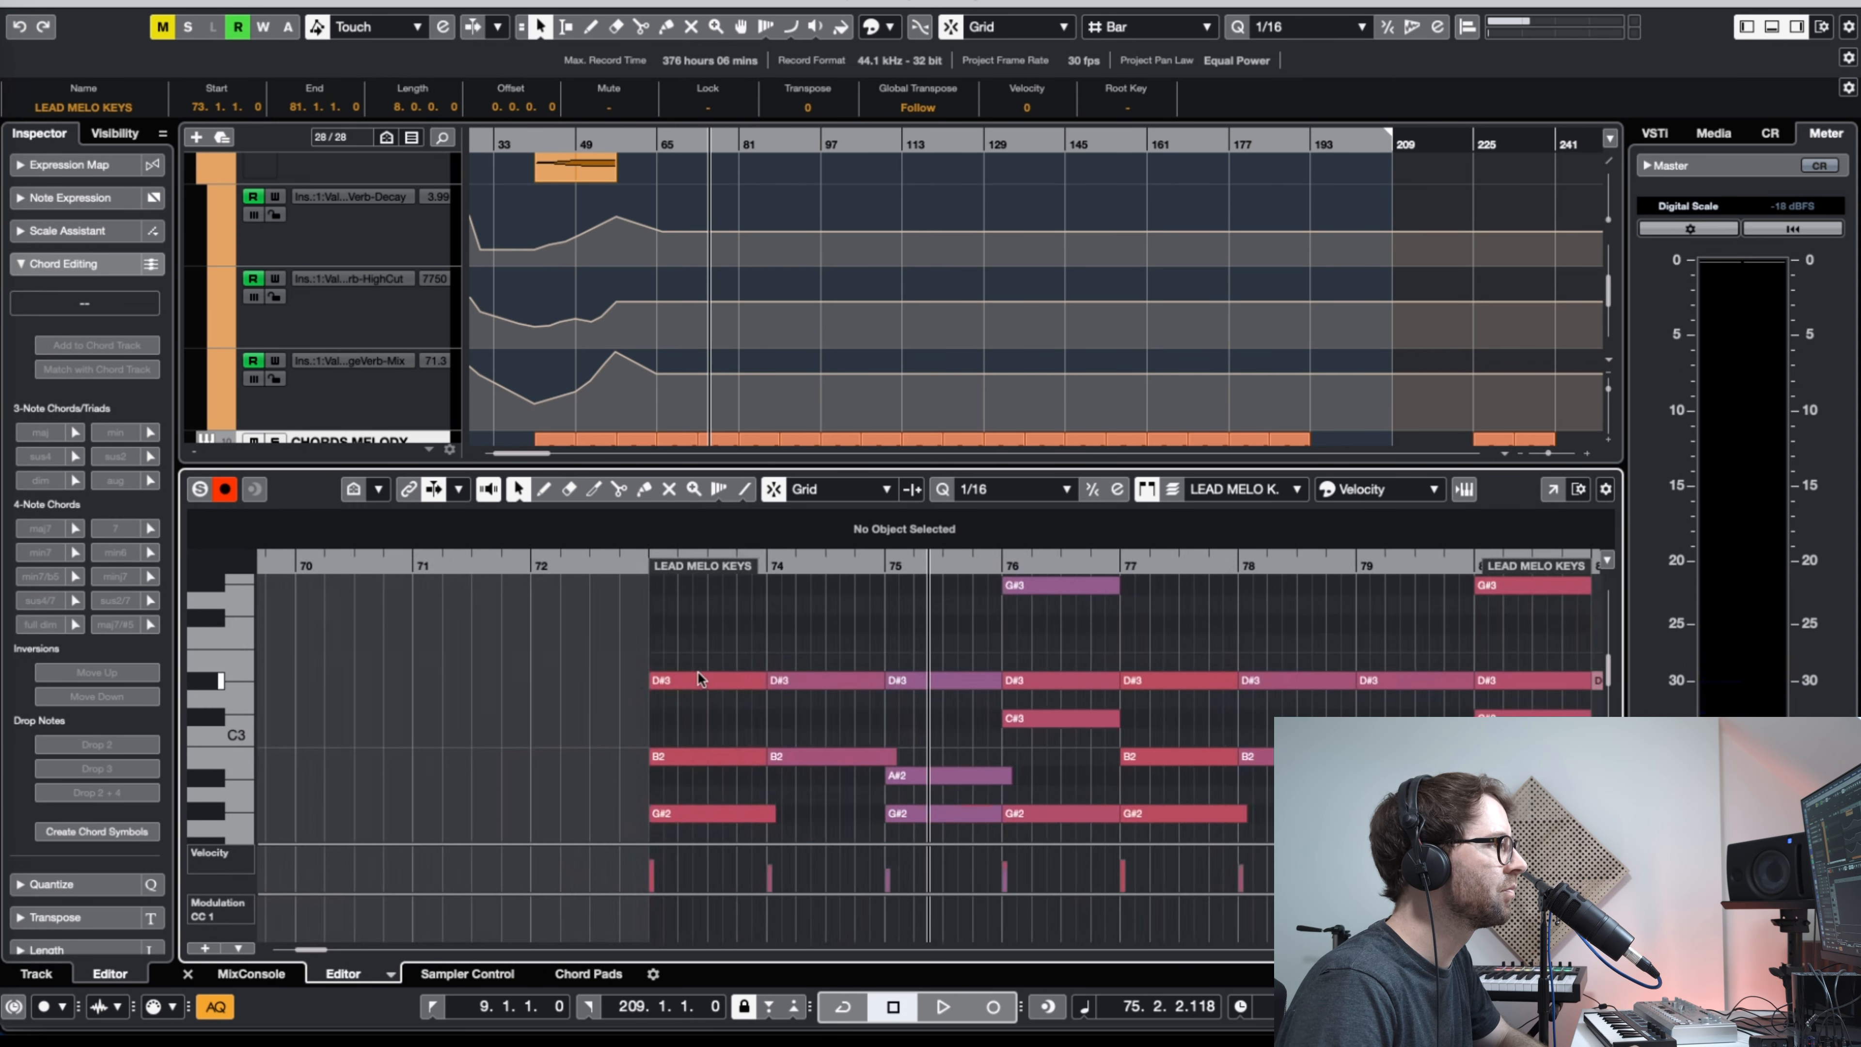
pyautogui.press('g')
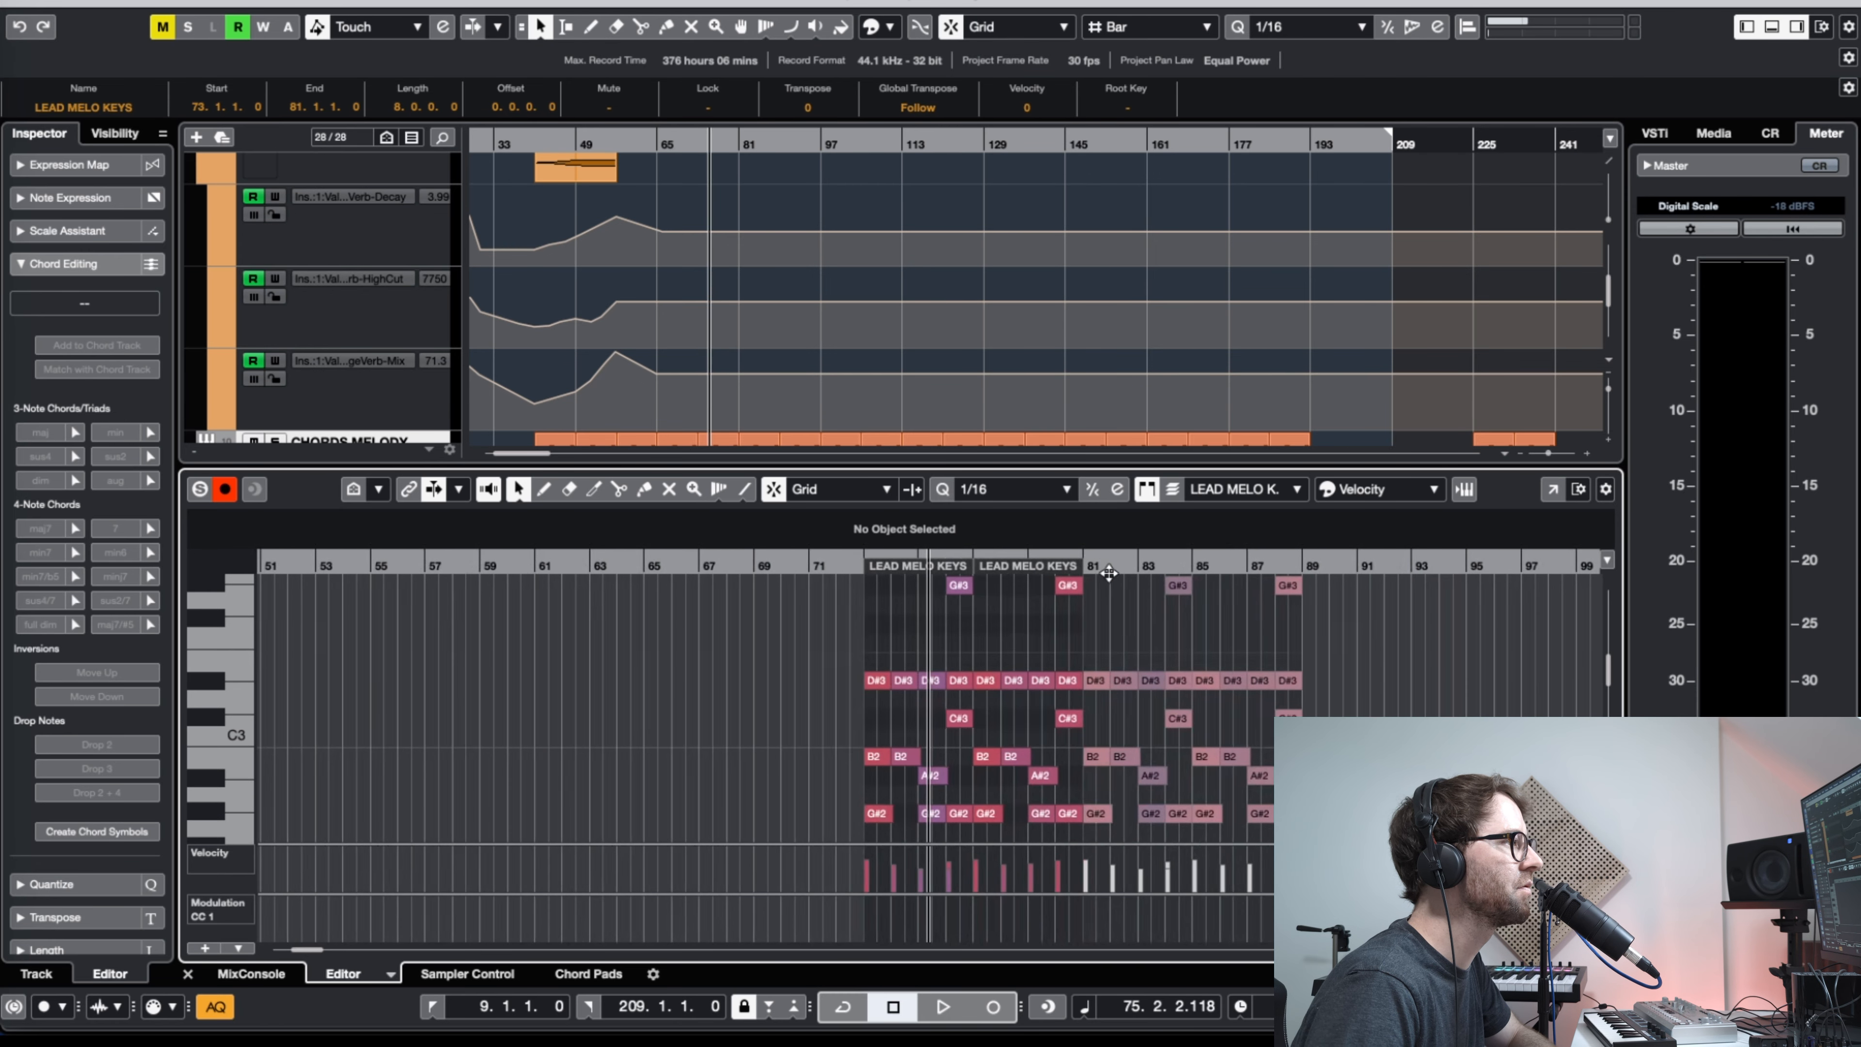
# Step: Pull the start of the second chord's F#2 and B2 notes back to 73.4.1 and play the result
pyautogui.moveTo(1109, 572); pyautogui.dragTo(1108, 645)
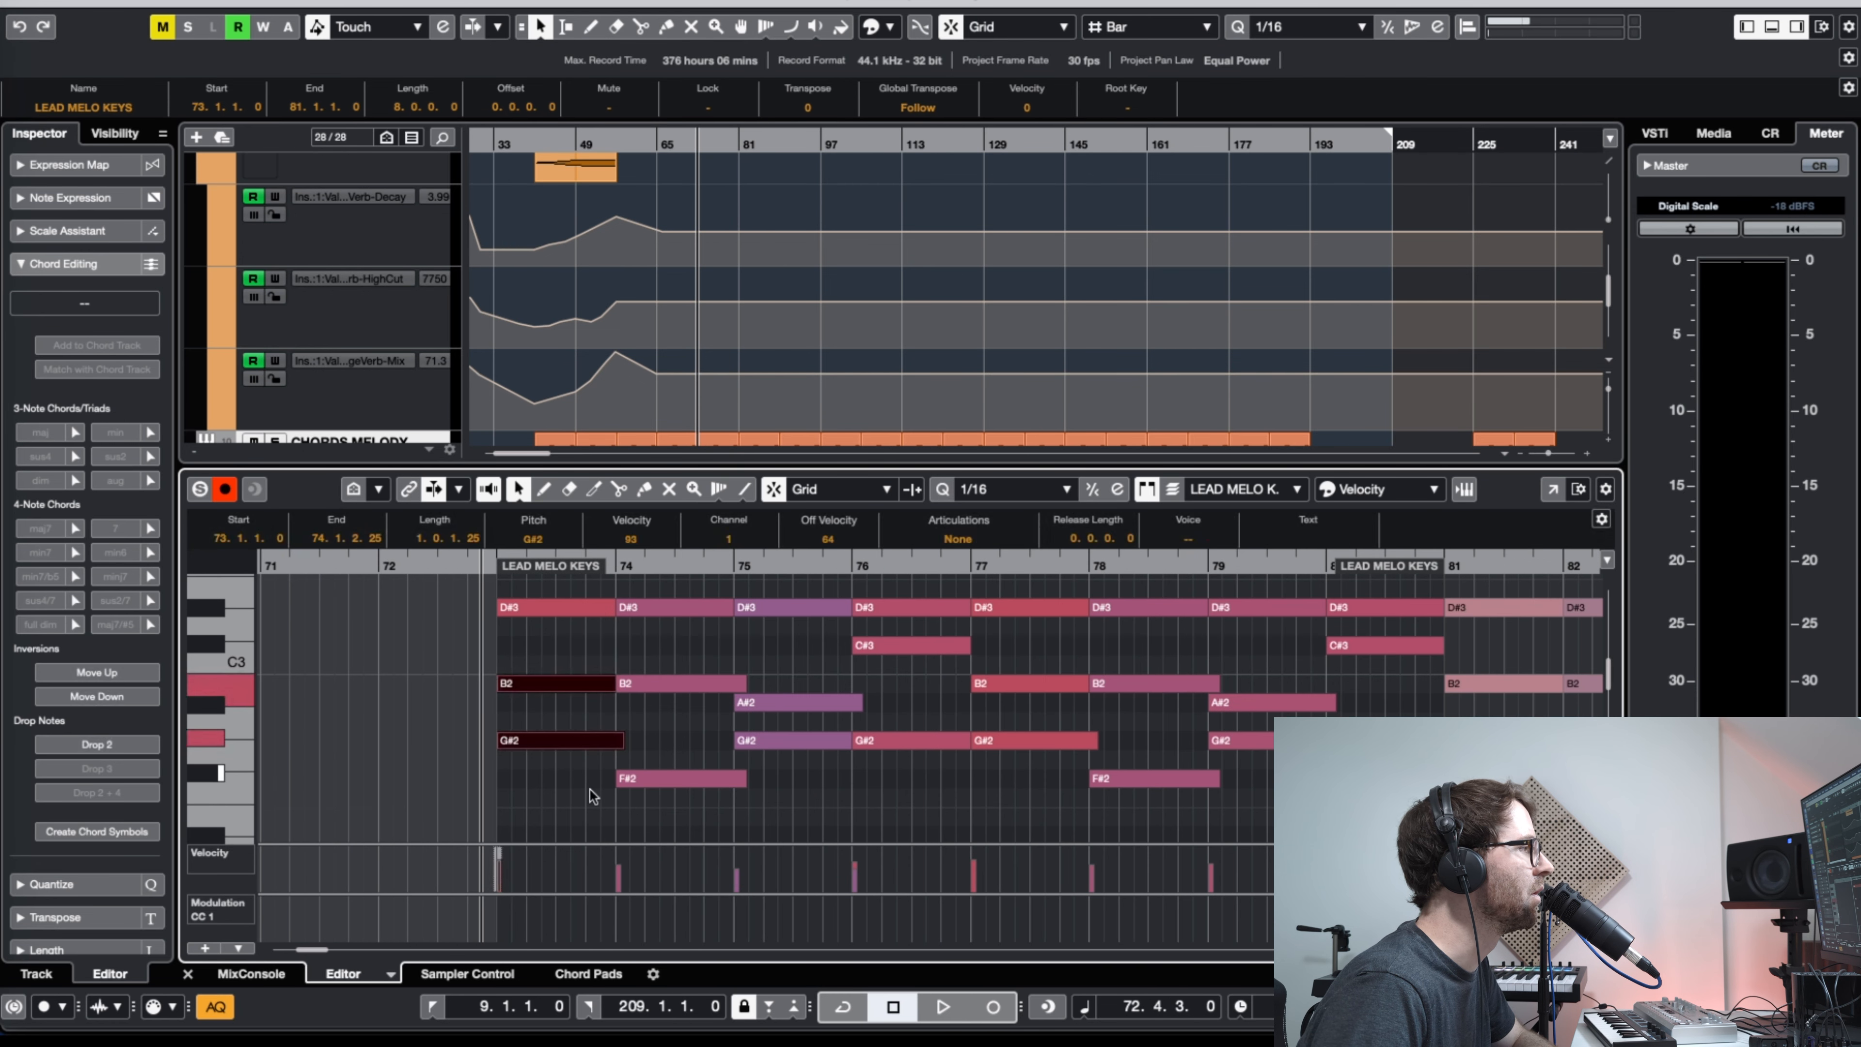
pyautogui.click(597, 786)
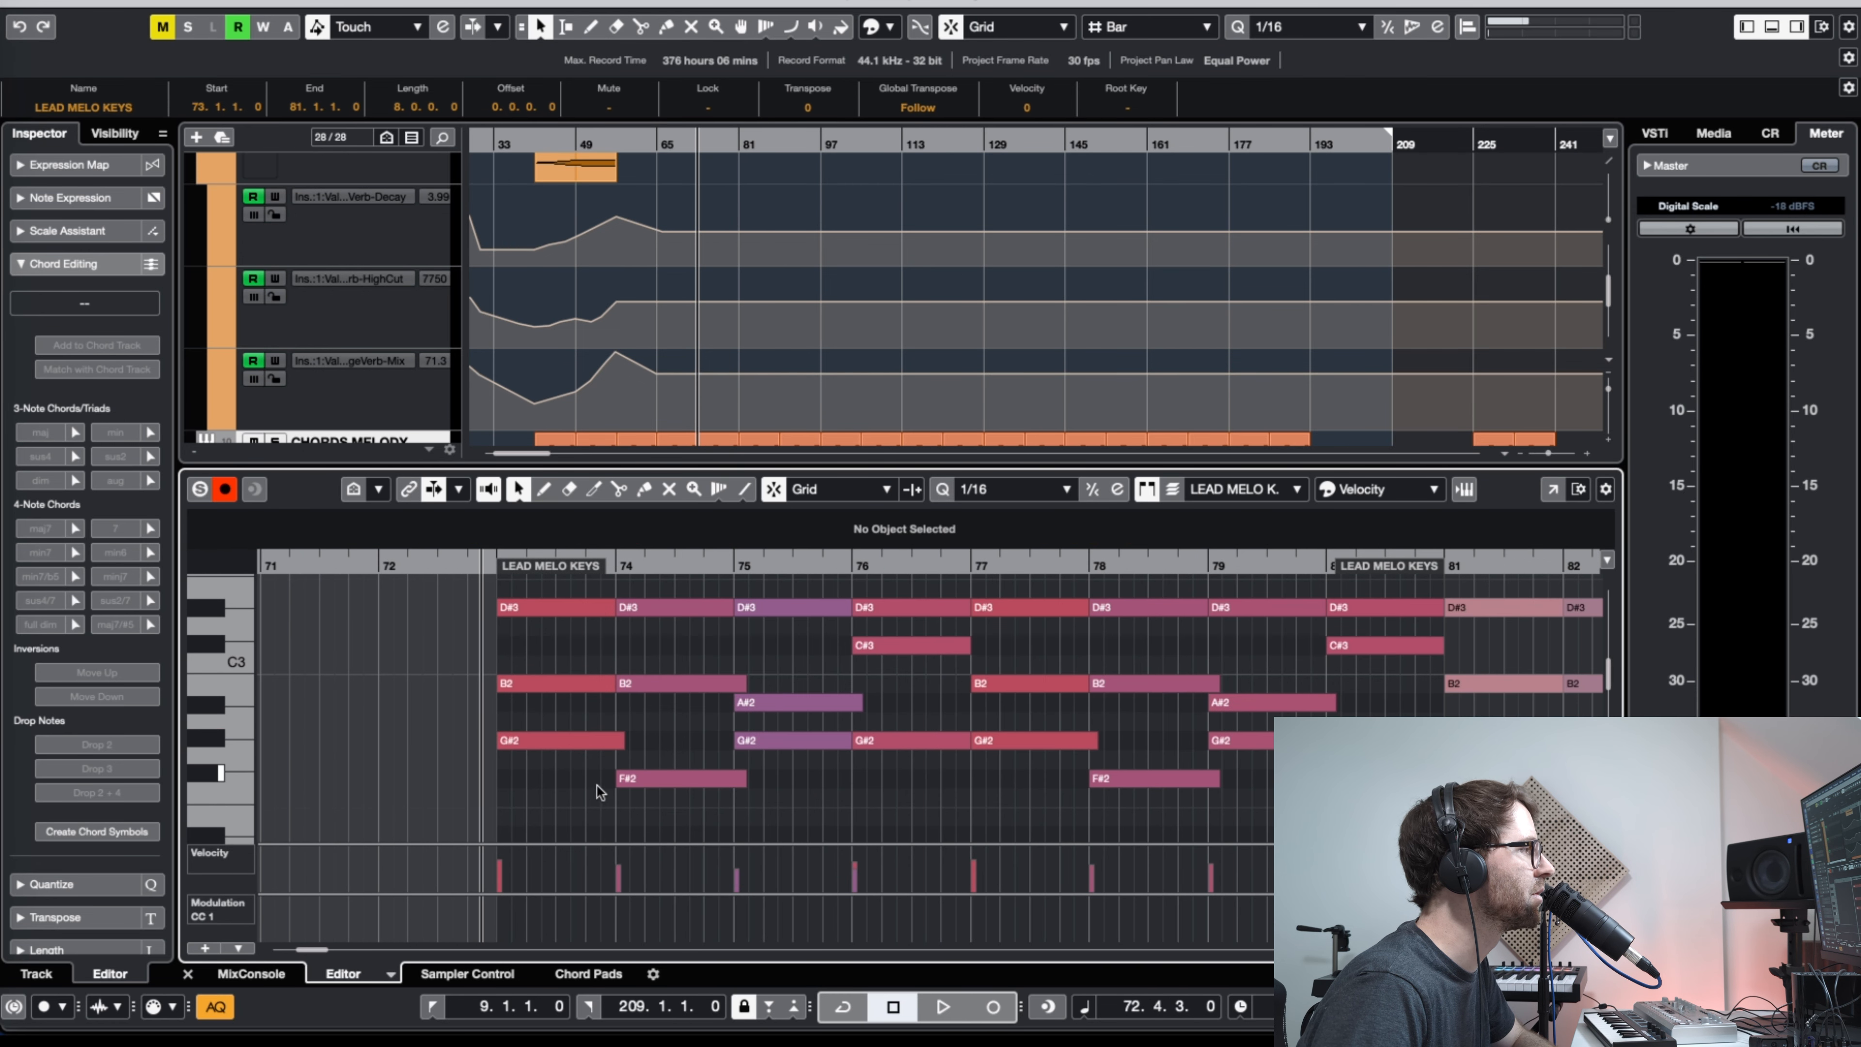
pyautogui.moveTo(619, 781); pyautogui.dragTo(601, 788)
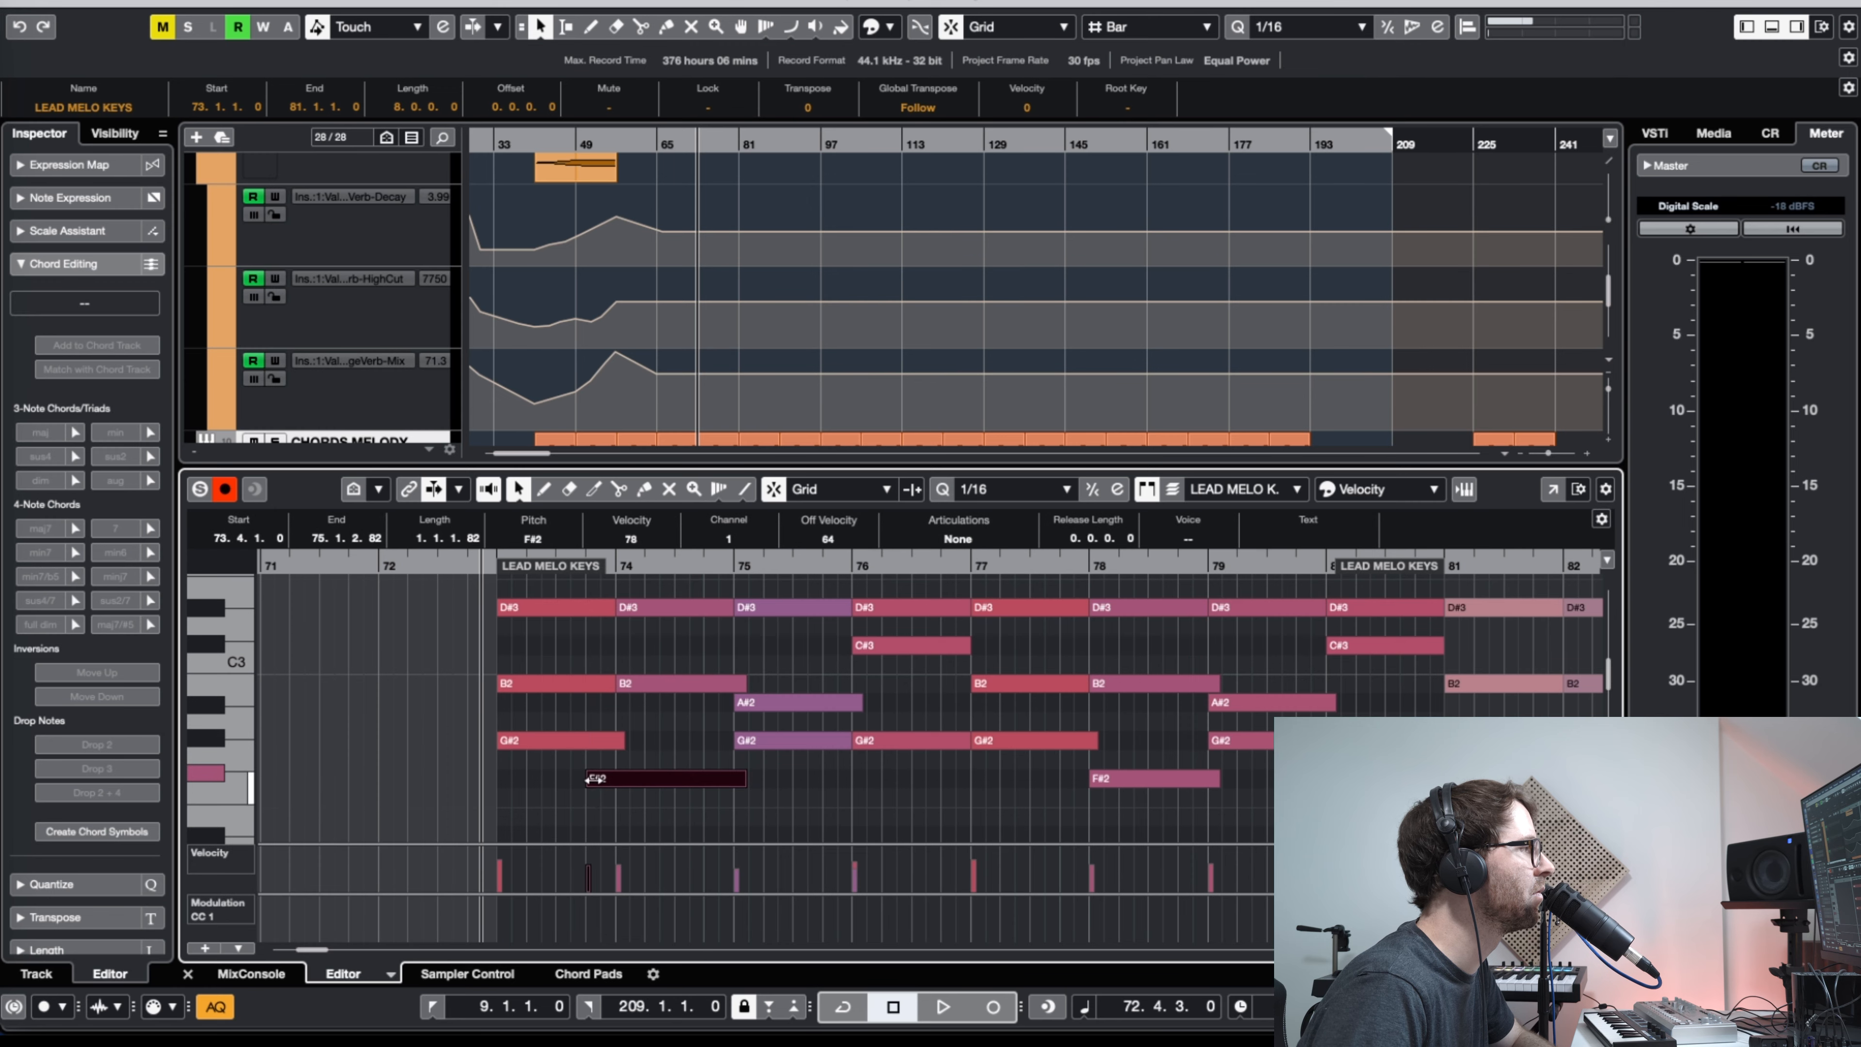
pyautogui.moveTo(597, 689); pyautogui.dragTo(601, 692)
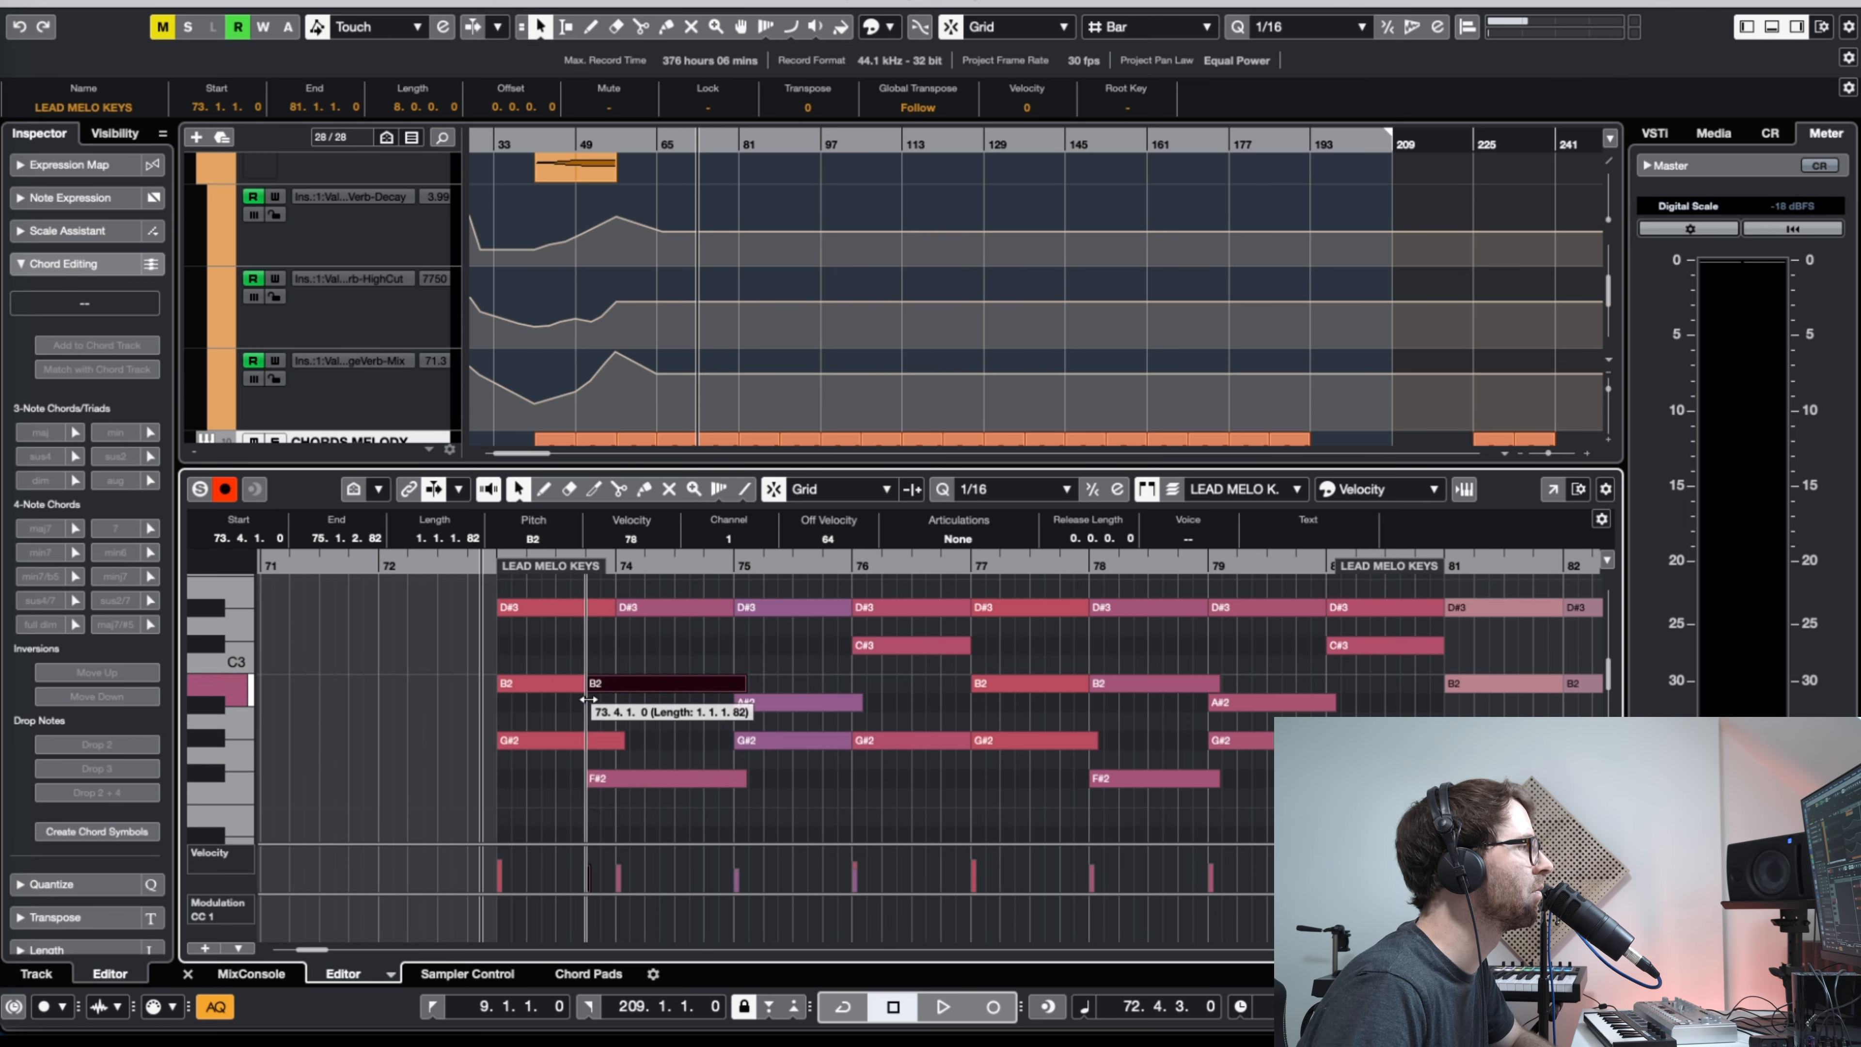
pyautogui.press('space')
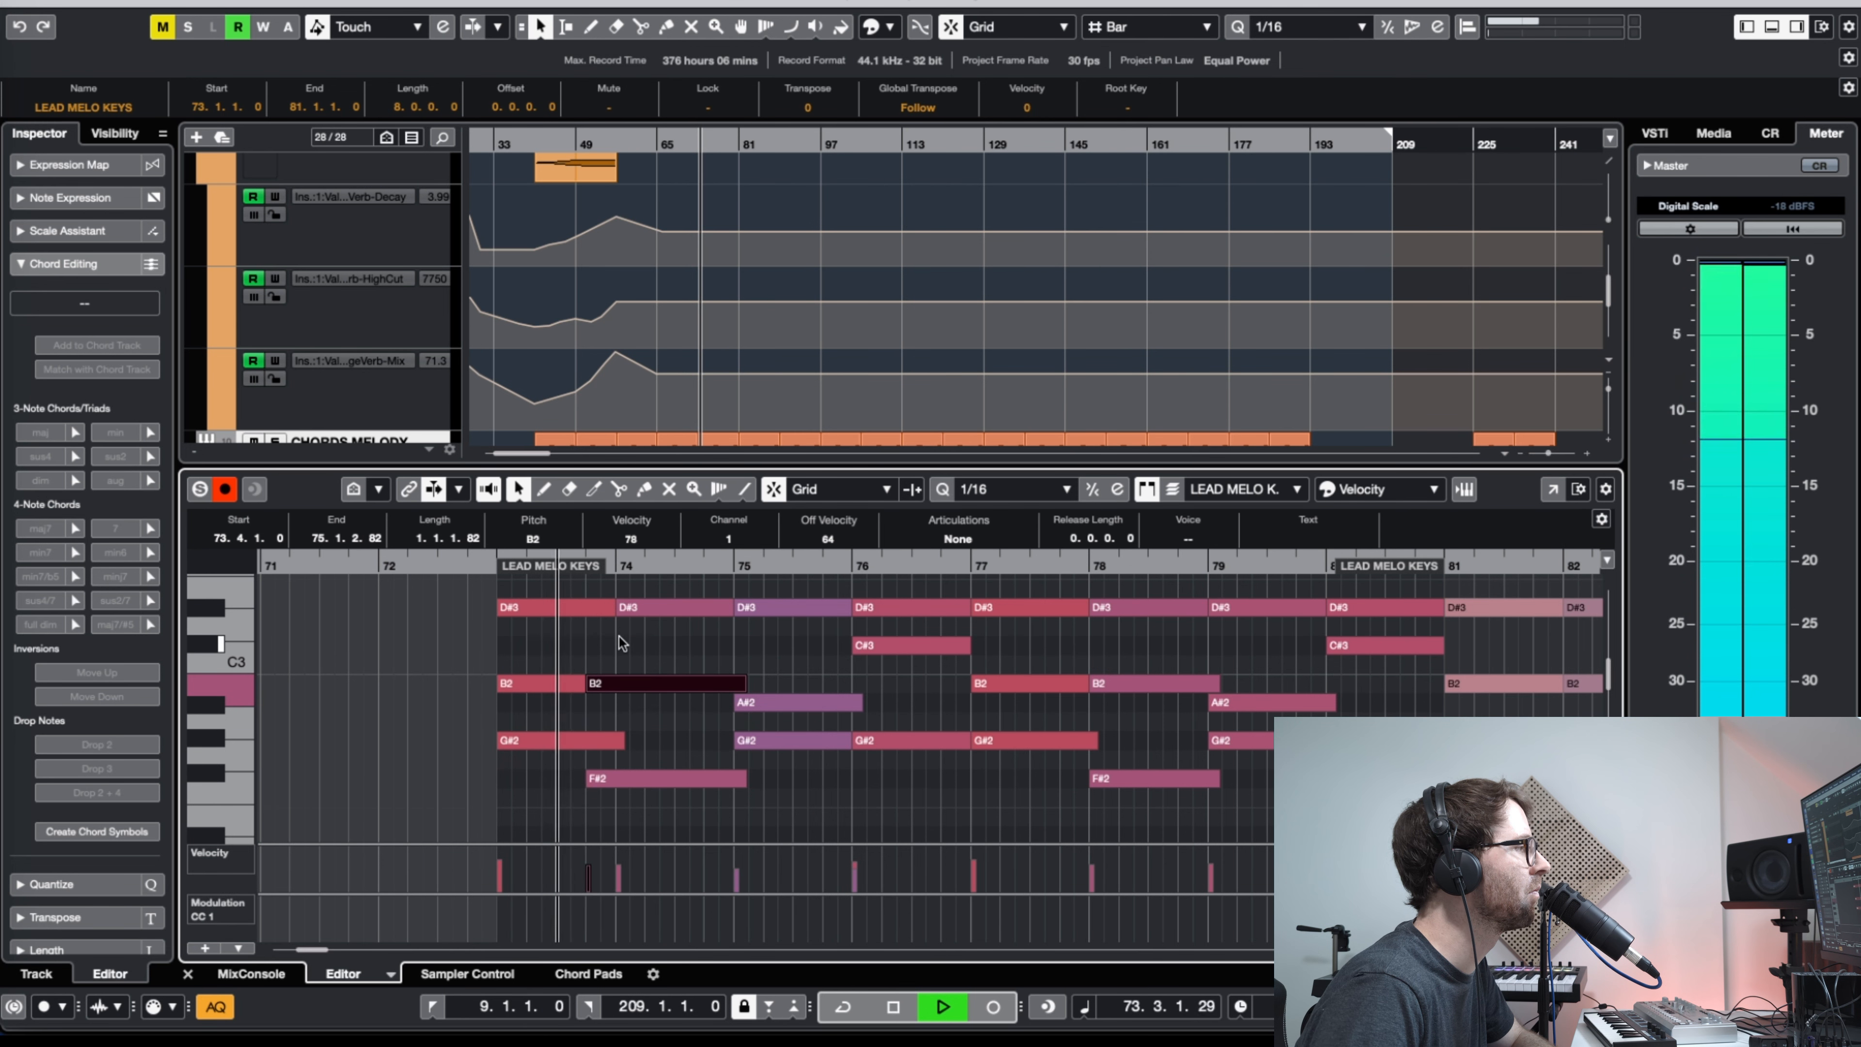
# Step: Set the second B2 note's start to 73.4.3, extend the first B2 note to meet it, and listen from bar 72
pyautogui.press('space')
pyautogui.moveTo(591, 685); pyautogui.dragTo(606, 685)
pyautogui.moveTo(506, 565); pyautogui.dragTo(469, 565)
pyautogui.press('space')
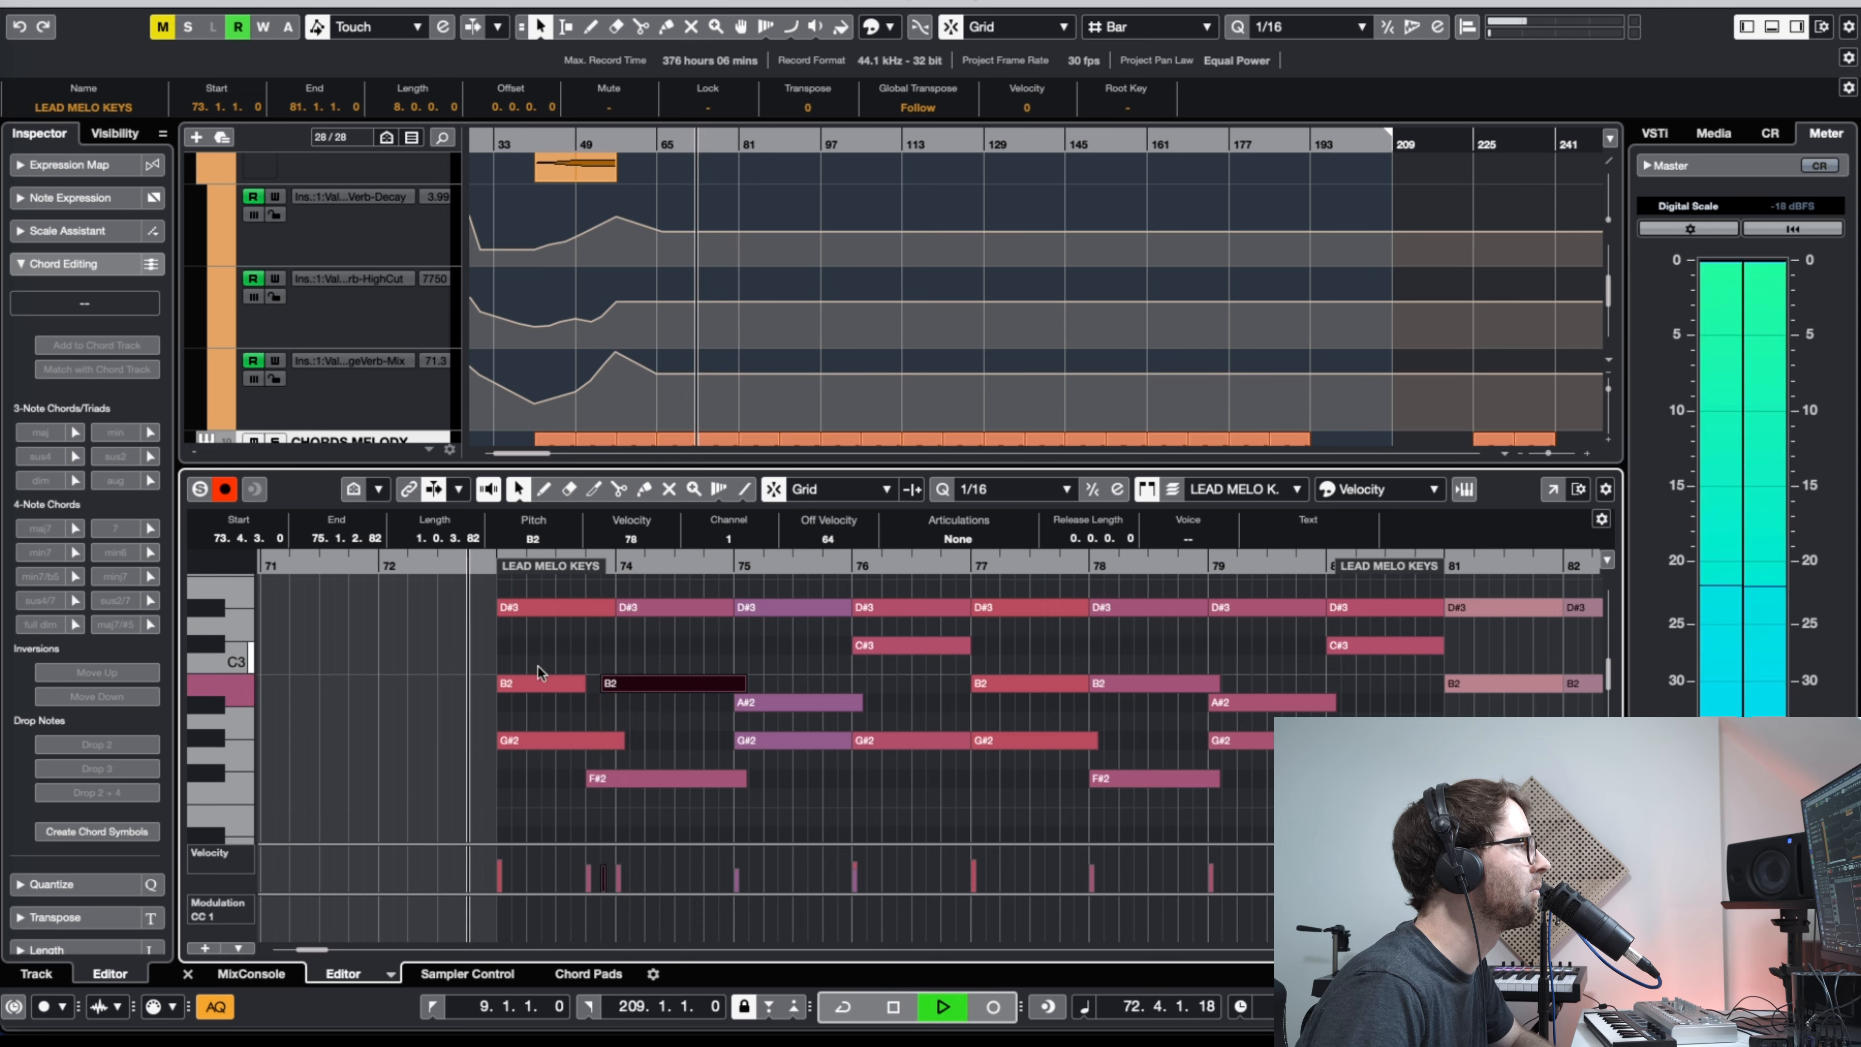
pyautogui.press('space')
pyautogui.moveTo(581, 687); pyautogui.dragTo(593, 689)
pyautogui.press('space')
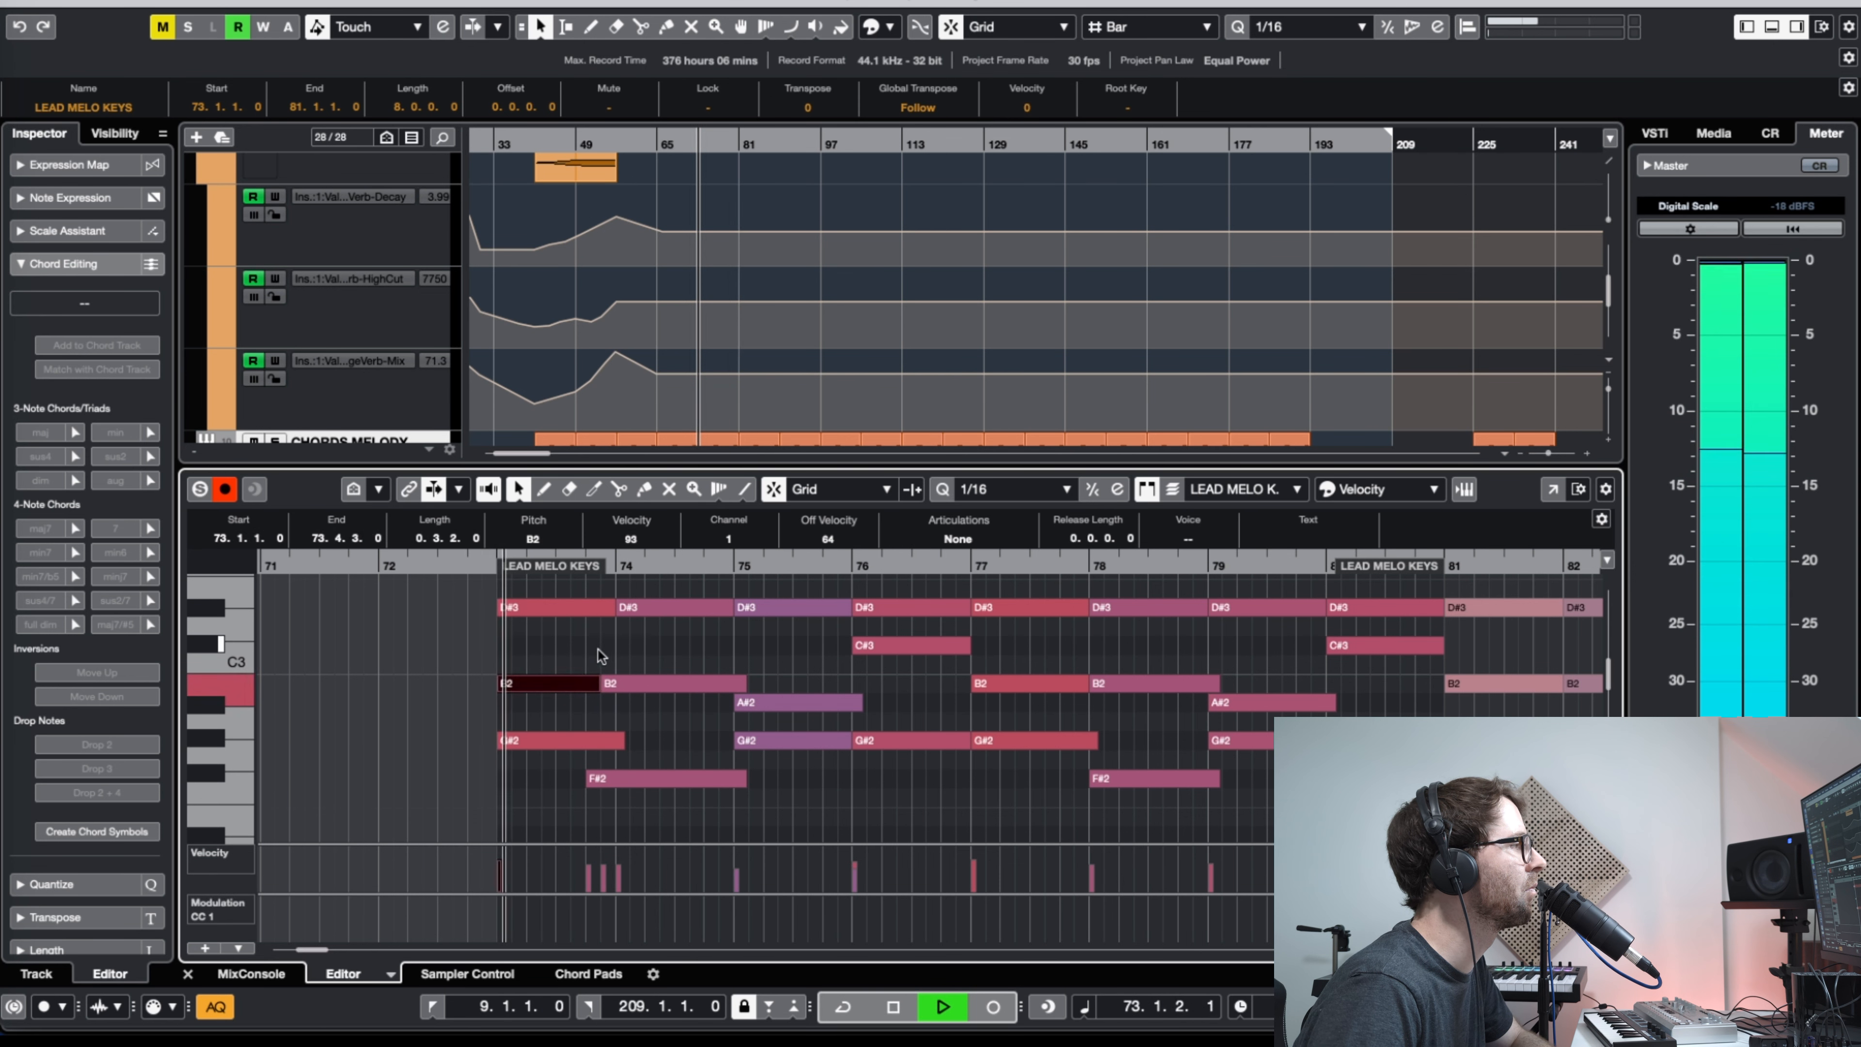
pyautogui.click(614, 652)
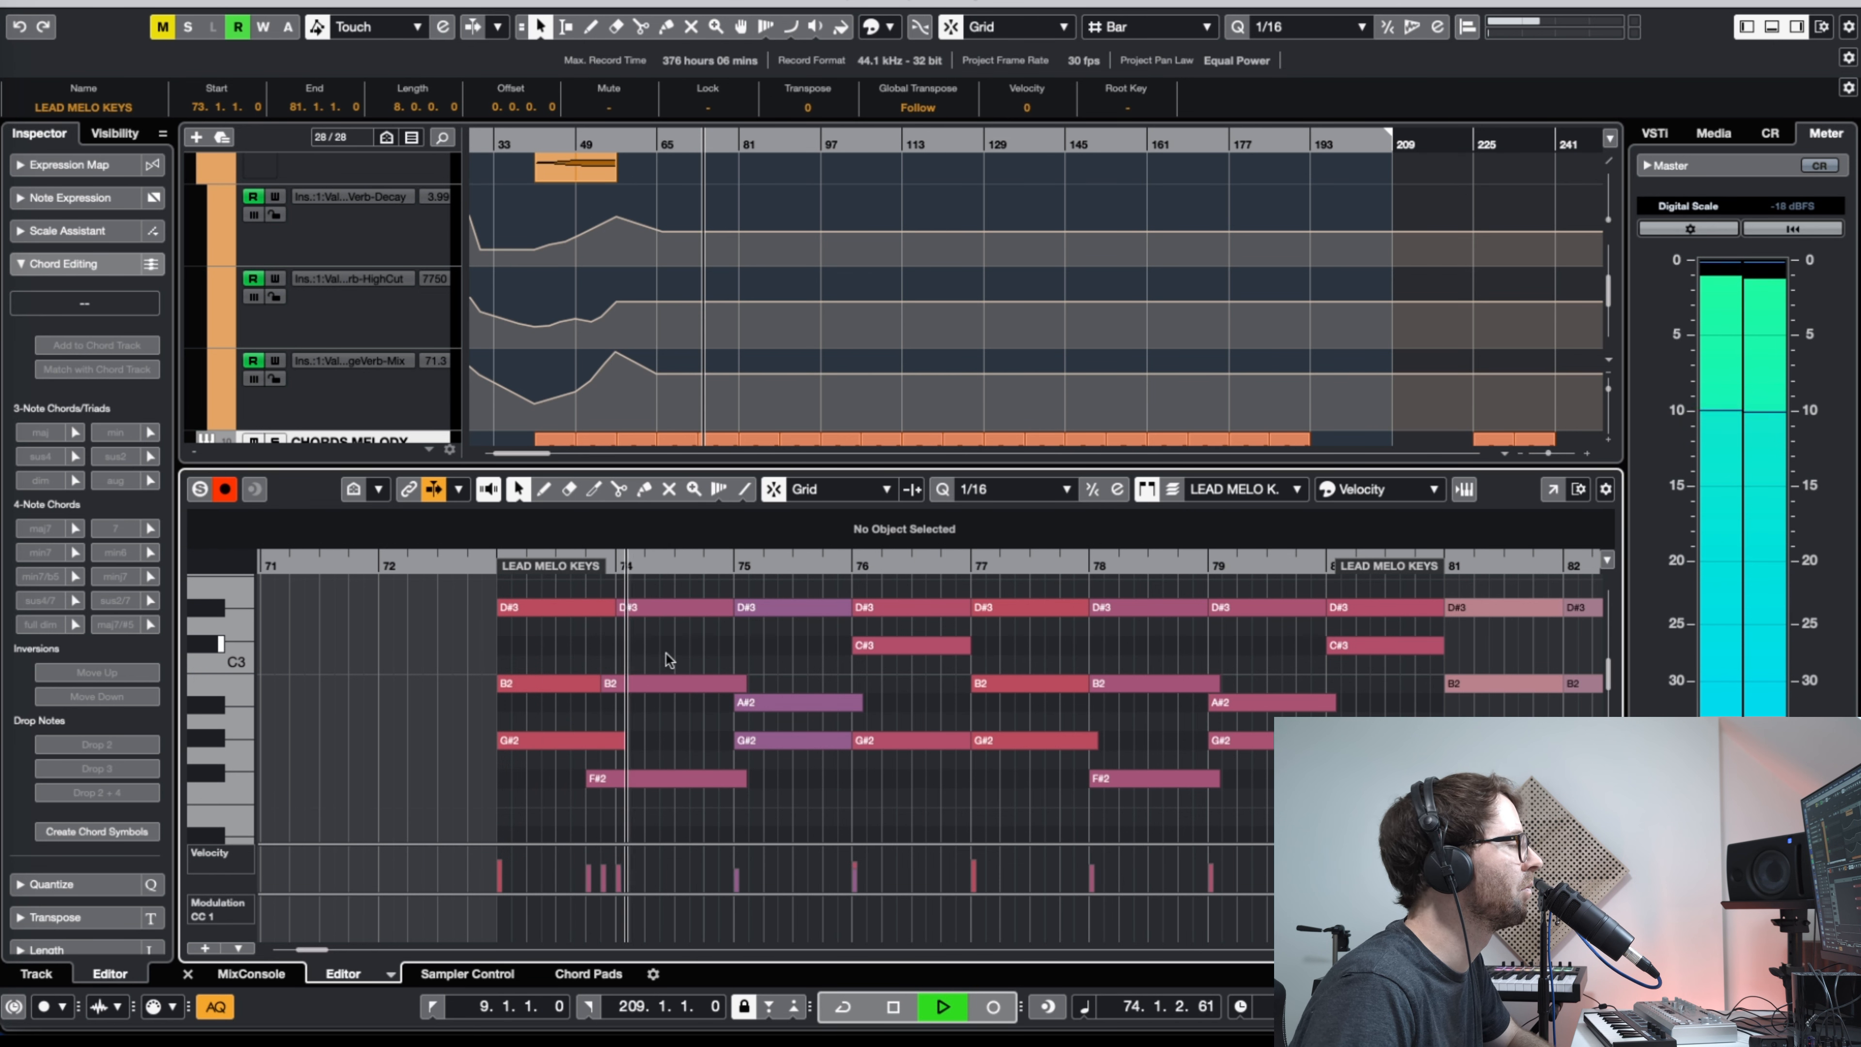
# Step: Listen to the edited PIANO CHORDS parts in solo from around bar 72
pyautogui.press('space')
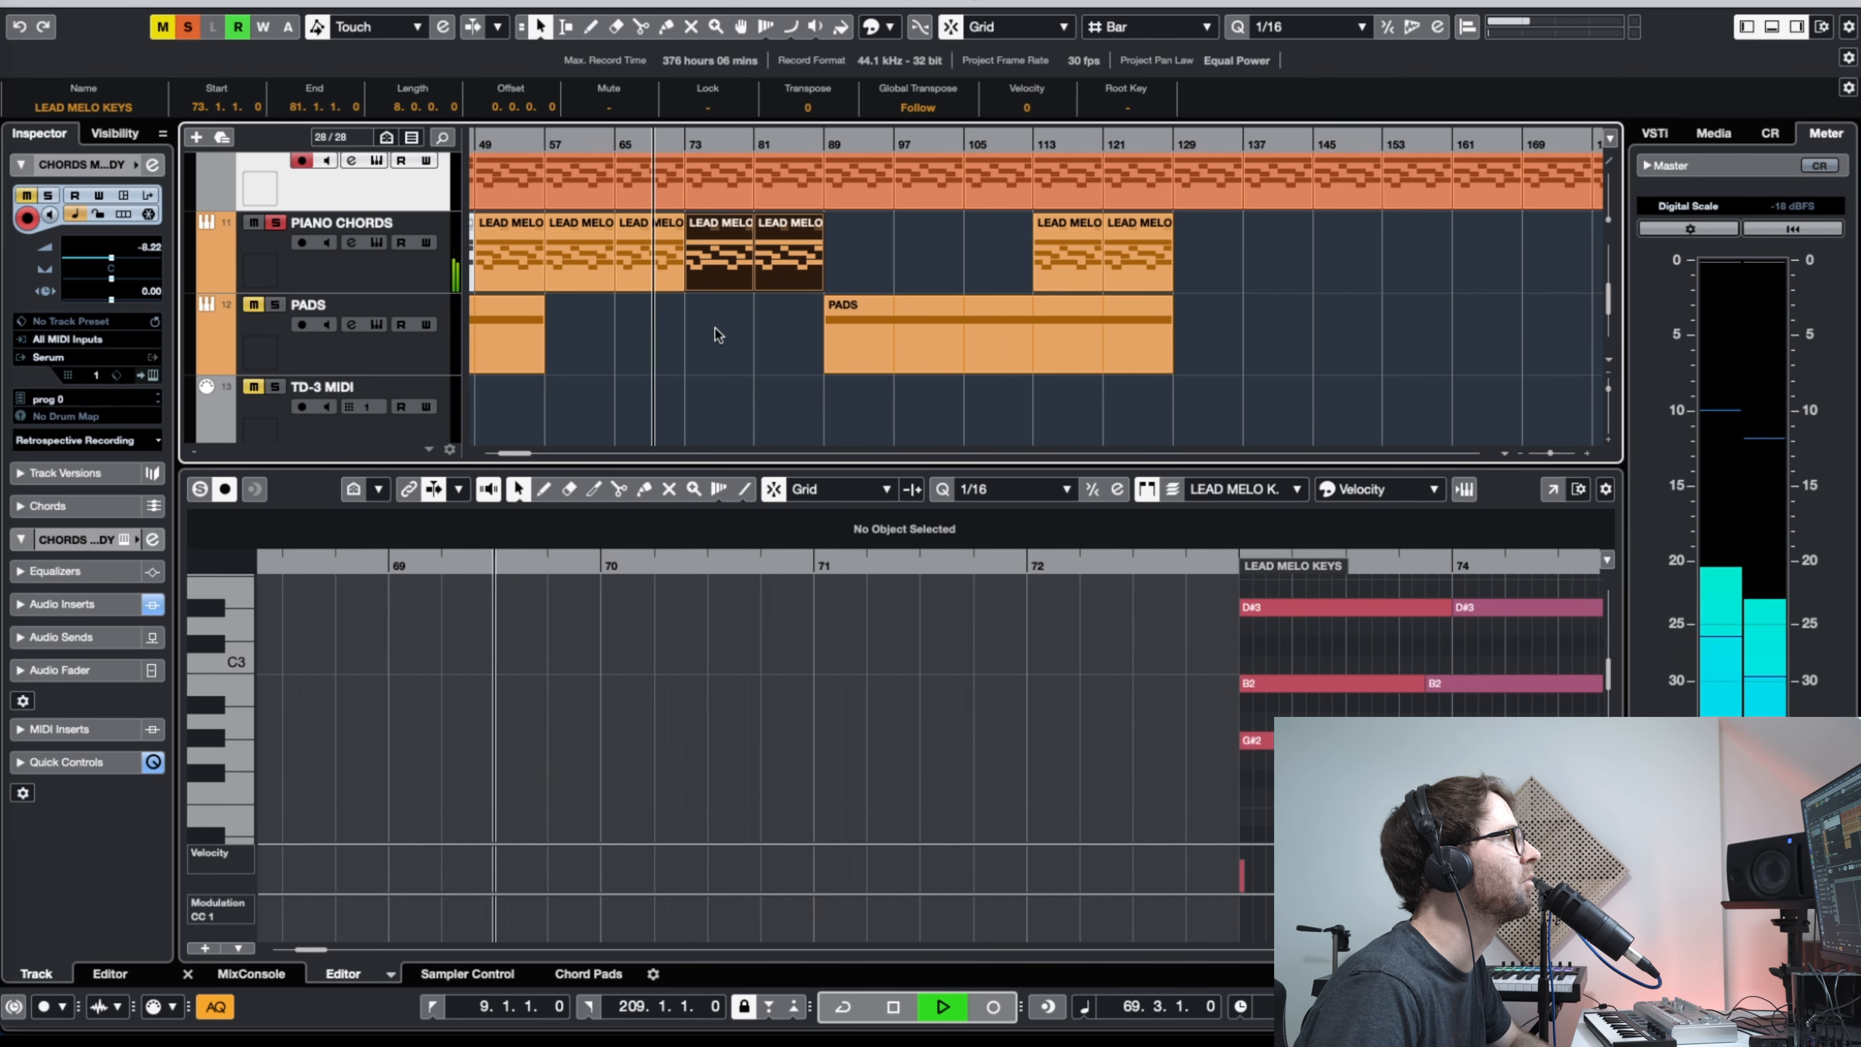
pyautogui.click(677, 142)
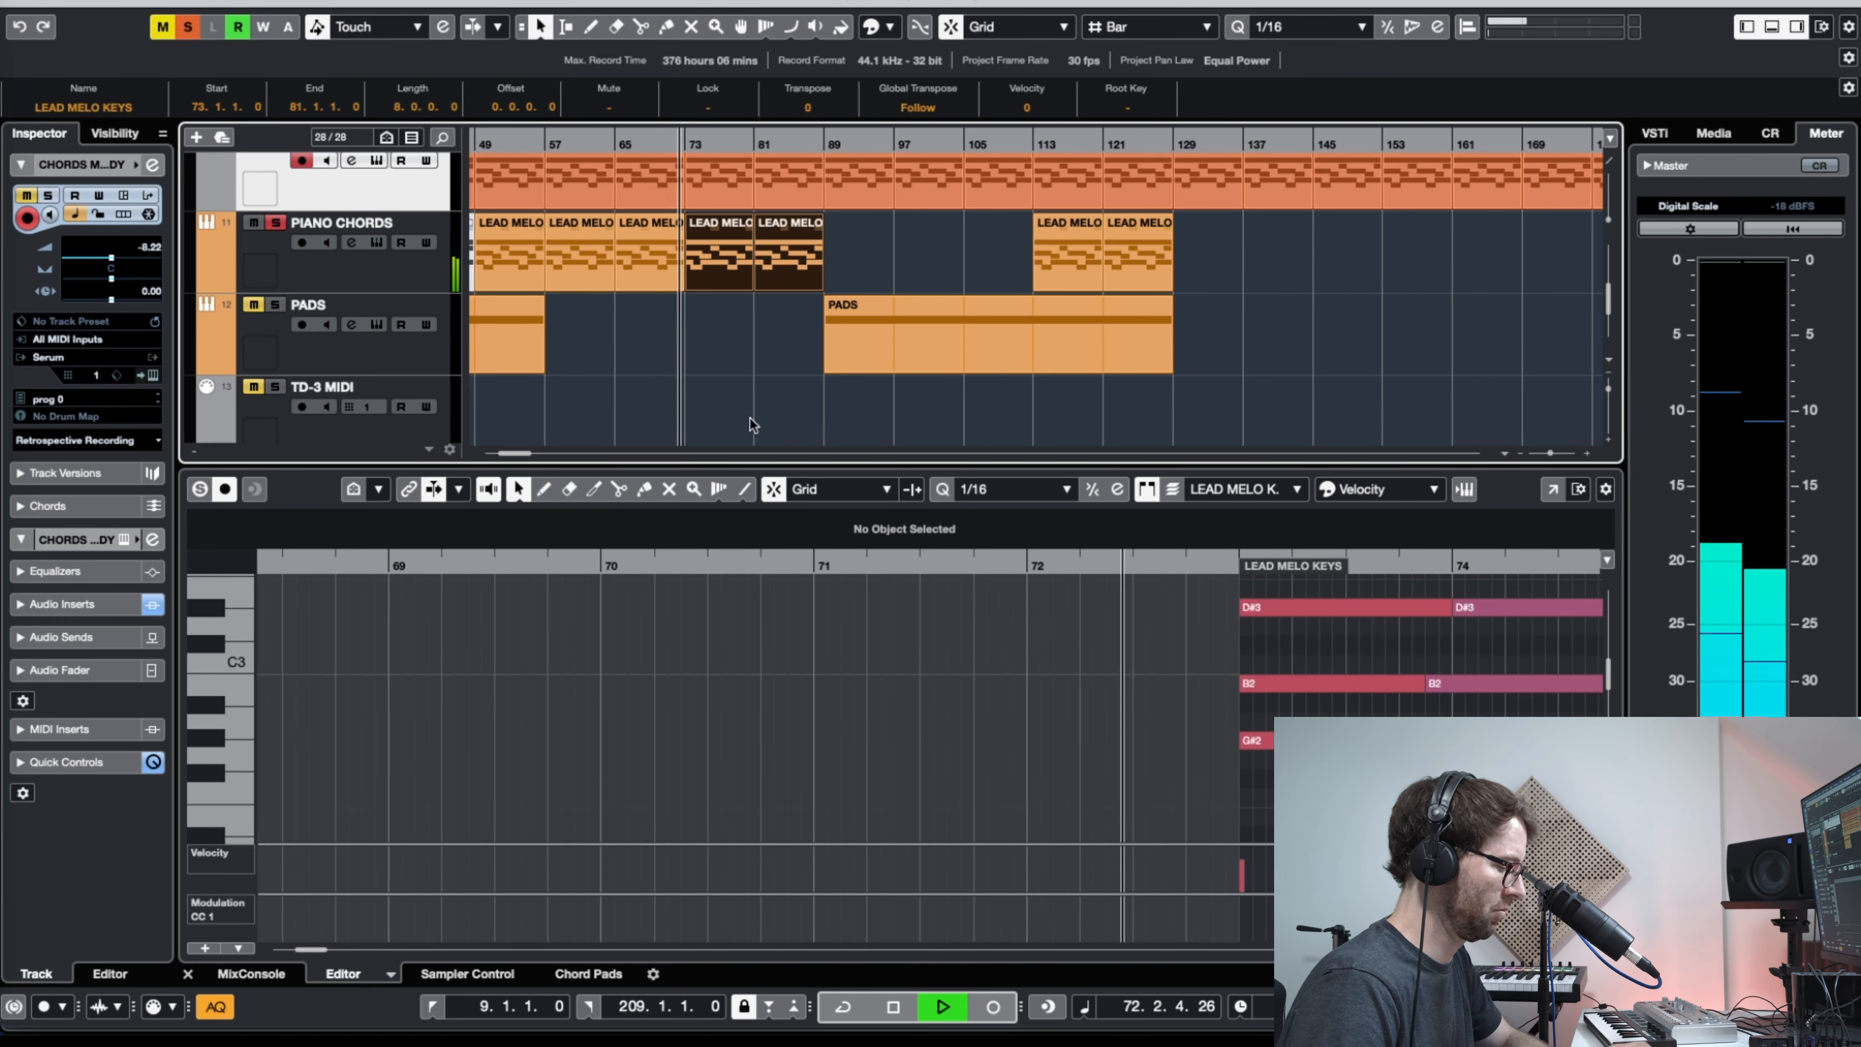
pyautogui.press('g')
pyautogui.press('g')
pyautogui.press('g')
pyautogui.press('g')
pyautogui.press('g')
pyautogui.click(1085, 658)
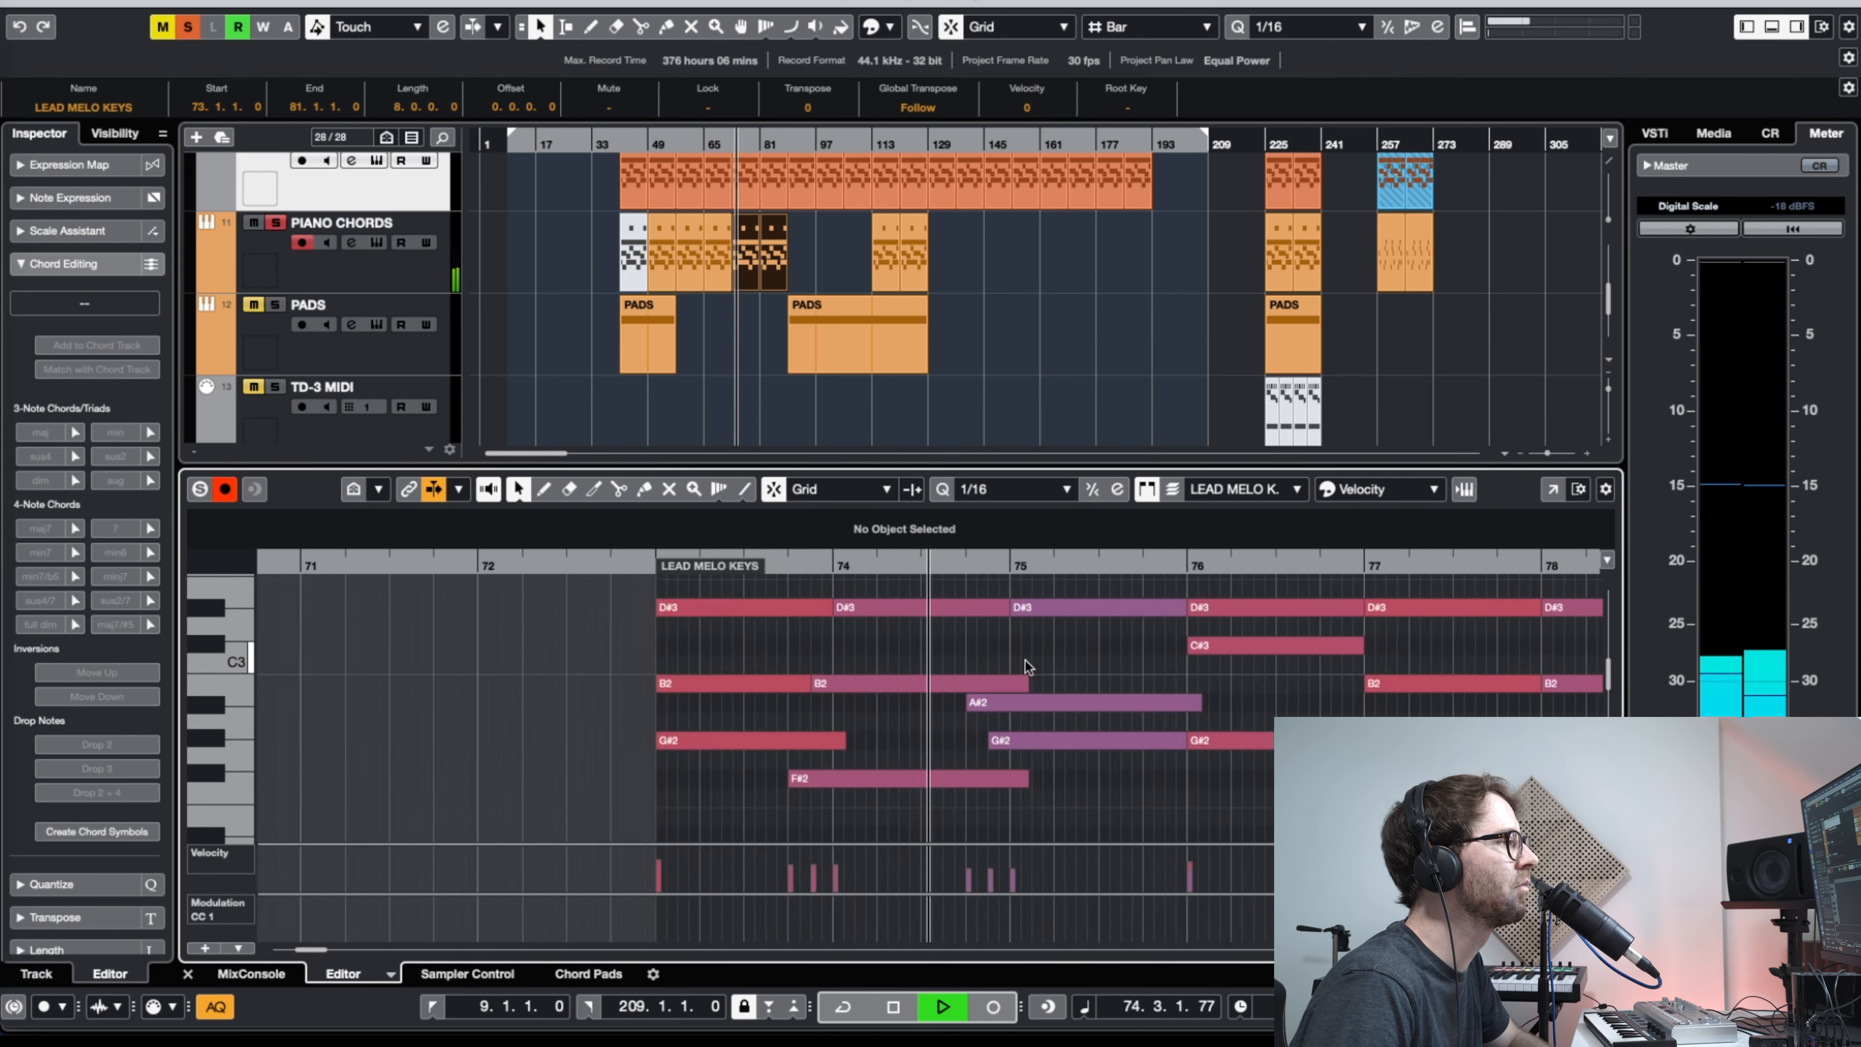
# Step: Pull the bar 76 chord's G#2 start back to 75.4.1 and its C#3 start to 75.4.3, and play from just before bar 73
pyautogui.press('space')
pyautogui.press('g')
pyautogui.press('g')
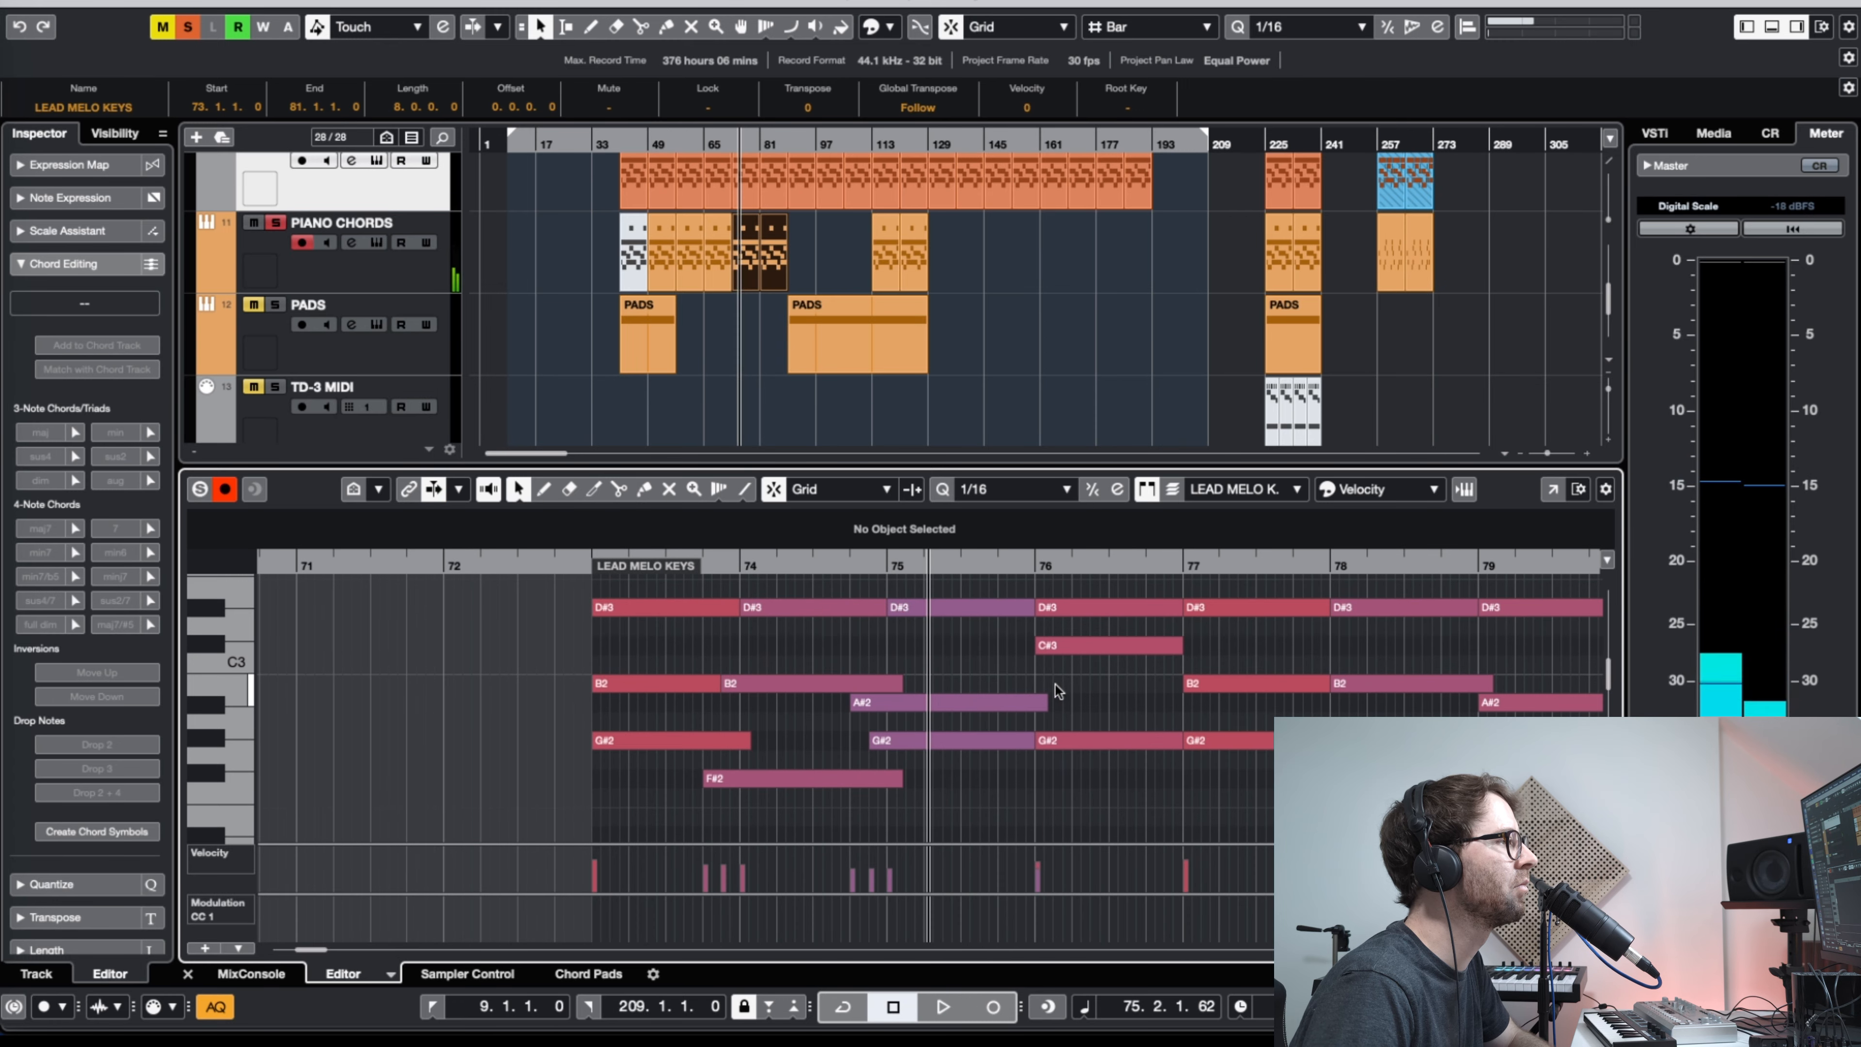
pyautogui.press('h')
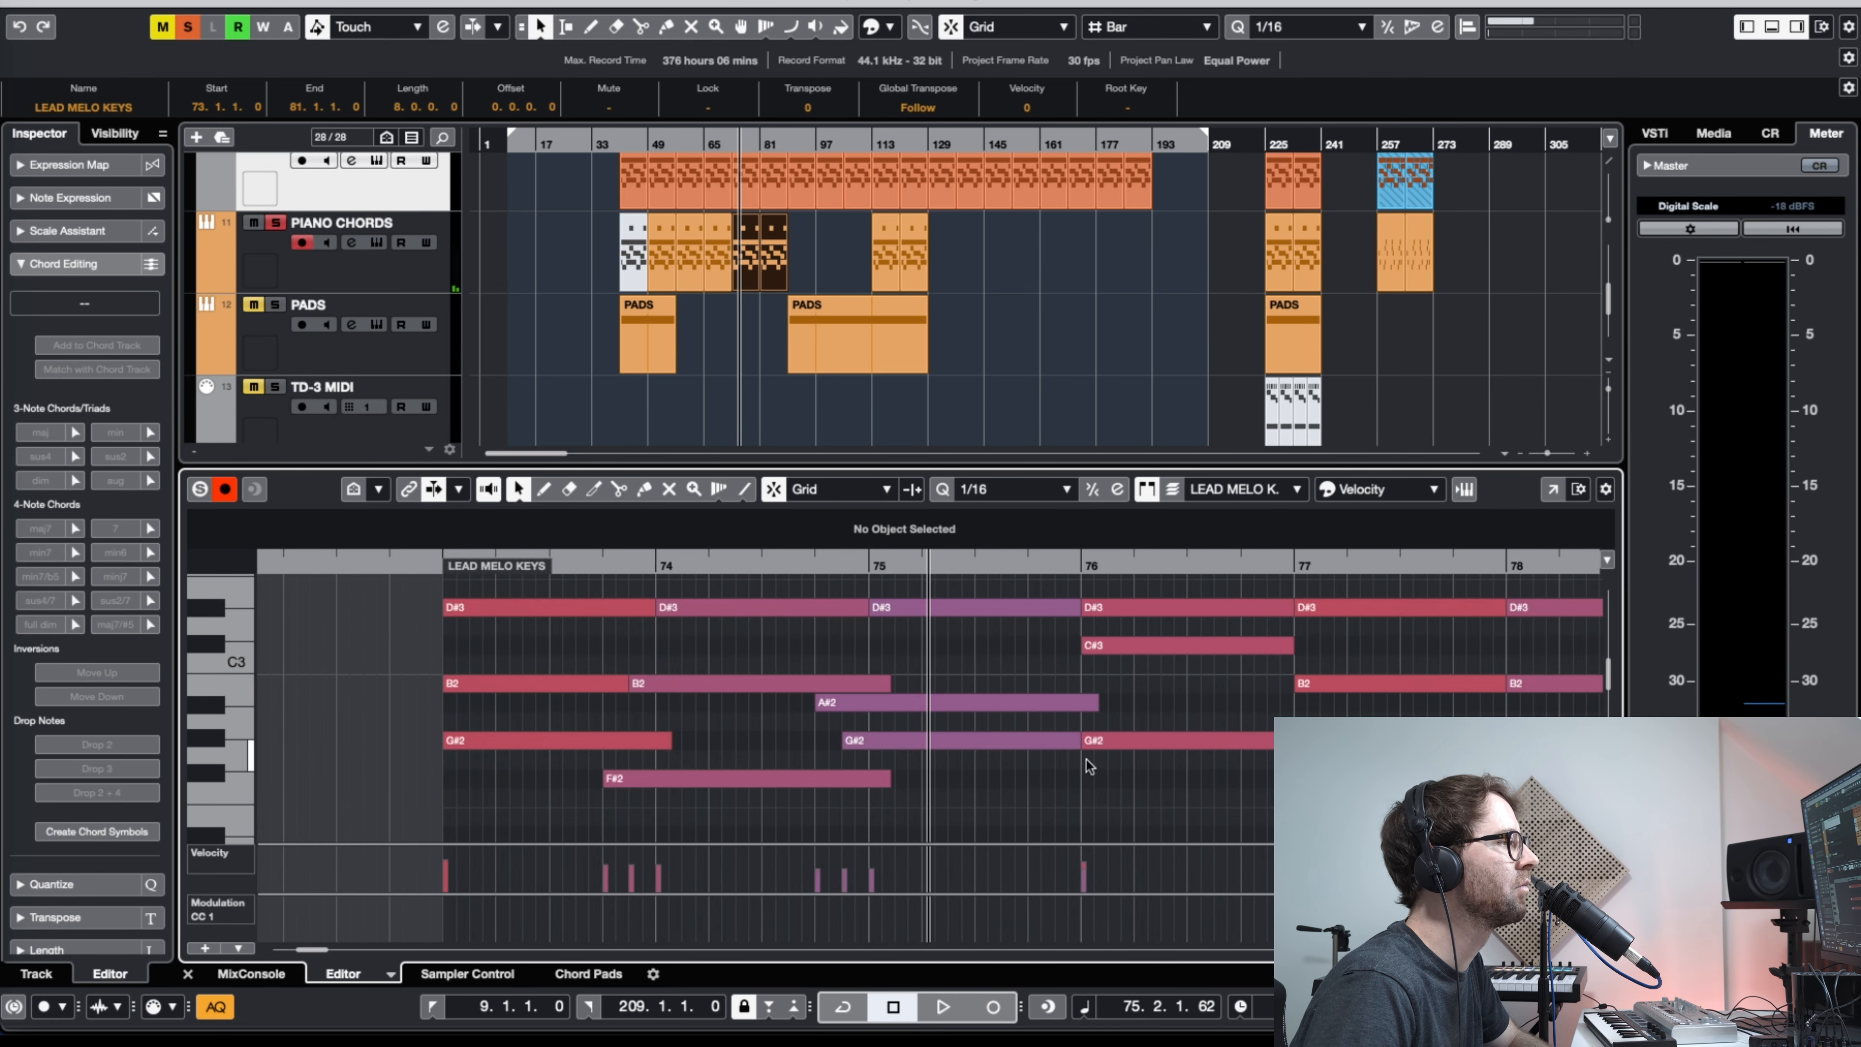
pyautogui.moveTo(1074, 742)
pyautogui.mouseDown()
pyautogui.moveTo(1014, 753)
pyautogui.moveTo(1055, 751)
pyautogui.mouseUp()
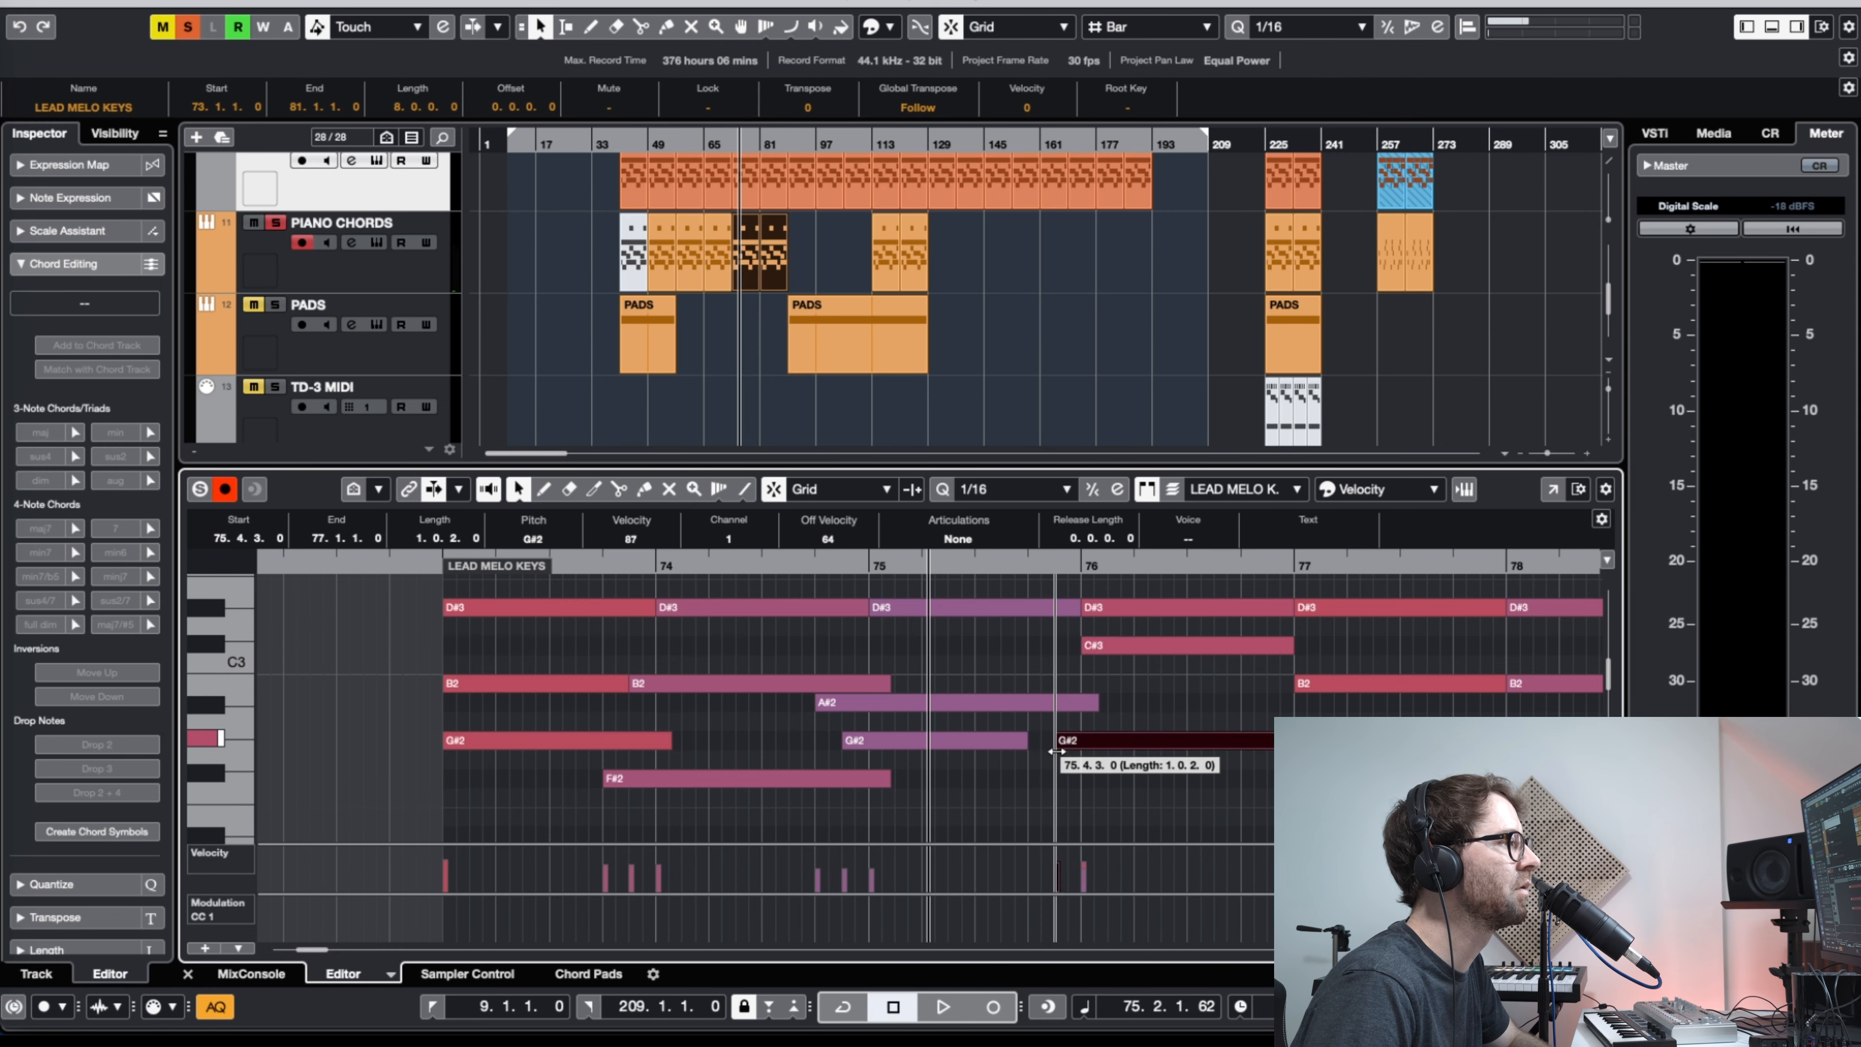
pyautogui.moveTo(1083, 645); pyautogui.dragTo(1070, 648)
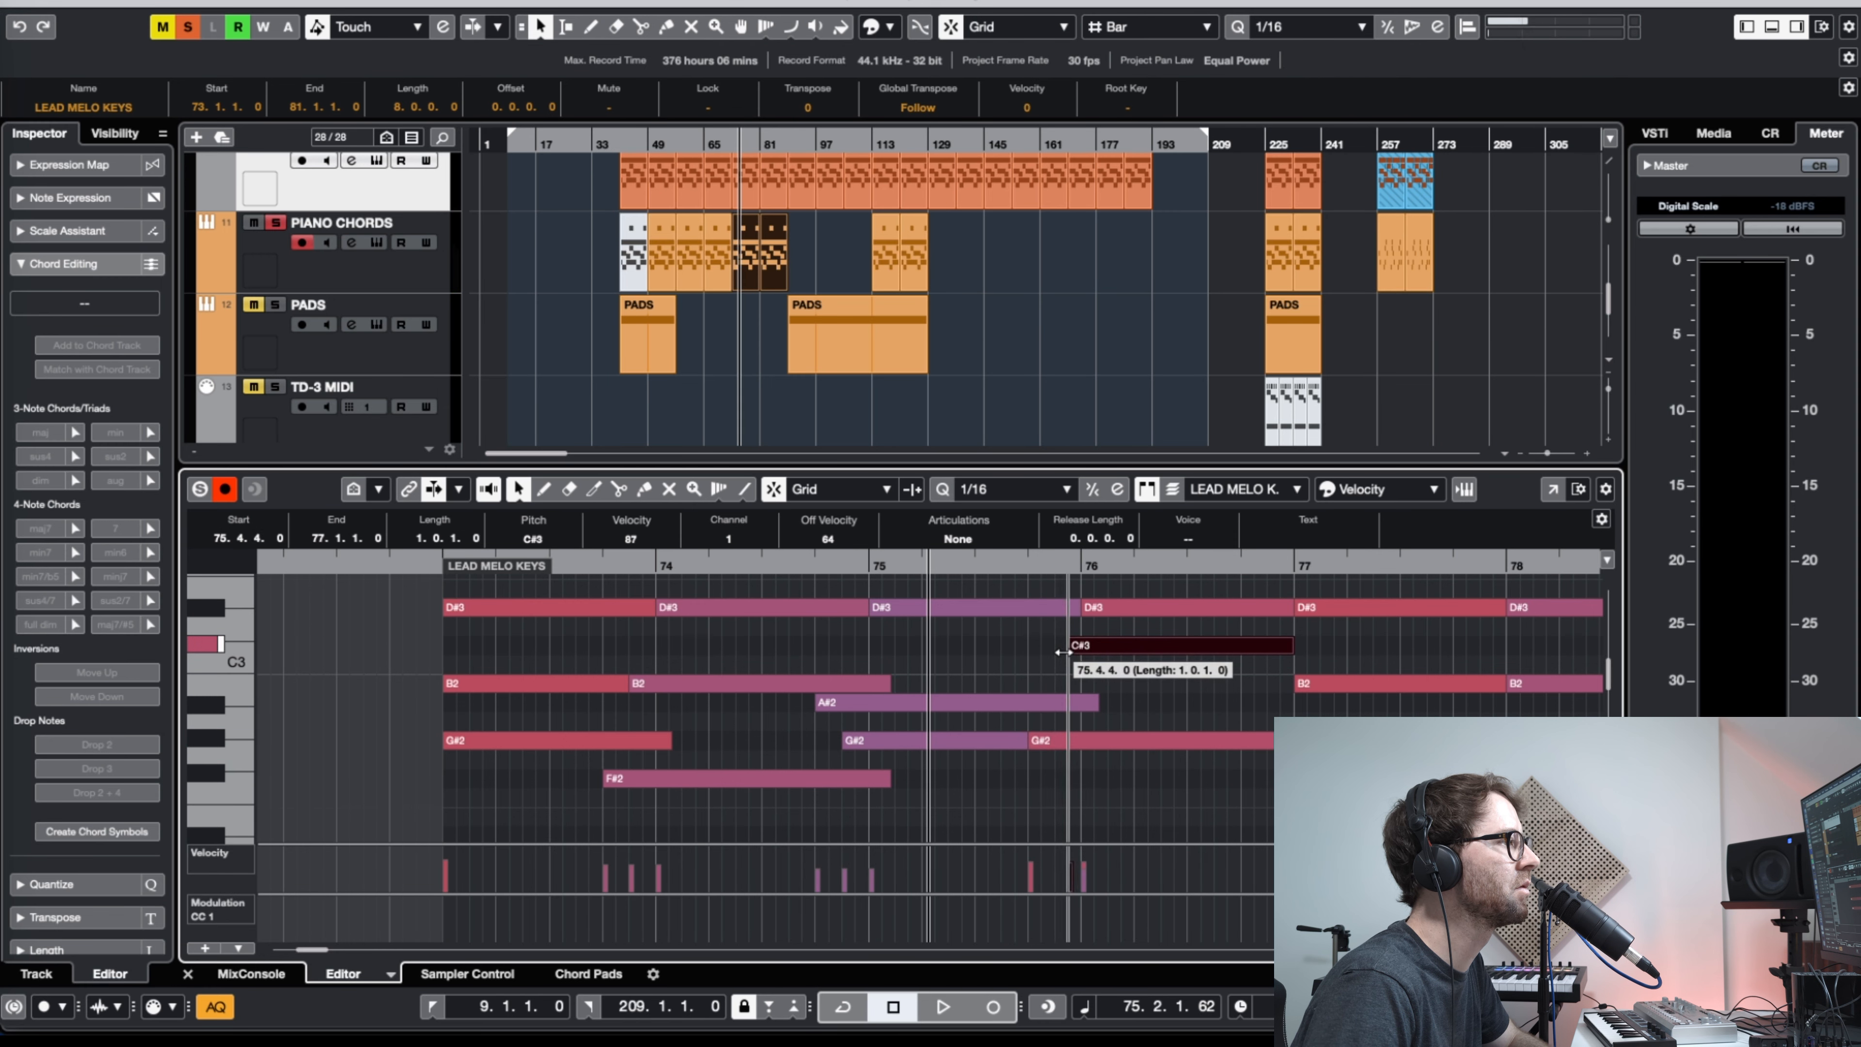
pyautogui.moveTo(1037, 566); pyautogui.dragTo(1038, 559)
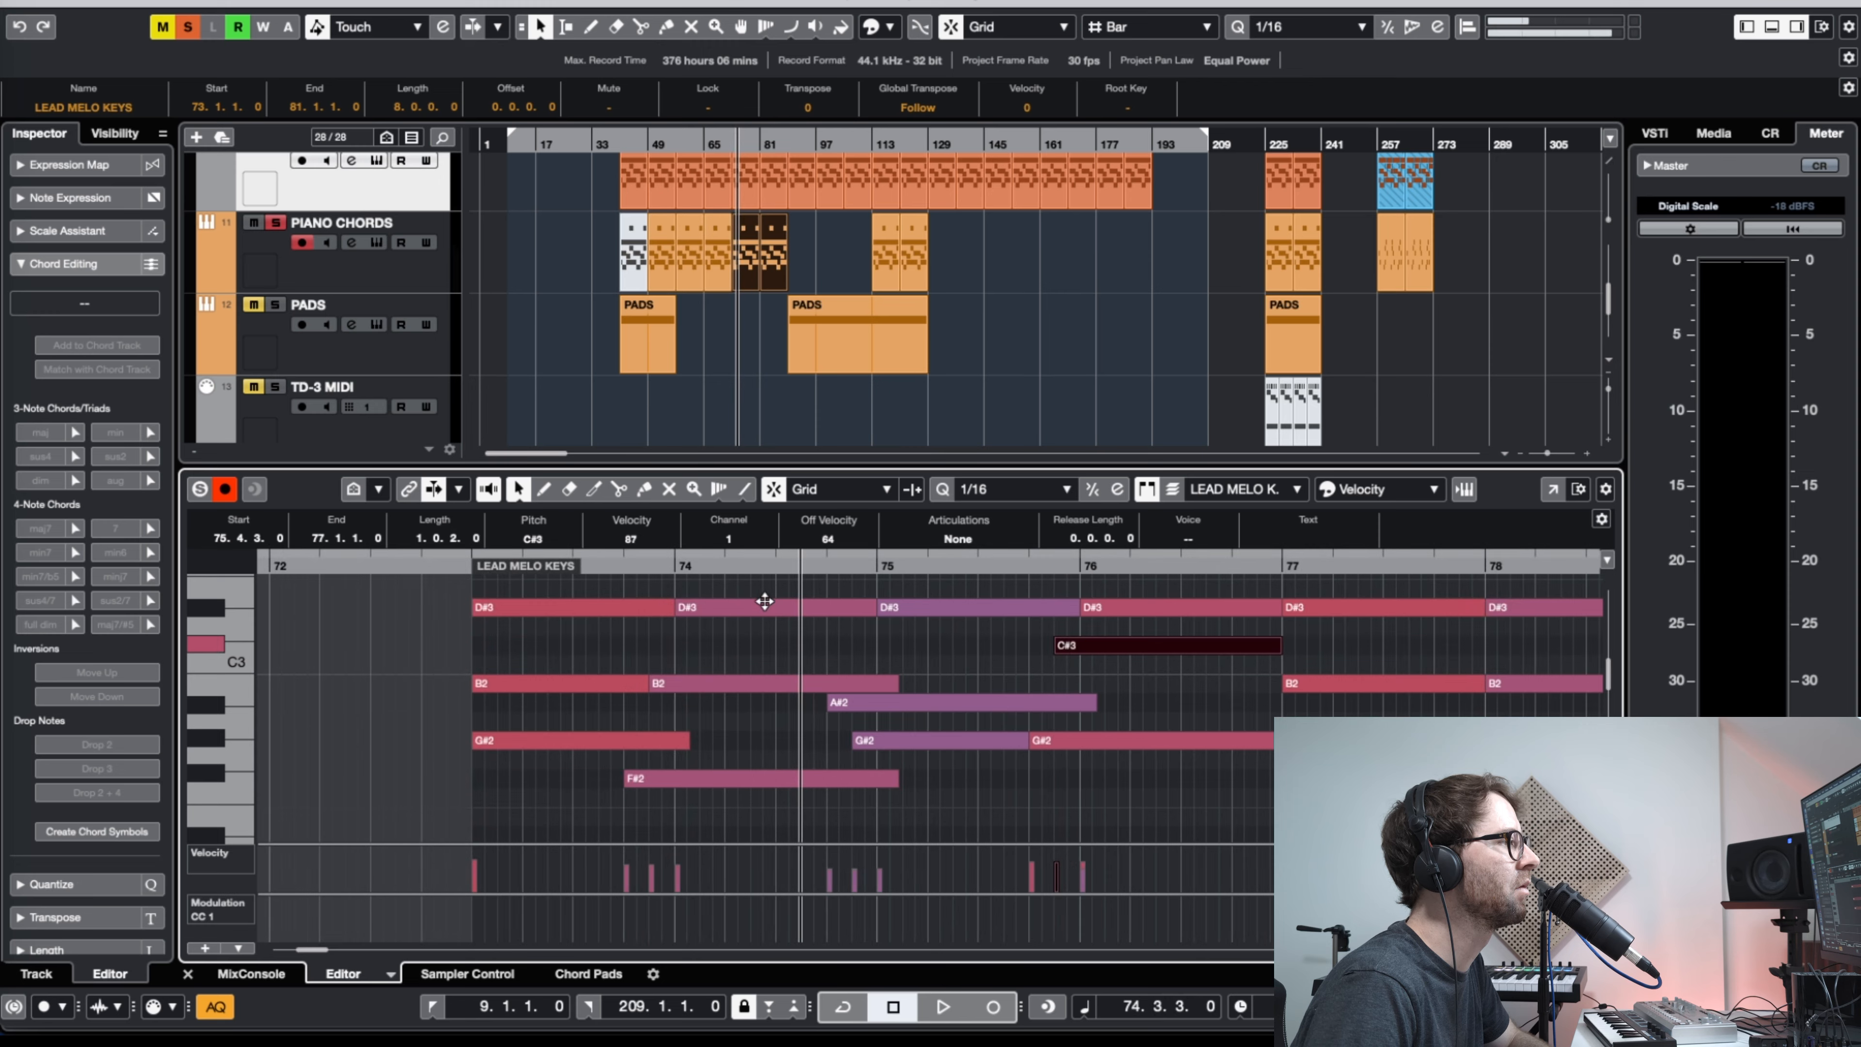
pyautogui.press('space')
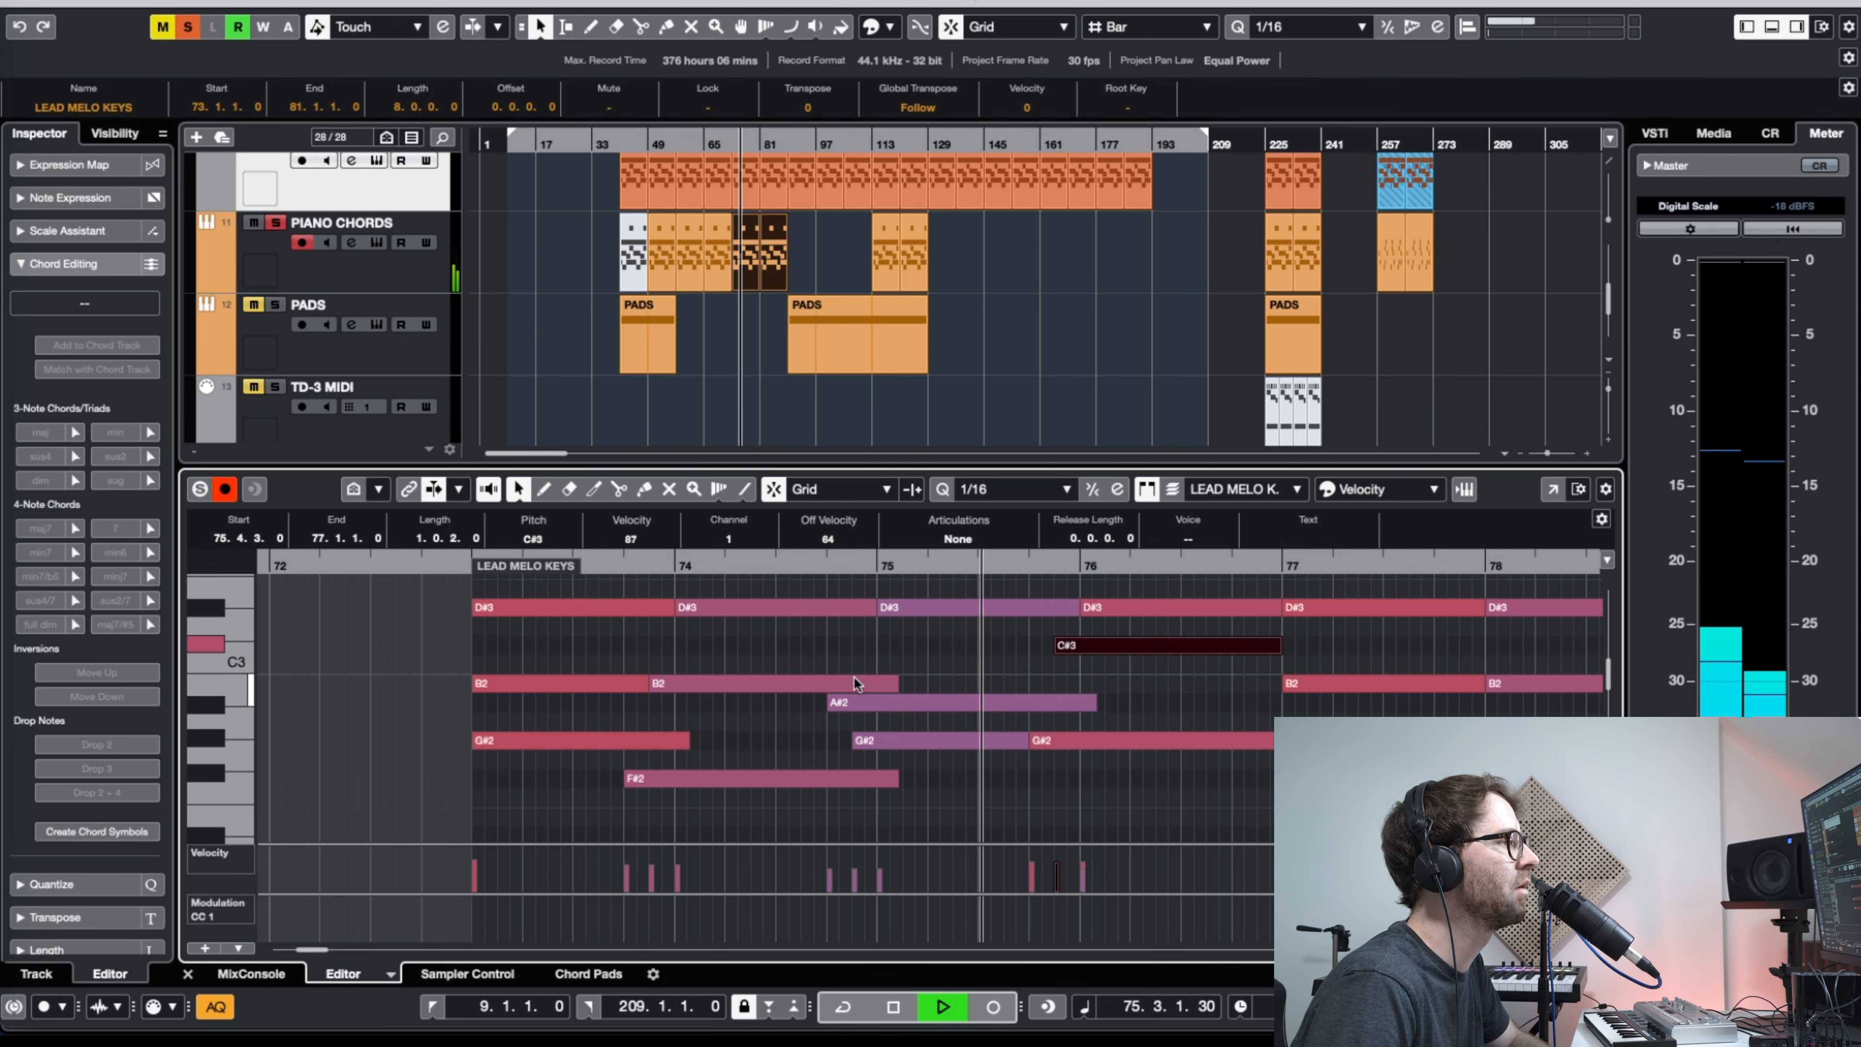
pyautogui.press('g')
pyautogui.press('space')
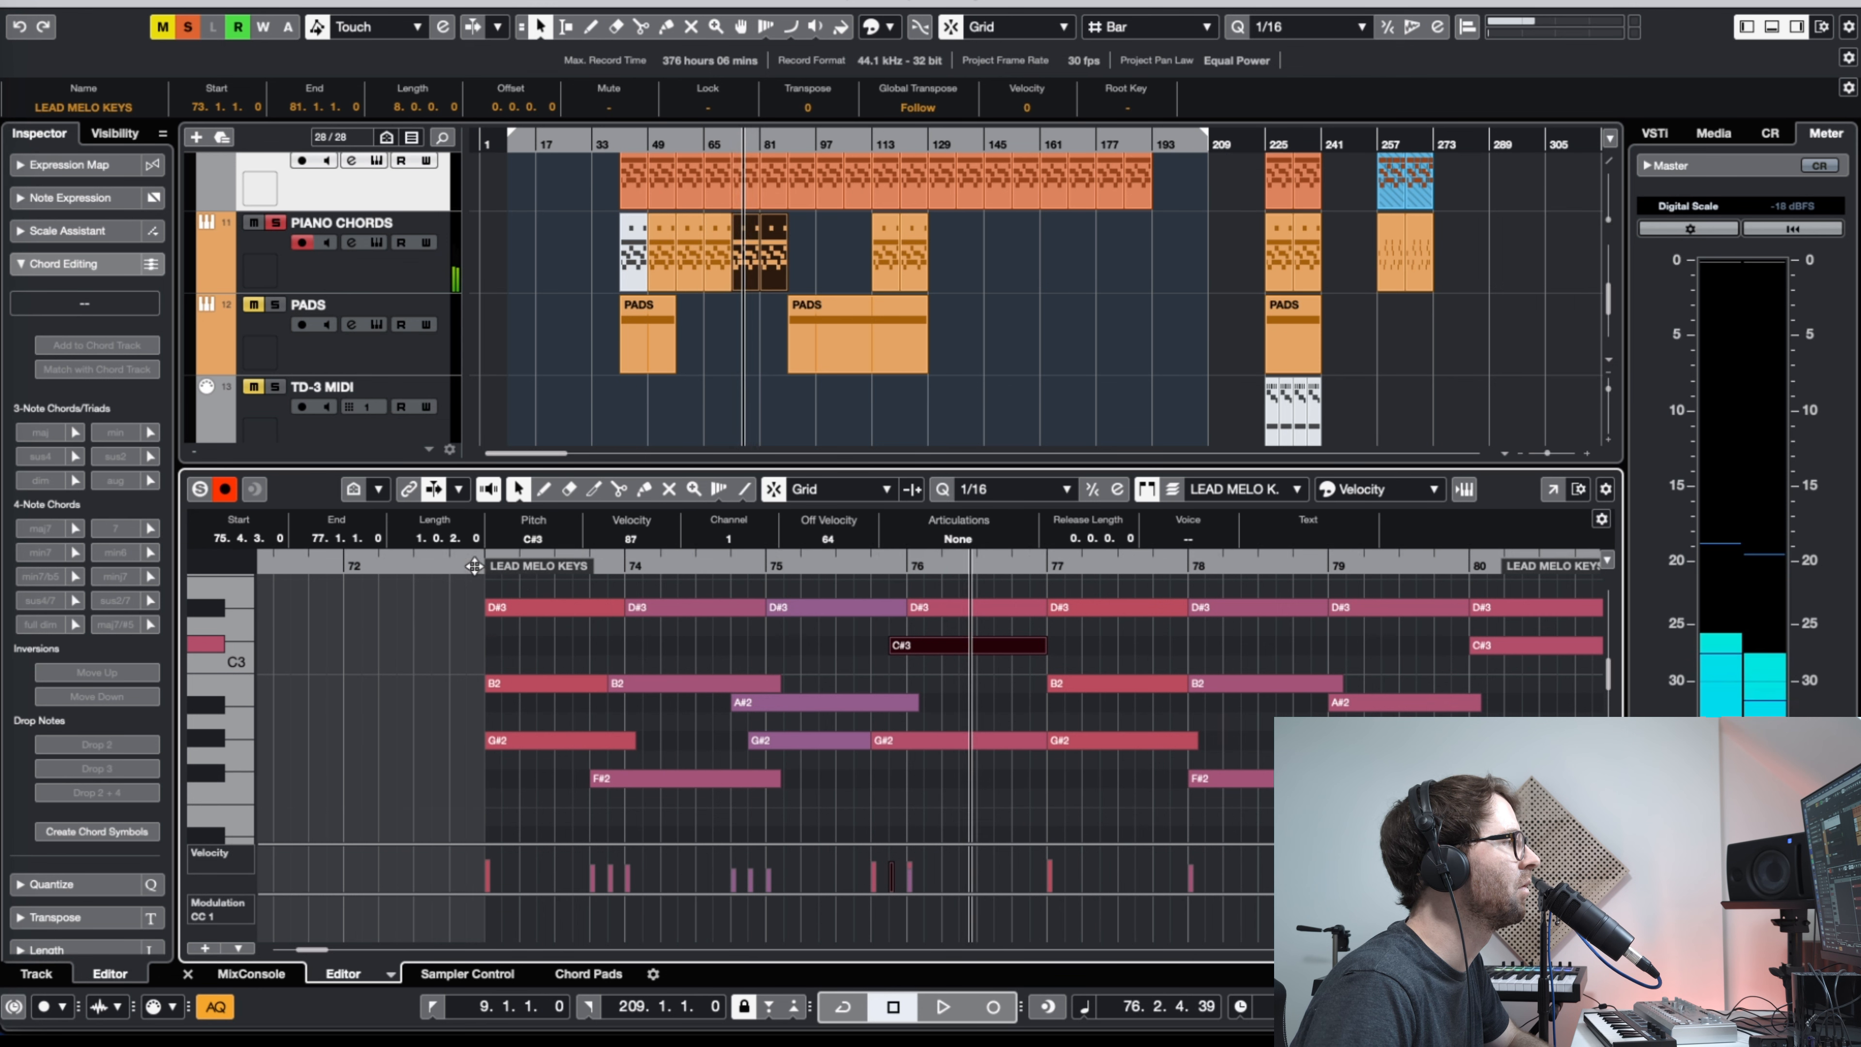
pyautogui.click(468, 563)
pyautogui.press('space')
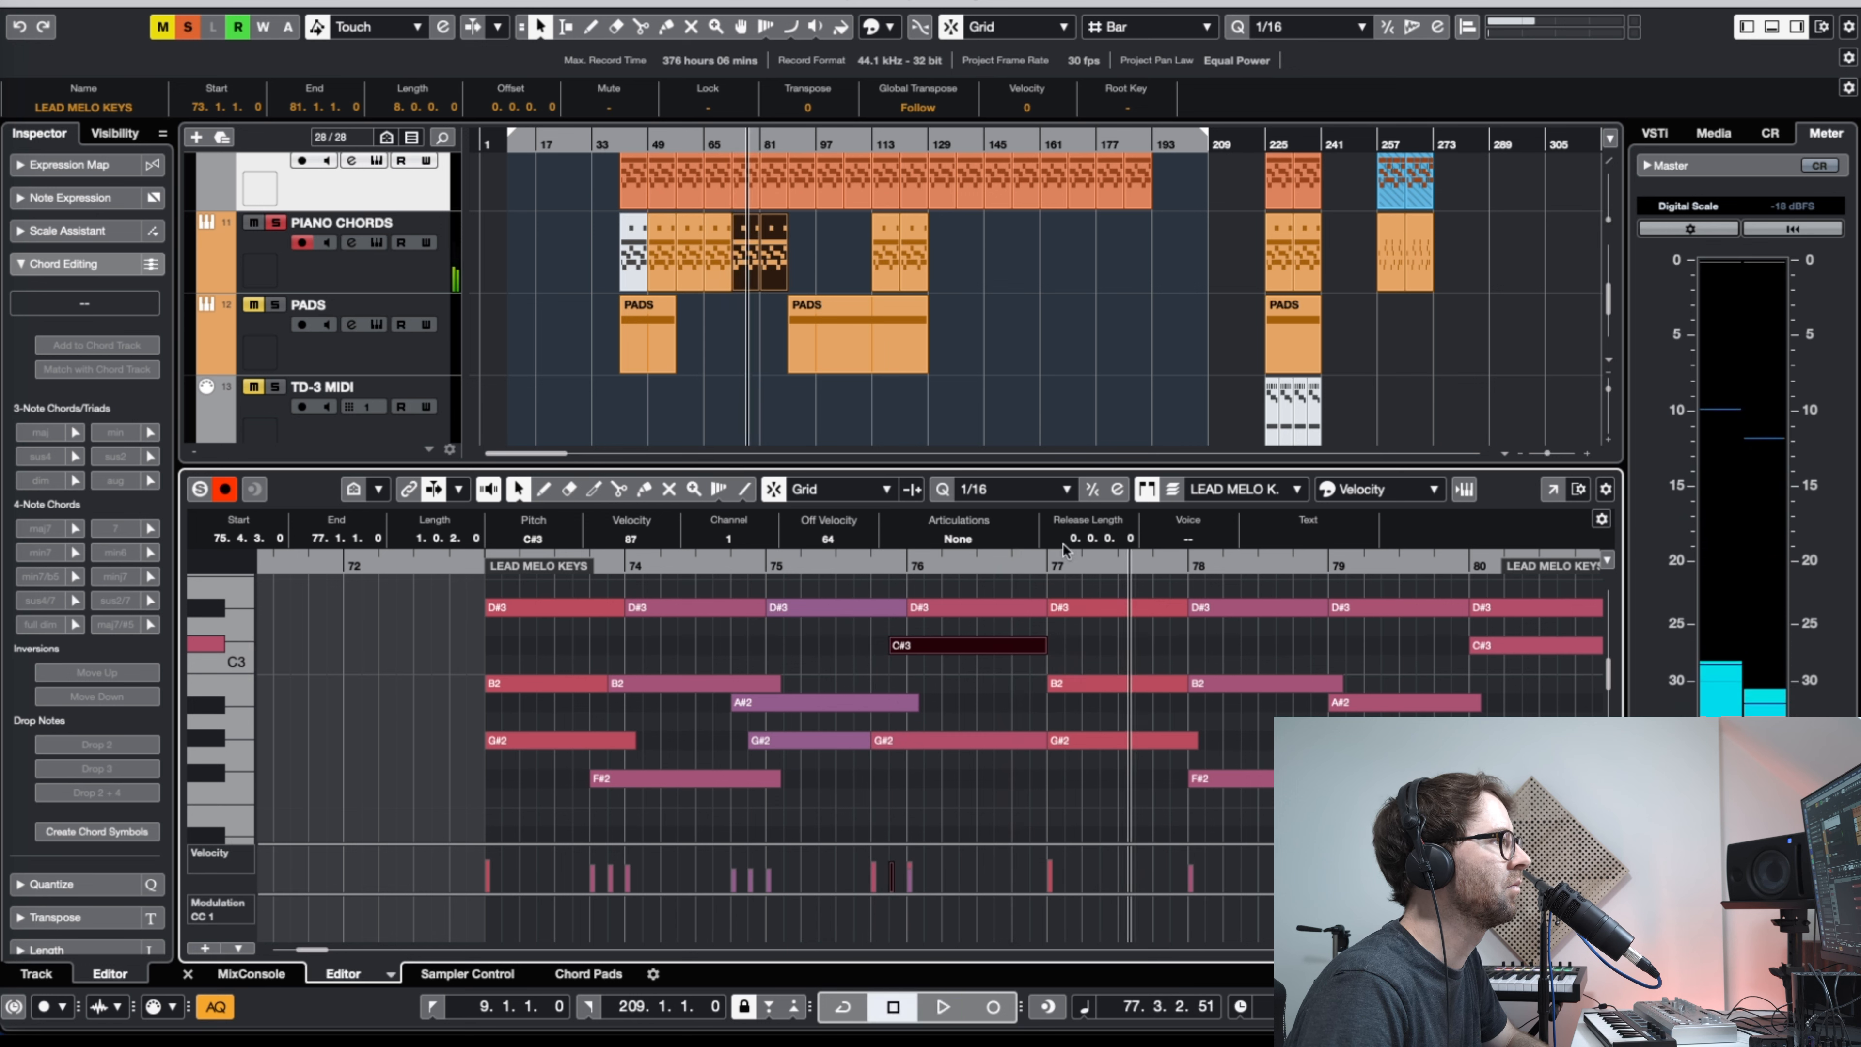
# Step: Pull the start of the G#2 note at bar 77 back to 76.4.1 and play the change from 75.4.3
pyautogui.click(892, 566)
pyautogui.moveTo(1035, 751); pyautogui.dragTo(1022, 754)
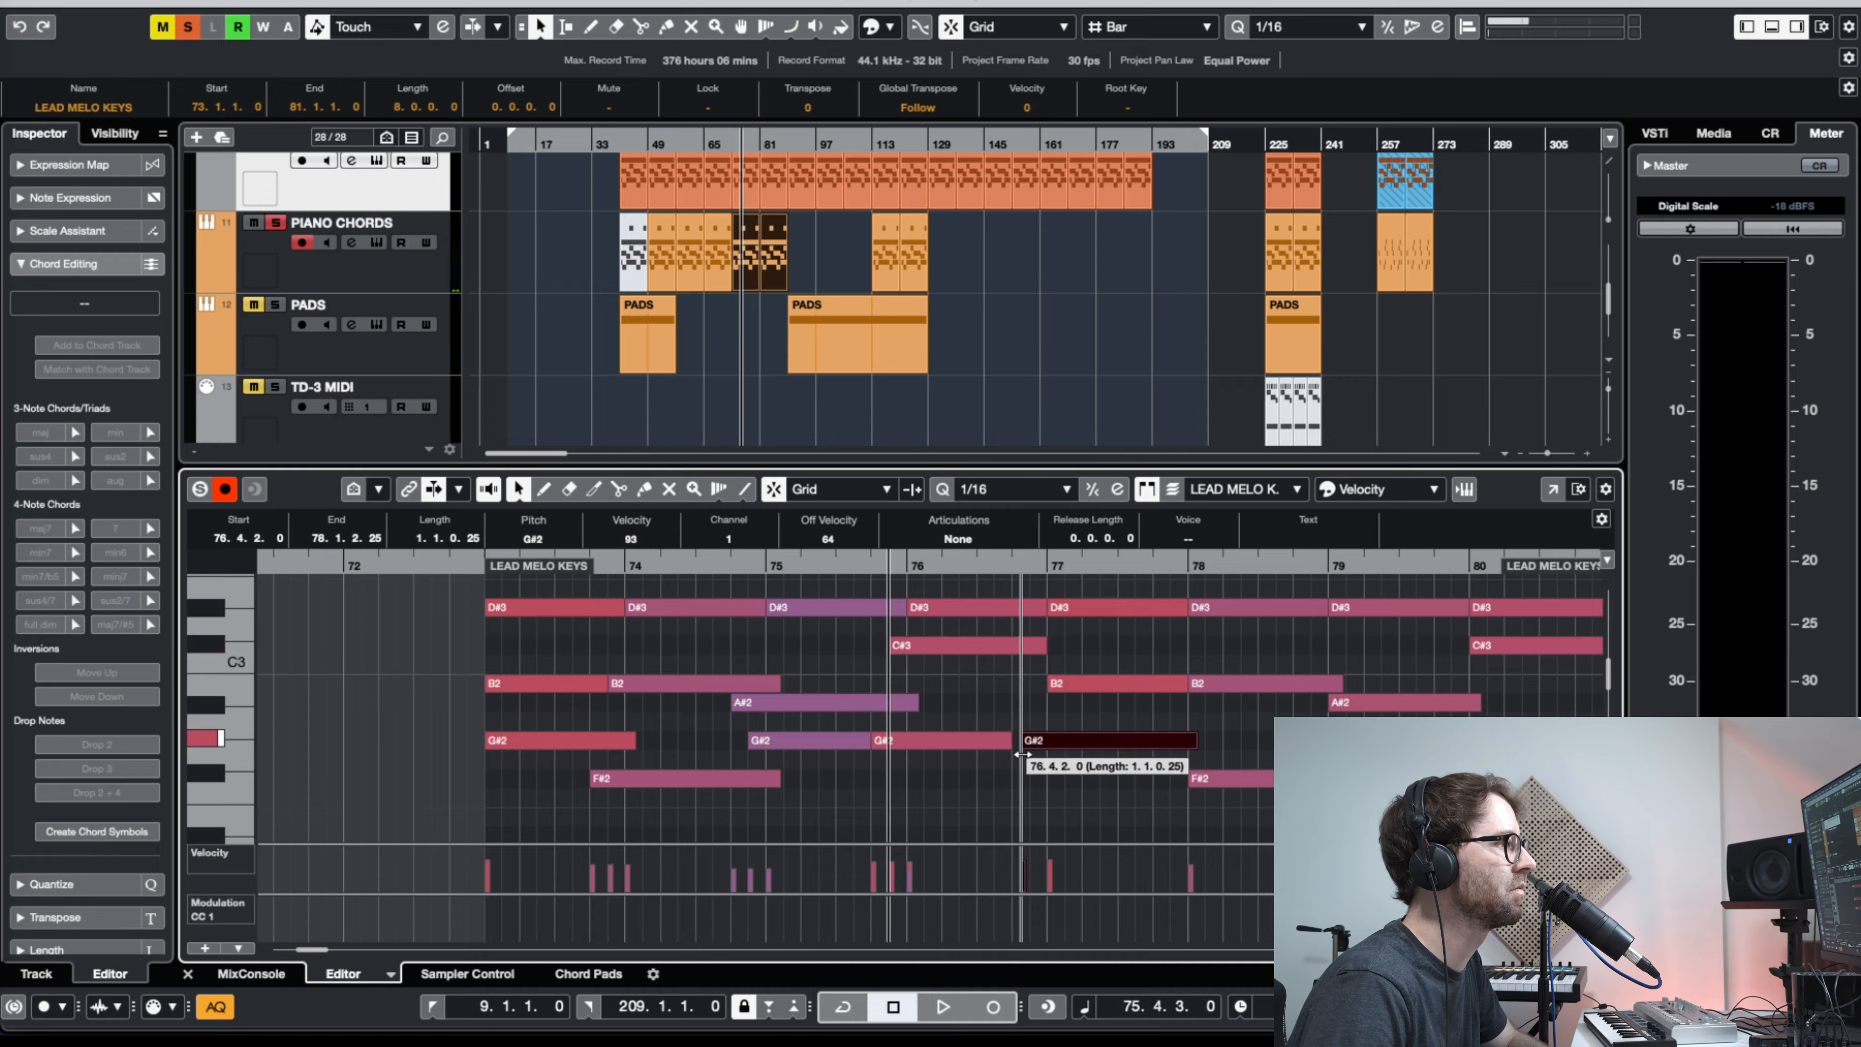
pyautogui.press('space')
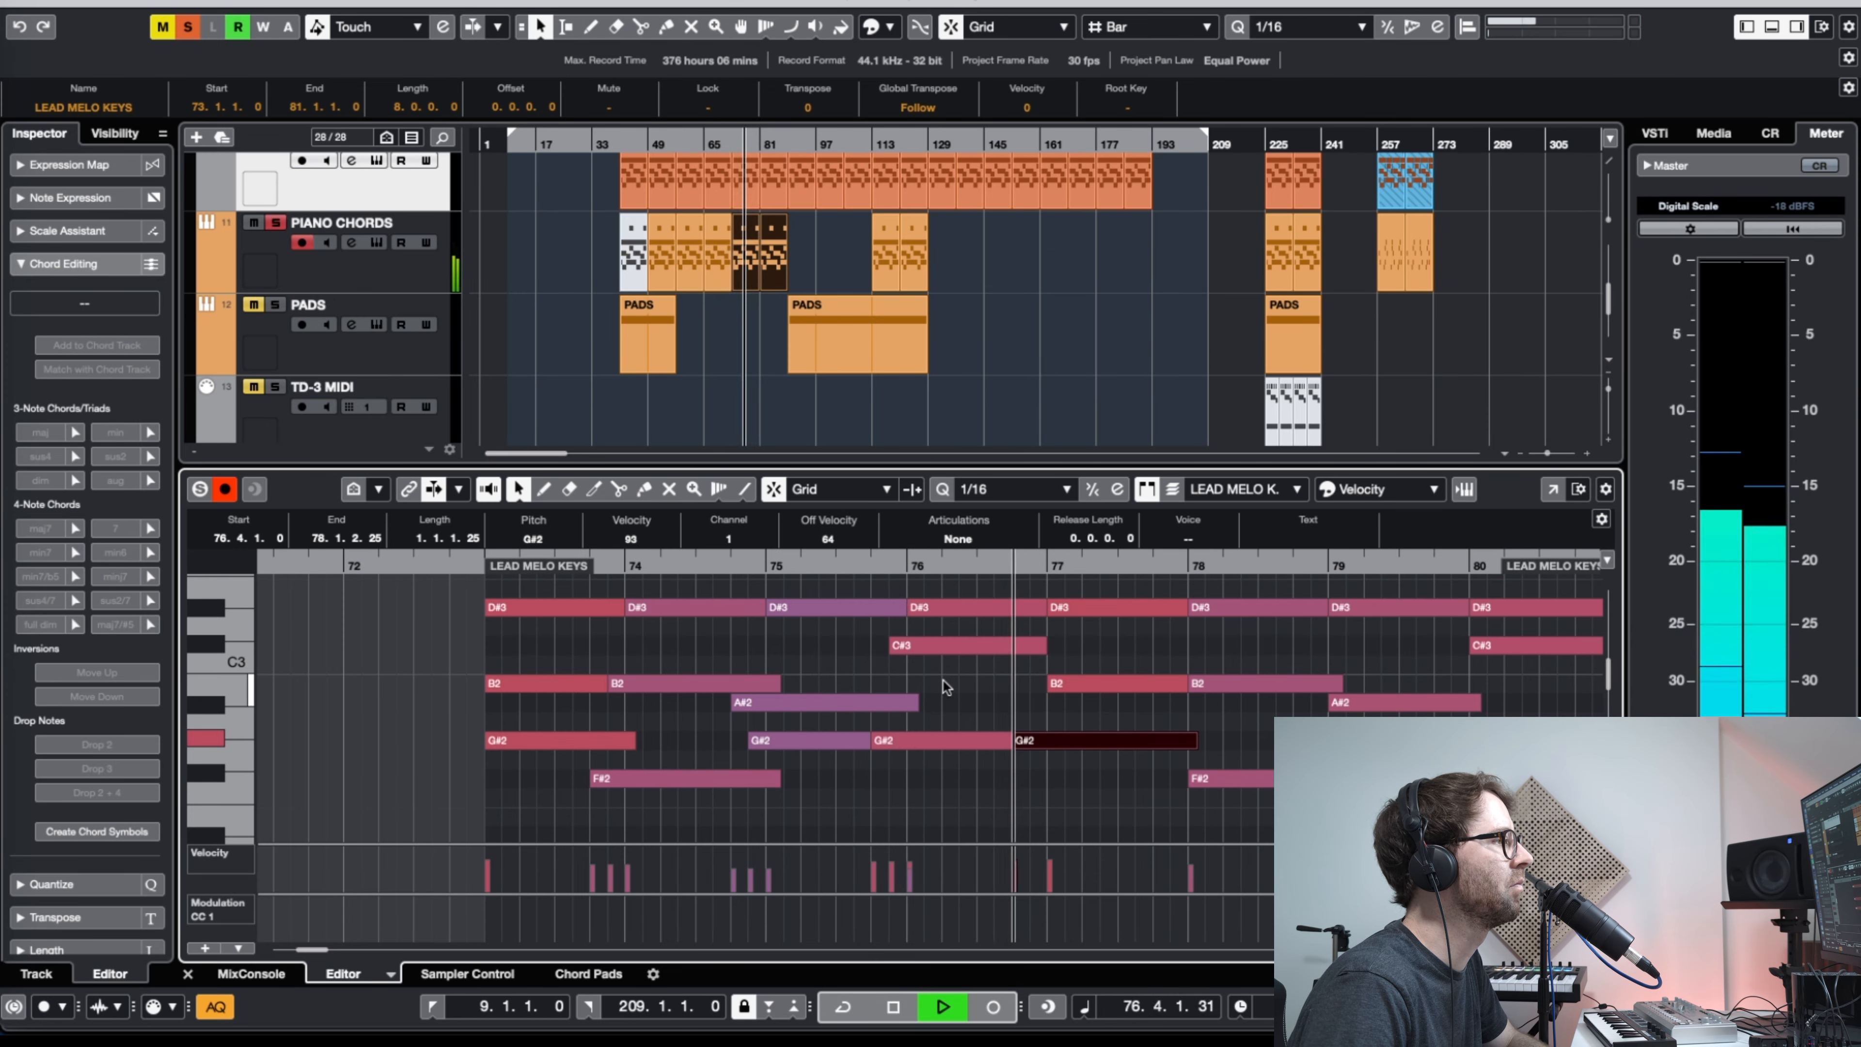
pyautogui.press('g')
pyautogui.press('h')
pyautogui.press('h')
pyautogui.press('space')
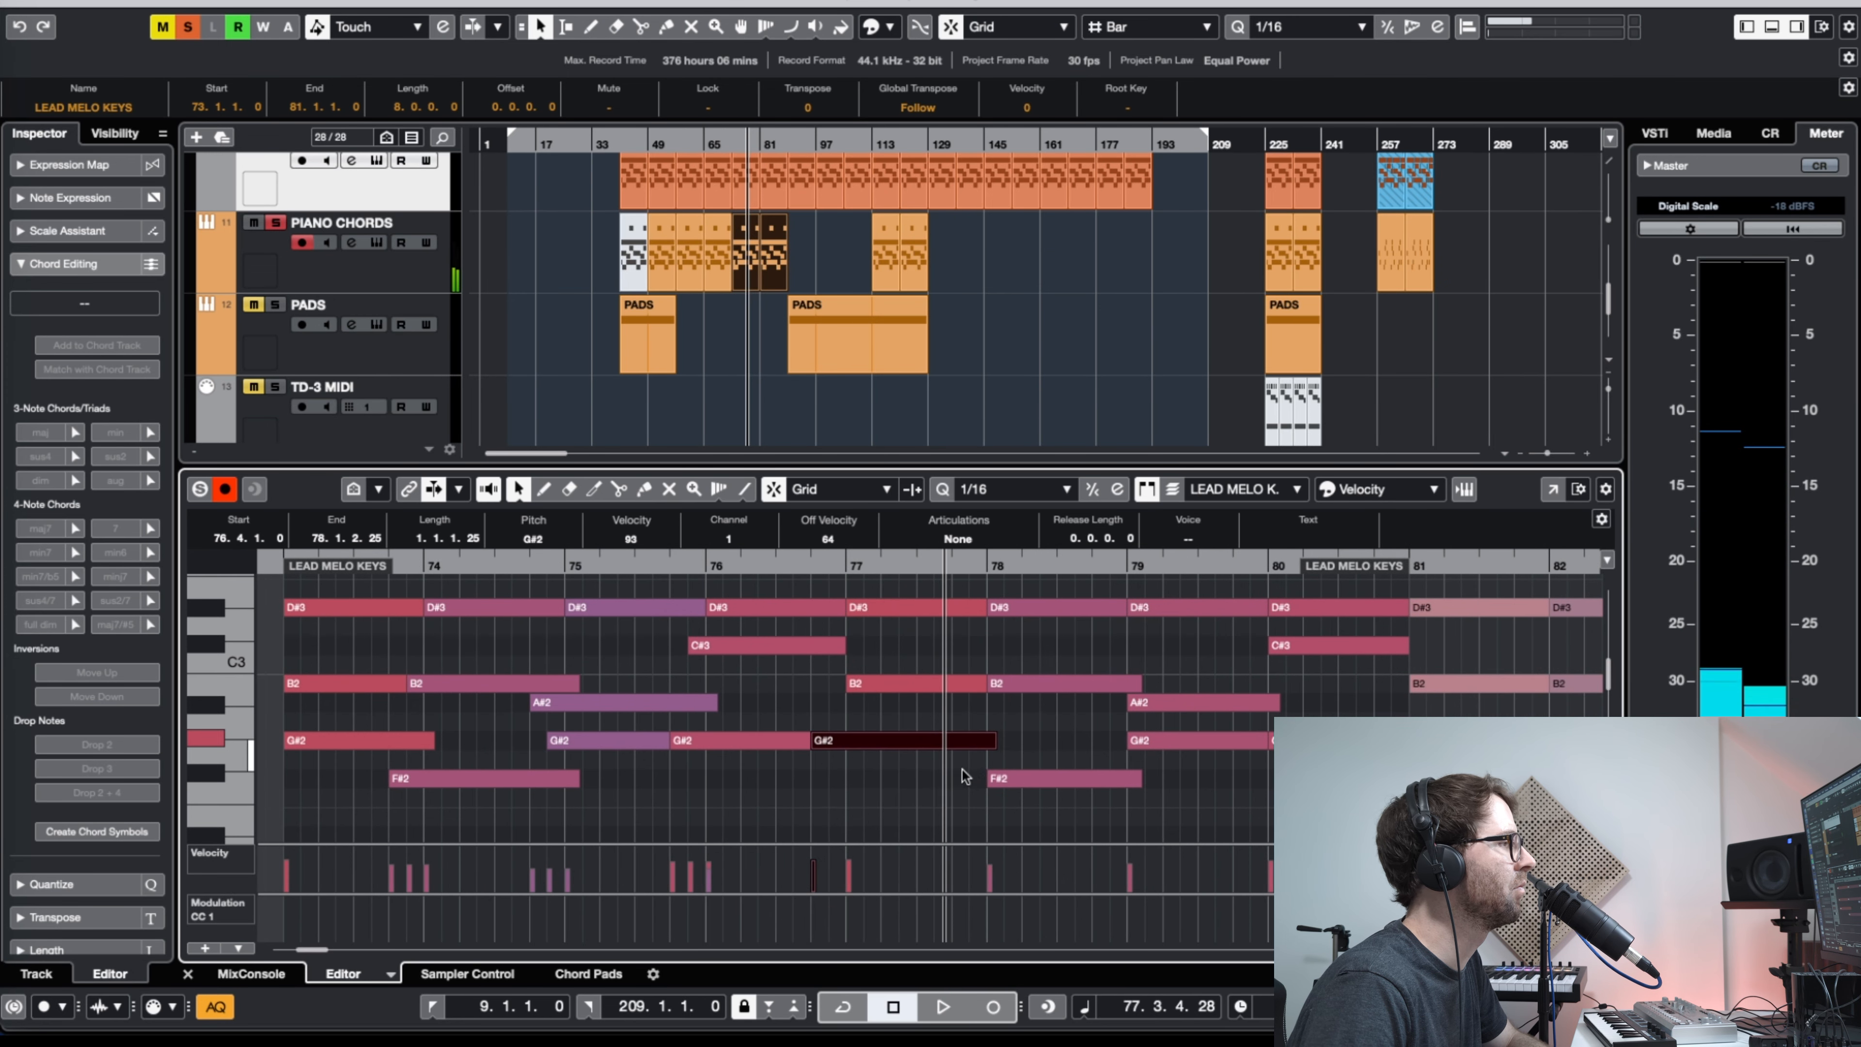
# Step: Set the bar 78 chord's F#2 start to 77.4.1 and its B2 start to 77.4.3, and replay from just before bar 73
pyautogui.click(913, 788)
pyautogui.moveTo(989, 780); pyautogui.dragTo(964, 789)
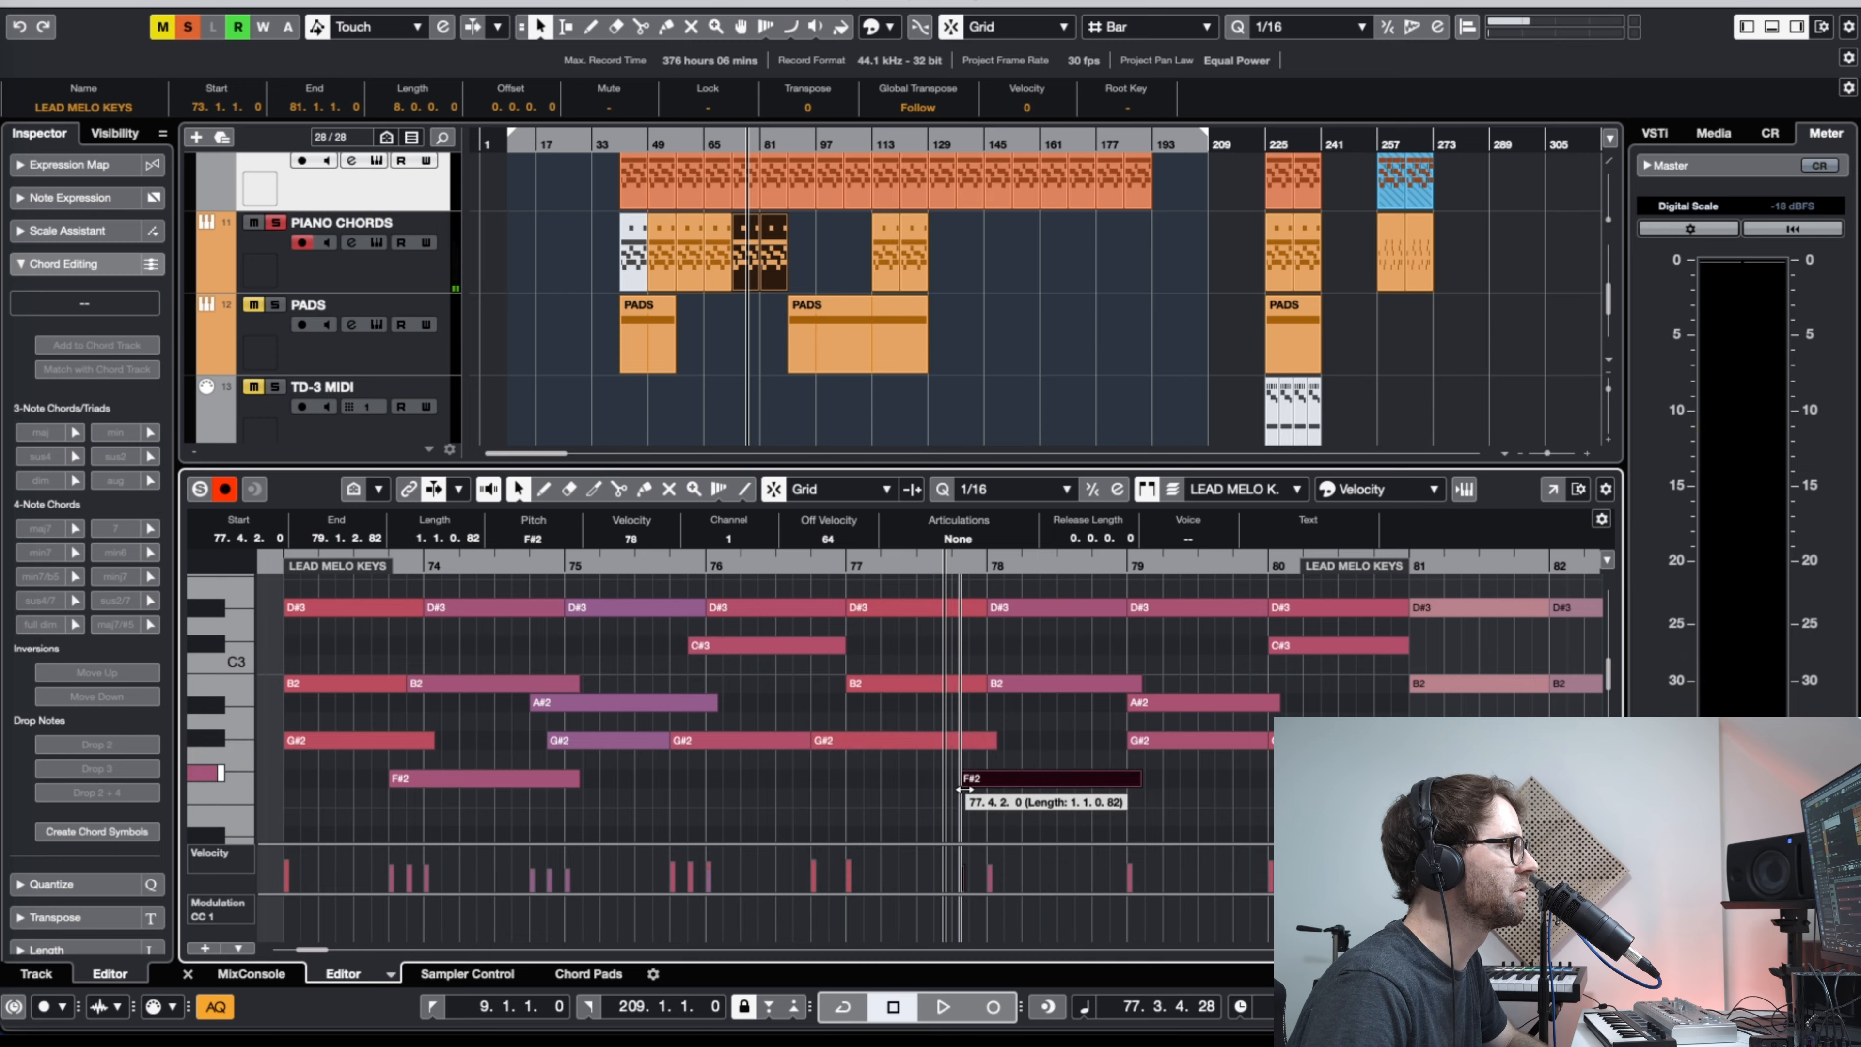
pyautogui.click(895, 790)
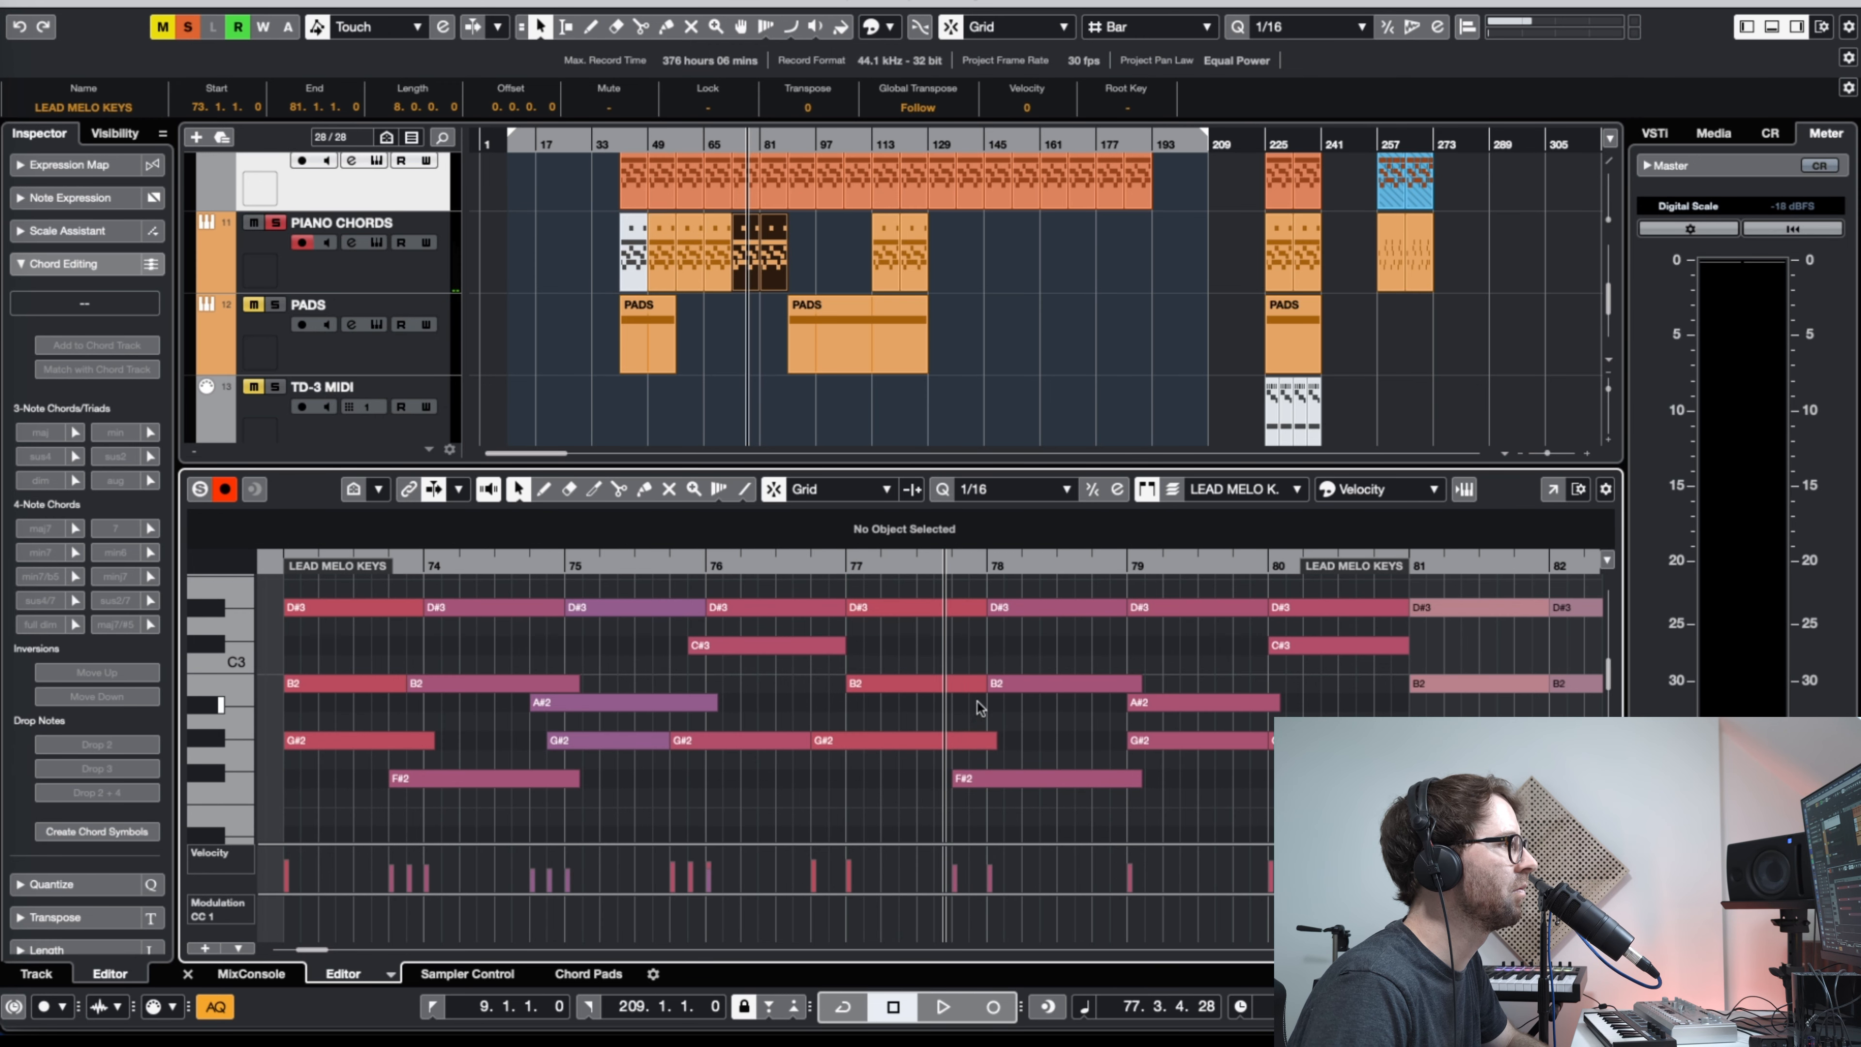
pyautogui.moveTo(980, 686); pyautogui.dragTo(986, 689)
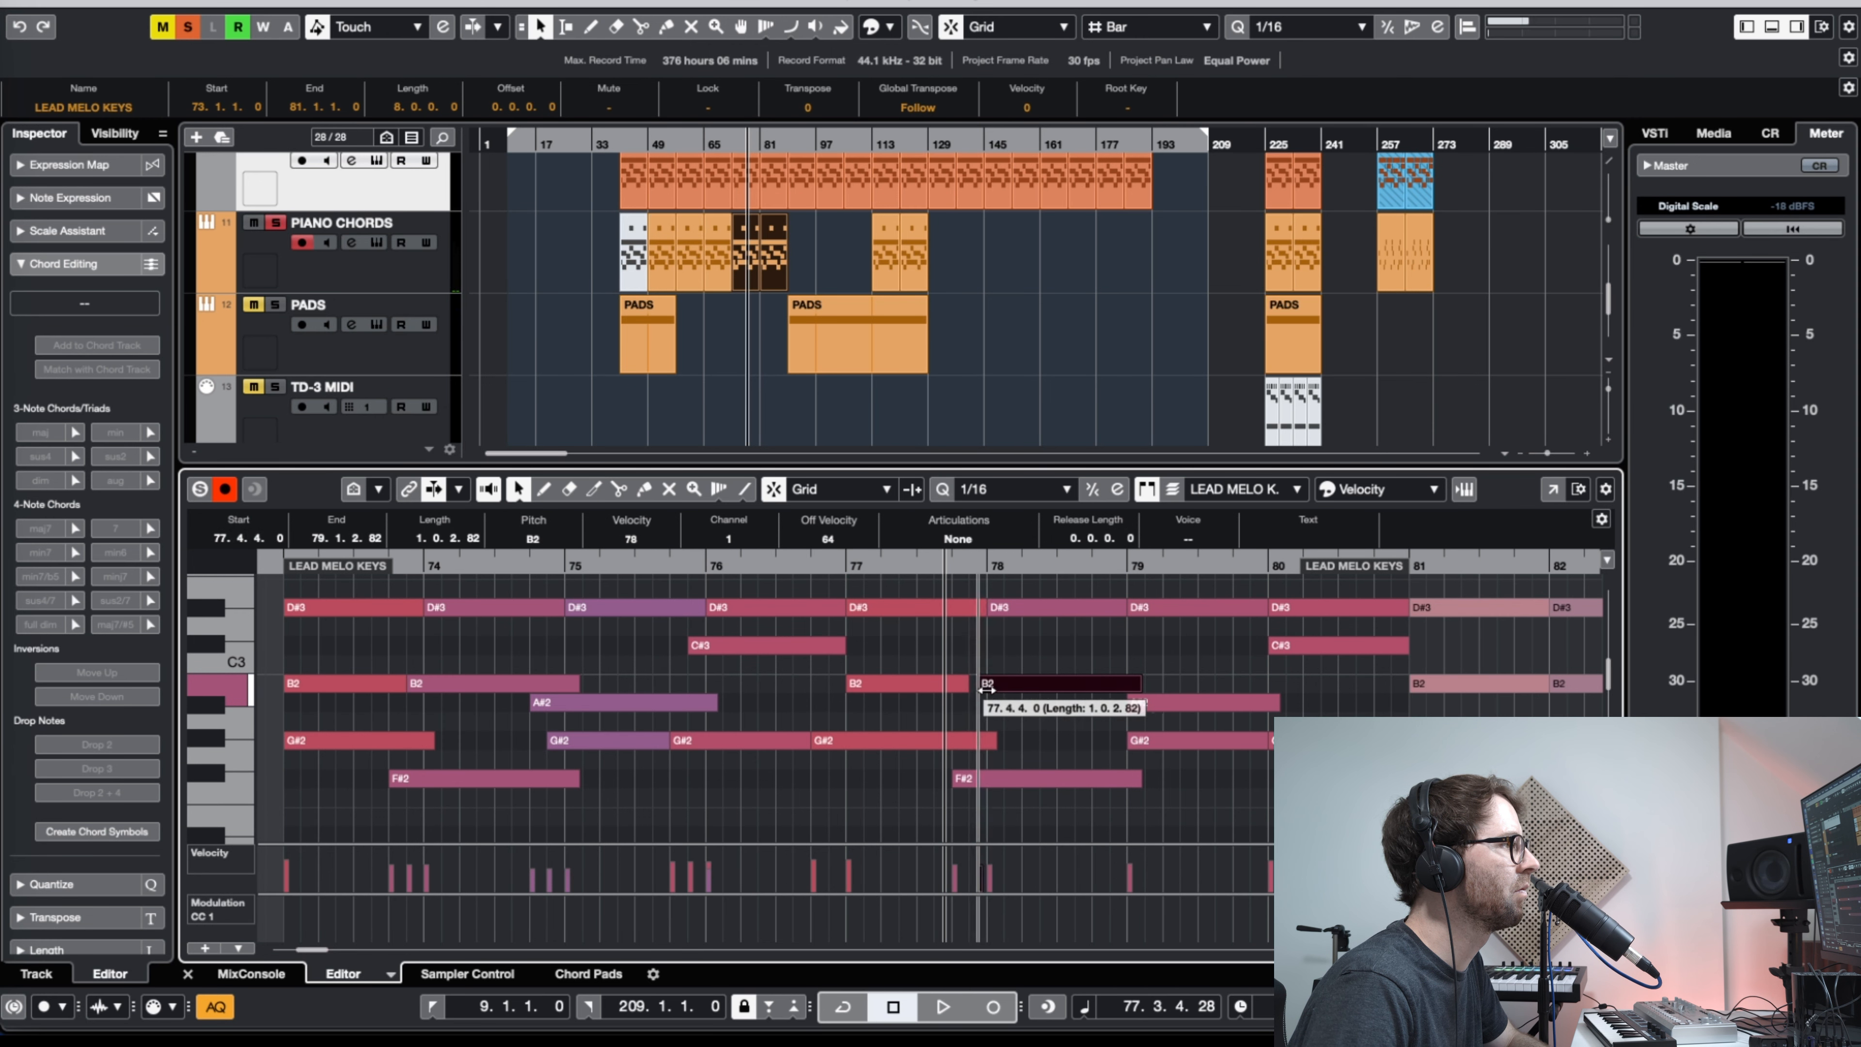
pyautogui.press('g')
pyautogui.press('g')
pyautogui.press('space')
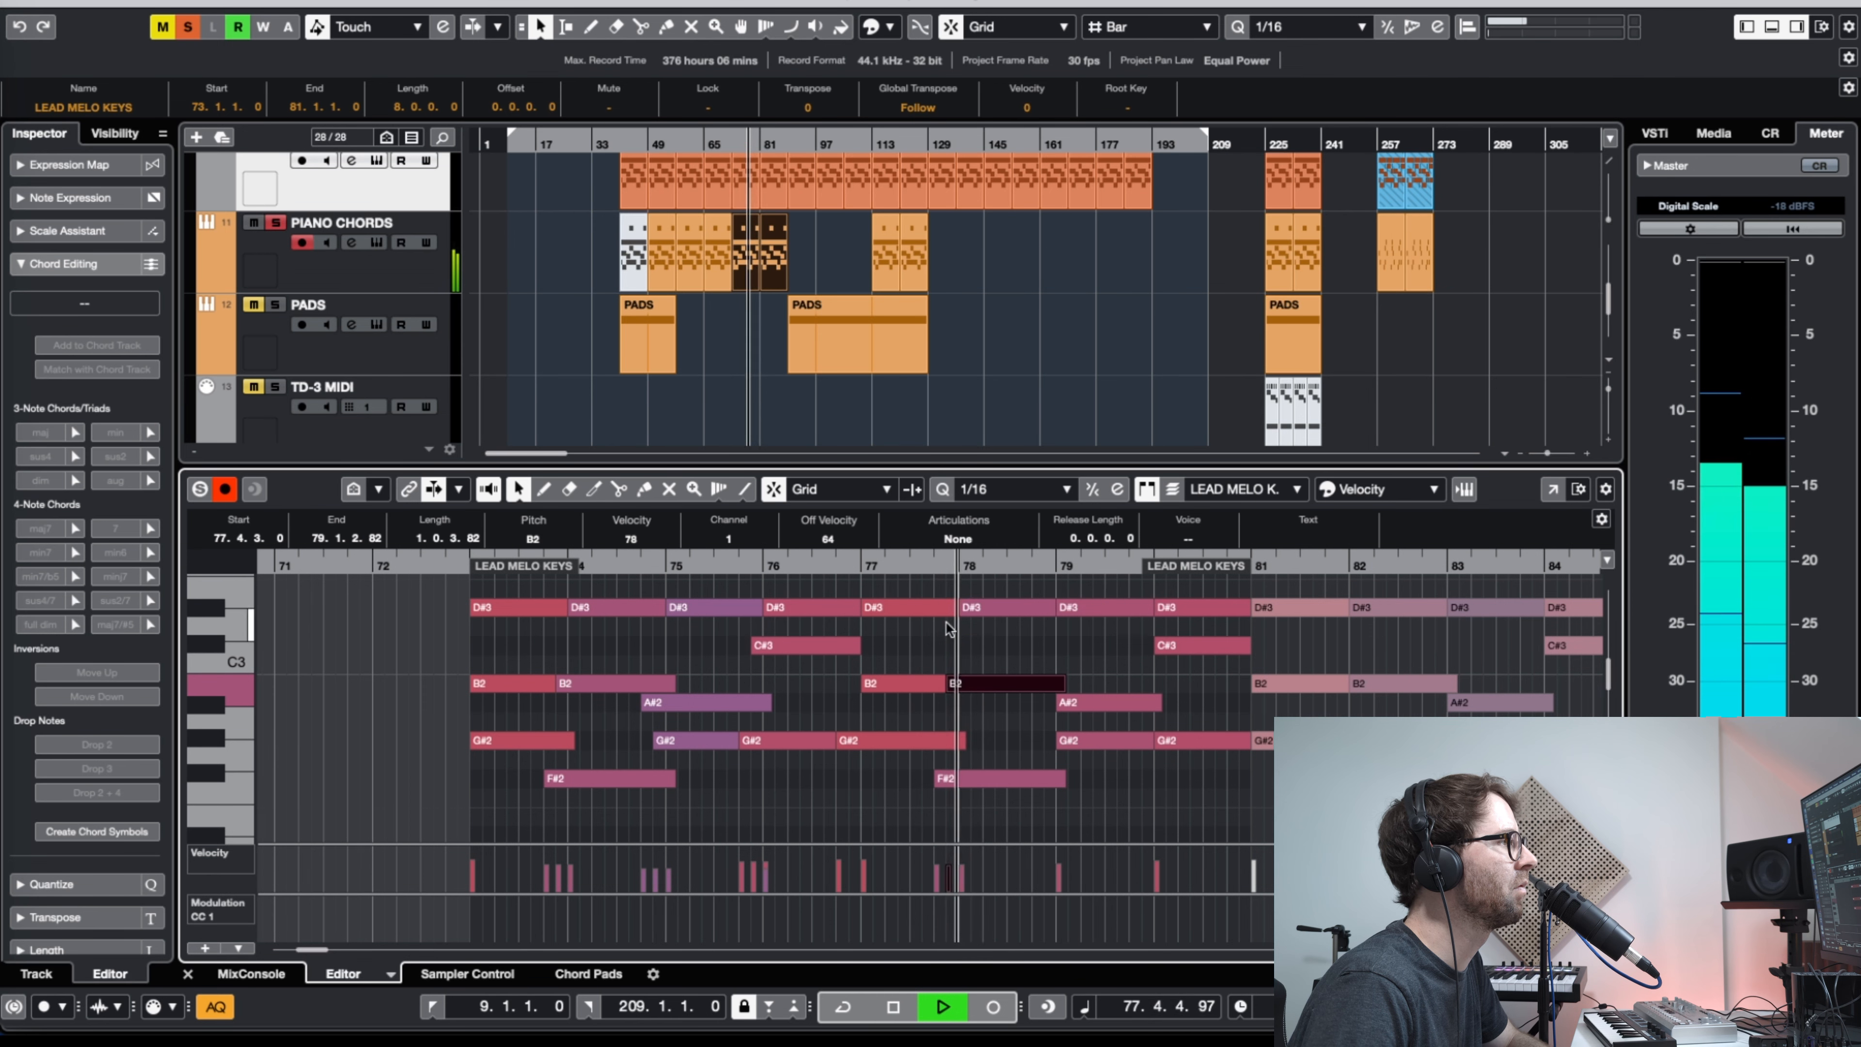
pyautogui.moveTo(932, 566); pyautogui.dragTo(453, 569)
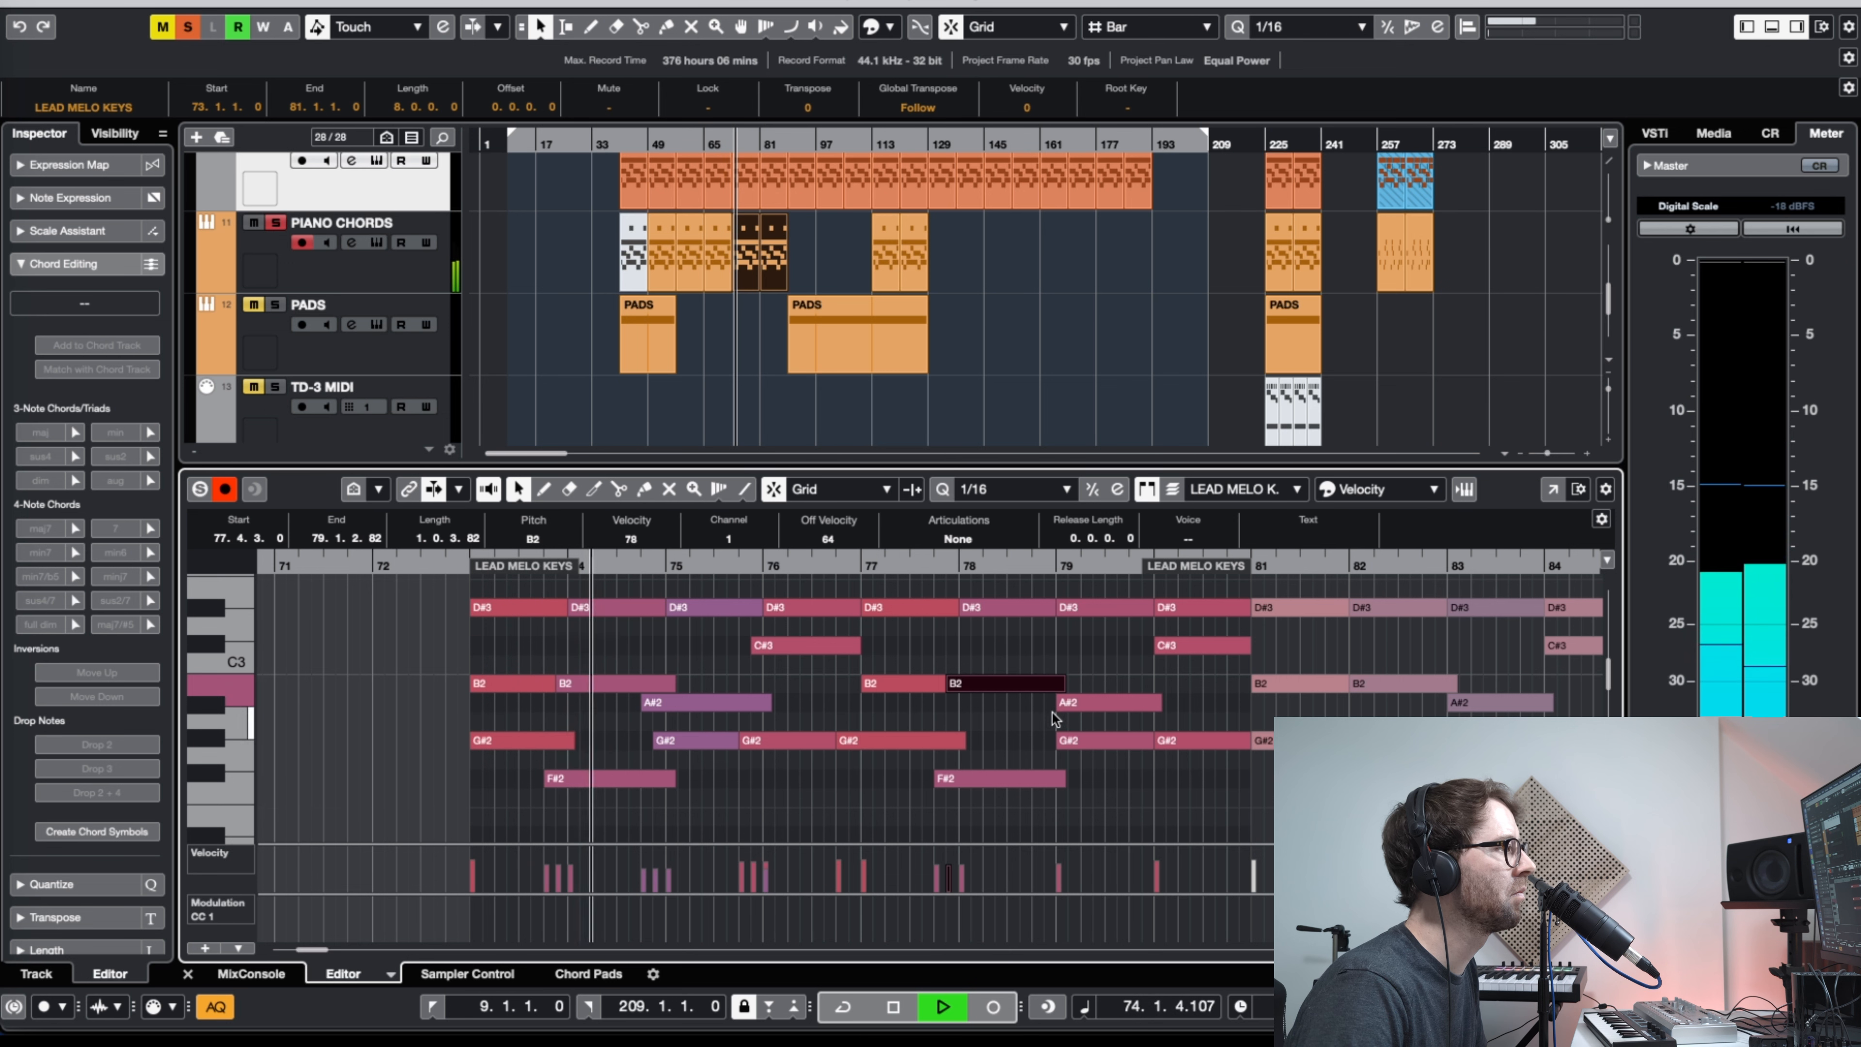
# Step: Set the bar 79 chord's A#2 start to 78.4.1 and its G#2 start to 78.4.3, and stop playback
pyautogui.moveTo(1057, 705); pyautogui.dragTo(1033, 709)
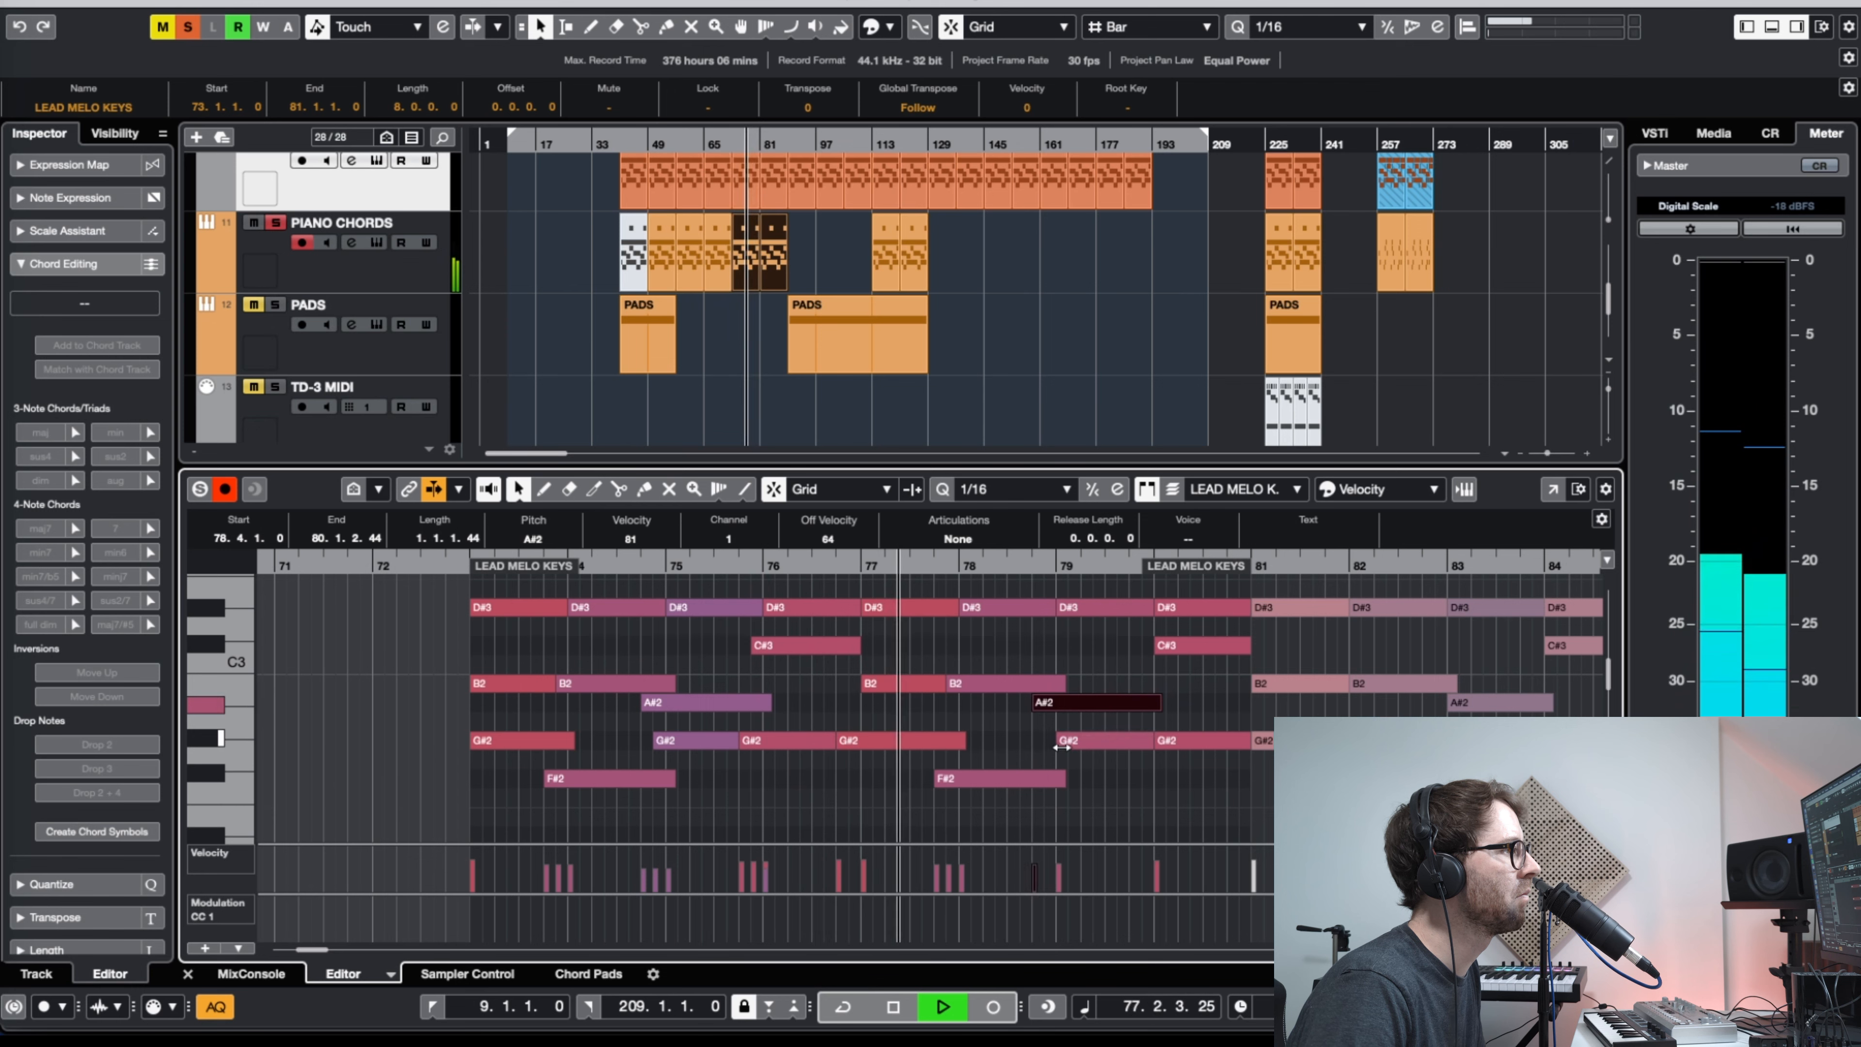
pyautogui.moveTo(1058, 740); pyautogui.dragTo(1046, 741)
pyautogui.click(1110, 774)
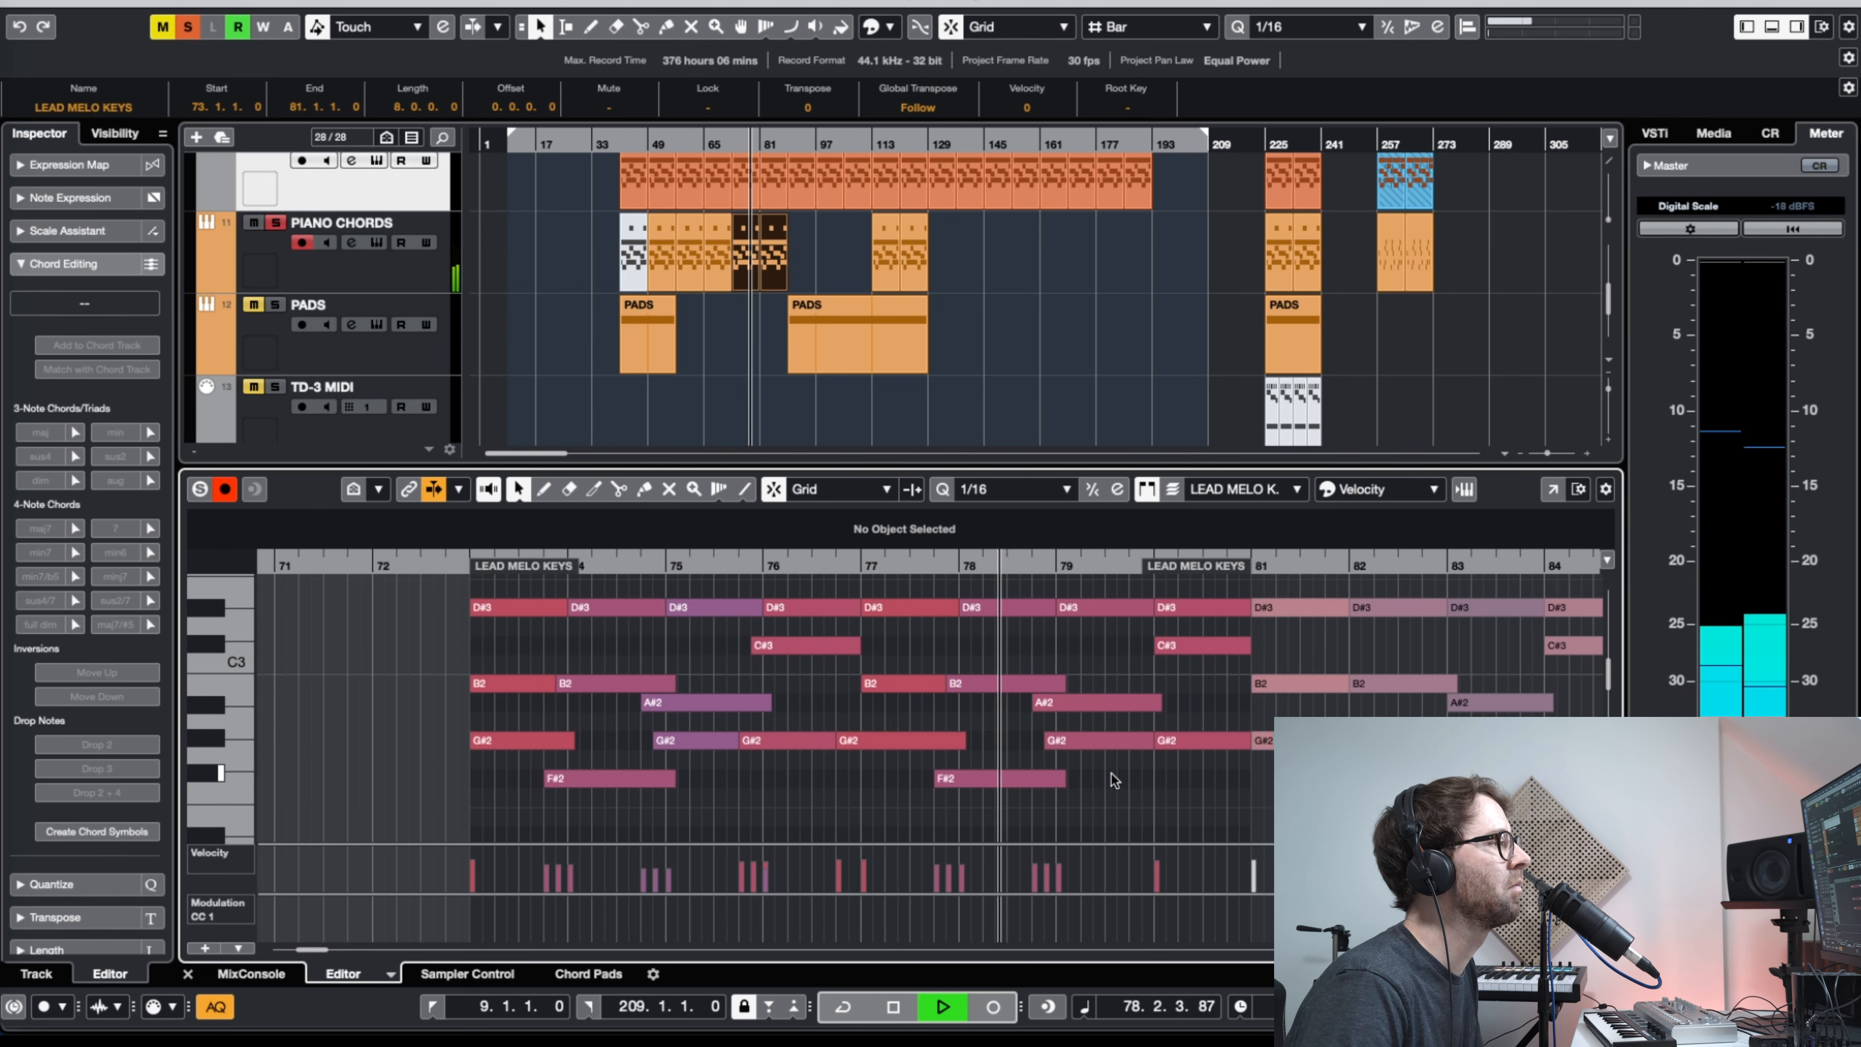
pyautogui.press('space')
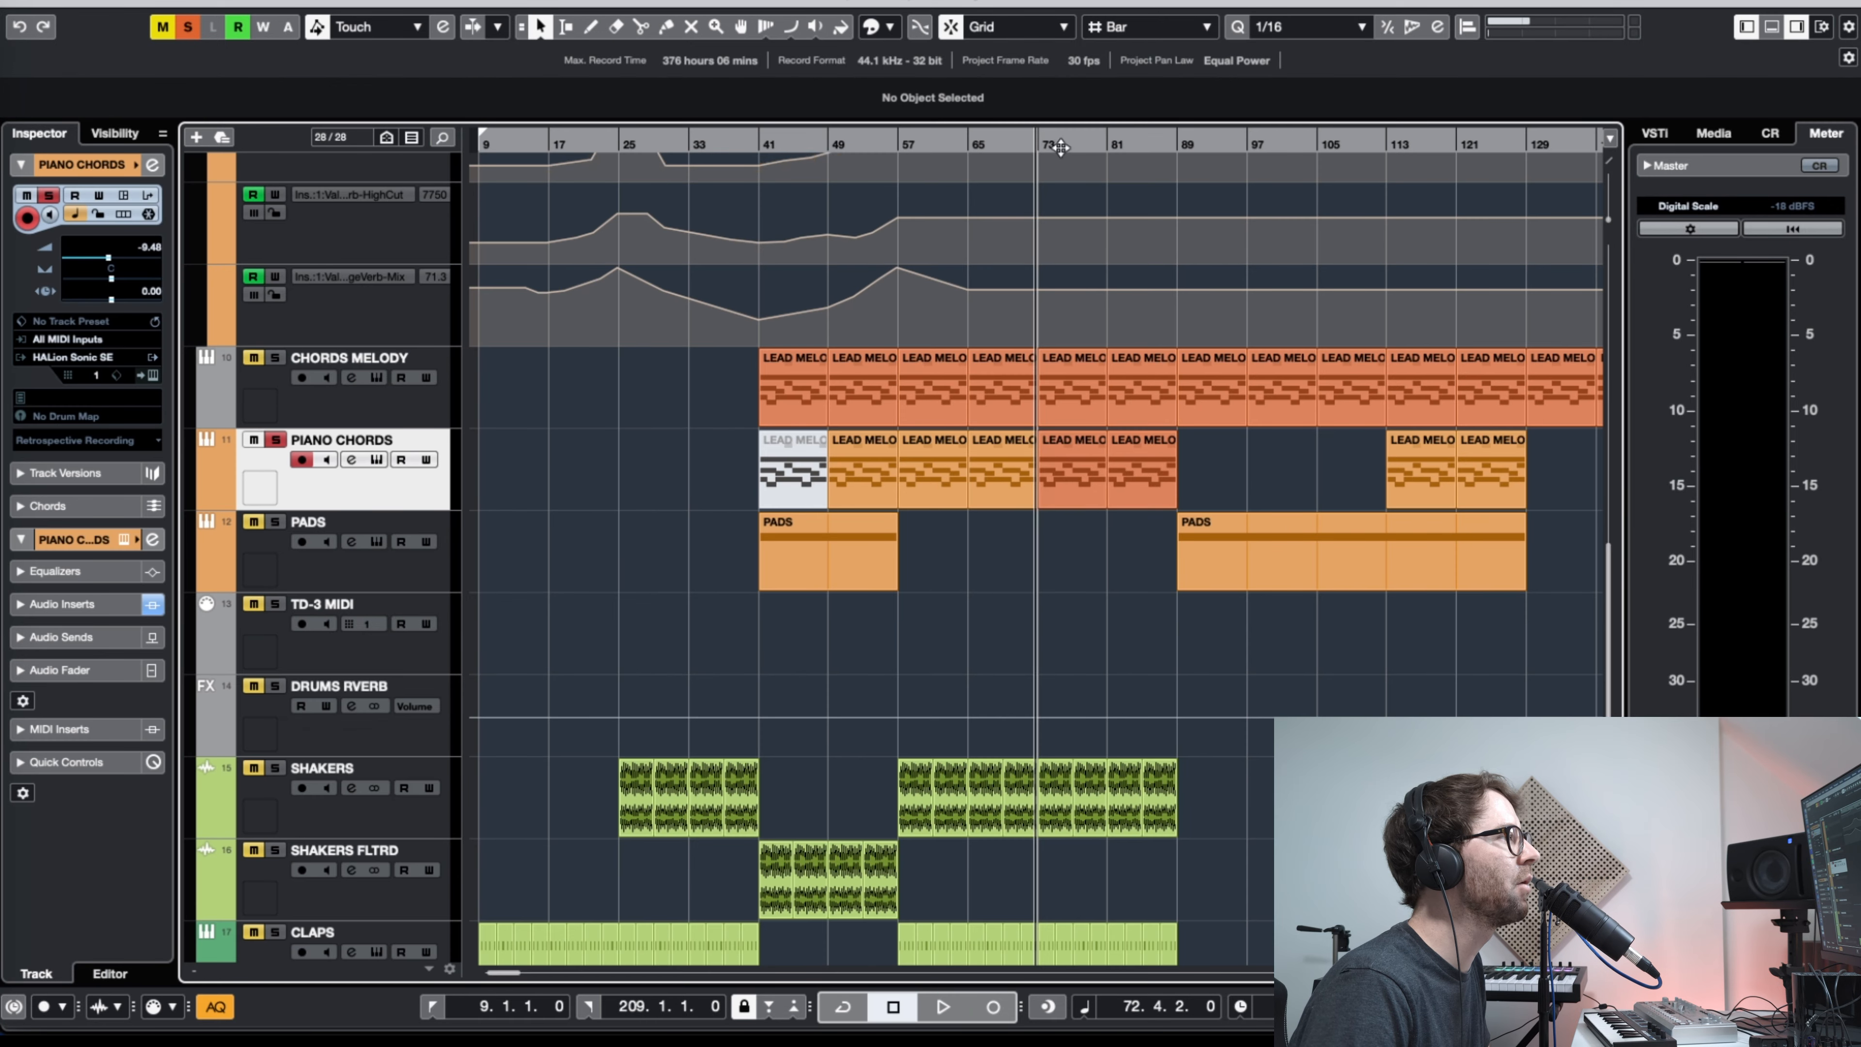
# Step: Listen to the full arrangement from about bar 57 and review the PIANO CHORDS and PADS parts from bar 73 on
pyautogui.moveTo(1060, 148); pyautogui.dragTo(906, 148)
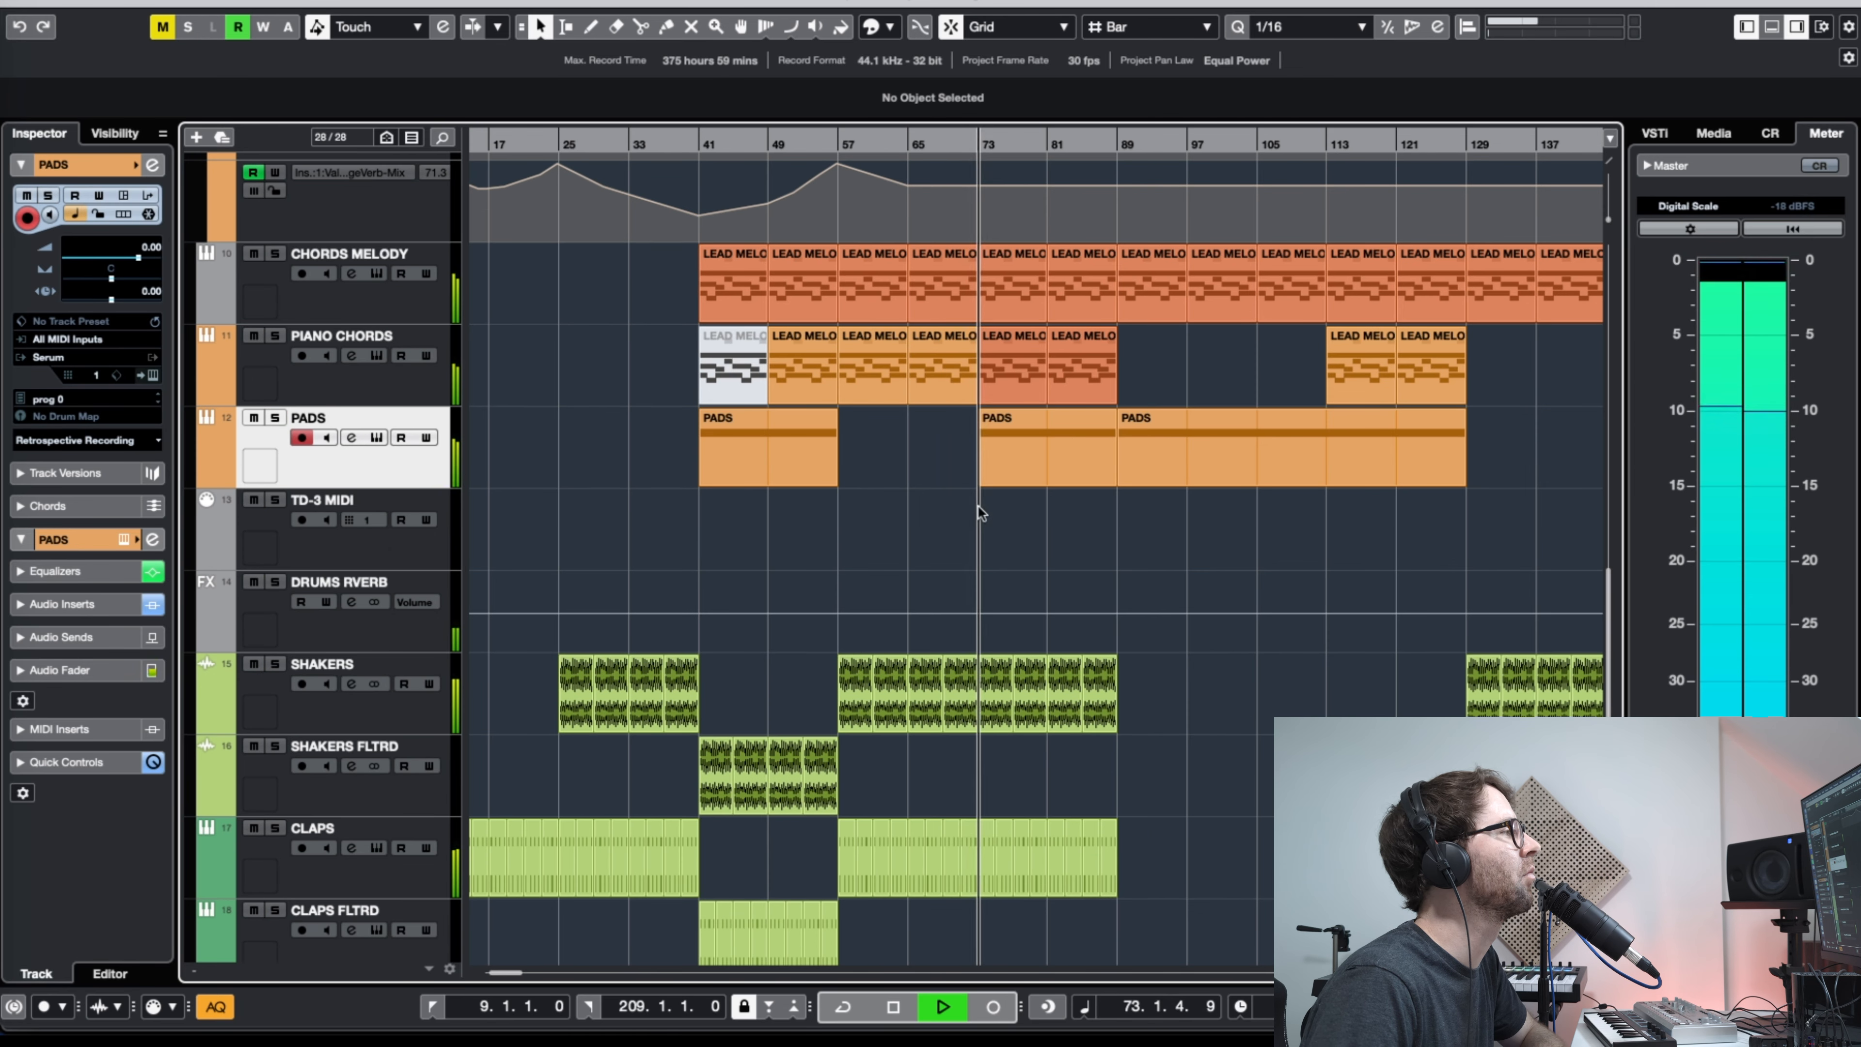
pyautogui.press('g')
pyautogui.press('g')
pyautogui.press('g')
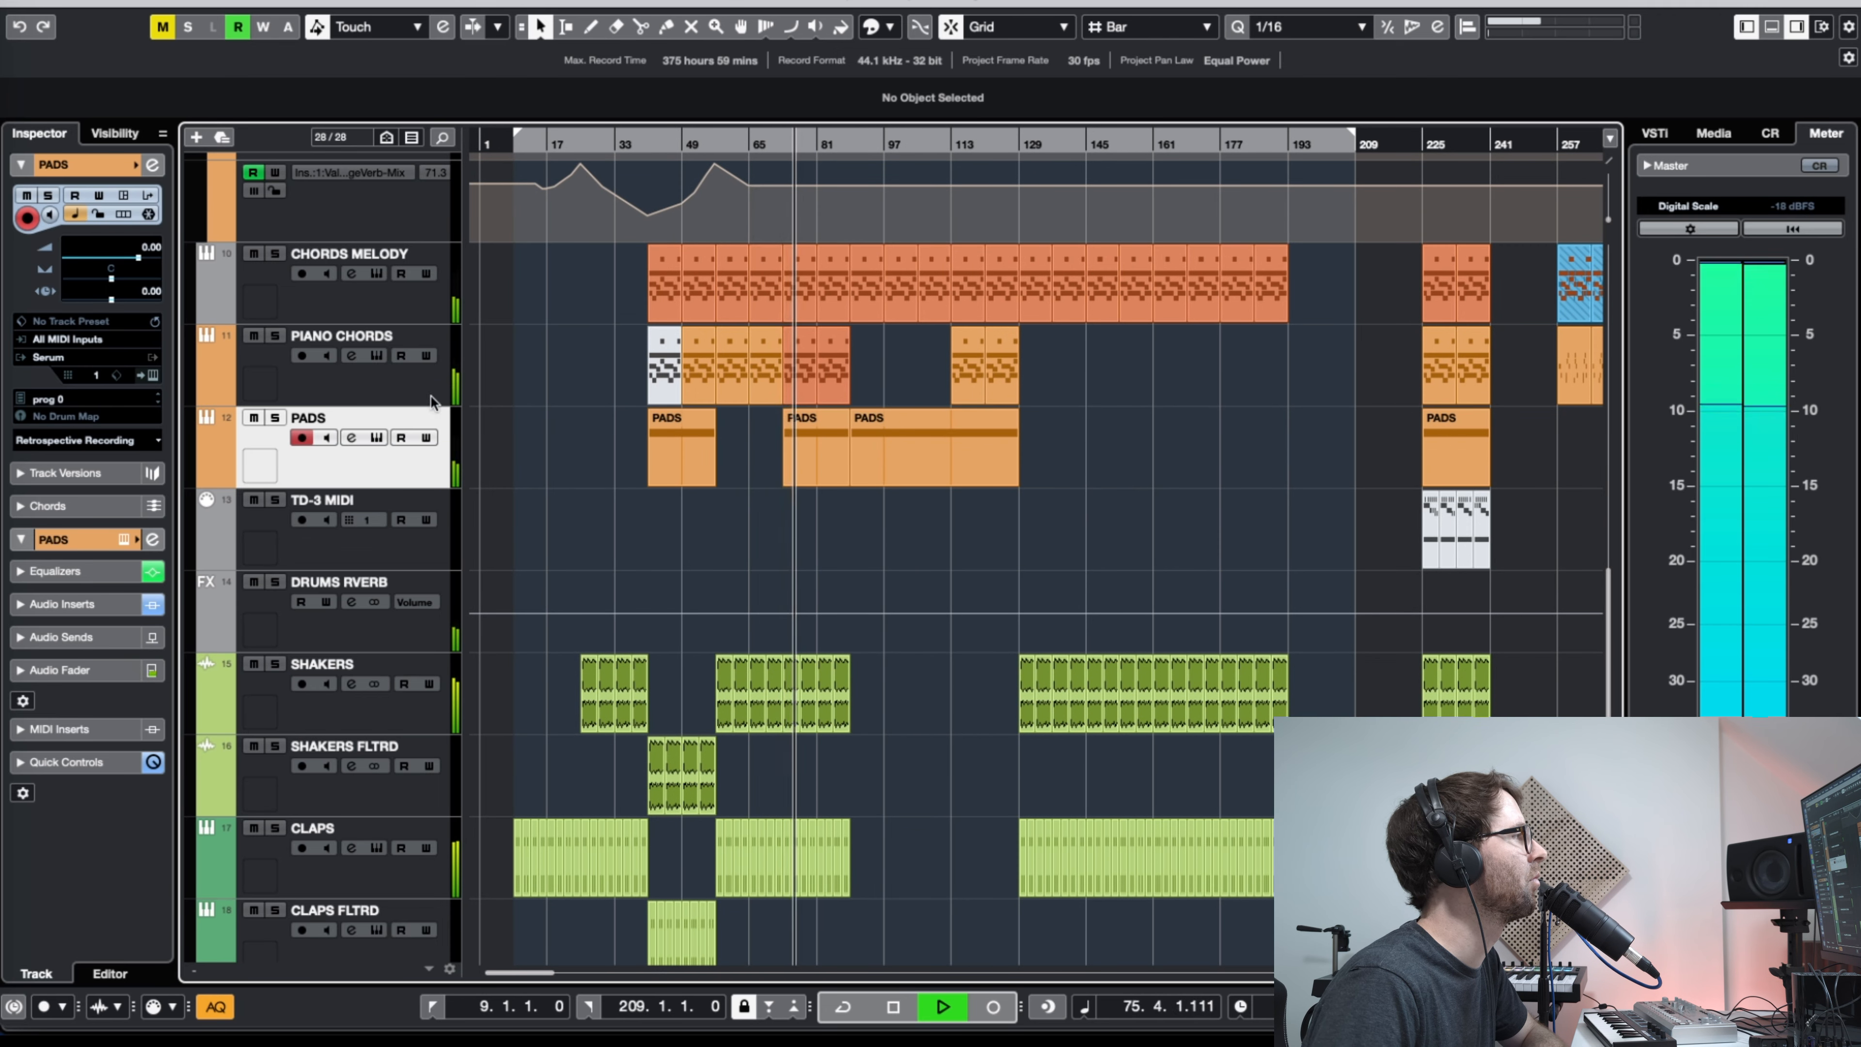
pyautogui.click(355, 394)
pyautogui.scroll(2, 553, 379)
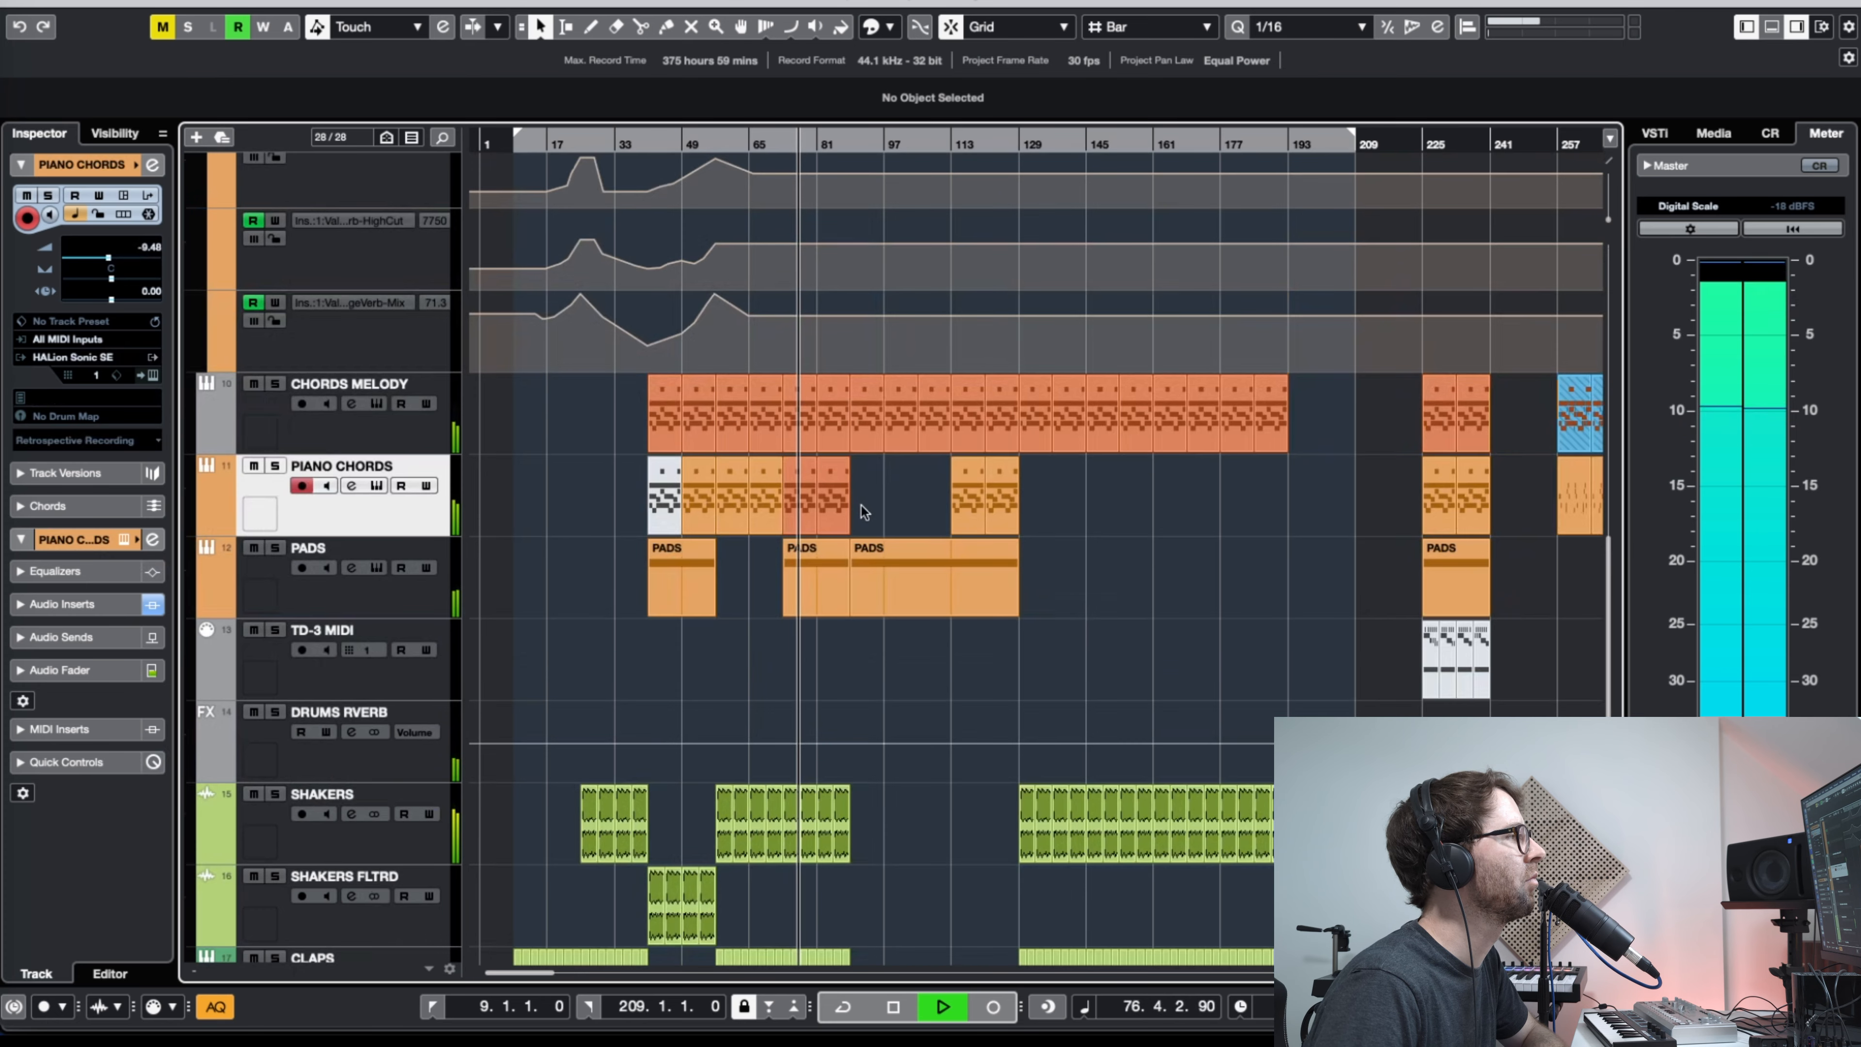
pyautogui.scroll(3, 895, 503)
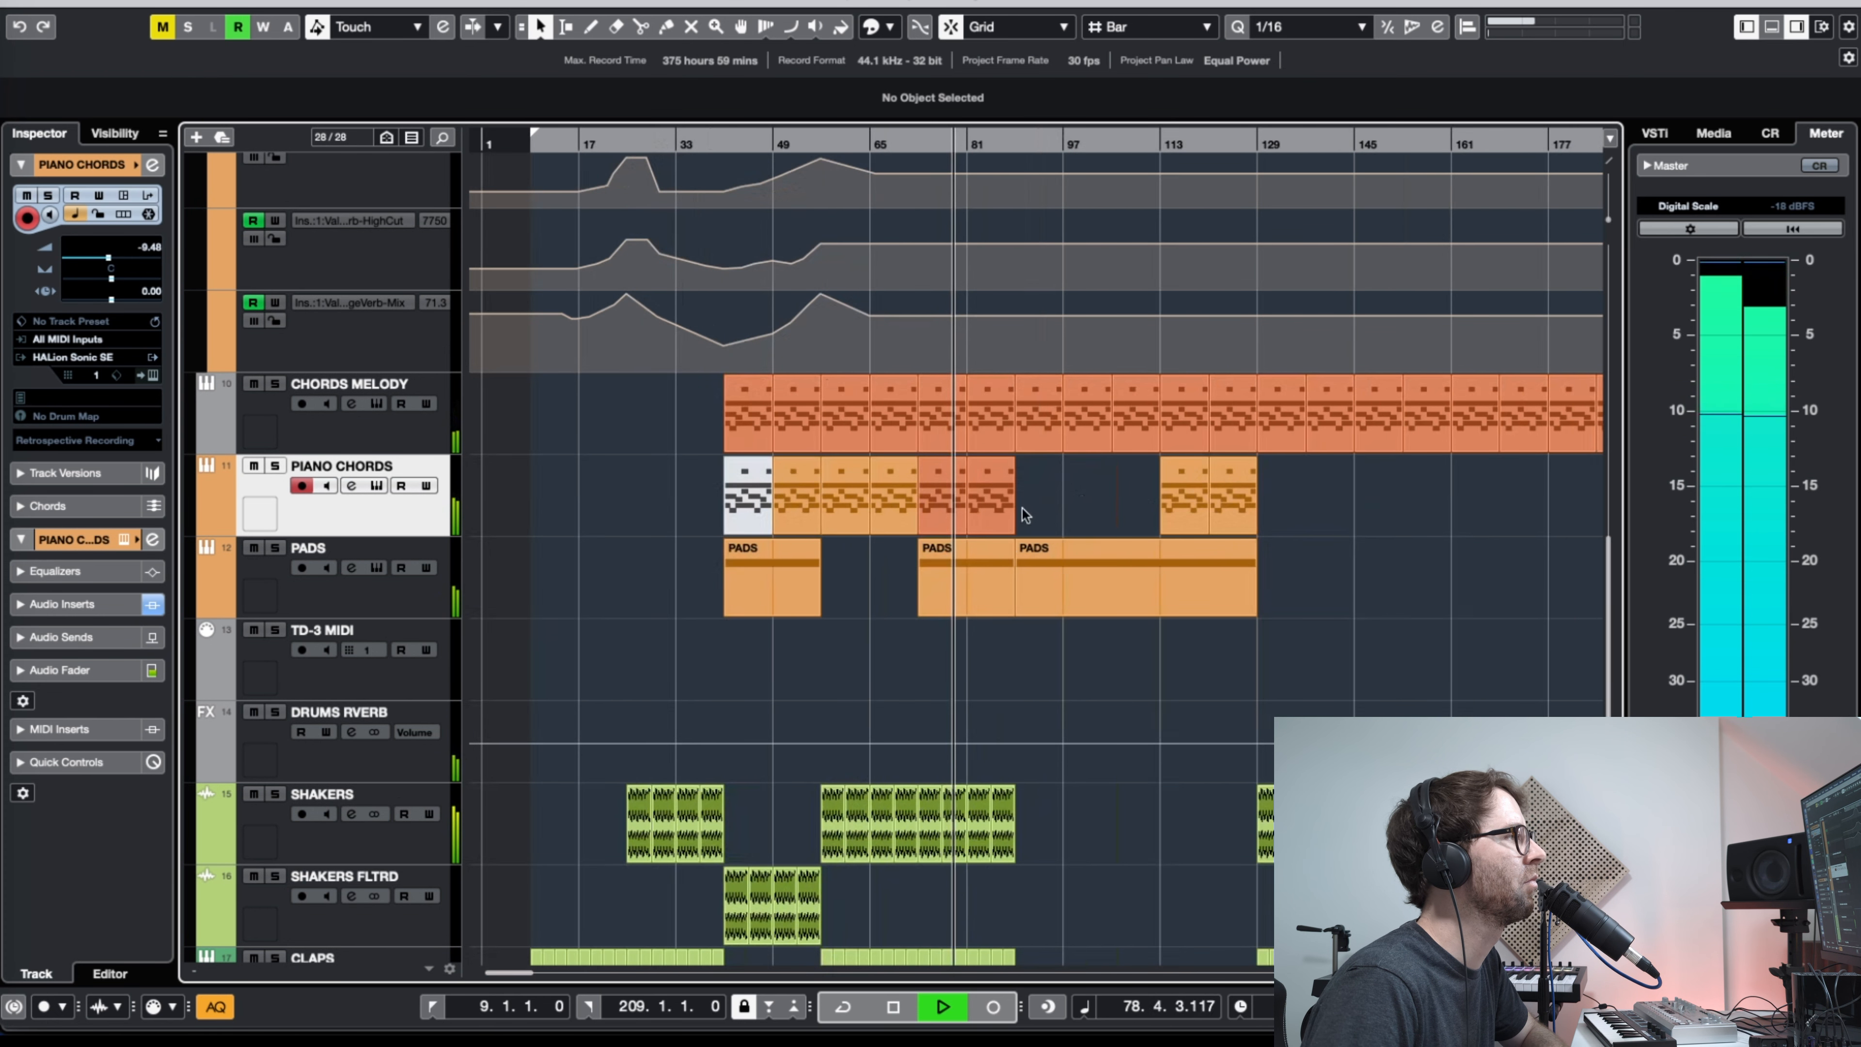
pyautogui.scroll(4, 1161, 508)
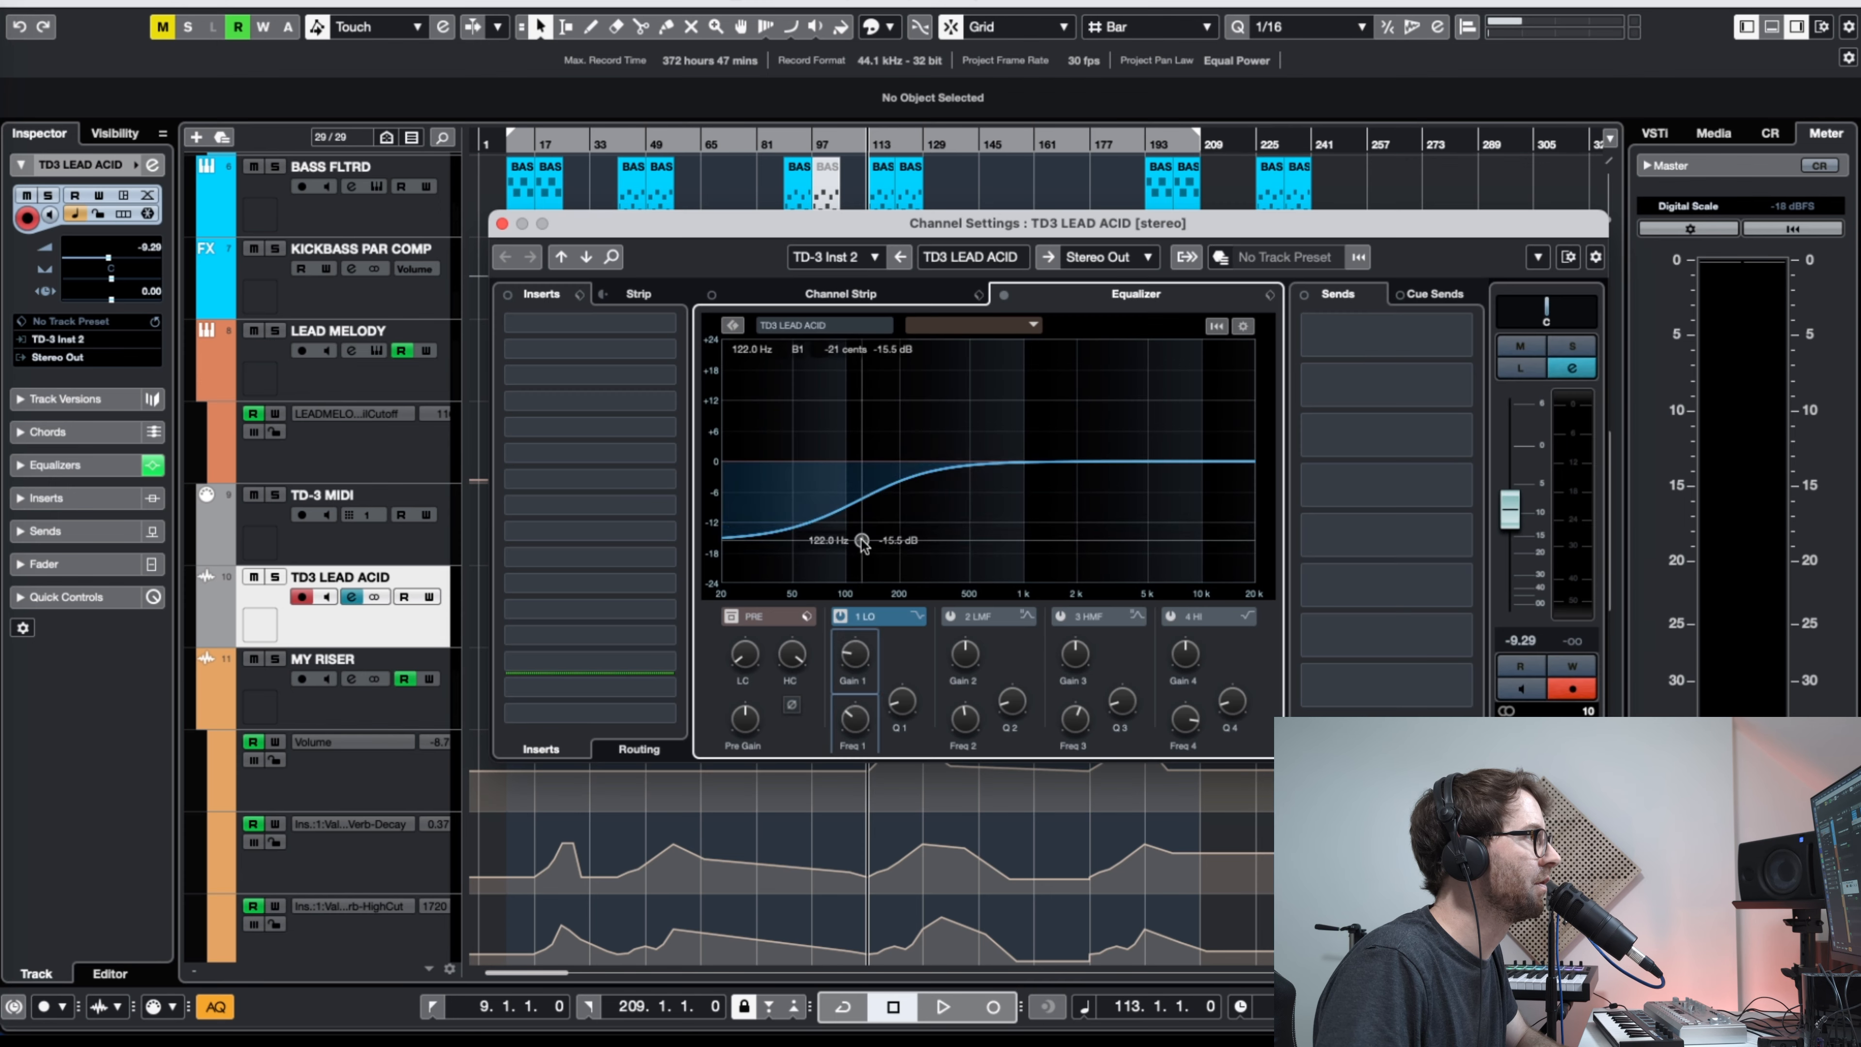
# Step: Close the TD3 LEAD ACID channel settings and check the track levels in the MixConsole during playback
pyautogui.click(502, 223)
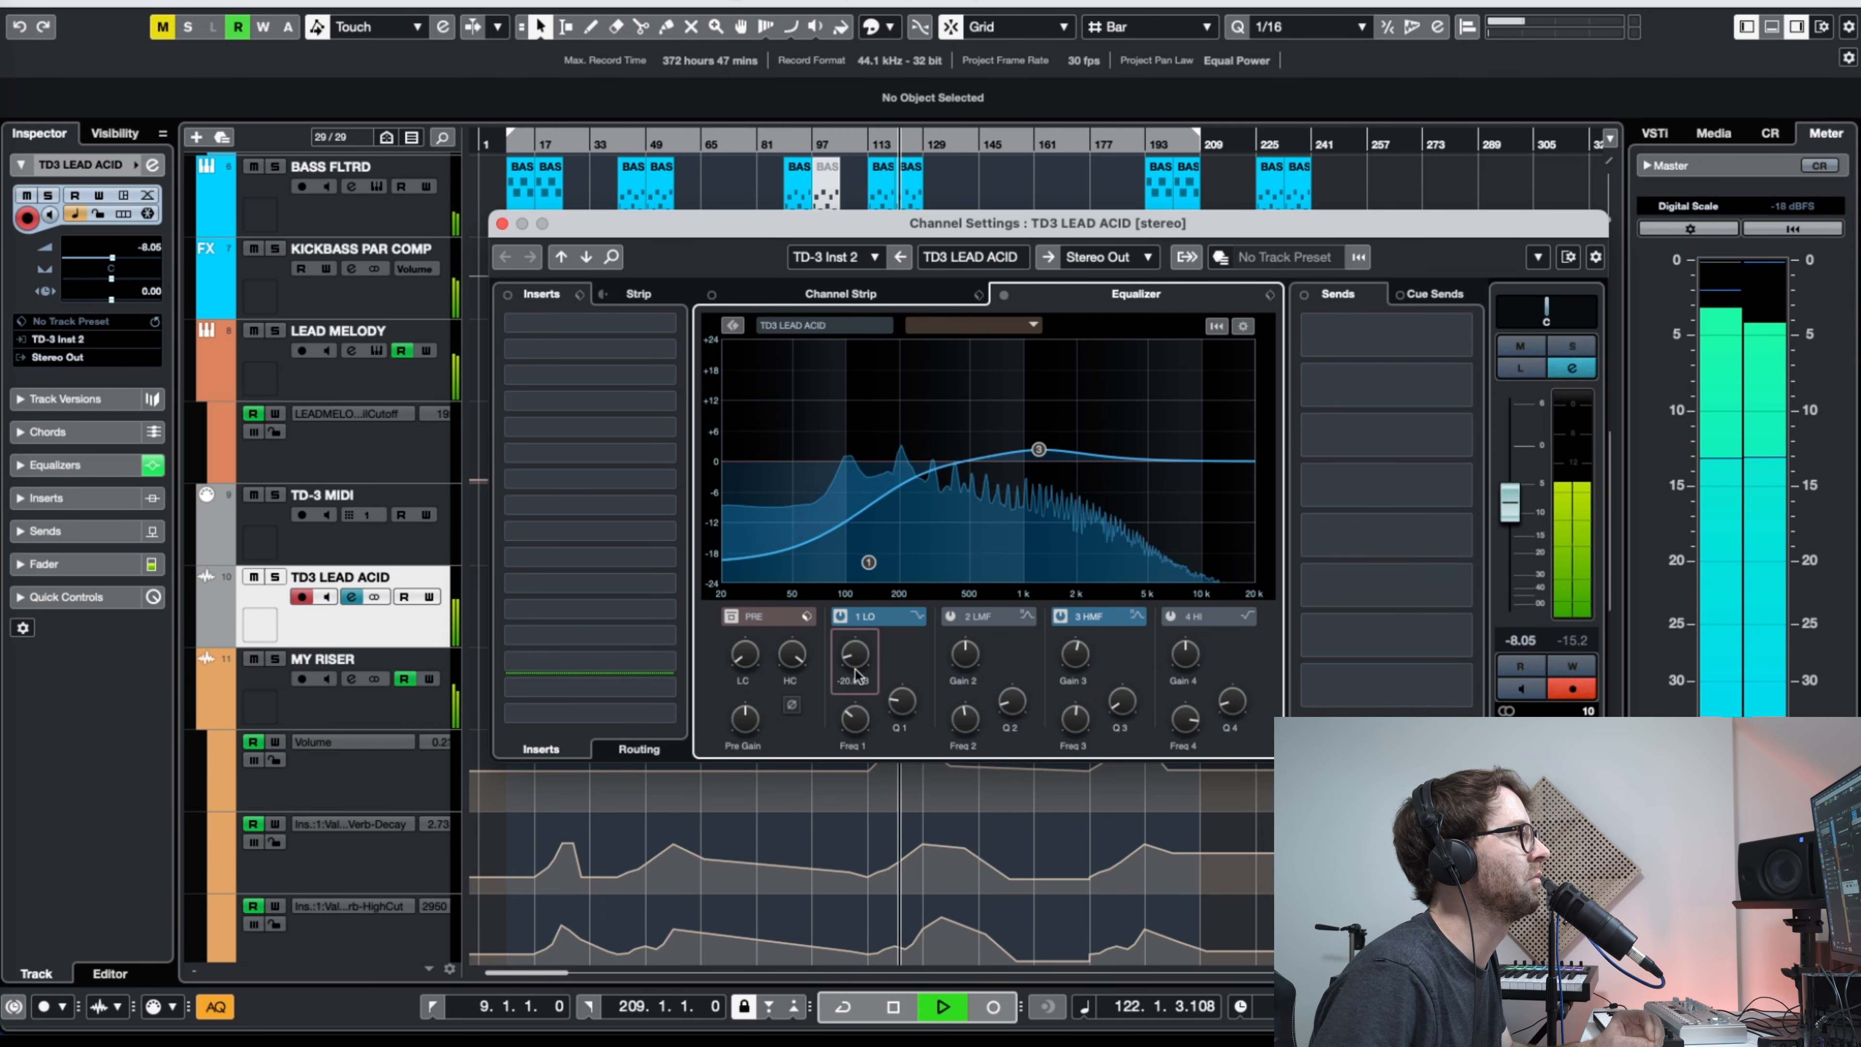
pyautogui.click(352, 596)
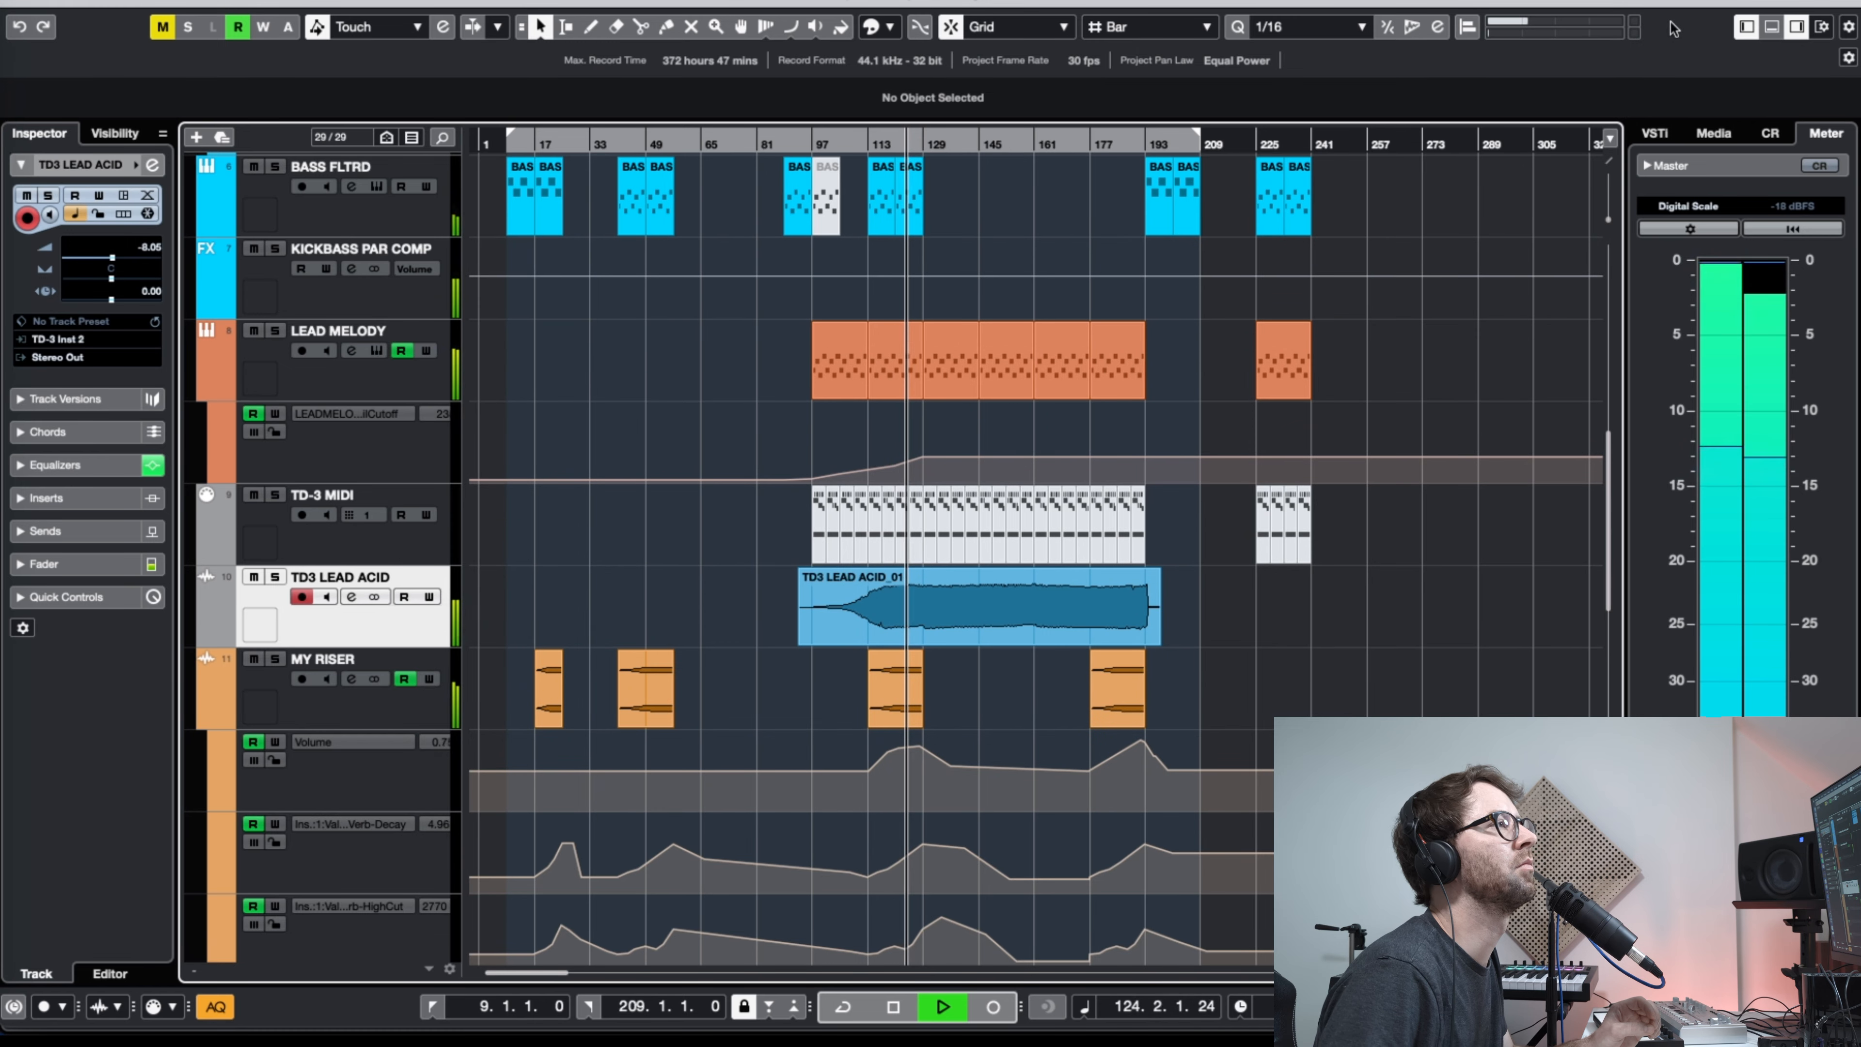
pyautogui.click(1772, 26)
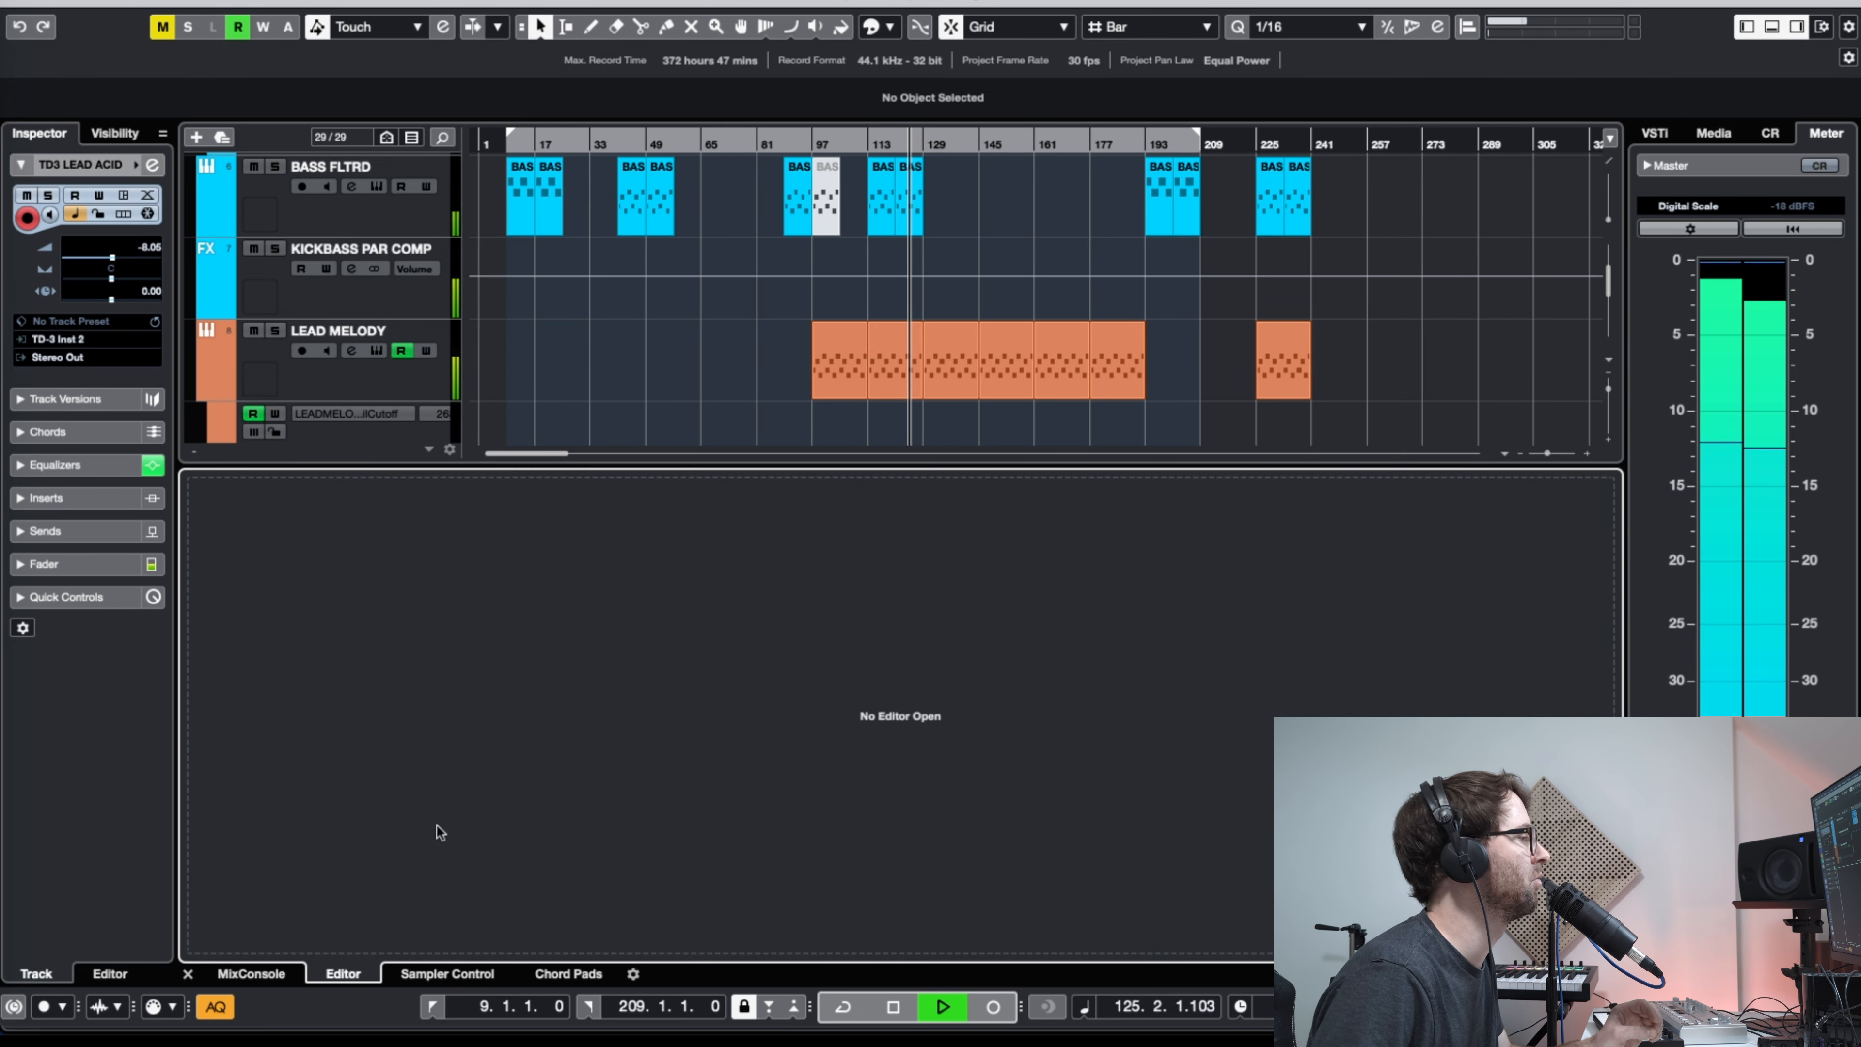
pyautogui.click(250, 974)
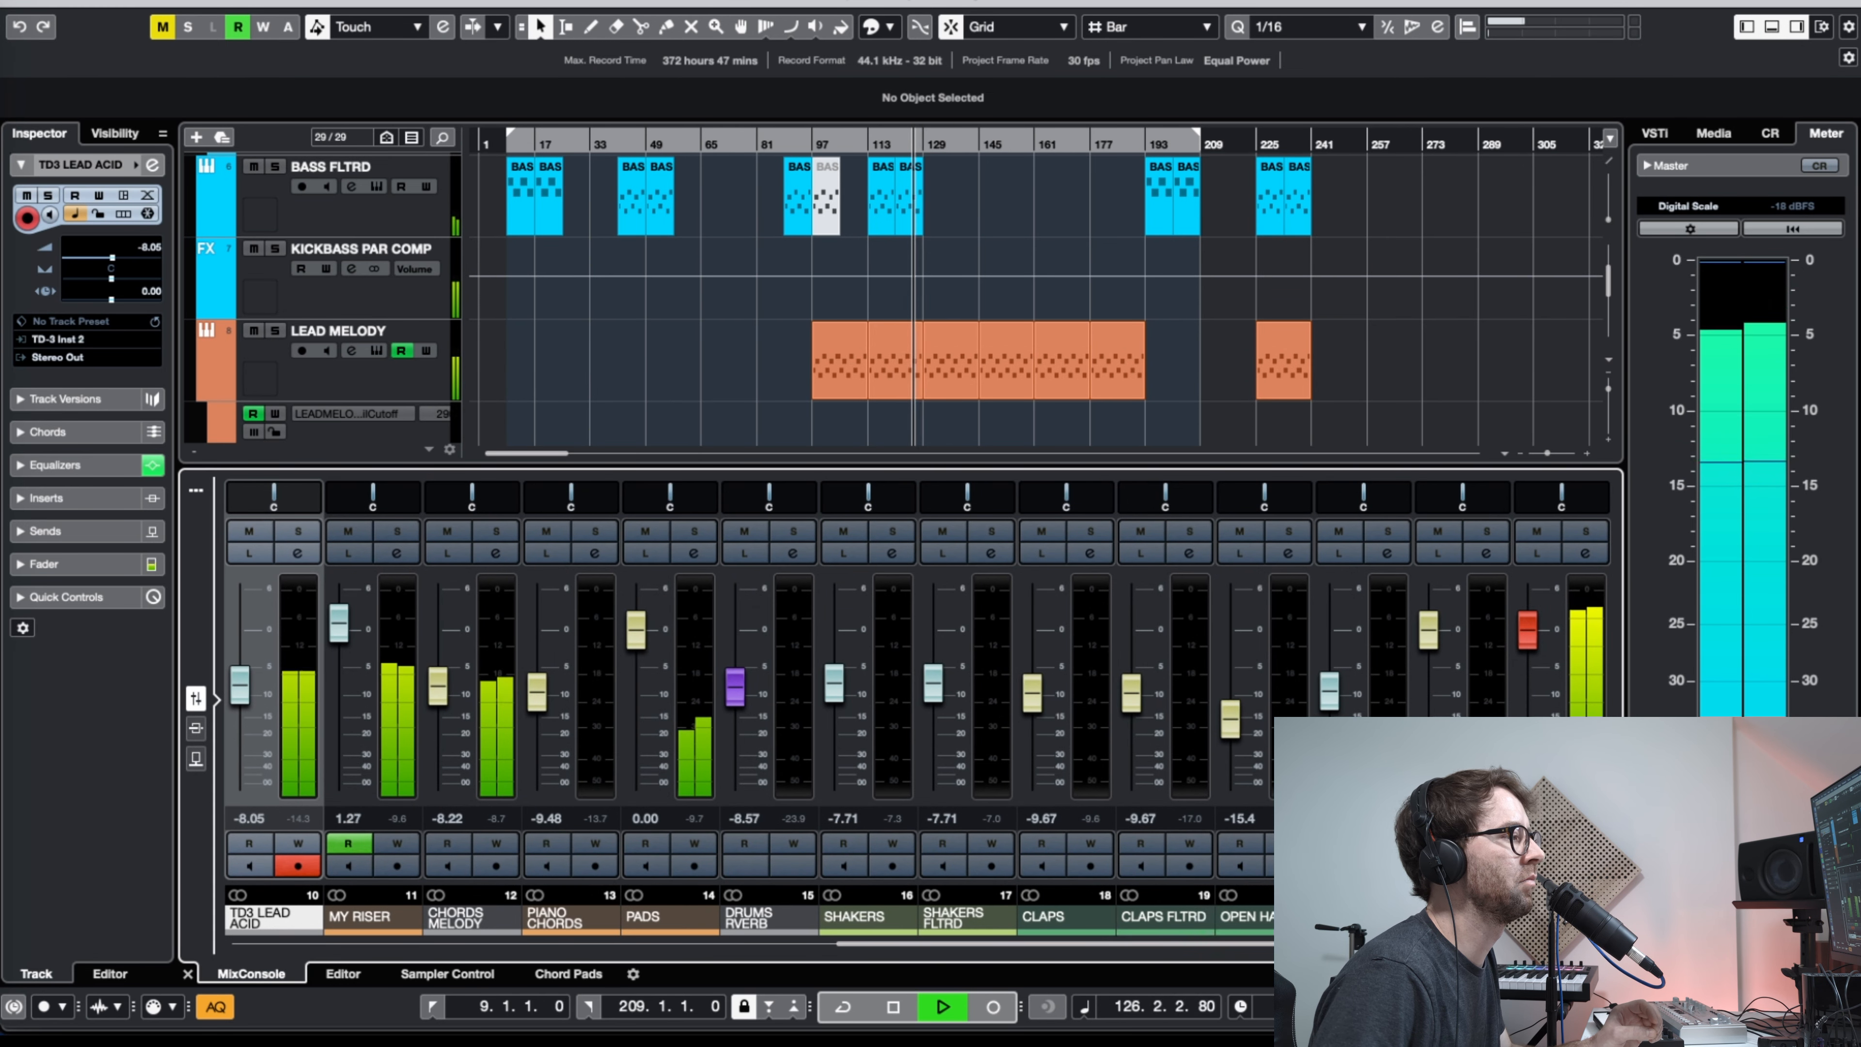
pyautogui.moveTo(1360, 944); pyautogui.dragTo(982, 946)
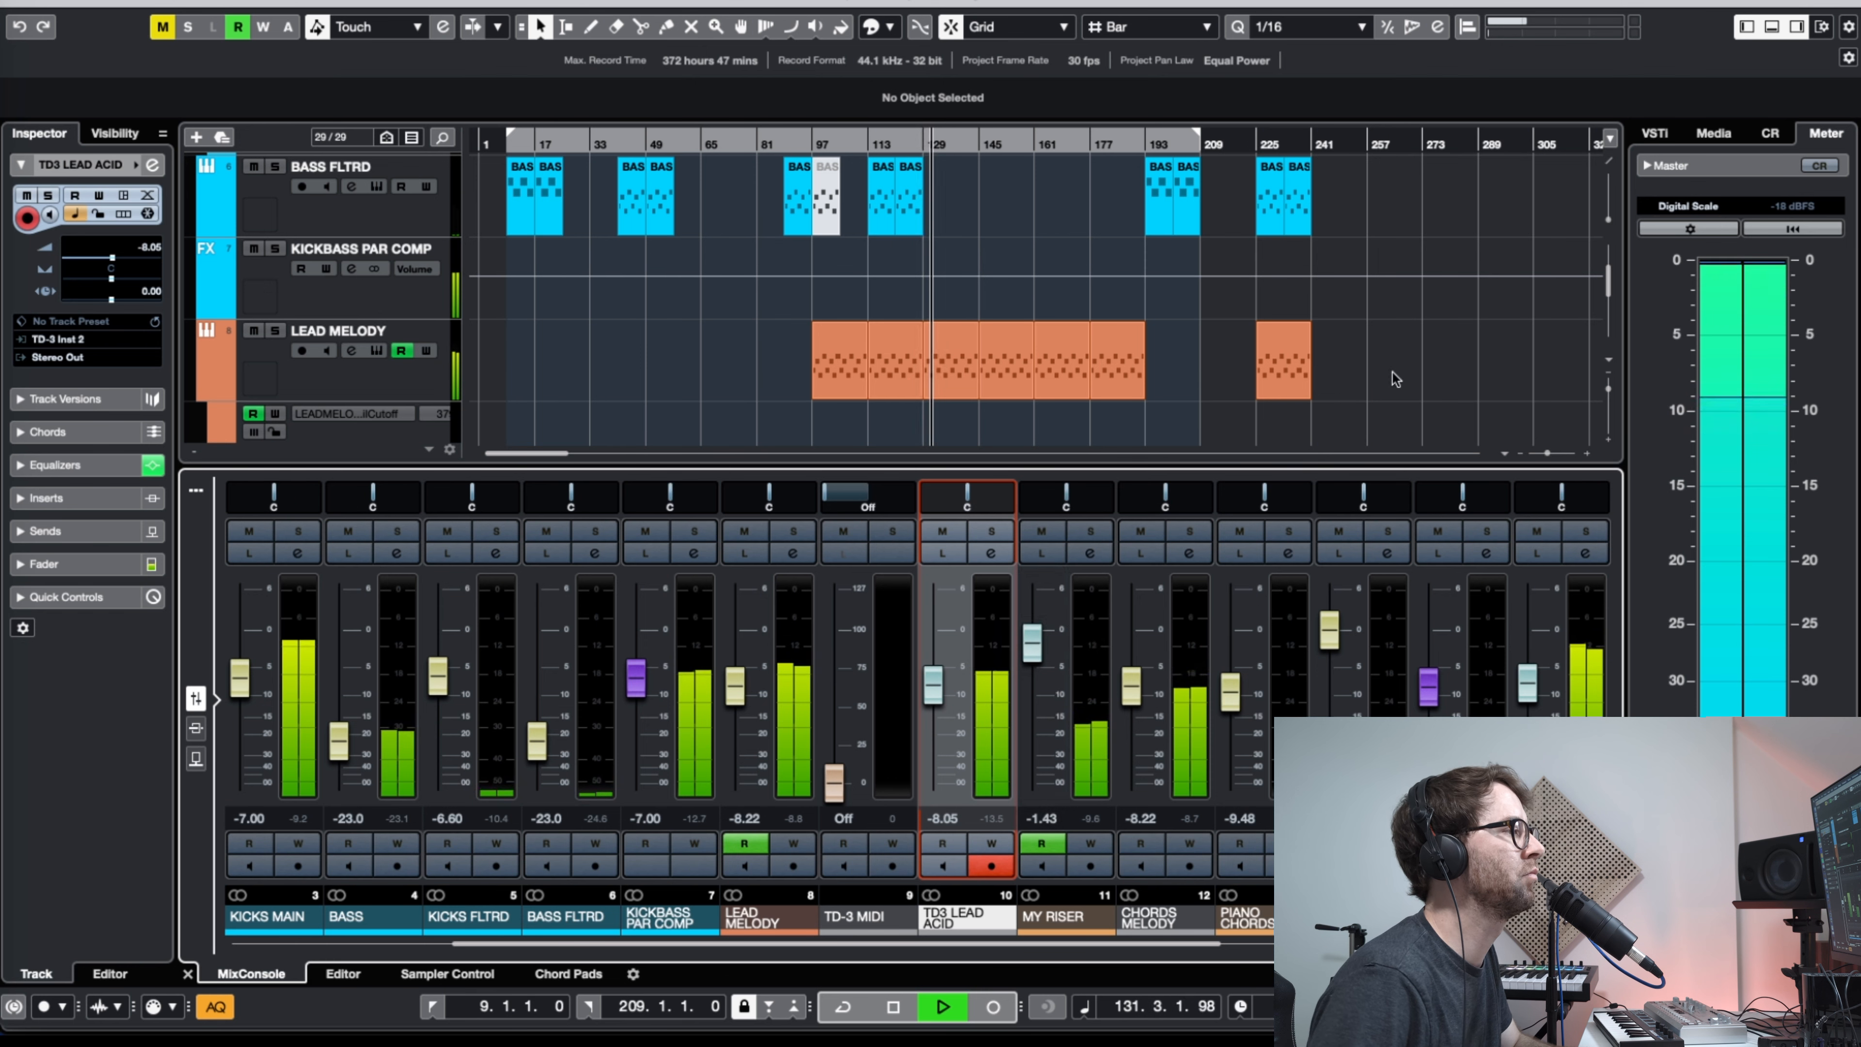
pyautogui.click(1772, 27)
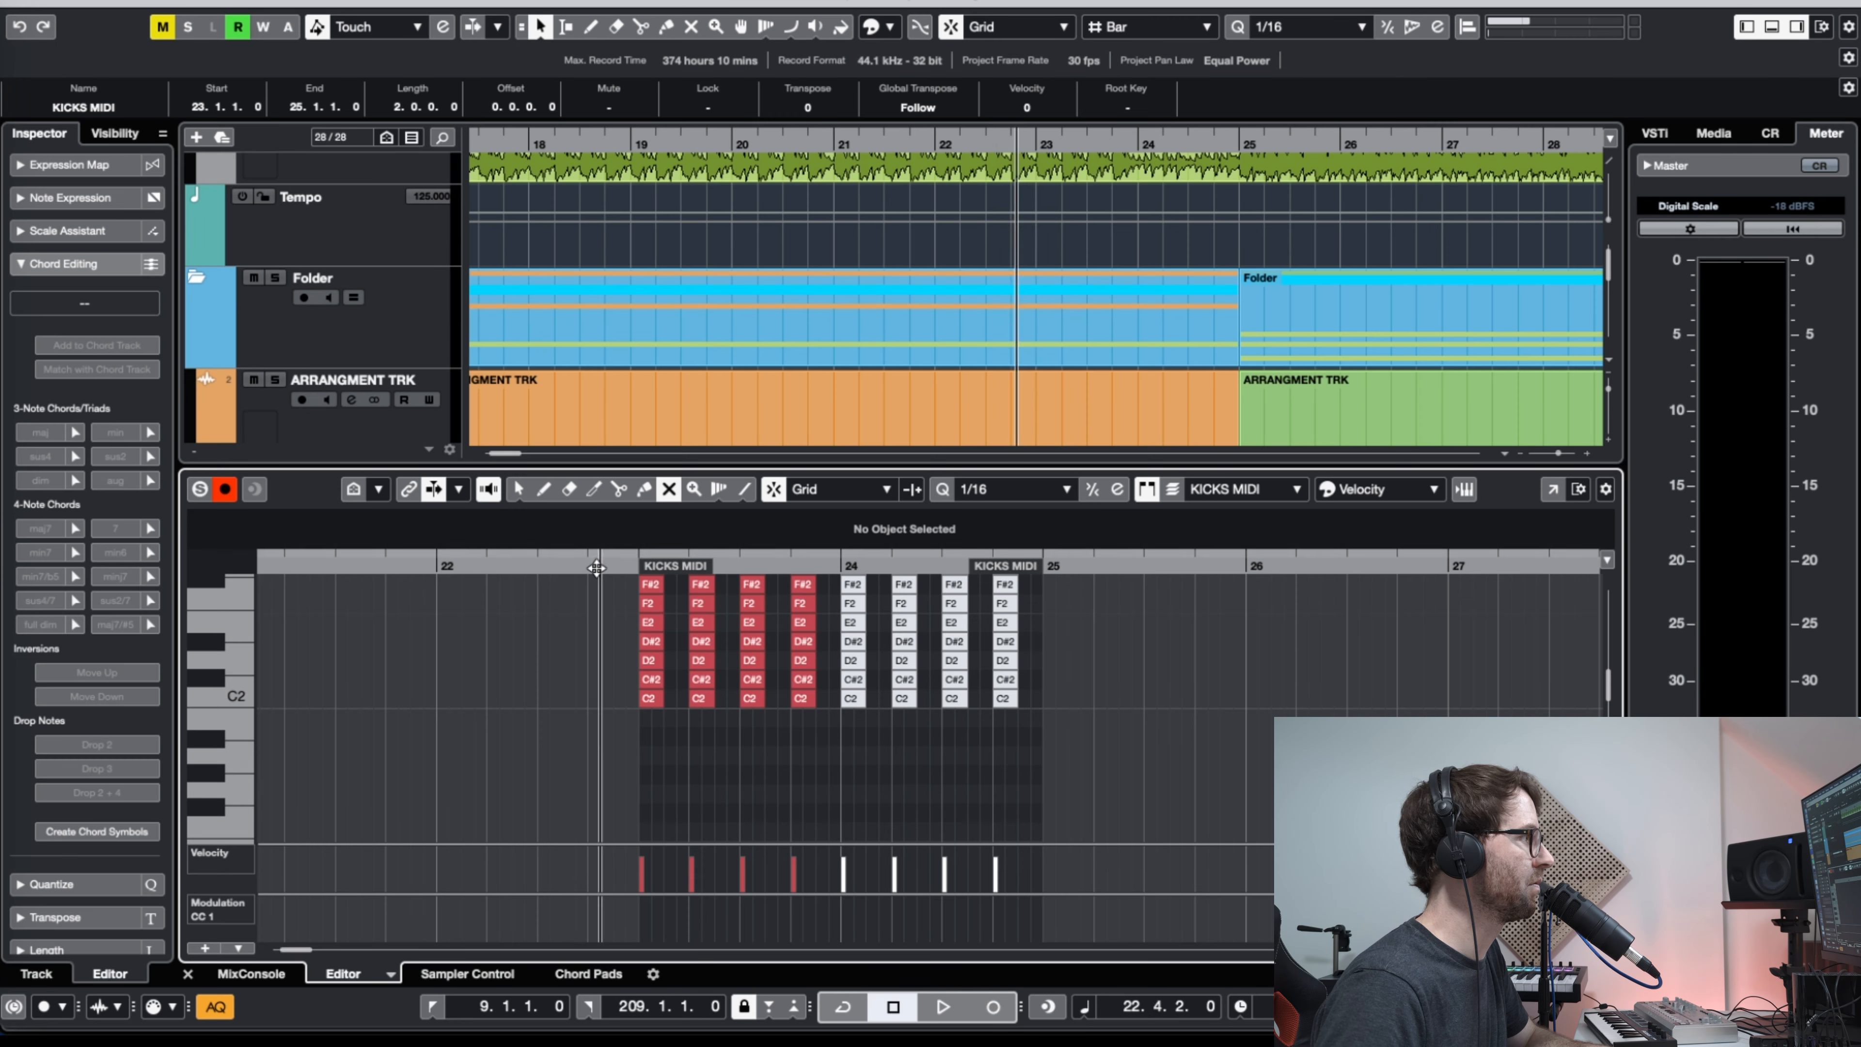
# Step: Play the KICKS MIDI ending from about bar 22 to hear the transition into bar 25
pyautogui.press('space')
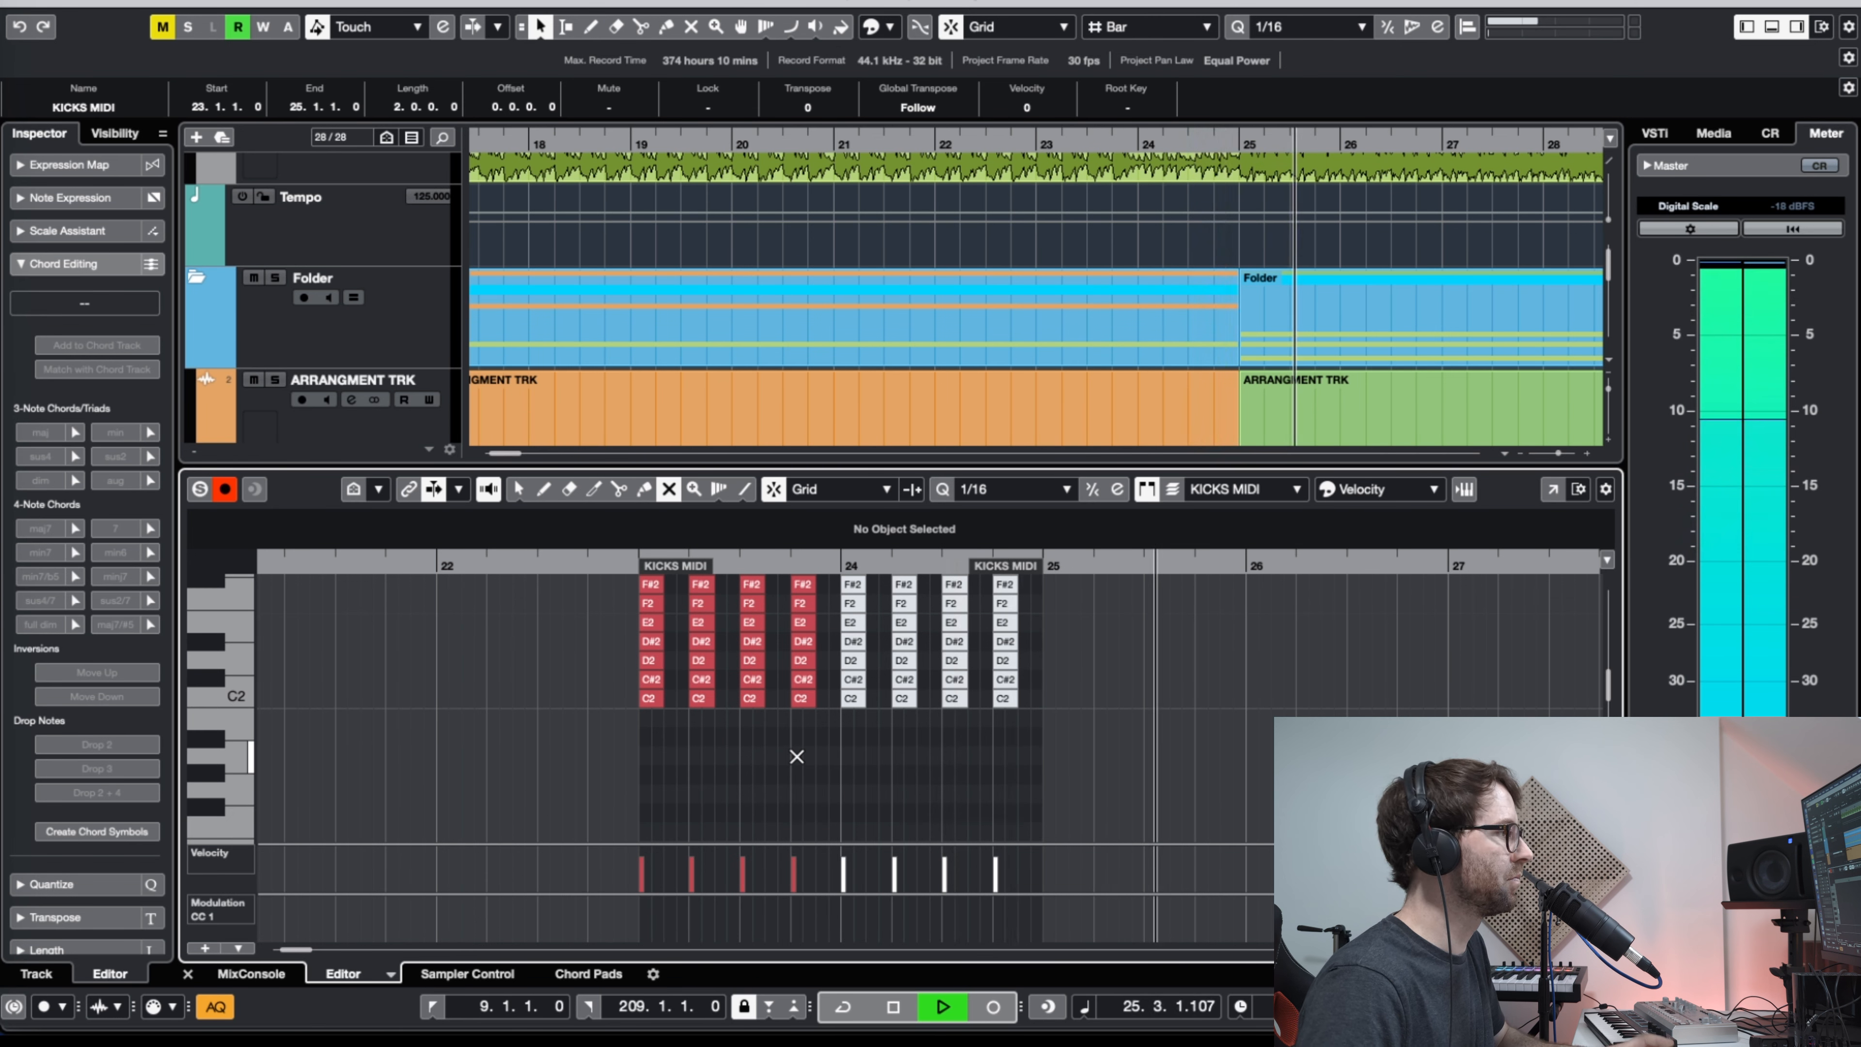
pyautogui.press('g')
pyautogui.press('g')
pyautogui.press('g')
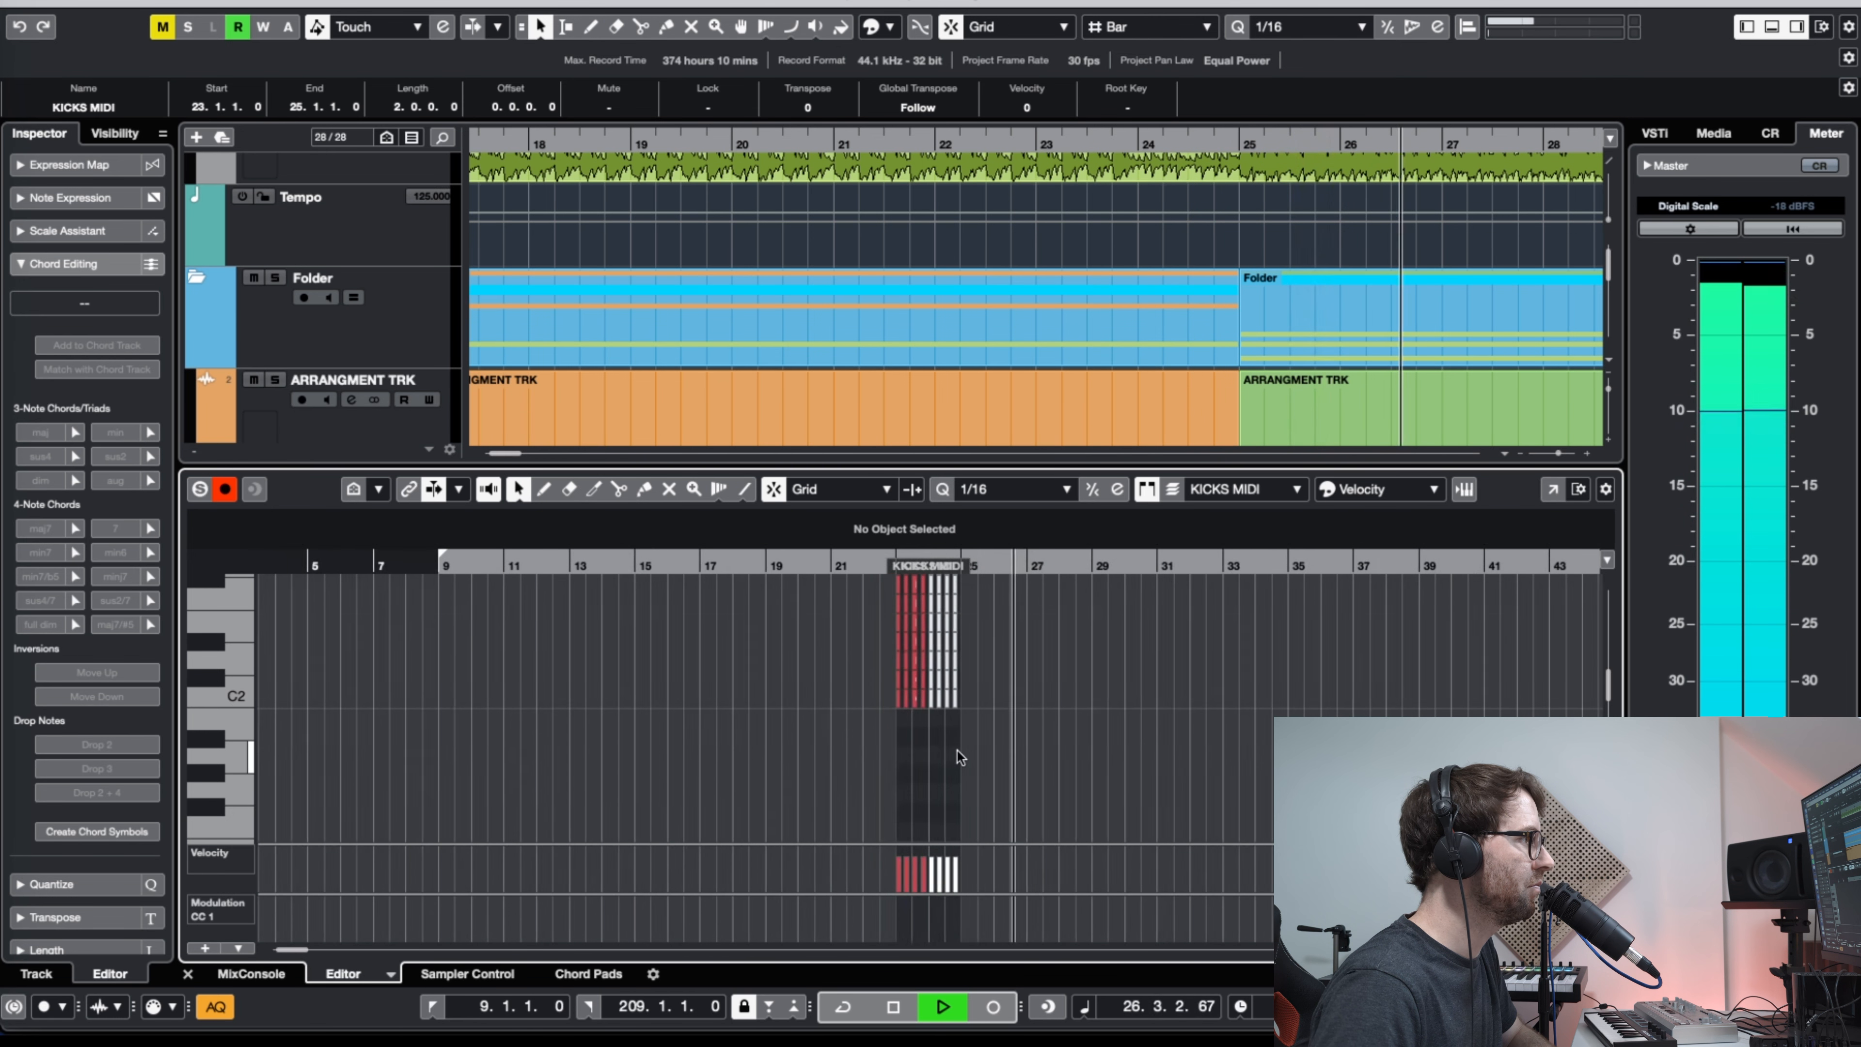
pyautogui.press('space')
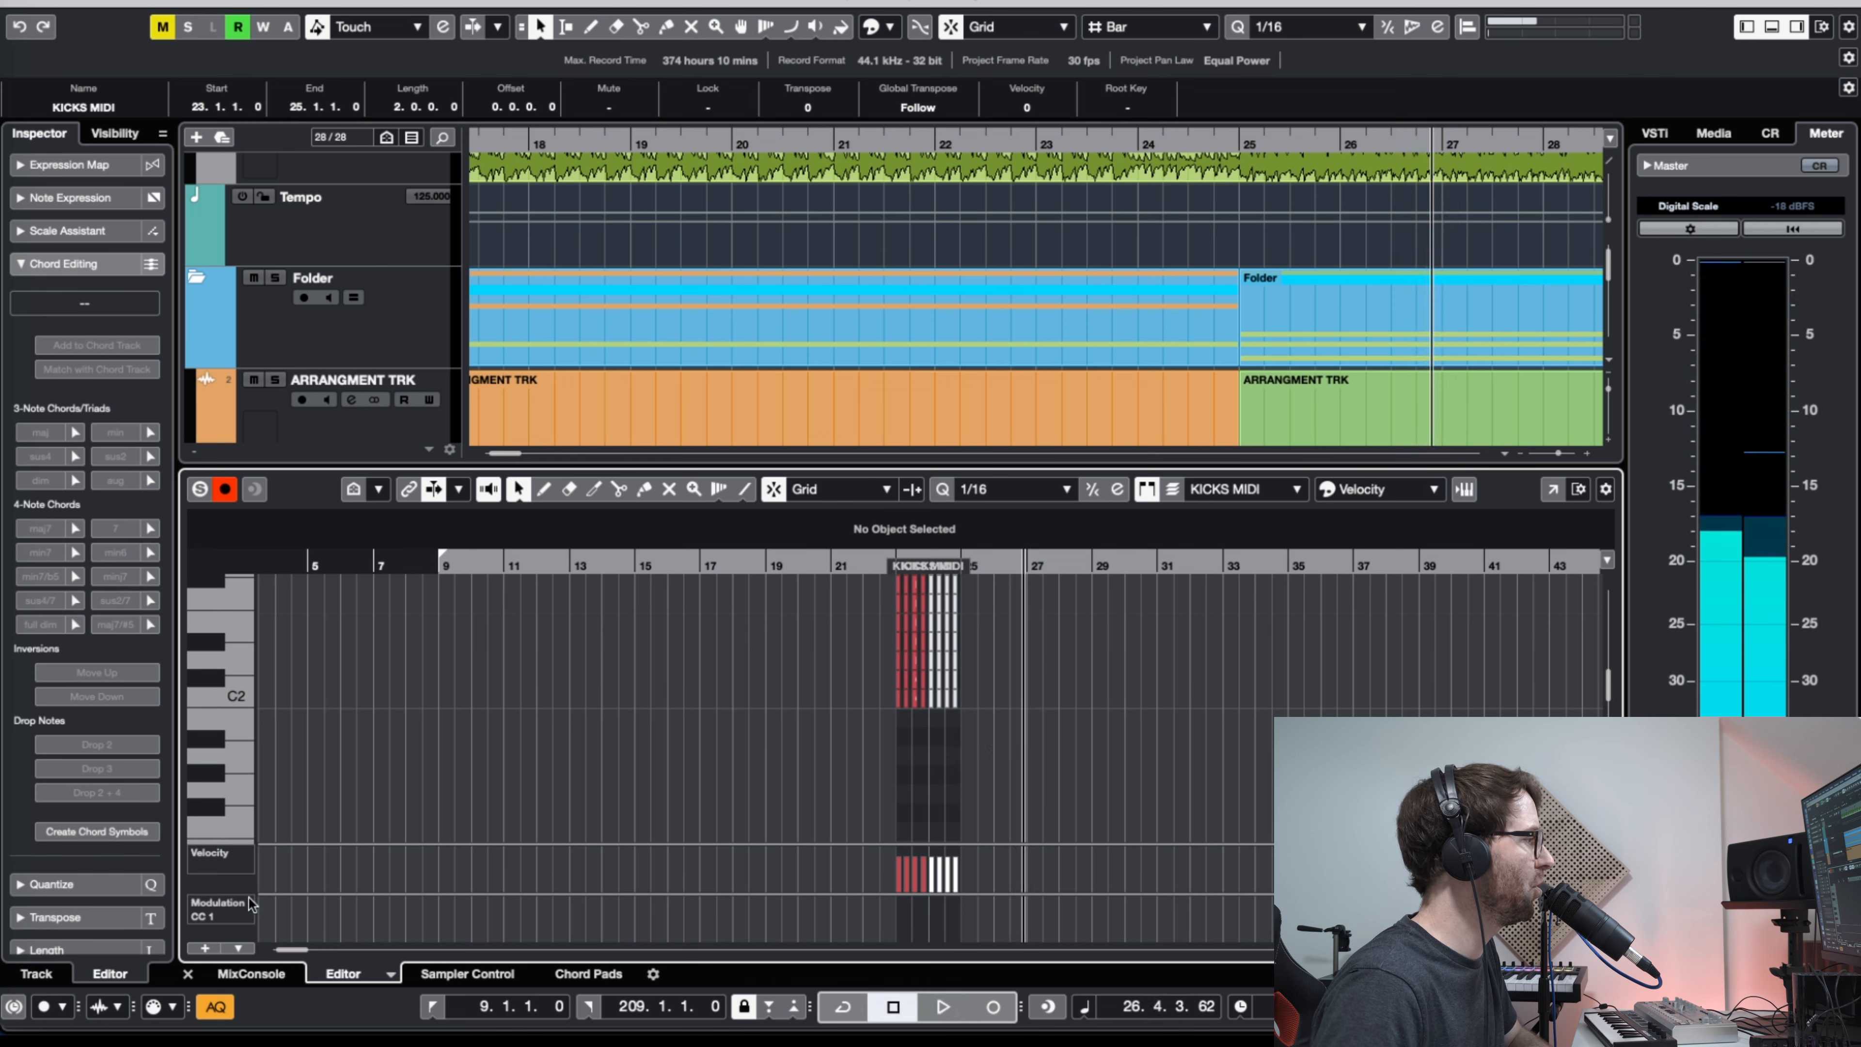
# Step: Close the Key Editor, set the playback position to bar 24 and review the whole arrangement across the kick and bass tracks
pyautogui.hotkey('ctrl', 'e')
pyautogui.click(1075, 564)
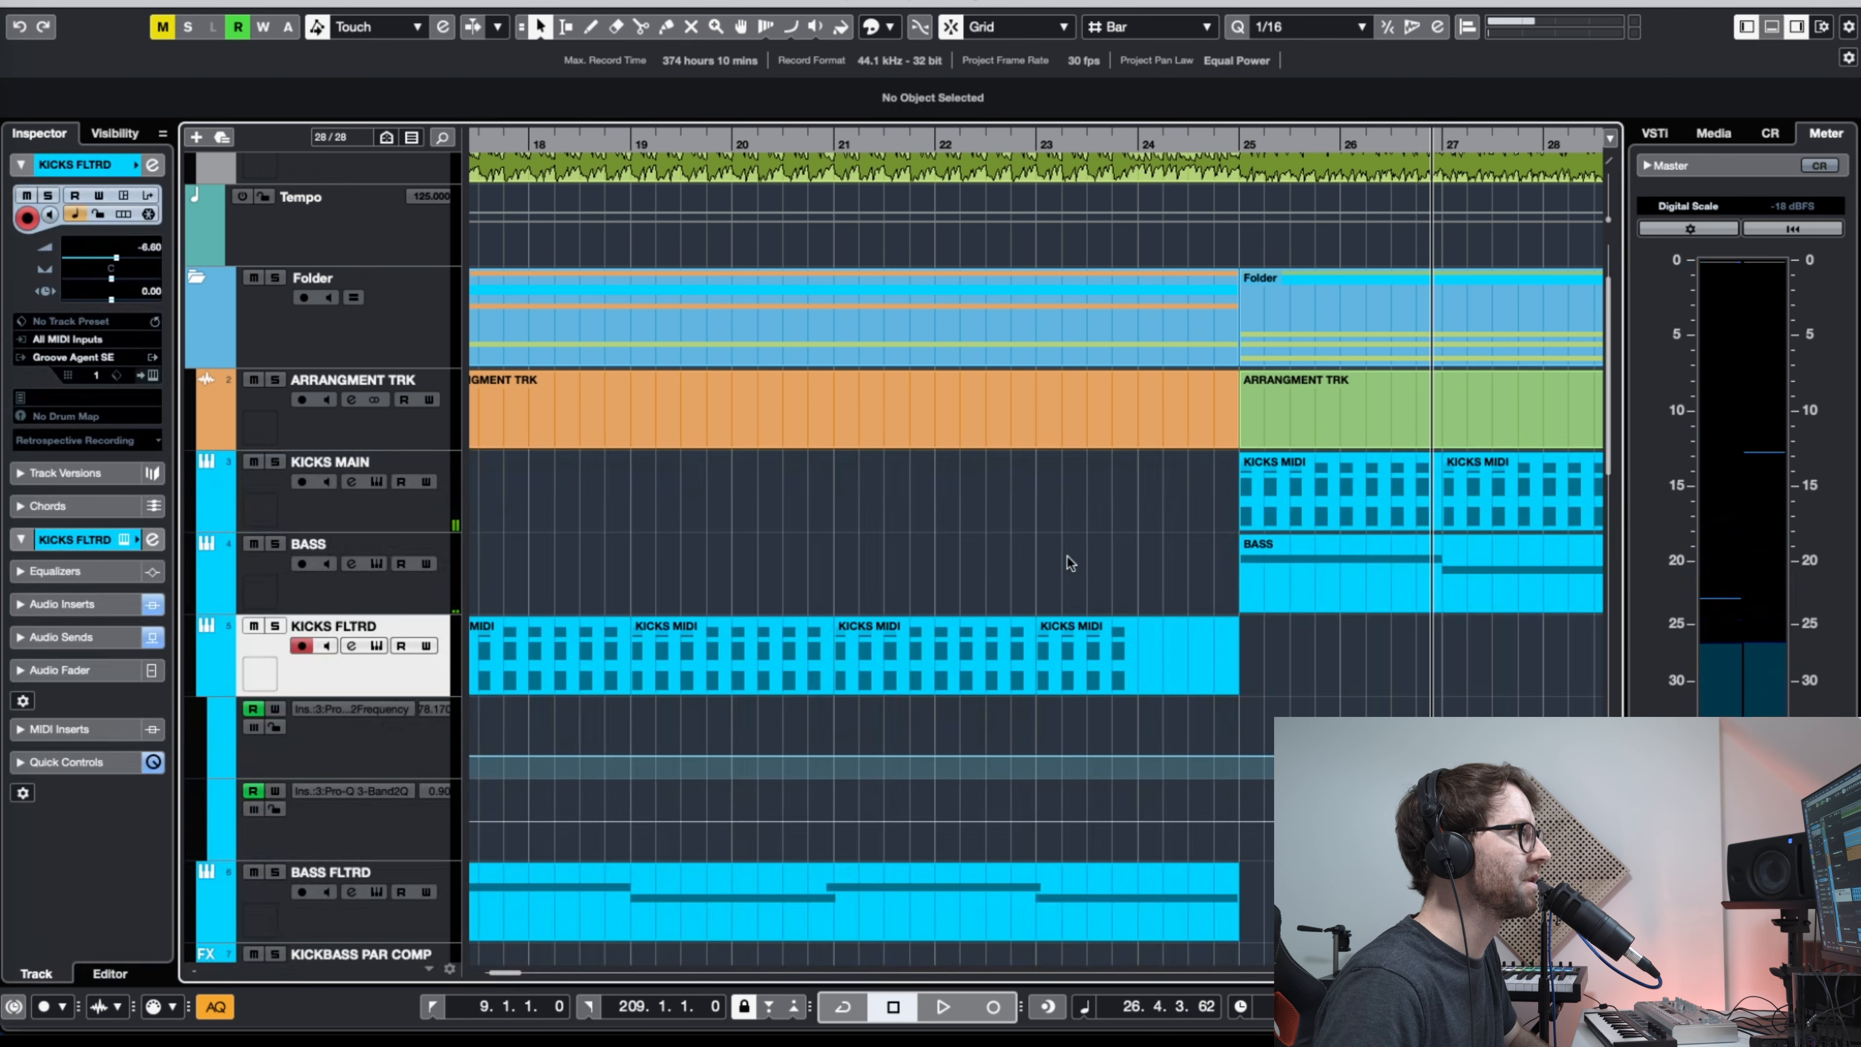
pyautogui.moveTo(1181, 142); pyautogui.dragTo(1141, 152)
pyautogui.press('g')
pyautogui.press('g')
pyautogui.press('g')
pyautogui.press('g')
pyautogui.press('g')
pyautogui.scroll(-7, 1499, 476)
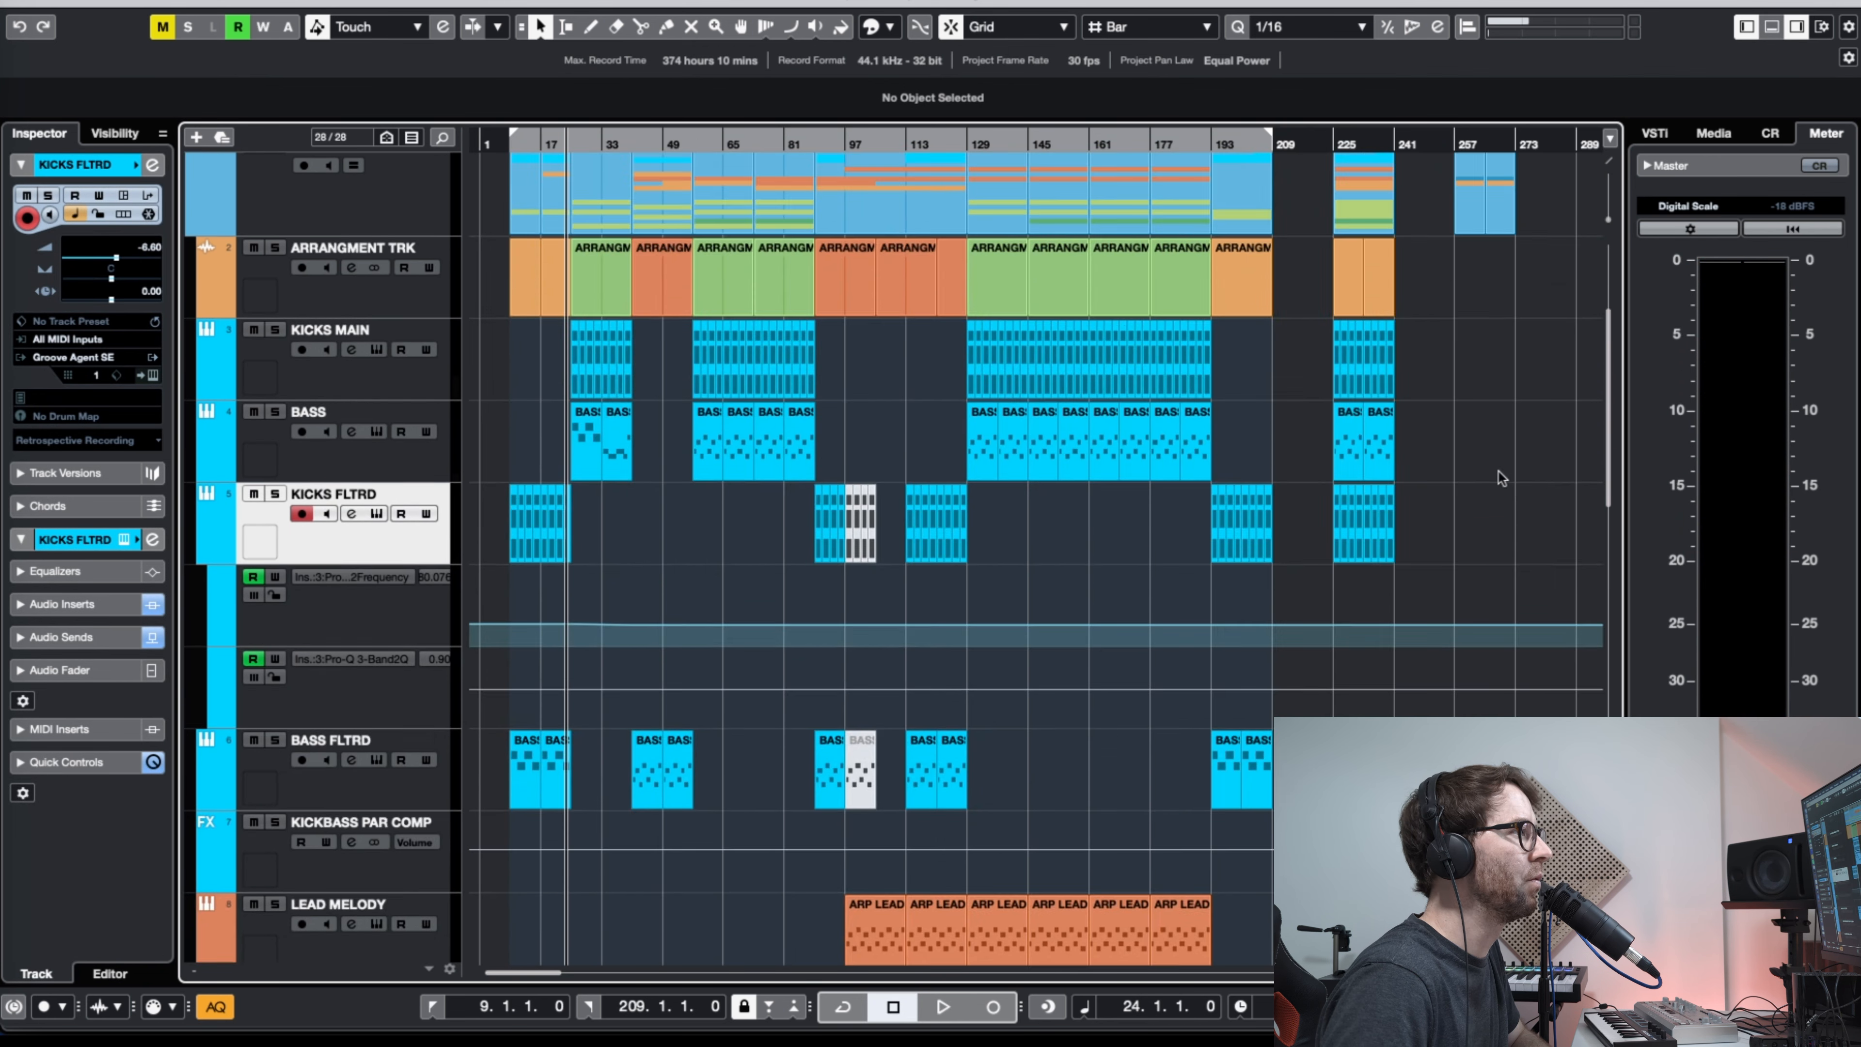
# Step: Select the MY RISER track and review its riser clips, reverb automation and the melody, chord and pad tracks below it
pyautogui.scroll(3, 773, 544)
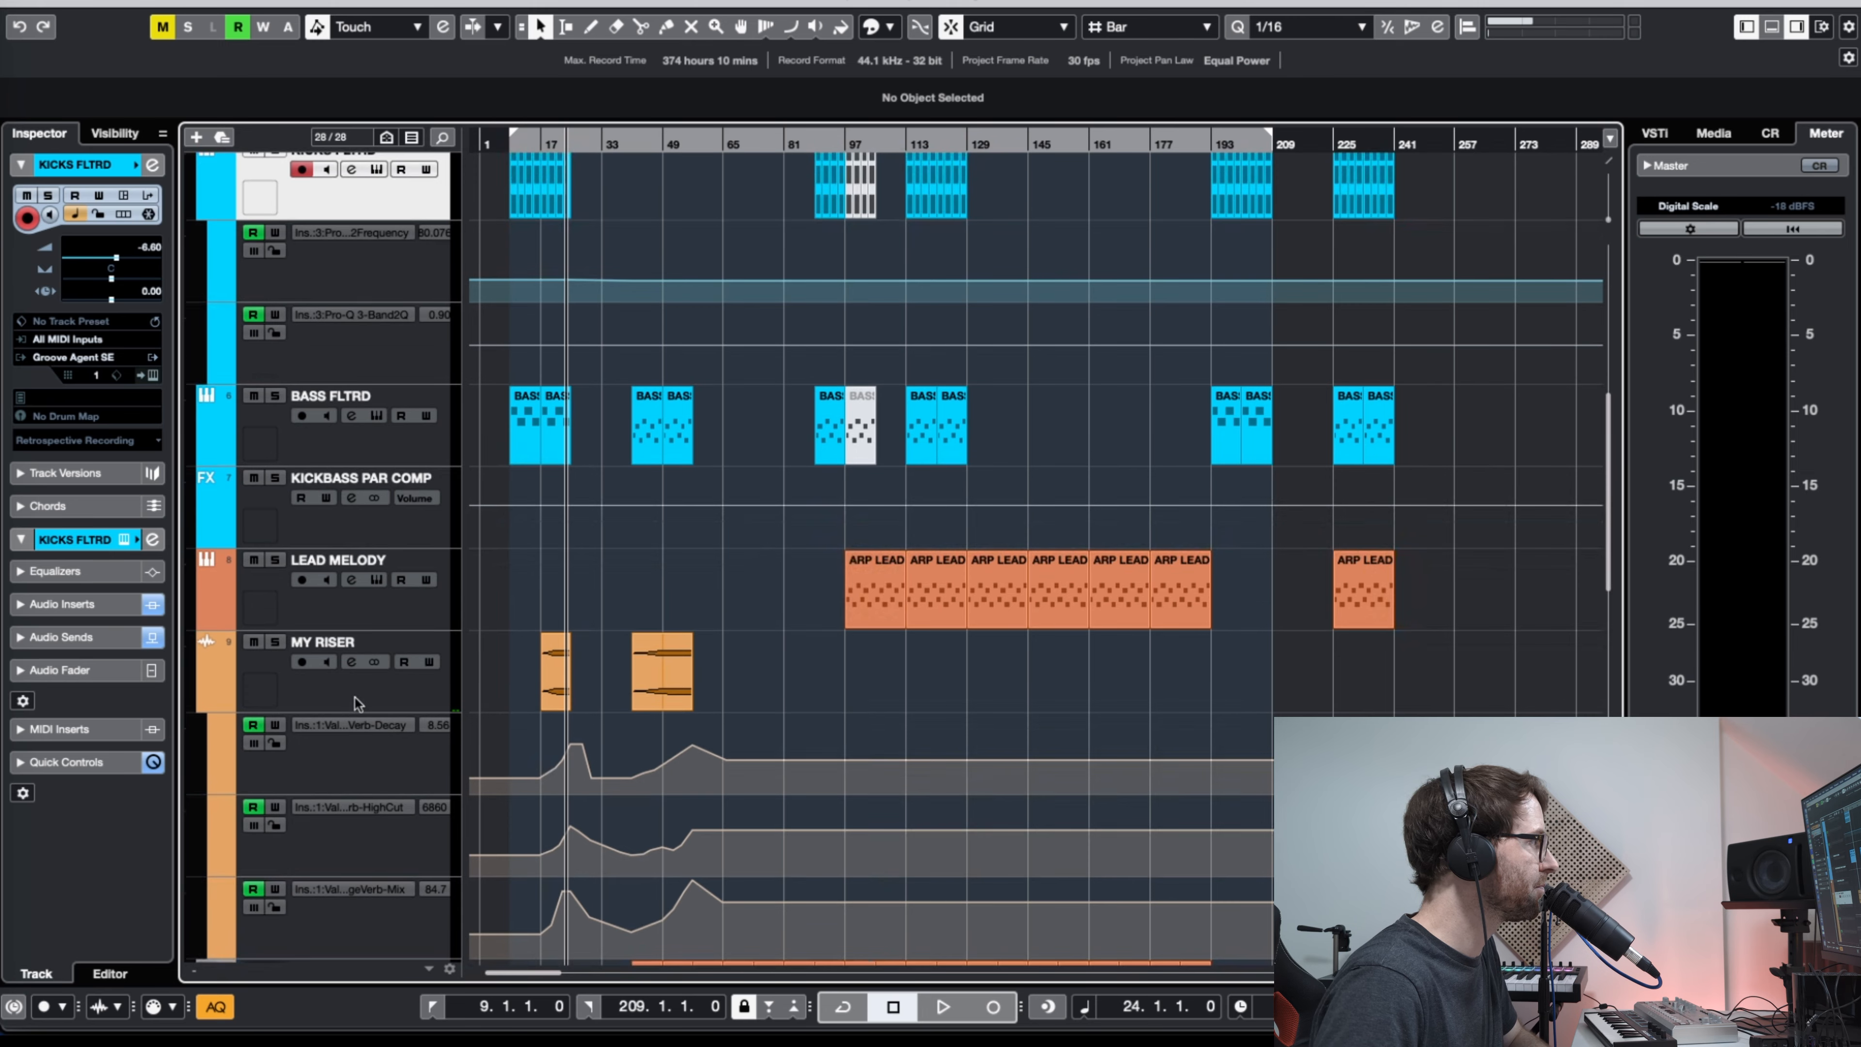
pyautogui.click(357, 703)
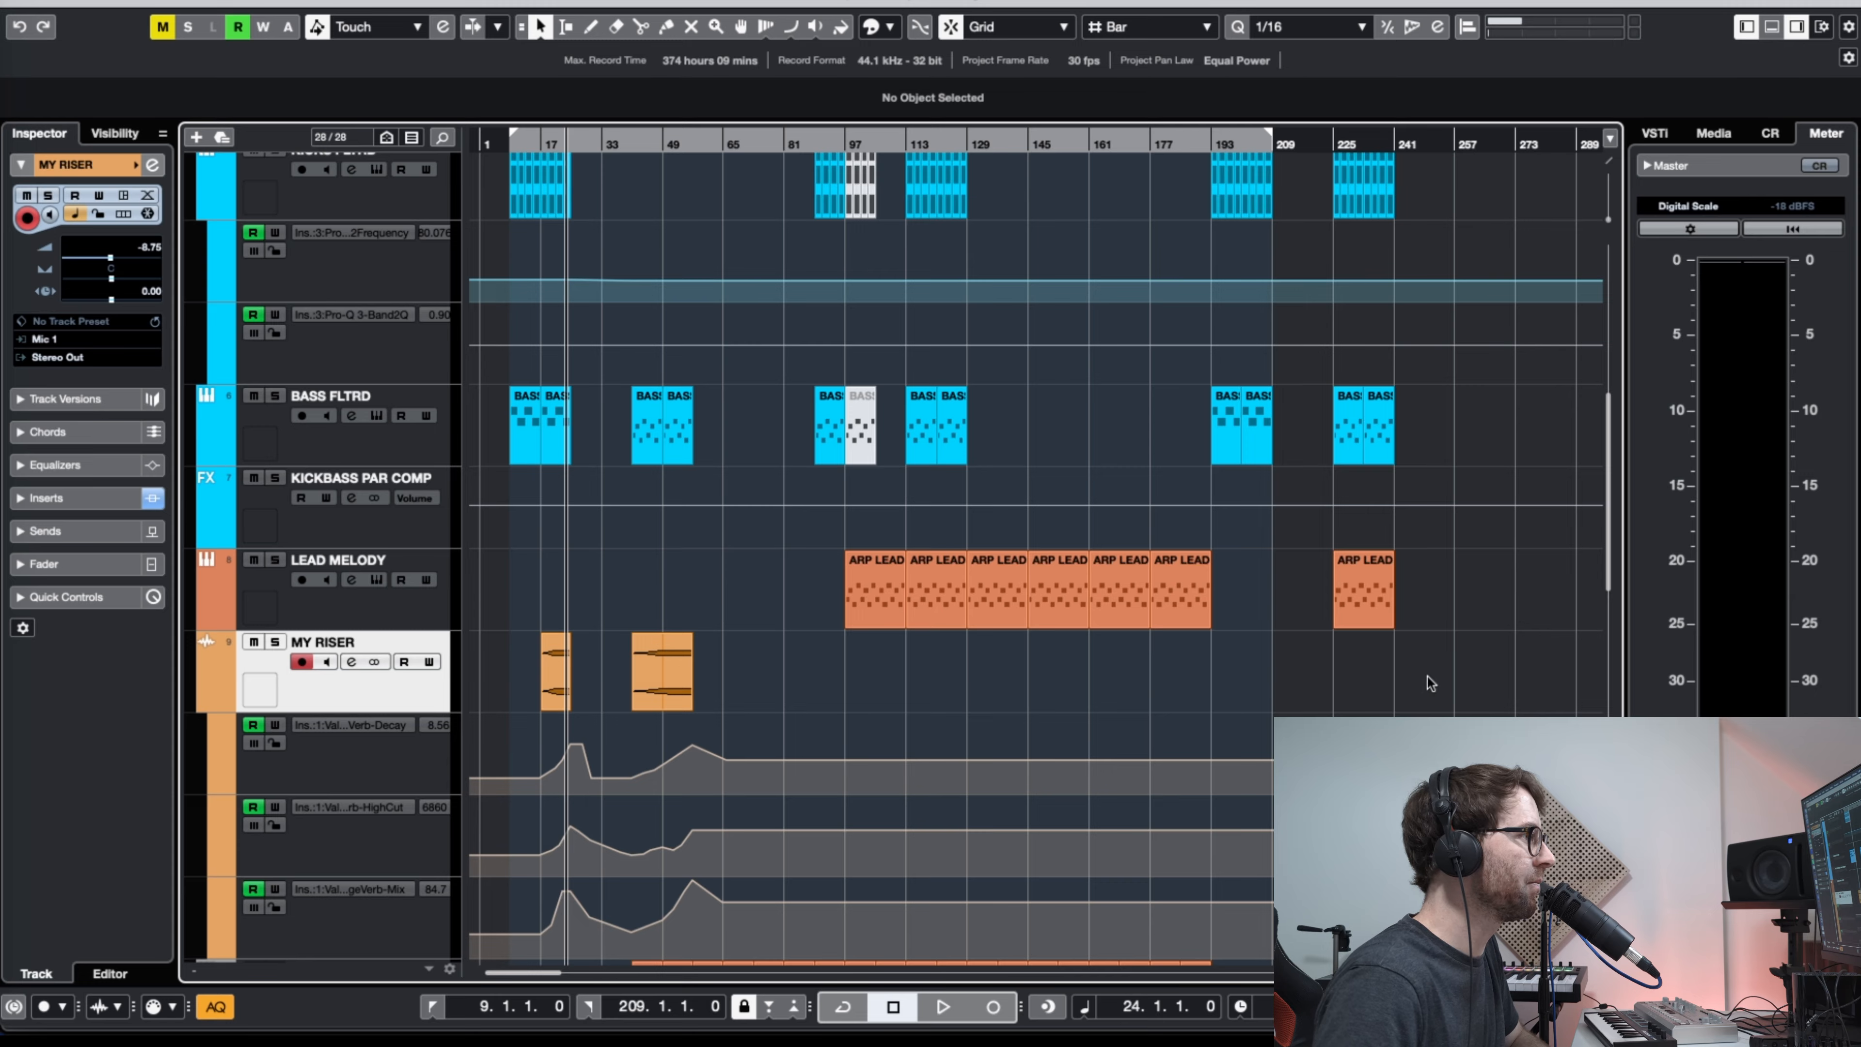
pyautogui.scroll(-7, 1065, 870)
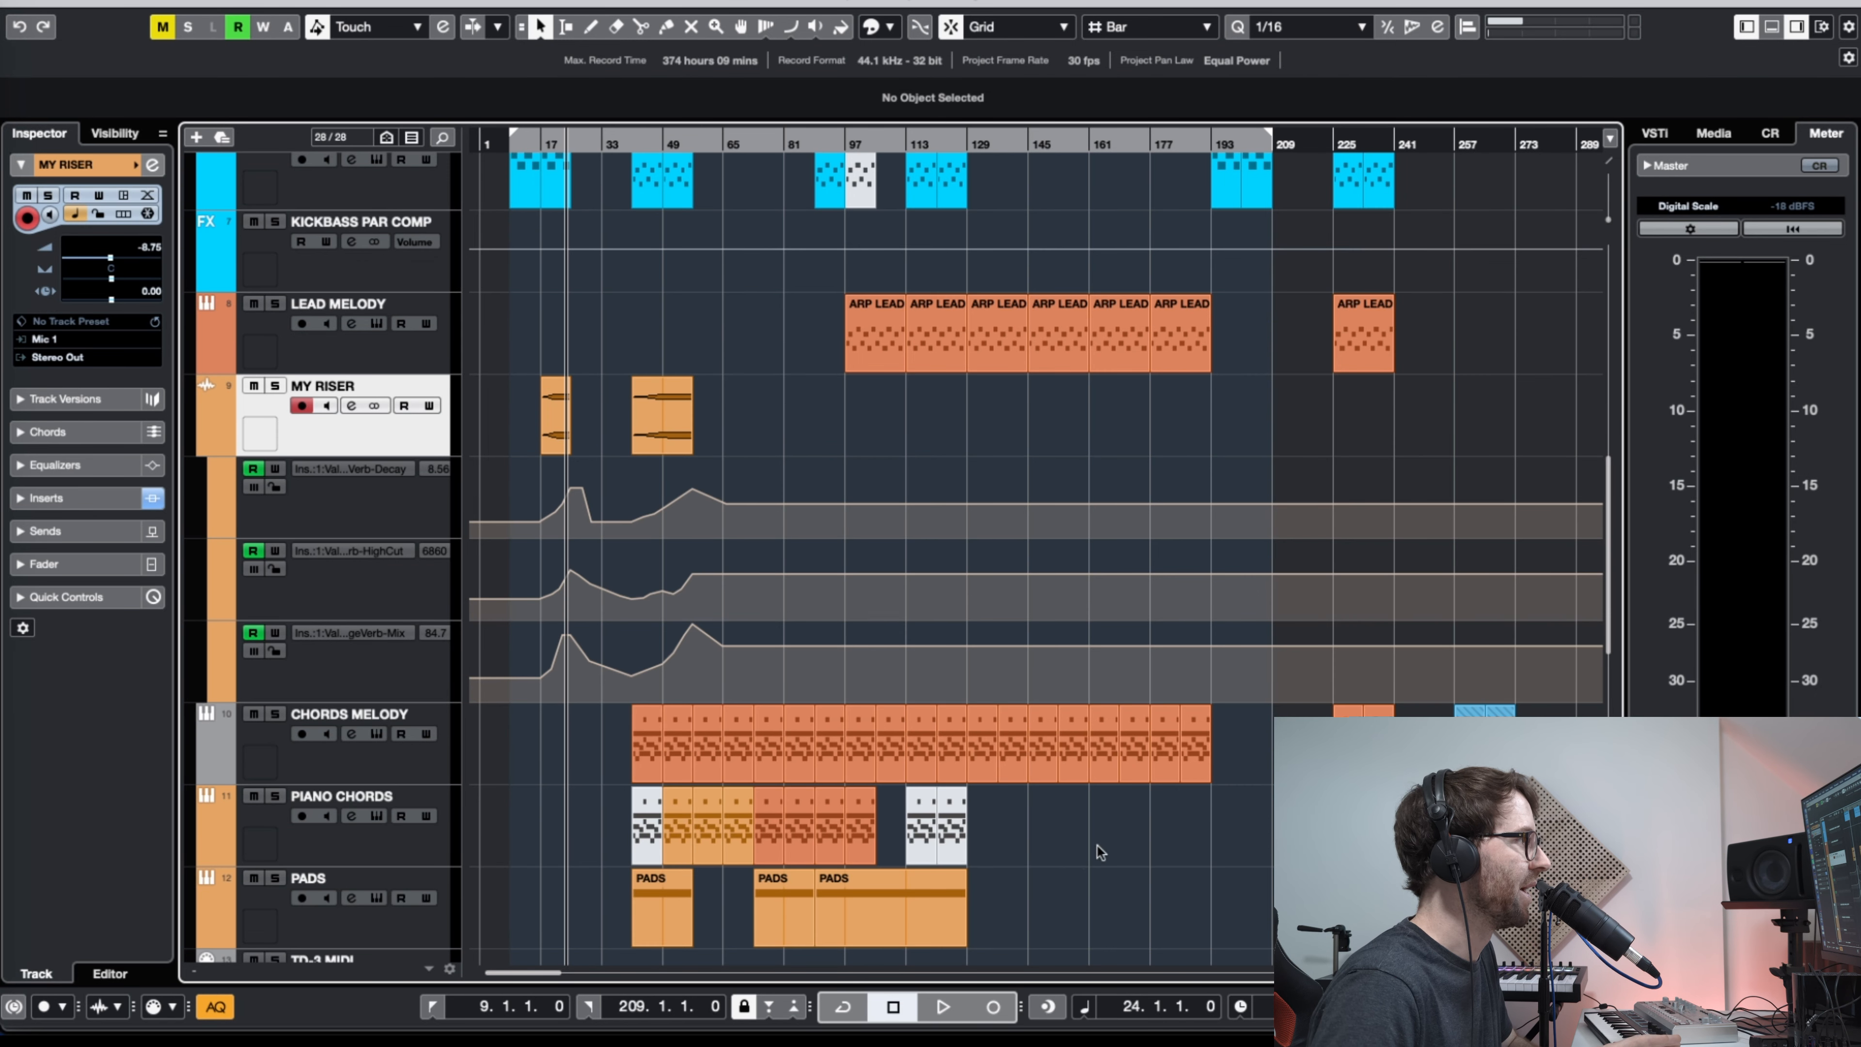
pyautogui.scroll(-3, 1106, 843)
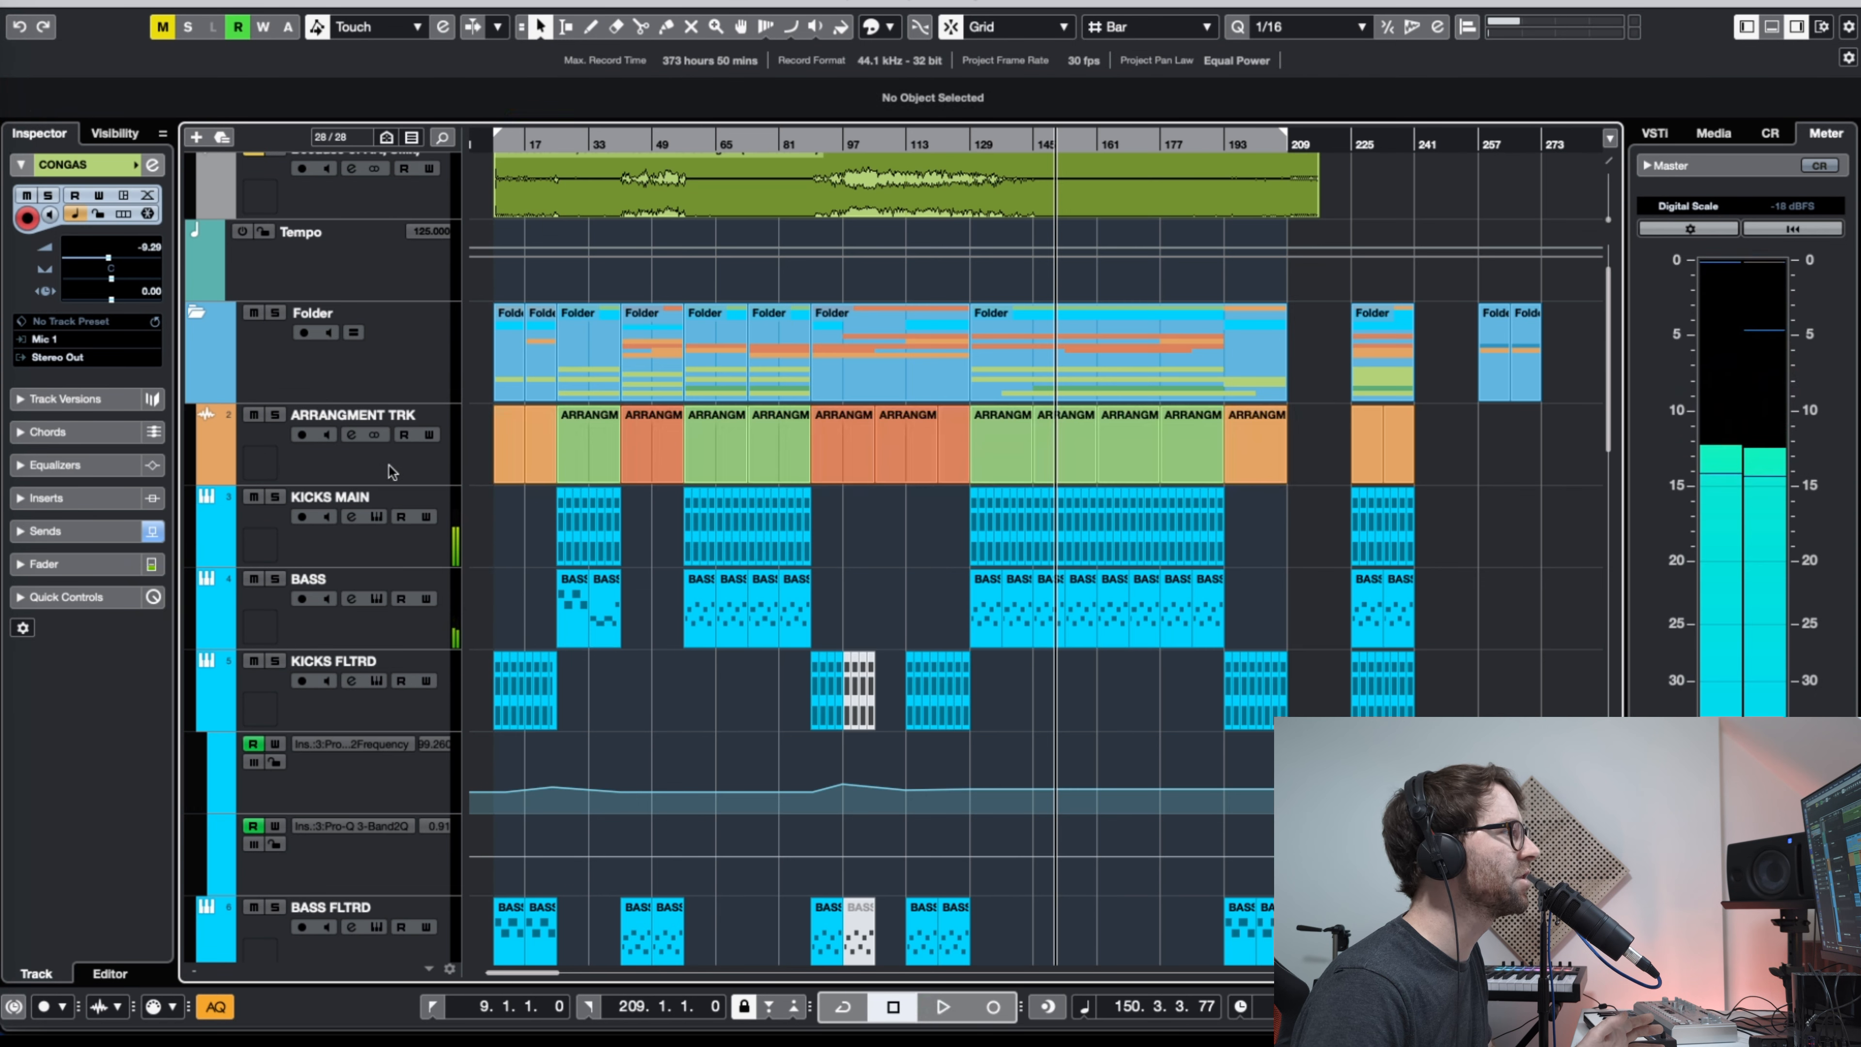
# Step: Select the ARRANGMENT TRK track and move the playback position to bar 226, then back to the arrangement's start at bar 9
pyautogui.click(380, 473)
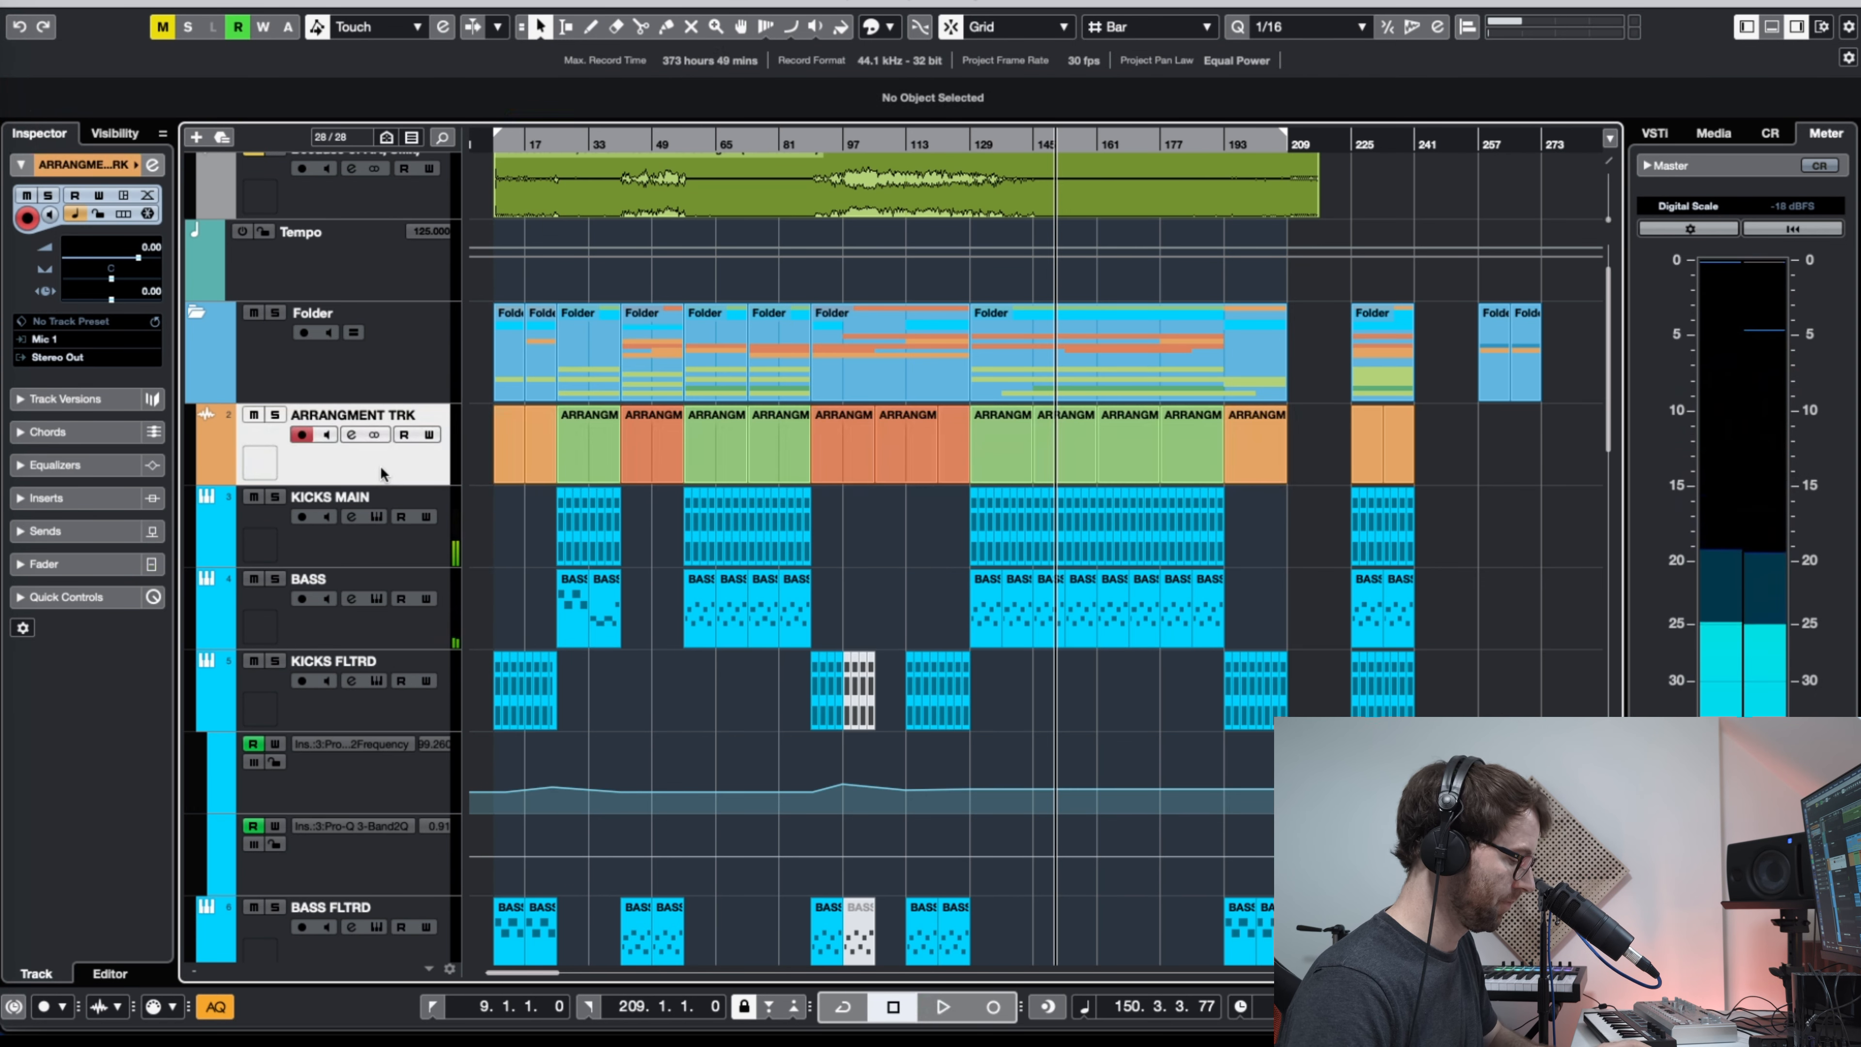
pyautogui.press('g')
pyautogui.click(1222, 140)
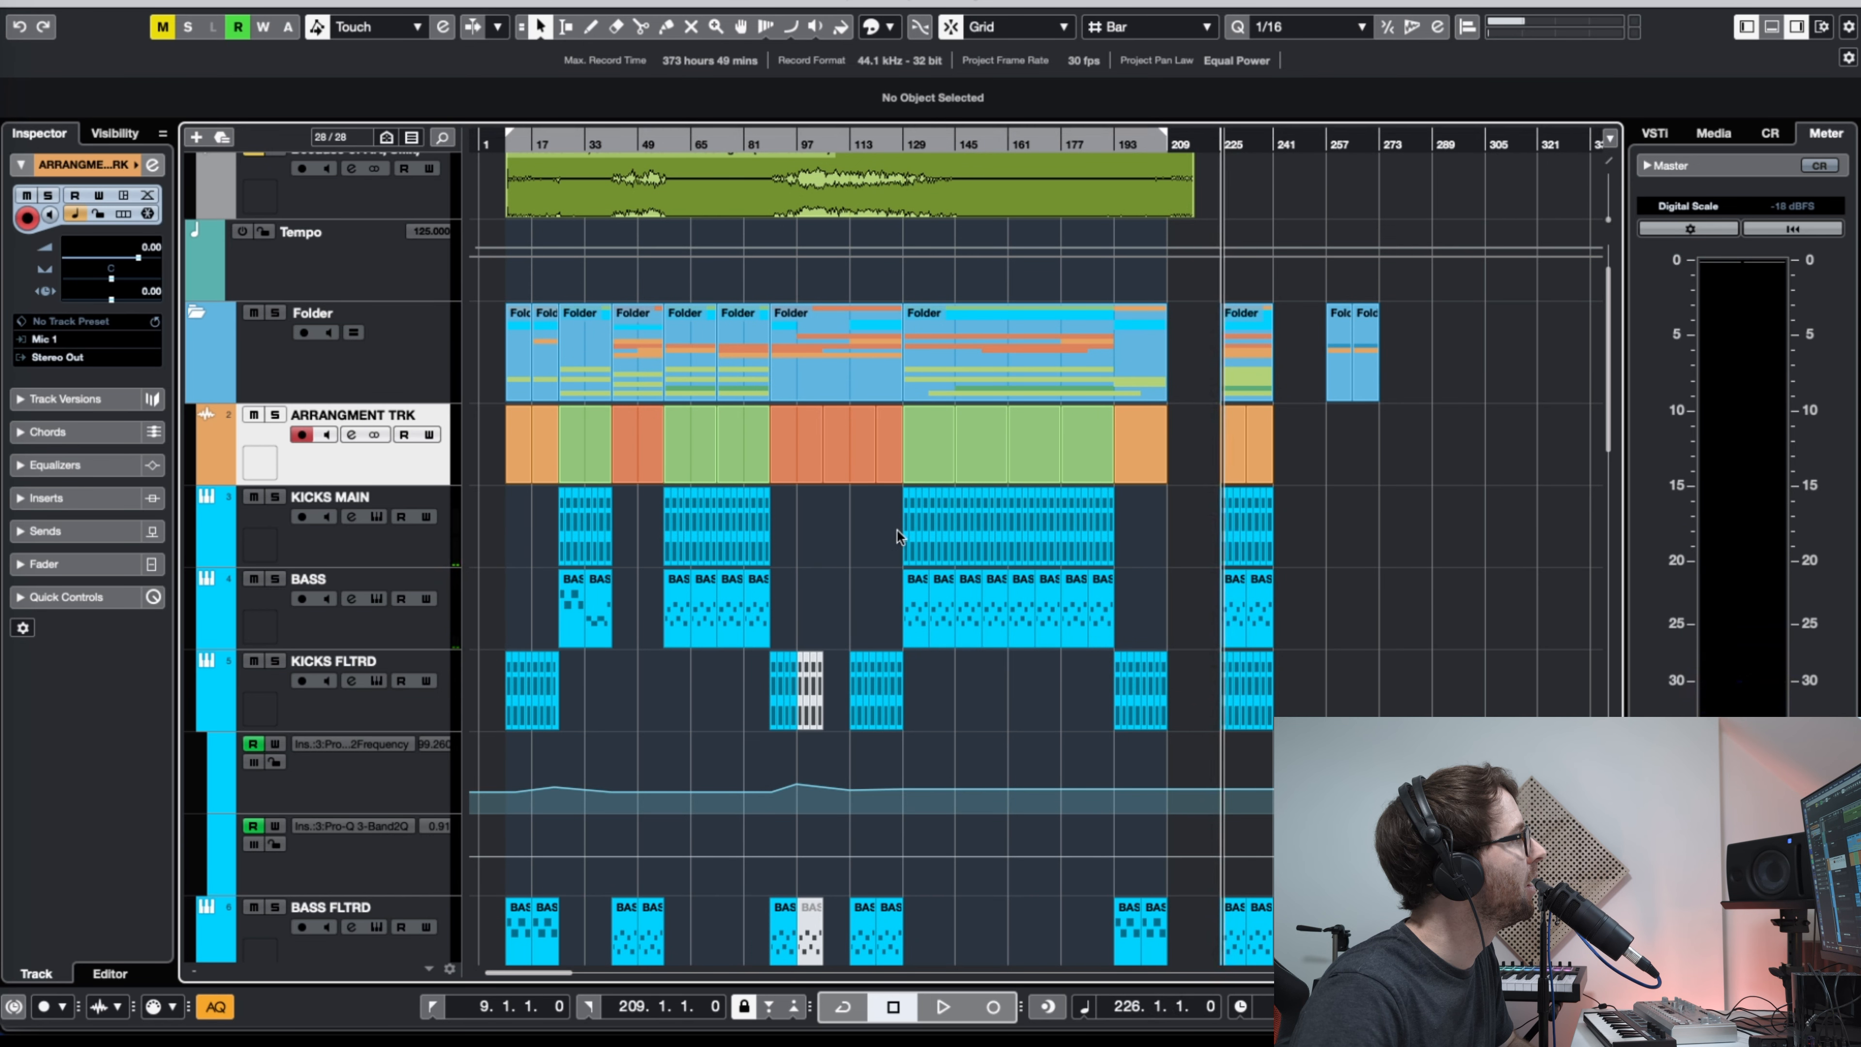
pyautogui.moveTo(1188, 142); pyautogui.dragTo(501, 225)
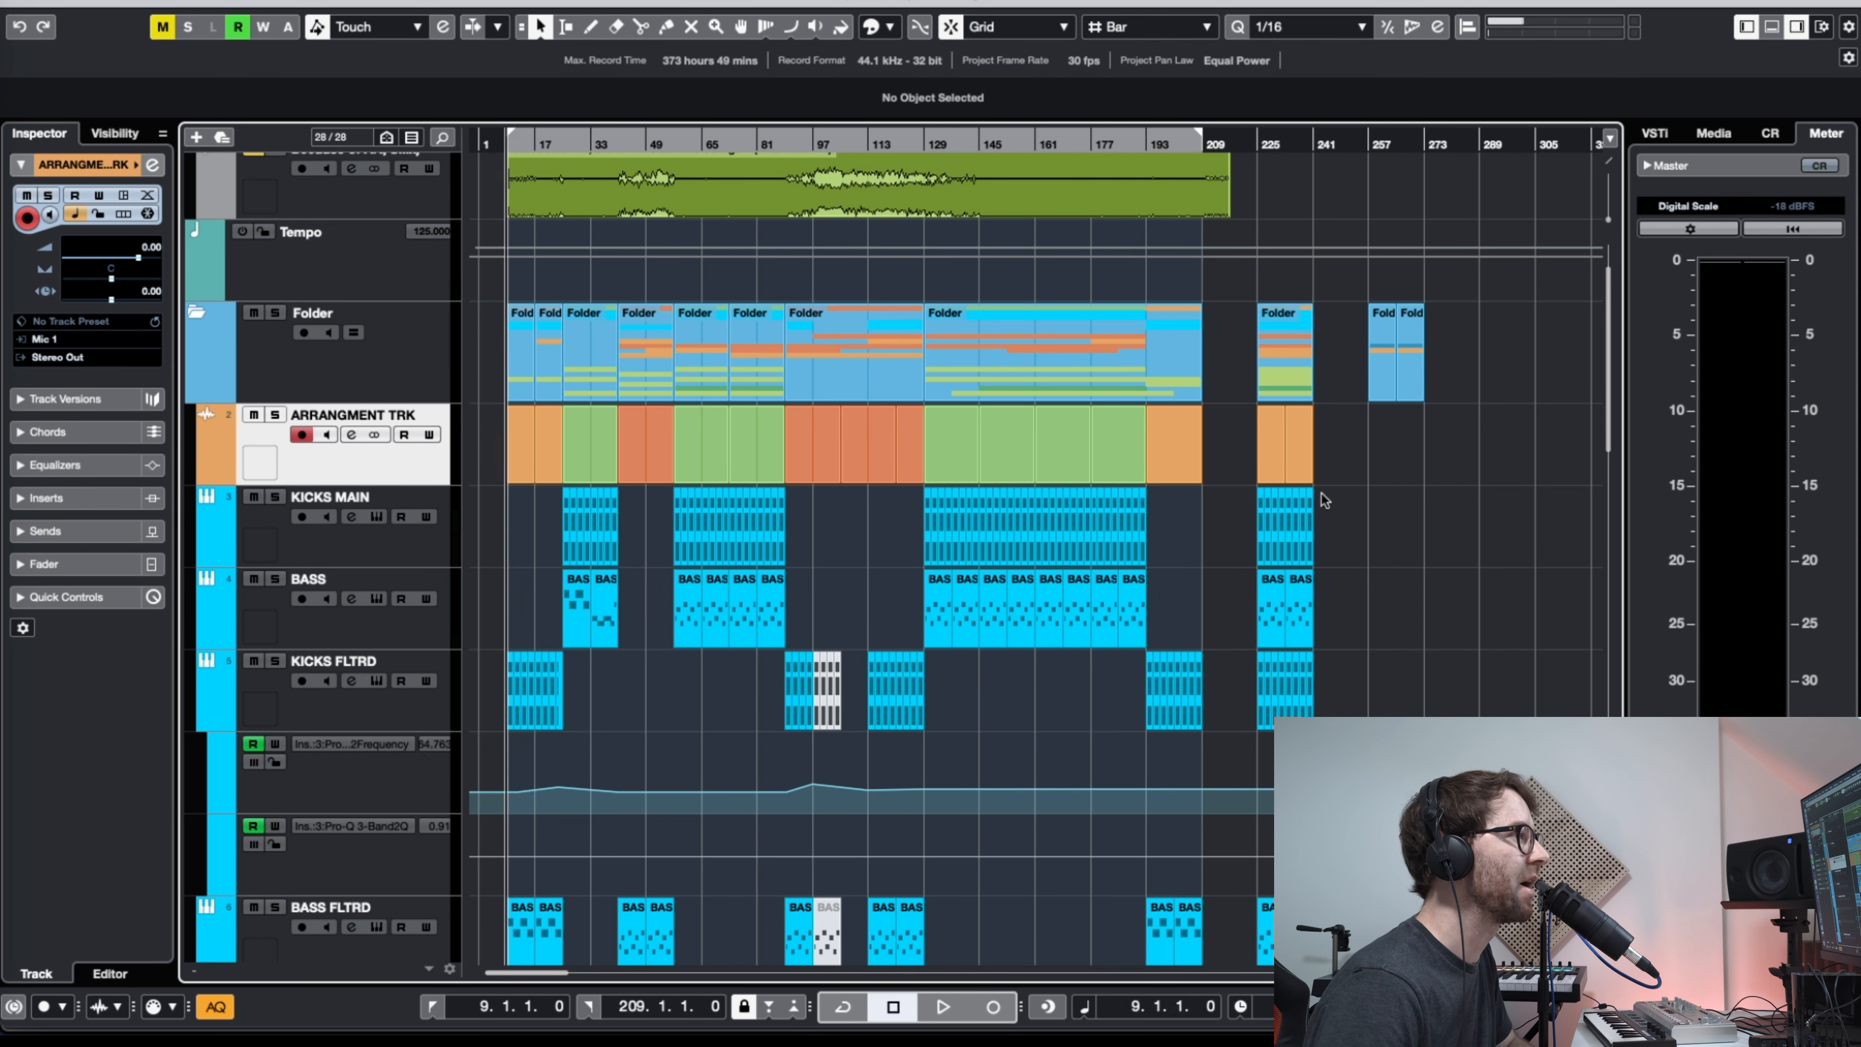
pyautogui.press('h')
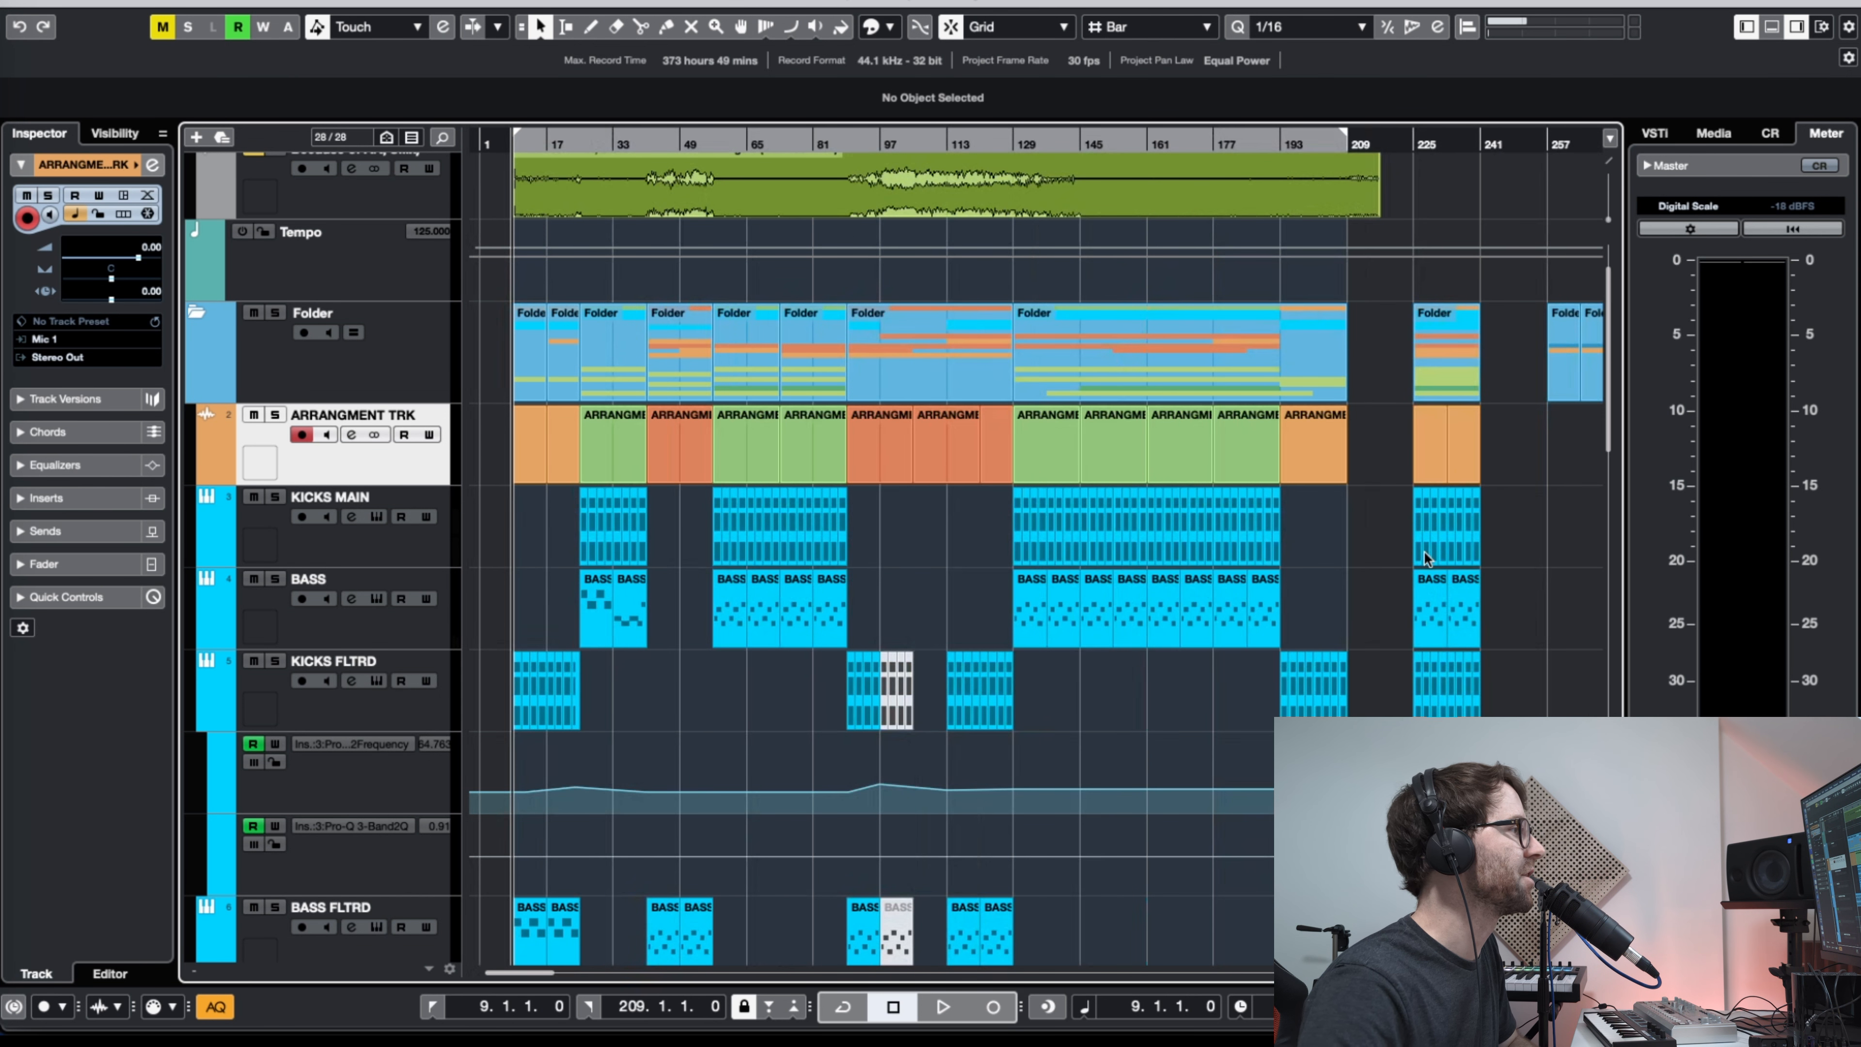